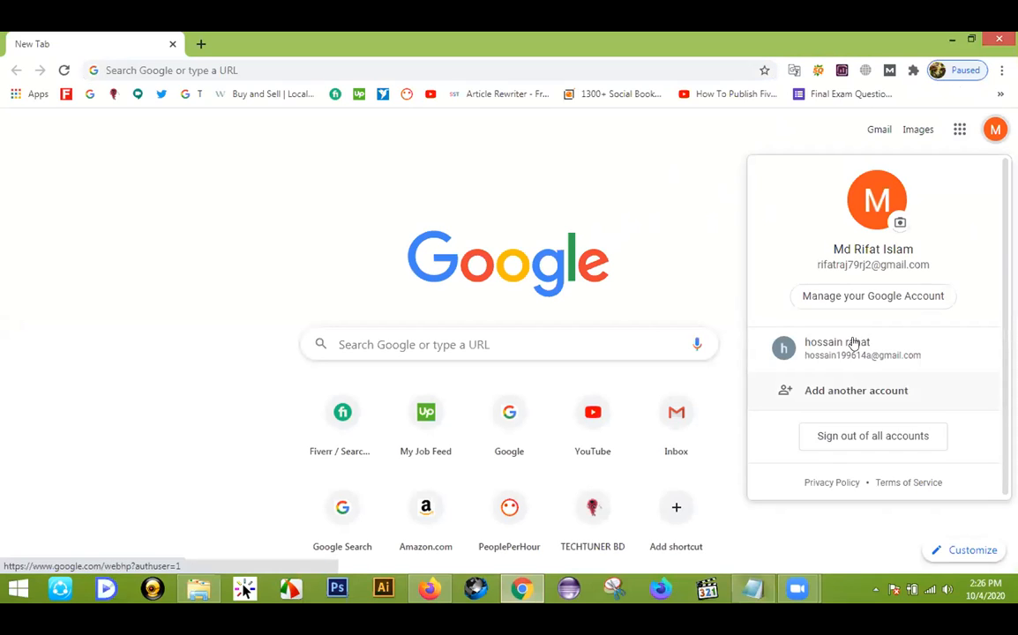
Step: Switch to the other signed-in Google account and open Blogger
{"action": "left_click", "coordinate": [856, 349]}
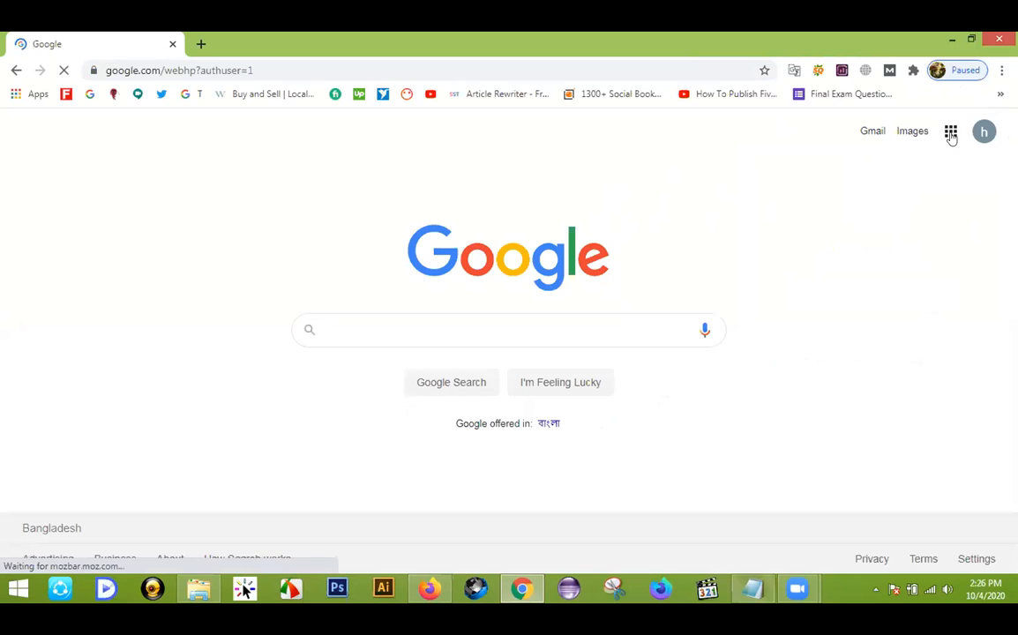
{"action": "left_click", "coordinate": [952, 134]}
{"action": "scroll", "coordinate": [953, 351], "scroll_direction": "down", "scroll_amount": 5}
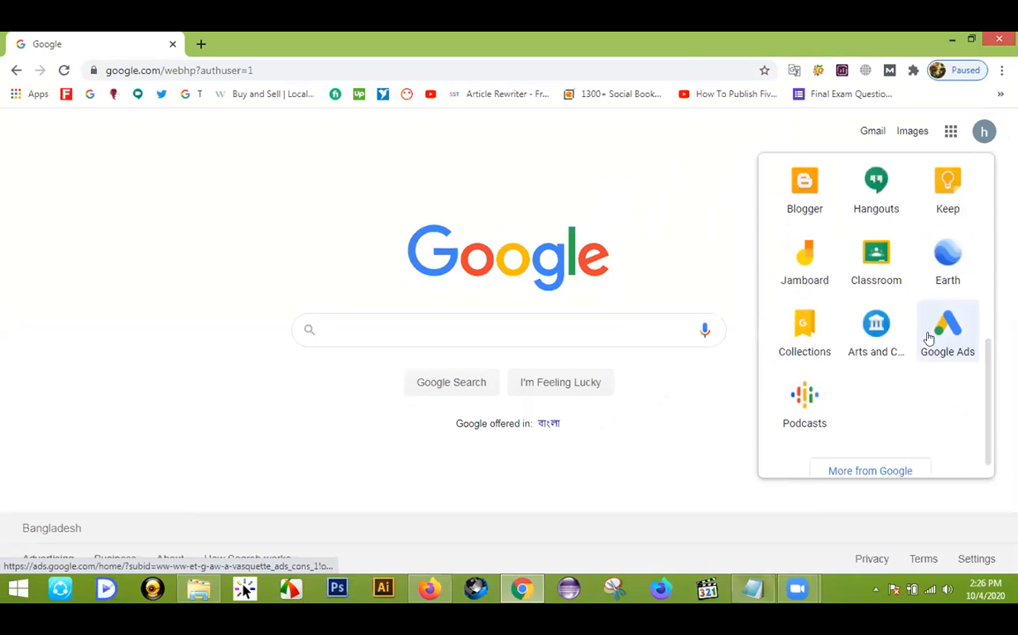
{"action": "left_click", "coordinate": [805, 184]}
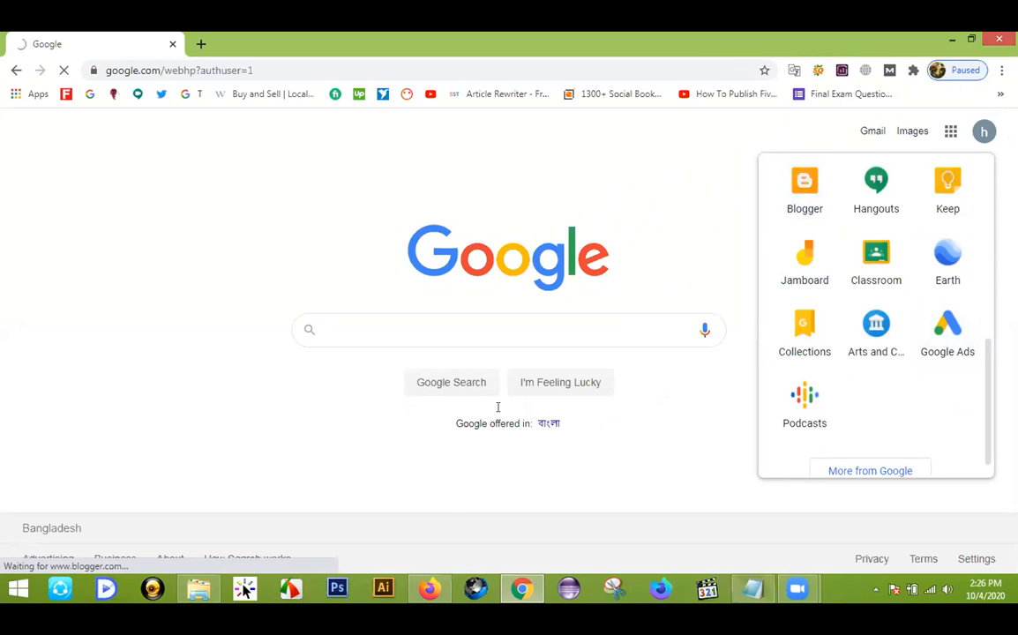
{"action": "mouse_move", "coordinate": [430, 590]}
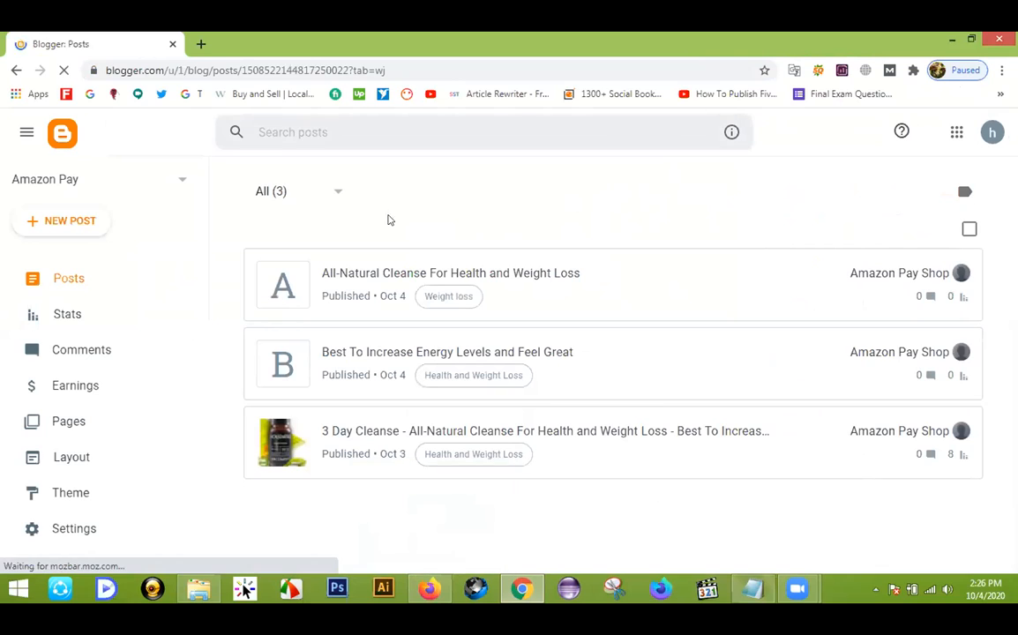
Step: Select the Amazon Shop blog and open its live site in a new browser tab
{"action": "left_click", "coordinate": [171, 181]}
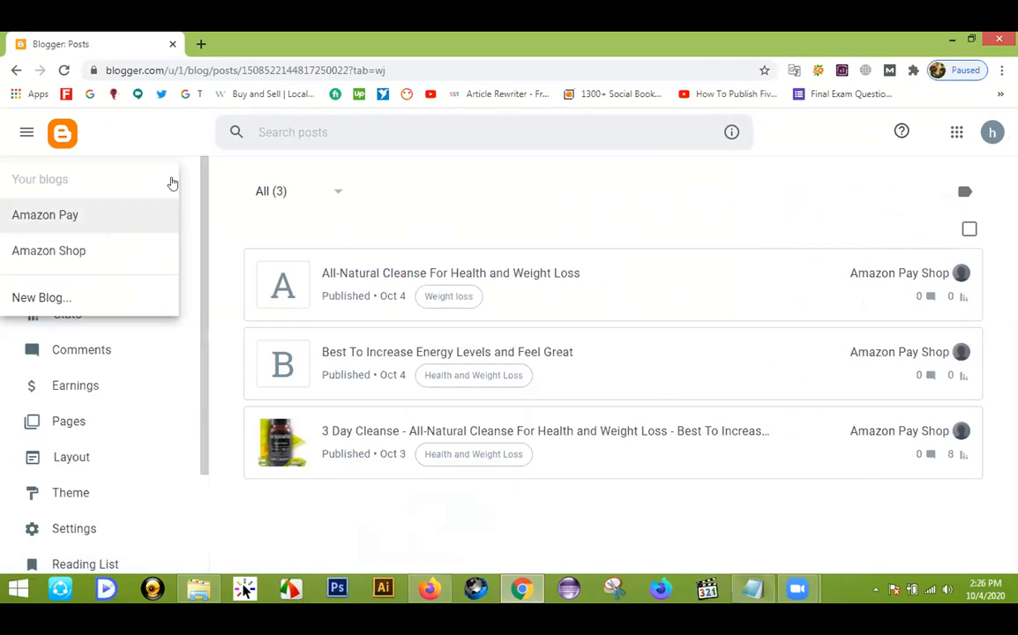
{"action": "left_click", "coordinate": [78, 251]}
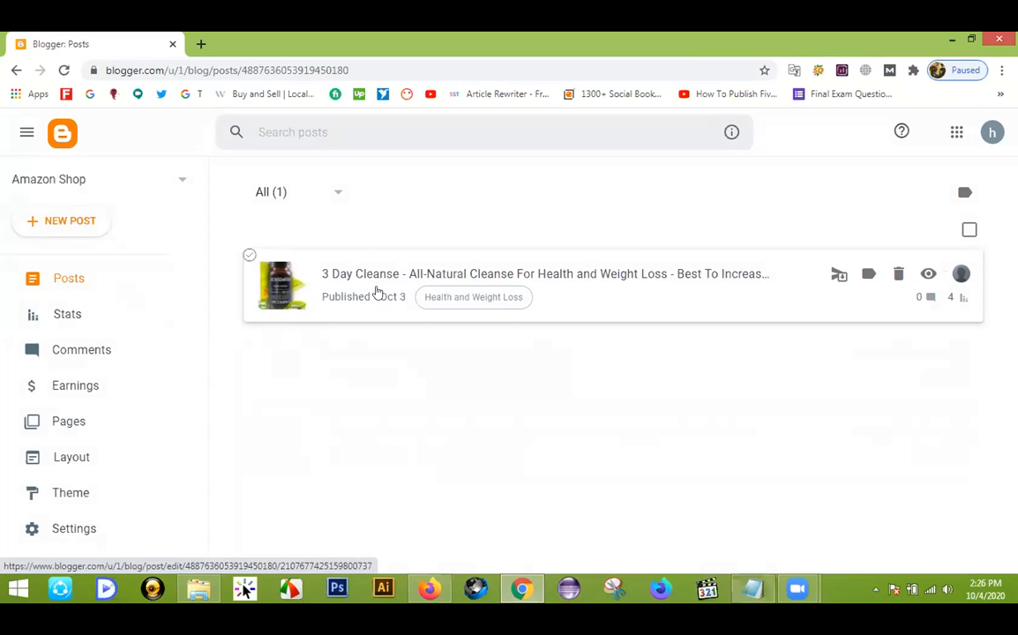
{"action": "scroll", "coordinate": [100, 444], "scroll_direction": "down", "scroll_amount": 2}
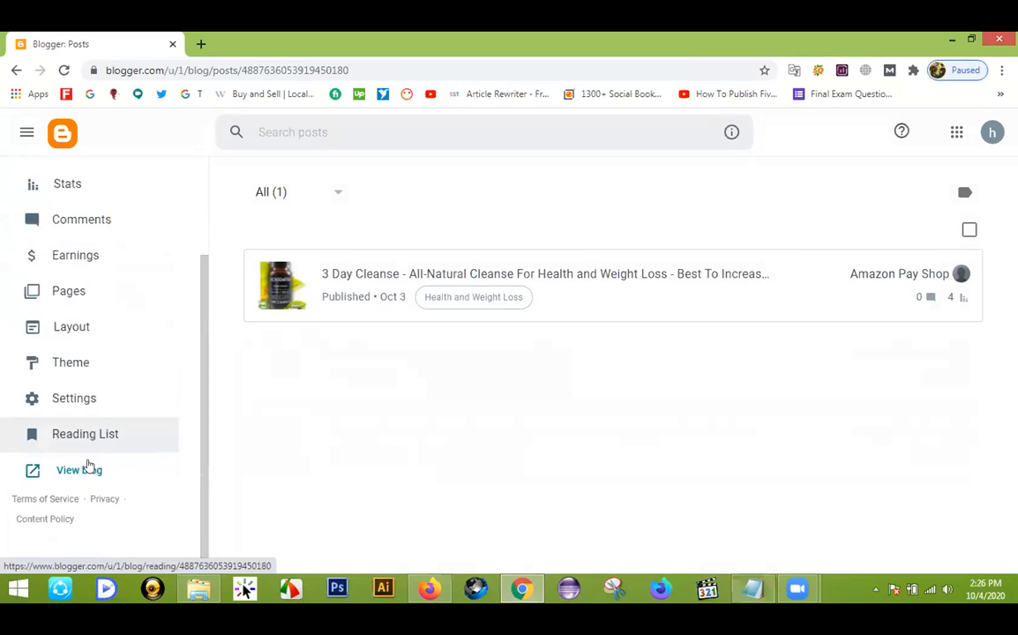
{"action": "right_click", "coordinate": [84, 470]}
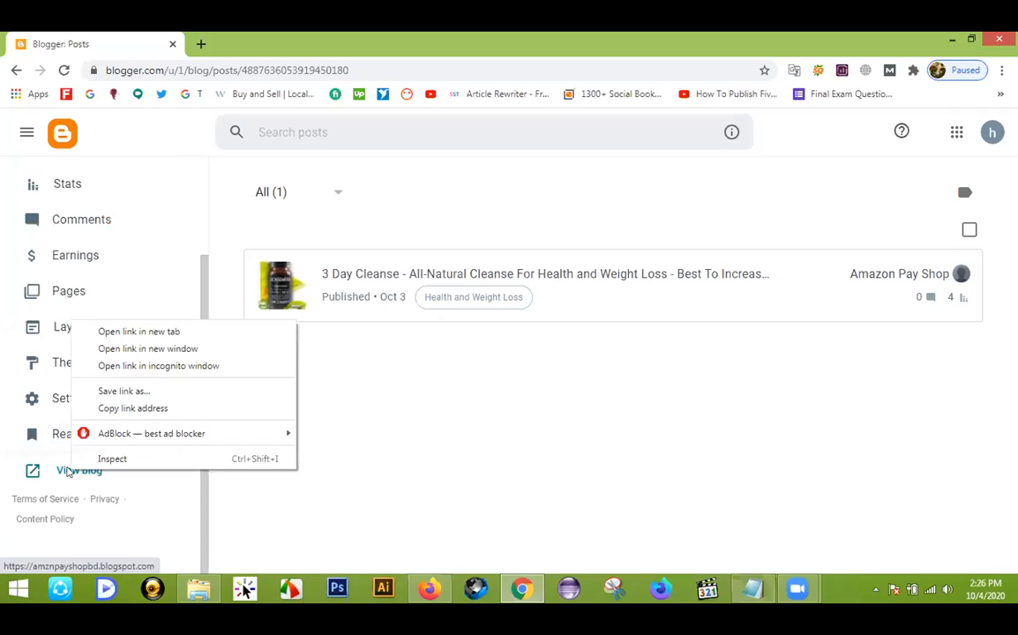
{"action": "left_click", "coordinate": [137, 332]}
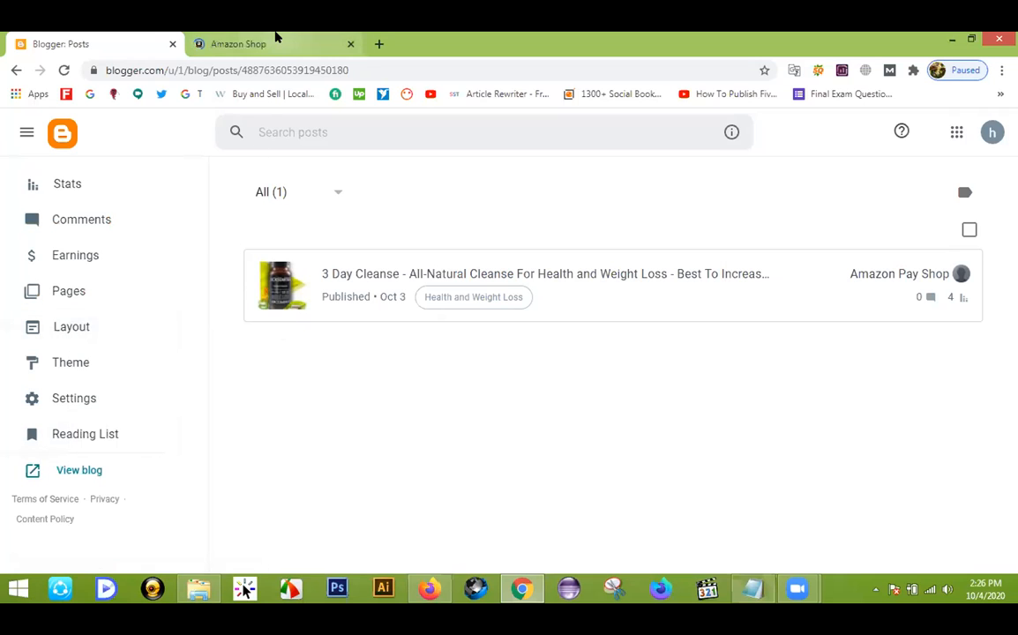
{"action": "left_click", "coordinate": [275, 37]}
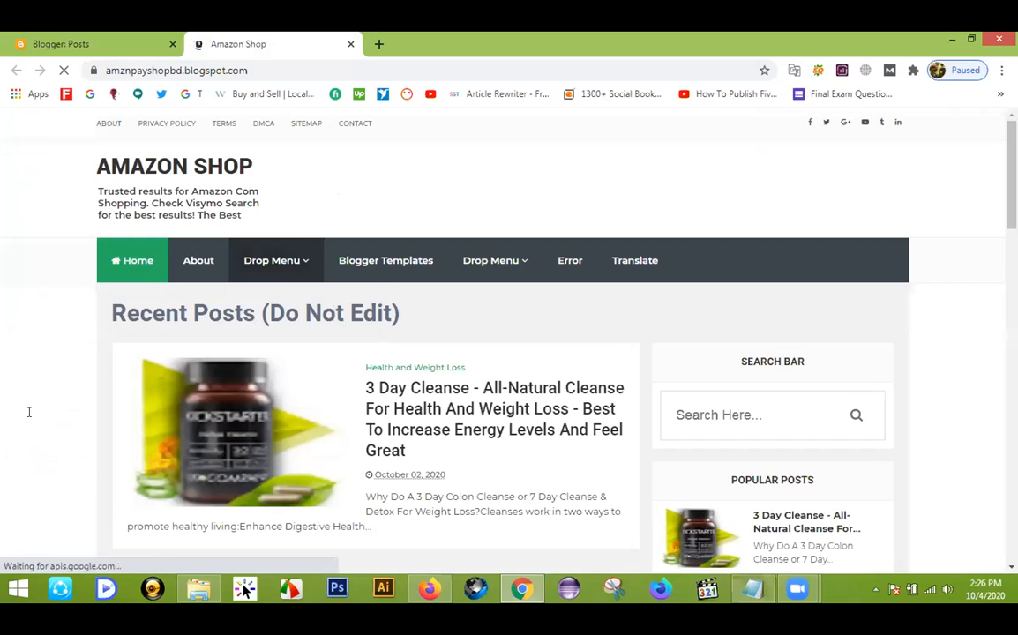
Step: Examine the live Amazon Shop homepage, including its header menus, recent posts, sidebar widgets and footer
{"action": "scroll", "coordinate": [367, 422], "scroll_direction": "down", "scroll_amount": 1}
{"action": "scroll", "coordinate": [367, 422], "scroll_direction": "down", "scroll_amount": 2}
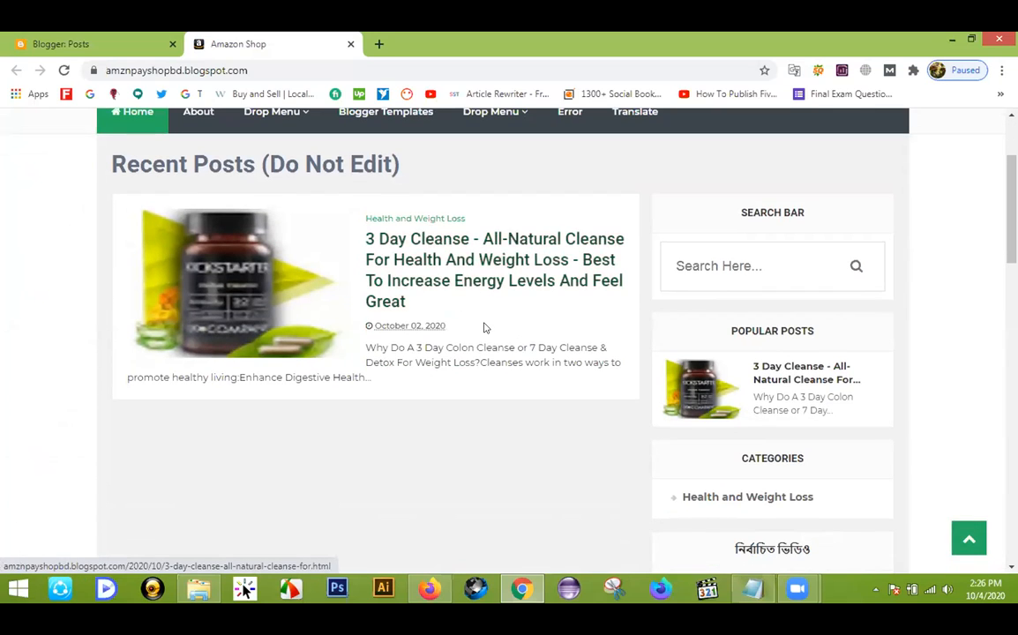
{"action": "scroll", "coordinate": [484, 328], "scroll_direction": "up", "scroll_amount": 3}
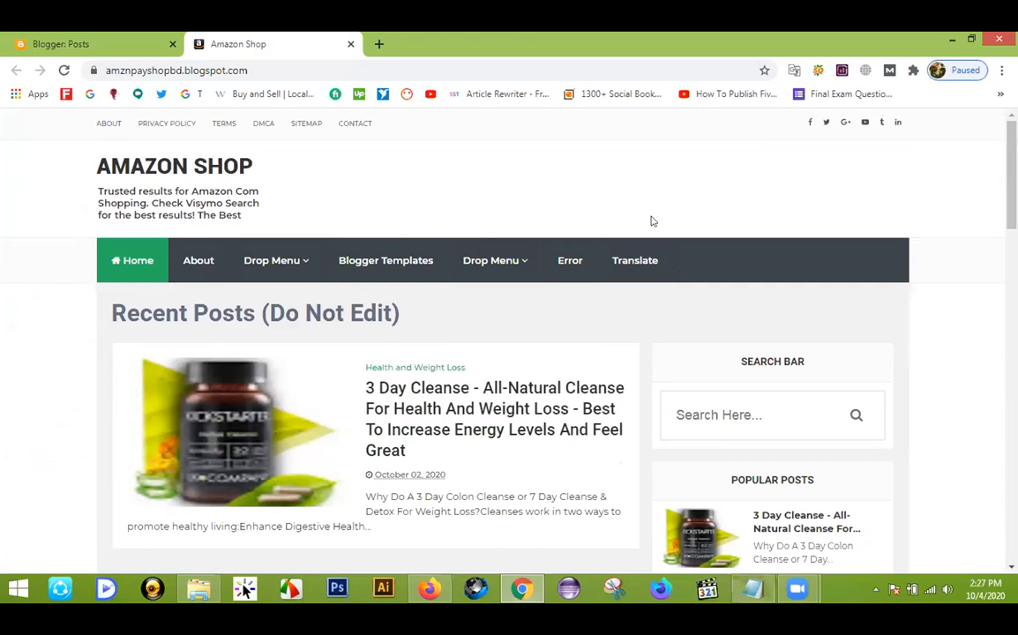
{"action": "scroll", "coordinate": [759, 221], "scroll_direction": "down", "scroll_amount": 2}
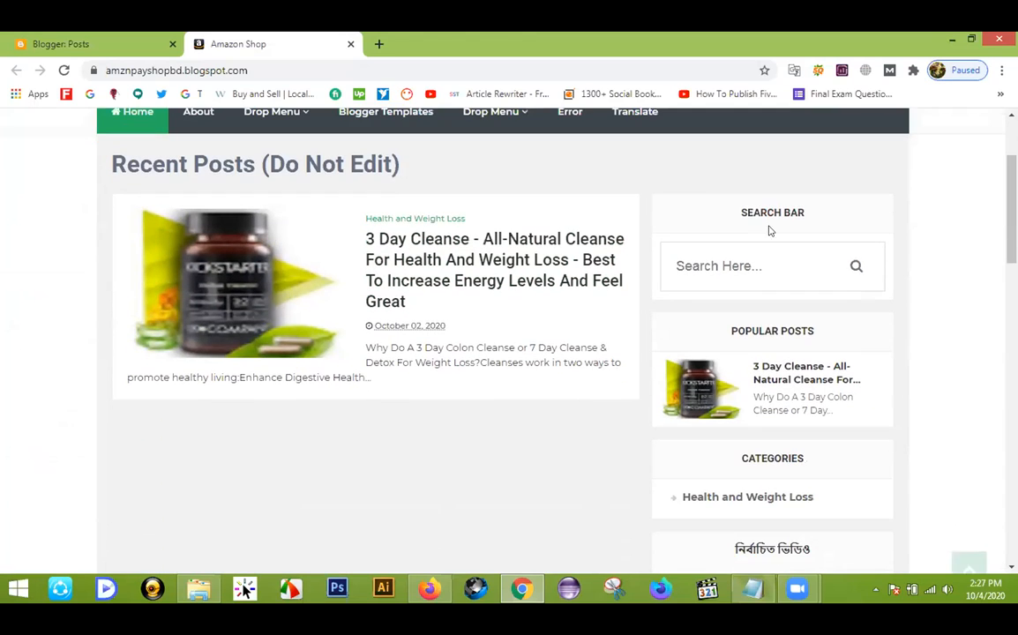
{"action": "scroll", "coordinate": [757, 259], "scroll_direction": "down", "scroll_amount": 4}
{"action": "scroll", "coordinate": [751, 277], "scroll_direction": "down", "scroll_amount": 7}
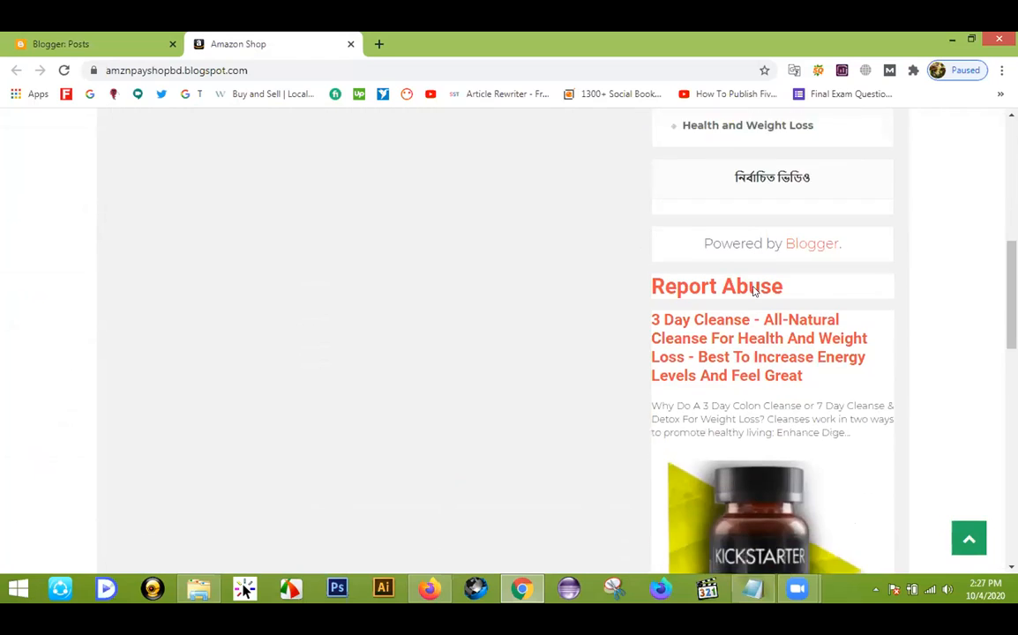
{"action": "scroll", "coordinate": [757, 352], "scroll_direction": "down", "scroll_amount": 3}
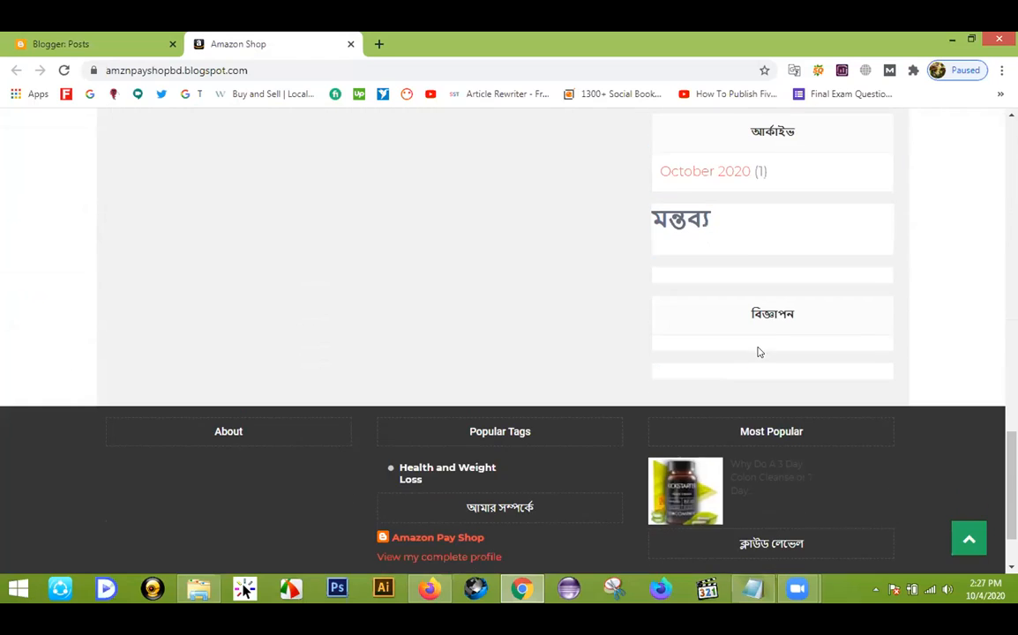
{"action": "scroll", "coordinate": [741, 221], "scroll_direction": "down", "scroll_amount": 1}
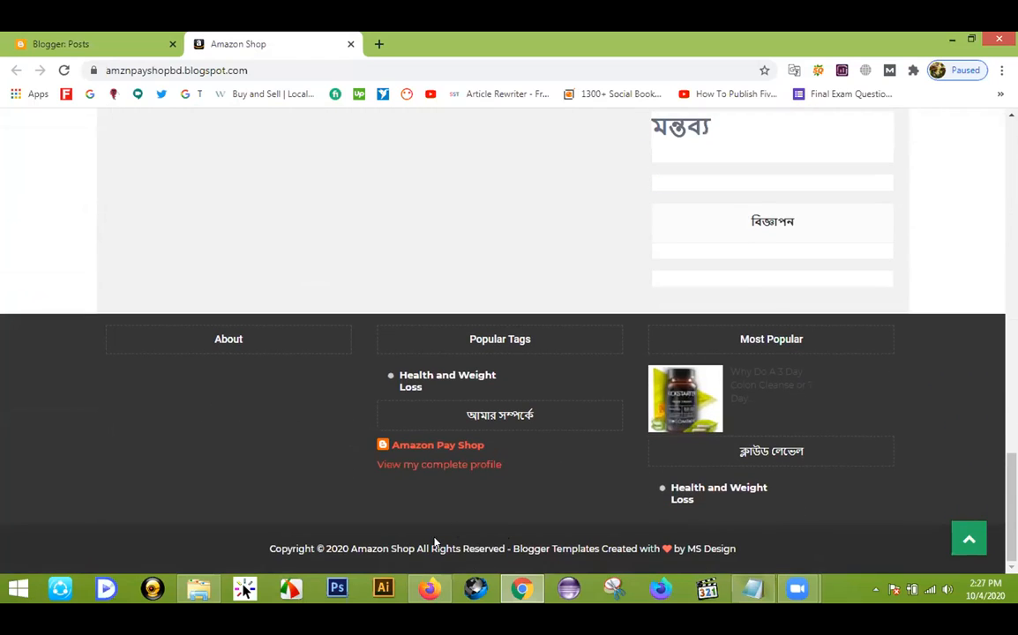
{"action": "scroll", "coordinate": [448, 329], "scroll_direction": "up", "scroll_amount": 8}
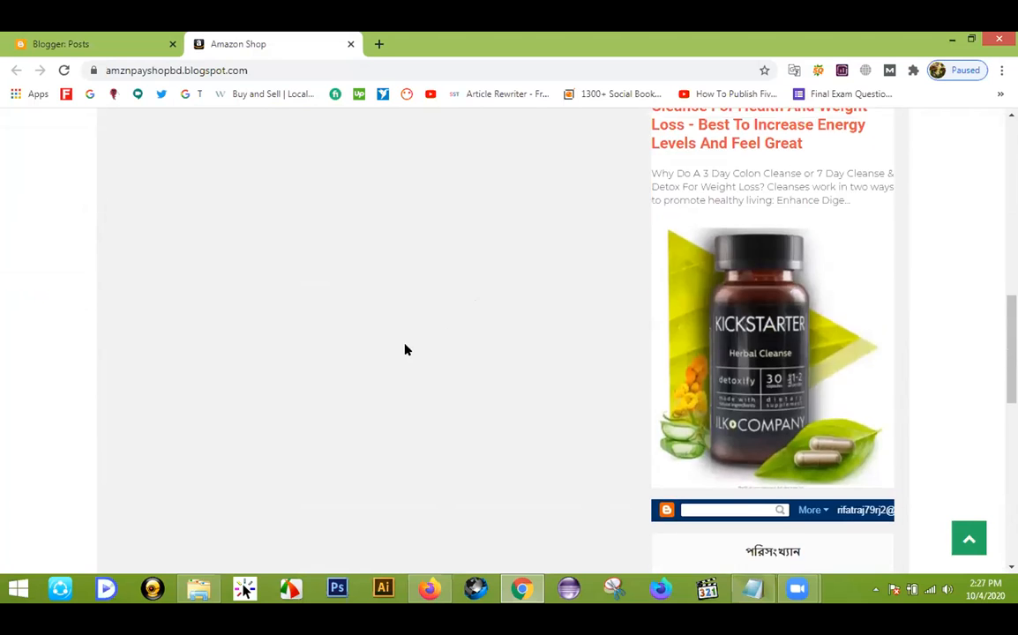
{"action": "scroll", "coordinate": [405, 351], "scroll_direction": "up", "scroll_amount": 5}
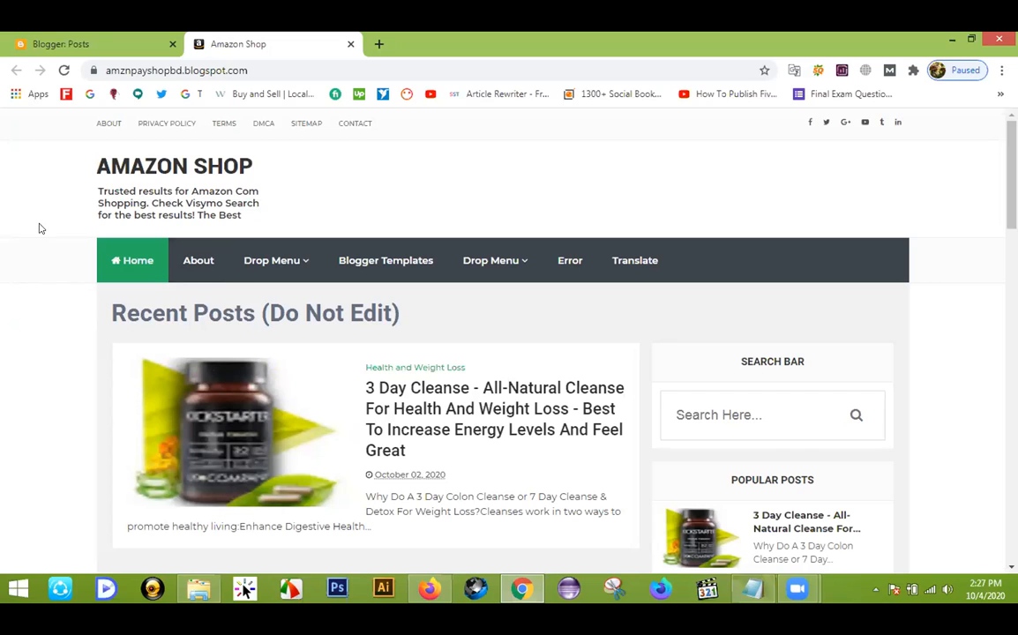
{"action": "left_click", "coordinate": [99, 38]}
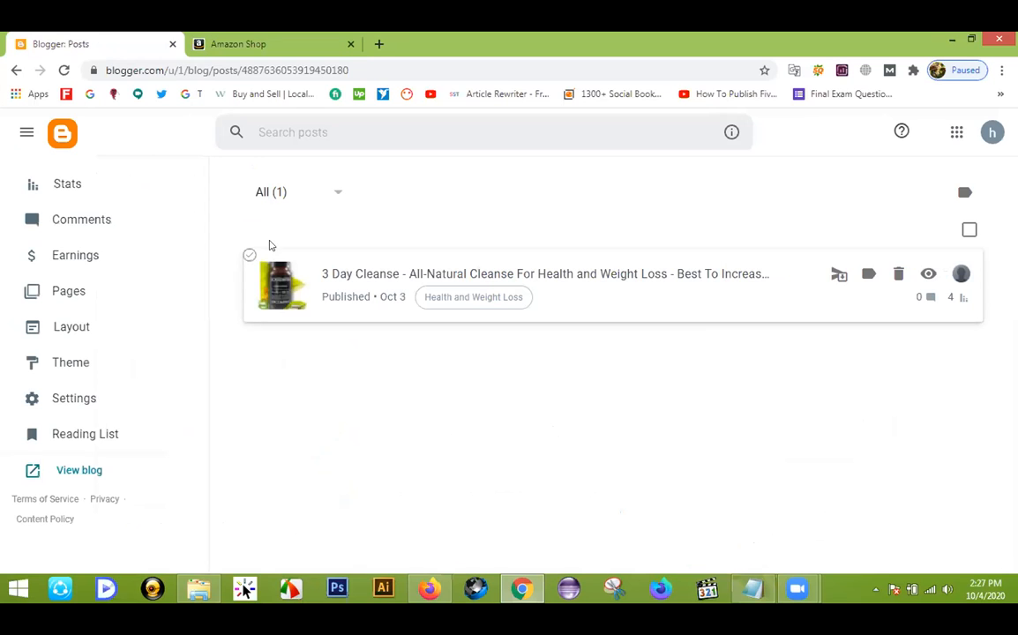
{"action": "left_click", "coordinate": [257, 42]}
{"action": "mouse_move", "coordinate": [488, 254]}
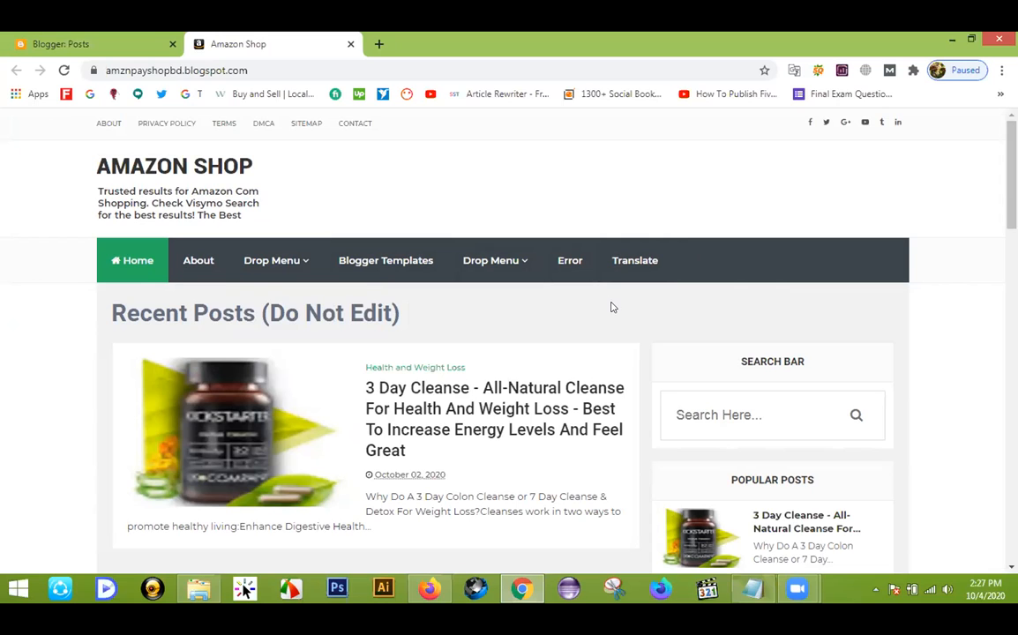
{"action": "scroll", "coordinate": [710, 364], "scroll_direction": "down", "scroll_amount": 15}
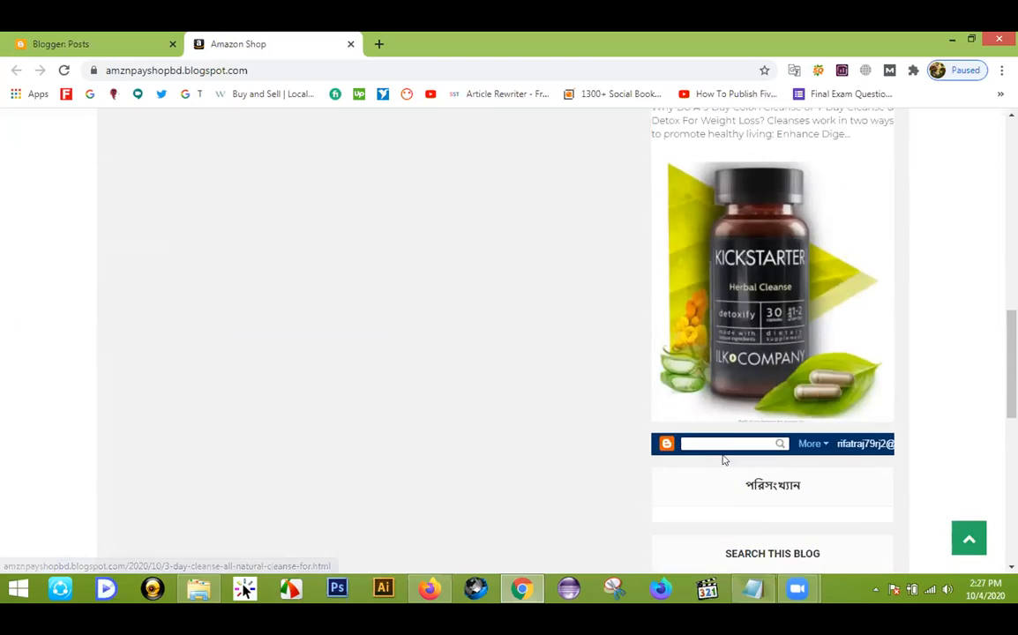
{"action": "scroll", "coordinate": [706, 495], "scroll_direction": "up", "scroll_amount": 15}
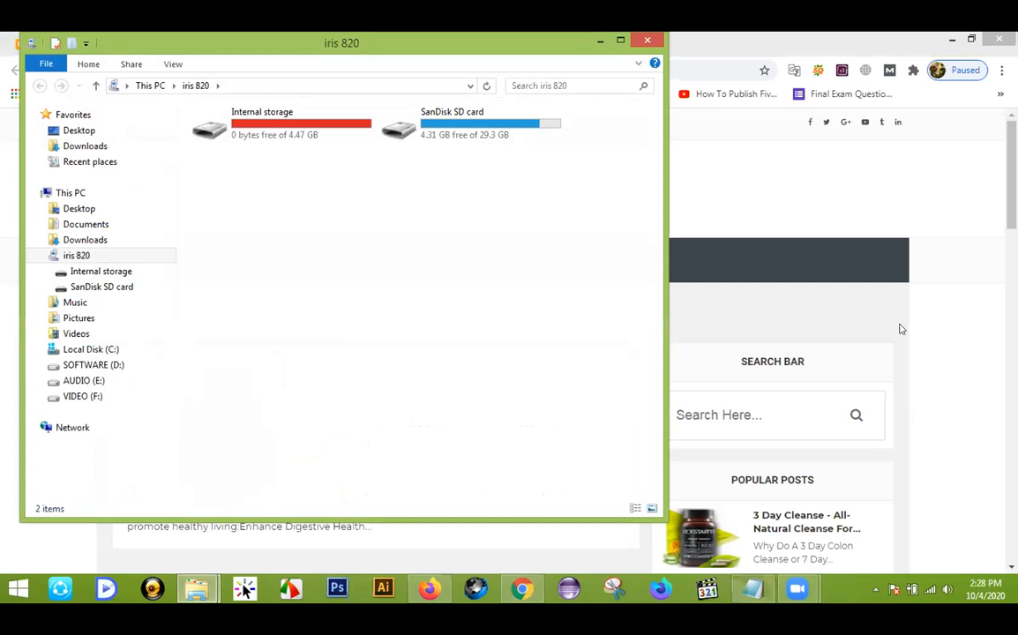
{"action": "left_click", "coordinate": [651, 41]}
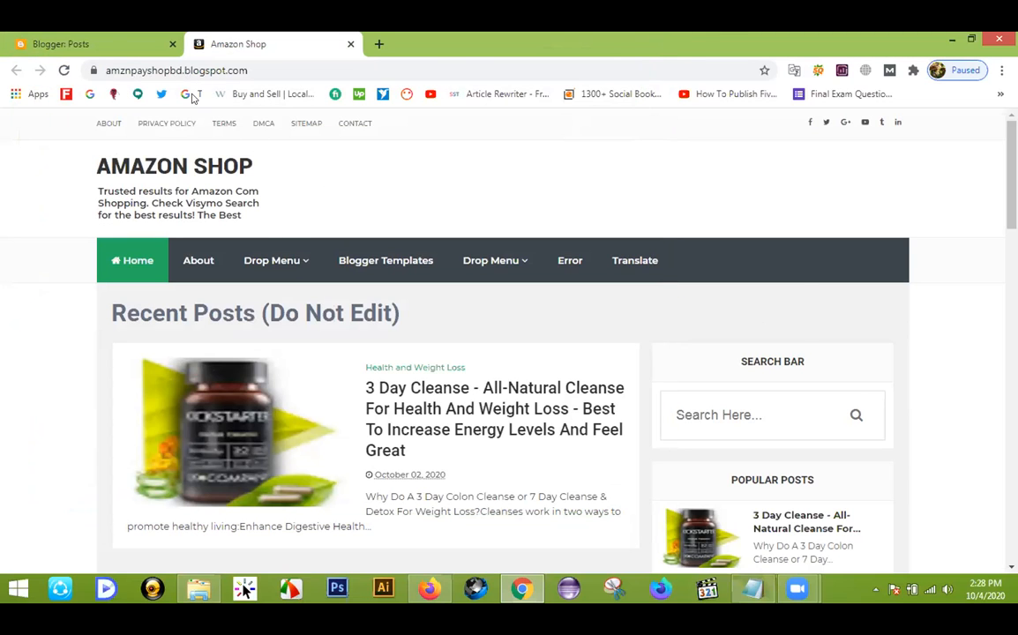
Step: Open the Amazon Shop blog's Posts page in a second tab and place it beside the first Blogger tab
{"action": "left_click", "coordinate": [102, 37]}
{"action": "scroll", "coordinate": [65, 190], "scroll_direction": "up", "scroll_amount": 3}
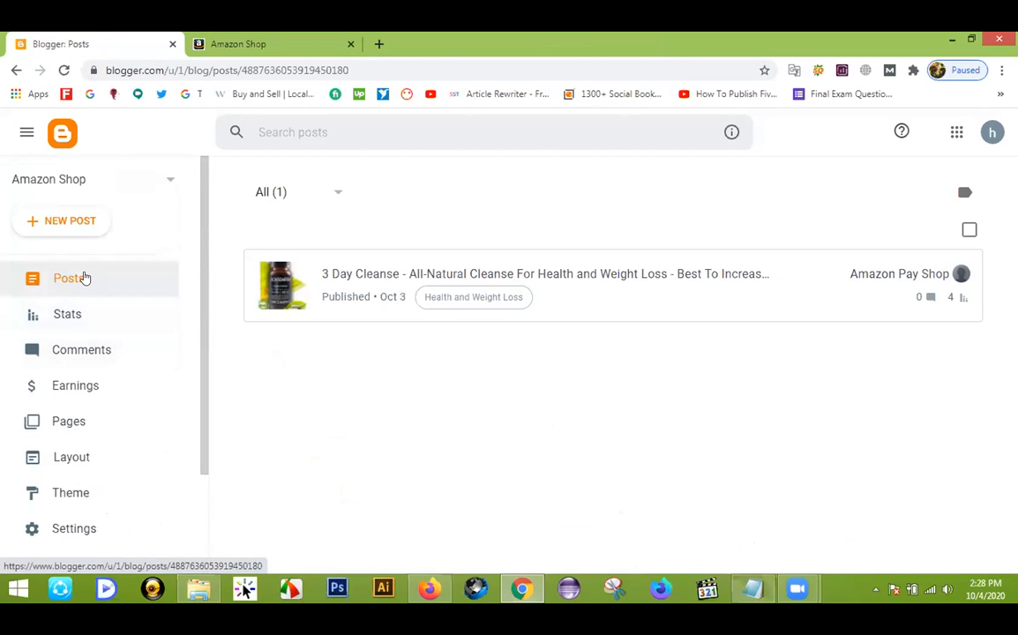
{"action": "scroll", "coordinate": [84, 278], "scroll_direction": "down", "scroll_amount": 3}
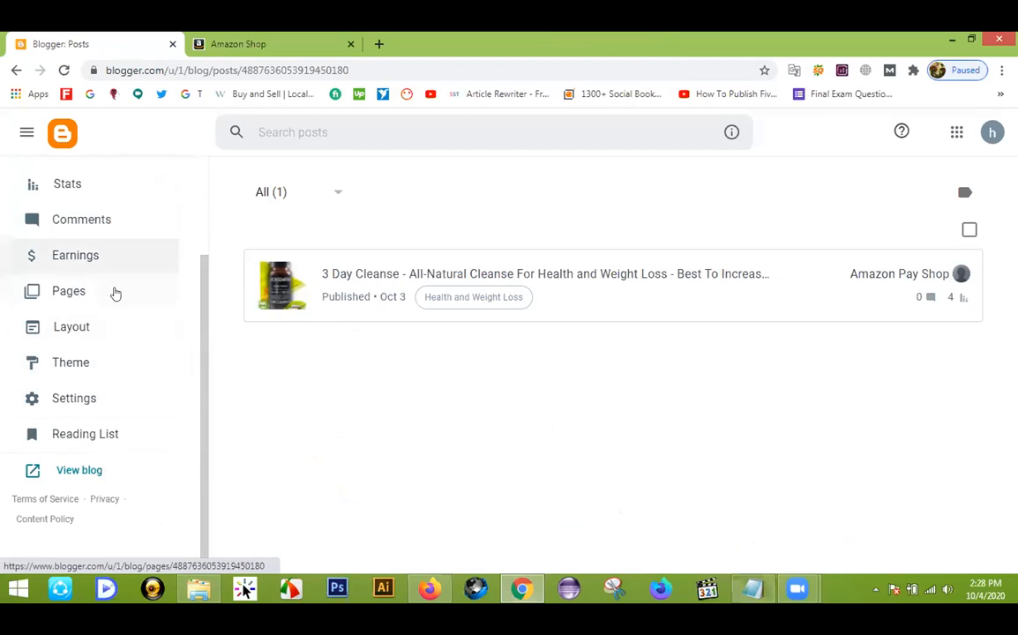
{"action": "scroll", "coordinate": [110, 298], "scroll_direction": "up", "scroll_amount": 3}
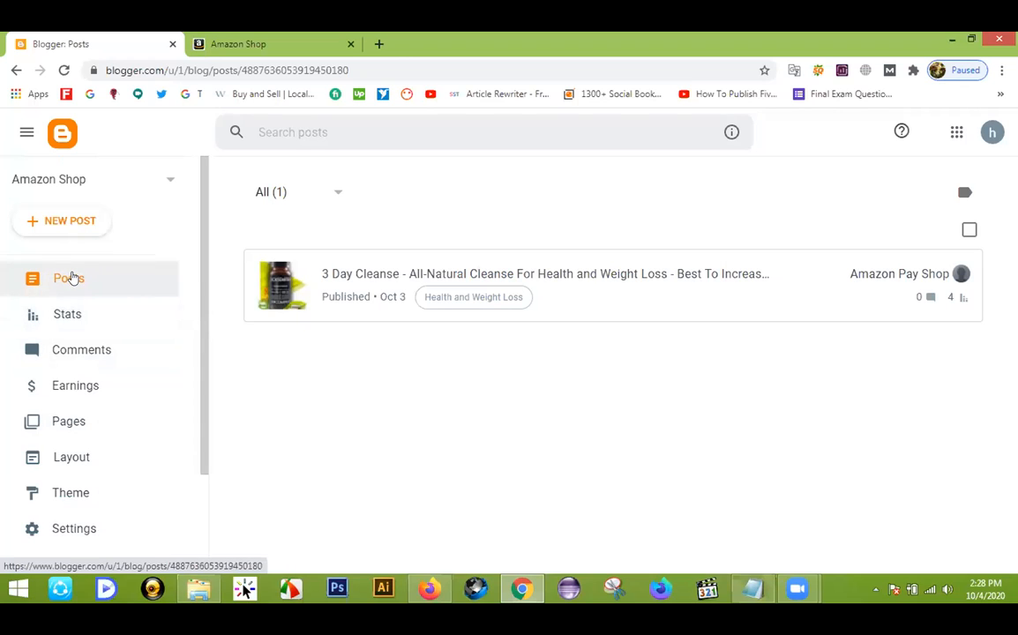
{"action": "left_click", "coordinate": [72, 277]}
{"action": "middle_click", "coordinate": [74, 277]}
{"action": "left_click", "coordinate": [300, 44]}
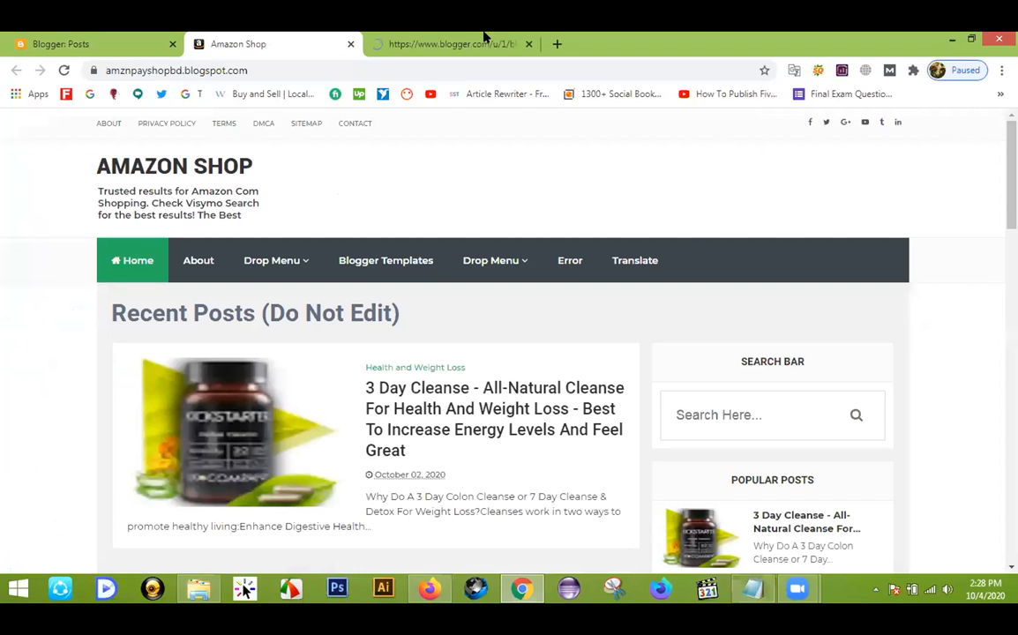
{"action": "left_click", "coordinate": [438, 41]}
{"action": "left_click_drag", "start_coordinate": [439, 41], "coordinate": [269, 42]}
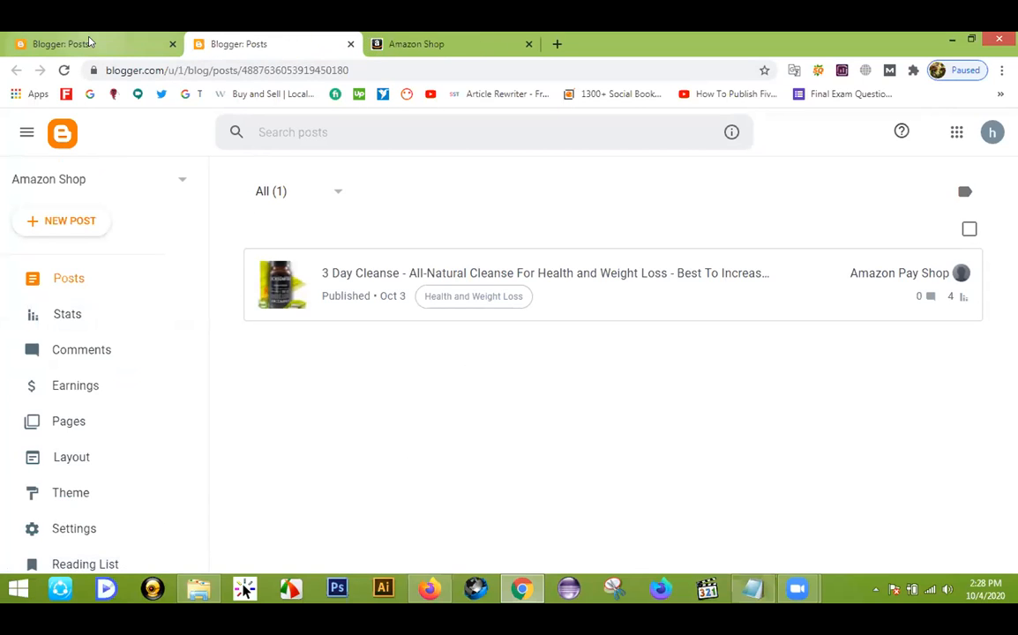
Step: Open the existing 3 Day Cleanse post in the editor and look through its content
{"action": "left_click", "coordinate": [380, 277]}
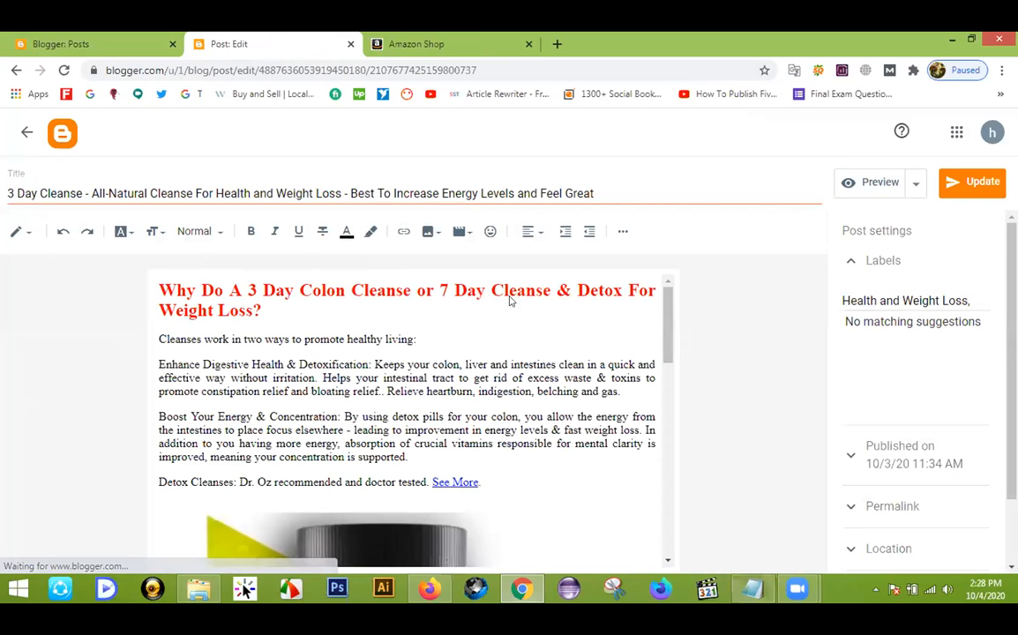
{"action": "scroll", "coordinate": [482, 295], "scroll_direction": "down", "scroll_amount": 2}
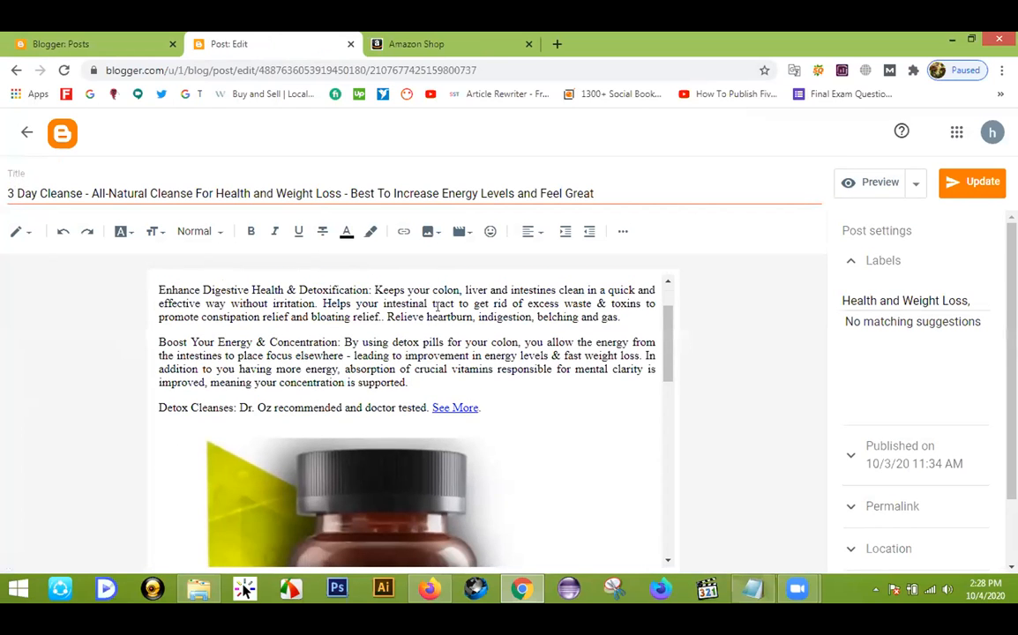
{"action": "scroll", "coordinate": [465, 315], "scroll_direction": "up", "scroll_amount": 2}
Step: Create a new post in the first Blogger tab, titled "Best To Increase Energy Levels and Feel Great", copied from the existing post's title
{"action": "left_click", "coordinate": [79, 42]}
{"action": "left_click", "coordinate": [79, 223]}
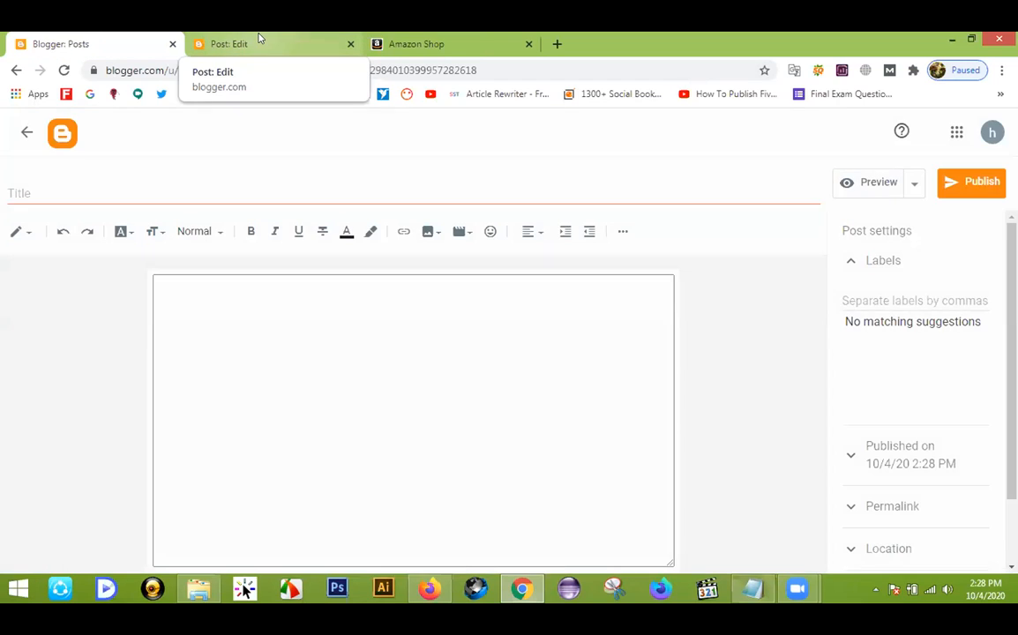
{"action": "left_click", "coordinate": [258, 39]}
{"action": "left_click_drag", "start_coordinate": [594, 192], "coordinate": [350, 193]}
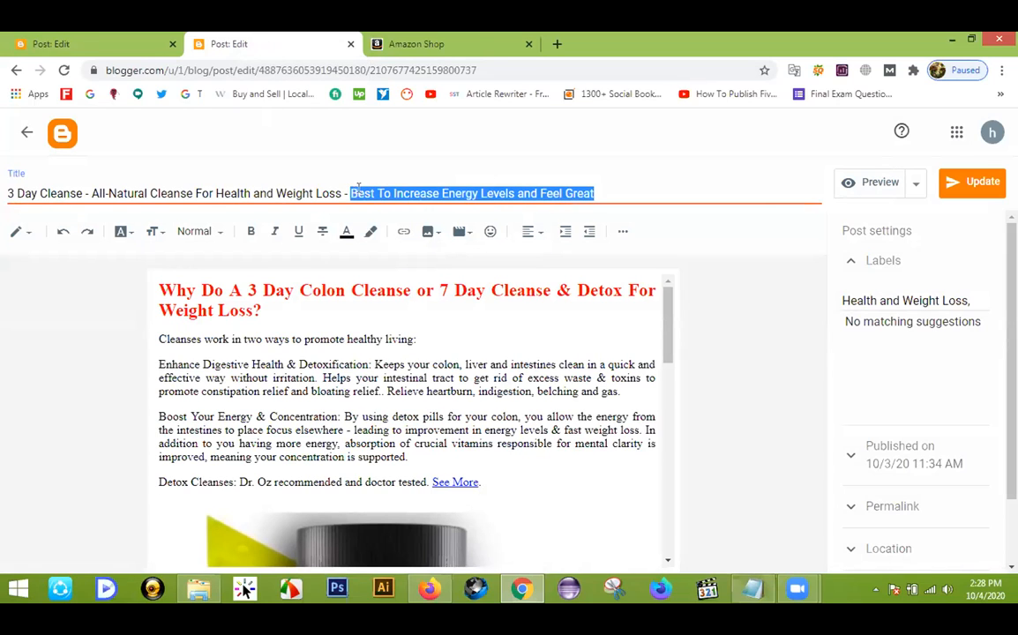
{"action": "key", "text": "ctrl+c"}
{"action": "left_click", "coordinate": [95, 39]}
{"action": "left_click", "coordinate": [200, 187]}
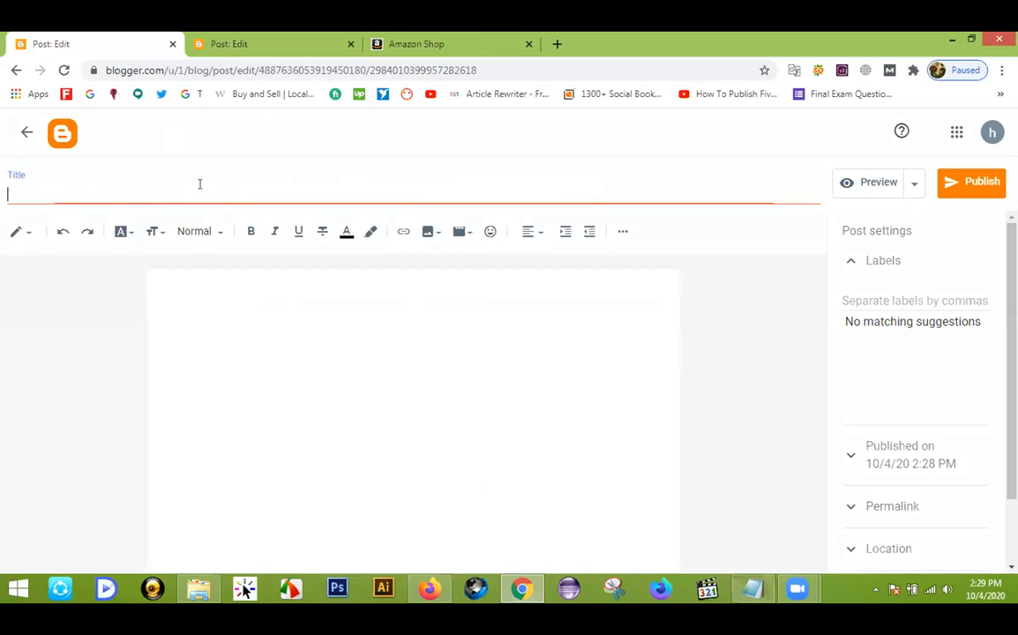
{"action": "key", "text": "ctrl+v"}
Step: Copy the existing post's text from the red heading through the Enhance Digestive Health & Detoxification paragraph into the new post's body
{"action": "left_click", "coordinate": [277, 46]}
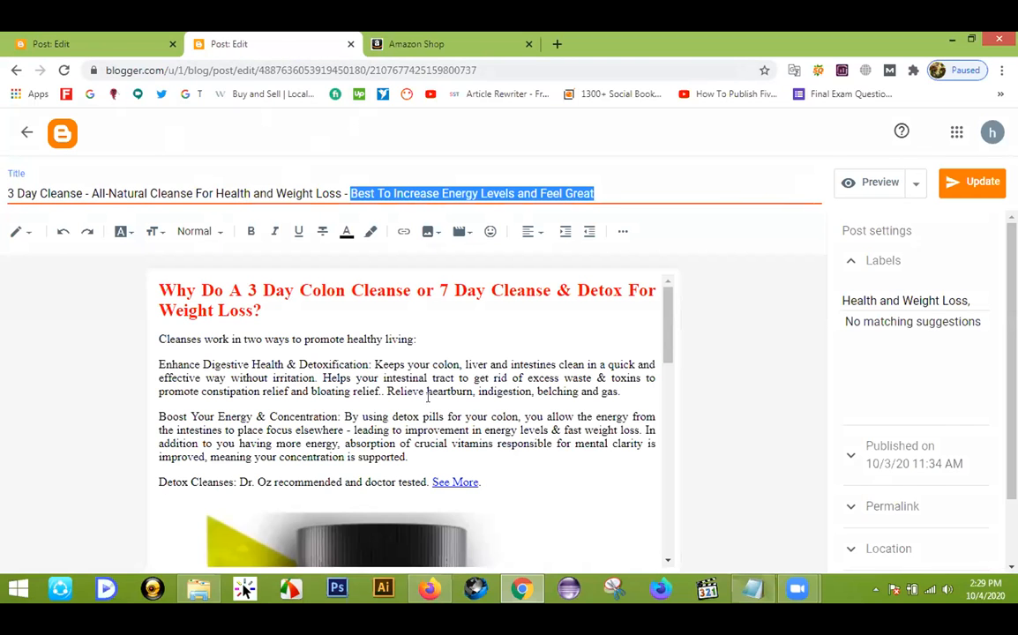
{"action": "left_click_drag", "start_coordinate": [619, 389], "coordinate": [136, 288]}
{"action": "key", "text": "ctrl+c"}
{"action": "left_click", "coordinate": [79, 43]}
{"action": "left_click", "coordinate": [200, 296]}
{"action": "key", "text": "ctrl+v"}
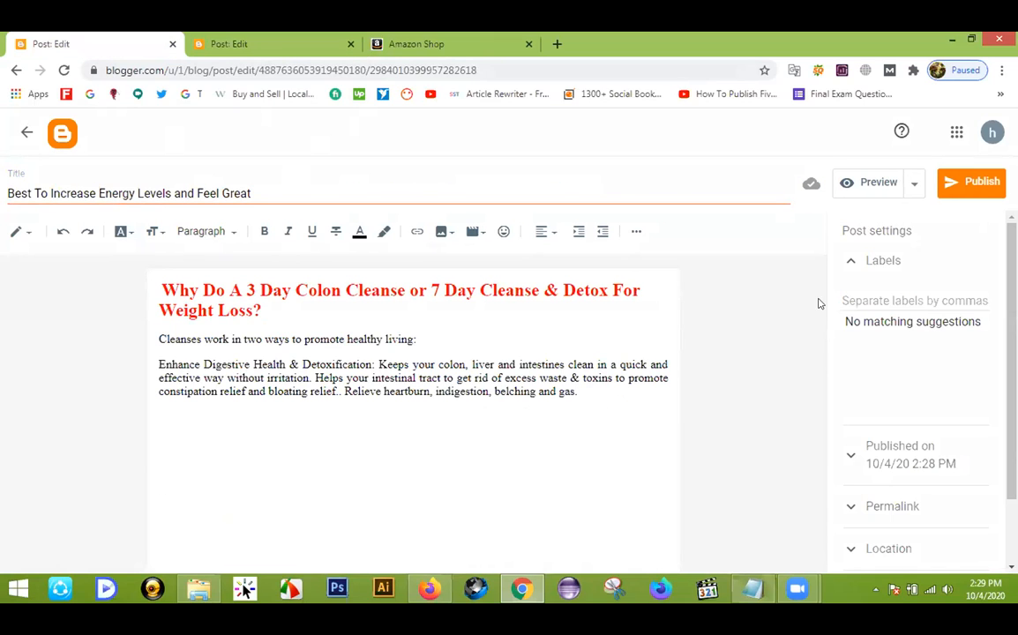
Step: Label the "Best To Increase Energy Levels and Feel Great" post with Health and Weight Loss and publish it
{"action": "left_click", "coordinate": [858, 298]}
{"action": "left_click", "coordinate": [864, 321]}
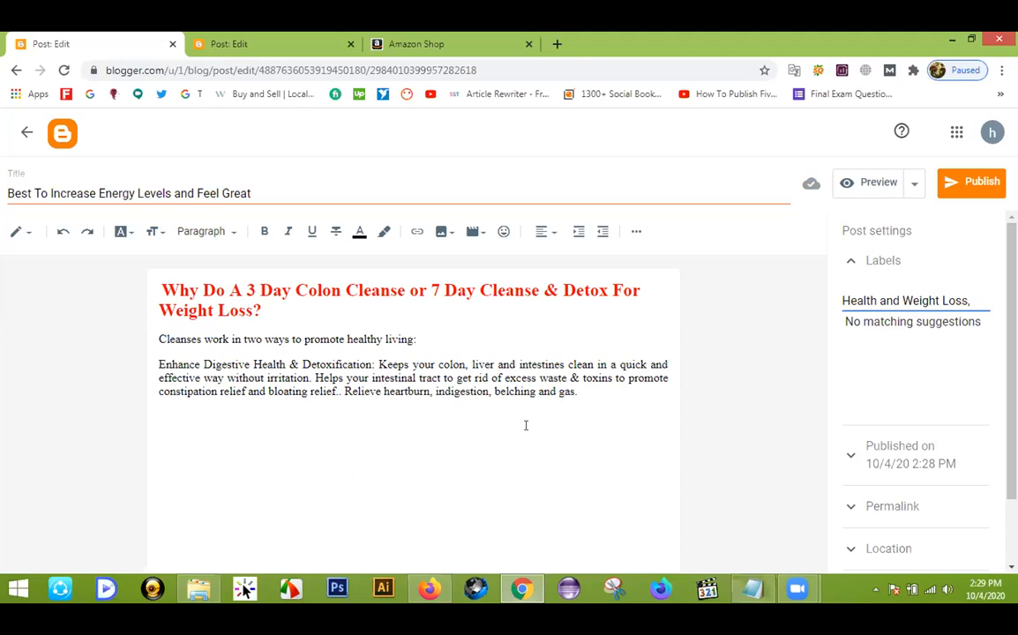
{"action": "left_click", "coordinate": [447, 40]}
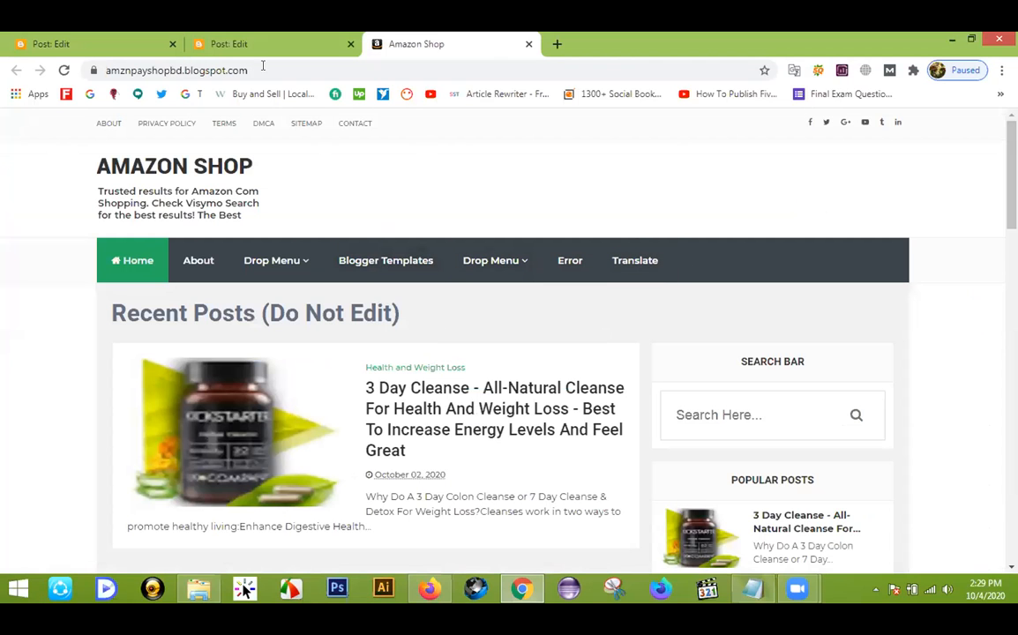
{"action": "left_click", "coordinate": [72, 39]}
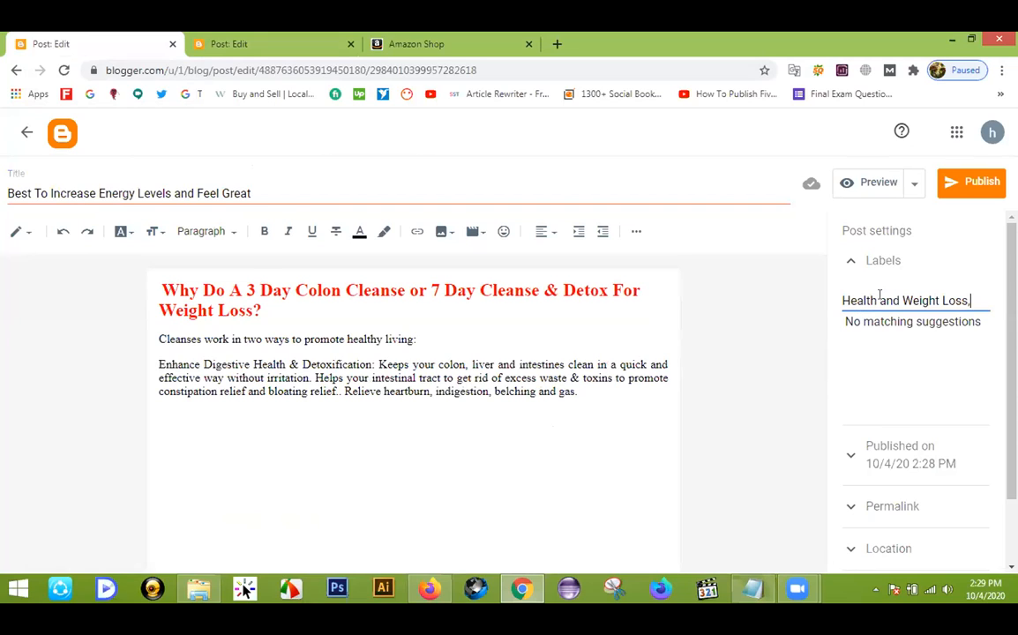
{"action": "left_click", "coordinate": [975, 183]}
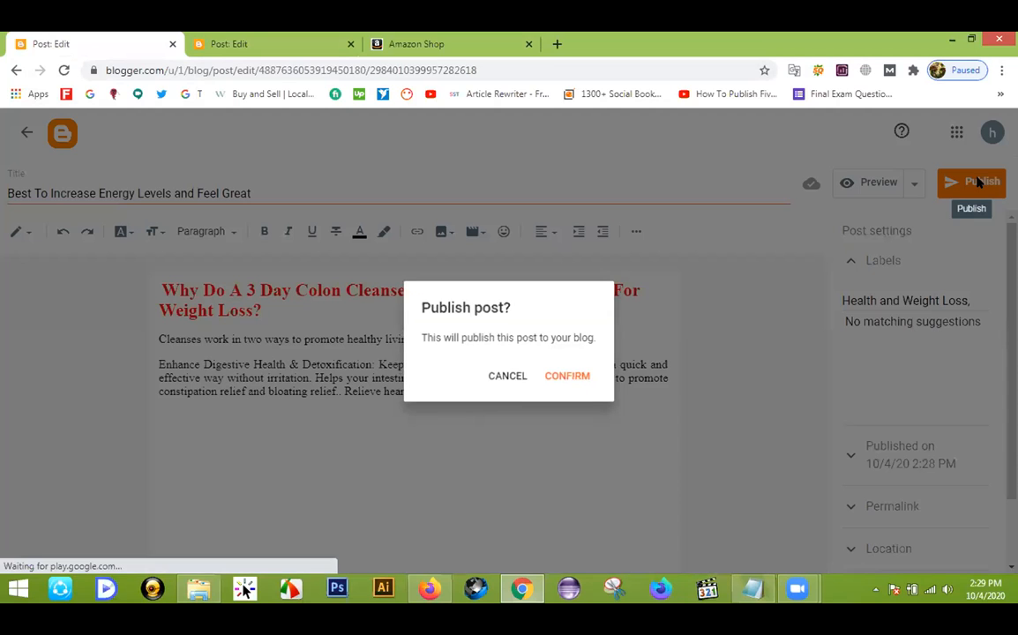
{"action": "left_click", "coordinate": [569, 376]}
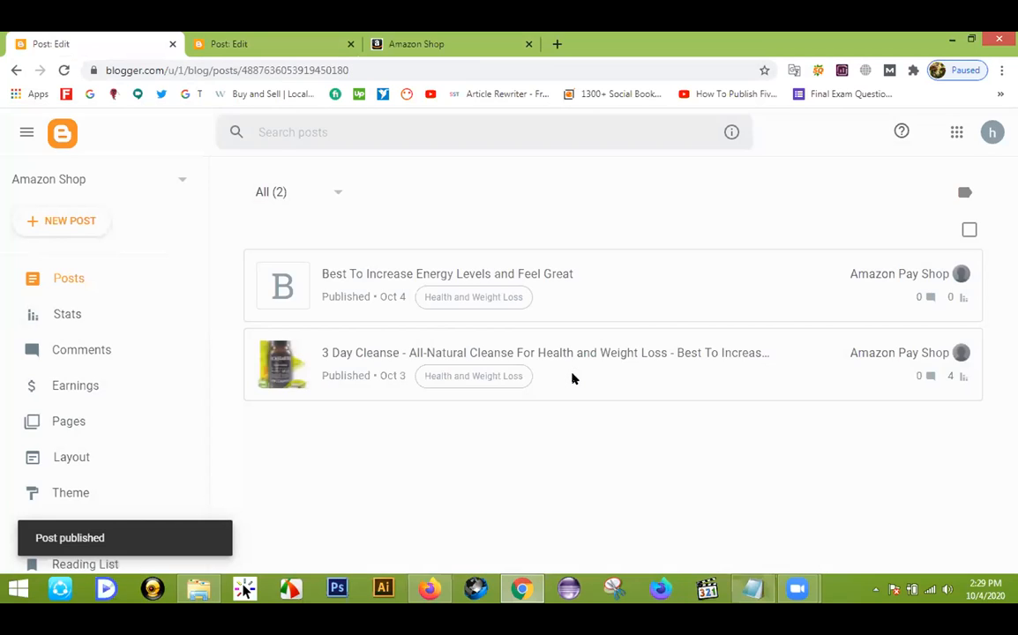
Step: Create another post titled "All-Natural Cleanse For Health and Weight Loss", copied from the middle part of the existing 3 Day Cleanse post's title
{"action": "left_click", "coordinate": [75, 223]}
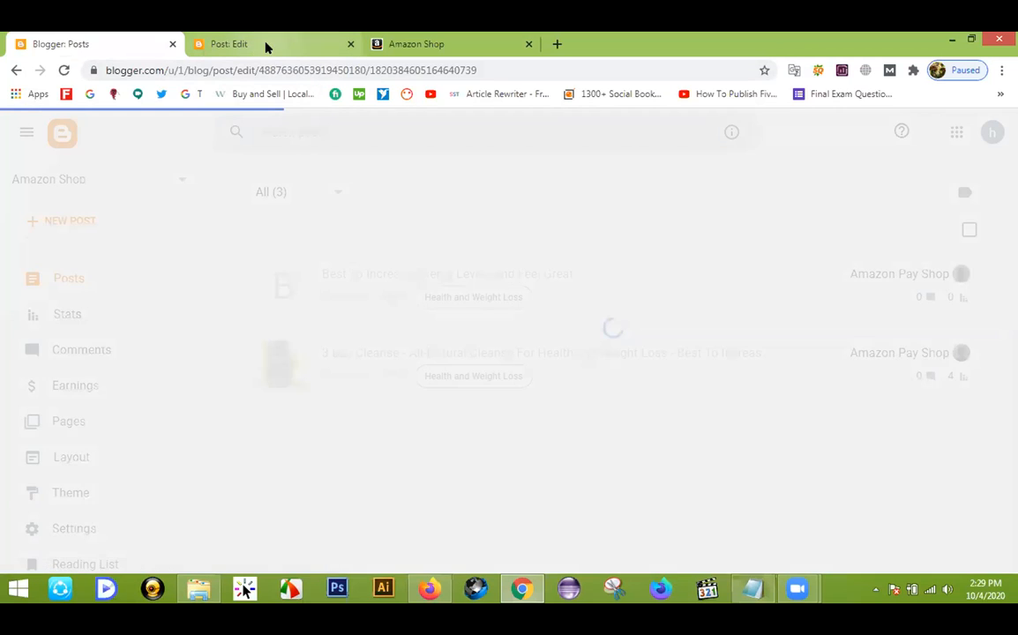
{"action": "left_click", "coordinate": [265, 46]}
{"action": "left_click", "coordinate": [309, 186]}
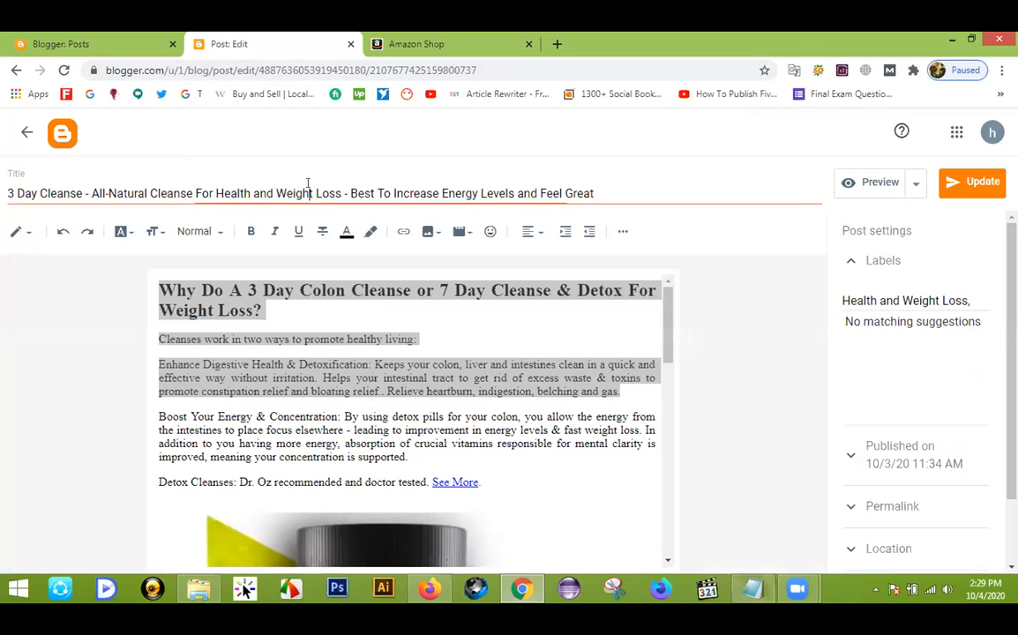
{"action": "left_click_drag", "start_coordinate": [343, 189], "coordinate": [95, 190]}
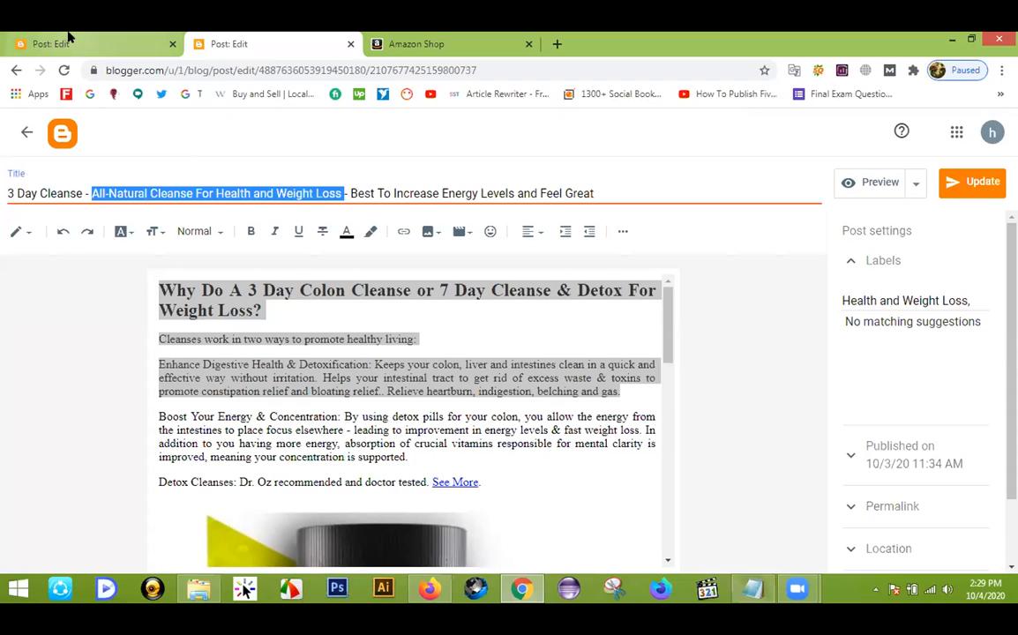
{"action": "left_click", "coordinate": [68, 38]}
{"action": "left_click", "coordinate": [150, 184]}
{"action": "key", "text": "ctrl+v"}
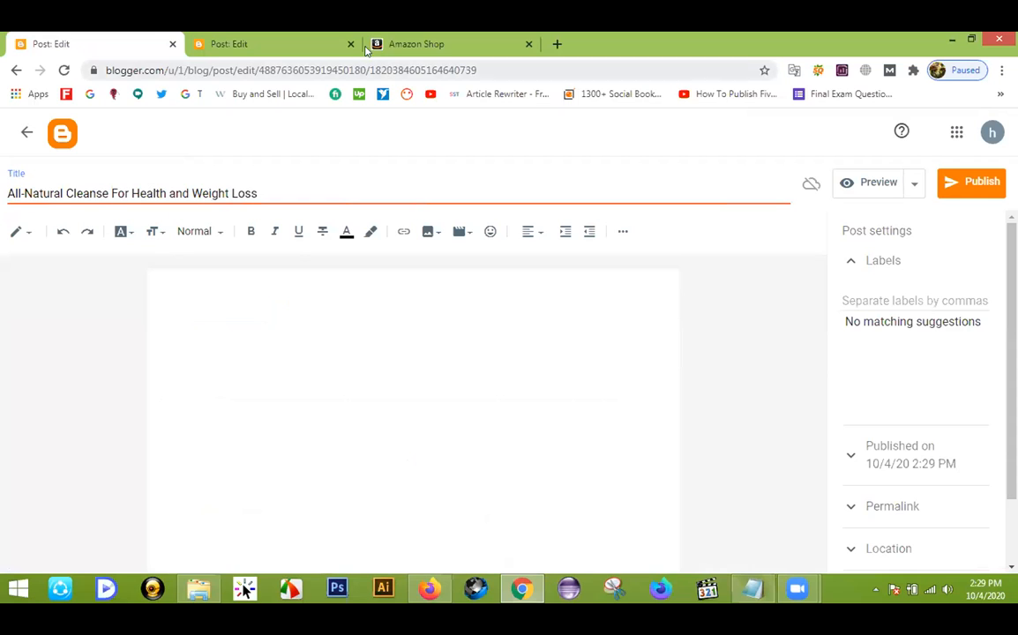
Step: Copy the existing post's Boost Your Energy & Concentration paragraph and the Detox Cleanses line up to "doctor tes" into the new post's body
{"action": "left_click", "coordinate": [268, 43]}
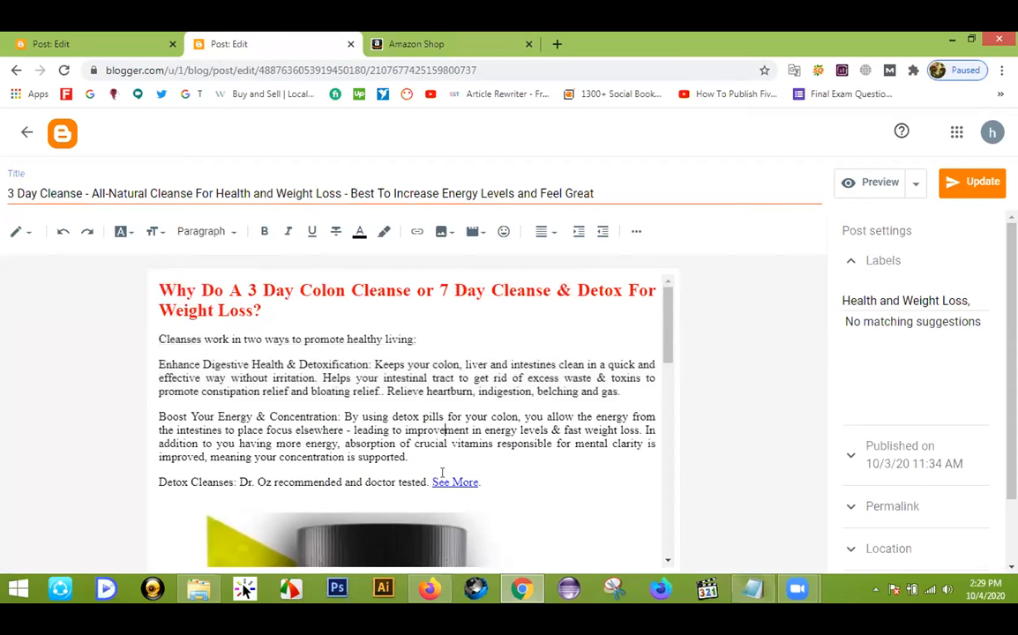
{"action": "left_click_drag", "start_coordinate": [411, 482], "coordinate": [160, 416]}
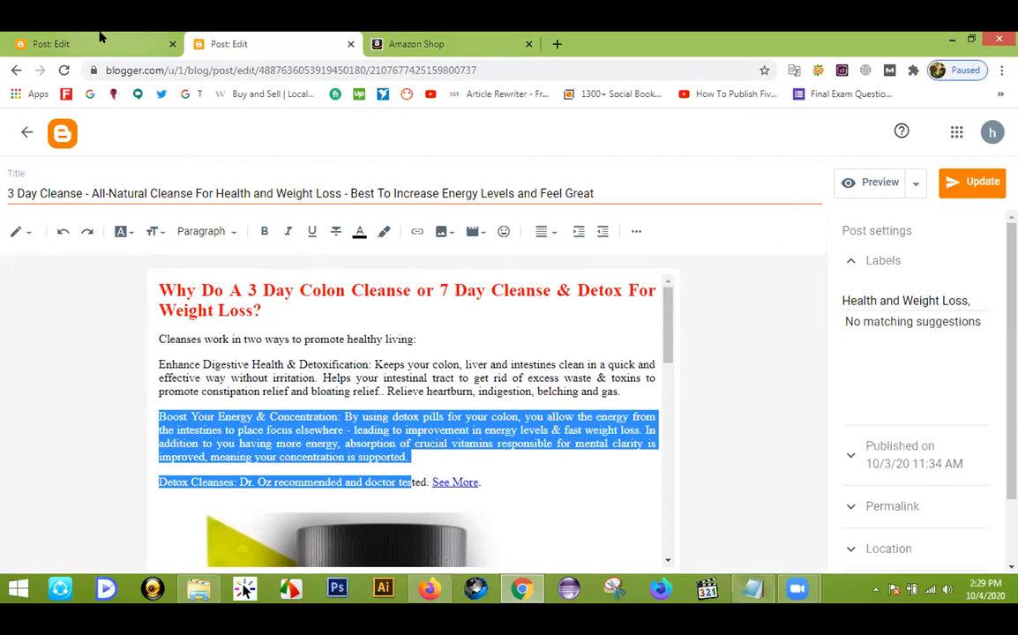
{"action": "left_click", "coordinate": [103, 37]}
{"action": "left_click", "coordinate": [191, 291]}
{"action": "key", "text": "ctrl+v"}
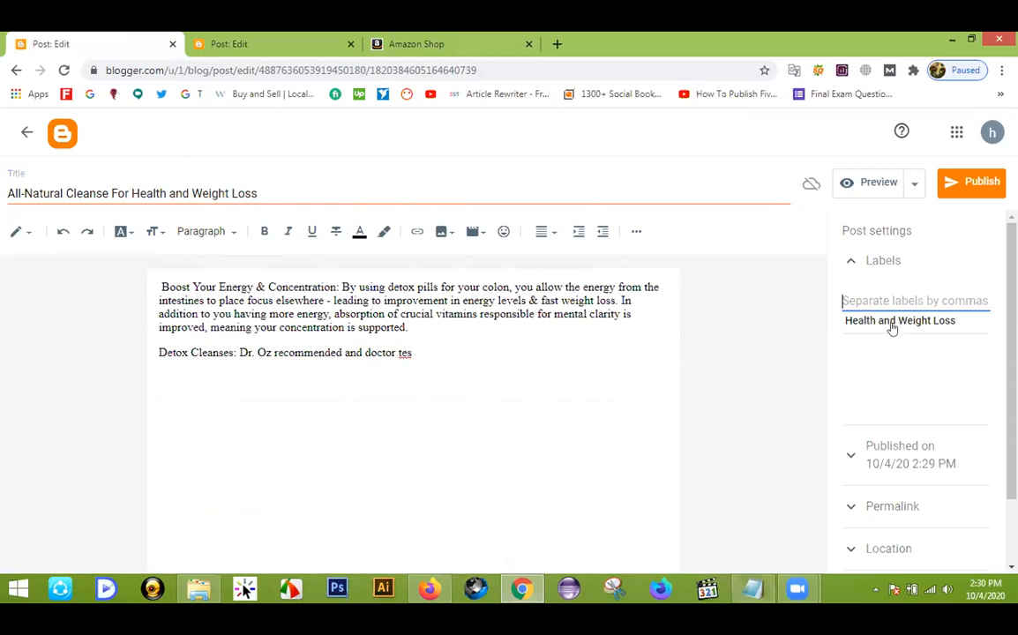
Step: Label the All-Natural Cleanse post with Health and Weight Loss and publish it
{"action": "left_click", "coordinate": [873, 322]}
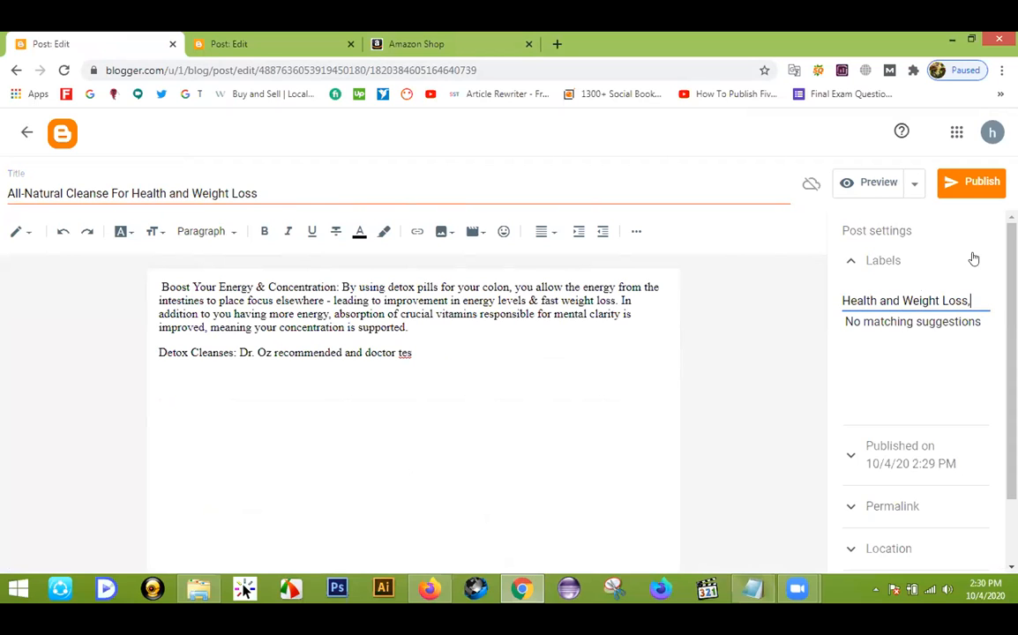
{"action": "left_click", "coordinate": [979, 187]}
{"action": "left_click", "coordinate": [578, 376]}
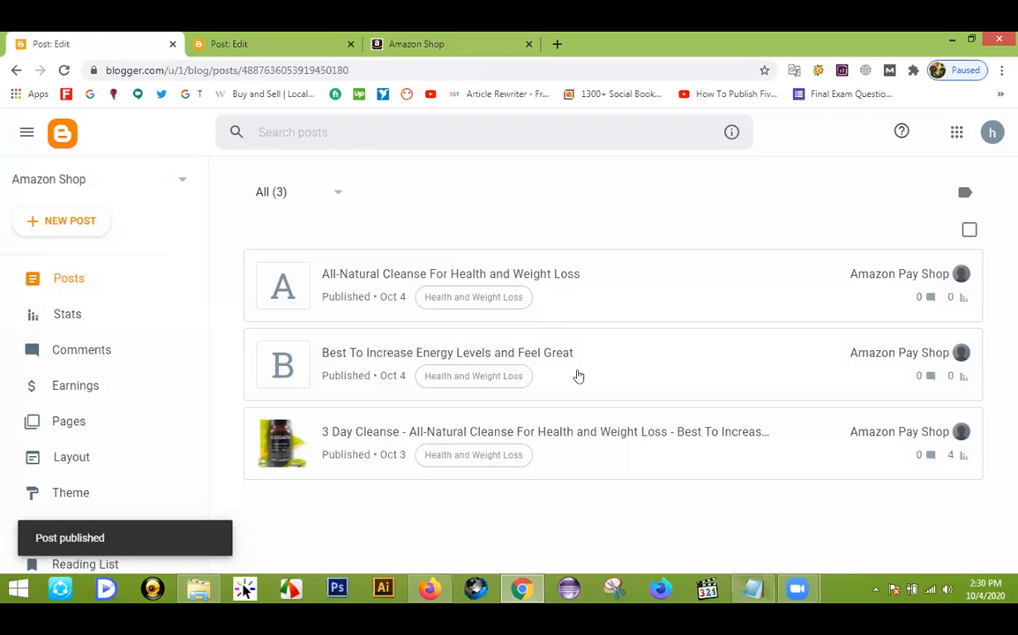
Step: Create another post titled "3 Day Cleanse - All-Natural Cleanse", copied from the beginning of the existing post's title, leaving that title unchanged
{"action": "left_click", "coordinate": [97, 225]}
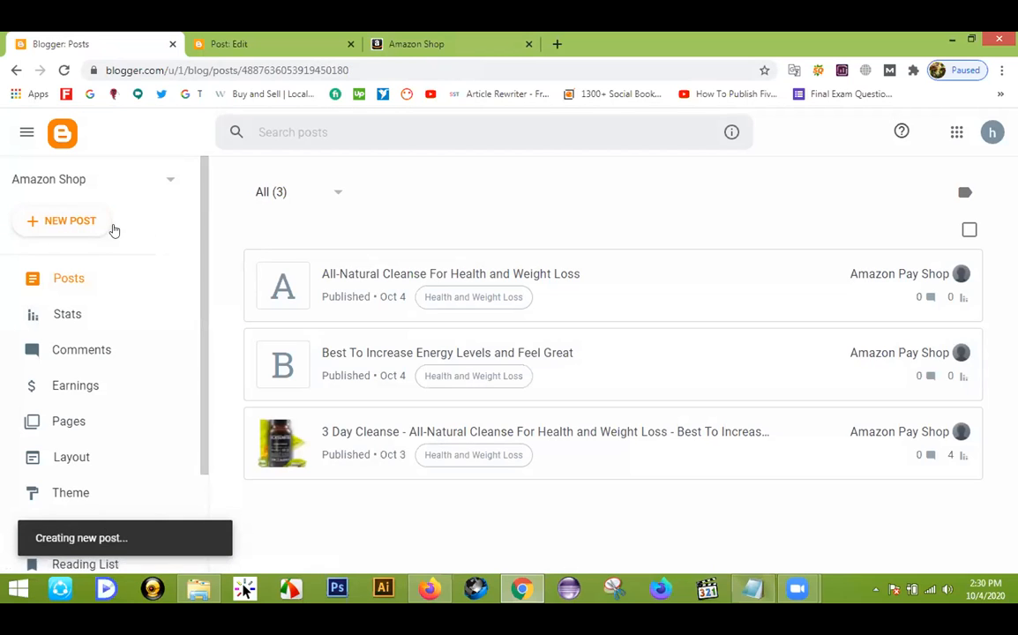
{"action": "left_click", "coordinate": [283, 44]}
{"action": "left_click_drag", "start_coordinate": [343, 193], "coordinate": [17, 193]}
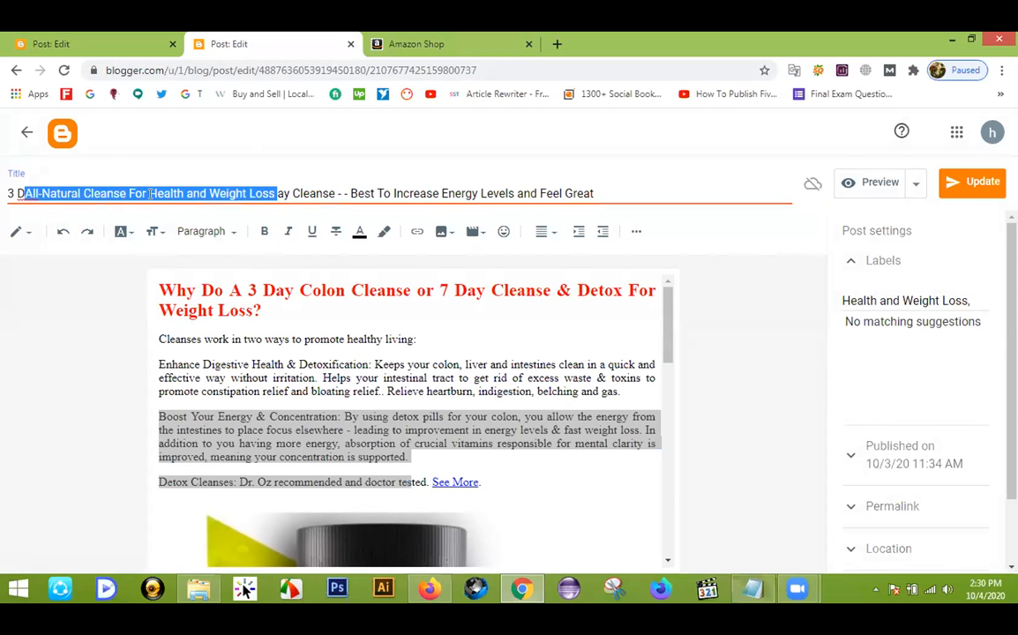
{"action": "key", "text": "ctrl+z"}
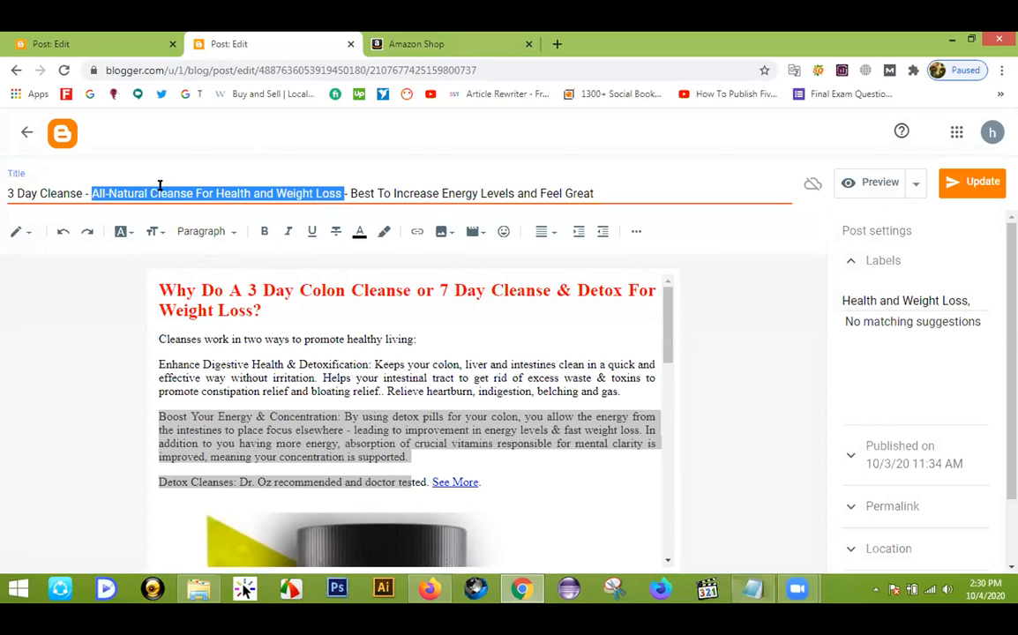
{"action": "left_click", "coordinate": [174, 185]}
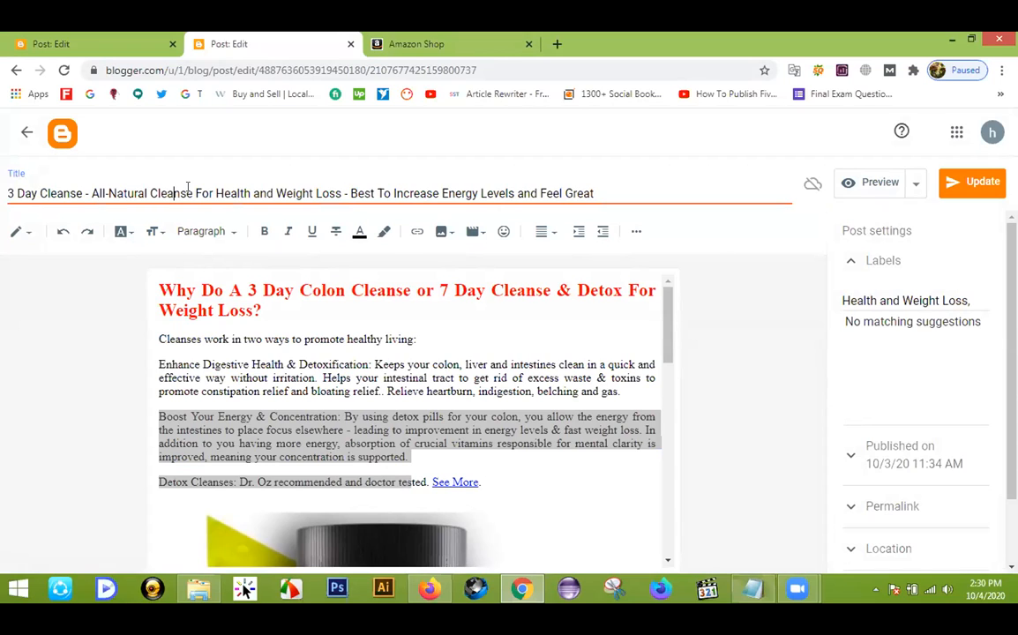
{"action": "left_click_drag", "start_coordinate": [192, 191], "coordinate": [2, 191]}
{"action": "key", "text": "ctrl+c"}
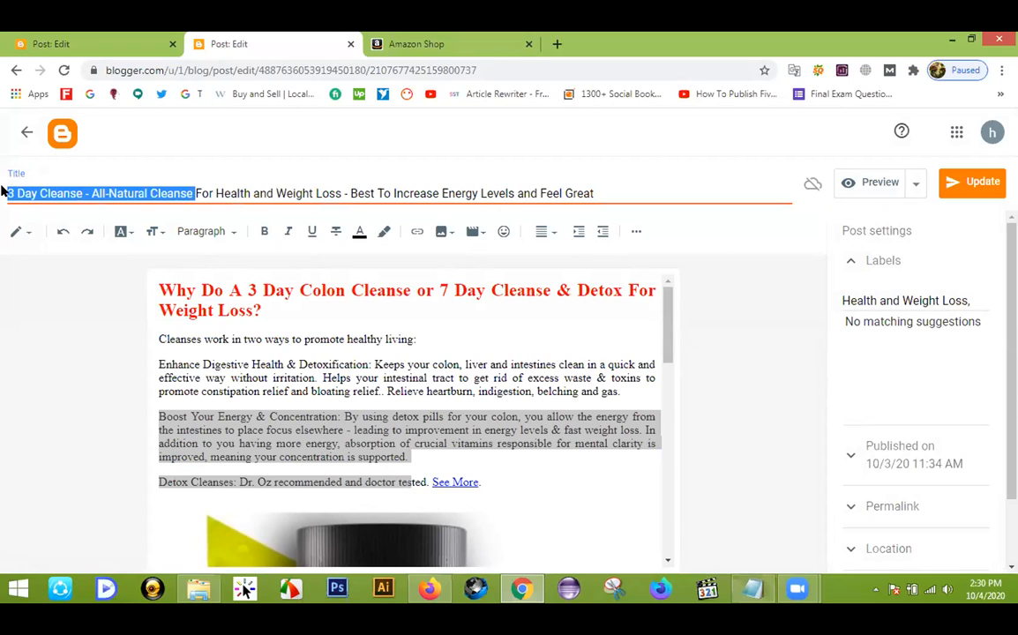
{"action": "left_click", "coordinate": [53, 44]}
{"action": "left_click", "coordinate": [133, 185]}
{"action": "key", "text": "ctrl+v"}
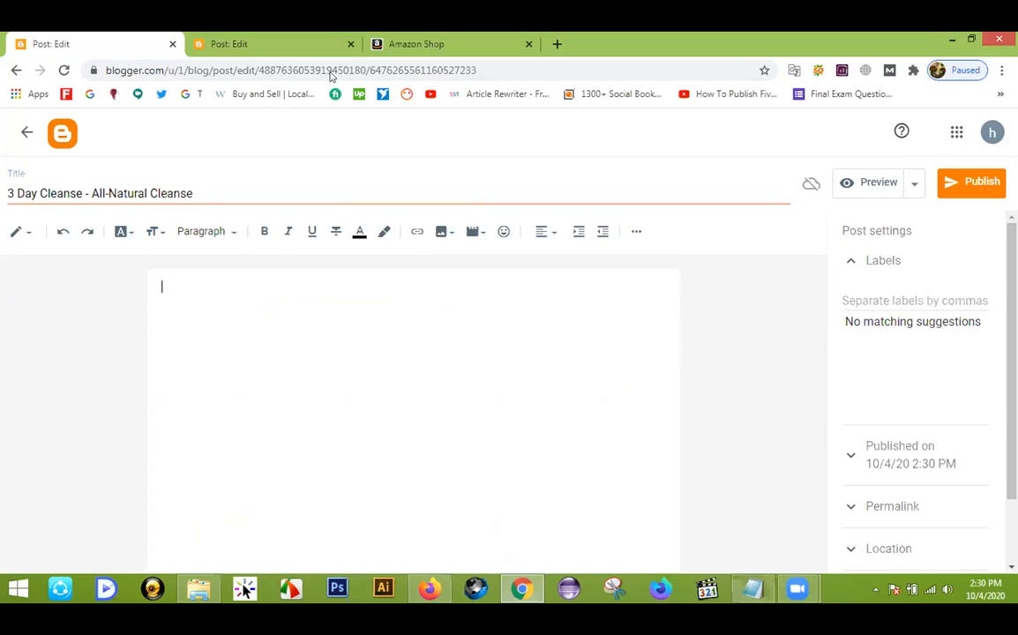
Step: Copy the existing post's text from "effective way without irritation" through the Boost Your Energy & Concentration paragraph into the new post's body
{"action": "left_click", "coordinate": [254, 43]}
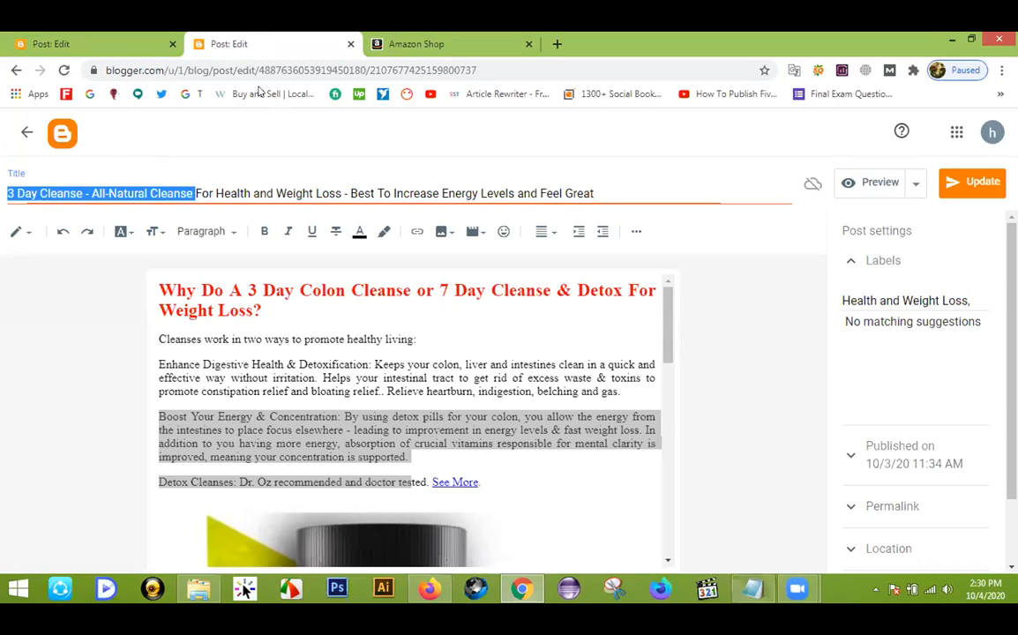
{"action": "left_click", "coordinate": [432, 430]}
{"action": "left_click_drag", "start_coordinate": [387, 437], "coordinate": [151, 381]}
{"action": "key", "text": "ctrl+c"}
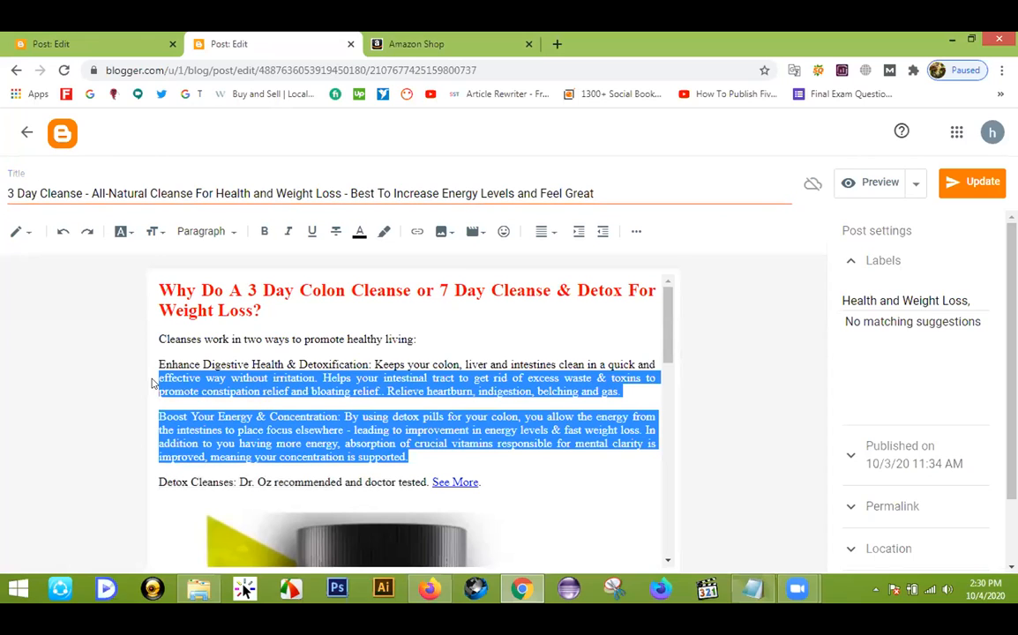
{"action": "left_click", "coordinate": [115, 43]}
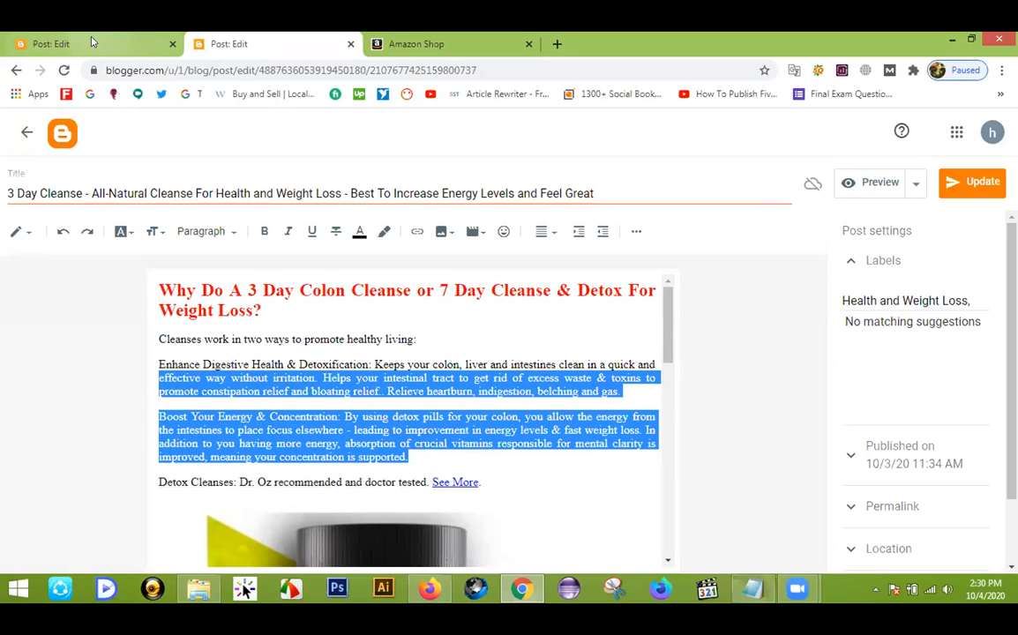
{"action": "key", "text": "ctrl+v"}
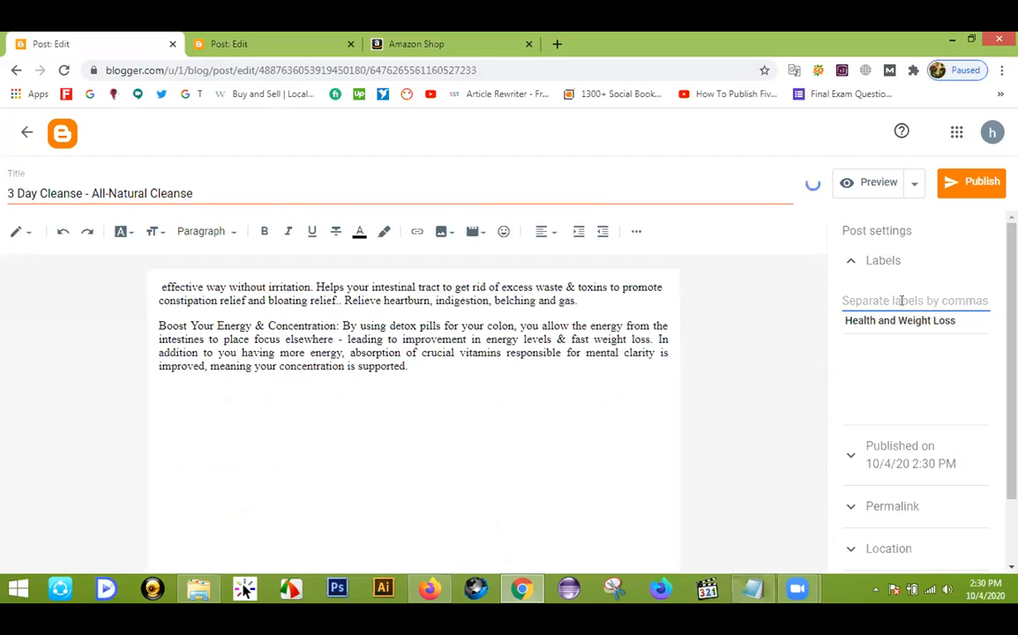
Step: Add the new label "Weight loss" to the "3 Day Cleanse - All-Natural Cleanse" post and publish it
{"action": "type", "text": "We"}
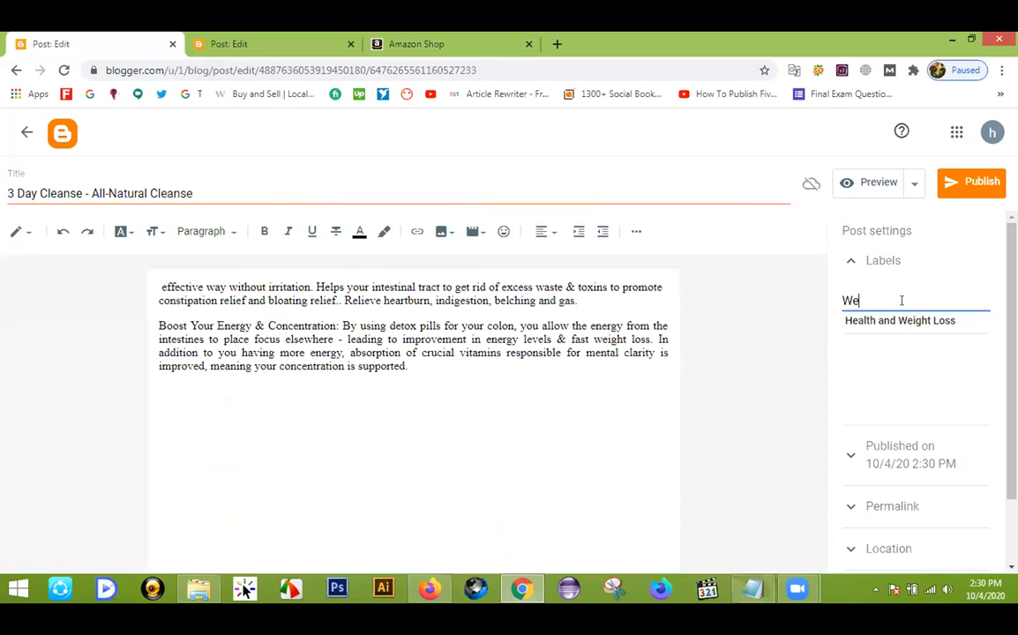
{"action": "type", "text": "t"}
{"action": "key", "text": "BackSpace"}
{"action": "type", "text": "ight loss"}
{"action": "left_click", "coordinate": [972, 186]}
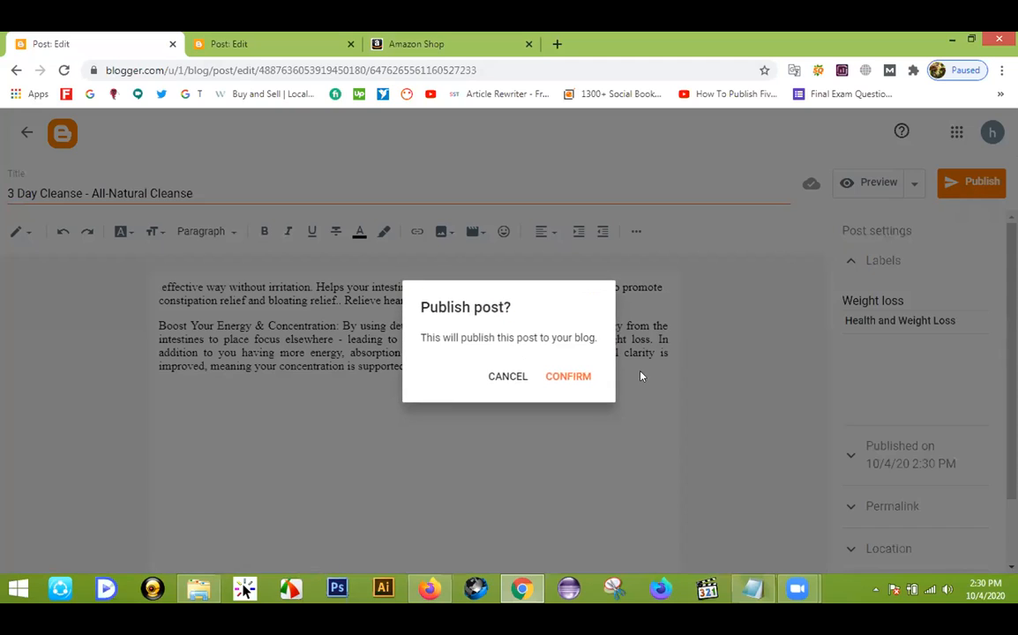
{"action": "left_click", "coordinate": [581, 382]}
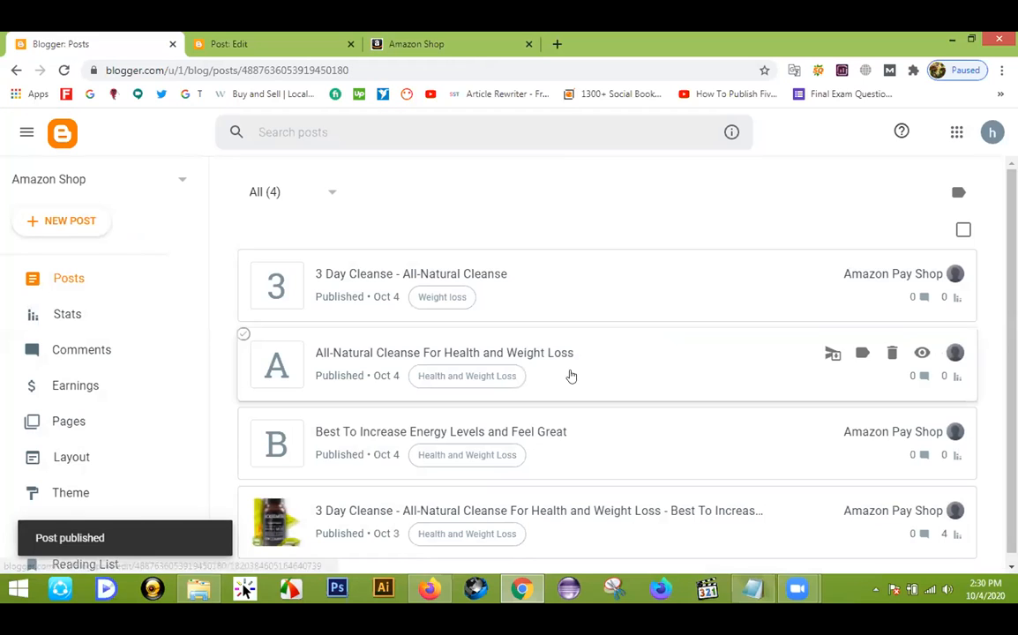
Step: Create another post titled "Levels and Feel Great", copied from the end of the existing post's title
{"action": "left_click", "coordinate": [91, 223]}
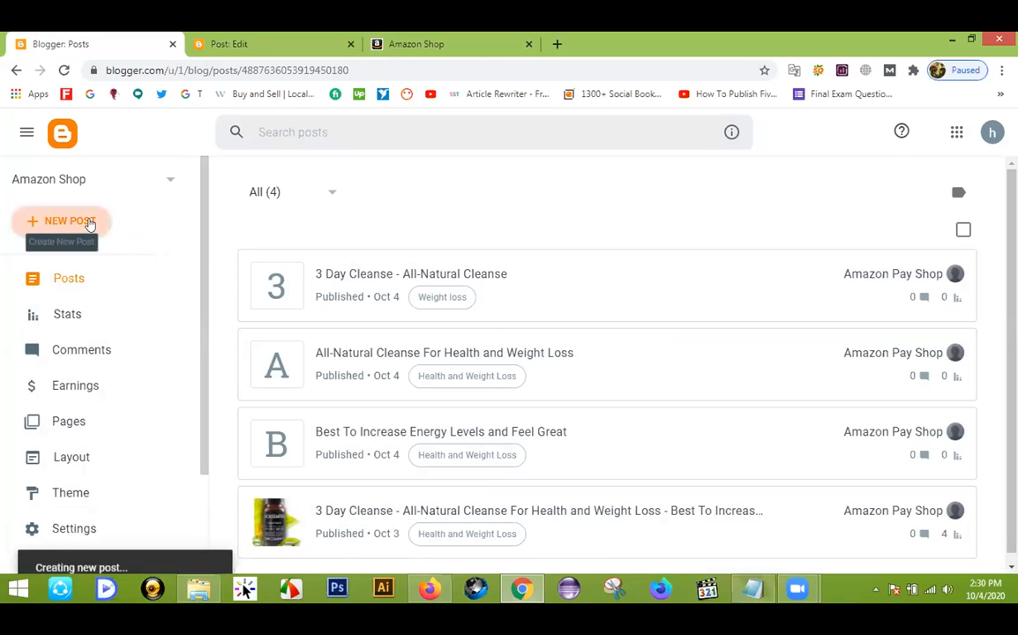
{"action": "left_click", "coordinate": [272, 44]}
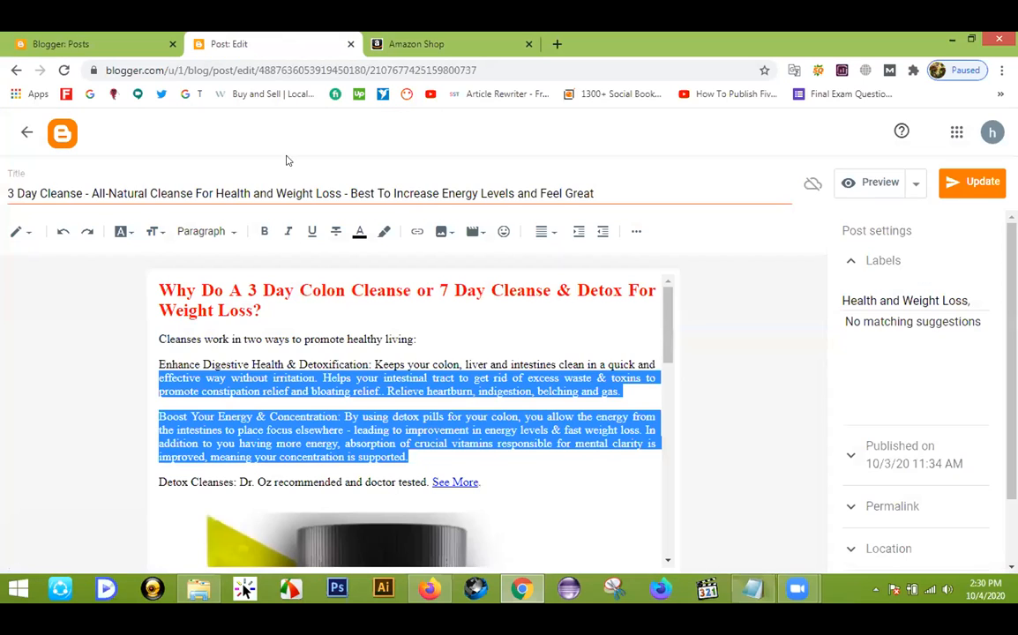
{"action": "left_click_drag", "start_coordinate": [479, 192], "coordinate": [594, 183]}
{"action": "key", "text": "ctrl+c"}
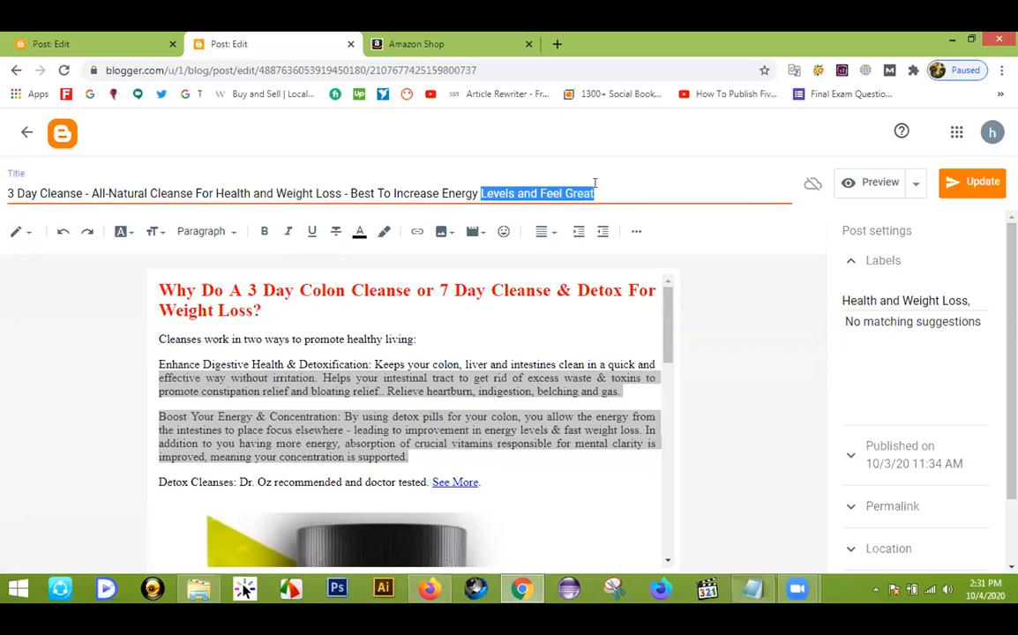
{"action": "left_click", "coordinate": [19, 38]}
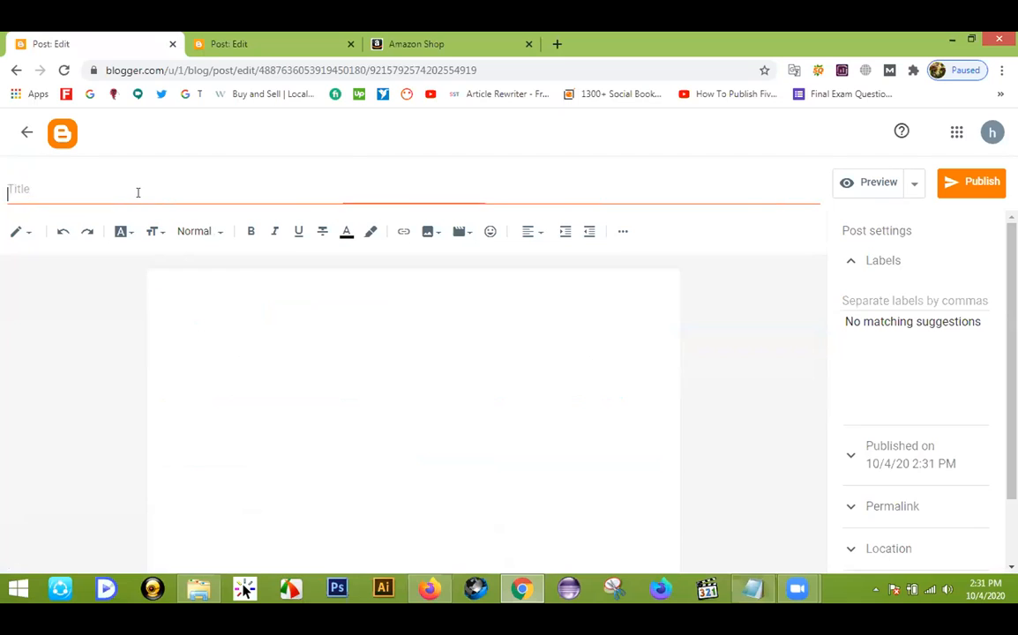
{"action": "key", "text": "ctrl+v"}
Step: Copy the existing post's text from "Cleanses work in two ways" through the Boost Your Energy & Concentration paragraph into the new post's body
{"action": "left_click", "coordinate": [223, 300]}
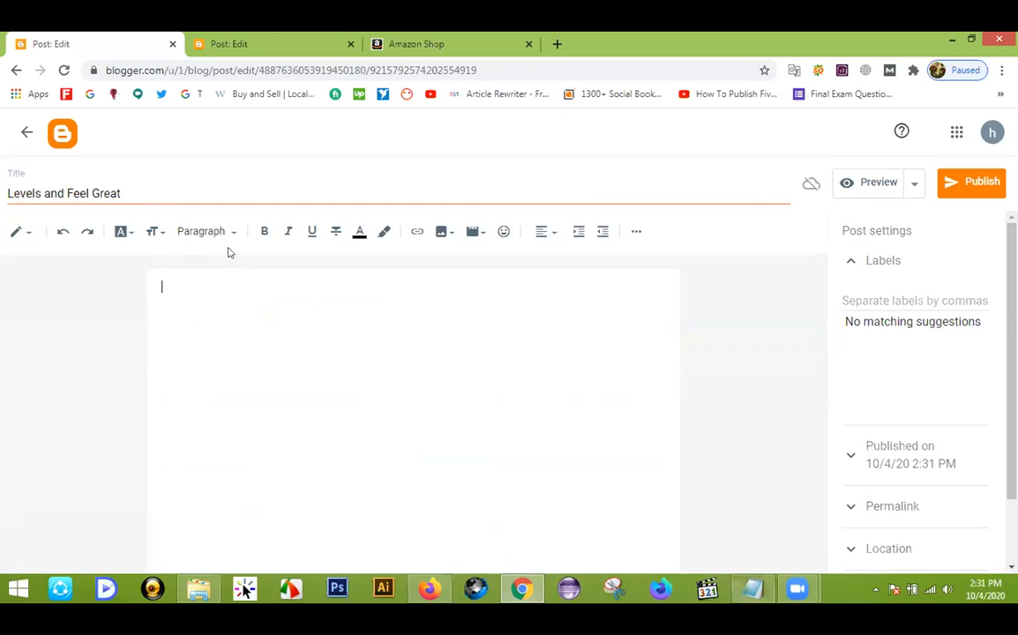
{"action": "key", "text": "ctrl+Tab"}
{"action": "left_click", "coordinate": [448, 341]}
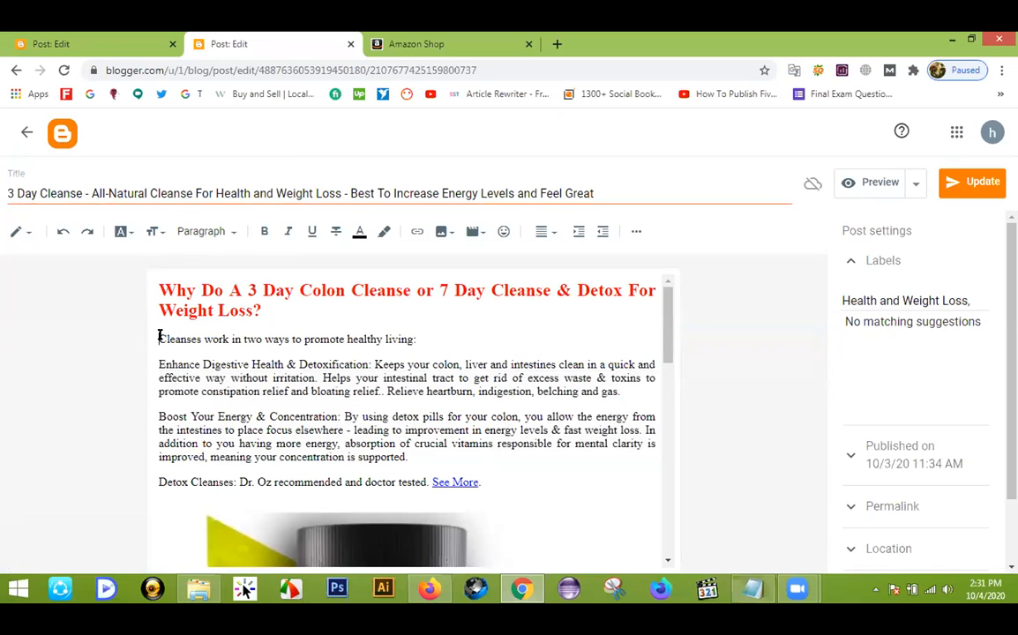
{"action": "left_click_drag", "start_coordinate": [156, 337], "coordinate": [418, 448]}
{"action": "key", "text": "ctrl+c"}
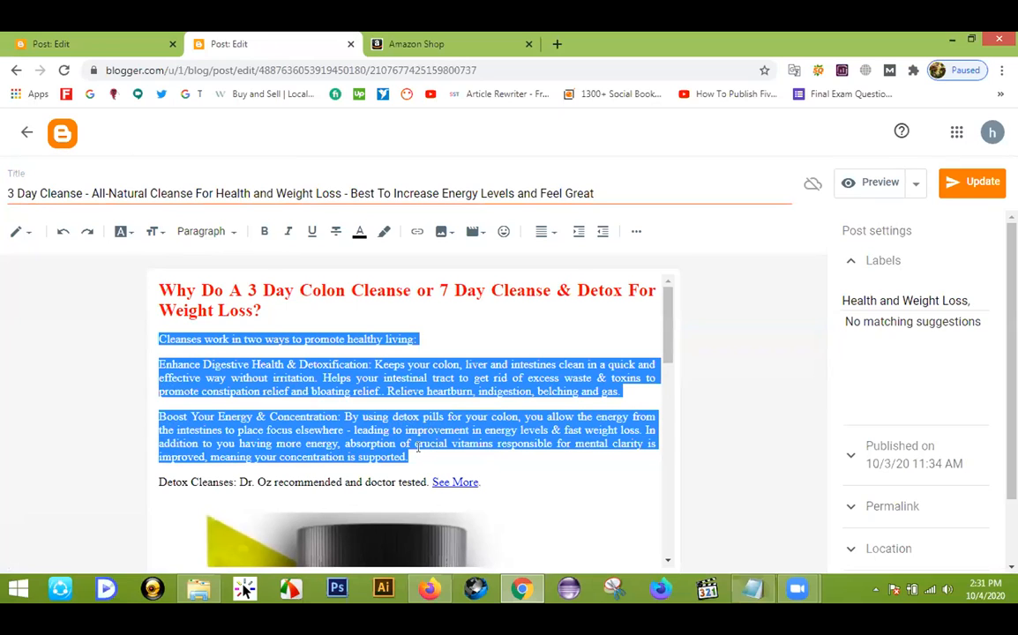
{"action": "left_click", "coordinate": [98, 41]}
{"action": "key", "text": "ctrl+v"}
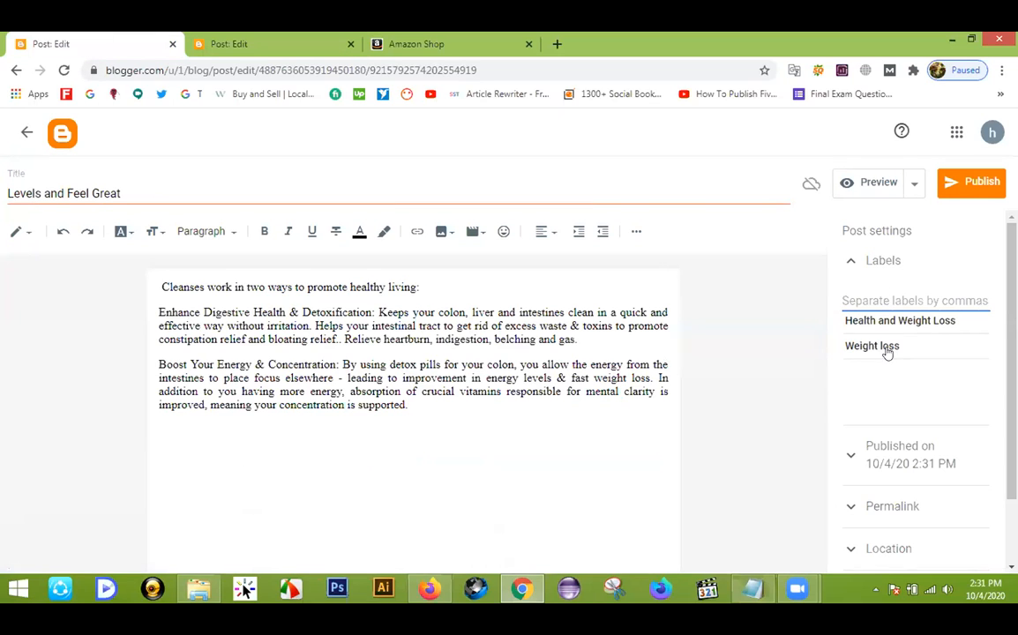
Step: Add the existing label "Weight loss" to the "Levels and Feel Great" post and publish it
{"action": "left_click", "coordinate": [888, 352]}
{"action": "left_click", "coordinate": [975, 183]}
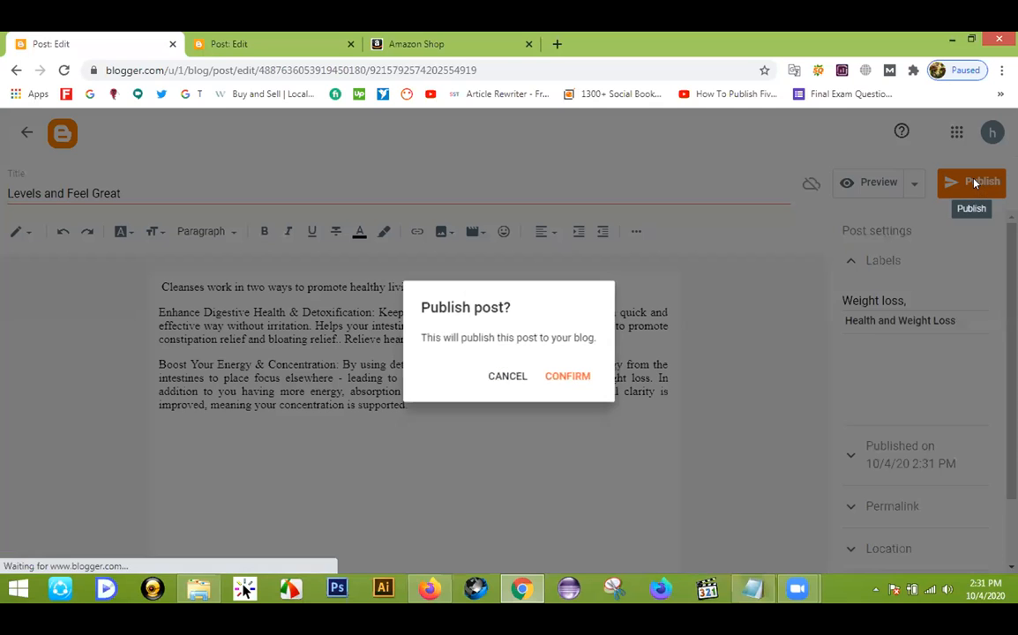
{"action": "left_click", "coordinate": [558, 376]}
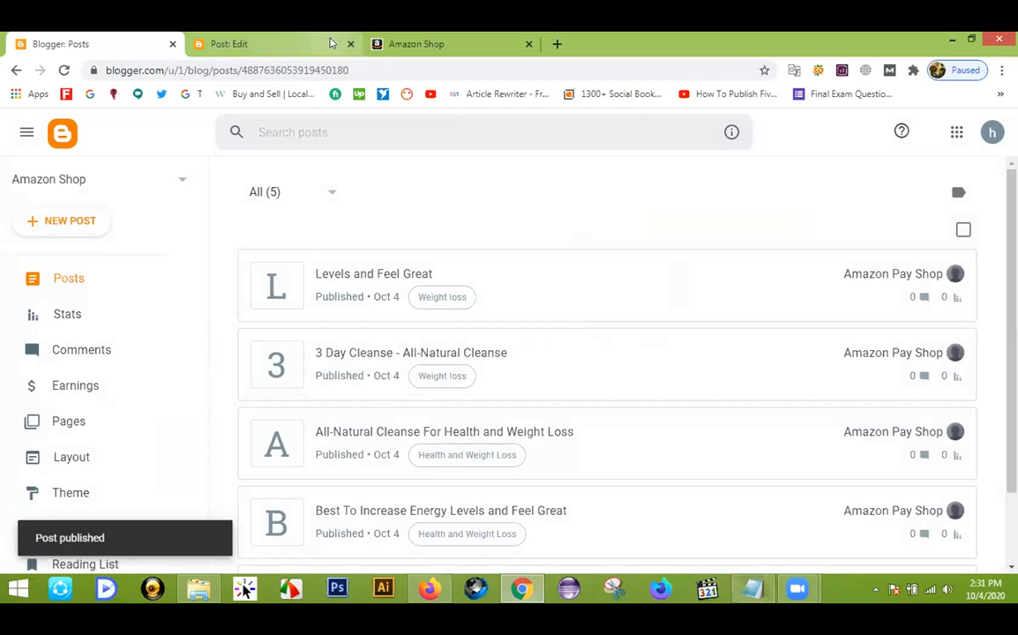
Step: Close the original 3 Day Cleanse post's editor without saving and return to the blog's post list
{"action": "left_click", "coordinate": [336, 43]}
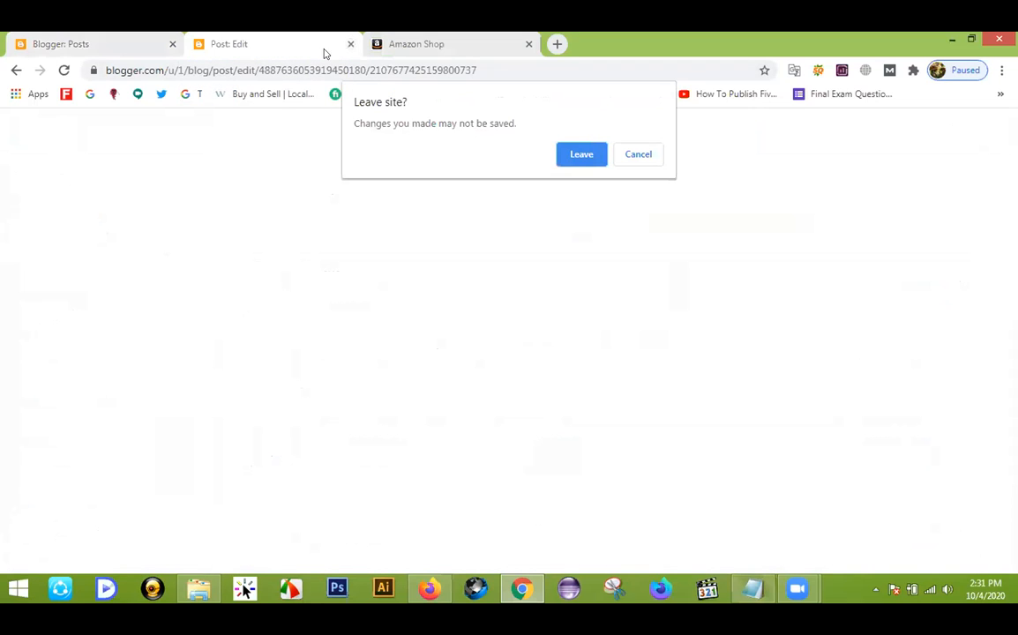
{"action": "left_click", "coordinate": [581, 155]}
{"action": "left_click", "coordinate": [137, 49]}
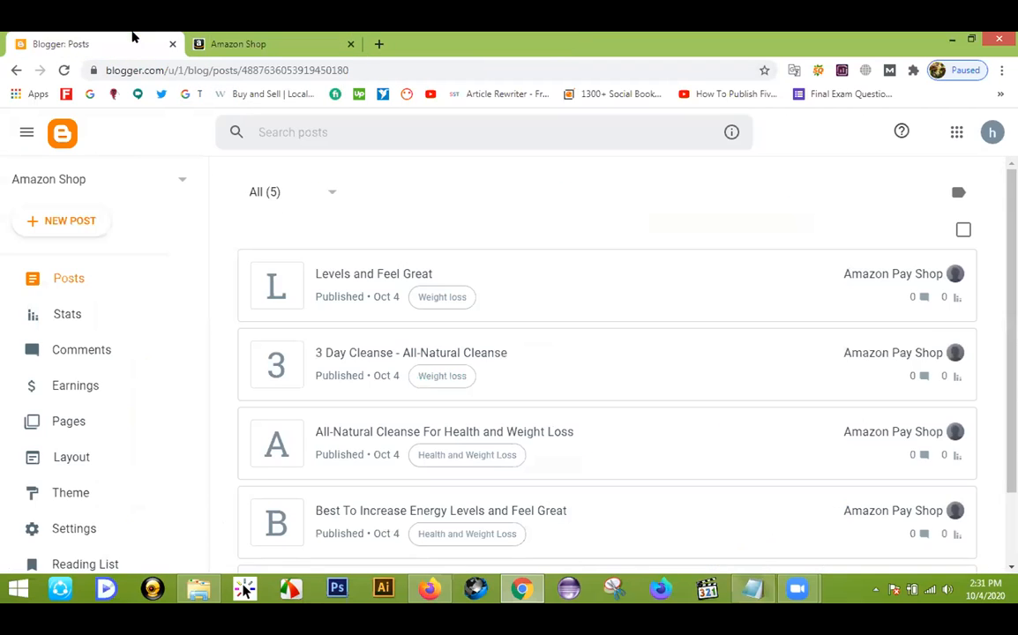
{"action": "scroll", "coordinate": [304, 313], "scroll_direction": "down", "scroll_amount": 1}
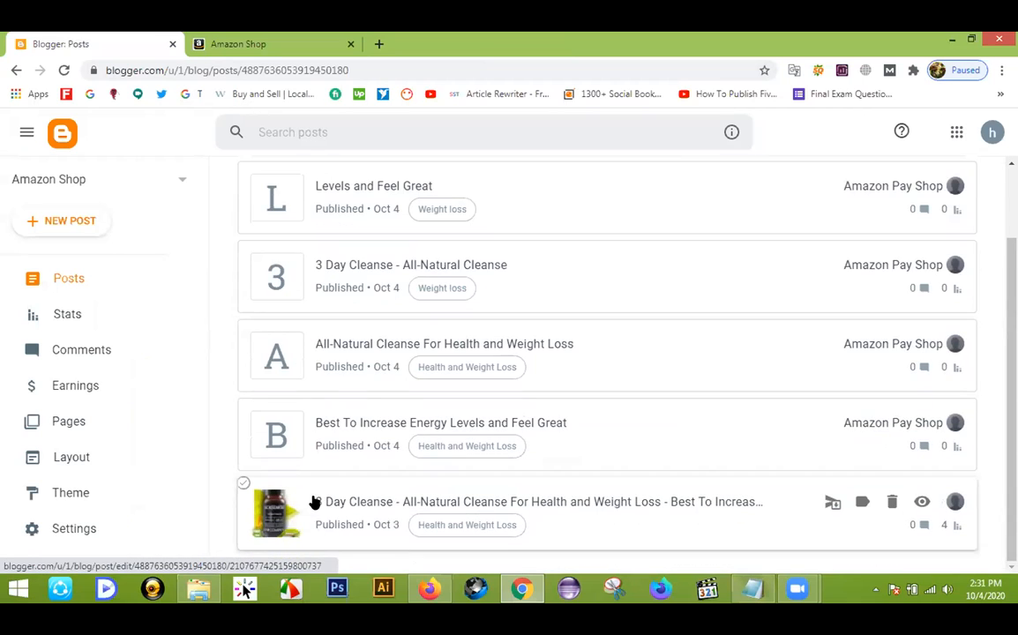
{"action": "scroll", "coordinate": [323, 346], "scroll_direction": "up", "scroll_amount": 1}
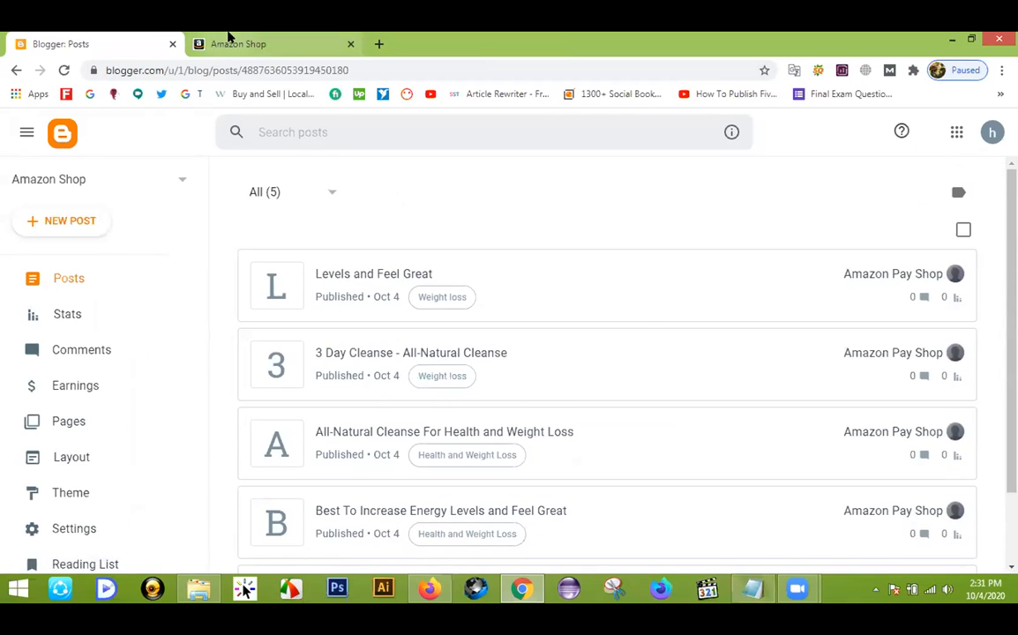
Step: Reload the live Amazon Shop blog and examine the published posts, their labels, the sidebar and the footer
{"action": "left_click", "coordinate": [228, 41]}
{"action": "left_click", "coordinate": [63, 71]}
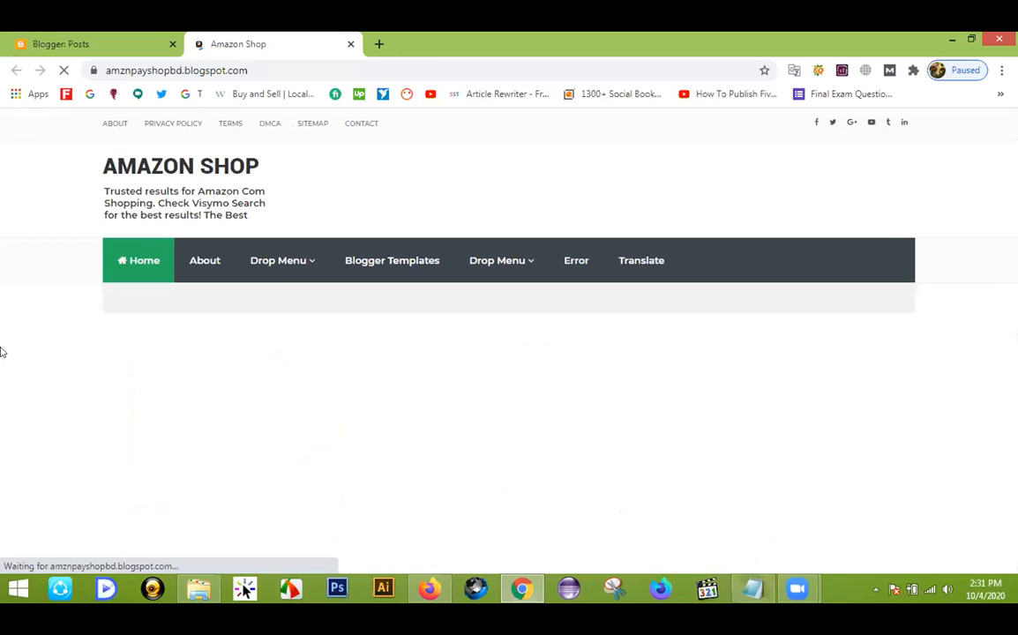
{"action": "scroll", "coordinate": [3, 352], "scroll_direction": "down", "scroll_amount": 6}
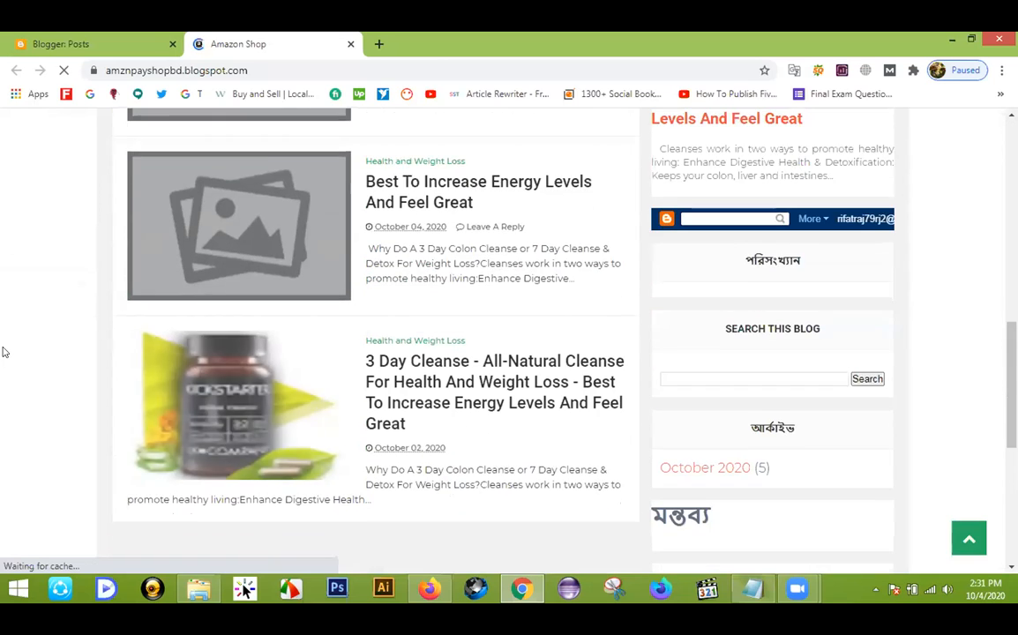
{"action": "scroll", "coordinate": [3, 352], "scroll_direction": "down", "scroll_amount": 4}
{"action": "scroll", "coordinate": [7, 364], "scroll_direction": "up", "scroll_amount": 10}
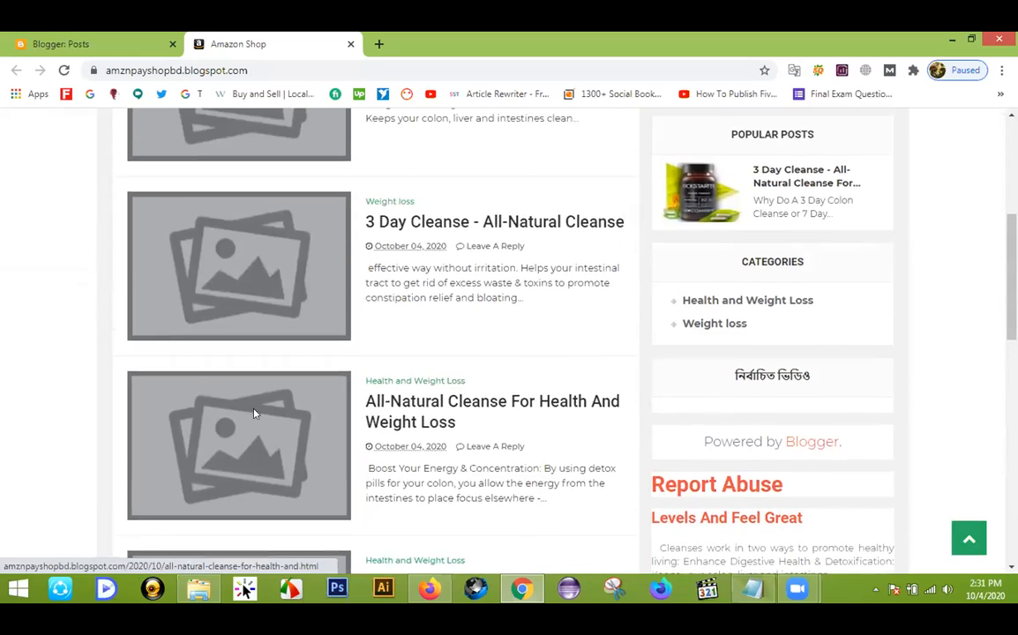
{"action": "scroll", "coordinate": [253, 412], "scroll_direction": "up", "scroll_amount": 3}
{"action": "scroll", "coordinate": [257, 357], "scroll_direction": "down", "scroll_amount": 4}
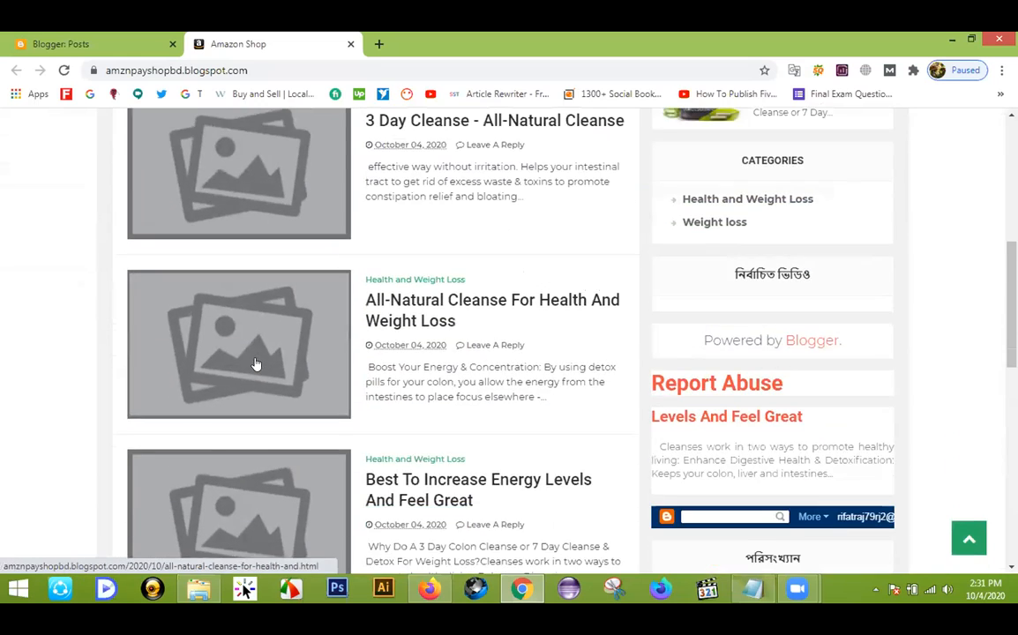
{"action": "scroll", "coordinate": [255, 364], "scroll_direction": "down", "scroll_amount": 3}
{"action": "scroll", "coordinate": [257, 352], "scroll_direction": "up", "scroll_amount": 4}
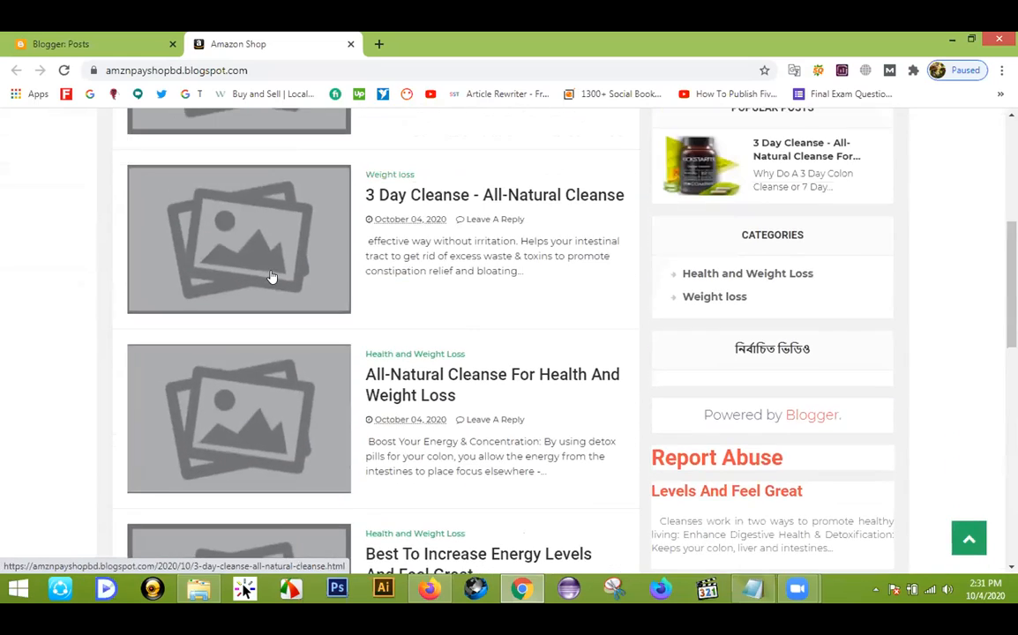
{"action": "scroll", "coordinate": [268, 291], "scroll_direction": "up", "scroll_amount": 3}
{"action": "scroll", "coordinate": [212, 415], "scroll_direction": "down", "scroll_amount": 3}
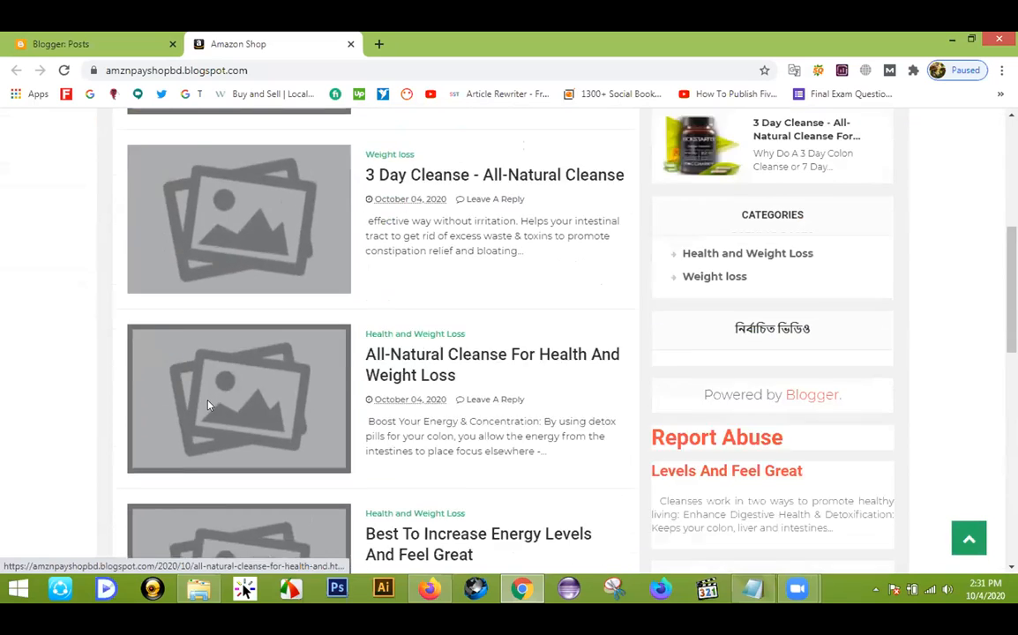
{"action": "scroll", "coordinate": [209, 405], "scroll_direction": "down", "scroll_amount": 10}
{"action": "scroll", "coordinate": [231, 270], "scroll_direction": "up", "scroll_amount": 2}
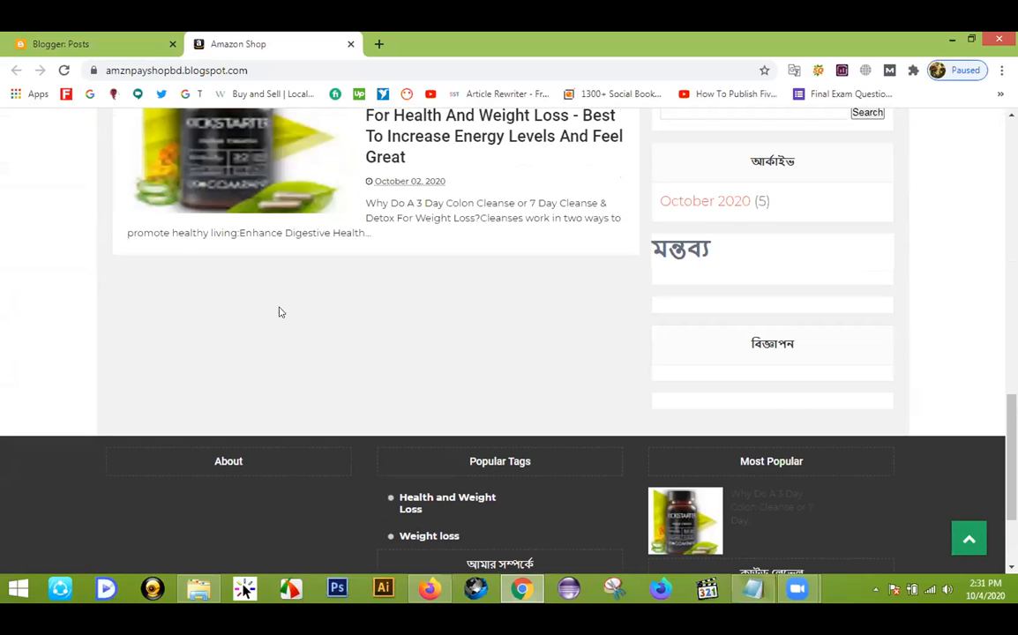
{"action": "scroll", "coordinate": [279, 313], "scroll_direction": "up", "scroll_amount": 8}
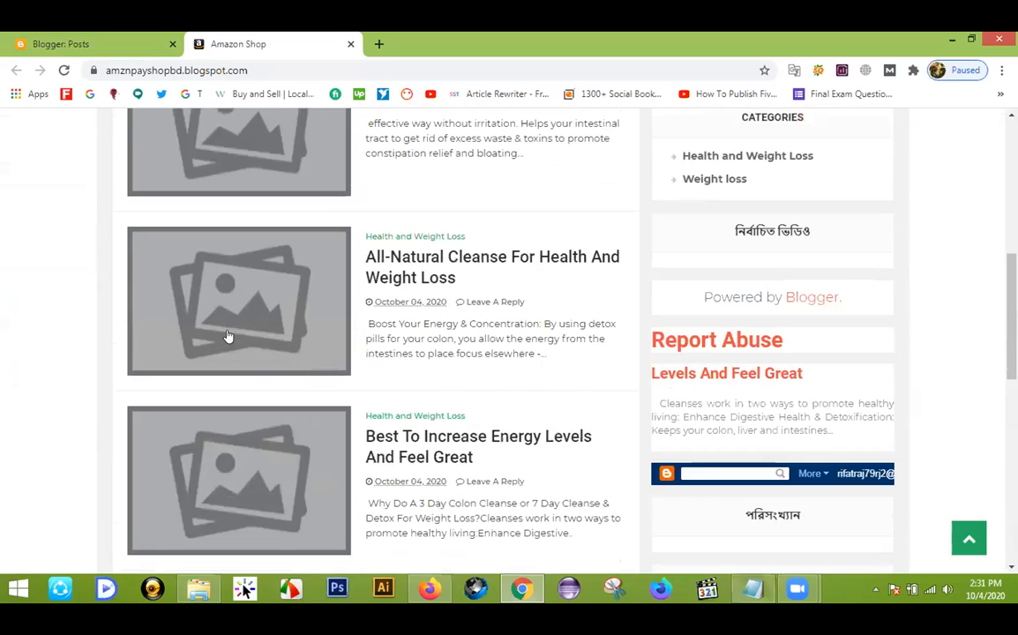
{"action": "scroll", "coordinate": [221, 327], "scroll_direction": "down", "scroll_amount": 1}
{"action": "scroll", "coordinate": [221, 327], "scroll_direction": "down", "scroll_amount": 8}
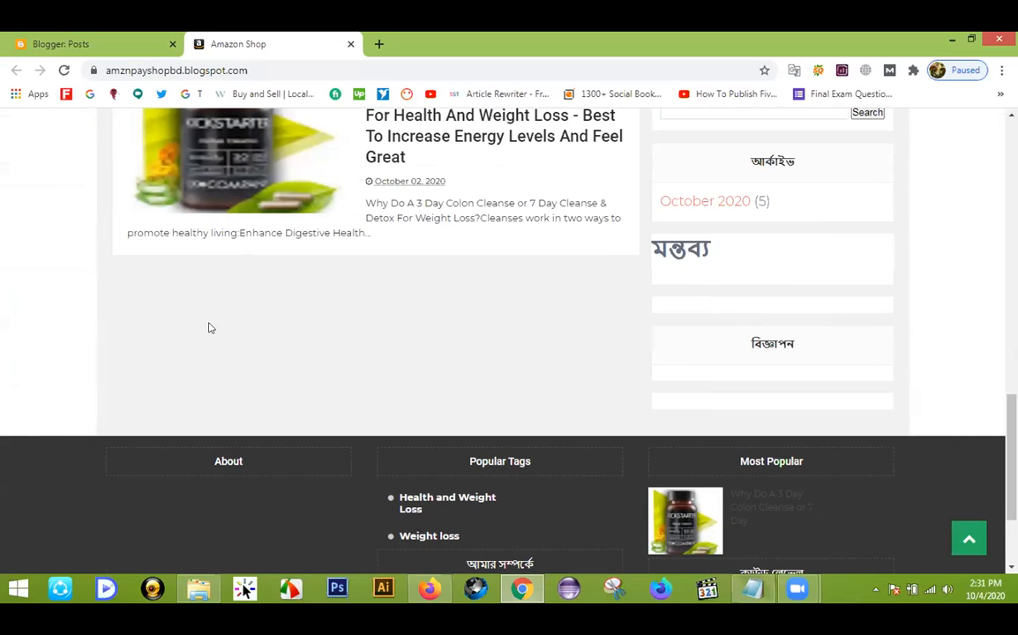
{"action": "scroll", "coordinate": [208, 330], "scroll_direction": "up", "scroll_amount": 8}
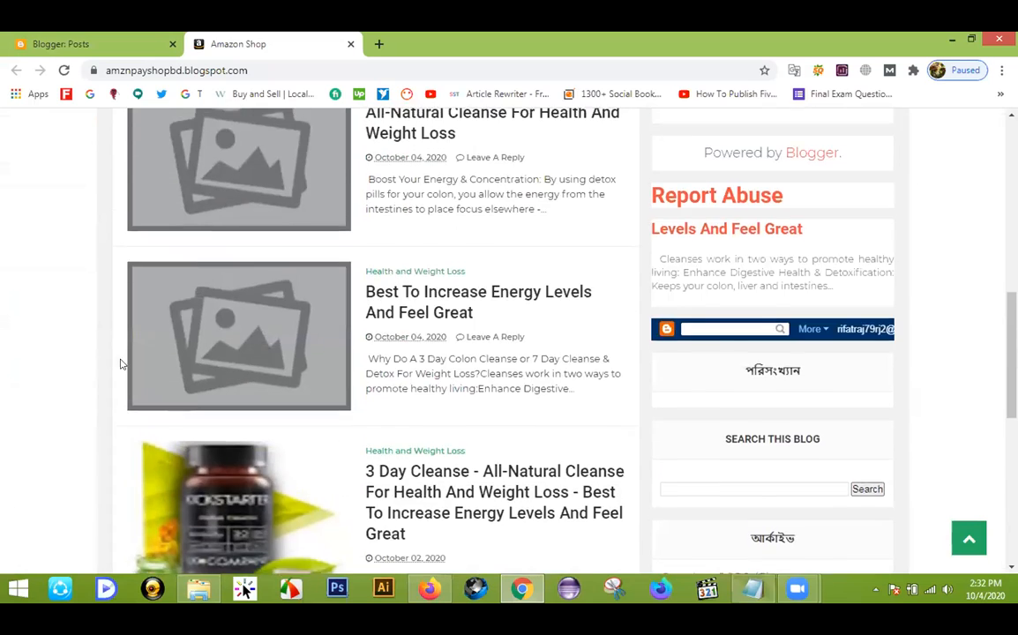
{"action": "scroll", "coordinate": [113, 357], "scroll_direction": "up", "scroll_amount": 2}
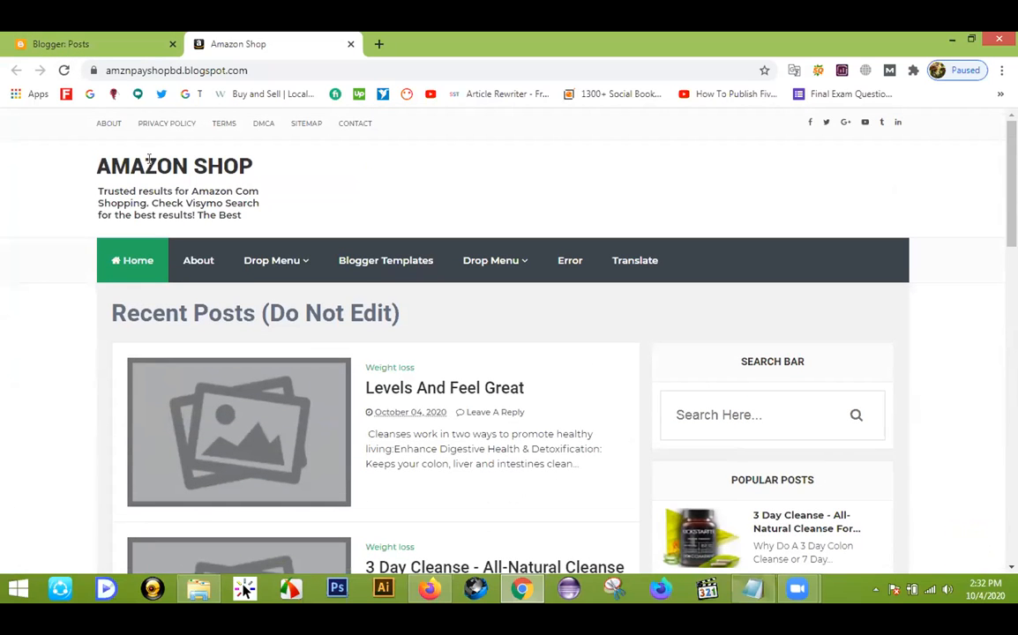
Step: Open the Amazon Shop blog's Layout page in Blogger
{"action": "left_click", "coordinate": [78, 43]}
{"action": "scroll", "coordinate": [89, 364], "scroll_direction": "down", "scroll_amount": 1}
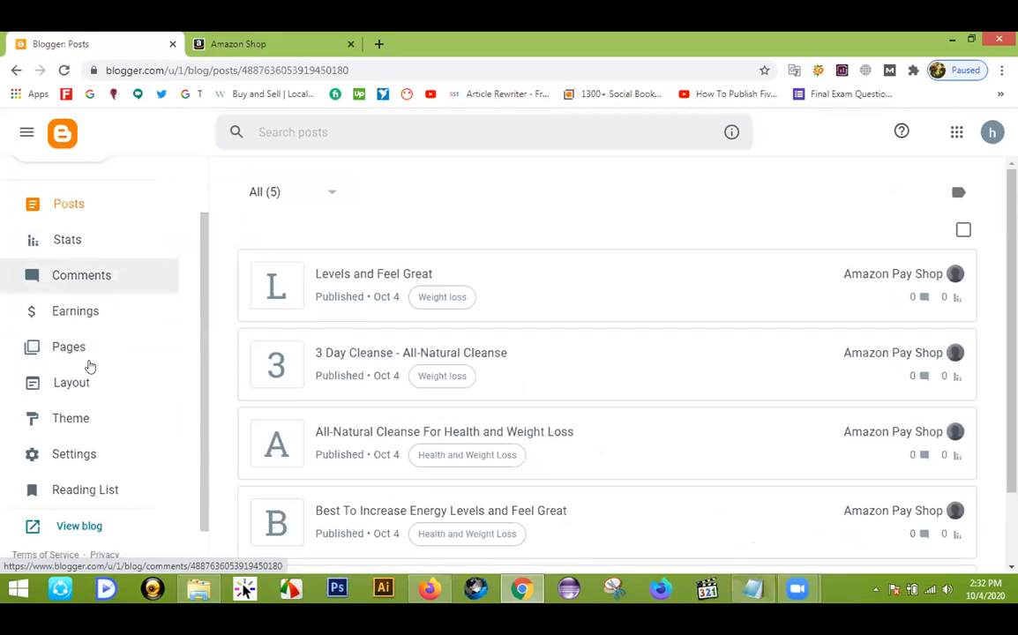
{"action": "left_click", "coordinate": [80, 385]}
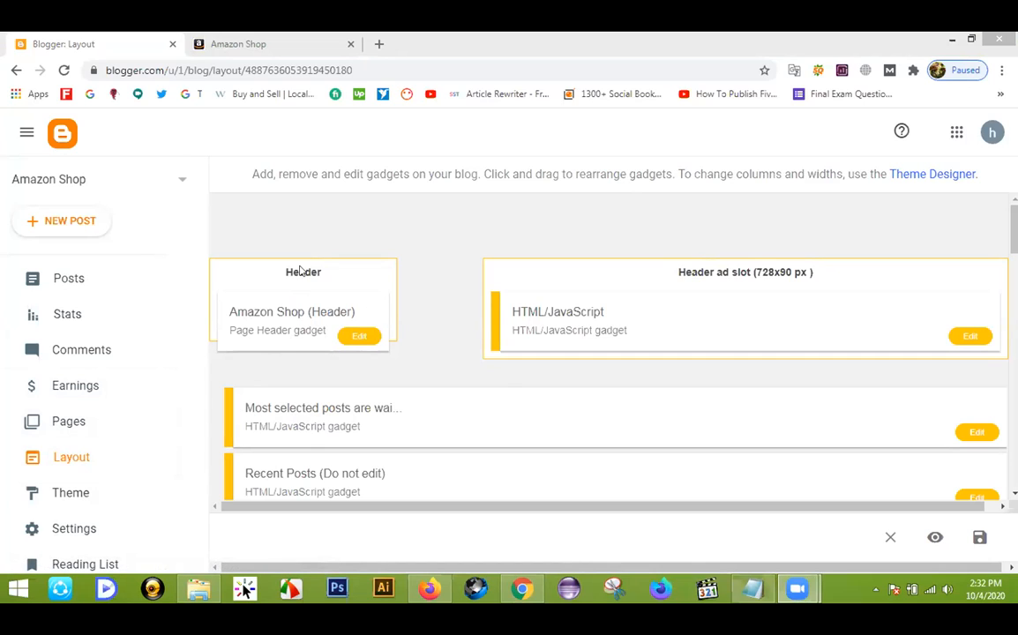
Step: Compare the title and description in the live blog's header with the Header section of the layout
{"action": "left_click", "coordinate": [238, 41]}
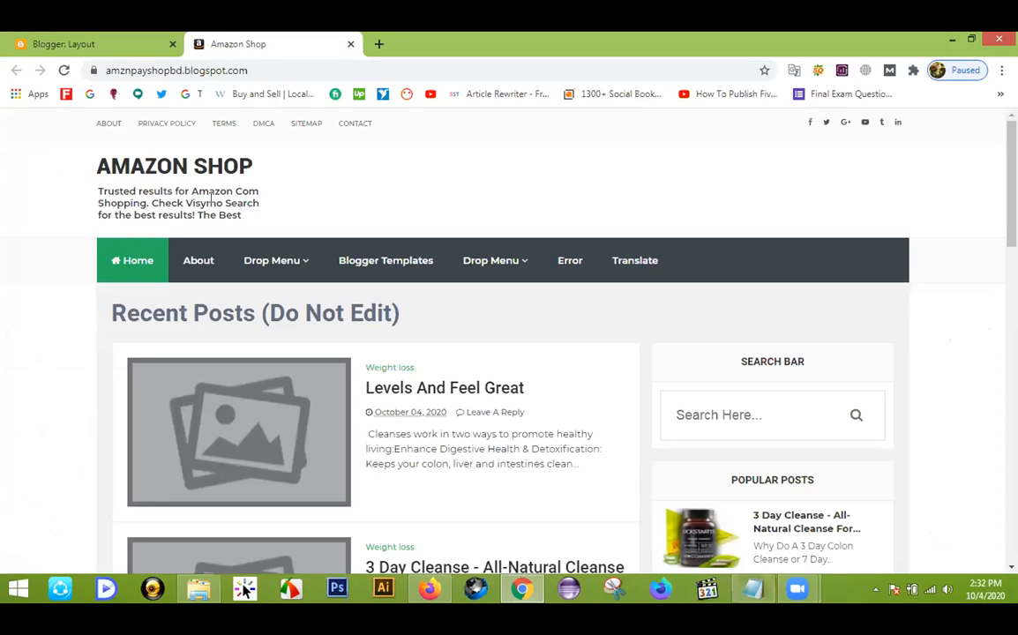
{"action": "left_click", "coordinate": [78, 39]}
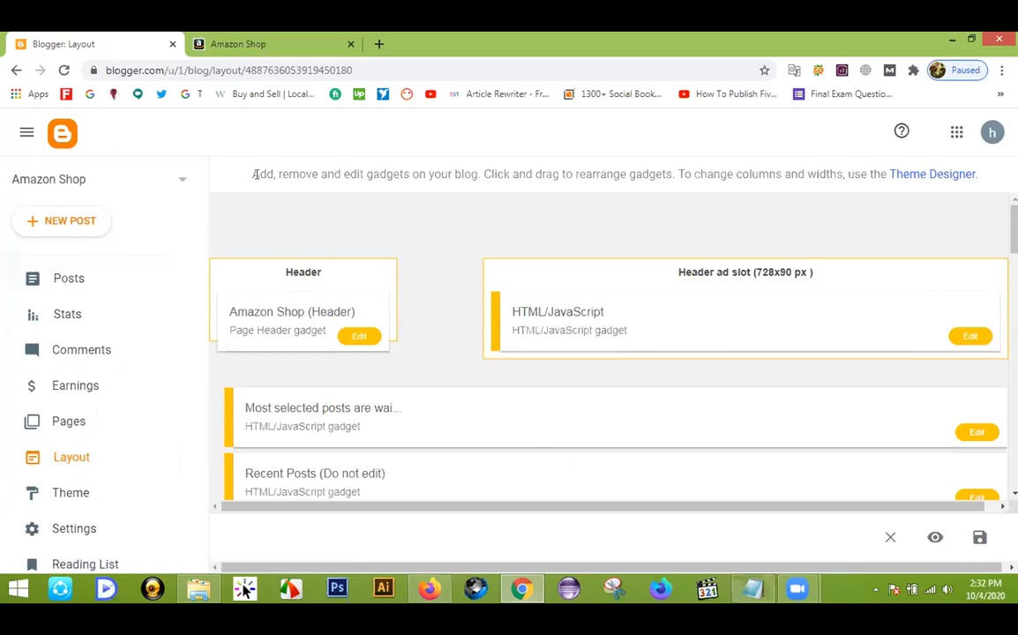
{"action": "left_click", "coordinate": [238, 43]}
{"action": "left_click_drag", "start_coordinate": [91, 165], "coordinate": [267, 159]}
{"action": "left_click", "coordinate": [281, 156]}
{"action": "left_click_drag", "start_coordinate": [256, 215], "coordinate": [102, 159]}
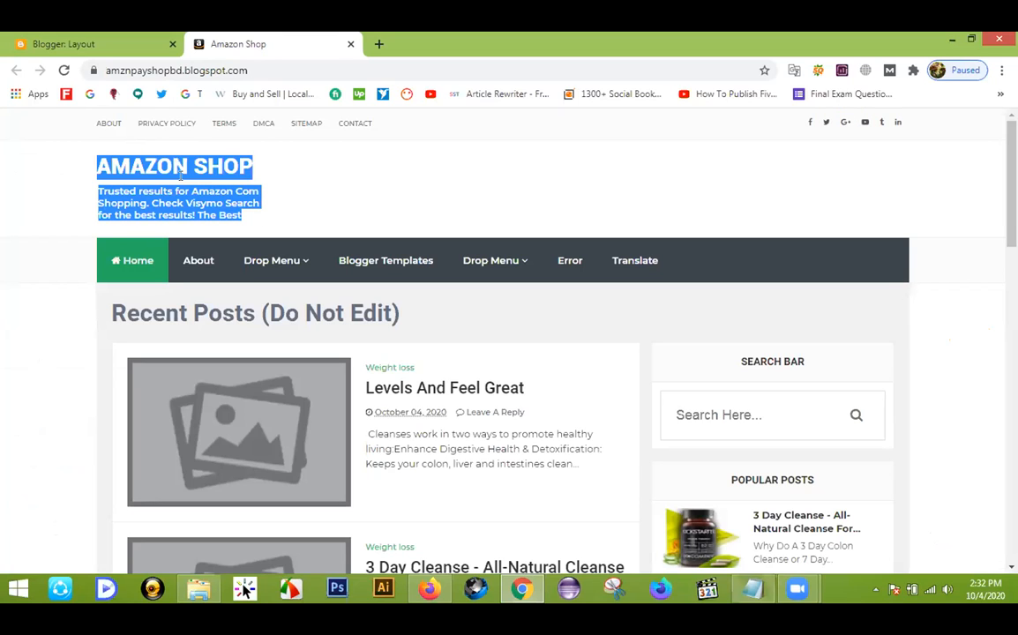
{"action": "left_click", "coordinate": [71, 37]}
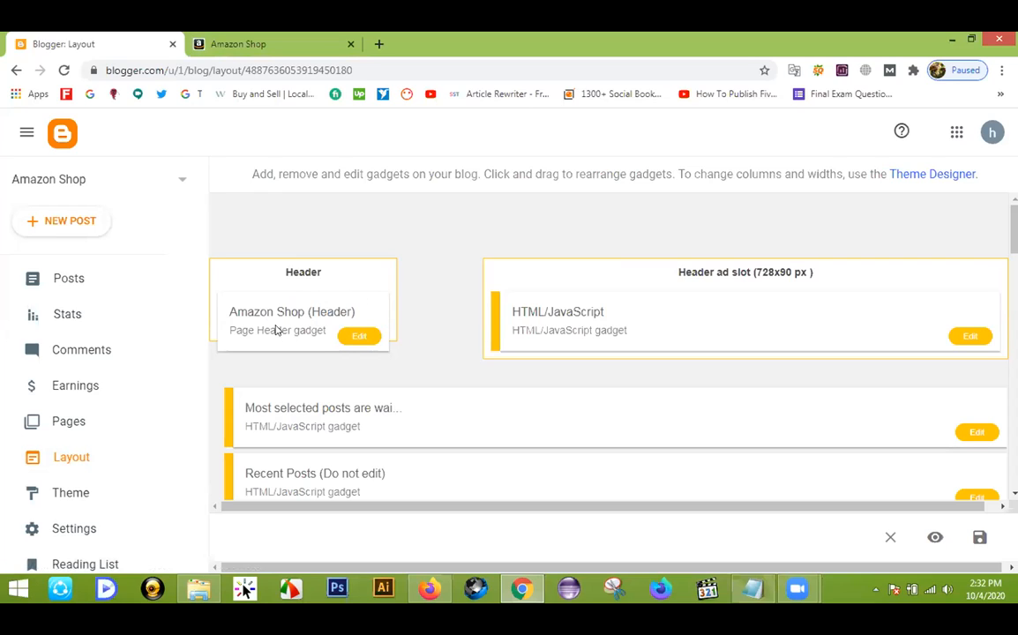
{"action": "left_click", "coordinate": [359, 336]}
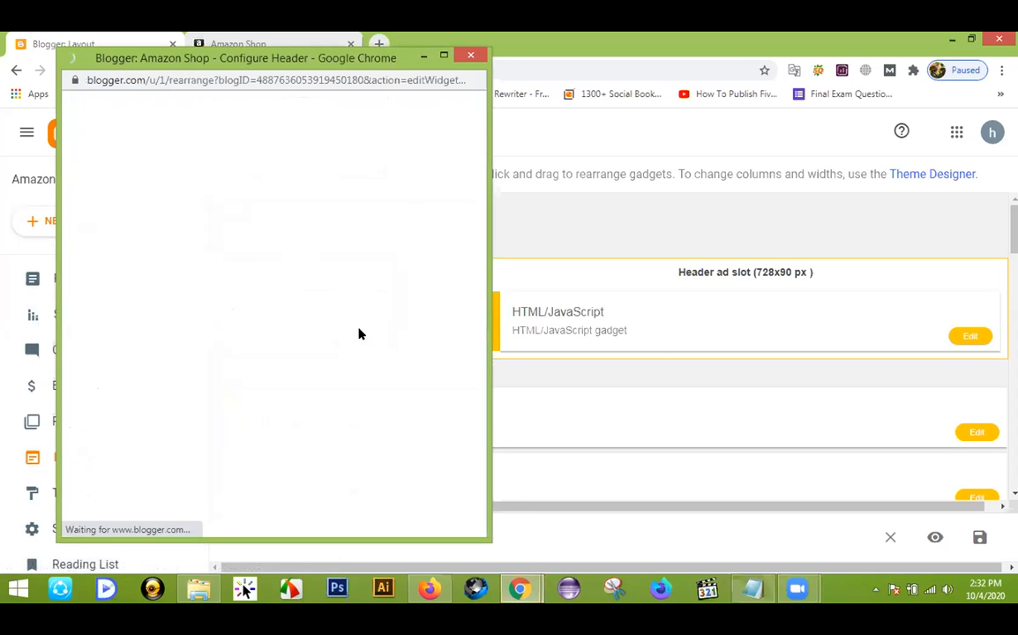
{"action": "left_click", "coordinate": [469, 56]}
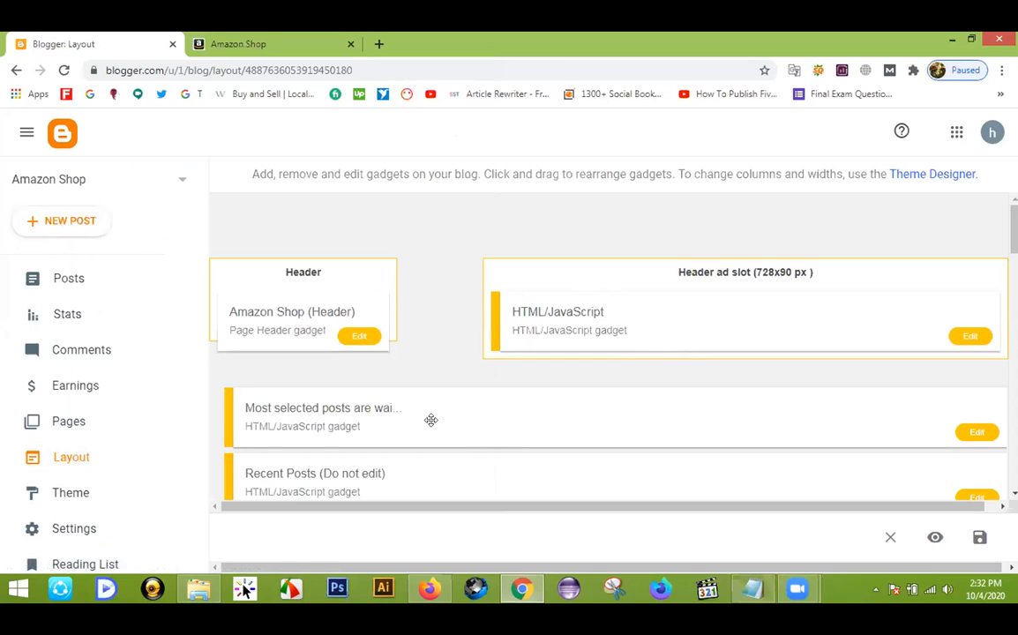
{"action": "scroll", "coordinate": [430, 421], "scroll_direction": "down", "scroll_amount": 3}
{"action": "scroll", "coordinate": [422, 300], "scroll_direction": "up", "scroll_amount": 2}
Step: Open the Amazon Shop header gadget's settings and check its title and description against the live blog's header
{"action": "left_click", "coordinate": [359, 335]}
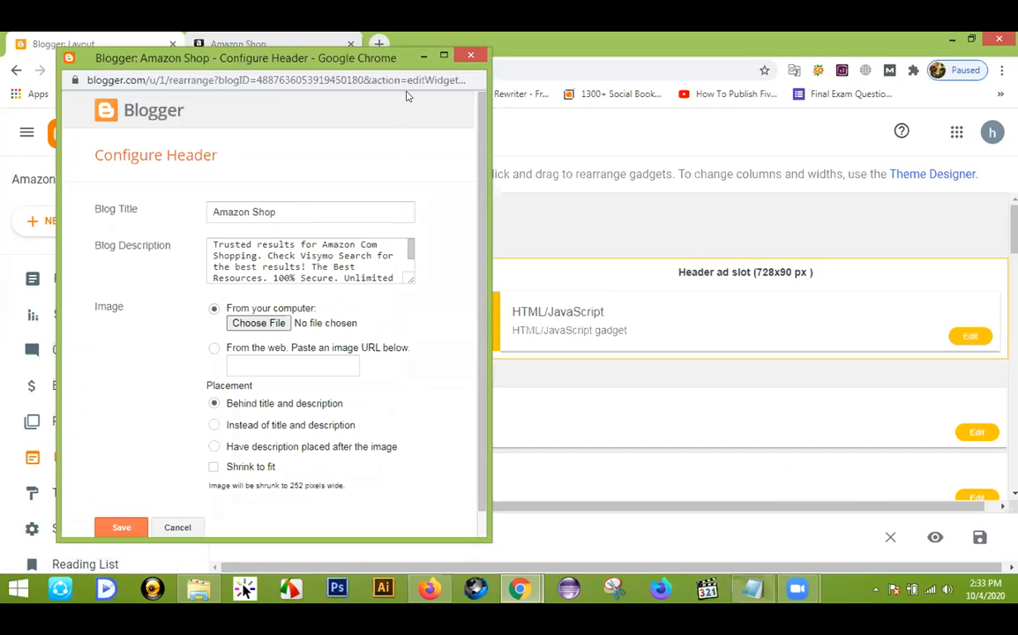
{"action": "left_click", "coordinate": [282, 40]}
{"action": "left_click", "coordinate": [74, 215]}
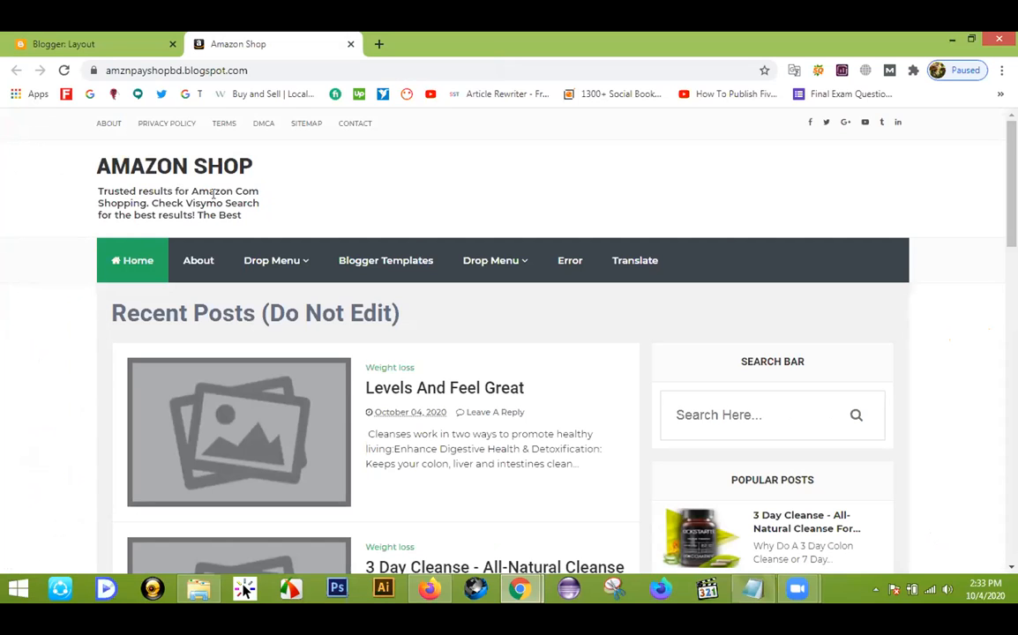
Step: Clear the browser and header settings windows off the desktop and view the logo image asdf.jpg
{"action": "left_click", "coordinate": [950, 39]}
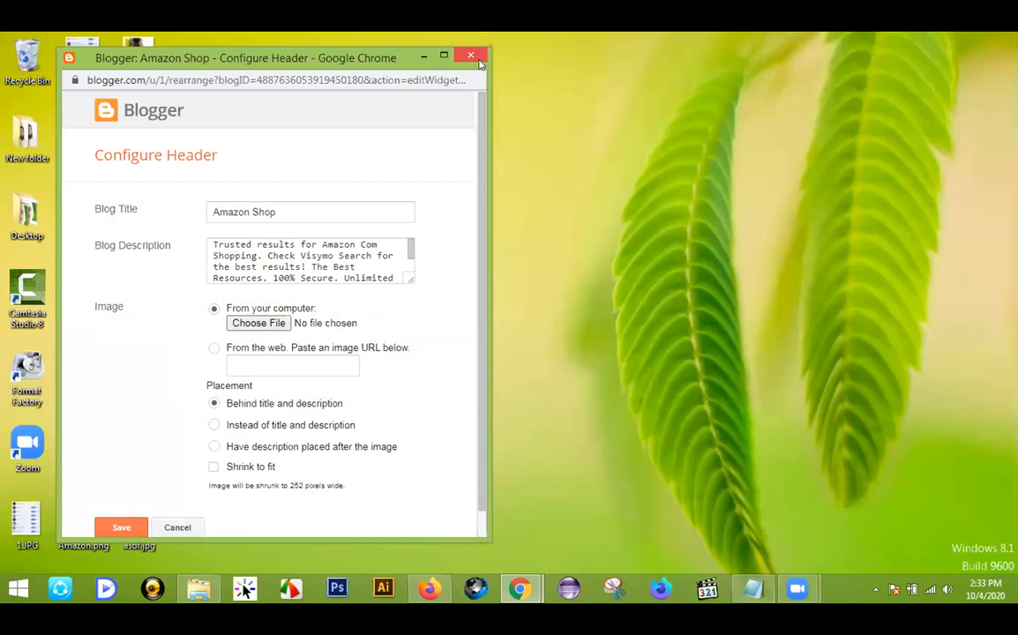
{"action": "left_click", "coordinate": [472, 59]}
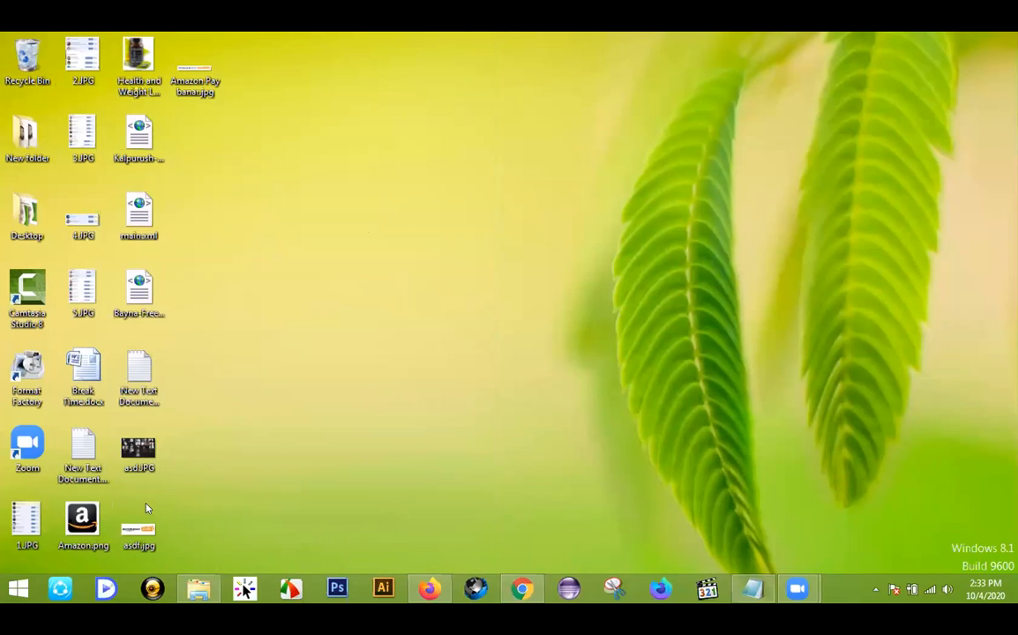
{"action": "double_click", "coordinate": [138, 529]}
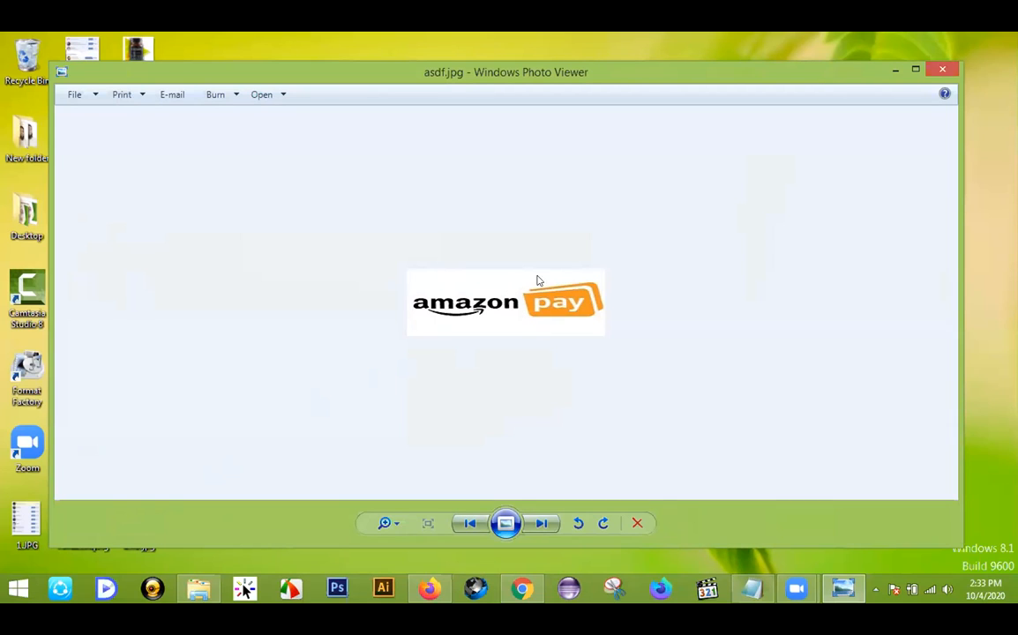
{"action": "left_click", "coordinate": [942, 69]}
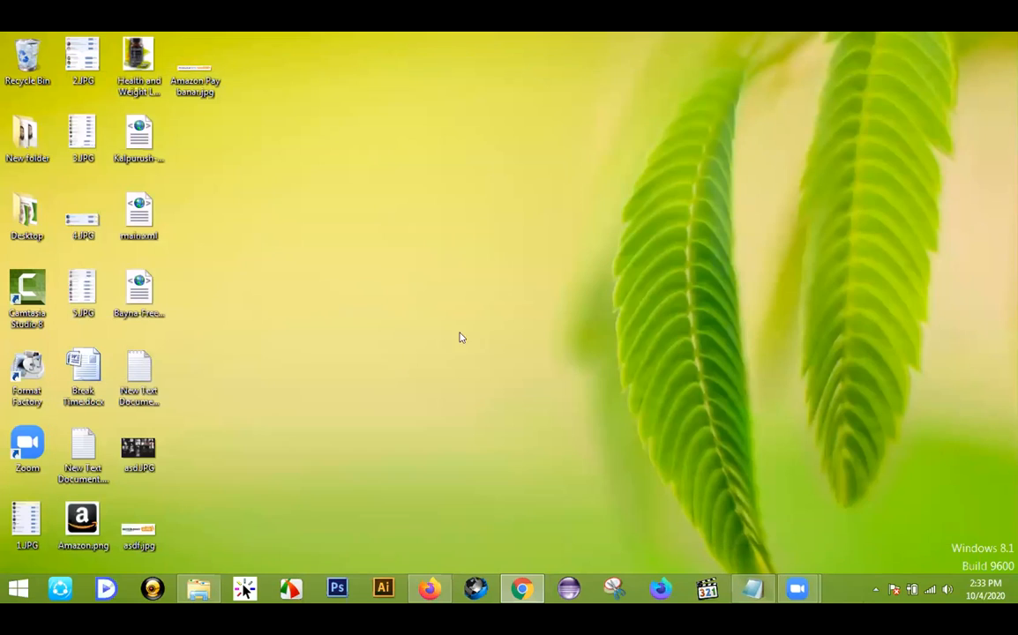
Step: Rename the desktop logo image asdf.jpg to "Amazon Shop.jpg" and return to the browser
{"action": "left_click", "coordinate": [141, 540]}
{"action": "key", "text": "F2"}
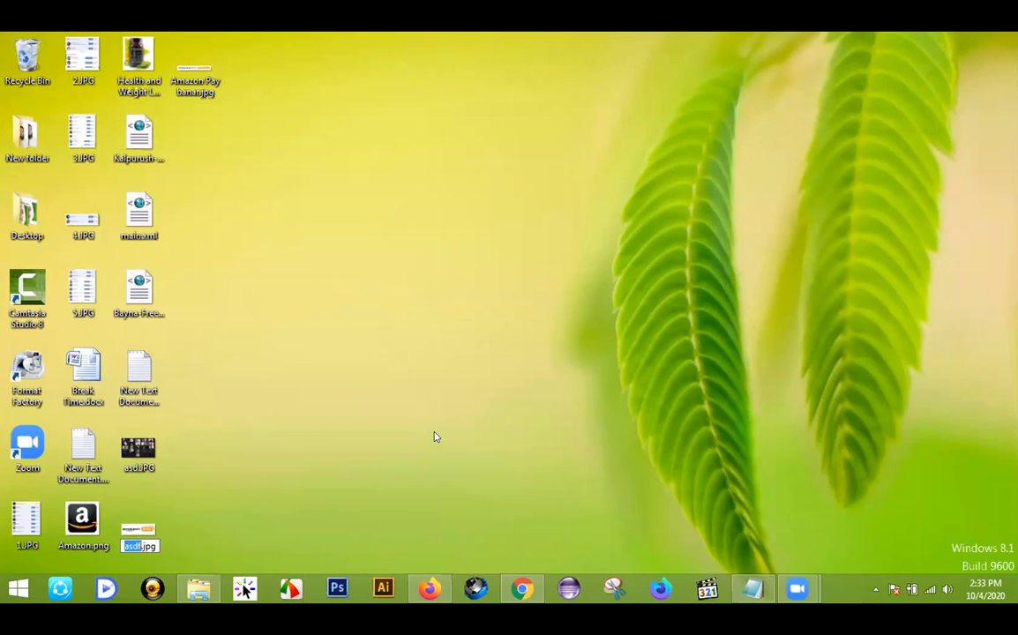
{"action": "type", "text": "Amazon Shop"}
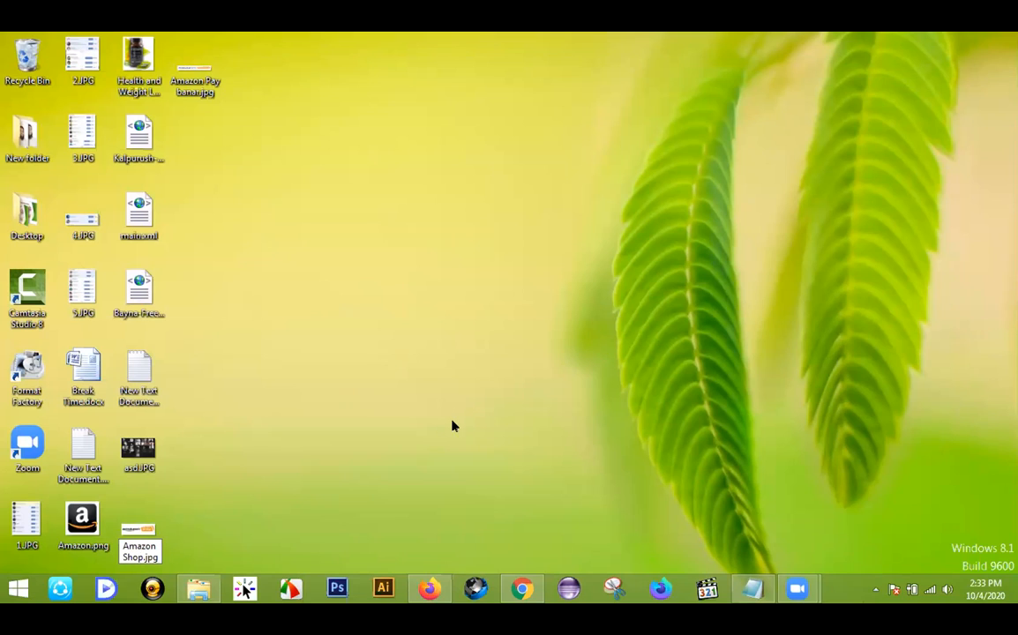
{"action": "key", "text": "Return"}
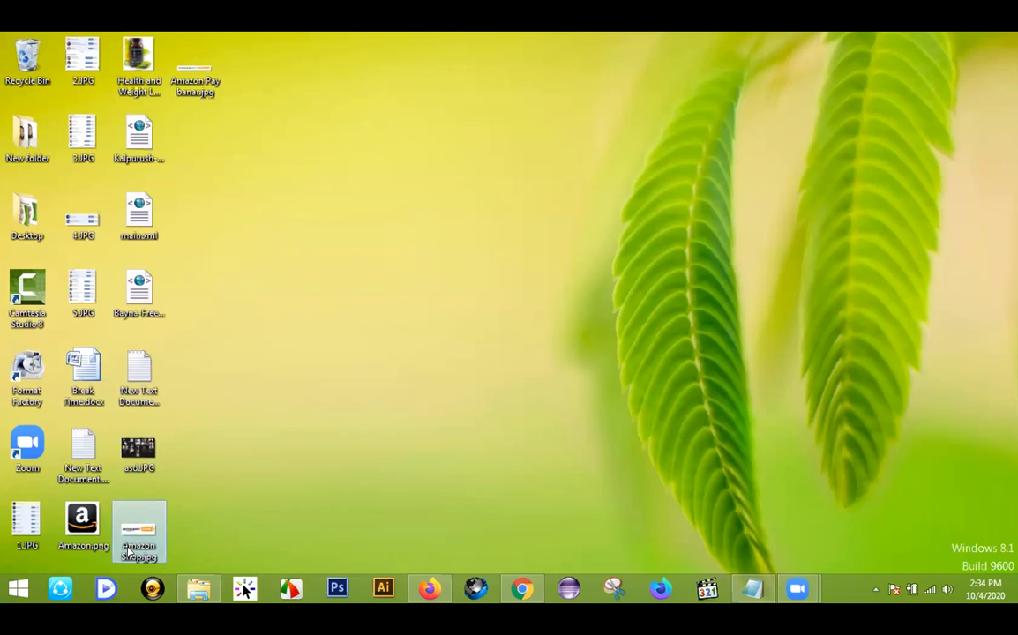
{"action": "left_click", "coordinate": [521, 590]}
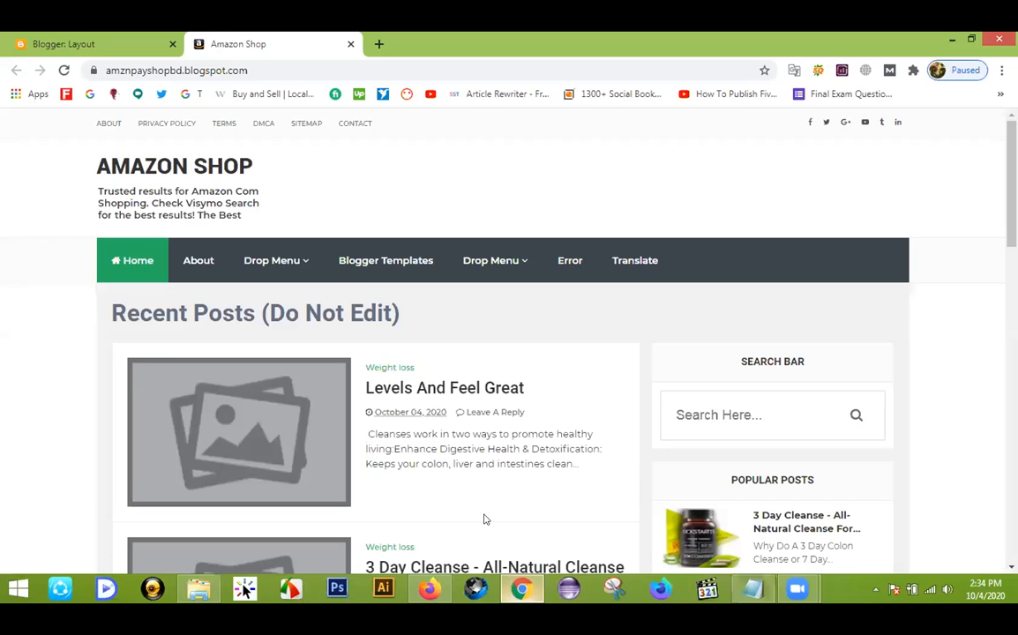
Step: Upload Amazon Shop.jpg as the Header gadget's image, place it instead of title and description, and save the gadget
{"action": "left_click", "coordinate": [79, 35]}
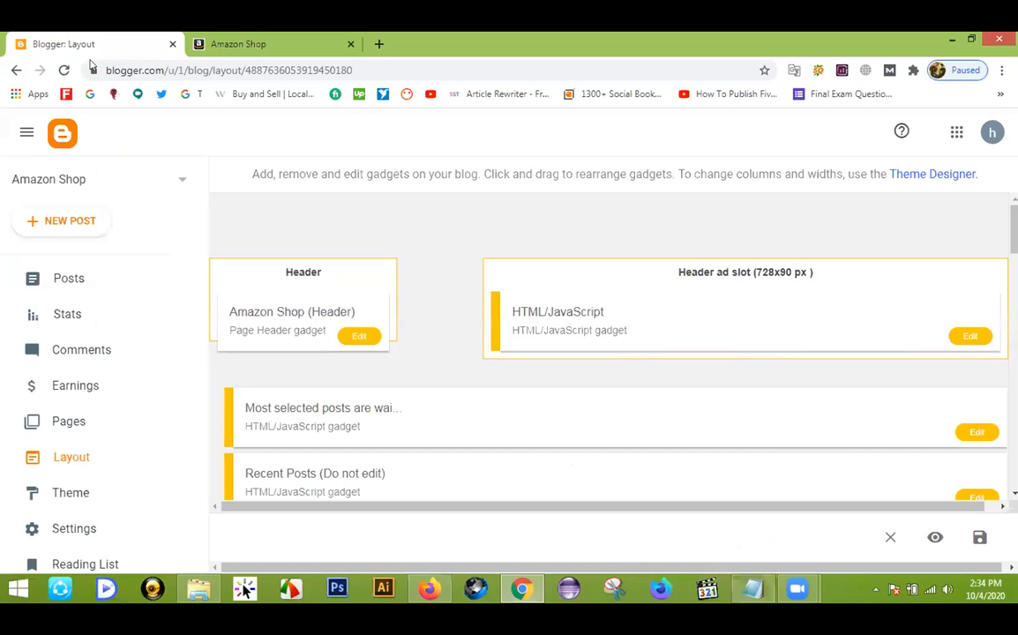
{"action": "left_click", "coordinate": [359, 336]}
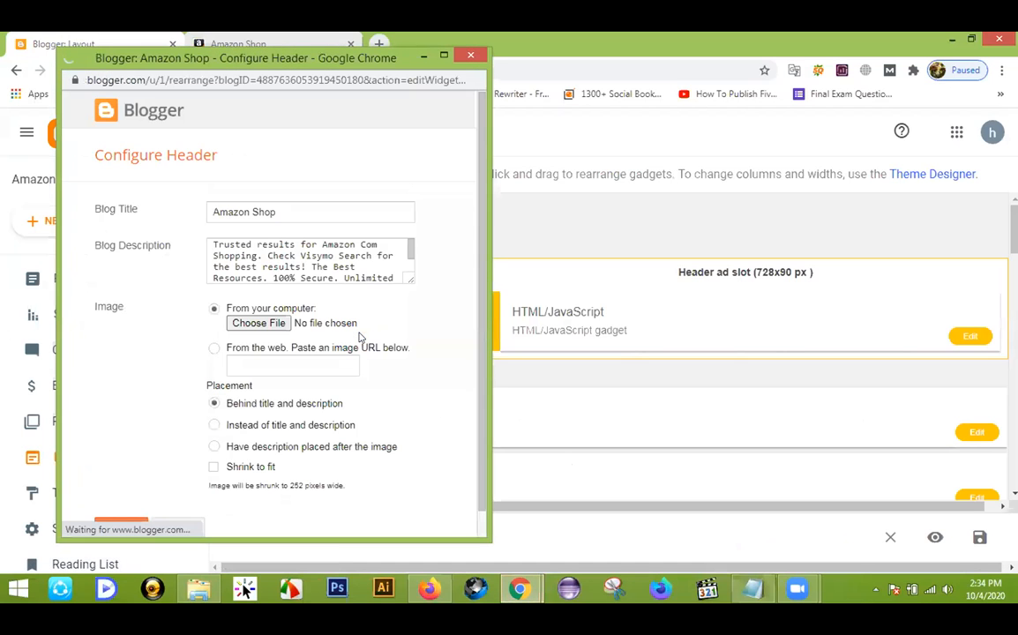
{"action": "left_click", "coordinate": [262, 324]}
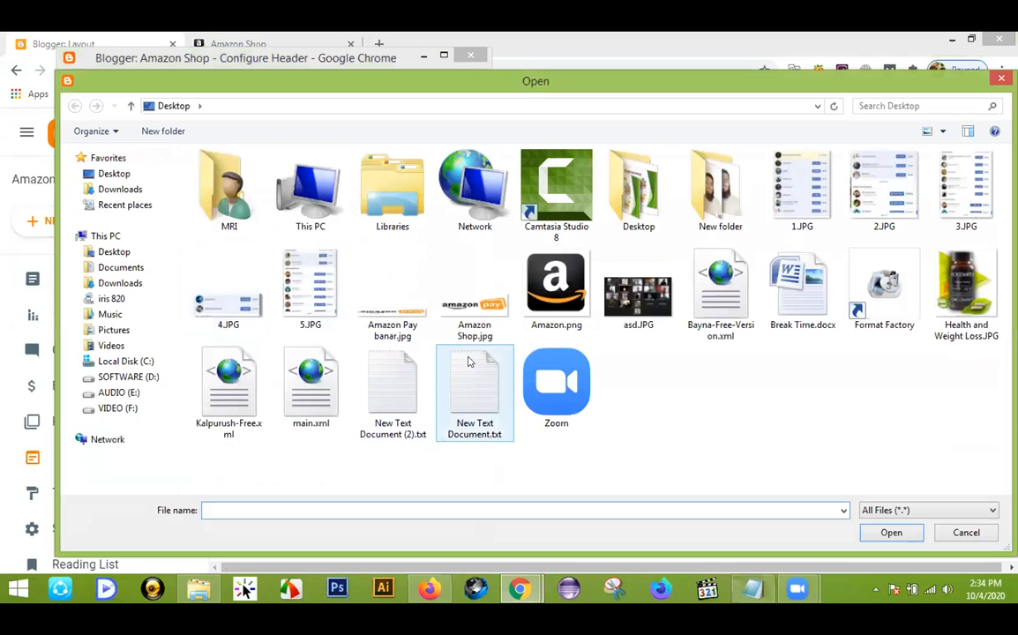
{"action": "double_click", "coordinate": [480, 305]}
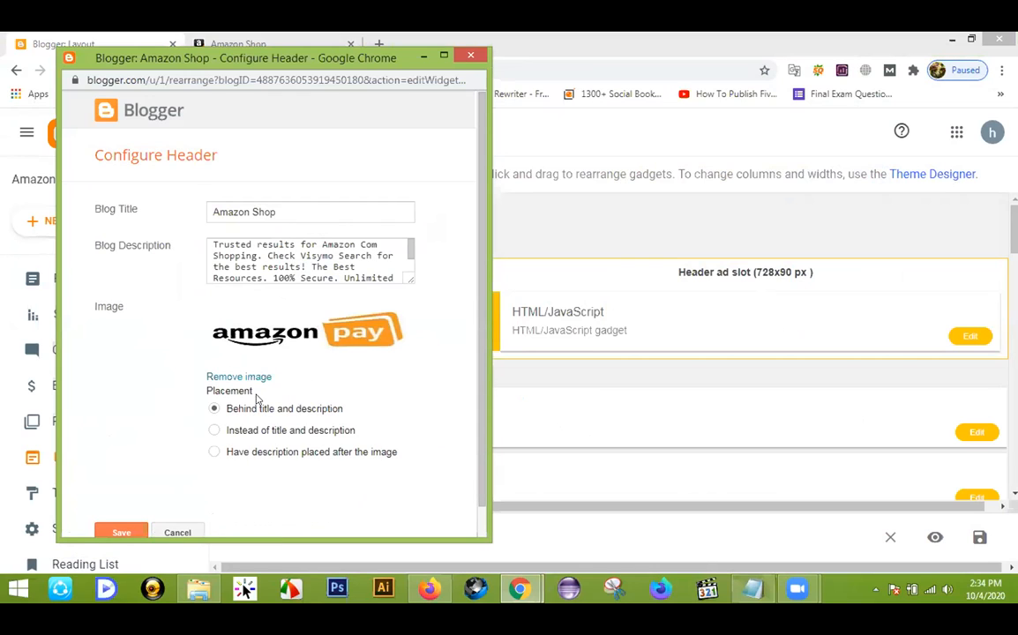
{"action": "left_click", "coordinate": [215, 430]}
{"action": "scroll", "coordinate": [311, 409], "scroll_direction": "down", "scroll_amount": 1}
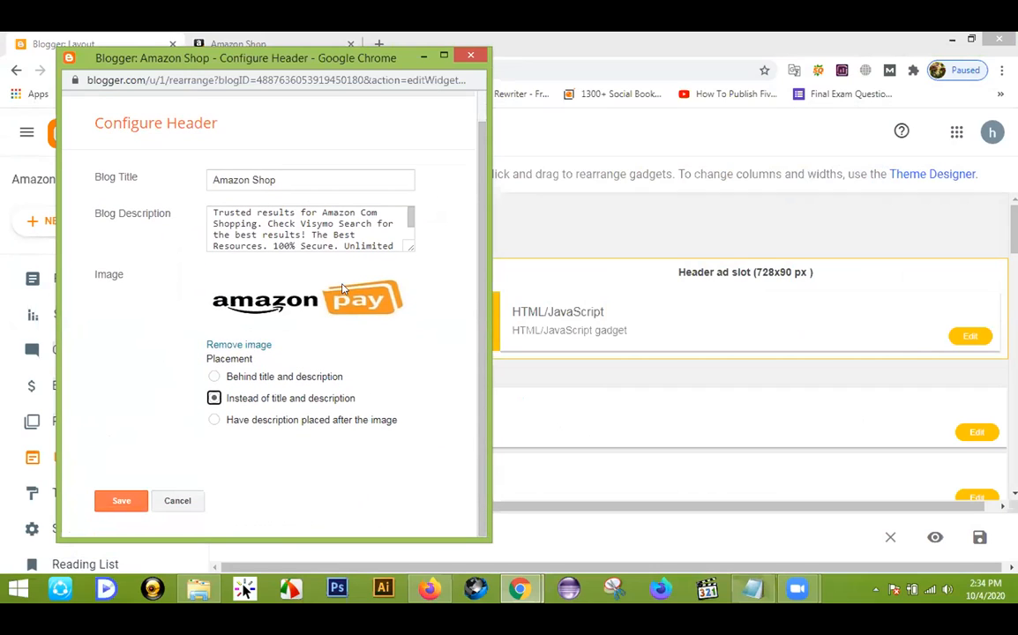
{"action": "left_click", "coordinate": [121, 500]}
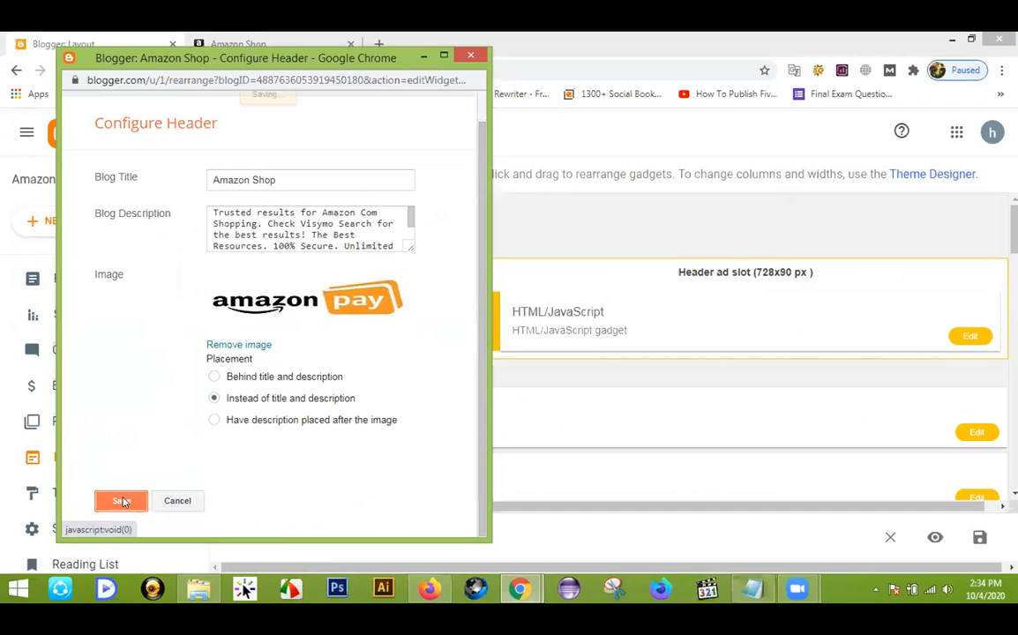
Step: Reload the live blog and compare its header logo and the area beside it with the layout's header sections
{"action": "left_click", "coordinate": [261, 43]}
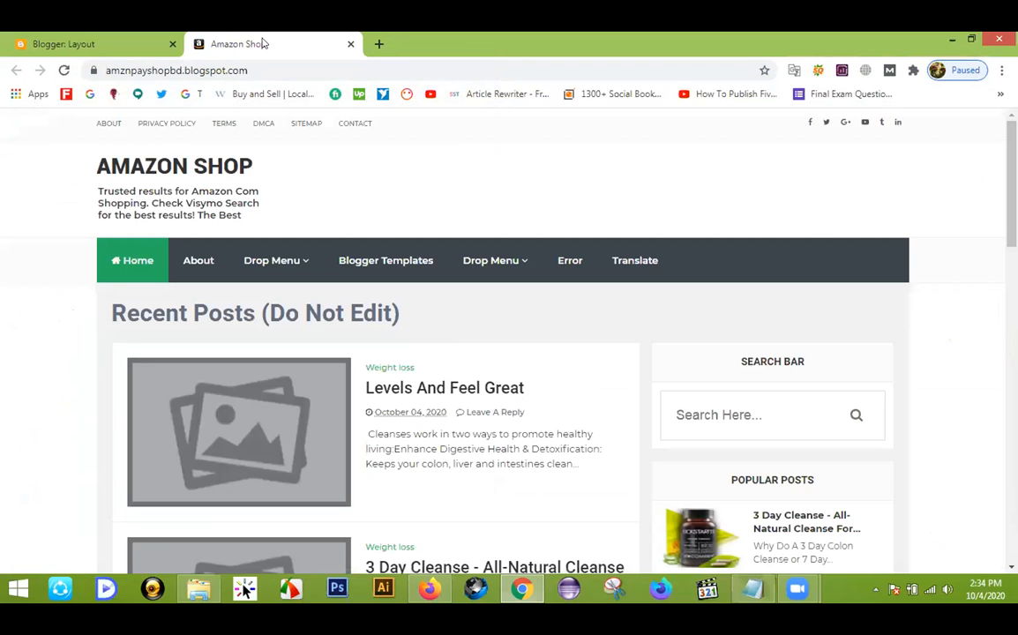
{"action": "left_click", "coordinate": [64, 72]}
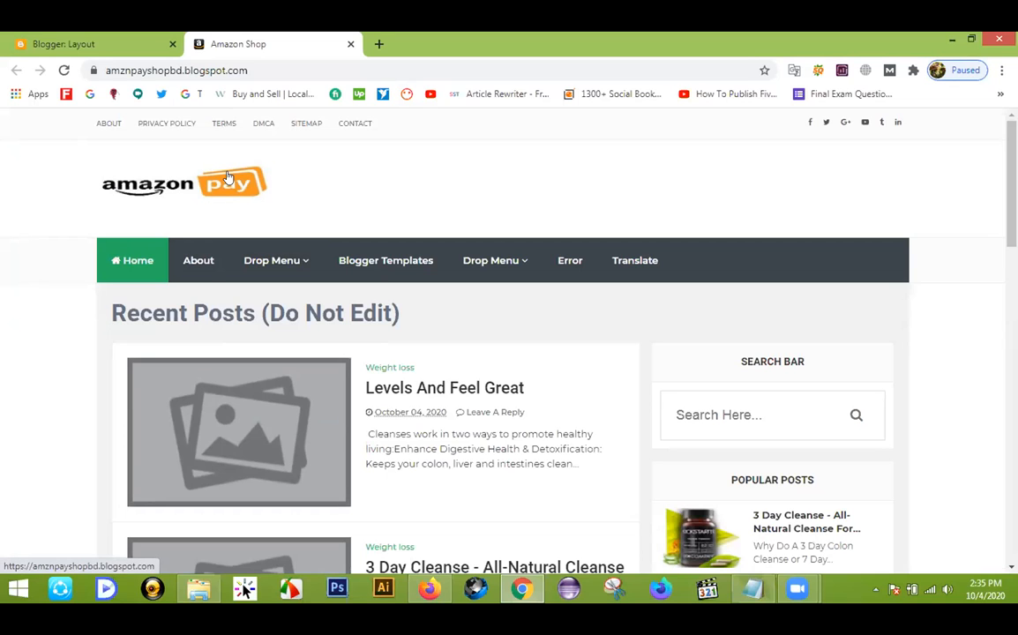
{"action": "left_click", "coordinate": [49, 43]}
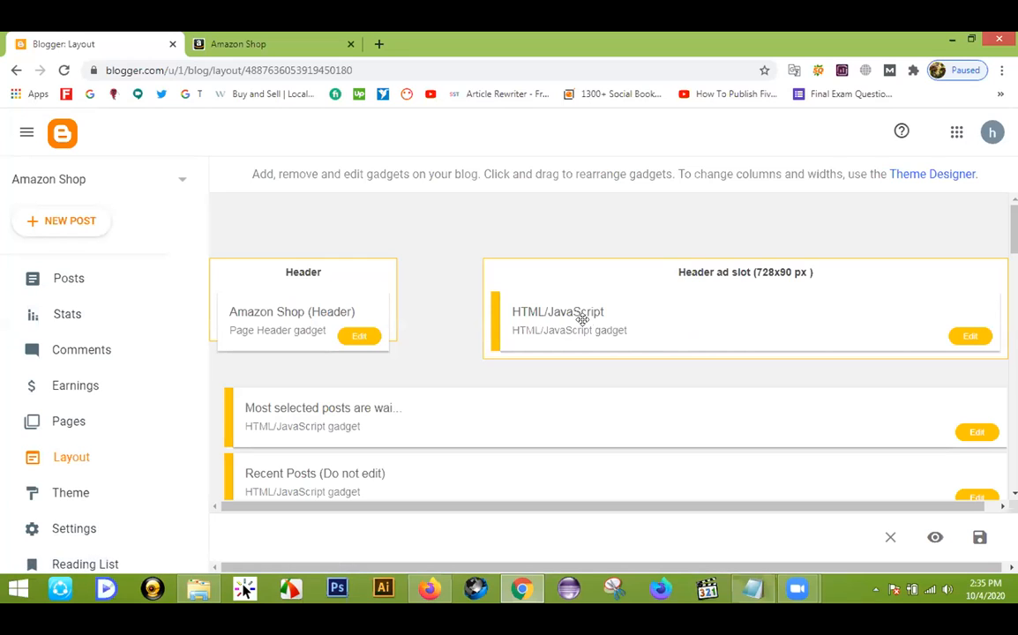
{"action": "left_click", "coordinate": [263, 44]}
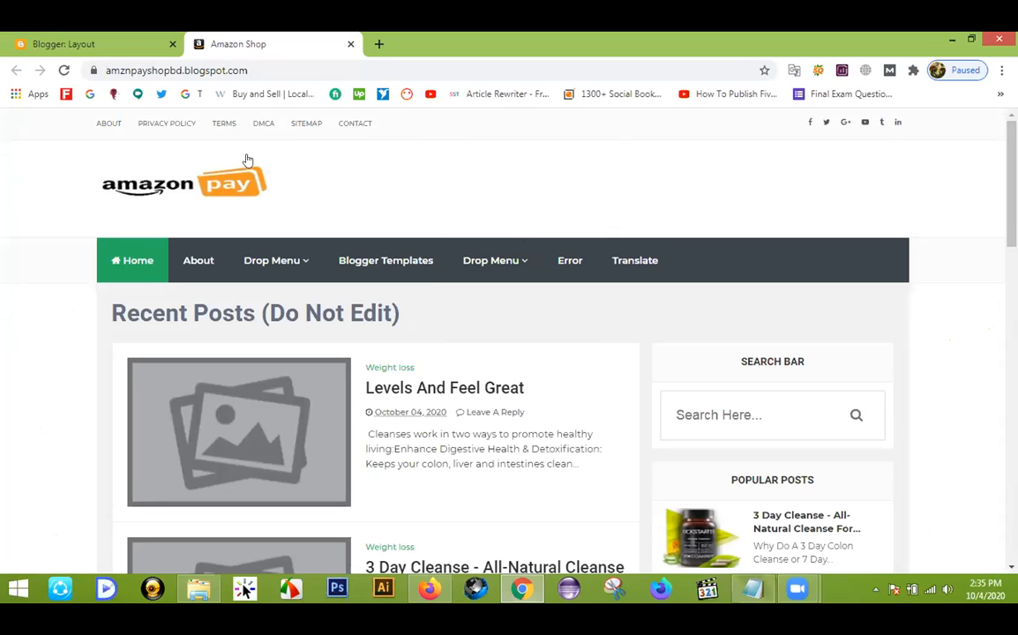
{"action": "left_click", "coordinate": [88, 49]}
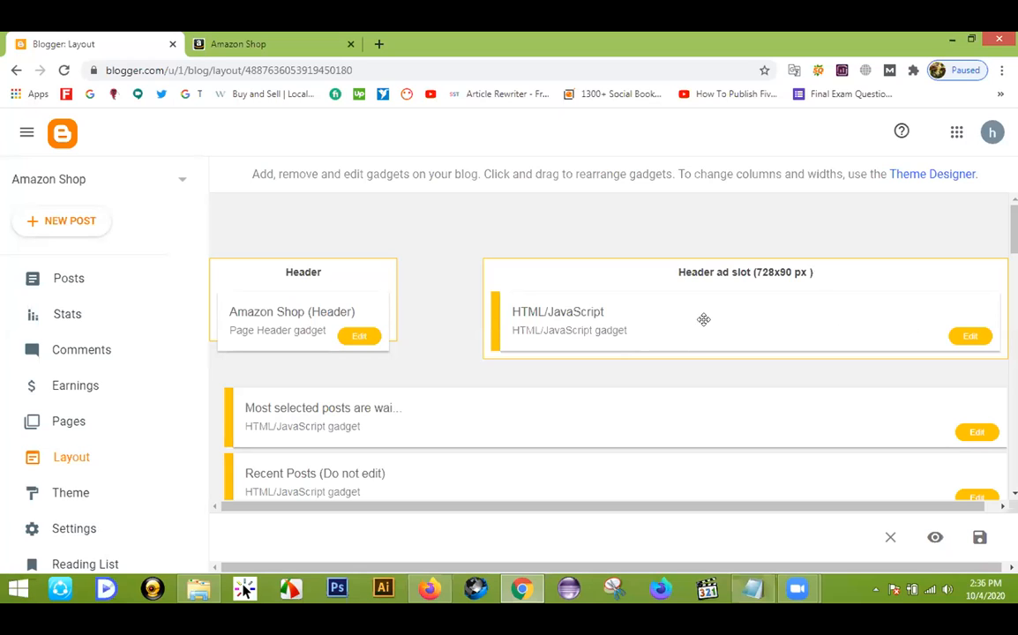
Step: Inspect the settings of the Header ad slot's HTML/JavaScript gadget, cancel them, and check the matching area on the live blog
{"action": "left_click", "coordinate": [965, 338]}
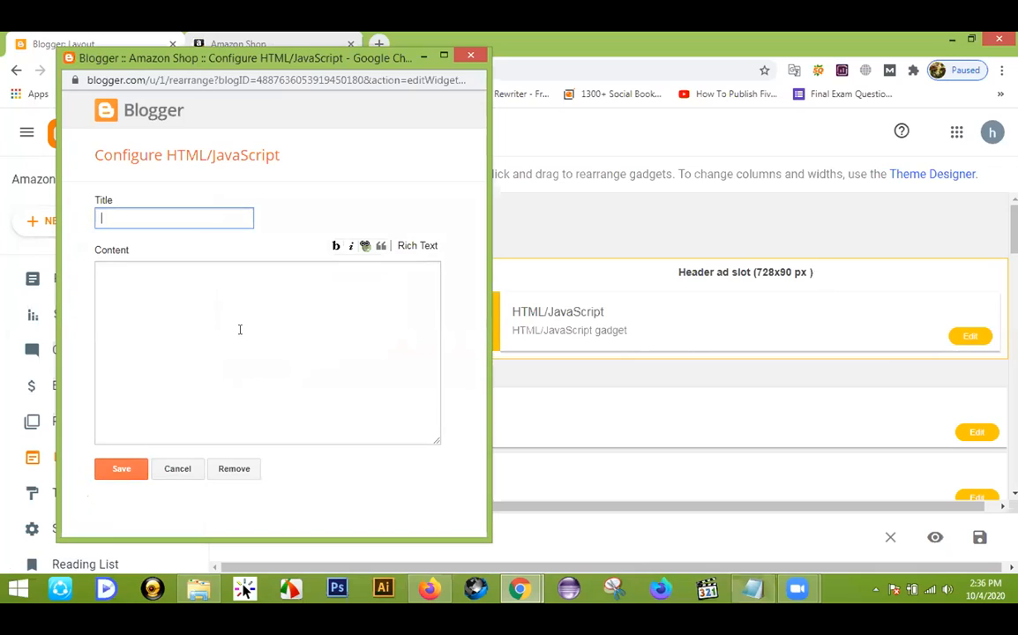
{"action": "left_click", "coordinate": [181, 470]}
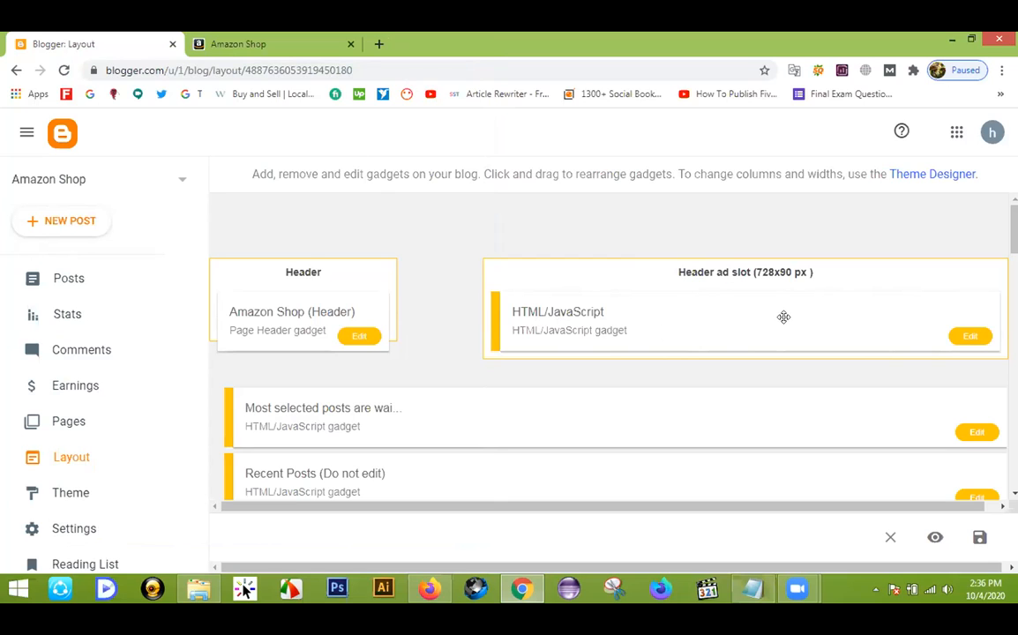
{"action": "left_click", "coordinate": [228, 35]}
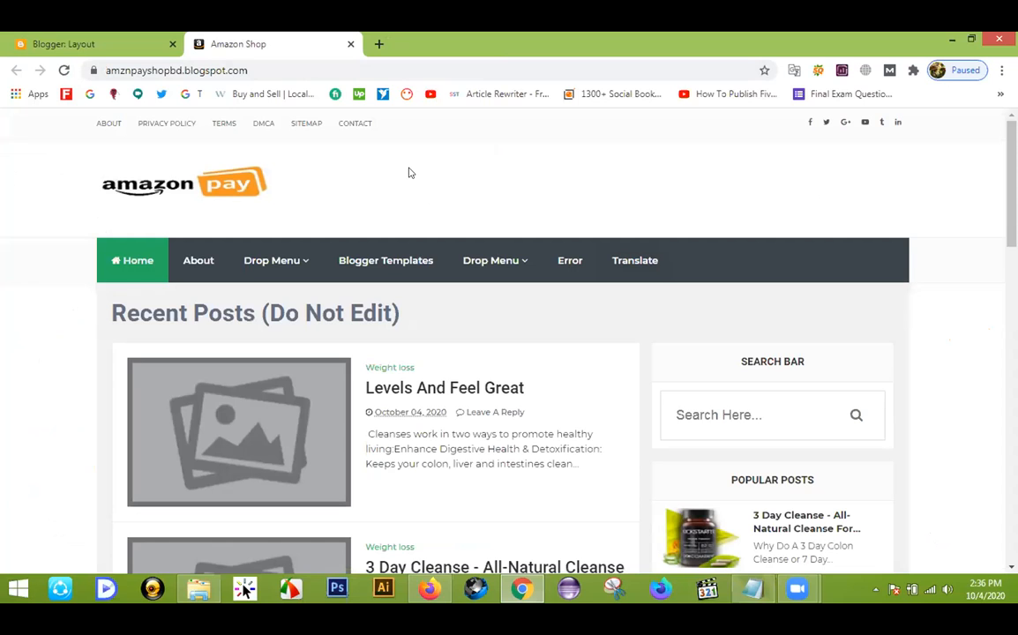
{"action": "left_click", "coordinate": [53, 41]}
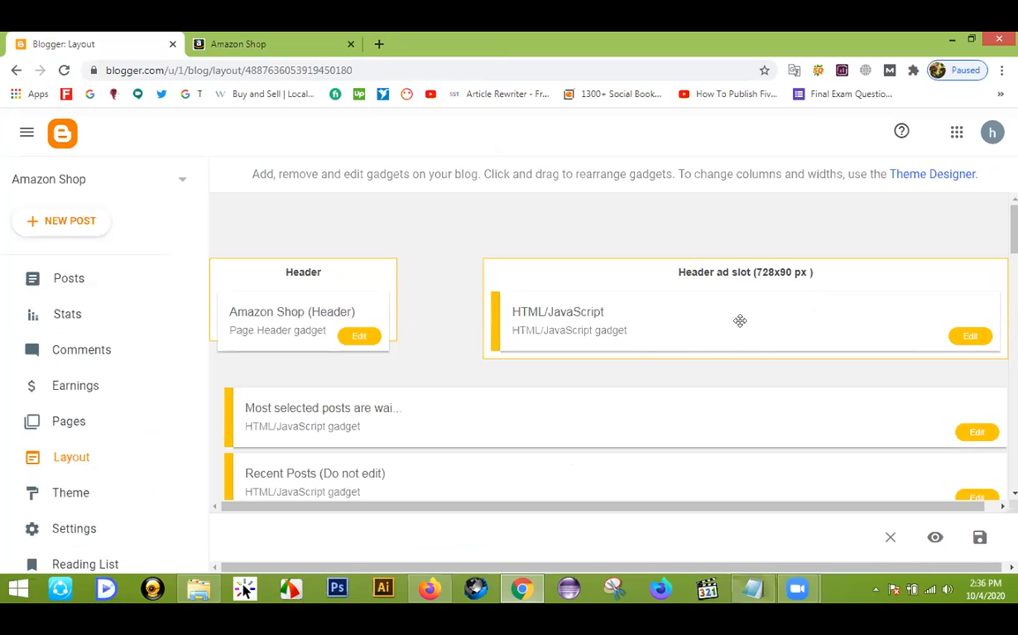
Step: Remove the HTML/JavaScript gadget from the Header ad slot (728x90 px) and confirm the removal
{"action": "left_click", "coordinate": [968, 338]}
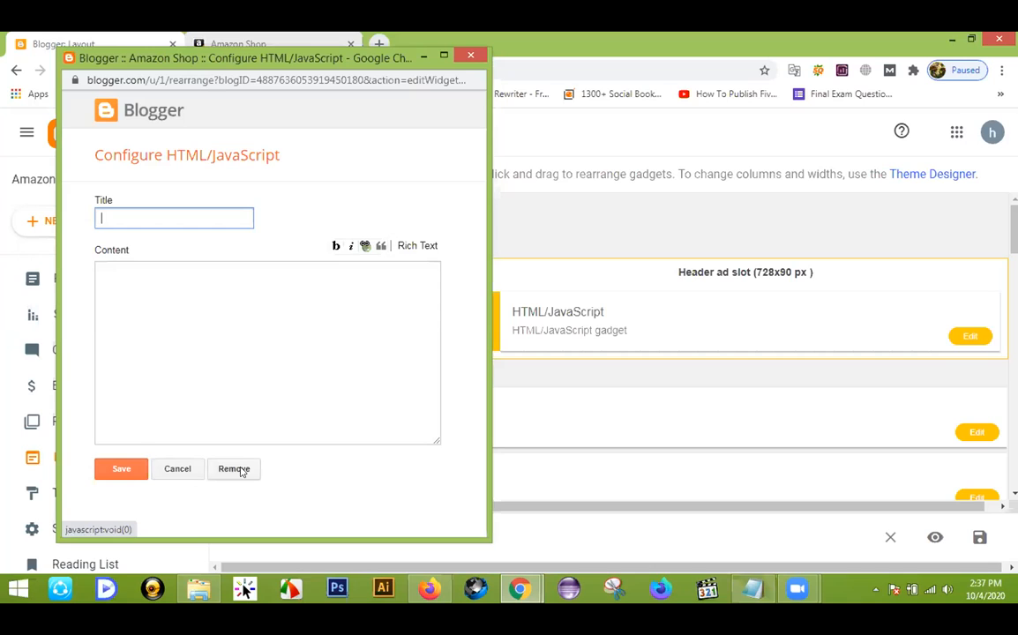
{"action": "left_click", "coordinate": [210, 314]}
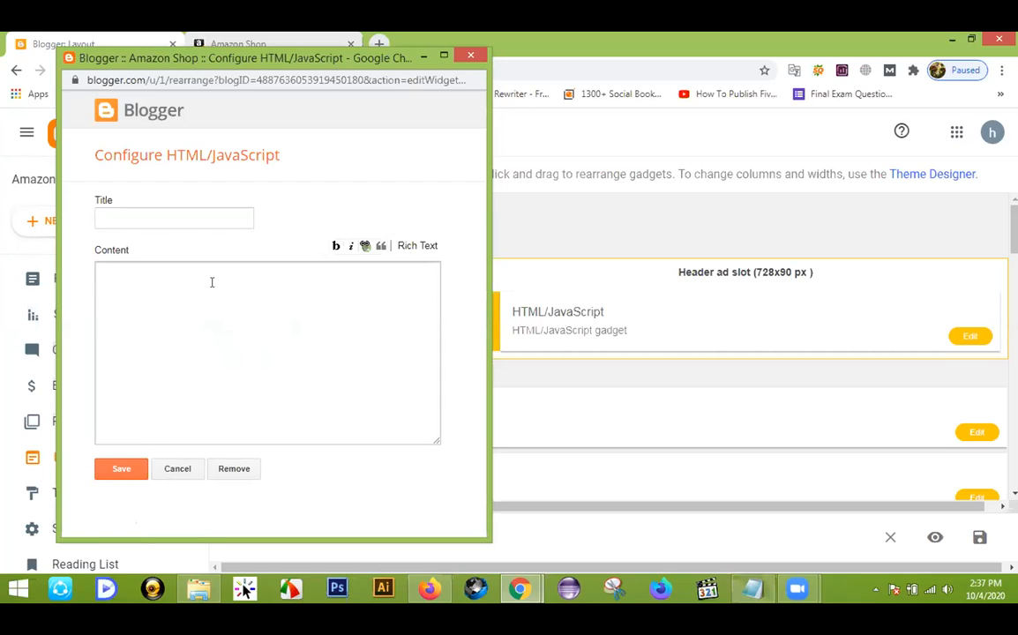
{"action": "left_click", "coordinate": [235, 470]}
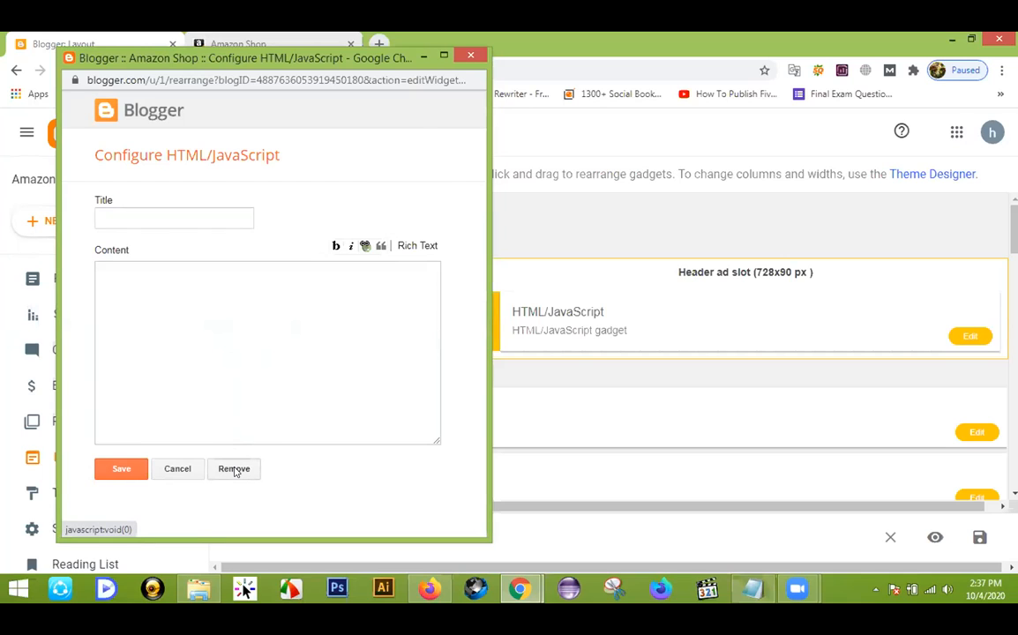
{"action": "left_click", "coordinate": [328, 176]}
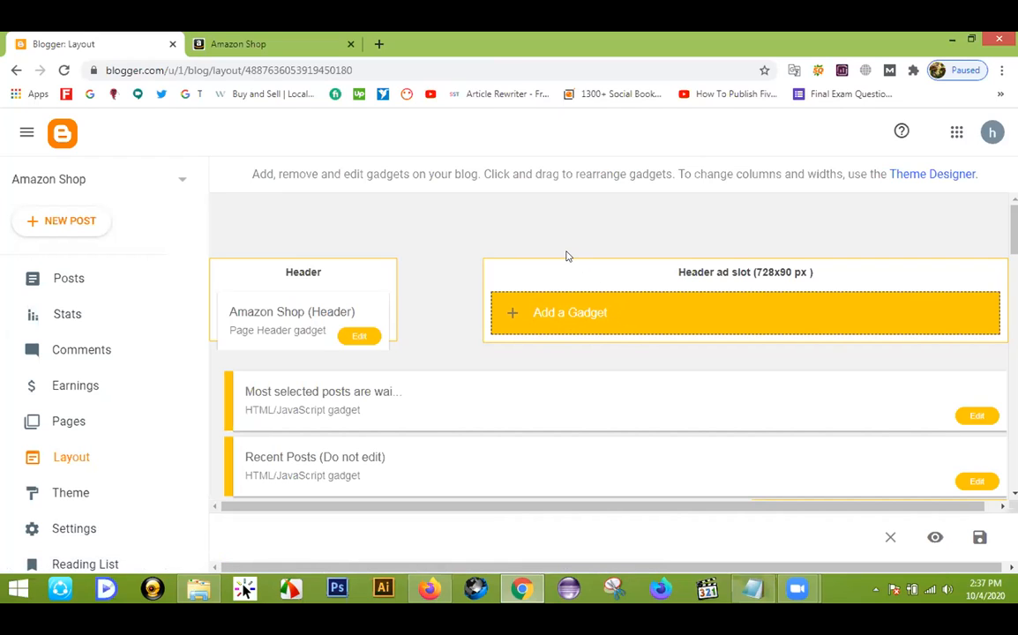
Step: Open the gadget list for the Header ad slot and look through the available gadgets
{"action": "left_click", "coordinate": [584, 316]}
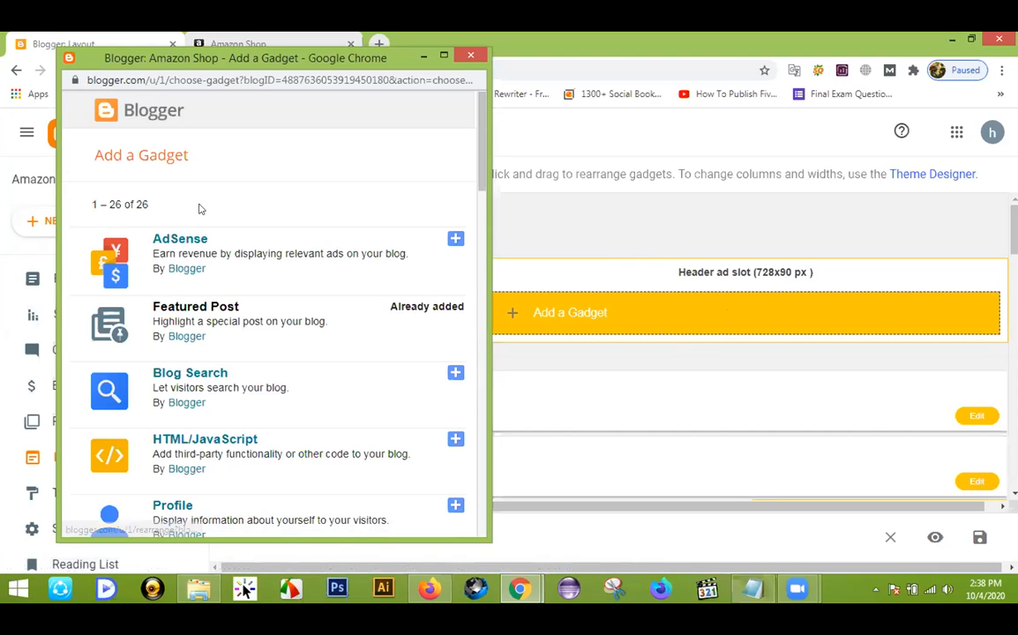
{"action": "left_click_drag", "start_coordinate": [297, 61], "coordinate": [542, 62]}
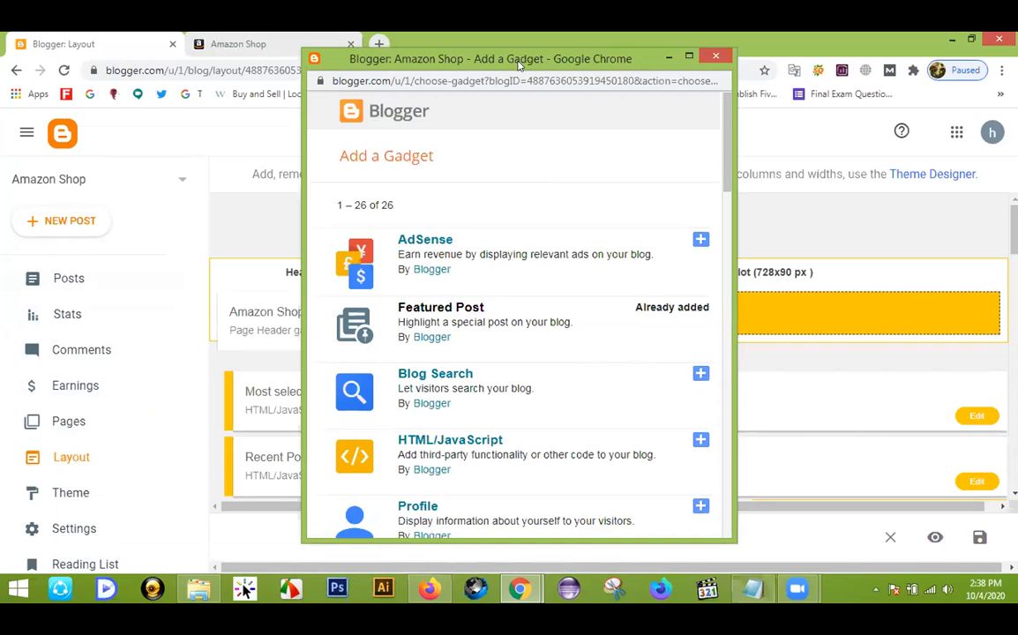
{"action": "left_click_drag", "start_coordinate": [516, 63], "coordinate": [451, 56]}
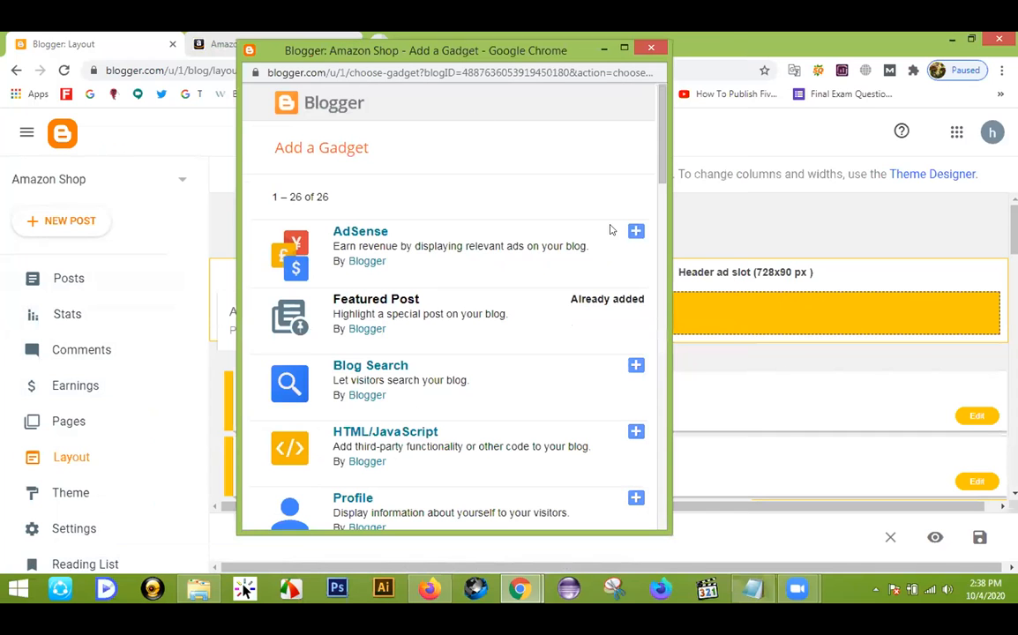
{"action": "scroll", "coordinate": [636, 227], "scroll_direction": "down", "scroll_amount": 1}
{"action": "scroll", "coordinate": [635, 227], "scroll_direction": "down", "scroll_amount": 1}
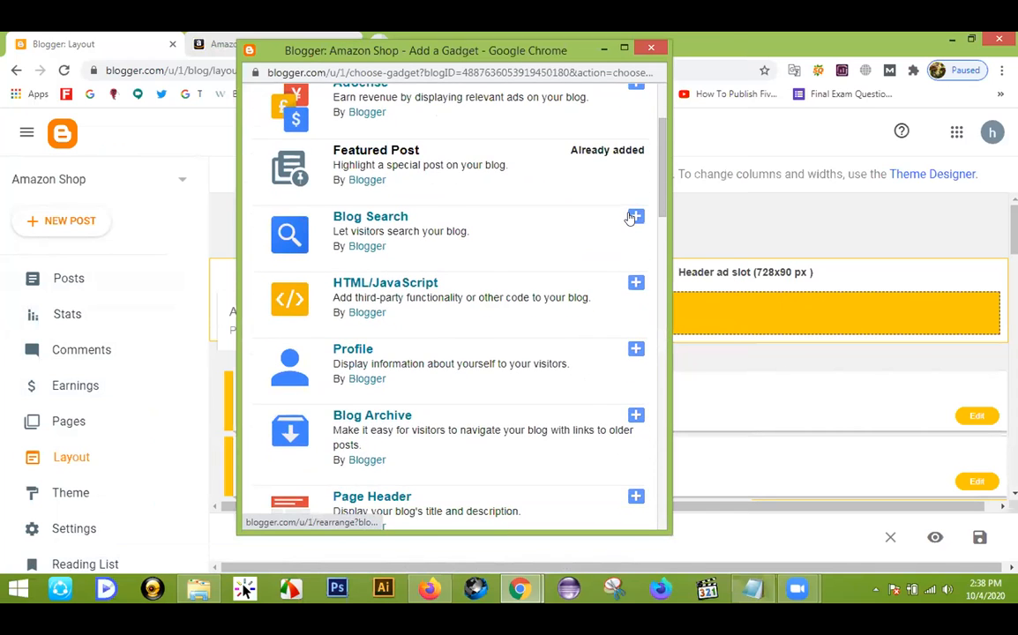
{"action": "scroll", "coordinate": [629, 218], "scroll_direction": "down", "scroll_amount": 3}
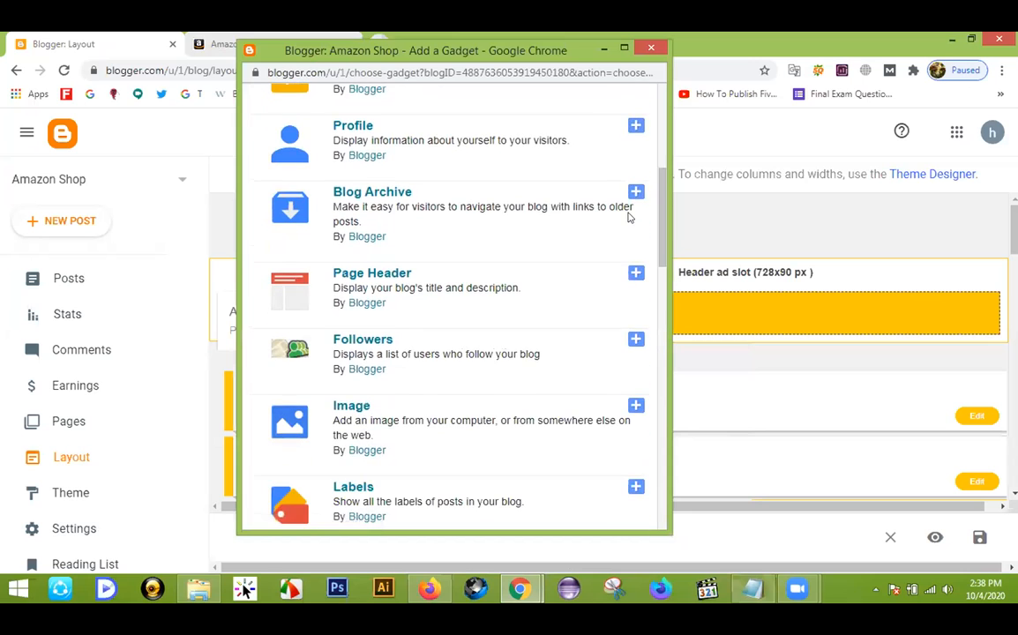
{"action": "scroll", "coordinate": [630, 218], "scroll_direction": "down", "scroll_amount": 3}
{"action": "scroll", "coordinate": [630, 217], "scroll_direction": "down", "scroll_amount": 3}
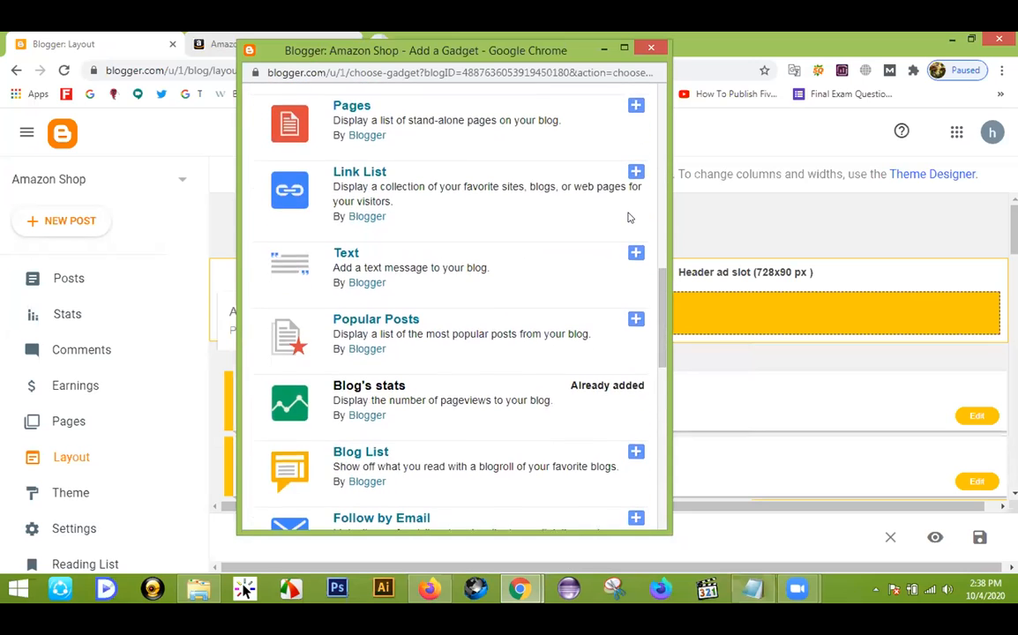
{"action": "scroll", "coordinate": [630, 218], "scroll_direction": "down", "scroll_amount": 5}
{"action": "scroll", "coordinate": [630, 218], "scroll_direction": "down", "scroll_amount": 2}
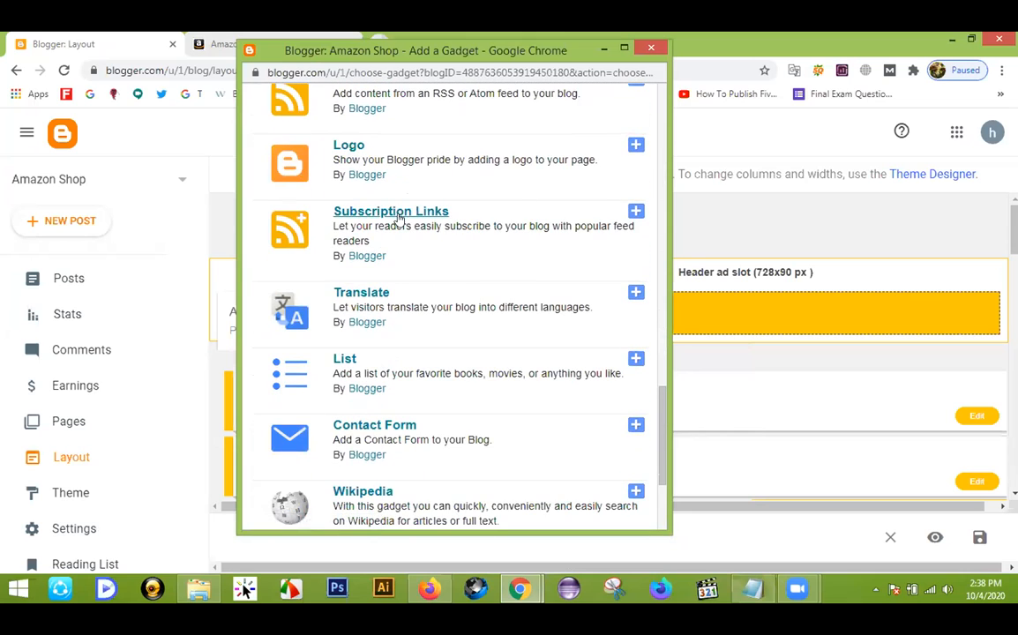
{"action": "scroll", "coordinate": [398, 278], "scroll_direction": "down", "scroll_amount": 1}
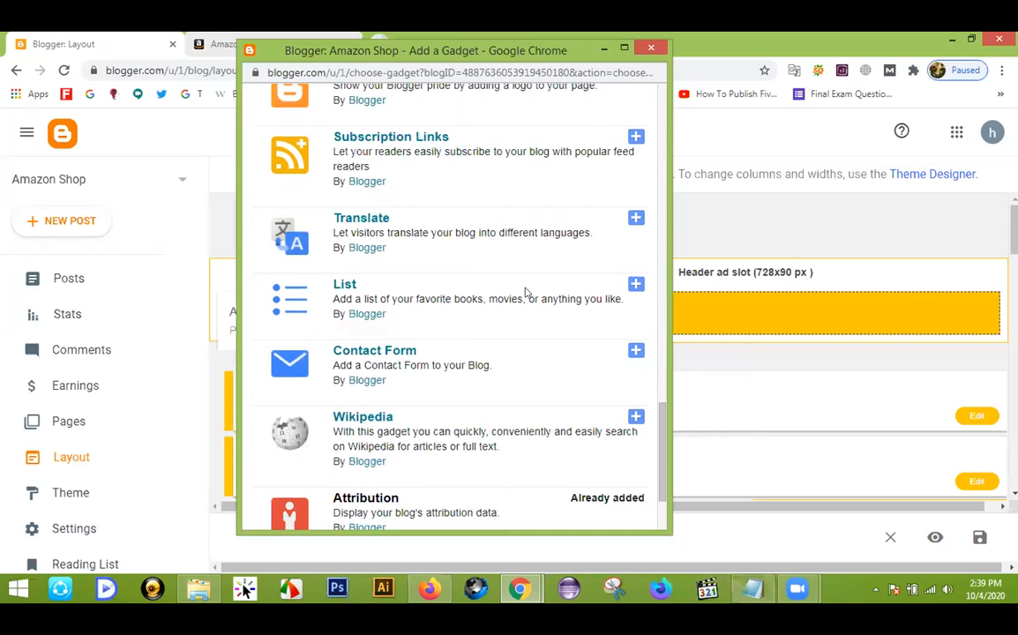
{"action": "scroll", "coordinate": [527, 289], "scroll_direction": "down", "scroll_amount": 2}
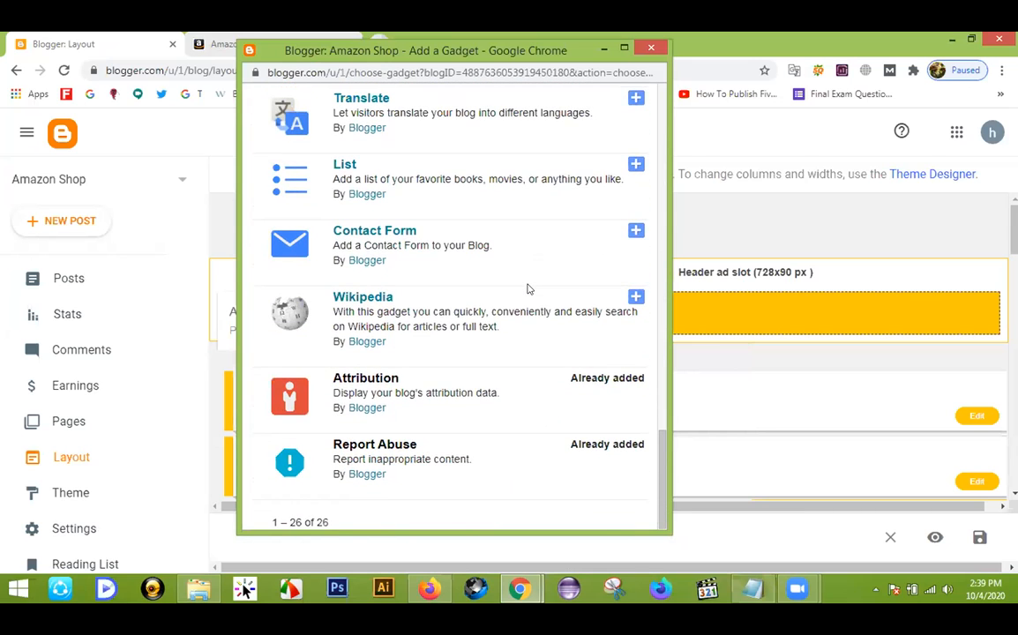
{"action": "scroll", "coordinate": [527, 289], "scroll_direction": "up", "scroll_amount": 6}
{"action": "scroll", "coordinate": [527, 286], "scroll_direction": "up", "scroll_amount": 2}
{"action": "scroll", "coordinate": [528, 282], "scroll_direction": "down", "scroll_amount": 4}
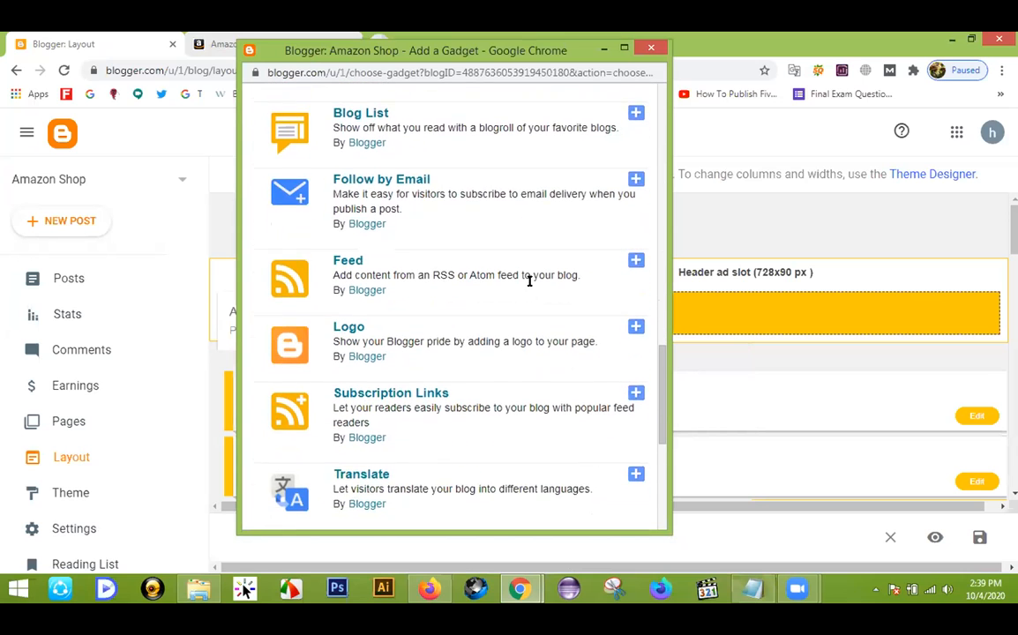
{"action": "scroll", "coordinate": [529, 280], "scroll_direction": "down", "scroll_amount": 3}
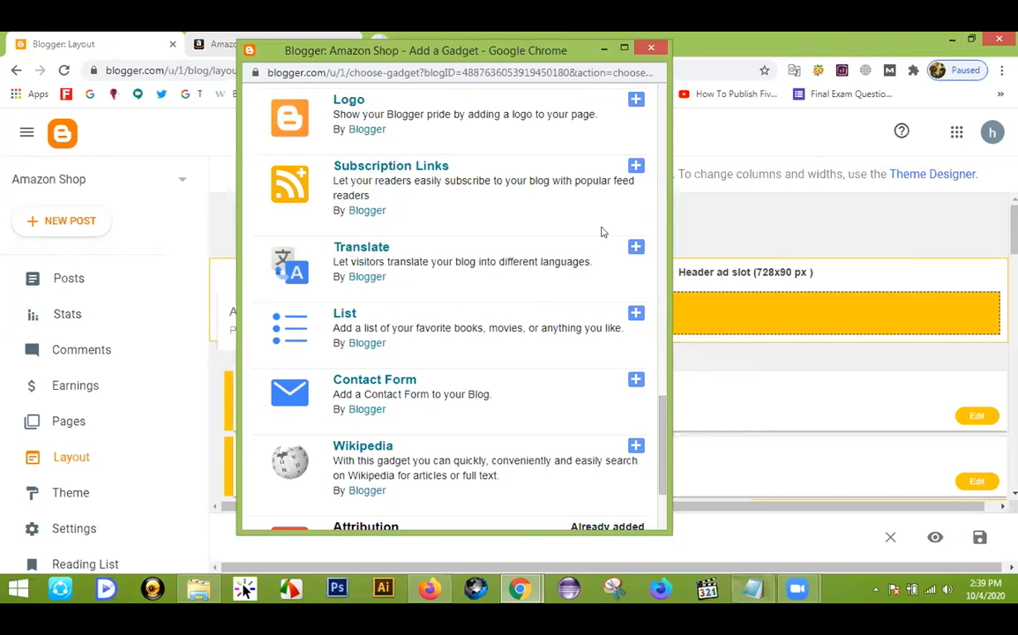
Step: Choose the Page Header gadget for the Header ad slot and reposition its Configure Header window over the layout page
{"action": "scroll", "coordinate": [577, 264], "scroll_direction": "up", "scroll_amount": 3}
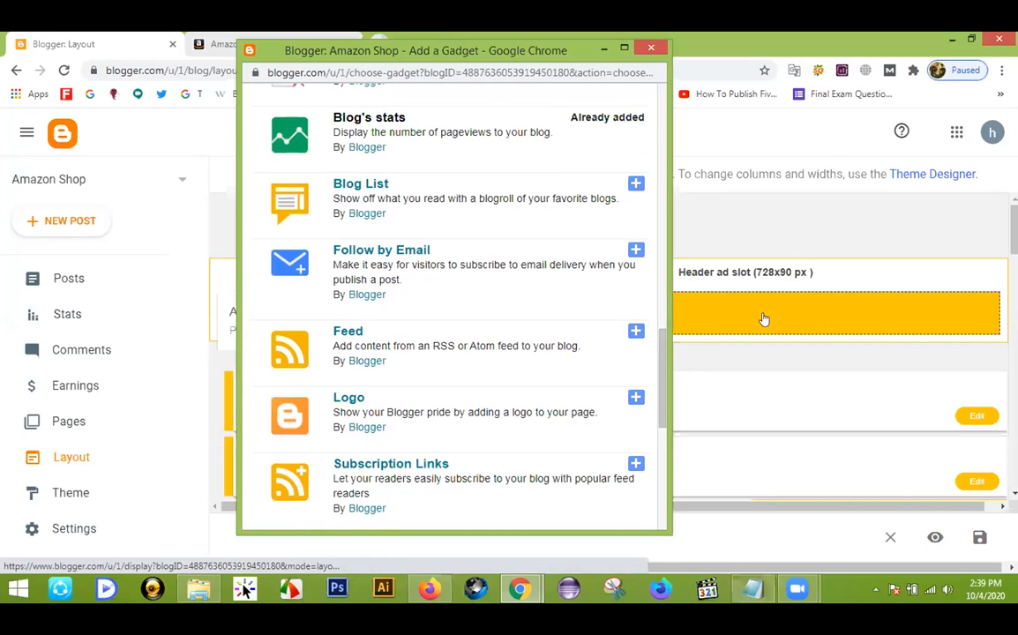
{"action": "scroll", "coordinate": [536, 314], "scroll_direction": "up", "scroll_amount": 5}
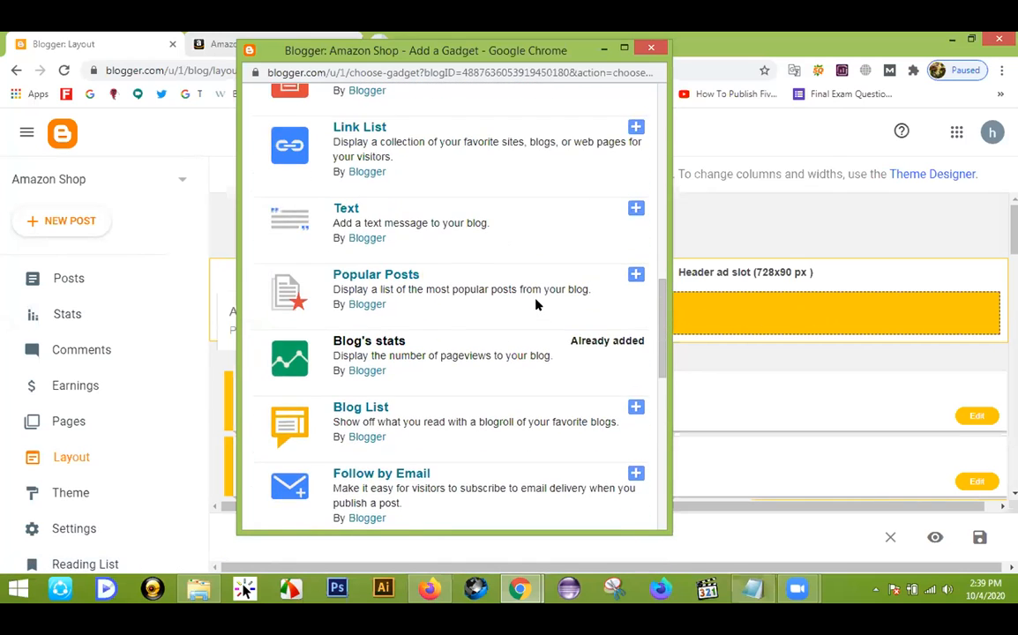
{"action": "scroll", "coordinate": [532, 303], "scroll_direction": "up", "scroll_amount": 5}
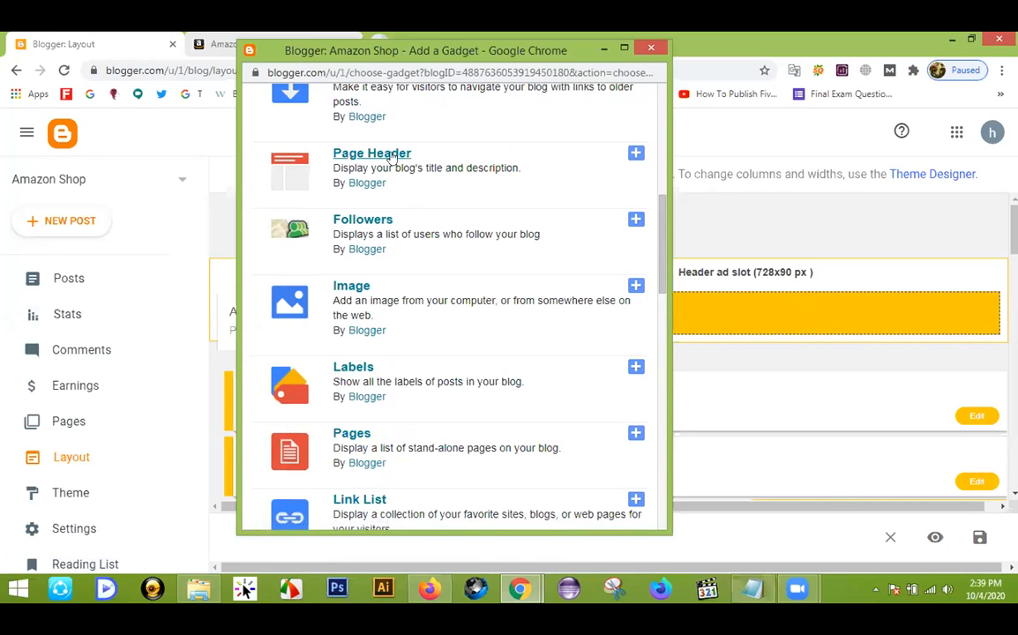
{"action": "left_click", "coordinate": [636, 153]}
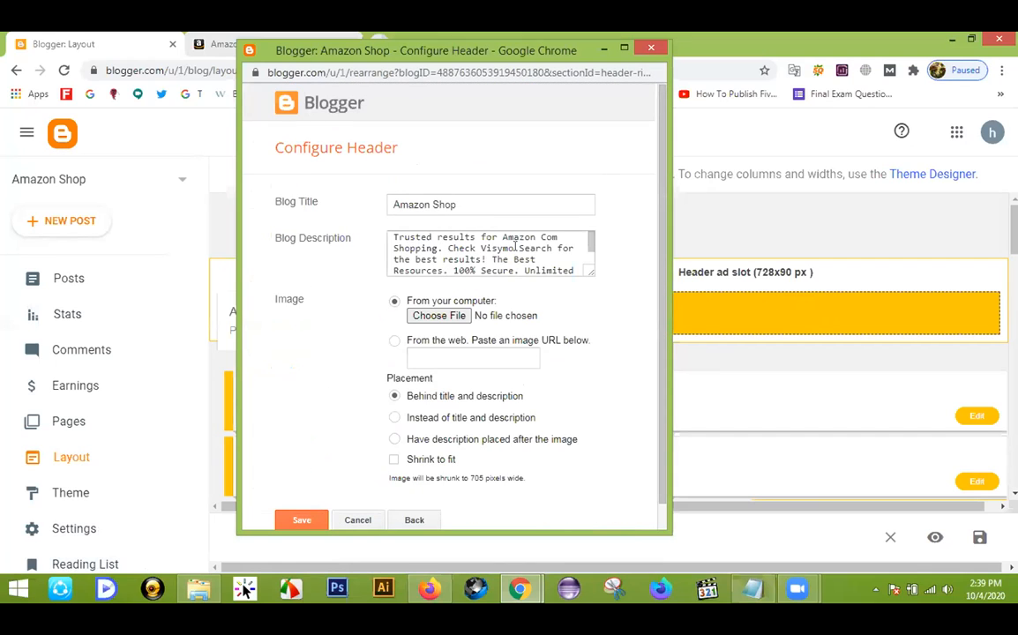
{"action": "left_click_drag", "start_coordinate": [508, 55], "coordinate": [782, 87]}
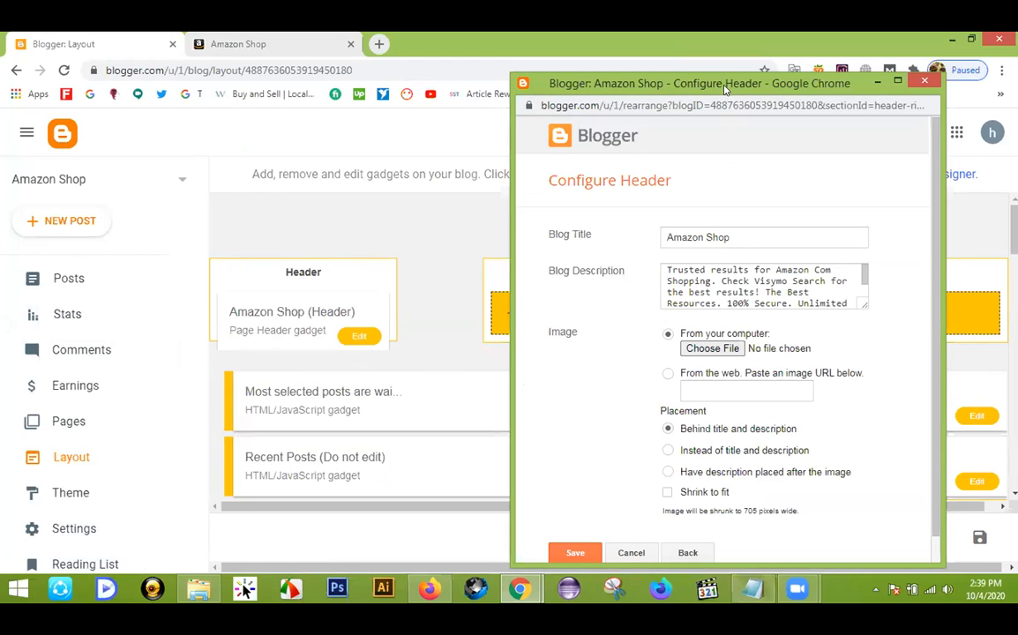
{"action": "left_click_drag", "start_coordinate": [725, 88], "coordinate": [545, 66]}
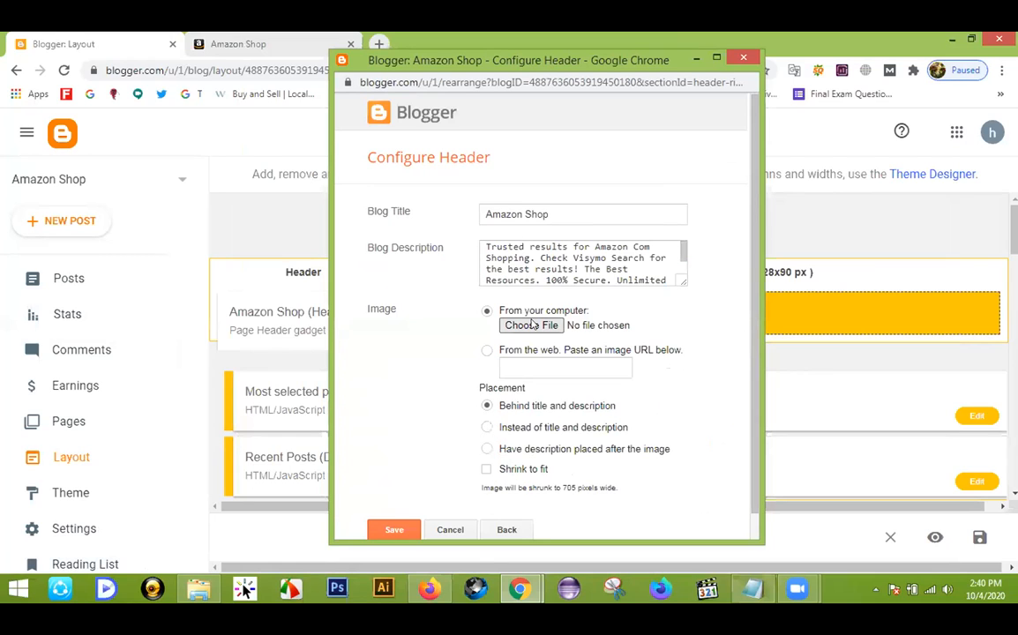
Step: Search Google Images for "banar" in a new browser tab
{"action": "left_click", "coordinate": [446, 36]}
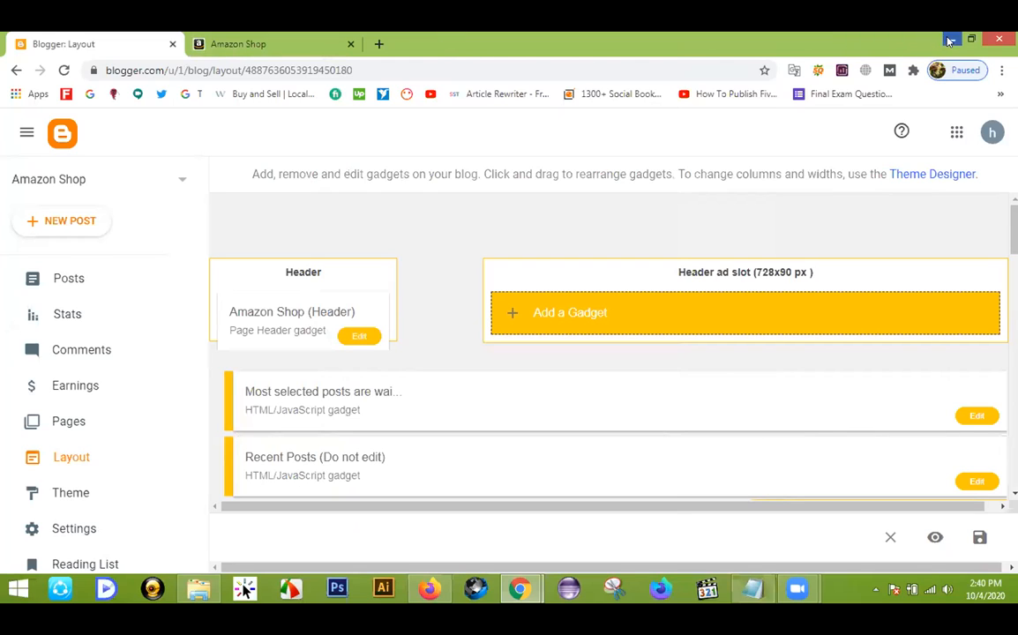
{"action": "left_click", "coordinate": [376, 43]}
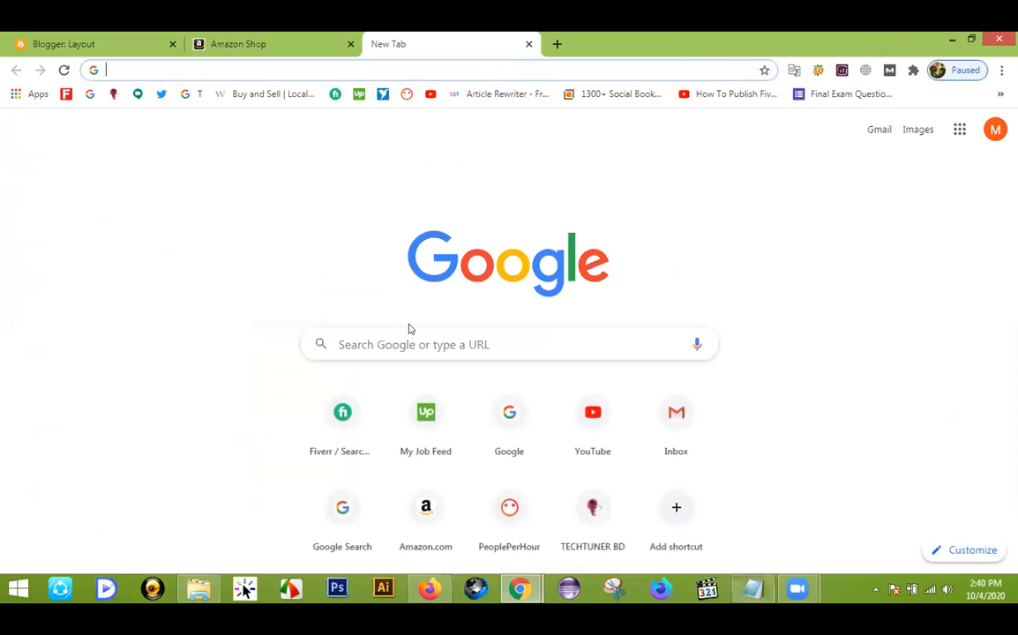
{"action": "left_click", "coordinate": [411, 336]}
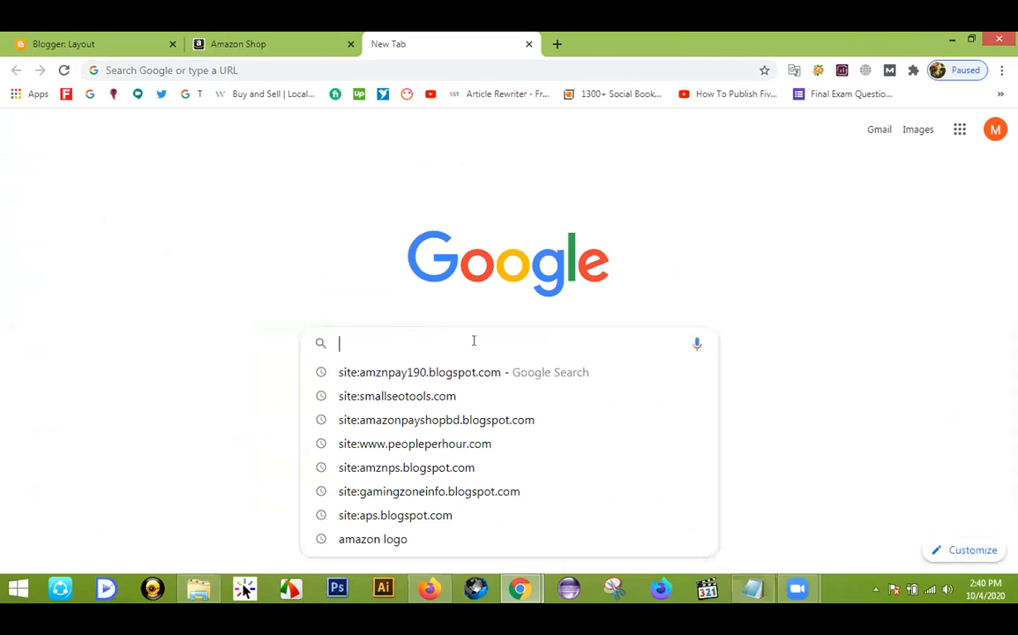
{"action": "type", "text": "ba"}
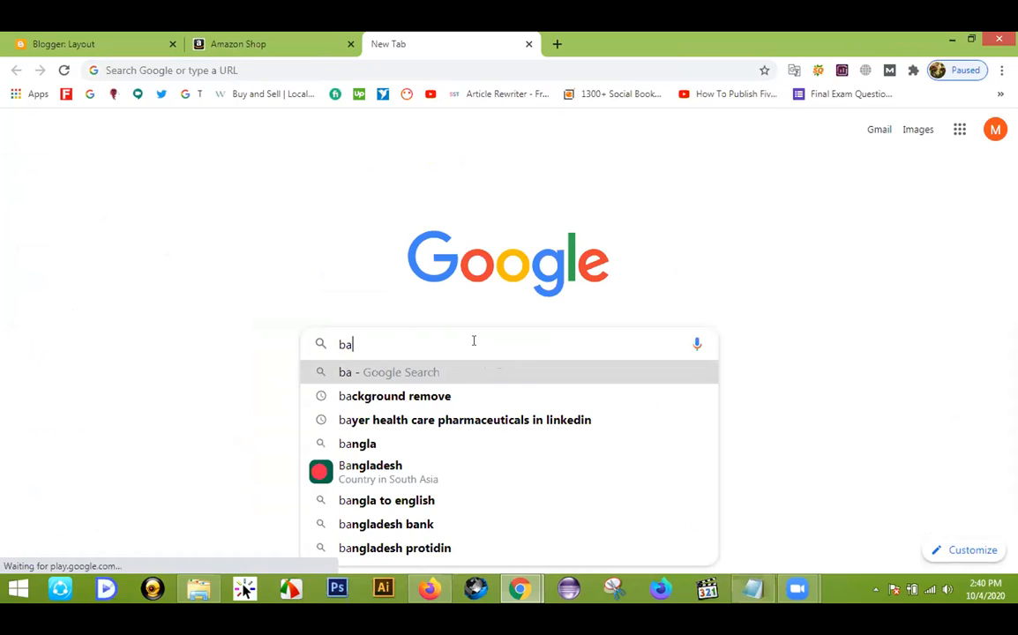
{"action": "type", "text": "nar"}
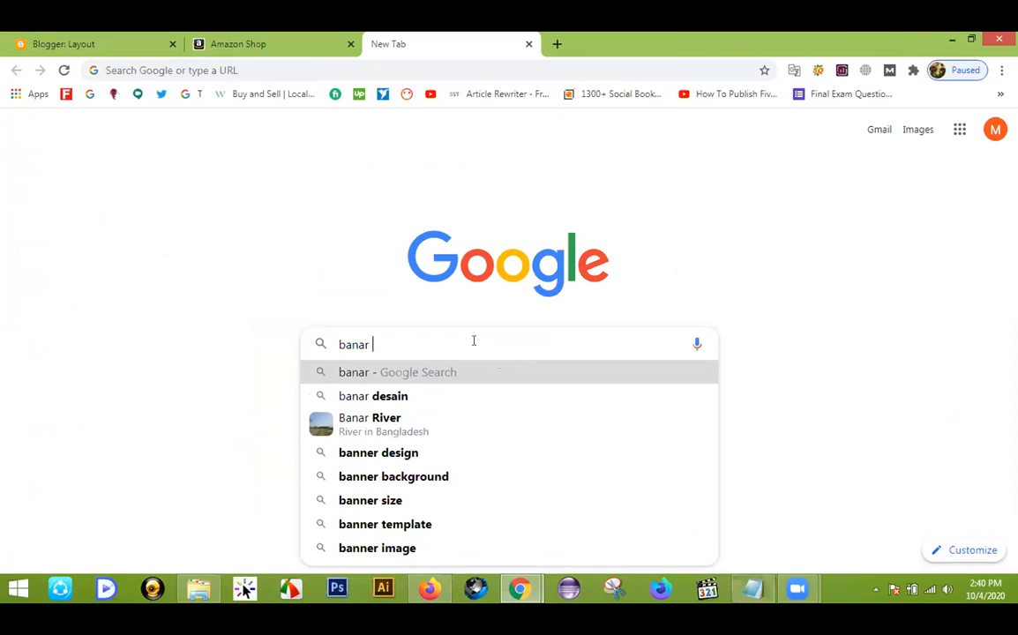
{"action": "key", "text": "Return"}
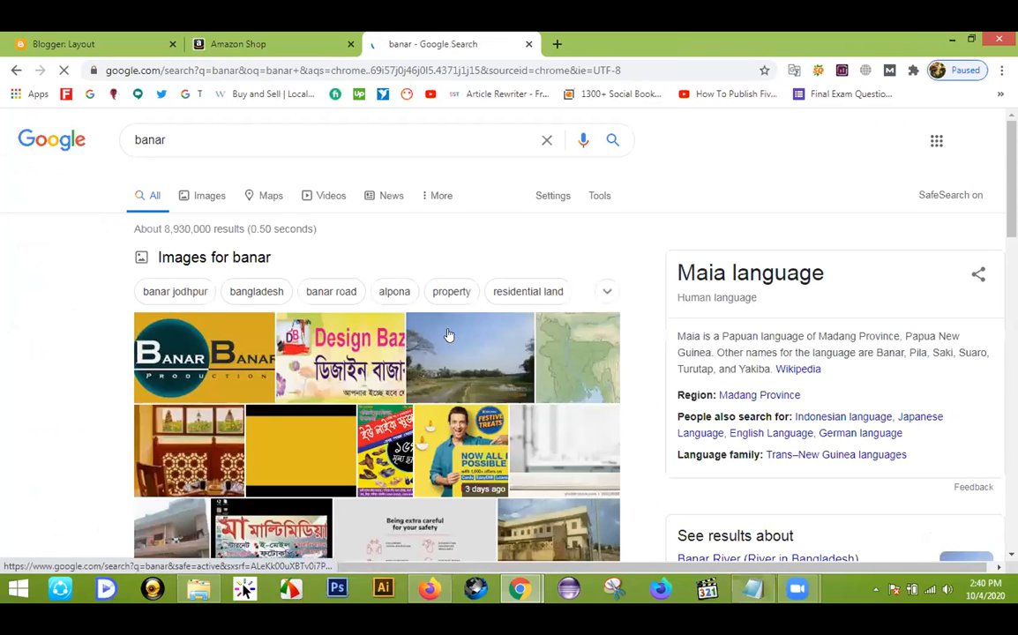
{"action": "left_click", "coordinate": [210, 196]}
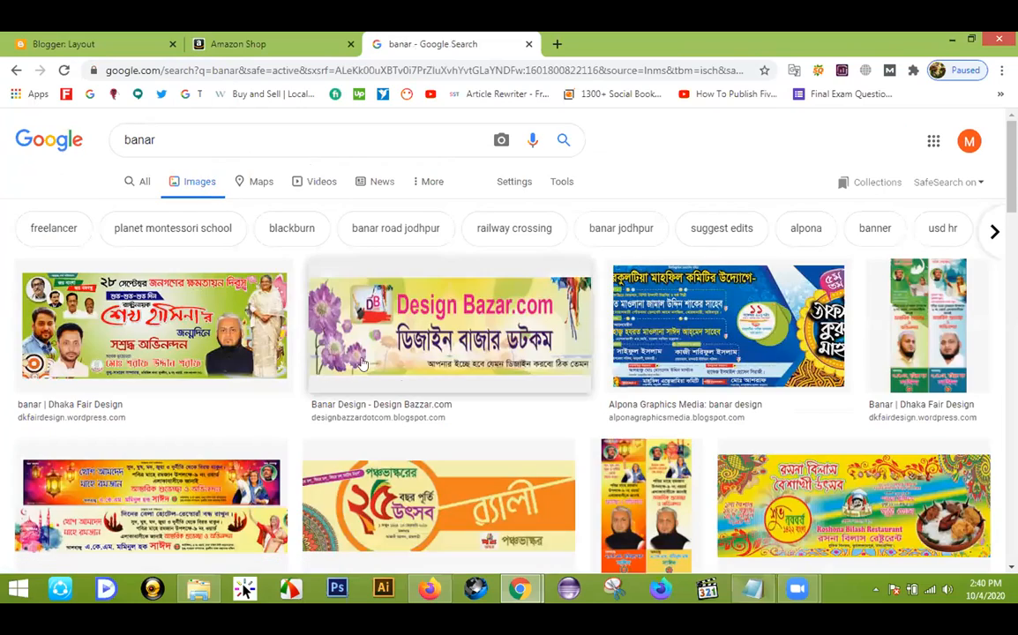
Step: Browse the "banar" image results for a picture suitable as the header banner
{"action": "scroll", "coordinate": [421, 377], "scroll_direction": "down", "scroll_amount": 8}
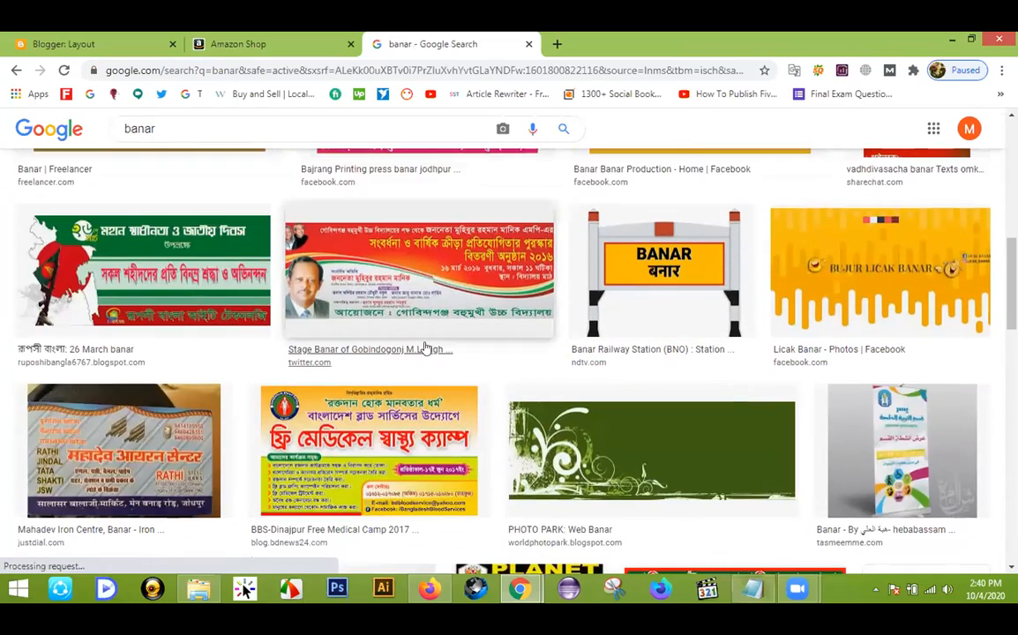
{"action": "scroll", "coordinate": [427, 349], "scroll_direction": "down", "scroll_amount": 2}
{"action": "scroll", "coordinate": [427, 352], "scroll_direction": "up", "scroll_amount": 3}
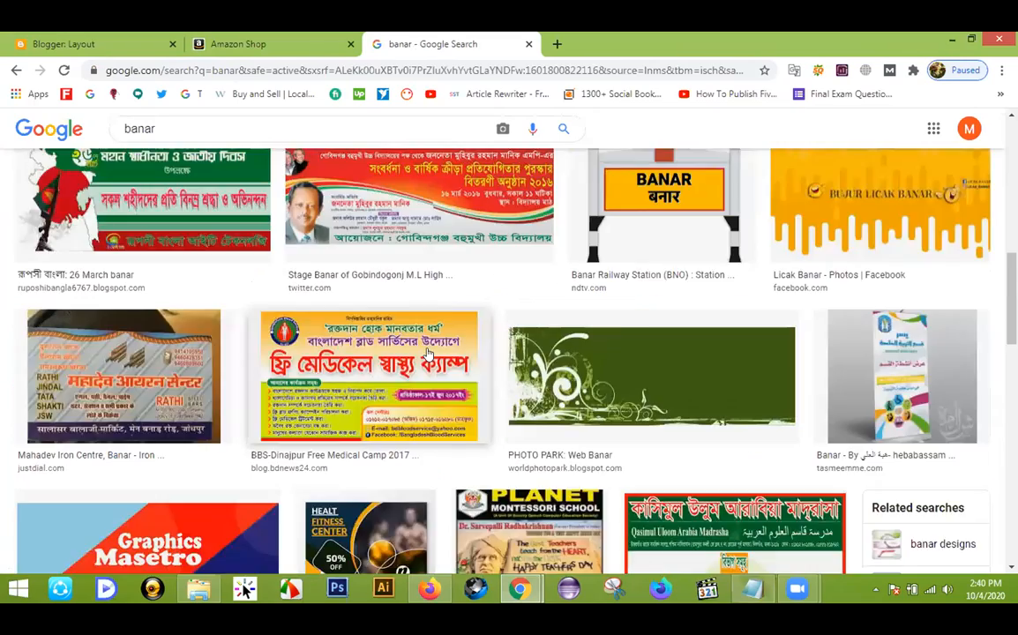
{"action": "scroll", "coordinate": [428, 355], "scroll_direction": "down", "scroll_amount": 4}
{"action": "scroll", "coordinate": [428, 355], "scroll_direction": "down", "scroll_amount": 1}
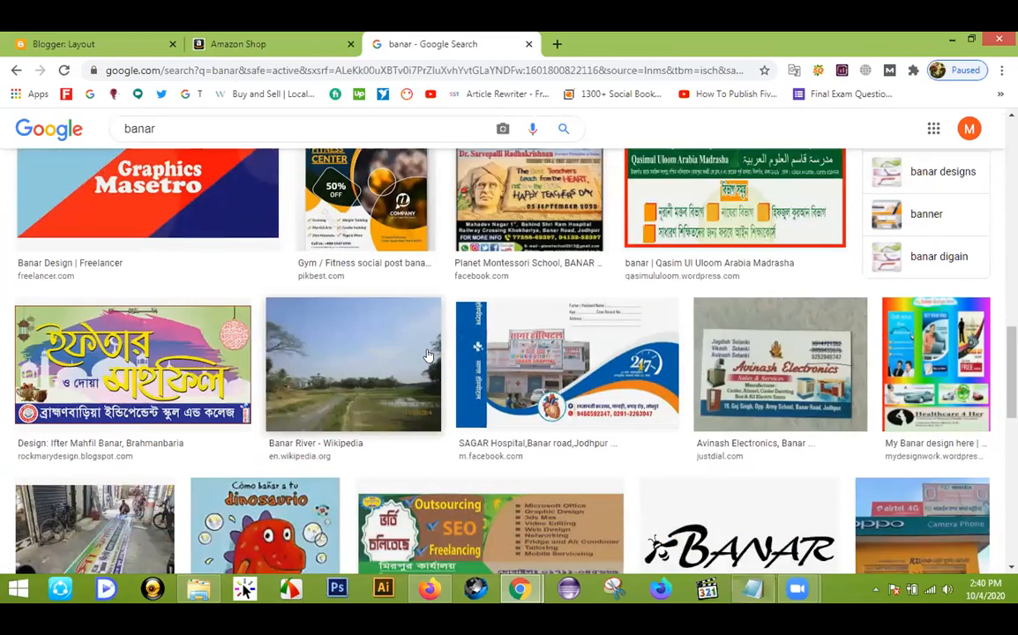
{"action": "scroll", "coordinate": [428, 356], "scroll_direction": "down", "scroll_amount": 2}
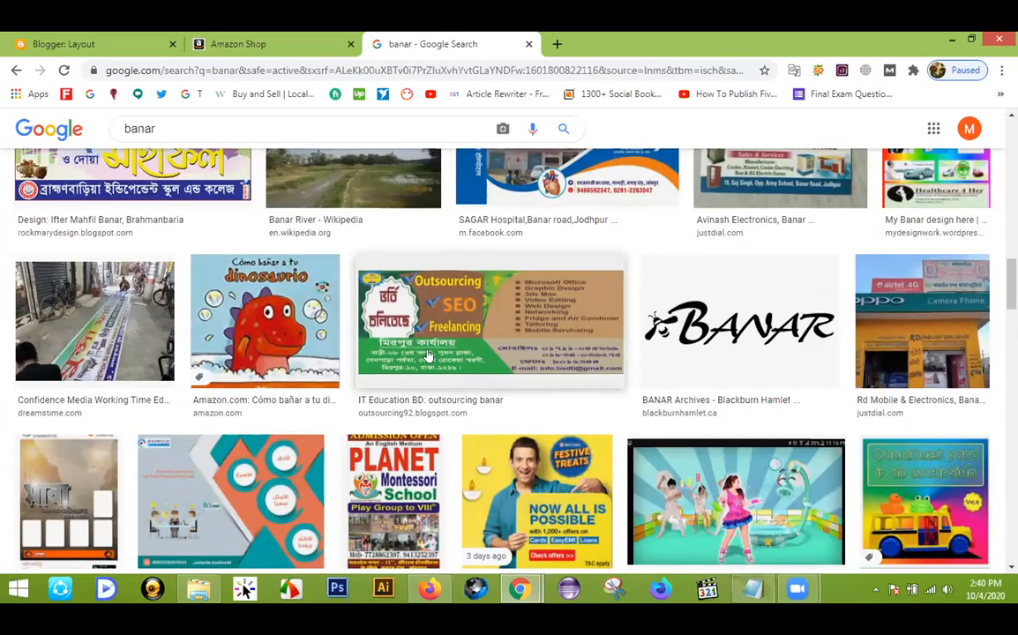
{"action": "scroll", "coordinate": [428, 355], "scroll_direction": "down", "scroll_amount": 4}
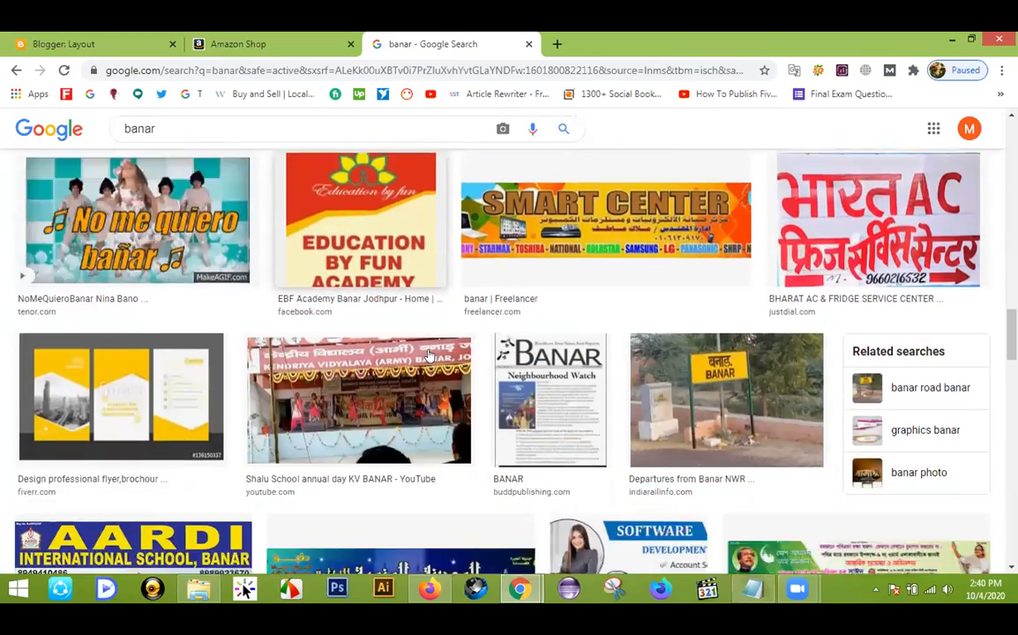
{"action": "scroll", "coordinate": [428, 355], "scroll_direction": "down", "scroll_amount": 3}
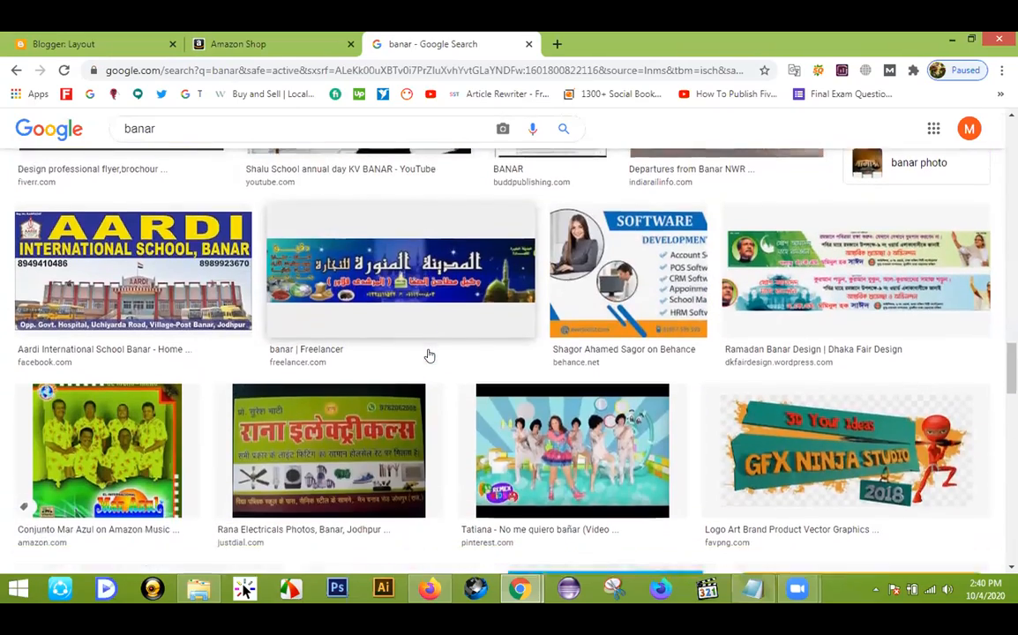
{"action": "scroll", "coordinate": [429, 355], "scroll_direction": "down", "scroll_amount": 2}
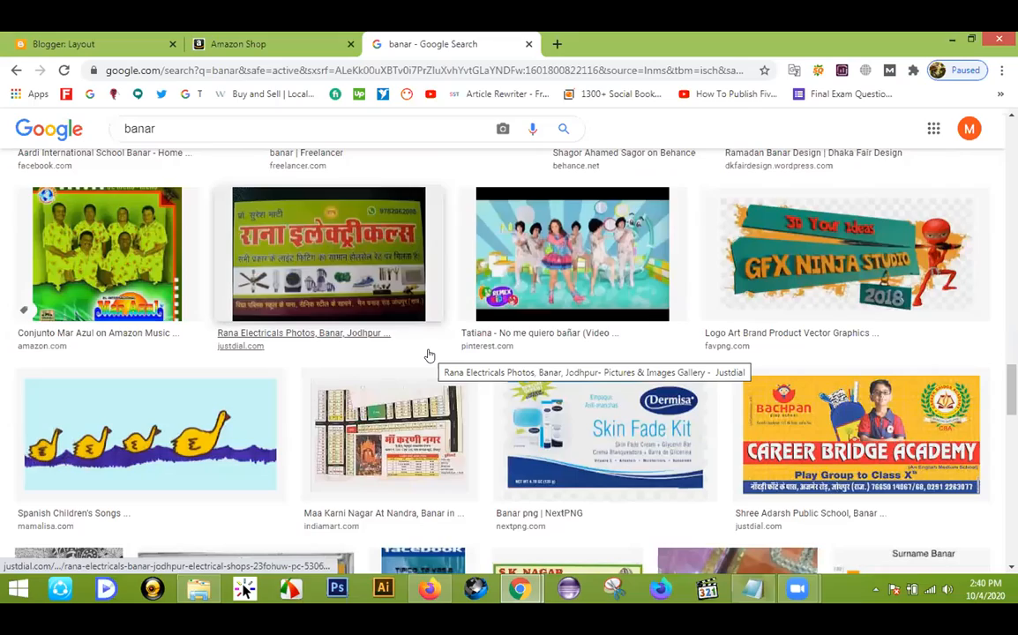
{"action": "scroll", "coordinate": [429, 355], "scroll_direction": "down", "scroll_amount": 2}
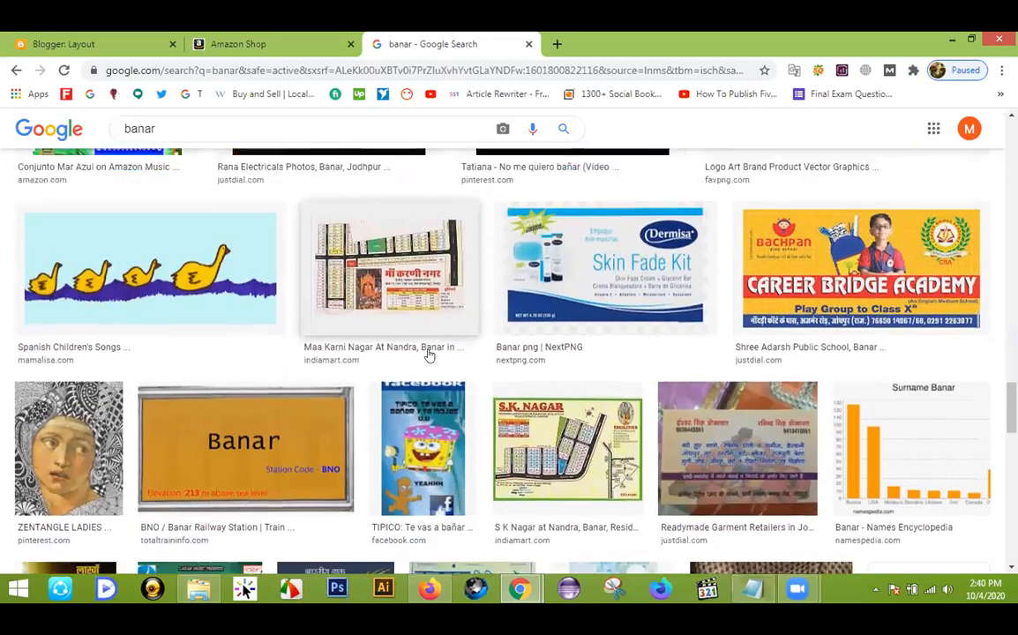
{"action": "scroll", "coordinate": [429, 355], "scroll_direction": "down", "scroll_amount": 2}
{"action": "scroll", "coordinate": [429, 355], "scroll_direction": "down", "scroll_amount": 4}
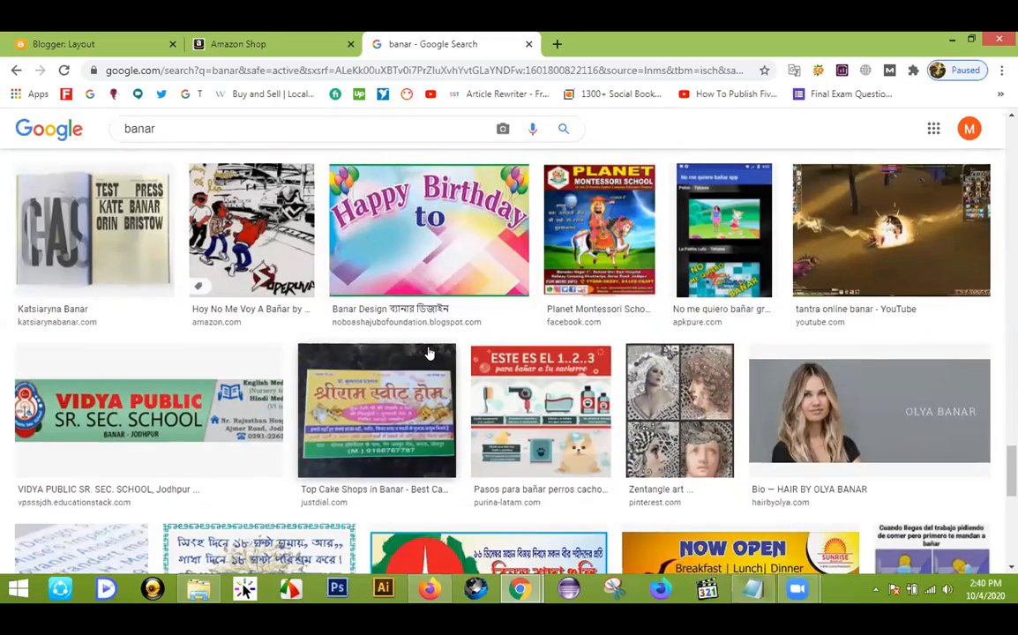
{"action": "scroll", "coordinate": [429, 353], "scroll_direction": "down", "scroll_amount": 2}
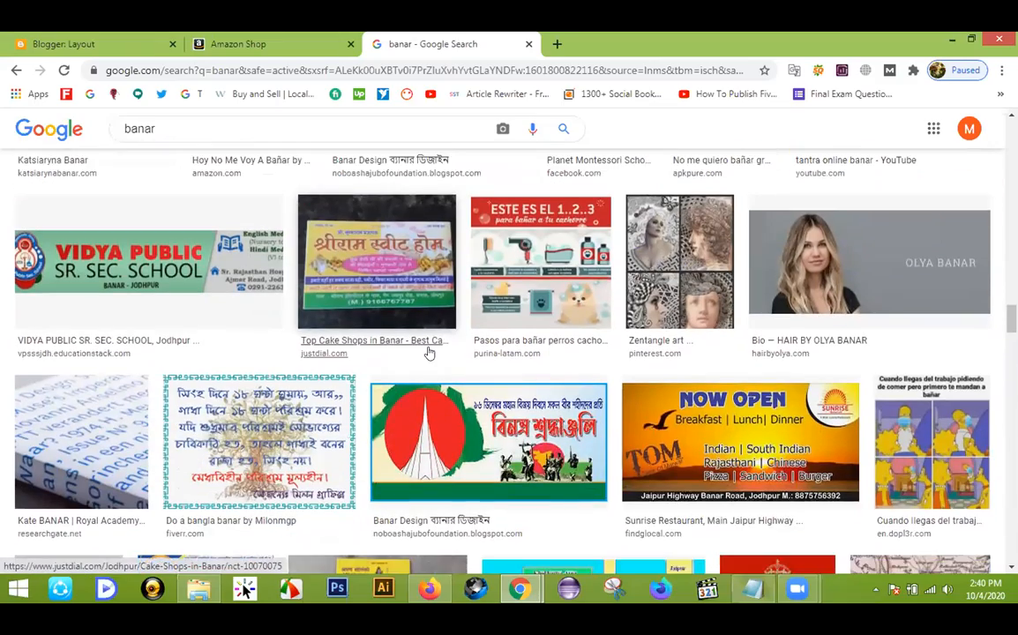
{"action": "scroll", "coordinate": [429, 353], "scroll_direction": "down", "scroll_amount": 1}
{"action": "scroll", "coordinate": [428, 353], "scroll_direction": "down", "scroll_amount": 2}
{"action": "scroll", "coordinate": [429, 353], "scroll_direction": "down", "scroll_amount": 3}
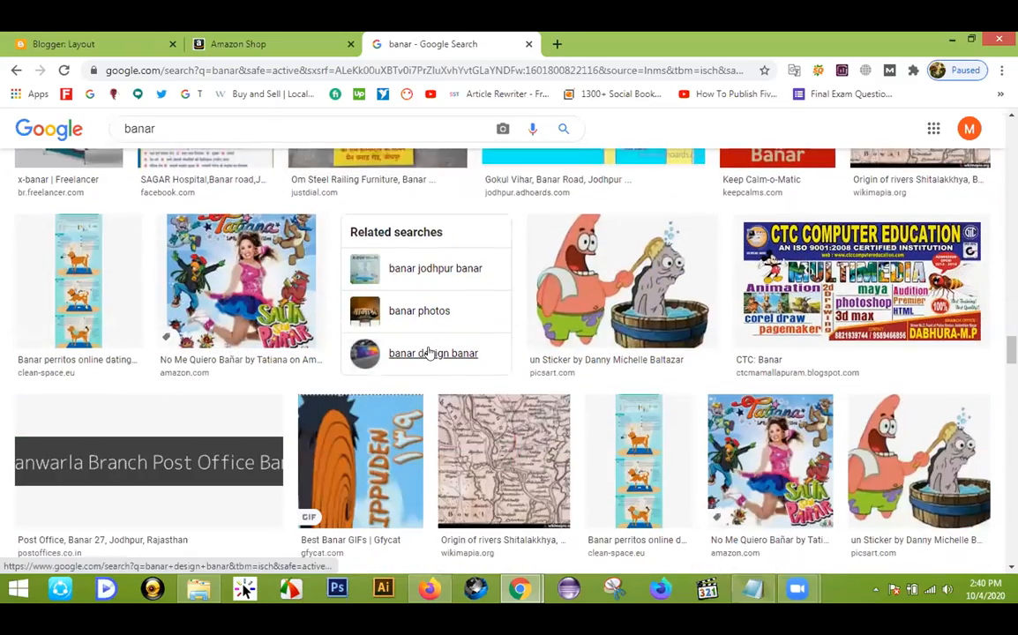
{"action": "scroll", "coordinate": [429, 353], "scroll_direction": "down", "scroll_amount": 3}
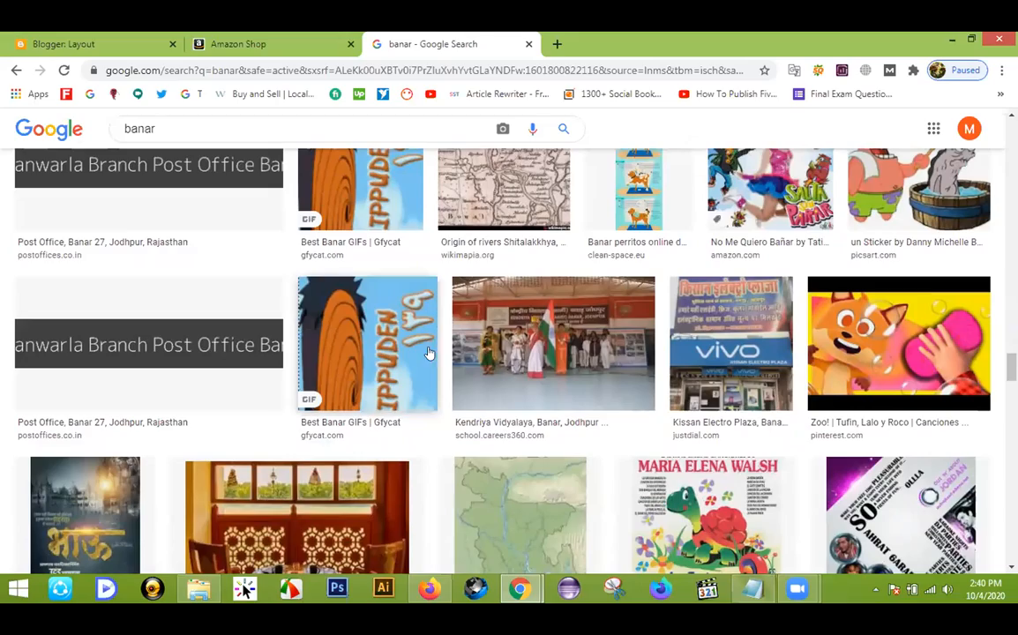
{"action": "scroll", "coordinate": [436, 355], "scroll_direction": "down", "scroll_amount": 3}
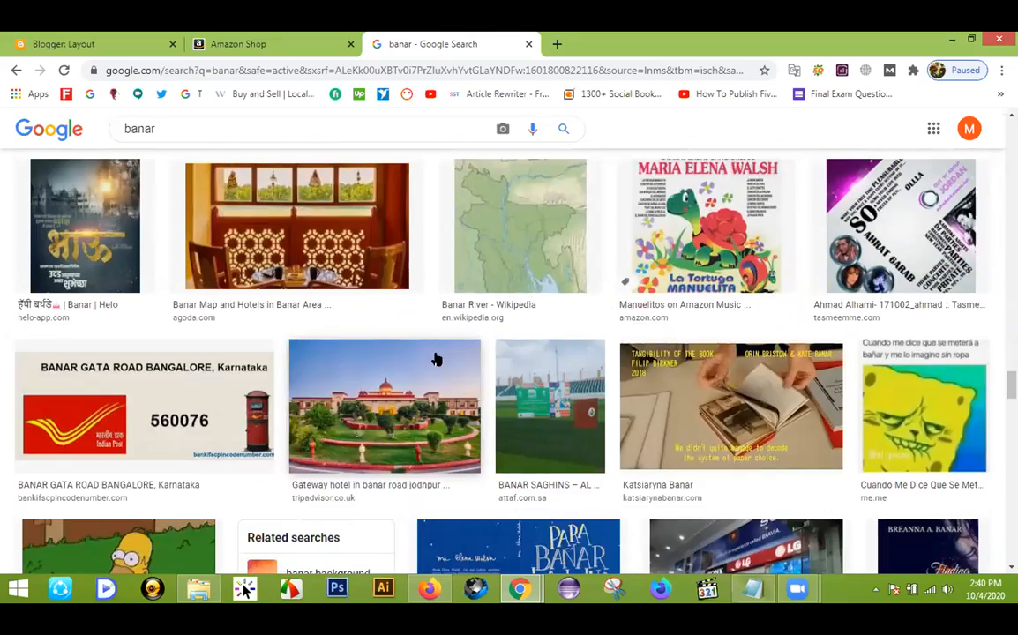
{"action": "scroll", "coordinate": [435, 359], "scroll_direction": "down", "scroll_amount": 5}
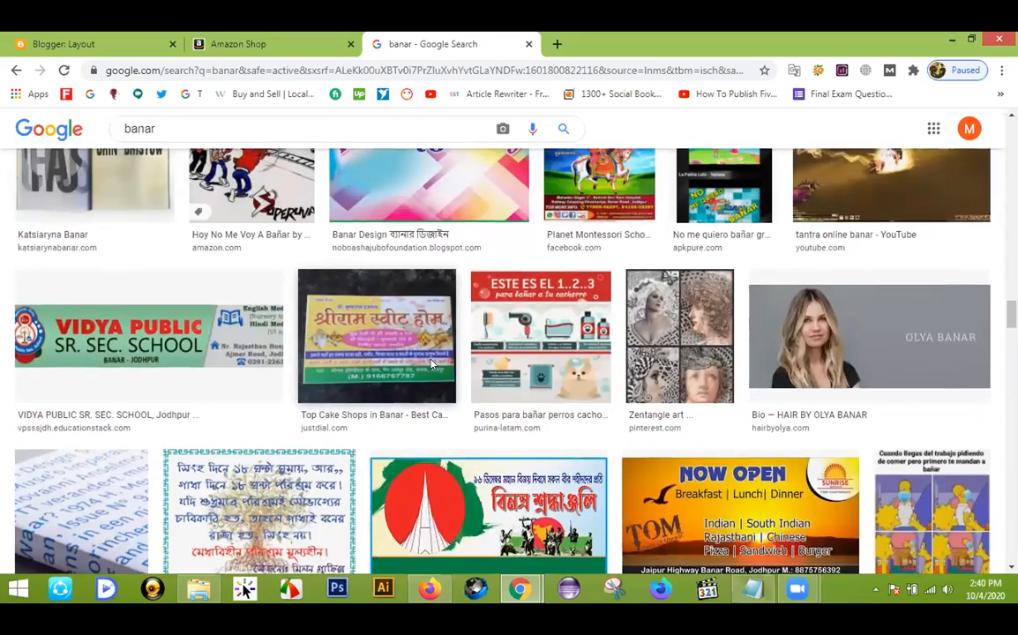
Step: Save the full-size "Happy Birthday to" banner image to the Desktop as Birthday.png and close its preview
{"action": "scroll", "coordinate": [431, 363], "scroll_direction": "up", "scroll_amount": 3}
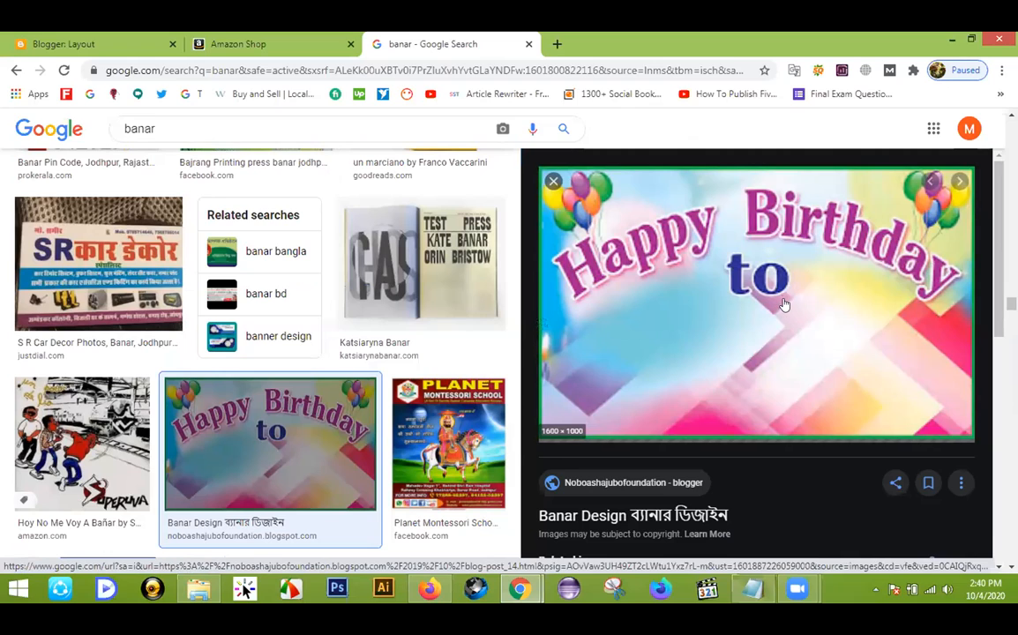
{"action": "right_click", "coordinate": [785, 300]}
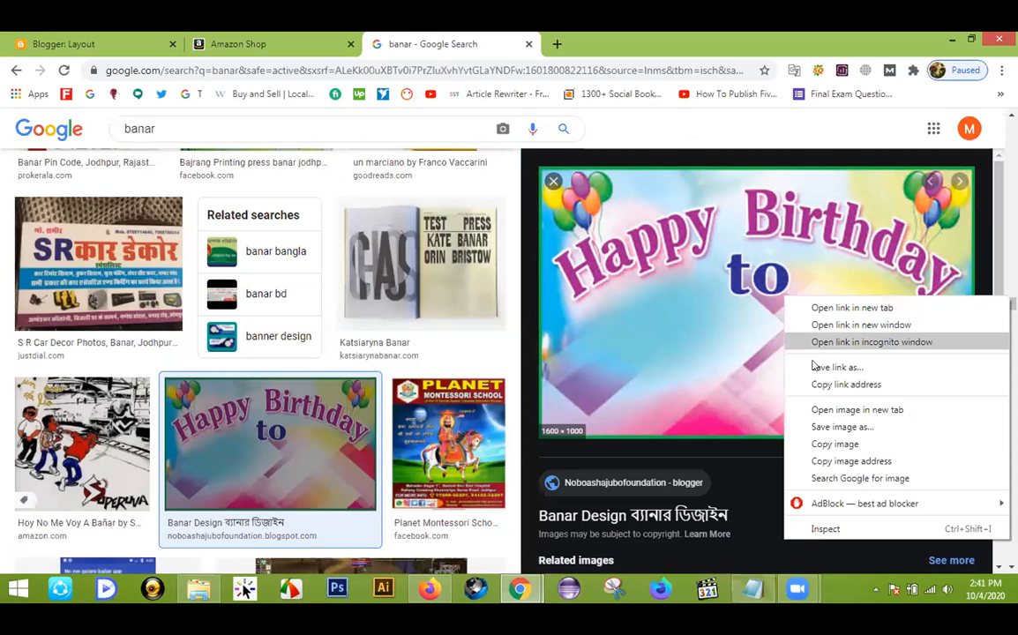
{"action": "left_click", "coordinate": [841, 428]}
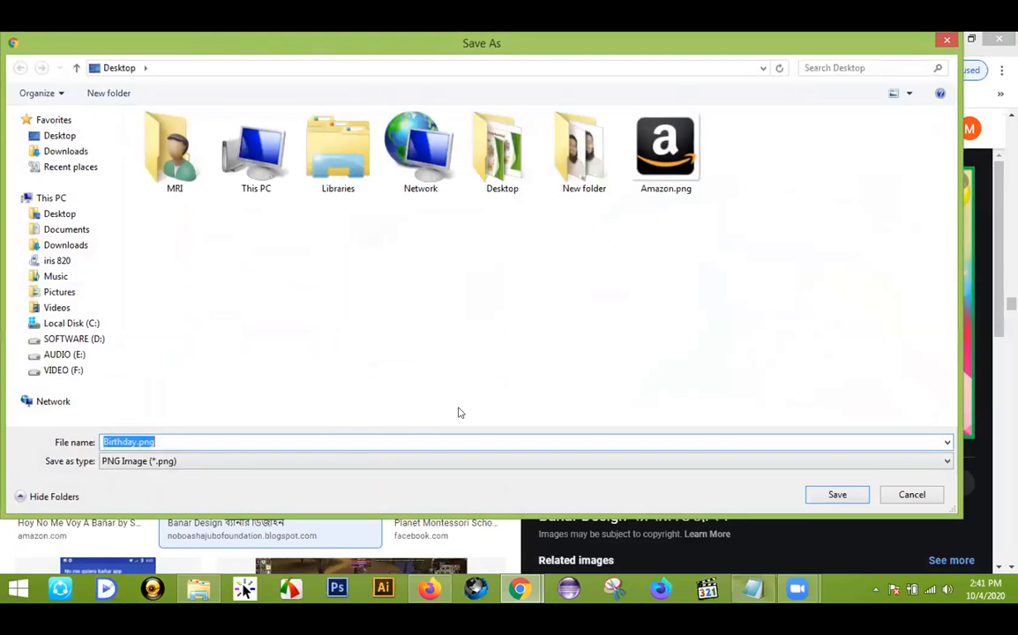
{"action": "left_click", "coordinate": [833, 494]}
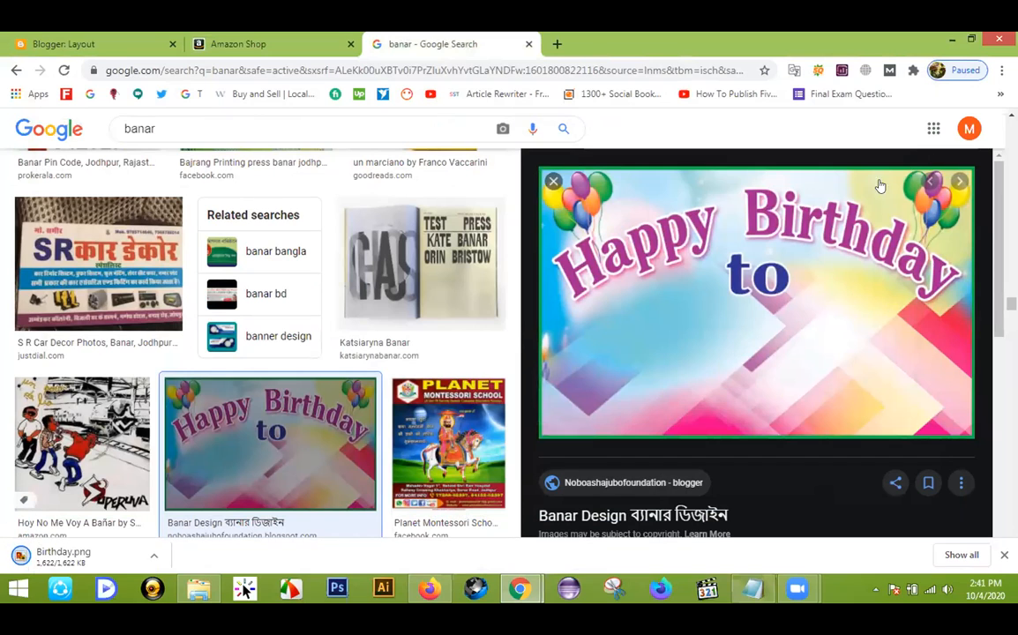
{"action": "left_click", "coordinate": [553, 182]}
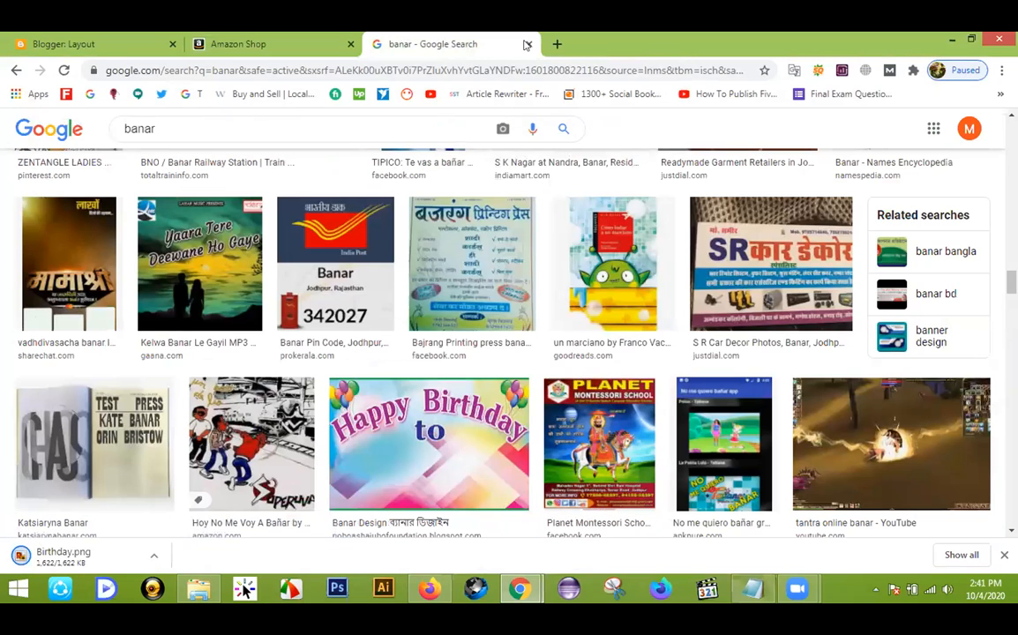
Step: Close the image search tab and open Birthday.png from the desktop to view it
{"action": "left_click", "coordinate": [528, 44]}
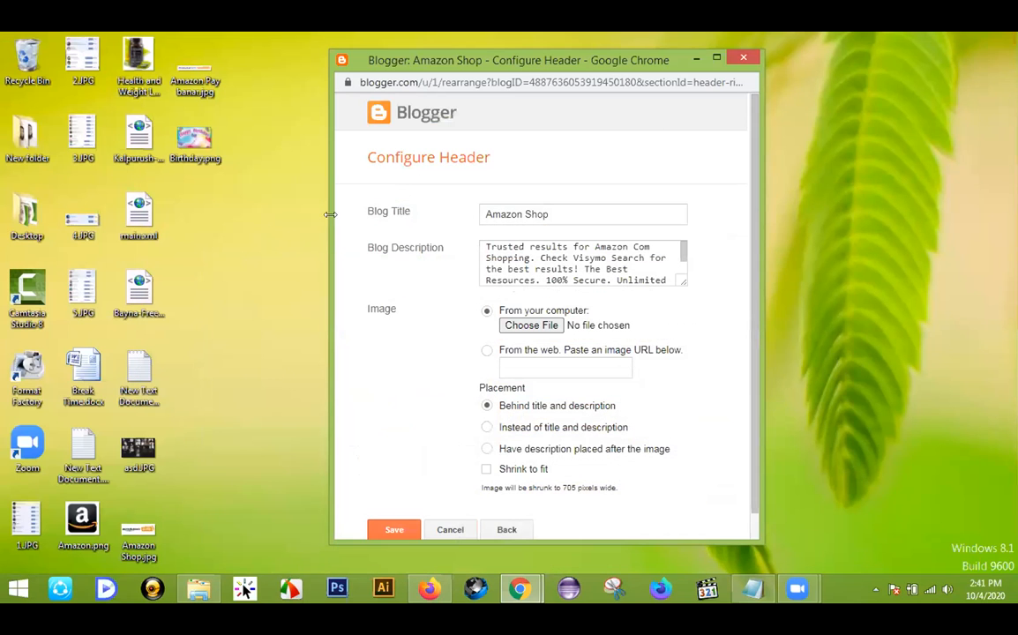
{"action": "left_click", "coordinate": [195, 150]}
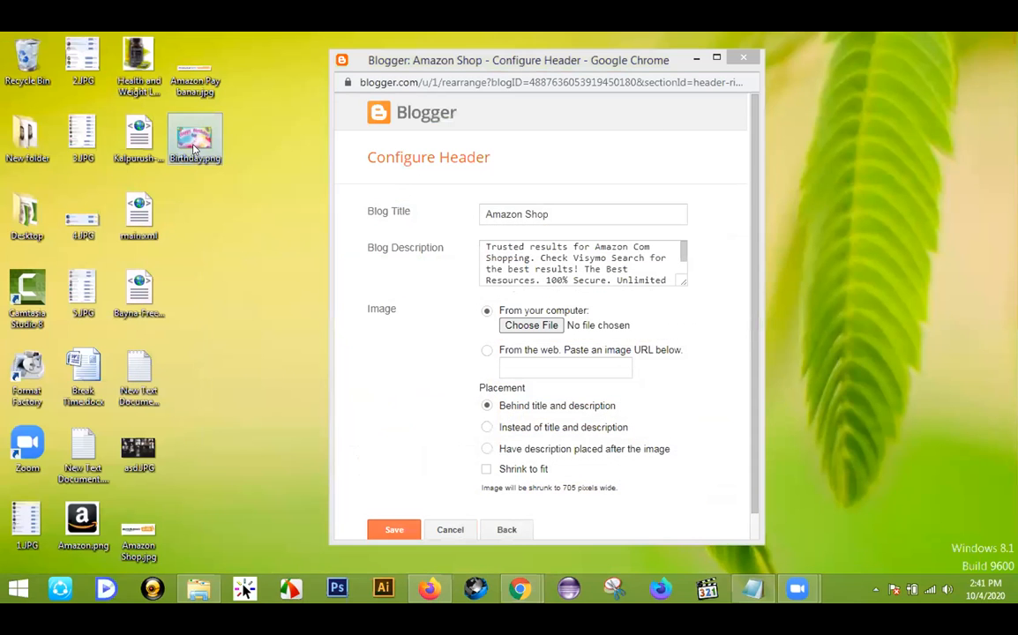
{"action": "double_click", "coordinate": [196, 150]}
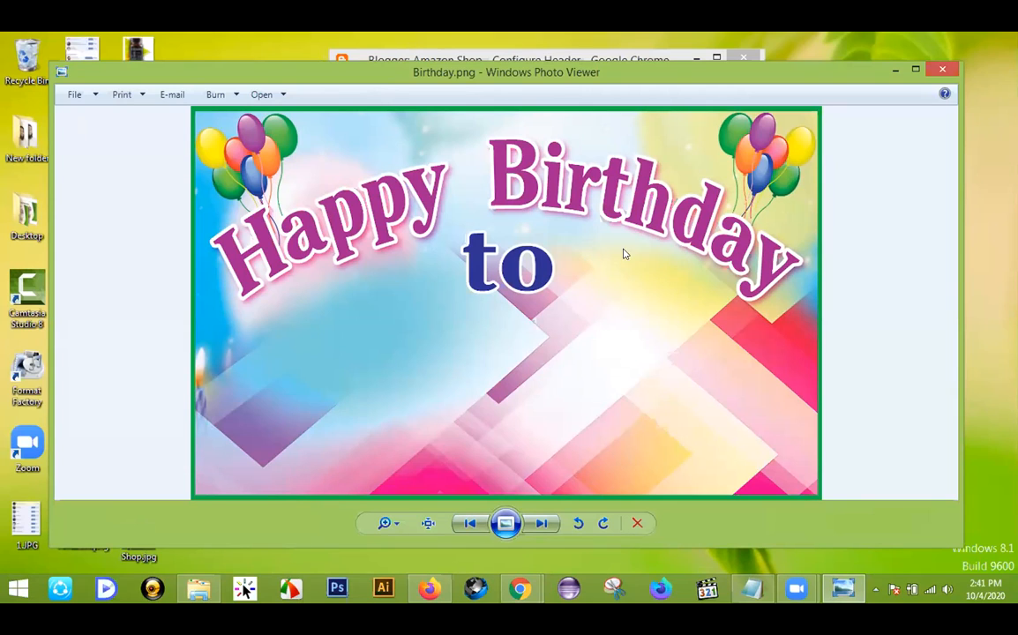
Step: Close the photo preview and open Birthday.png from the desktop for editing in Paint
{"action": "left_click", "coordinate": [946, 71]}
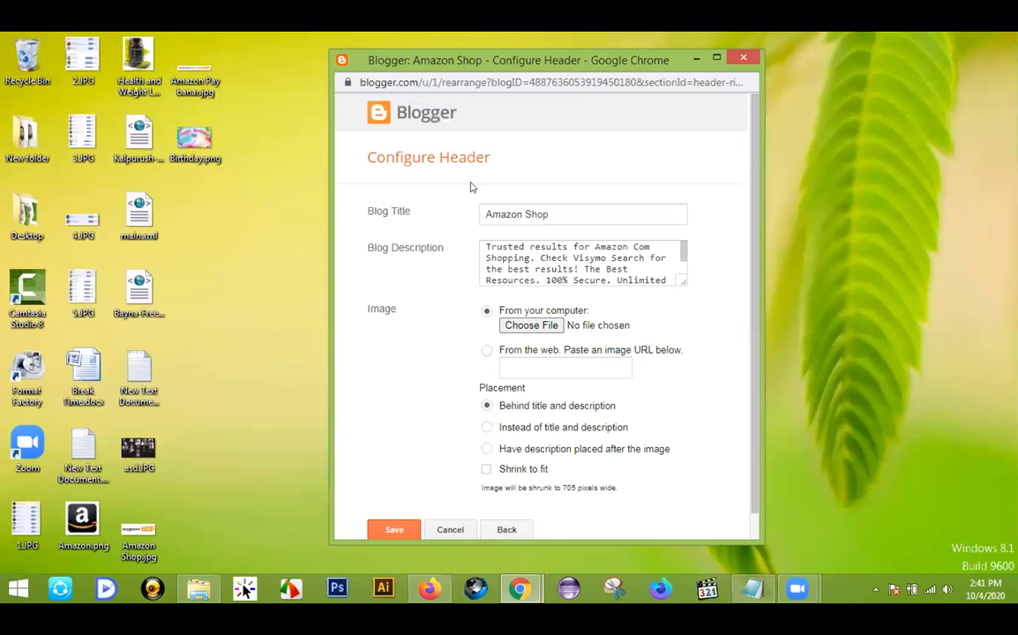
{"action": "right_click", "coordinate": [189, 137]}
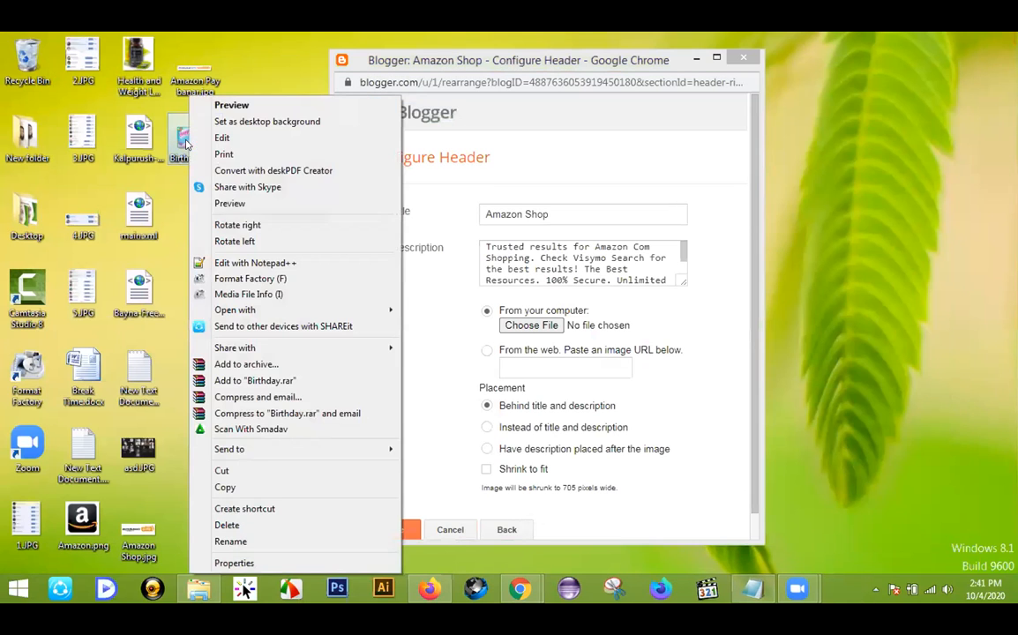
{"action": "left_click", "coordinate": [225, 138]}
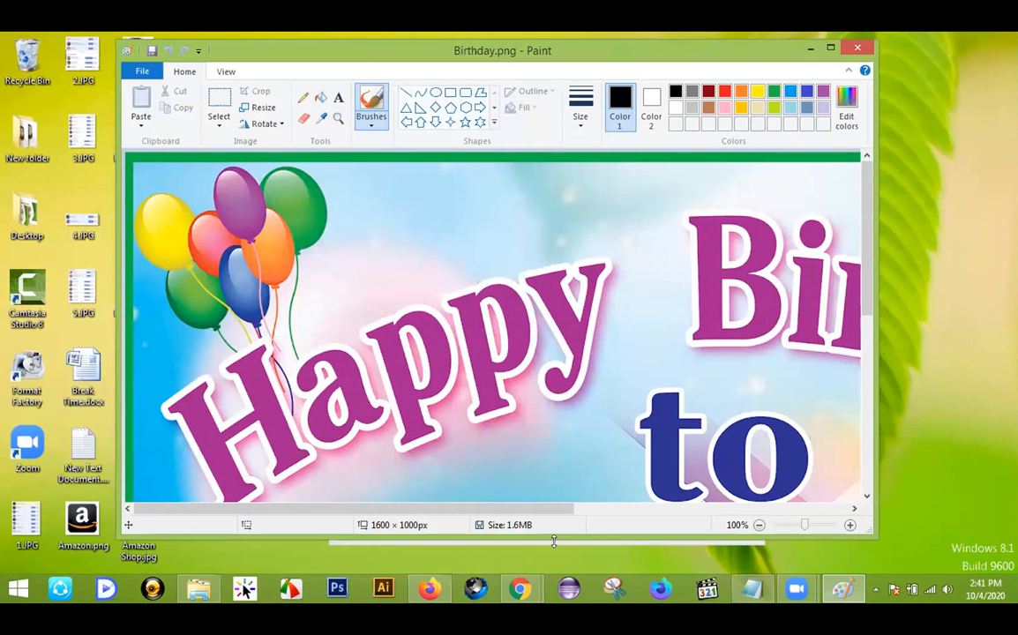
{"action": "left_click", "coordinate": [759, 525]}
{"action": "left_click", "coordinate": [759, 524]}
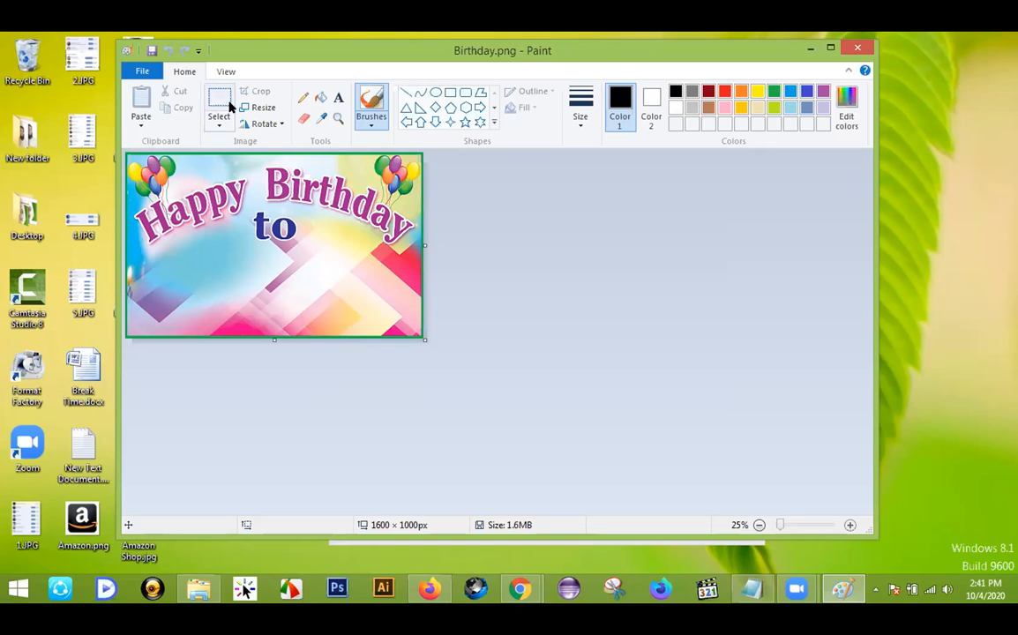
Step: Resize the image to 728 × 90 pixels without maintaining the aspect ratio, then save it and close Paint
{"action": "left_click", "coordinate": [262, 109]}
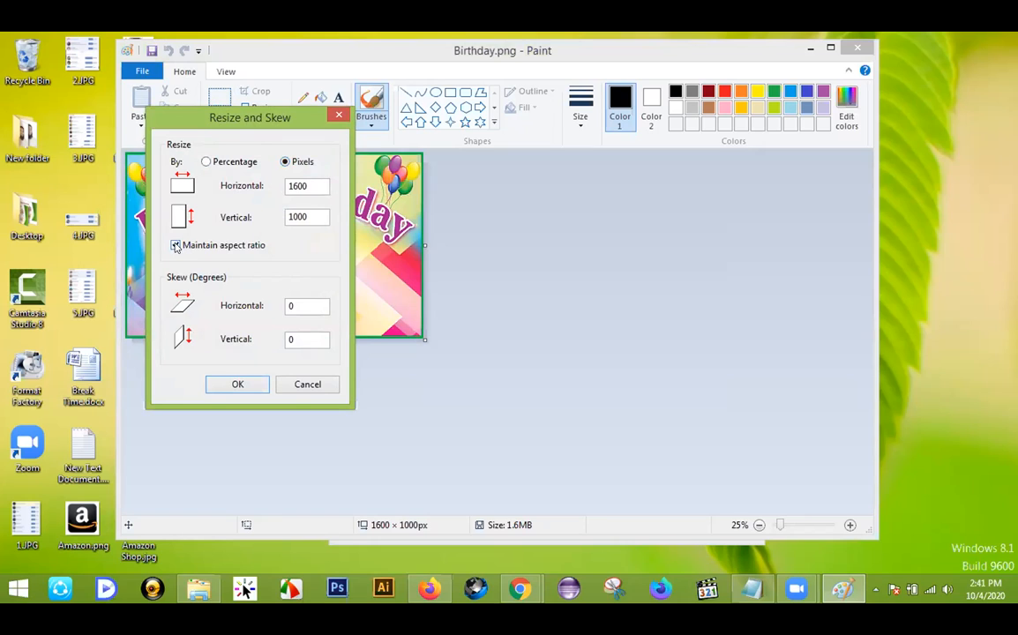
{"action": "left_click_drag", "start_coordinate": [311, 185], "coordinate": [238, 183]}
{"action": "type", "text": "7"}
{"action": "double_click", "coordinate": [302, 216]}
{"action": "type", "text": "90"}
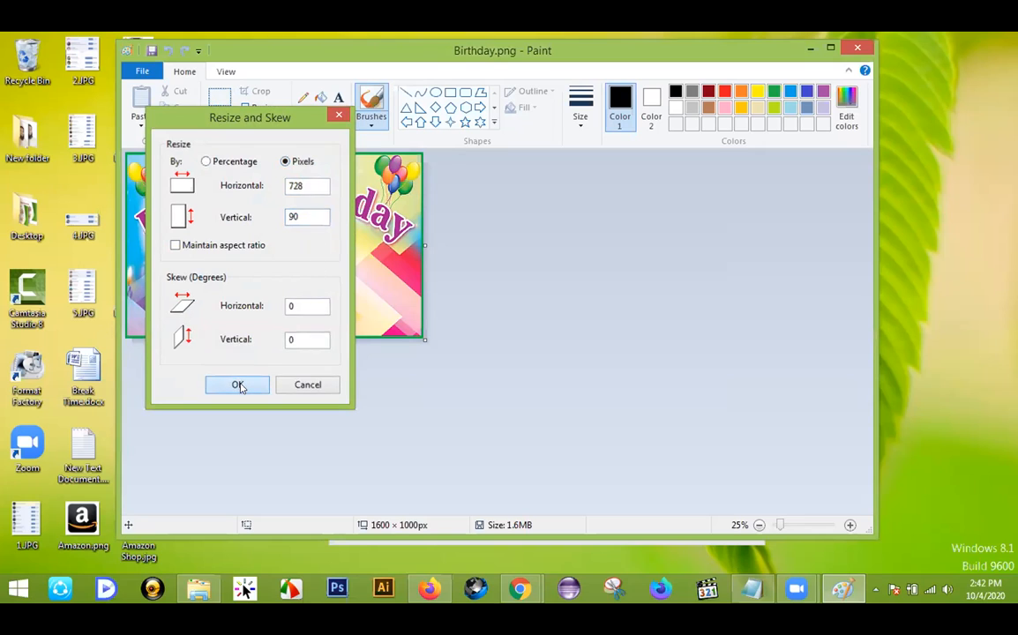
{"action": "left_click", "coordinate": [239, 386]}
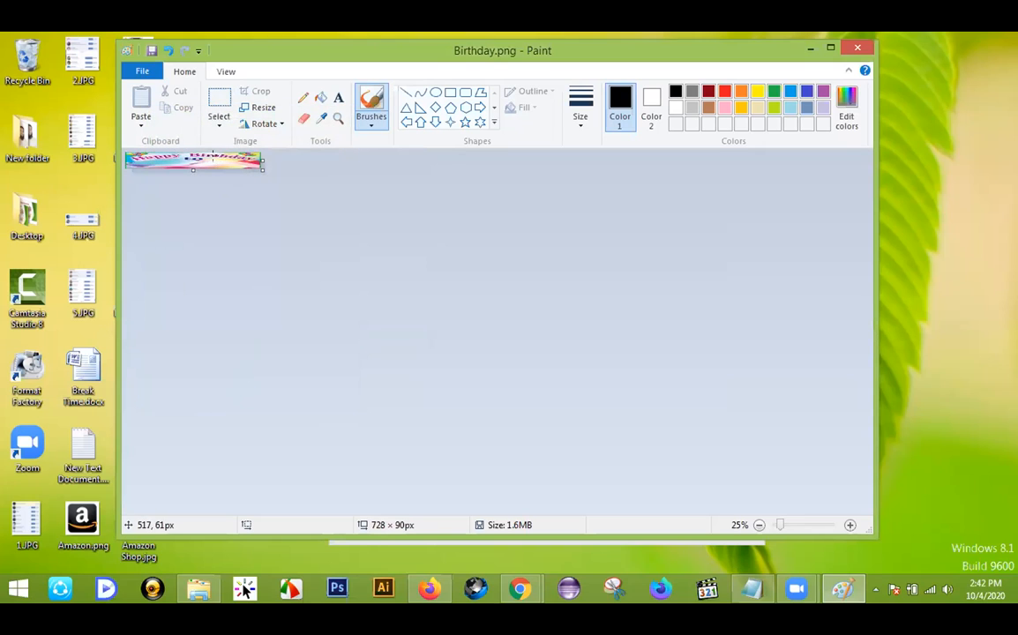
{"action": "left_click", "coordinate": [152, 51]}
{"action": "left_click", "coordinate": [856, 49]}
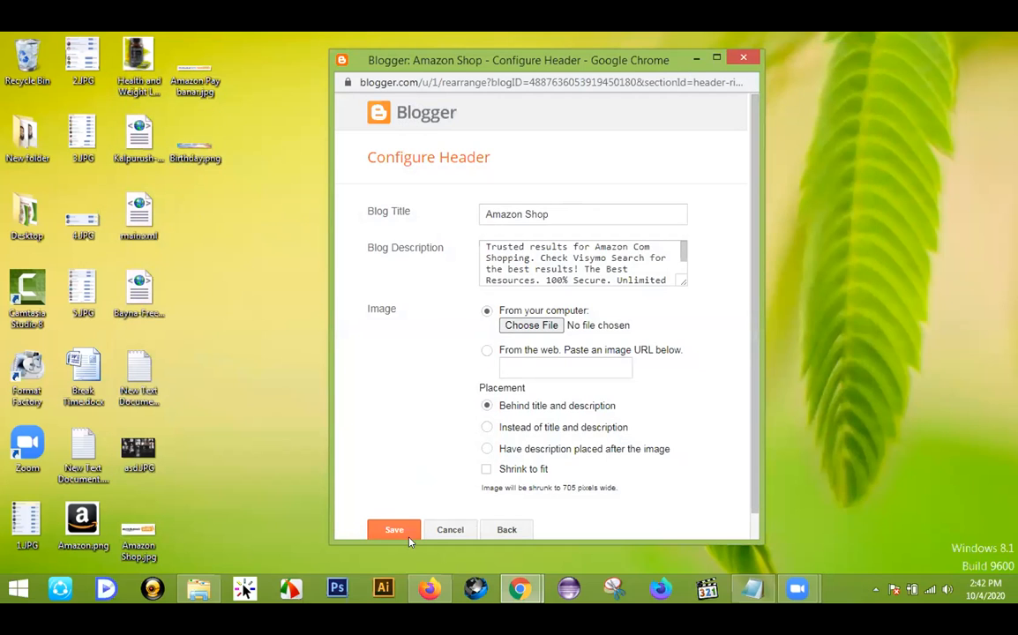
Step: Switch back to the Blogger layout in Chrome and close the leftover Configure Header window
{"action": "mouse_move", "coordinate": [520, 596]}
{"action": "left_click", "coordinate": [479, 503]}
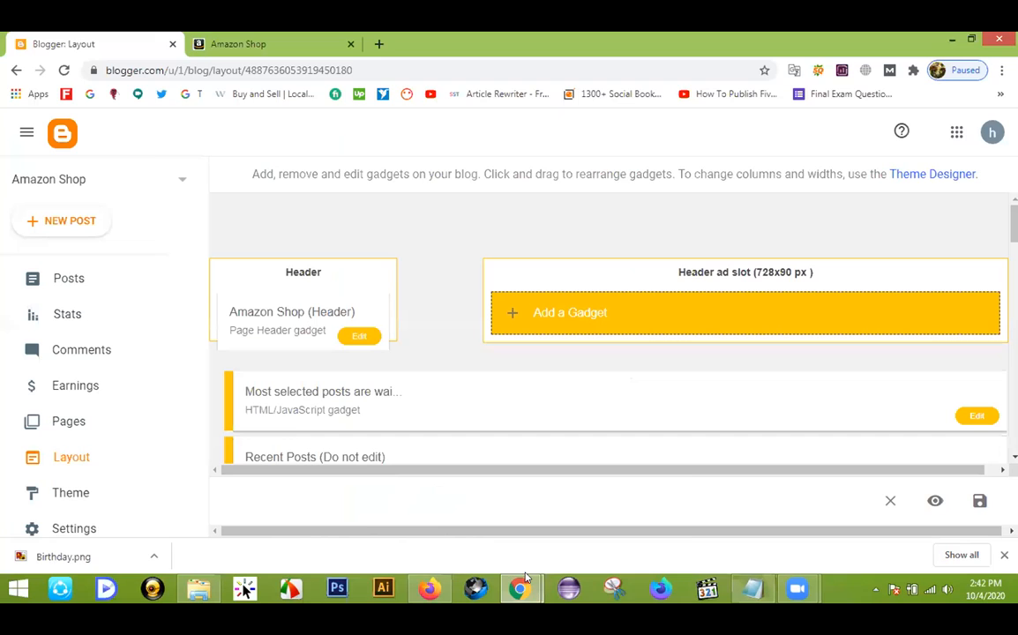
{"action": "left_click", "coordinate": [582, 512]}
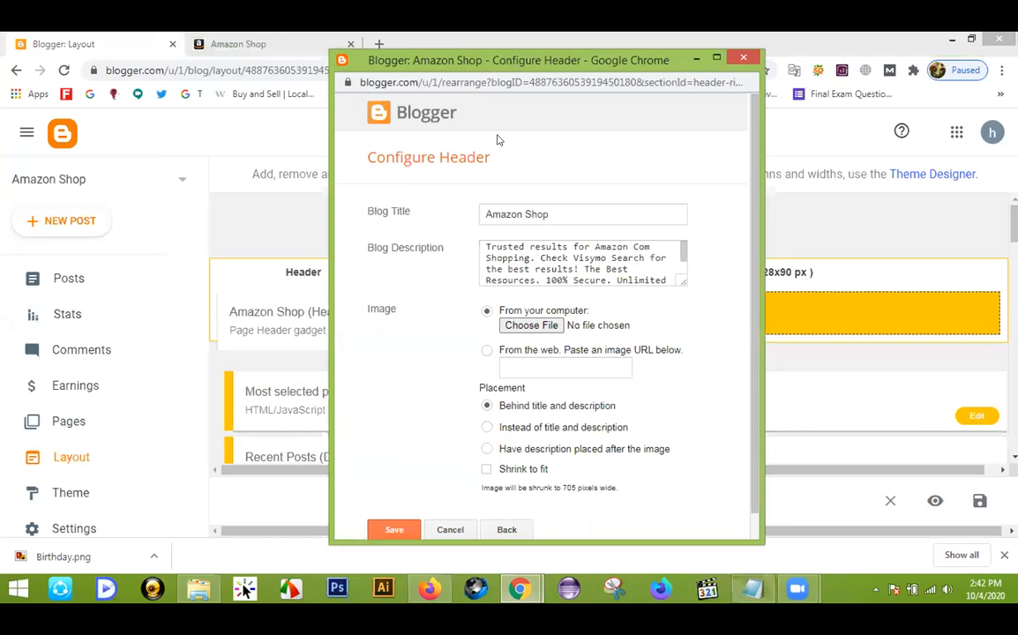
{"action": "left_click_drag", "start_coordinate": [494, 67], "coordinate": [257, 68]}
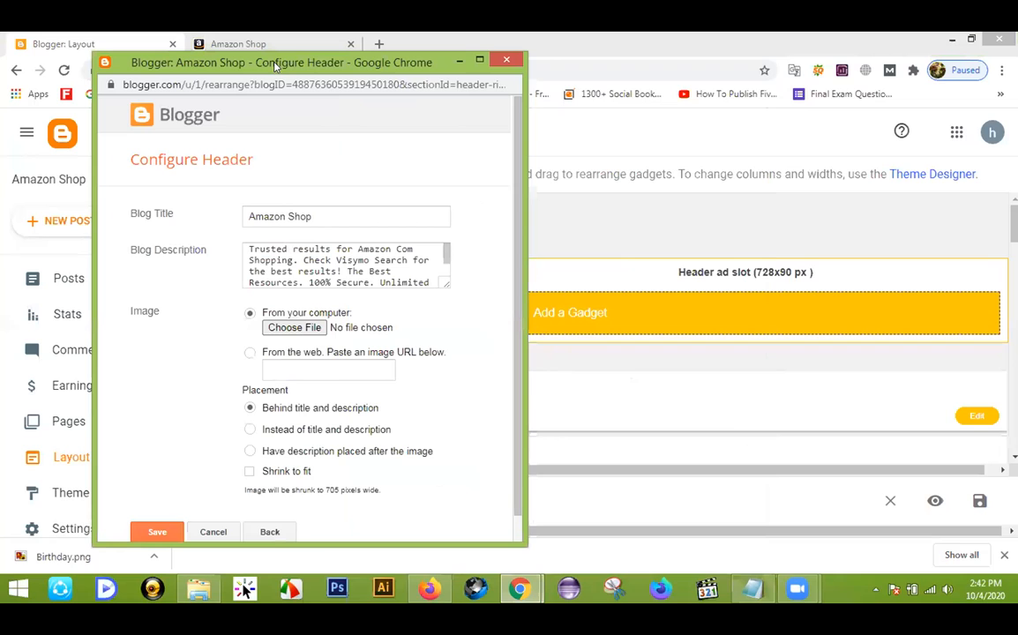
{"action": "left_click", "coordinate": [500, 61]}
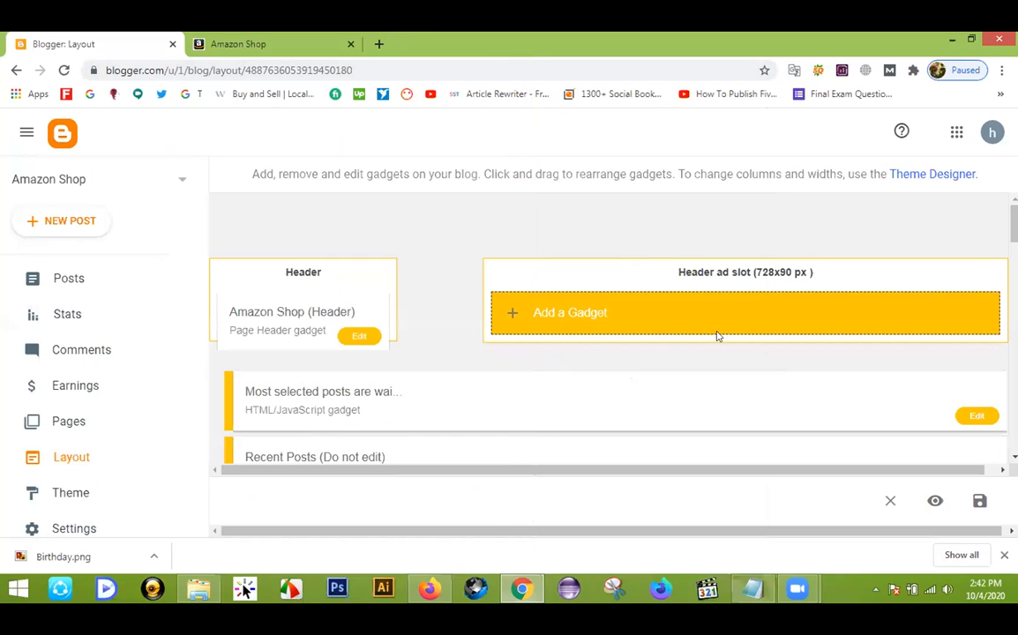
Step: Add a Page Header gadget to the header ad slot, using Birthday.png instead of title and description, and save it
{"action": "left_click", "coordinate": [570, 315]}
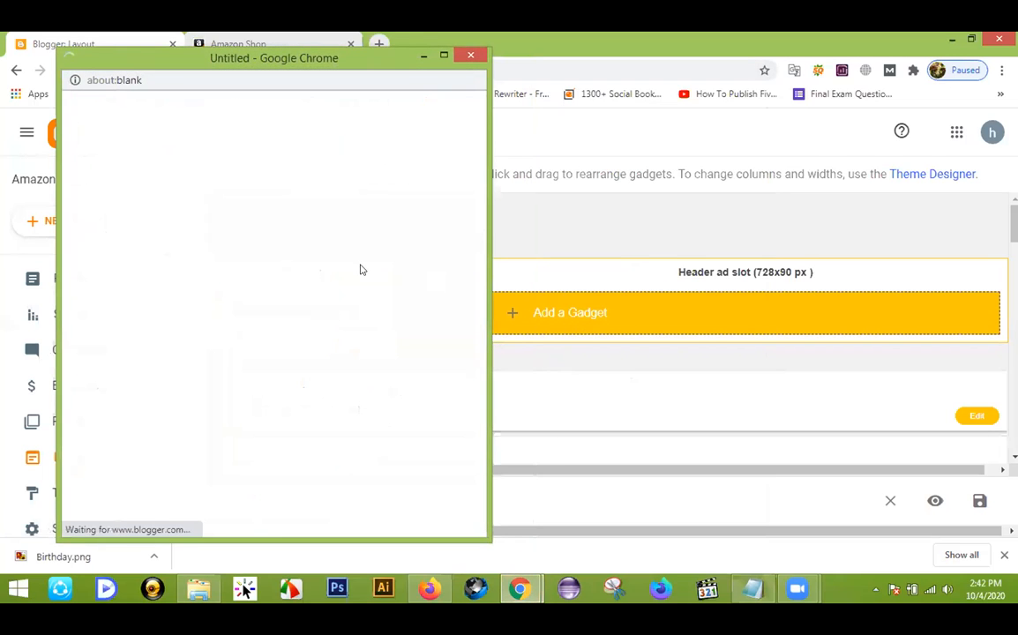
{"action": "scroll", "coordinate": [386, 268], "scroll_direction": "down", "scroll_amount": 3}
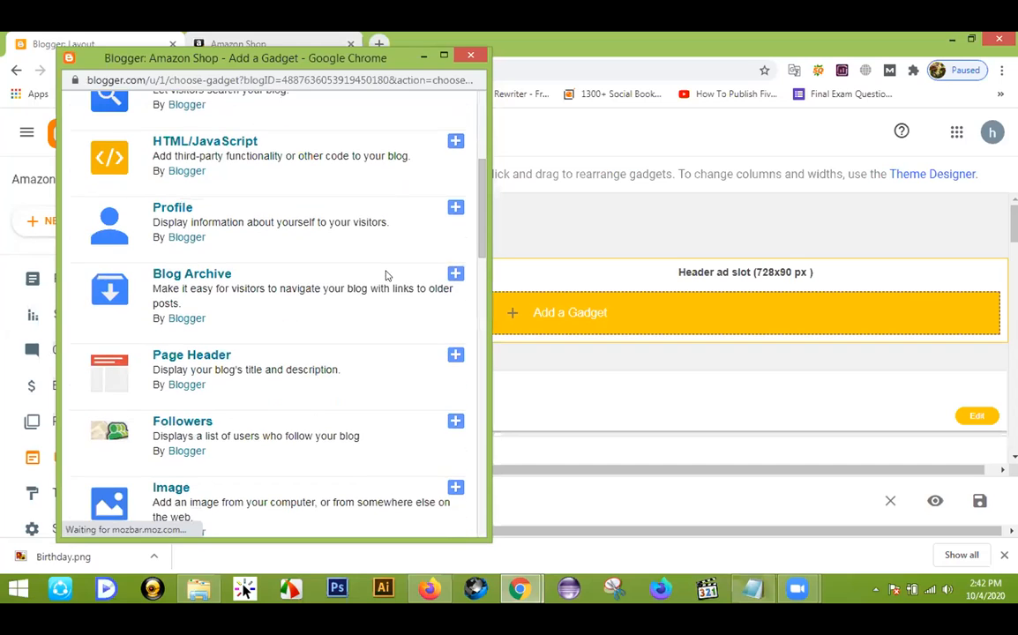
{"action": "left_click", "coordinate": [455, 356]}
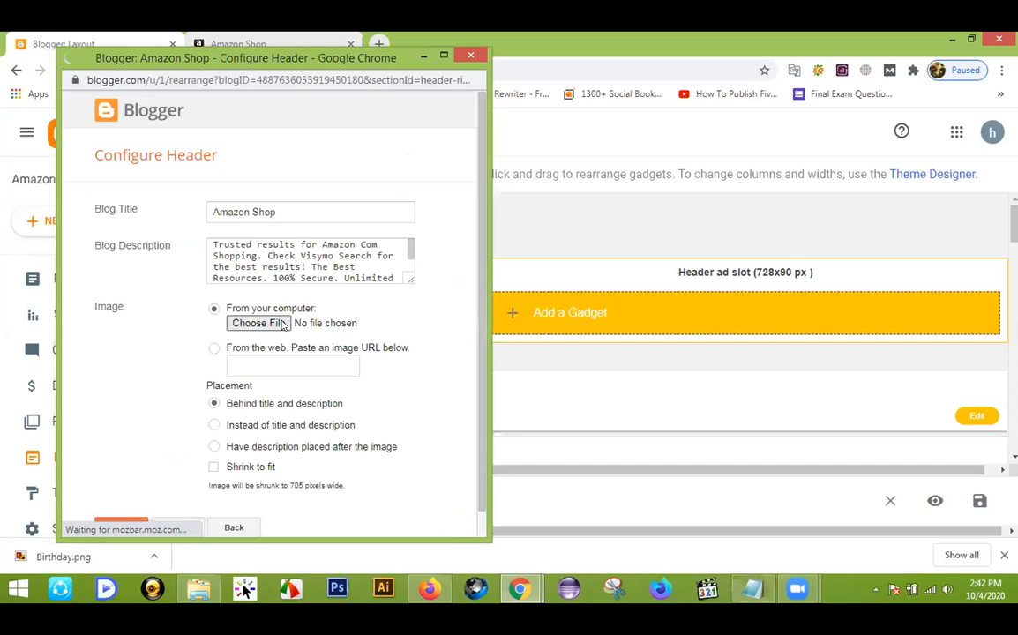
{"action": "left_click", "coordinate": [262, 324]}
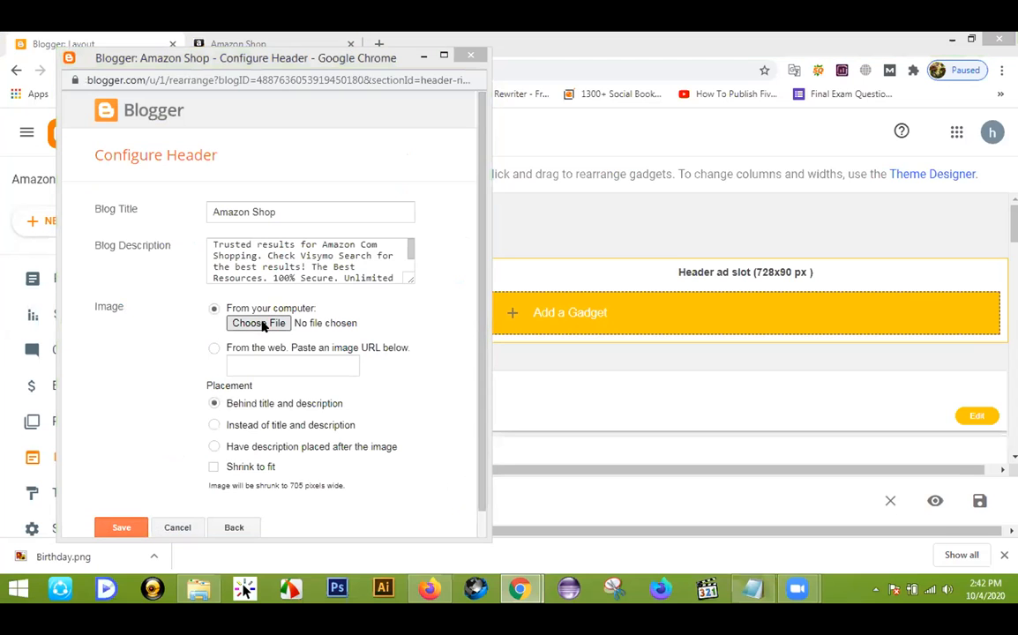
{"action": "double_click", "coordinate": [802, 305]}
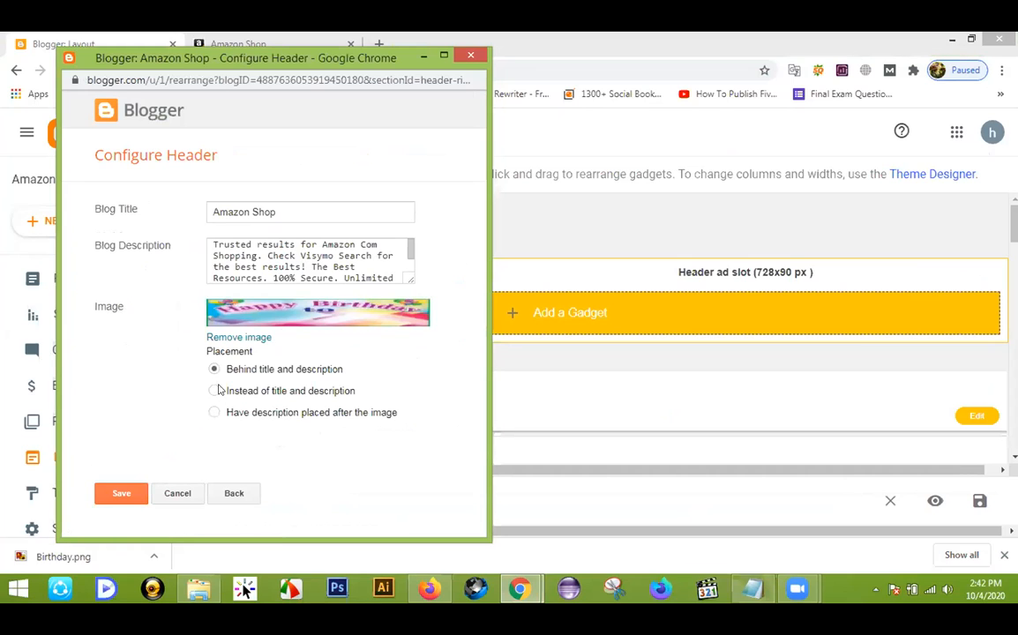
{"action": "left_click", "coordinate": [214, 392]}
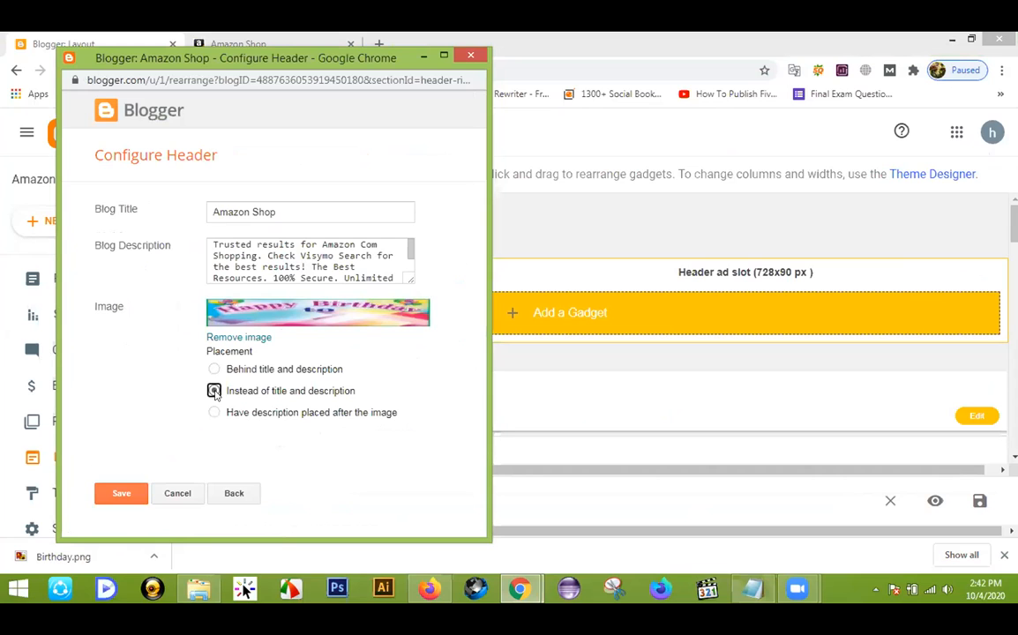
{"action": "left_click", "coordinate": [120, 495]}
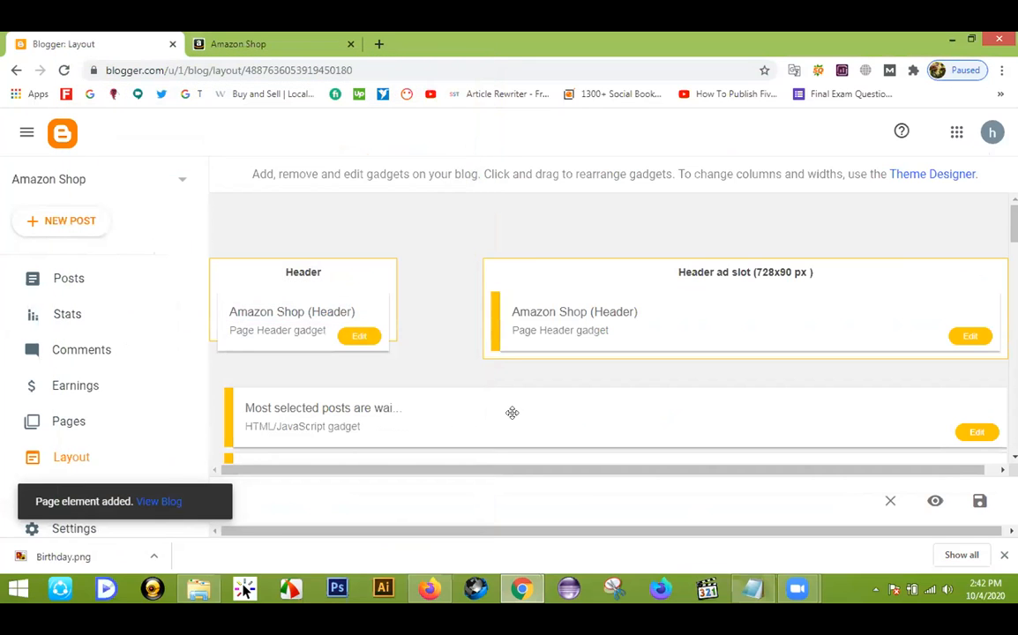
Step: Reload the live Amazon Shop blog to check the birthday banner, and return to the layout editor
{"action": "left_click", "coordinate": [253, 41]}
{"action": "left_click", "coordinate": [64, 70]}
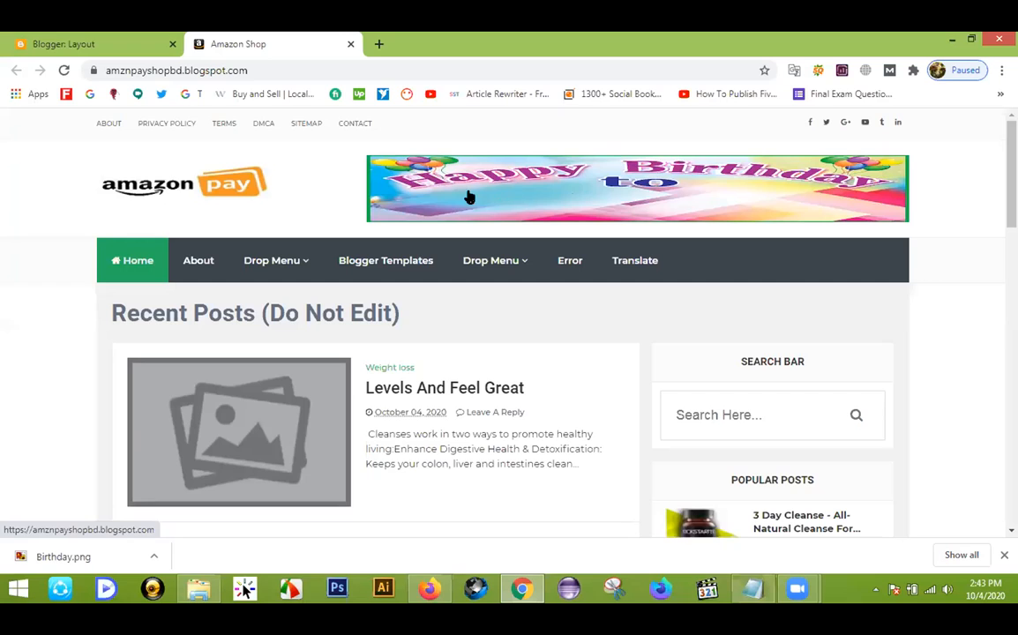
{"action": "left_click", "coordinate": [140, 46]}
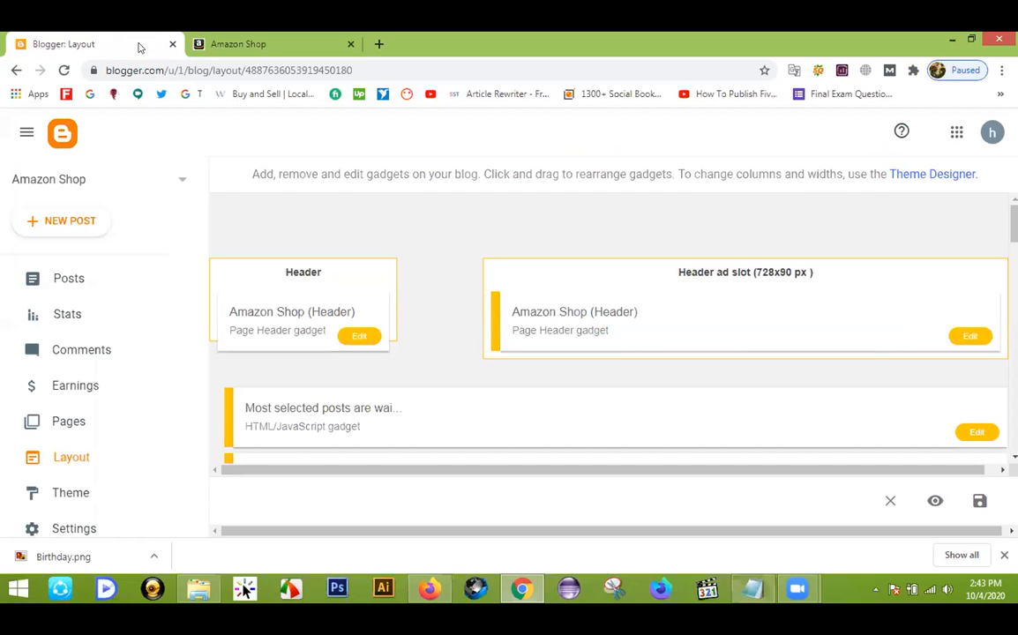
Step: Replace the header ad slot gadget's image with Amazon Pay banar.jpg from the Desktop and save the gadget
{"action": "left_click", "coordinate": [969, 339]}
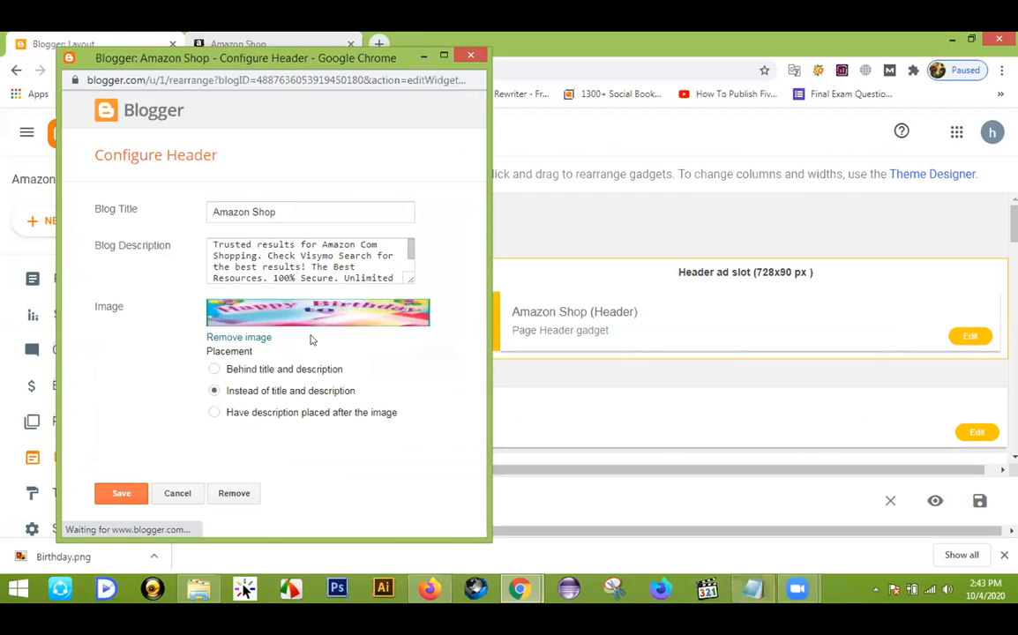
{"action": "left_click", "coordinate": [236, 338]}
{"action": "left_click", "coordinate": [253, 325]}
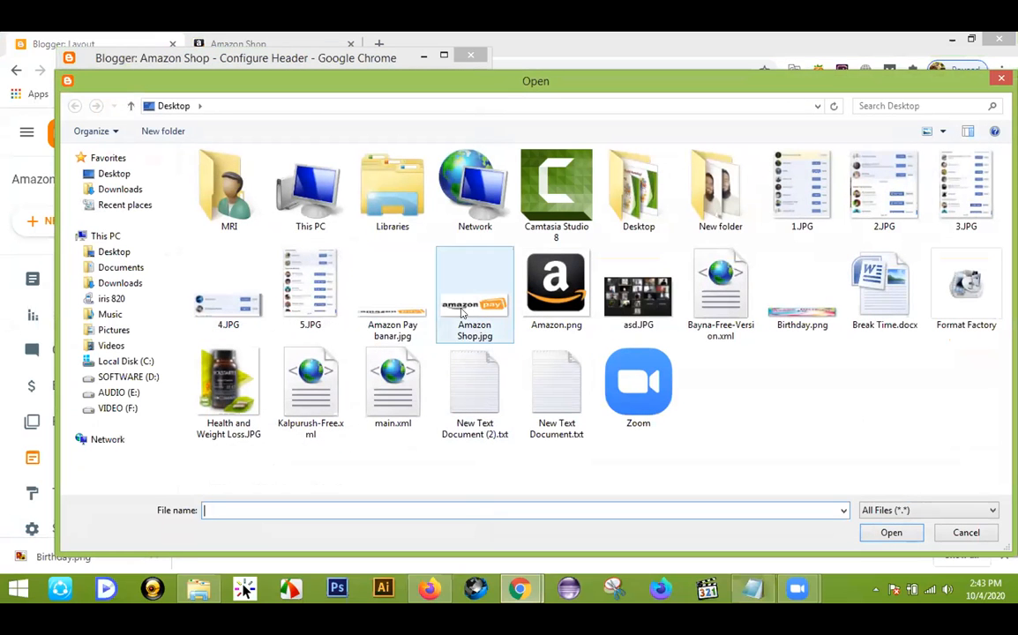
{"action": "left_click", "coordinate": [425, 310]}
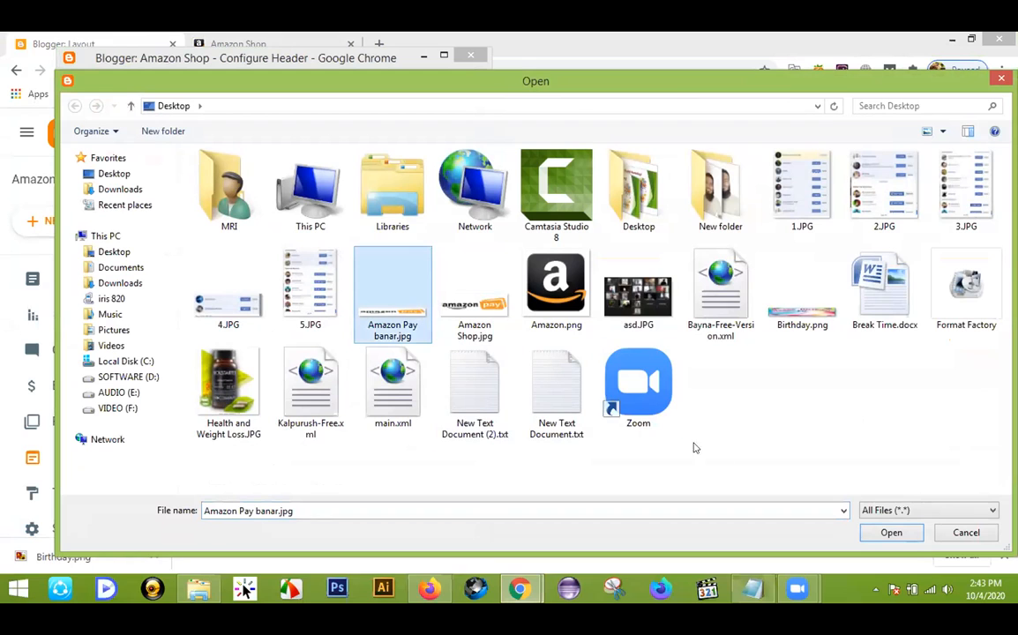
{"action": "left_click", "coordinate": [895, 532]}
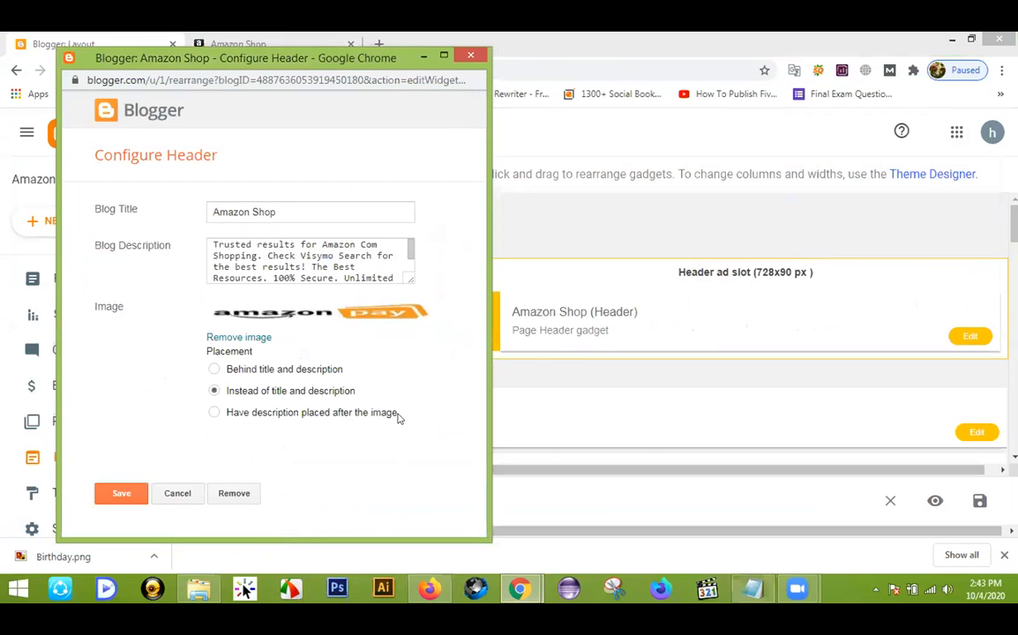
{"action": "left_click", "coordinate": [122, 494]}
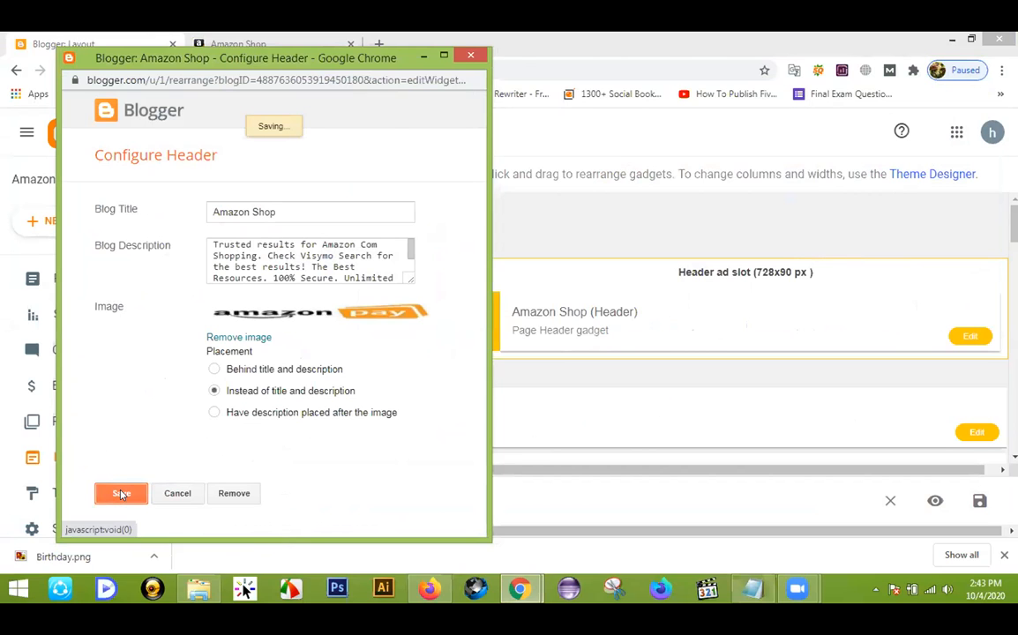
Step: Reload the live blog to check the Amazon Pay banner and dismiss the downloads bar
{"action": "left_click", "coordinate": [244, 39]}
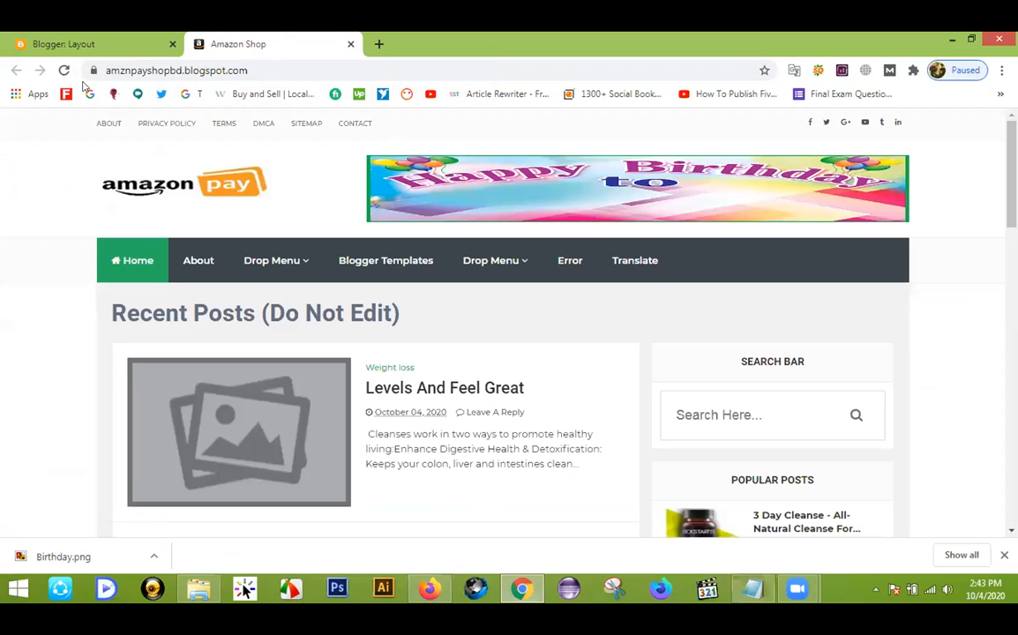
{"action": "left_click", "coordinate": [63, 71]}
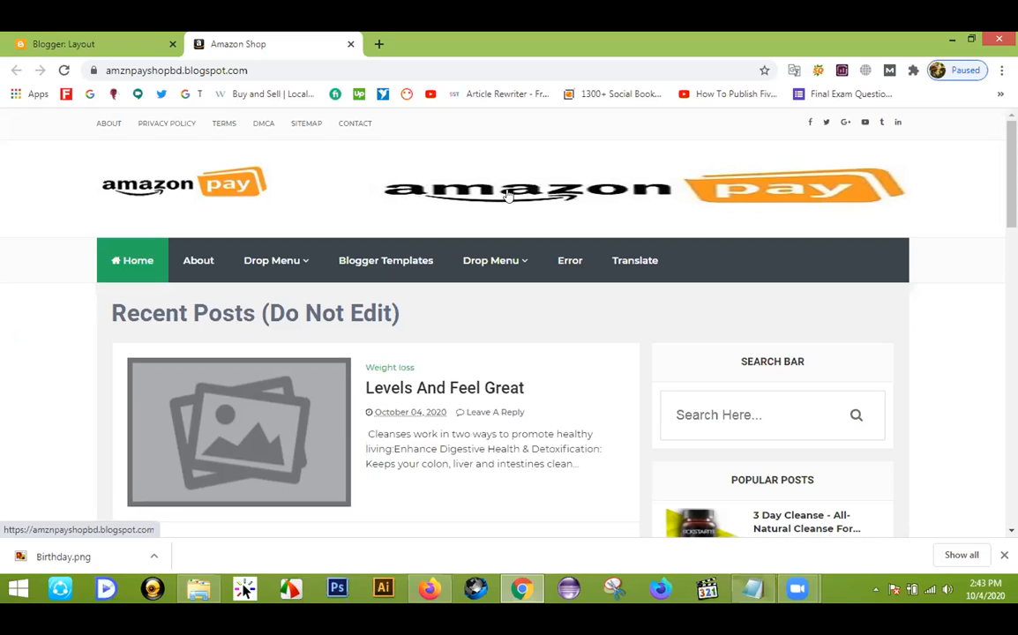
{"action": "left_click", "coordinate": [992, 551]}
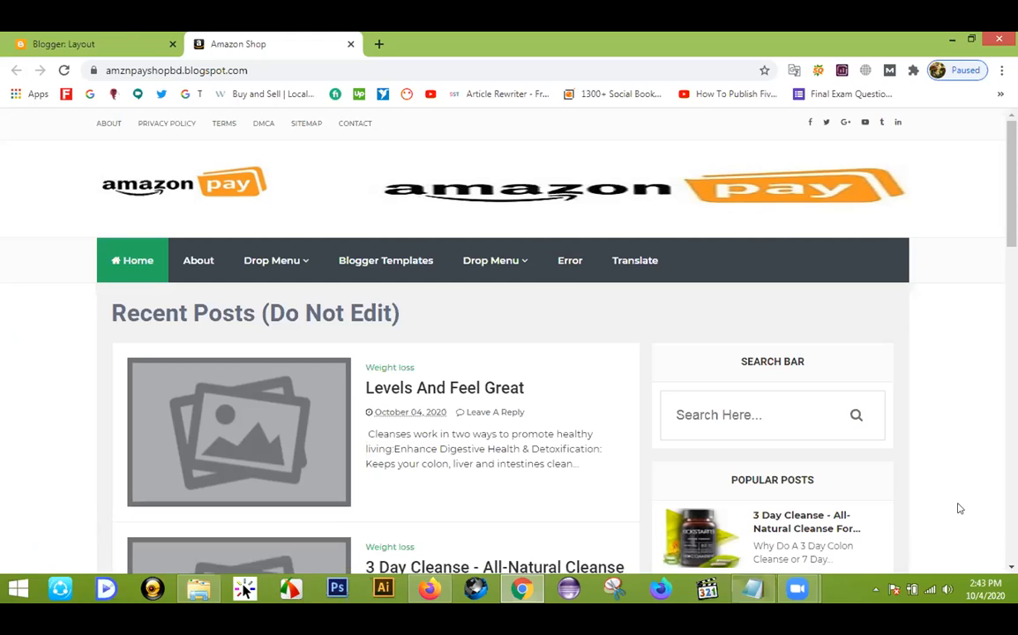
Step: Compare the gadgets below the header in the layout with the posts and sidebar on the live blog
{"action": "left_click", "coordinate": [125, 42]}
{"action": "scroll", "coordinate": [665, 302], "scroll_direction": "down", "scroll_amount": 1}
{"action": "scroll", "coordinate": [664, 301], "scroll_direction": "down", "scroll_amount": 1}
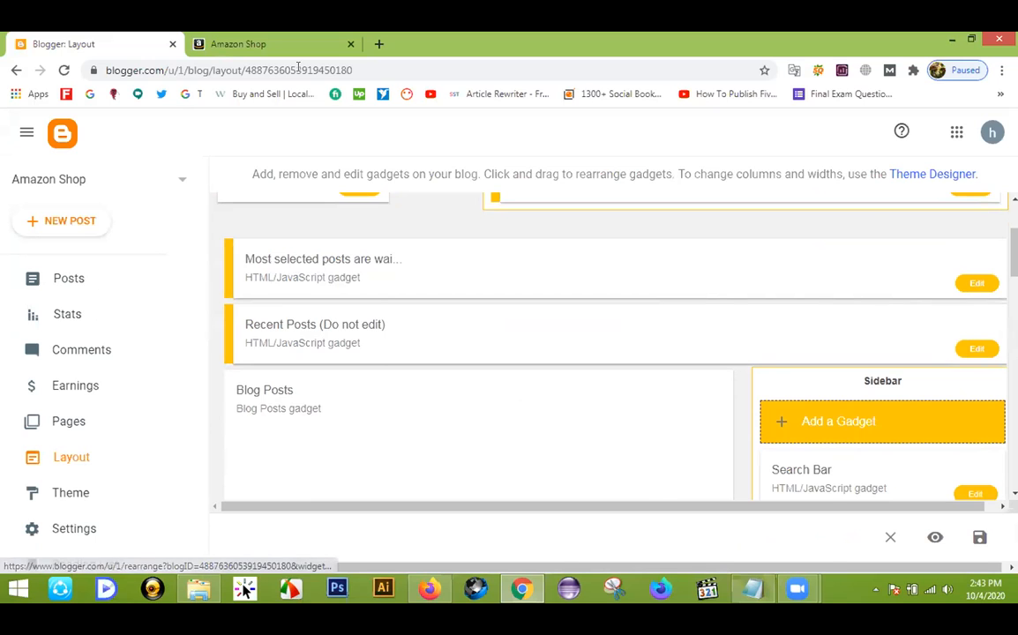
{"action": "left_click", "coordinate": [272, 48]}
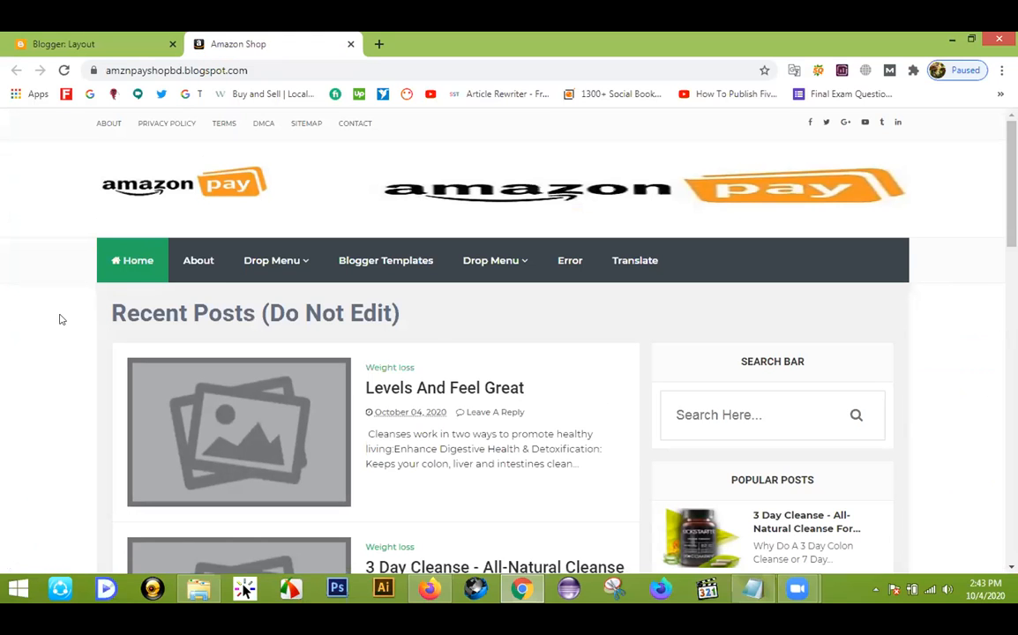
{"action": "scroll", "coordinate": [52, 319], "scroll_direction": "down", "scroll_amount": 3}
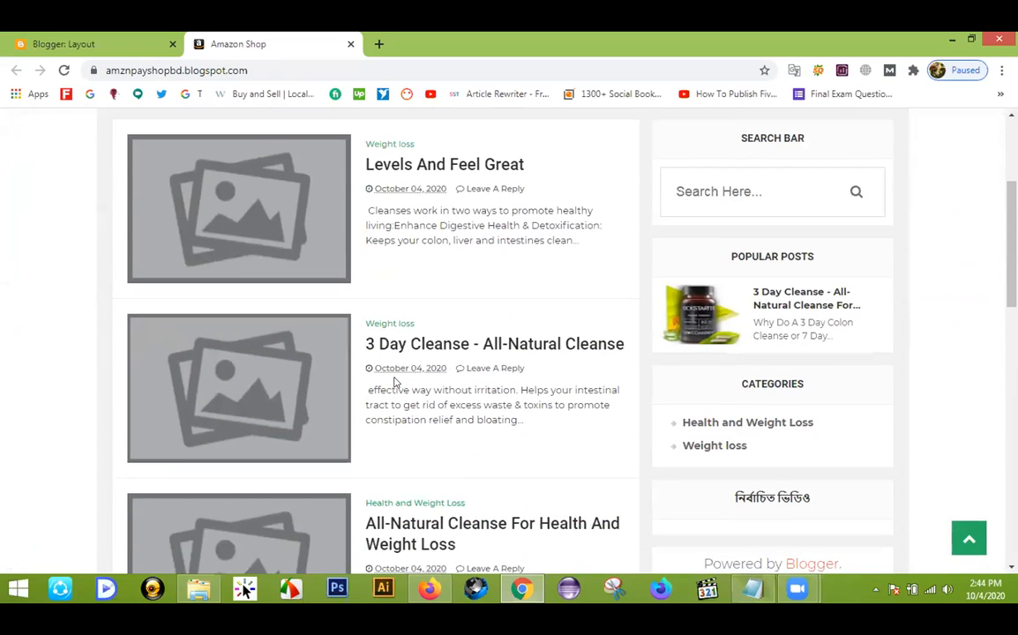
{"action": "scroll", "coordinate": [19, 354], "scroll_direction": "up", "scroll_amount": 3}
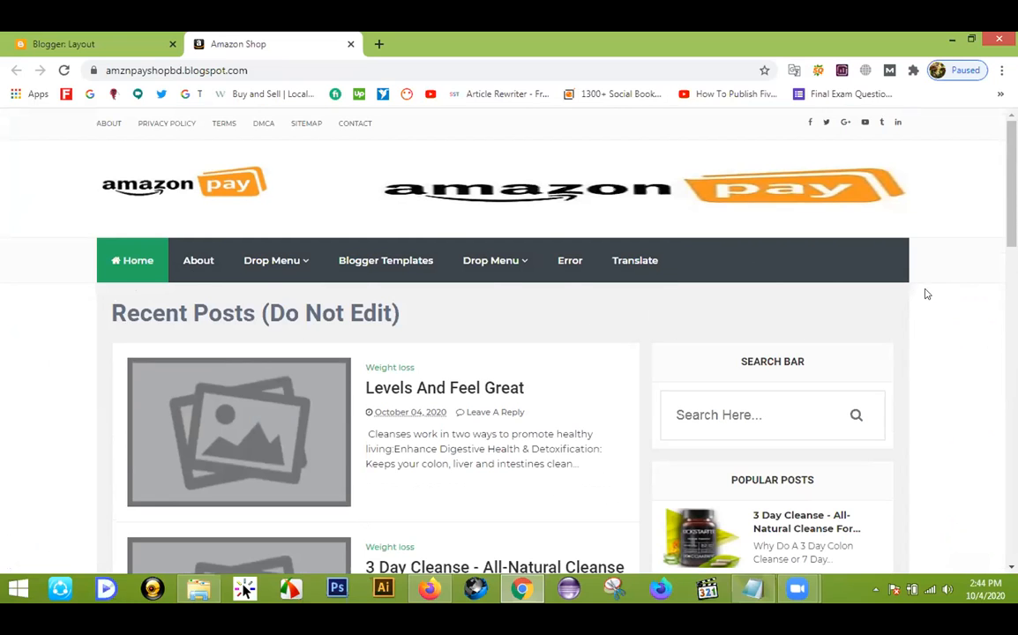
Step: Open the HTML/JavaScript gadget titled "Most selected posts are waiting for" and begin its content with 4/weight loss/
{"action": "left_click", "coordinate": [125, 38]}
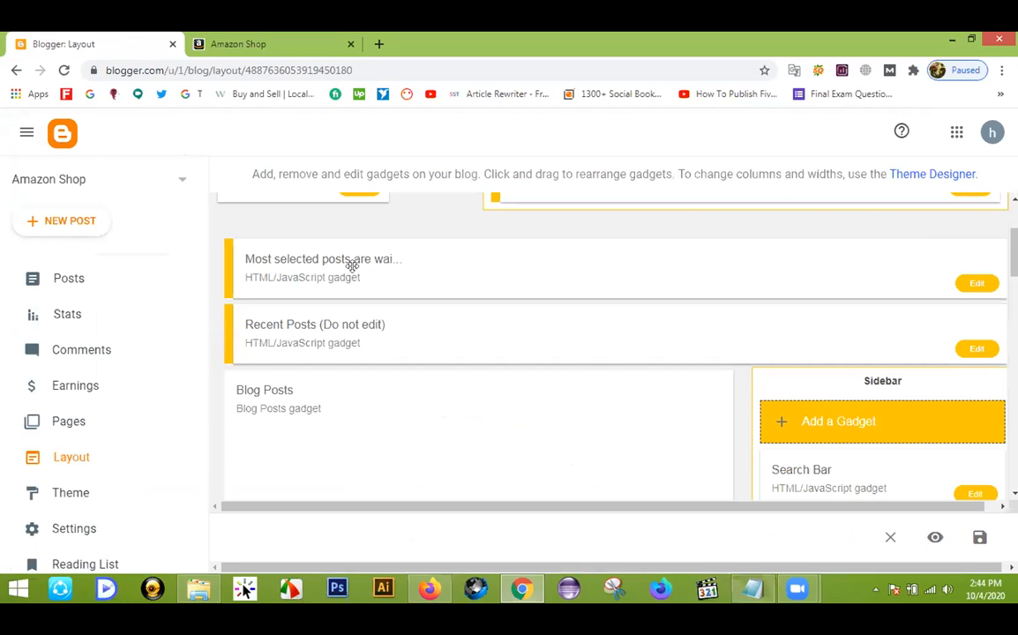
{"action": "left_click", "coordinate": [975, 285]}
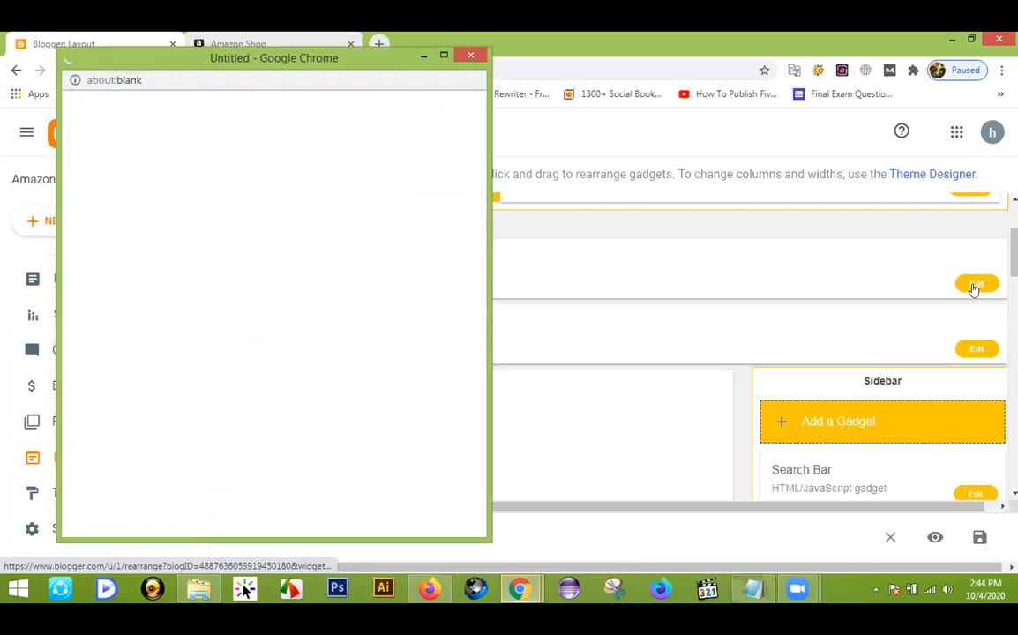
{"action": "left_click", "coordinate": [141, 291]}
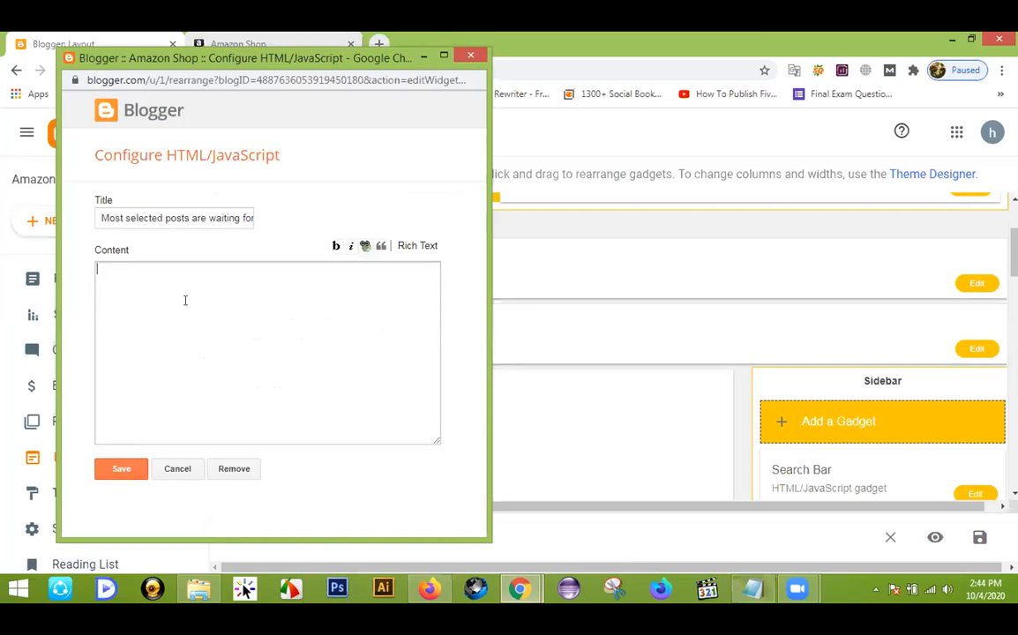
{"action": "left_click", "coordinate": [220, 39]}
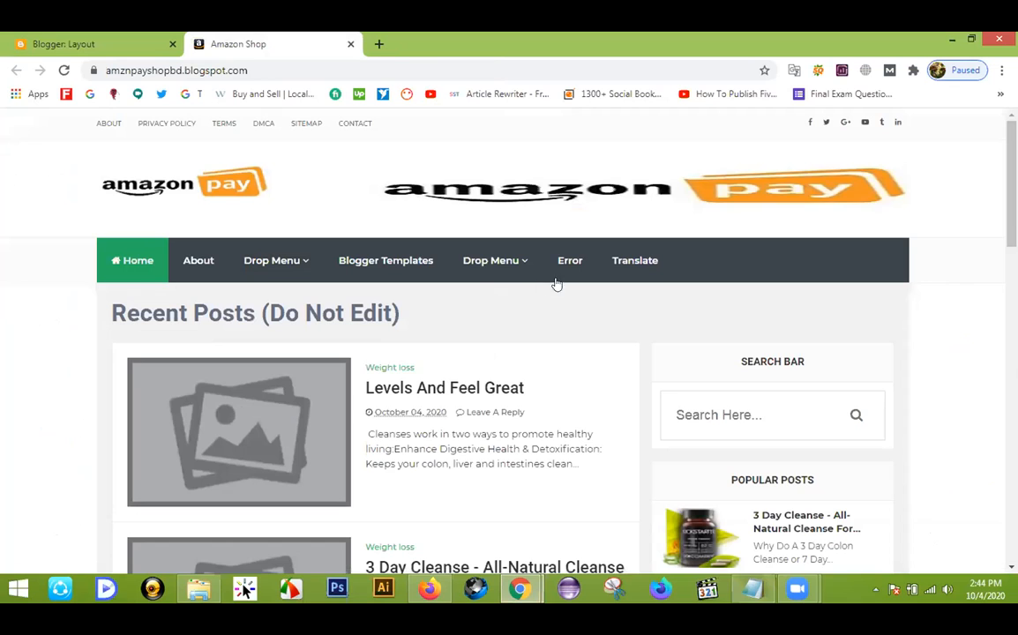
{"action": "left_click", "coordinate": [101, 42]}
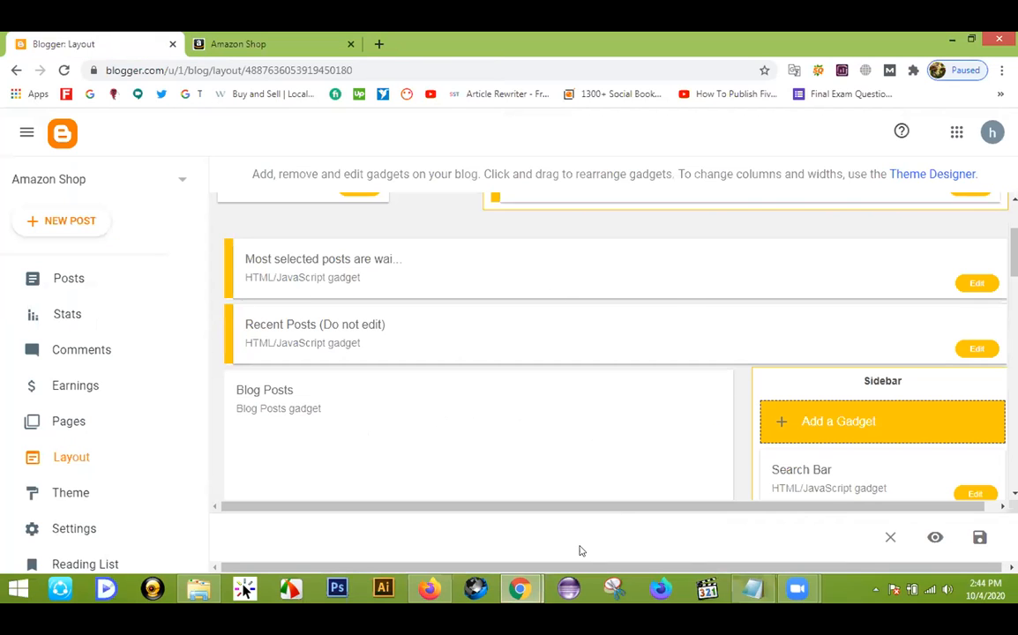
{"action": "mouse_move", "coordinate": [521, 589]}
{"action": "left_click", "coordinate": [544, 463]}
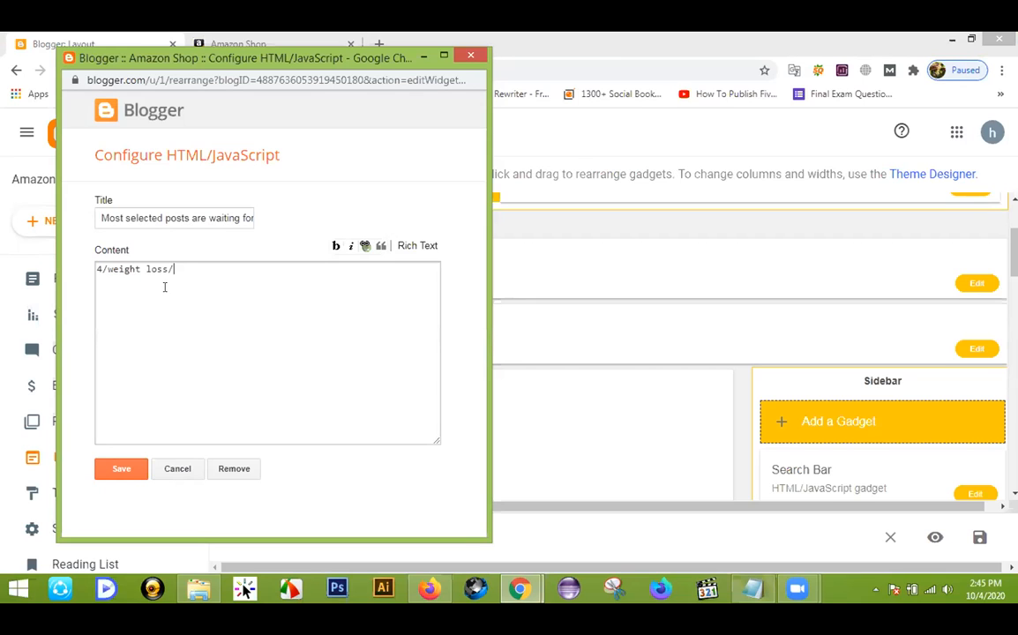
Step: Check the category labels above the recent posts on the live Amazon Shop blog
{"action": "left_click", "coordinate": [250, 40]}
{"action": "scroll", "coordinate": [497, 274], "scroll_direction": "down", "scroll_amount": 3}
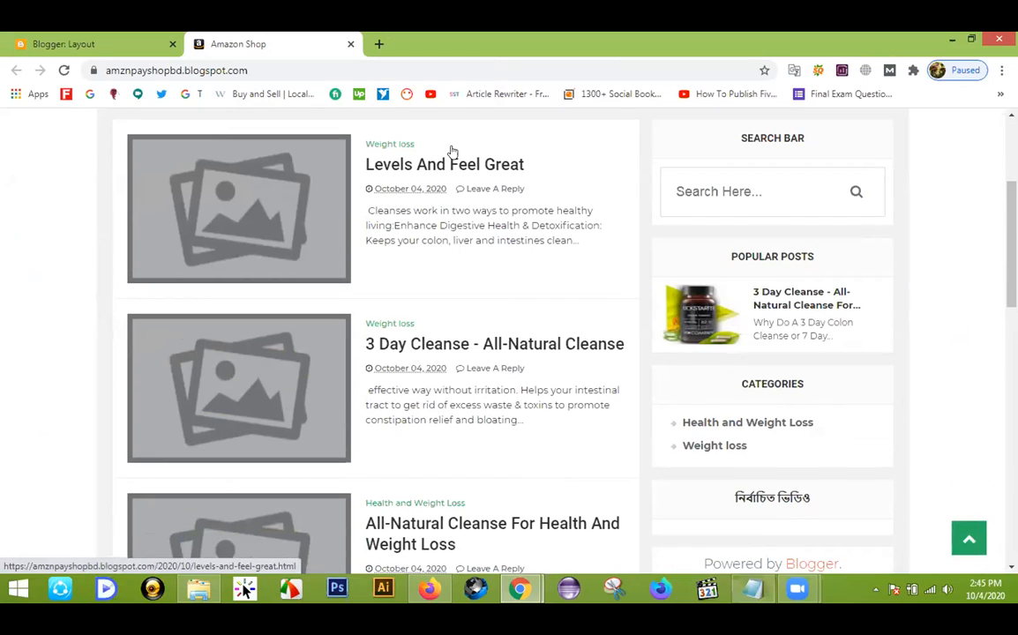
{"action": "scroll", "coordinate": [479, 477], "scroll_direction": "down", "scroll_amount": 3}
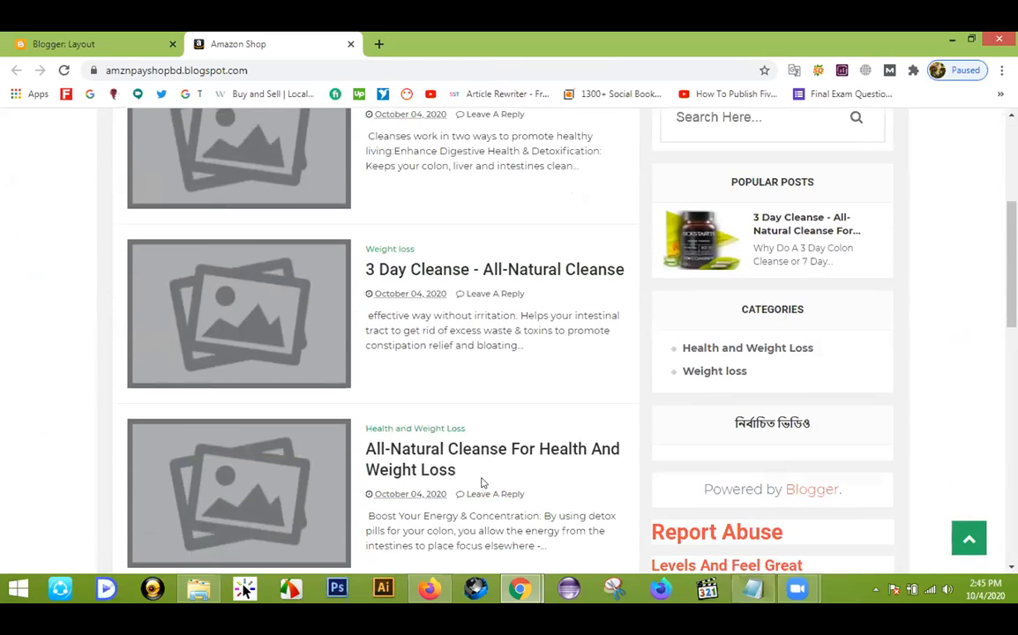
{"action": "scroll", "coordinate": [481, 477], "scroll_direction": "up", "scroll_amount": 3}
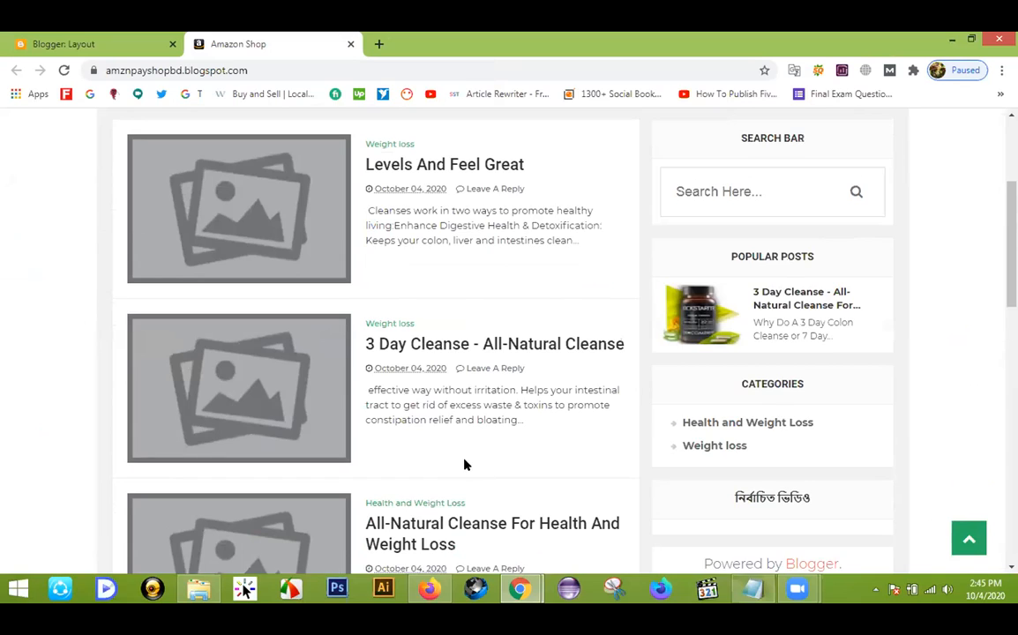
{"action": "scroll", "coordinate": [468, 463], "scroll_direction": "up", "scroll_amount": 2}
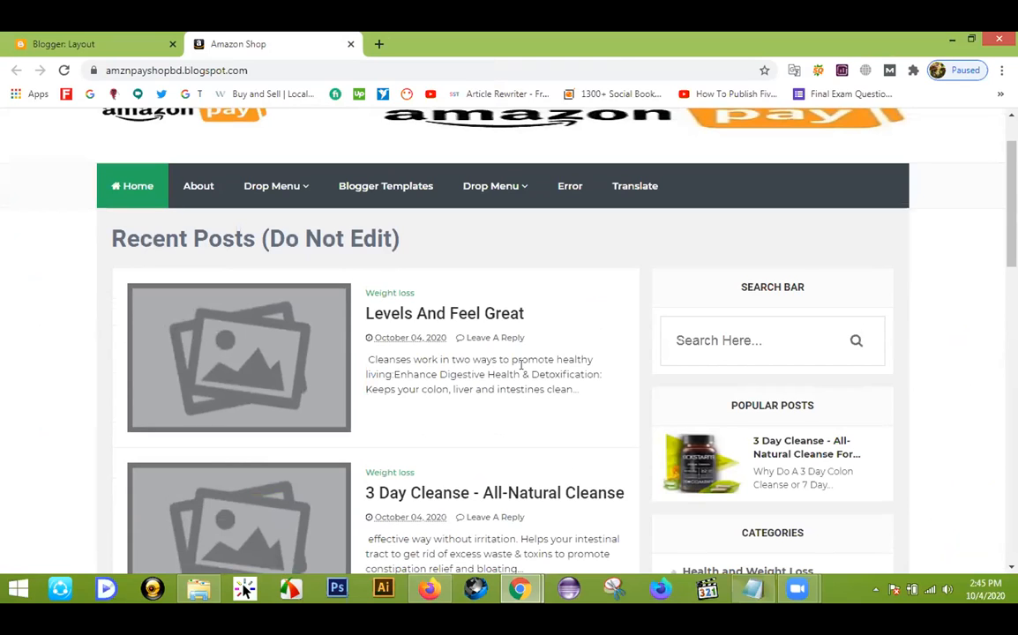
Step: Complete the gadget's content as 4/weight loss/post-list and save the gadget
{"action": "left_click", "coordinate": [77, 40]}
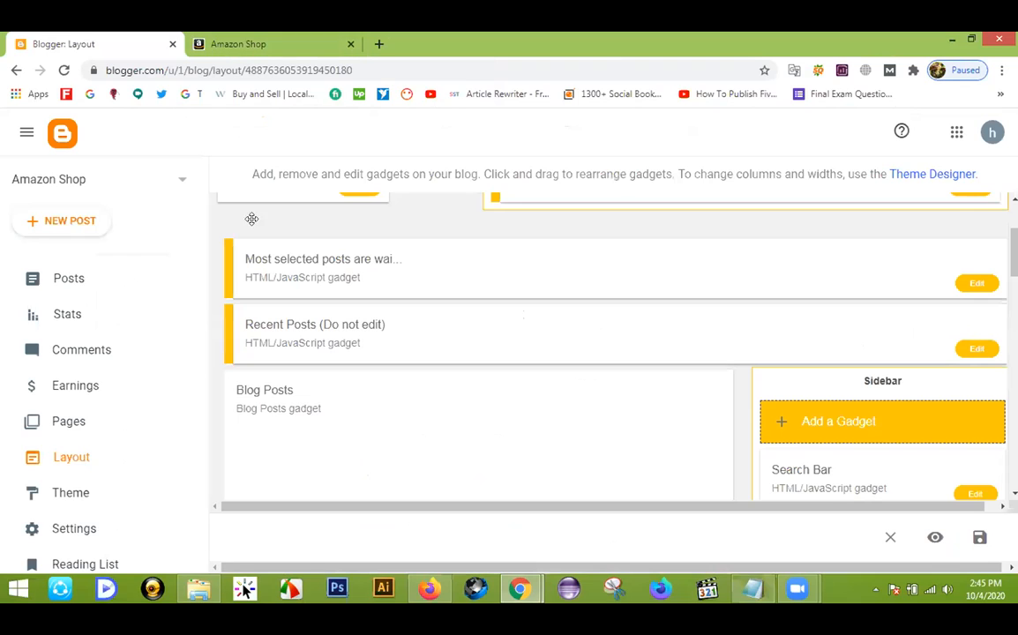
{"action": "mouse_move", "coordinate": [520, 588]}
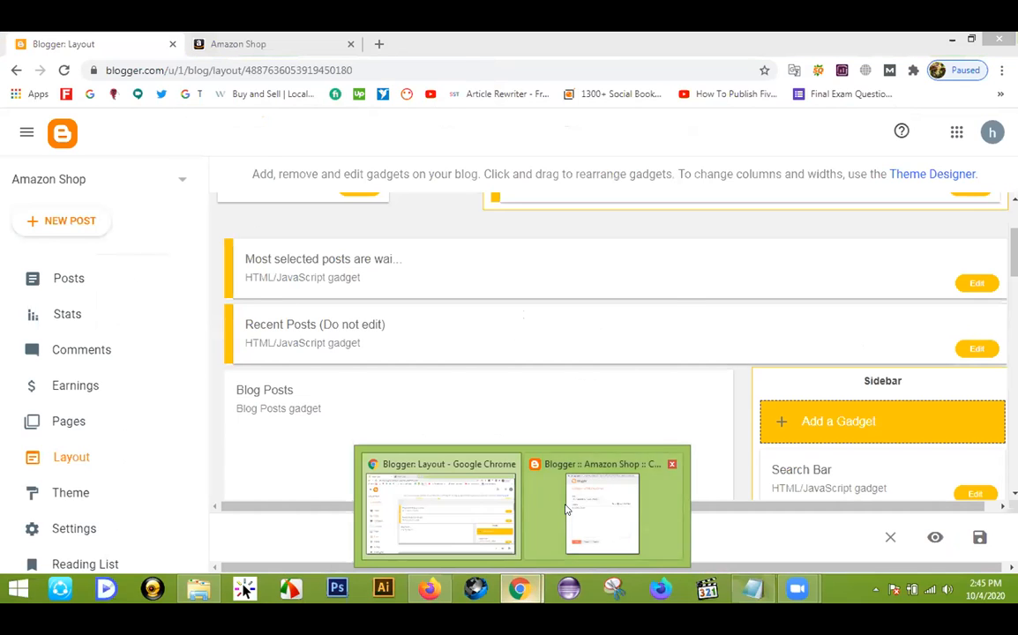
{"action": "left_click", "coordinate": [590, 505]}
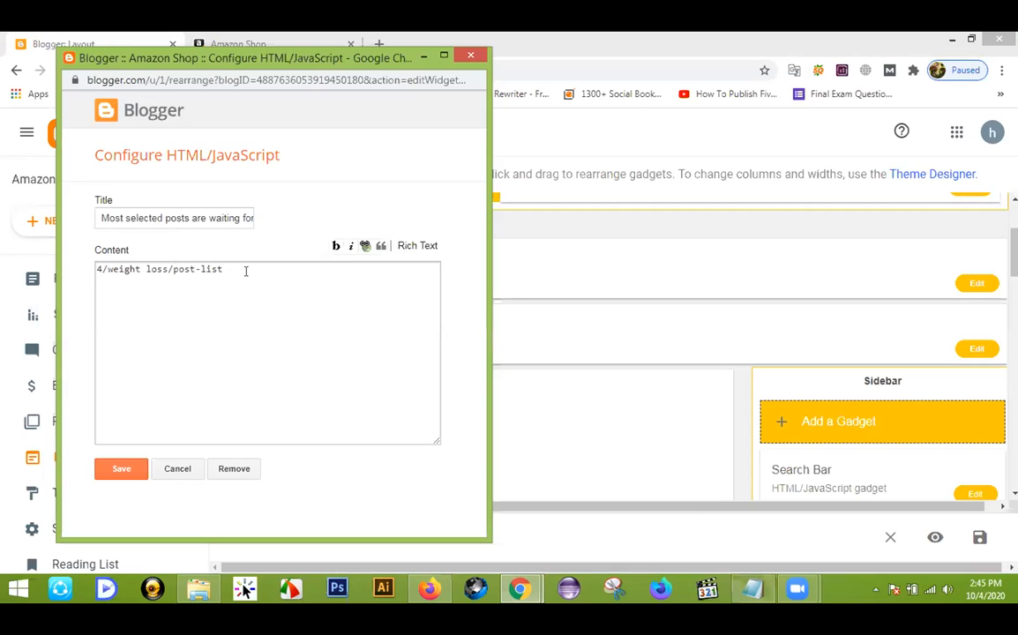
{"action": "left_click", "coordinate": [114, 469]}
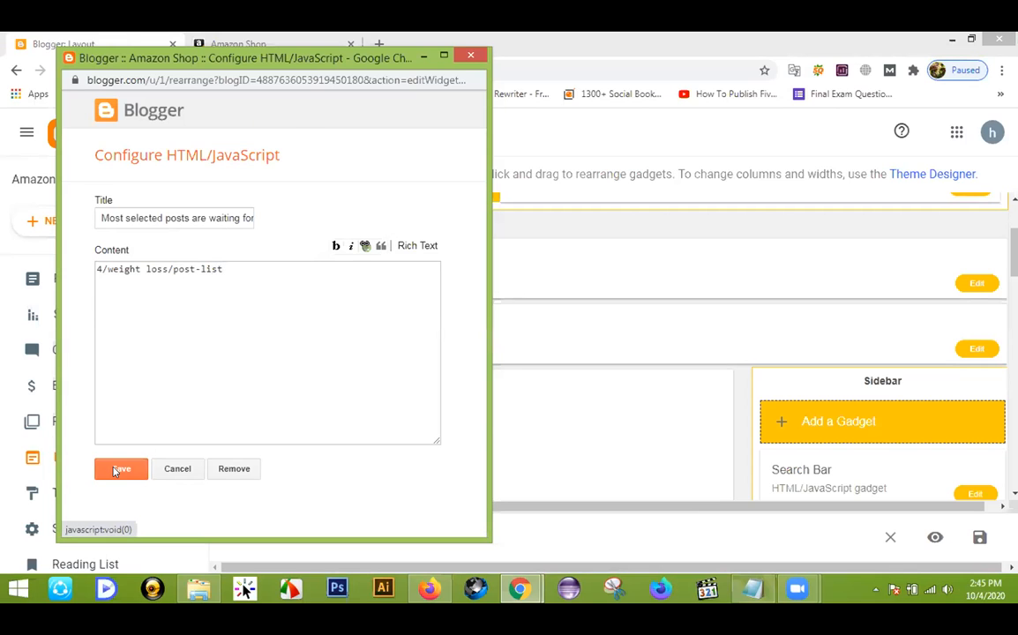
Step: Reload the live Amazon Shop blog and look through the whole page for the selected posts list
{"action": "left_click", "coordinate": [234, 40]}
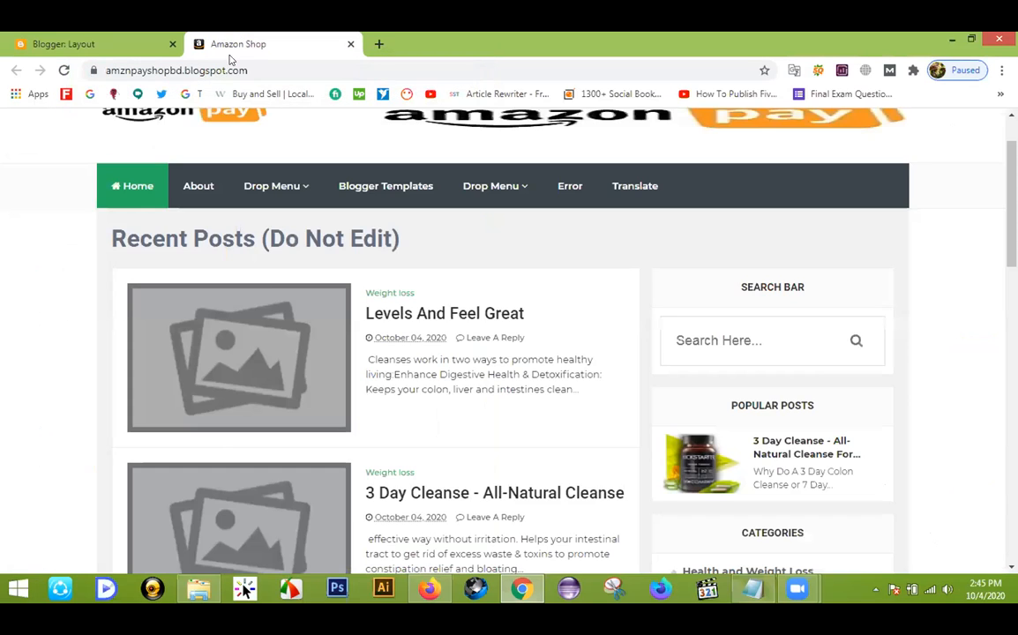
{"action": "left_click", "coordinate": [63, 70]}
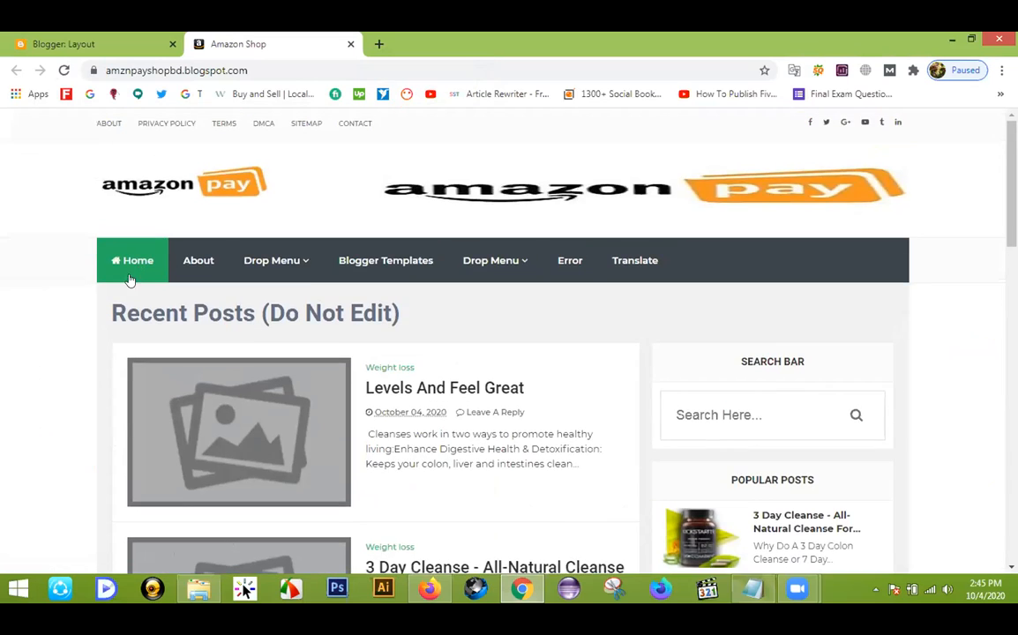
{"action": "scroll", "coordinate": [97, 289], "scroll_direction": "down", "scroll_amount": 5}
{"action": "scroll", "coordinate": [97, 285], "scroll_direction": "down", "scroll_amount": 8}
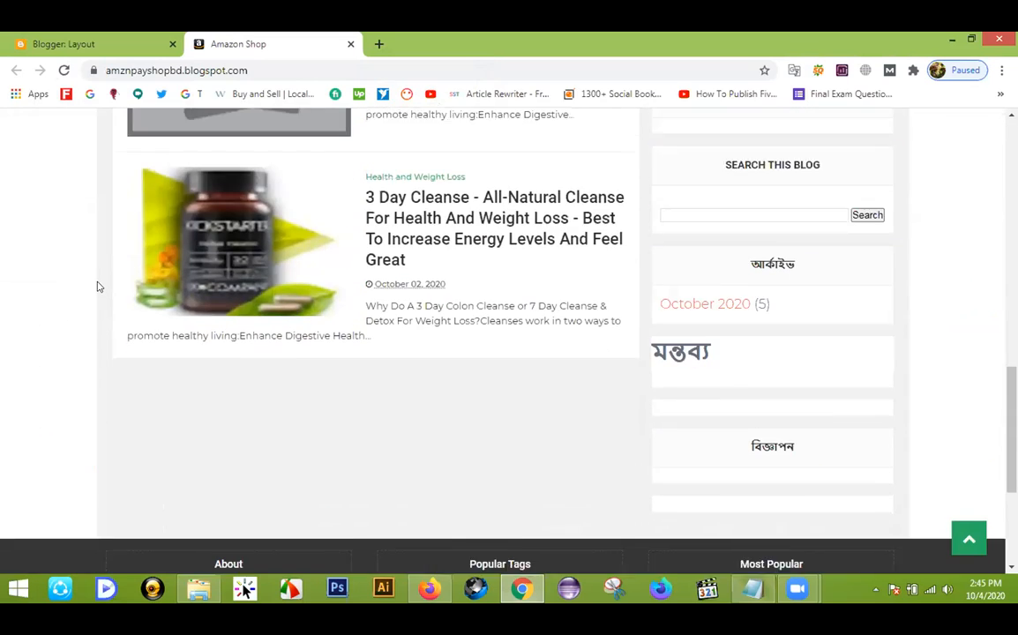
{"action": "scroll", "coordinate": [87, 279], "scroll_direction": "down", "scroll_amount": 2}
{"action": "scroll", "coordinate": [86, 278], "scroll_direction": "up", "scroll_amount": 10}
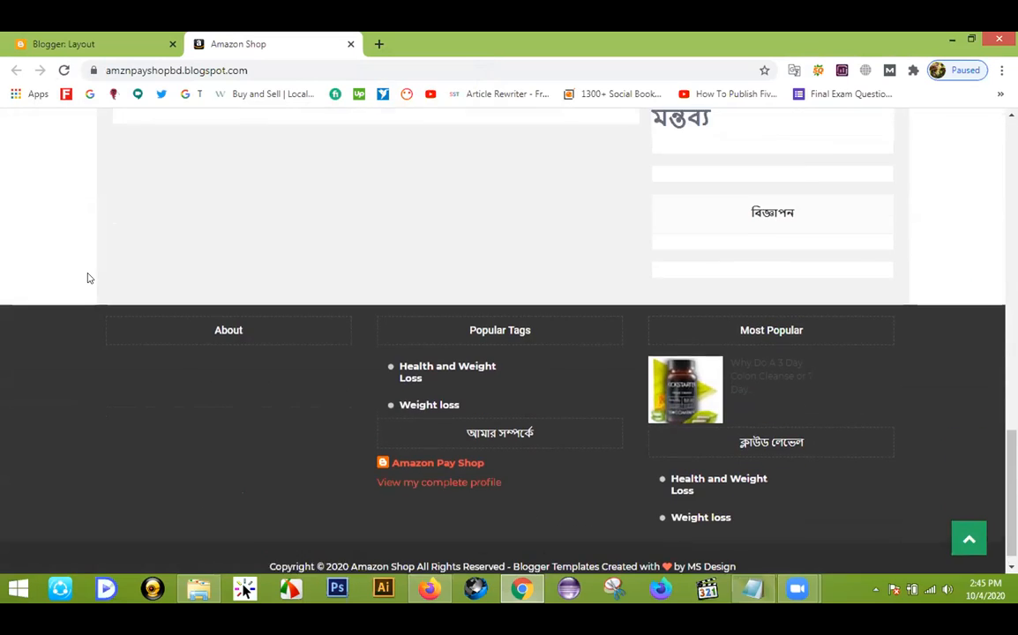
{"action": "scroll", "coordinate": [71, 279], "scroll_direction": "up", "scroll_amount": 2}
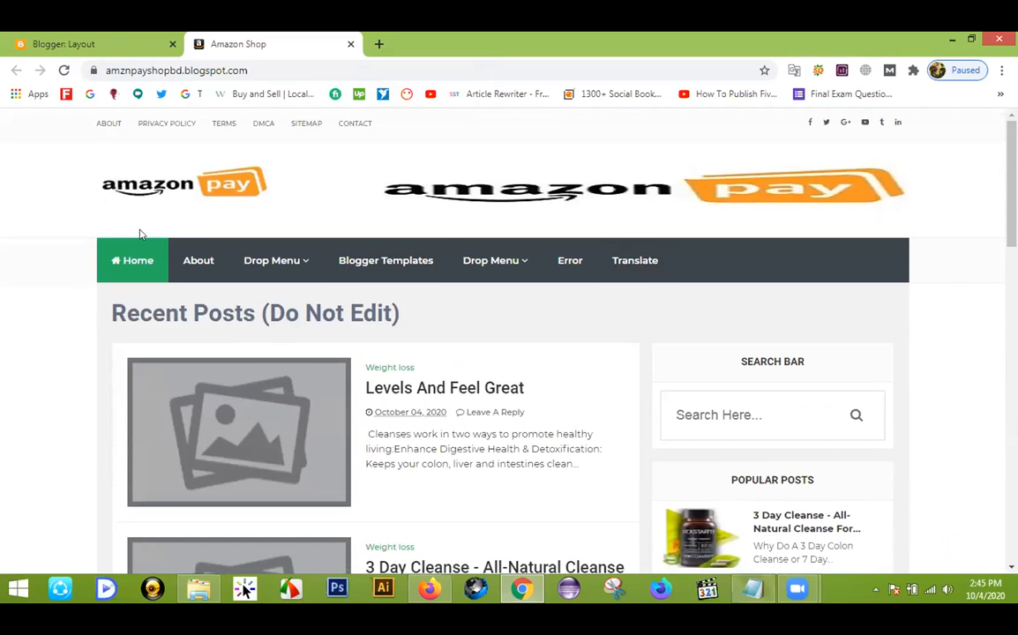
Step: Clear the content of the "Most selected posts" gadget below the header and save it
{"action": "left_click", "coordinate": [102, 37]}
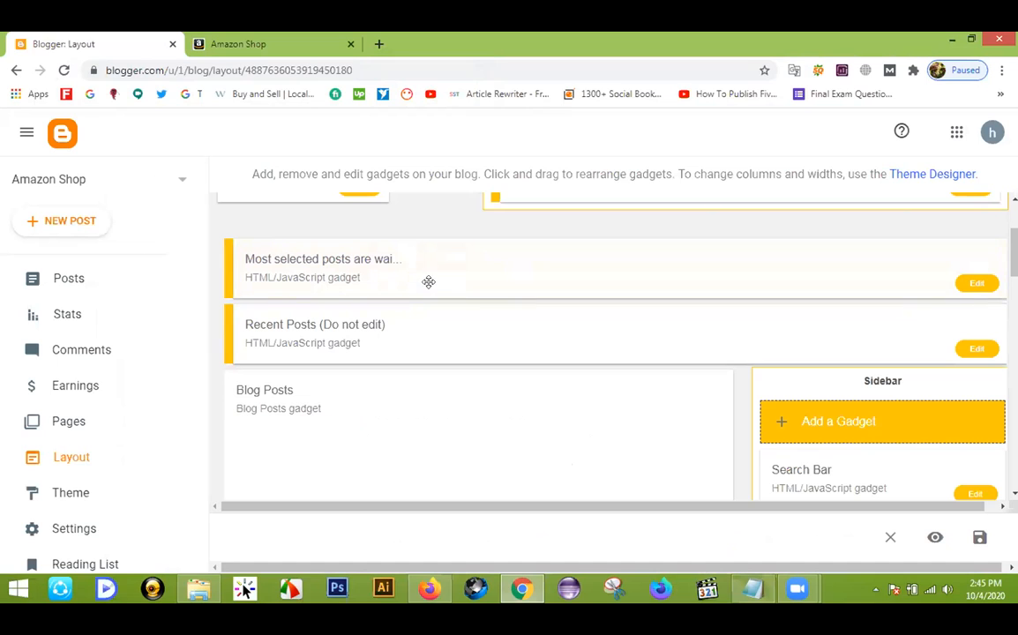
{"action": "left_click", "coordinate": [977, 283]}
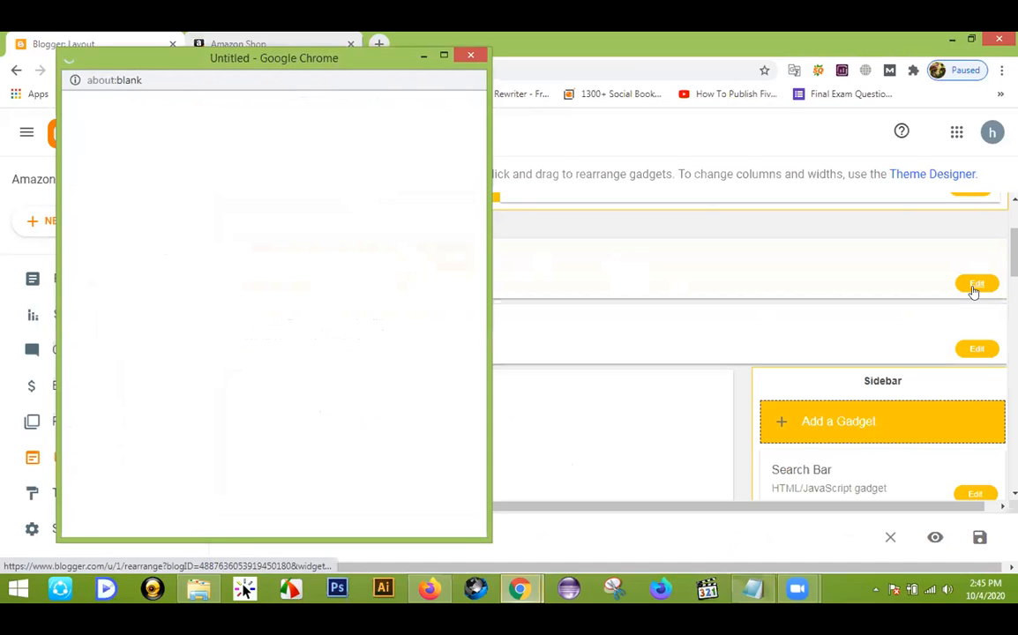
{"action": "left_click_drag", "start_coordinate": [258, 269], "coordinate": [91, 264]}
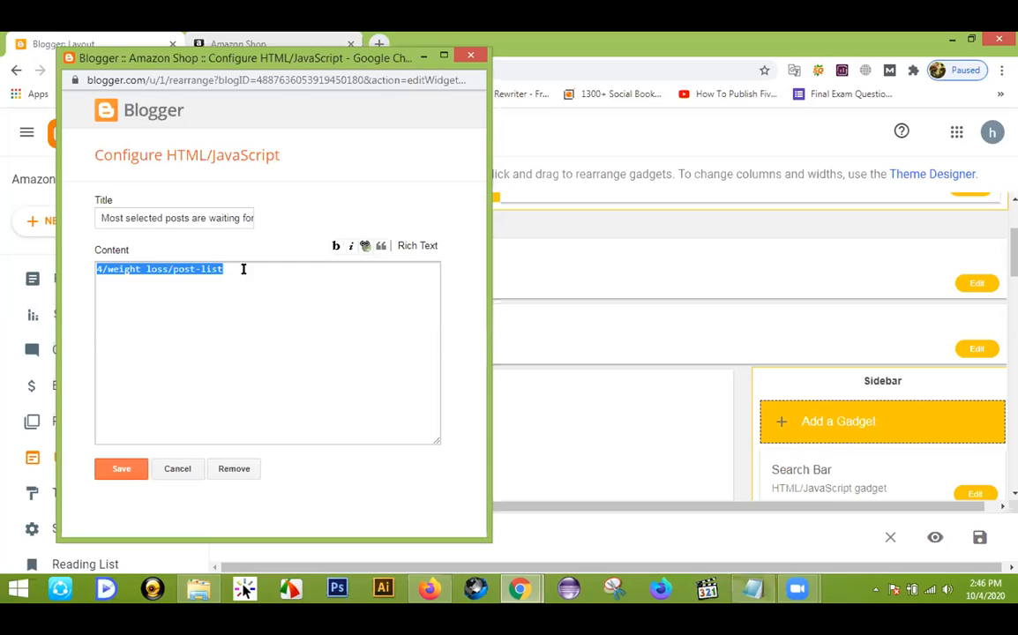
{"action": "key", "text": "BackSpace"}
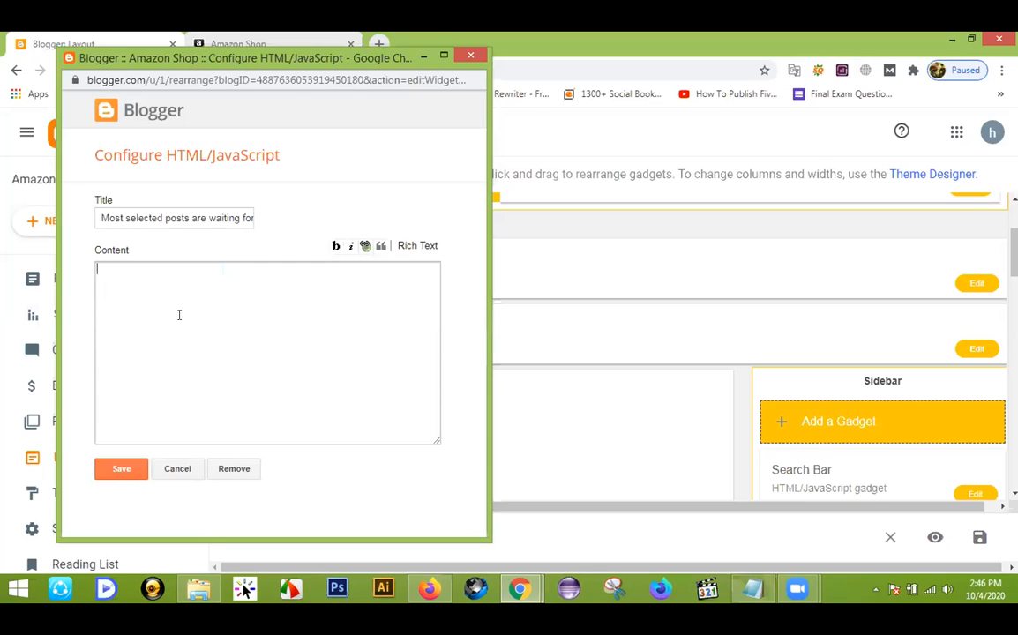
{"action": "left_click", "coordinate": [120, 469]}
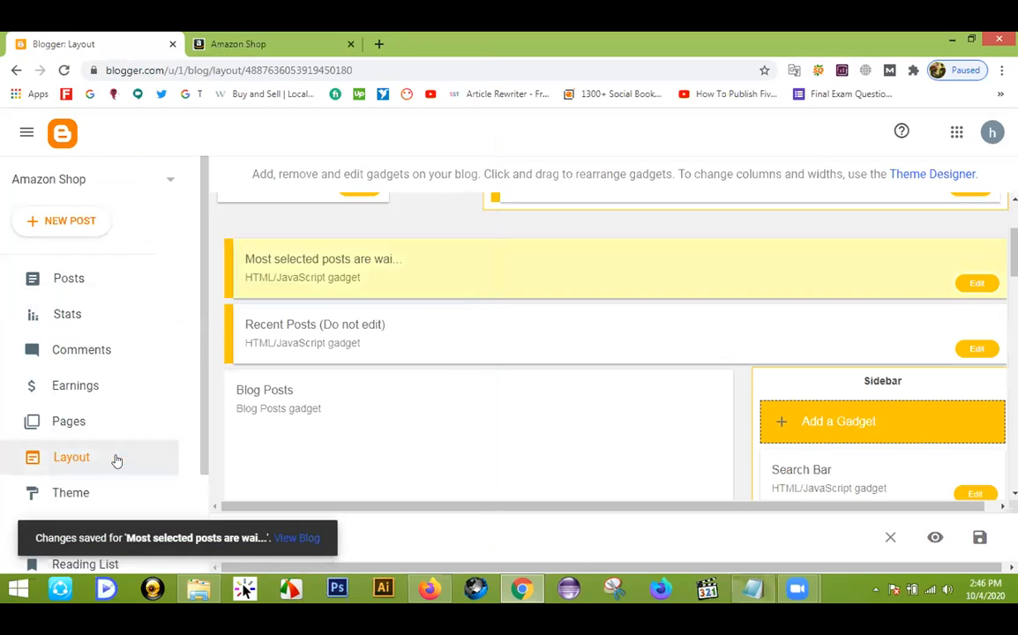
Step: Examine the selected posts, recent posts, Blog Posts and sidebar gadgets in the layout, and return to the live blog
{"action": "scroll", "coordinate": [384, 311], "scroll_direction": "down", "scroll_amount": 2}
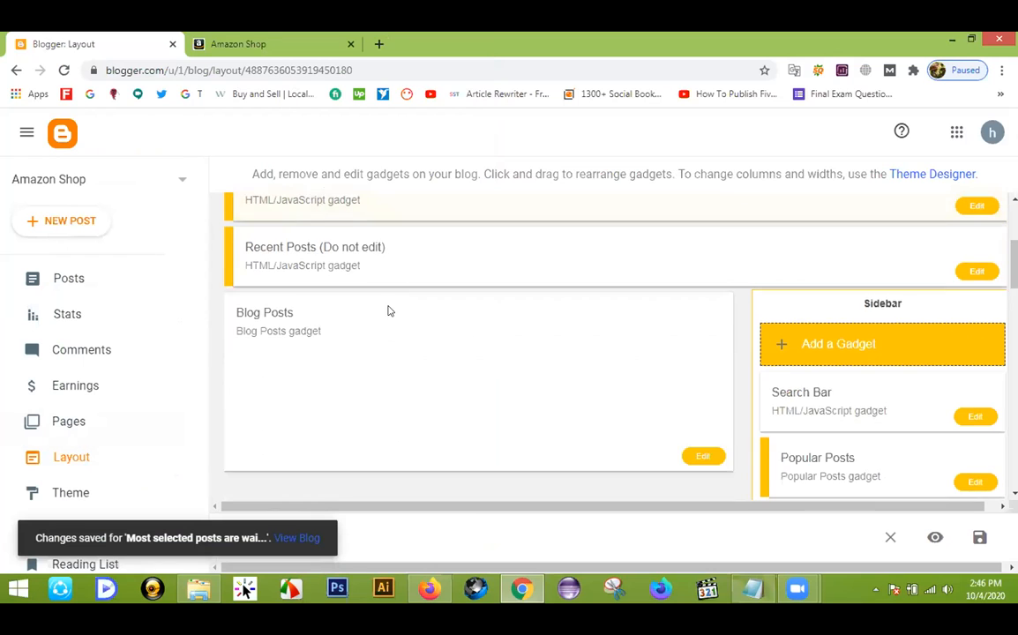
{"action": "scroll", "coordinate": [431, 302], "scroll_direction": "up", "scroll_amount": 2}
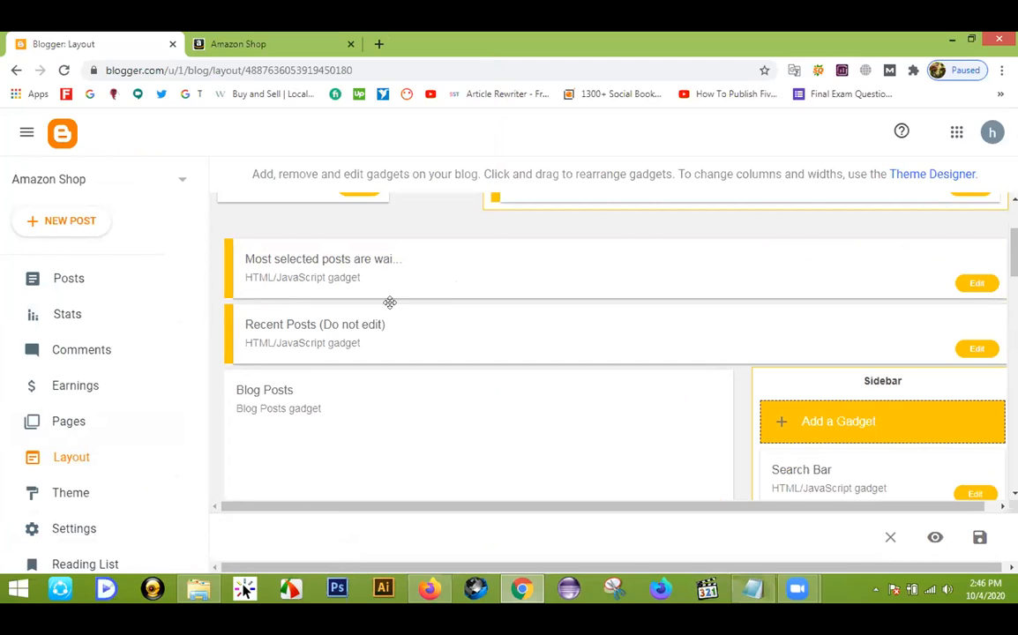
{"action": "scroll", "coordinate": [388, 302], "scroll_direction": "down", "scroll_amount": 1}
{"action": "scroll", "coordinate": [407, 335], "scroll_direction": "down", "scroll_amount": 1}
{"action": "scroll", "coordinate": [408, 332], "scroll_direction": "up", "scroll_amount": 4}
{"action": "scroll", "coordinate": [410, 330], "scroll_direction": "down", "scroll_amount": 1}
{"action": "left_click", "coordinate": [265, 43]}
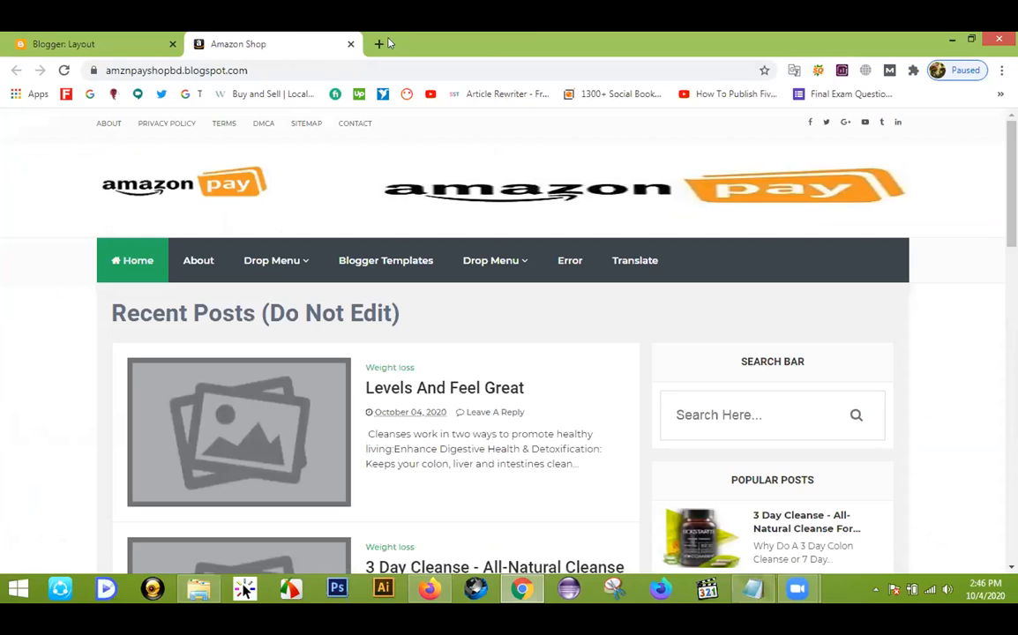
Step: Open Blogger in a new browser tab to reach the Amazon Pay Shop blog's posts
{"action": "left_click", "coordinate": [378, 42]}
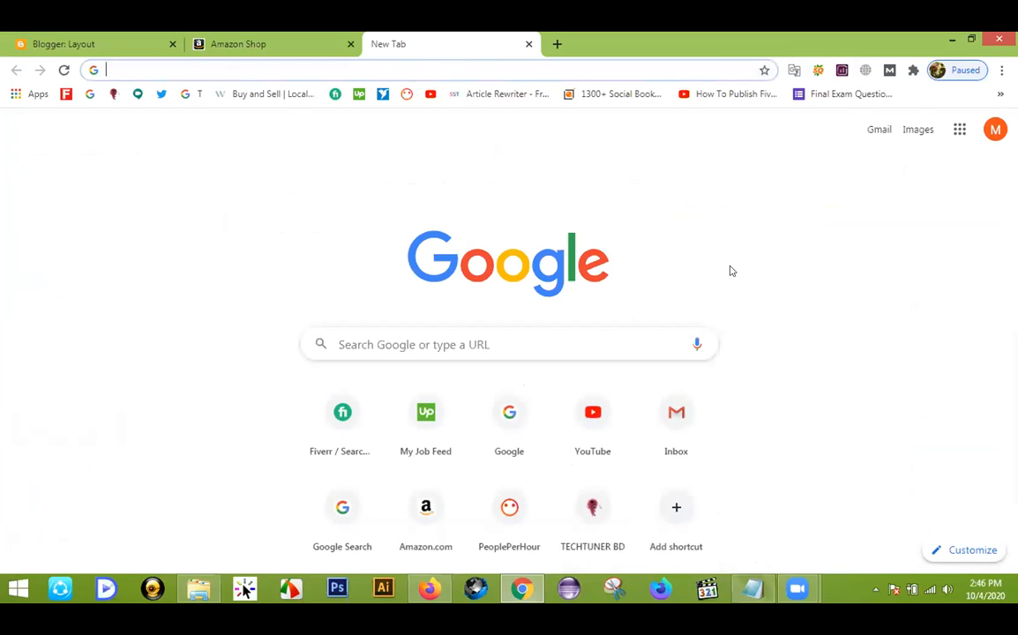
{"action": "left_click", "coordinate": [959, 129]}
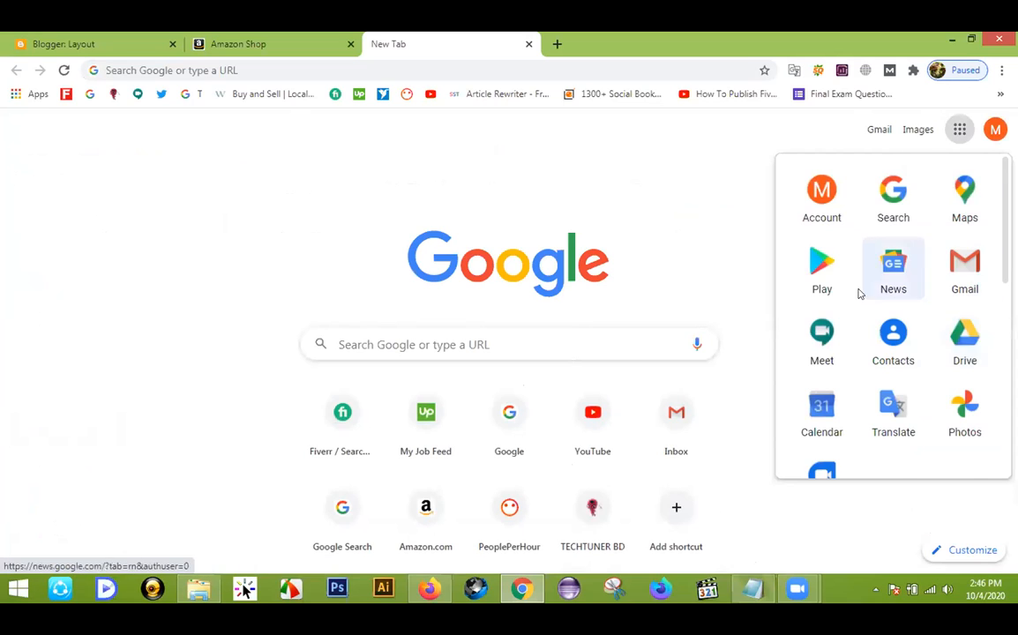
{"action": "scroll", "coordinate": [840, 318], "scroll_direction": "down", "scroll_amount": 3}
{"action": "left_click", "coordinate": [819, 411]}
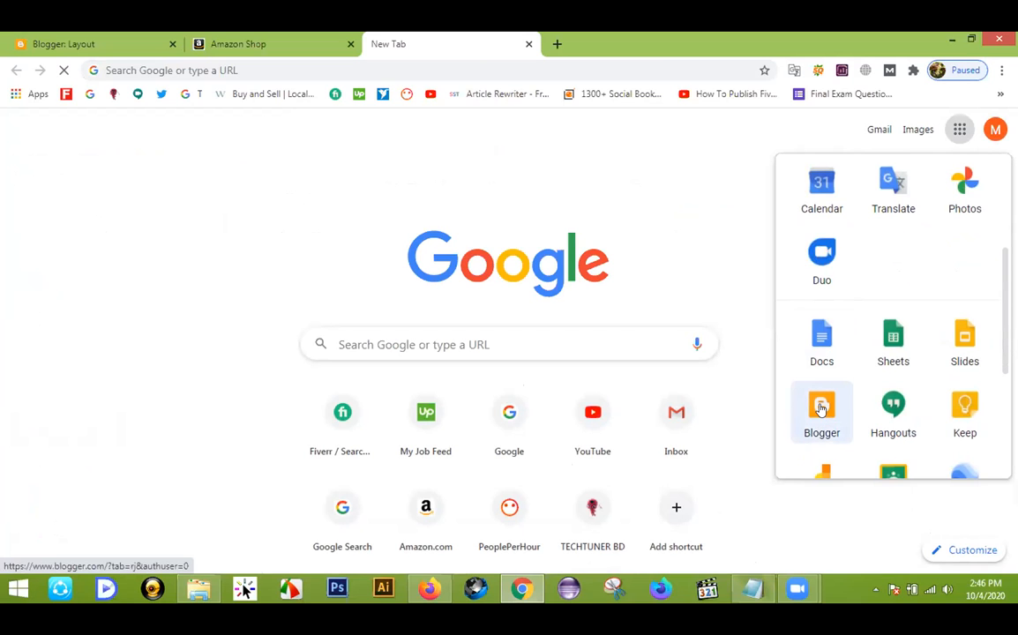
{"action": "left_click", "coordinate": [611, 156]}
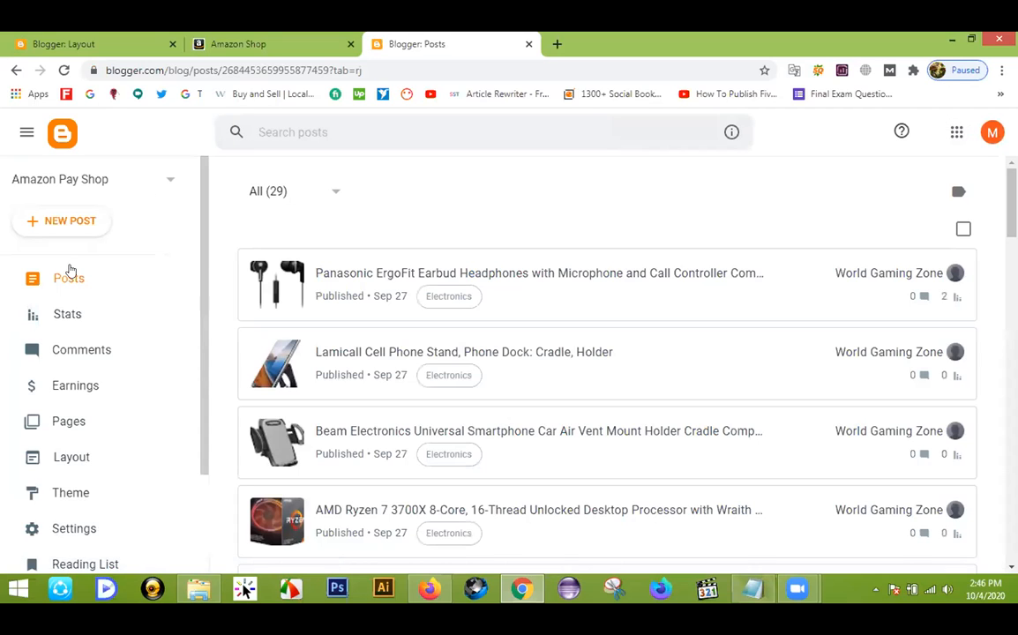
Step: Open the live Amazon Pay Shop blog in a separate tab and browse the gadget sections in its layout
{"action": "scroll", "coordinate": [90, 329], "scroll_direction": "down", "scroll_amount": 3}
{"action": "right_click", "coordinate": [64, 472]}
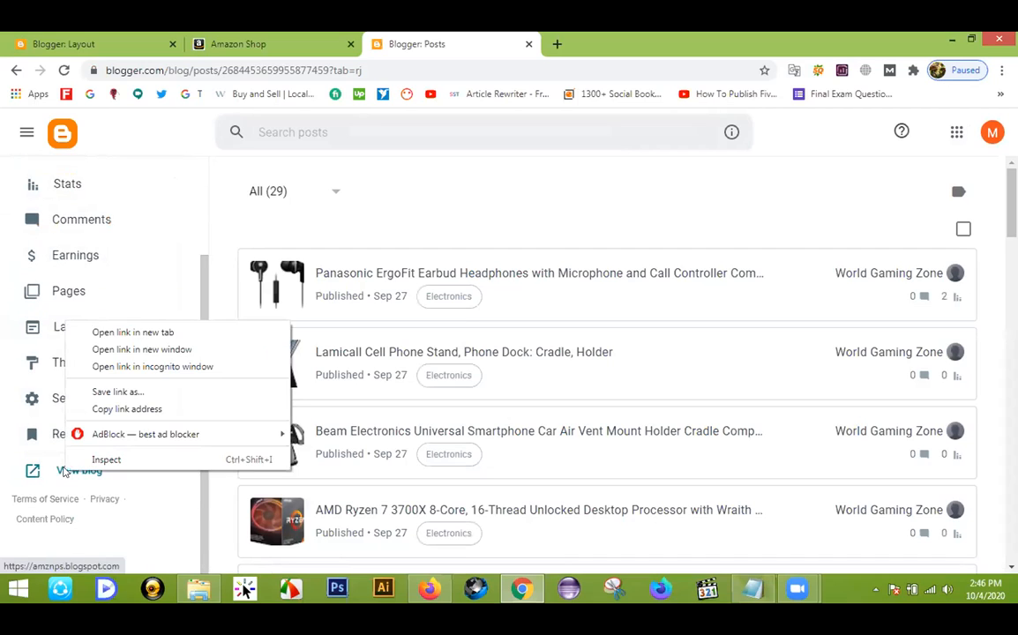
{"action": "left_click", "coordinate": [126, 333]}
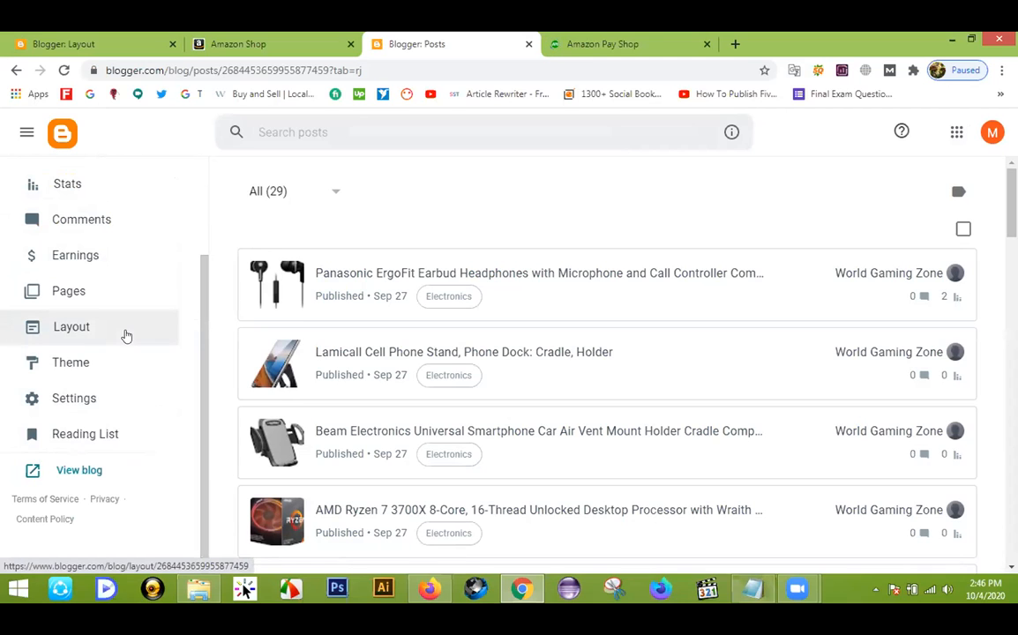
{"action": "left_click", "coordinate": [71, 328]}
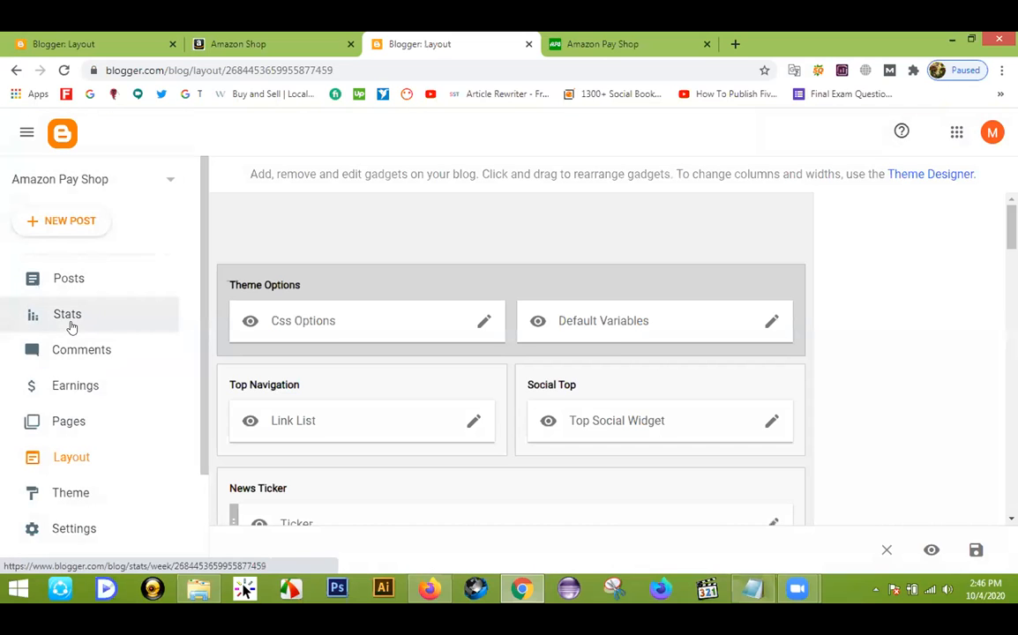
{"action": "scroll", "coordinate": [494, 264], "scroll_direction": "down", "scroll_amount": 5}
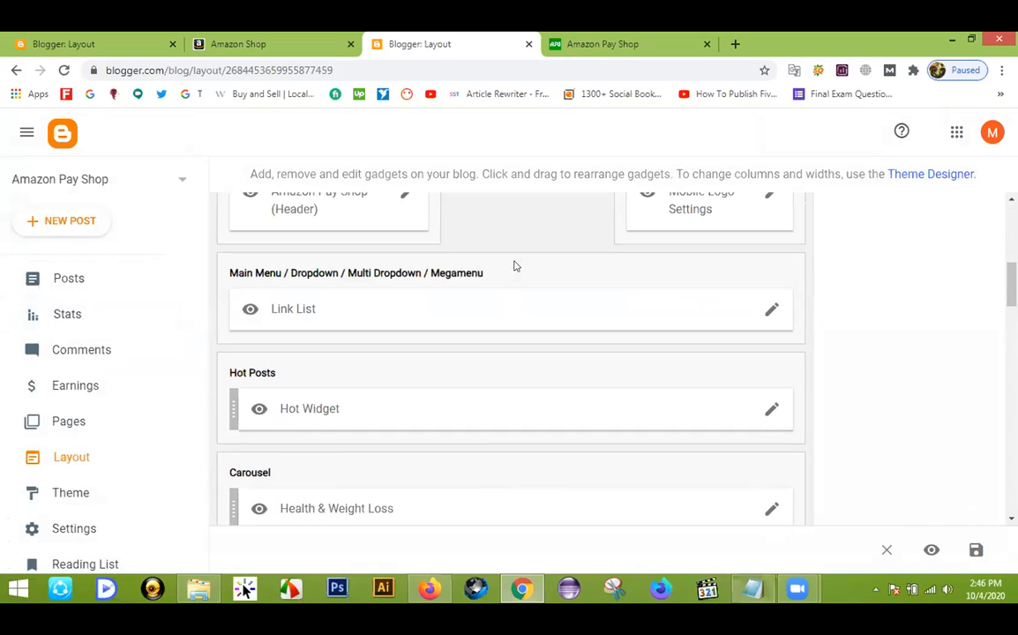
Step: Open the Hot Widget gadget in the Amazon Pay Shop layout, examine its content line and close the gadget
{"action": "scroll", "coordinate": [512, 269], "scroll_direction": "down", "scroll_amount": 2}
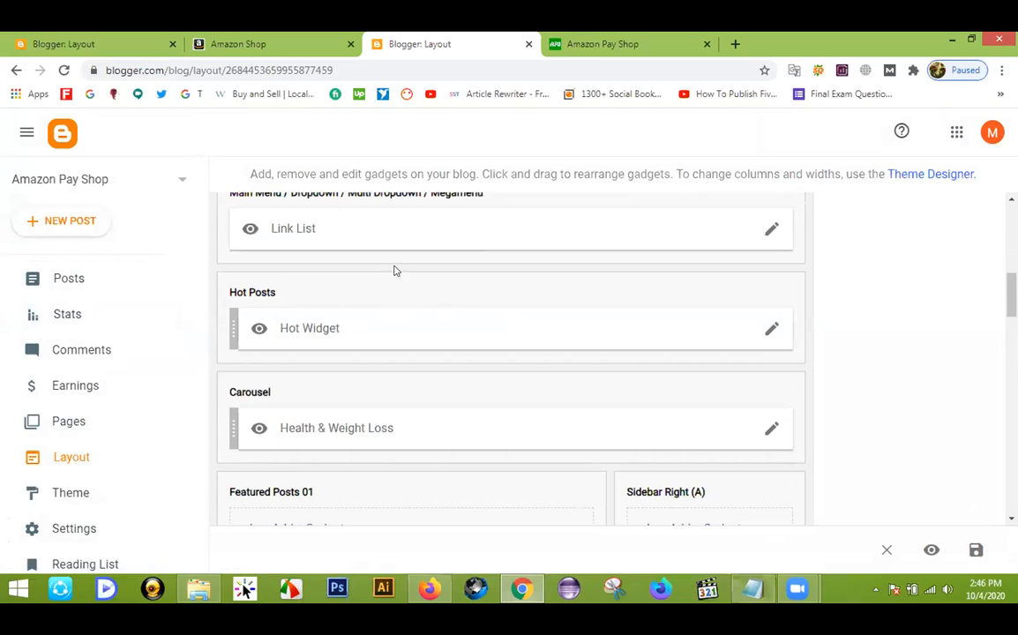
{"action": "scroll", "coordinate": [395, 270], "scroll_direction": "down", "scroll_amount": 2}
{"action": "left_click", "coordinate": [76, 40]}
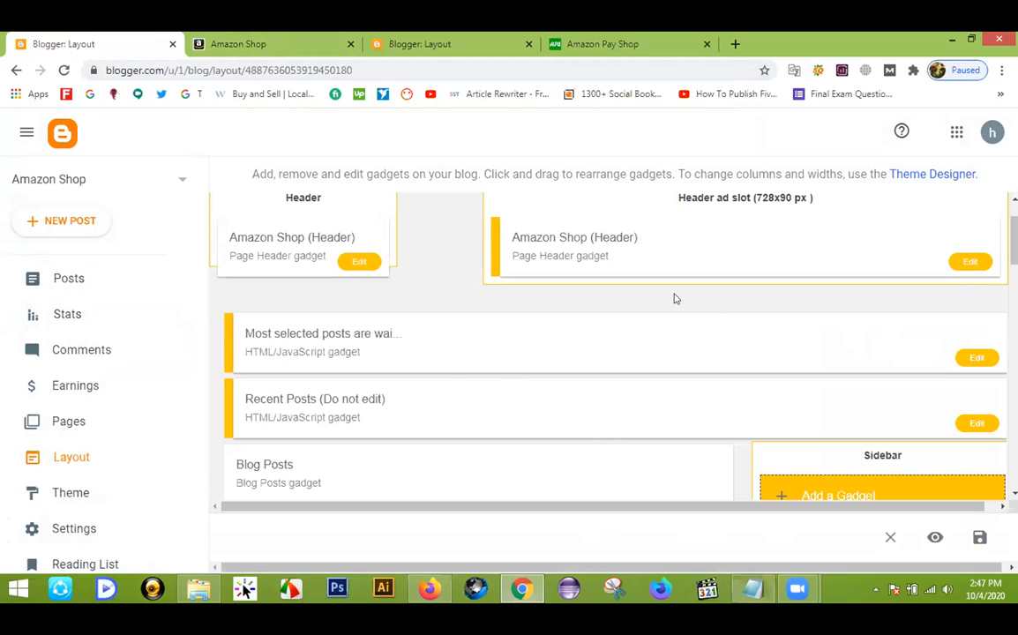
{"action": "left_click", "coordinate": [433, 45]}
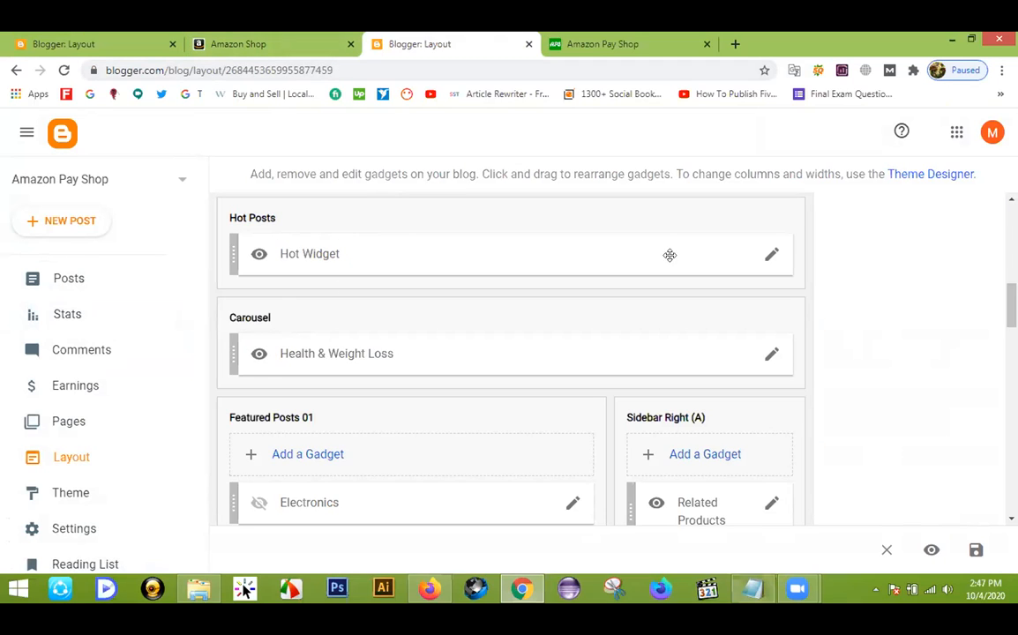
{"action": "left_click", "coordinate": [772, 256]}
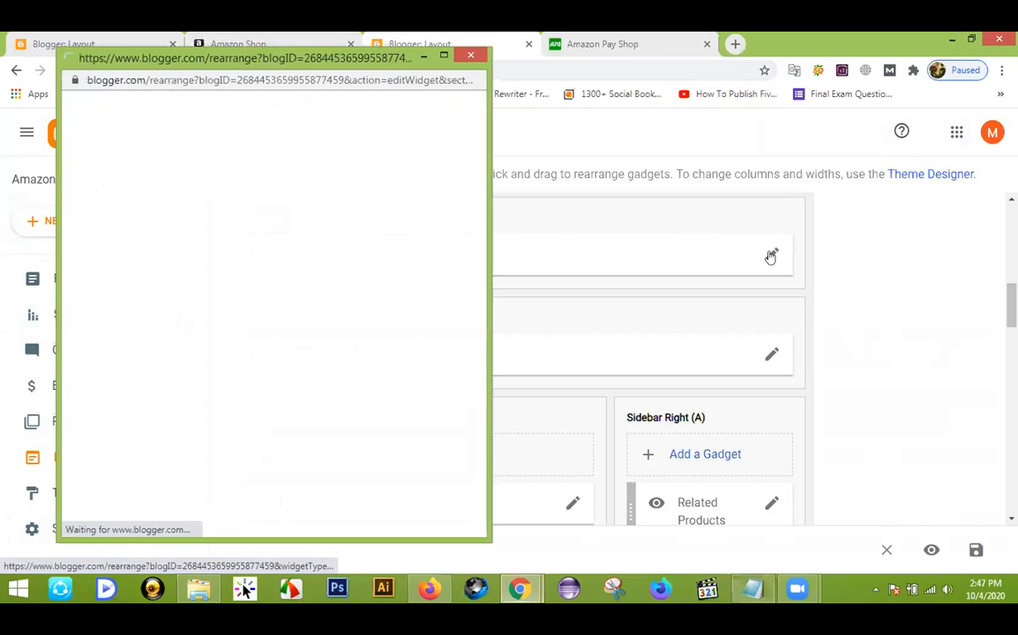
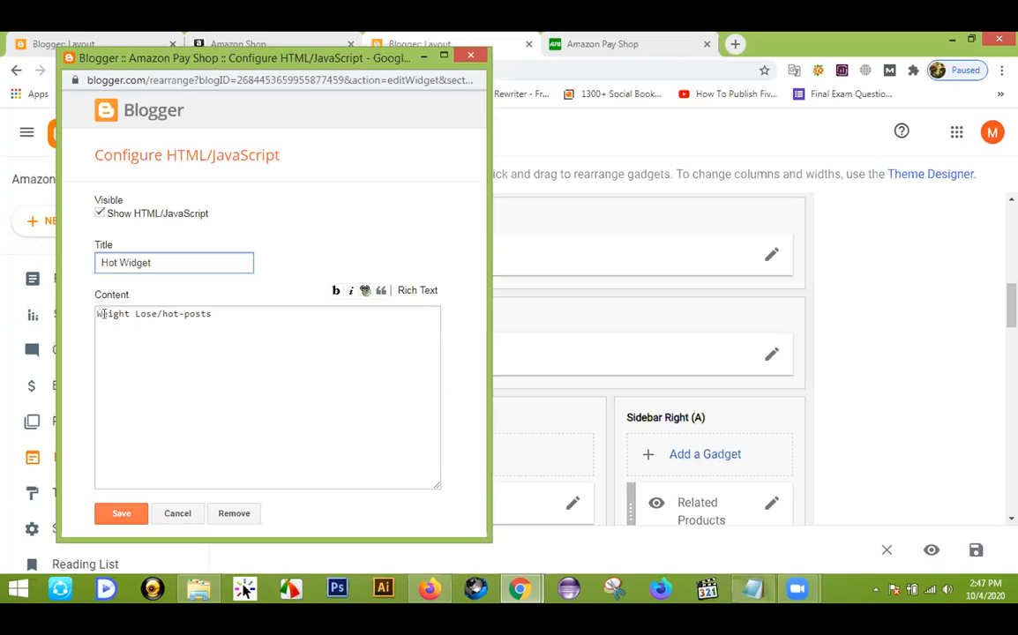
{"action": "left_click_drag", "start_coordinate": [156, 313], "coordinate": [86, 318]}
{"action": "left_click", "coordinate": [160, 328]}
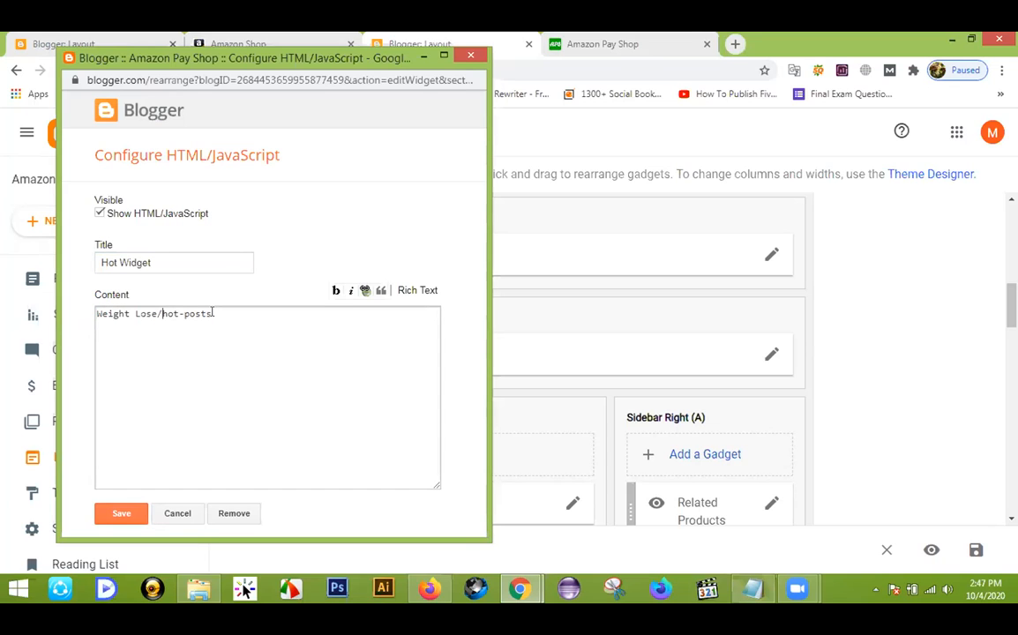
{"action": "left_click", "coordinate": [136, 516]}
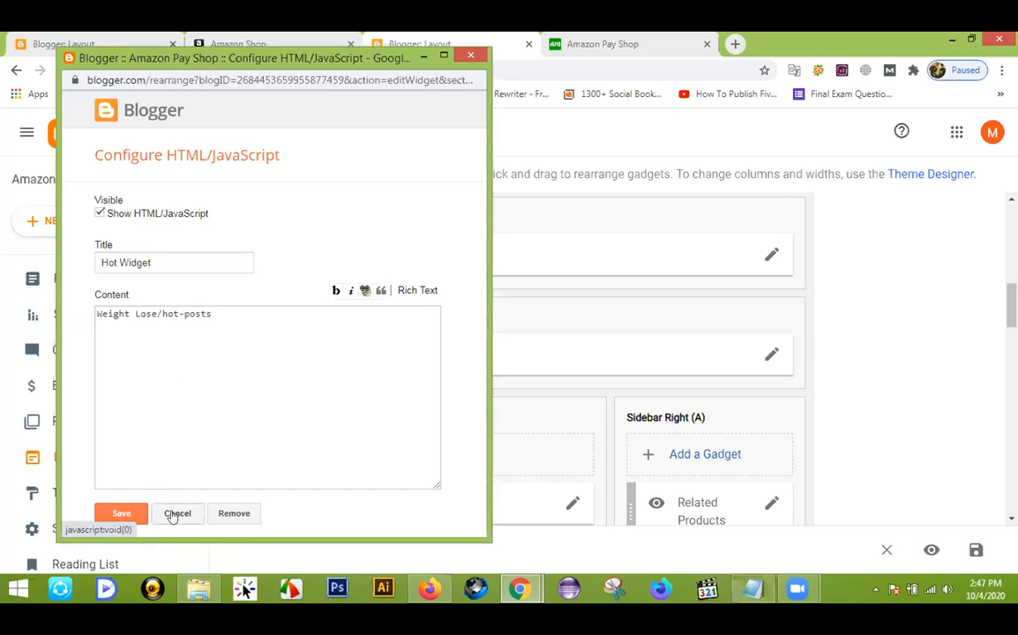
Step: Examine the hot posts block below the main menu on the live Amazon Pay Shop blog
{"action": "left_click", "coordinate": [569, 39]}
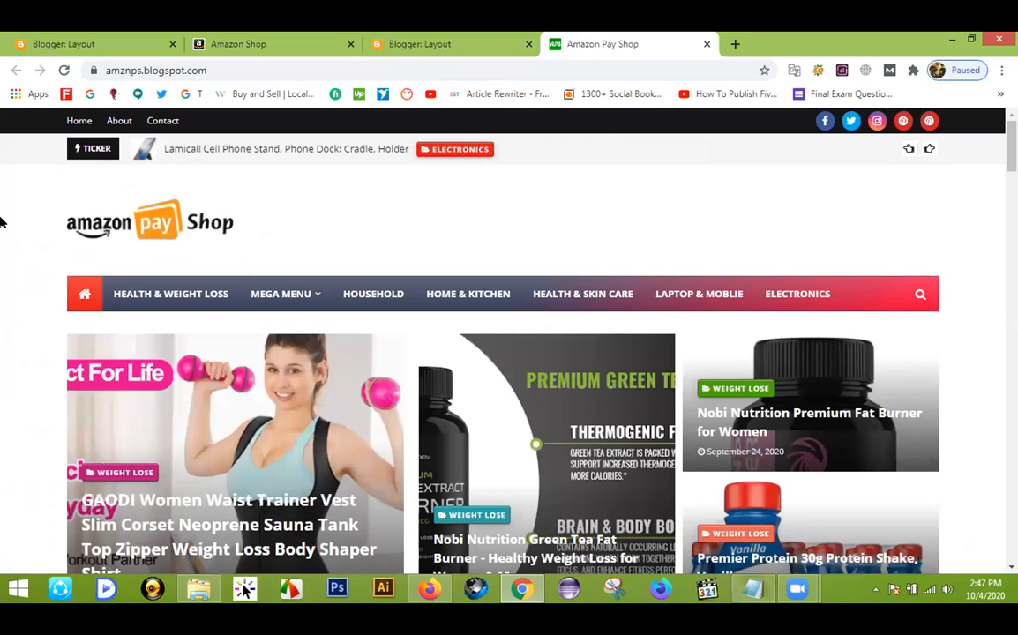
{"action": "scroll", "coordinate": [0, 231], "scroll_direction": "down", "scroll_amount": 3}
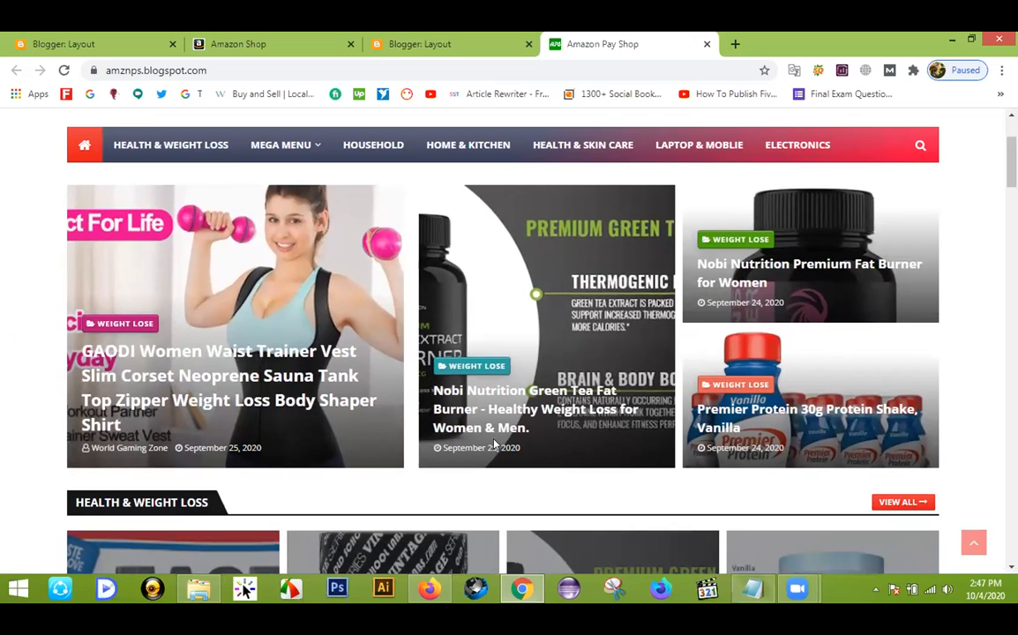
{"action": "scroll", "coordinate": [852, 348], "scroll_direction": "up", "scroll_amount": 2}
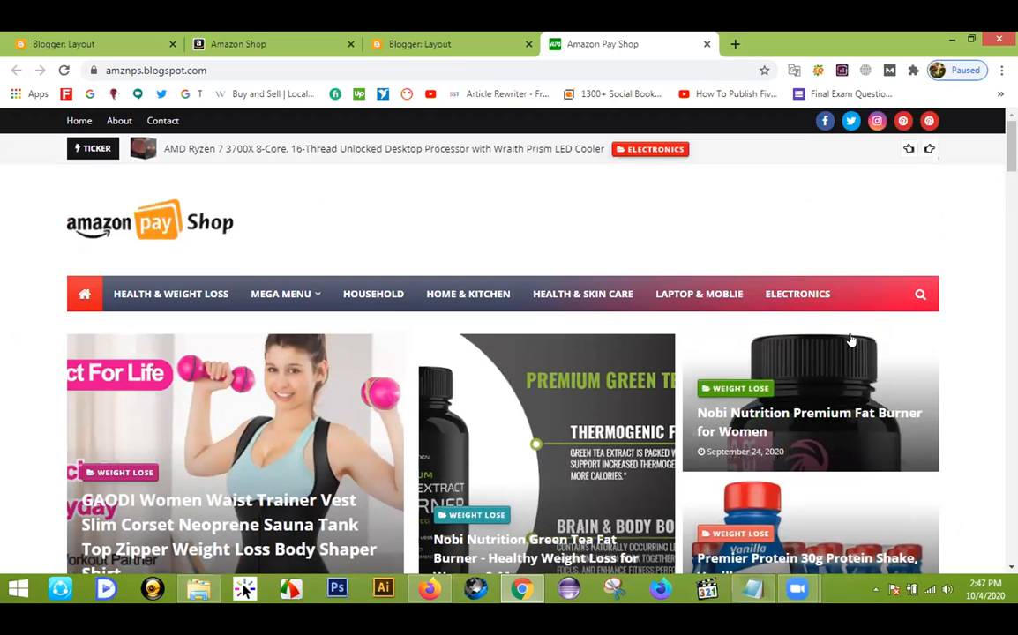
Step: Copy the live Amazon Pay Shop blog's address and open it in the new tab in Firefox
{"action": "left_click", "coordinate": [164, 71]}
{"action": "right_click", "coordinate": [163, 74]}
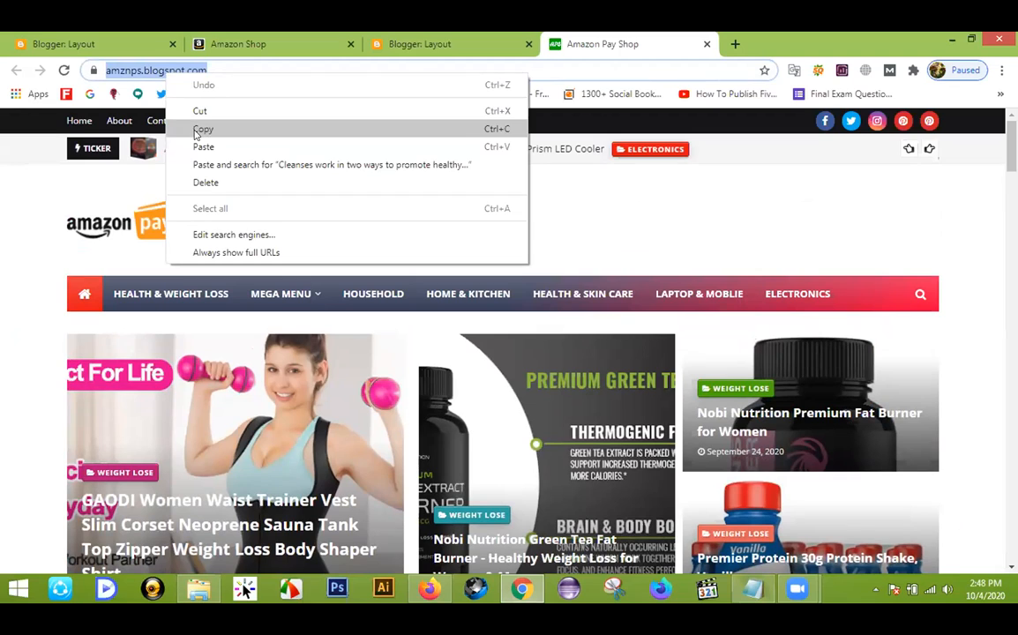
{"action": "left_click", "coordinate": [202, 129]}
{"action": "left_click", "coordinate": [2, 258]}
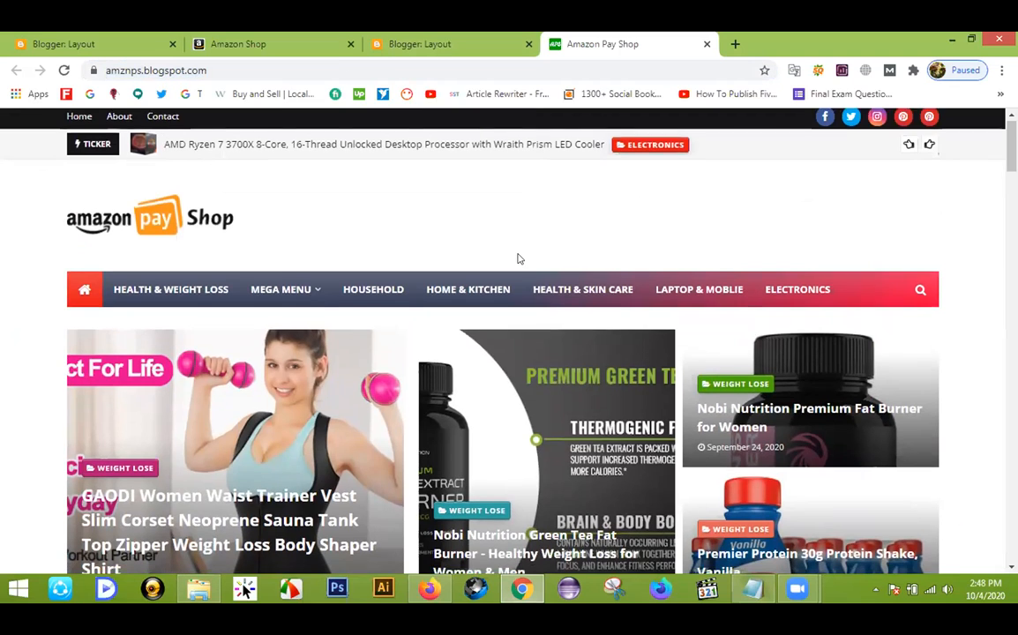
{"action": "scroll", "coordinate": [518, 258], "scroll_direction": "down", "scroll_amount": 5}
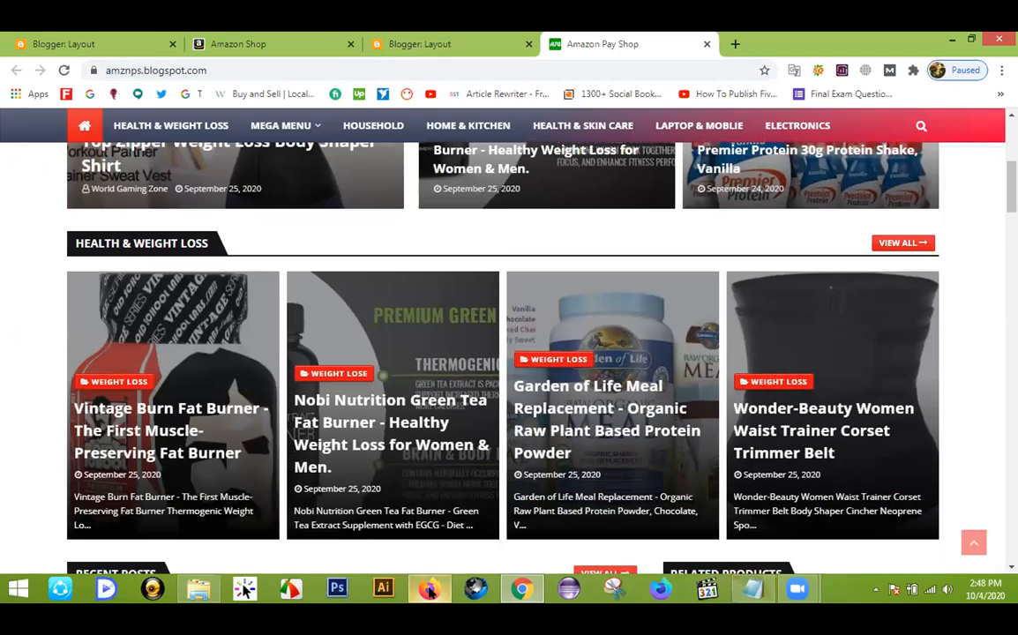
{"action": "key", "text": "alt+Tab"}
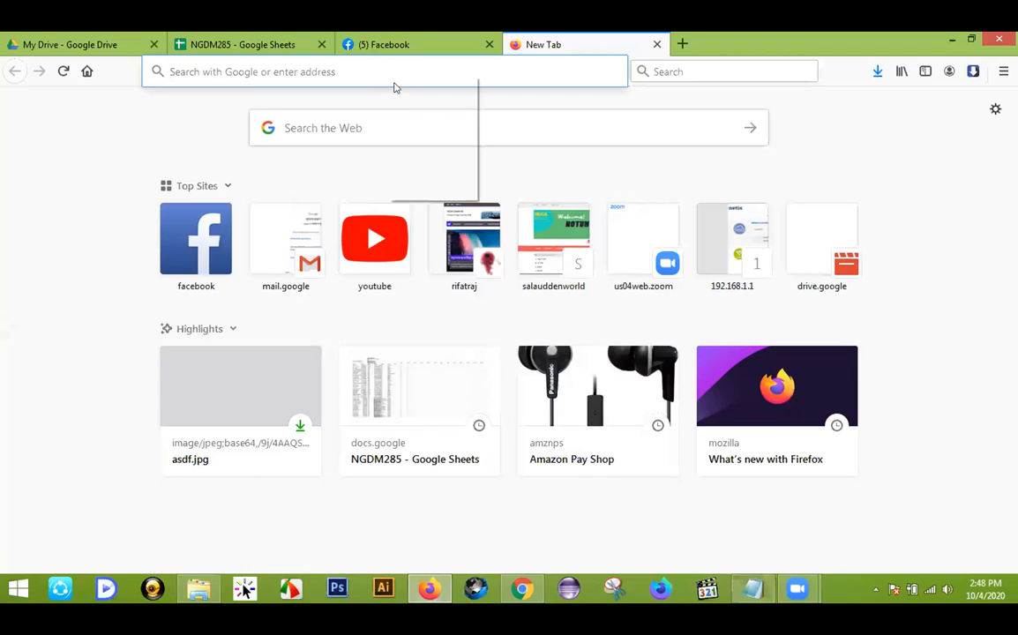
{"action": "right_click", "coordinate": [387, 75]}
{"action": "left_click", "coordinate": [434, 153]}
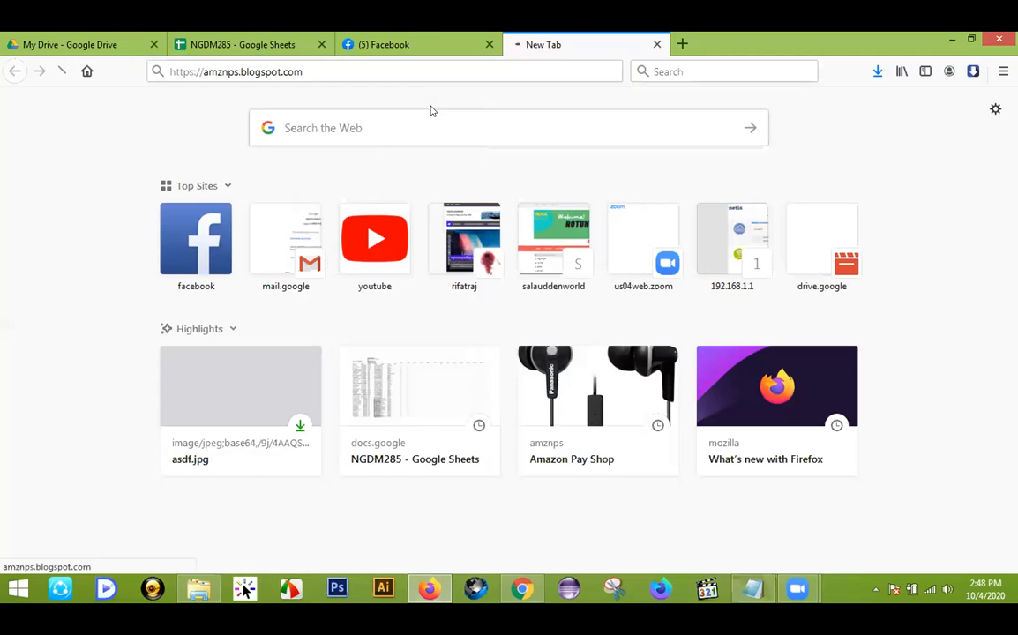
Step: Look at the Facebook page, and return to the Amazon Pay Shop blog in Firefox to view its home page
{"action": "left_click", "coordinate": [403, 40]}
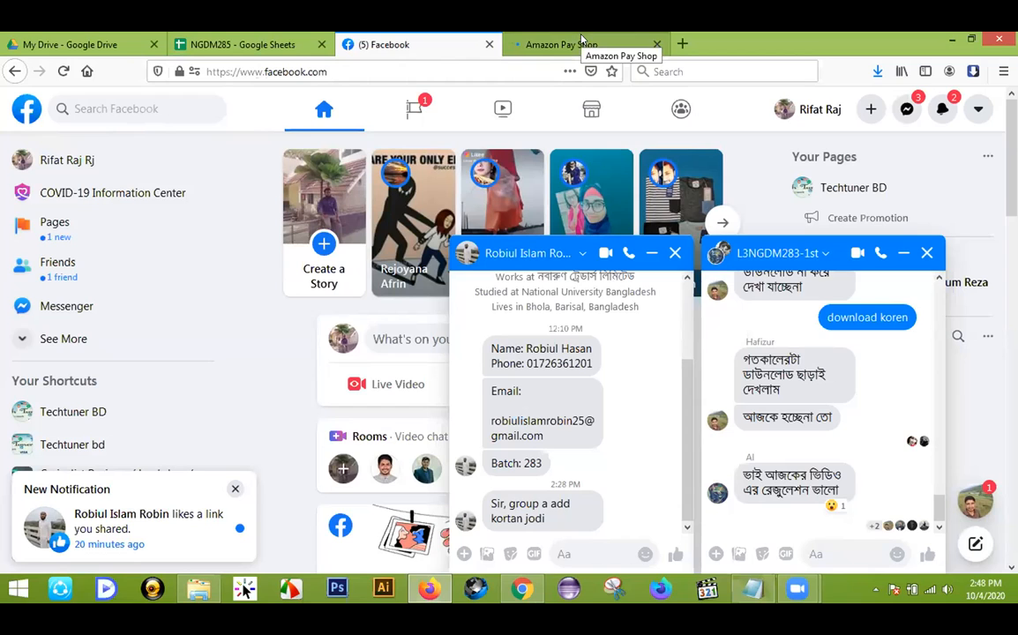
{"action": "left_click", "coordinate": [580, 40]}
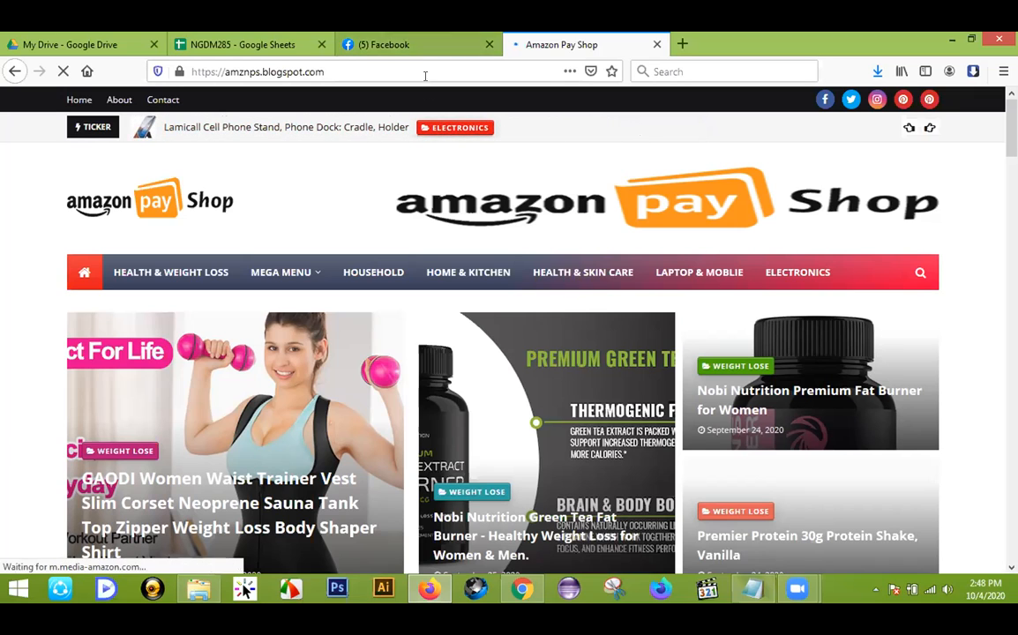
{"action": "scroll", "coordinate": [426, 336], "scroll_direction": "down", "scroll_amount": 3}
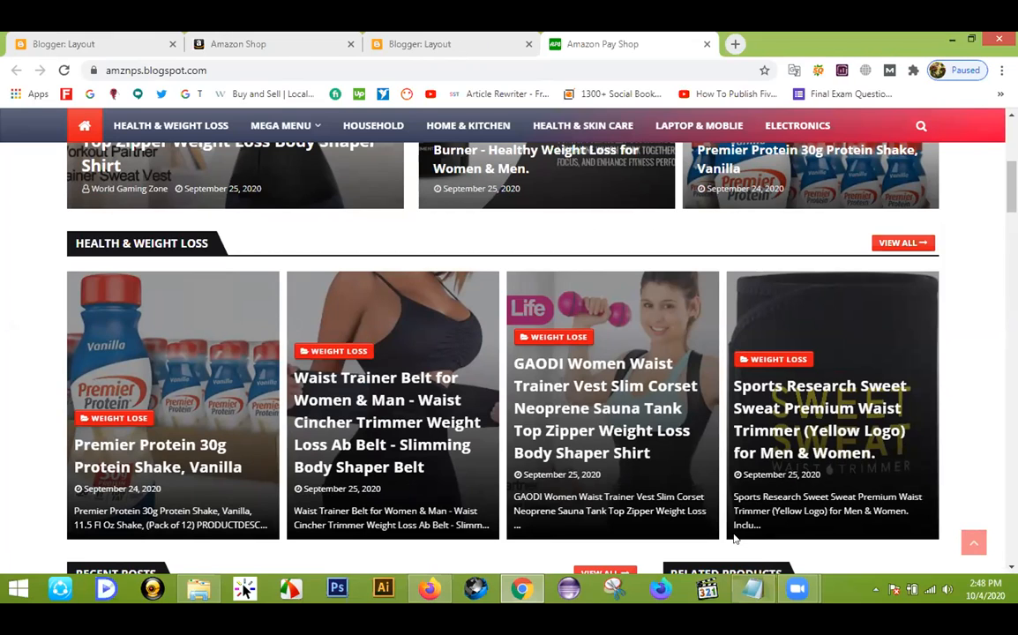
Step: Switch back to Blogger in Chrome, view the Amazon Pay Shop blog's posts and reopen its layout
{"action": "left_click", "coordinate": [509, 50]}
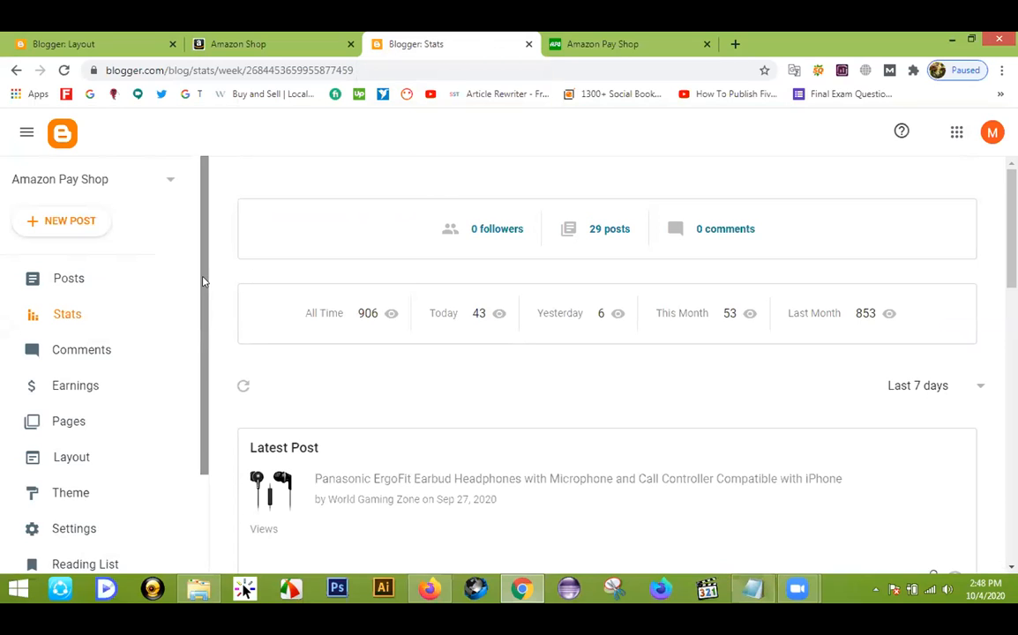
{"action": "left_click", "coordinate": [63, 280]}
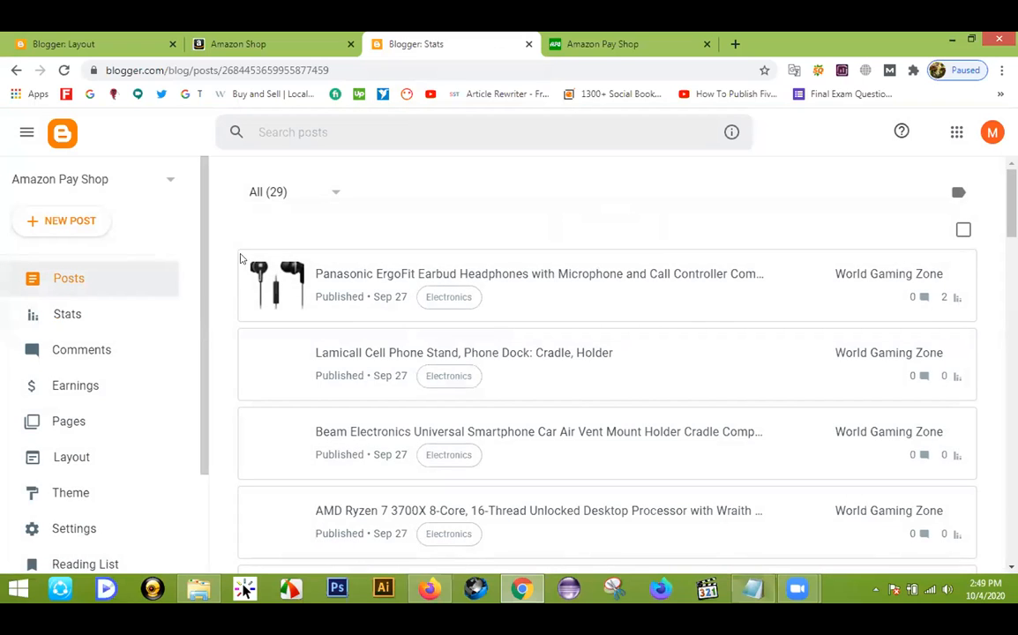
{"action": "left_click", "coordinate": [80, 456]}
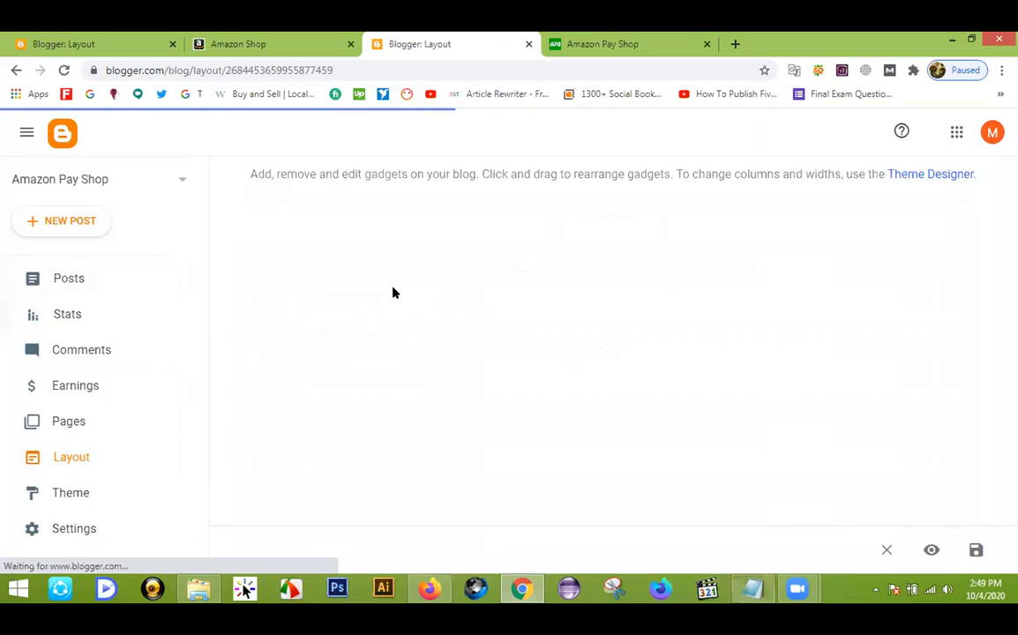
Step: Open the Health & Weight Loss gadget in the Carousel section of the layout and select its whole content line
{"action": "scroll", "coordinate": [609, 238], "scroll_direction": "down", "scroll_amount": 3}
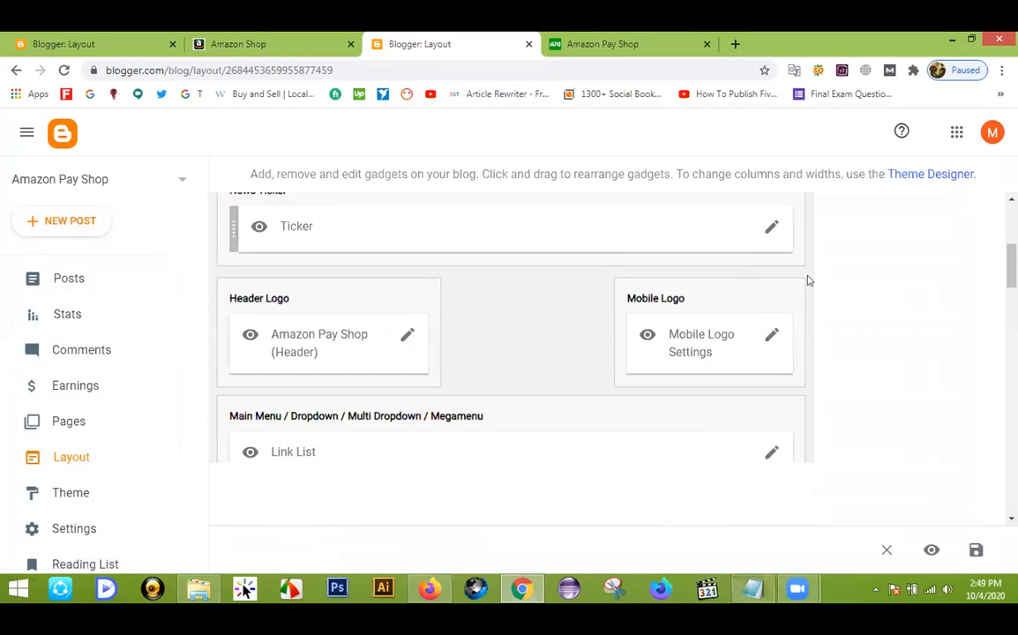
{"action": "scroll", "coordinate": [833, 288], "scroll_direction": "up", "scroll_amount": 3}
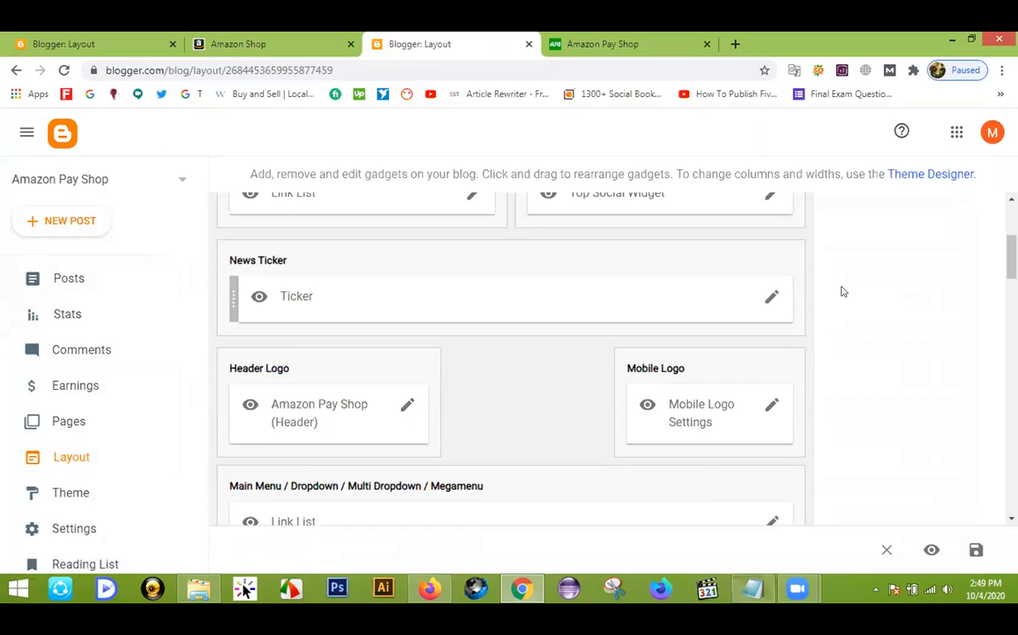
{"action": "scroll", "coordinate": [842, 293], "scroll_direction": "down", "scroll_amount": 3}
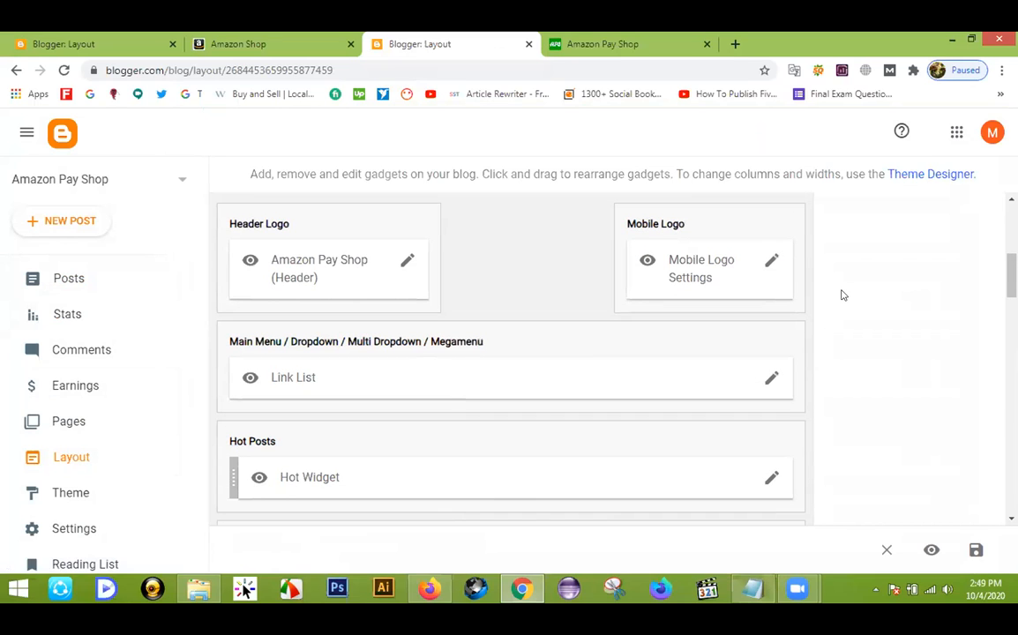
{"action": "scroll", "coordinate": [842, 292], "scroll_direction": "down", "scroll_amount": 3}
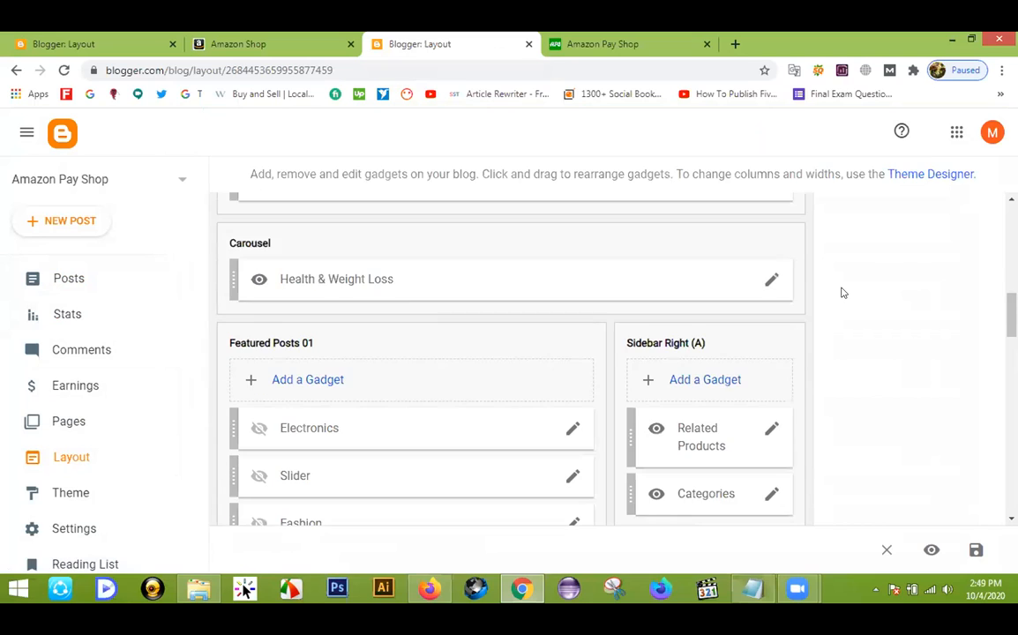
{"action": "scroll", "coordinate": [842, 292], "scroll_direction": "up", "scroll_amount": 2}
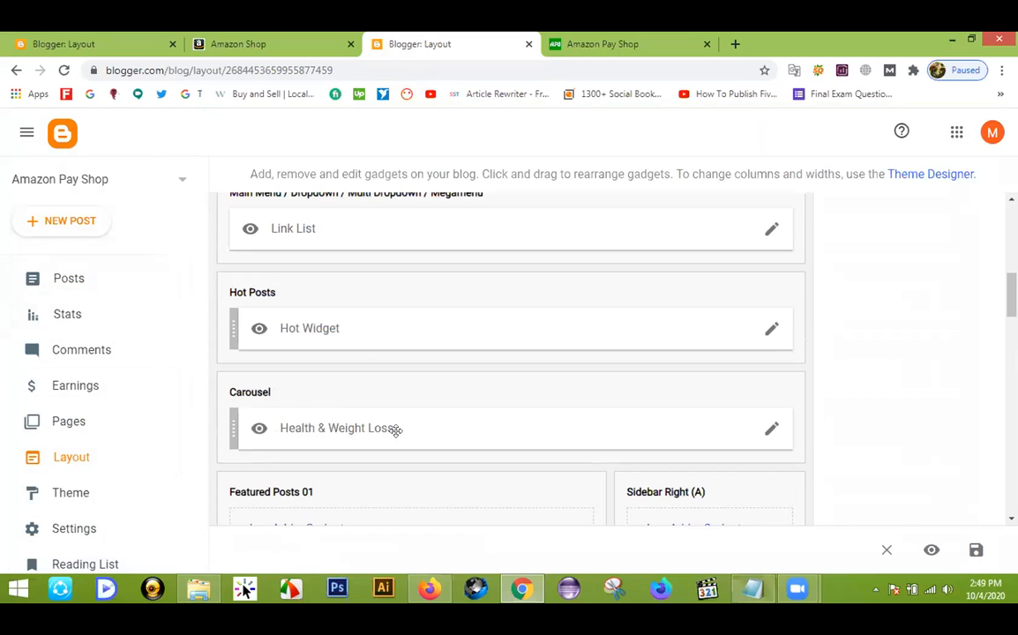
{"action": "left_click", "coordinate": [770, 430]}
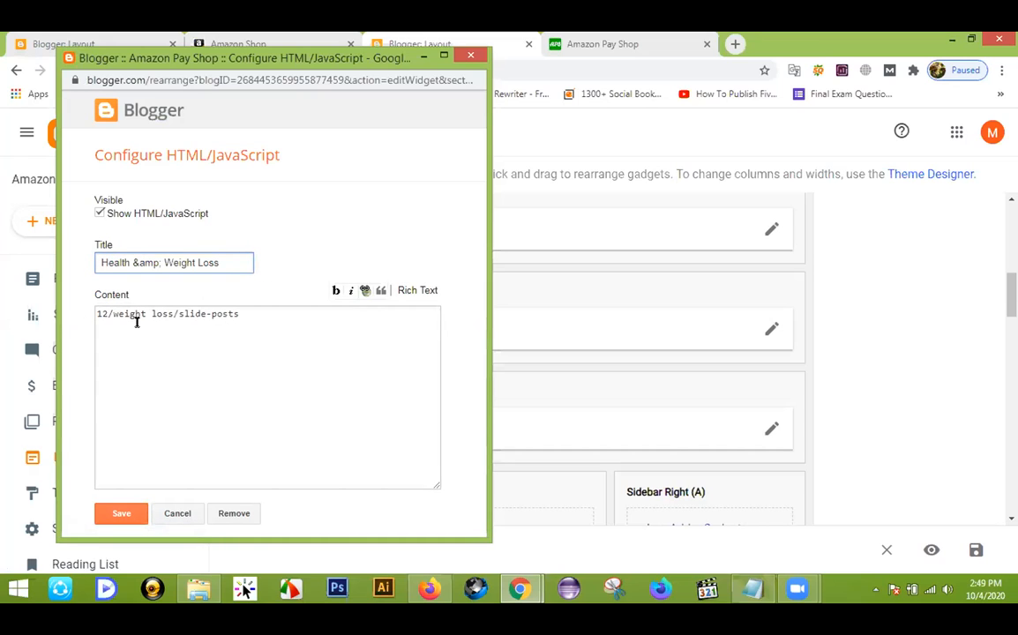
{"action": "left_click_drag", "start_coordinate": [250, 314], "coordinate": [95, 314]}
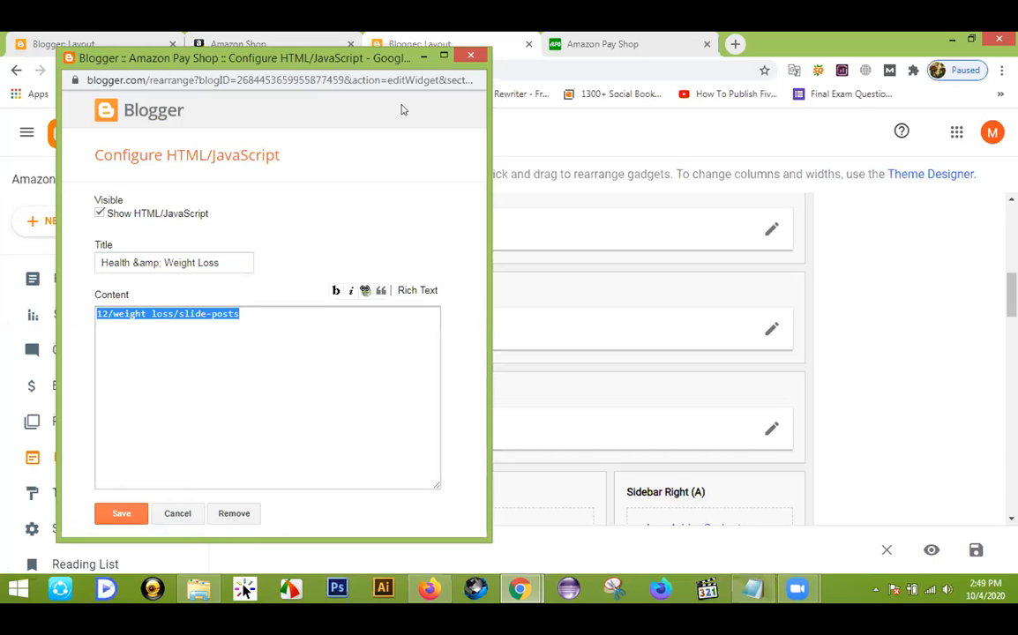
Step: Page forward through the Health & Weight Loss carousel on the live Amazon Pay Shop blog to examine its slides
{"action": "left_click", "coordinate": [582, 43]}
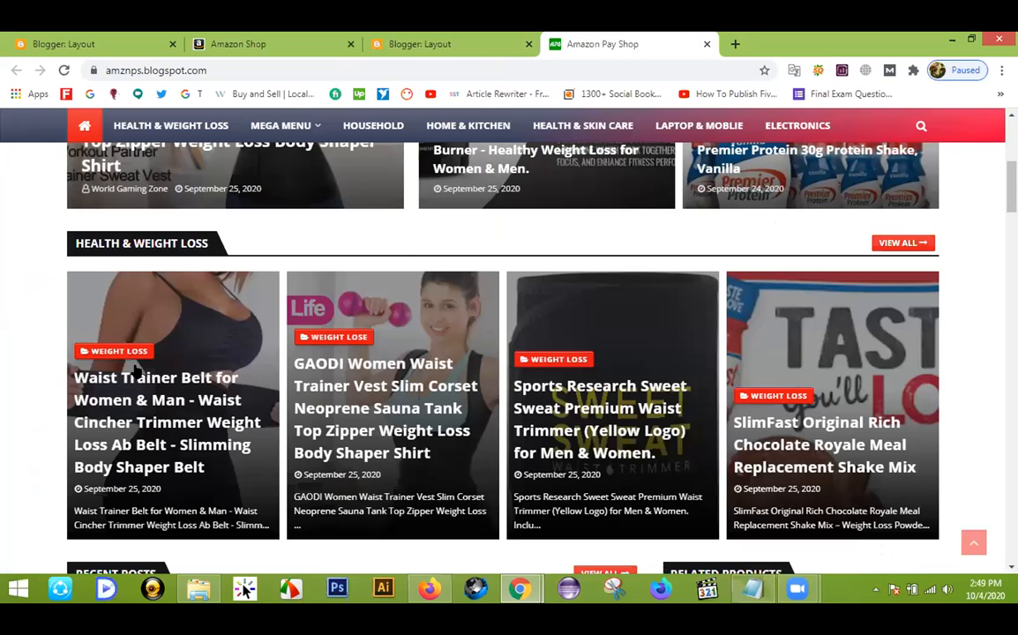
{"action": "scroll", "coordinate": [53, 353], "scroll_direction": "down", "scroll_amount": 3}
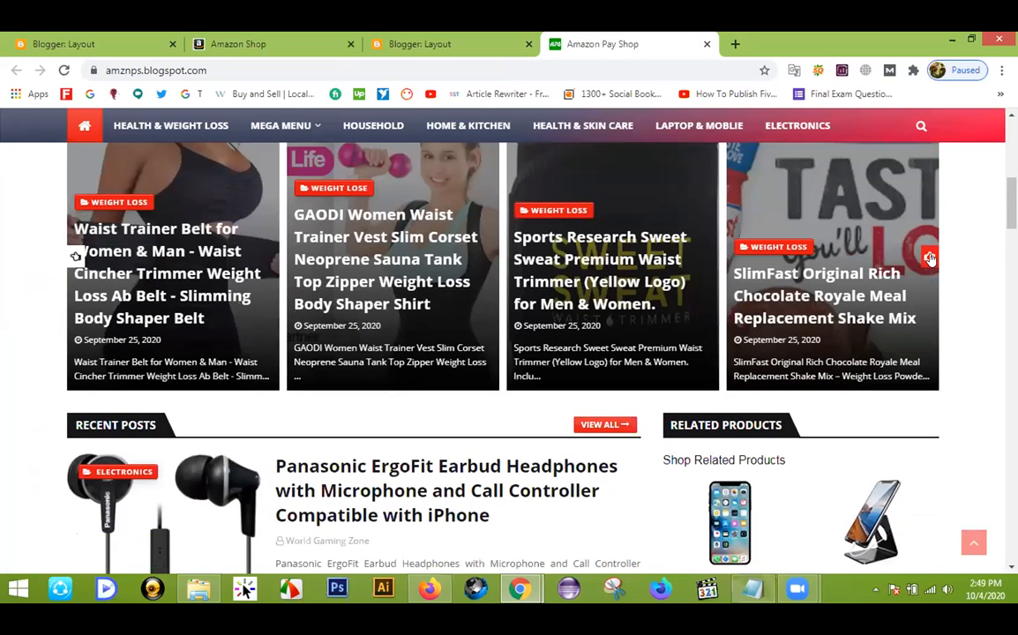
{"action": "left_click", "coordinate": [930, 258]}
{"action": "scroll", "coordinate": [966, 336], "scroll_direction": "up", "scroll_amount": 3}
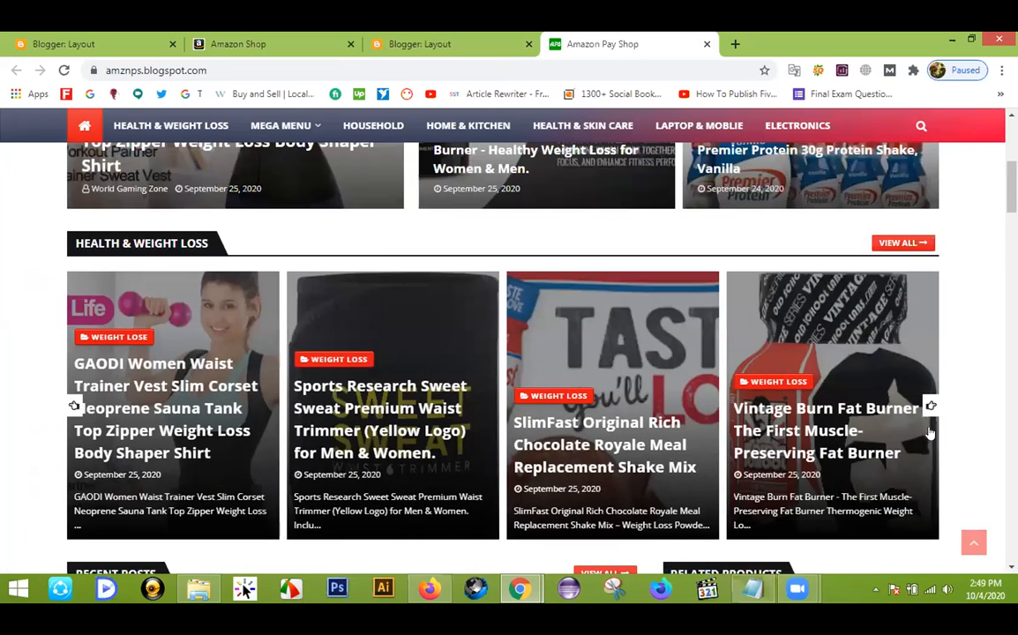
{"action": "left_click", "coordinate": [928, 406]}
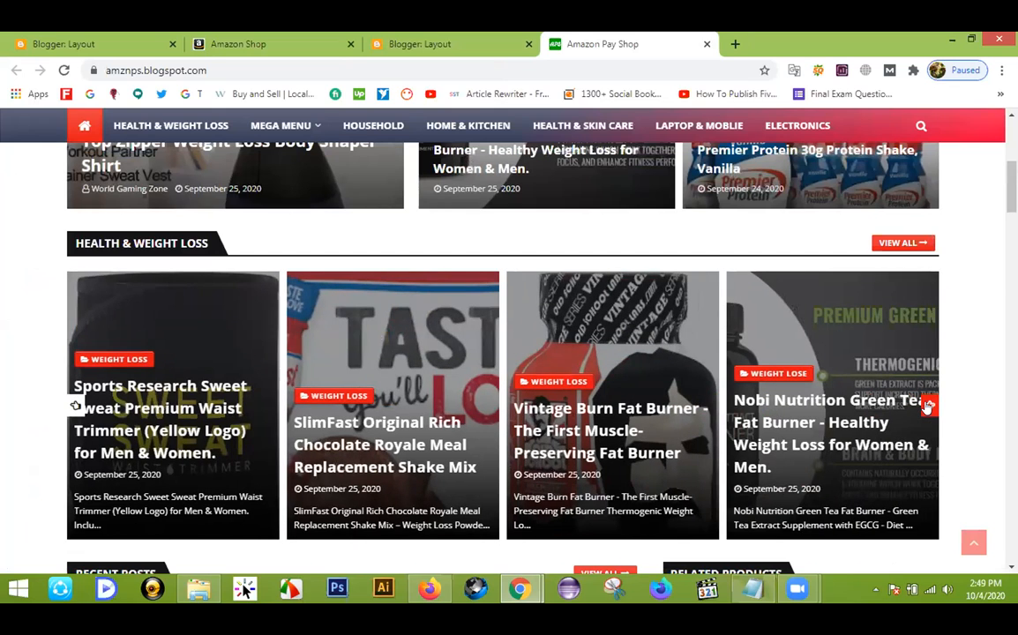
{"action": "left_click", "coordinate": [928, 406]}
{"action": "left_click", "coordinate": [928, 406]}
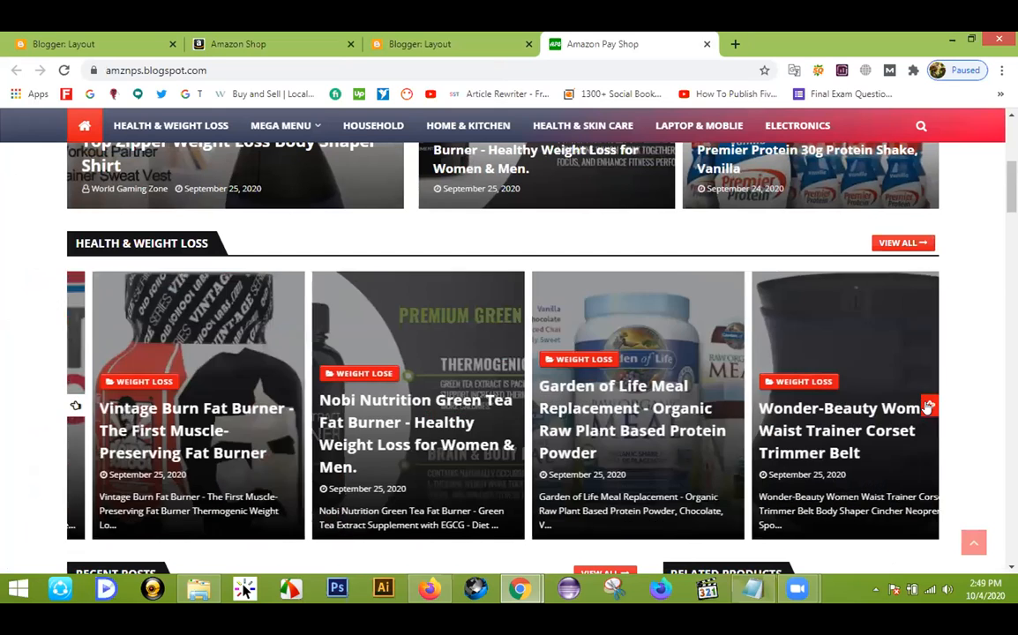
{"action": "left_click", "coordinate": [929, 405]}
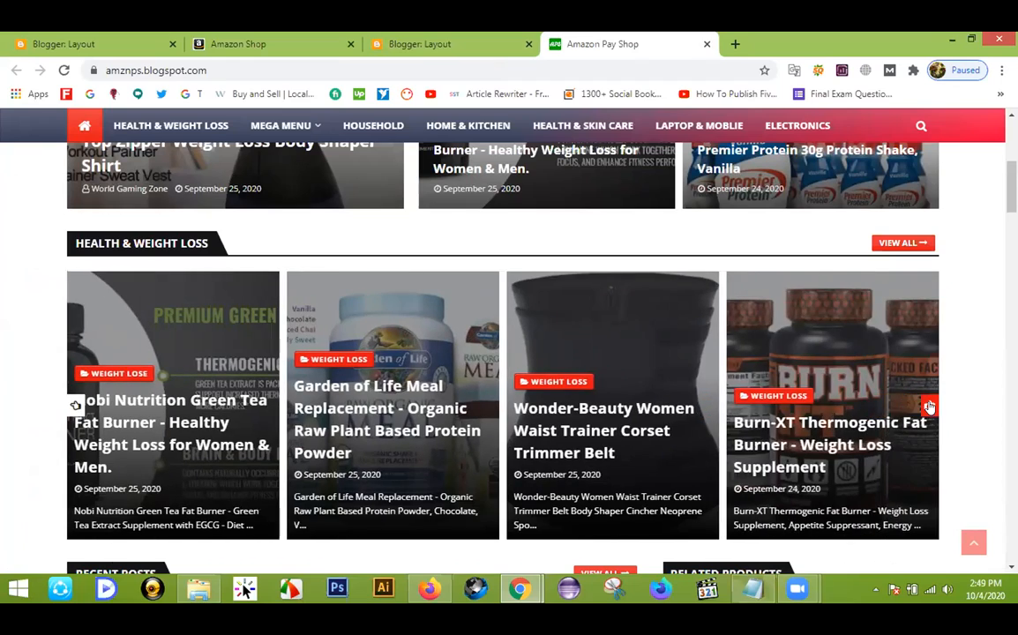
{"action": "left_click", "coordinate": [929, 406]}
{"action": "left_click", "coordinate": [929, 406]}
{"action": "left_click", "coordinate": [929, 406]}
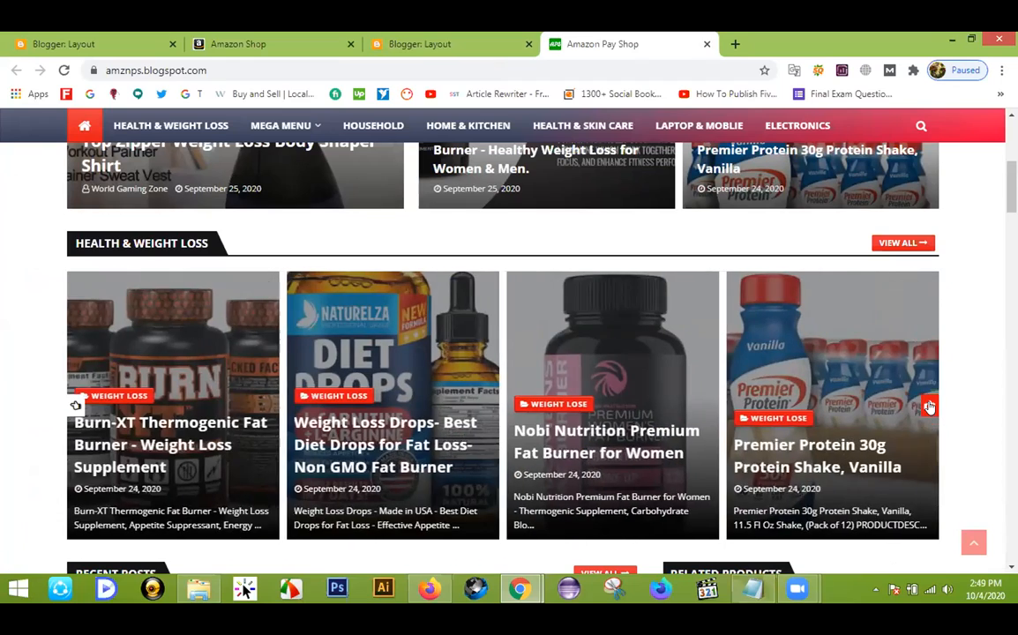
Step: Advance the Health & Weight Loss carousel on the live Amazon Pay Shop blog to view further weight loss posts
{"action": "left_click", "coordinate": [929, 406]}
{"action": "left_click", "coordinate": [930, 406]}
{"action": "left_click", "coordinate": [929, 406]}
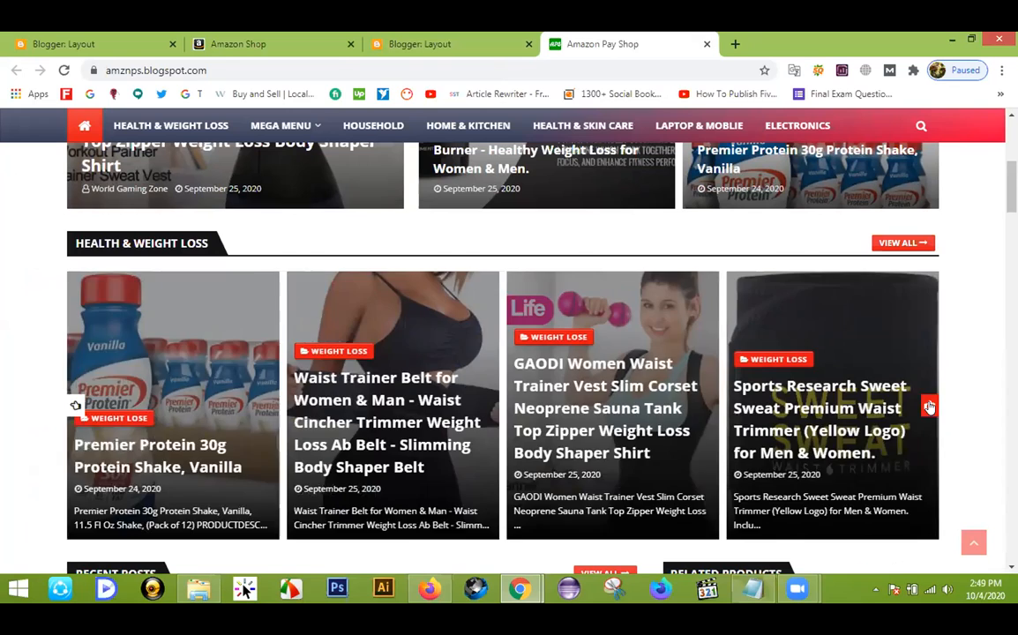
{"action": "left_click", "coordinate": [929, 406]}
{"action": "left_click", "coordinate": [929, 406]}
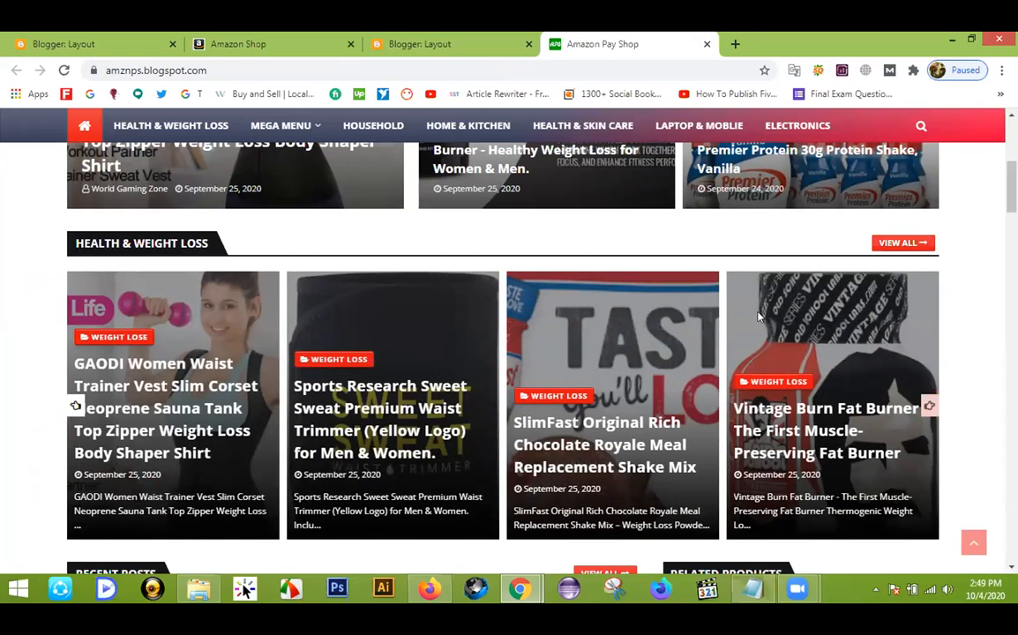
Step: Return to the open Health & Weight Loss gadget settings, review the content line and close them without saving
{"action": "left_click", "coordinate": [398, 37]}
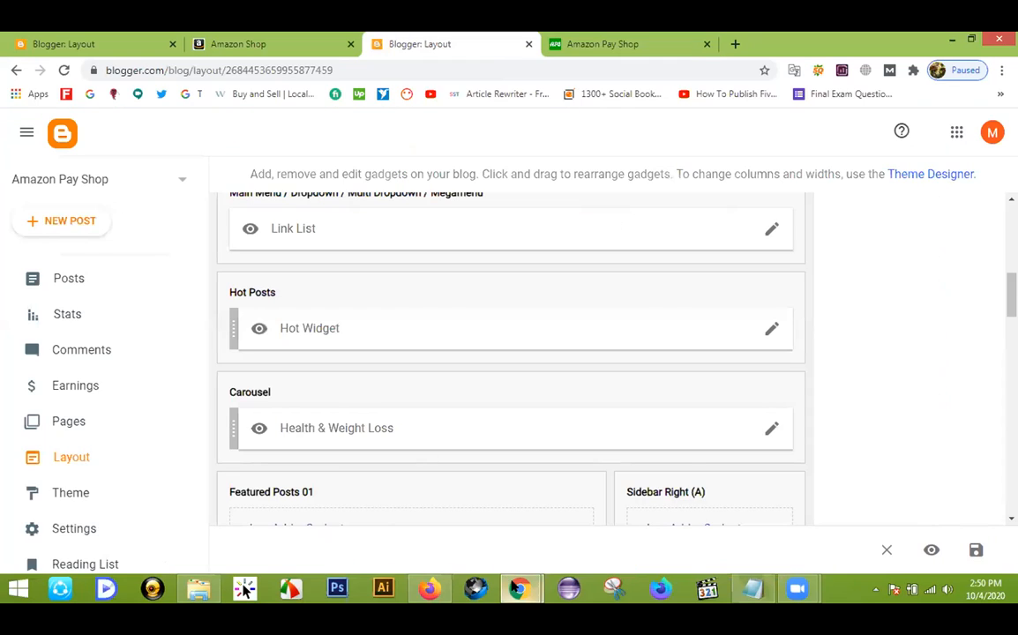
{"action": "mouse_move", "coordinate": [519, 589]}
{"action": "left_click", "coordinate": [600, 508]}
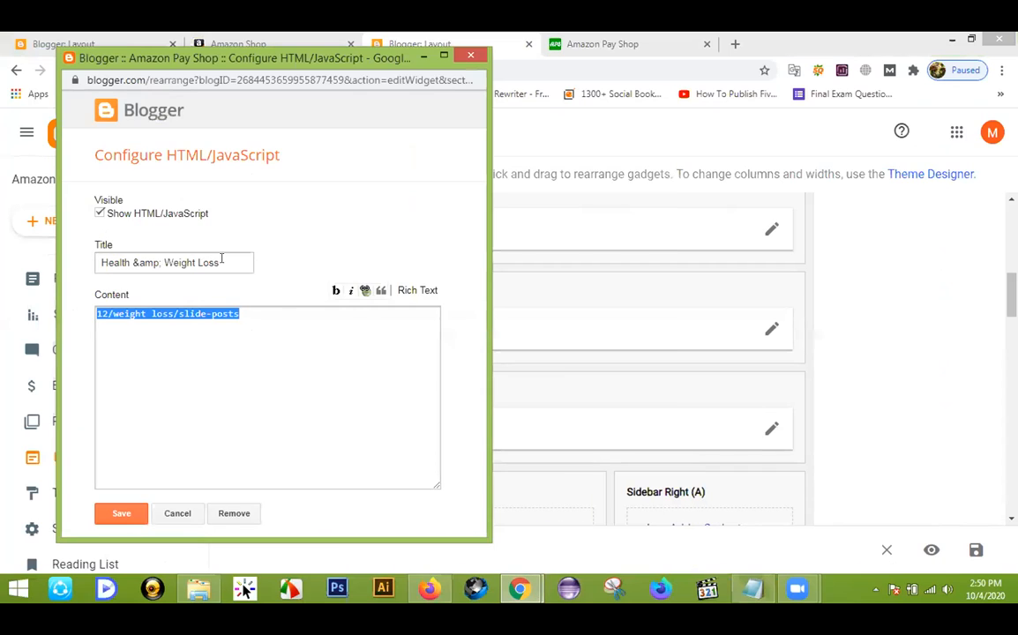
{"action": "left_click", "coordinate": [107, 315]}
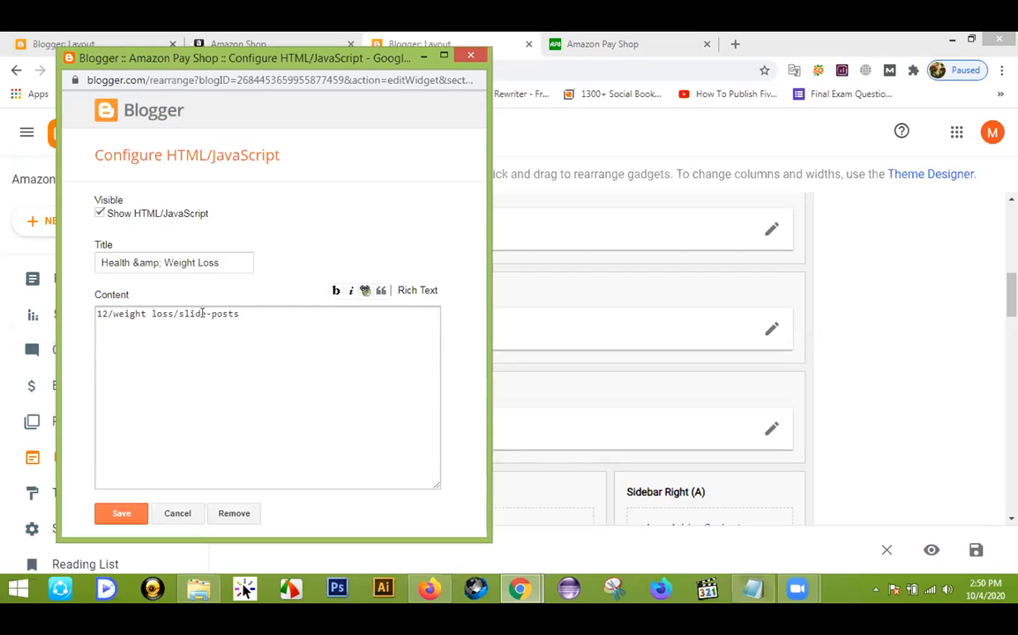
{"action": "left_click", "coordinate": [173, 513]}
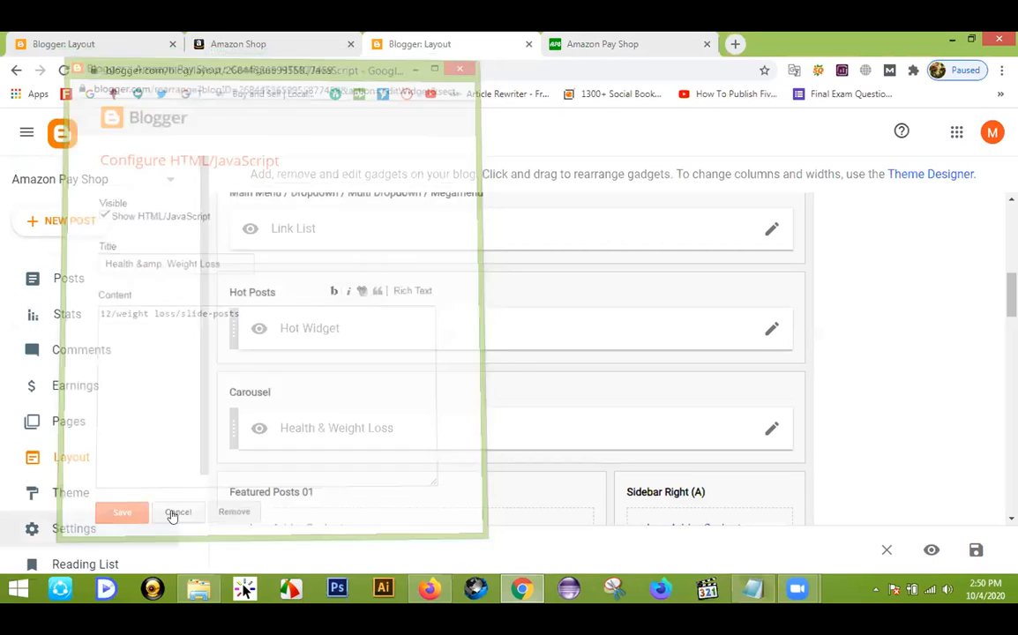
Step: Examine the Recent Posts, Related Products and Categories sections below the carousel on the live Amazon Pay Shop blog
{"action": "scroll", "coordinate": [380, 379], "scroll_direction": "down", "scroll_amount": 4}
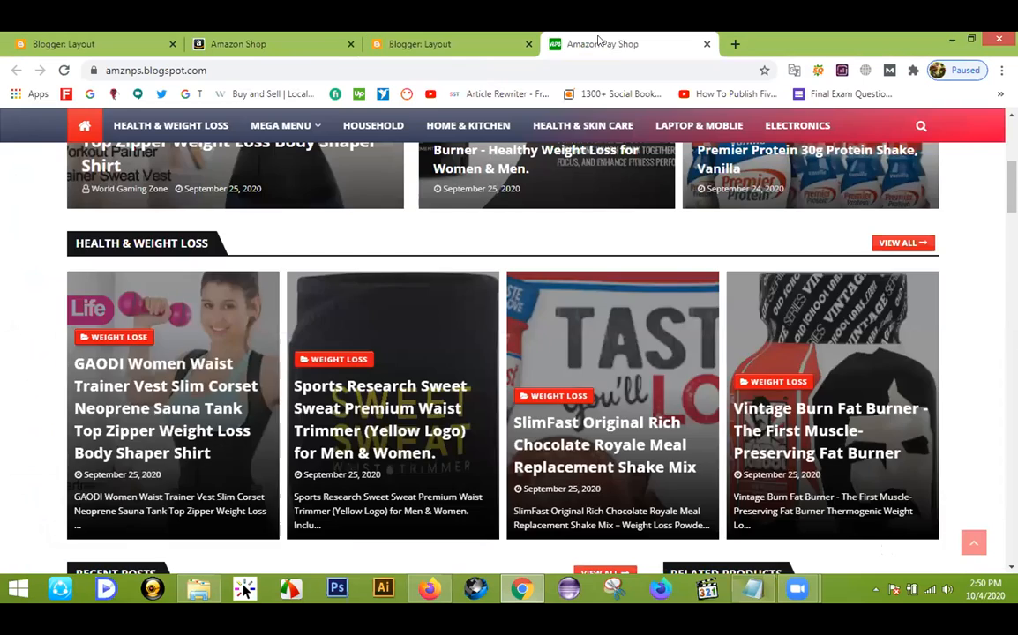
{"action": "left_click", "coordinate": [593, 43]}
{"action": "scroll", "coordinate": [3, 305], "scroll_direction": "down", "scroll_amount": 3}
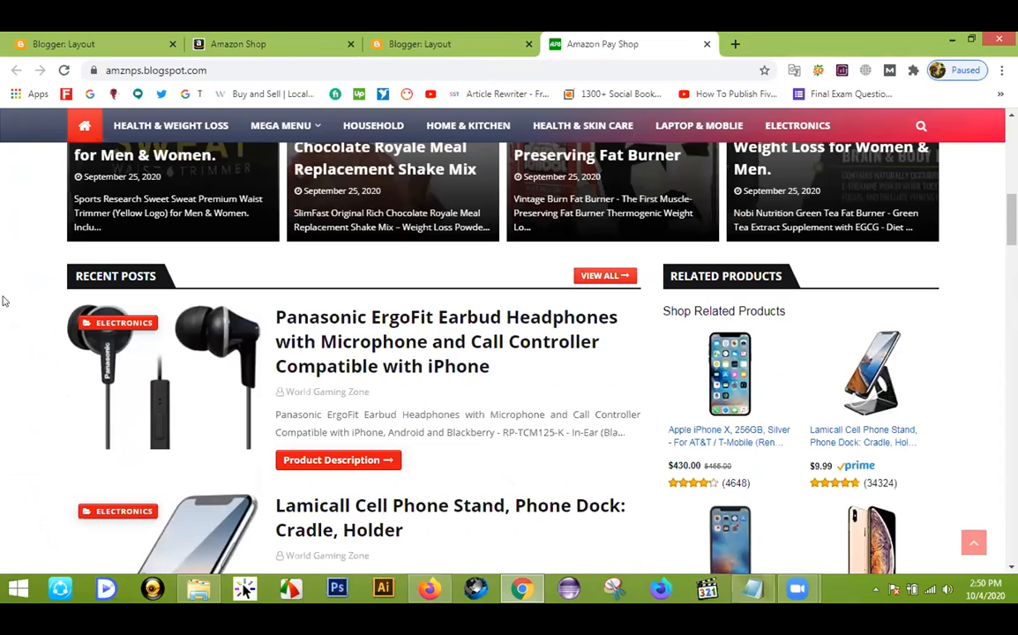
{"action": "scroll", "coordinate": [16, 300], "scroll_direction": "down", "scroll_amount": 2}
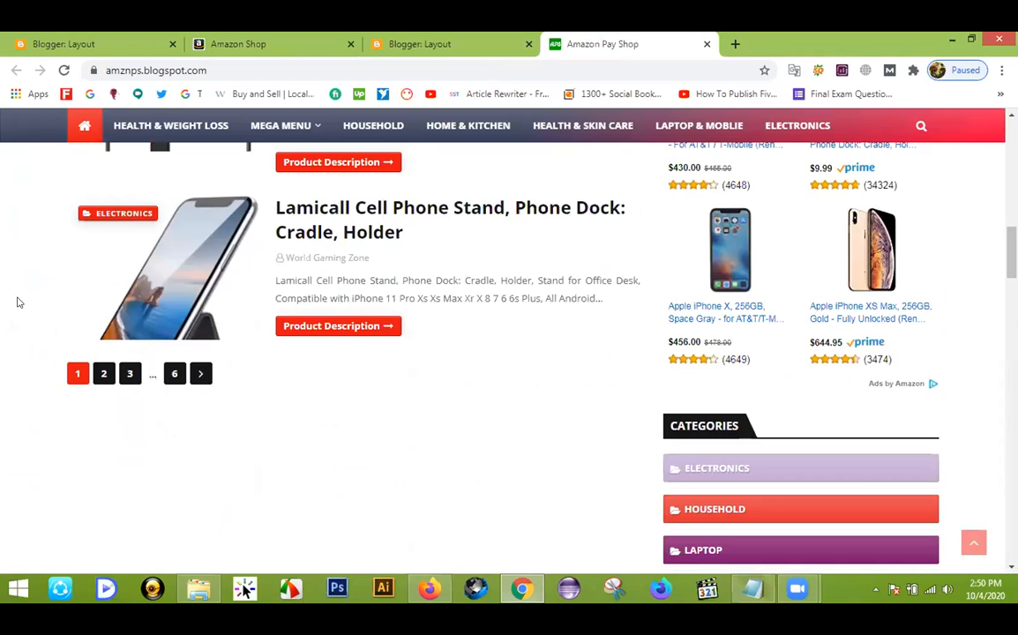
{"action": "scroll", "coordinate": [21, 322], "scroll_direction": "up", "scroll_amount": 2}
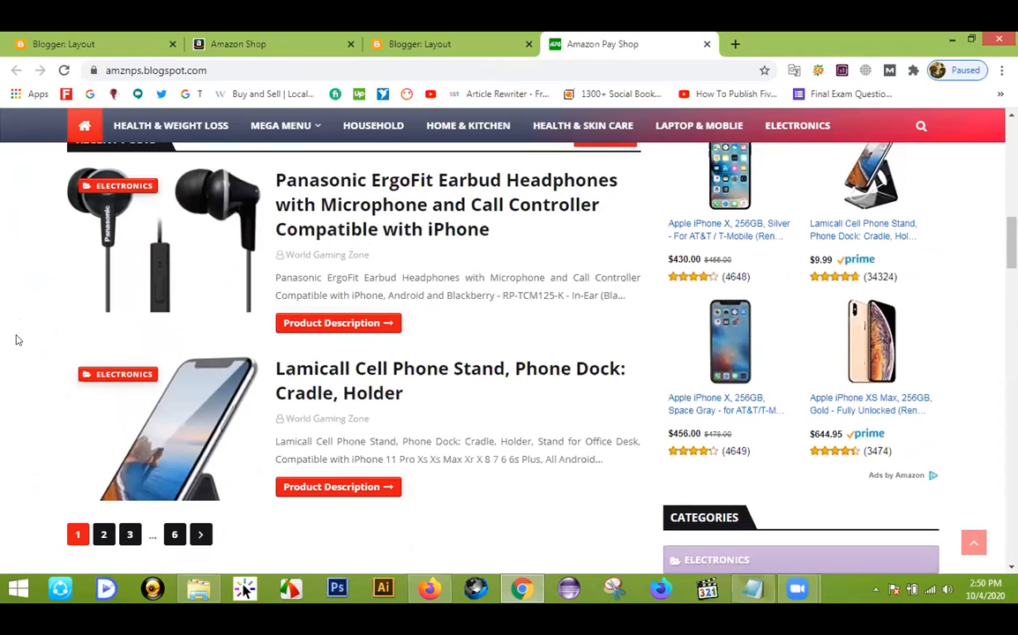
{"action": "scroll", "coordinate": [265, 344], "scroll_direction": "up", "scroll_amount": 2}
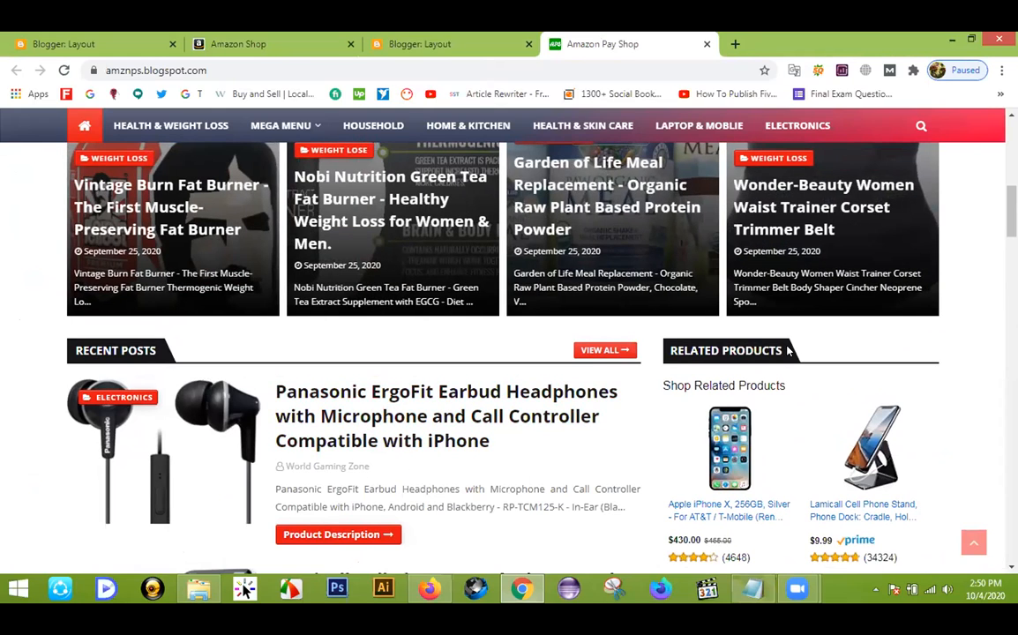
{"action": "scroll", "coordinate": [645, 424], "scroll_direction": "down", "scroll_amount": 2}
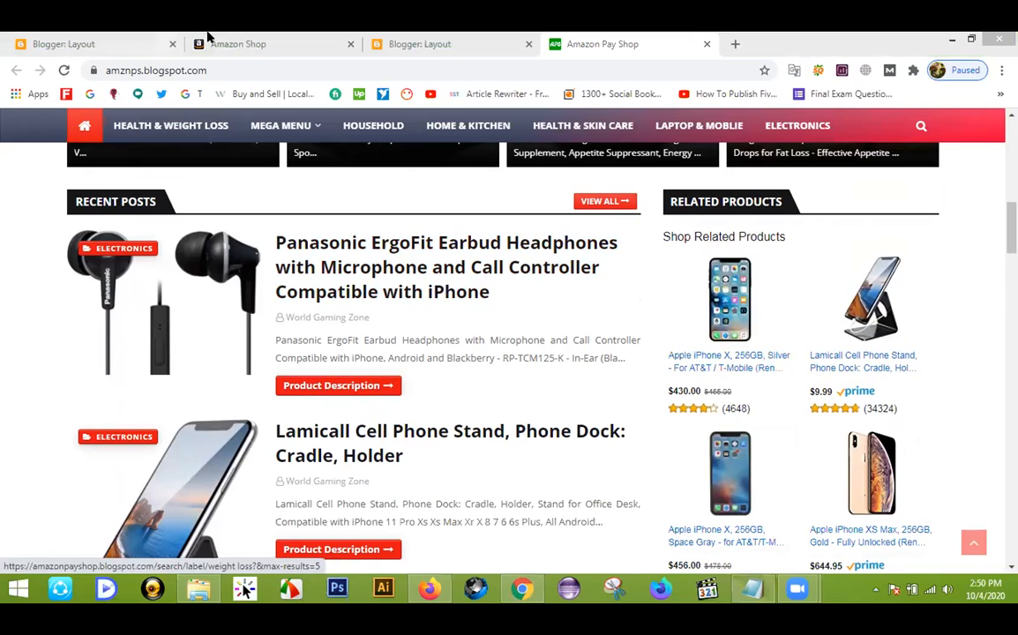
Step: Compare the live blog's Related Products block with the Amazon Pay Shop layout to locate its gadget in Sidebar Right (A)
{"action": "left_click", "coordinate": [69, 36]}
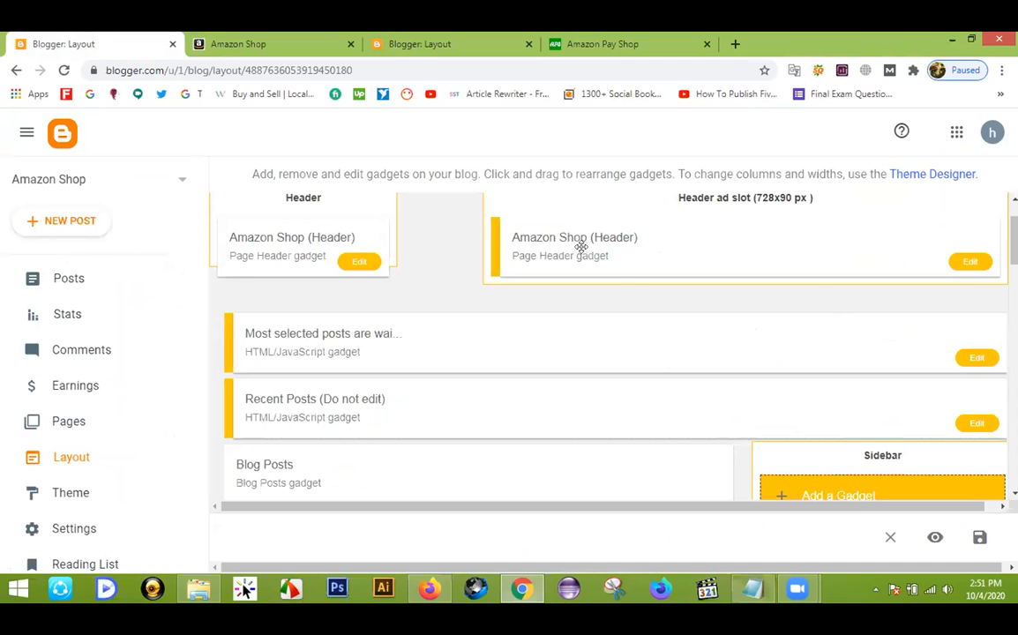
{"action": "left_click", "coordinate": [425, 40]}
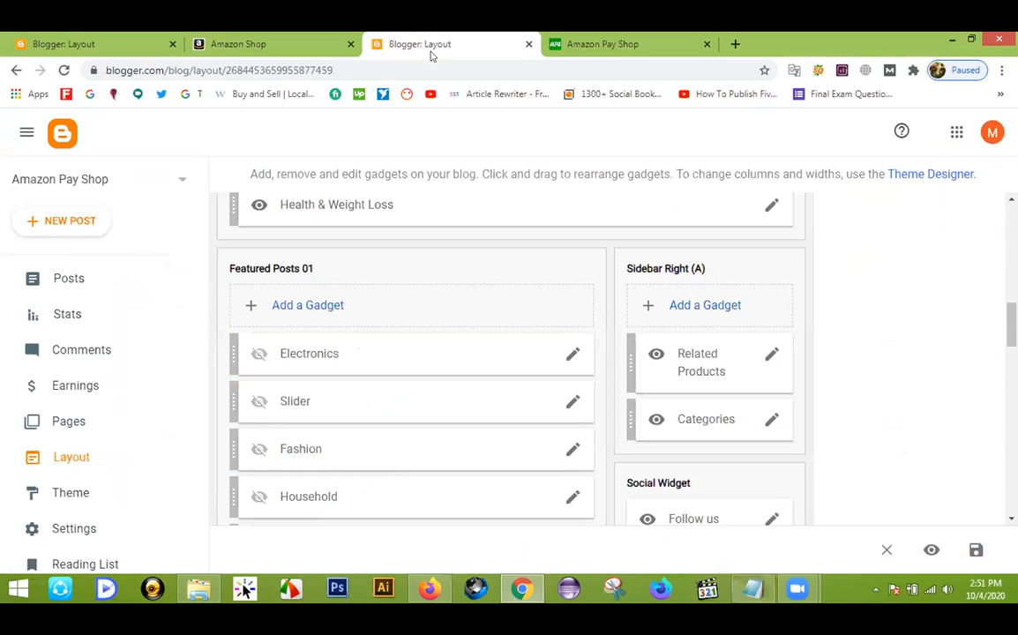
{"action": "scroll", "coordinate": [587, 352], "scroll_direction": "down", "scroll_amount": 5}
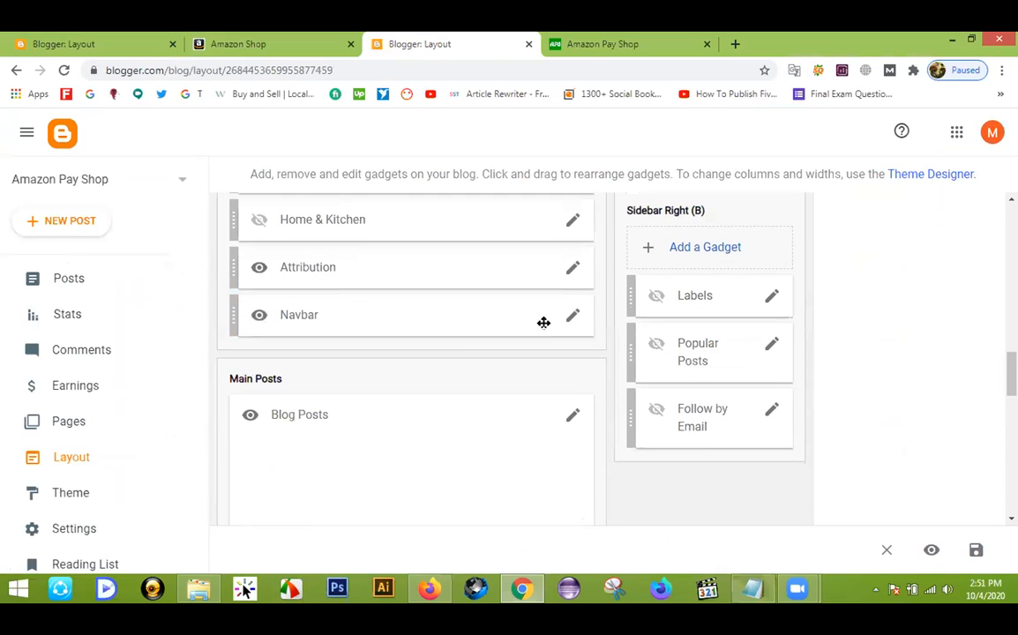
{"action": "left_click", "coordinate": [601, 41]}
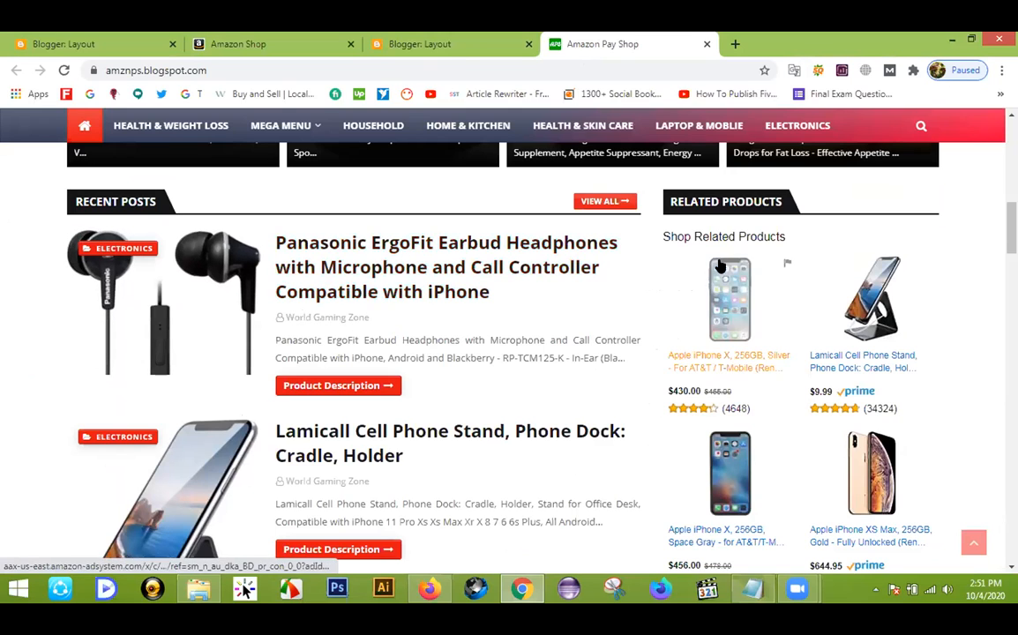
{"action": "left_click", "coordinate": [436, 40]}
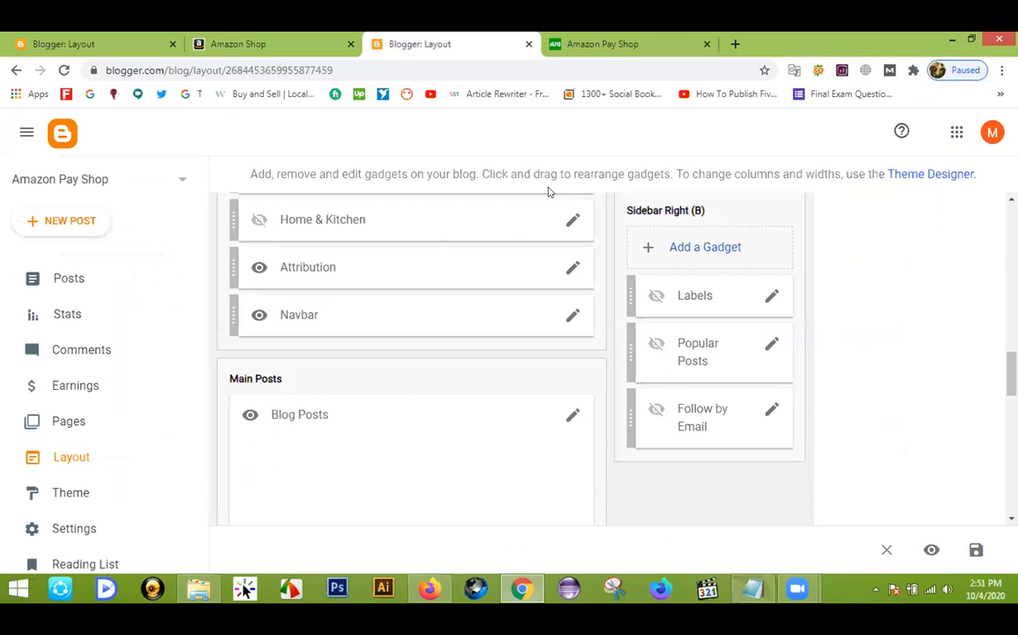
{"action": "scroll", "coordinate": [723, 289], "scroll_direction": "up", "scroll_amount": 3}
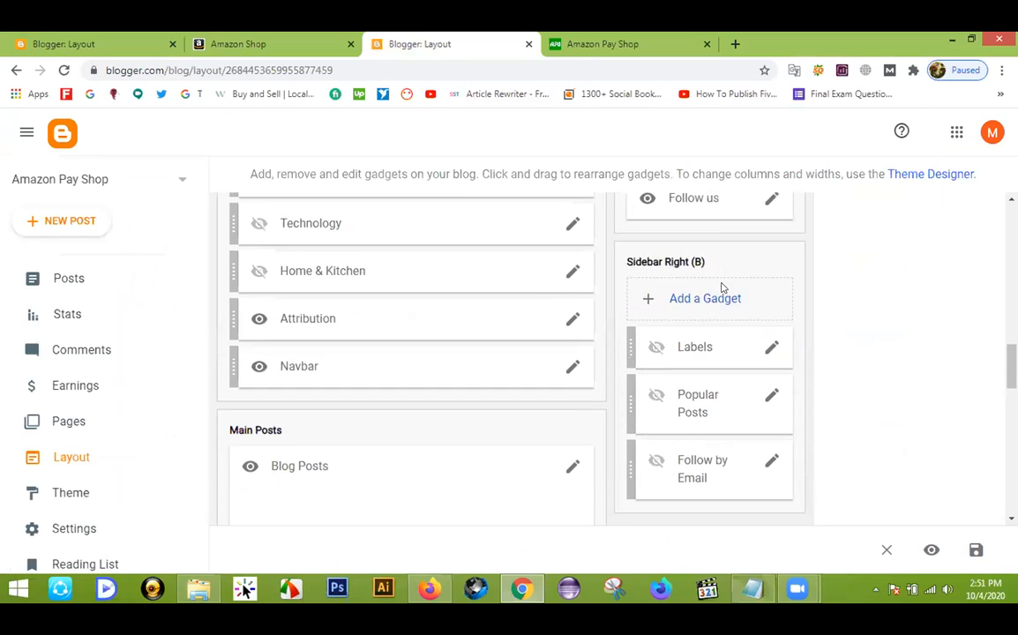
{"action": "left_click", "coordinate": [618, 41]}
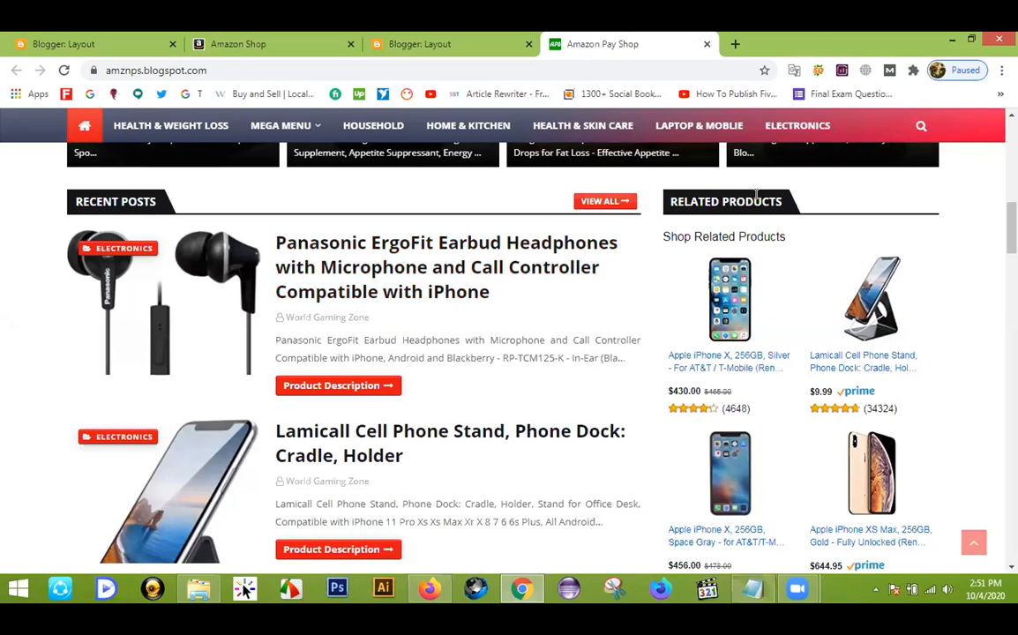
{"action": "left_click", "coordinate": [428, 43]}
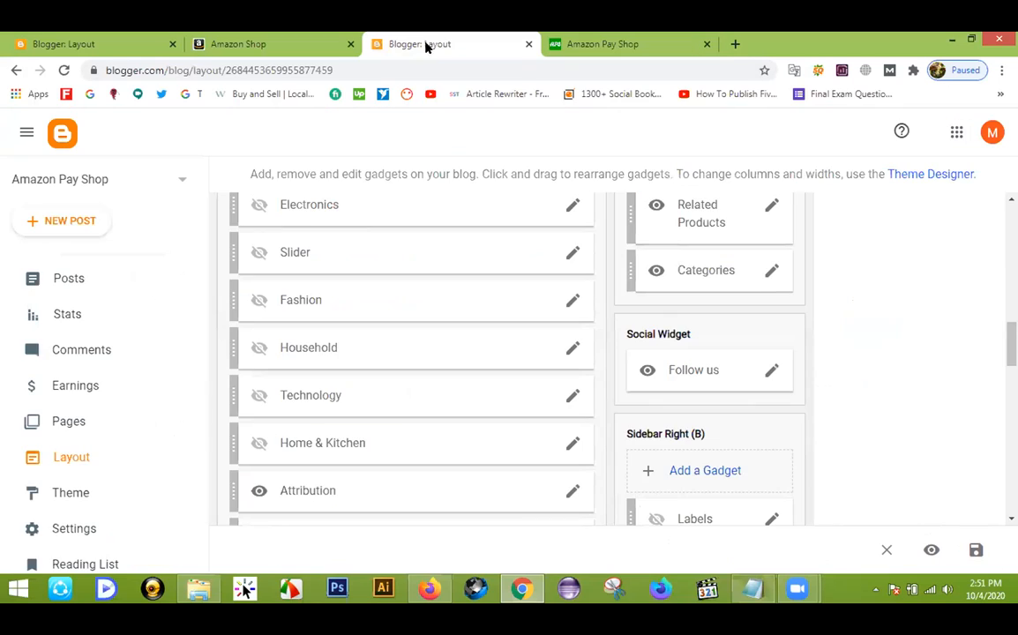
{"action": "scroll", "coordinate": [650, 275], "scroll_direction": "up", "scroll_amount": 2}
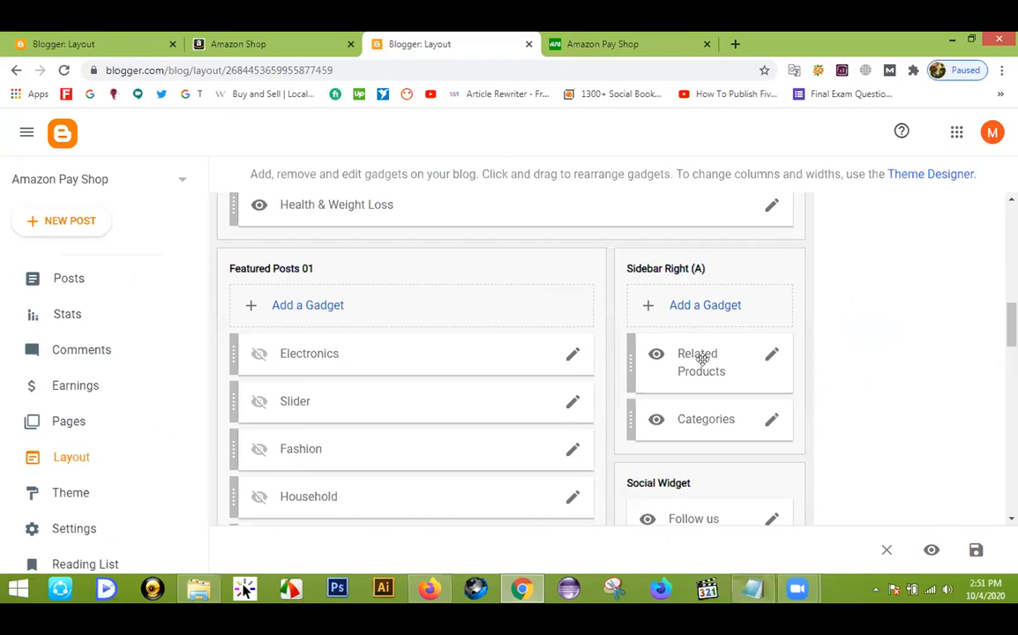
Step: Open the Related Products gadget in Sidebar Right (A), highlight its ad code for review and close it without saving
{"action": "left_click", "coordinate": [769, 357]}
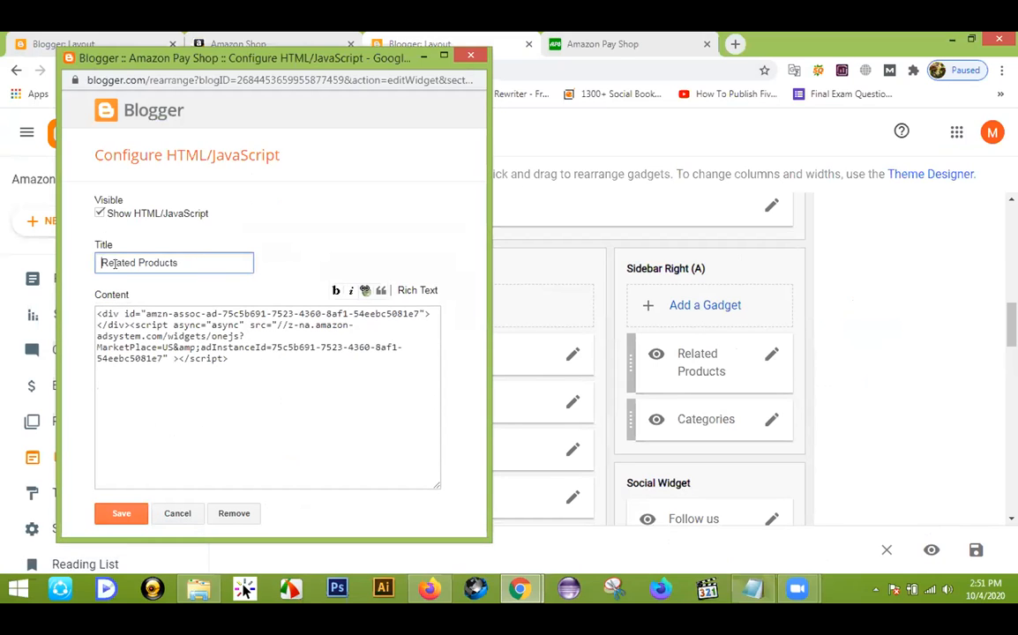
{"action": "left_click_drag", "start_coordinate": [162, 258], "coordinate": [179, 257]}
{"action": "left_click_drag", "start_coordinate": [237, 364], "coordinate": [88, 316]}
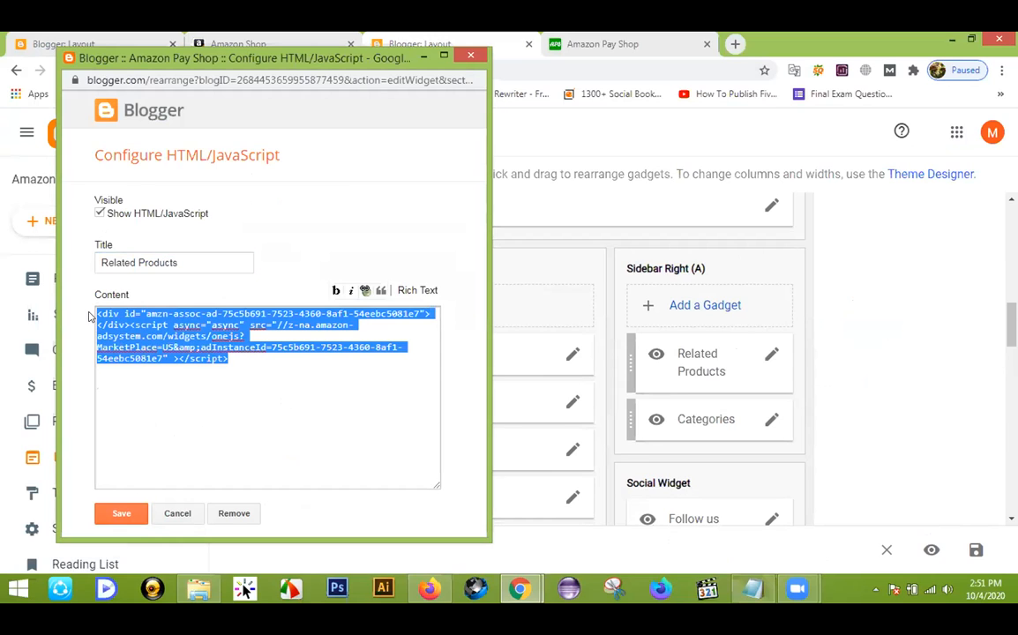
{"action": "left_click", "coordinate": [250, 360]}
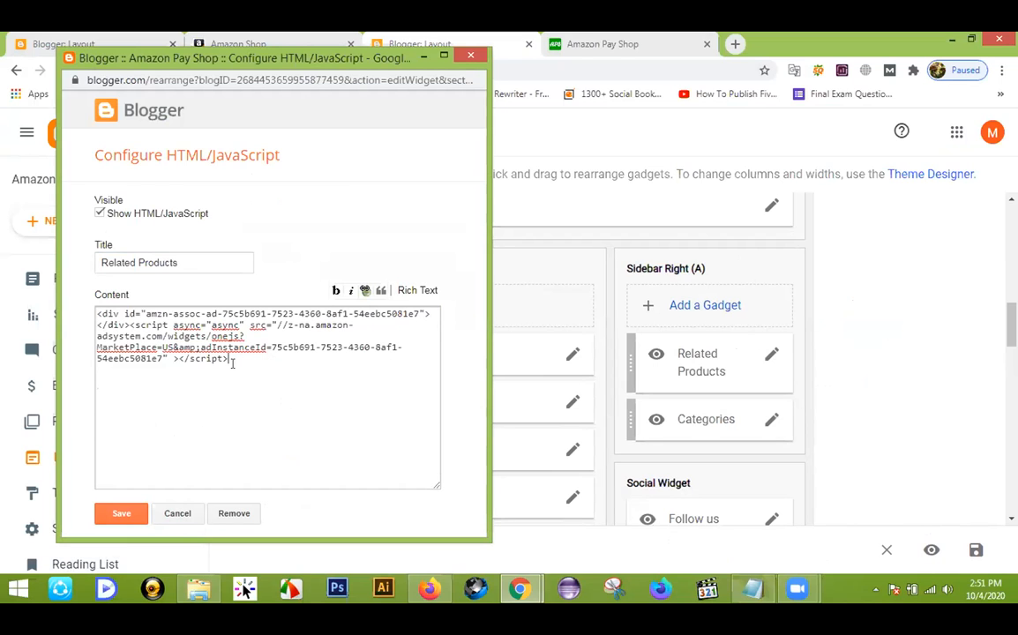
{"action": "left_click", "coordinate": [177, 515]}
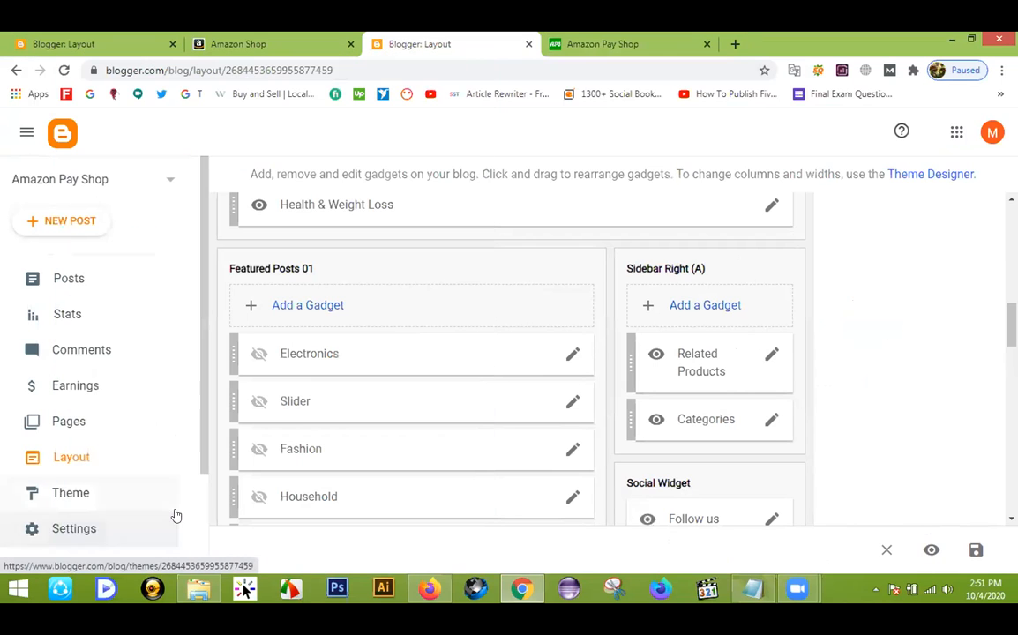
Step: Check the Related Products ads on the live page again against the Carousel, Featured Posts 01 and Sidebar Right (A) layout sections
{"action": "left_click", "coordinate": [602, 43]}
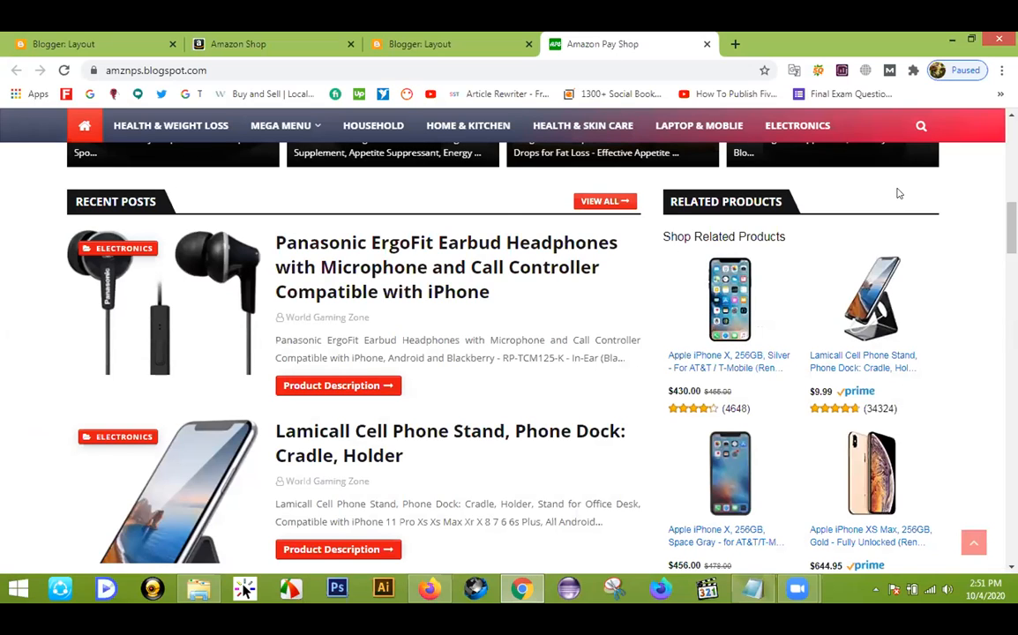
{"action": "left_click", "coordinate": [428, 37]}
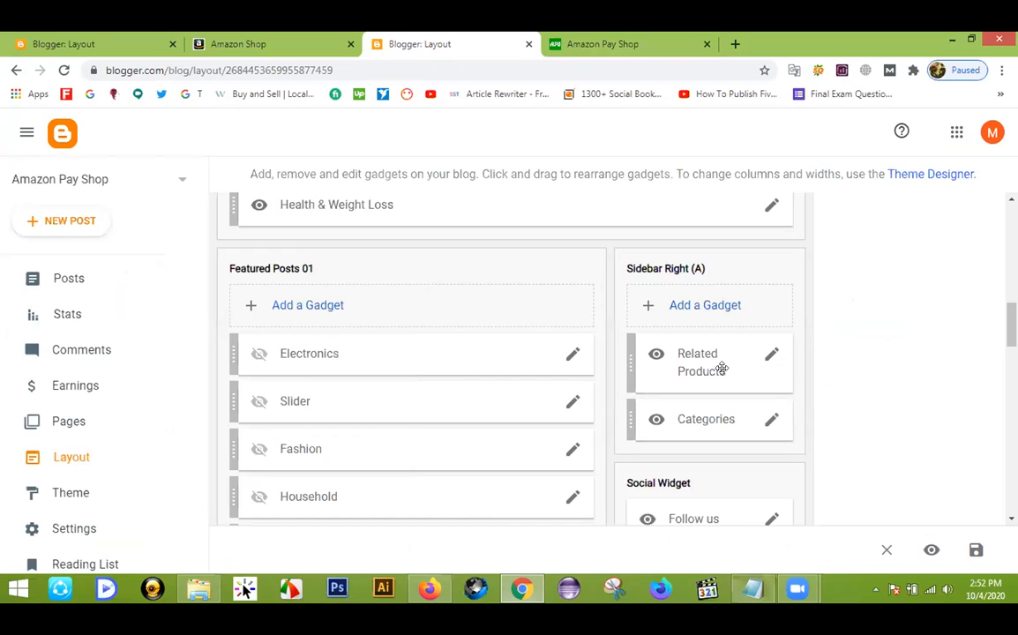
{"action": "left_click", "coordinate": [620, 39]}
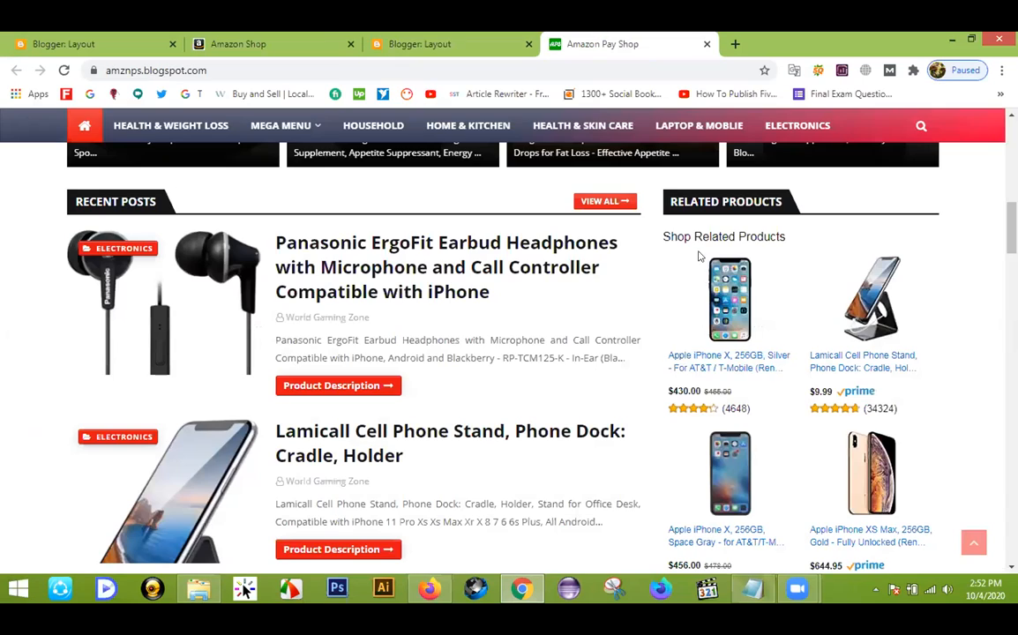
{"action": "left_click", "coordinate": [420, 44]}
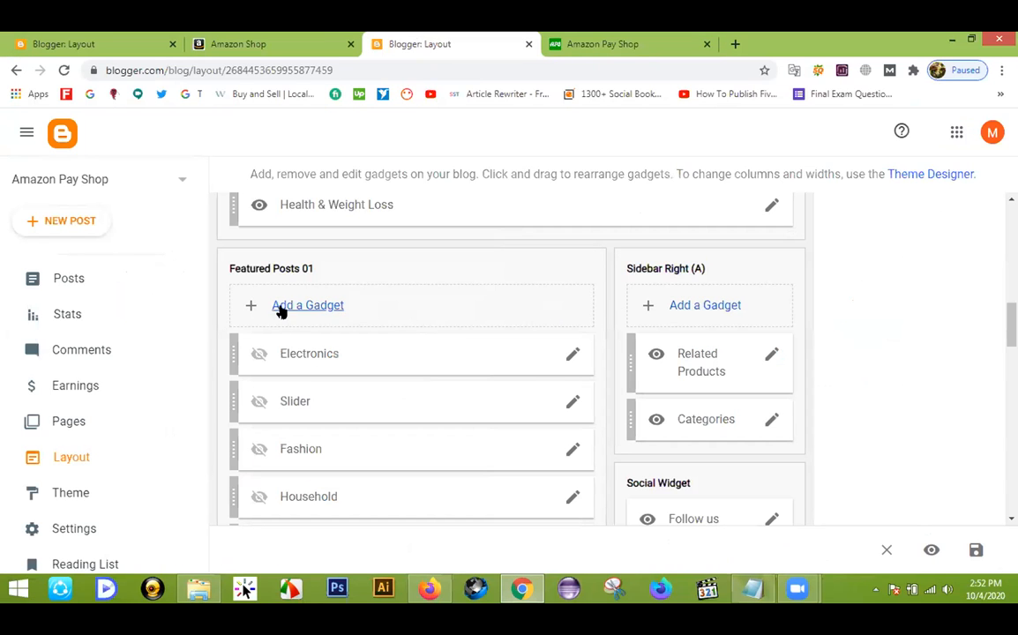
{"action": "scroll", "coordinate": [337, 327], "scroll_direction": "up", "scroll_amount": 1}
{"action": "scroll", "coordinate": [349, 370], "scroll_direction": "up", "scroll_amount": 1}
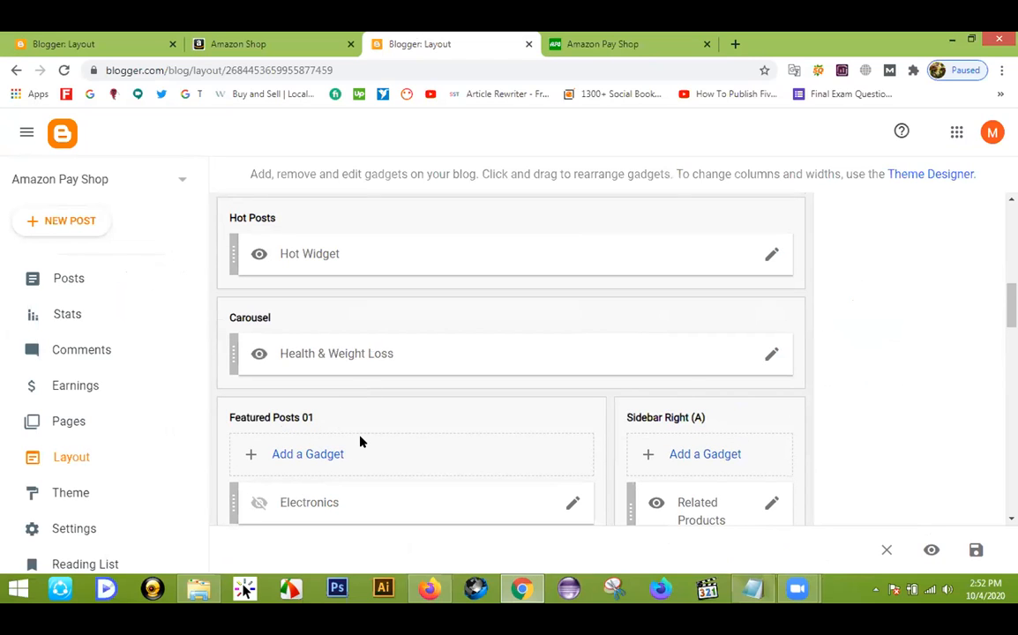
{"action": "scroll", "coordinate": [361, 438], "scroll_direction": "down", "scroll_amount": 1}
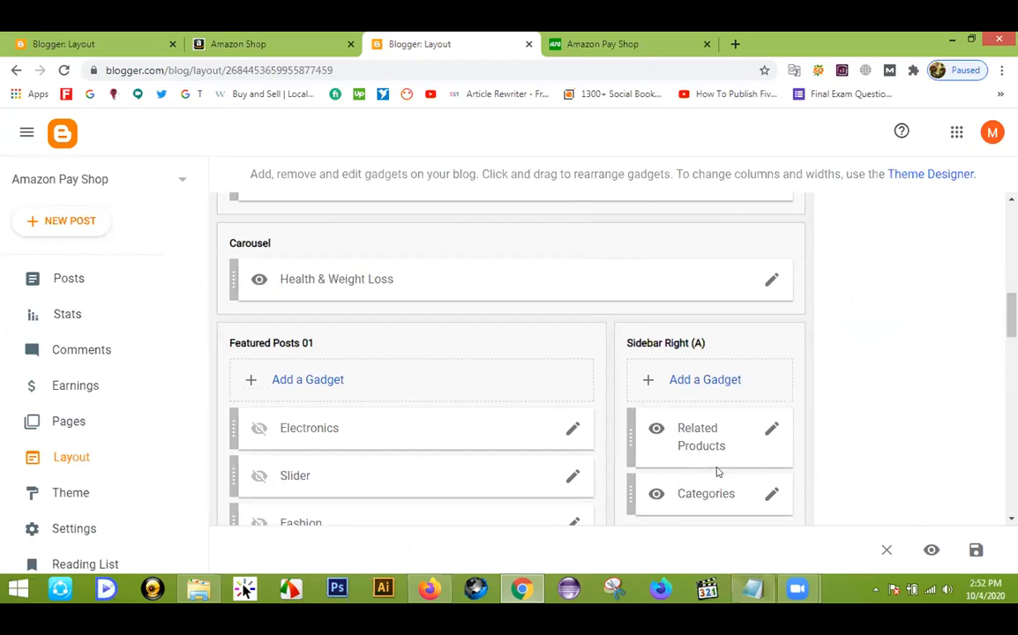
Step: Copy the Related Products gadget's ad code, clear it from the content and save, then switch to the live blog in Firefox
{"action": "left_click", "coordinate": [770, 429]}
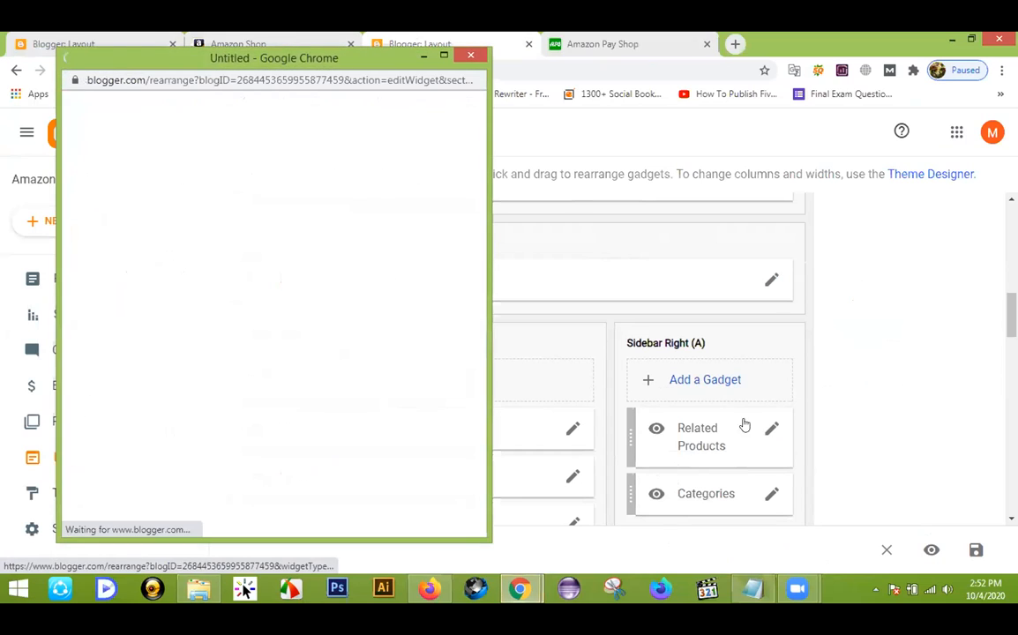
{"action": "left_click_drag", "start_coordinate": [231, 359], "coordinate": [57, 284]}
{"action": "key", "text": "ctrl+c"}
{"action": "key", "text": "BackSpace"}
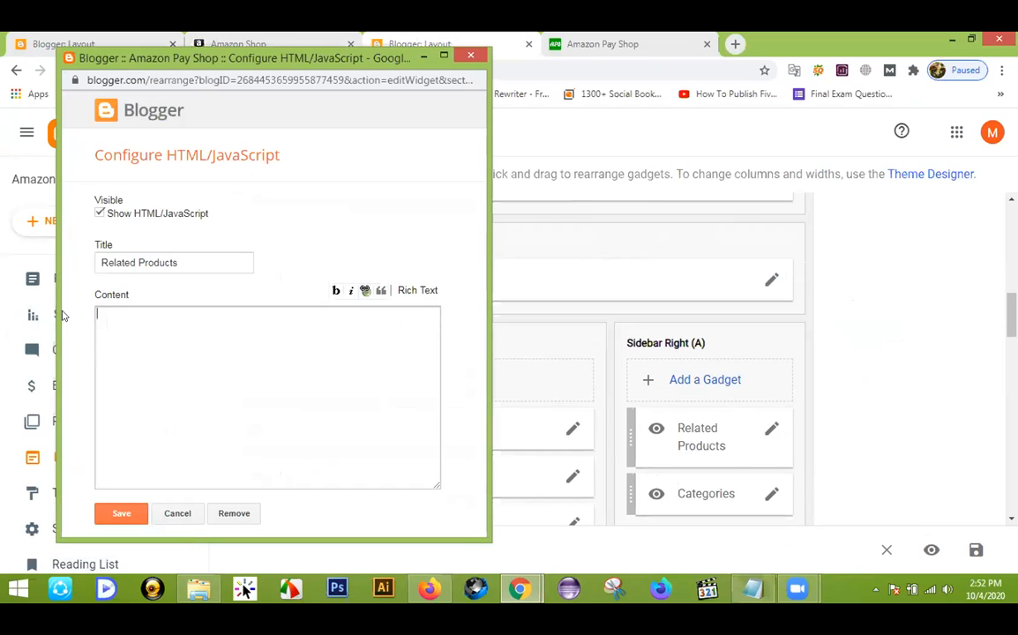
{"action": "left_click", "coordinate": [123, 513]}
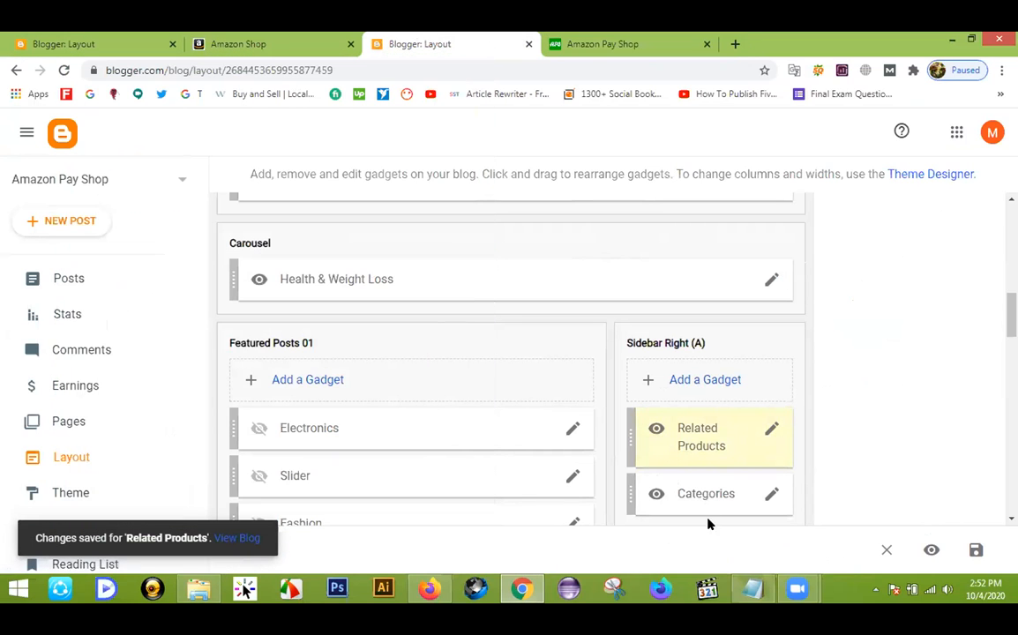
{"action": "left_click", "coordinate": [521, 600]}
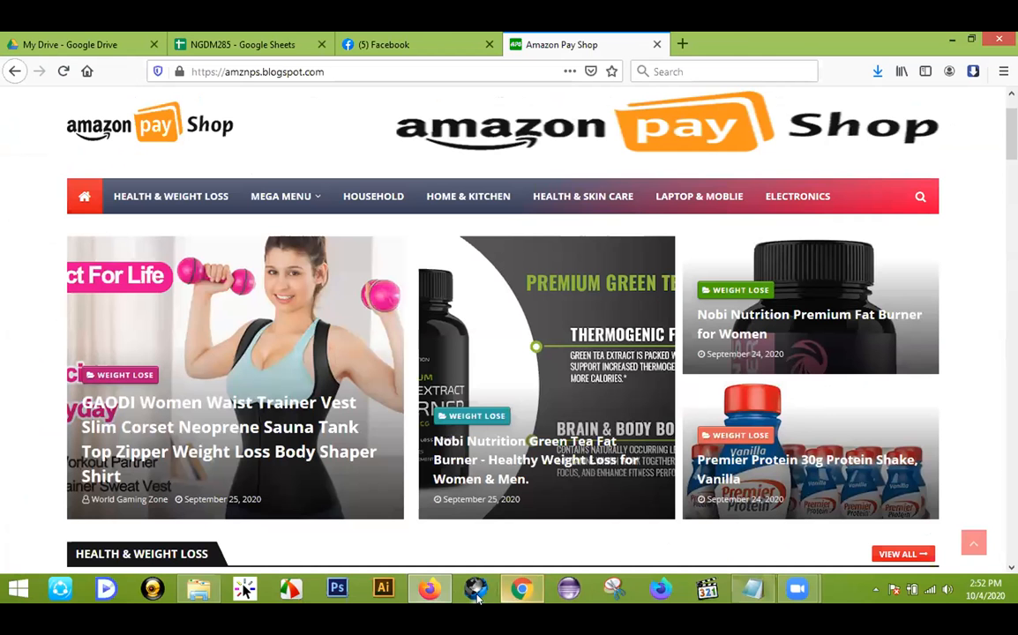
Step: Create a new text document on the desktop, paste the copied Related Products ad code into it, and switch back to Chrome
{"action": "left_click", "coordinate": [431, 596]}
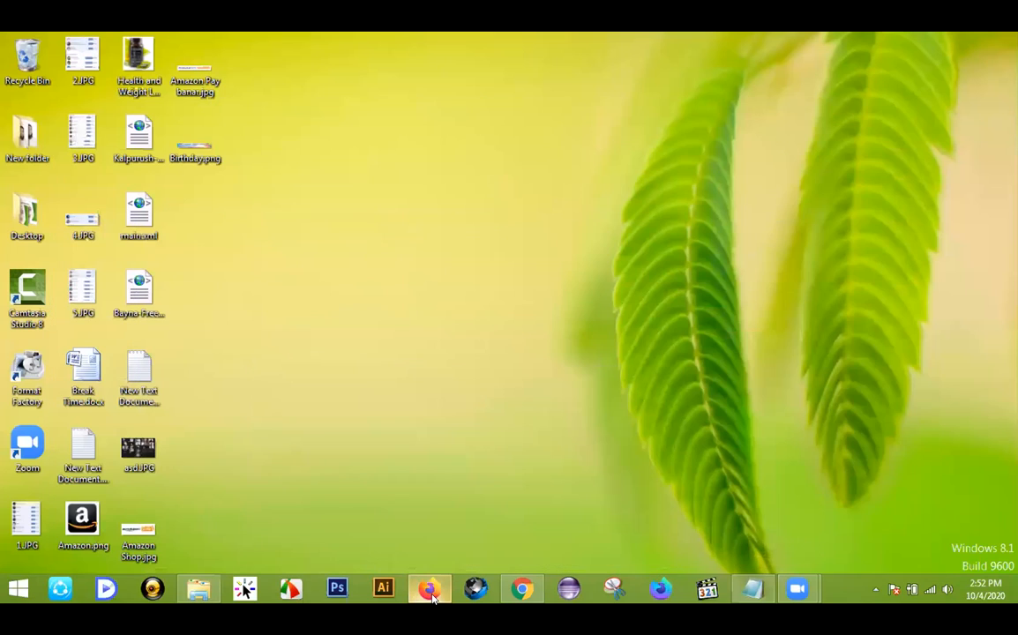
{"action": "right_click", "coordinate": [242, 271]}
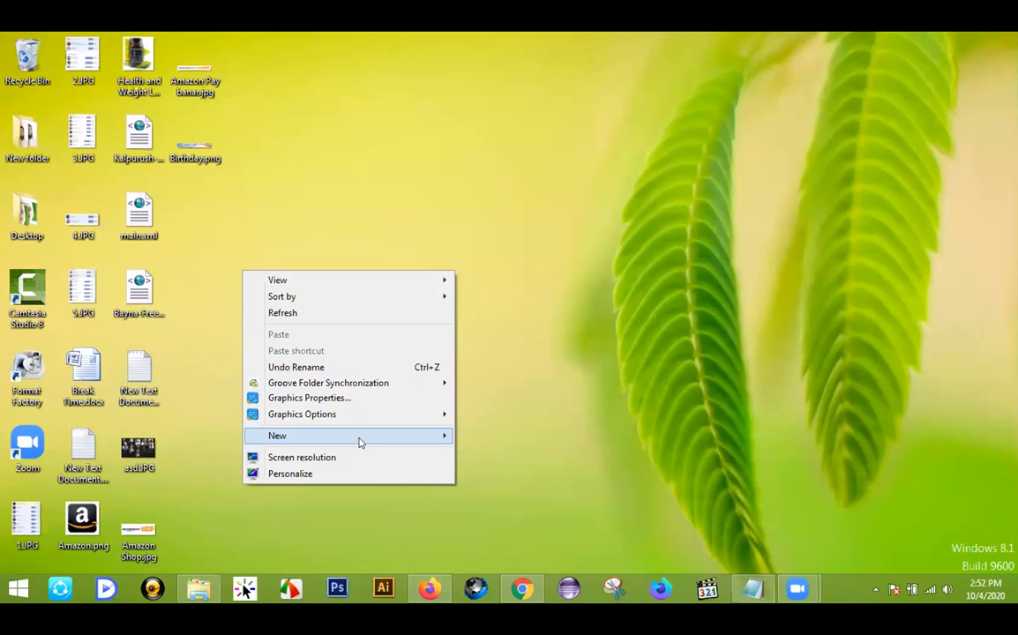
{"action": "mouse_move", "coordinate": [419, 441]}
{"action": "left_click", "coordinate": [501, 402]}
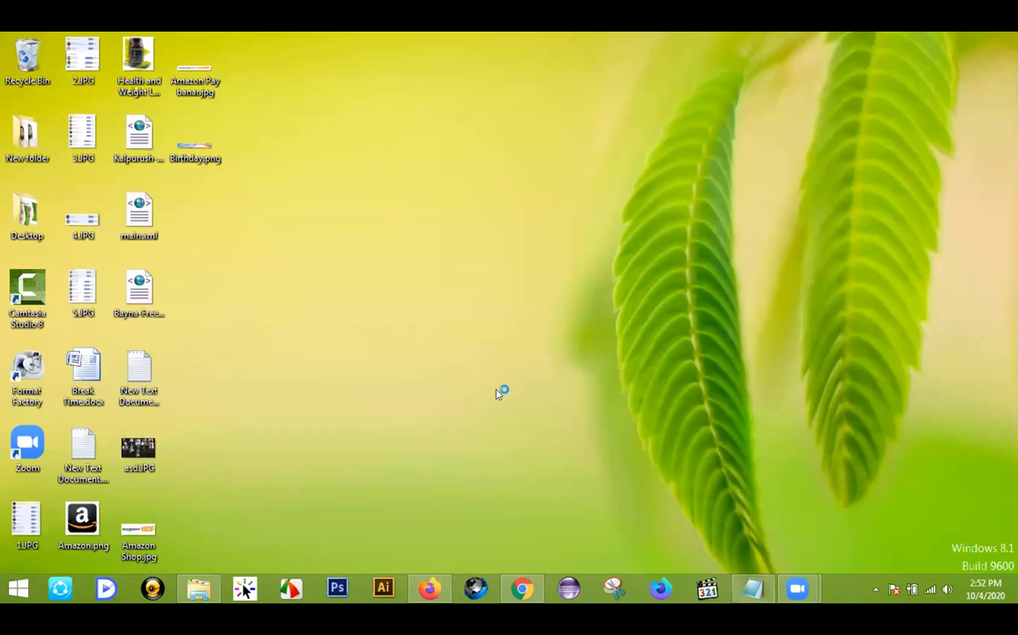
{"action": "key", "text": "Return"}
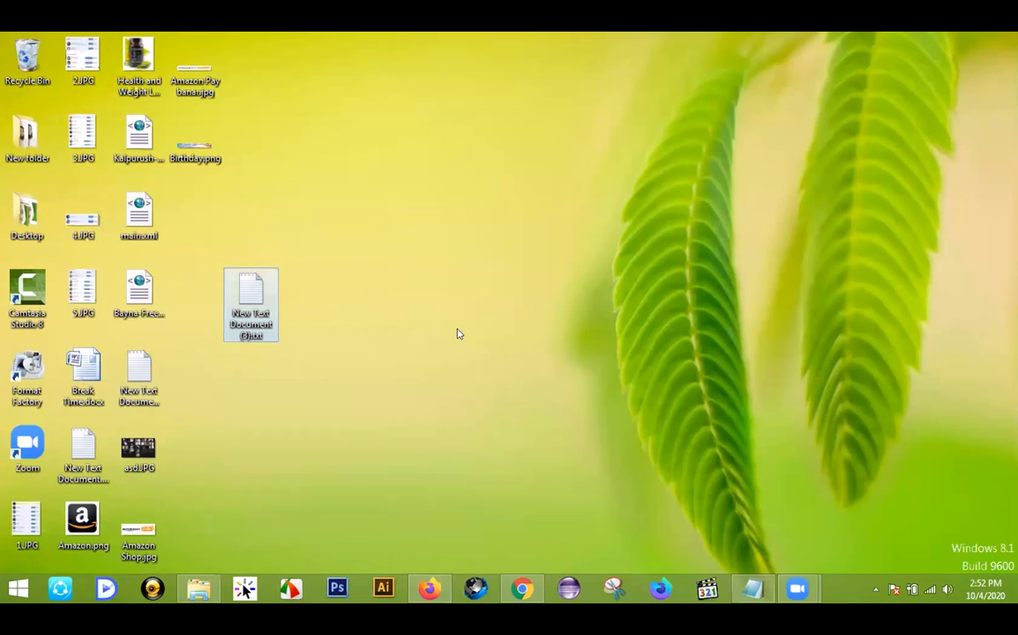
{"action": "double_click", "coordinate": [253, 289]}
{"action": "key", "text": "ctrl+v"}
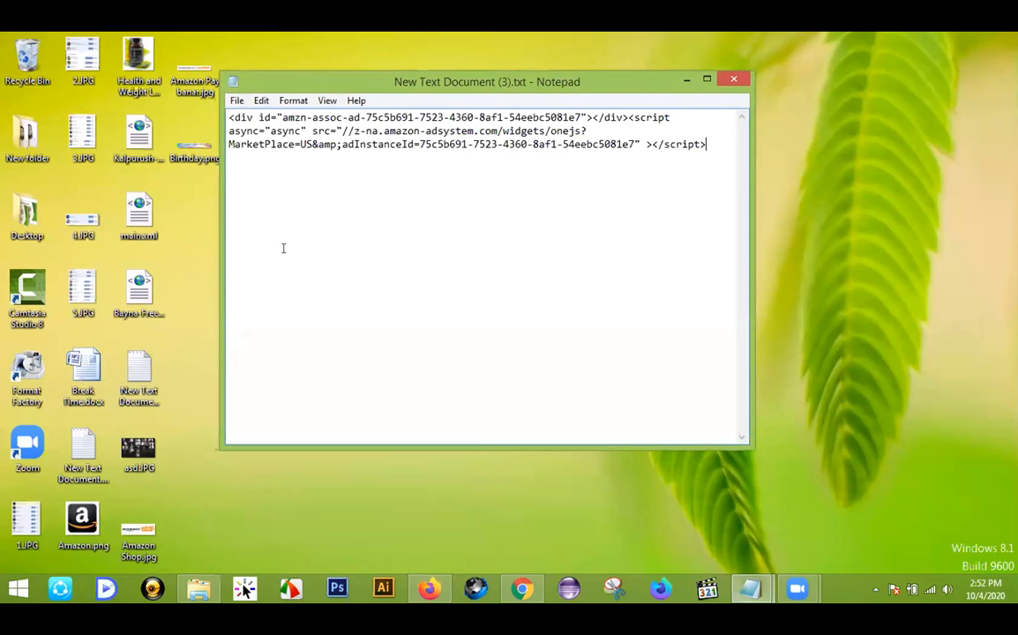
{"action": "left_click", "coordinate": [522, 589]}
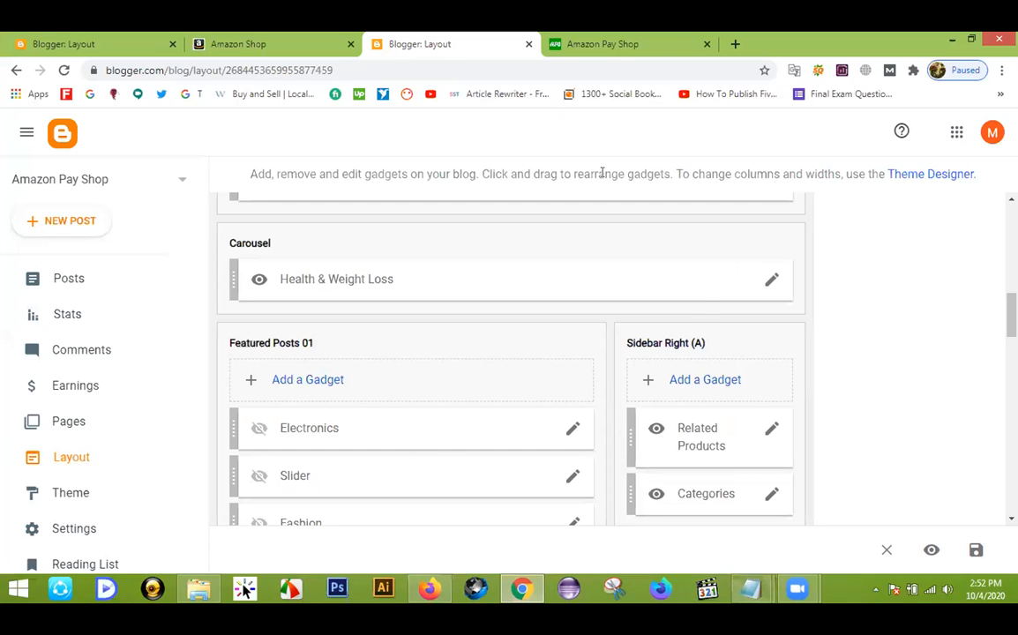
Step: Reload the live Amazon Pay Shop blog and examine where its home page sections are placed
{"action": "left_click", "coordinate": [622, 41]}
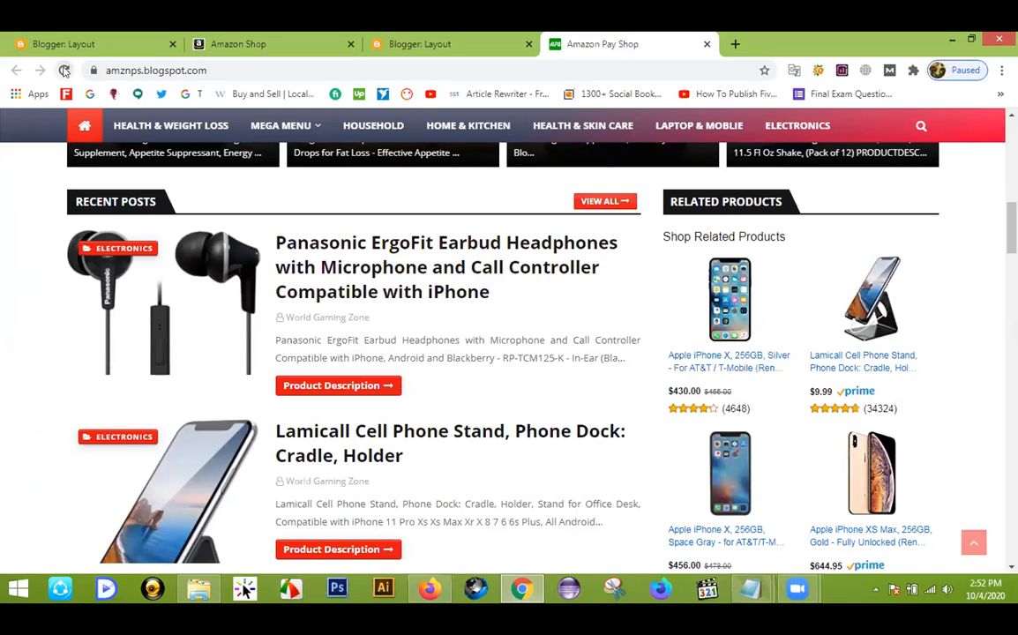
{"action": "left_click", "coordinate": [64, 70]}
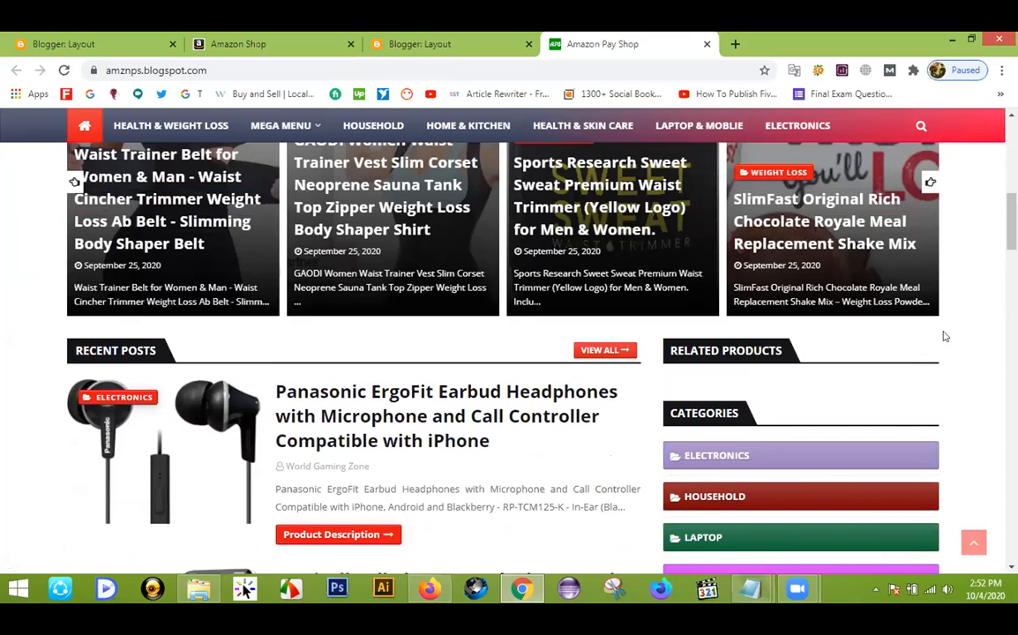
{"action": "scroll", "coordinate": [944, 336], "scroll_direction": "up", "scroll_amount": 4}
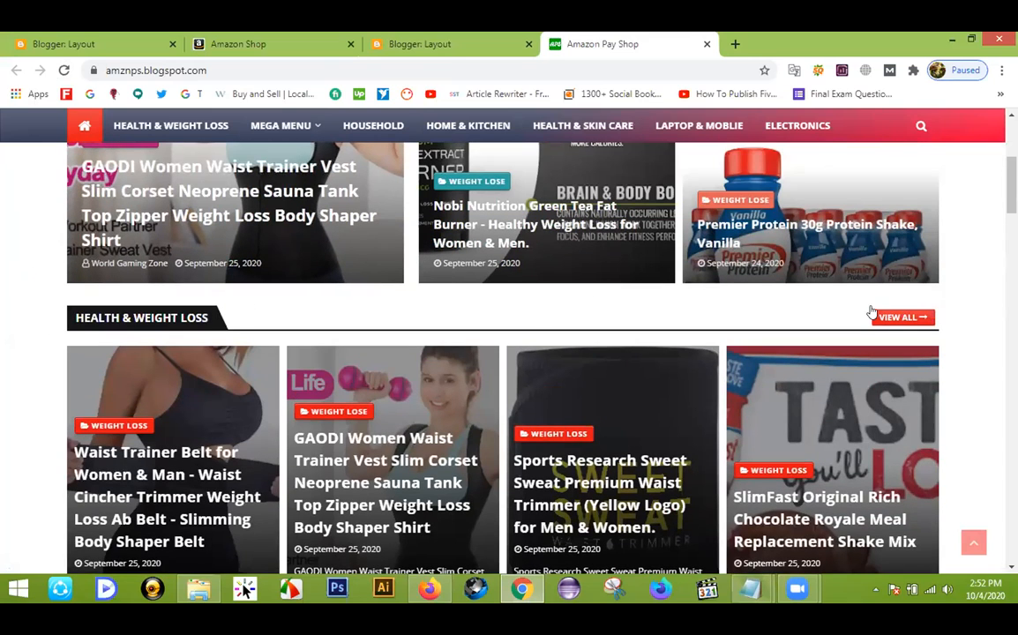
{"action": "scroll", "coordinate": [791, 371], "scroll_direction": "up", "scroll_amount": 2}
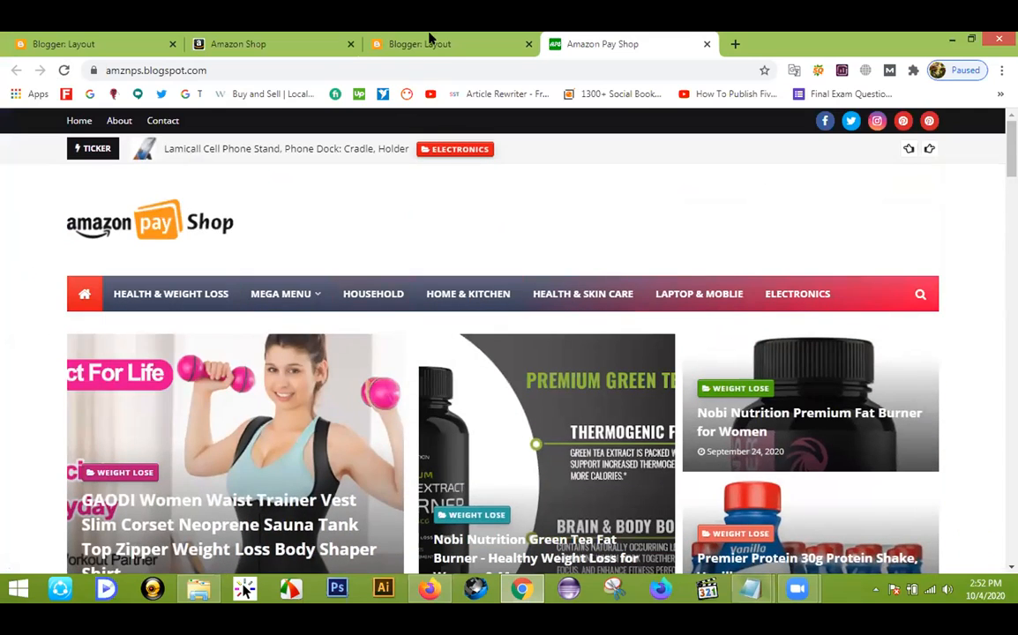
Step: Return to the Blogger layout and inspect the settings of the Health & Weight Loss gadget in the Carousel section
{"action": "left_click", "coordinate": [432, 39]}
{"action": "scroll", "coordinate": [327, 326], "scroll_direction": "up", "scroll_amount": 1}
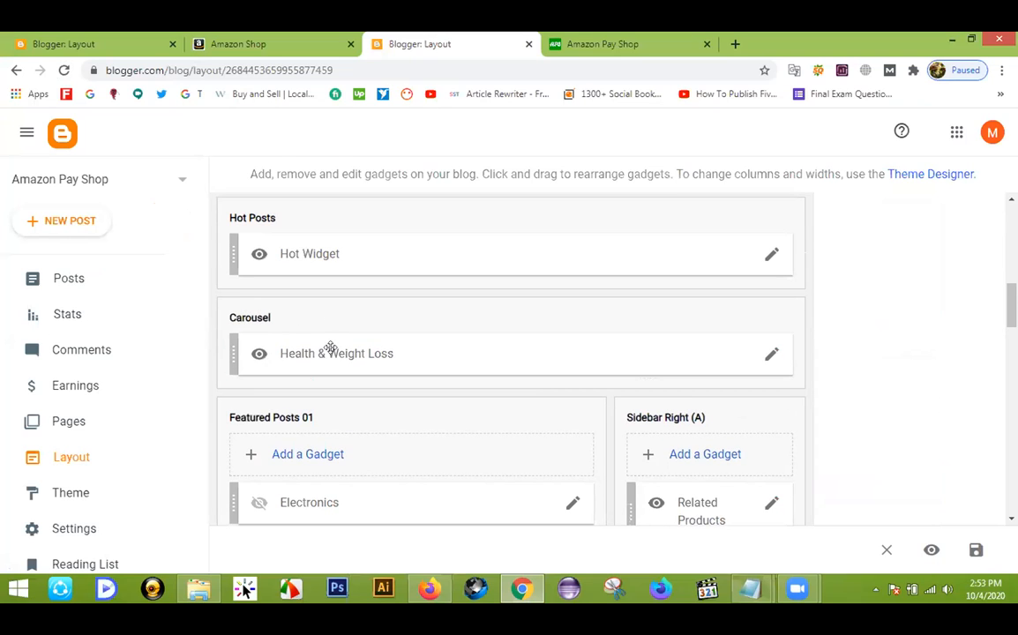
{"action": "left_click", "coordinate": [767, 357]}
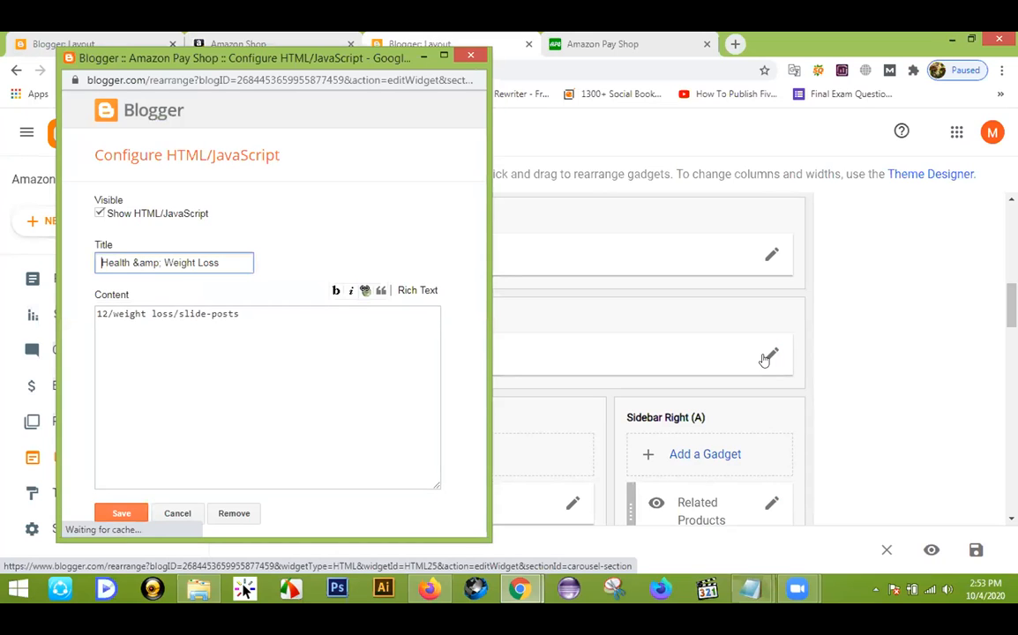
{"action": "left_click", "coordinate": [473, 56]}
Step: Add an HTML/JavaScript gadget titled "ad Code" to Featured Posts 01, with the copied Amazon ad script as its content, and save it
{"action": "scroll", "coordinate": [473, 297], "scroll_direction": "up", "scroll_amount": 1}
{"action": "scroll", "coordinate": [468, 278], "scroll_direction": "down", "scroll_amount": 3}
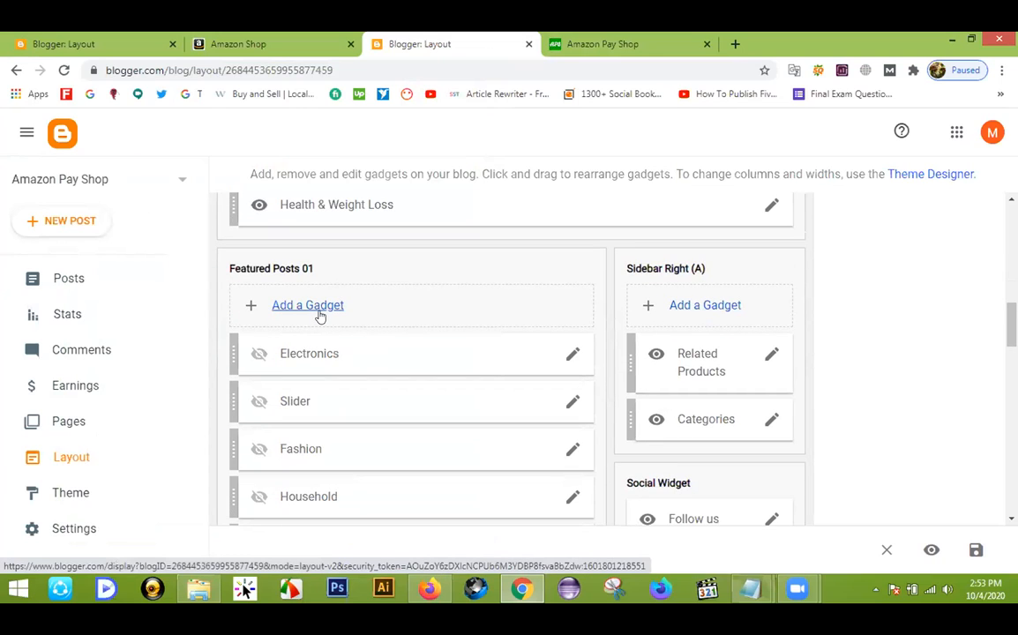
{"action": "scroll", "coordinate": [320, 315], "scroll_direction": "up", "scroll_amount": 3}
{"action": "scroll", "coordinate": [324, 322], "scroll_direction": "up", "scroll_amount": 1}
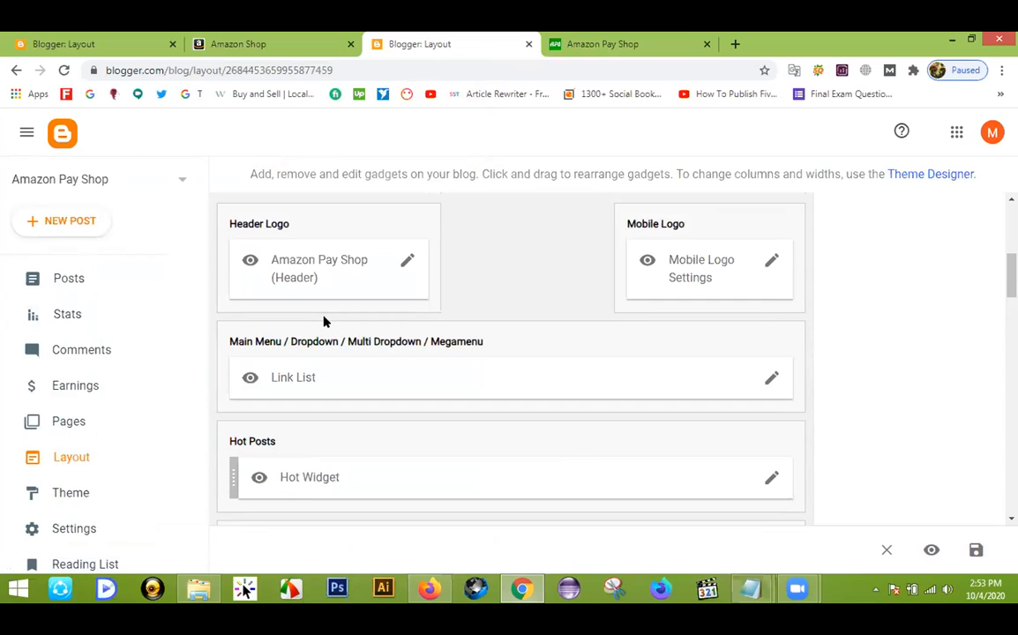
{"action": "scroll", "coordinate": [324, 322], "scroll_direction": "down", "scroll_amount": 4}
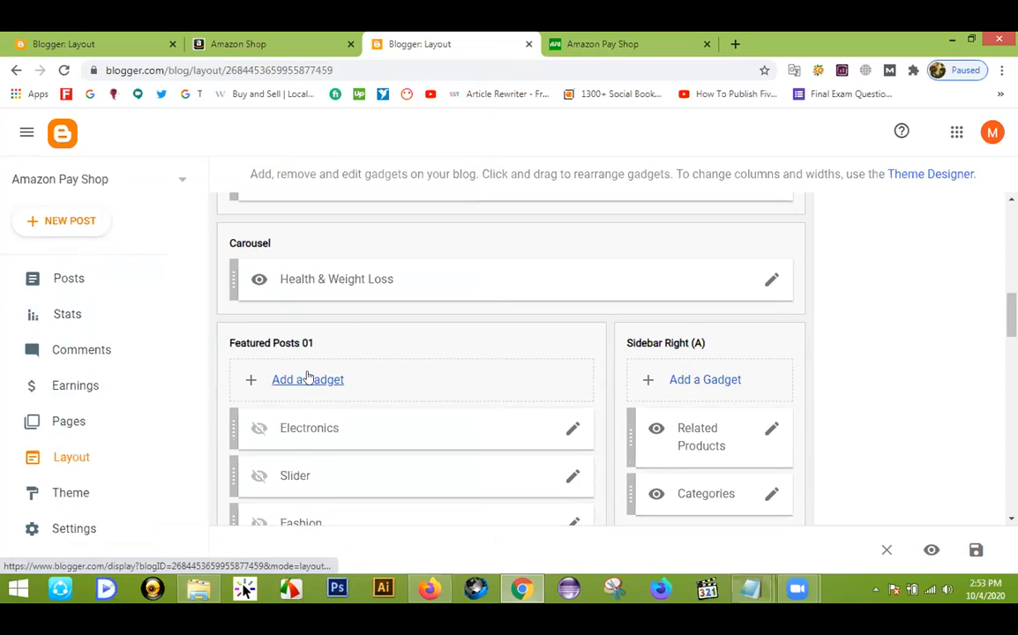
{"action": "left_click", "coordinate": [307, 380]}
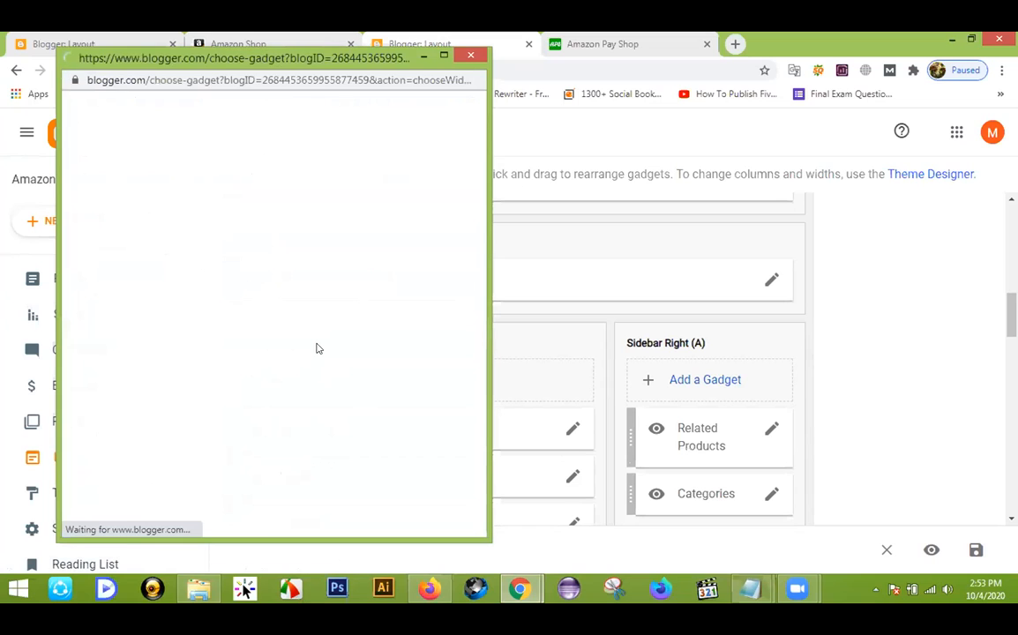
{"action": "scroll", "coordinate": [317, 318], "scroll_direction": "down", "scroll_amount": 1}
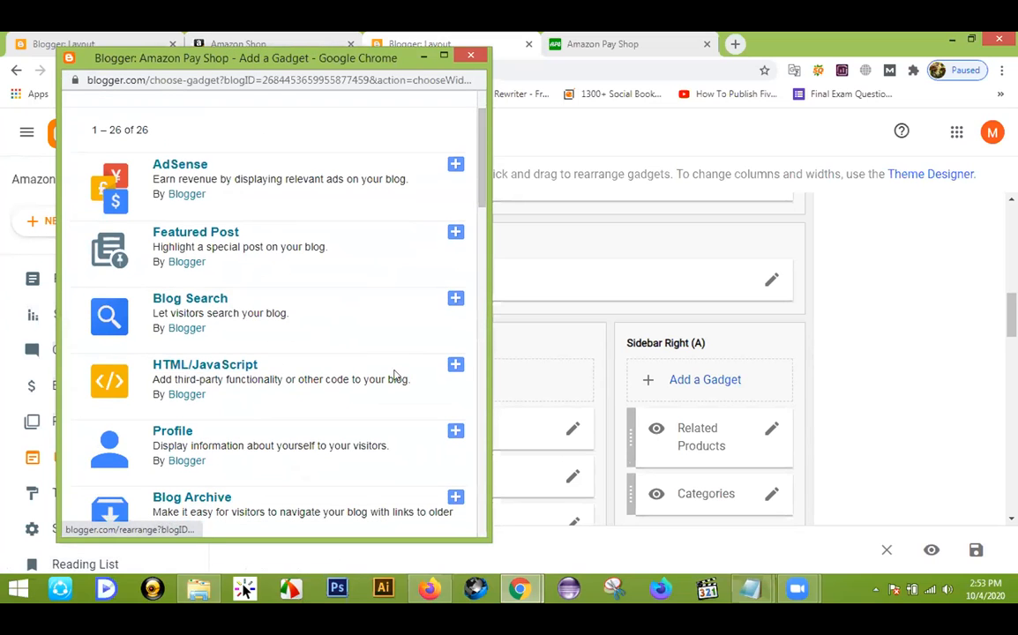
{"action": "left_click", "coordinate": [452, 365]}
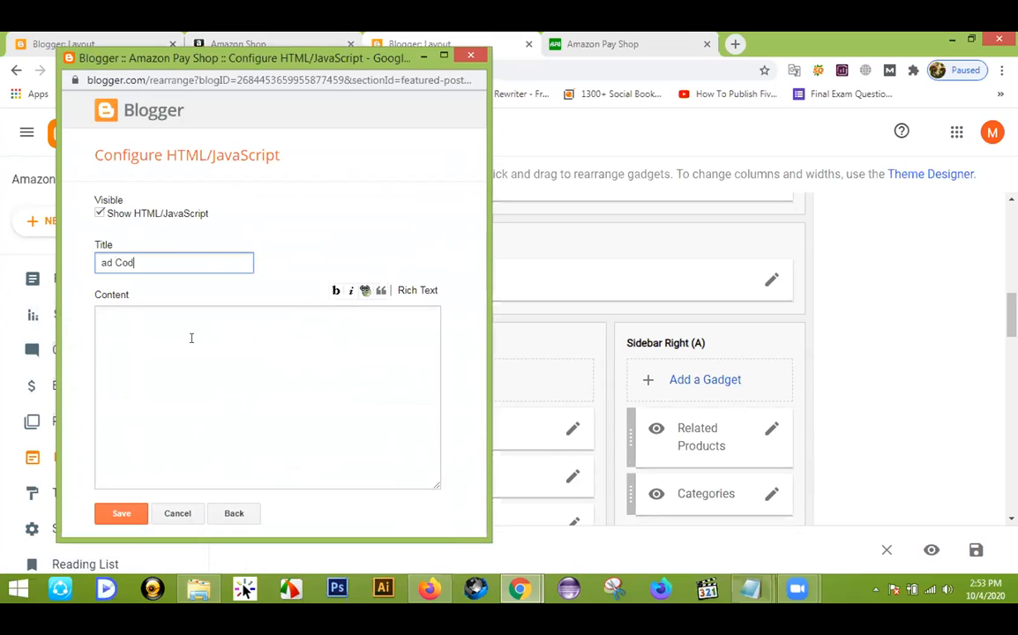
{"action": "left_click", "coordinate": [198, 317]}
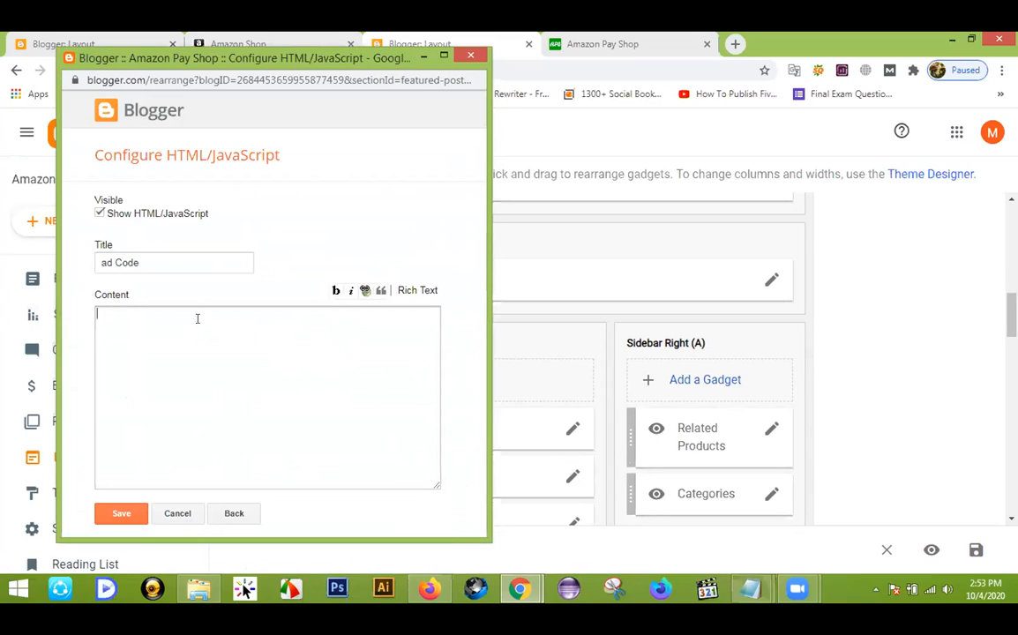
{"action": "key", "text": "ctrl+v"}
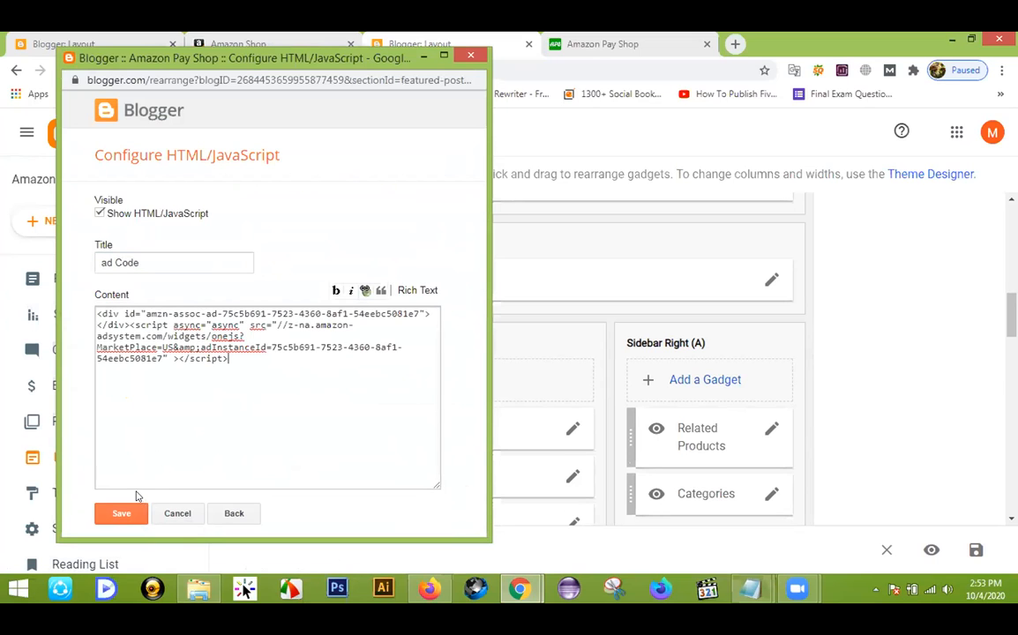
{"action": "left_click", "coordinate": [123, 514]}
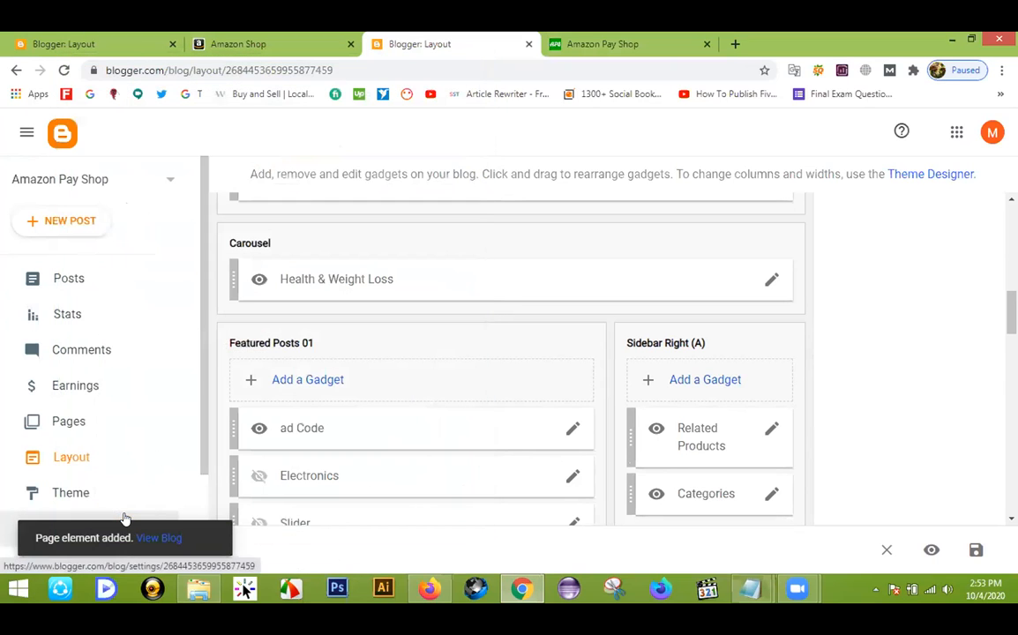
Step: Reload the live blog and look through the whole home page for the added ad gadget
{"action": "left_click", "coordinate": [582, 43]}
{"action": "left_click", "coordinate": [60, 71]}
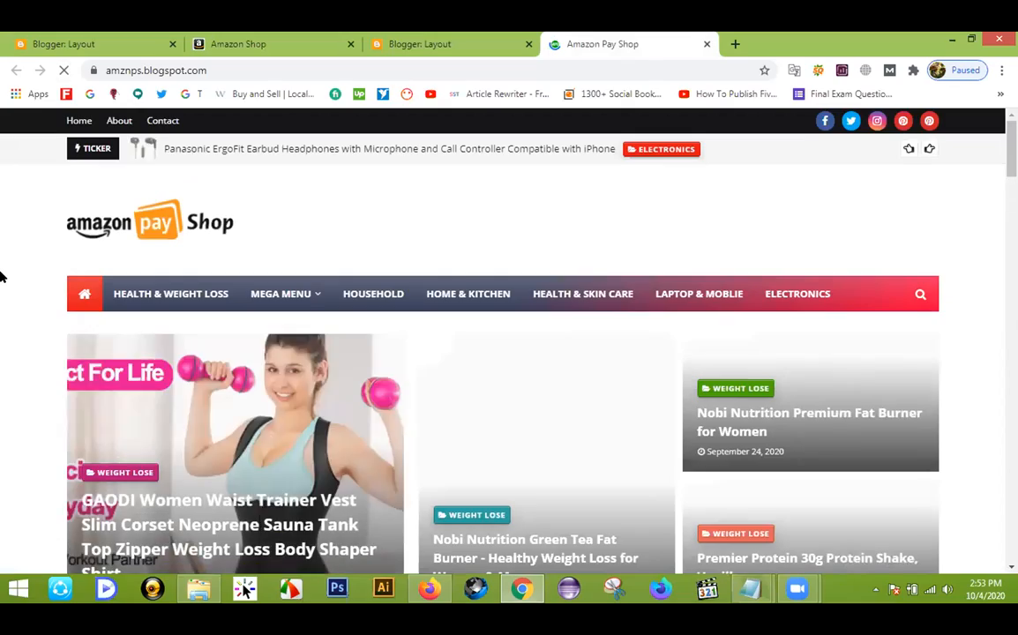
{"action": "scroll", "coordinate": [0, 276], "scroll_direction": "down", "scroll_amount": 5}
{"action": "scroll", "coordinate": [0, 276], "scroll_direction": "down", "scroll_amount": 10}
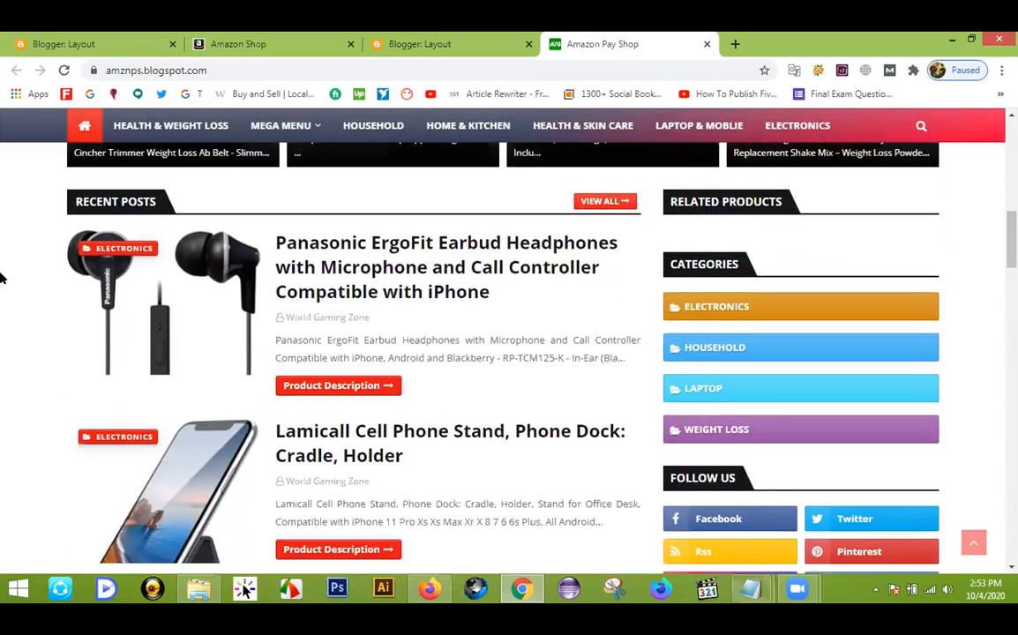
{"action": "scroll", "coordinate": [0, 276], "scroll_direction": "down", "scroll_amount": 10}
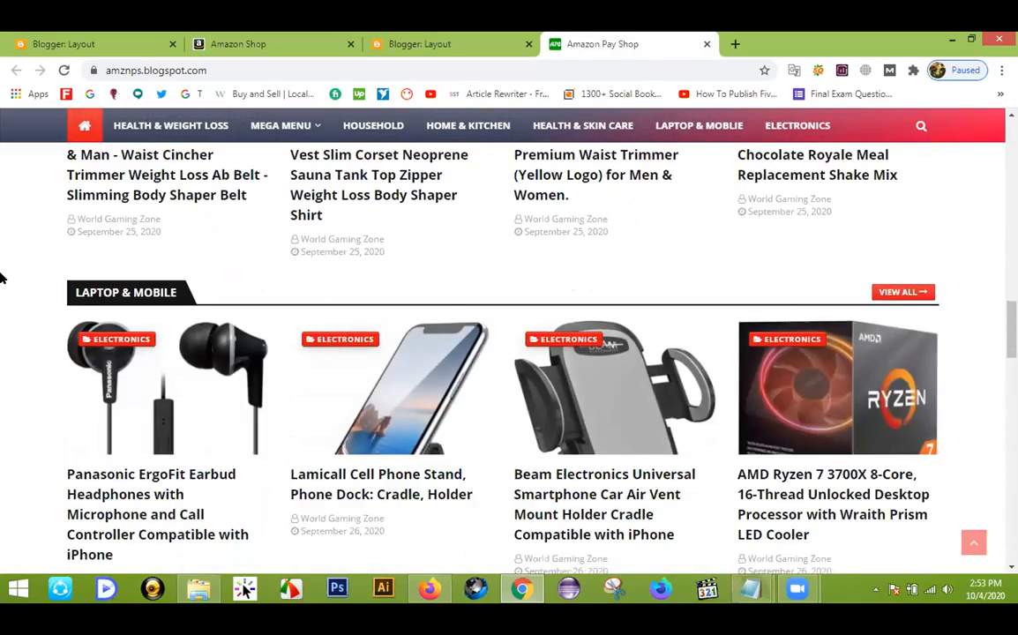
{"action": "scroll", "coordinate": [2, 277], "scroll_direction": "down", "scroll_amount": 5}
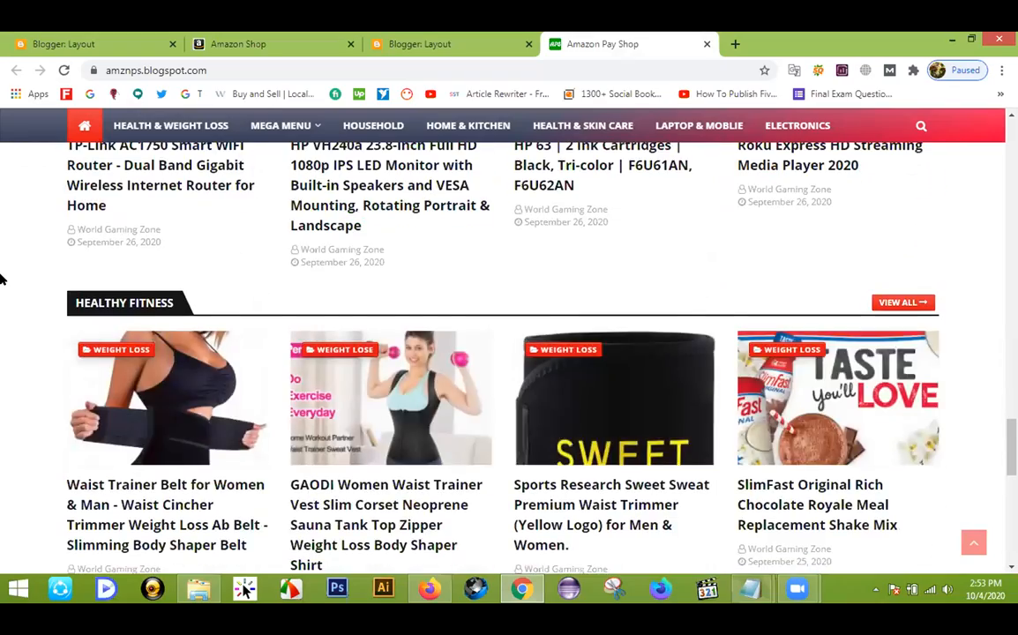
{"action": "scroll", "coordinate": [2, 300], "scroll_direction": "up", "scroll_amount": 12}
{"action": "scroll", "coordinate": [2, 338], "scroll_direction": "up", "scroll_amount": 20}
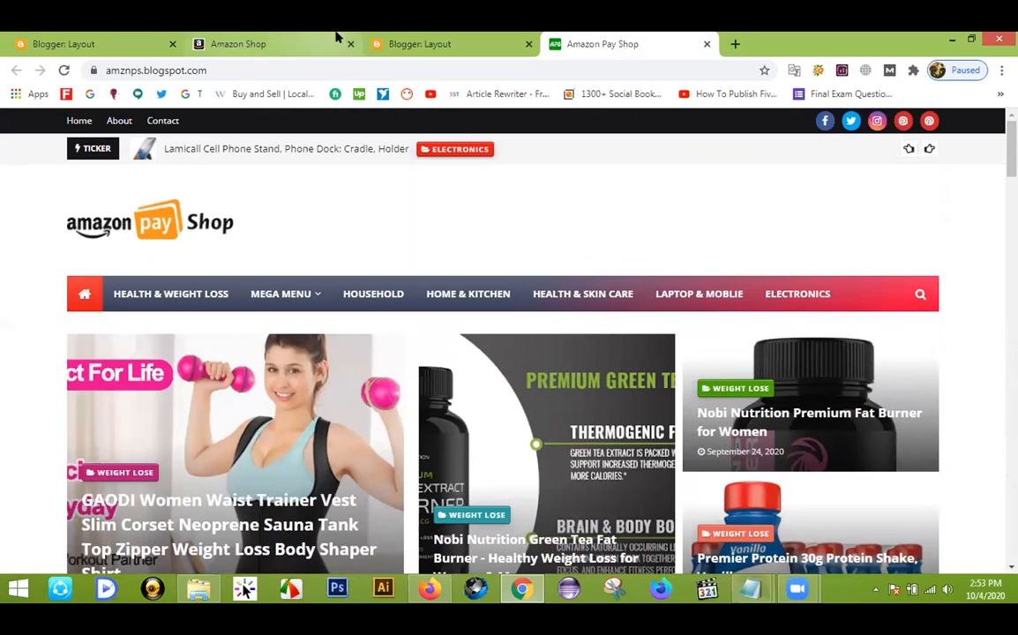
Step: Remove the "ad Code" gadget from Featured Posts 01 in the Blogger layout
{"action": "left_click", "coordinate": [411, 46]}
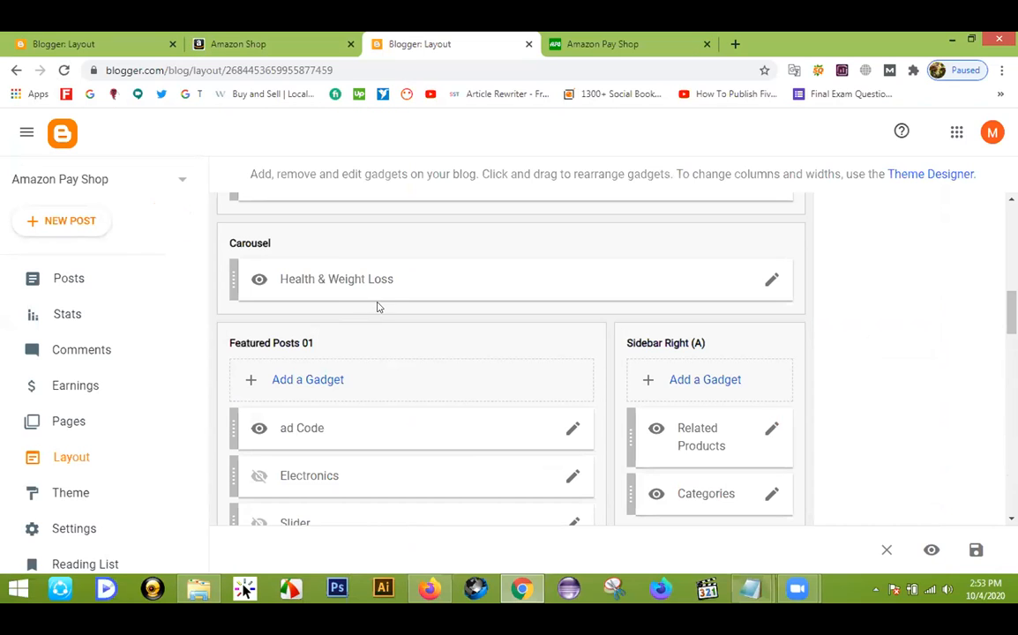
{"action": "scroll", "coordinate": [357, 309], "scroll_direction": "up", "scroll_amount": 3}
{"action": "scroll", "coordinate": [360, 322], "scroll_direction": "down", "scroll_amount": 2}
{"action": "left_click", "coordinate": [570, 429]}
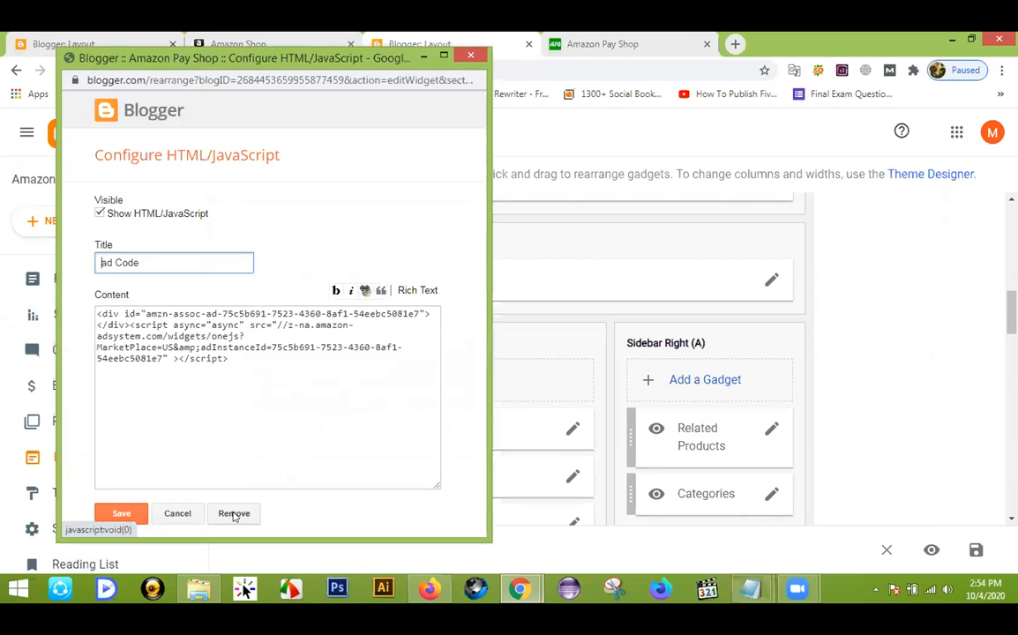
{"action": "left_click", "coordinate": [234, 515]}
{"action": "left_click", "coordinate": [341, 175]}
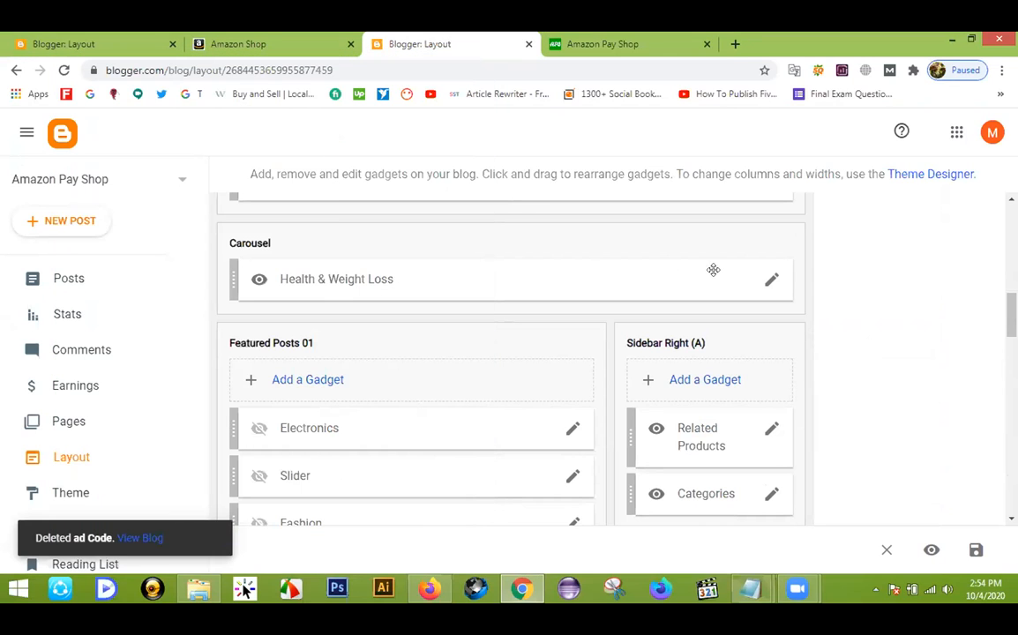
Step: Replace the content of the Health & Weight Loss gadget in the Carousel section with the copied Amazon ad script
{"action": "left_click", "coordinate": [771, 281]}
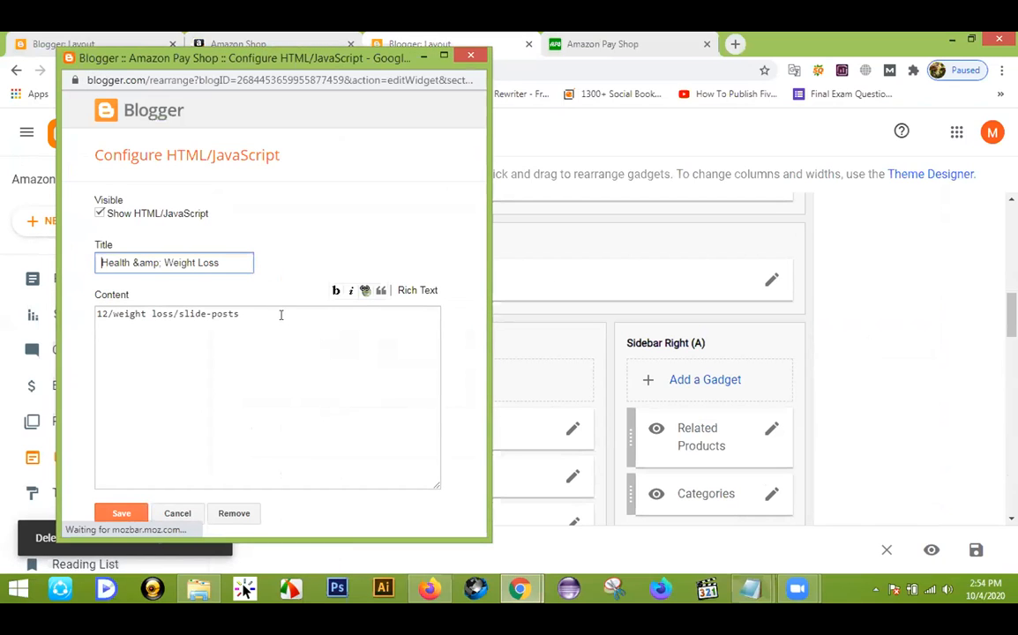
{"action": "left_click", "coordinate": [280, 315]}
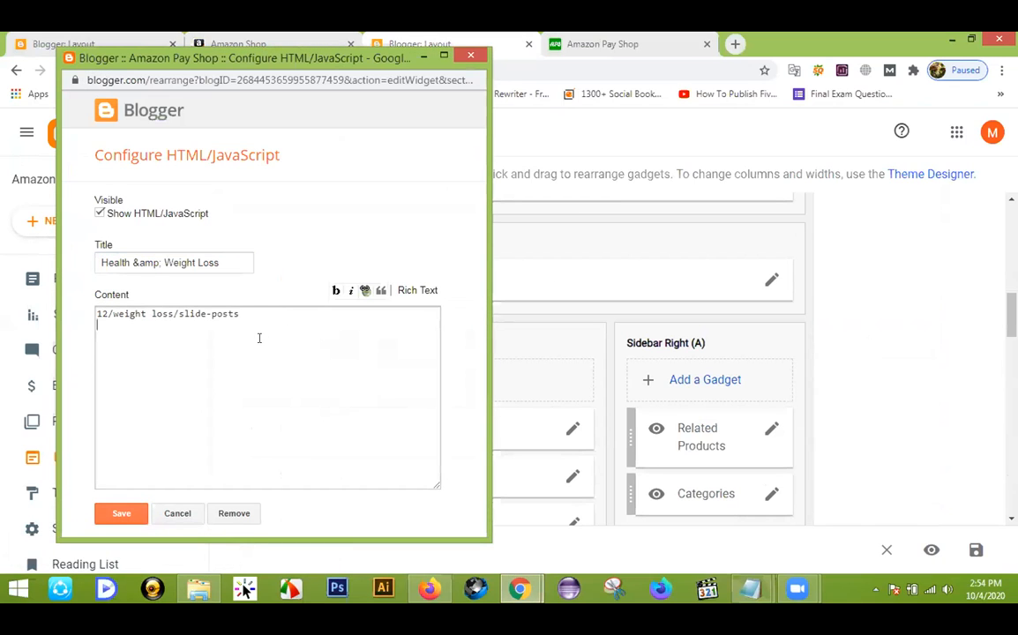
{"action": "key", "text": "Return"}
{"action": "key", "text": "ctrl+v"}
{"action": "left_click_drag", "start_coordinate": [246, 314], "coordinate": [77, 322]}
{"action": "key", "text": "BackSpace"}
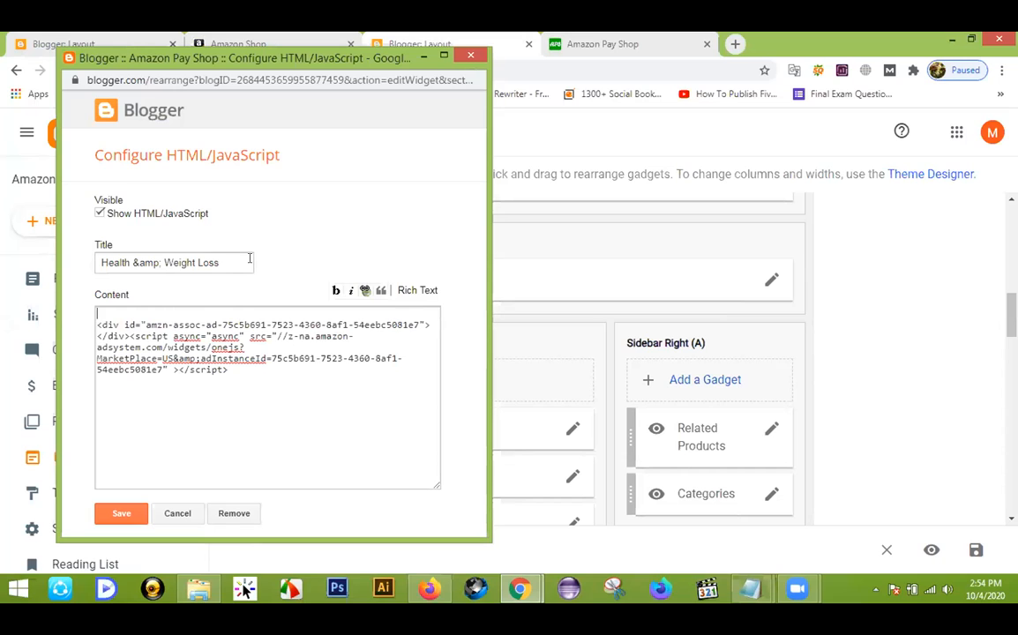
{"action": "key", "text": "Delete"}
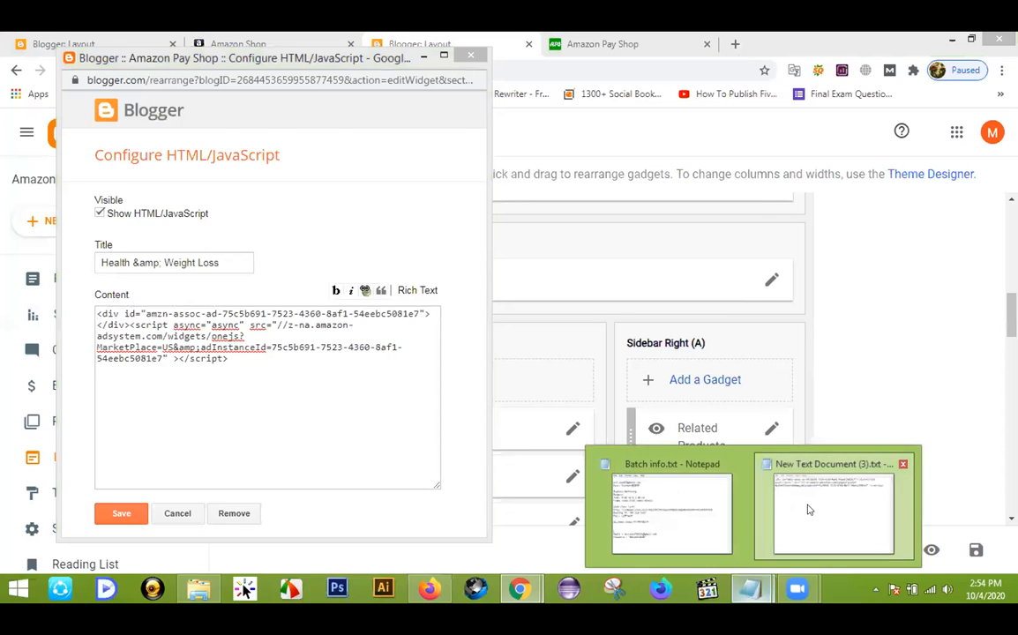
Step: Keep the removed line "12/weight loss/slide-posts" in the Notepad file New Text Document (3).txt, and save the gadget's changes
{"action": "left_click", "coordinate": [725, 454]}
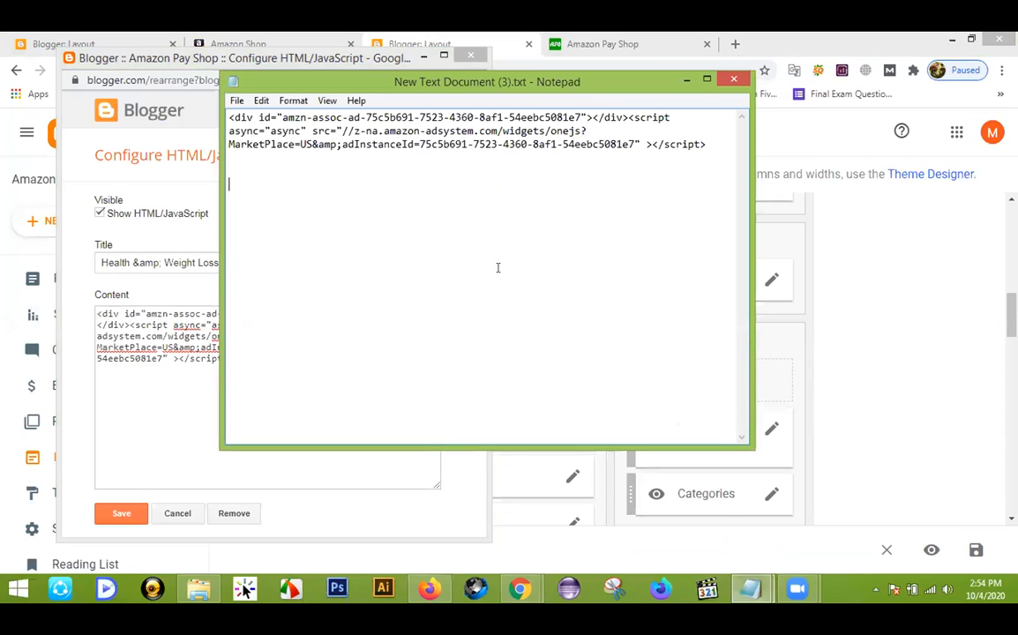
{"action": "left_click", "coordinate": [176, 394]}
{"action": "left_click", "coordinate": [121, 514]}
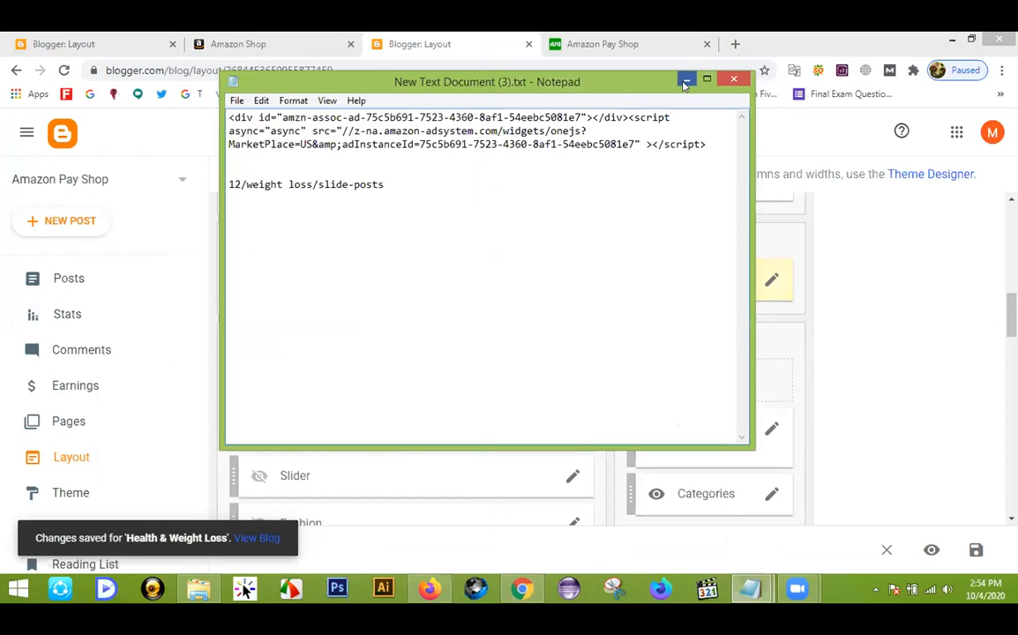
{"action": "left_click", "coordinate": [685, 81]}
Step: Reload the live blog and check the home page for the Amazon ad in the carousel area
{"action": "left_click", "coordinate": [622, 45]}
{"action": "key", "text": "F5"}
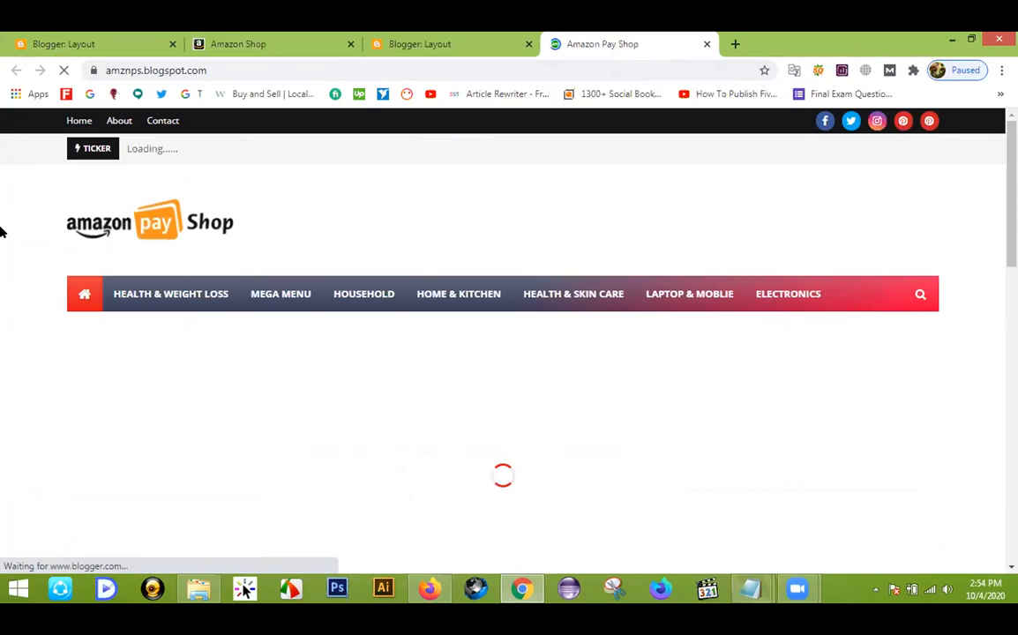
{"action": "scroll", "coordinate": [2, 231], "scroll_direction": "down", "scroll_amount": 1}
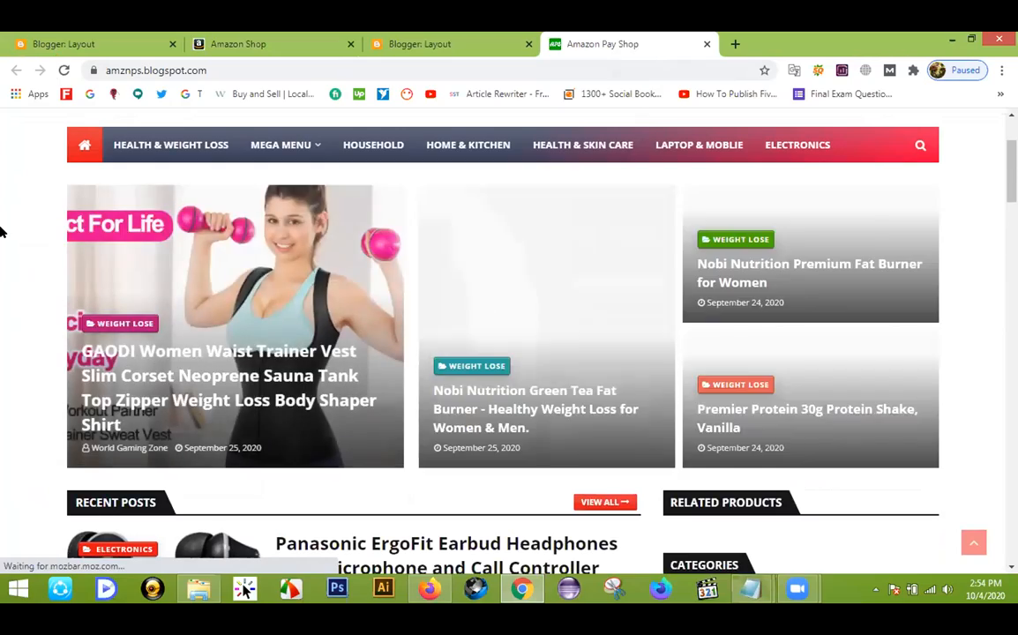
{"action": "scroll", "coordinate": [2, 231], "scroll_direction": "down", "scroll_amount": 5}
{"action": "scroll", "coordinate": [2, 232], "scroll_direction": "down", "scroll_amount": 6}
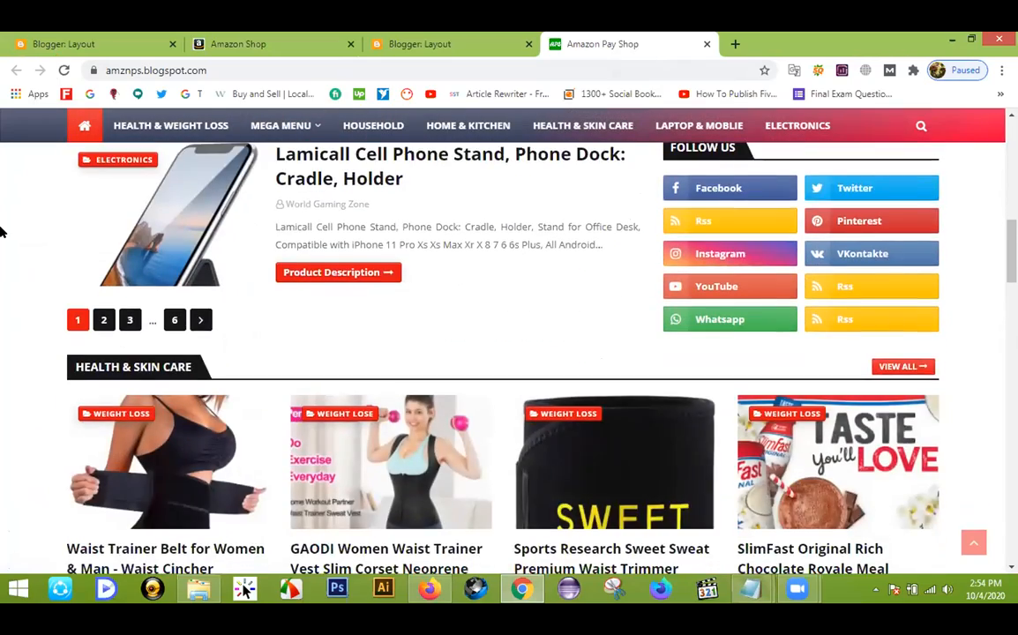
{"action": "scroll", "coordinate": [2, 231], "scroll_direction": "down", "scroll_amount": 10}
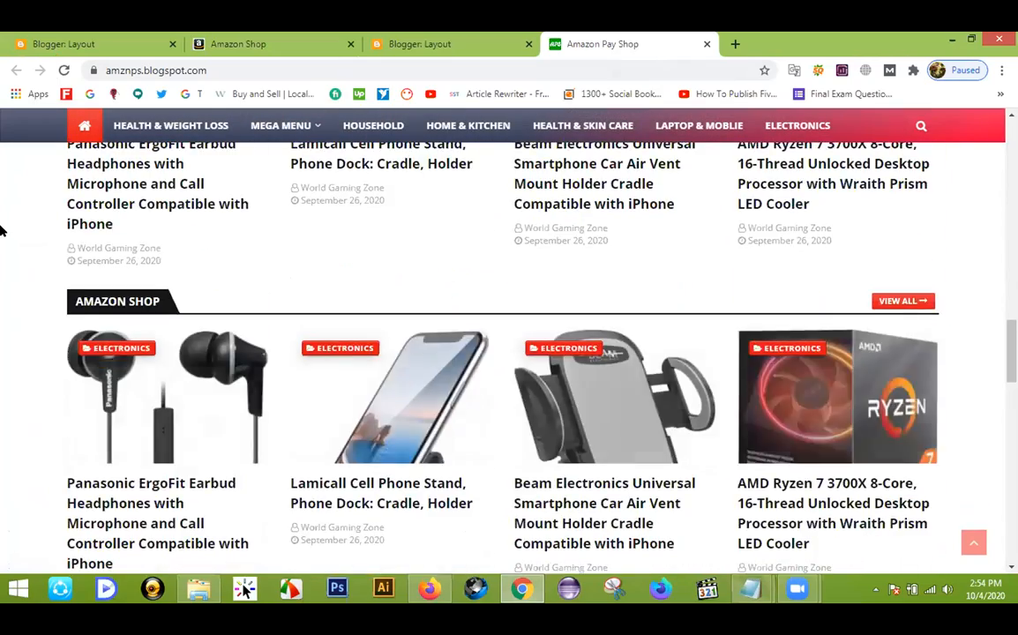
{"action": "scroll", "coordinate": [1, 232], "scroll_direction": "down", "scroll_amount": 3}
{"action": "scroll", "coordinate": [2, 231], "scroll_direction": "up", "scroll_amount": 14}
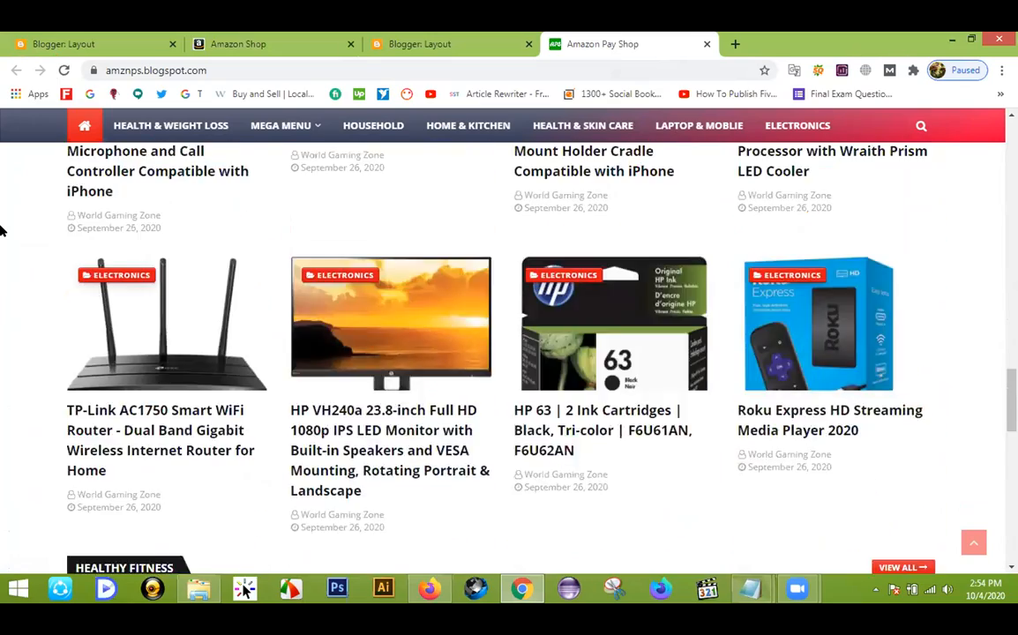
{"action": "scroll", "coordinate": [1, 269], "scroll_direction": "up", "scroll_amount": 8}
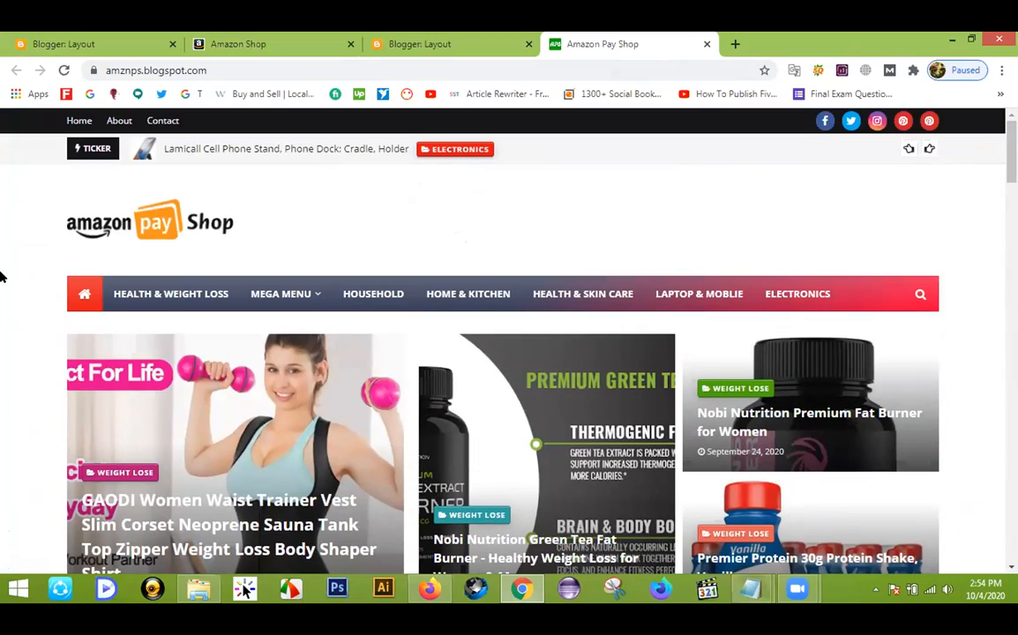
Step: Clear the Amazon ad script from the content of the Health & Weight Loss gadget in the layout's Carousel section
{"action": "left_click", "coordinate": [439, 42]}
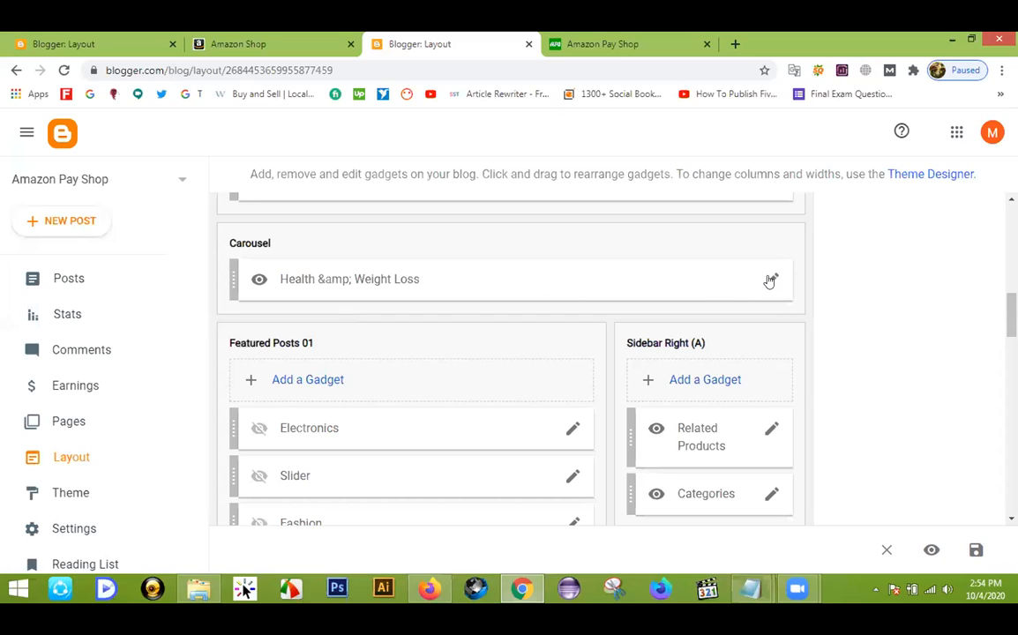
{"action": "scroll", "coordinate": [751, 311], "scroll_direction": "up", "scroll_amount": 3}
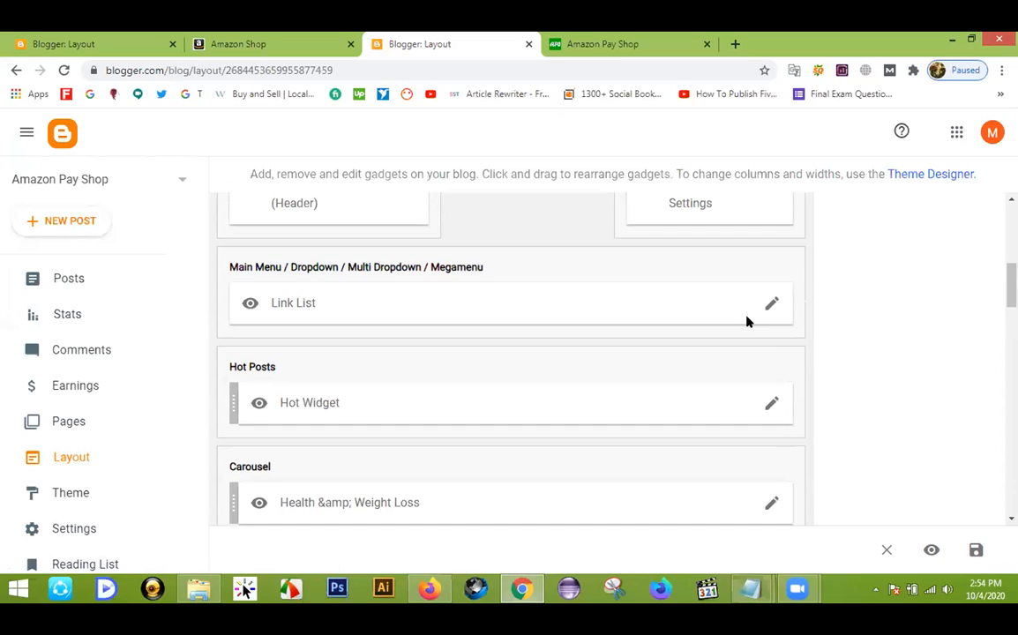
{"action": "scroll", "coordinate": [752, 326], "scroll_direction": "up", "scroll_amount": 5}
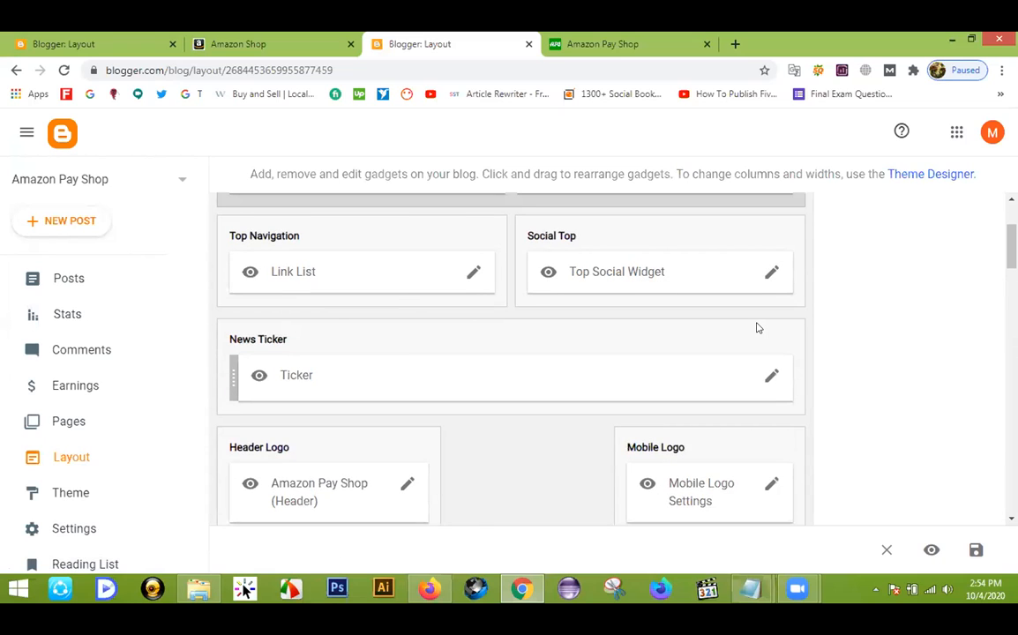
{"action": "scroll", "coordinate": [756, 327], "scroll_direction": "down", "scroll_amount": 6}
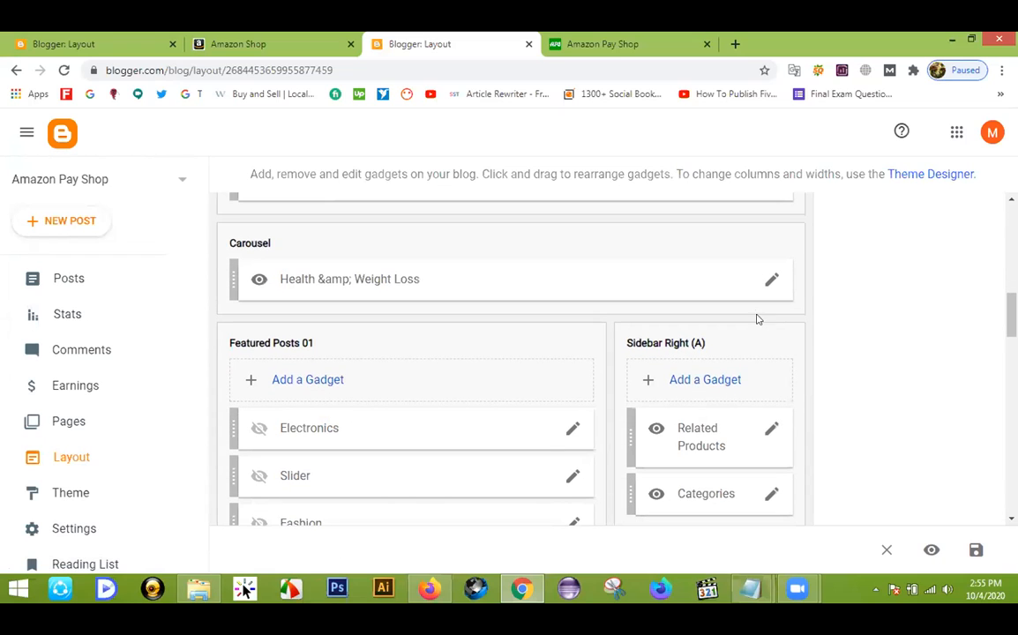
{"action": "left_click", "coordinate": [768, 282]}
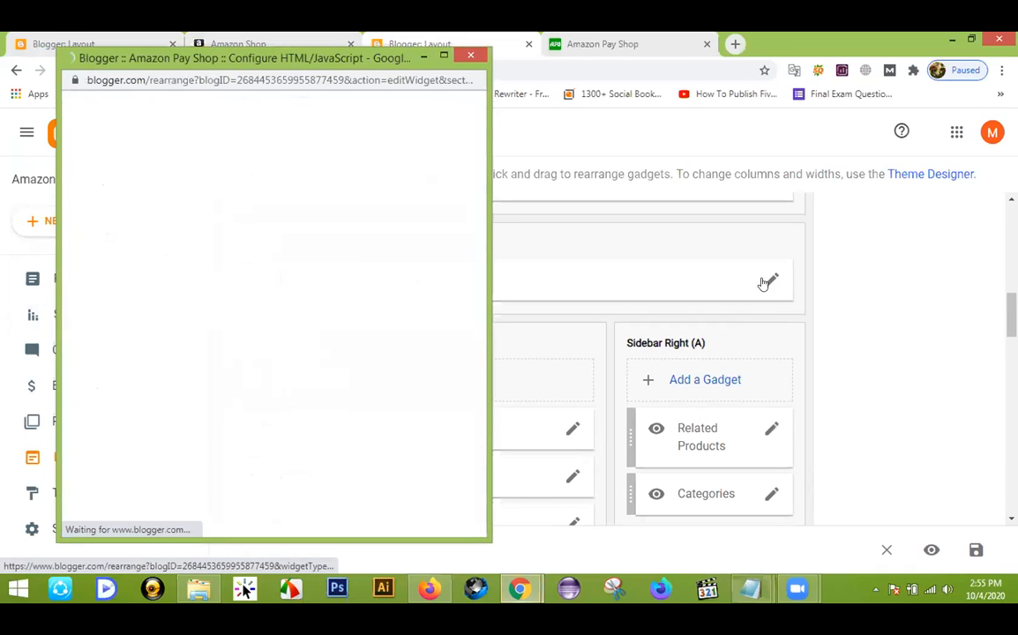
{"action": "left_click_drag", "start_coordinate": [256, 359], "coordinate": [53, 300]}
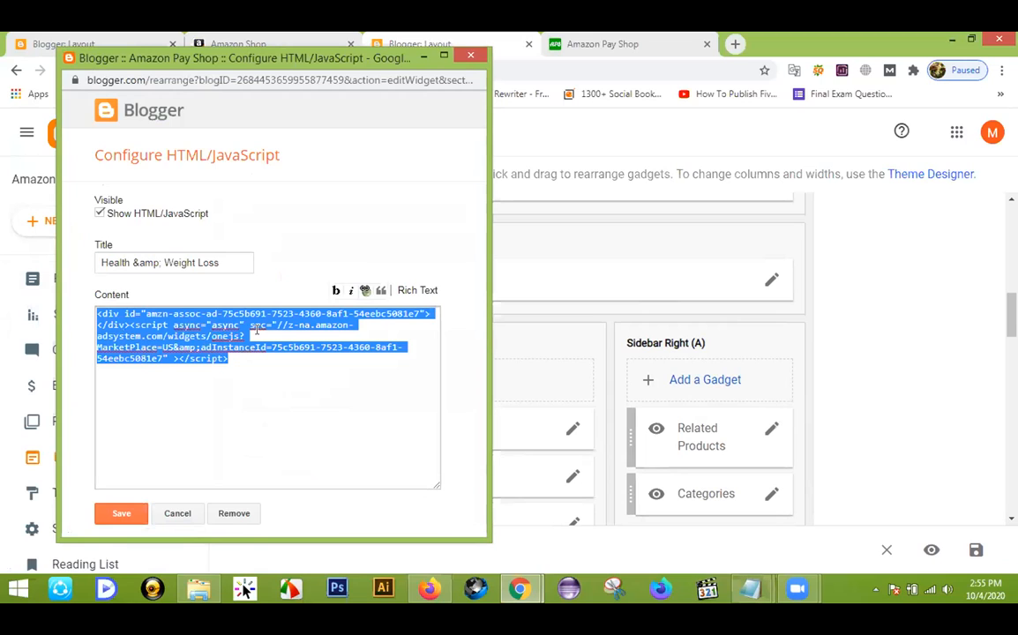
{"action": "key", "text": "BackSpace"}
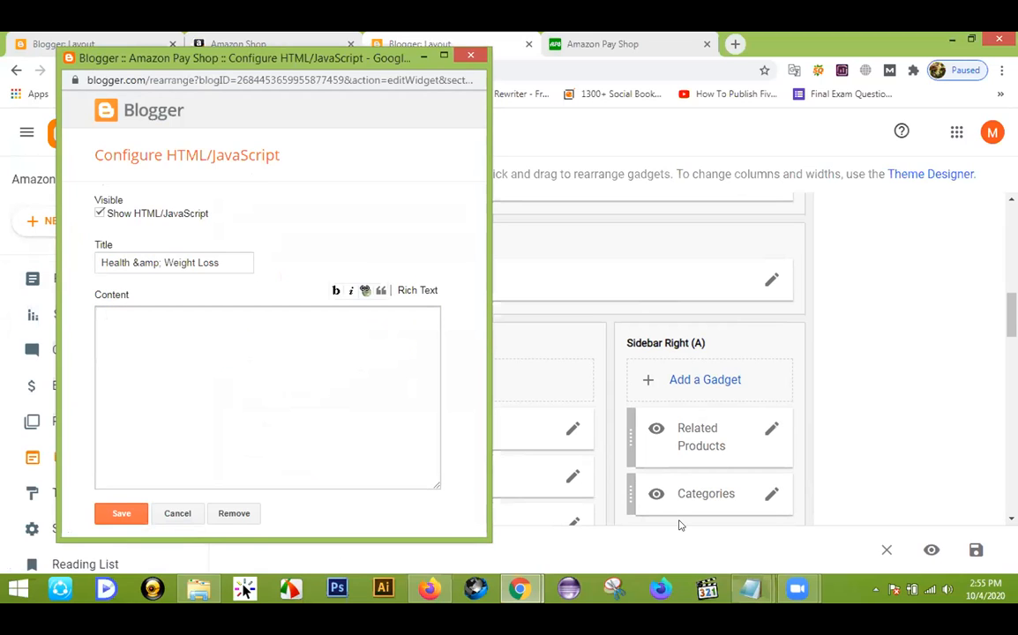
Step: Restore the gadget's content to "12/weight loss/slide-posts", copied from New Text Document (3).txt, save the gadget and put Notepad out of the way
{"action": "key", "text": "alt+Tab"}
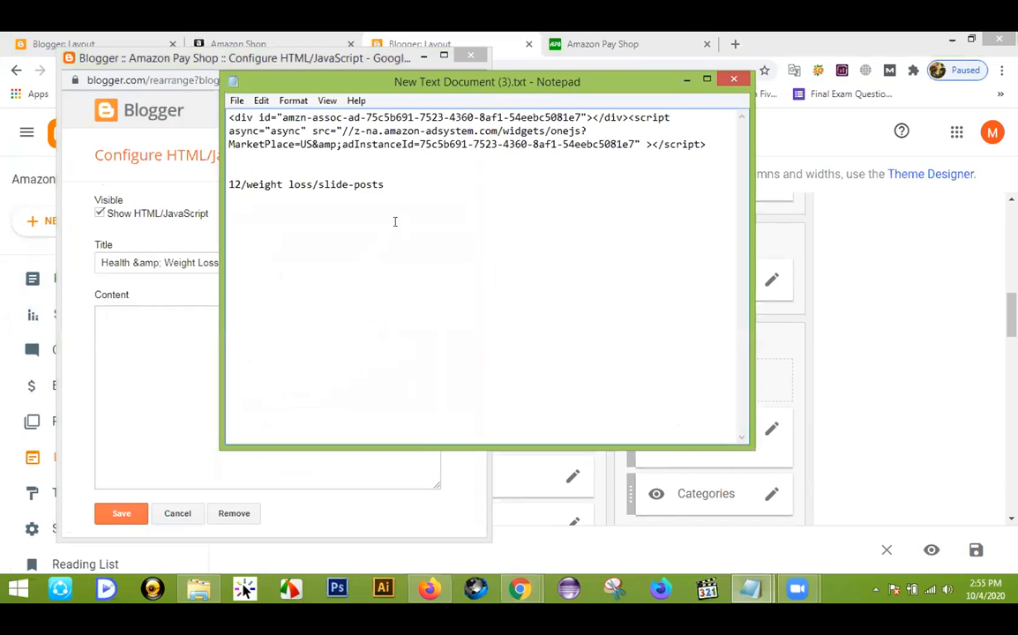
{"action": "left_click_drag", "start_coordinate": [390, 180], "coordinate": [216, 180]}
{"action": "key", "text": "ctrl+c"}
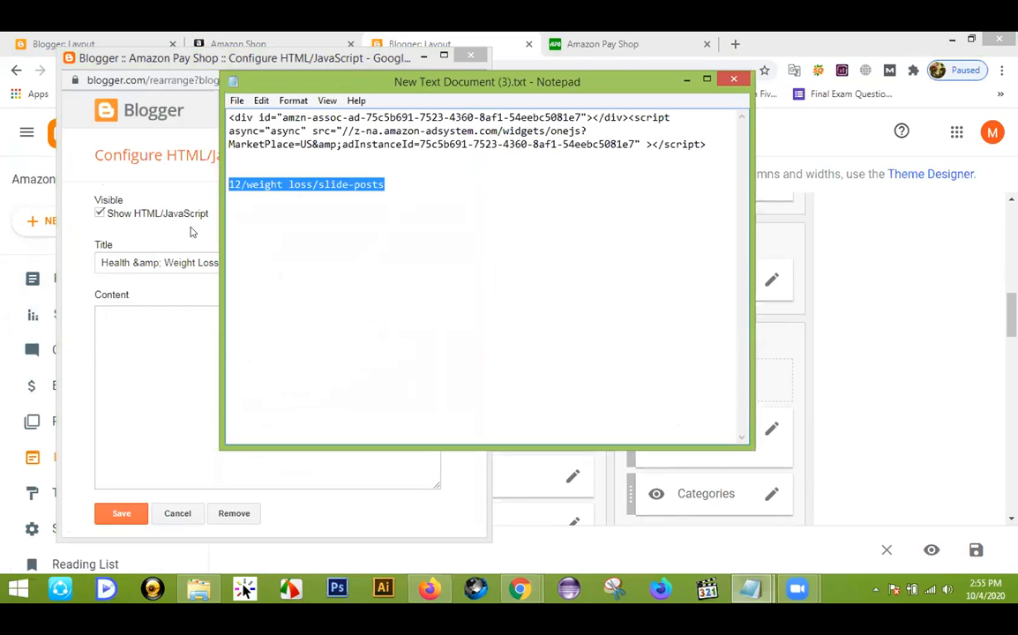
{"action": "left_click", "coordinate": [149, 325]}
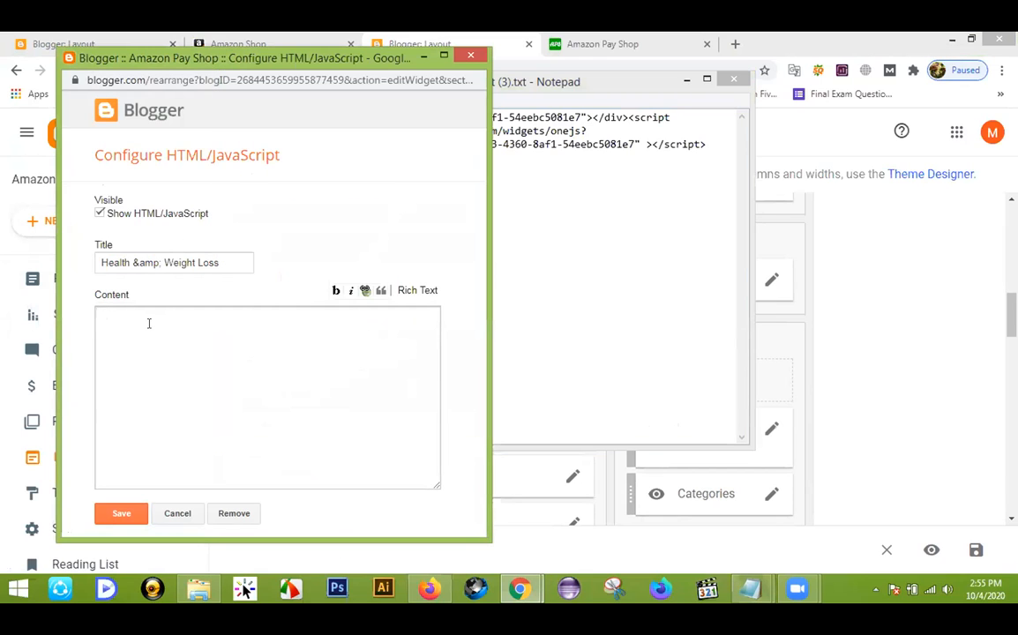
{"action": "key", "text": "ctrl+v"}
{"action": "left_click", "coordinate": [122, 516]}
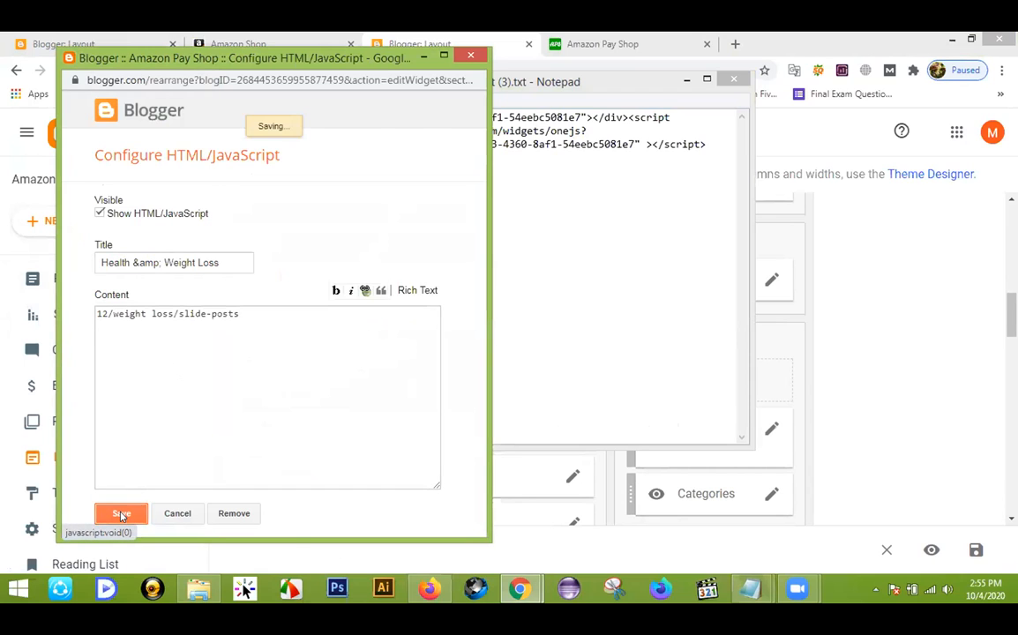
{"action": "left_click", "coordinate": [687, 79]}
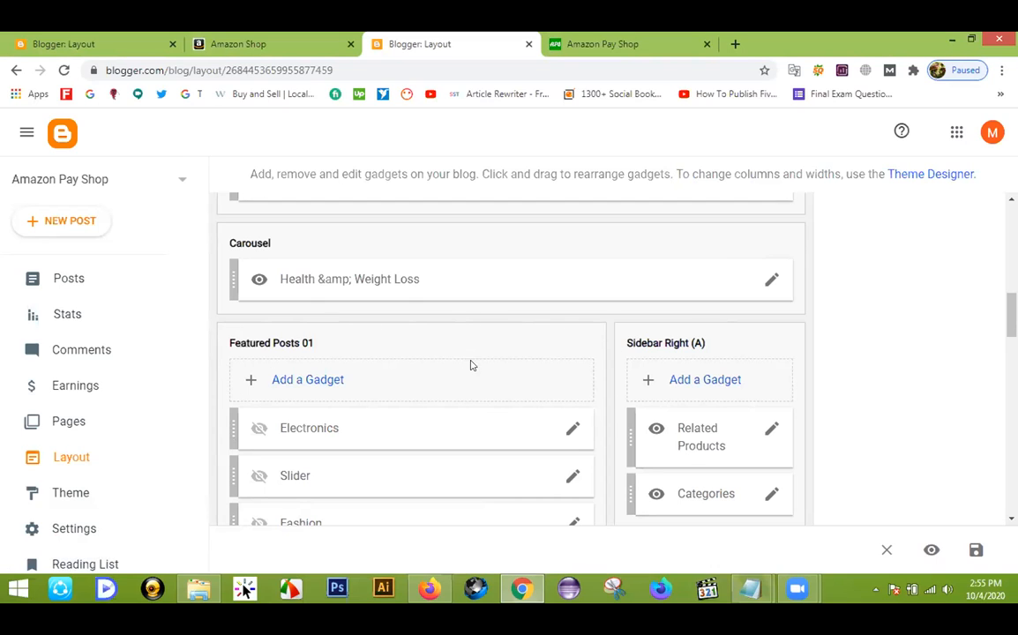
Step: Review the Carousel gadget's restored content in its configuration window and cancel without making changes
{"action": "scroll", "coordinate": [387, 348], "scroll_direction": "down", "scroll_amount": 3}
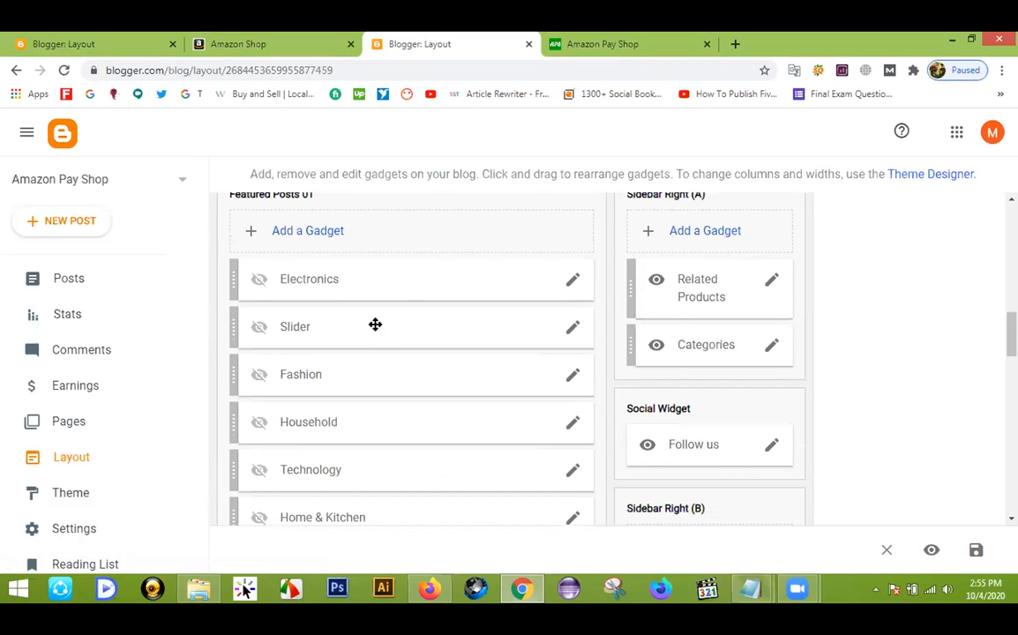
{"action": "scroll", "coordinate": [383, 344], "scroll_direction": "up", "scroll_amount": 4}
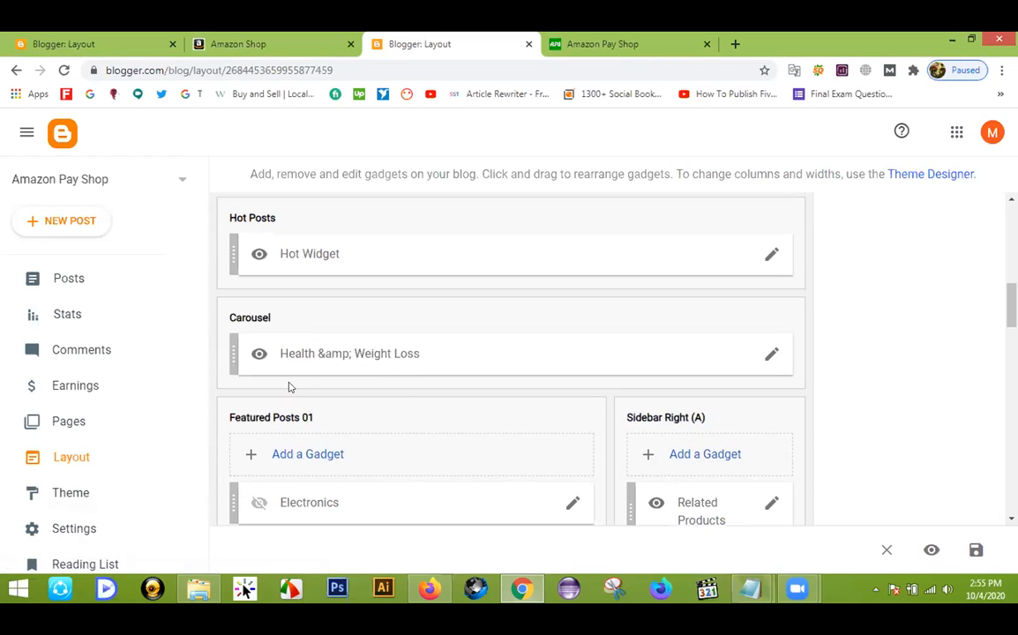
{"action": "left_click", "coordinate": [772, 354]}
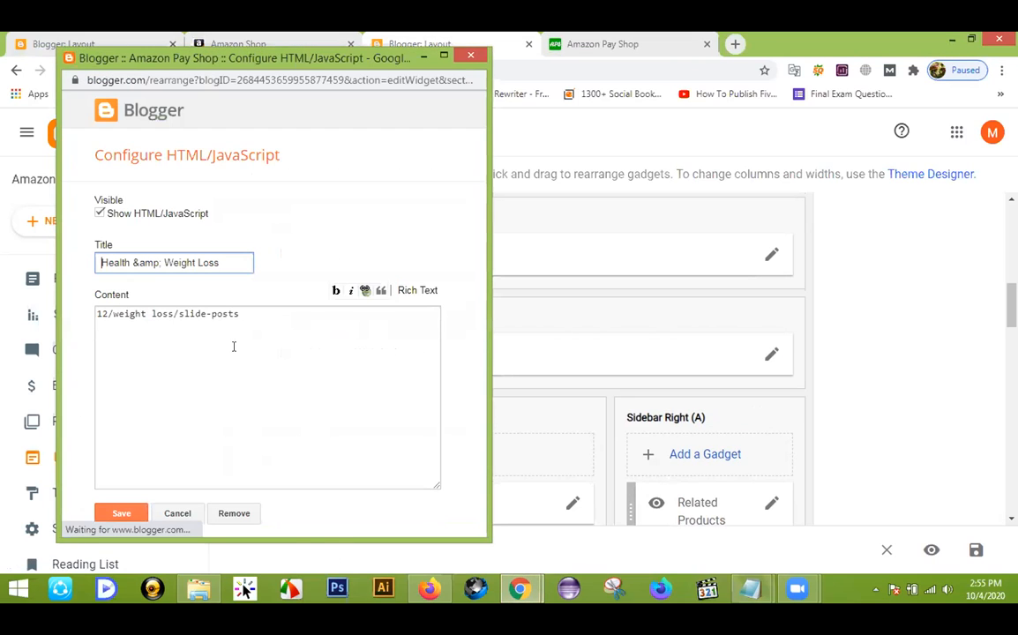
{"action": "left_click", "coordinate": [178, 513]}
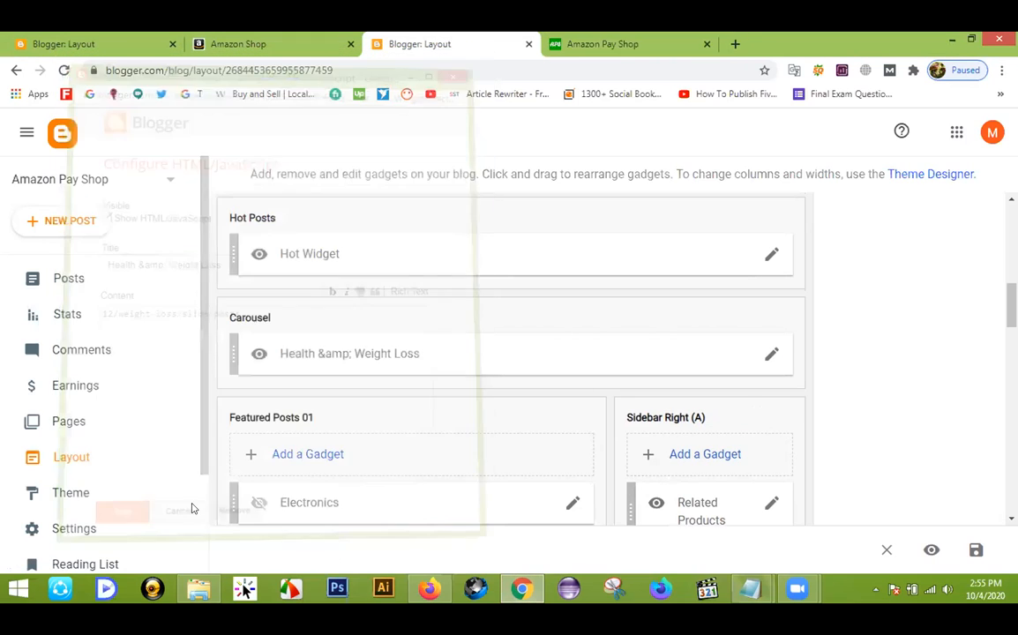
Step: Open the Related Products gadget in Sidebar Right (A) for editing and copy the Amazon ad script from New Text Document (3).txt
{"action": "scroll", "coordinate": [537, 372], "scroll_direction": "down", "scroll_amount": 3}
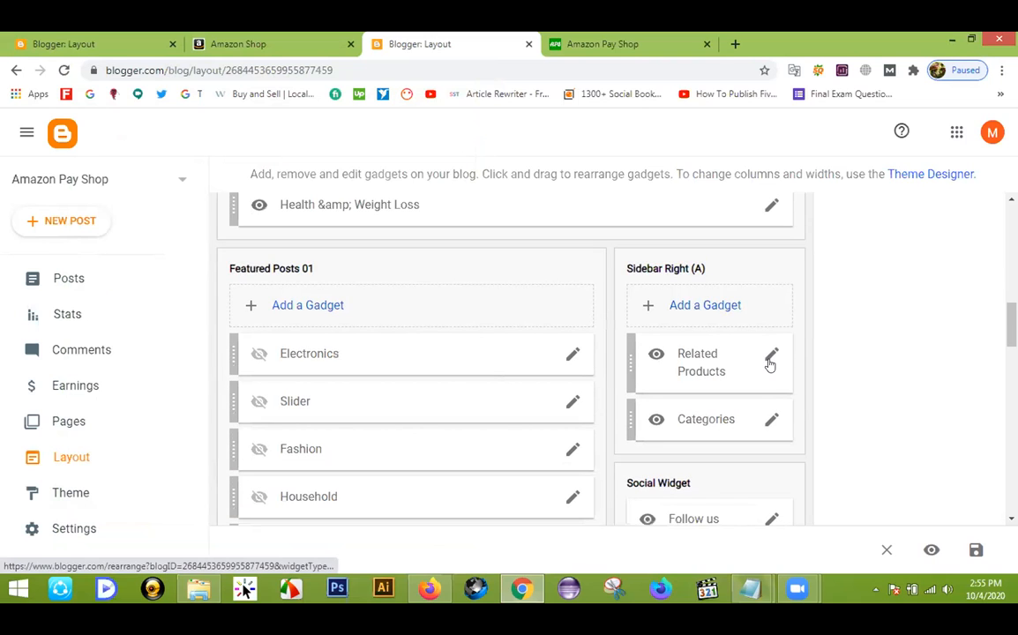
{"action": "left_click", "coordinate": [770, 356]}
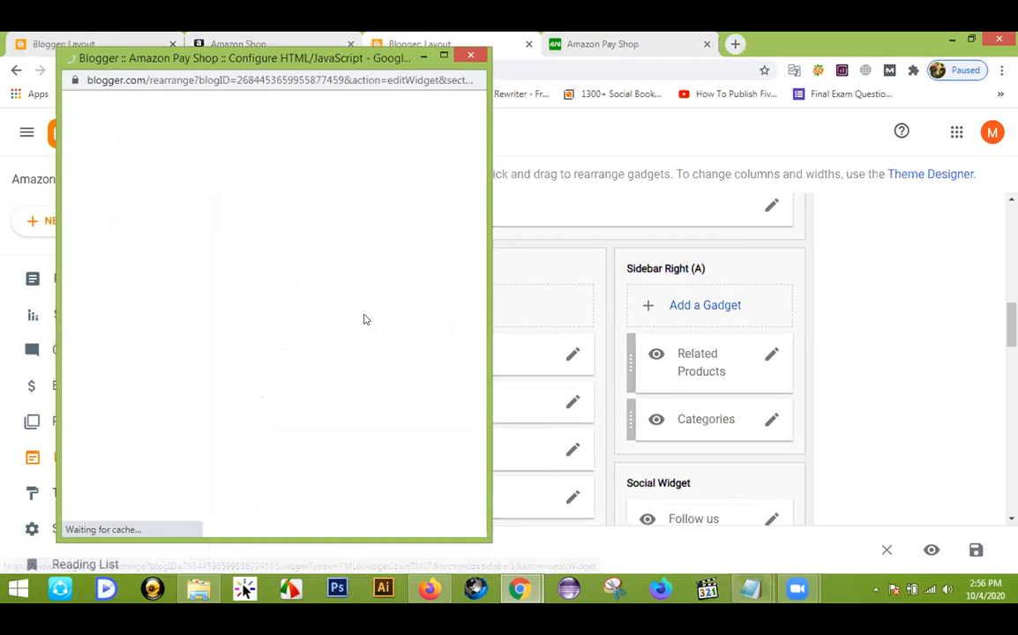
{"action": "left_click", "coordinate": [142, 337]}
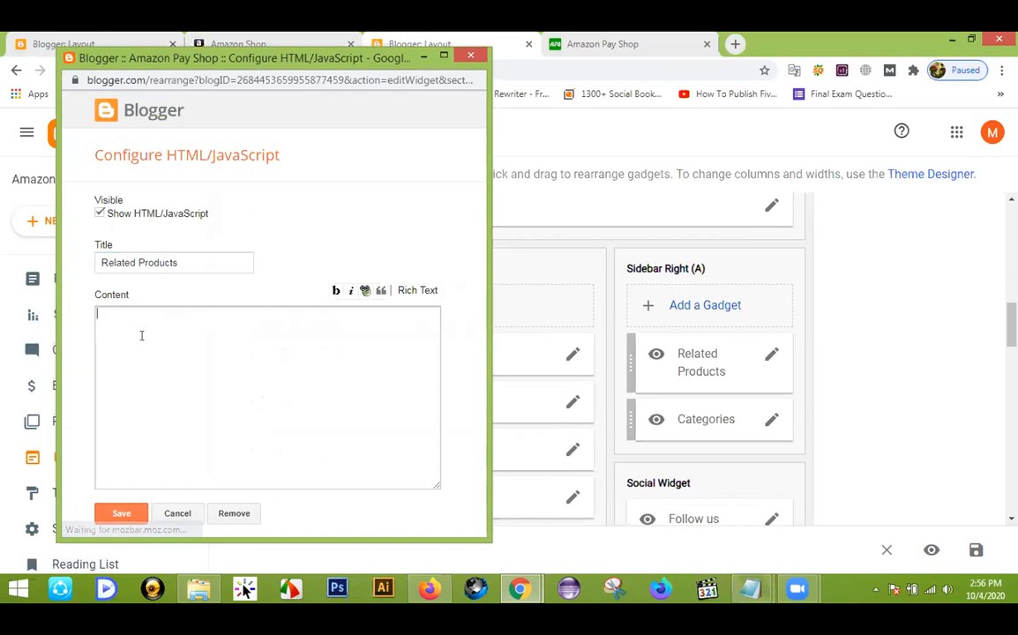
{"action": "key", "text": "ctrl+v"}
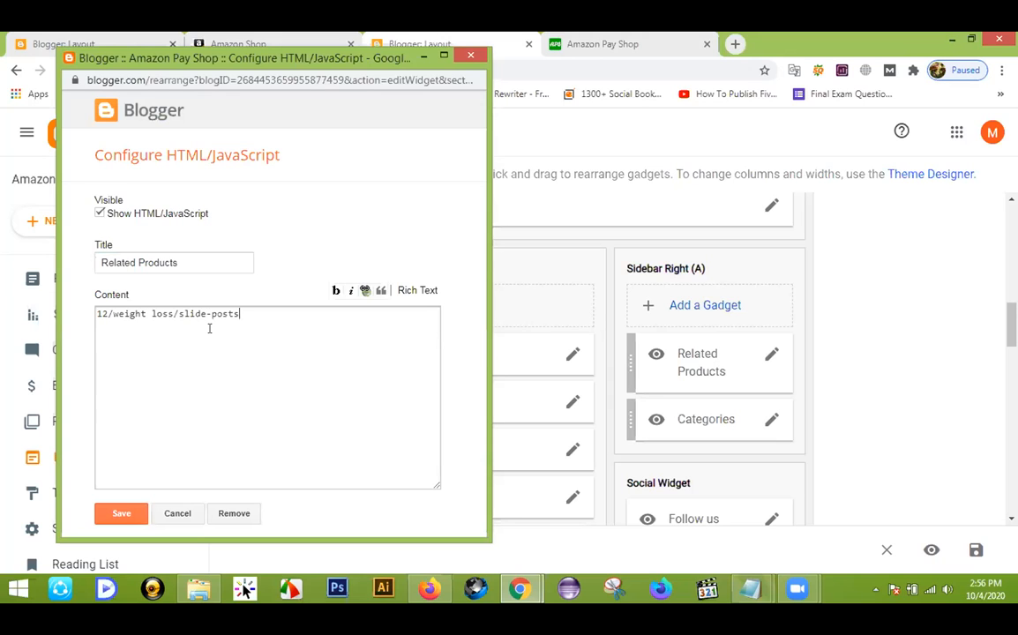
{"action": "mouse_move", "coordinate": [750, 588]}
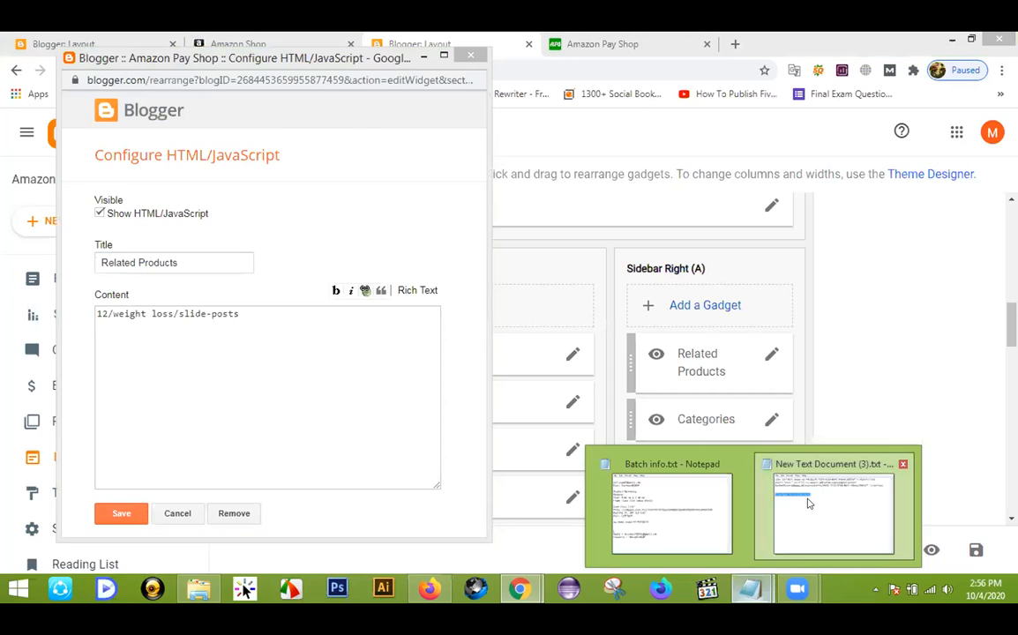
{"action": "left_click", "coordinate": [838, 512]}
{"action": "left_click_drag", "start_coordinate": [705, 138], "coordinate": [211, 116]}
{"action": "key", "text": "ctrl+c"}
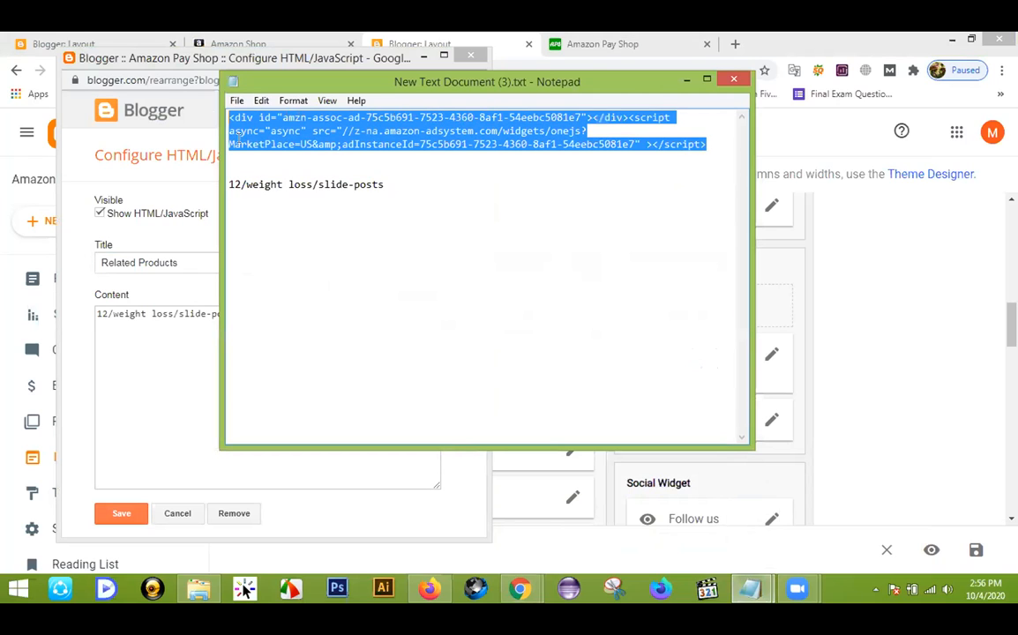
Step: Replace the Related Products gadget's content with the copied ad script, save the gadget, and close Notepad without saving the text file
{"action": "left_click", "coordinate": [140, 323]}
{"action": "key", "text": "ctrl+a"}
{"action": "key", "text": "ctrl+v"}
{"action": "left_click", "coordinate": [124, 515]}
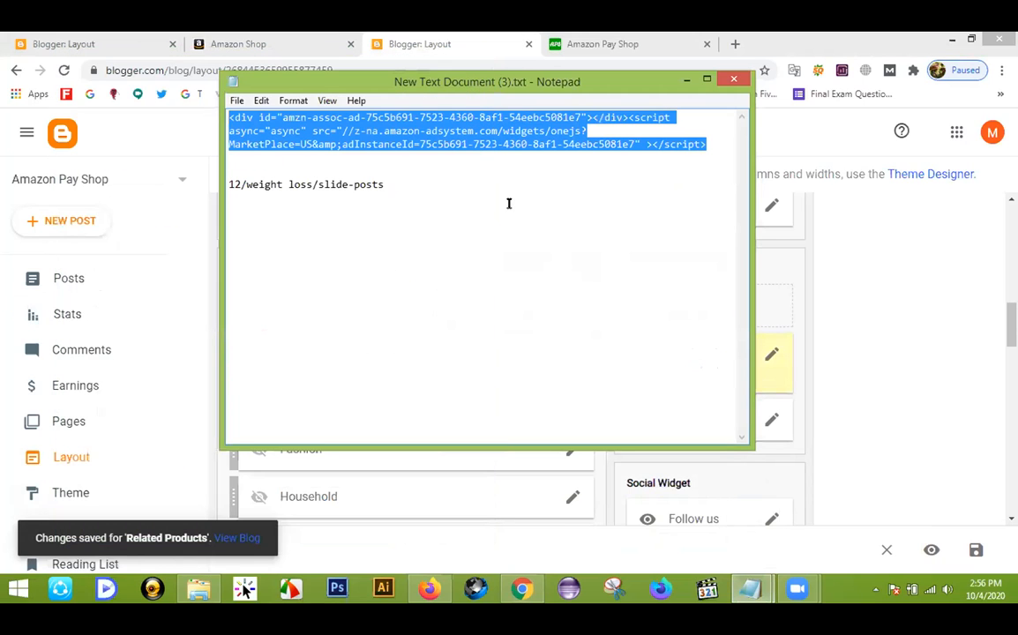
{"action": "left_click", "coordinate": [731, 82]}
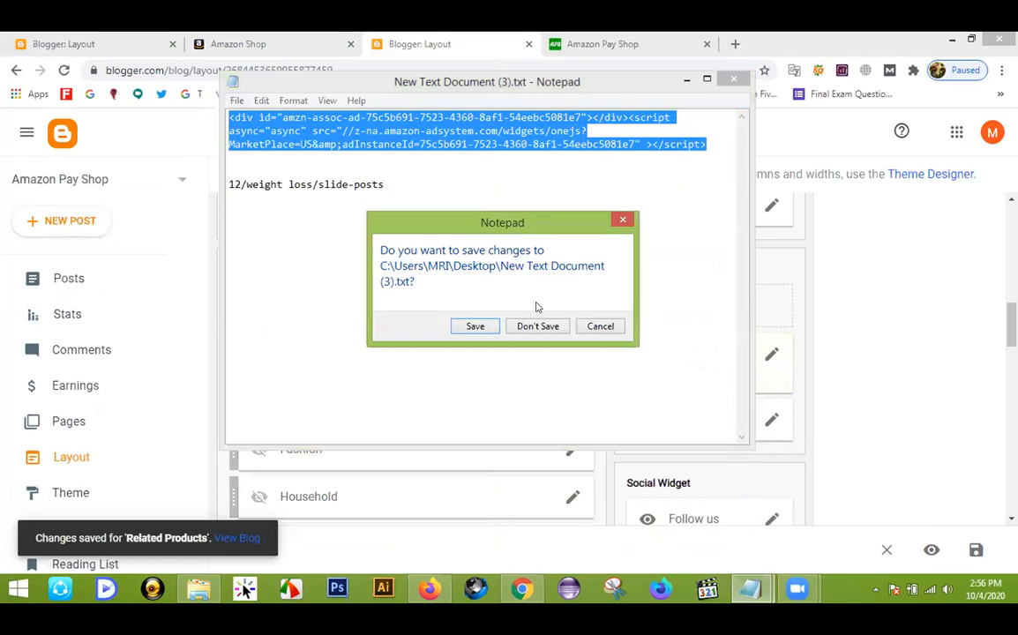
{"action": "left_click", "coordinate": [533, 326]}
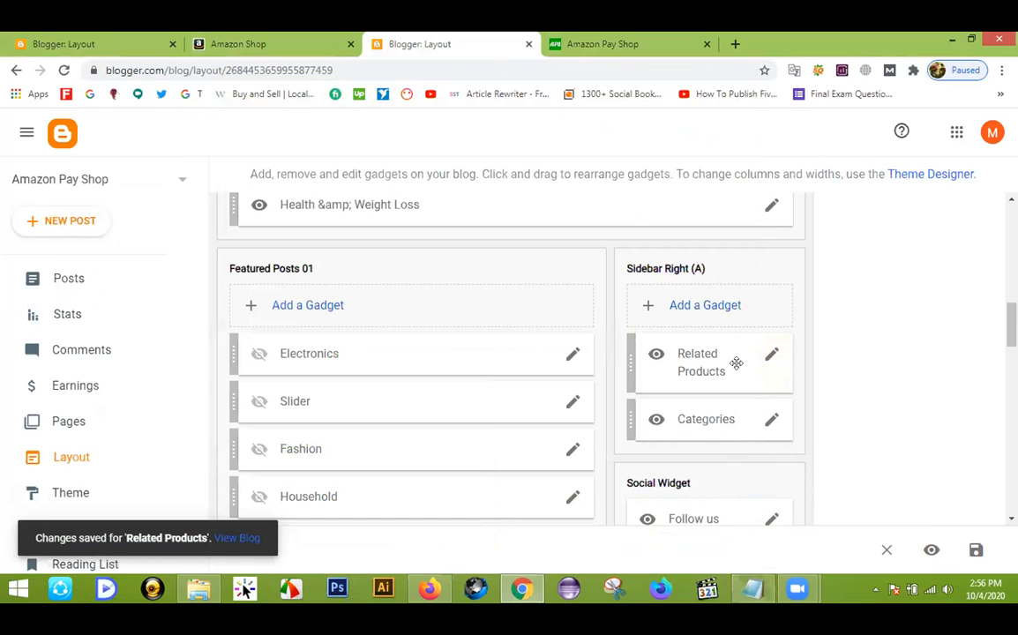
Step: Reload the live blog and examine the home page, including the Related Products sidebar, for the Amazon ad
{"action": "left_click", "coordinate": [613, 46]}
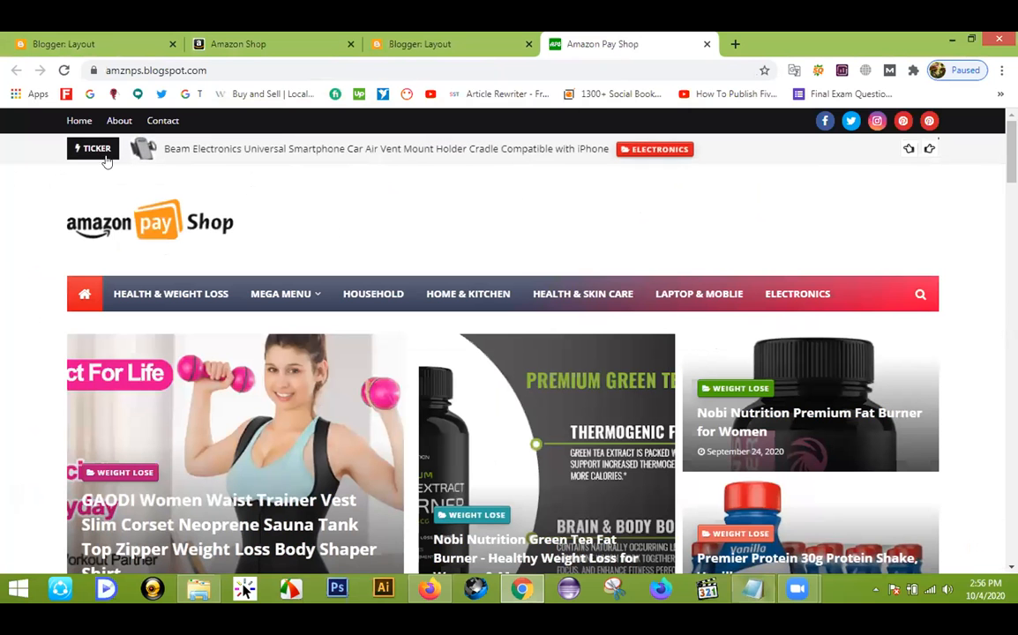
{"action": "left_click", "coordinate": [64, 71]}
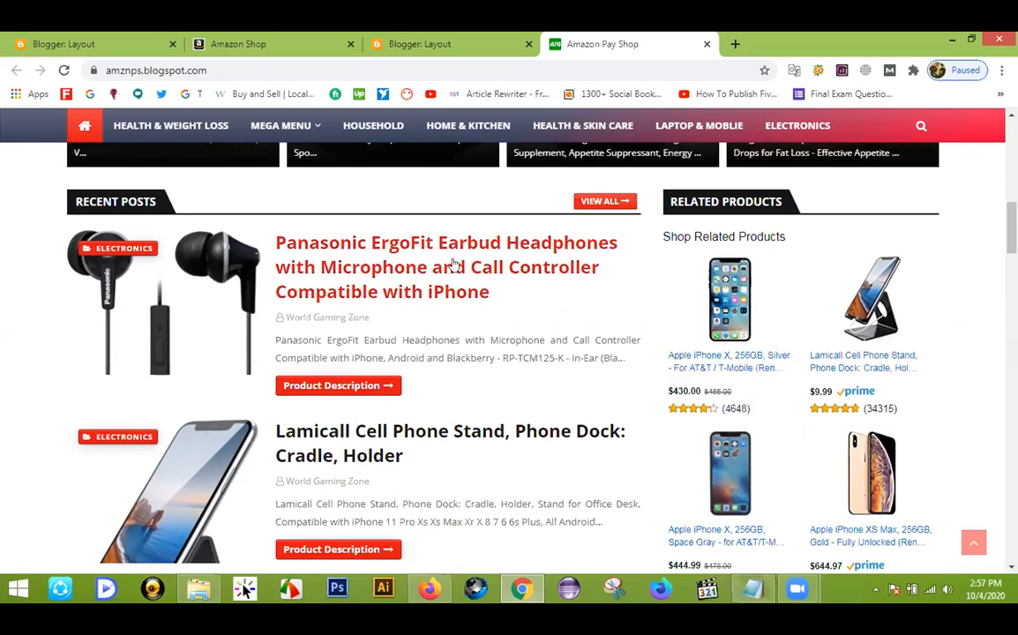
{"action": "scroll", "coordinate": [529, 309], "scroll_direction": "down", "scroll_amount": 3}
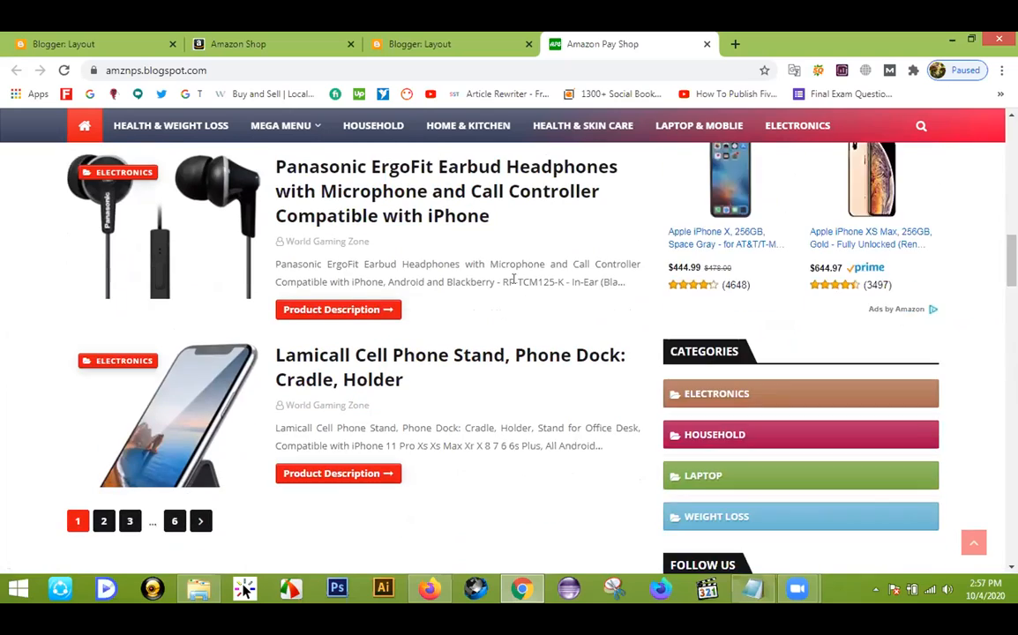
{"action": "scroll", "coordinate": [472, 292], "scroll_direction": "down", "scroll_amount": 9}
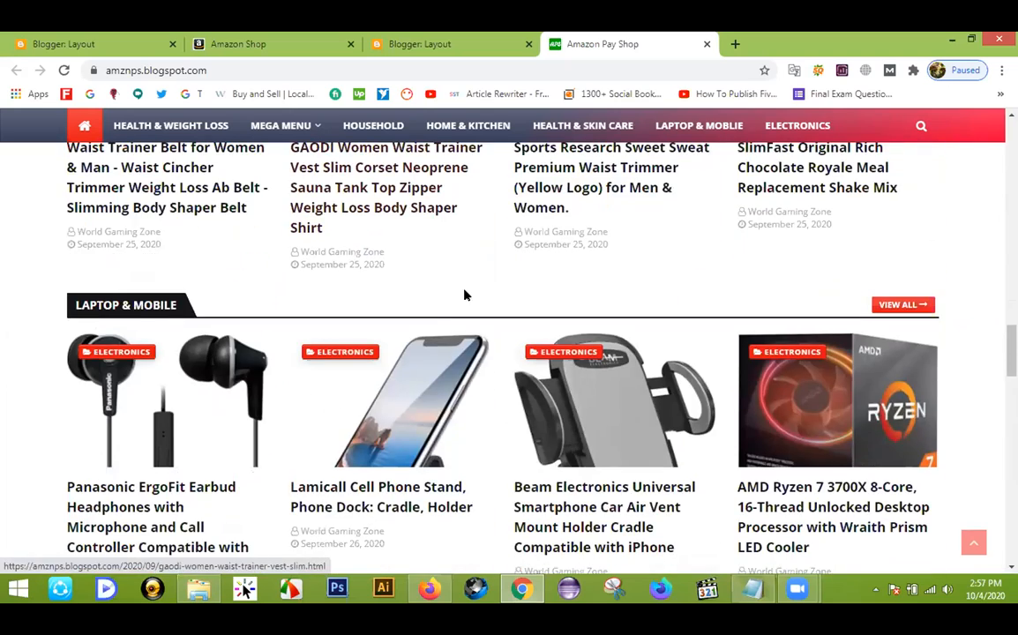
{"action": "scroll", "coordinate": [476, 308], "scroll_direction": "up", "scroll_amount": 4}
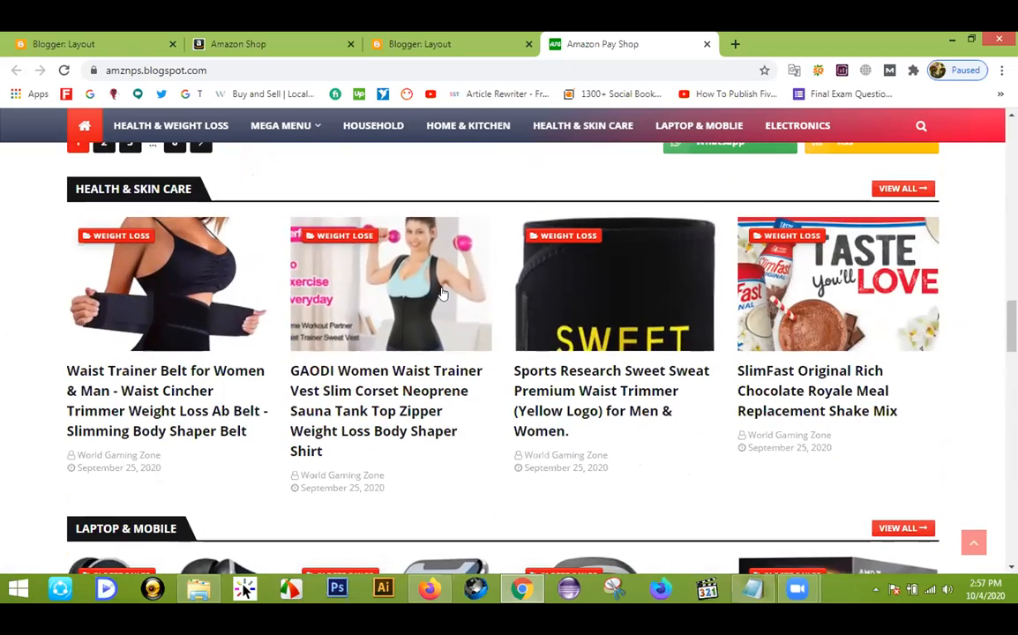
Step: Open the GAODI Women Waist Trainer Vest post to examine its Related Products ad, visit the Laptop & Moblie category and go back
{"action": "left_click", "coordinate": [460, 319]}
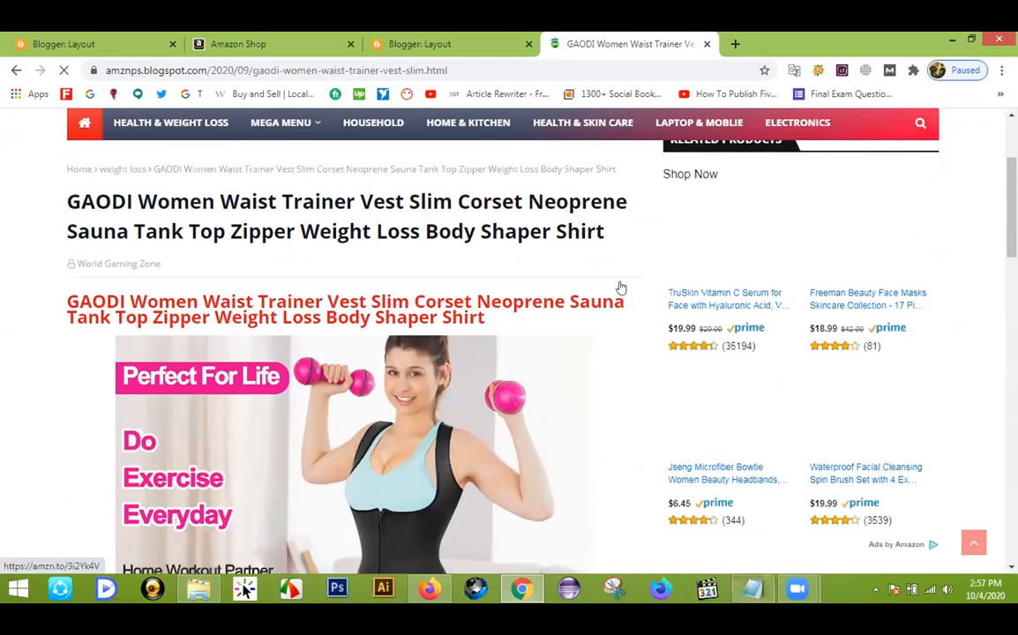
{"action": "scroll", "coordinate": [692, 203], "scroll_direction": "up", "scroll_amount": 1}
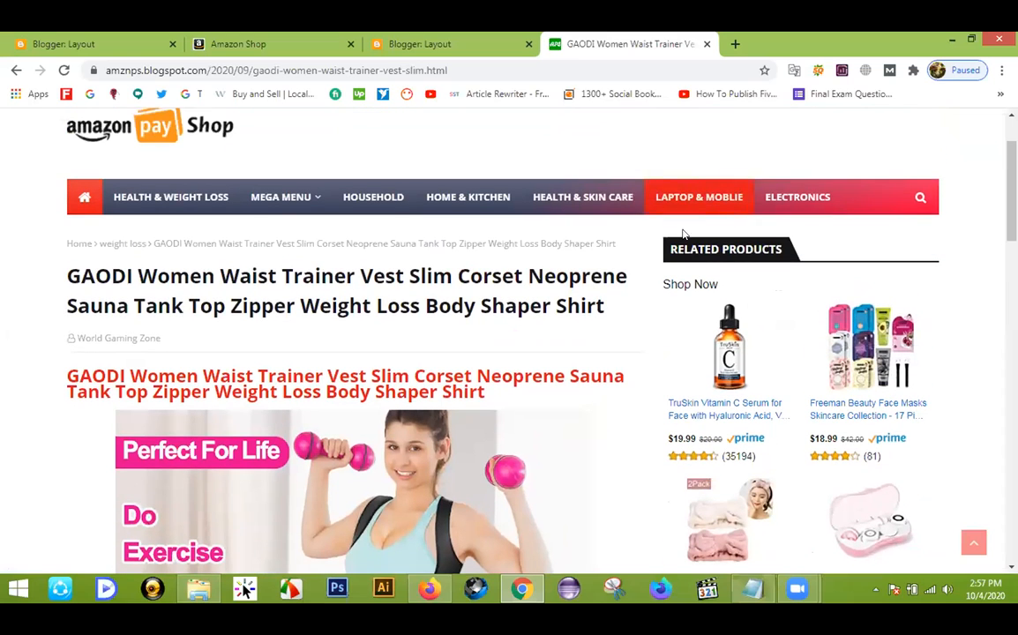
{"action": "scroll", "coordinate": [697, 243], "scroll_direction": "down", "scroll_amount": 1}
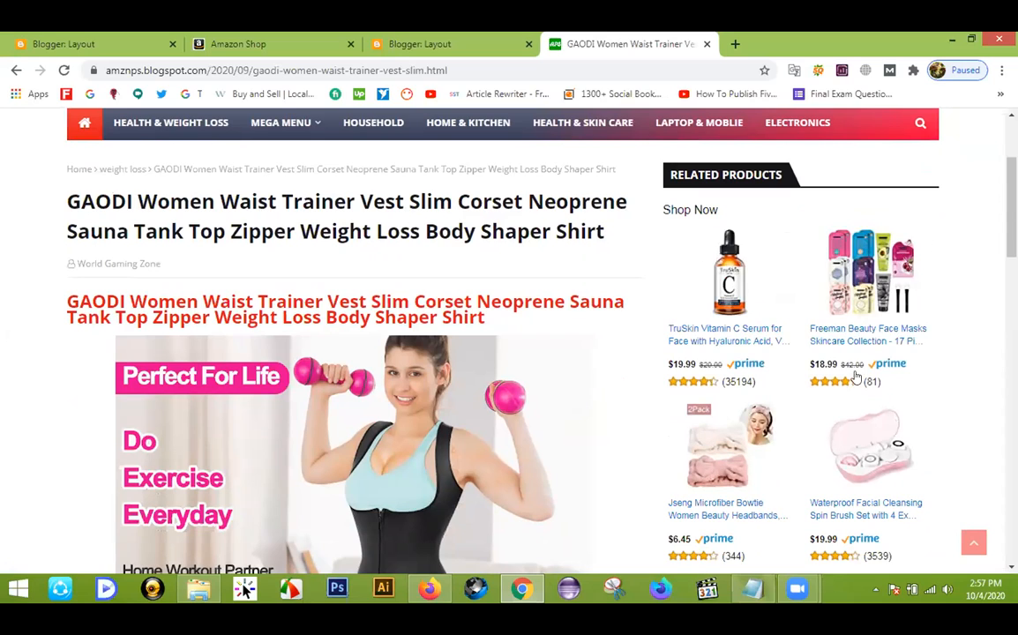
{"action": "left_click", "coordinate": [699, 126]}
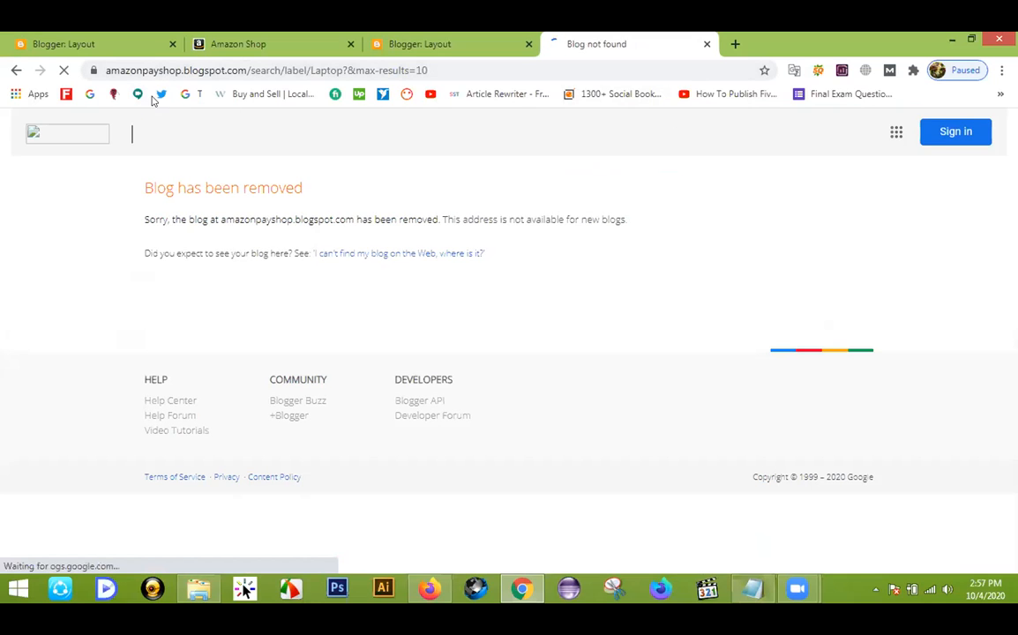
{"action": "left_click", "coordinate": [16, 70]}
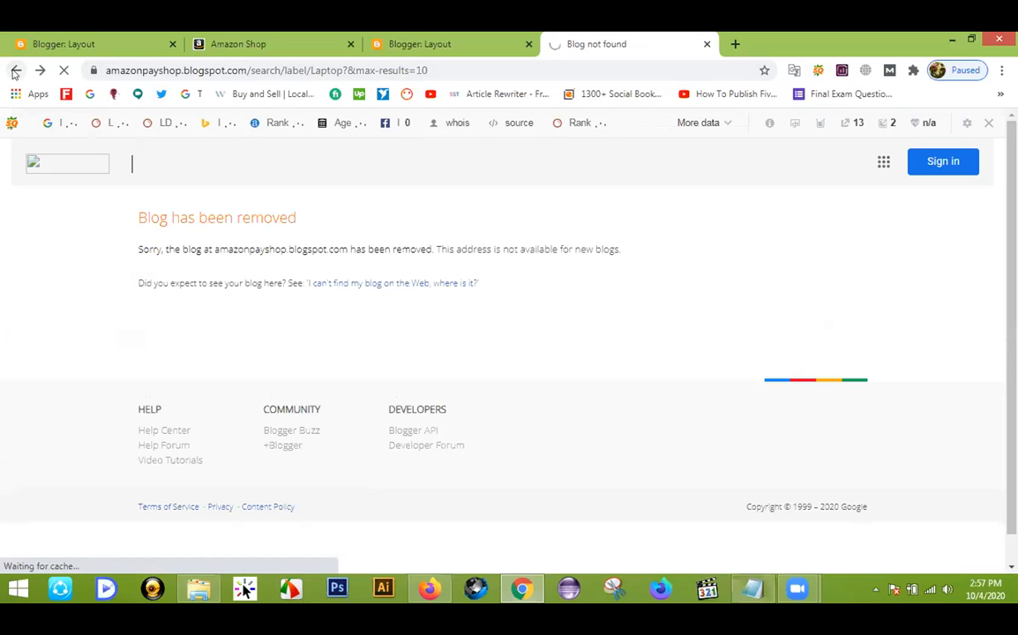
Step: Return to the GAODI Women Waist Trainer Vest post, open the blog's home page and examine its Related Products ad
{"action": "left_click", "coordinate": [15, 71]}
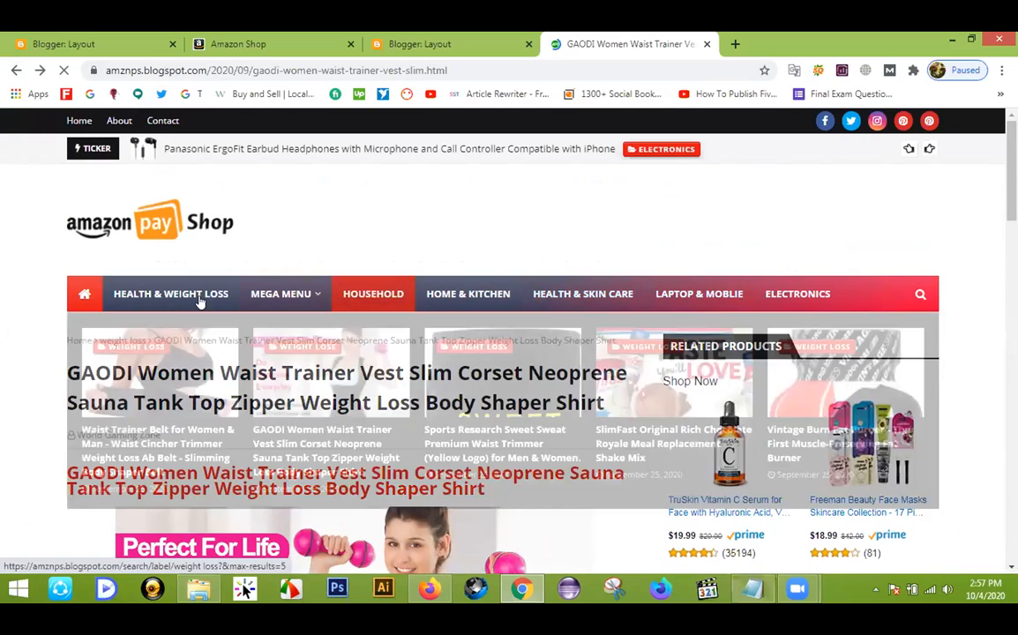
{"action": "scroll", "coordinate": [4, 353], "scroll_direction": "down", "scroll_amount": 15}
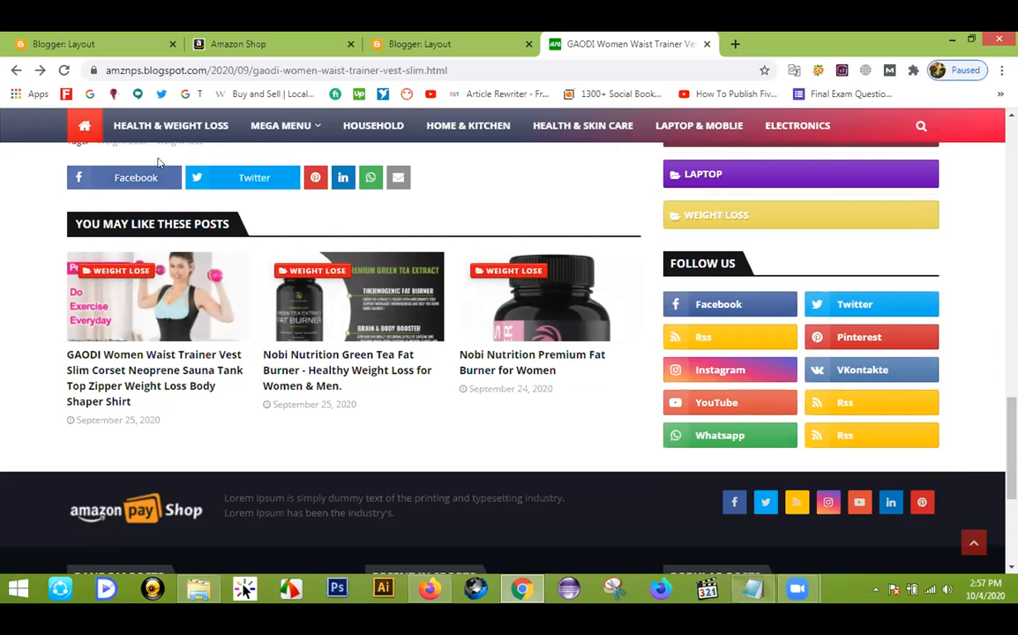
{"action": "left_click", "coordinate": [83, 127]}
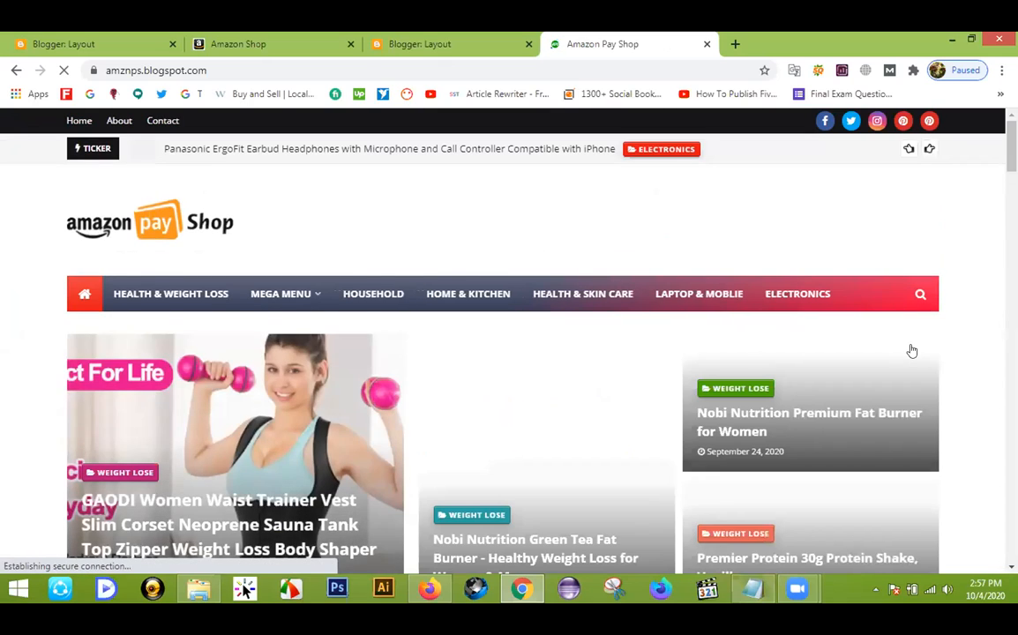
{"action": "scroll", "coordinate": [913, 351], "scroll_direction": "down", "scroll_amount": 8}
{"action": "scroll", "coordinate": [912, 349], "scroll_direction": "down", "scroll_amount": 8}
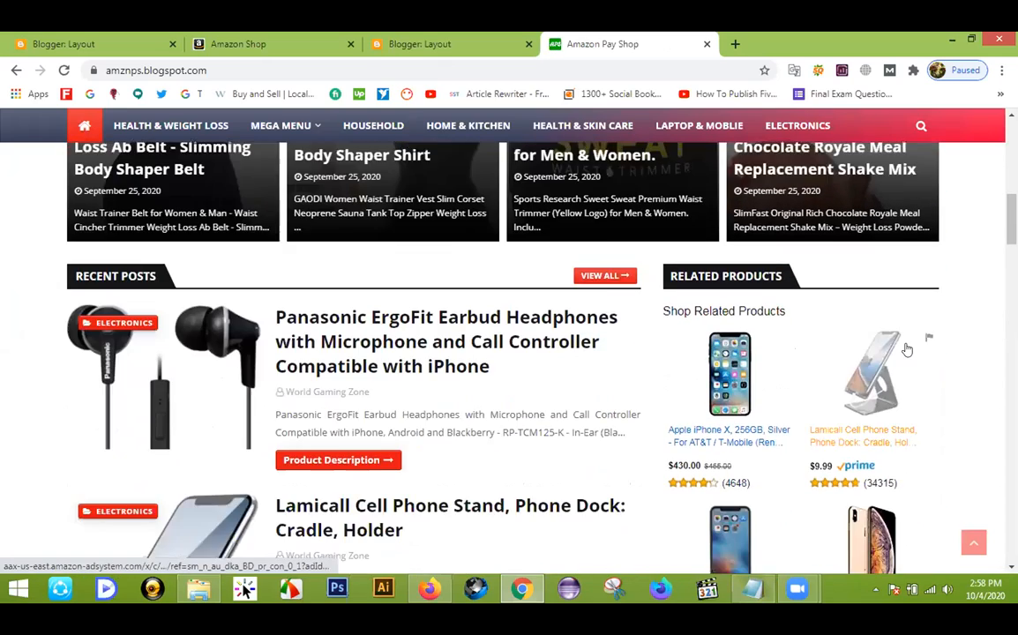
{"action": "scroll", "coordinate": [903, 347], "scroll_direction": "up", "scroll_amount": 3}
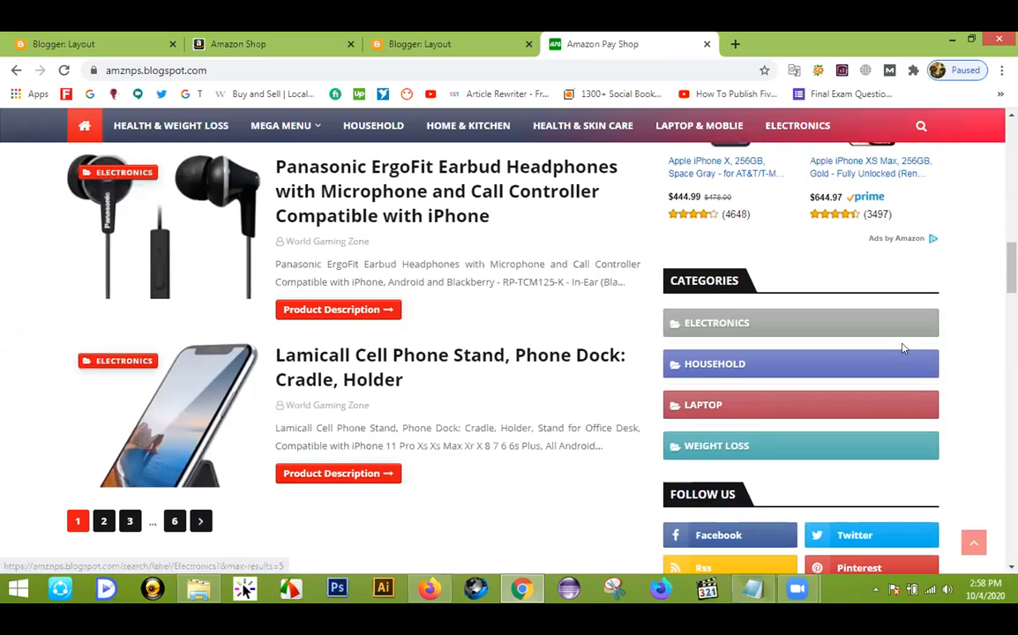
Step: Open the Laptop category and its ASUS L203MA-DS04 VivoBook post to examine the Related Products ads on both pages
{"action": "left_click", "coordinate": [698, 400]}
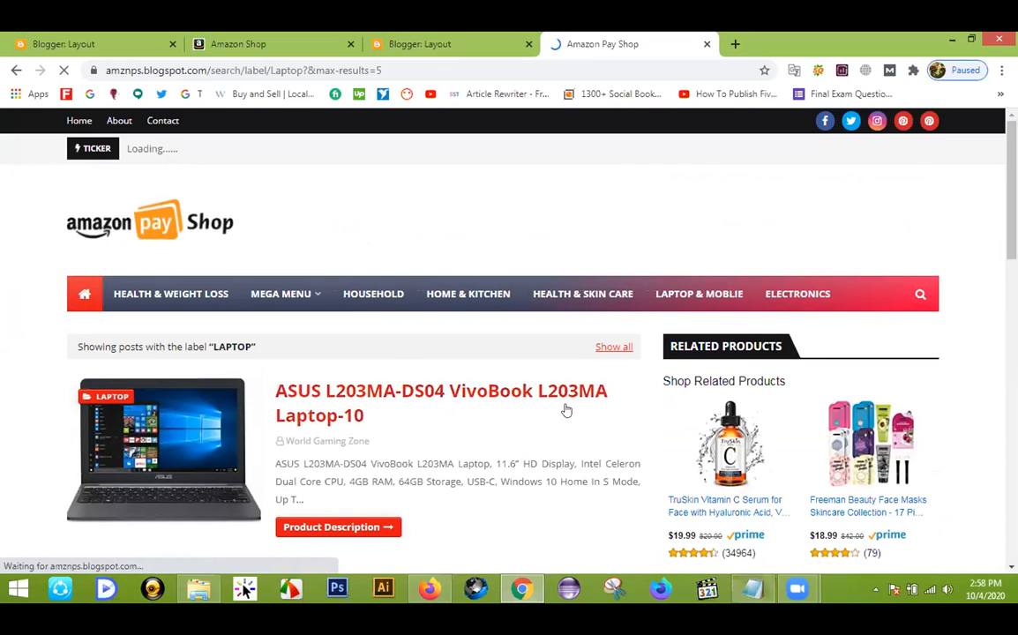
{"action": "scroll", "coordinate": [565, 406], "scroll_direction": "down", "scroll_amount": 1}
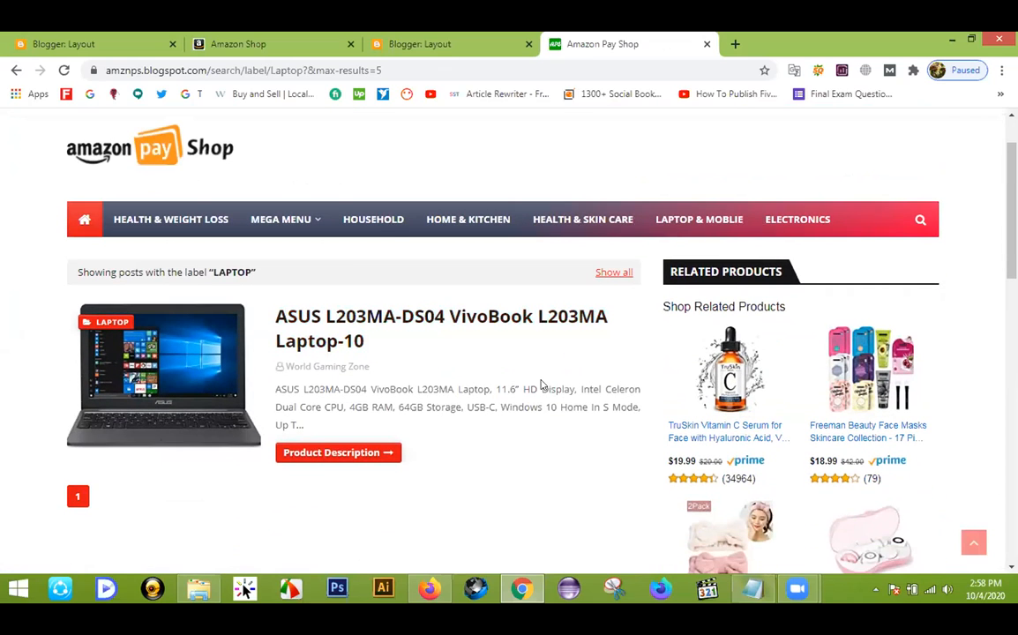
{"action": "scroll", "coordinate": [452, 424], "scroll_direction": "down", "scroll_amount": 2}
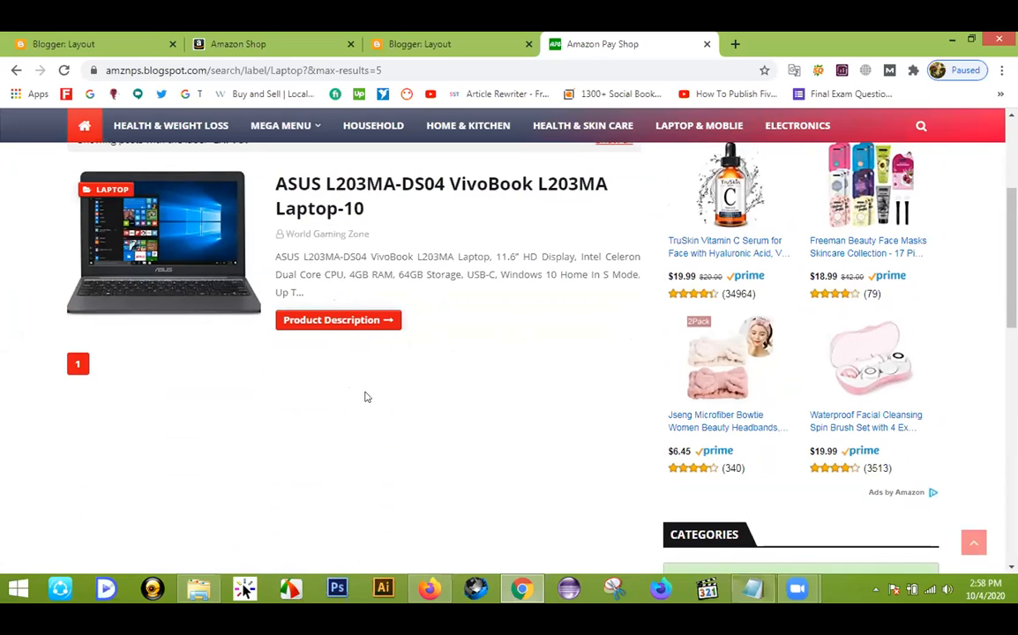
{"action": "left_click", "coordinate": [408, 185]}
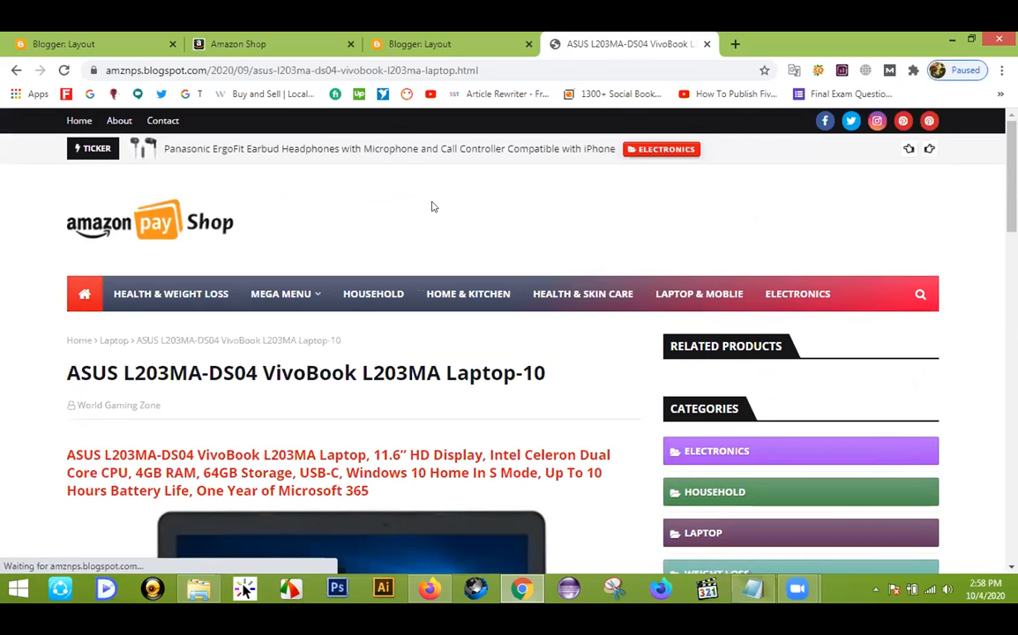
{"action": "scroll", "coordinate": [439, 216], "scroll_direction": "down", "scroll_amount": 3}
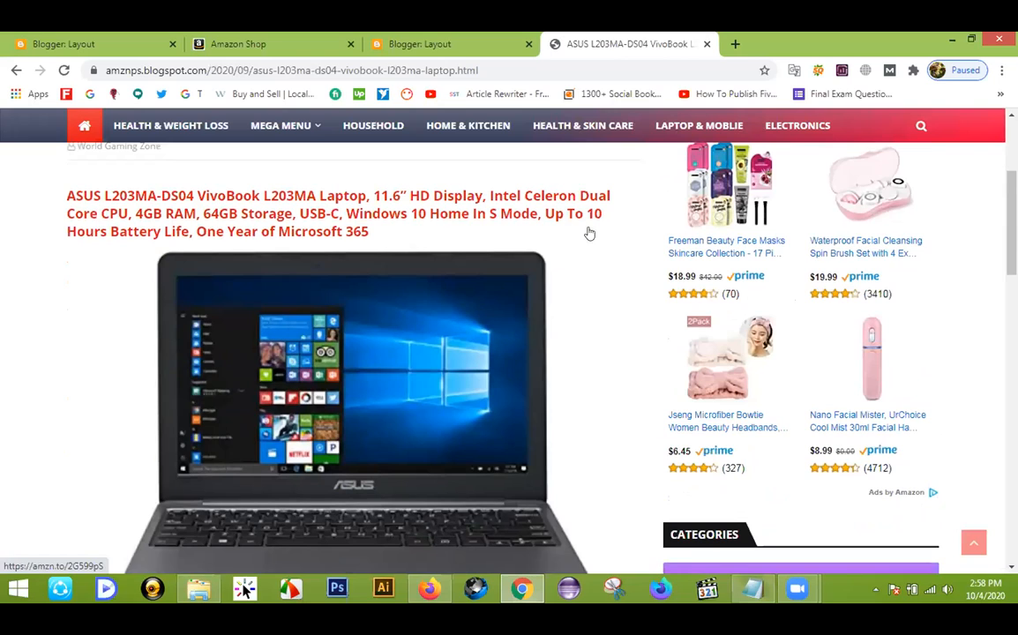
{"action": "scroll", "coordinate": [529, 252], "scroll_direction": "up", "scroll_amount": 1}
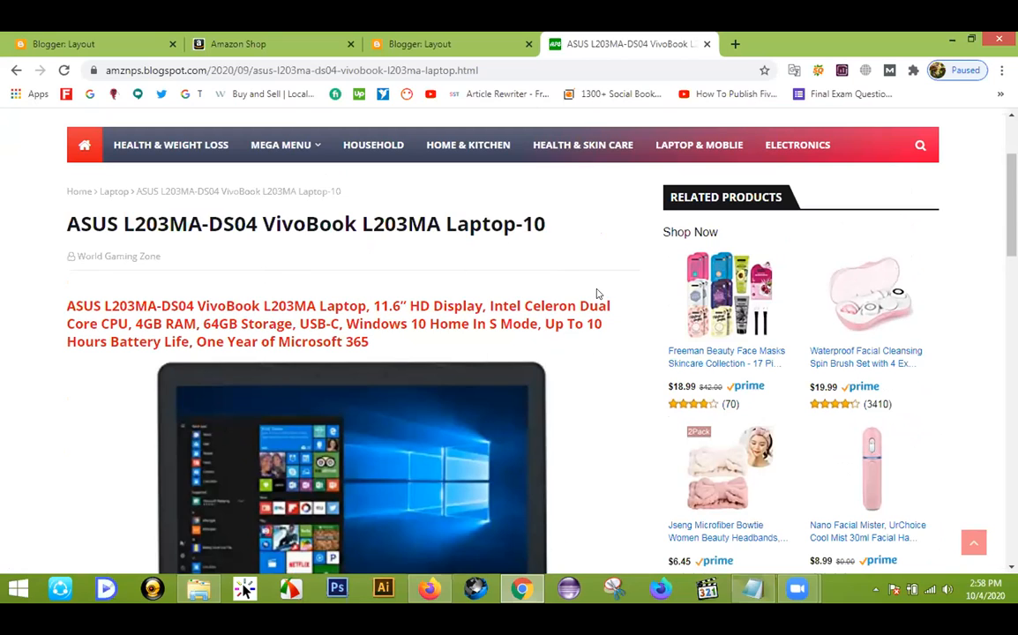
{"action": "scroll", "coordinate": [596, 294], "scroll_direction": "up", "scroll_amount": 2}
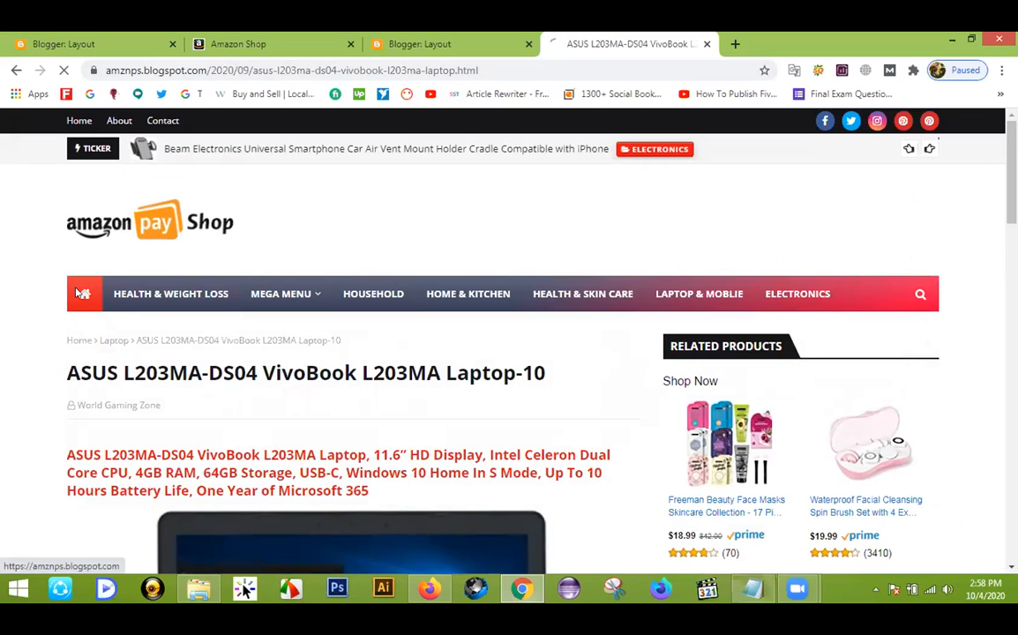
Step: Return to the live home page and compare its Categories section with the sidebar gadgets in the Amazon Pay Shop layout
{"action": "left_click", "coordinate": [78, 293]}
{"action": "left_click", "coordinate": [422, 46]}
{"action": "scroll", "coordinate": [355, 305], "scroll_direction": "down", "scroll_amount": 2}
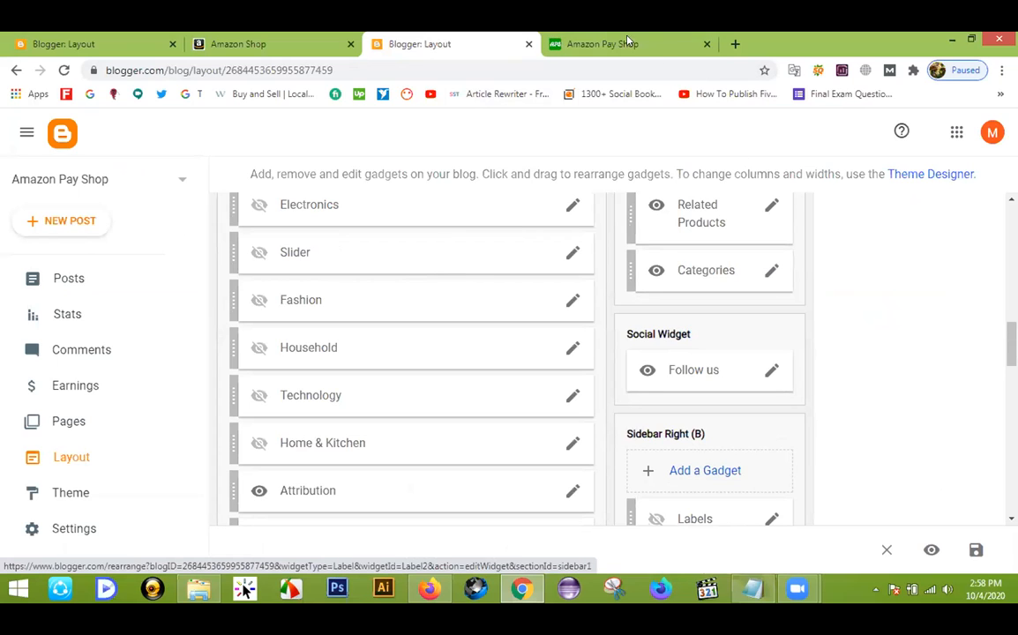
{"action": "left_click", "coordinate": [583, 43]}
{"action": "scroll", "coordinate": [878, 267], "scroll_direction": "down", "scroll_amount": 4}
{"action": "scroll", "coordinate": [879, 267], "scroll_direction": "down", "scroll_amount": 10}
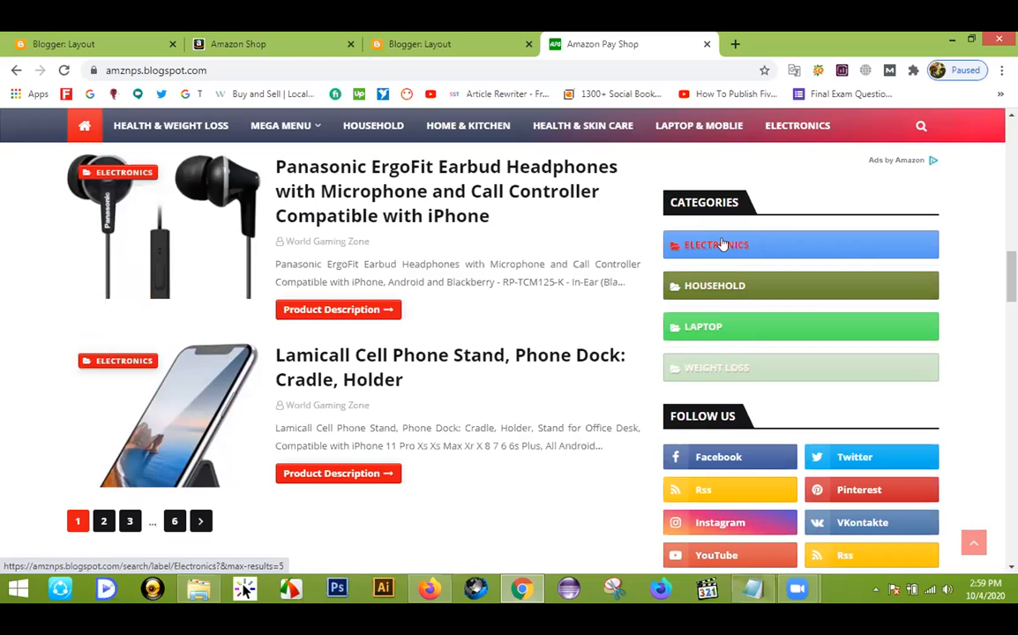
Step: Go to the Amazon Shop blog's post list and open the post Levels and Feel Great in the editor
{"action": "left_click", "coordinate": [444, 42]}
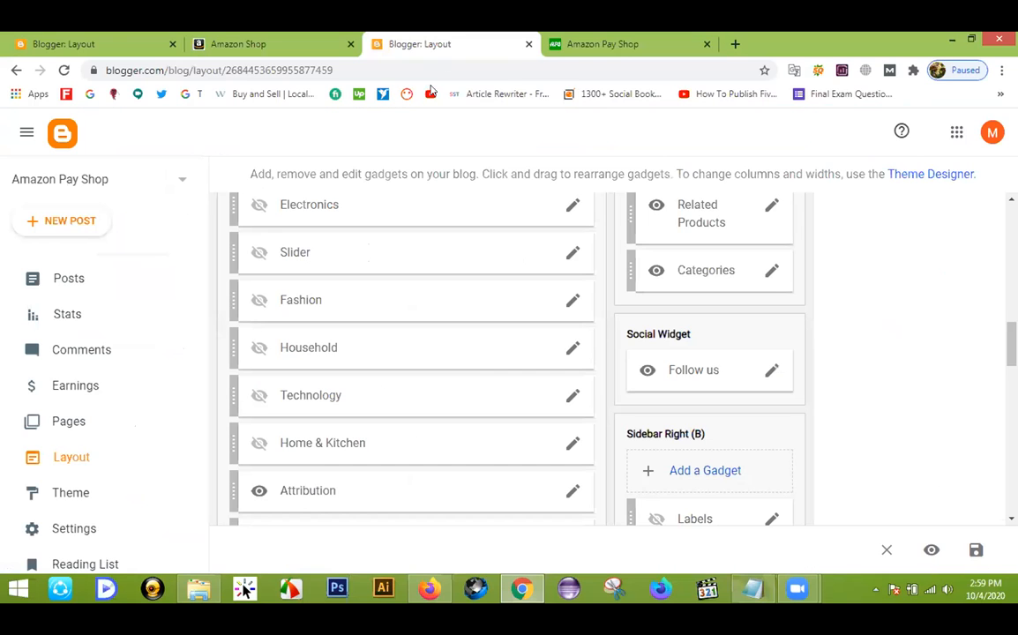
{"action": "left_click", "coordinate": [79, 44]}
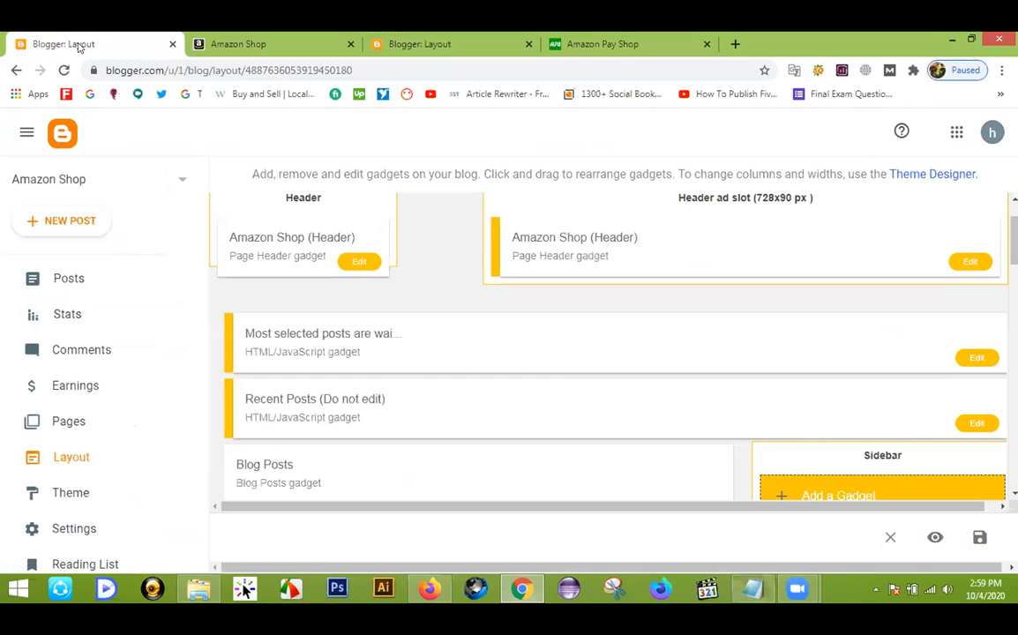
{"action": "left_click", "coordinate": [250, 42]}
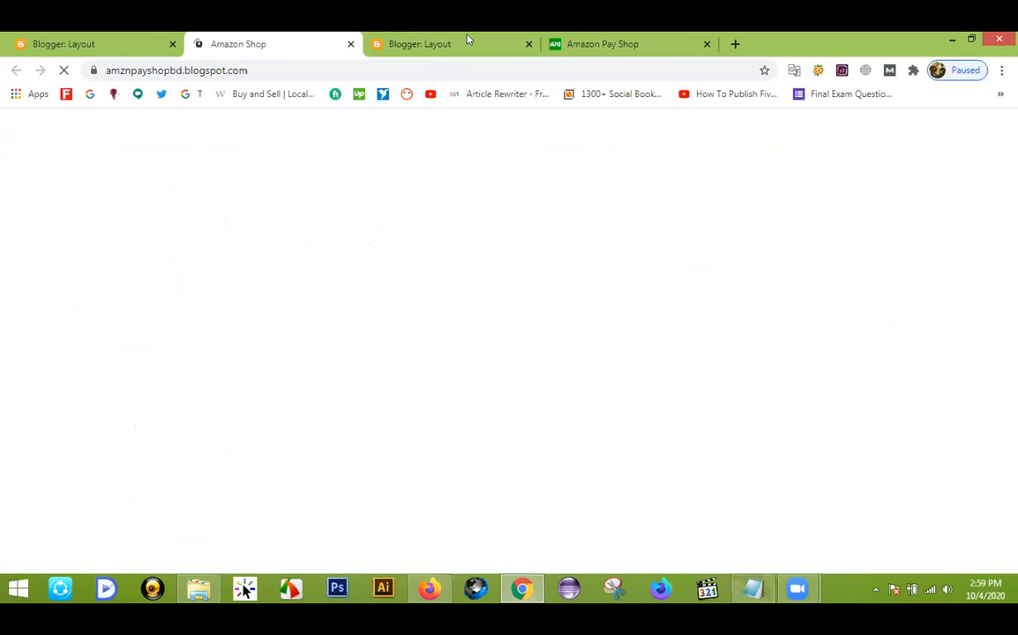
{"action": "left_click", "coordinate": [442, 43]}
{"action": "left_click", "coordinate": [98, 43]}
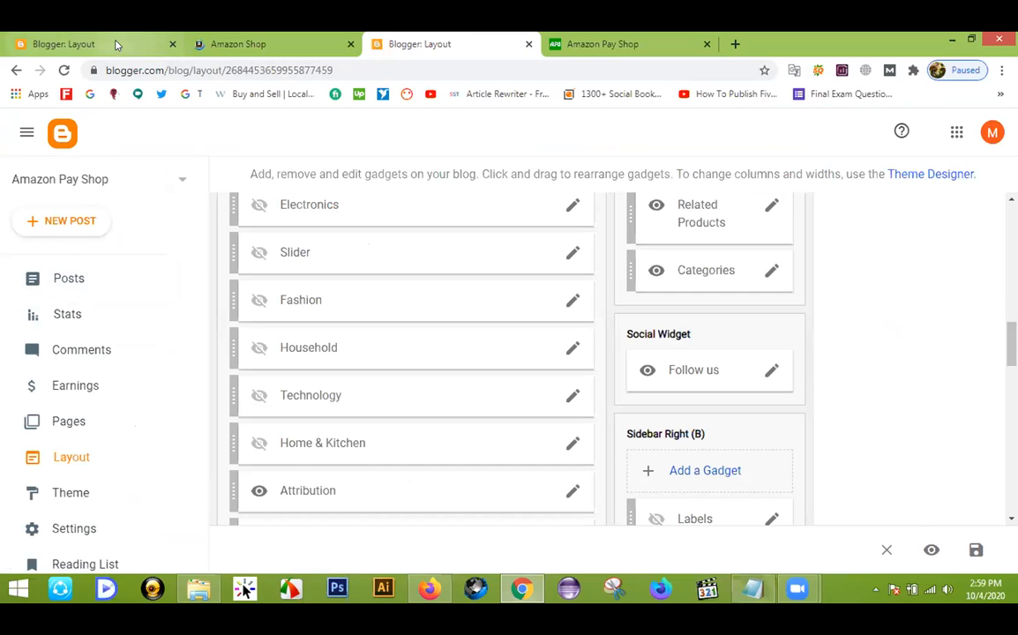
{"action": "left_click", "coordinate": [86, 277]}
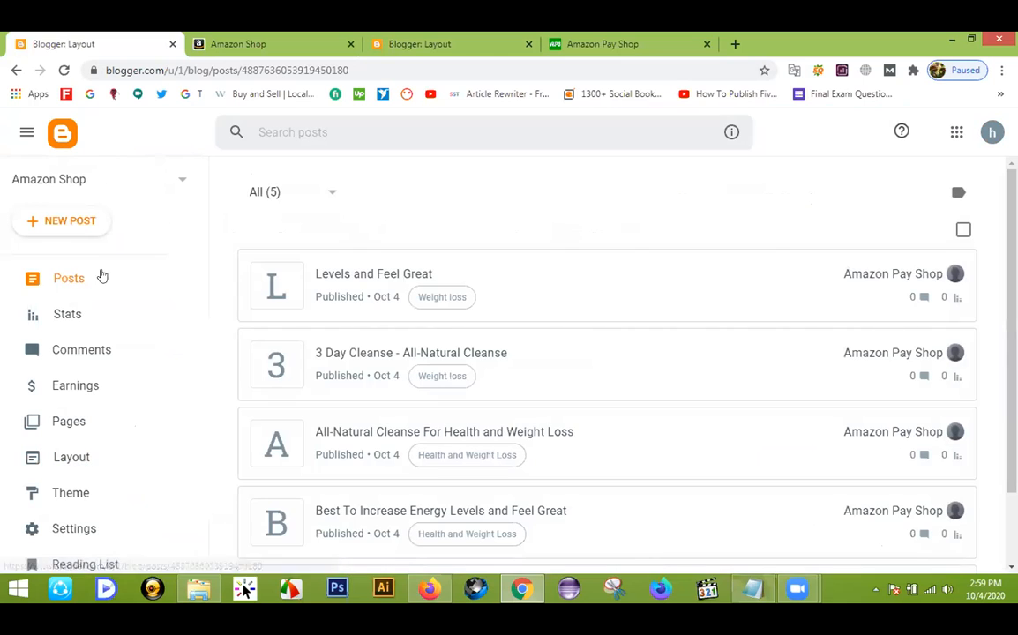
{"action": "left_click", "coordinate": [360, 277]}
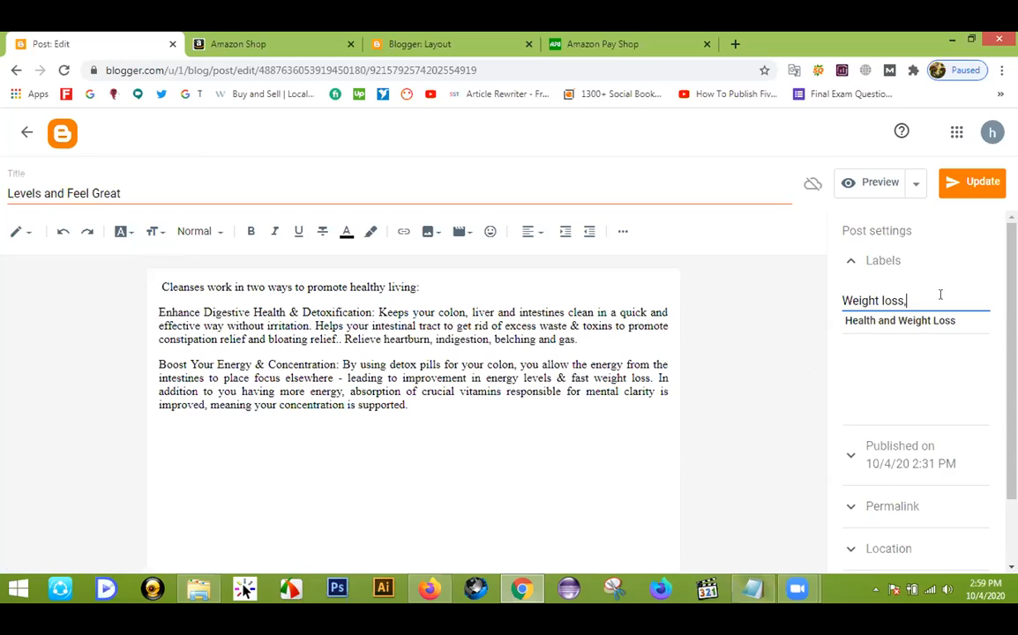
Step: Examine the Search Description and Labels settings of the Levels and Feel Great post, and leave the editor without updating it
{"action": "scroll", "coordinate": [904, 292], "scroll_direction": "down", "scroll_amount": 2}
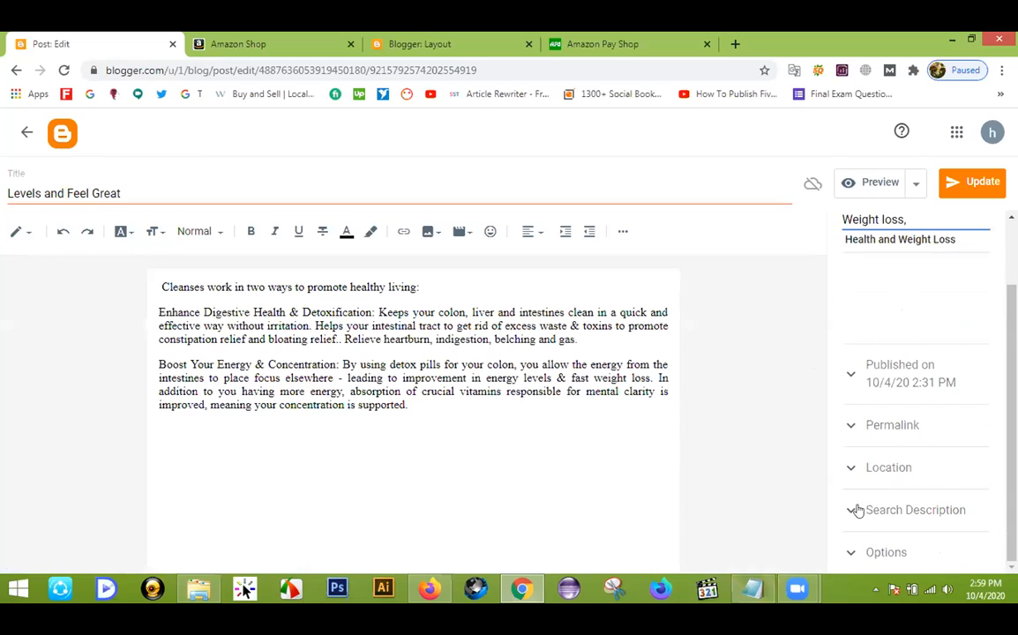
{"action": "left_click", "coordinate": [854, 512]}
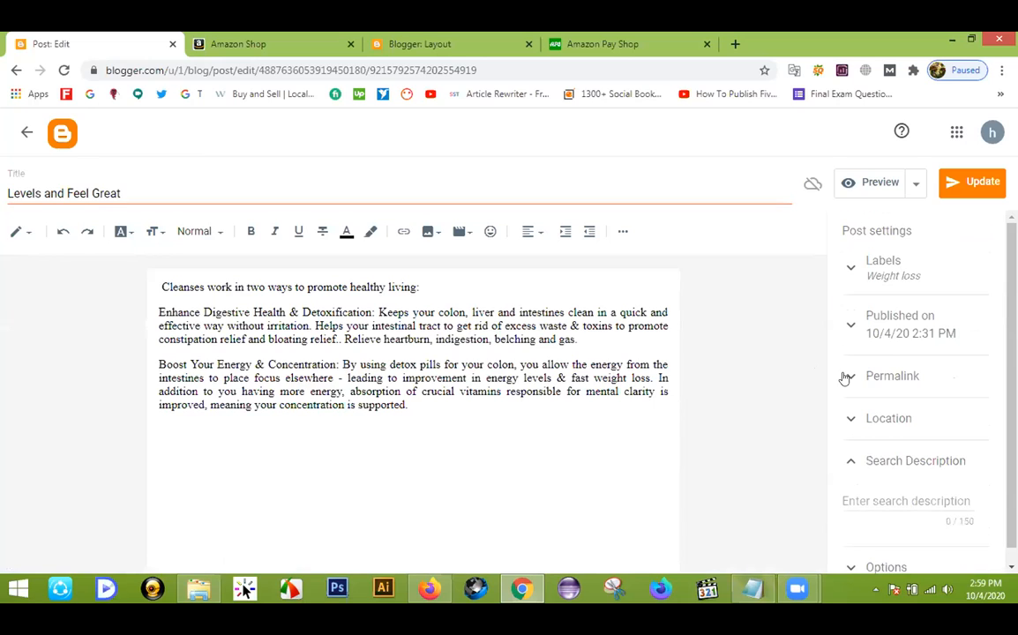
{"action": "left_click", "coordinate": [853, 465]}
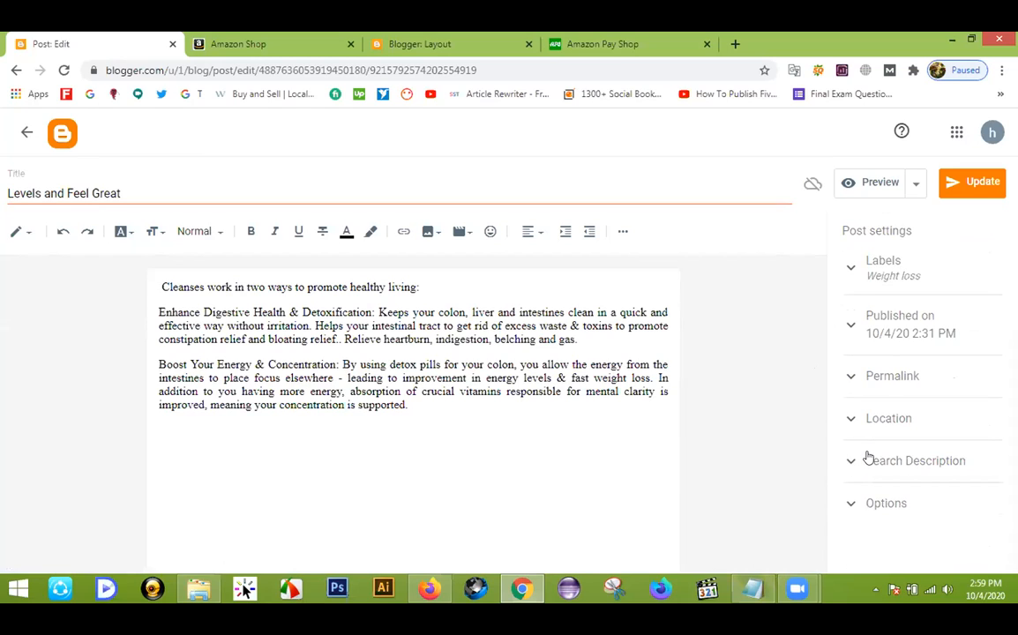
{"action": "left_click", "coordinate": [853, 270]}
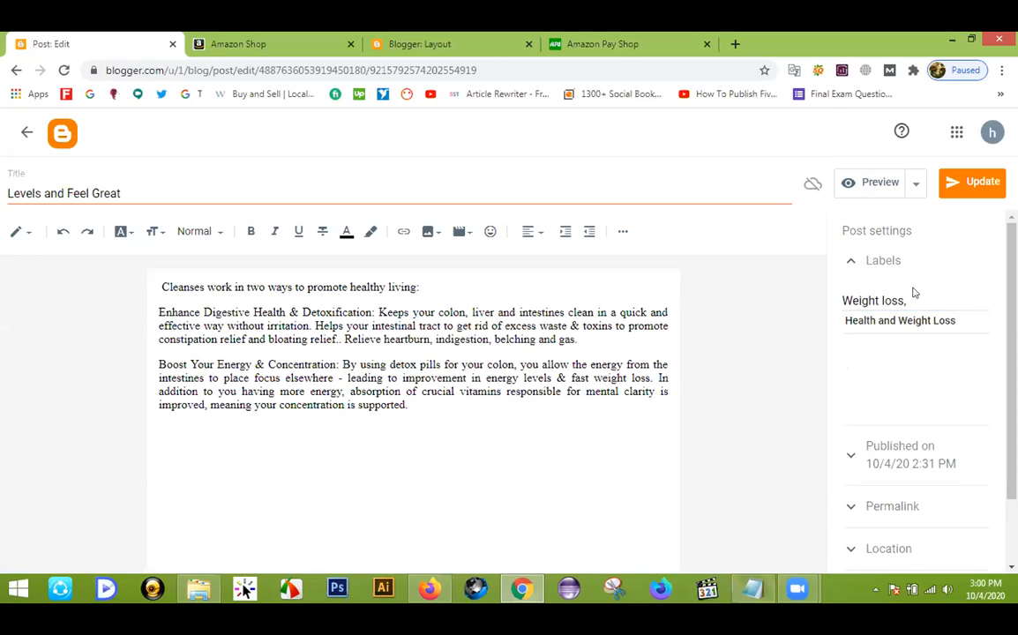
{"action": "left_click", "coordinate": [851, 265]}
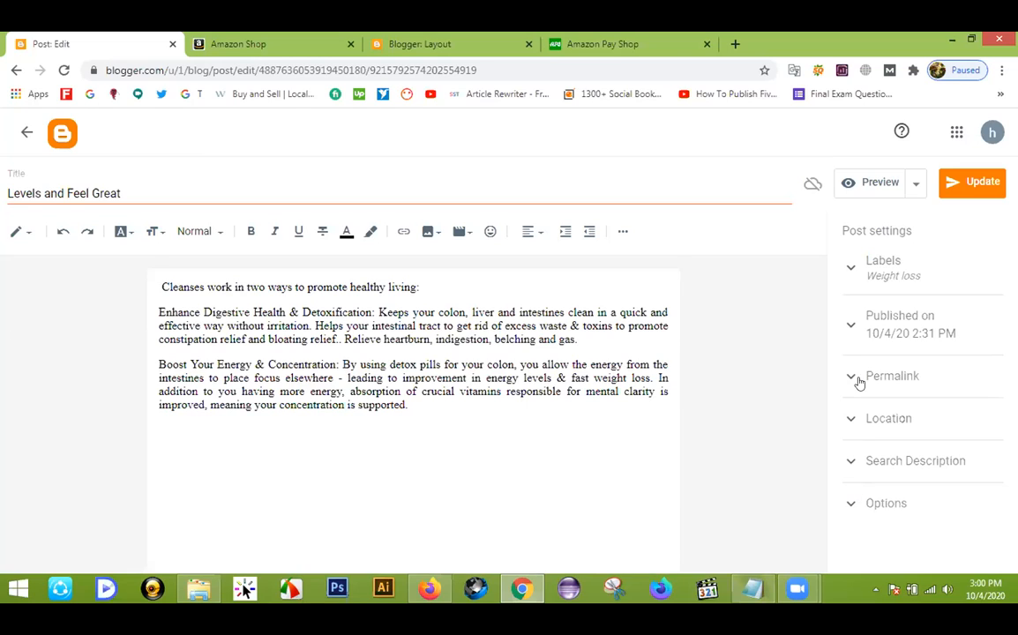
{"action": "left_click", "coordinate": [848, 265]}
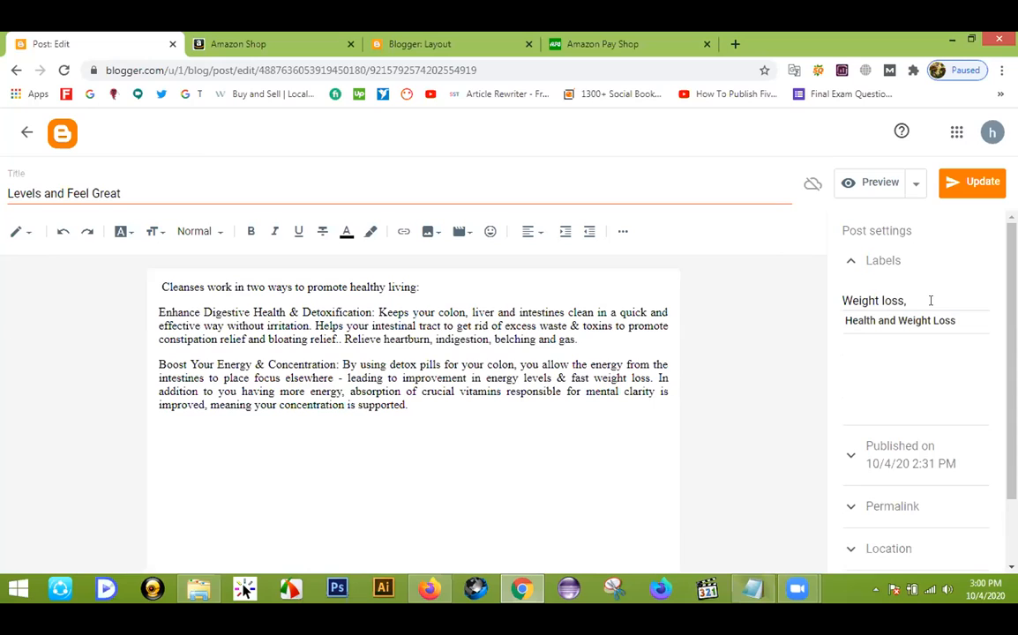
{"action": "left_click", "coordinate": [851, 262]}
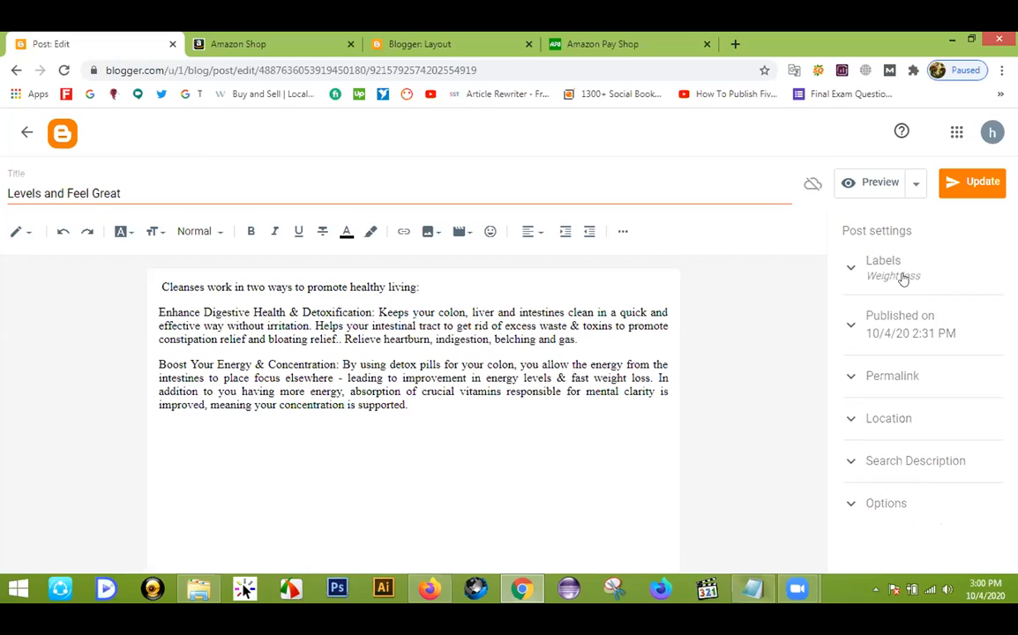
{"action": "left_click", "coordinate": [62, 138]}
{"action": "left_click", "coordinate": [582, 156]}
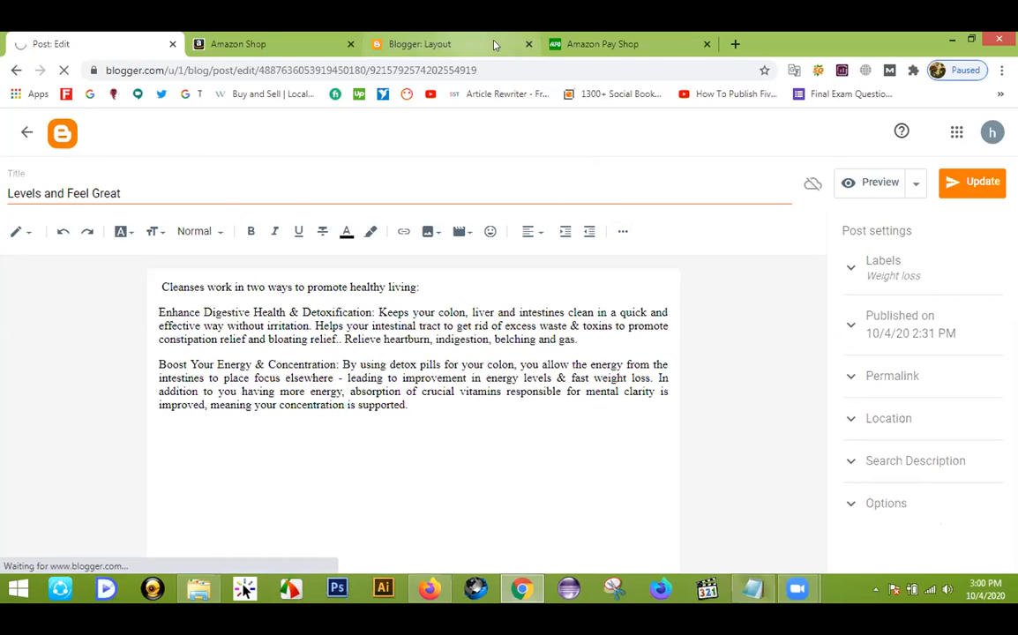
Step: Review the live Categories section and open the Categories gadget in Sidebar Right (A) of the Amazon Pay Shop layout for editing
{"action": "left_click", "coordinate": [584, 43]}
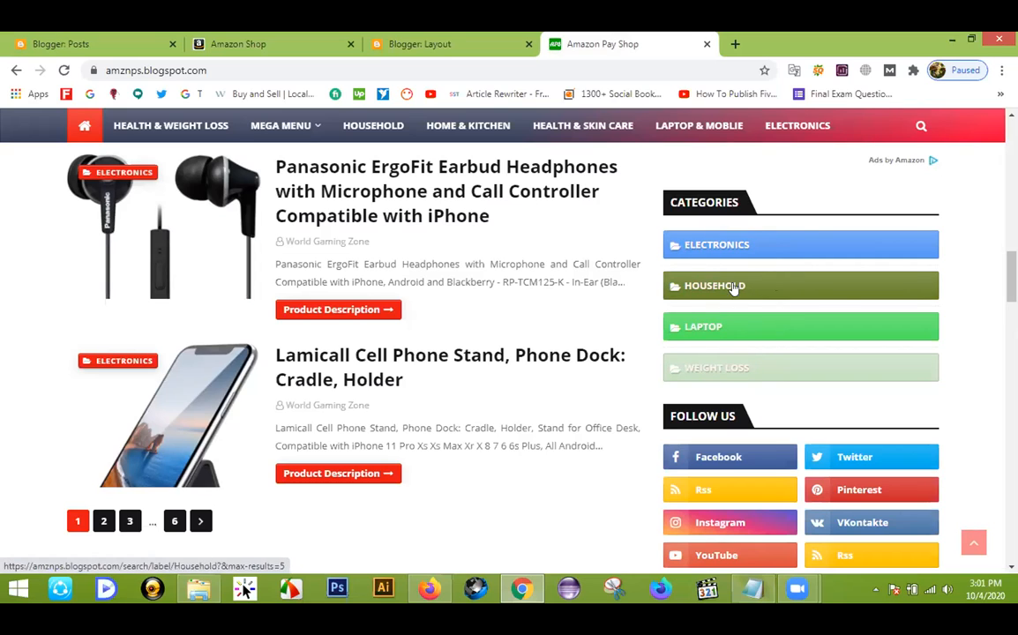
{"action": "left_click", "coordinate": [432, 40]}
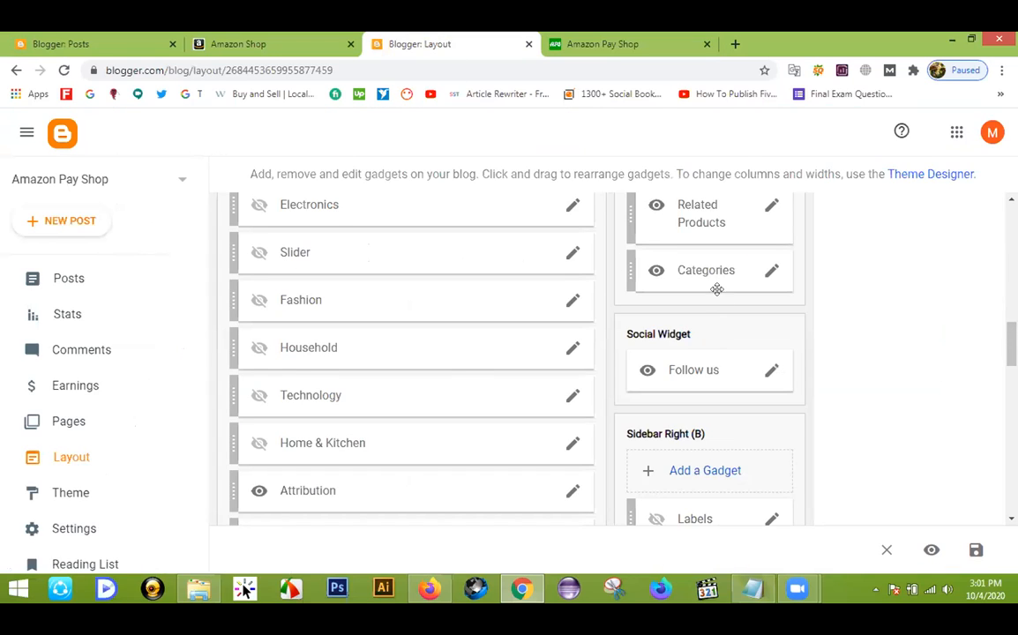
{"action": "scroll", "coordinate": [759, 320], "scroll_direction": "up", "scroll_amount": 1}
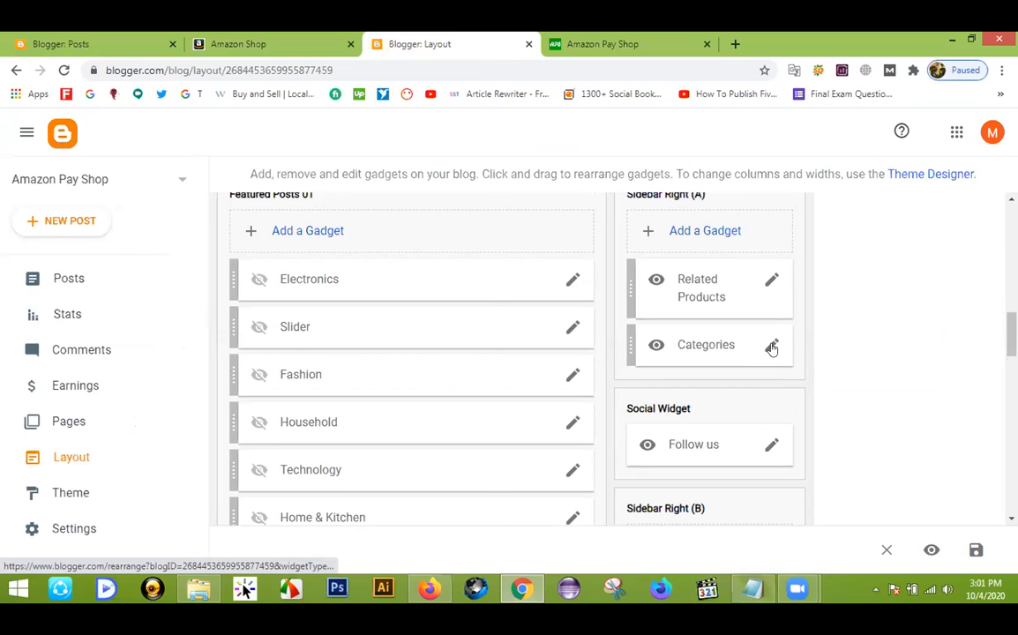
{"action": "left_click", "coordinate": [772, 347]}
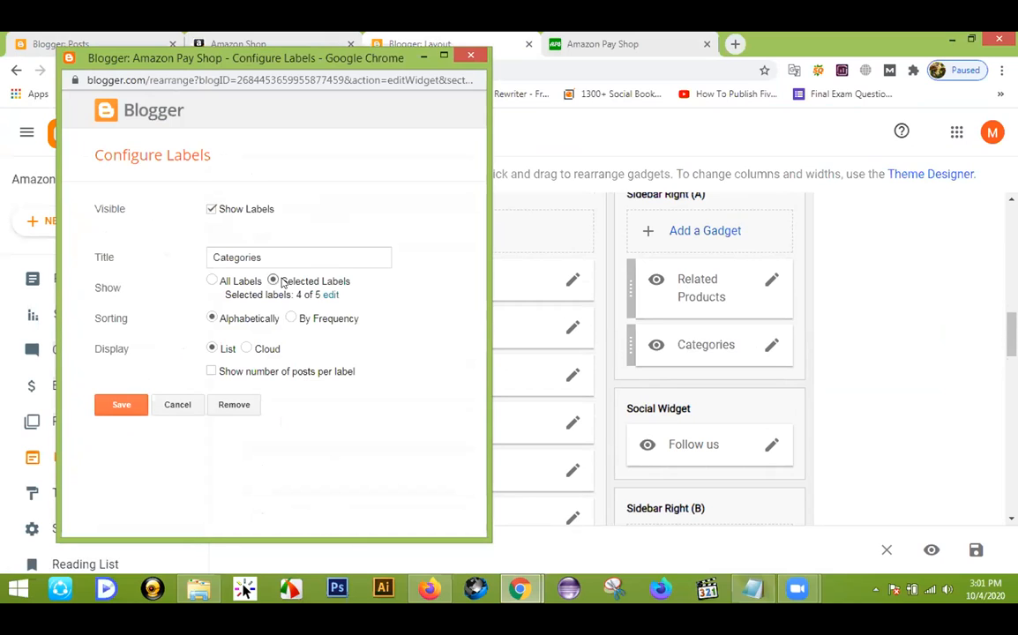
Step: Try All Labels for the Categories gadget, switch back to Selected Labels and open the label selection to examine it
{"action": "left_click", "coordinate": [211, 280]}
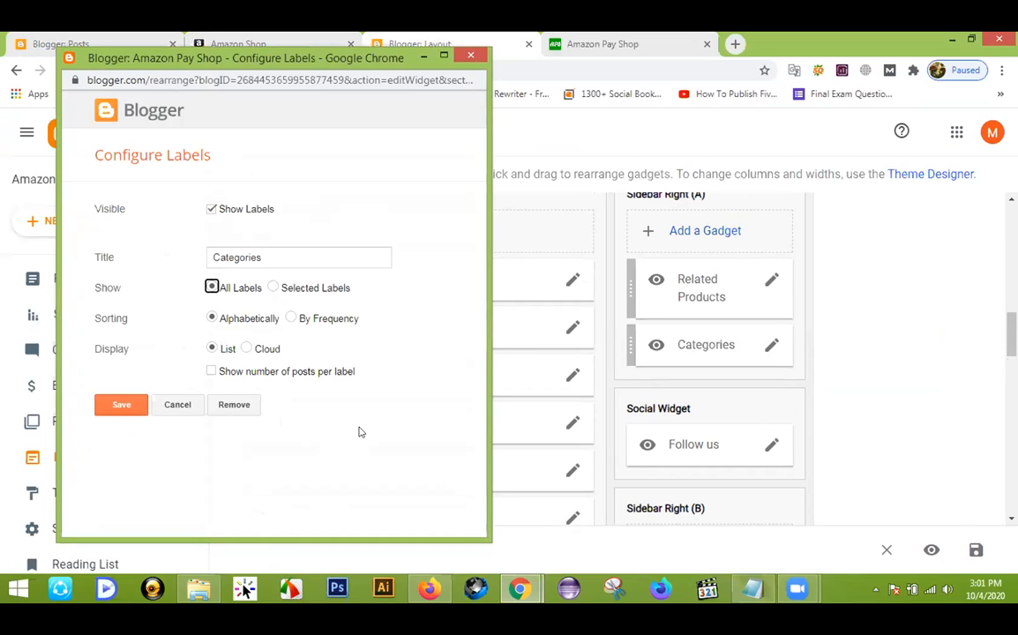
{"action": "left_click", "coordinate": [273, 287]}
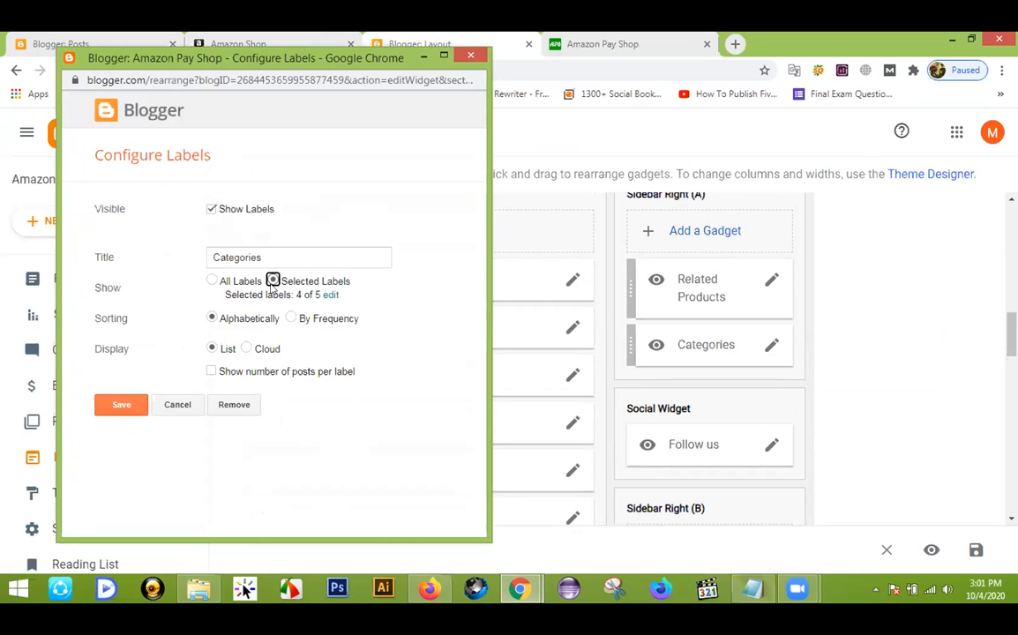
{"action": "left_click", "coordinate": [330, 295]}
{"action": "scroll", "coordinate": [348, 371], "scroll_direction": "down", "scroll_amount": 3}
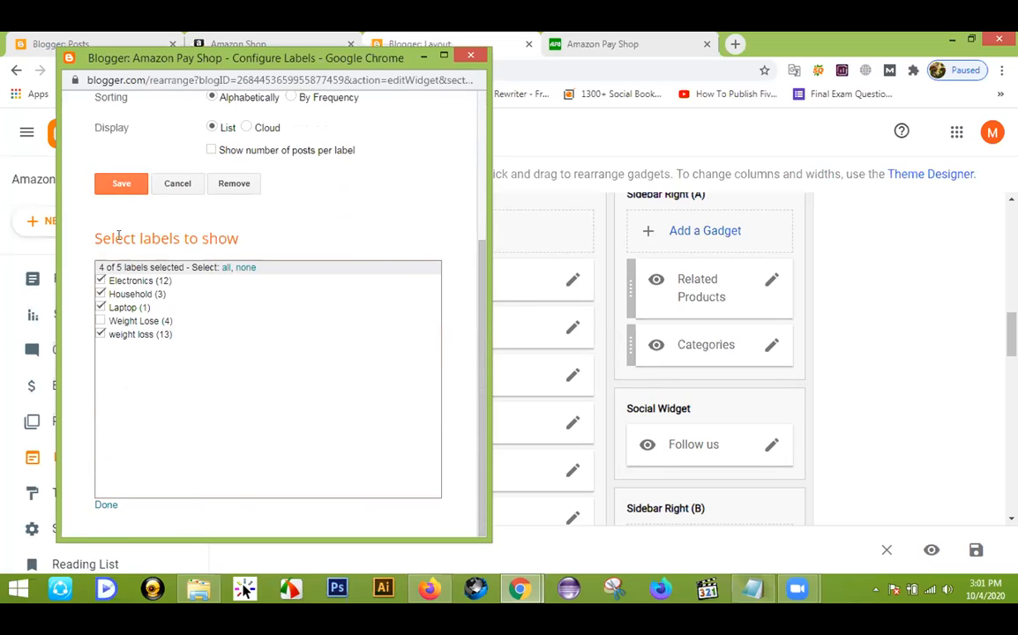
Step: Dismiss the Categories gadget settings, reopen them to examine the label selection again, and close them without saving
{"action": "left_click", "coordinate": [177, 185]}
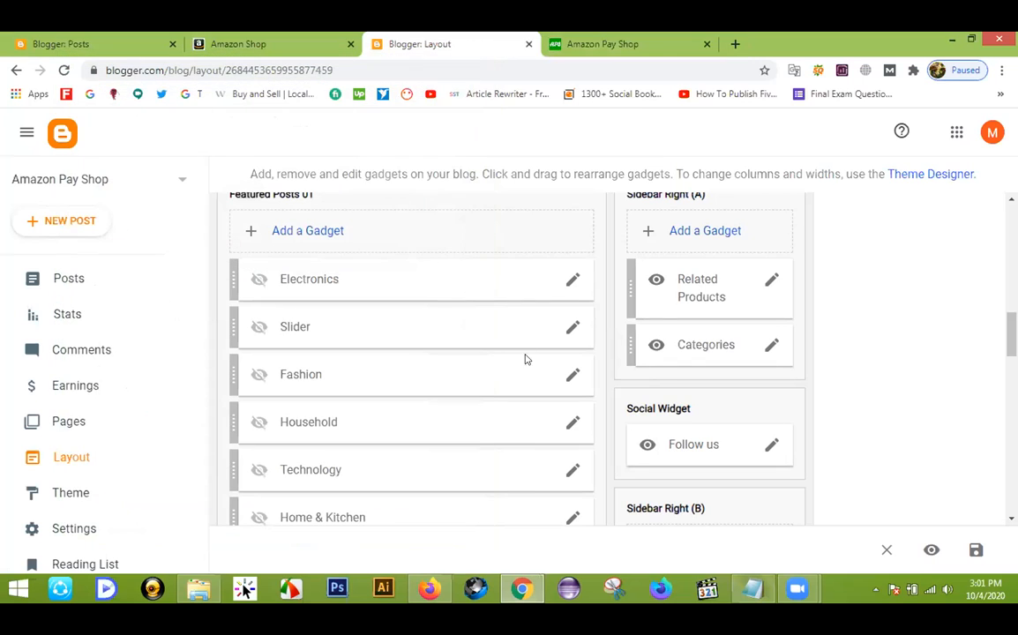
{"action": "scroll", "coordinate": [821, 388], "scroll_direction": "up", "scroll_amount": 2}
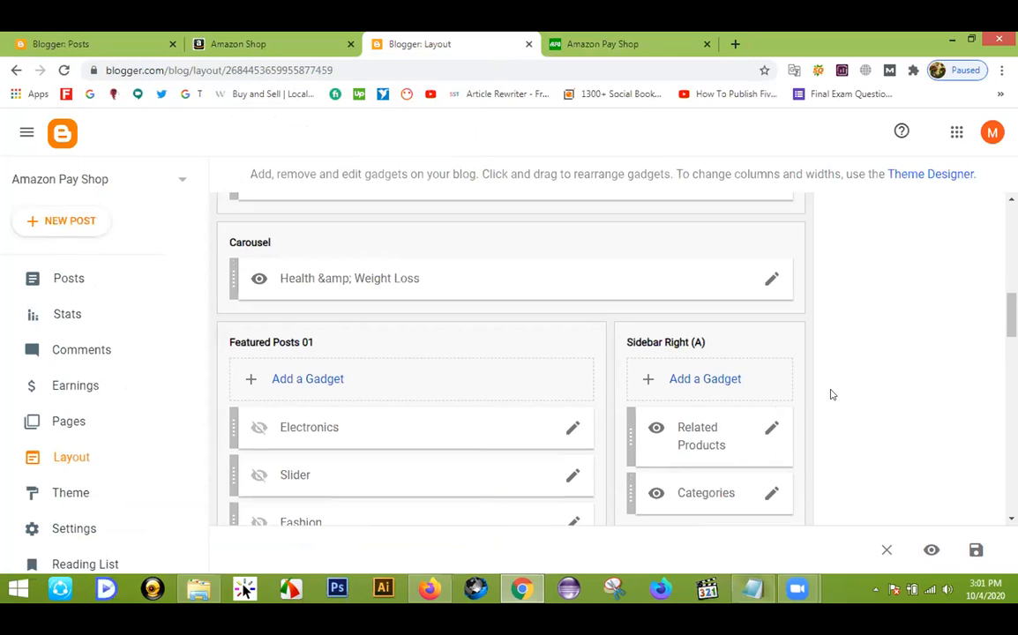
{"action": "left_click", "coordinate": [772, 493]}
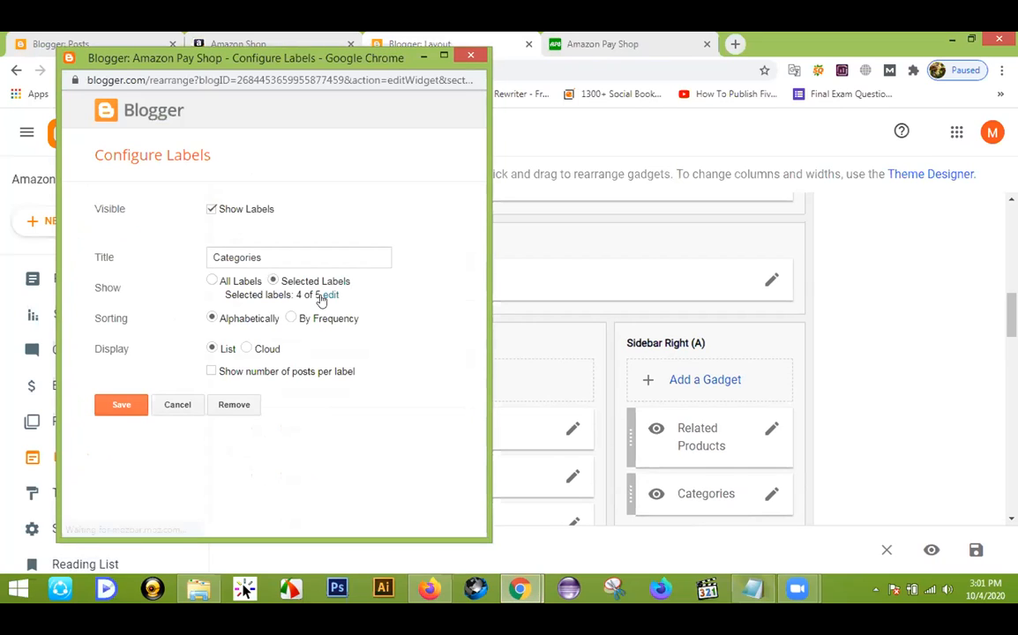
{"action": "left_click", "coordinate": [324, 297]}
{"action": "scroll", "coordinate": [261, 375], "scroll_direction": "down", "scroll_amount": 3}
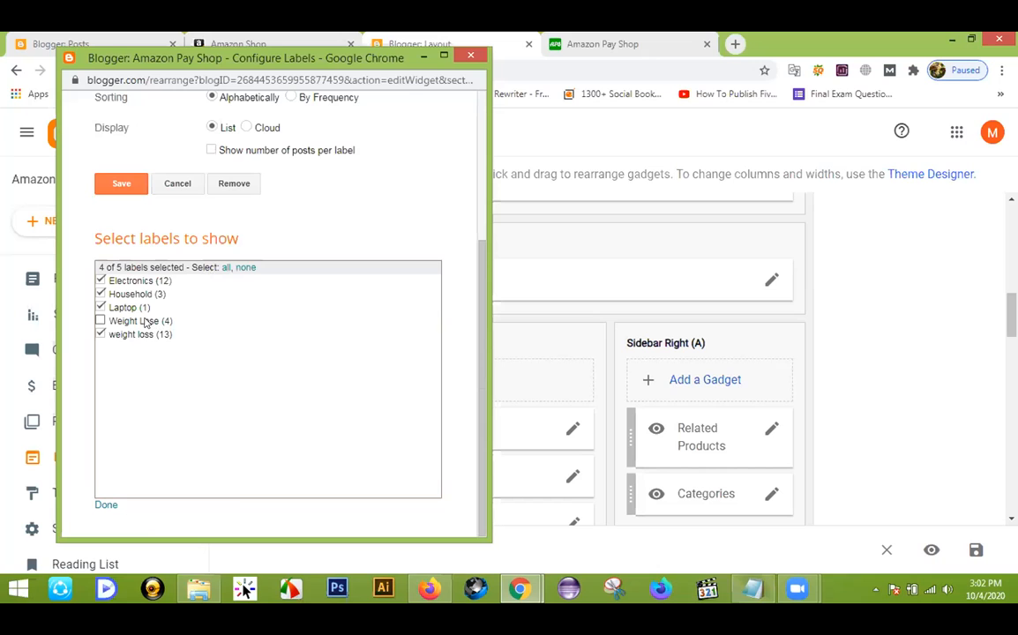
{"action": "left_click", "coordinate": [468, 56]}
Step: Open the Hot Widget under Hot Posts, examine the label in its content, and cancel without saving
{"action": "scroll", "coordinate": [509, 308], "scroll_direction": "up", "scroll_amount": 2}
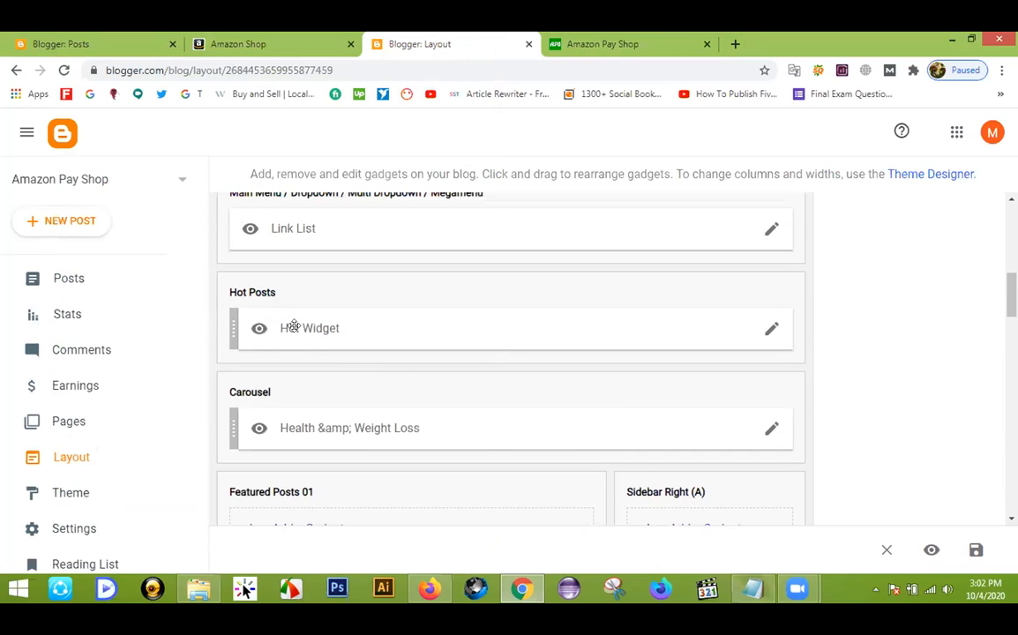
{"action": "left_click", "coordinate": [772, 329]}
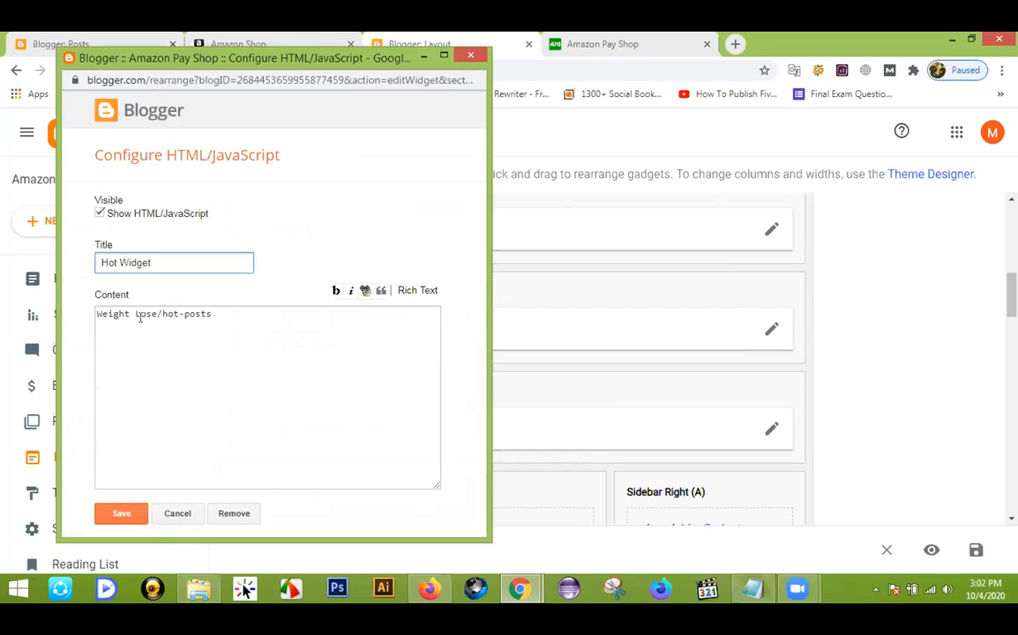
{"action": "left_click_drag", "start_coordinate": [157, 314], "coordinate": [91, 315]}
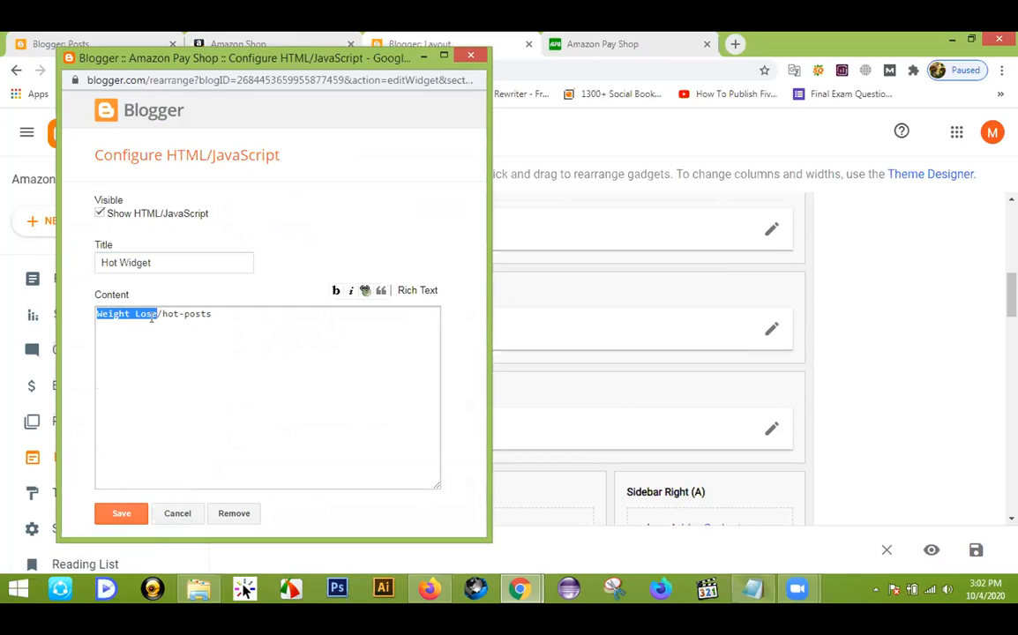
{"action": "left_click", "coordinate": [175, 513]}
Step: Review the Hot Posts and Health & Weight Loss sections on the live Amazon Pay Shop home page
{"action": "left_click", "coordinate": [583, 43]}
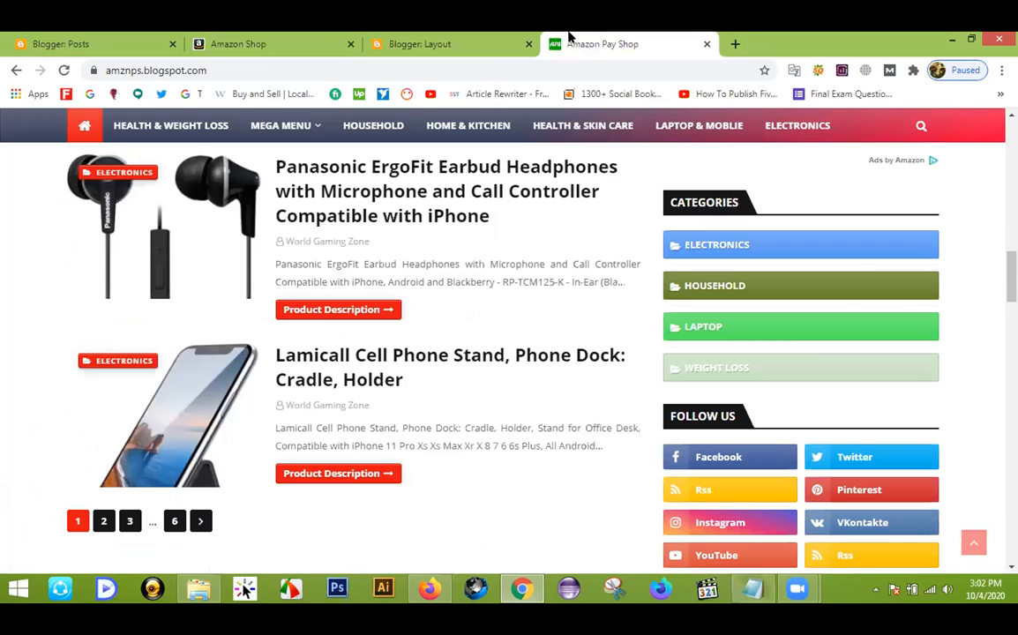
{"action": "scroll", "coordinate": [514, 328], "scroll_direction": "up", "scroll_amount": 10}
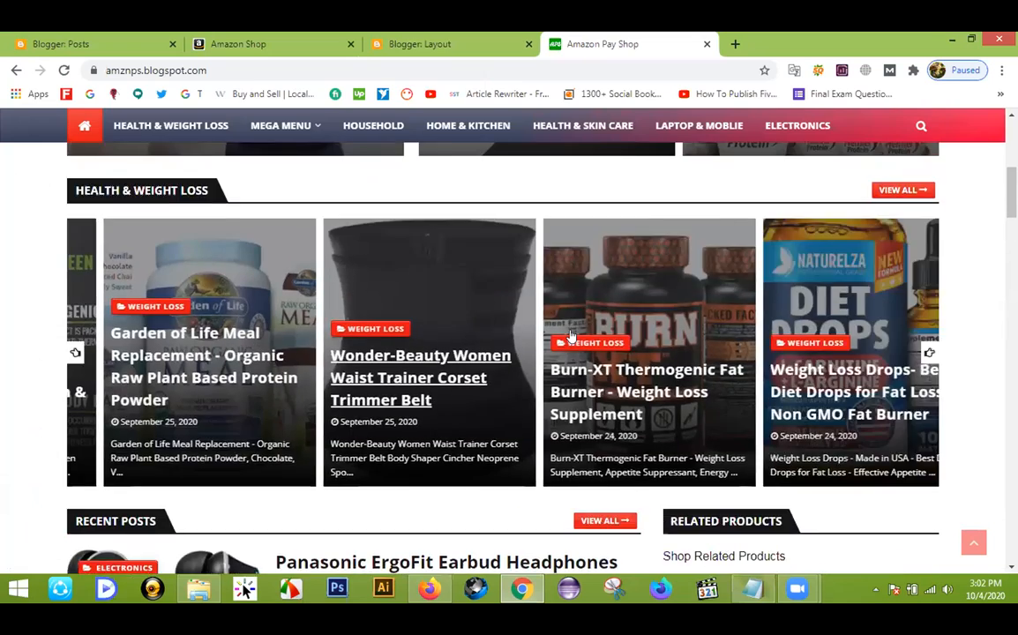
{"action": "scroll", "coordinate": [947, 205], "scroll_direction": "down", "scroll_amount": 1}
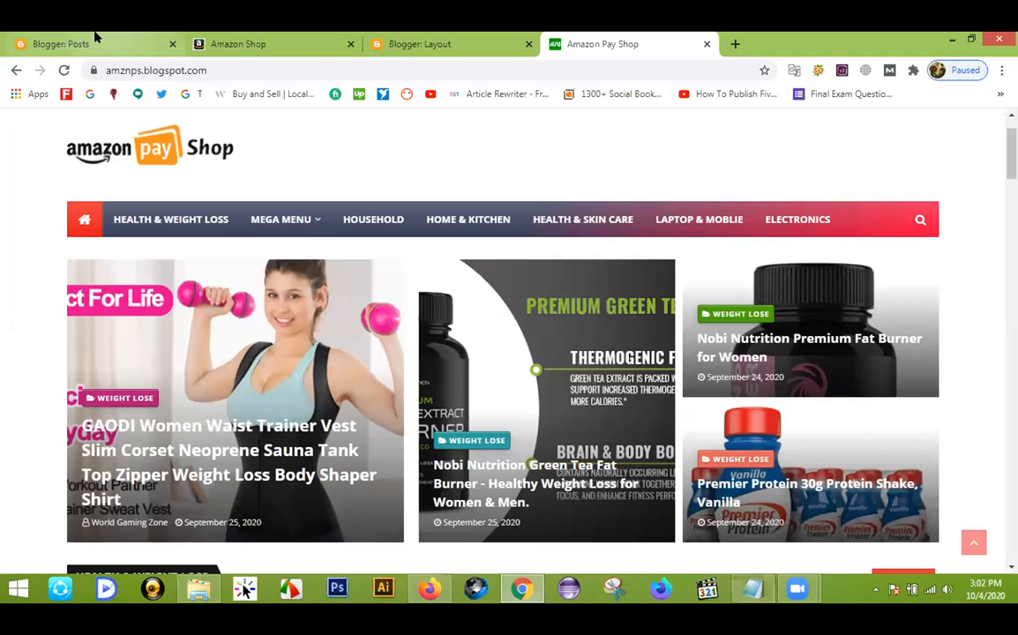
Step: Open the Amazon Shop blog's Stats page, glance at its live site, and return to the stats
{"action": "left_click", "coordinate": [35, 41]}
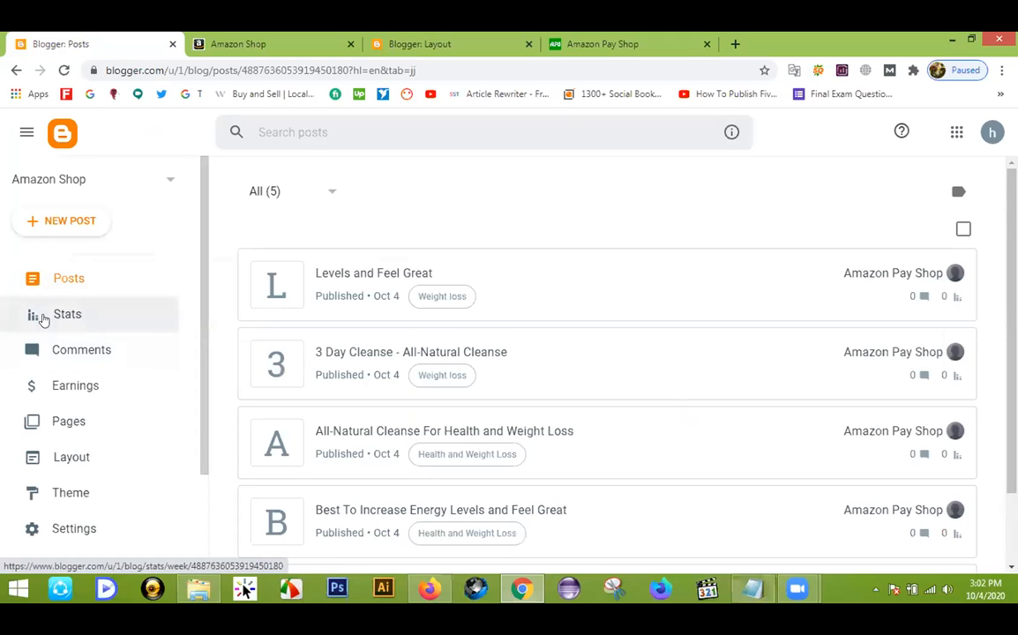
{"action": "left_click", "coordinate": [68, 318]}
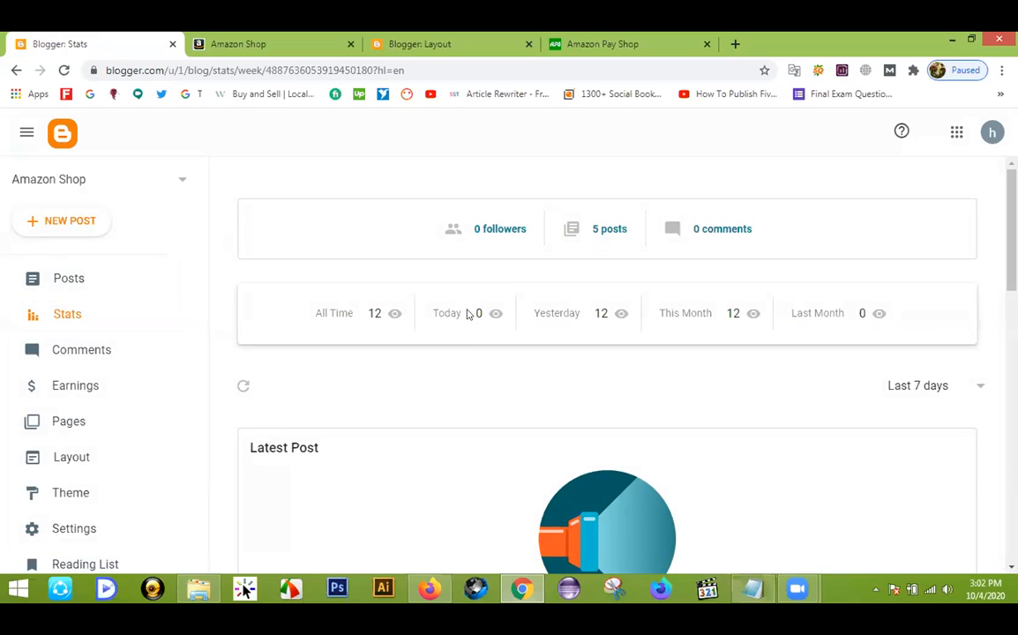
{"action": "left_click", "coordinate": [254, 44]}
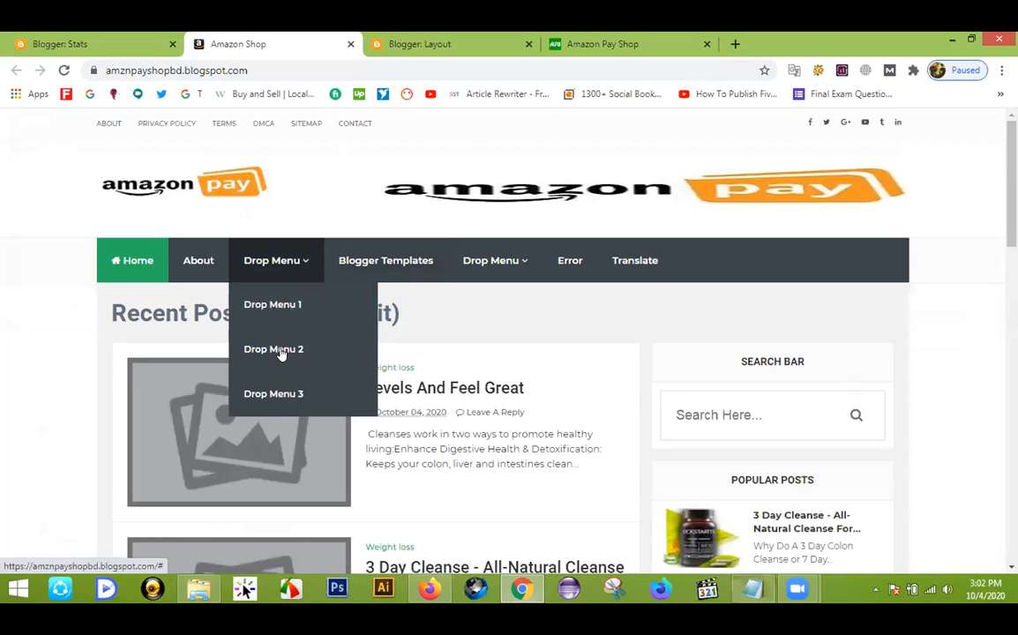
{"action": "left_click", "coordinate": [98, 43]}
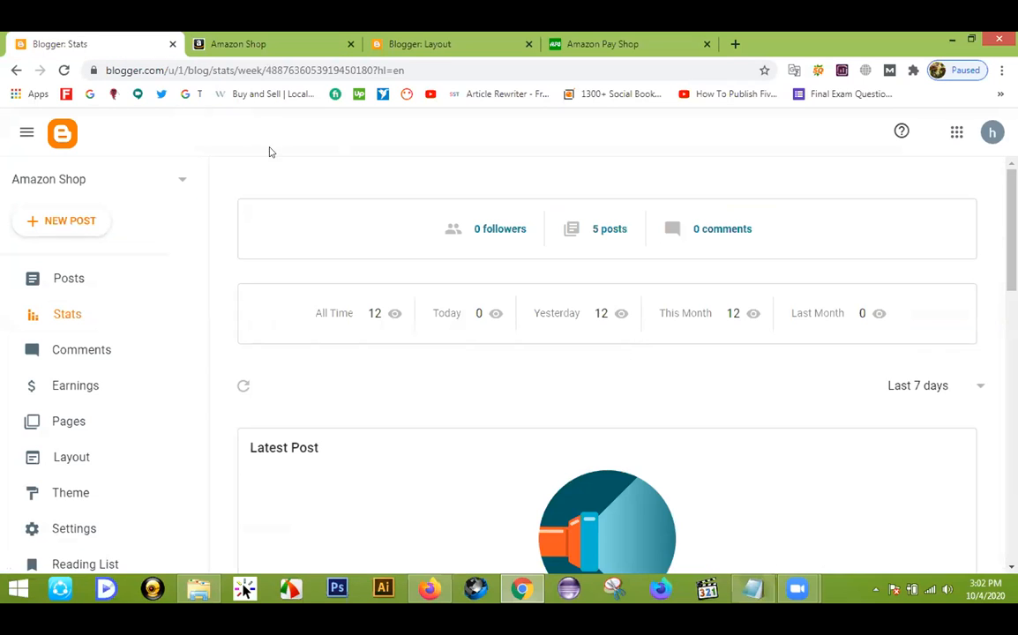
Step: Open the Stats page of the Amazon Pay Shop blog and examine its view totals, latest post, Posts and Pages sections
{"action": "left_click", "coordinate": [446, 43]}
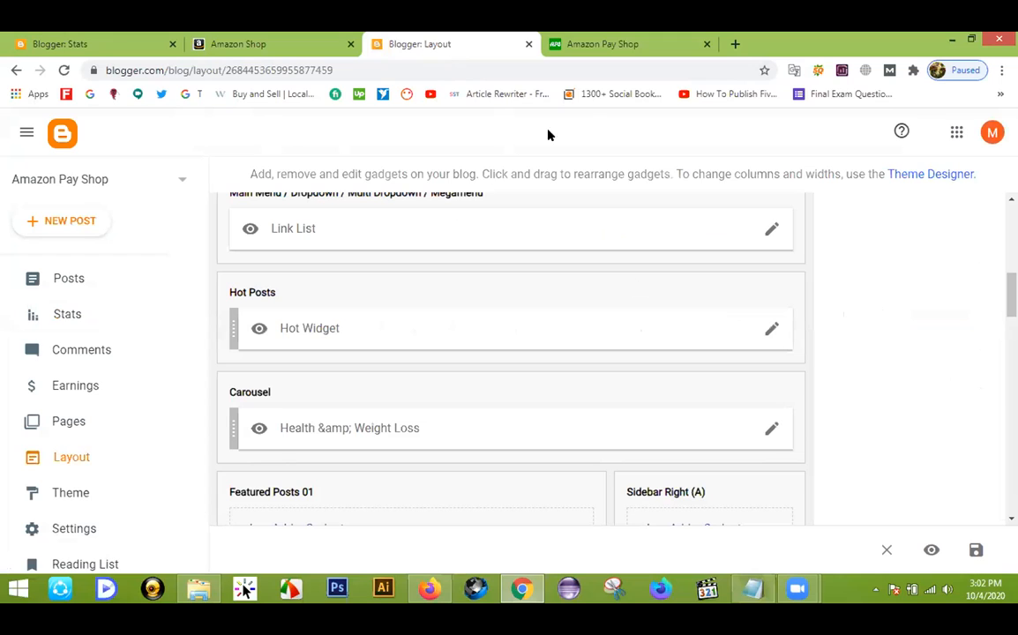
{"action": "left_click", "coordinate": [67, 316]}
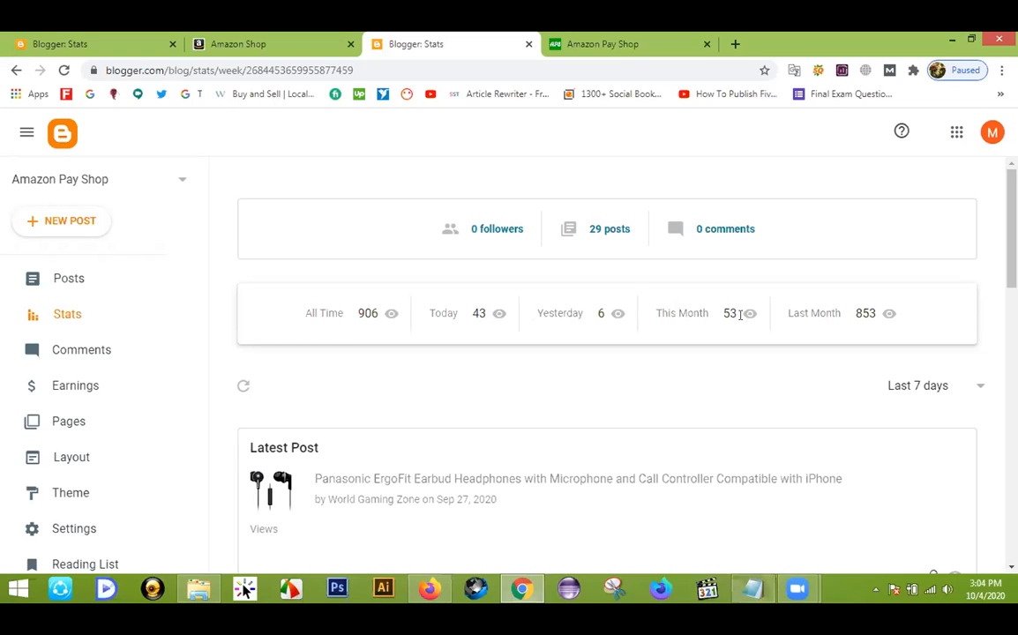
{"action": "scroll", "coordinate": [734, 318], "scroll_direction": "down", "scroll_amount": 3}
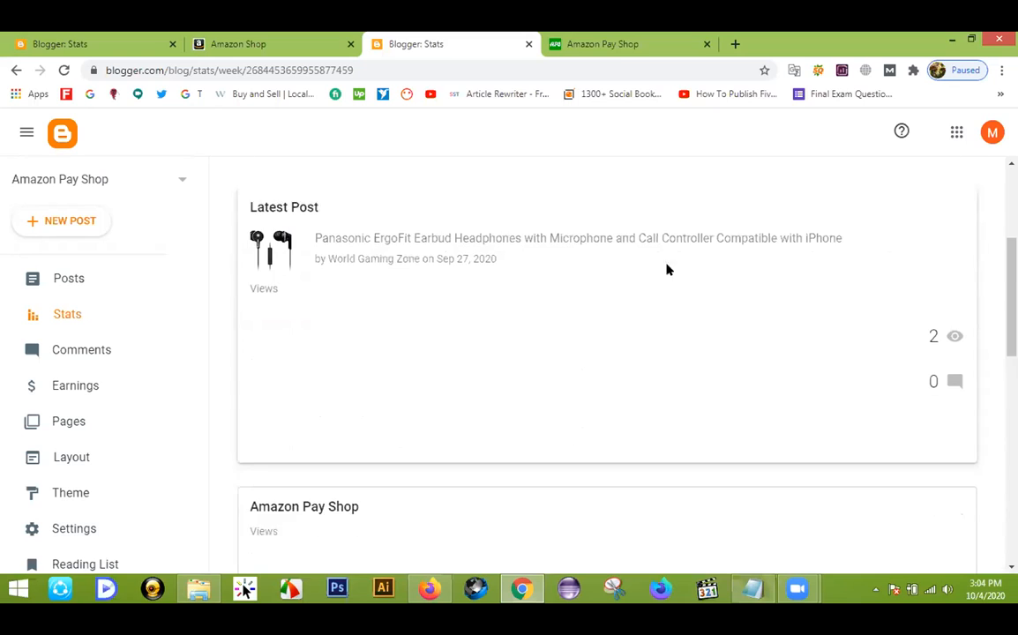
{"action": "scroll", "coordinate": [528, 298], "scroll_direction": "up", "scroll_amount": 1}
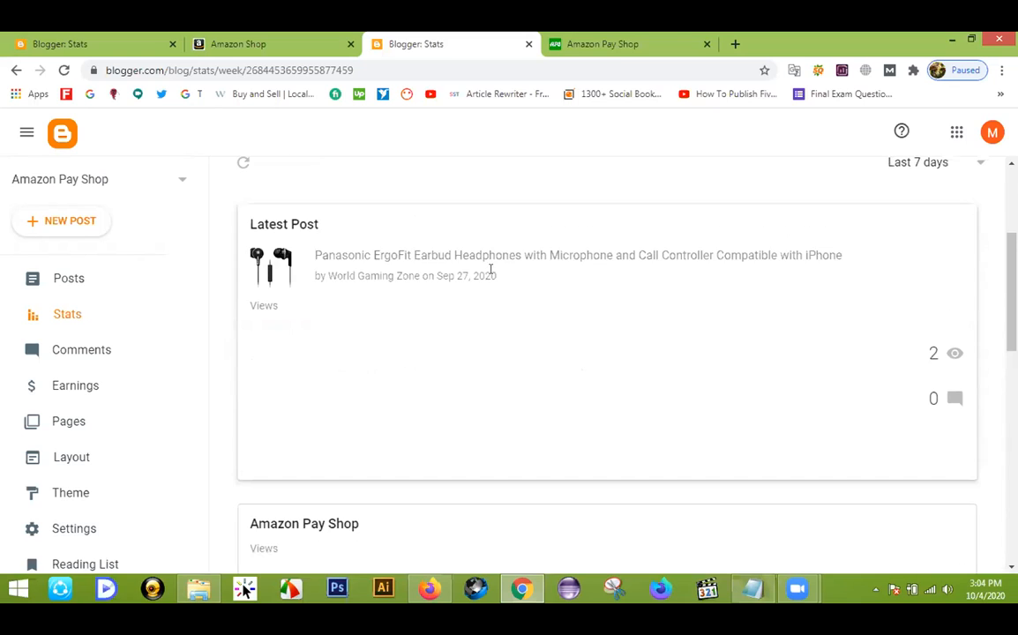
{"action": "scroll", "coordinate": [490, 269], "scroll_direction": "down", "scroll_amount": 4}
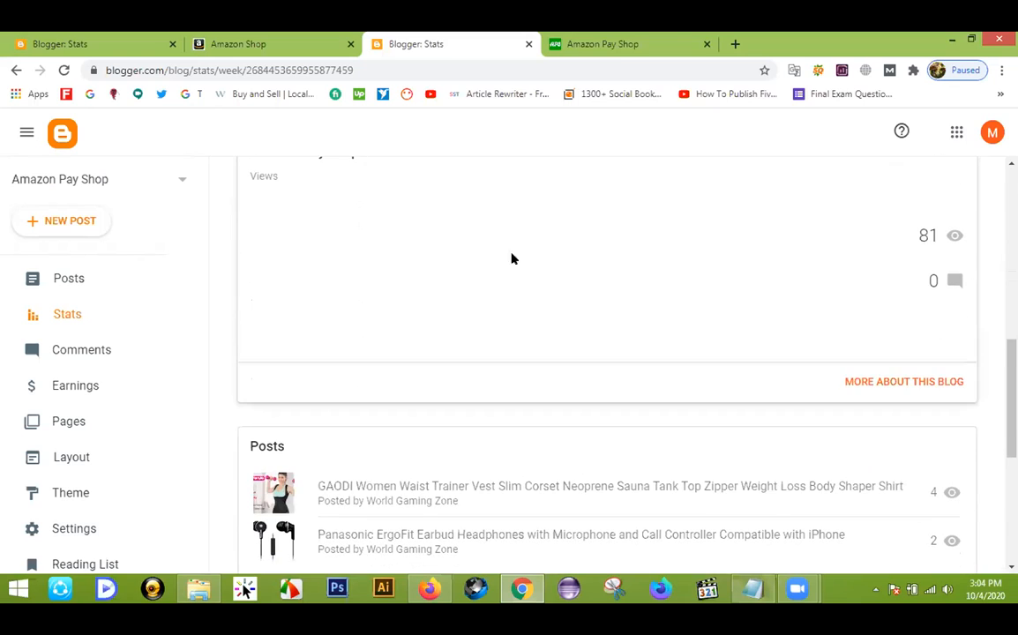
{"action": "scroll", "coordinate": [557, 300], "scroll_direction": "up", "scroll_amount": 1}
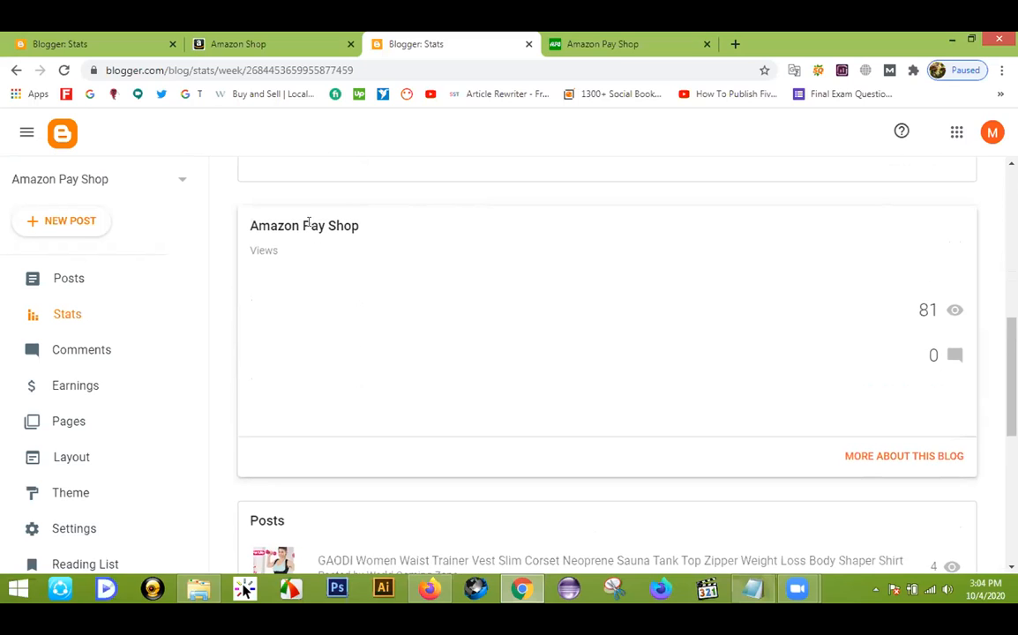
{"action": "scroll", "coordinate": [641, 254], "scroll_direction": "down", "scroll_amount": 3}
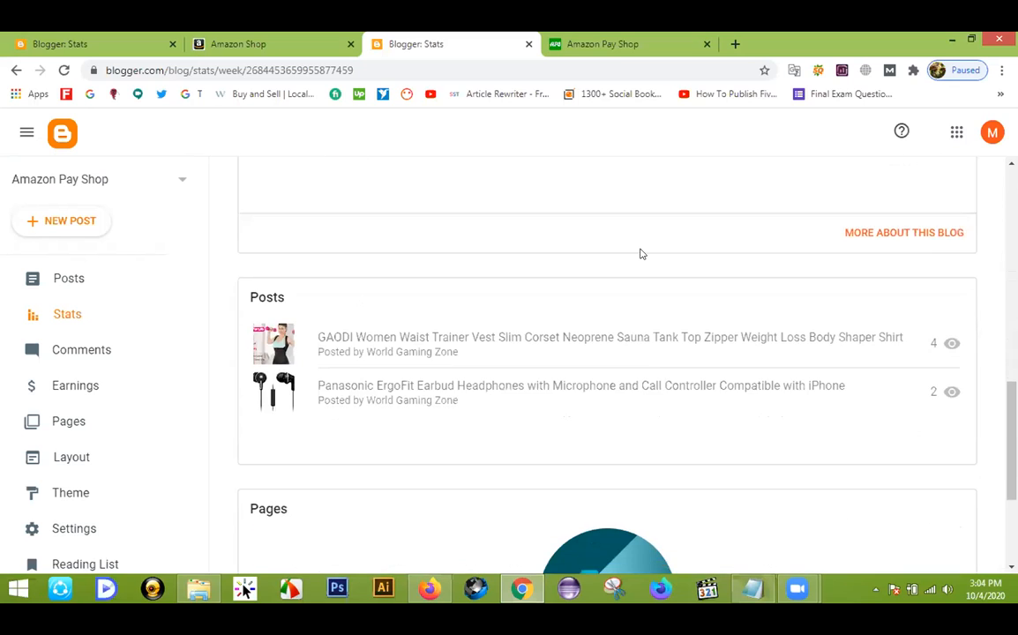
{"action": "scroll", "coordinate": [618, 256], "scroll_direction": "down", "scroll_amount": 2}
{"action": "scroll", "coordinate": [832, 237], "scroll_direction": "down", "scroll_amount": 1}
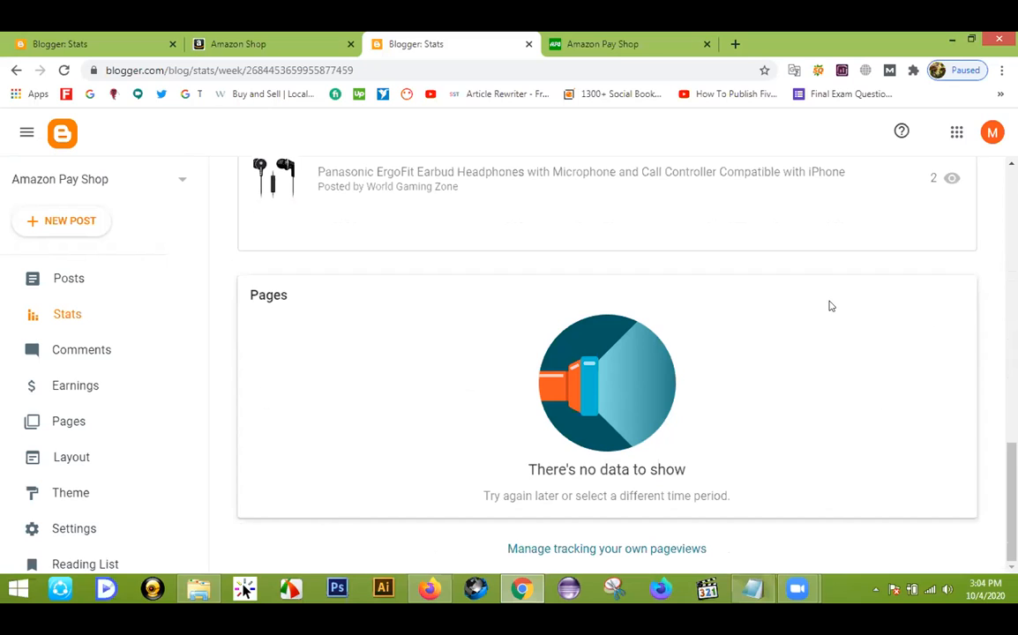
{"action": "scroll", "coordinate": [829, 326], "scroll_direction": "up", "scroll_amount": 7}
{"action": "scroll", "coordinate": [832, 348], "scroll_direction": "down", "scroll_amount": 2}
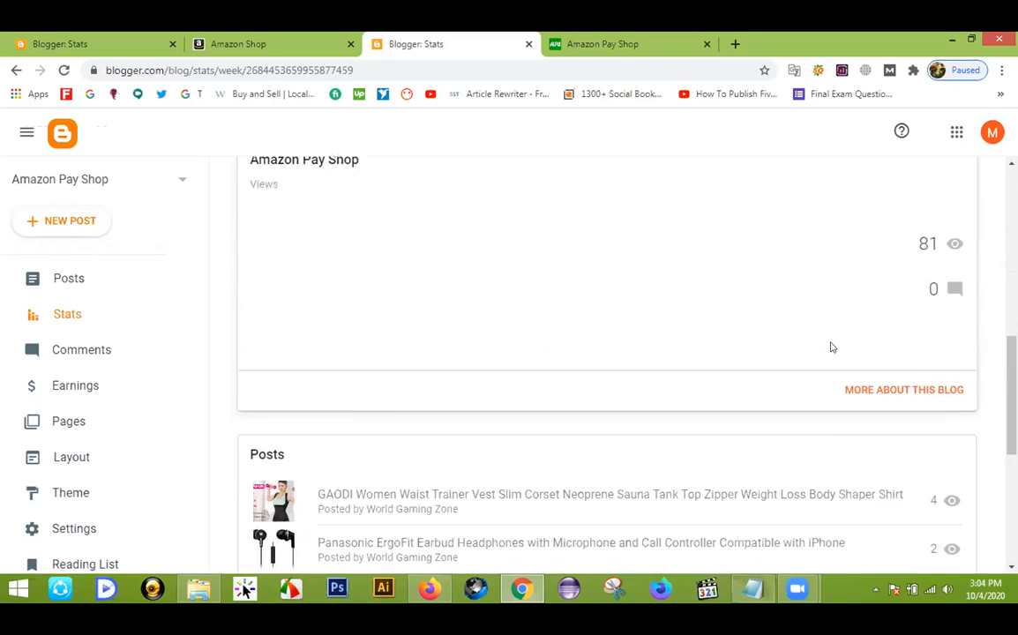
{"action": "scroll", "coordinate": [794, 342], "scroll_direction": "up", "scroll_amount": 3}
{"action": "scroll", "coordinate": [792, 346], "scroll_direction": "up", "scroll_amount": 2}
{"action": "scroll", "coordinate": [793, 345], "scroll_direction": "down", "scroll_amount": 5}
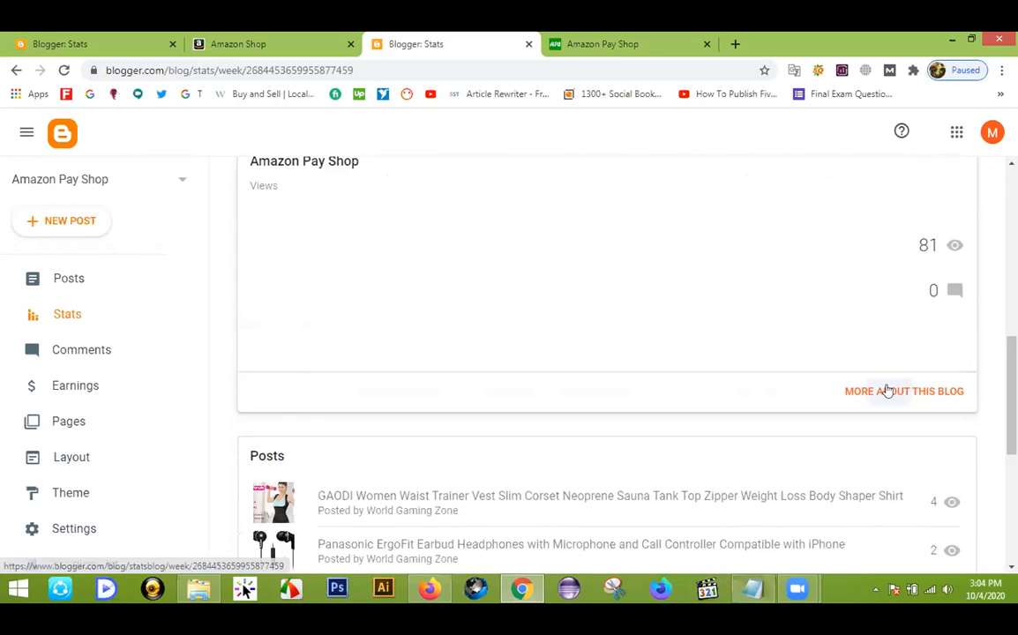
Step: Open the detailed statistics for the Amazon Pay Shop blog and examine its views, referring URLs, audience and top locations
{"action": "left_click", "coordinate": [888, 391]}
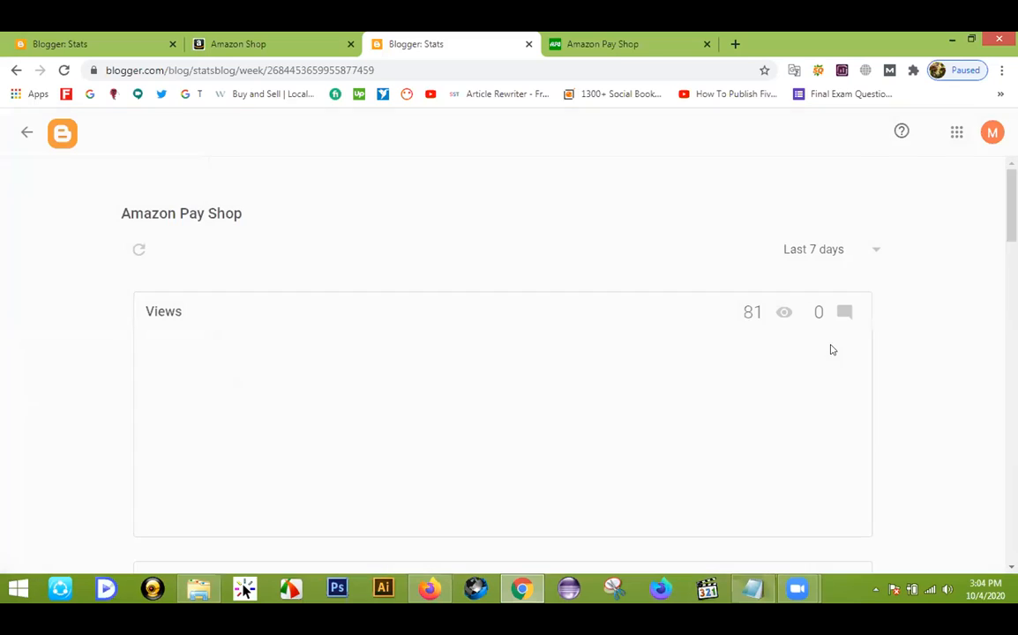
{"action": "scroll", "coordinate": [938, 322], "scroll_direction": "down", "scroll_amount": 1}
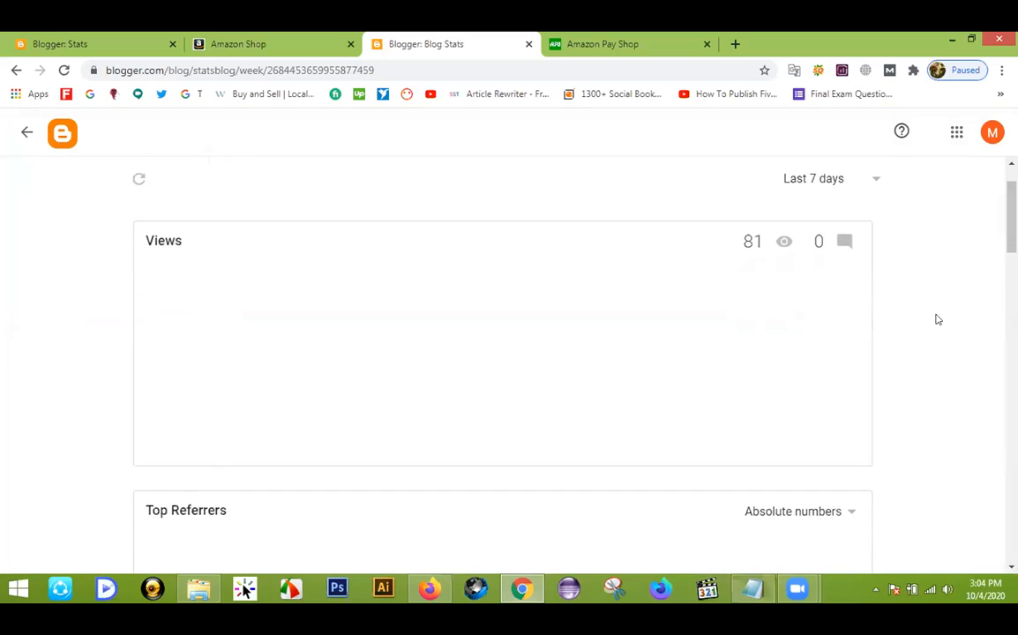
{"action": "scroll", "coordinate": [938, 319], "scroll_direction": "down", "scroll_amount": 2}
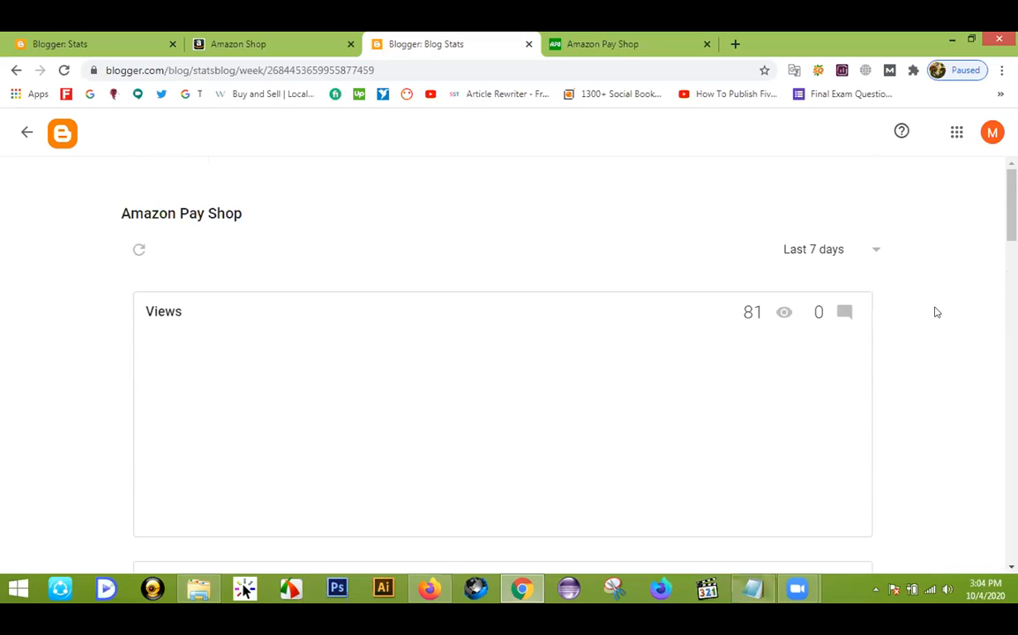
{"action": "scroll", "coordinate": [938, 313], "scroll_direction": "down", "scroll_amount": 3}
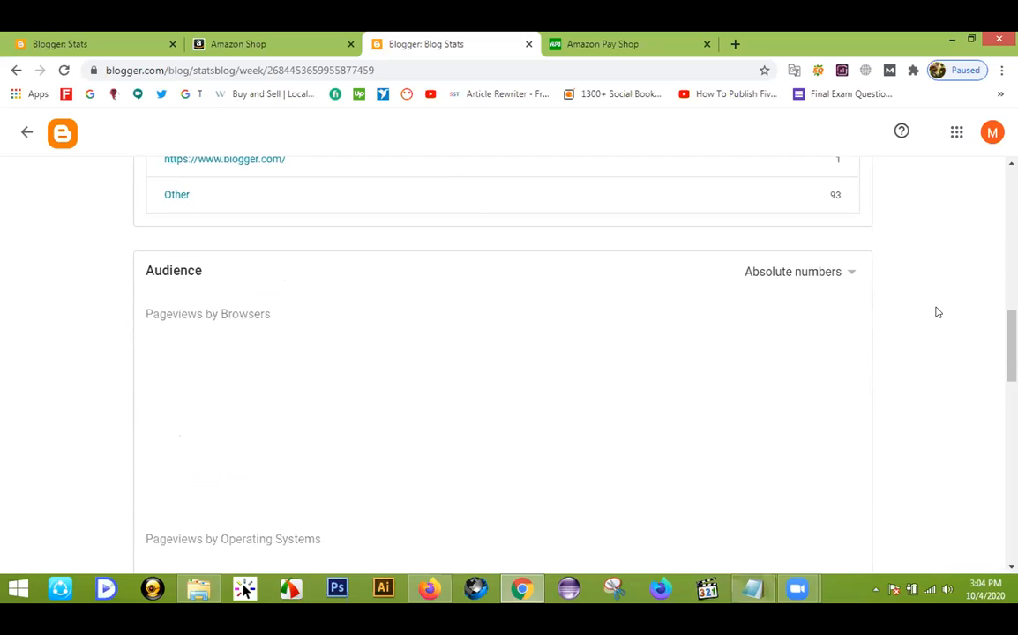
{"action": "scroll", "coordinate": [938, 313], "scroll_direction": "down", "scroll_amount": 8}
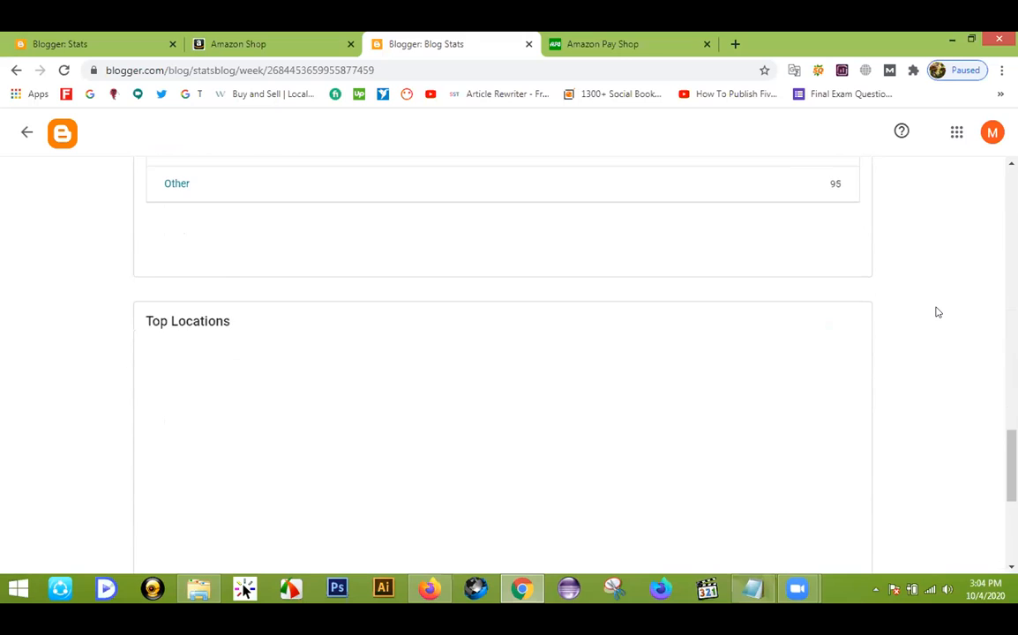
{"action": "scroll", "coordinate": [938, 312], "scroll_direction": "down", "scroll_amount": 3}
{"action": "scroll", "coordinate": [938, 312], "scroll_direction": "up", "scroll_amount": 10}
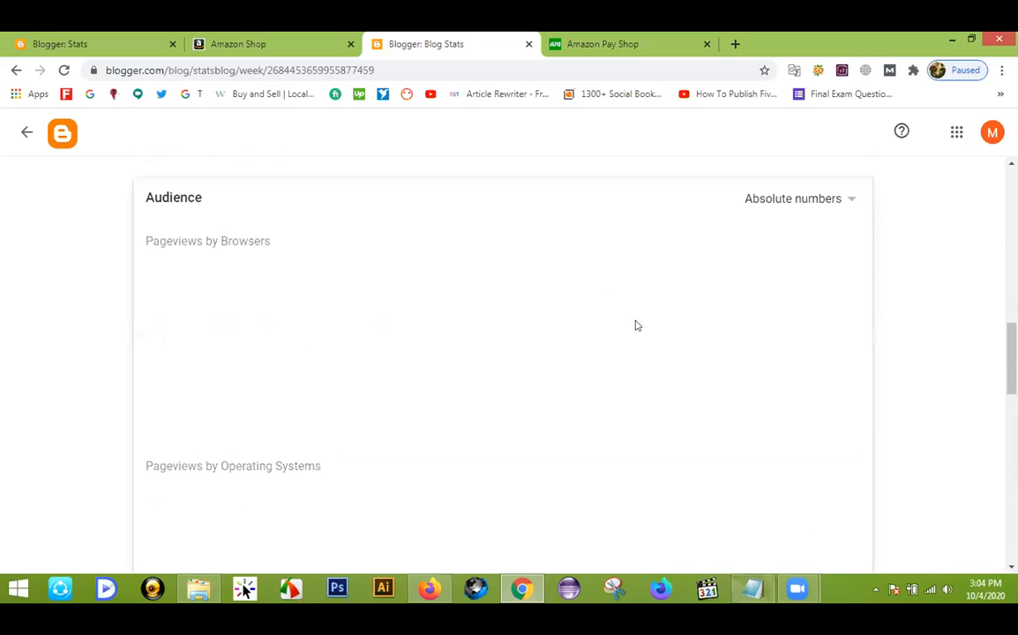
{"action": "scroll", "coordinate": [582, 300], "scroll_direction": "up", "scroll_amount": 3}
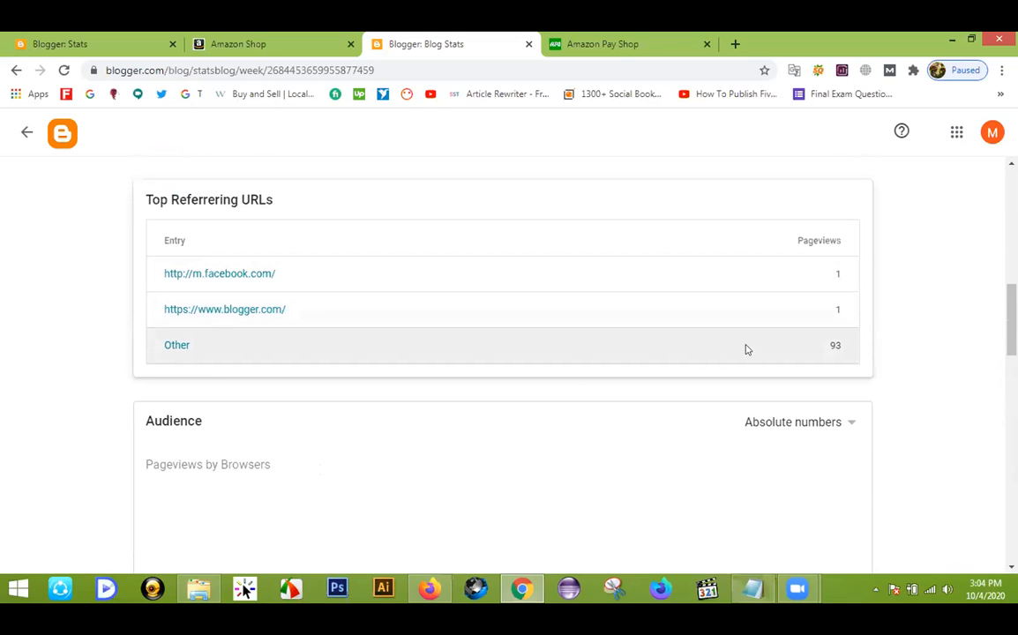
{"action": "scroll", "coordinate": [870, 360], "scroll_direction": "up", "scroll_amount": 5}
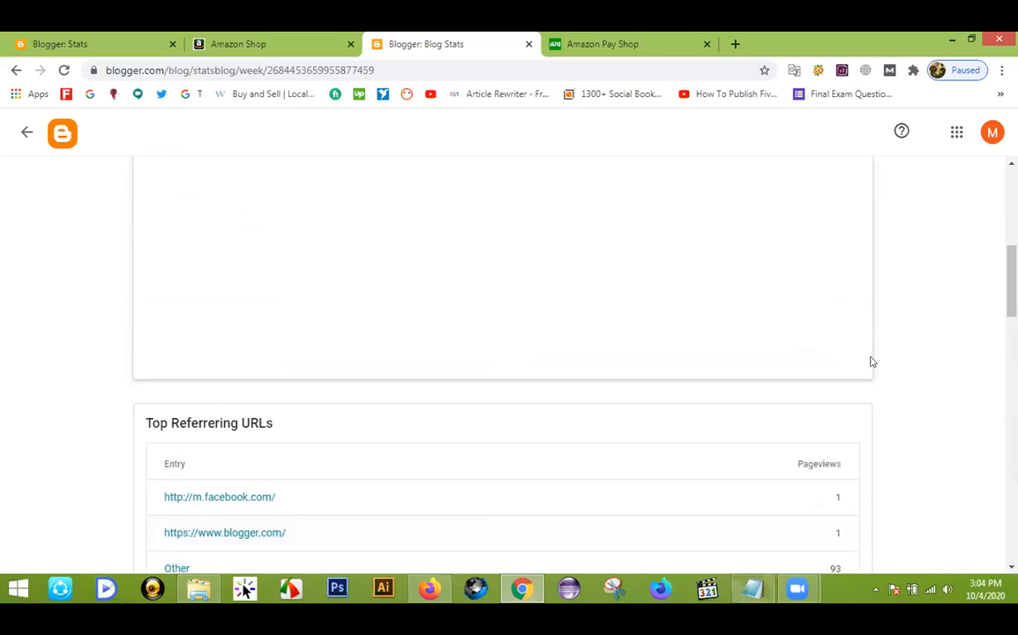
{"action": "scroll", "coordinate": [388, 427], "scroll_direction": "up", "scroll_amount": 5}
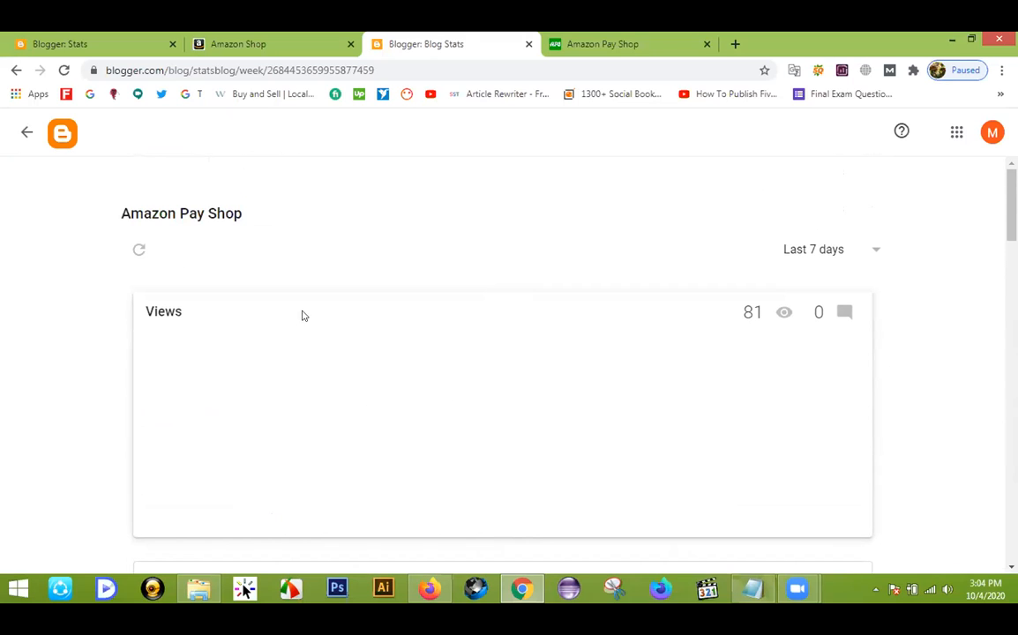
{"action": "scroll", "coordinate": [378, 319], "scroll_direction": "down", "scroll_amount": 1}
{"action": "scroll", "coordinate": [398, 313], "scroll_direction": "down", "scroll_amount": 15}
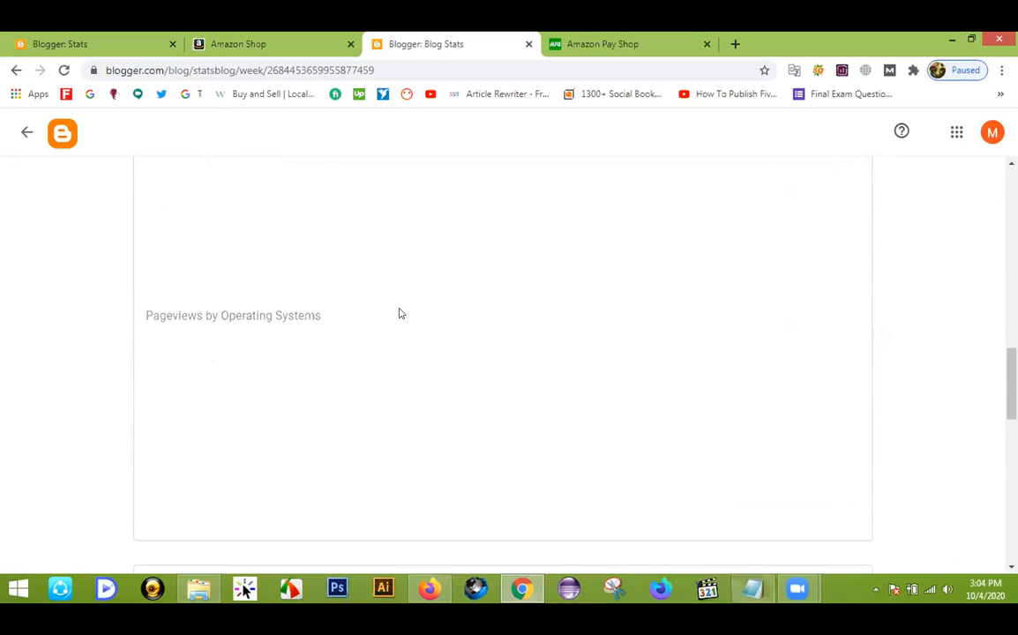
{"action": "scroll", "coordinate": [400, 316], "scroll_direction": "down", "scroll_amount": 5}
{"action": "scroll", "coordinate": [401, 322], "scroll_direction": "up", "scroll_amount": 4}
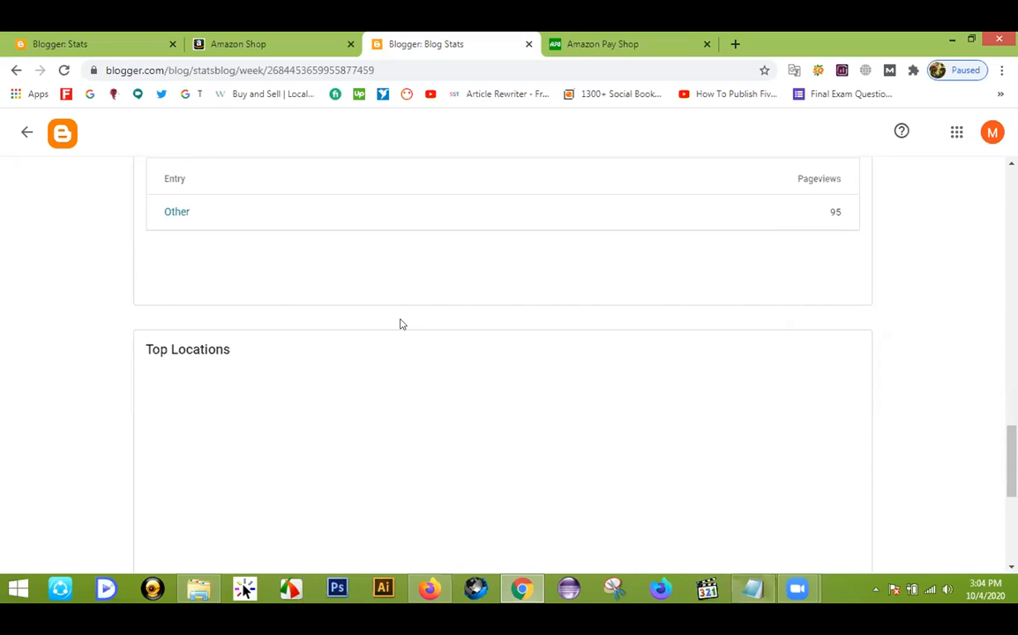
Step: Examine the Search Keywords, Top Locations and Audience sections of the Amazon Pay Shop blog's detailed statistics
{"action": "scroll", "coordinate": [400, 324], "scroll_direction": "up", "scroll_amount": 1}
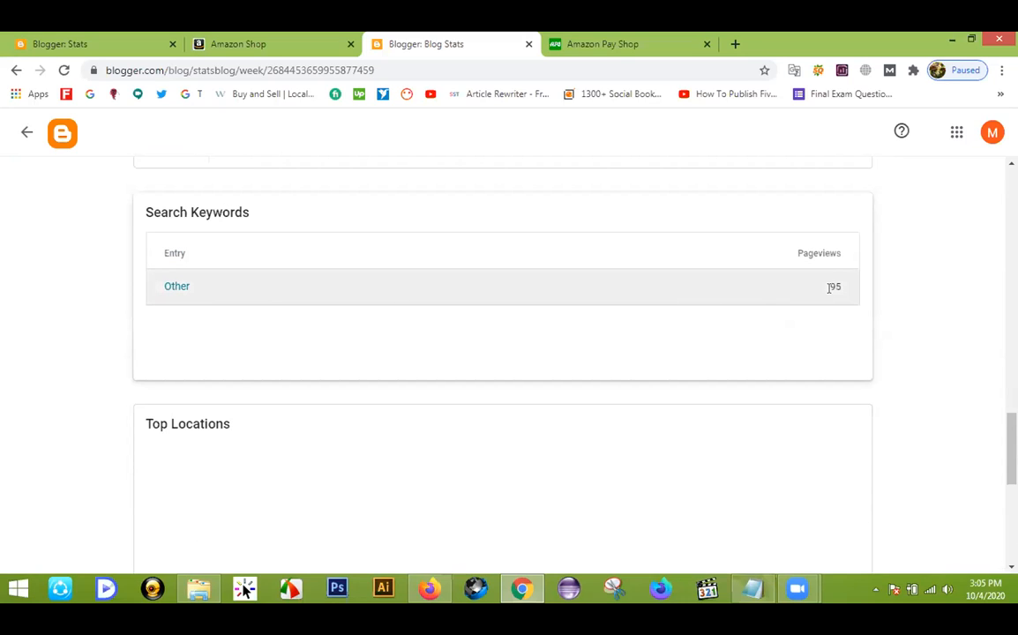
{"action": "scroll", "coordinate": [829, 287], "scroll_direction": "down", "scroll_amount": 5}
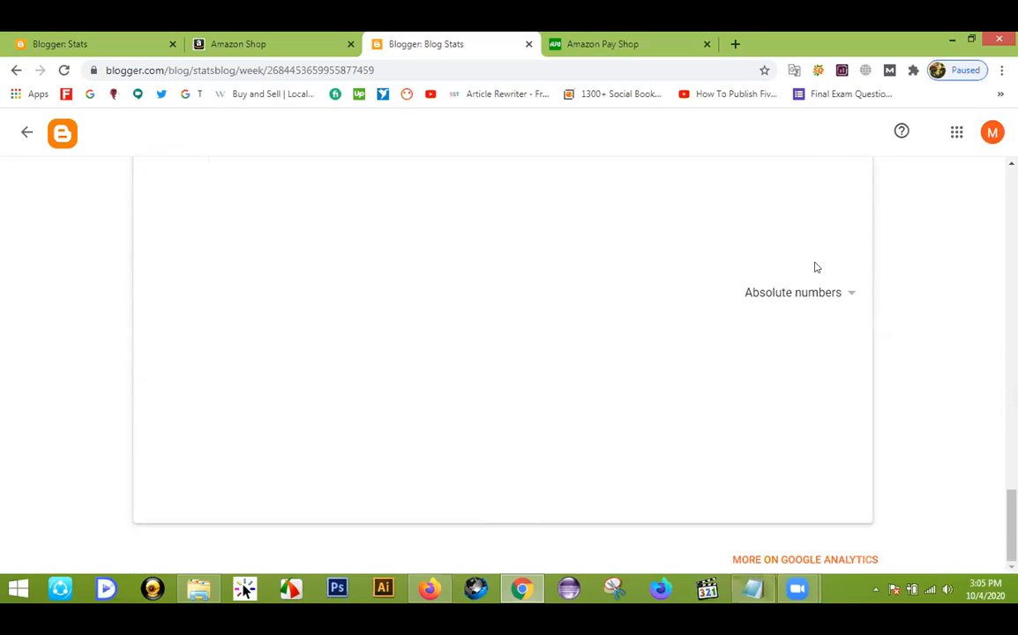
{"action": "scroll", "coordinate": [743, 356], "scroll_direction": "up", "scroll_amount": 4}
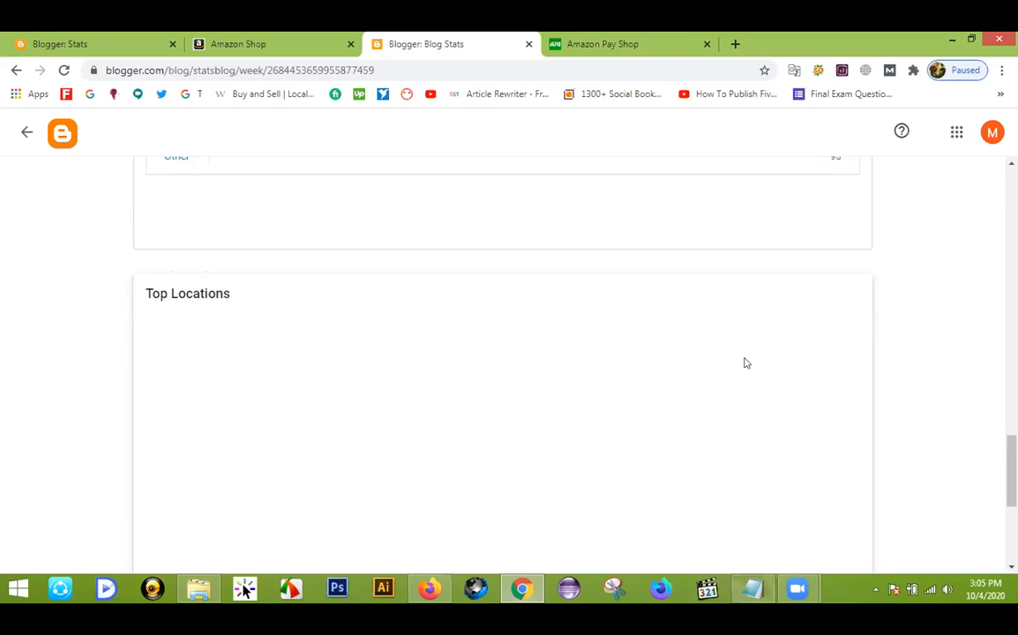
{"action": "scroll", "coordinate": [744, 357], "scroll_direction": "up", "scroll_amount": 3}
{"action": "scroll", "coordinate": [728, 350], "scroll_direction": "up", "scroll_amount": 3}
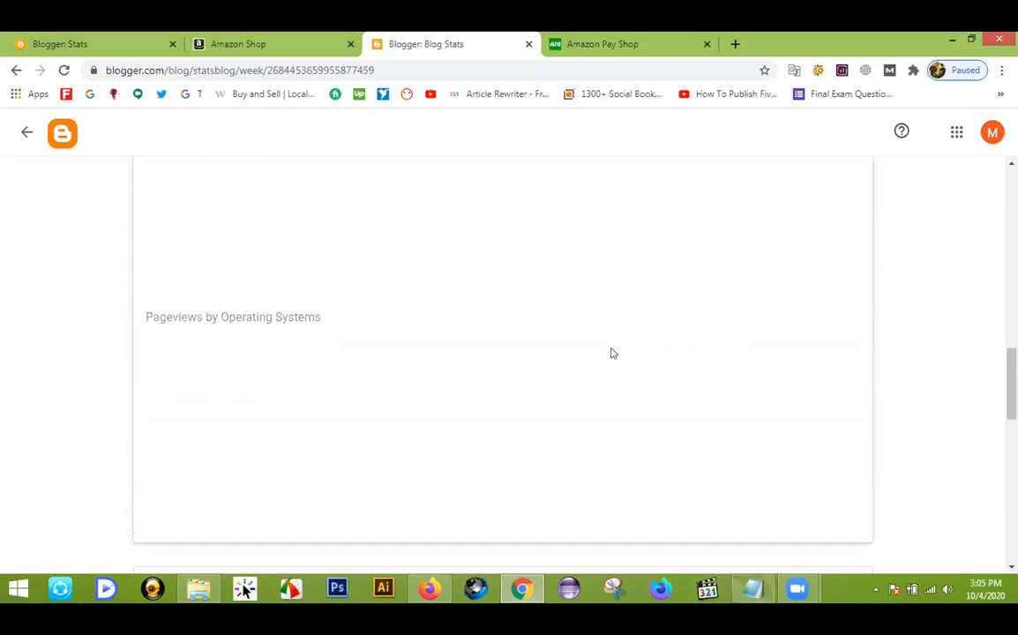
{"action": "scroll", "coordinate": [613, 353], "scroll_direction": "up", "scroll_amount": 1}
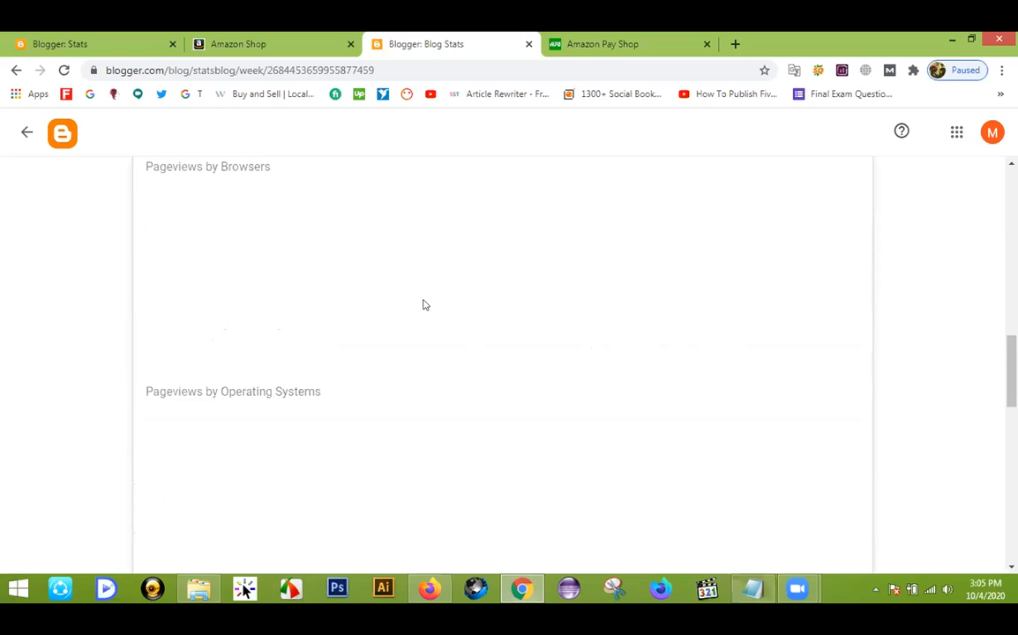
Step: Reload the detailed statistics and inspect the daily points on the Views chart from 28 Sep to 4 Oct
{"action": "left_click", "coordinate": [64, 70]}
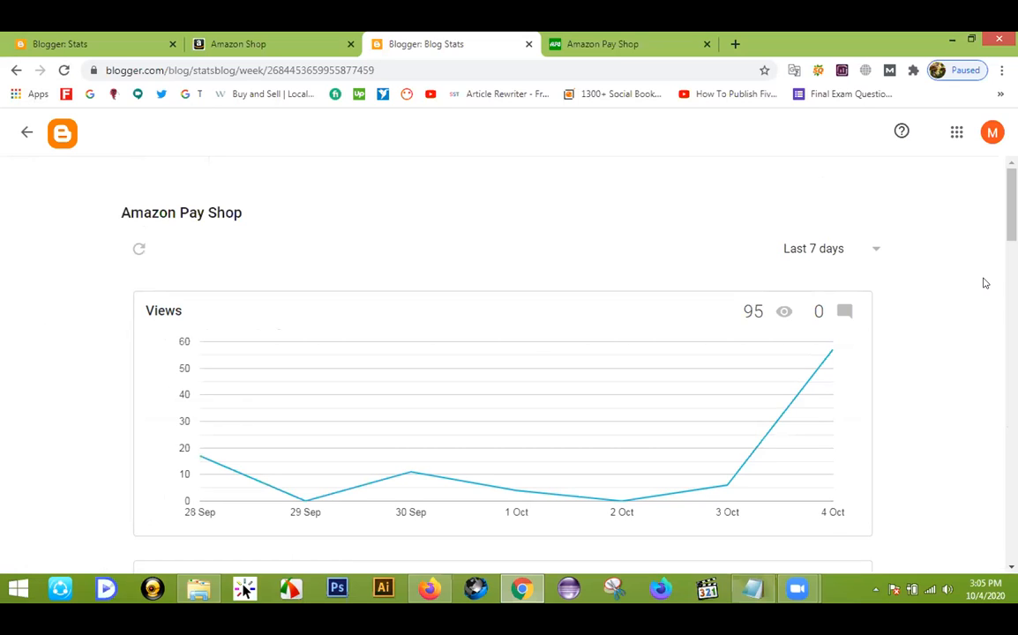
{"action": "scroll", "coordinate": [986, 282], "scroll_direction": "down", "scroll_amount": 1}
{"action": "mouse_move", "coordinate": [200, 390]}
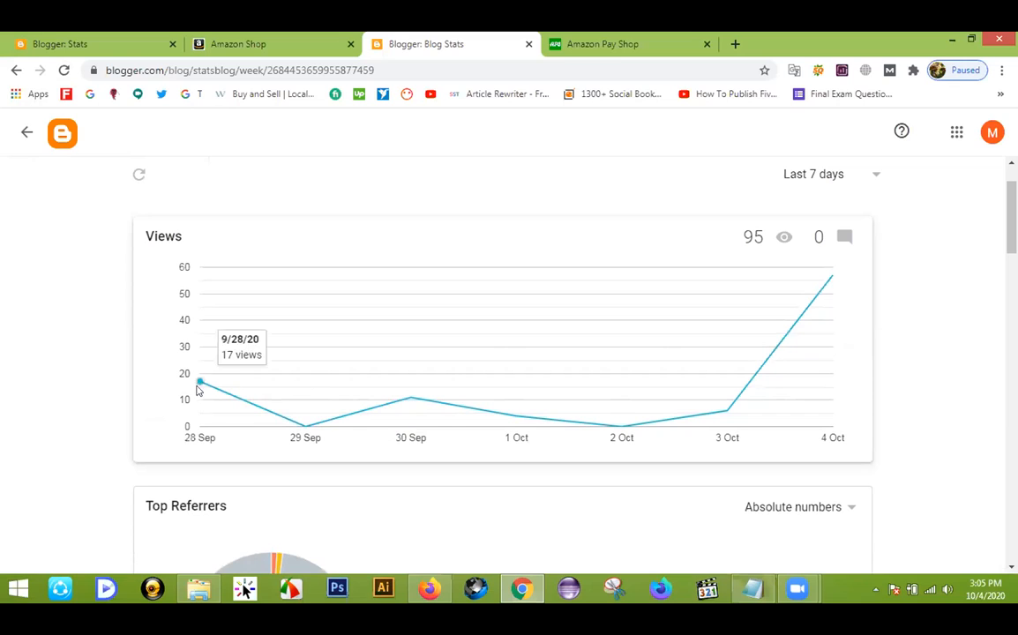
{"action": "mouse_move", "coordinate": [304, 431]}
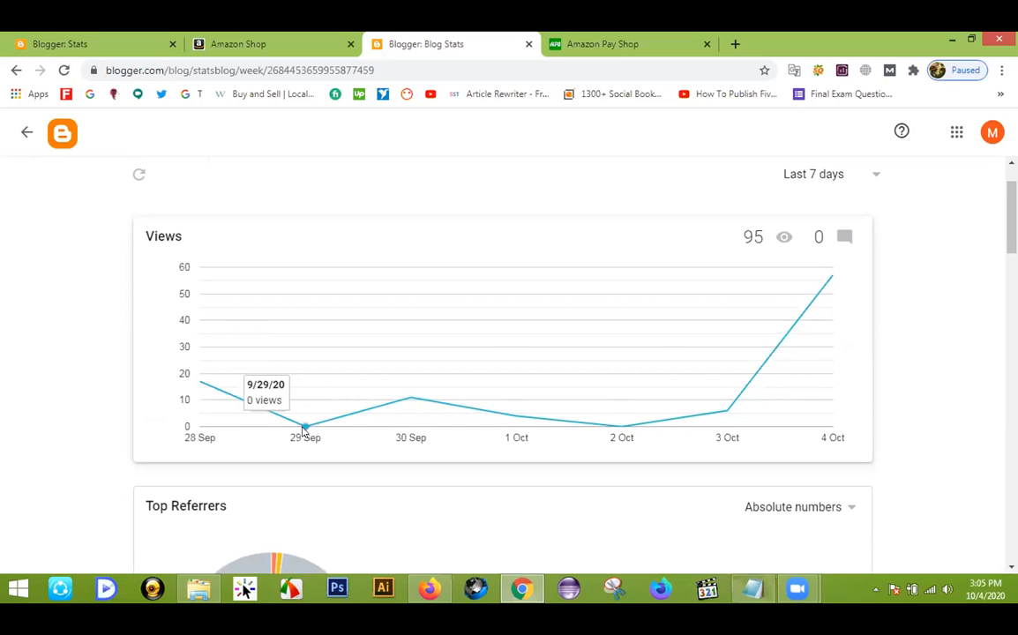
{"action": "mouse_move", "coordinate": [414, 399]}
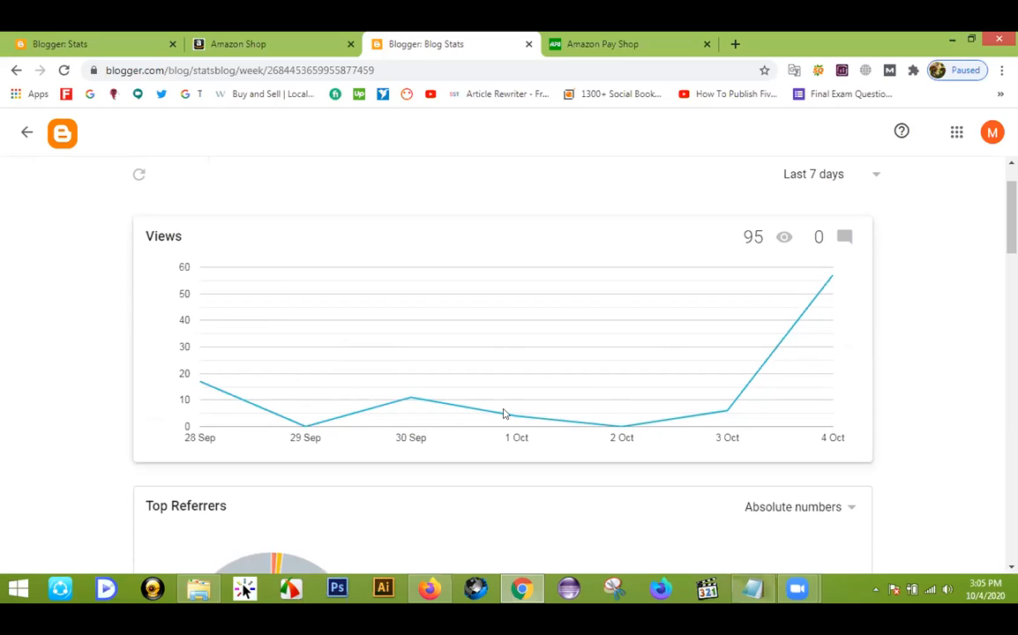
{"action": "mouse_move", "coordinate": [518, 417]}
{"action": "mouse_move", "coordinate": [724, 411]}
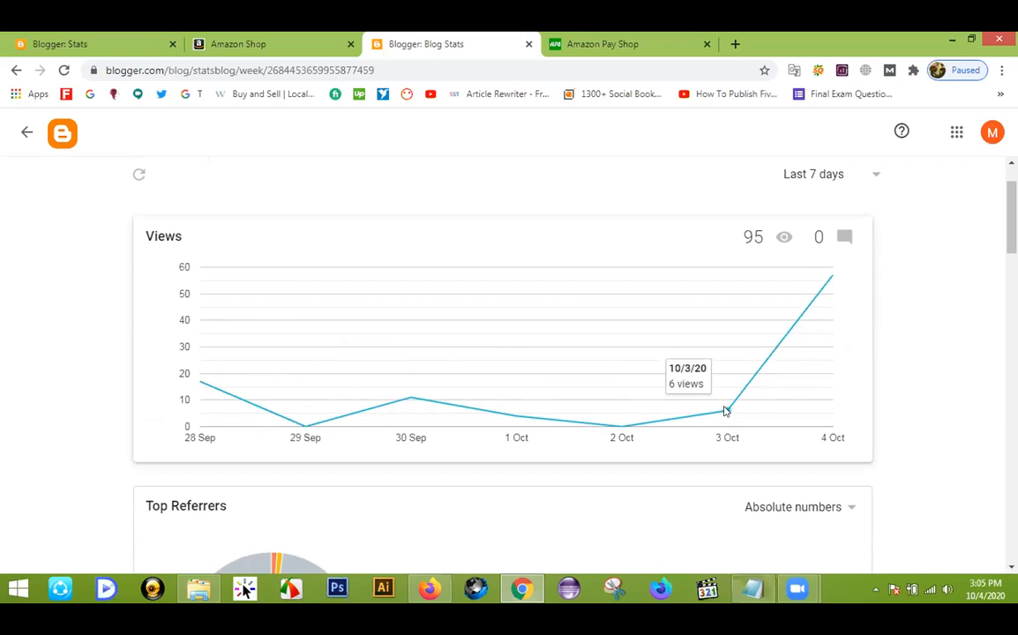
{"action": "mouse_move", "coordinate": [831, 280]}
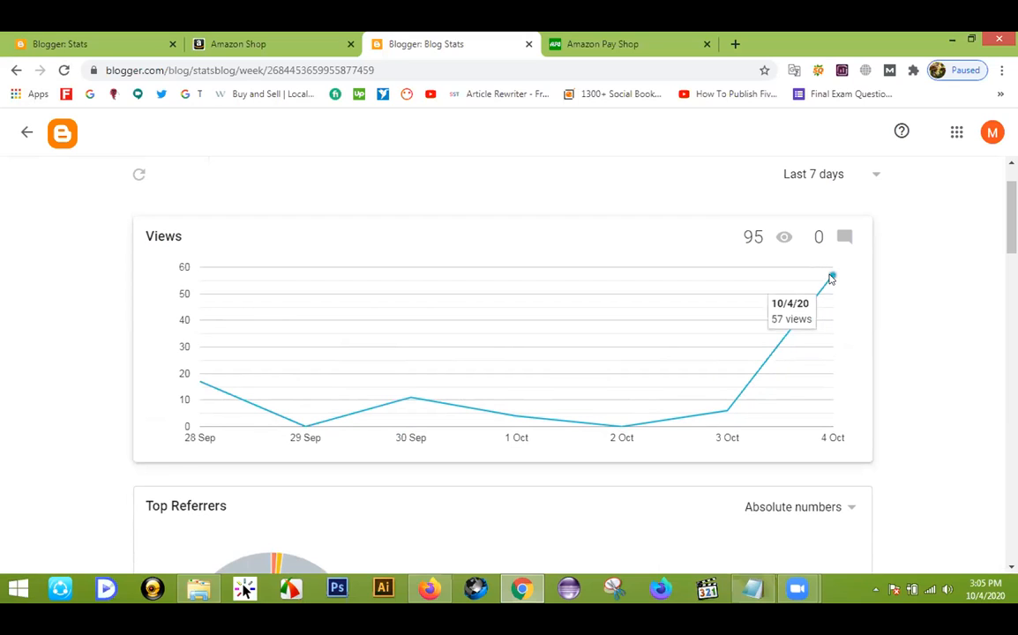
Step: Review the Top Referrers, referring URLs, browser and operating system pageviews, Search Keywords and Top Locations map of the reloaded statistics
{"action": "scroll", "coordinate": [843, 280], "scroll_direction": "down", "scroll_amount": 4}
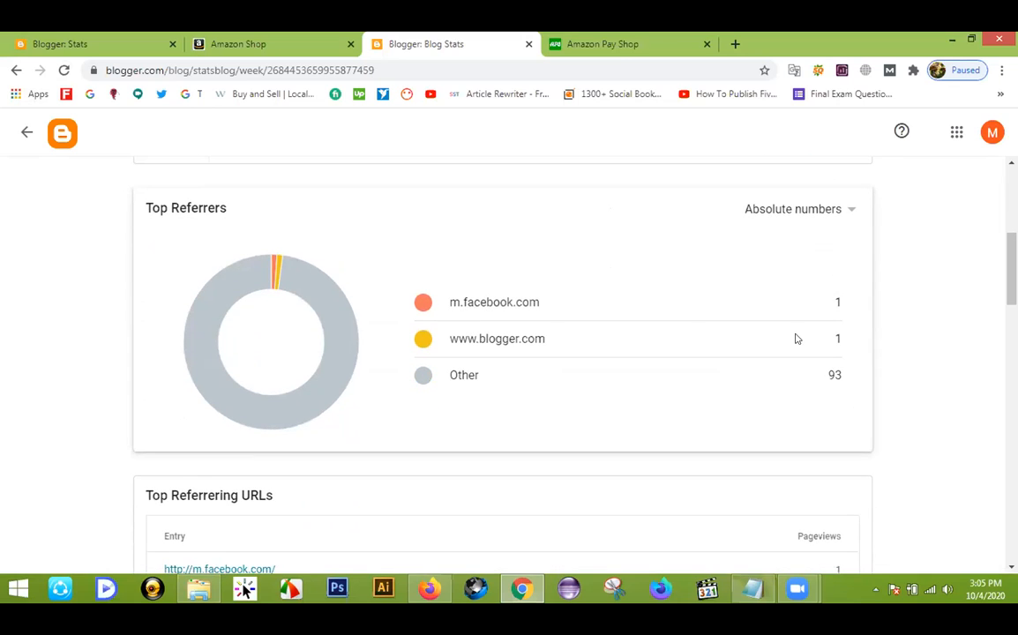
{"action": "scroll", "coordinate": [634, 333], "scroll_direction": "down", "scroll_amount": 3}
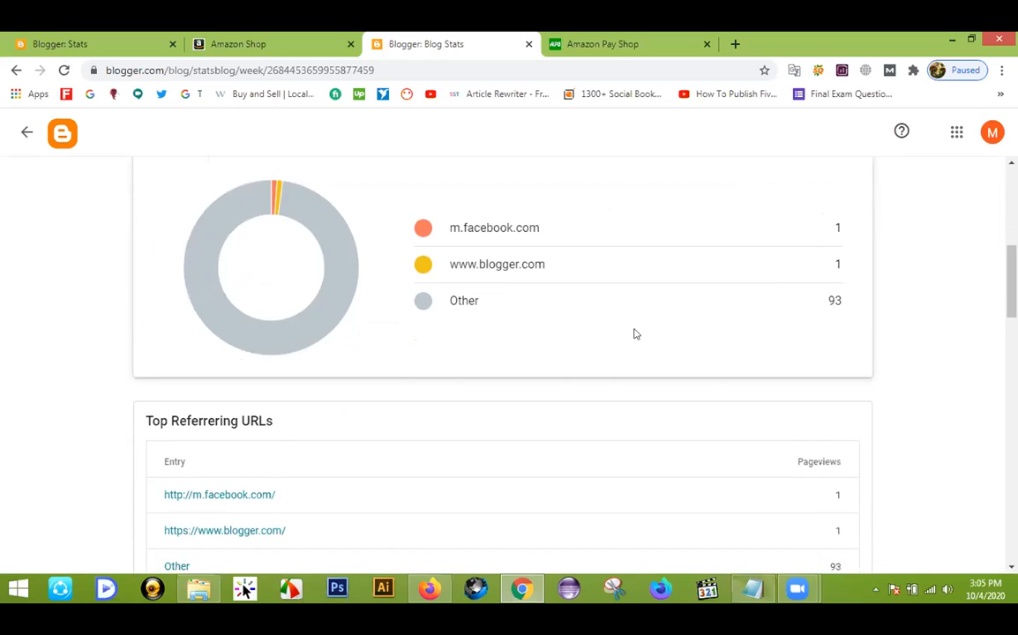
{"action": "scroll", "coordinate": [319, 365], "scroll_direction": "down", "scroll_amount": 2}
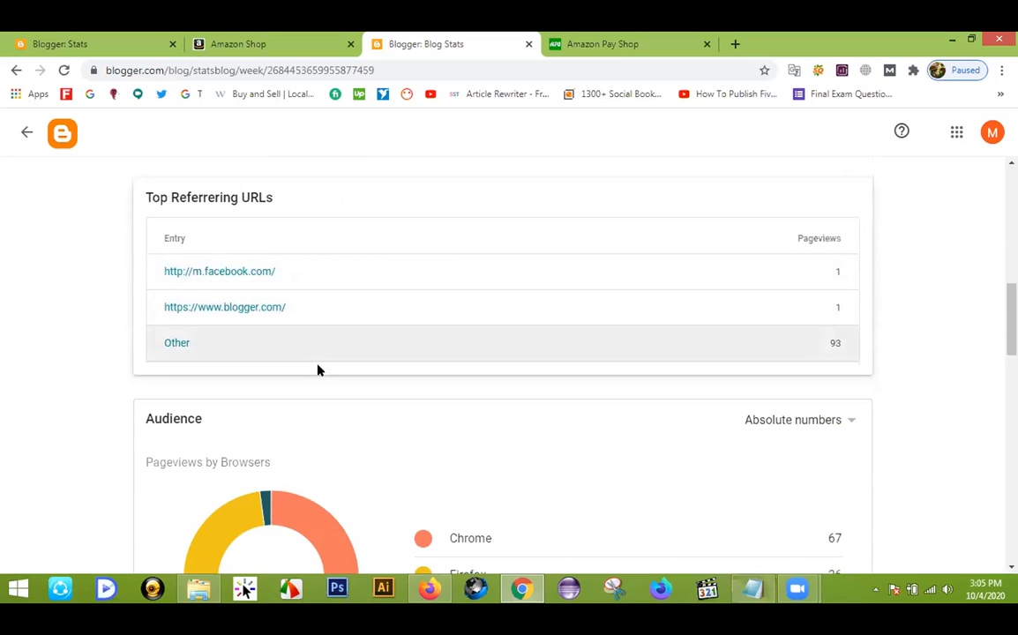
{"action": "scroll", "coordinate": [424, 488], "scroll_direction": "down", "scroll_amount": 1}
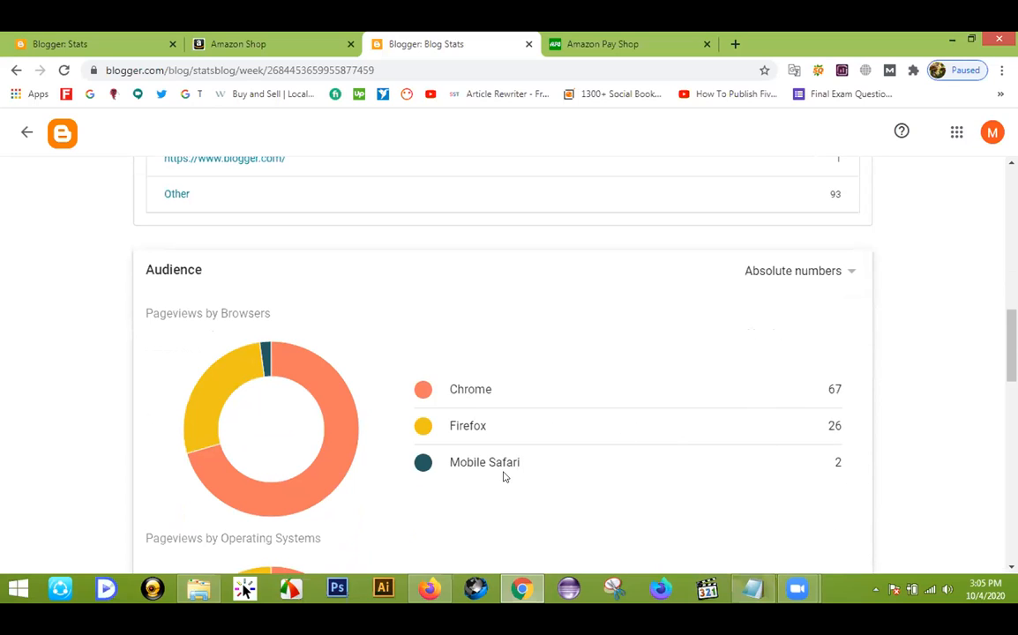
{"action": "scroll", "coordinate": [832, 466], "scroll_direction": "down", "scroll_amount": 1}
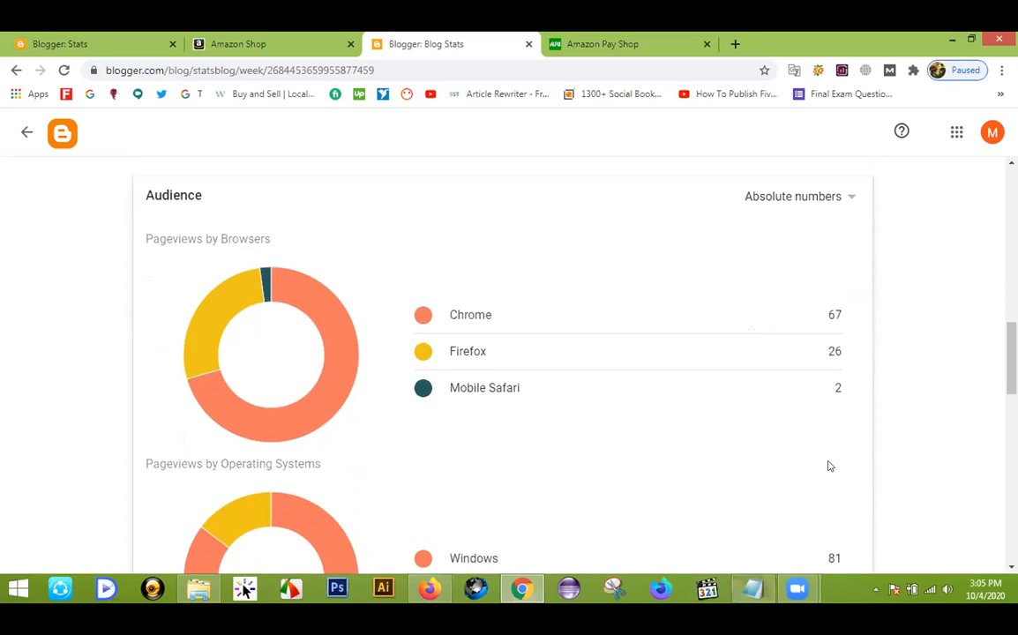
{"action": "scroll", "coordinate": [805, 456], "scroll_direction": "down", "scroll_amount": 1}
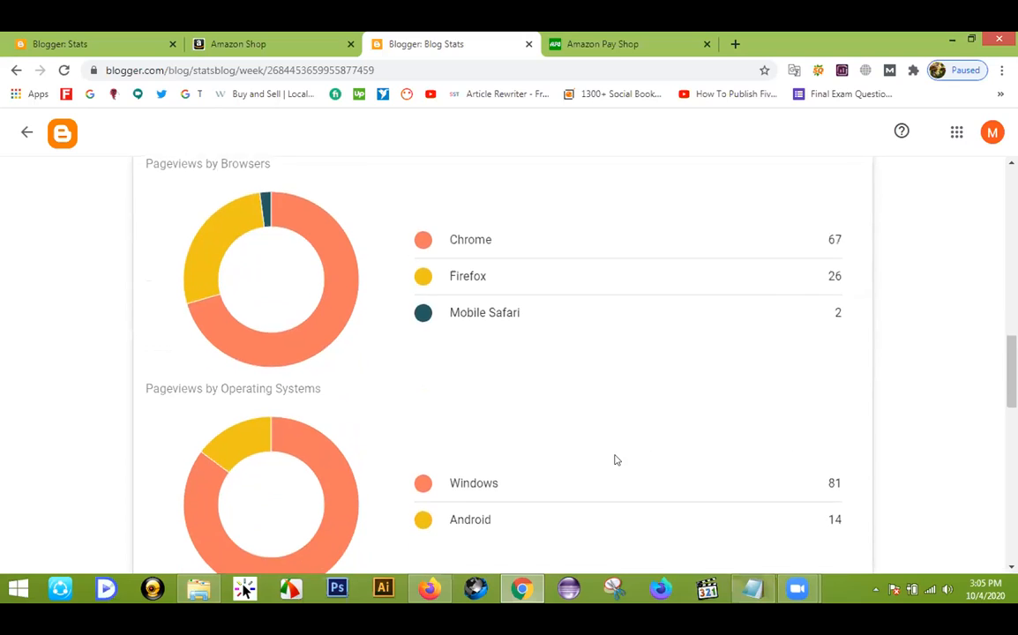
{"action": "scroll", "coordinate": [614, 458], "scroll_direction": "down", "scroll_amount": 1}
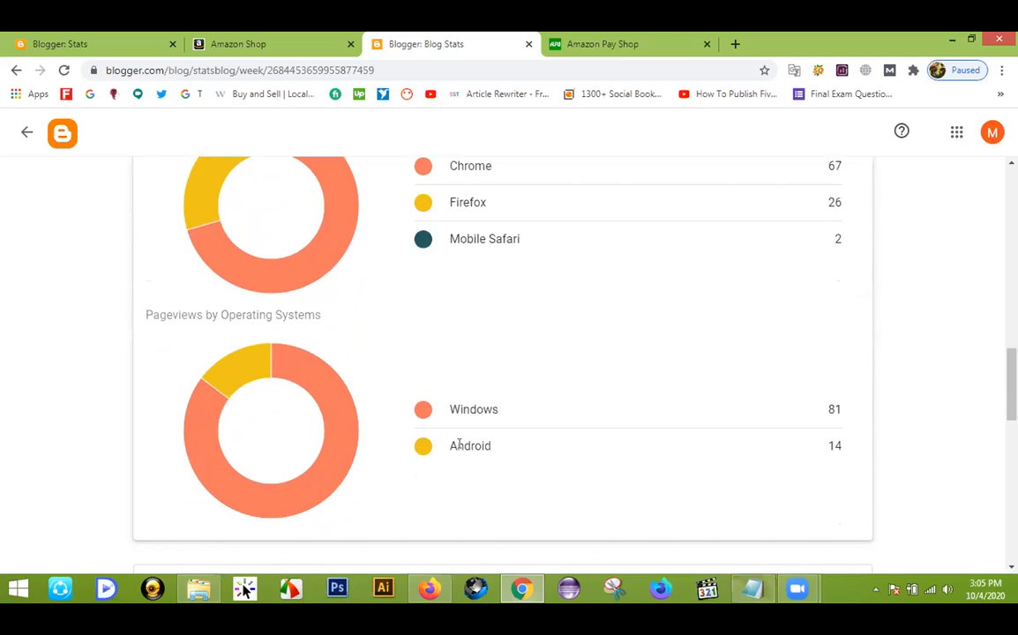
{"action": "scroll", "coordinate": [841, 449], "scroll_direction": "down", "scroll_amount": 3}
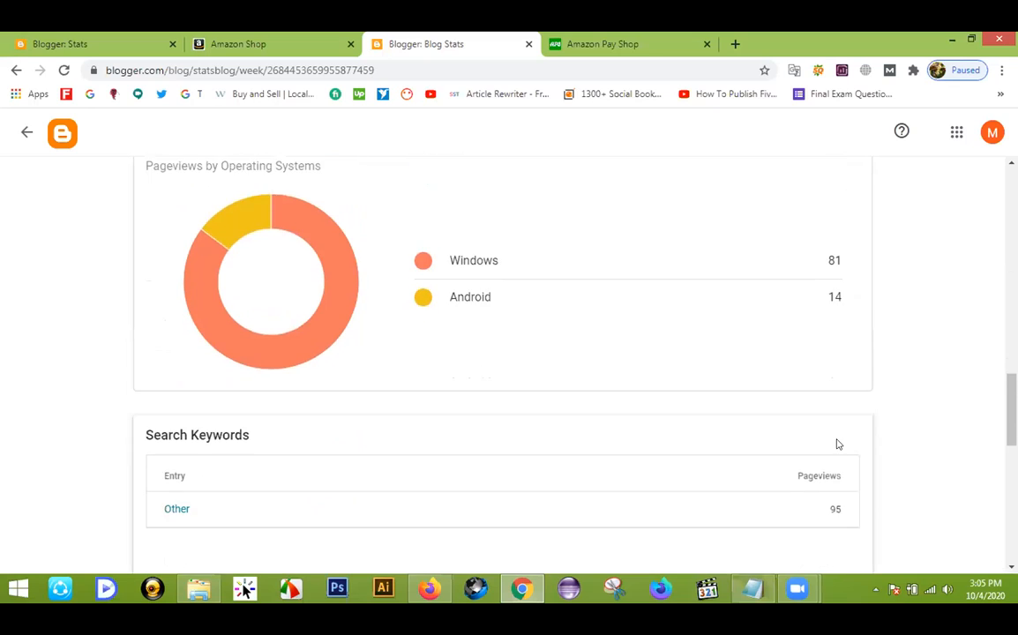
{"action": "scroll", "coordinate": [793, 443], "scroll_direction": "down", "scroll_amount": 3}
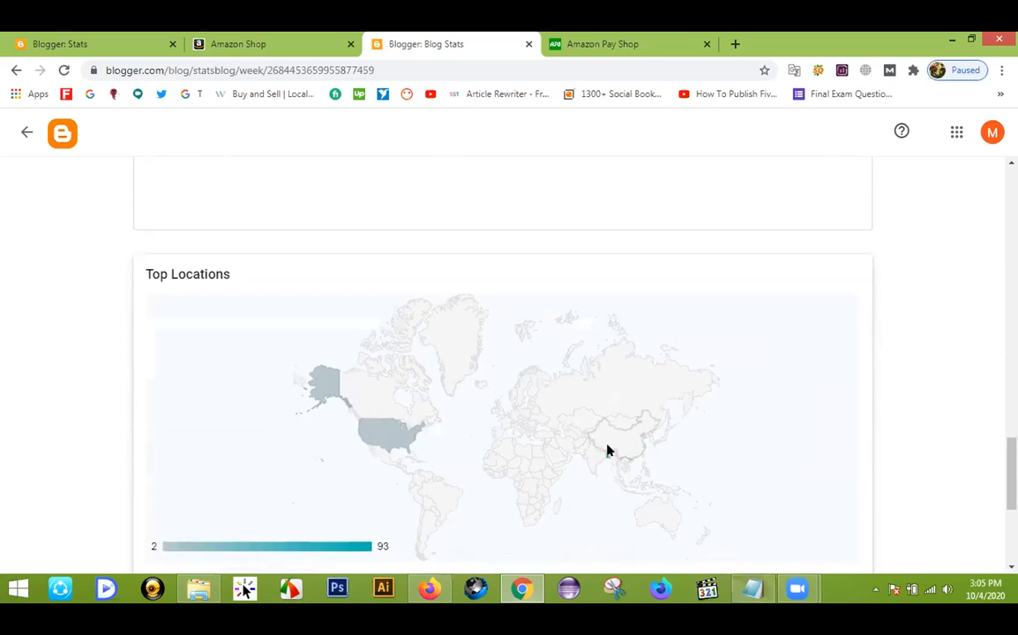
{"action": "scroll", "coordinate": [944, 410], "scroll_direction": "up", "scroll_amount": 15}
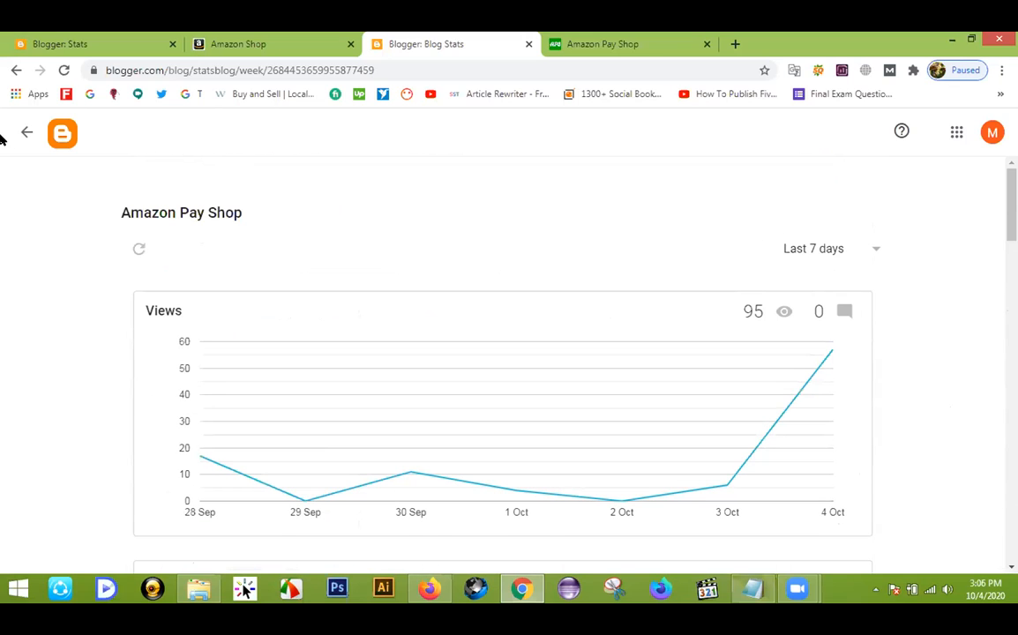
Step: Return to the Amazon Pay Shop dashboard and open its Layout at the Featured Posts 01 and Sidebar Right (A) gadgets
{"action": "left_click", "coordinate": [63, 137]}
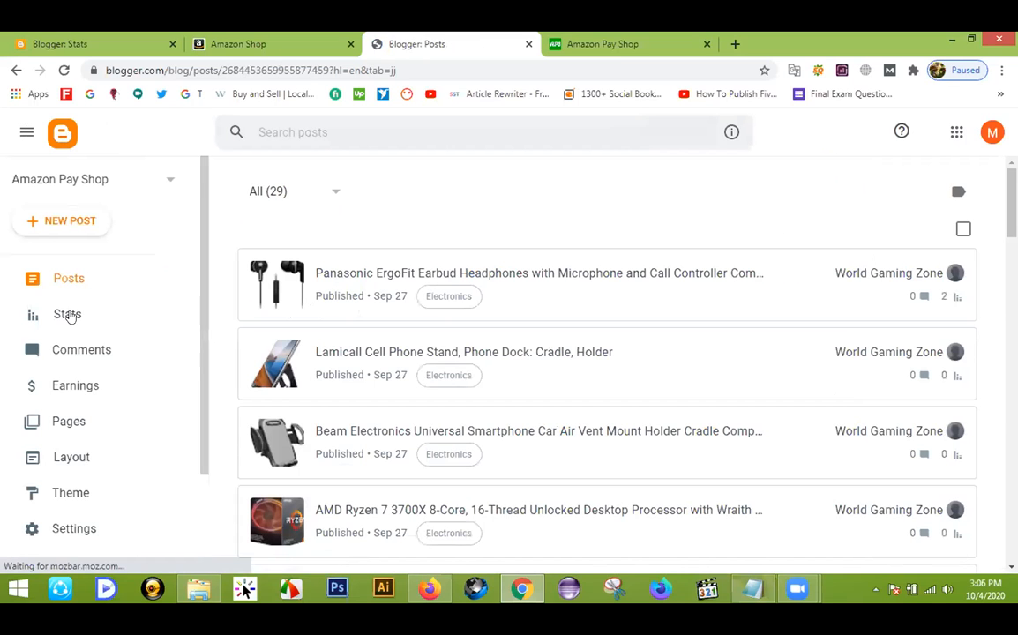
{"action": "left_click", "coordinate": [55, 458]}
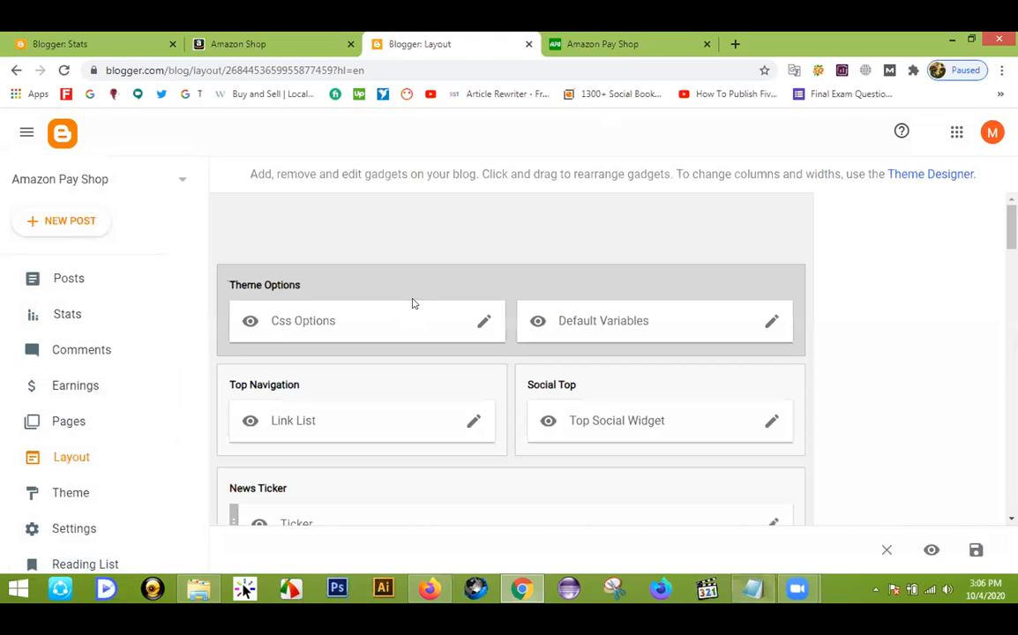
{"action": "scroll", "coordinate": [412, 304], "scroll_direction": "down", "scroll_amount": 3}
{"action": "scroll", "coordinate": [412, 304], "scroll_direction": "down", "scroll_amount": 6}
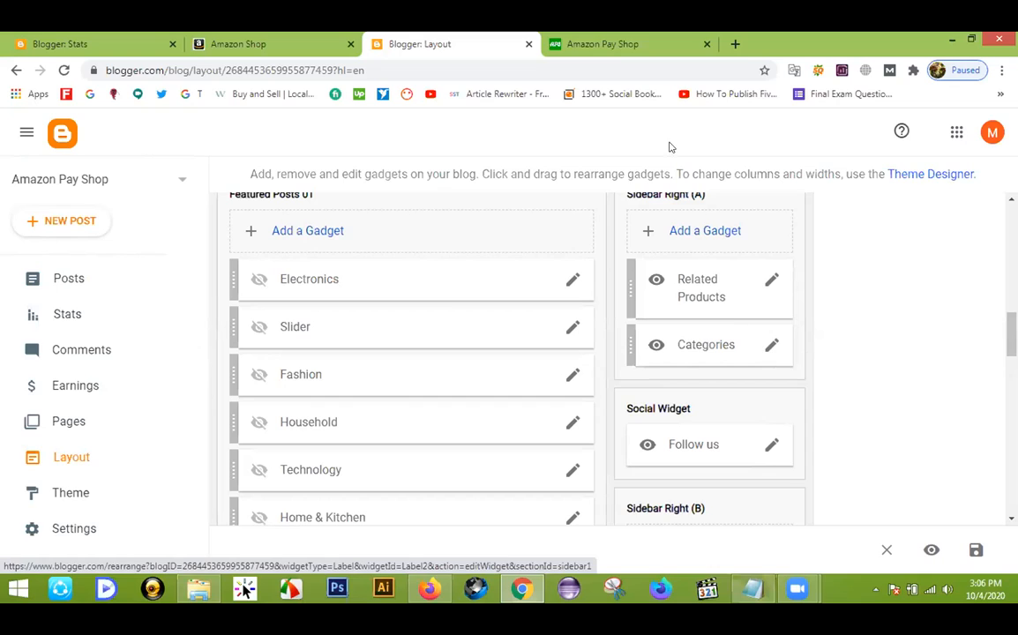
Step: Check the categories and Follow Us widgets in the live Amazon Pay Shop sidebar, and return to the blog's layout
{"action": "left_click", "coordinate": [643, 41]}
{"action": "scroll", "coordinate": [975, 335], "scroll_direction": "down", "scroll_amount": 10}
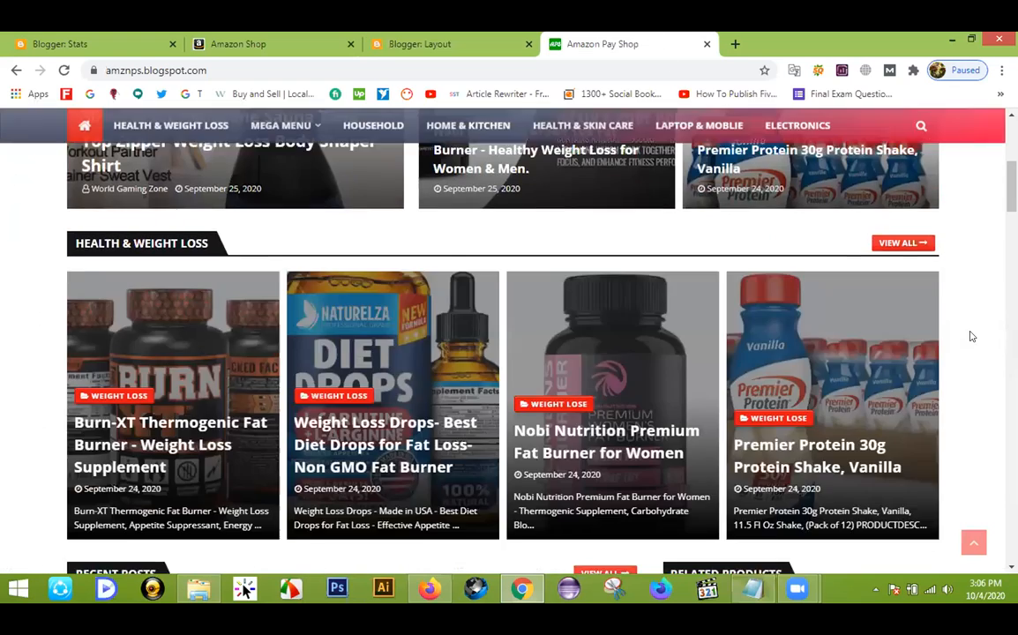
{"action": "scroll", "coordinate": [984, 341], "scroll_direction": "down", "scroll_amount": 2}
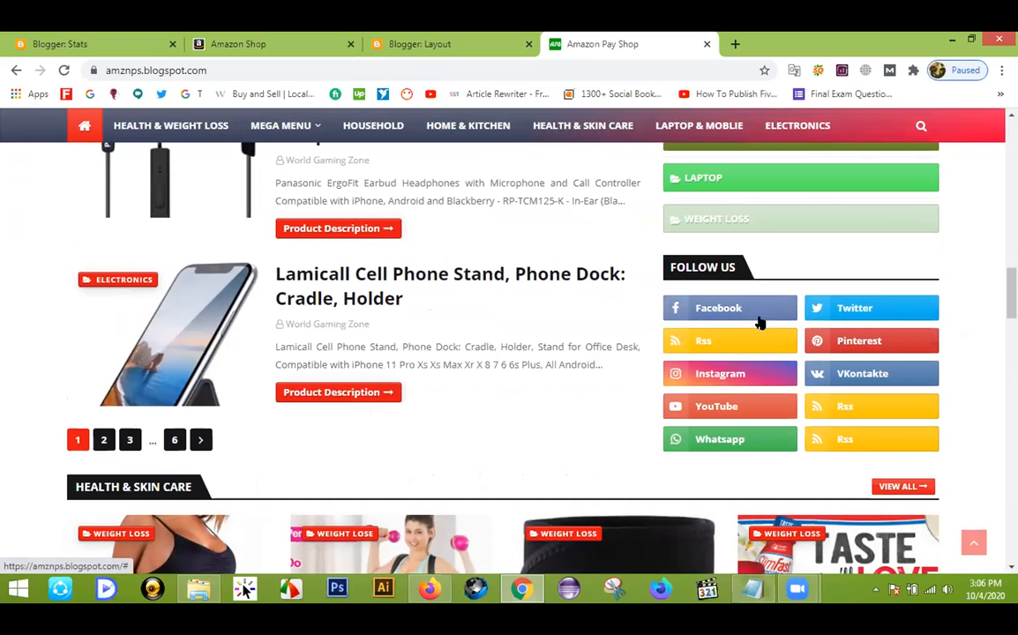
{"action": "left_click", "coordinate": [448, 39]}
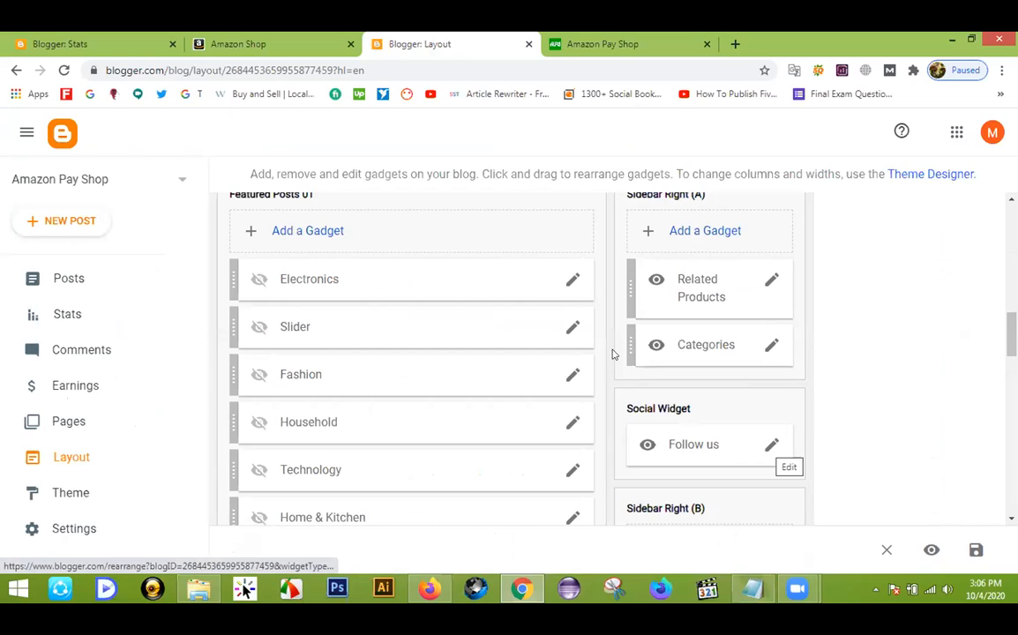
Step: Review the search, Popular Posts and Categories widgets in the sidebar of the live Amazon Shop site
{"action": "left_click", "coordinate": [242, 40]}
{"action": "scroll", "coordinate": [722, 402], "scroll_direction": "down", "scroll_amount": 4}
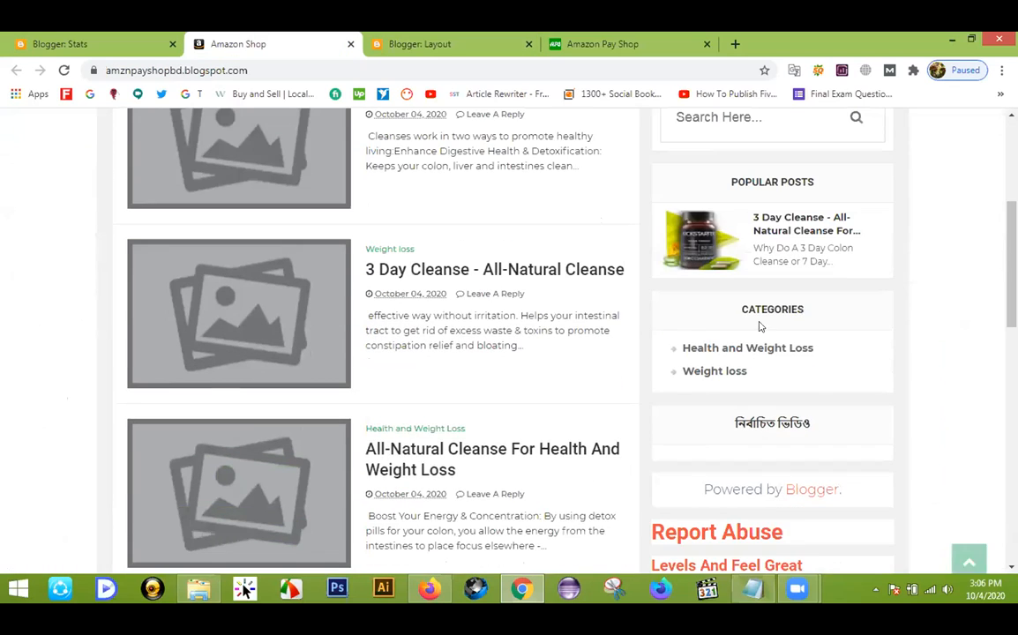
{"action": "scroll", "coordinate": [774, 482], "scroll_direction": "down", "scroll_amount": 2}
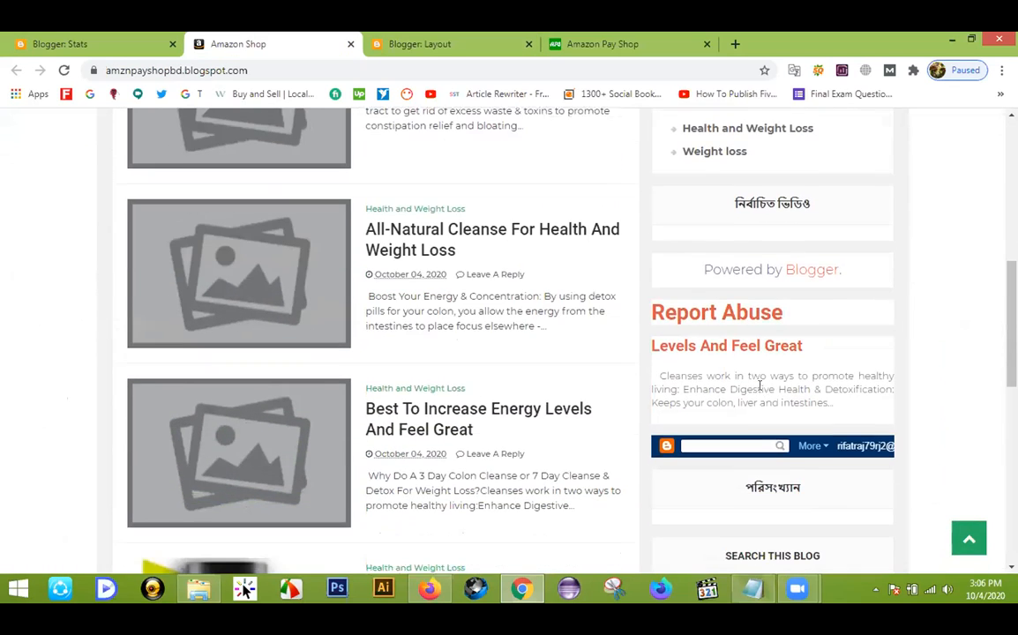
{"action": "scroll", "coordinate": [774, 482], "scroll_direction": "up", "scroll_amount": 4}
{"action": "scroll", "coordinate": [773, 459], "scroll_direction": "up", "scroll_amount": 3}
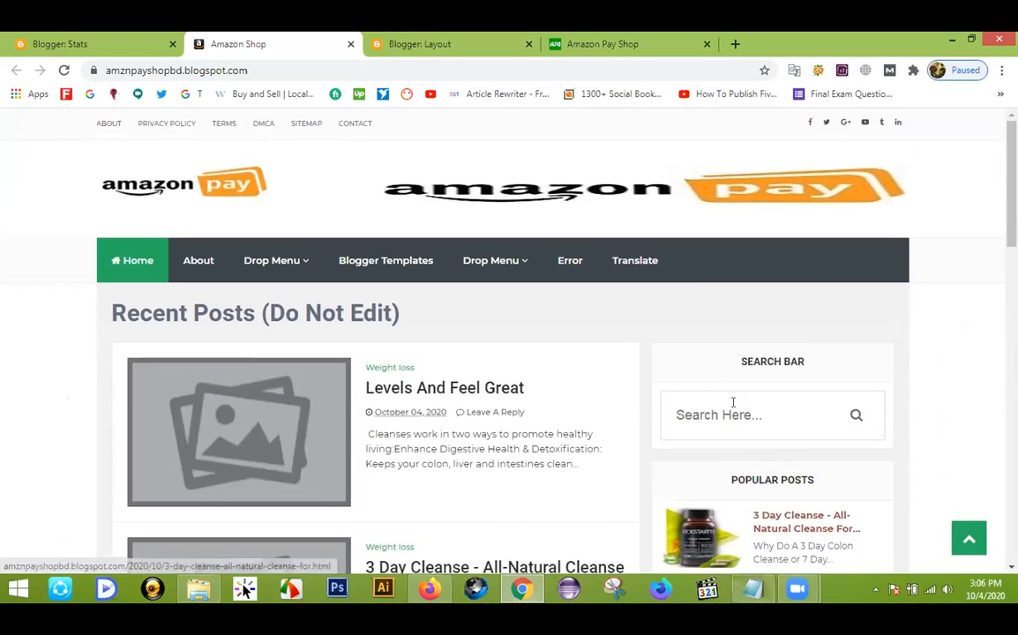
Step: Open the choice of gadgets for Sidebar Right (A) in the Amazon Pay Shop layout and examine the available gadget types
{"action": "left_click", "coordinate": [618, 43]}
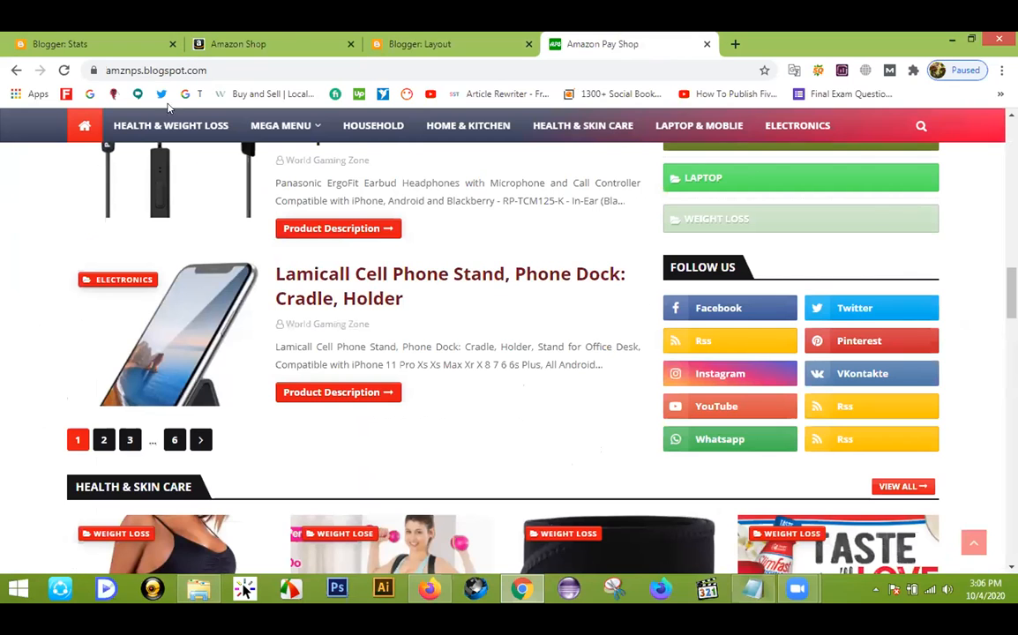
{"action": "left_click", "coordinate": [423, 42]}
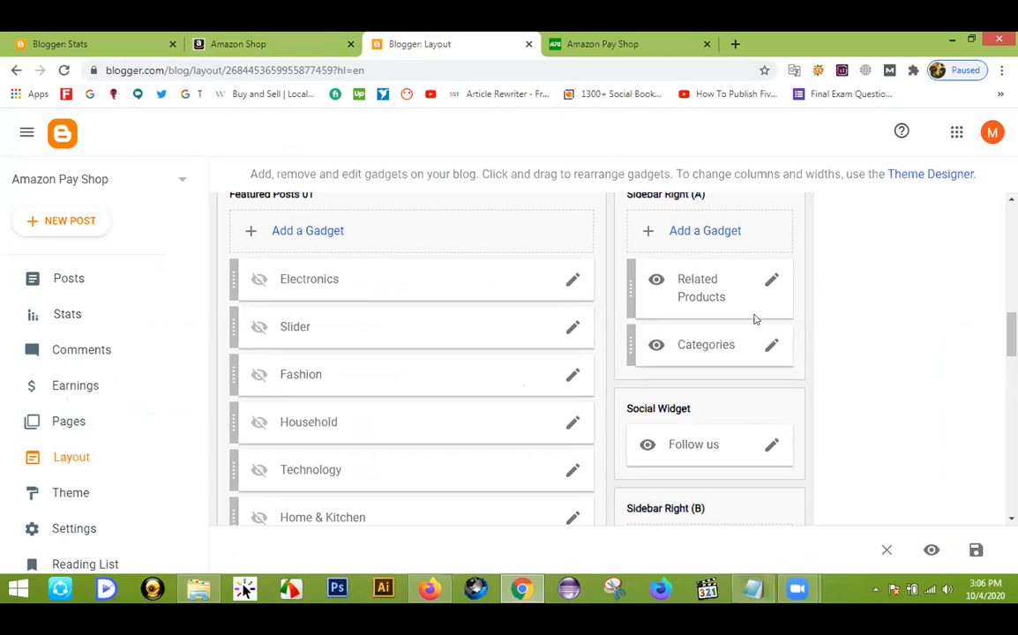
{"action": "left_click", "coordinate": [711, 231]}
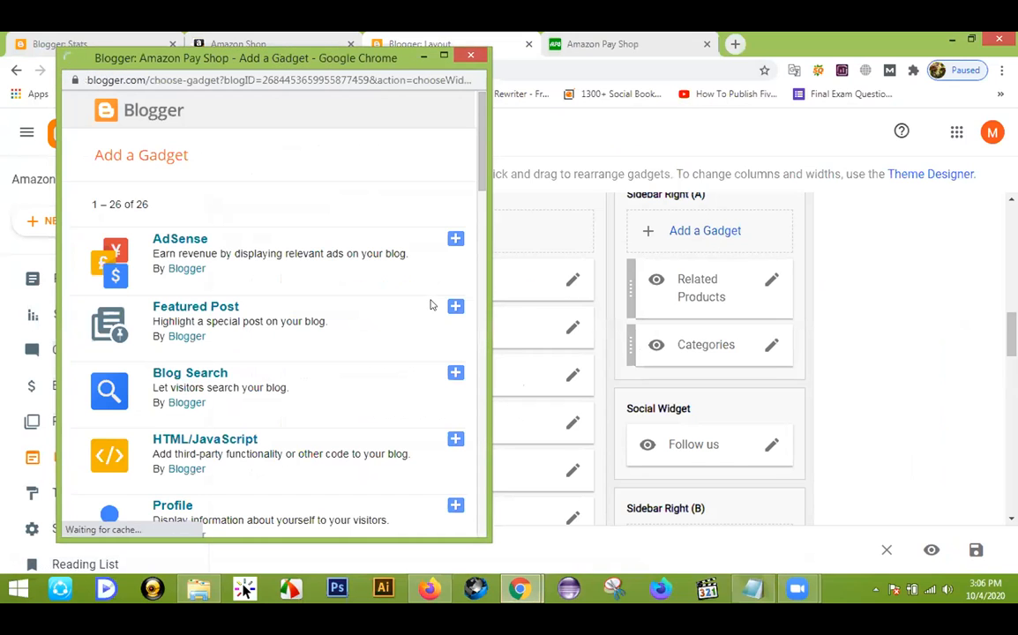
{"action": "scroll", "coordinate": [381, 279], "scroll_direction": "down", "scroll_amount": 1}
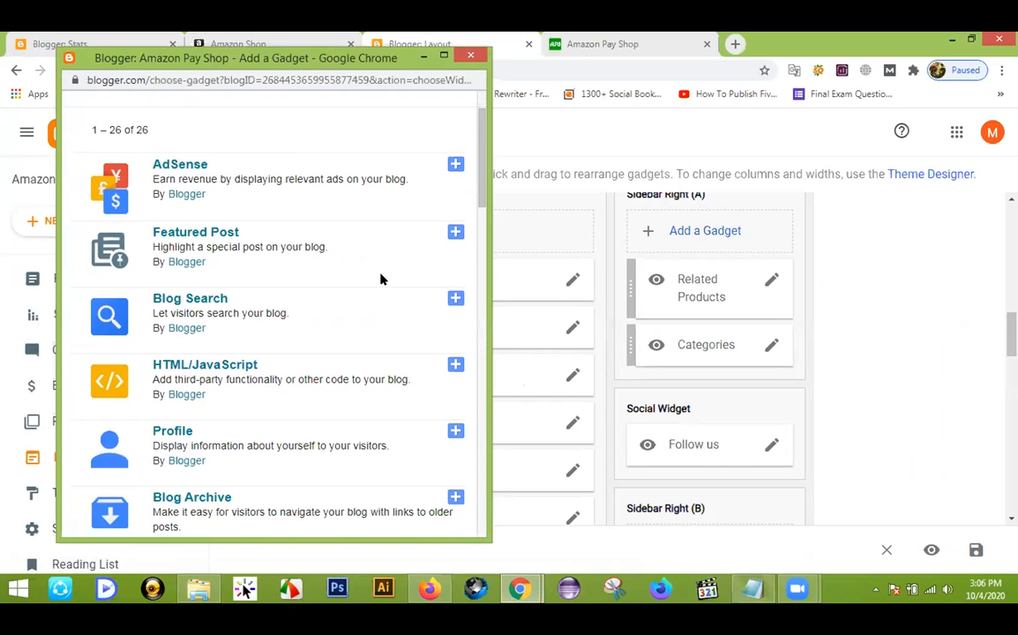
{"action": "scroll", "coordinate": [382, 279], "scroll_direction": "down", "scroll_amount": 1}
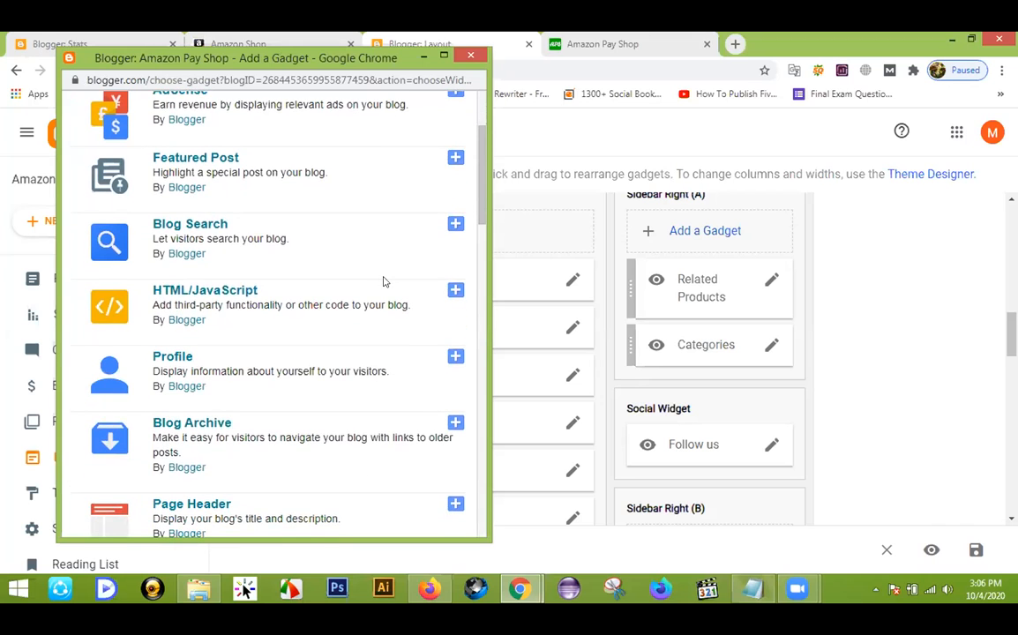
{"action": "scroll", "coordinate": [383, 281], "scroll_direction": "up", "scroll_amount": 1}
{"action": "scroll", "coordinate": [383, 282], "scroll_direction": "down", "scroll_amount": 2}
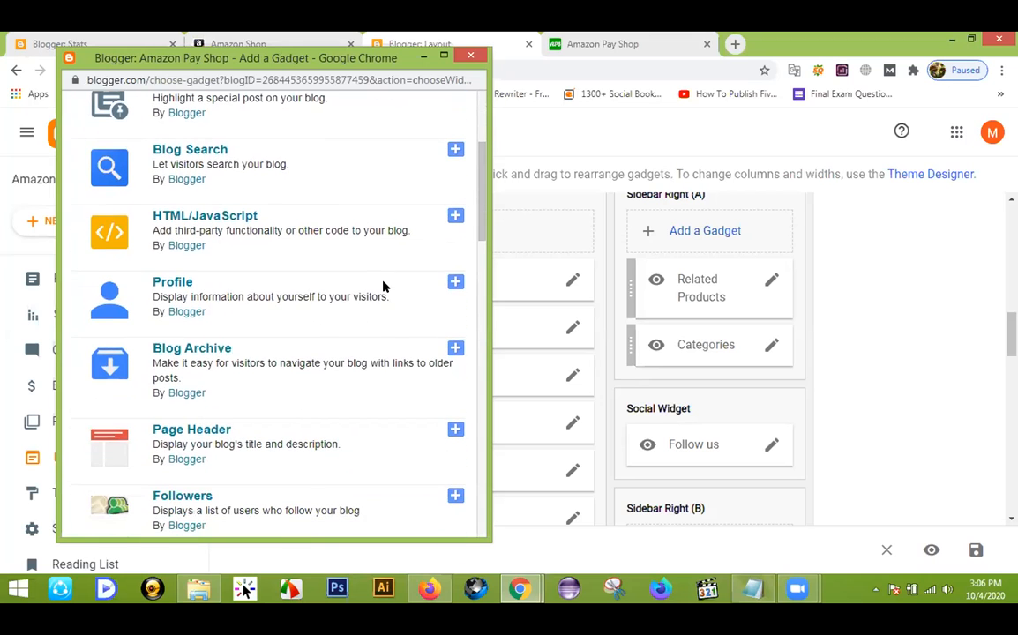
{"action": "scroll", "coordinate": [384, 288], "scroll_direction": "down", "scroll_amount": 1}
{"action": "scroll", "coordinate": [385, 287], "scroll_direction": "down", "scroll_amount": 2}
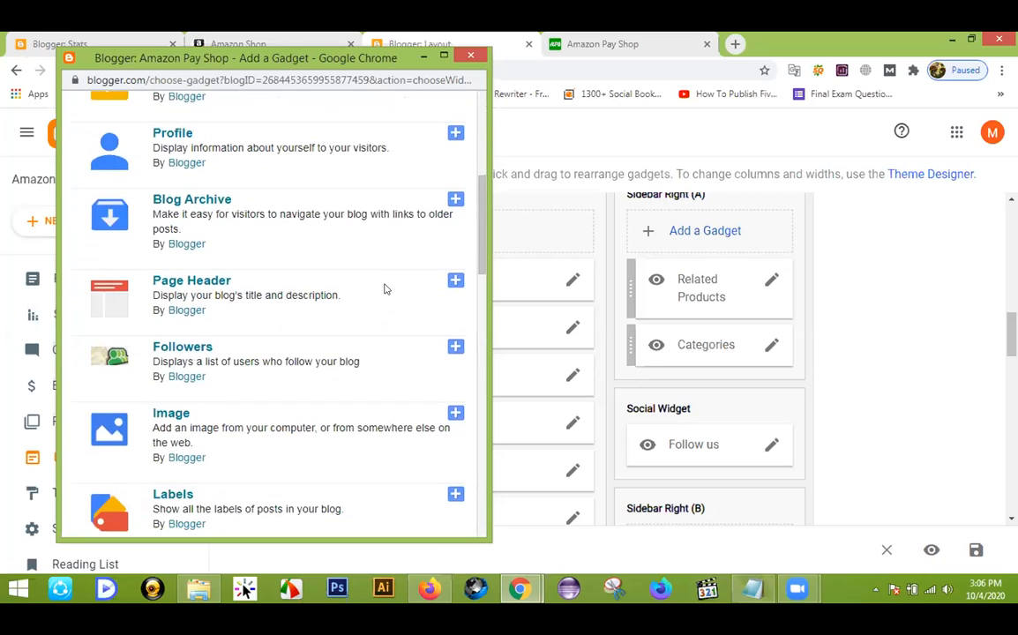
{"action": "scroll", "coordinate": [385, 287], "scroll_direction": "down", "scroll_amount": 3}
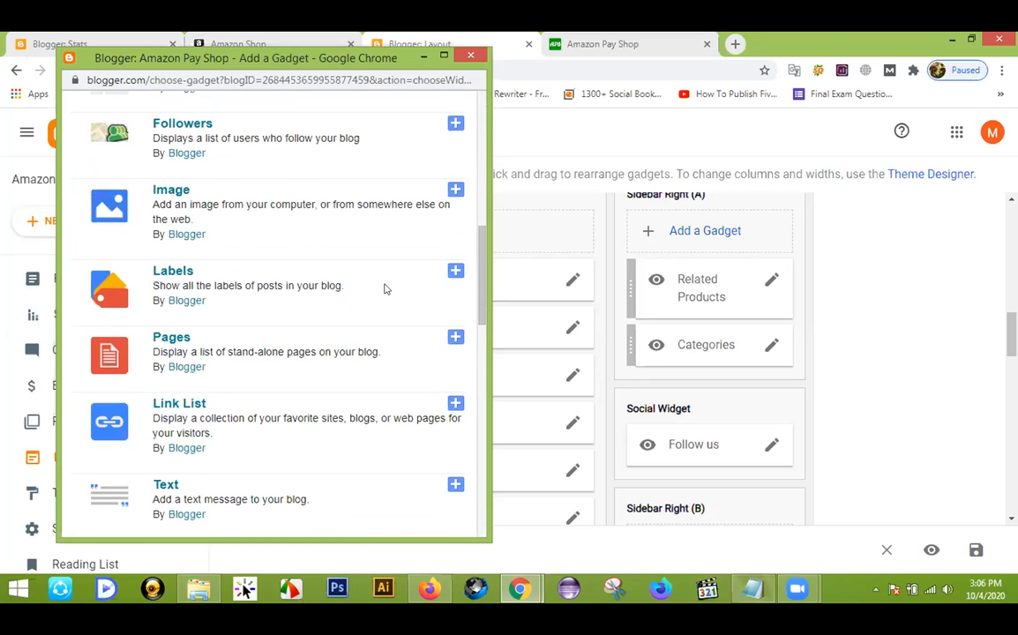
{"action": "scroll", "coordinate": [385, 289], "scroll_direction": "down", "scroll_amount": 1}
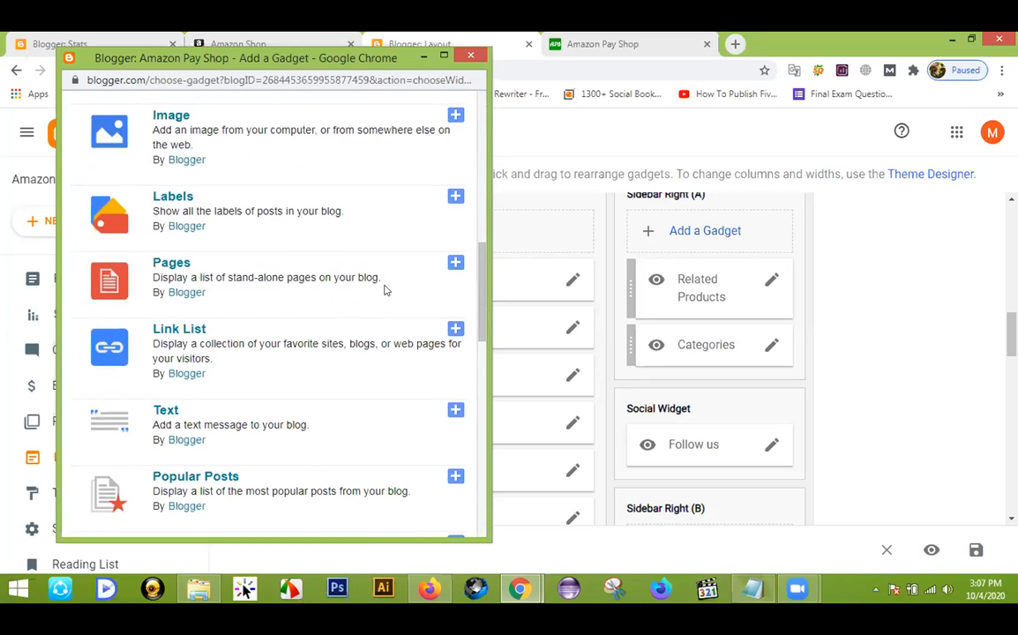
{"action": "scroll", "coordinate": [385, 288], "scroll_direction": "down", "scroll_amount": 1}
{"action": "scroll", "coordinate": [393, 294], "scroll_direction": "down", "scroll_amount": 1}
{"action": "scroll", "coordinate": [394, 299], "scroll_direction": "up", "scroll_amount": 6}
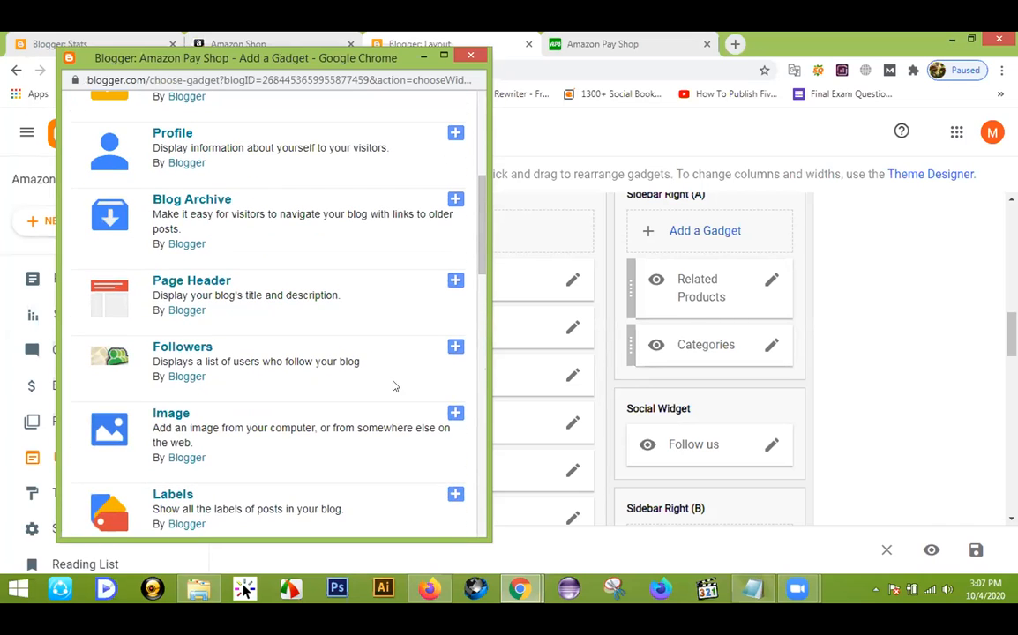
{"action": "scroll", "coordinate": [353, 326], "scroll_direction": "up", "scroll_amount": 1}
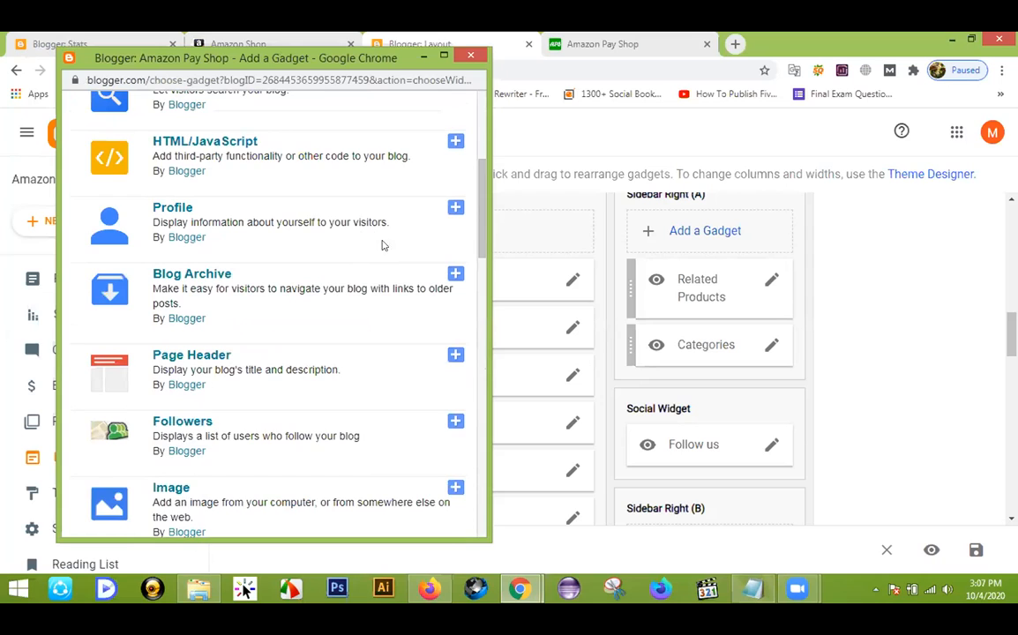
{"action": "scroll", "coordinate": [382, 265], "scroll_direction": "up", "scroll_amount": 1}
{"action": "scroll", "coordinate": [382, 284], "scroll_direction": "up", "scroll_amount": 2}
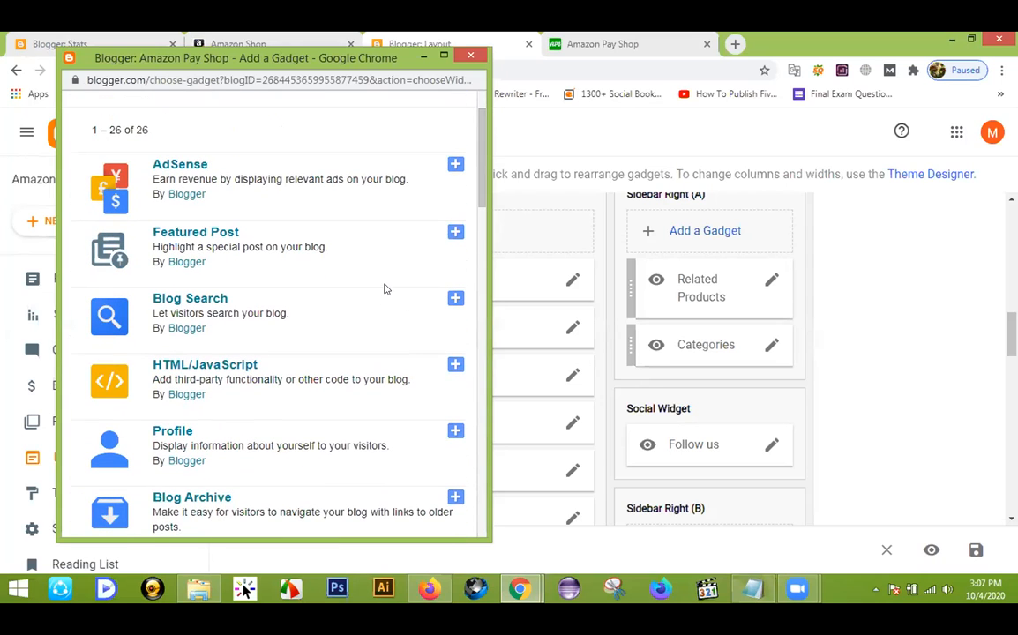
Step: View the HTML/JavaScript and Profile gadget settings for Sidebar Right (A), closing each without adding the gadget
{"action": "left_click", "coordinate": [455, 364]}
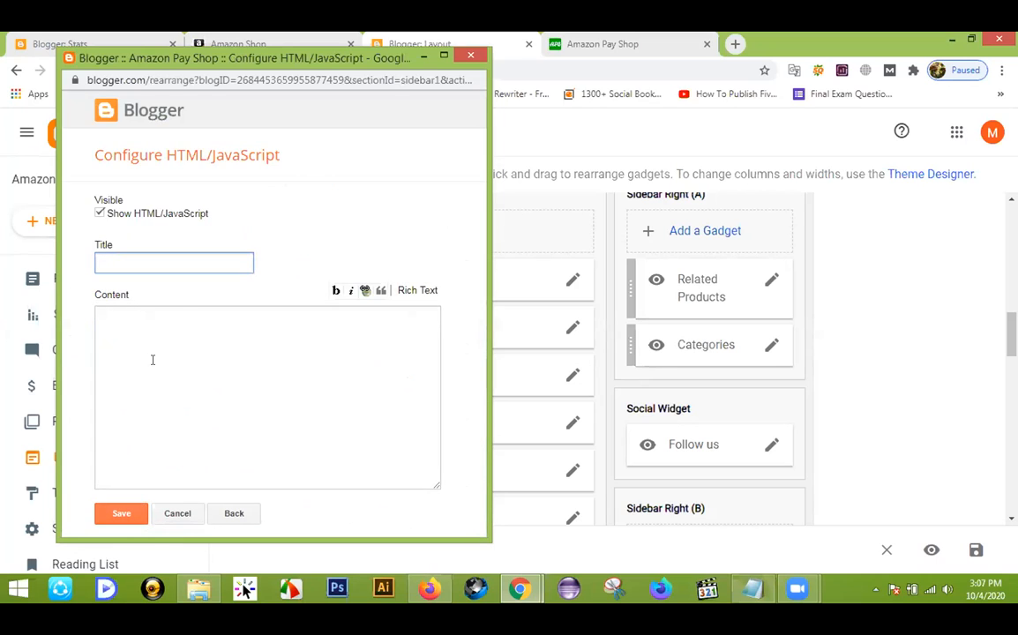
{"action": "left_click", "coordinate": [187, 515]}
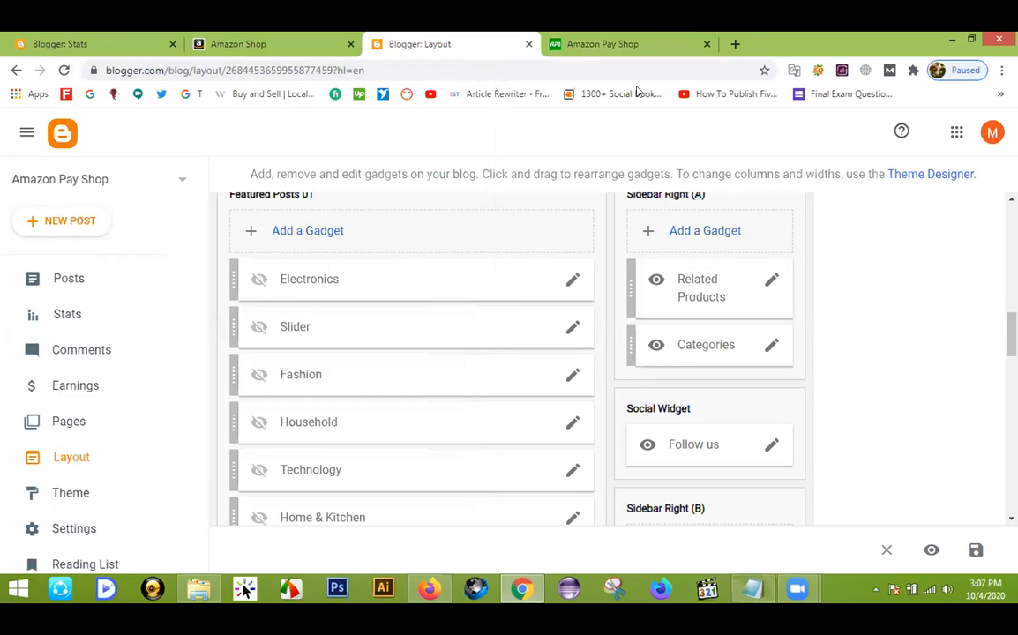
{"action": "left_click", "coordinate": [695, 232]}
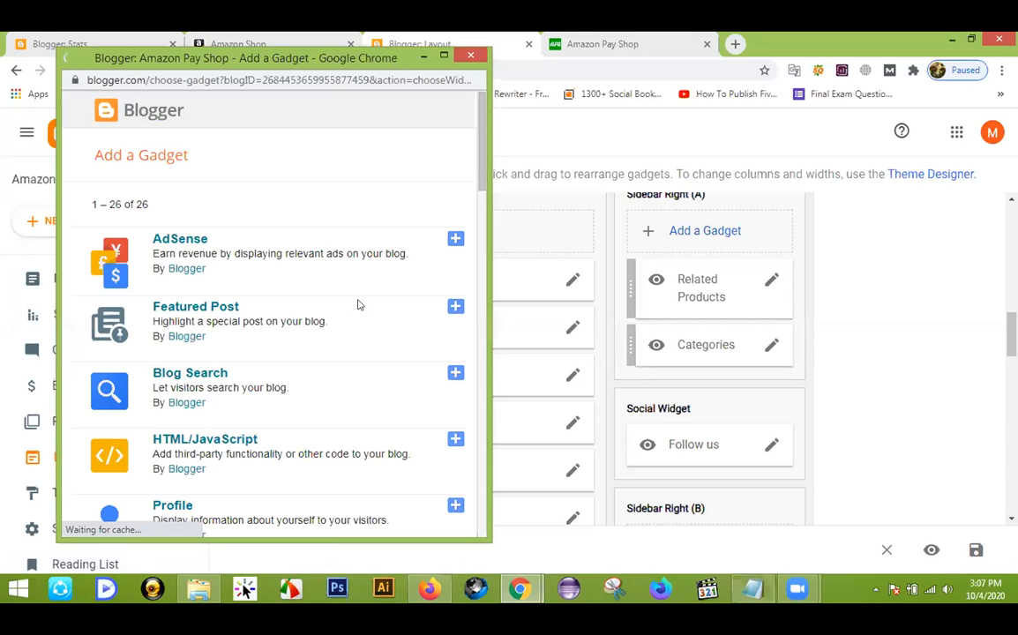
{"action": "scroll", "coordinate": [372, 319], "scroll_direction": "down", "scroll_amount": 1}
{"action": "scroll", "coordinate": [373, 319], "scroll_direction": "down", "scroll_amount": 3}
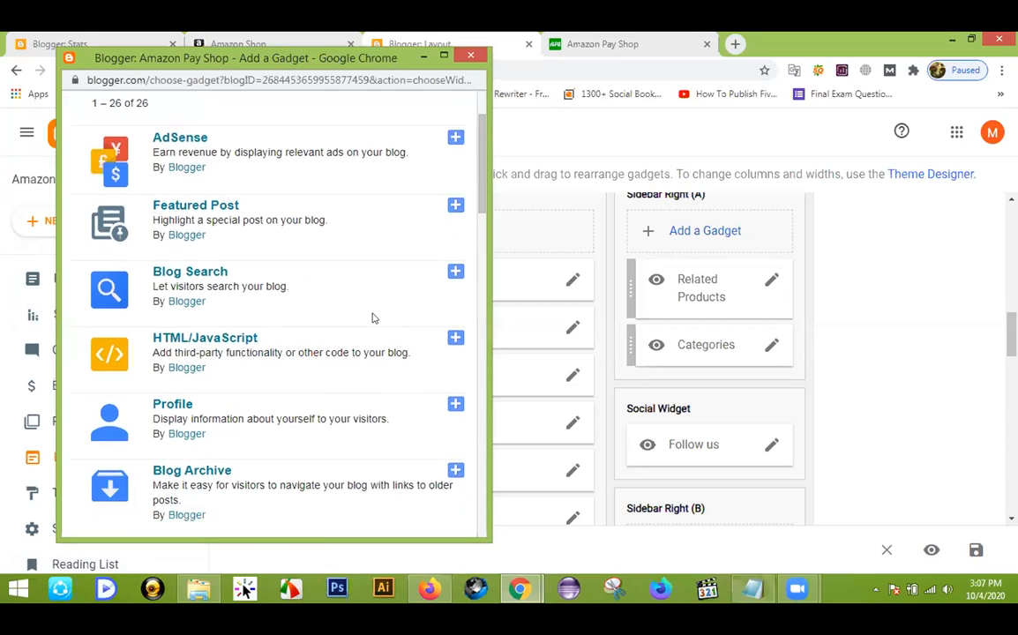
{"action": "scroll", "coordinate": [441, 362], "scroll_direction": "down", "scroll_amount": 2}
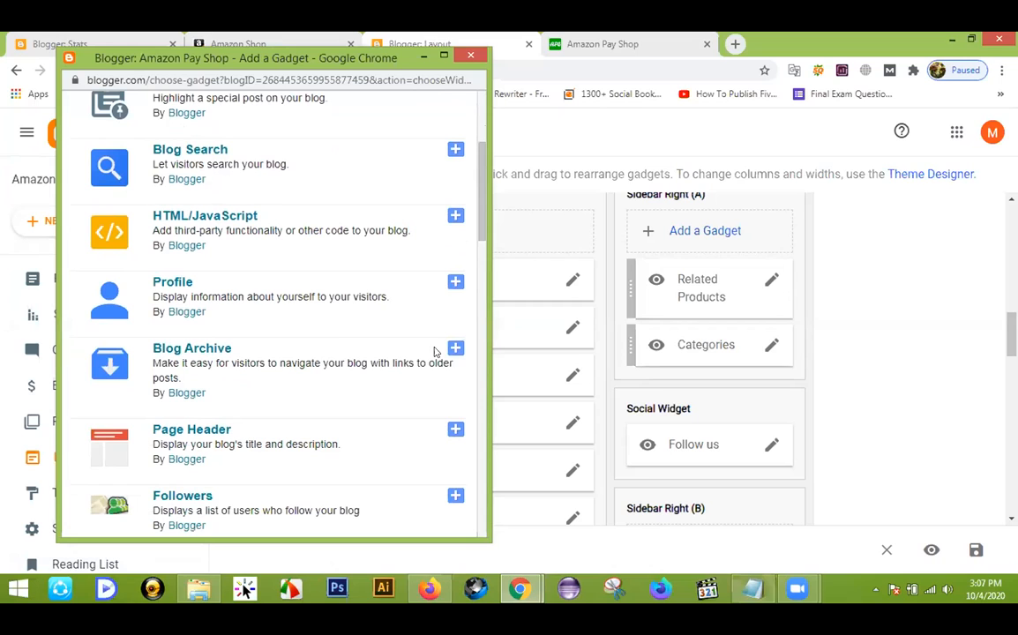
{"action": "left_click", "coordinate": [456, 282]}
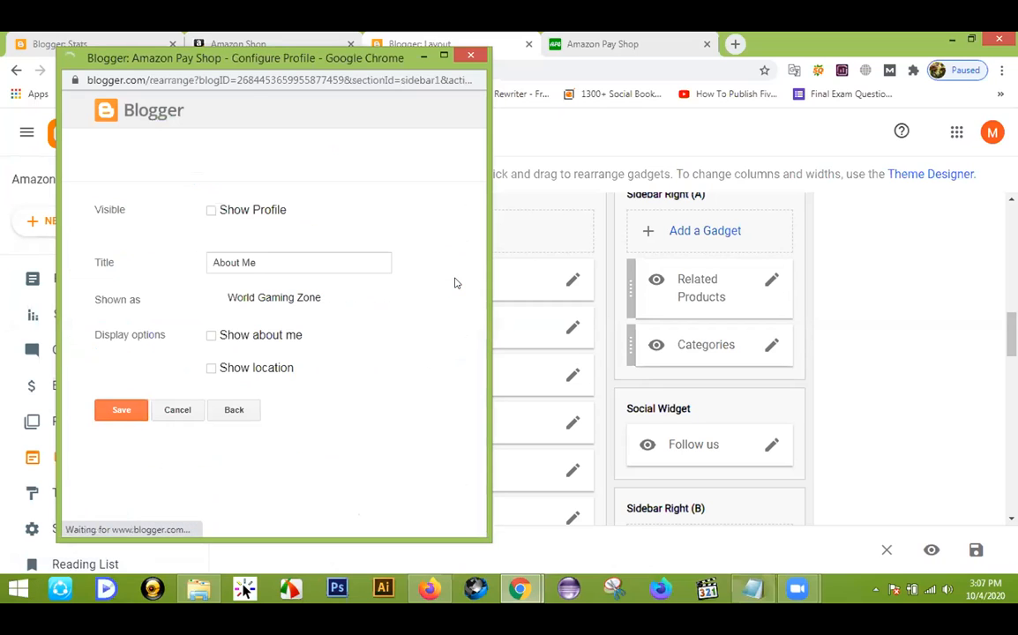
{"action": "left_click", "coordinate": [469, 58]}
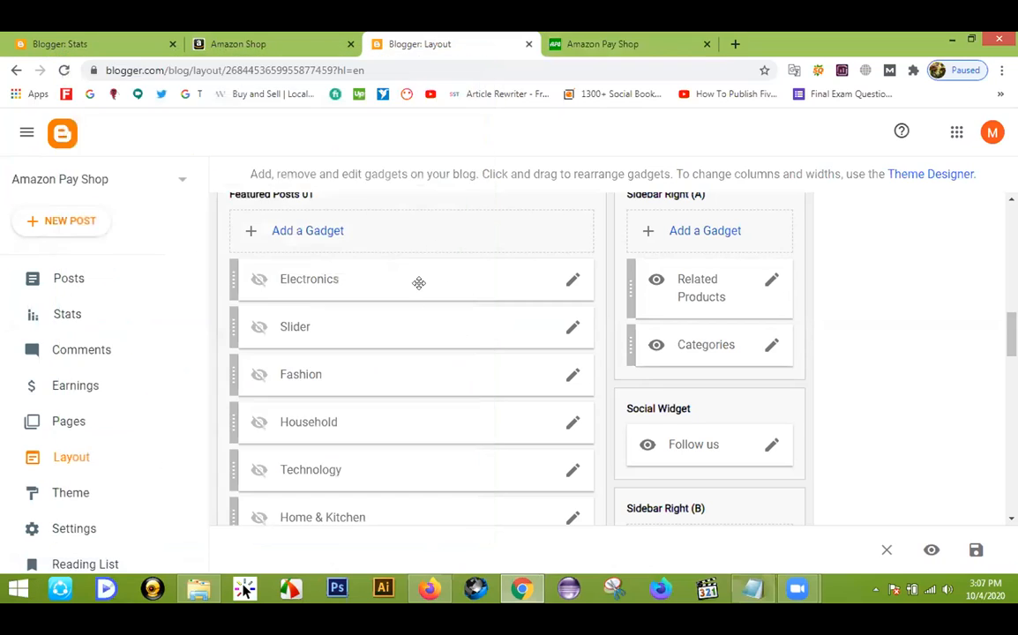
Step: Add a link named Linkedin with the URL # to the Follow us link list in the Social Widget section
{"action": "left_click", "coordinate": [773, 446]}
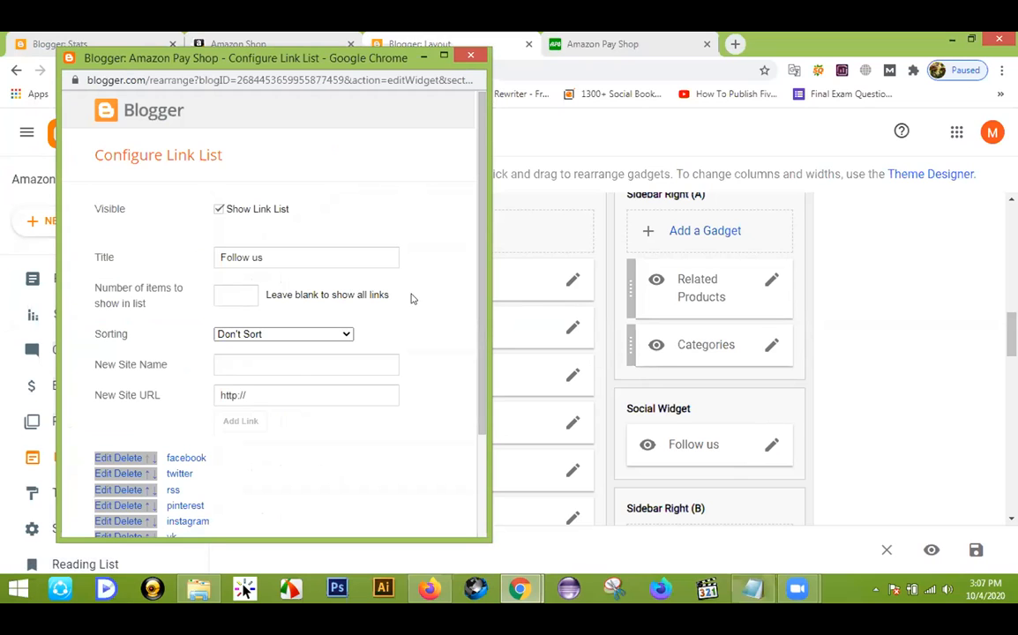
{"action": "scroll", "coordinate": [410, 290], "scroll_direction": "down", "scroll_amount": 3}
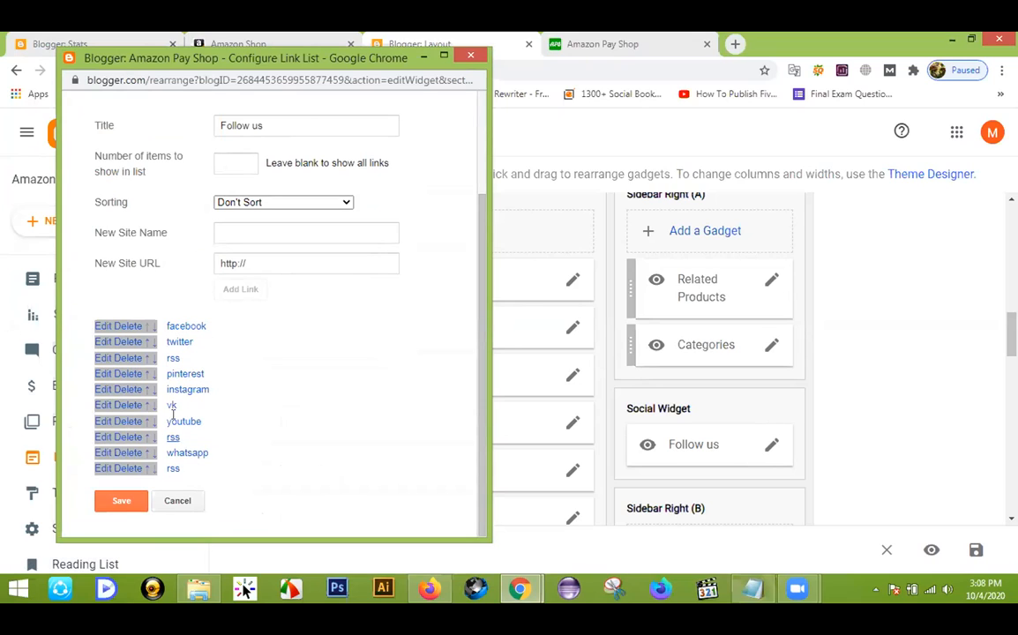
{"action": "left_click", "coordinate": [246, 229]}
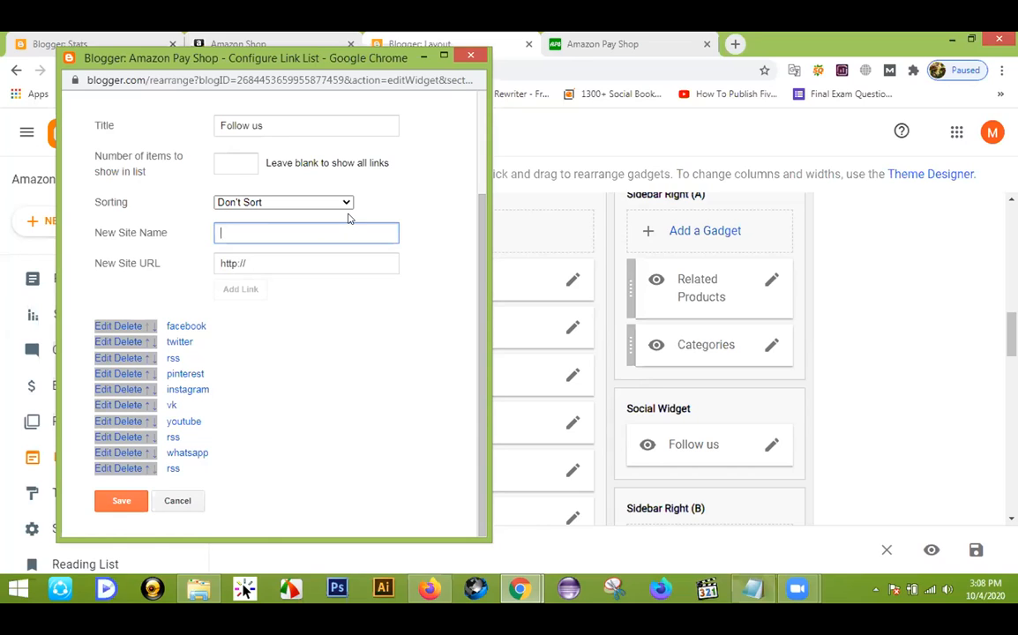
{"action": "type", "text": "Lin"}
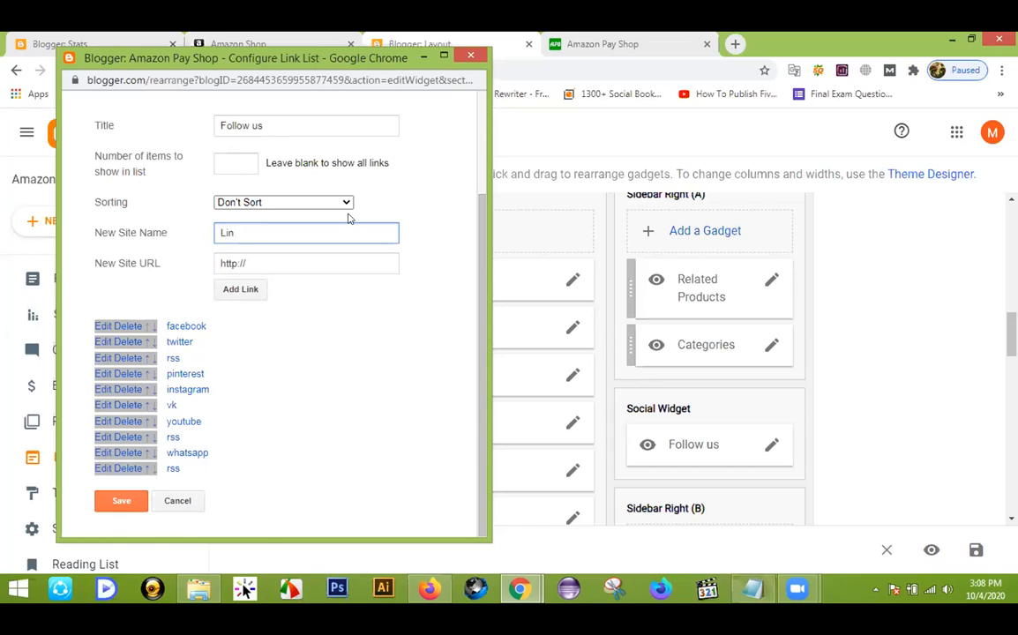
{"action": "type", "text": "kedin"}
{"action": "left_click", "coordinate": [284, 261]}
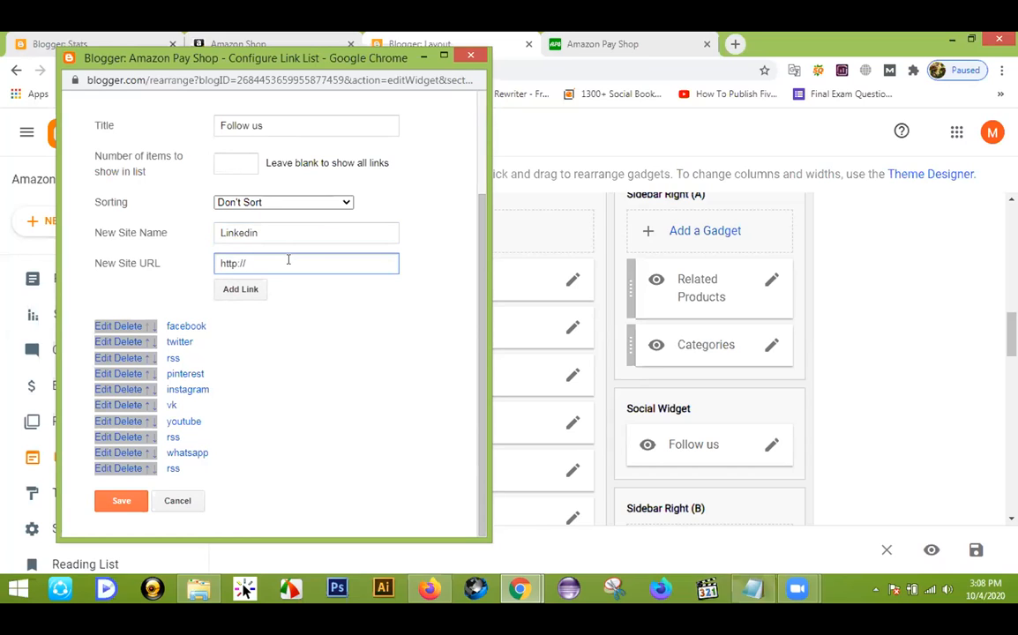
{"action": "left_click_drag", "start_coordinate": [311, 256], "coordinate": [212, 257]}
{"action": "type", "text": "#"}
{"action": "left_click", "coordinate": [243, 290]}
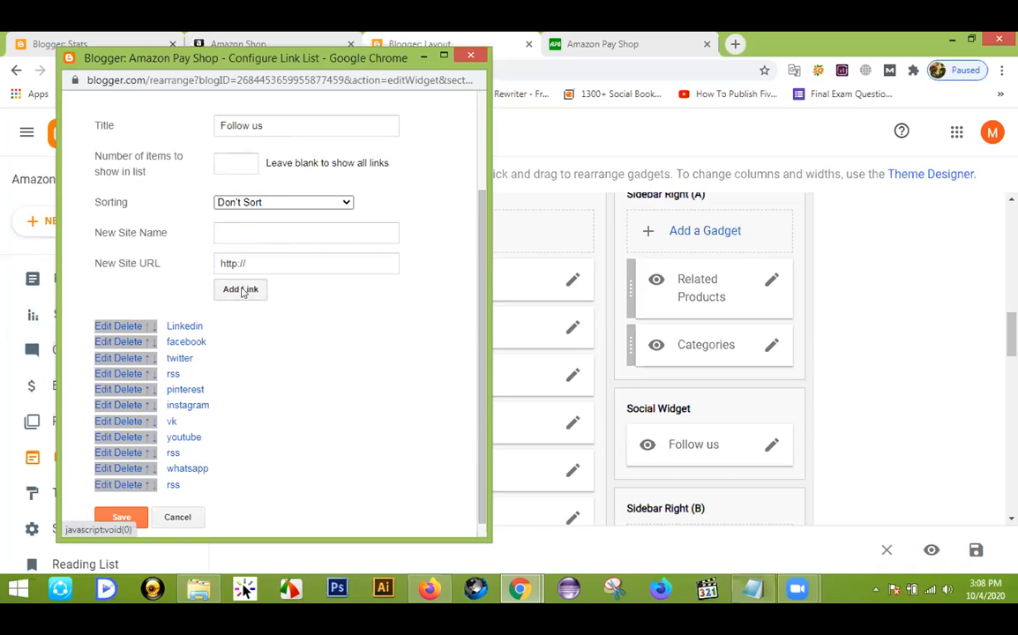
Step: Move the Linkedin link between facebook and twitter in the Follow us list and save the gadget
{"action": "scroll", "coordinate": [251, 289], "scroll_direction": "down", "scroll_amount": 1}
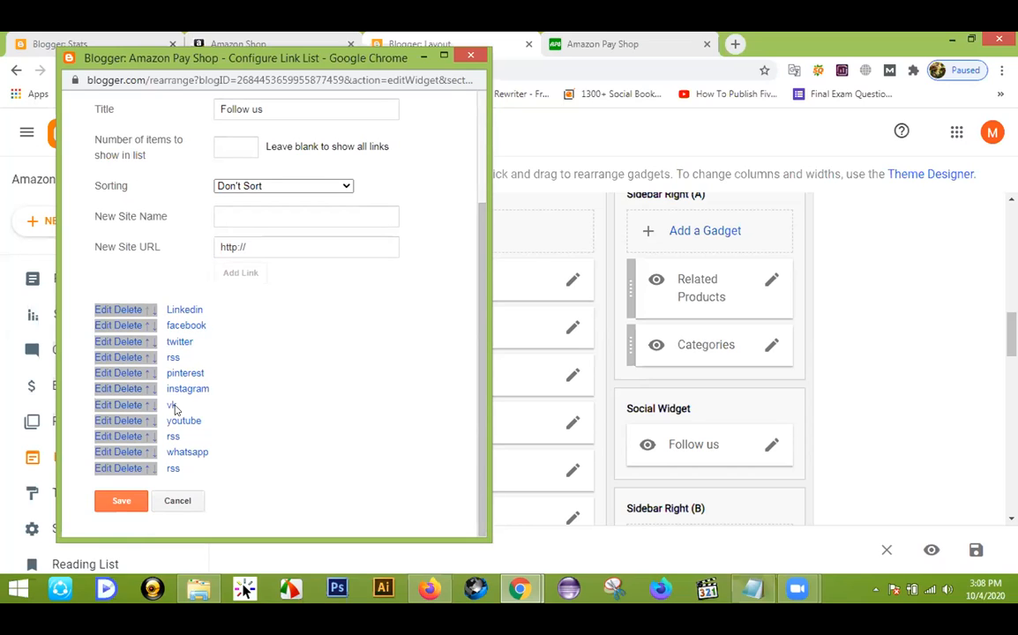
{"action": "left_click", "coordinate": [153, 311]}
{"action": "left_click", "coordinate": [155, 326]}
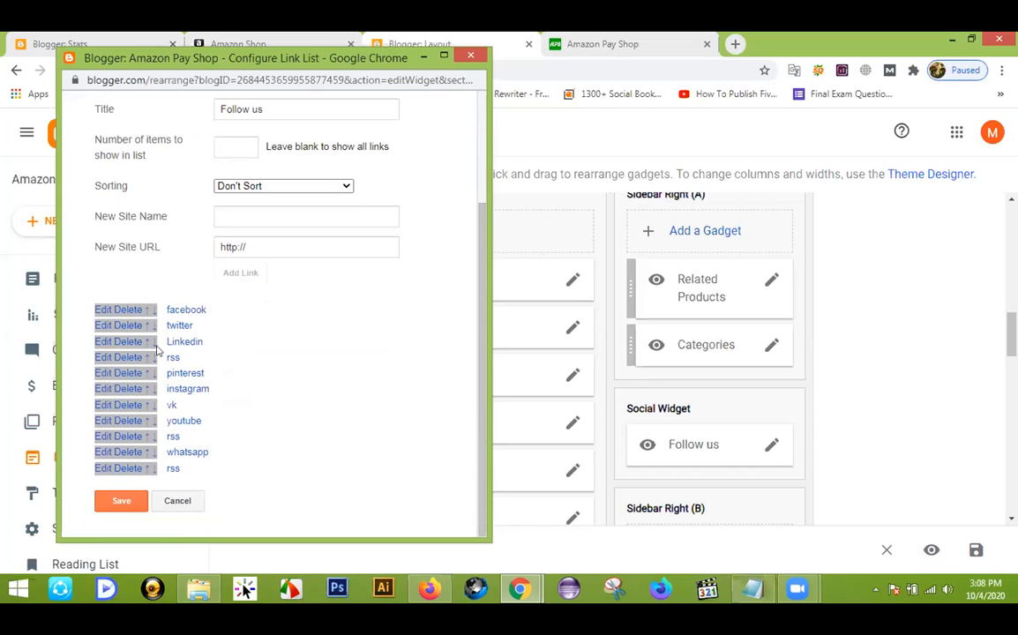
{"action": "left_click", "coordinate": [146, 341]}
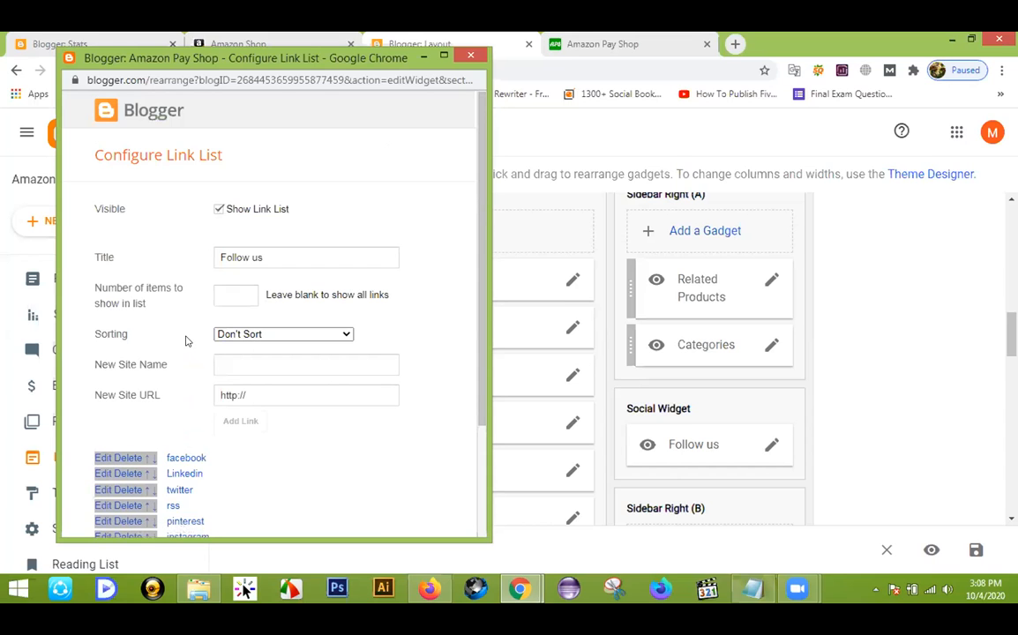
{"action": "scroll", "coordinate": [186, 341], "scroll_direction": "down", "scroll_amount": 2}
{"action": "left_click", "coordinate": [116, 502]}
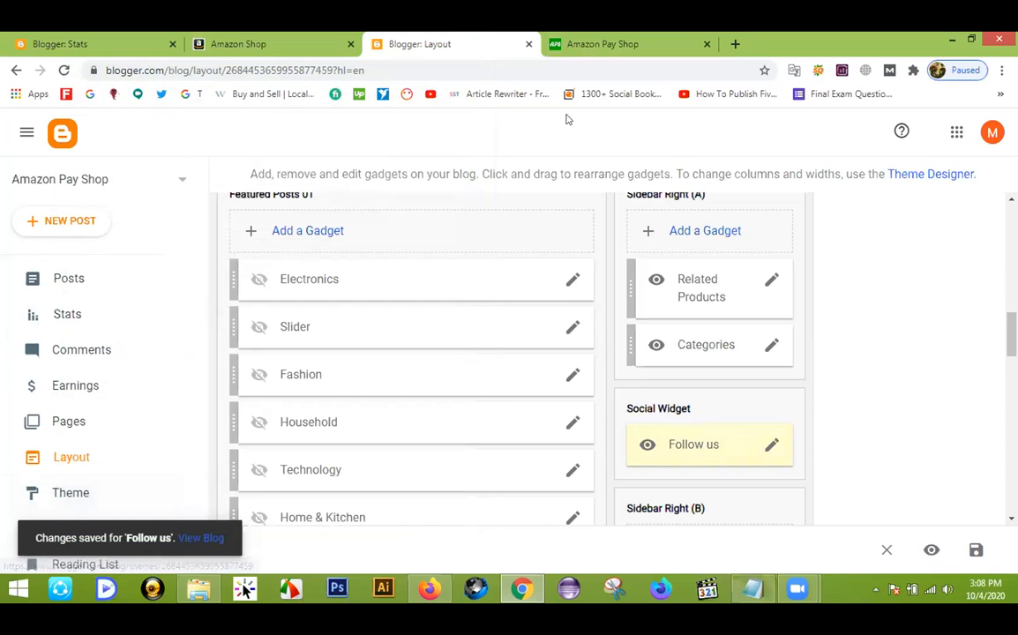
Step: Reload the live Amazon Pay Shop site and check its Follow Us widget
{"action": "left_click", "coordinate": [582, 45]}
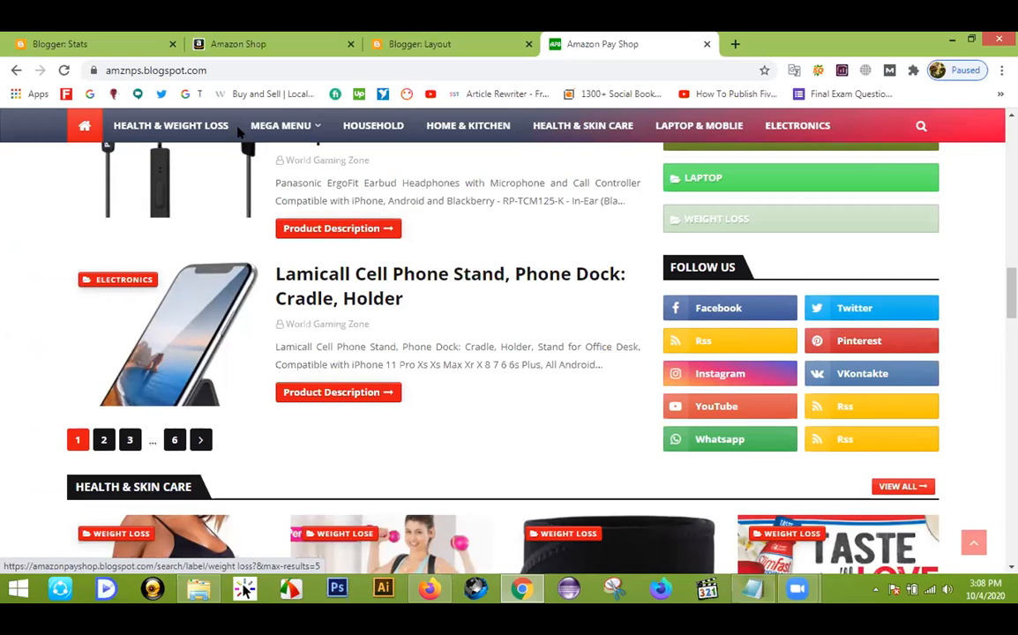
{"action": "left_click", "coordinate": [63, 71]}
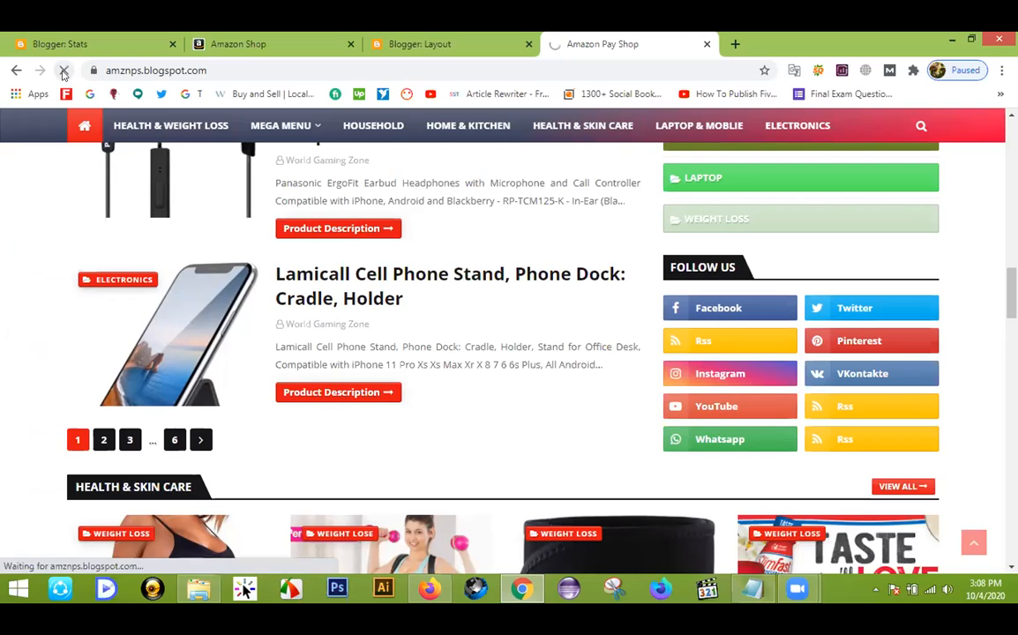
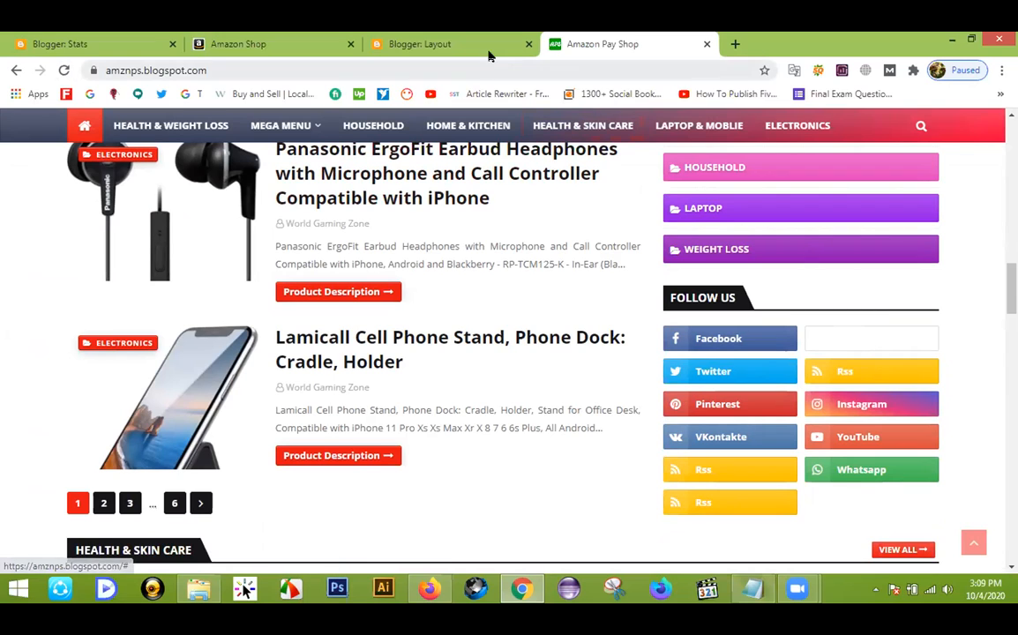
Step: Delete the Linkedin link from the Follow us link list in the Social Widget section, checking it against the live site
{"action": "left_click", "coordinate": [438, 45]}
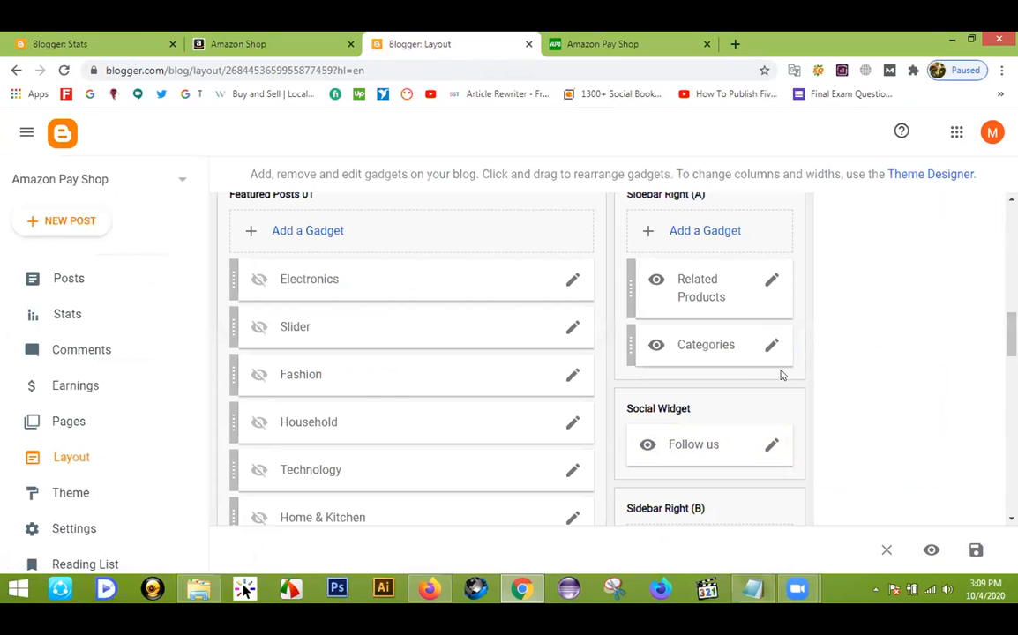
{"action": "left_click", "coordinate": [772, 445]}
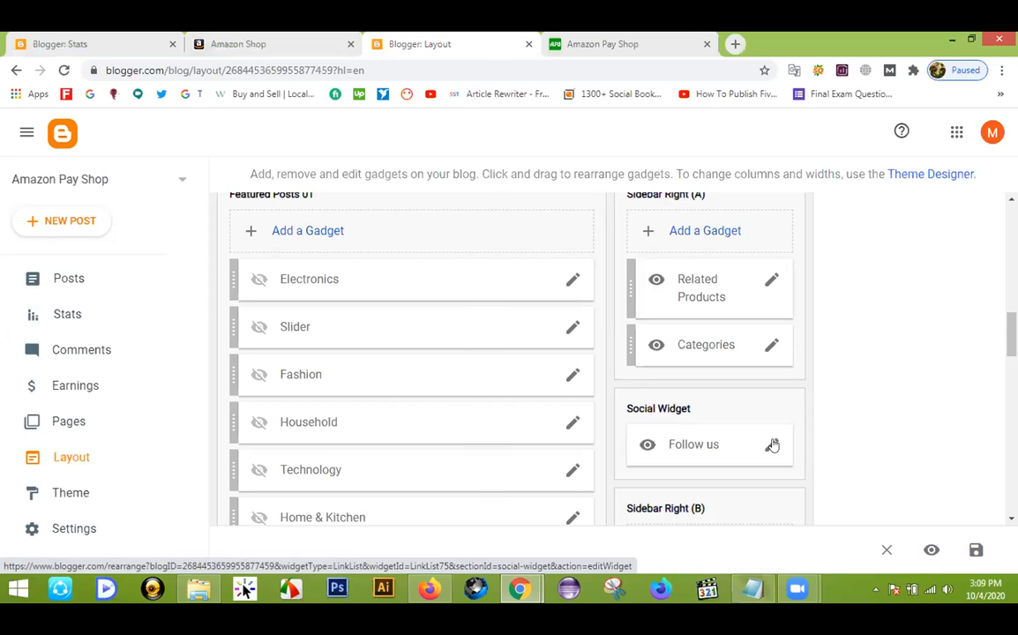
{"action": "scroll", "coordinate": [218, 452], "scroll_direction": "down", "scroll_amount": 3}
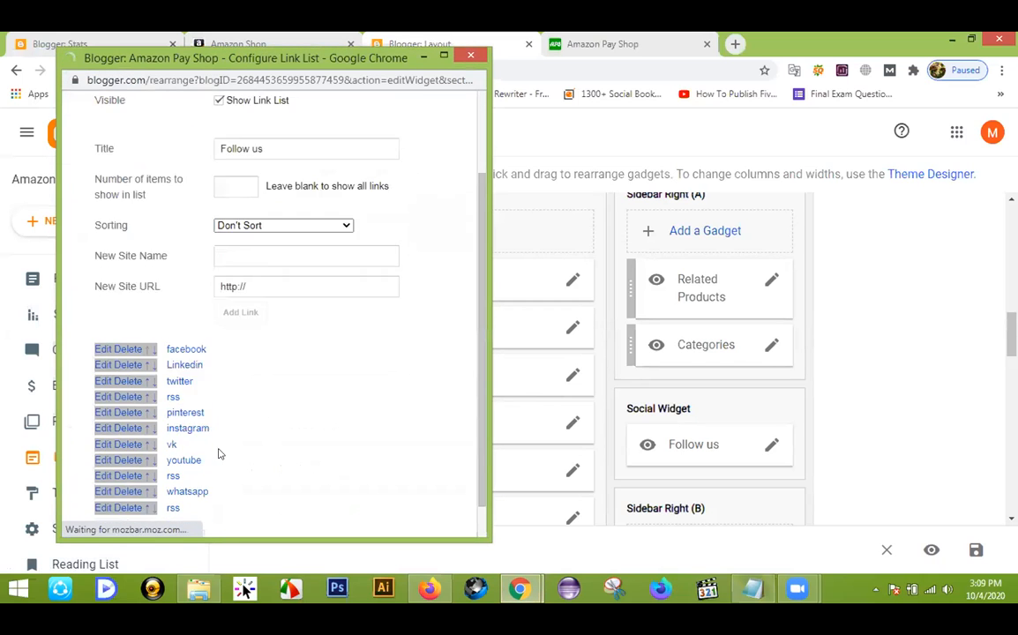
{"action": "left_click", "coordinate": [618, 37]}
{"action": "left_click", "coordinate": [617, 37]}
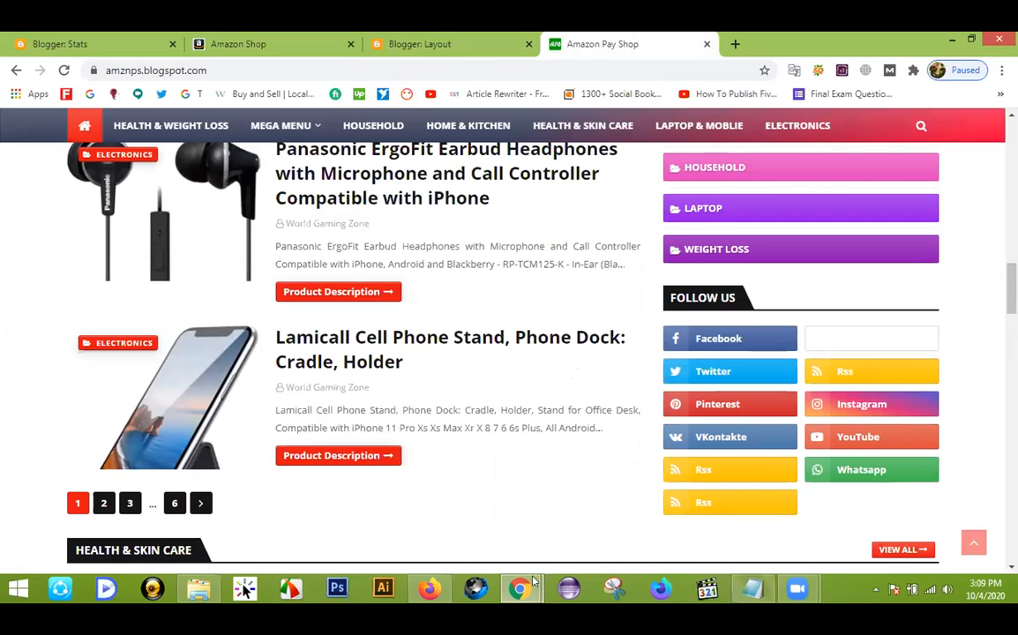
{"action": "mouse_move", "coordinate": [519, 588]}
{"action": "left_click", "coordinate": [603, 508]}
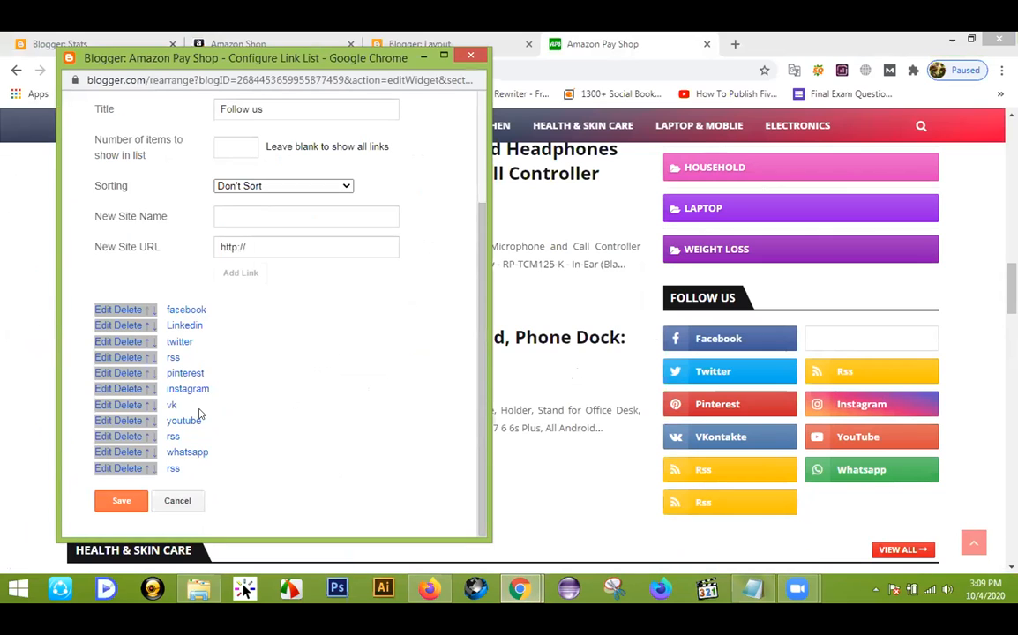
{"action": "left_click", "coordinate": [128, 326]}
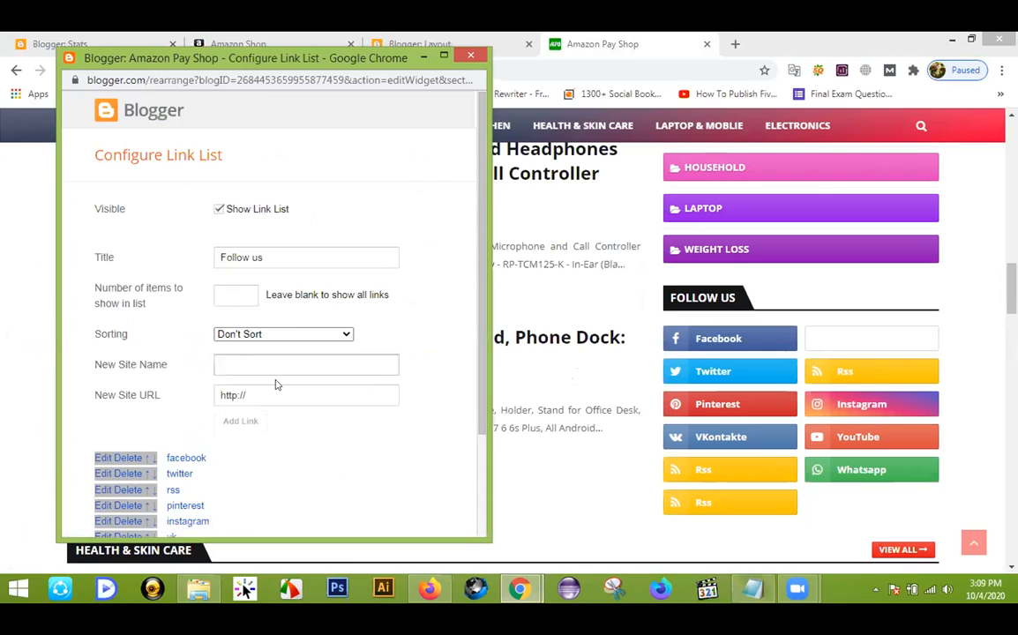
Step: Open the twitter link's name and URL for editing in the Follow us list, save the entry as is, and save the gadget
{"action": "scroll", "coordinate": [291, 370], "scroll_direction": "down", "scroll_amount": 3}
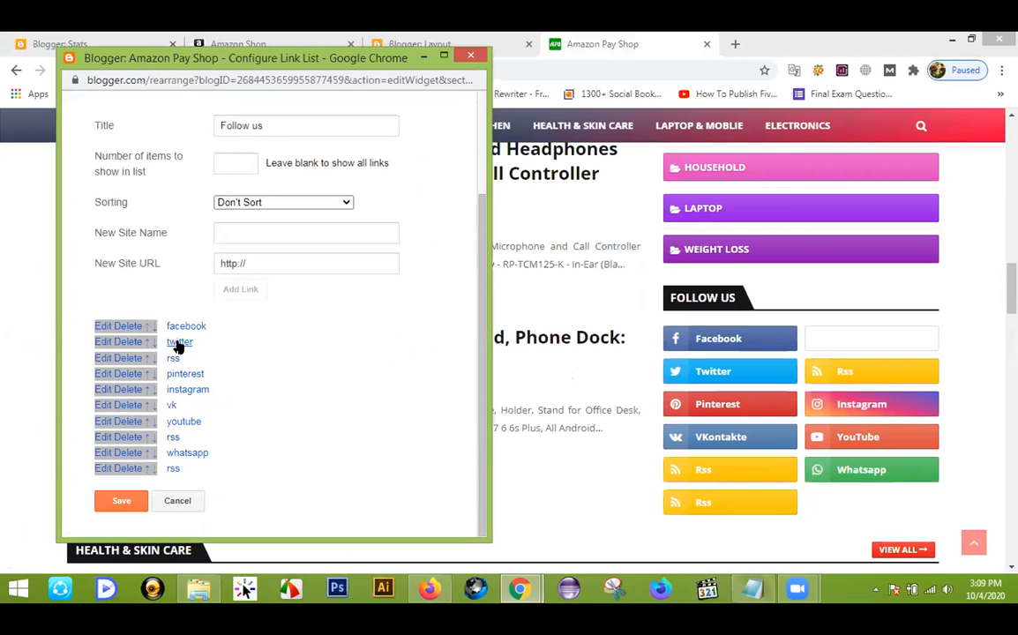
{"action": "left_click", "coordinate": [99, 347]}
{"action": "scroll", "coordinate": [275, 316], "scroll_direction": "down", "scroll_amount": 2}
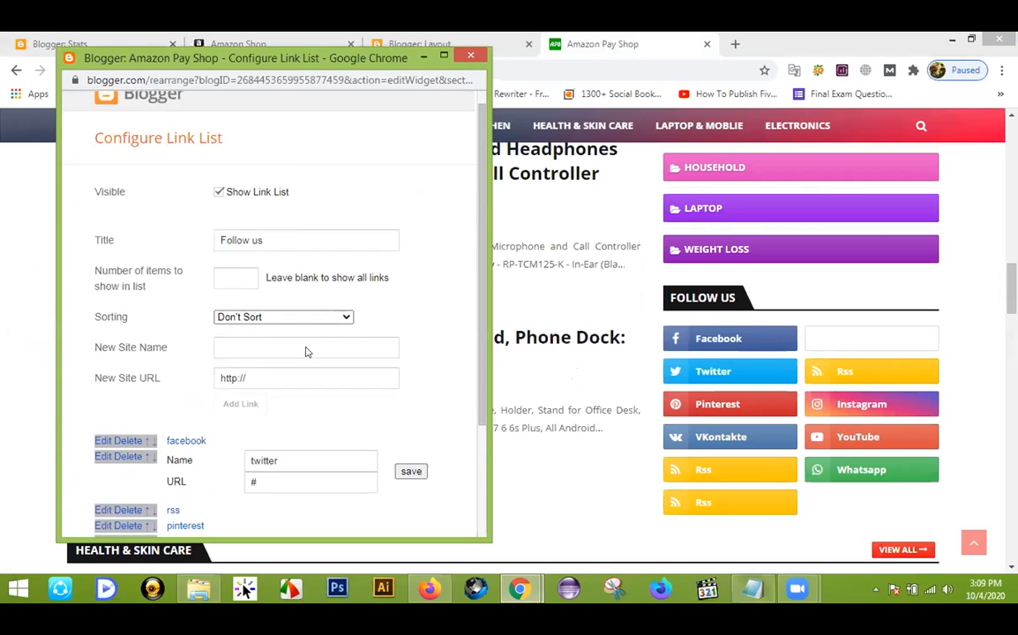
{"action": "left_click", "coordinate": [259, 330]}
{"action": "left_click", "coordinate": [257, 328]}
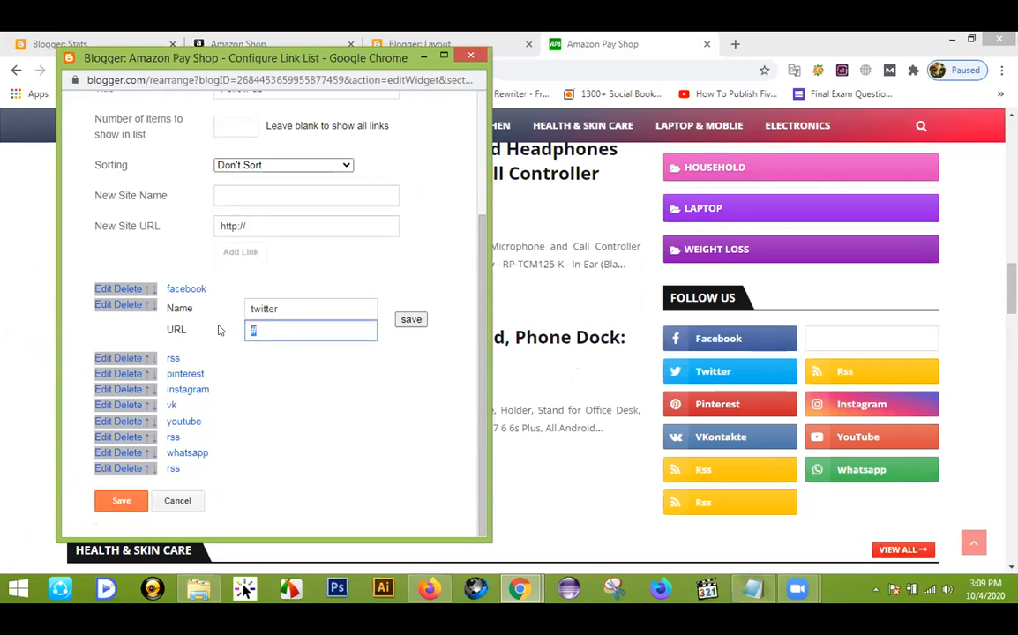
{"action": "left_click", "coordinate": [406, 319]}
{"action": "left_click", "coordinate": [125, 504]}
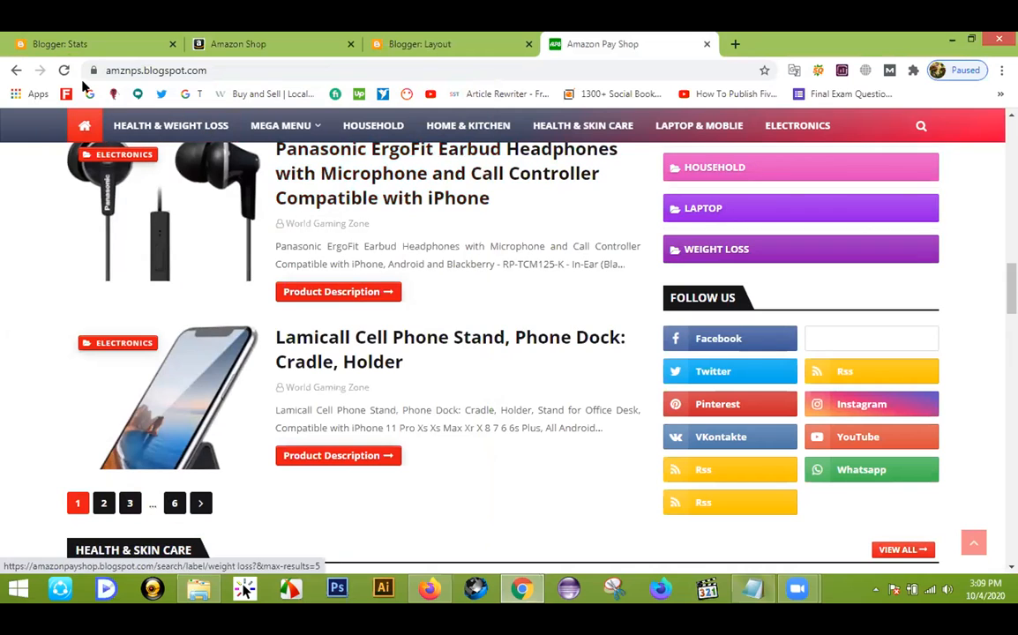
Step: Reload the live Amazon Pay Shop site and examine the links in its Follow Us widget
{"action": "left_click", "coordinate": [64, 71]}
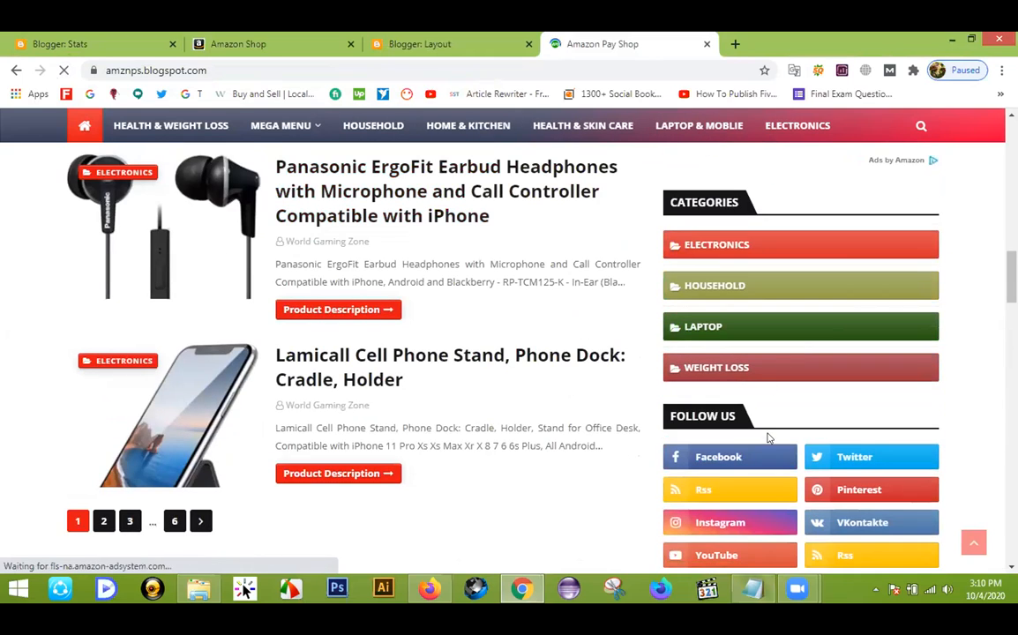
{"action": "scroll", "coordinate": [771, 435], "scroll_direction": "down", "scroll_amount": 2}
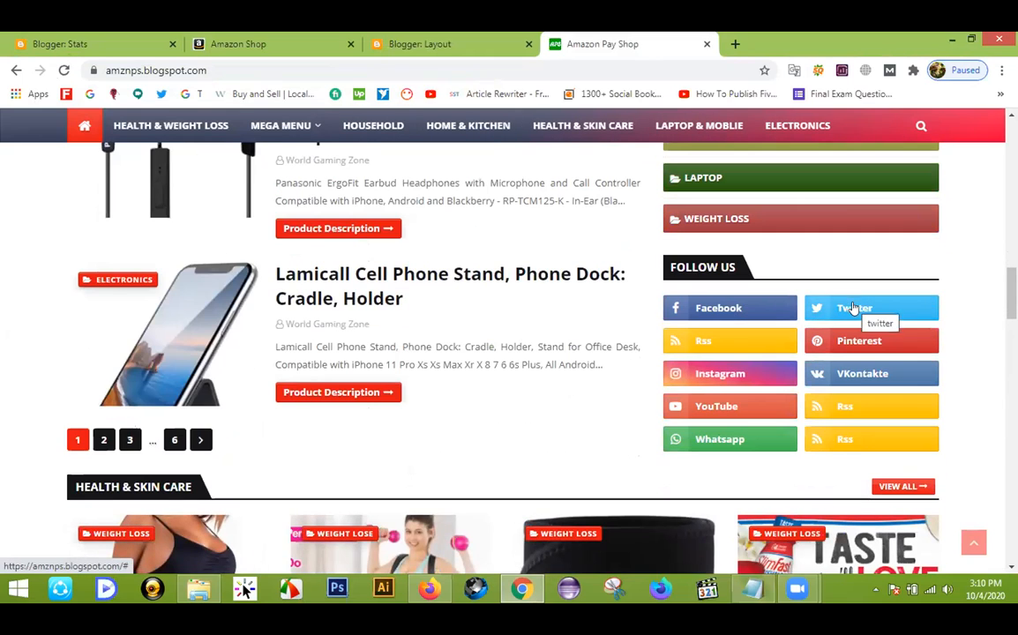
{"action": "scroll", "coordinate": [853, 309], "scroll_direction": "up", "scroll_amount": 1}
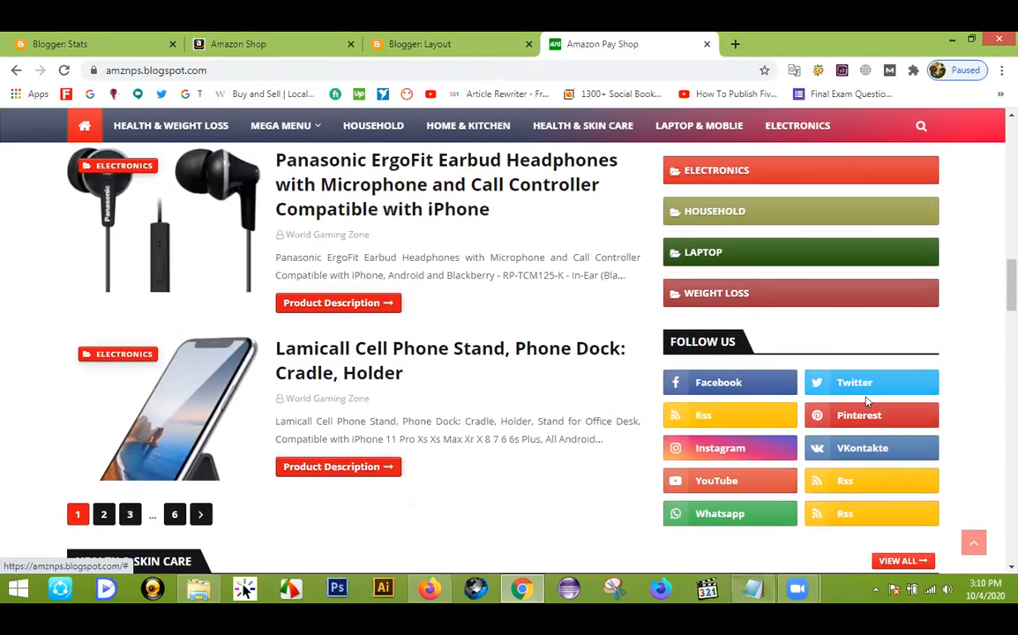
Step: Compare the Main Posts section of the Blogger layout with the recent posts on the live Amazon Pay Shop site
{"action": "left_click", "coordinate": [469, 37]}
{"action": "scroll", "coordinate": [790, 256], "scroll_direction": "down", "scroll_amount": 5}
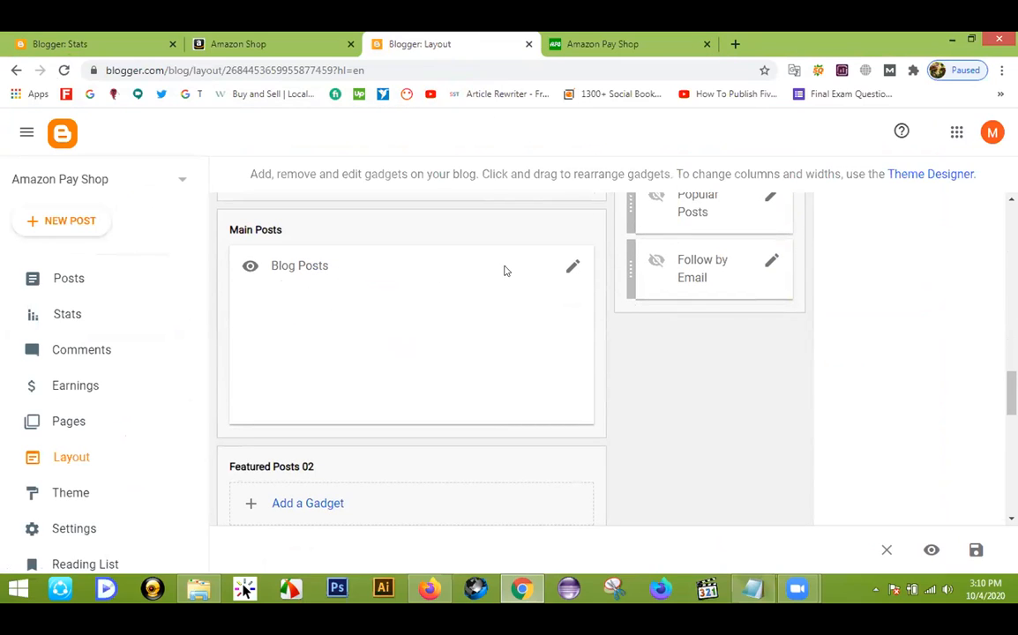
{"action": "left_click", "coordinate": [578, 45]}
{"action": "scroll", "coordinate": [284, 329], "scroll_direction": "up", "scroll_amount": 1}
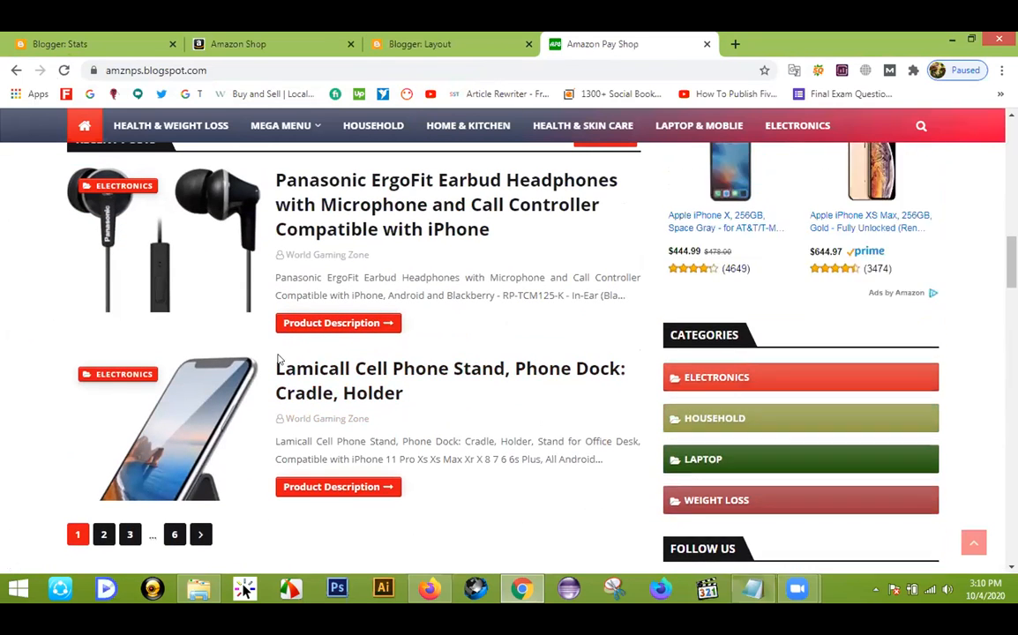
Step: Open the Panasonic ErgoFit Earbud Headphones post in a new tab and view its share links and related posts
{"action": "middle_click", "coordinate": [359, 205]}
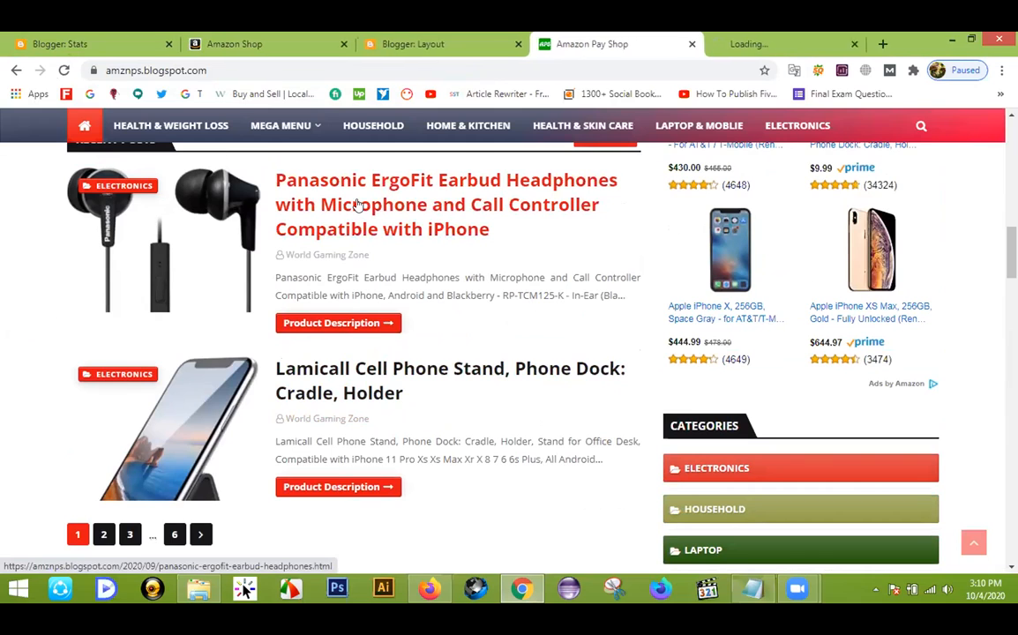
{"action": "left_click", "coordinate": [754, 40]}
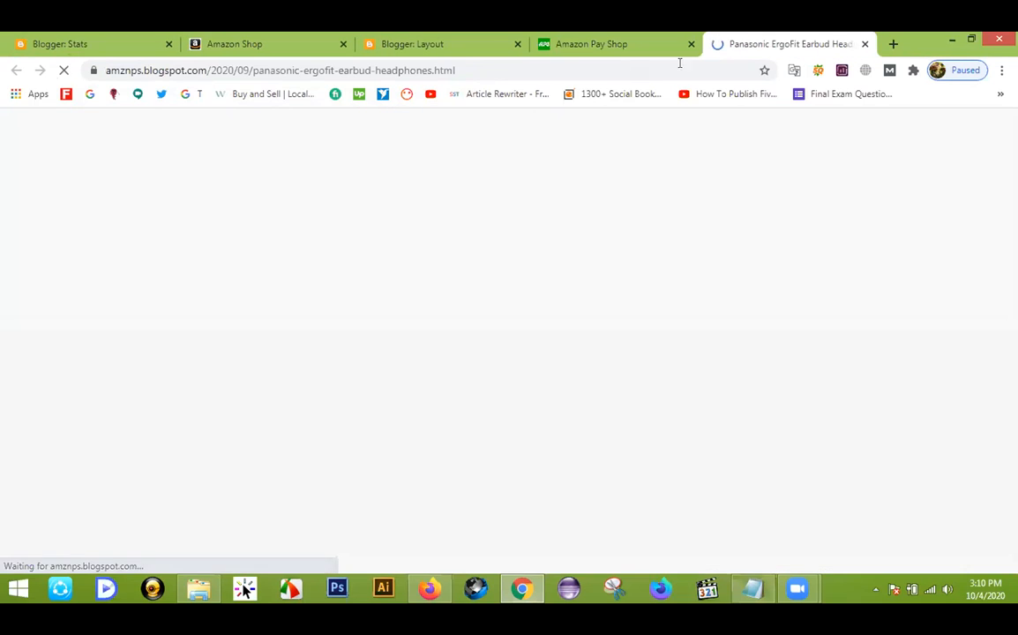
{"action": "scroll", "coordinate": [295, 233], "scroll_direction": "down", "scroll_amount": 5}
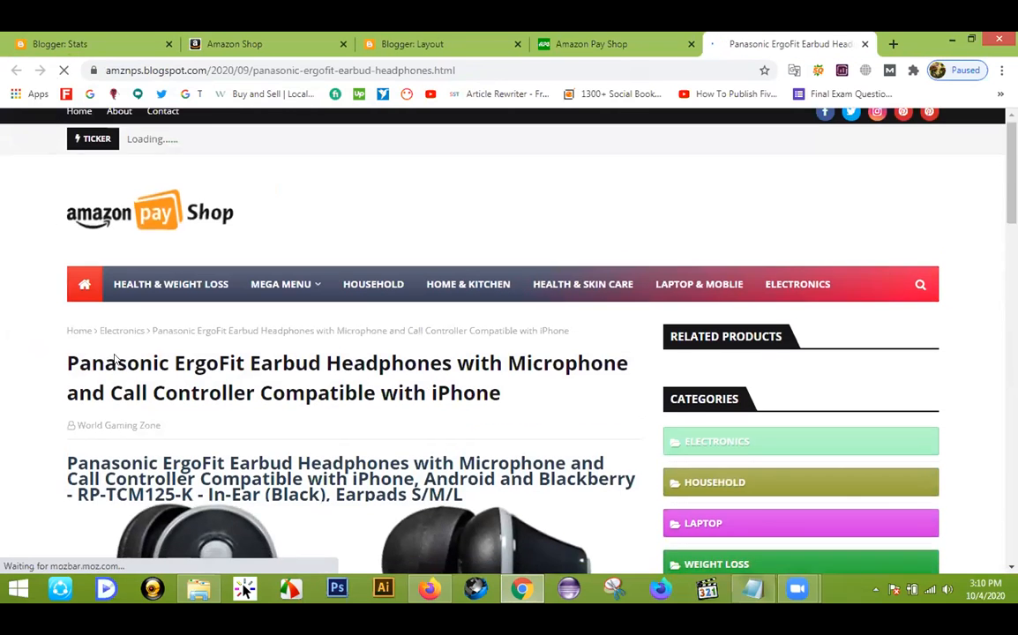
{"action": "scroll", "coordinate": [295, 233], "scroll_direction": "down", "scroll_amount": 10}
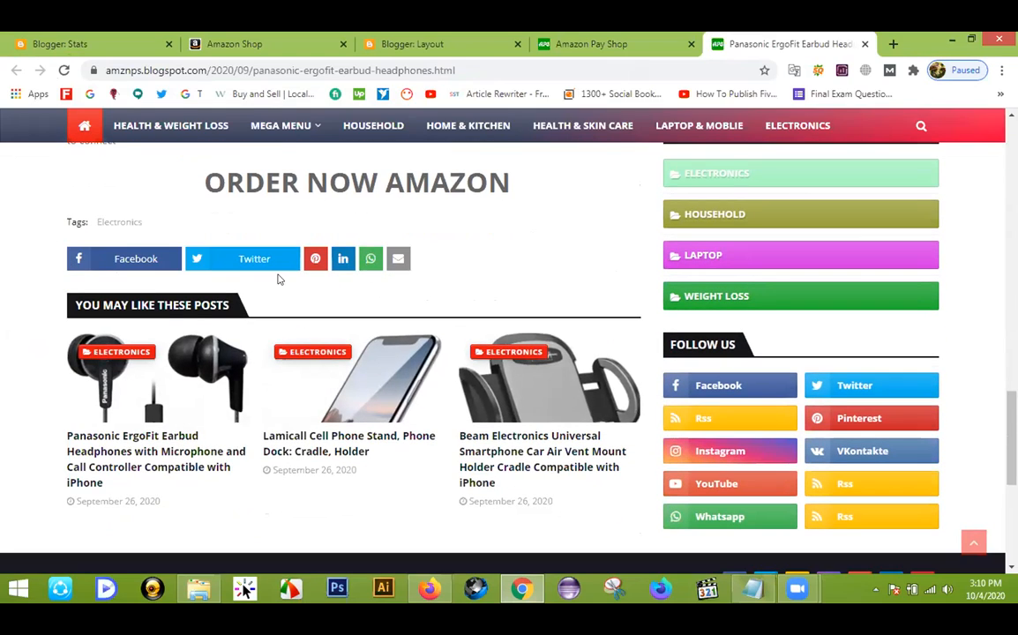
Step: Open the 3 Day Cleanse post from the Amazon Shop site in a new tab
{"action": "left_click", "coordinate": [220, 42]}
{"action": "scroll", "coordinate": [251, 229], "scroll_direction": "down", "scroll_amount": 3}
{"action": "scroll", "coordinate": [251, 228], "scroll_direction": "down", "scroll_amount": 10}
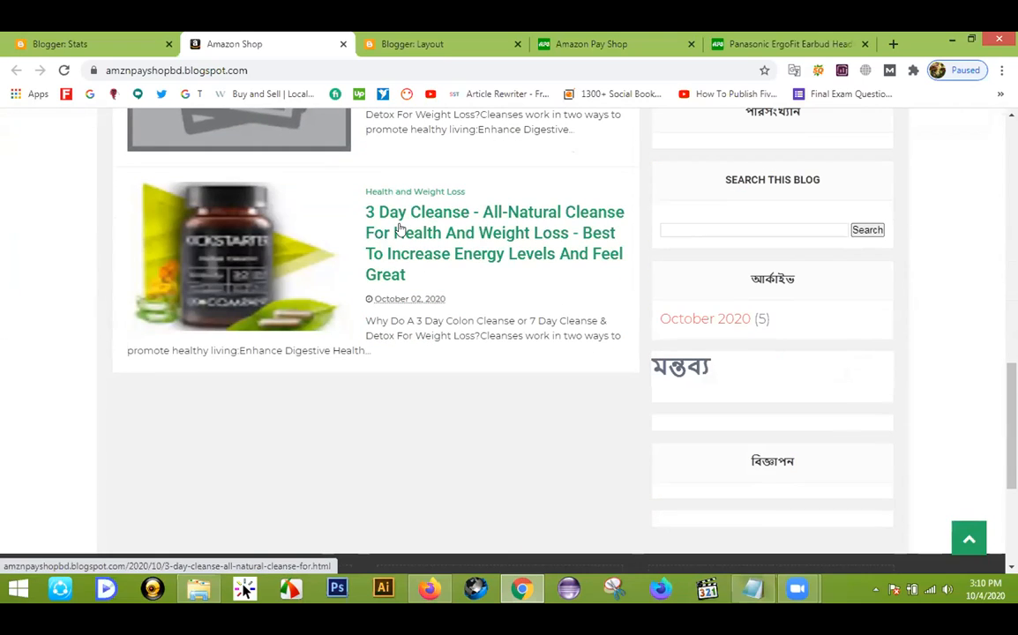
{"action": "middle_click", "coordinate": [400, 230]}
{"action": "left_click", "coordinate": [336, 42]}
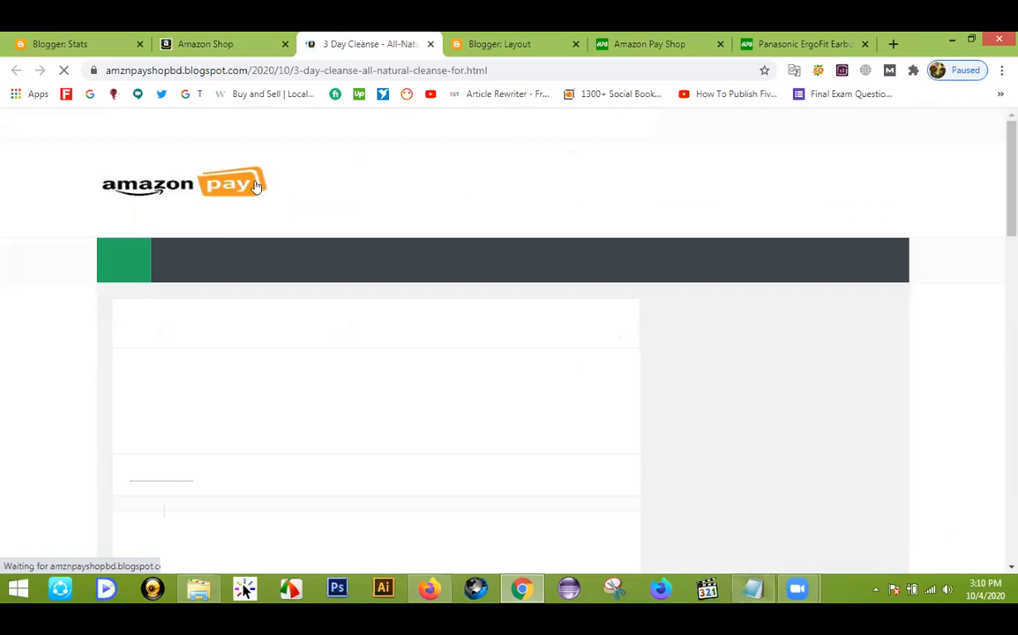
Step: Examine the 3 Day Cleanse post's content, share links, author box, related posts, comment section and footer
{"action": "scroll", "coordinate": [2, 262], "scroll_direction": "down", "scroll_amount": 3}
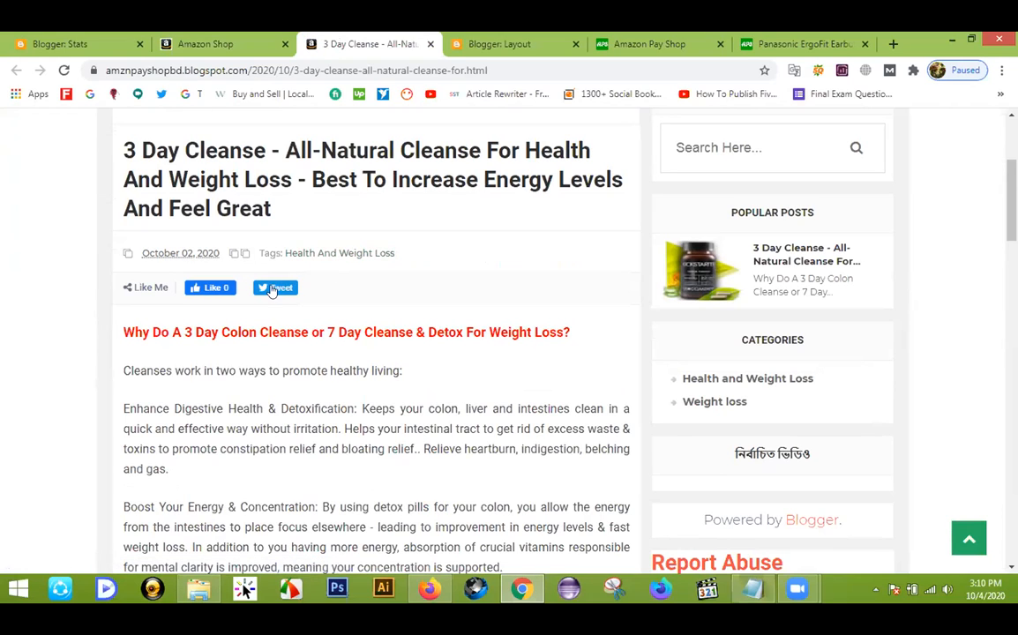
{"action": "scroll", "coordinate": [221, 274], "scroll_direction": "down", "scroll_amount": 7}
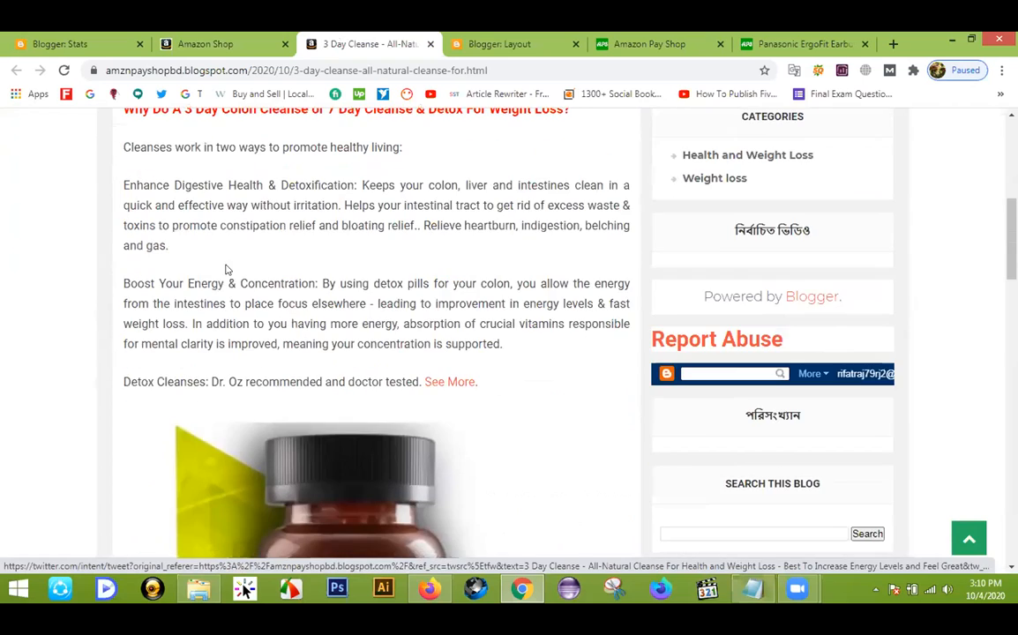
{"action": "scroll", "coordinate": [236, 247], "scroll_direction": "down", "scroll_amount": 7}
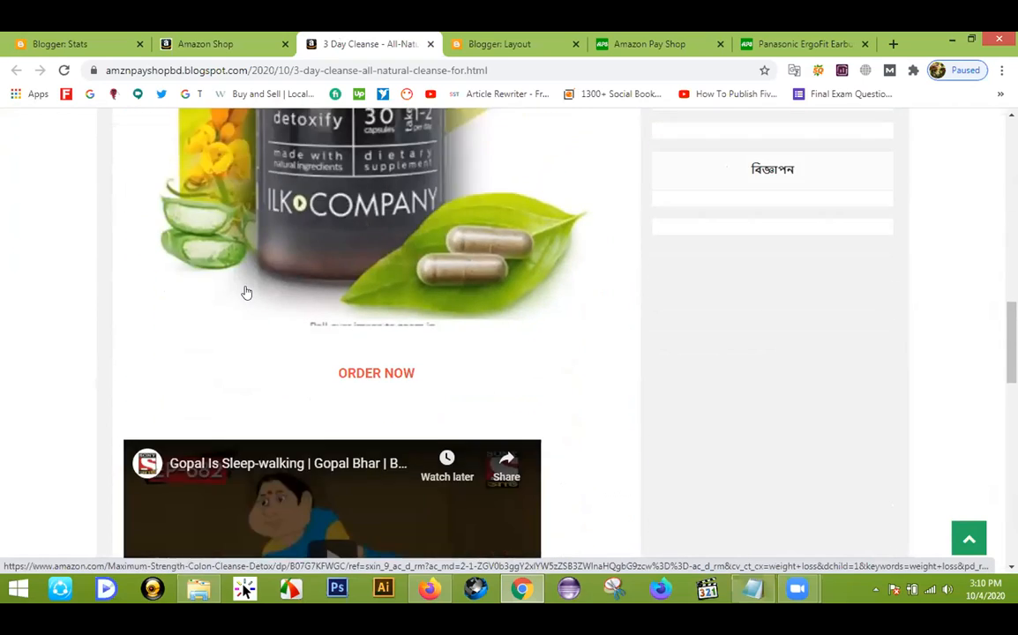
{"action": "scroll", "coordinate": [329, 249], "scroll_direction": "down", "scroll_amount": 3}
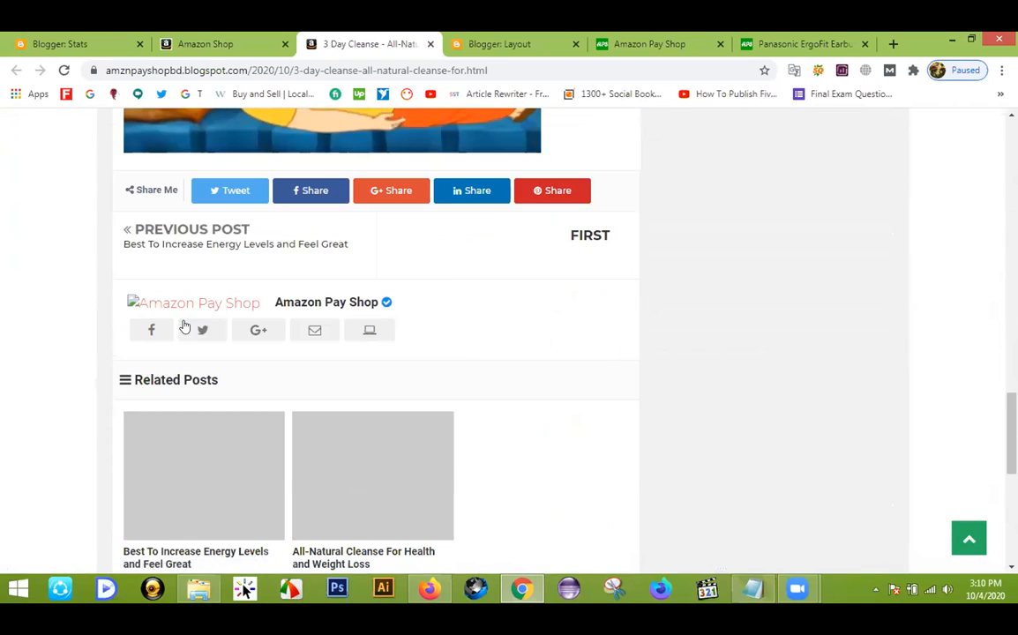
{"action": "scroll", "coordinate": [210, 357], "scroll_direction": "down", "scroll_amount": 2}
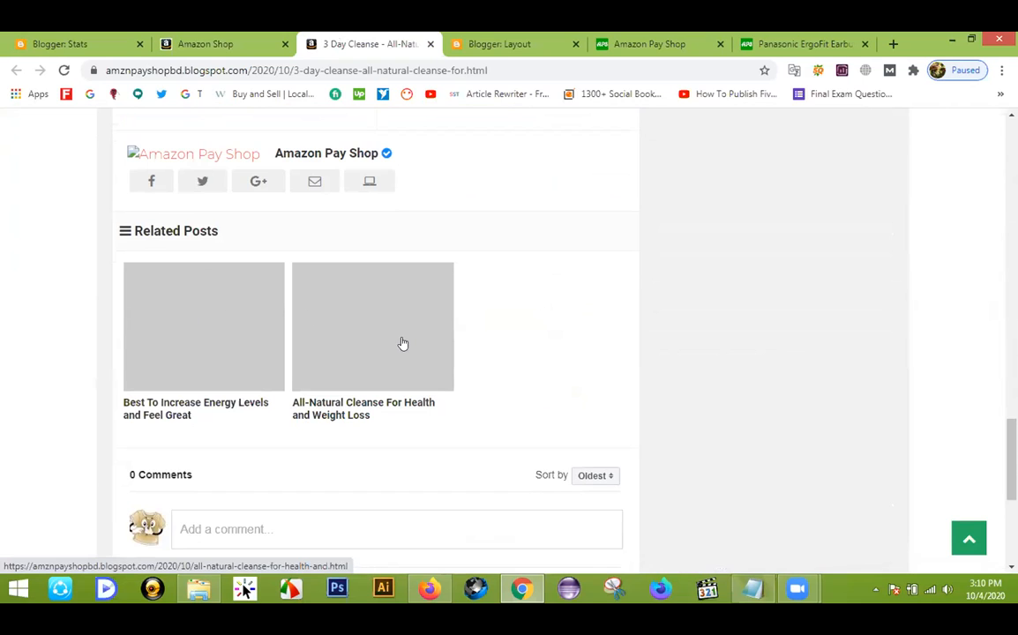
{"action": "scroll", "coordinate": [401, 345], "scroll_direction": "down", "scroll_amount": 1}
{"action": "scroll", "coordinate": [400, 346], "scroll_direction": "down", "scroll_amount": 3}
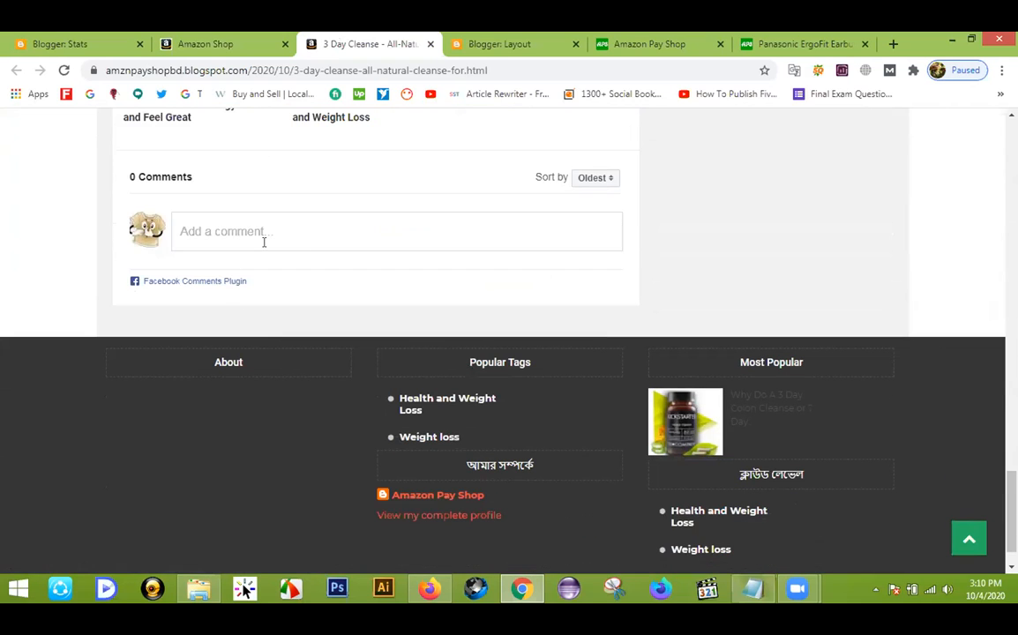
{"action": "scroll", "coordinate": [268, 262], "scroll_direction": "up", "scroll_amount": 10}
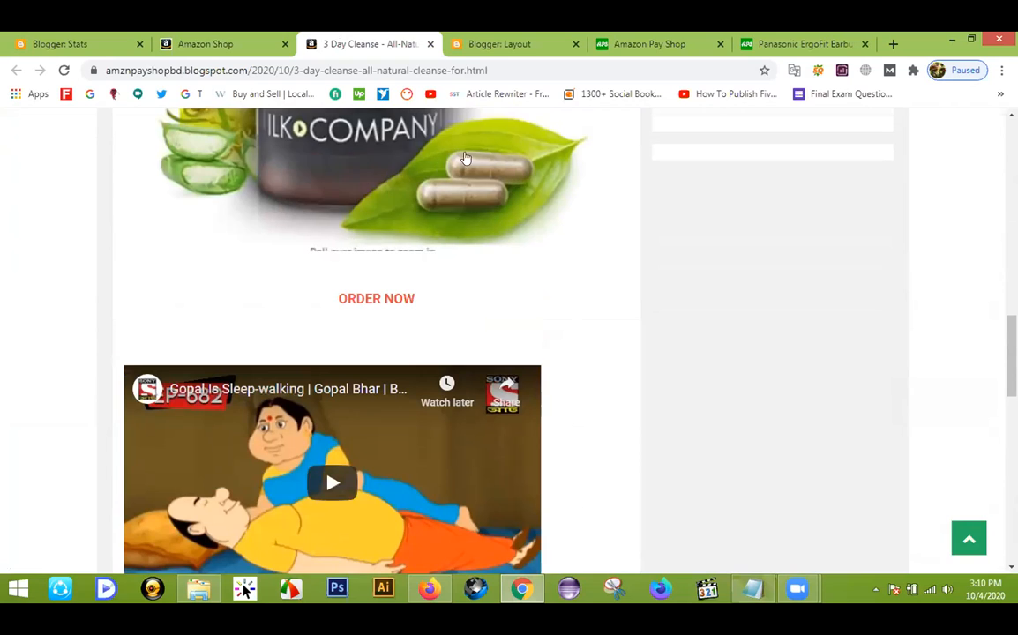
Step: Return to the Panasonic earbud post and review its order link, share links, related posts and footer for comparison
{"action": "left_click", "coordinate": [802, 43]}
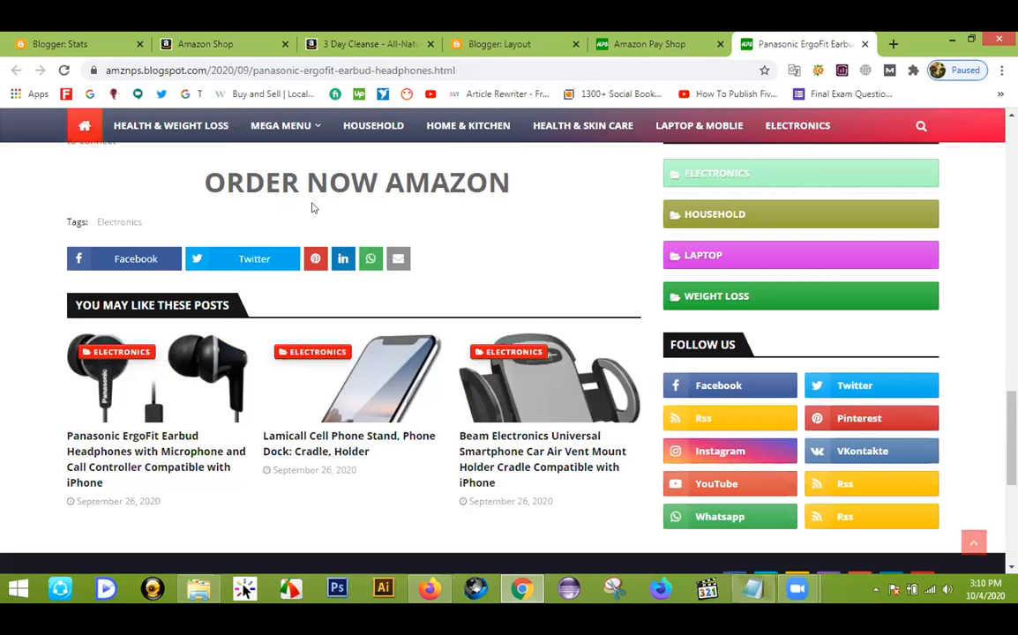
{"action": "scroll", "coordinate": [210, 256], "scroll_direction": "down", "scroll_amount": 4}
{"action": "scroll", "coordinate": [203, 264], "scroll_direction": "up", "scroll_amount": 3}
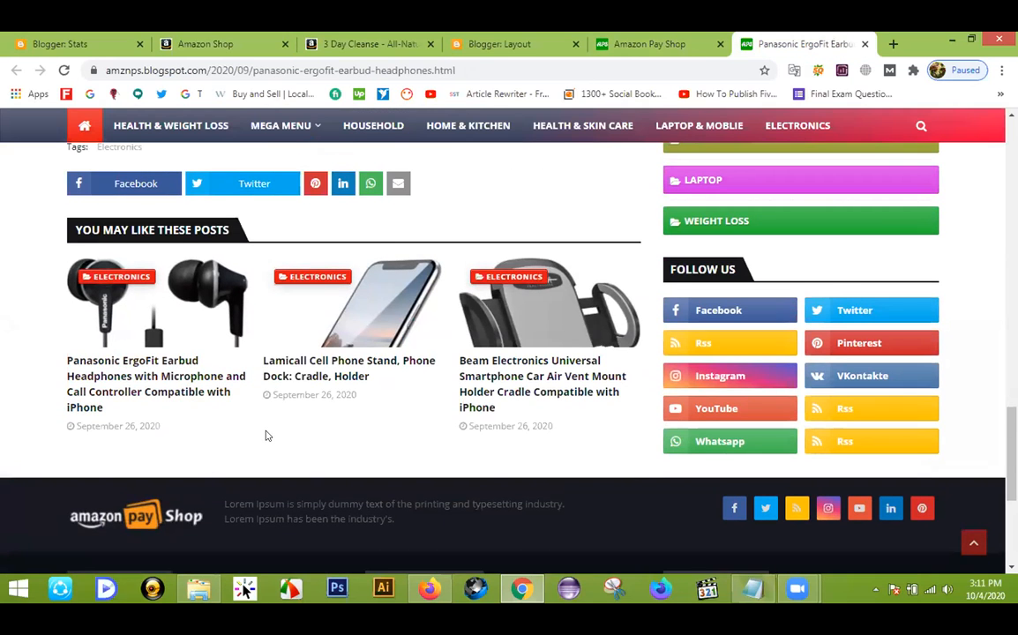
{"action": "scroll", "coordinate": [267, 432], "scroll_direction": "up", "scroll_amount": 3}
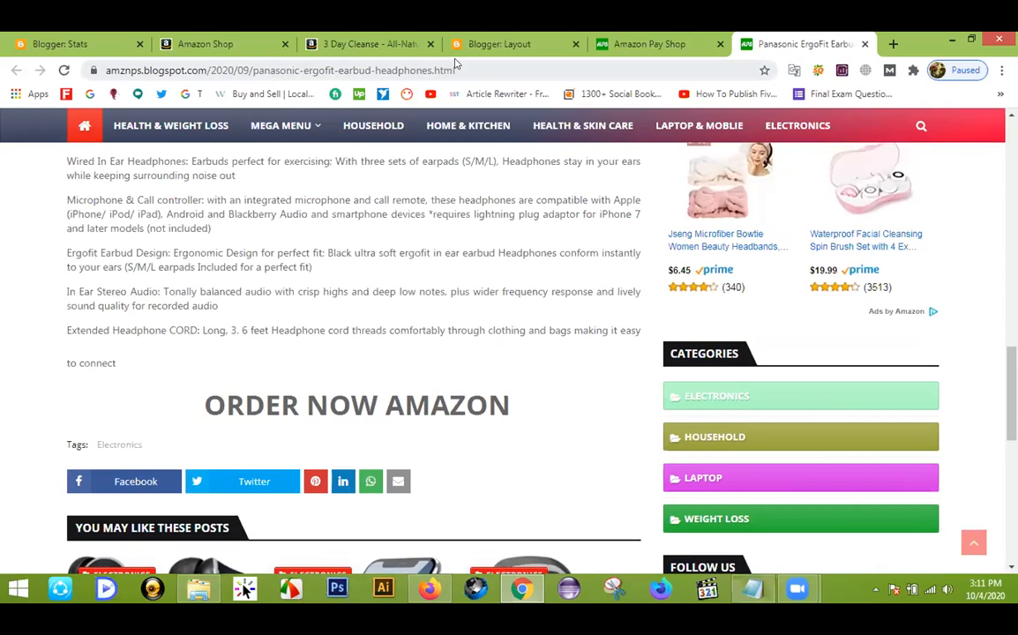
Step: Revisit the Amazon Pay Shop layout, then switch to the Blogger Stats page of the Amazon Shop blog
{"action": "left_click", "coordinate": [492, 46]}
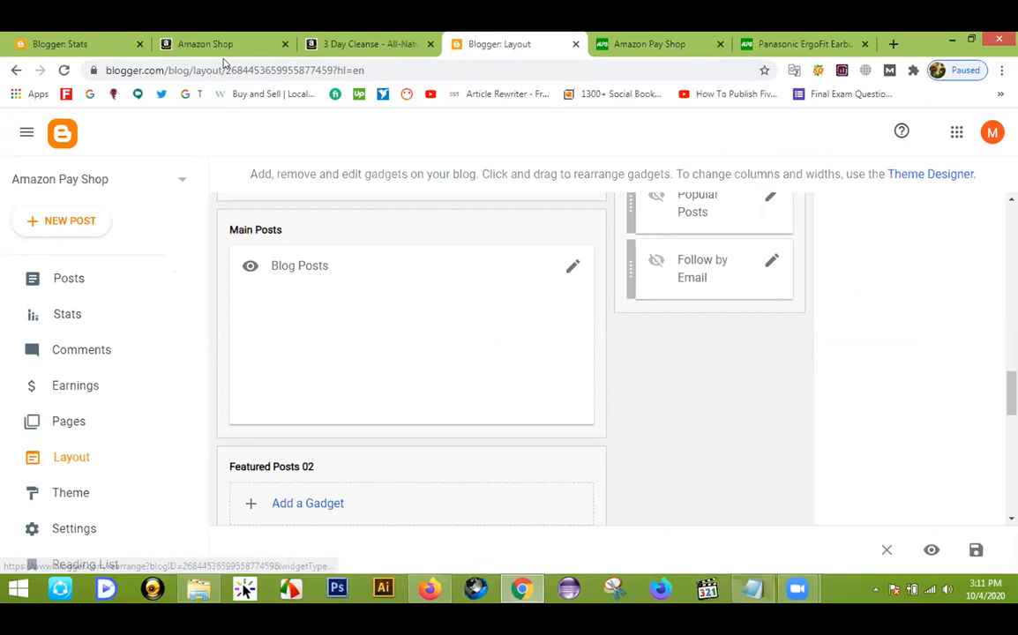
{"action": "left_click", "coordinate": [50, 41]}
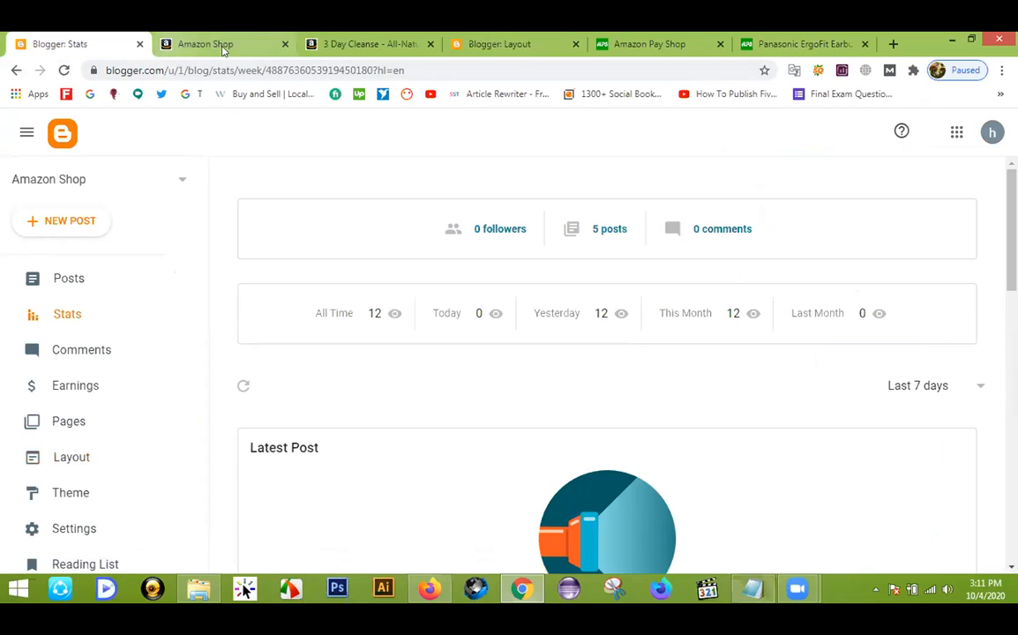
{"action": "left_click", "coordinate": [311, 35]}
{"action": "left_click", "coordinate": [492, 40]}
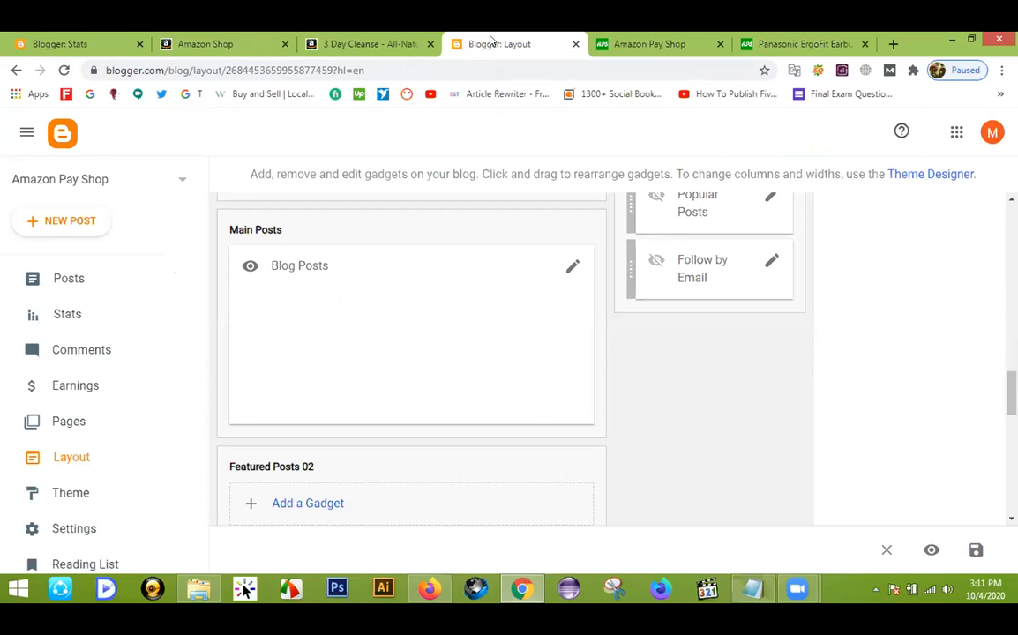
{"action": "left_click", "coordinate": [91, 40]}
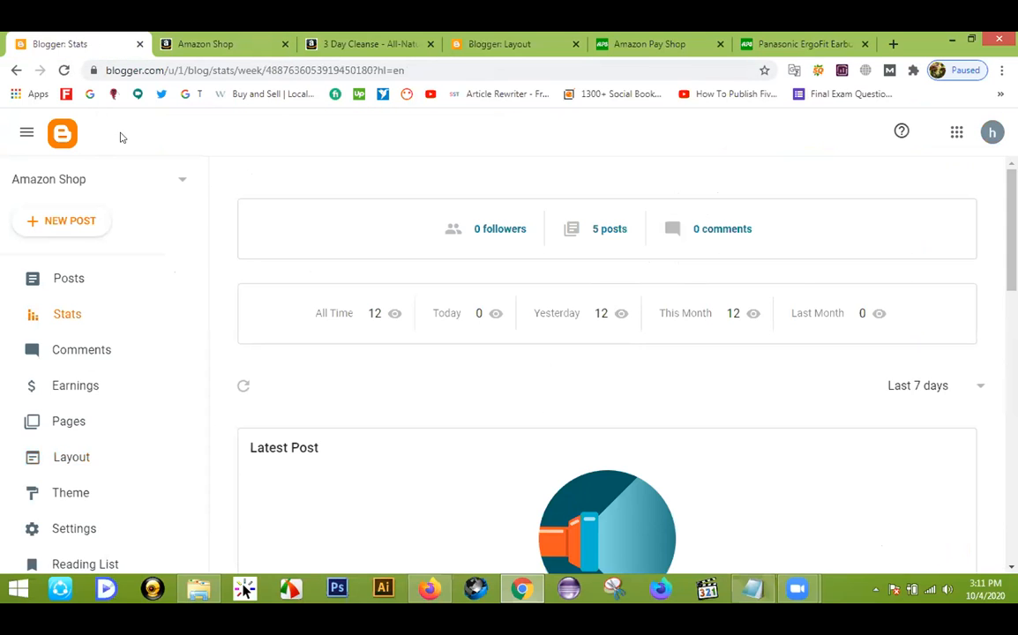
Step: Open the Blog Posts gadget's settings from the Amazon Shop blog's layout
{"action": "left_click", "coordinate": [76, 458]}
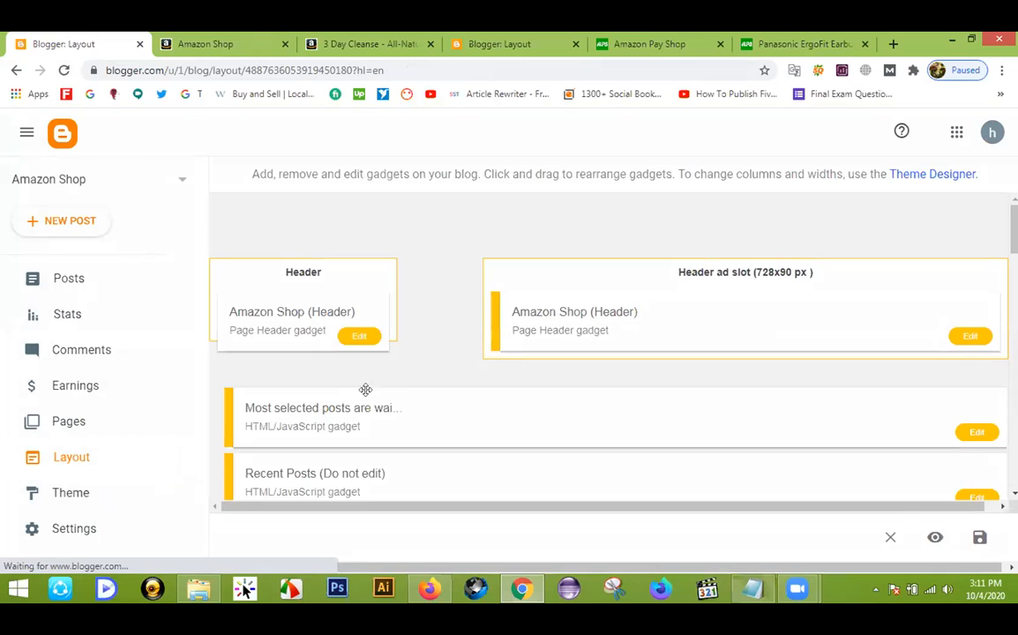
{"action": "scroll", "coordinate": [411, 378], "scroll_direction": "down", "scroll_amount": 5}
{"action": "scroll", "coordinate": [518, 414], "scroll_direction": "up", "scroll_amount": 3}
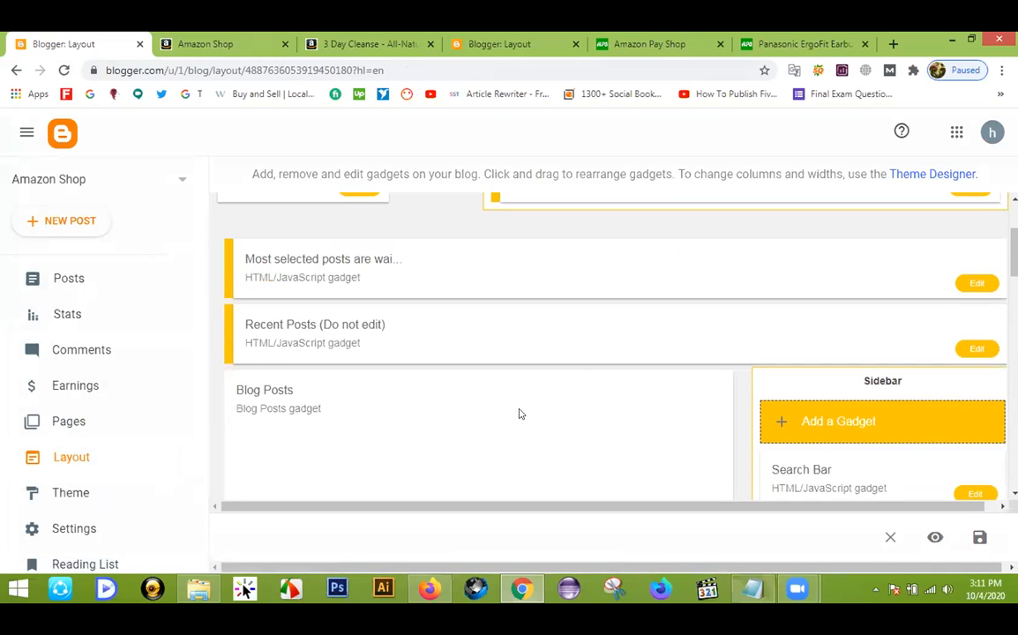
{"action": "scroll", "coordinate": [504, 383], "scroll_direction": "down", "scroll_amount": 1}
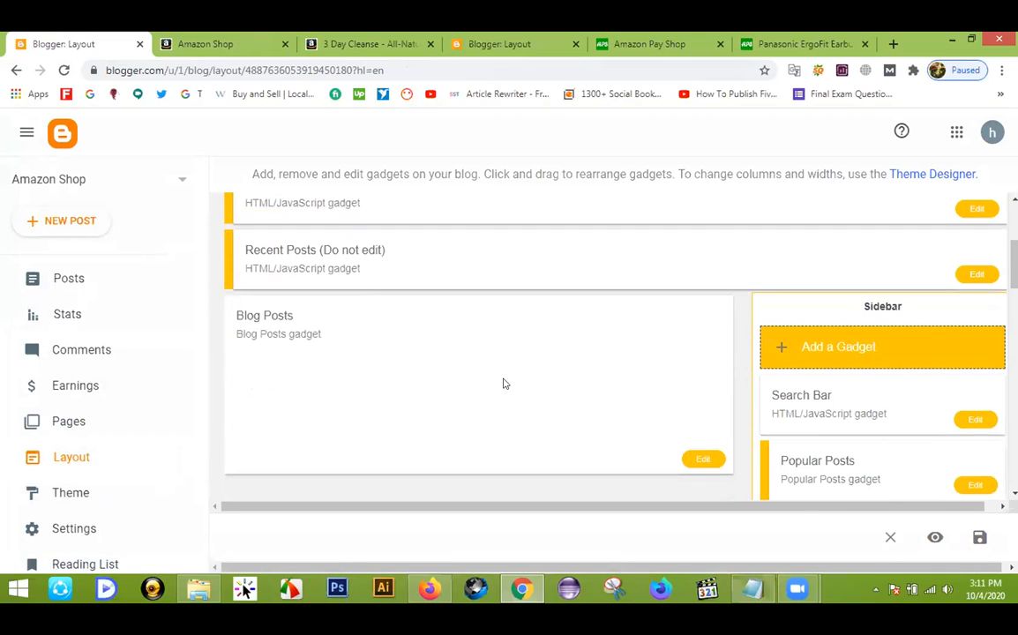
{"action": "left_click", "coordinate": [705, 461]}
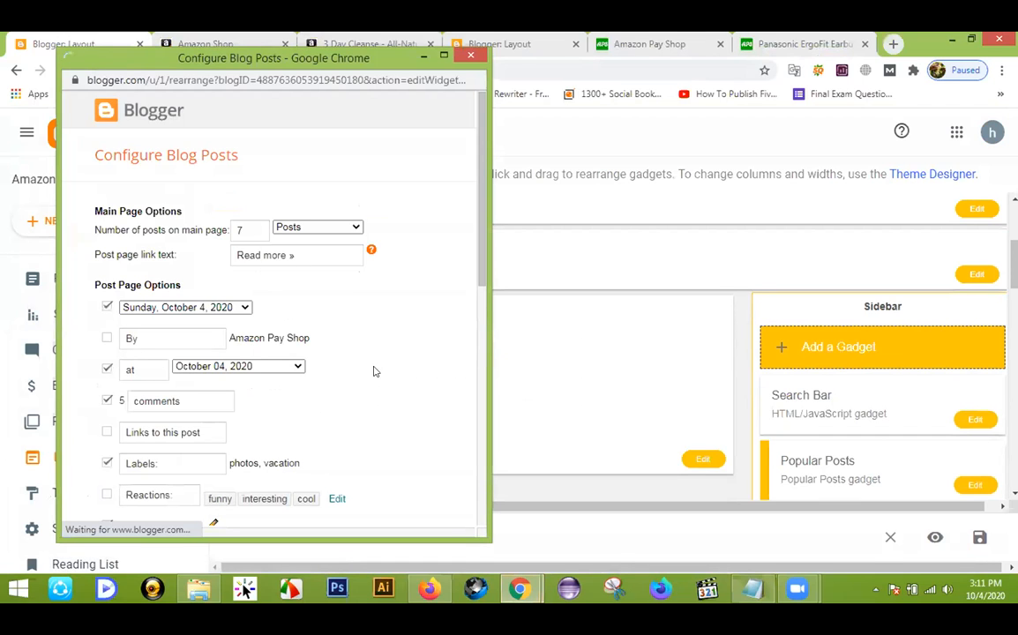
Step: Review the Blog Posts main page and post page options, then compare them with the elements on the live 3 Day Cleanse post
{"action": "scroll", "coordinate": [130, 273], "scroll_direction": "down", "scroll_amount": 1}
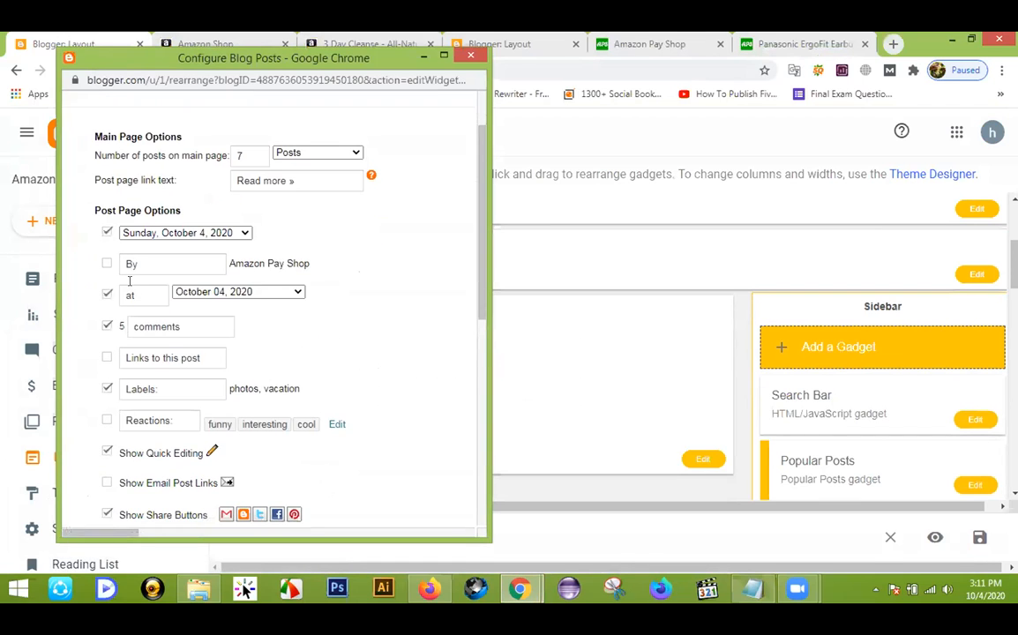
{"action": "scroll", "coordinate": [129, 284], "scroll_direction": "down", "scroll_amount": 6}
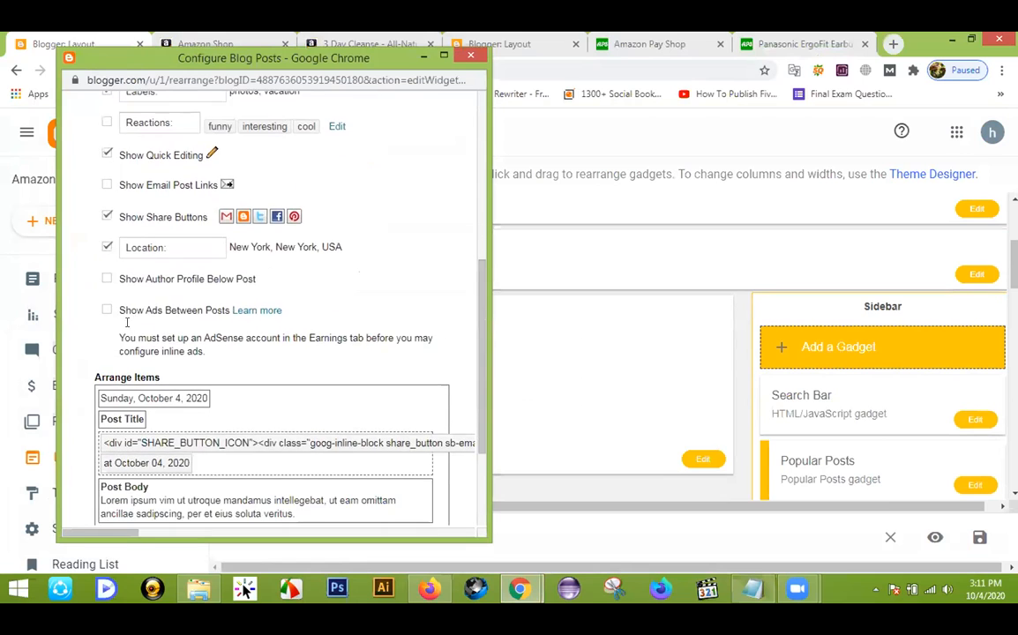
{"action": "scroll", "coordinate": [128, 362], "scroll_direction": "up", "scroll_amount": 8}
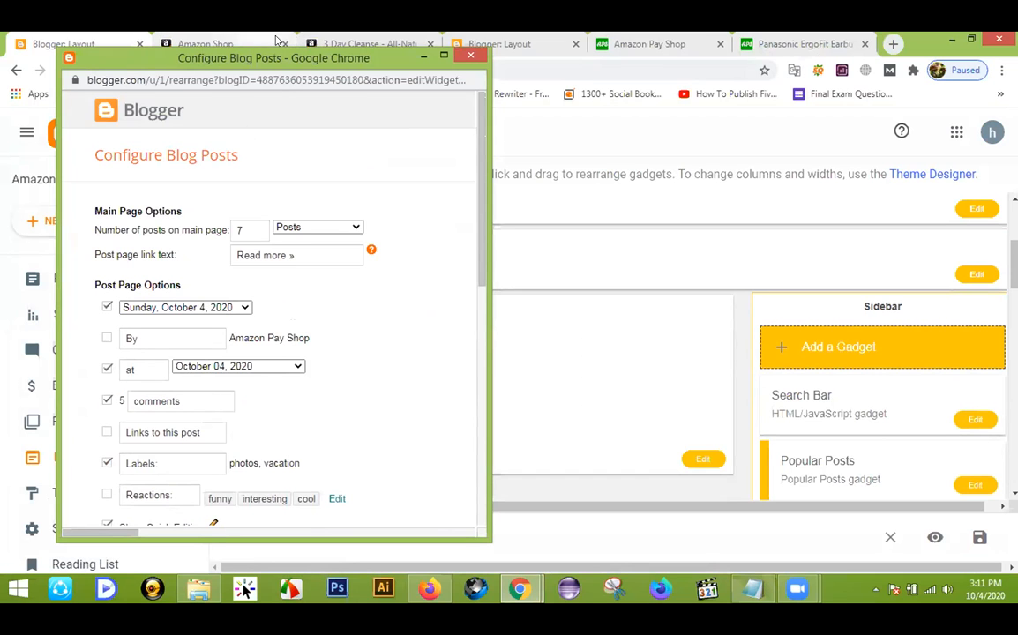
{"action": "left_click", "coordinate": [362, 39]}
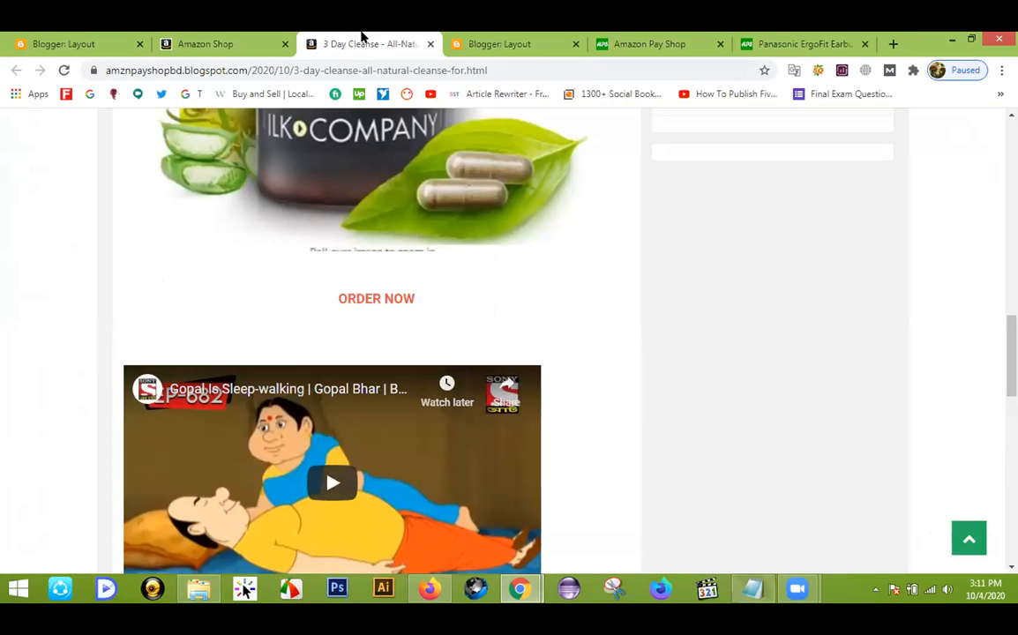
{"action": "scroll", "coordinate": [25, 340], "scroll_direction": "up", "scroll_amount": 8}
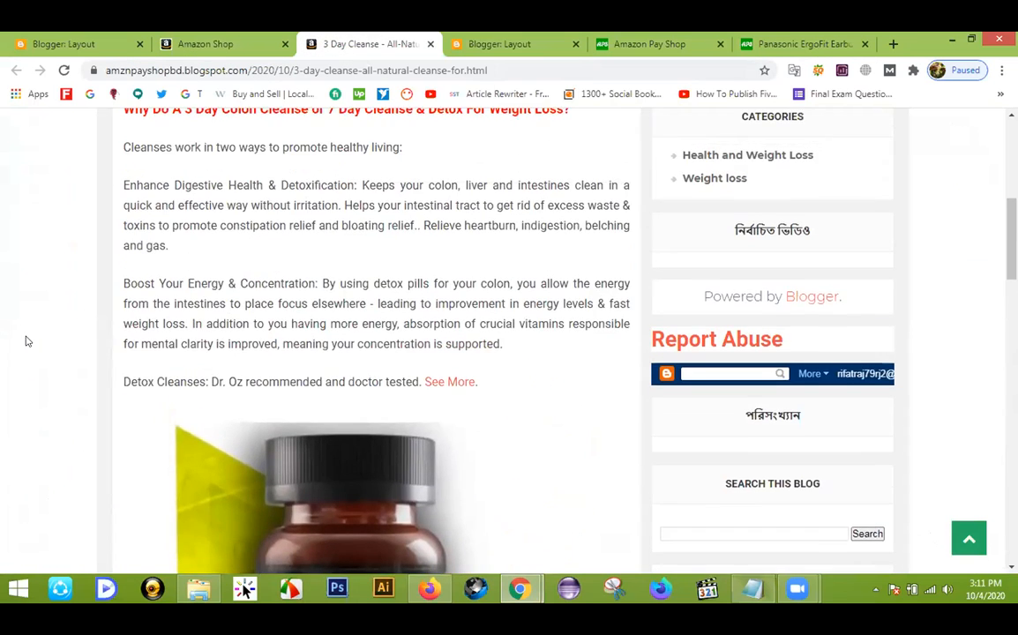
{"action": "scroll", "coordinate": [28, 341], "scroll_direction": "down", "scroll_amount": 5}
{"action": "scroll", "coordinate": [28, 341], "scroll_direction": "down", "scroll_amount": 7}
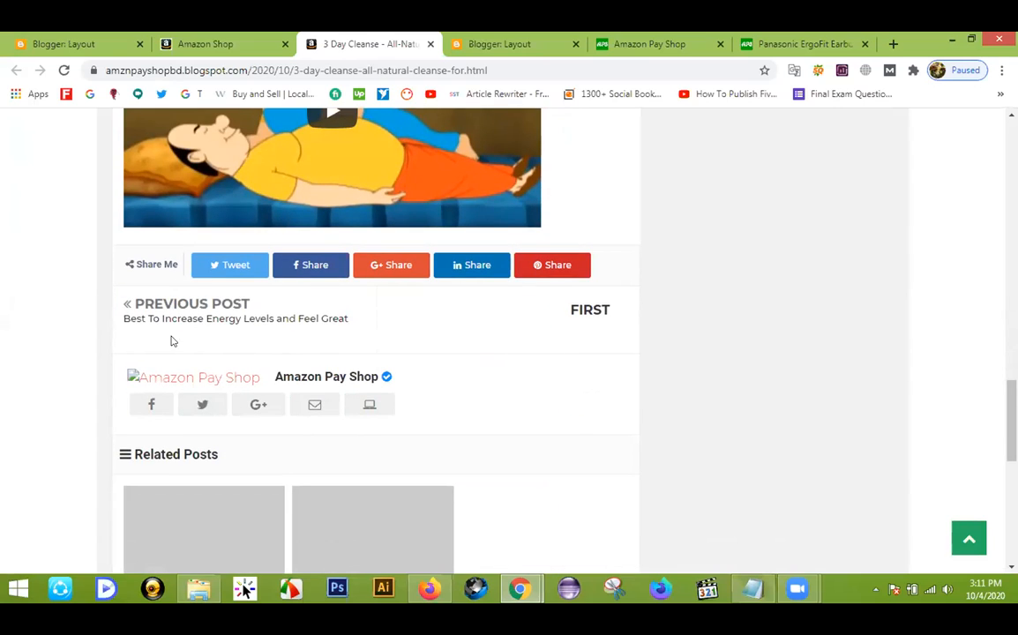
Step: Turn off the post date, time, Quick Editing and Location in the Amazon Shop Blog Posts settings and save them
{"action": "mouse_move", "coordinate": [520, 588]}
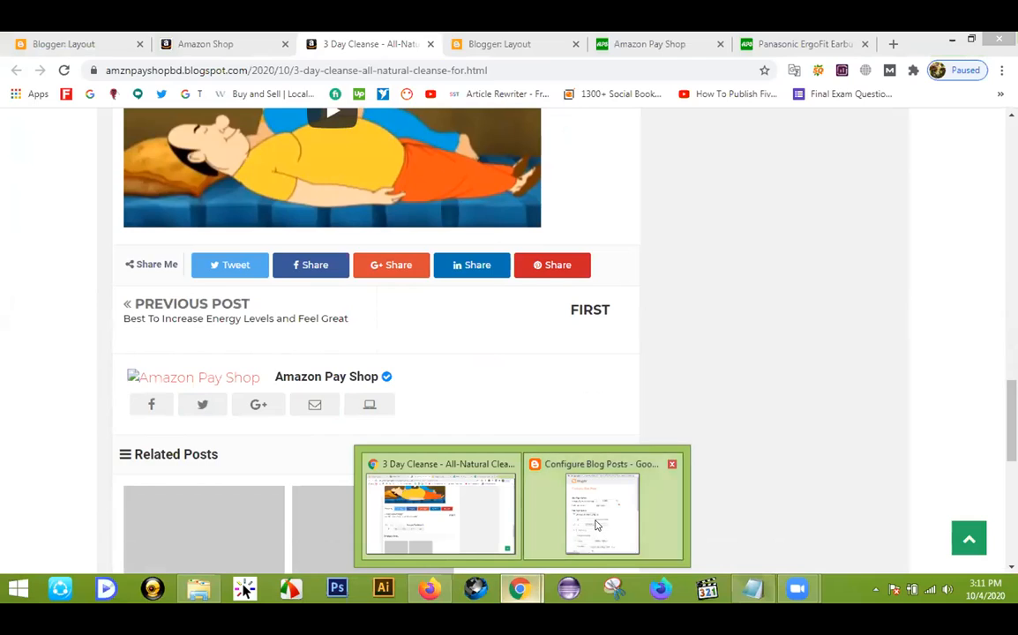
{"action": "left_click", "coordinate": [597, 525]}
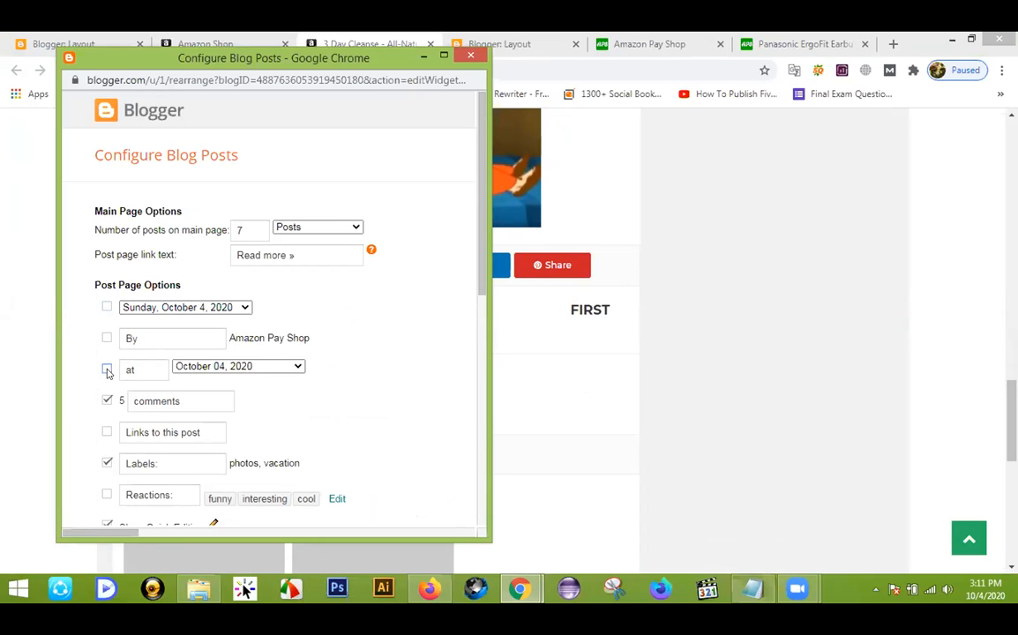
{"action": "scroll", "coordinate": [134, 395], "scroll_direction": "down", "scroll_amount": 3}
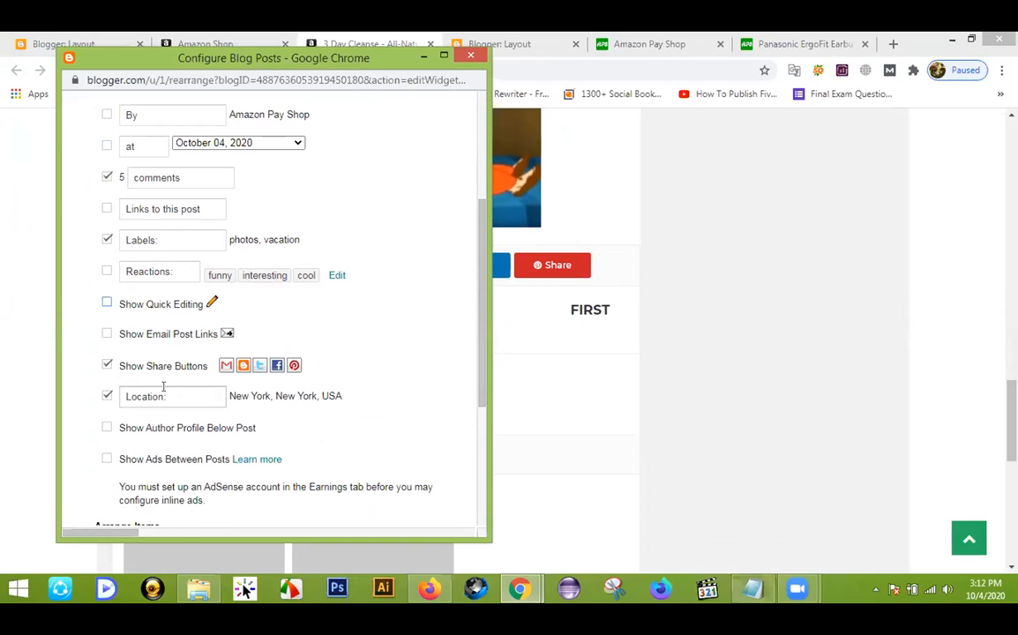
{"action": "scroll", "coordinate": [176, 331], "scroll_direction": "down", "scroll_amount": 1}
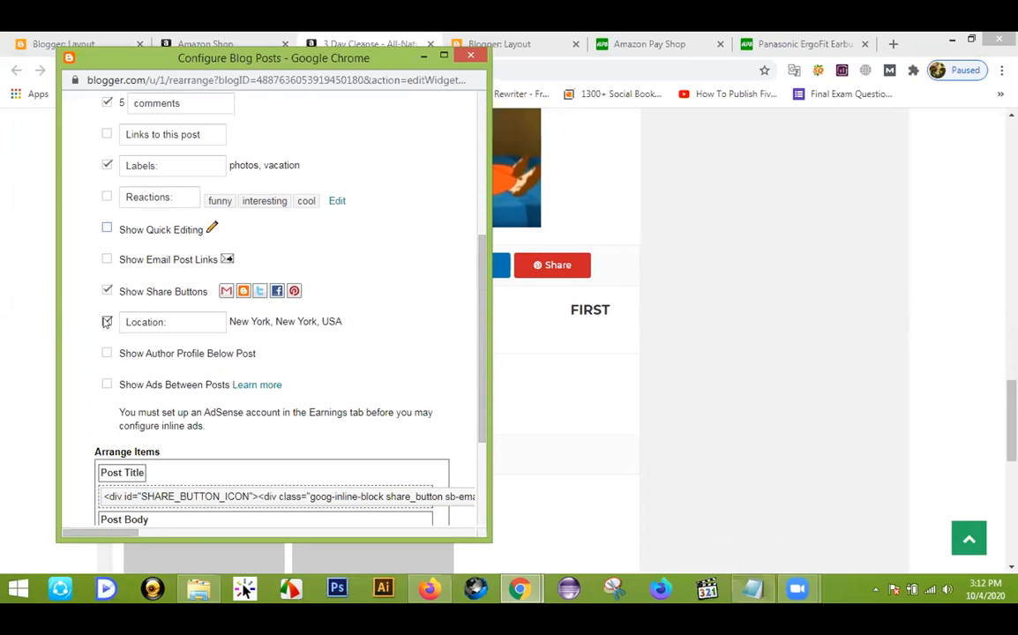
{"action": "scroll", "coordinate": [125, 319], "scroll_direction": "down", "scroll_amount": 2}
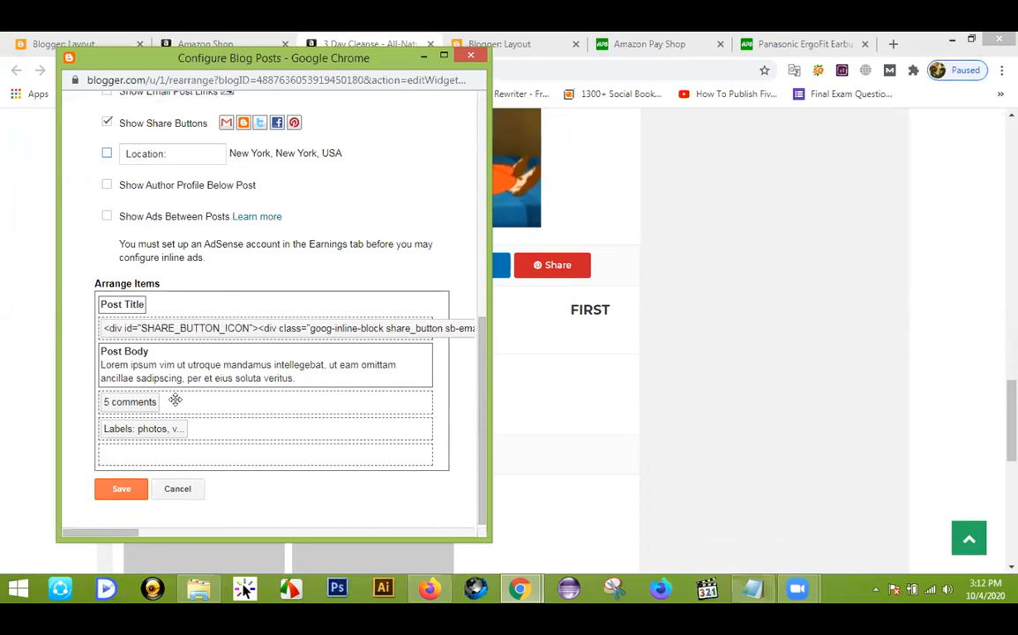
{"action": "left_click", "coordinate": [123, 487]}
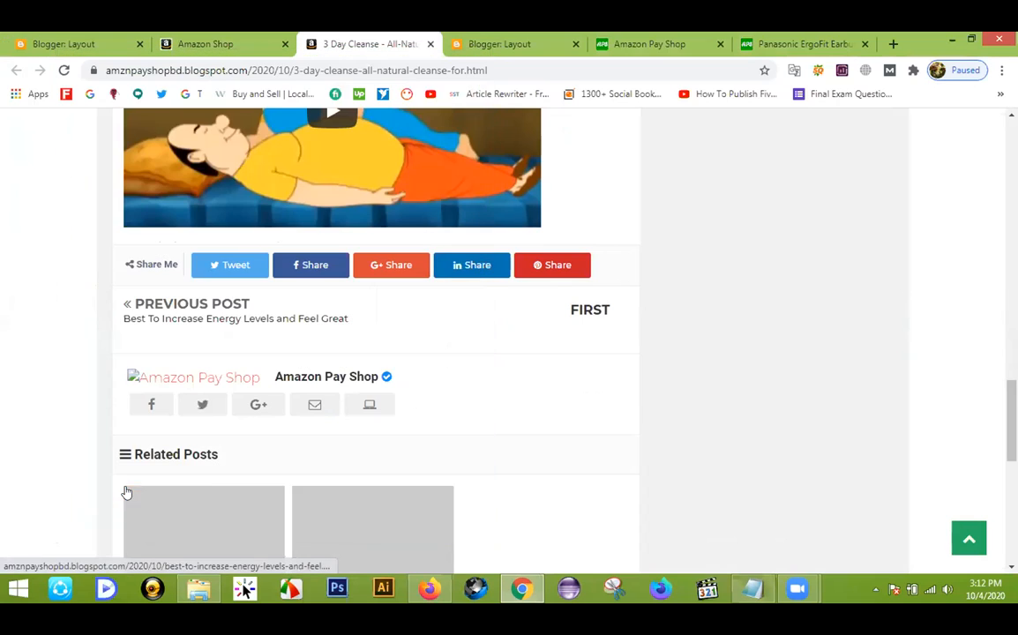
Step: Look over the Amazon Shop layout again and reload the 3 Day Cleanse post
{"action": "left_click", "coordinate": [64, 42]}
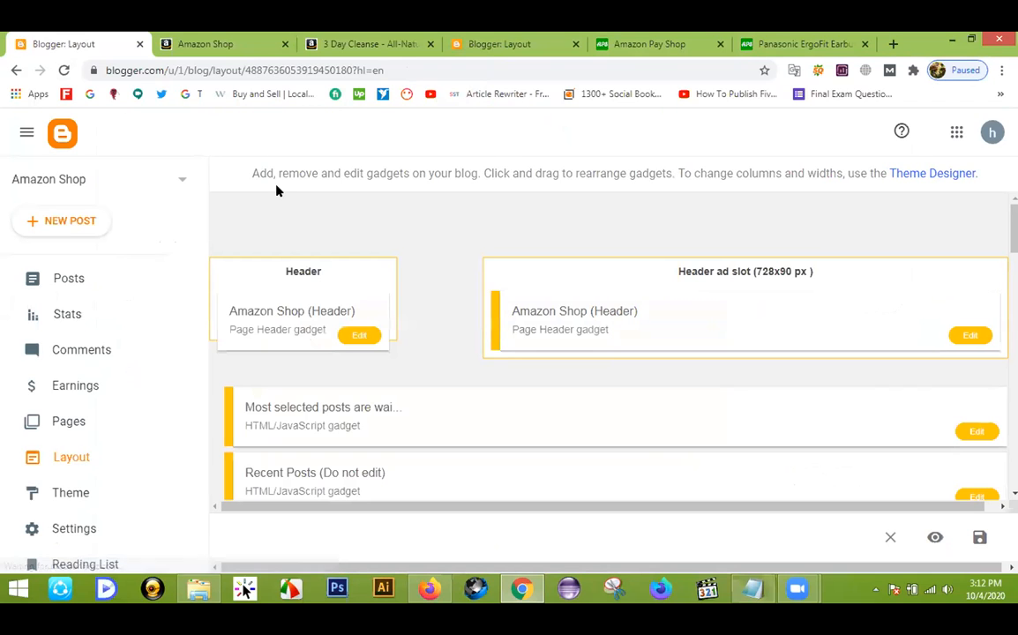
{"action": "scroll", "coordinate": [315, 228], "scroll_direction": "down", "scroll_amount": 4}
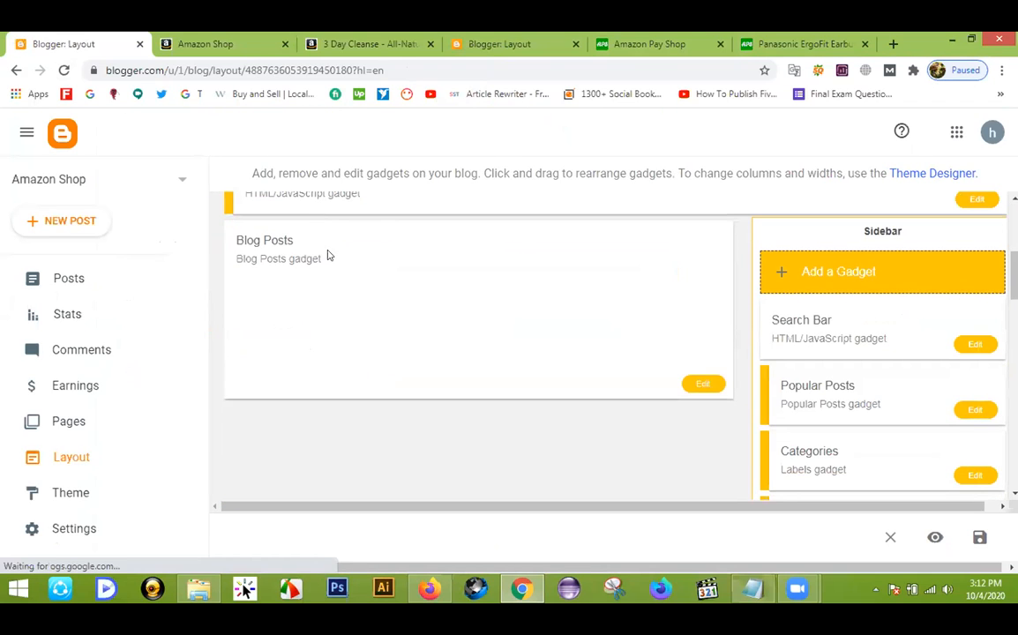
{"action": "scroll", "coordinate": [329, 256], "scroll_direction": "up", "scroll_amount": 2}
{"action": "scroll", "coordinate": [329, 256], "scroll_direction": "up", "scroll_amount": 1}
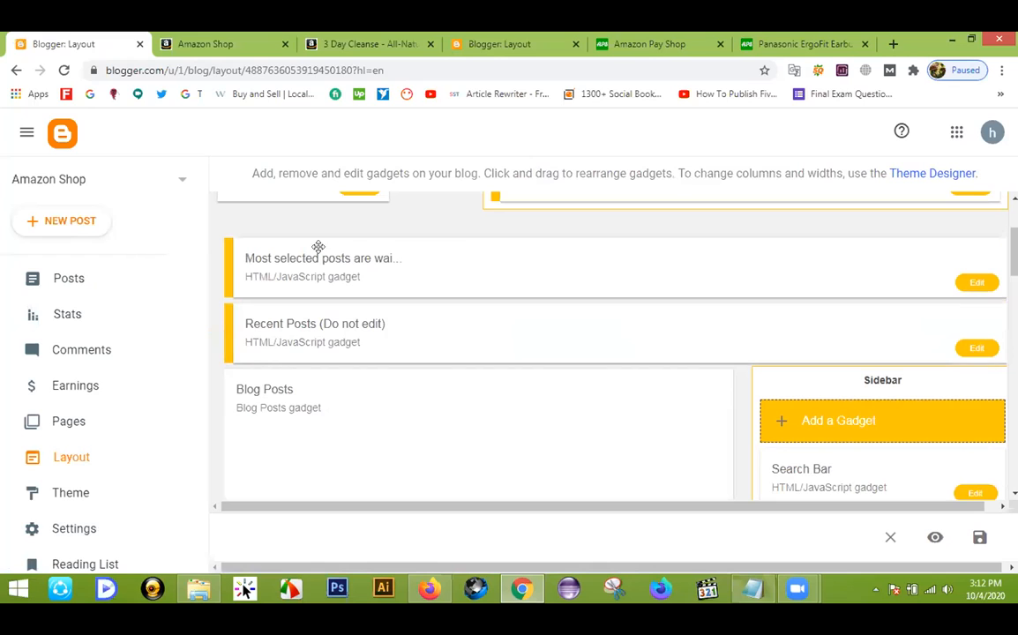
{"action": "left_click", "coordinate": [378, 43]}
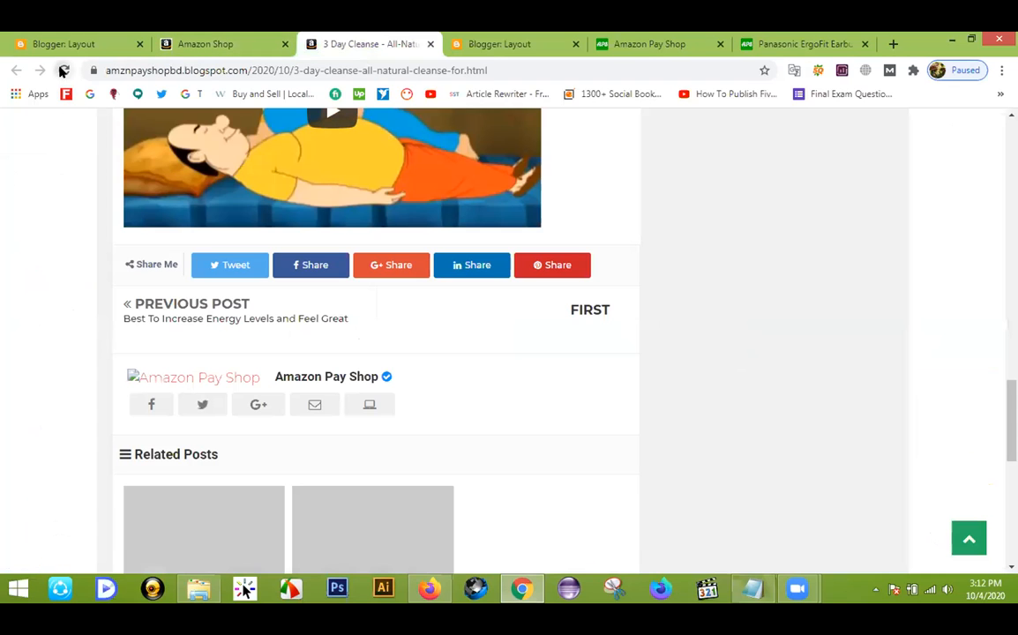
{"action": "left_click", "coordinate": [63, 71]}
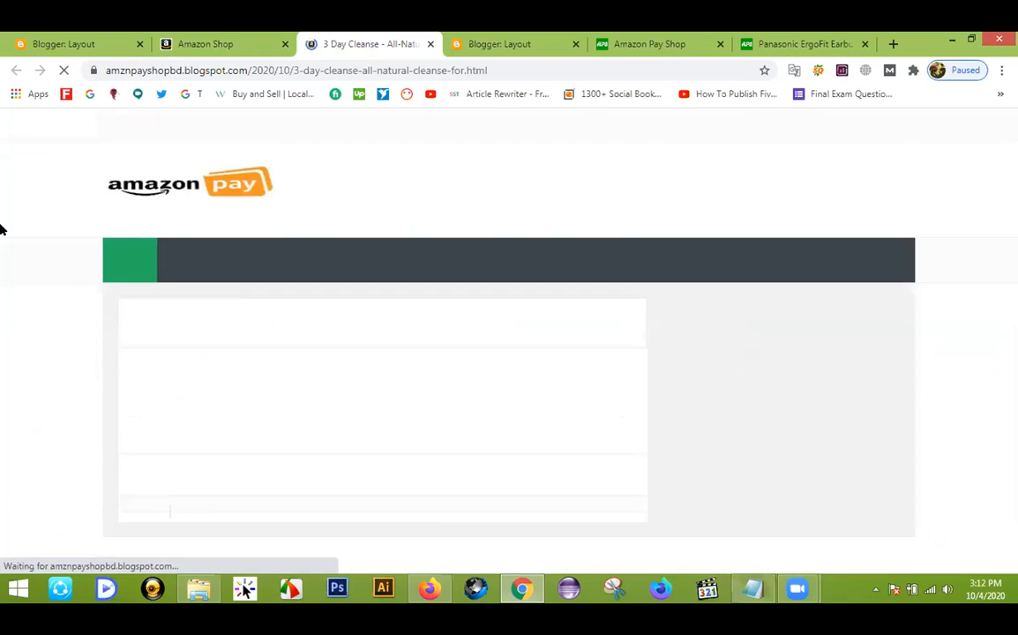
Step: Examine the reloaded 3 Day Cleanse post's tags, content, video, share buttons, author box, related posts and comment section
{"action": "scroll", "coordinate": [4, 229], "scroll_direction": "down", "scroll_amount": 5}
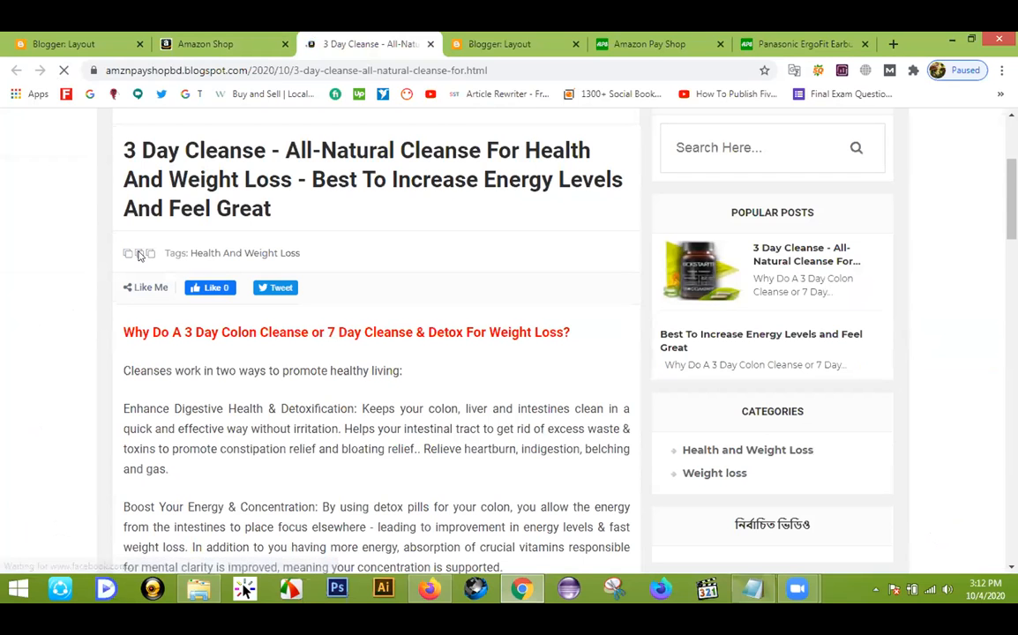
{"action": "scroll", "coordinate": [99, 245], "scroll_direction": "down", "scroll_amount": 2}
{"action": "scroll", "coordinate": [75, 234], "scroll_direction": "down", "scroll_amount": 8}
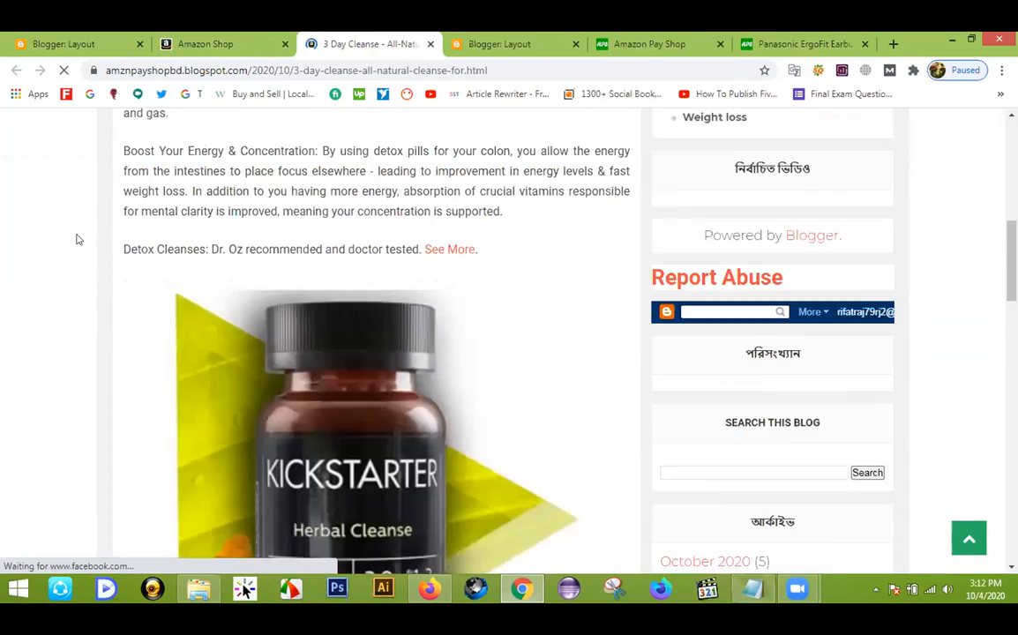
{"action": "scroll", "coordinate": [75, 232], "scroll_direction": "down", "scroll_amount": 8}
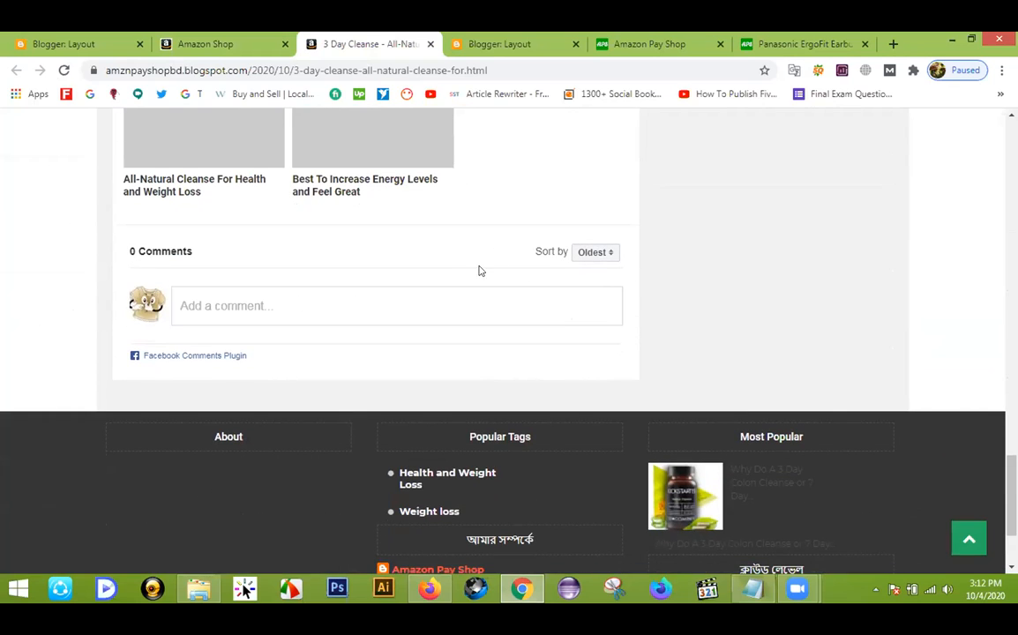
{"action": "scroll", "coordinate": [530, 302], "scroll_direction": "up", "scroll_amount": 3}
{"action": "scroll", "coordinate": [582, 379], "scroll_direction": "up", "scroll_amount": 2}
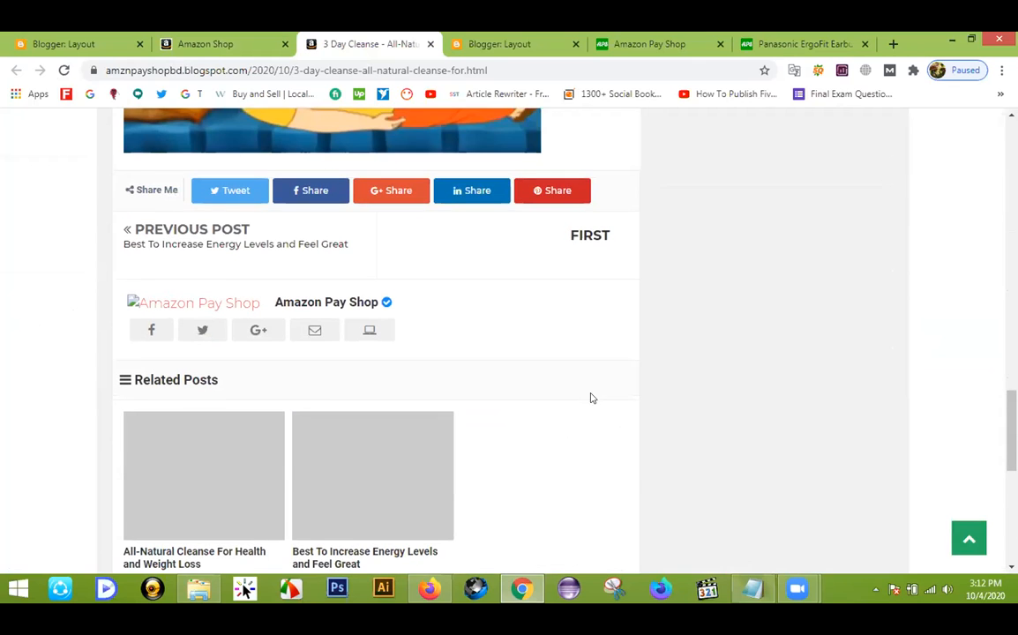
{"action": "scroll", "coordinate": [474, 343], "scroll_direction": "down", "scroll_amount": 3}
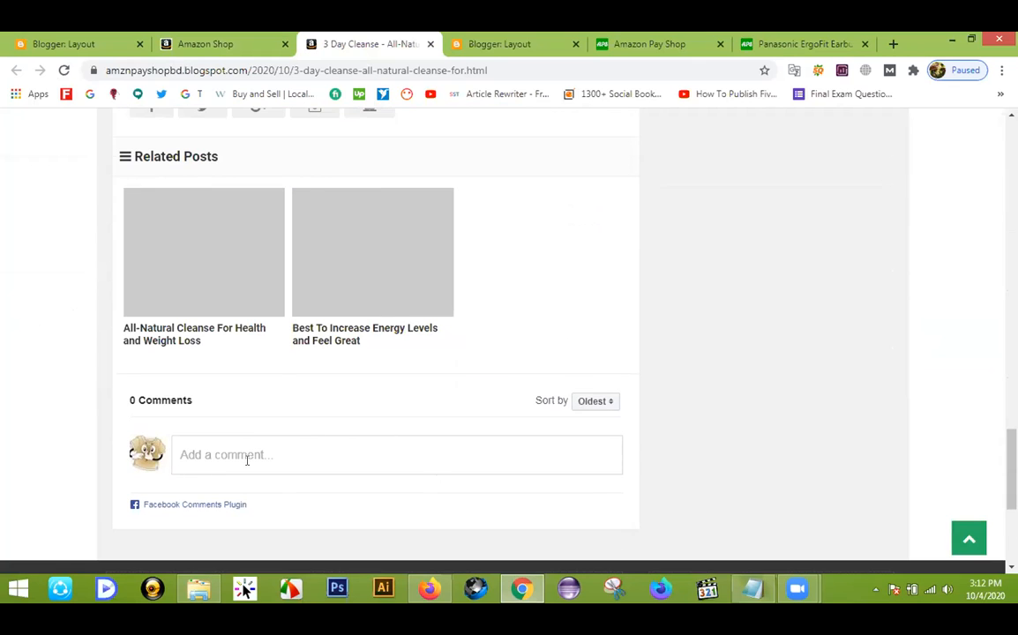
{"action": "scroll", "coordinate": [119, 443], "scroll_direction": "up", "scroll_amount": 3}
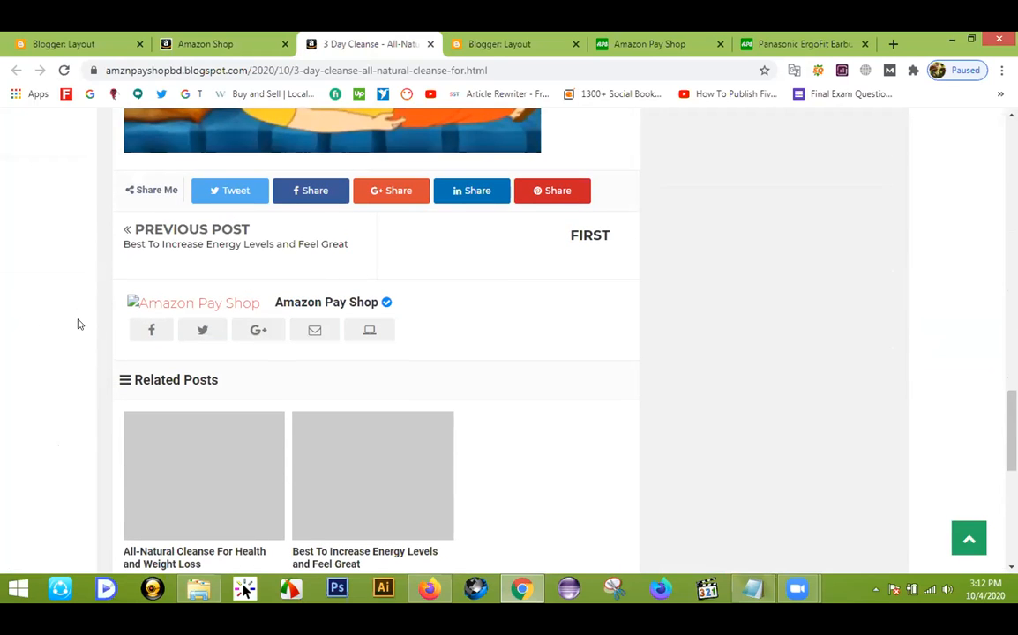
{"action": "scroll", "coordinate": [152, 340], "scroll_direction": "up", "scroll_amount": 3}
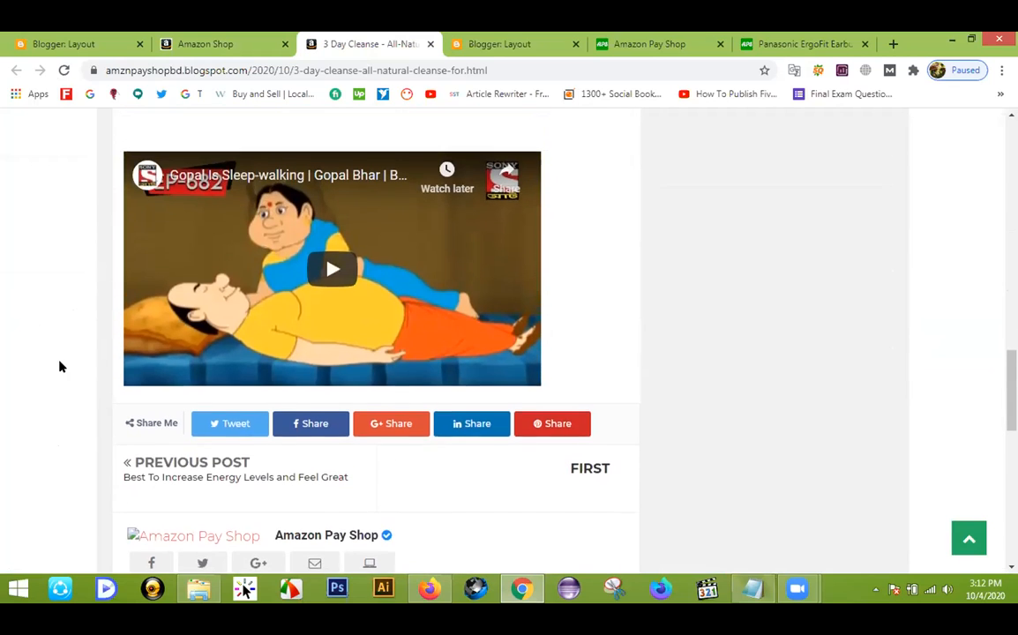
{"action": "scroll", "coordinate": [60, 367], "scroll_direction": "up", "scroll_amount": 2}
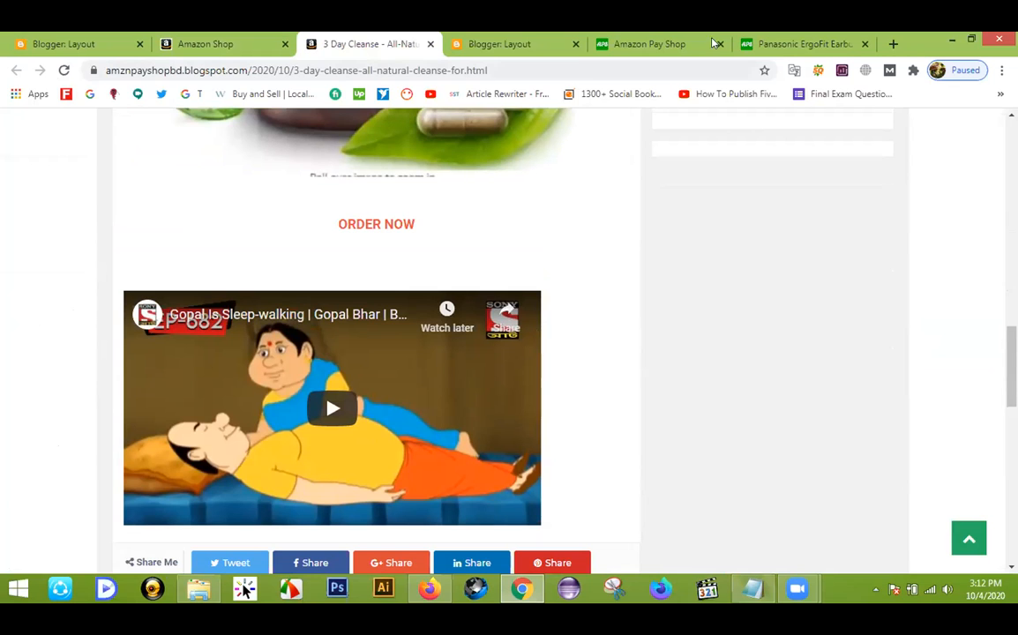
Step: Revisit the Panasonic earbud post, then open the Amazon Pay Shop layout's Blog Posts settings and review the post page options
{"action": "left_click", "coordinate": [771, 40]}
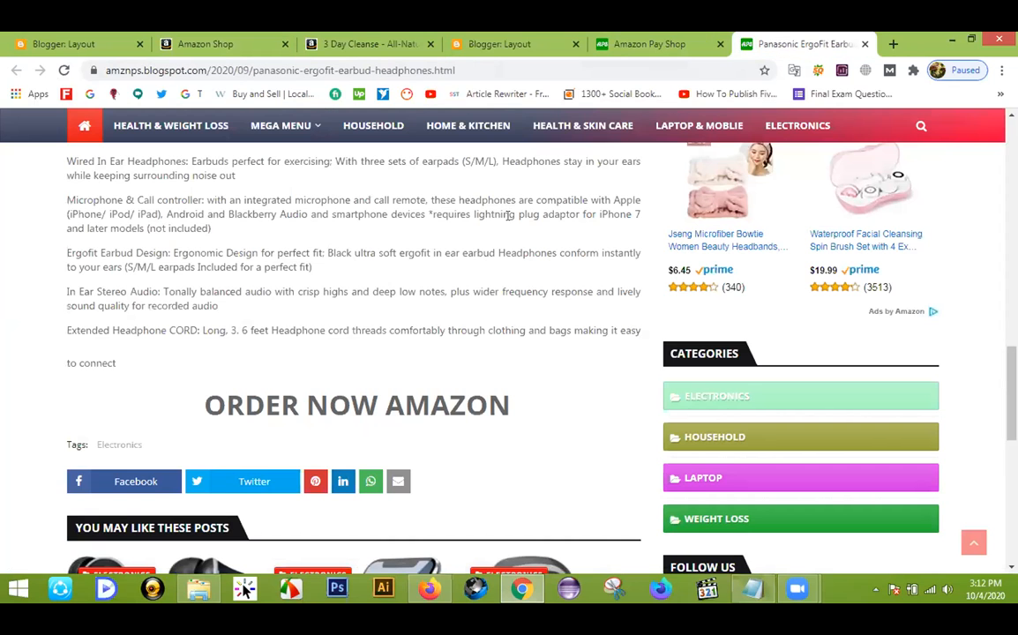
{"action": "left_click", "coordinate": [459, 39]}
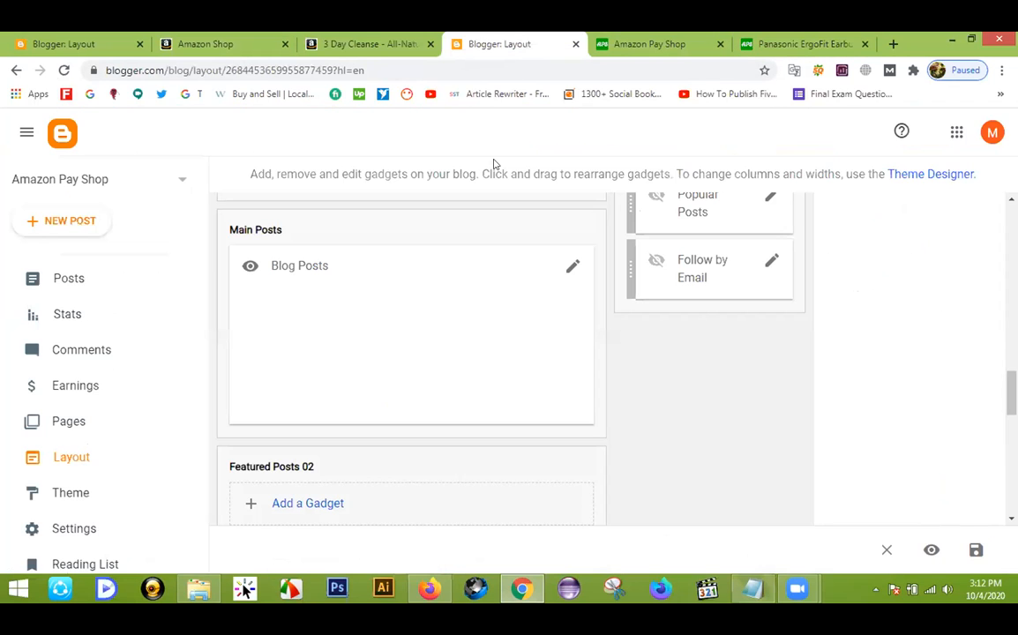
{"action": "left_click", "coordinate": [573, 266]}
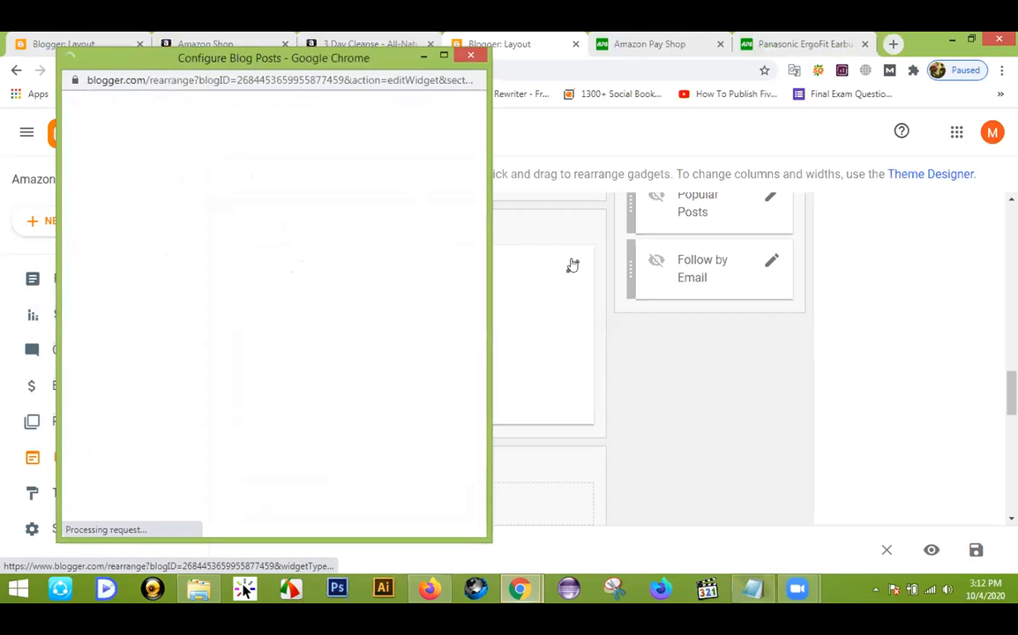
{"action": "scroll", "coordinate": [372, 286], "scroll_direction": "down", "scroll_amount": 1}
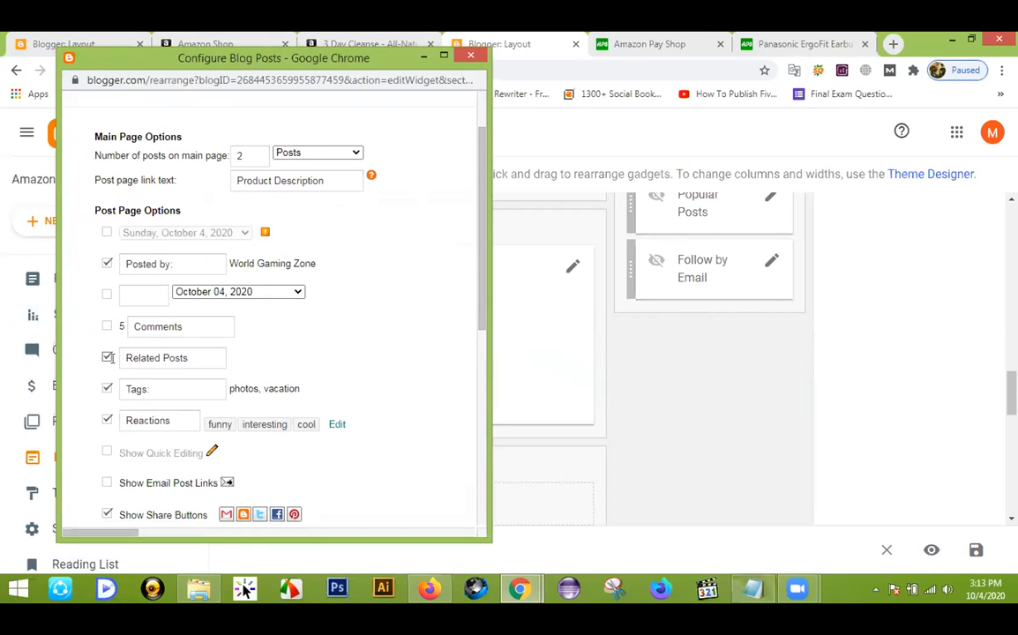
Step: Check the suggested posts on the Panasonic earbud post and turn off Related Posts in the Amazon Pay Shop Blog Posts settings
{"action": "left_click", "coordinate": [777, 43]}
{"action": "scroll", "coordinate": [271, 345], "scroll_direction": "down", "scroll_amount": 3}
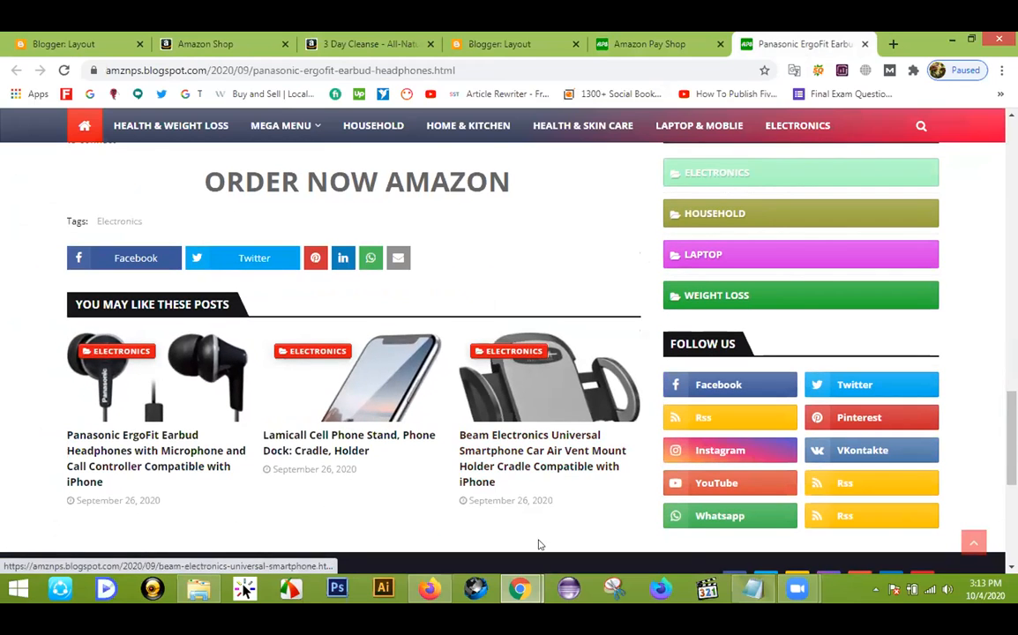
{"action": "mouse_move", "coordinate": [520, 588]}
{"action": "left_click", "coordinate": [567, 524]}
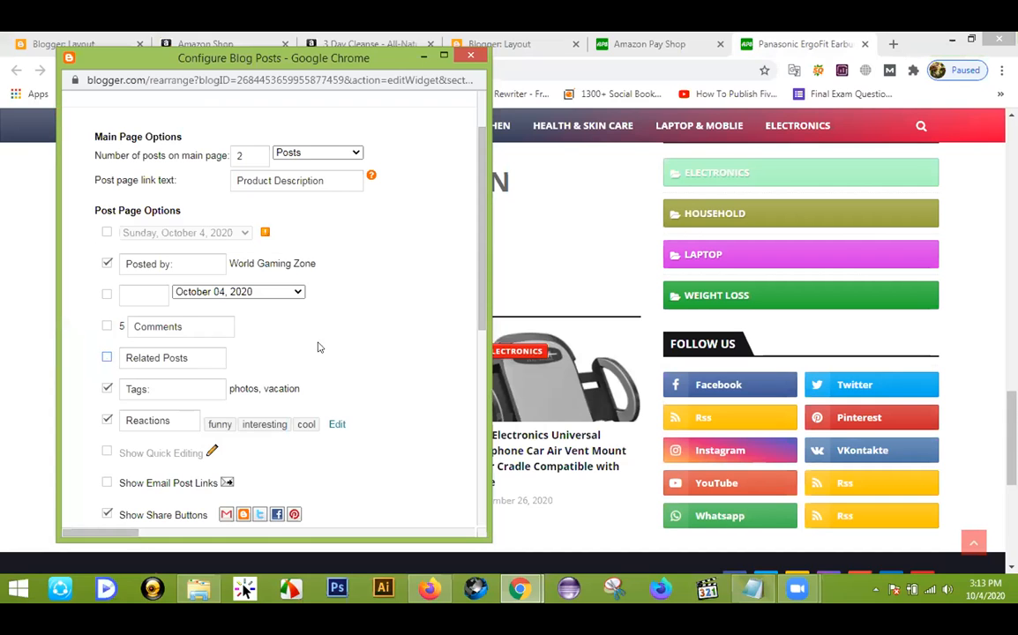
Step: Save the Blog Posts settings with Related Posts turned off, then reload the Panasonic earbud post and check the area below its share buttons
{"action": "scroll", "coordinate": [316, 317], "scroll_direction": "down", "scroll_amount": 4}
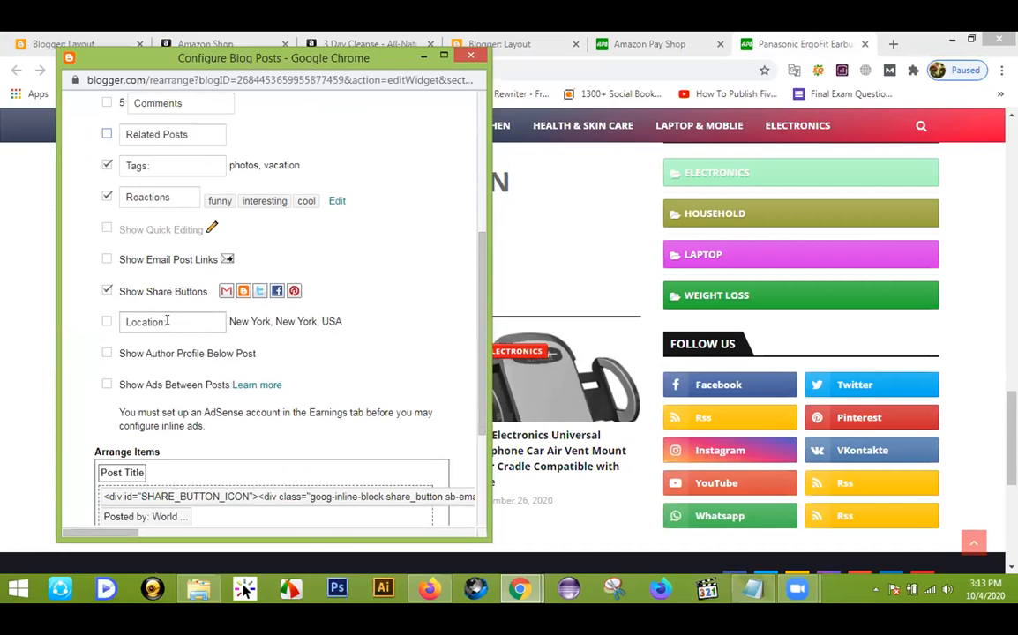
{"action": "scroll", "coordinate": [167, 321], "scroll_direction": "down", "scroll_amount": 3}
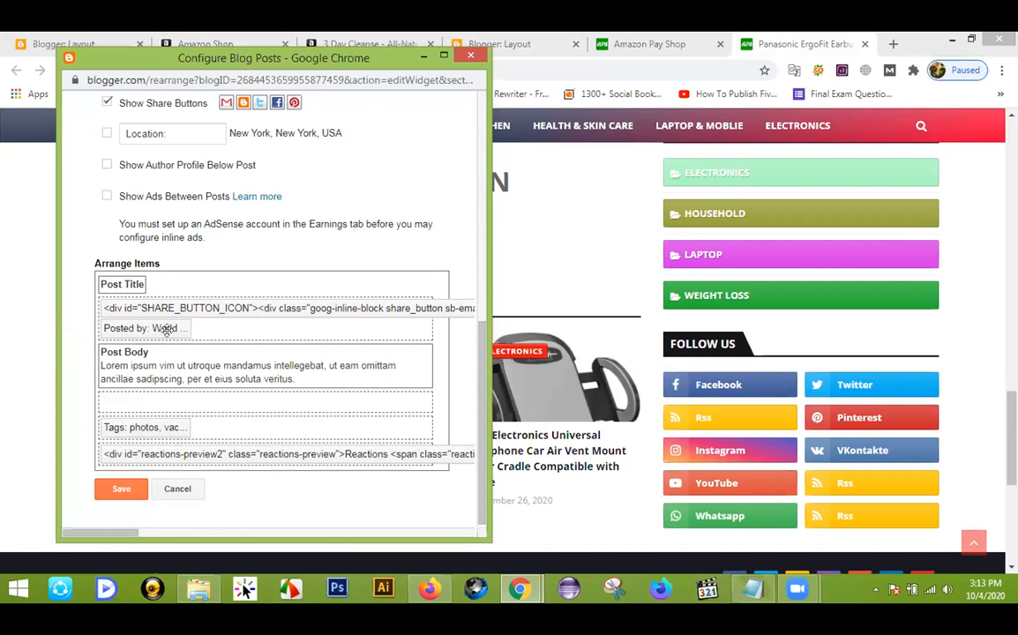
{"action": "left_click", "coordinate": [122, 489]}
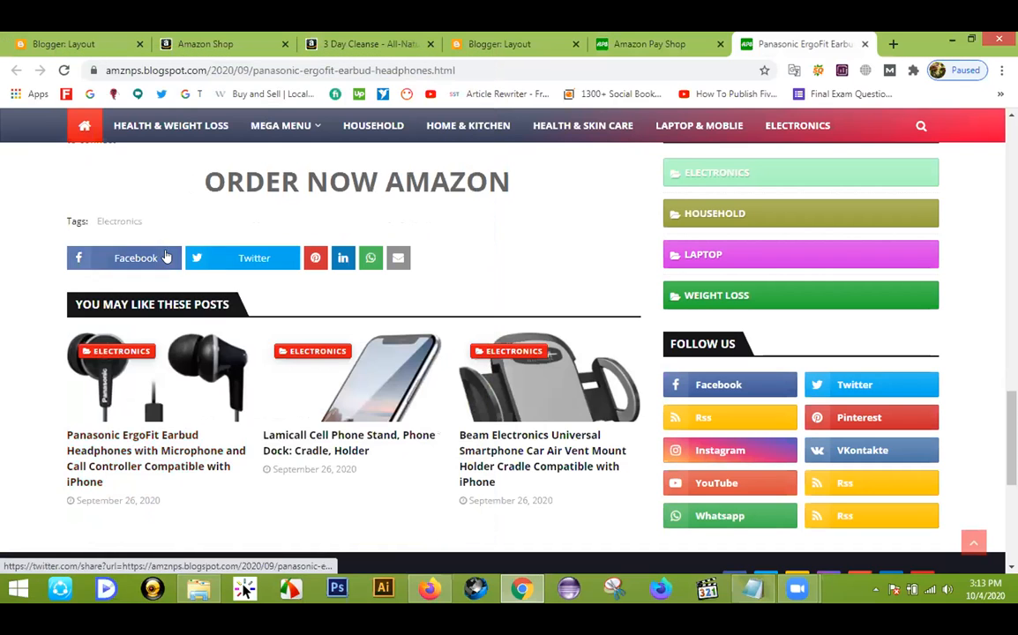
{"action": "left_click", "coordinate": [64, 70]}
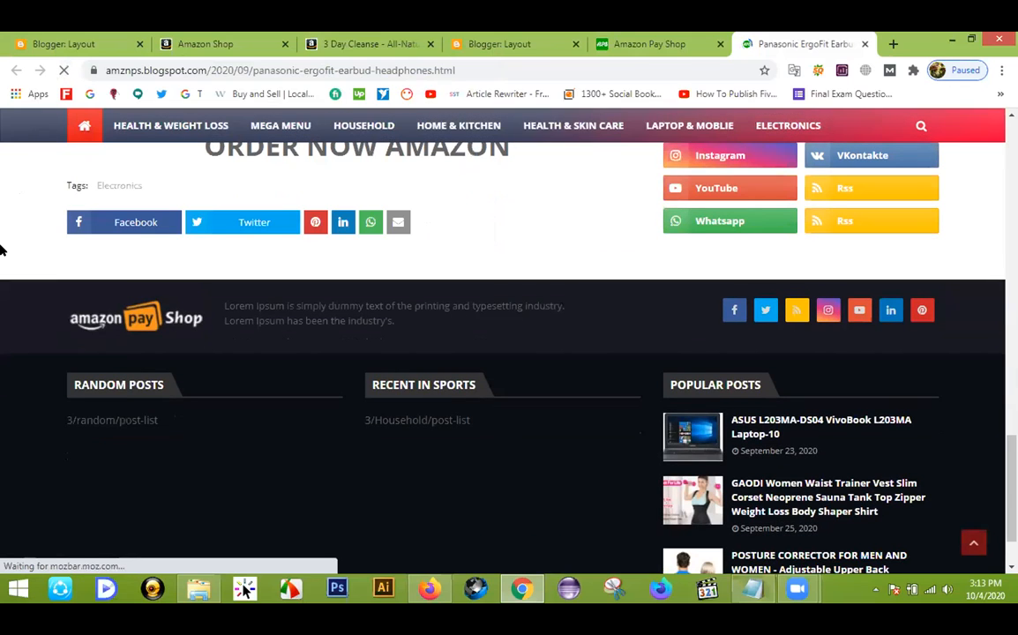
{"action": "scroll", "coordinate": [4, 265], "scroll_direction": "up", "scroll_amount": 3}
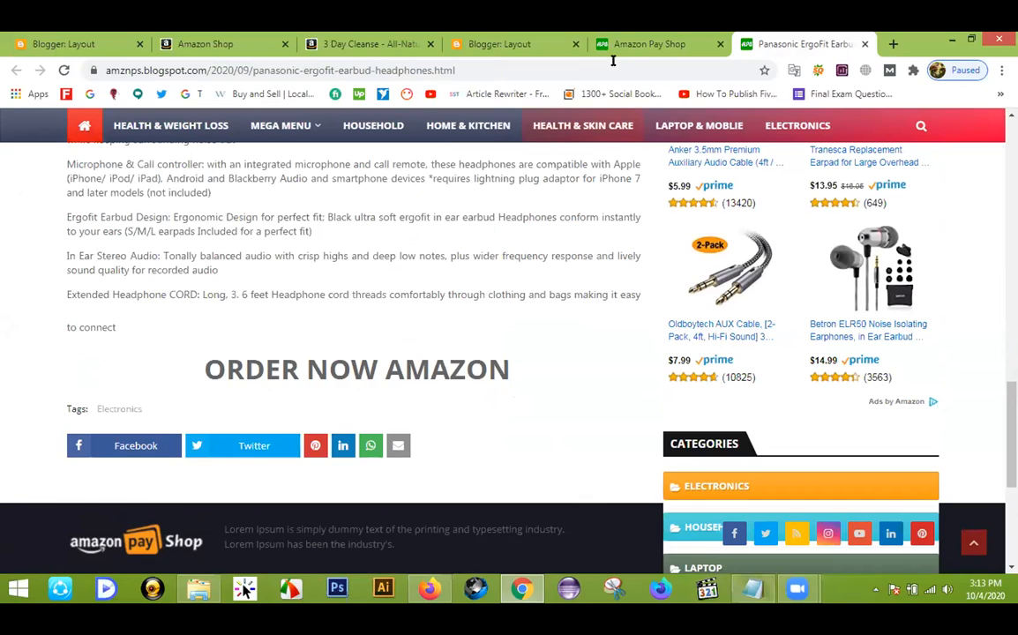
Step: Turn off Show Share Buttons in the Amazon Pay Shop Blog Posts settings, save, and reload the Panasonic earbud post to check it
{"action": "left_click", "coordinate": [509, 42]}
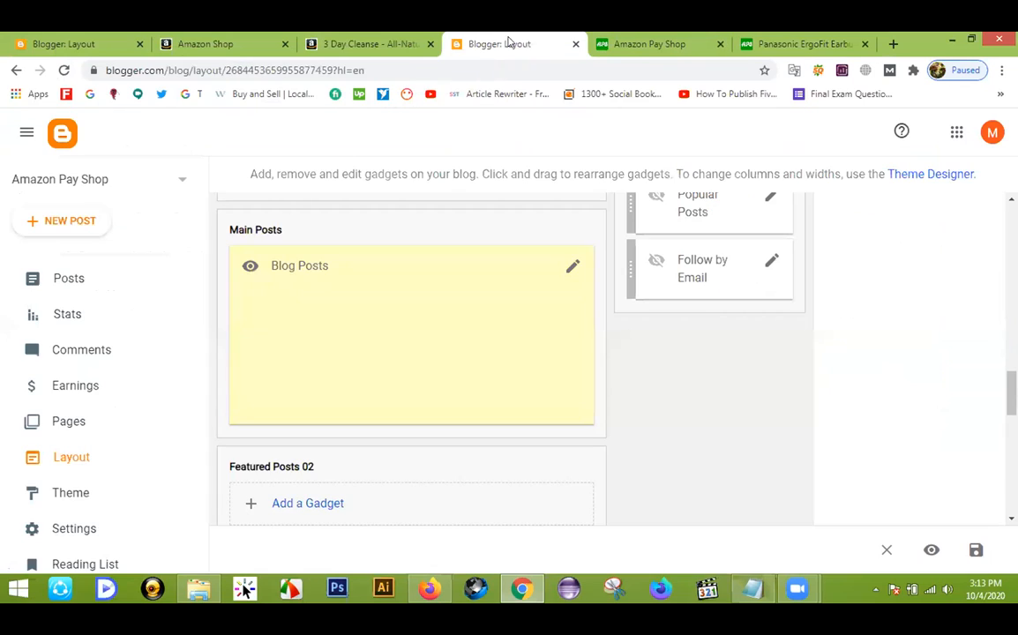
{"action": "left_click", "coordinate": [570, 267]}
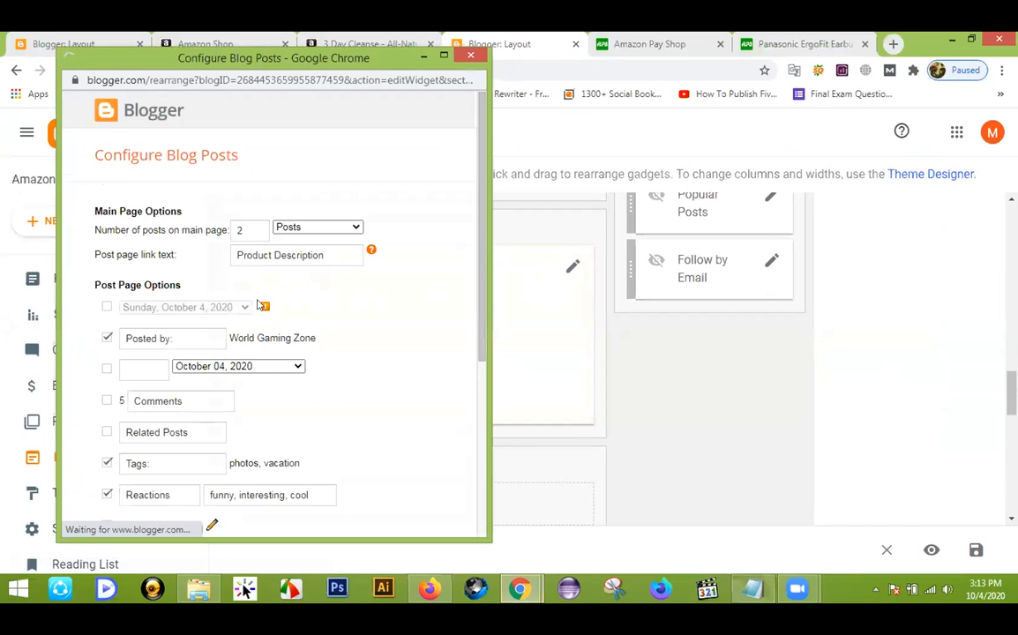
{"action": "scroll", "coordinate": [257, 300], "scroll_direction": "down", "scroll_amount": 4}
{"action": "scroll", "coordinate": [237, 314], "scroll_direction": "up", "scroll_amount": 1}
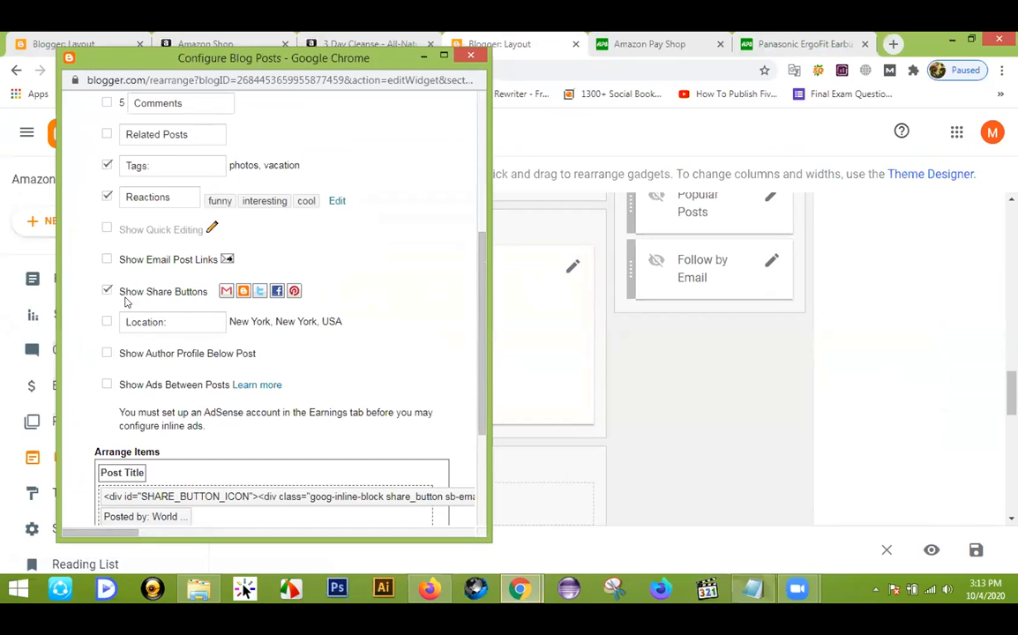
{"action": "left_click", "coordinate": [107, 291]}
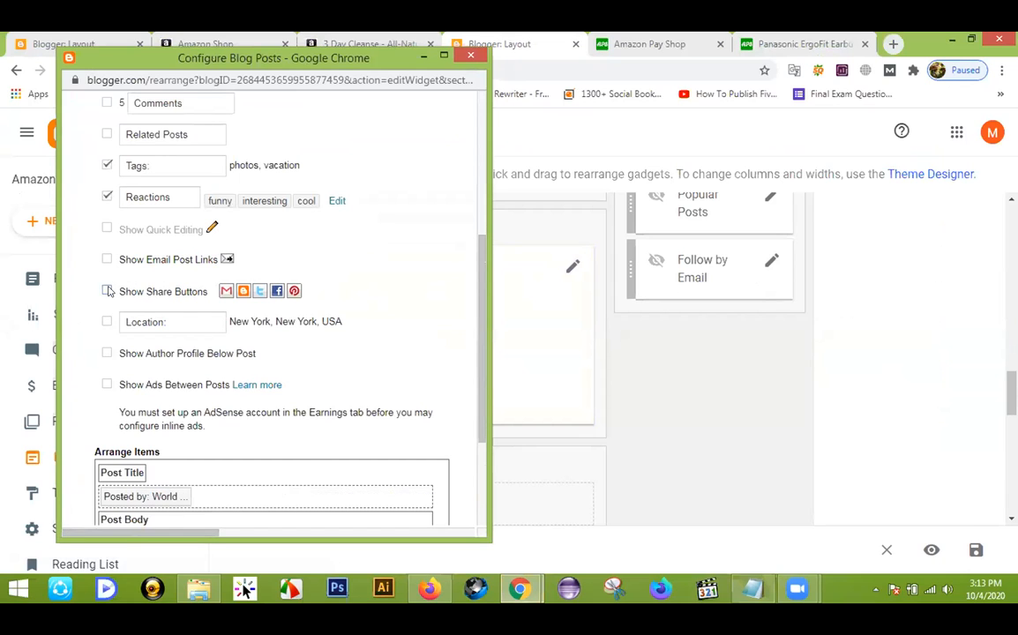
{"action": "scroll", "coordinate": [192, 342], "scroll_direction": "down", "scroll_amount": 2}
{"action": "left_click", "coordinate": [122, 490]}
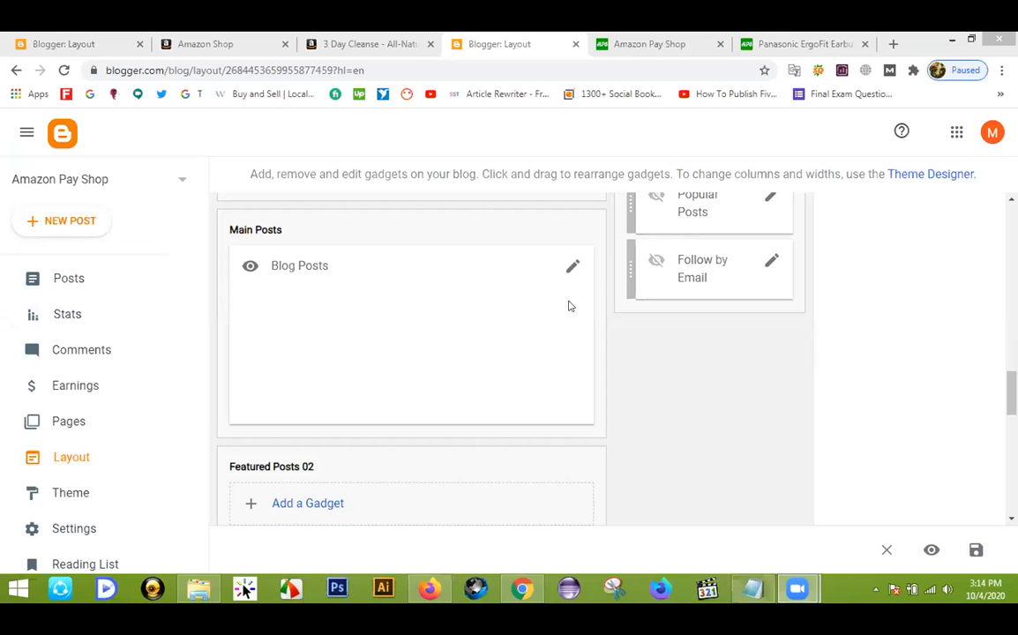
{"action": "left_click", "coordinate": [770, 43]}
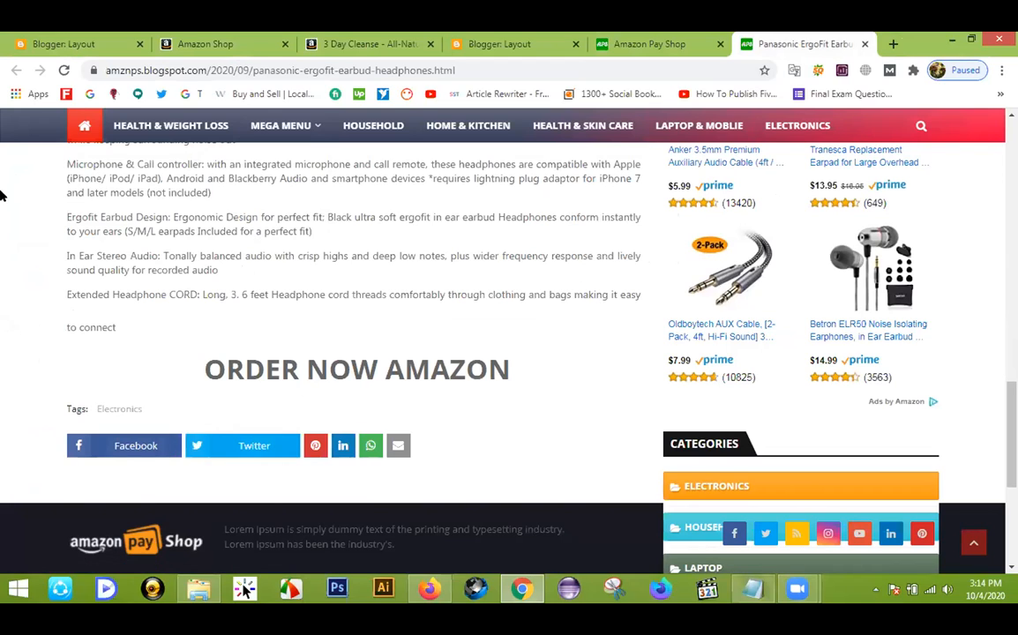
{"action": "left_click", "coordinate": [64, 71]}
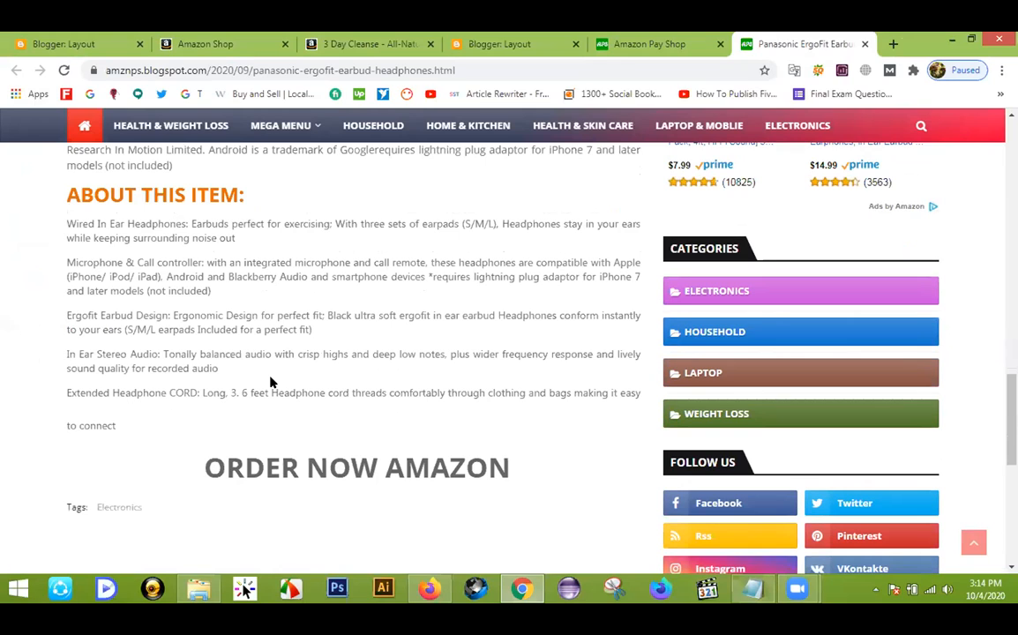
Step: Turn Related Posts and Show Share Buttons back on in the Amazon Pay Shop Blog Posts settings and save them
{"action": "left_click", "coordinate": [520, 43]}
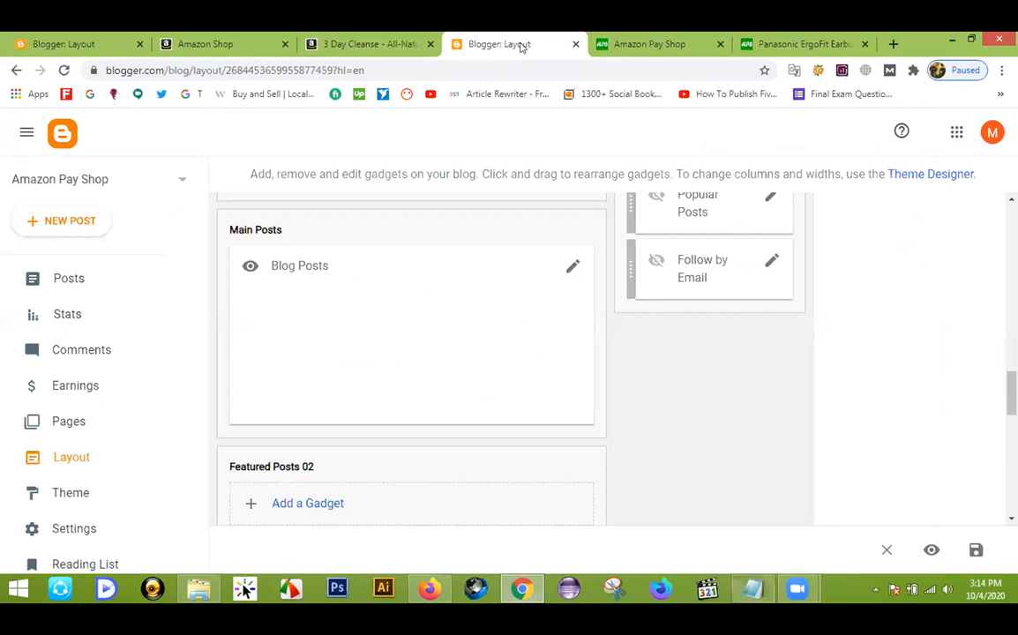
{"action": "left_click", "coordinate": [572, 266]}
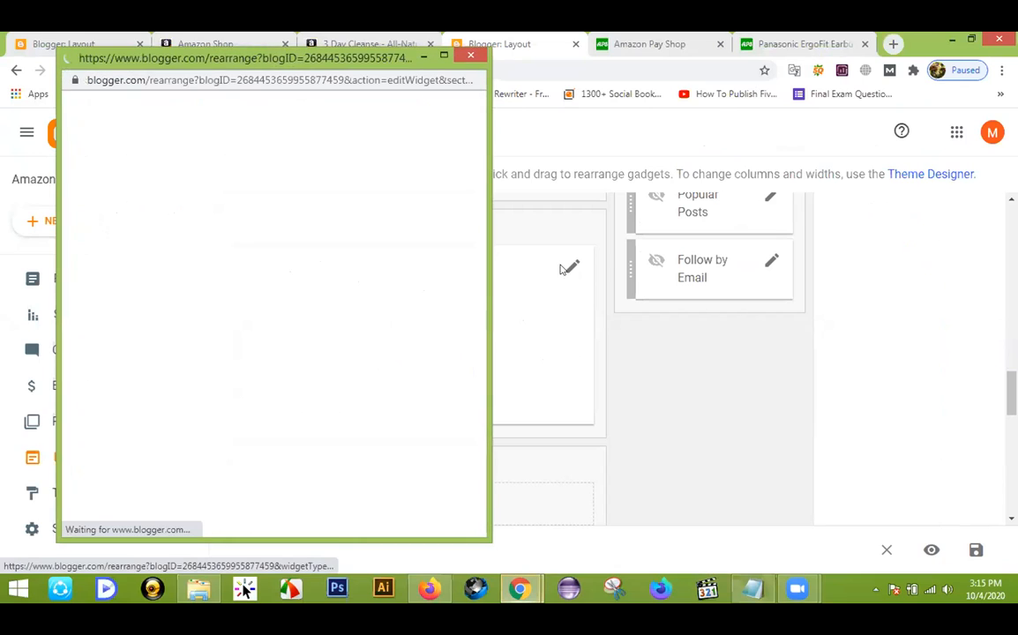
{"action": "scroll", "coordinate": [304, 283], "scroll_direction": "down", "scroll_amount": 5}
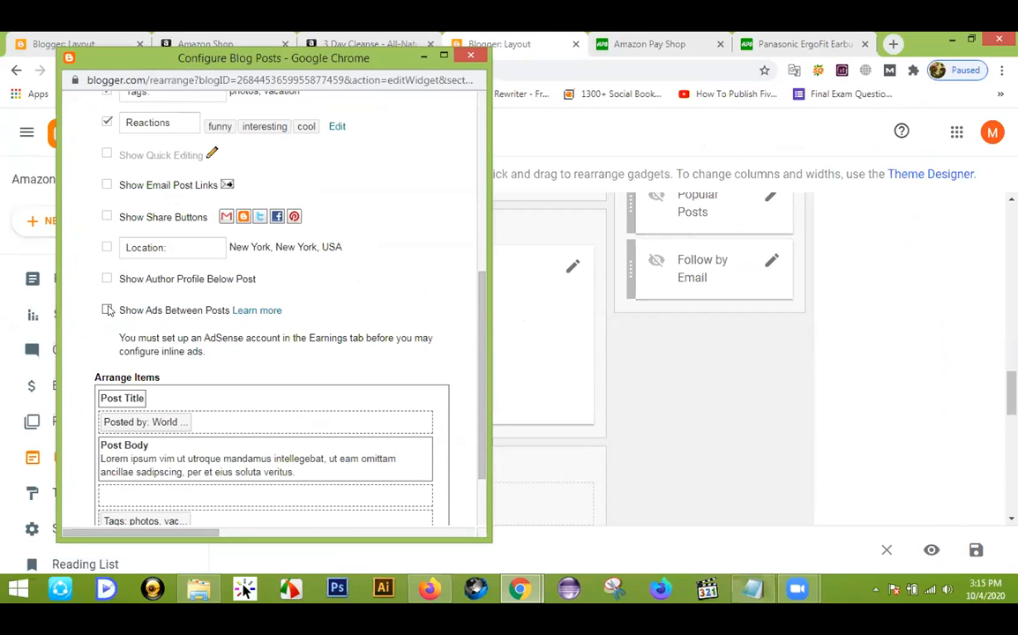
{"action": "scroll", "coordinate": [107, 268], "scroll_direction": "up", "scroll_amount": 3}
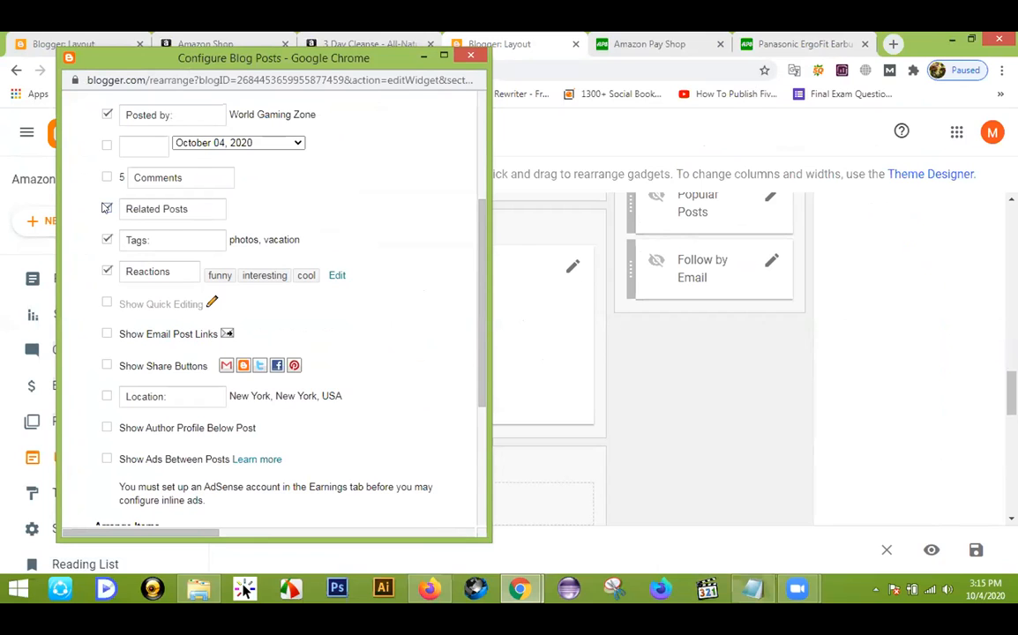
{"action": "left_click", "coordinate": [107, 367]}
{"action": "scroll", "coordinate": [349, 330], "scroll_direction": "down", "scroll_amount": 5}
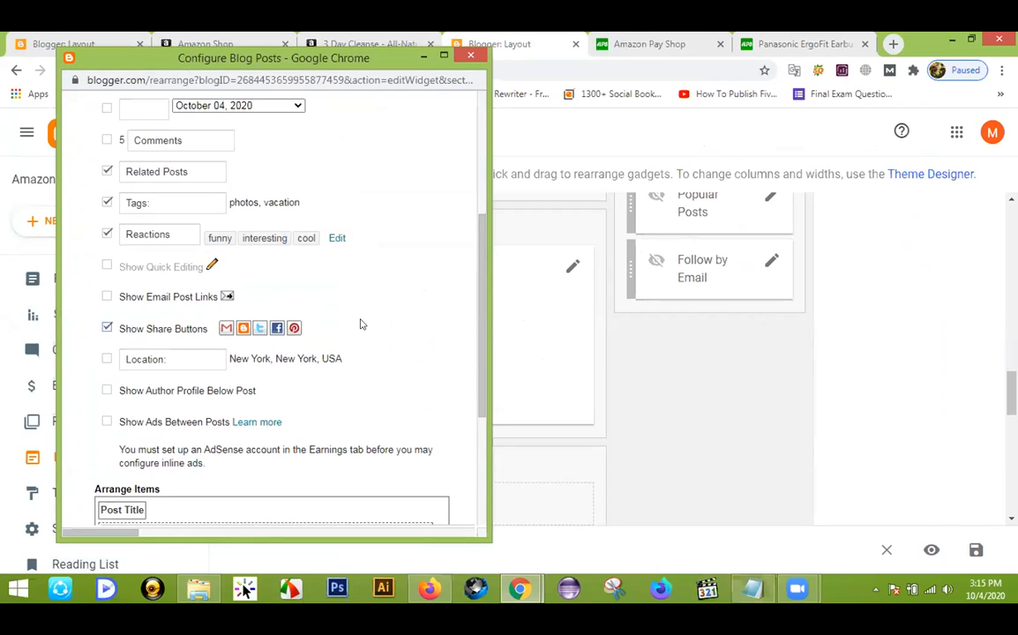
{"action": "left_click", "coordinate": [122, 490]}
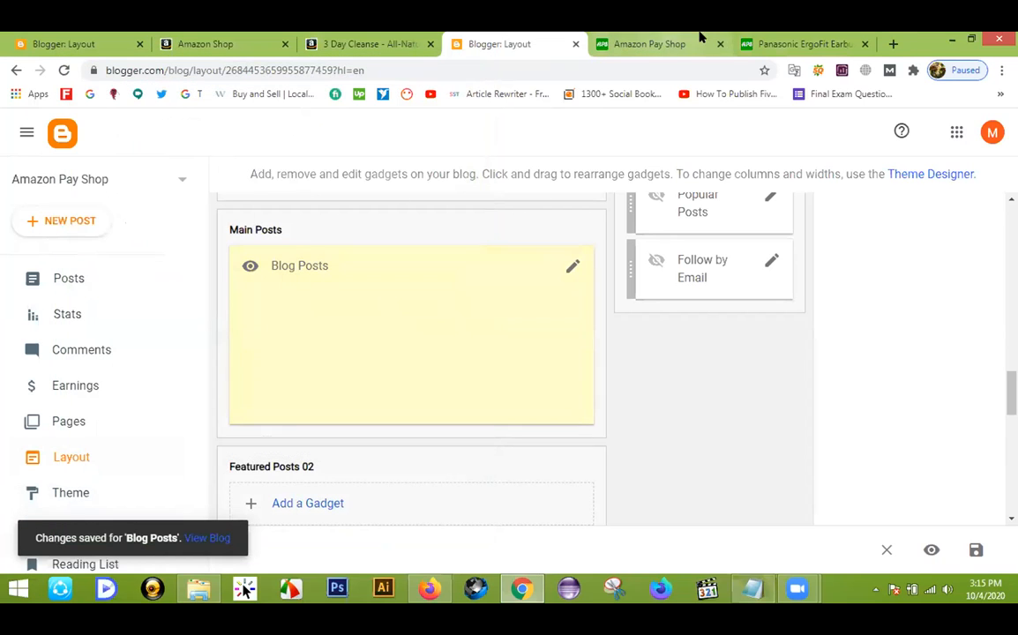
Step: Reload the Panasonic earbud post and check its author line, share buttons and suggested posts
{"action": "left_click", "coordinate": [794, 43]}
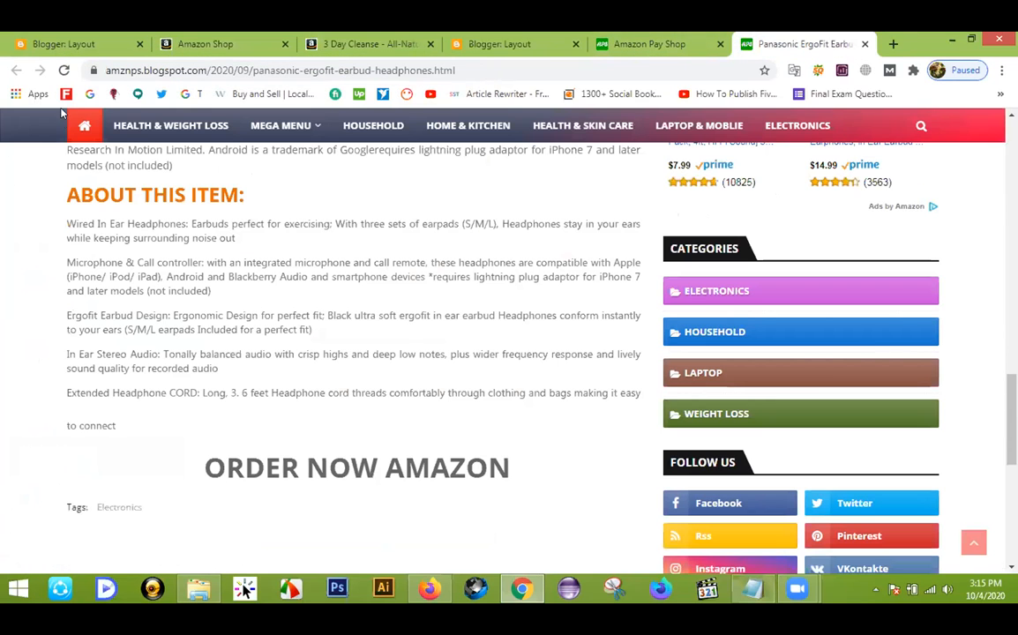
{"action": "left_click", "coordinate": [63, 71]}
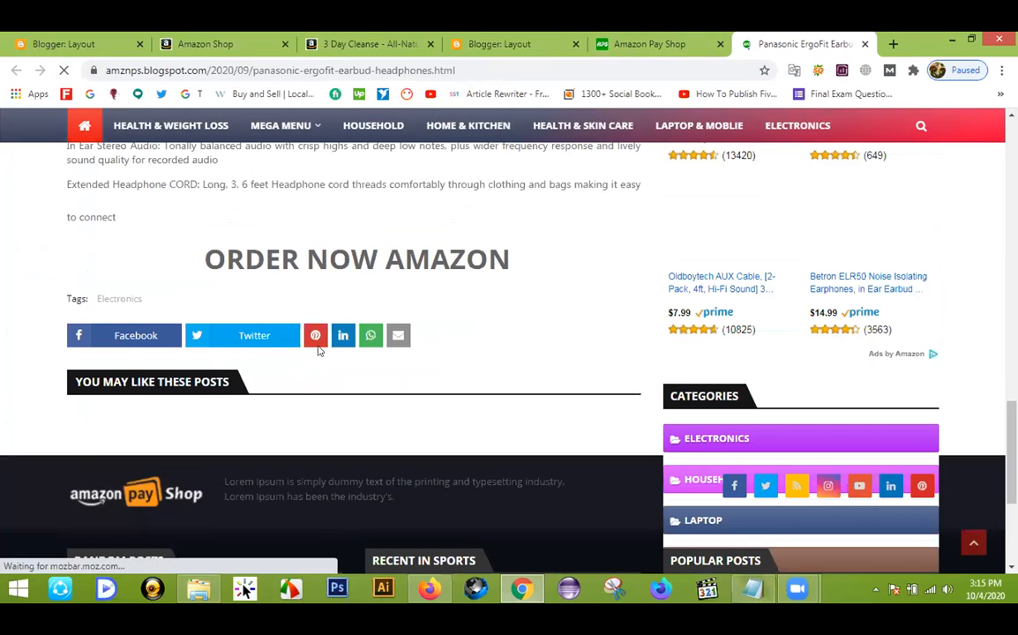
{"action": "scroll", "coordinate": [269, 294], "scroll_direction": "up", "scroll_amount": 3}
{"action": "scroll", "coordinate": [264, 425], "scroll_direction": "up", "scroll_amount": 10}
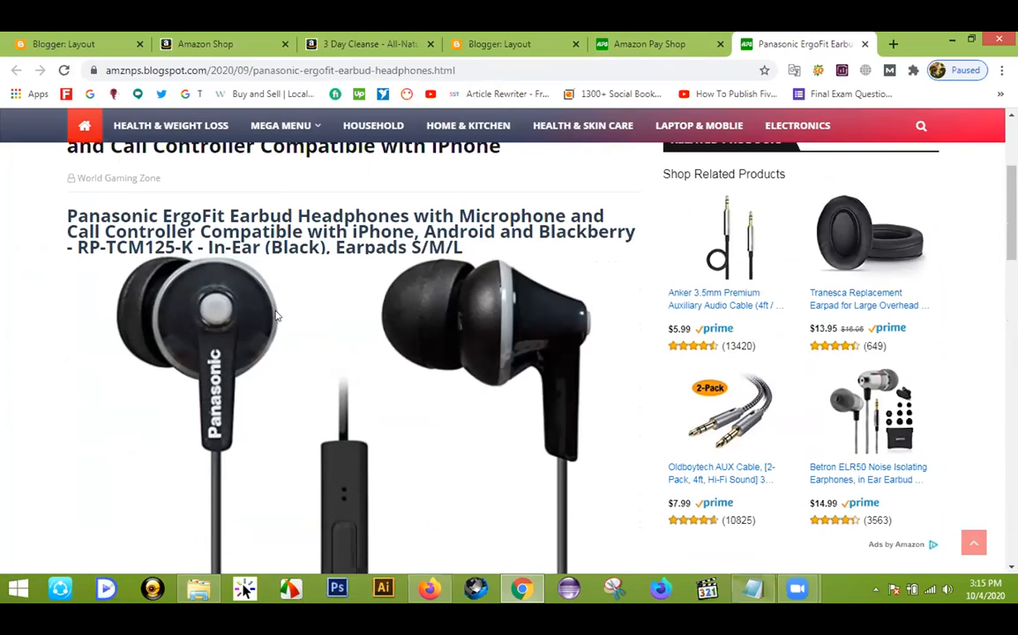
{"action": "scroll", "coordinate": [276, 315], "scroll_direction": "down", "scroll_amount": 15}
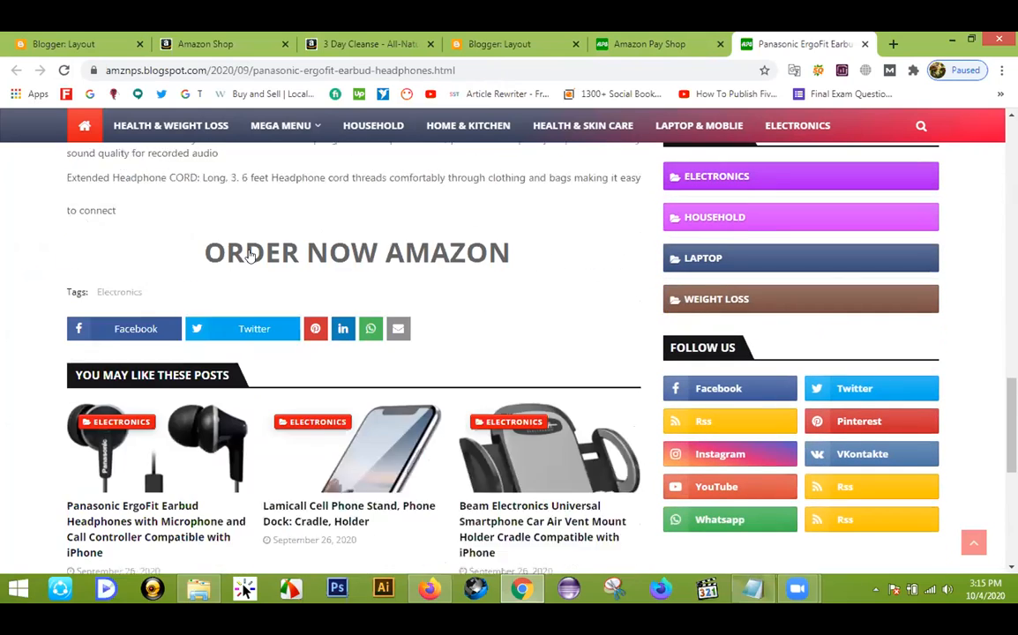
{"action": "scroll", "coordinate": [250, 254], "scroll_direction": "down", "scroll_amount": 1}
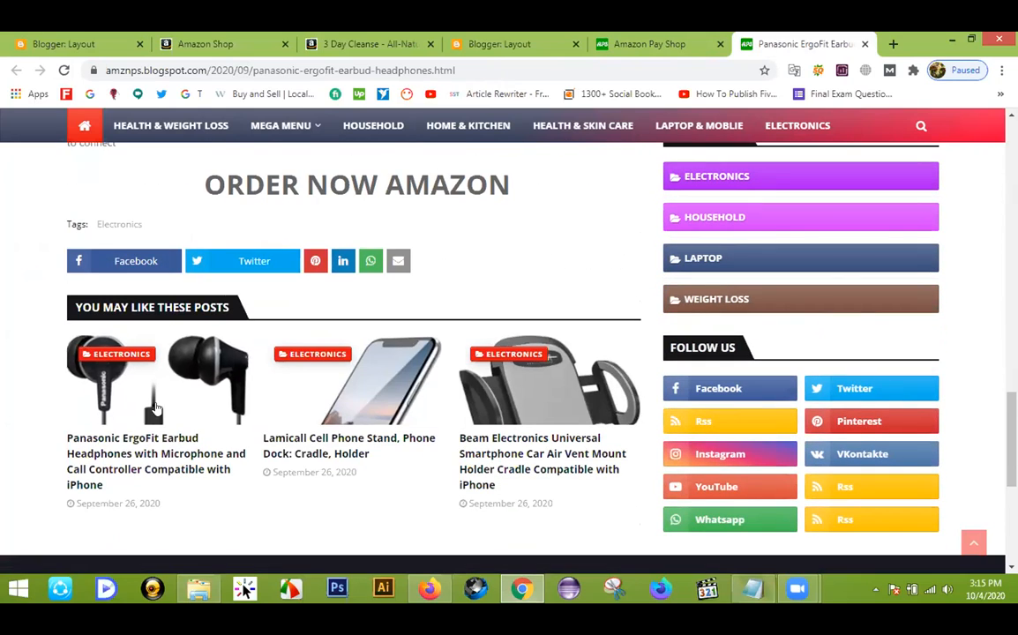
Step: Look through the Panasonic earbud post's product description, item details, tags and suggested posts, ending at its title
{"action": "scroll", "coordinate": [2, 368], "scroll_direction": "up", "scroll_amount": 2}
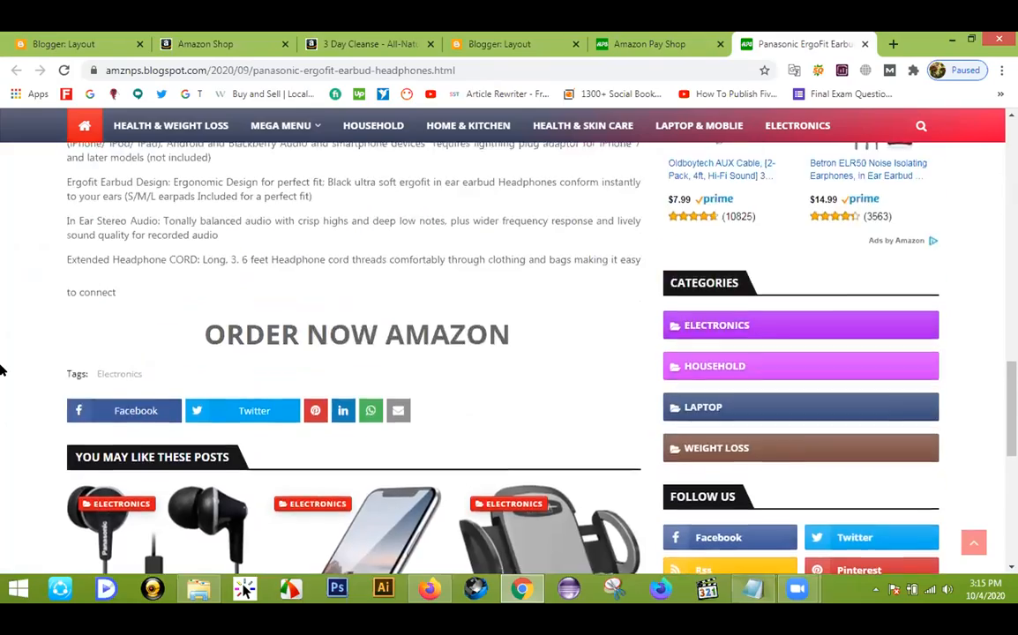
{"action": "scroll", "coordinate": [2, 370], "scroll_direction": "up", "scroll_amount": 10}
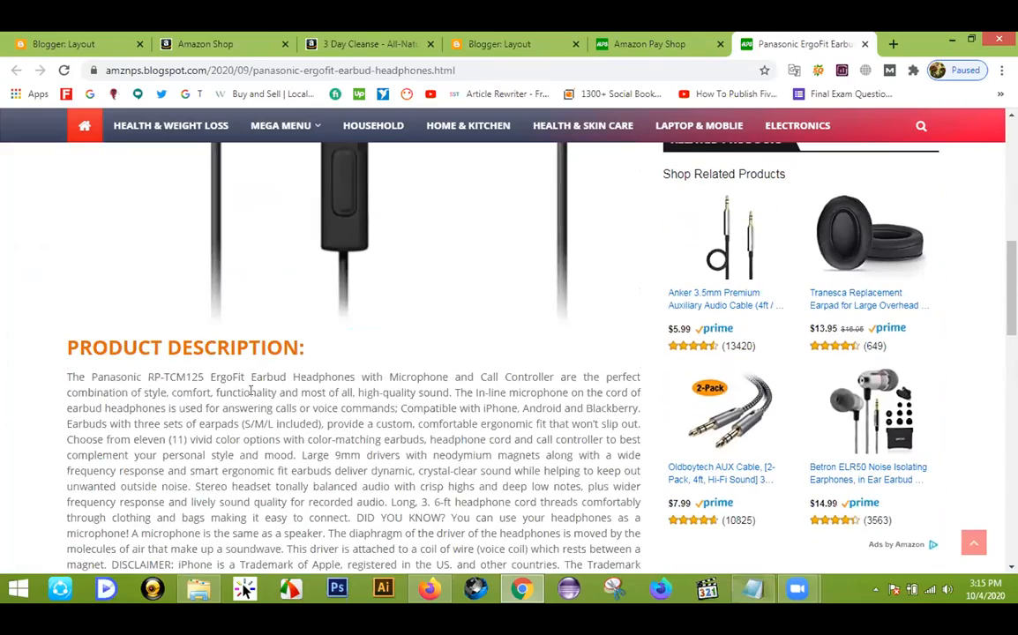
{"action": "scroll", "coordinate": [250, 389], "scroll_direction": "down", "scroll_amount": 5}
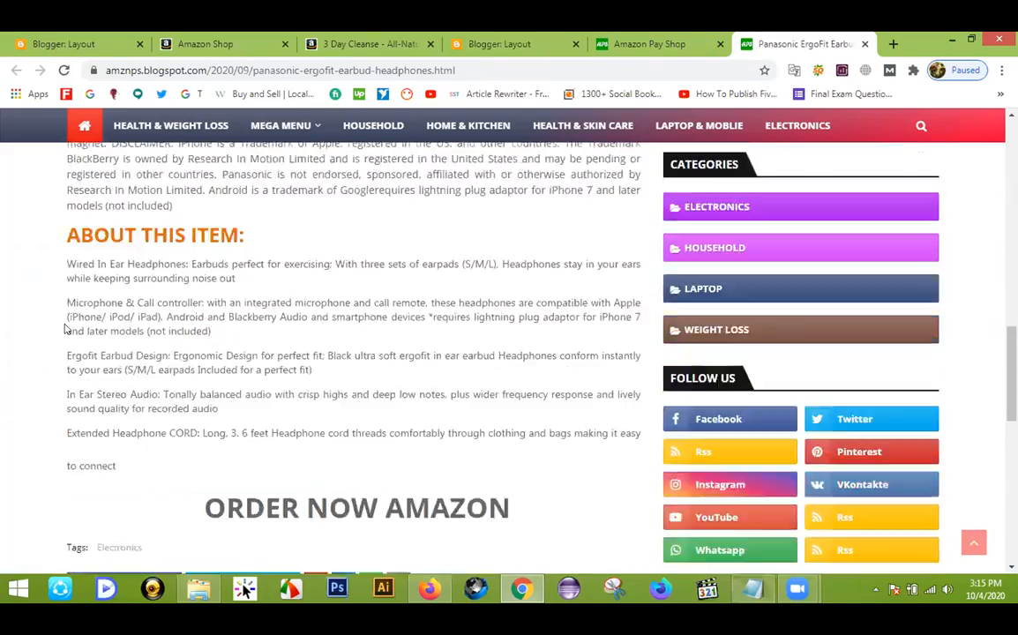
{"action": "scroll", "coordinate": [55, 336], "scroll_direction": "down", "scroll_amount": 3}
{"action": "scroll", "coordinate": [19, 348], "scroll_direction": "down", "scroll_amount": 2}
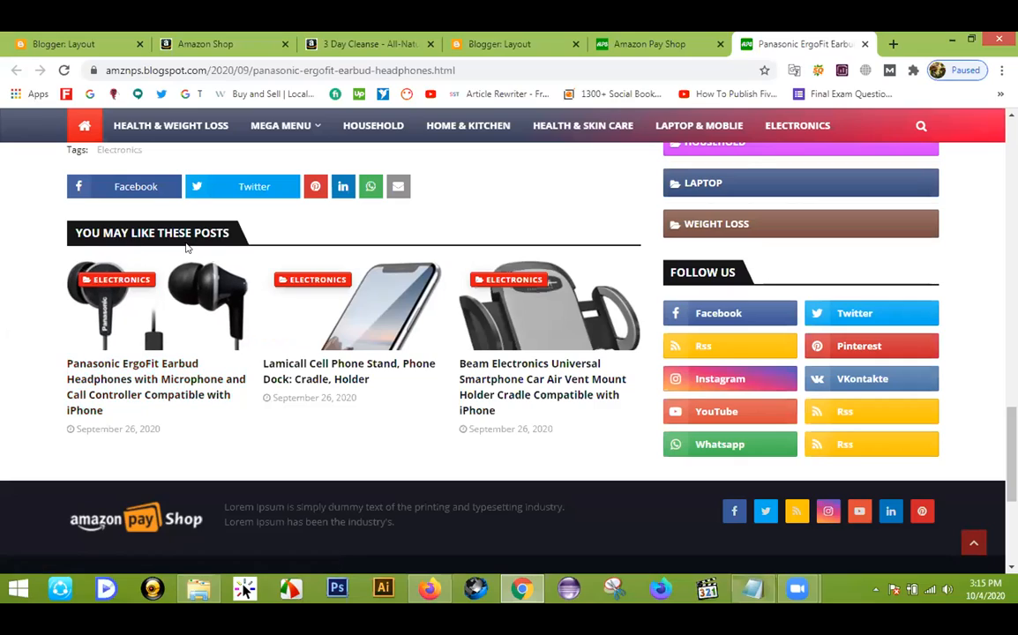
{"action": "scroll", "coordinate": [150, 353], "scroll_direction": "up", "scroll_amount": 3}
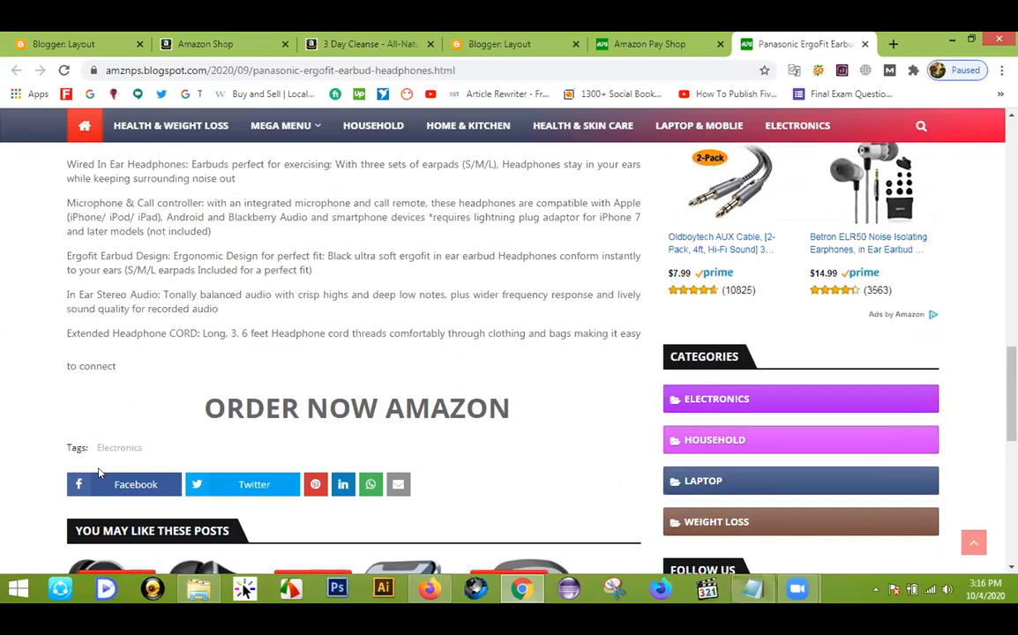
{"action": "scroll", "coordinate": [99, 474], "scroll_direction": "up", "scroll_amount": 5}
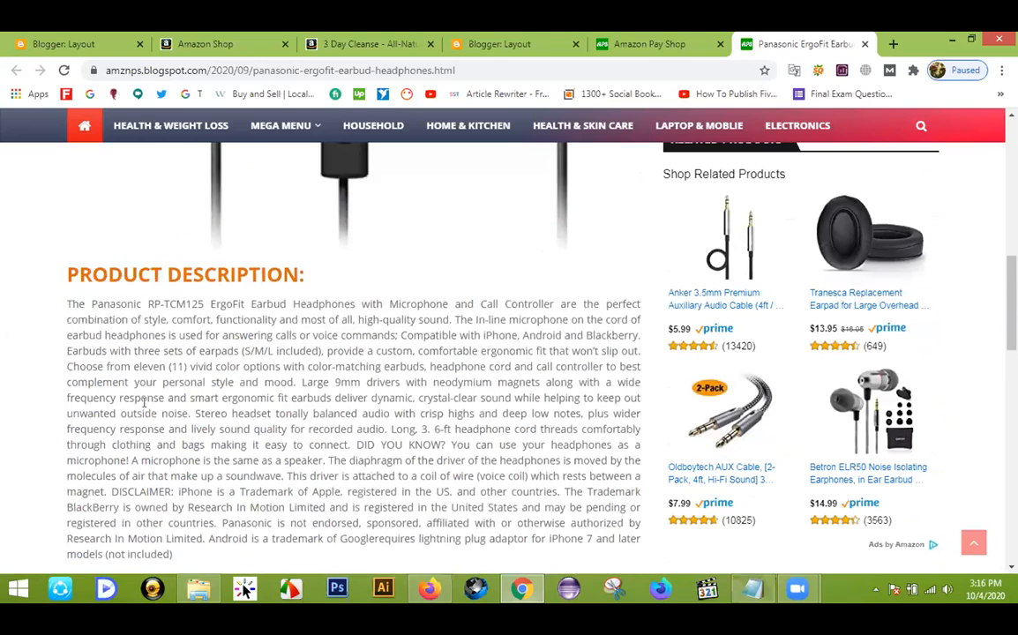
{"action": "scroll", "coordinate": [144, 402], "scroll_direction": "up", "scroll_amount": 6}
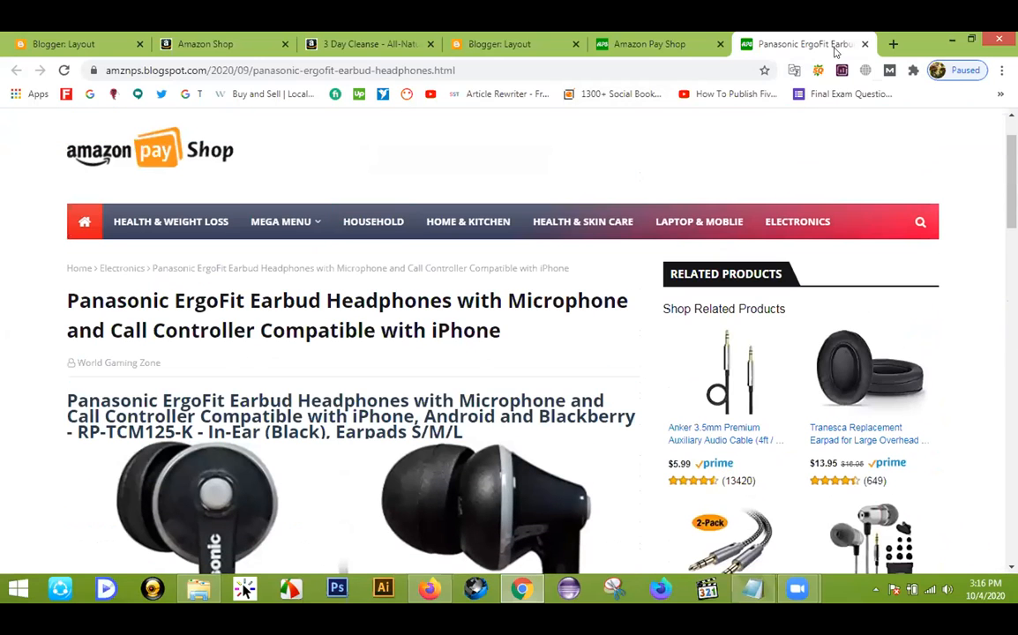
Step: Close the Panasonic earbud post, review the Amazon Pay Shop Blog Posts options and item arrangement, and cancel without saving
{"action": "left_click", "coordinate": [865, 44]}
{"action": "left_click", "coordinate": [608, 40]}
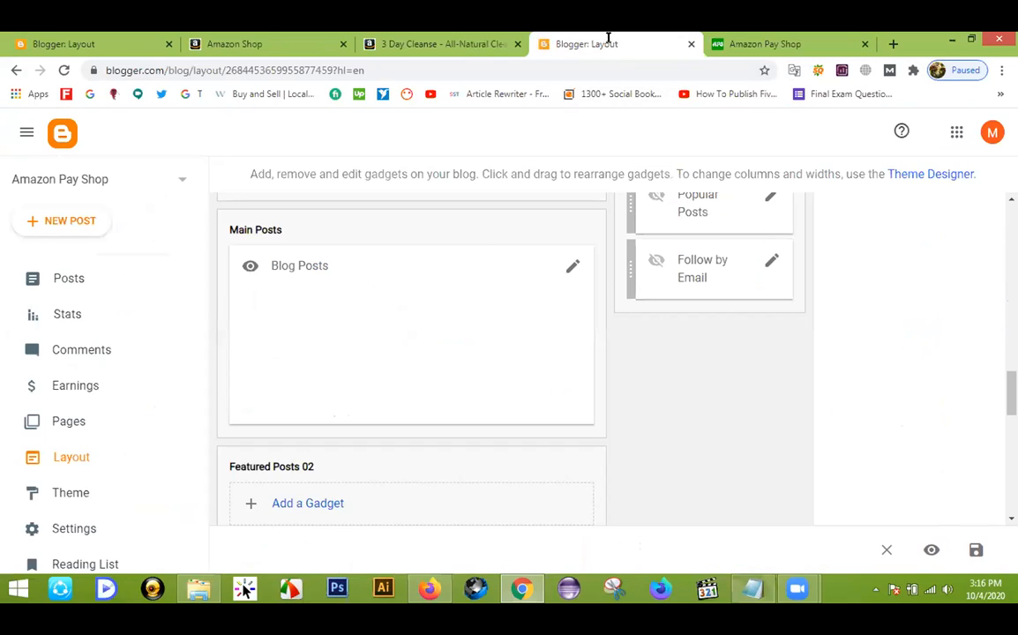
{"action": "left_click", "coordinate": [573, 265]}
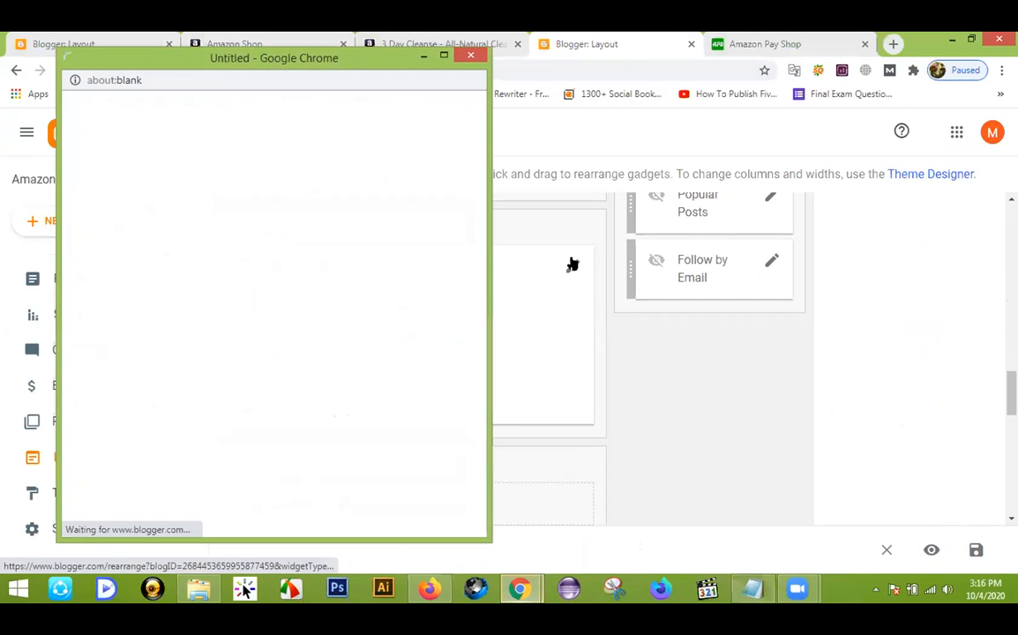
{"action": "scroll", "coordinate": [221, 326], "scroll_direction": "down", "scroll_amount": 5}
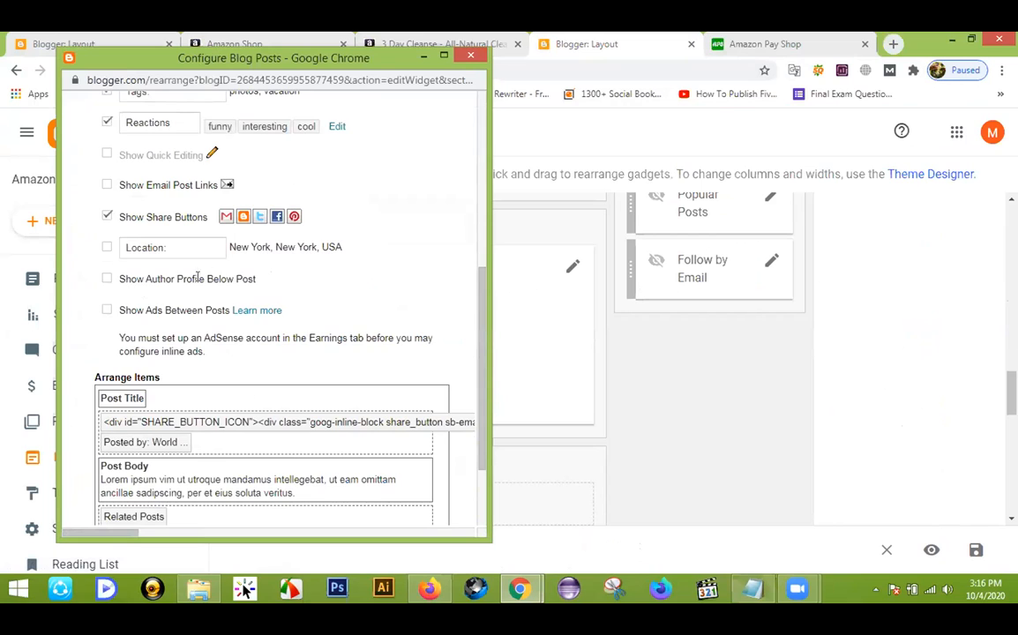
{"action": "scroll", "coordinate": [197, 278], "scroll_direction": "down", "scroll_amount": 2}
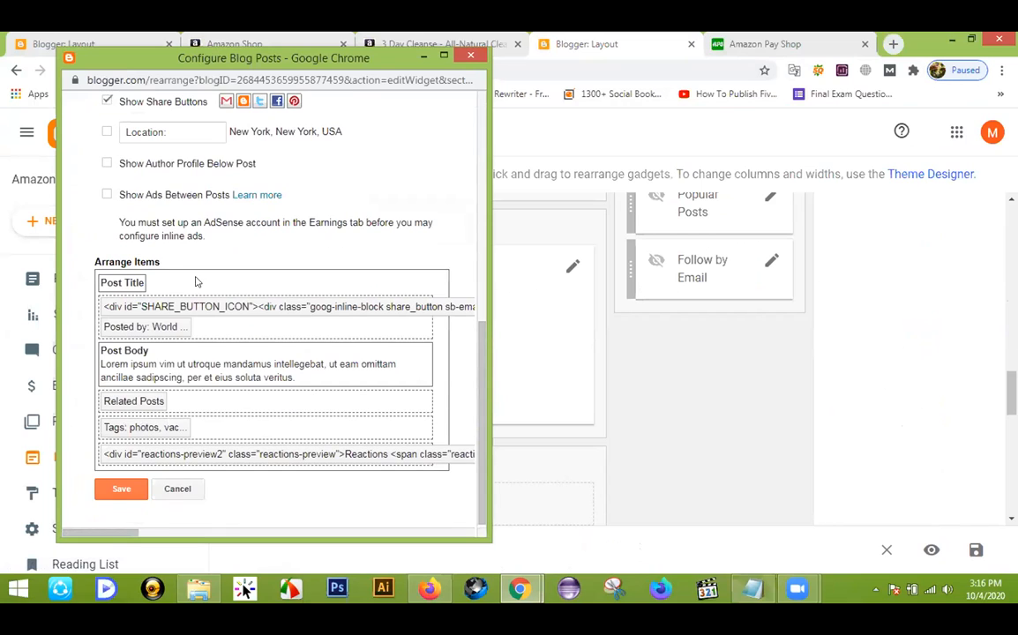
{"action": "left_click", "coordinate": [176, 488]}
{"action": "scroll", "coordinate": [675, 407], "scroll_direction": "up", "scroll_amount": 1}
{"action": "scroll", "coordinate": [675, 407], "scroll_direction": "up", "scroll_amount": 1}
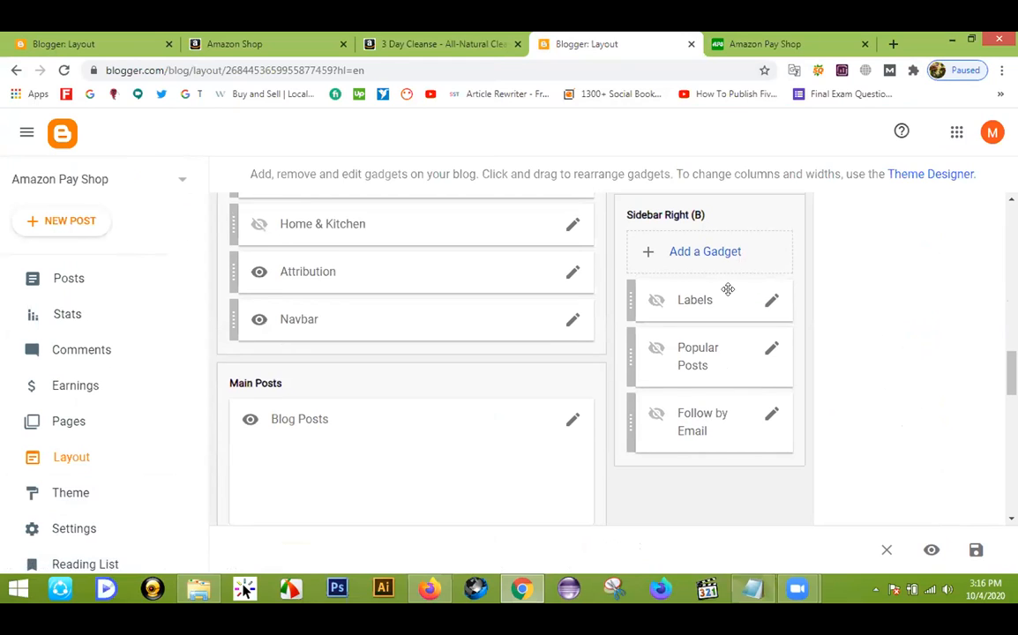
Step: Look through the sidebar and footer gadgets on the live Amazon Shop home page and return to the Amazon Shop layout
{"action": "scroll", "coordinate": [733, 308], "scroll_direction": "up", "scroll_amount": 1}
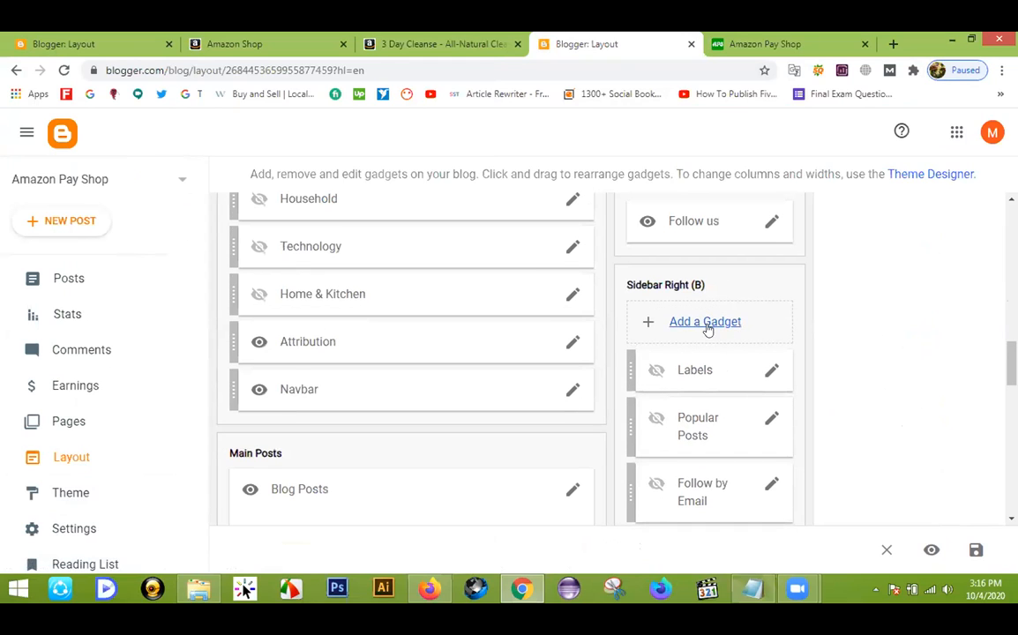
{"action": "scroll", "coordinate": [725, 335], "scroll_direction": "down", "scroll_amount": 3}
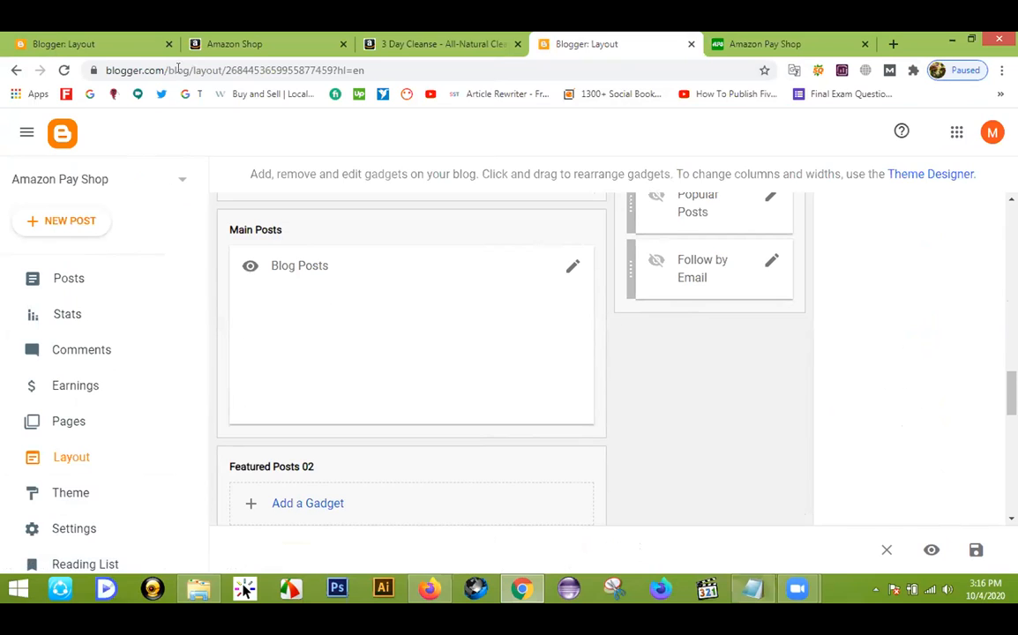
{"action": "left_click", "coordinate": [247, 43]}
{"action": "scroll", "coordinate": [693, 418], "scroll_direction": "up", "scroll_amount": 6}
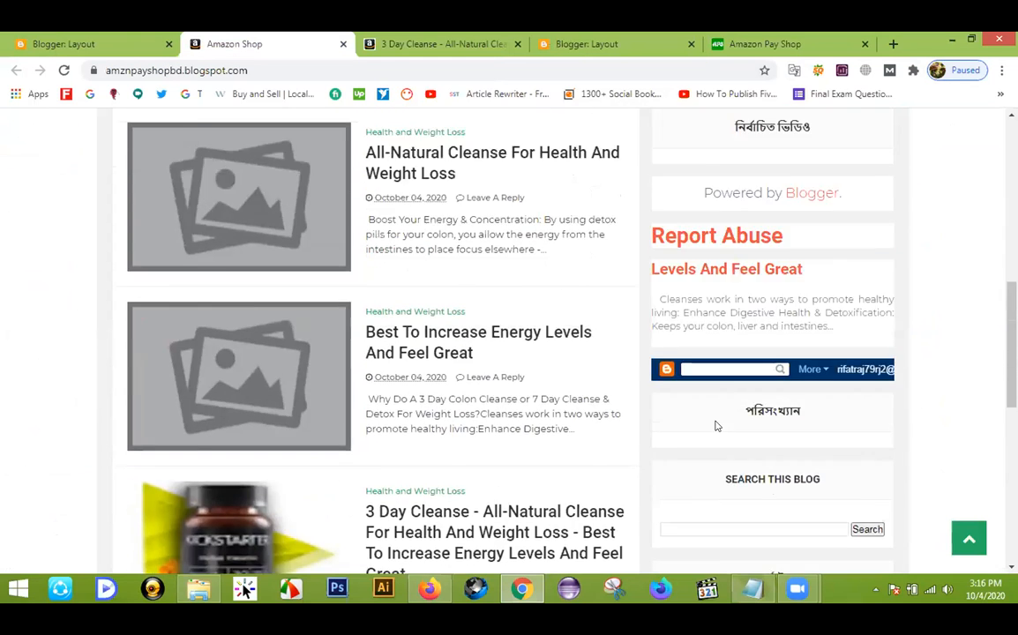
{"action": "scroll", "coordinate": [745, 291], "scroll_direction": "up", "scroll_amount": 4}
{"action": "scroll", "coordinate": [745, 291], "scroll_direction": "down", "scroll_amount": 4}
{"action": "scroll", "coordinate": [745, 274], "scroll_direction": "down", "scroll_amount": 8}
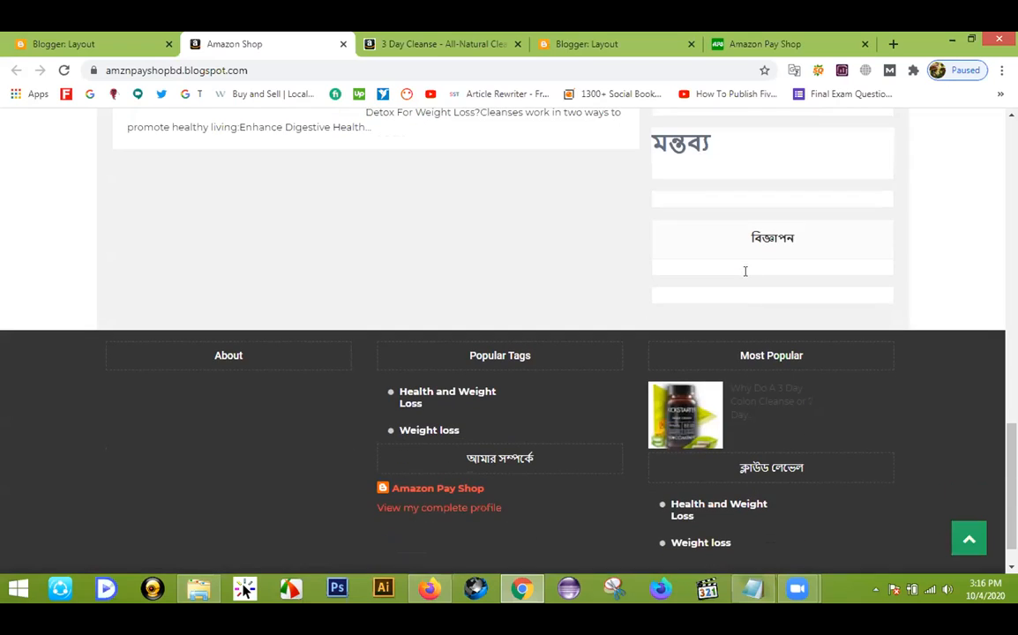
{"action": "scroll", "coordinate": [746, 318], "scroll_direction": "up", "scroll_amount": 3}
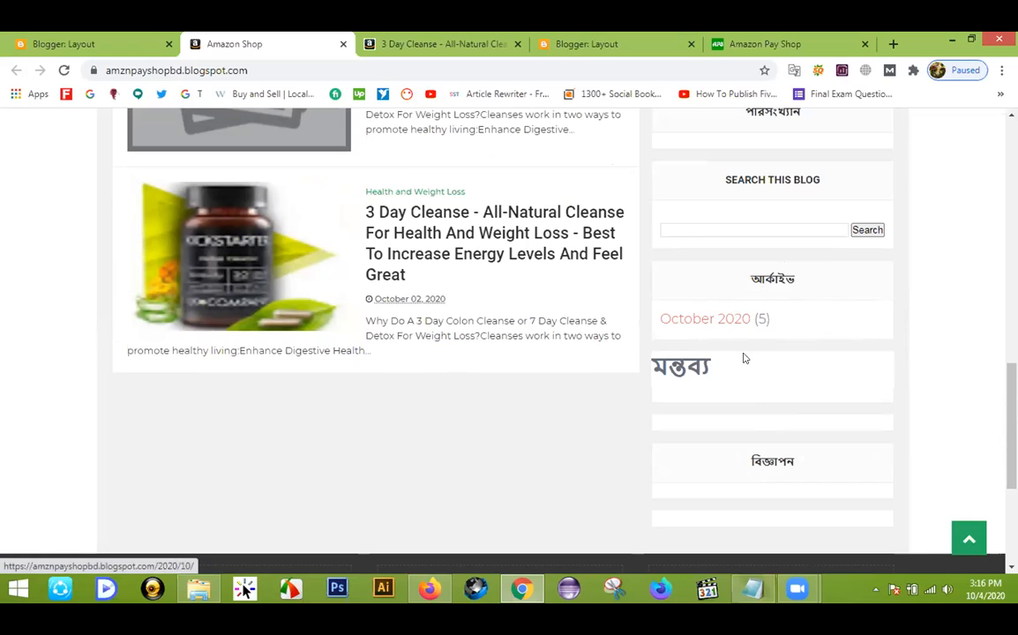
{"action": "scroll", "coordinate": [737, 365], "scroll_direction": "up", "scroll_amount": 3}
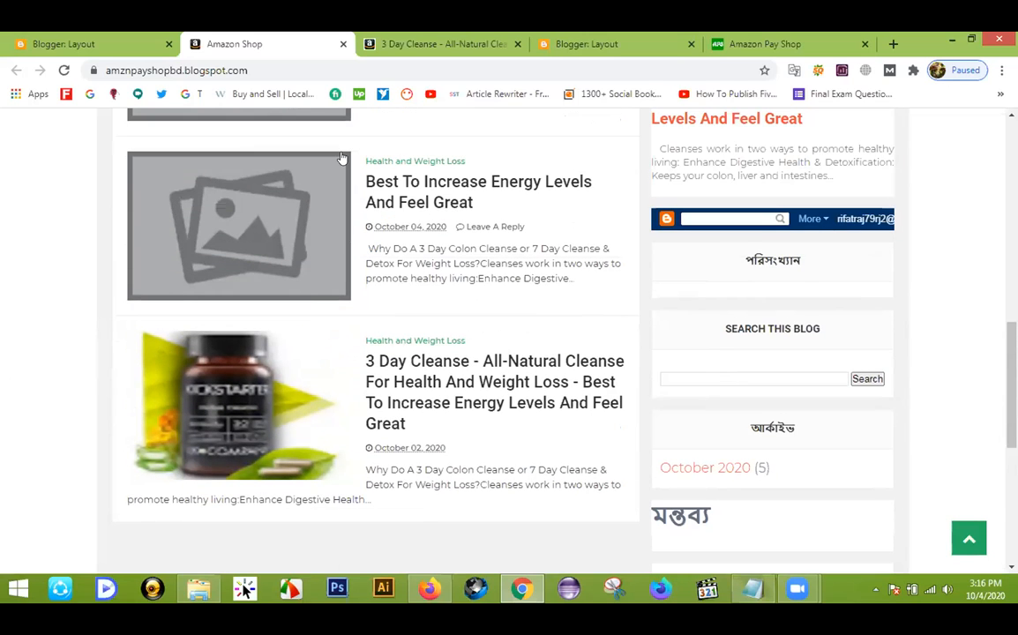
{"action": "left_click", "coordinate": [67, 39]}
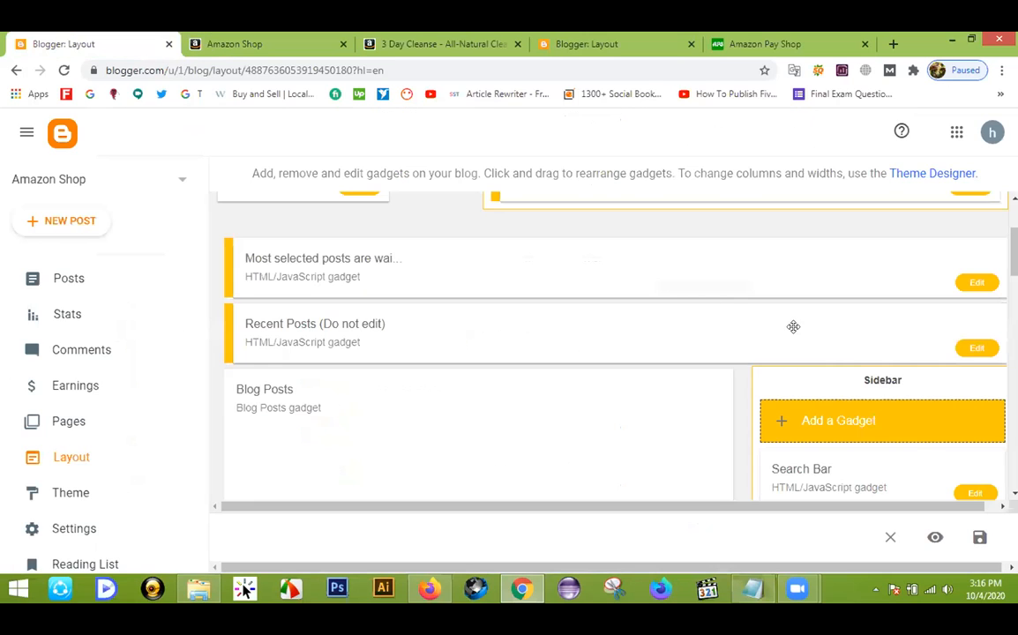
Step: Compare the sidebar gadgets in the Amazon Shop layout with the sidebar of the live blog
{"action": "scroll", "coordinate": [794, 326], "scroll_direction": "down", "scroll_amount": 3}
{"action": "left_click_drag", "start_coordinate": [853, 272], "coordinate": [912, 306]}
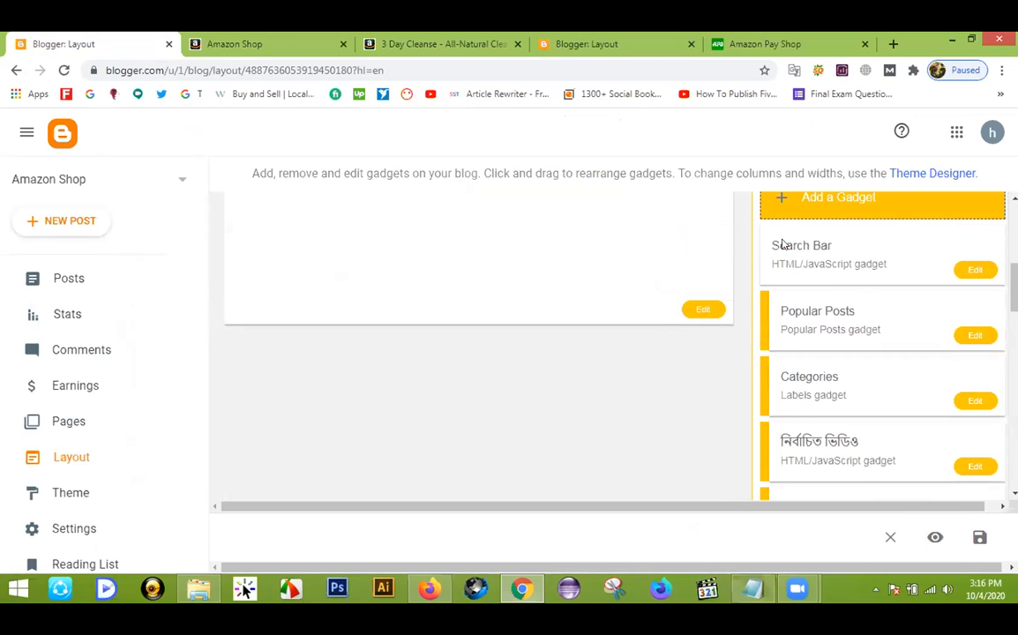
{"action": "left_click", "coordinate": [274, 40]}
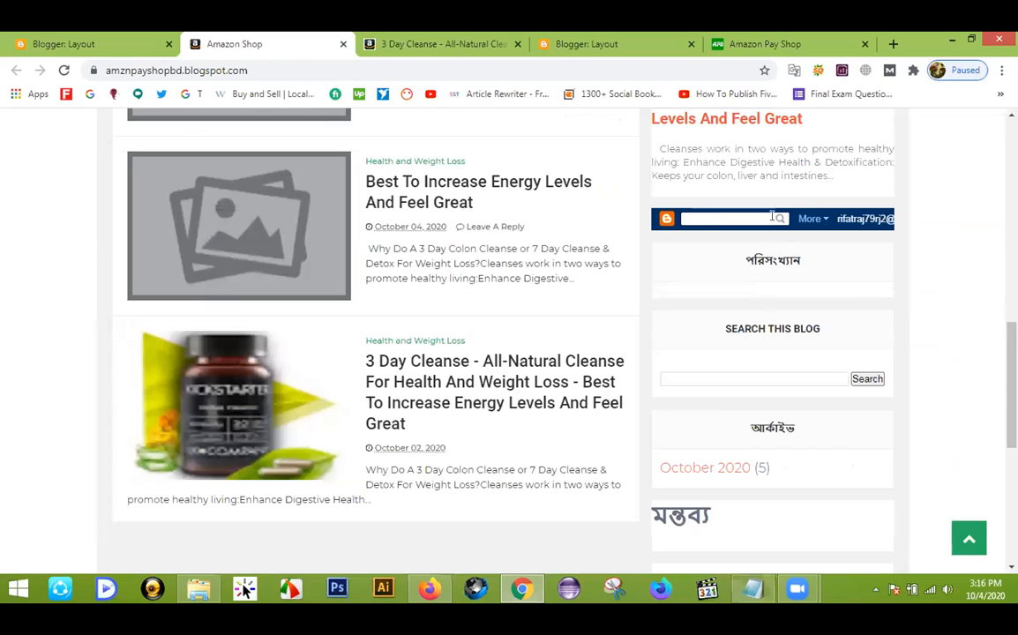
{"action": "scroll", "coordinate": [785, 291], "scroll_direction": "up", "scroll_amount": 15}
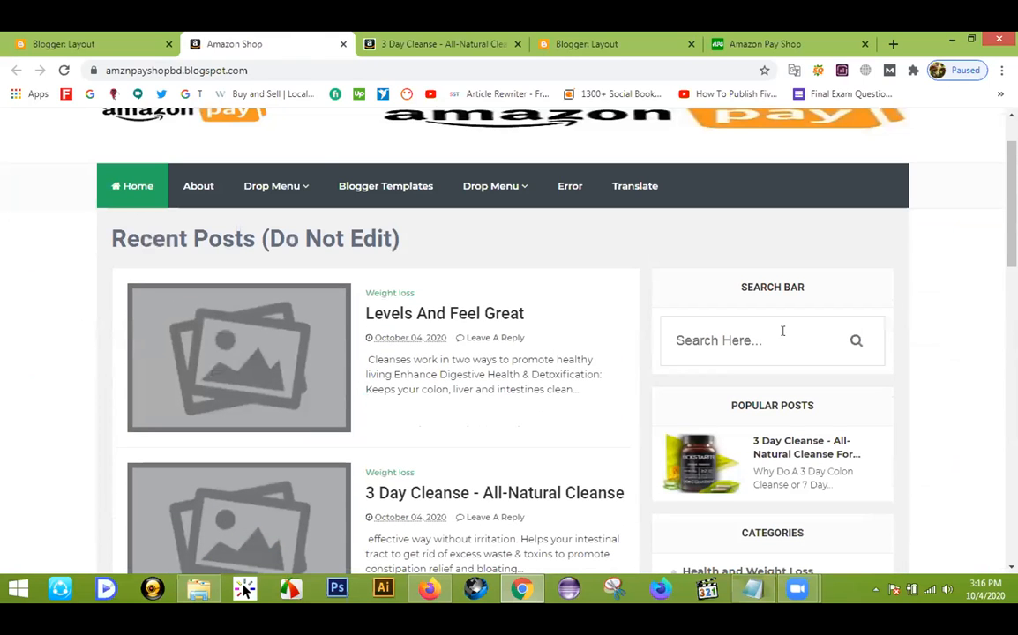
{"action": "left_click", "coordinate": [97, 42]}
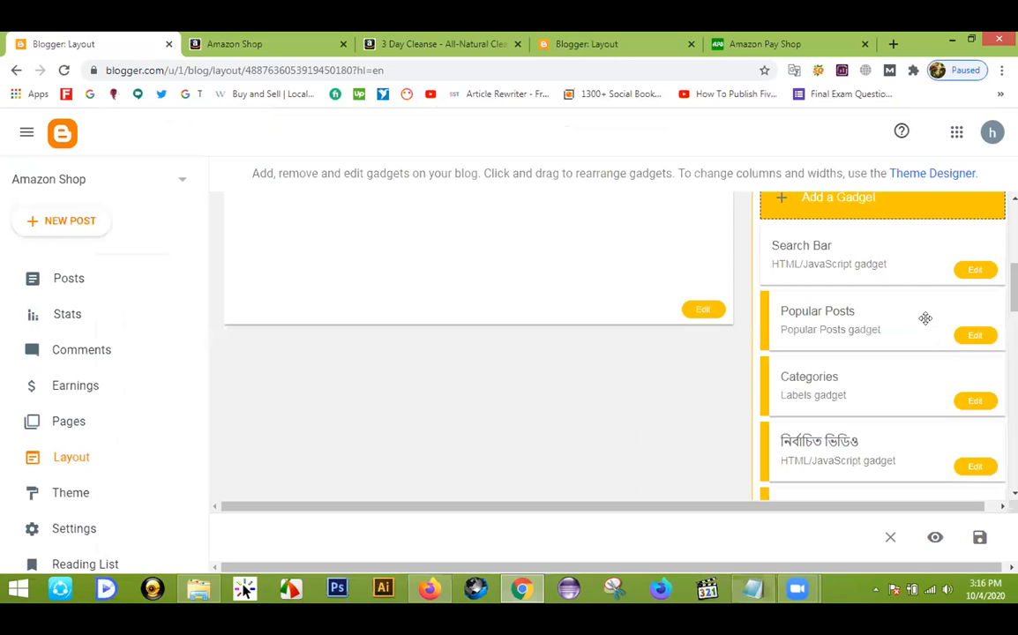
Step: Remove the "নির্বাচিত ভিডিও" HTML/JavaScript gadget from the sidebar of the Amazon Shop layout
{"action": "scroll", "coordinate": [885, 317], "scroll_direction": "down", "scroll_amount": 1}
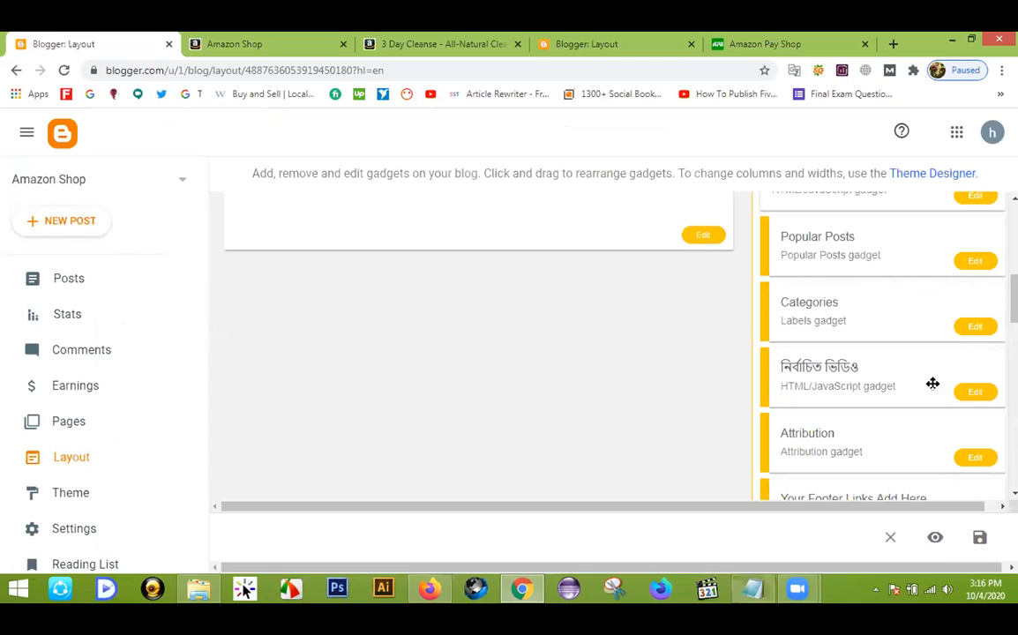
{"action": "left_click", "coordinate": [969, 393]}
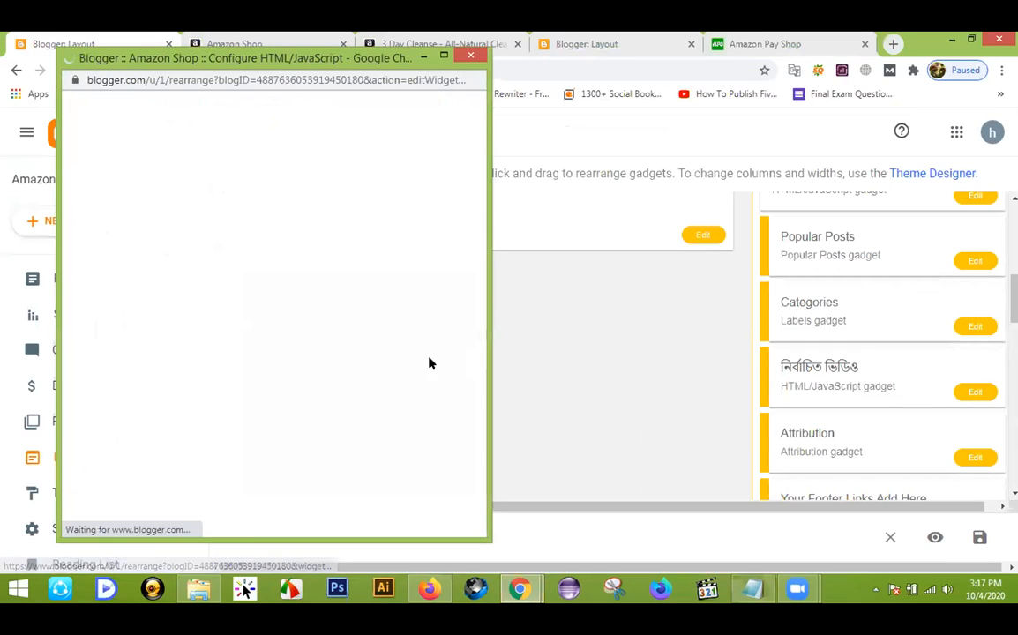
{"action": "left_click", "coordinate": [234, 469]}
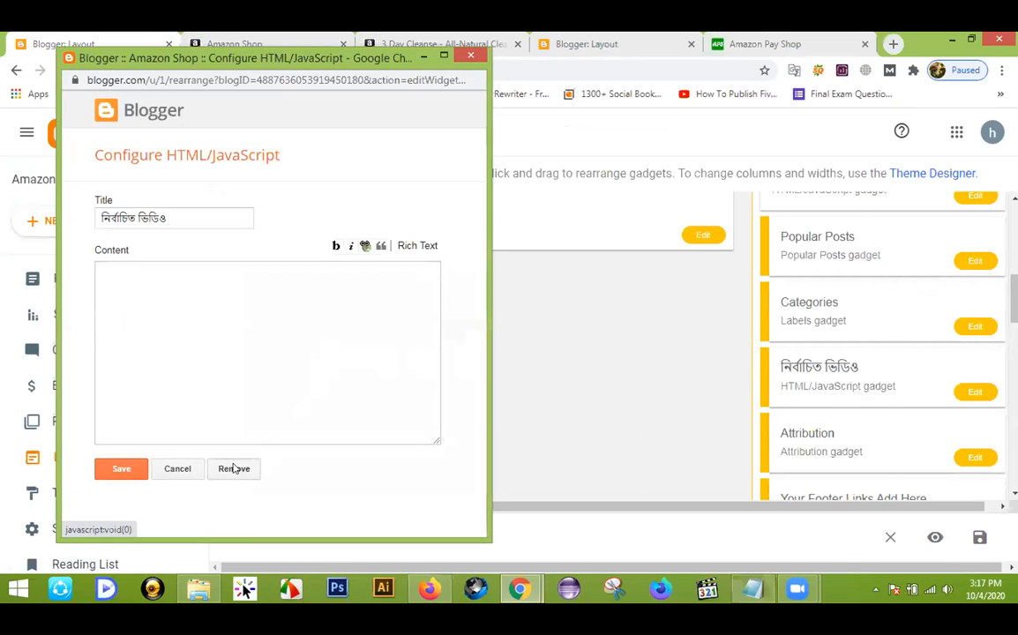
{"action": "left_click", "coordinate": [343, 181]}
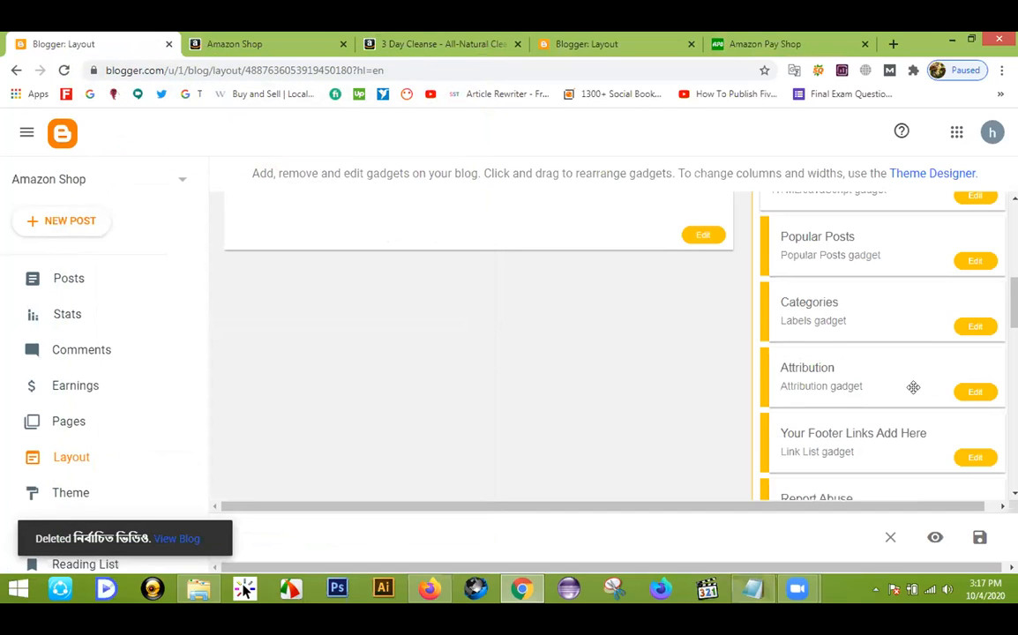
Step: Remove the Attribution gadget from the sidebar
{"action": "left_click", "coordinate": [974, 393]}
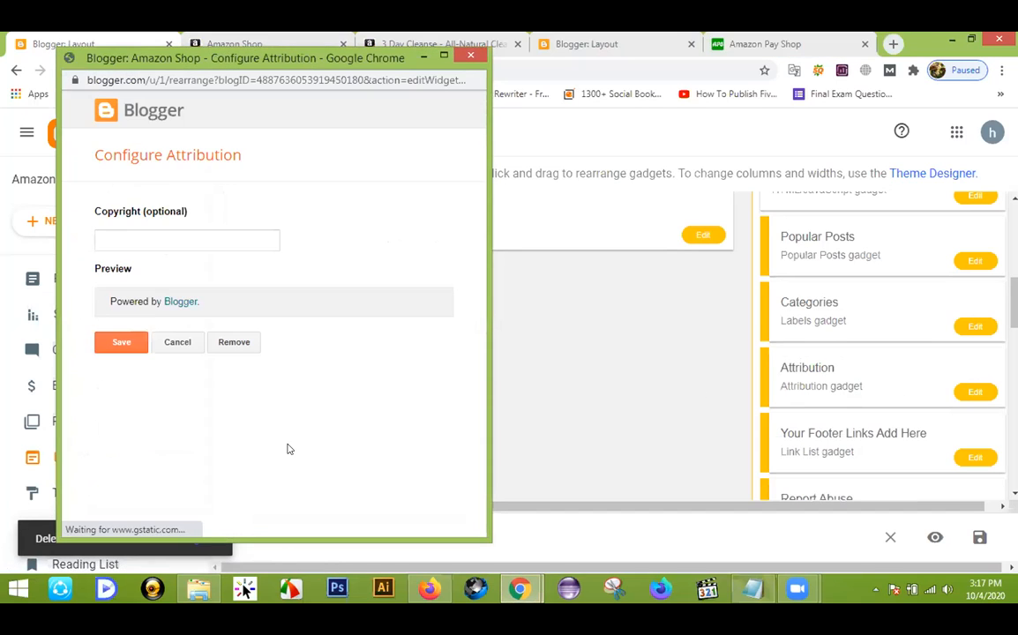
{"action": "left_click", "coordinate": [234, 340]}
{"action": "left_click", "coordinate": [345, 173]}
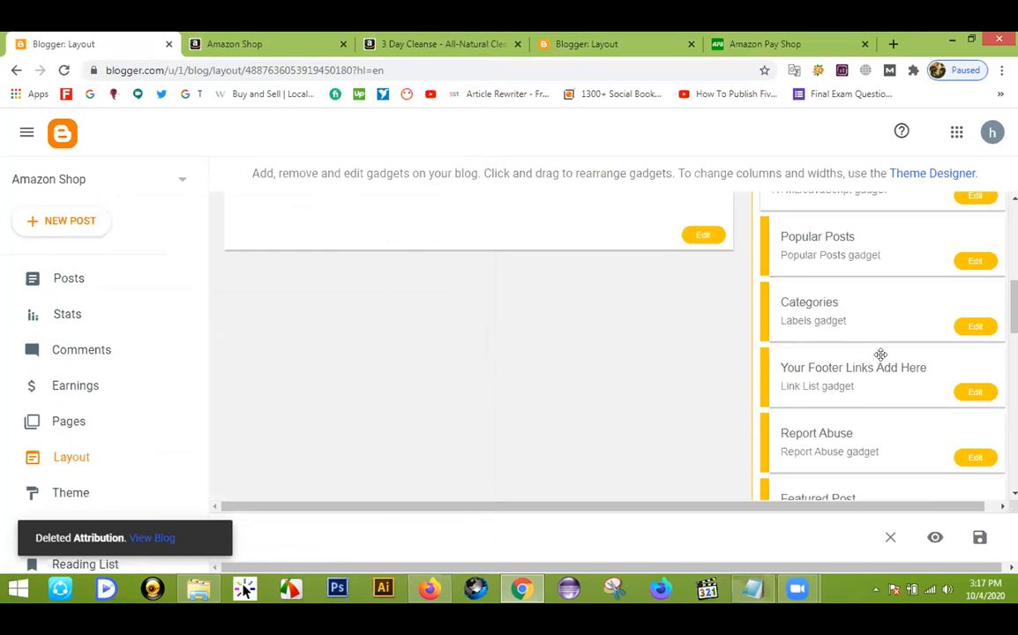
Step: Remove the Report Abuse gadget from the sidebar
{"action": "left_click", "coordinate": [974, 458]}
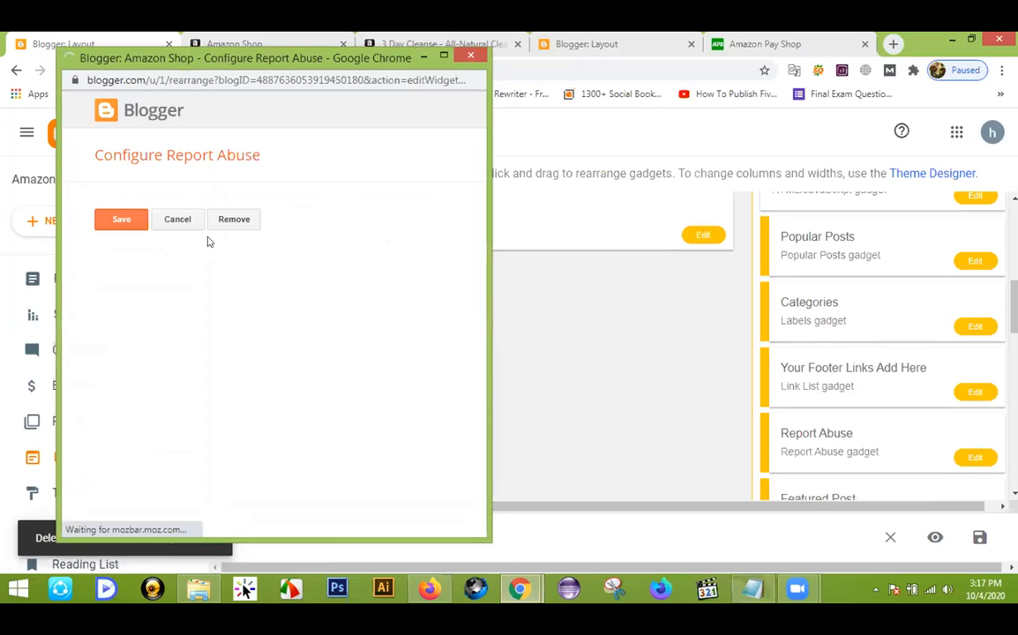
{"action": "left_click", "coordinate": [232, 220]}
{"action": "left_click", "coordinate": [347, 176]}
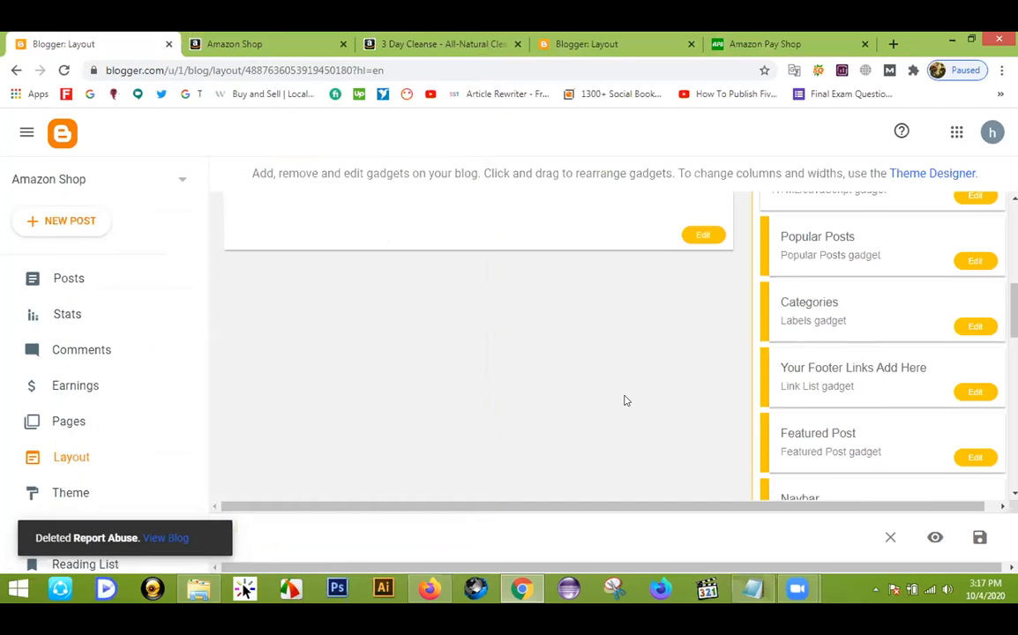
Step: Bring up the live Amazon Pay Shop blog and examine its overall home page arrangement at a reduced zoom
{"action": "scroll", "coordinate": [634, 402], "scroll_direction": "up", "scroll_amount": 2}
{"action": "scroll", "coordinate": [807, 359], "scroll_direction": "down", "scroll_amount": 5}
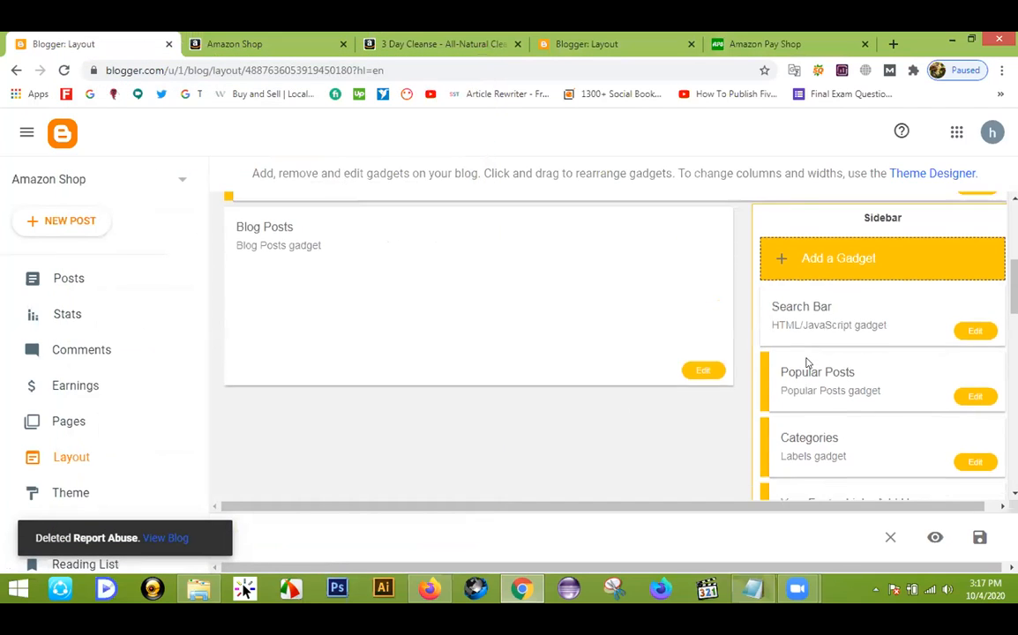
{"action": "scroll", "coordinate": [794, 349], "scroll_direction": "up", "scroll_amount": 3}
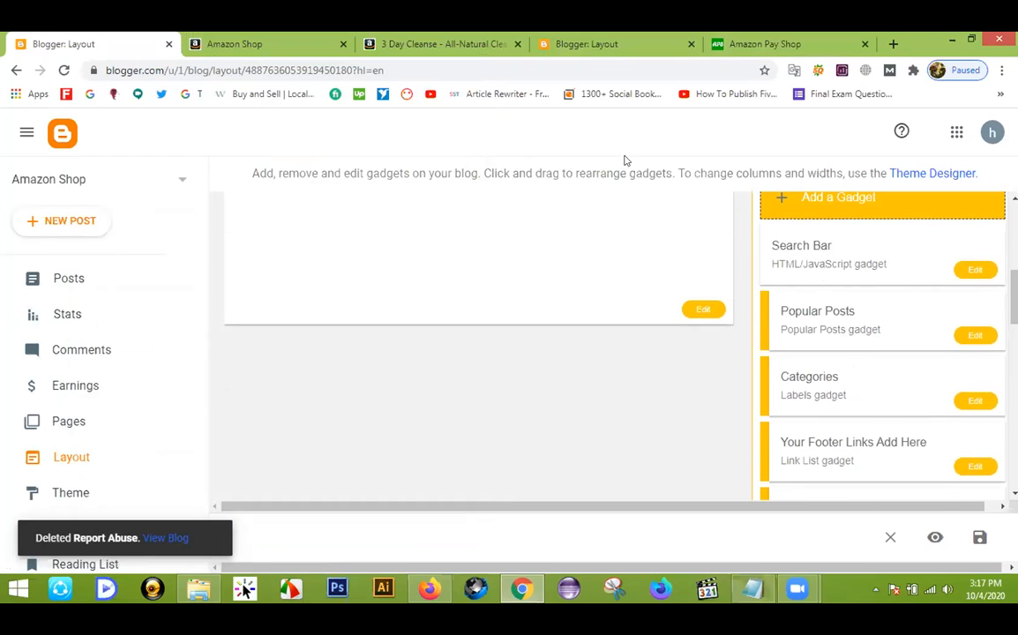
{"action": "left_click", "coordinate": [761, 40]}
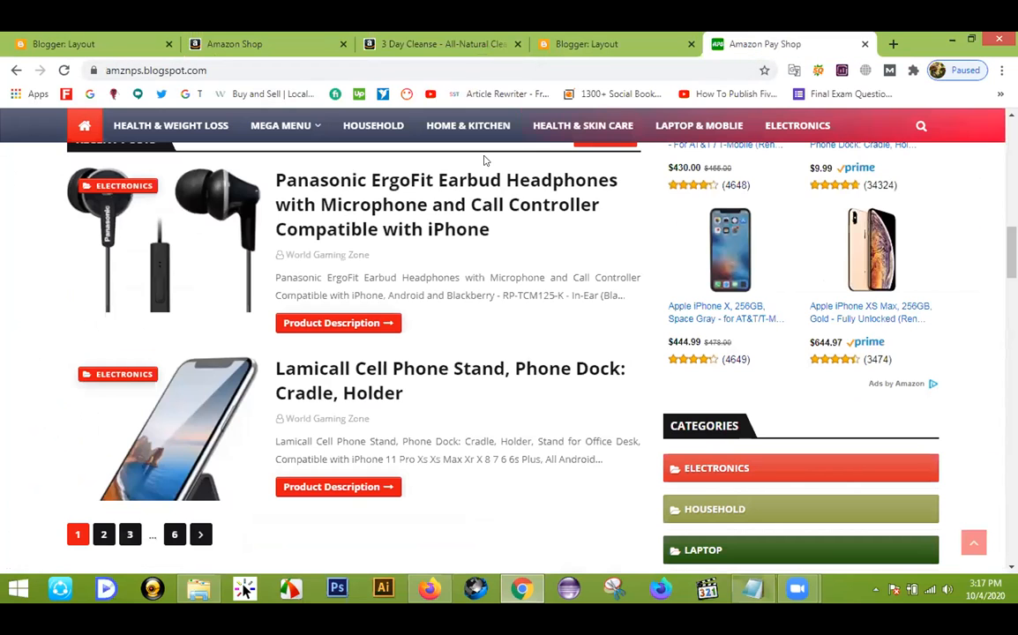
{"action": "scroll", "coordinate": [2, 363], "scroll_direction": "up", "scroll_amount": 3}
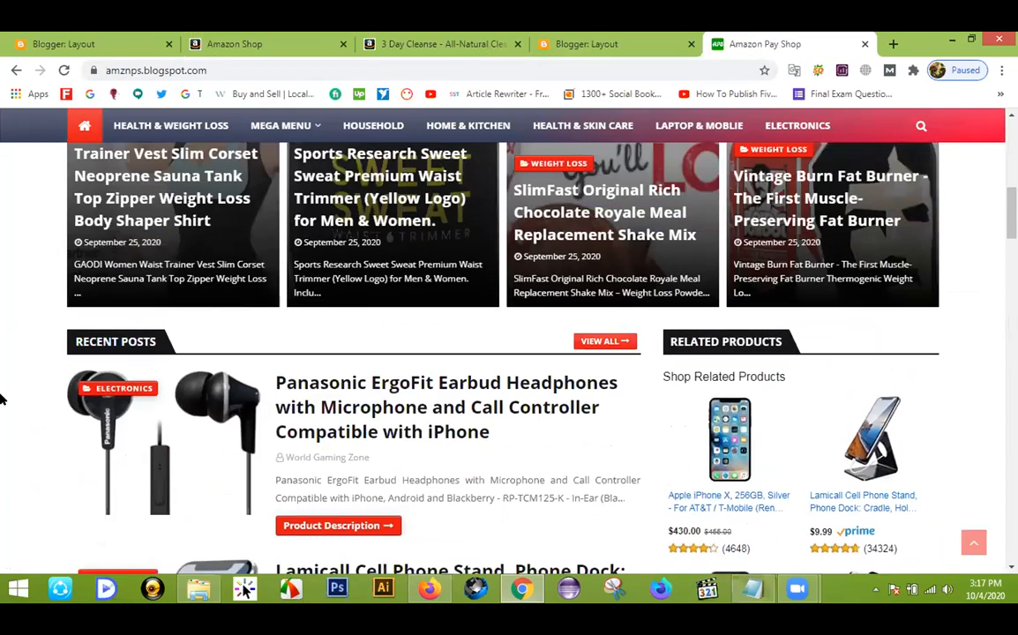
{"action": "scroll", "coordinate": [2, 399], "scroll_direction": "up", "scroll_amount": 5}
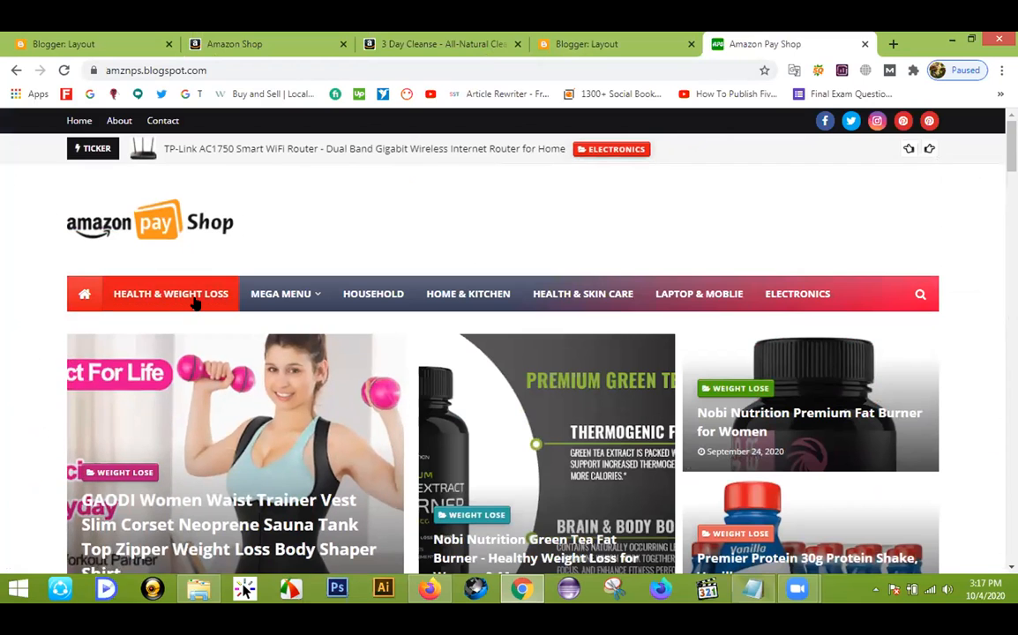
{"action": "mouse_move", "coordinate": [290, 281]}
{"action": "key", "text": "ctrl+minus"}
{"action": "key", "text": "ctrl+minus"}
{"action": "key", "text": "ctrl+minus"}
{"action": "key", "text": "ctrl+minus"}
{"action": "key", "text": "ctrl+minus"}
{"action": "key", "text": "ctrl+minus"}
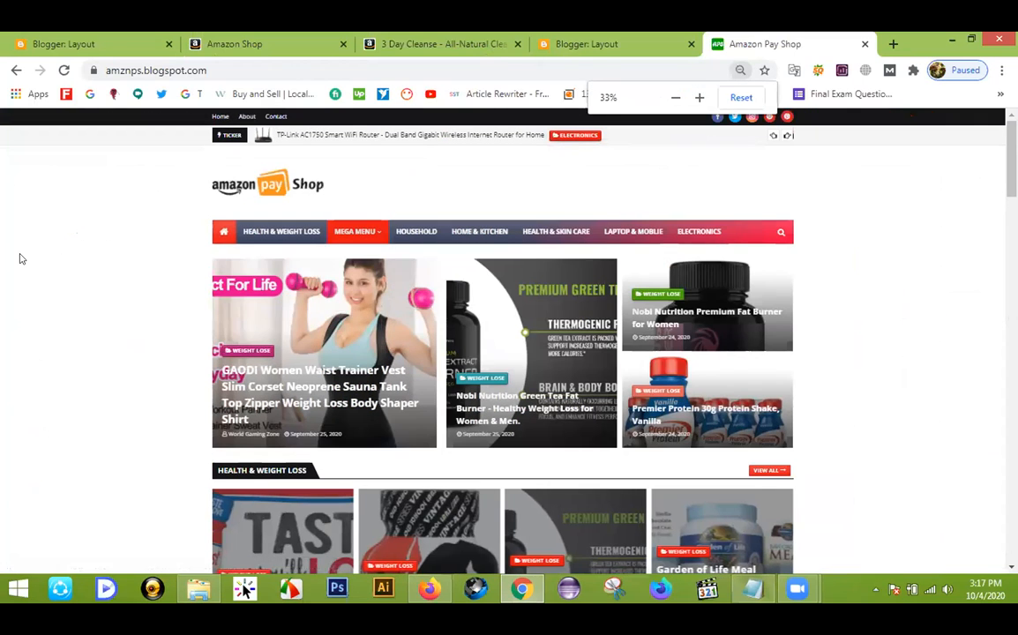
{"action": "key", "text": "ctrl+minus"}
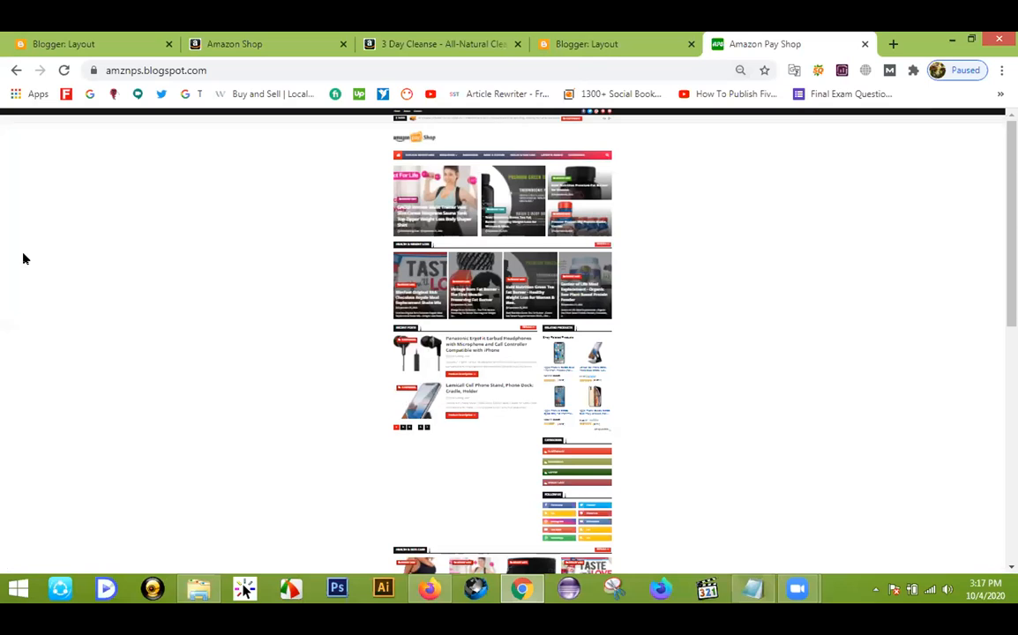
{"action": "key", "text": "ctrl+plus"}
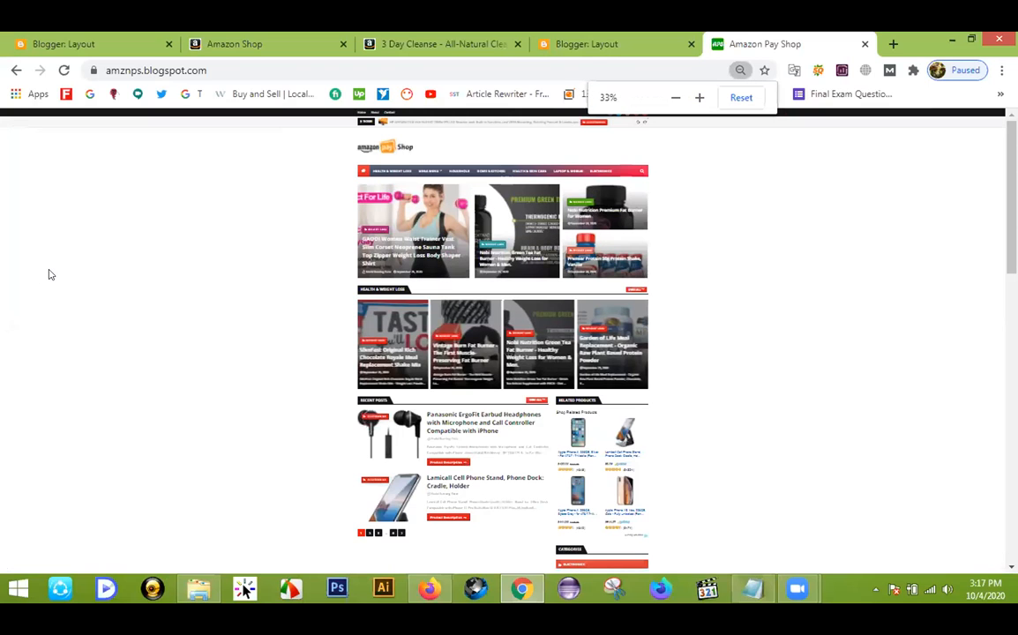
Step: Examine the Amazon Pay Shop home page sections from the featured posts down to the footer and back
{"action": "scroll", "coordinate": [50, 274], "scroll_direction": "down", "scroll_amount": 5}
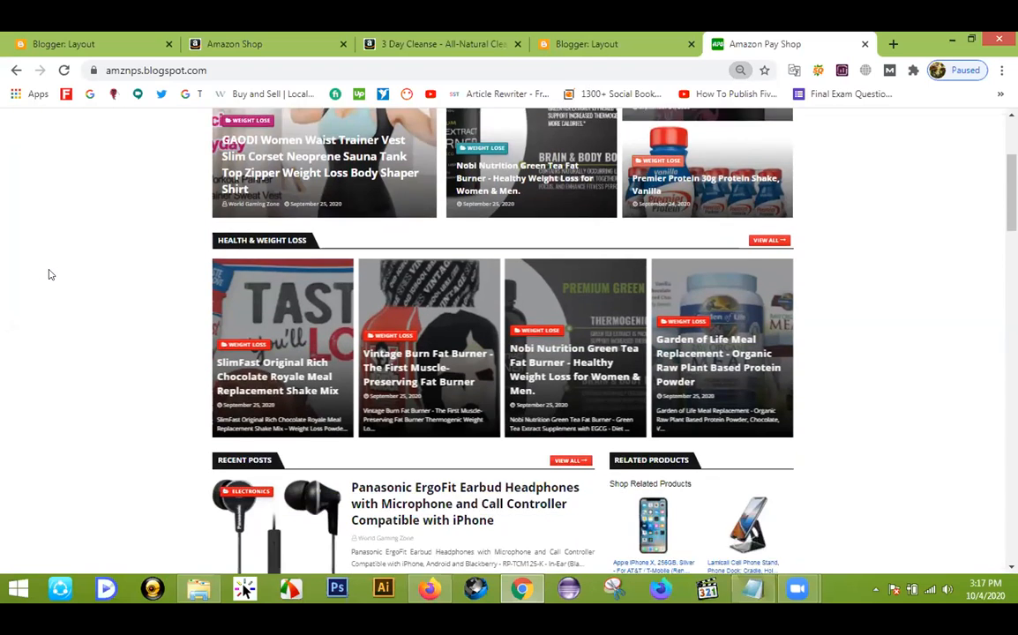
{"action": "scroll", "coordinate": [50, 274], "scroll_direction": "down", "scroll_amount": 5}
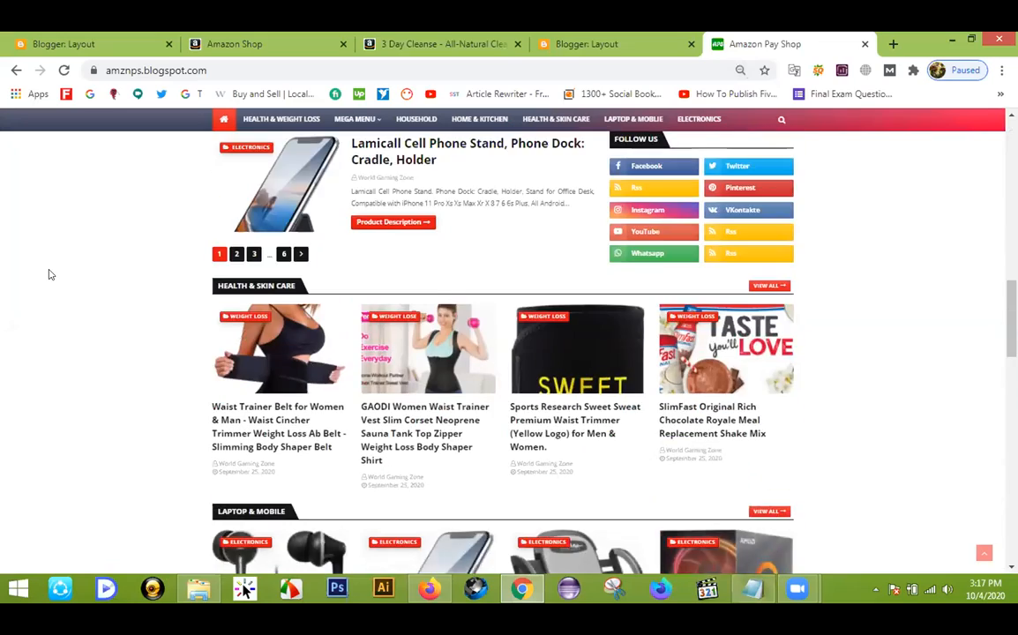
{"action": "scroll", "coordinate": [50, 274], "scroll_direction": "down", "scroll_amount": 8}
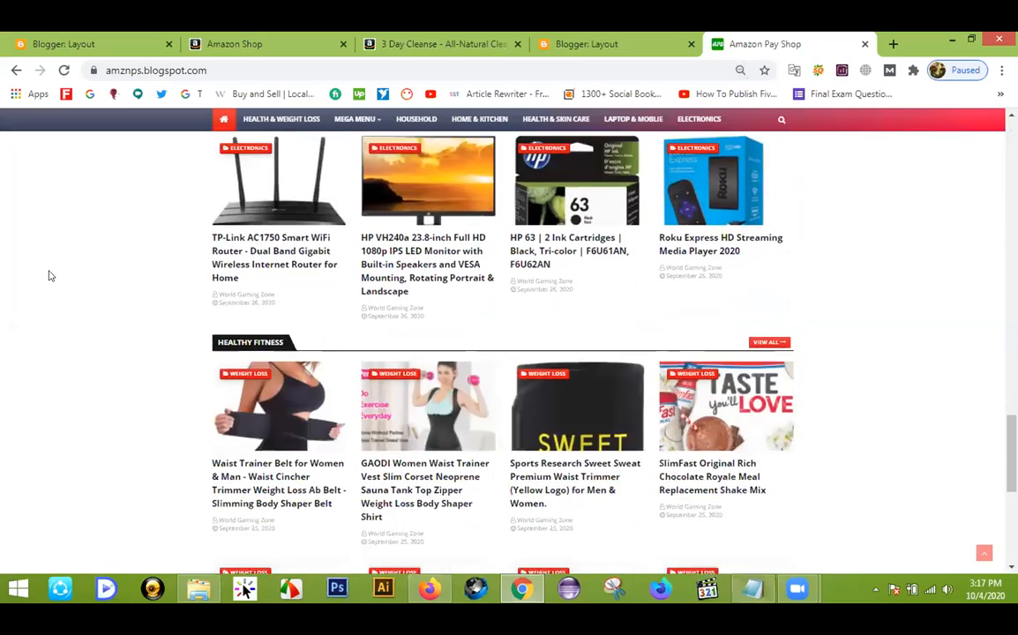
{"action": "scroll", "coordinate": [51, 276], "scroll_direction": "down", "scroll_amount": 4}
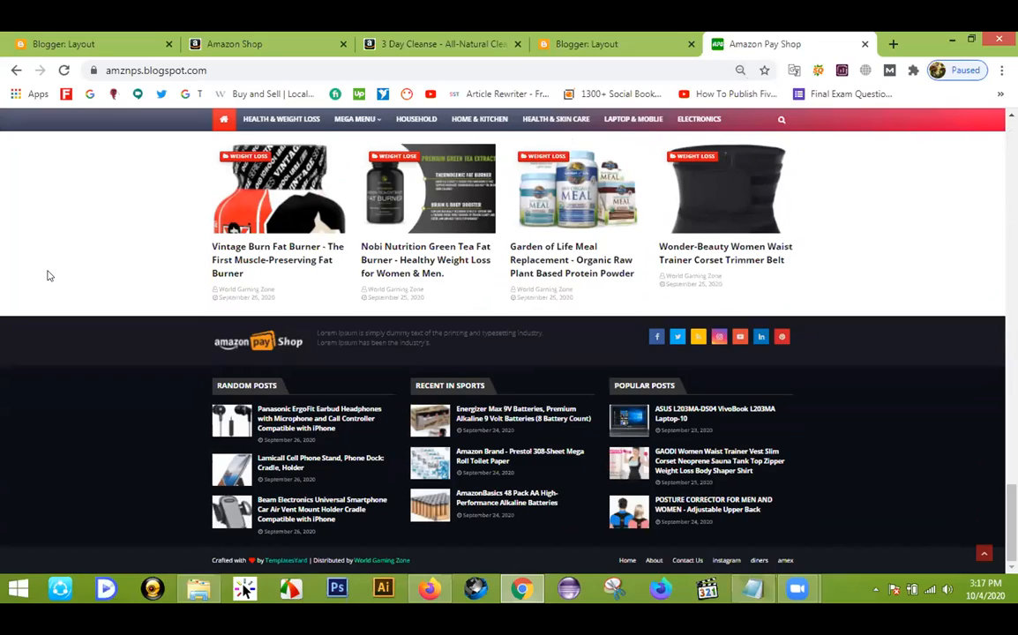
{"action": "scroll", "coordinate": [49, 276], "scroll_direction": "up", "scroll_amount": 14}
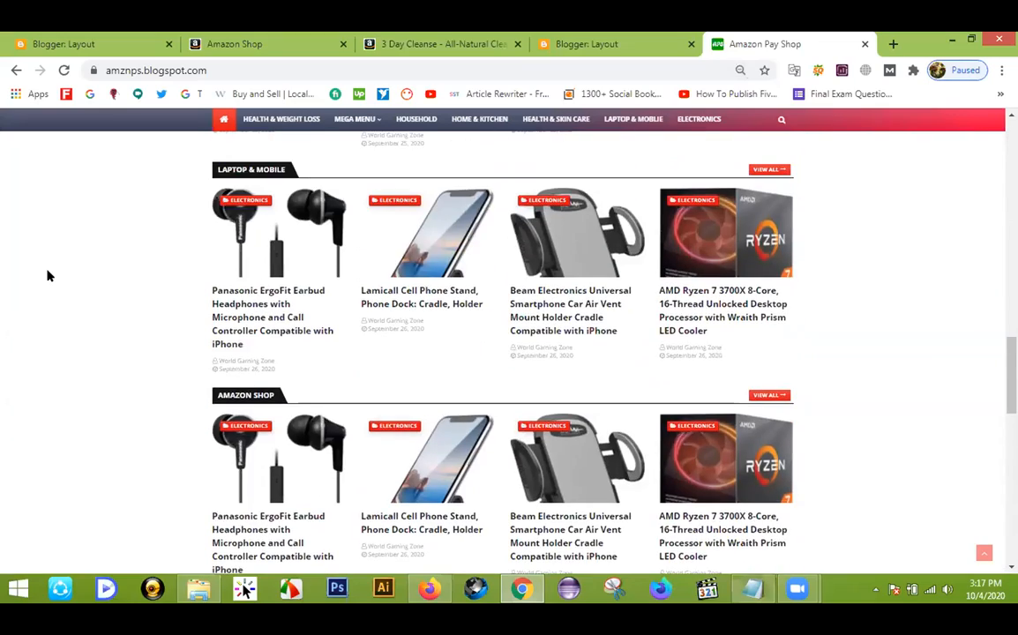
{"action": "scroll", "coordinate": [48, 277], "scroll_direction": "up", "scroll_amount": 10}
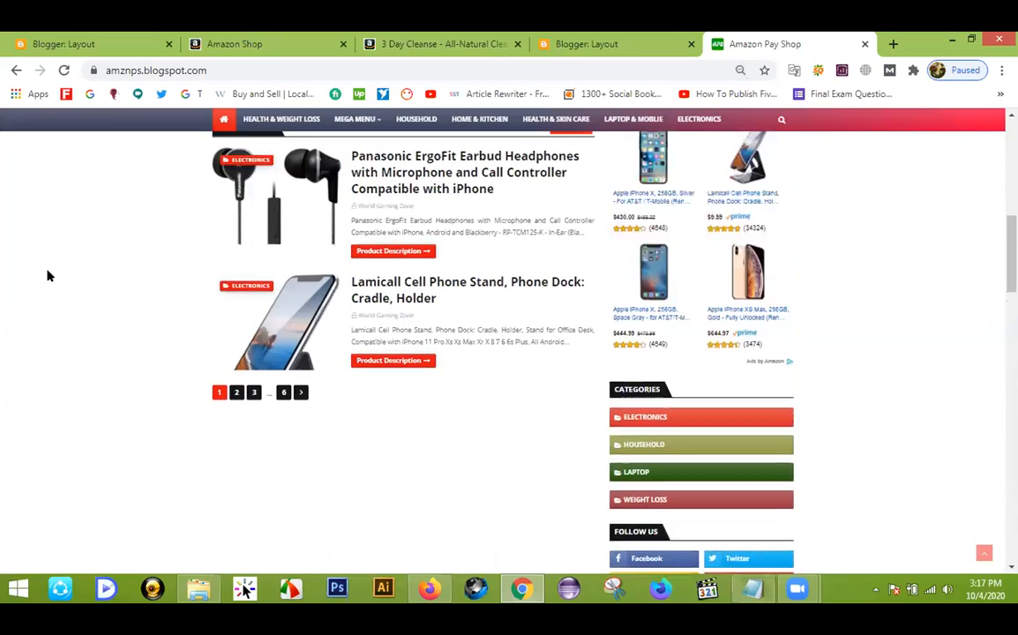
{"action": "scroll", "coordinate": [49, 276], "scroll_direction": "up", "scroll_amount": 4}
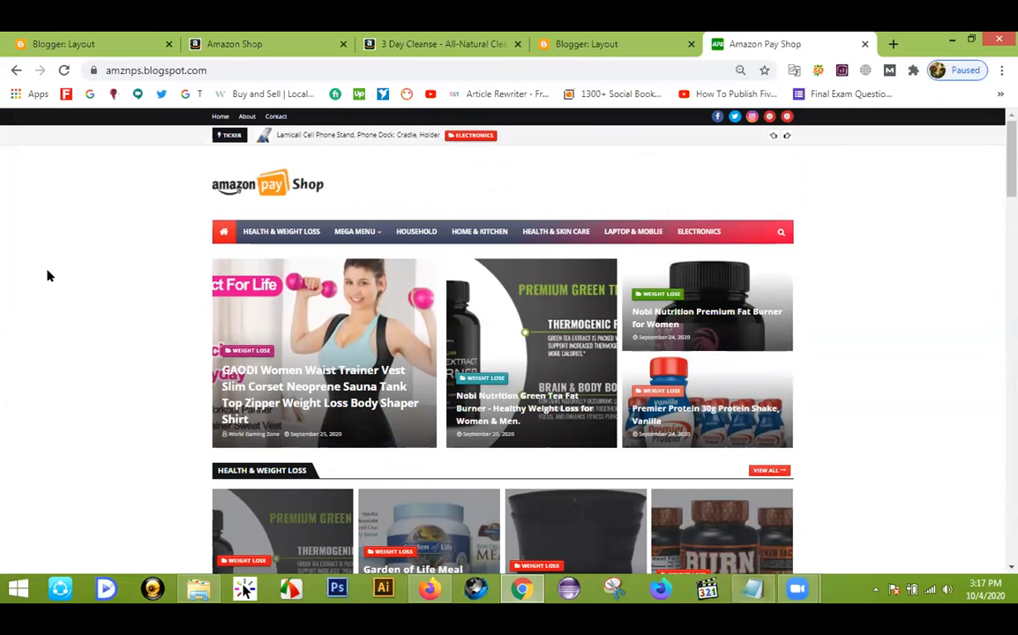
Step: Restore the page to its normal zoom and examine the featured posts and the Health & Weight Loss section
{"action": "key", "text": "ctrl+plus"}
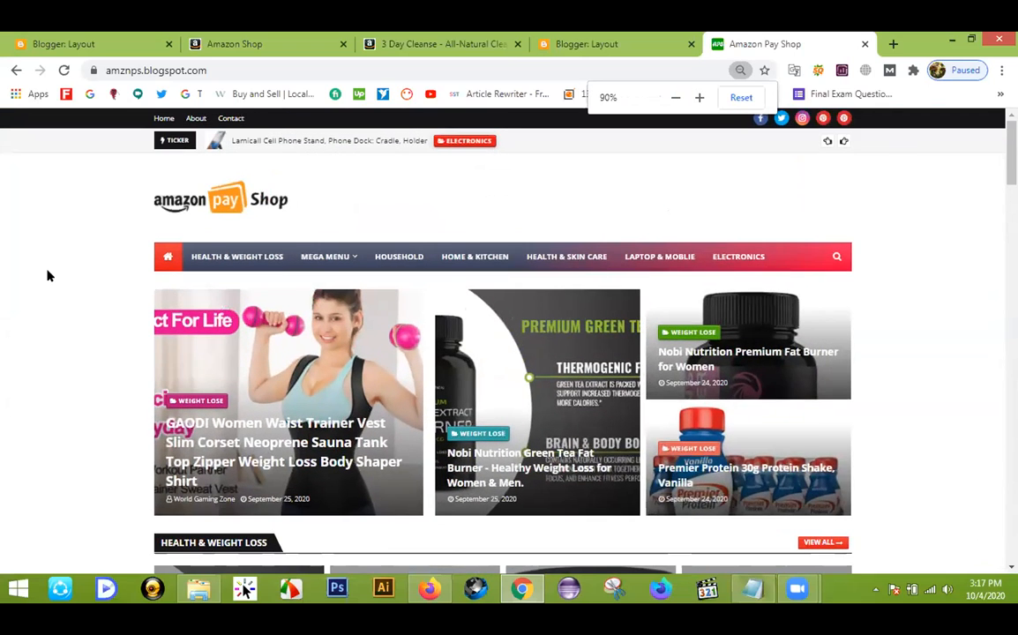
{"action": "key", "text": "ctrl+plus"}
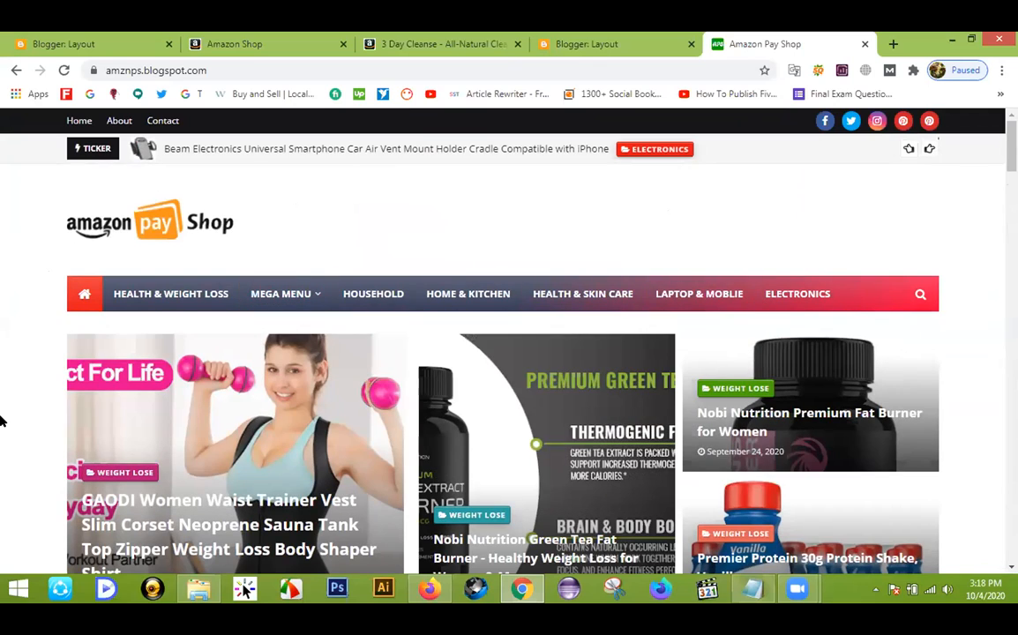
{"action": "scroll", "coordinate": [3, 397], "scroll_direction": "down", "scroll_amount": 3}
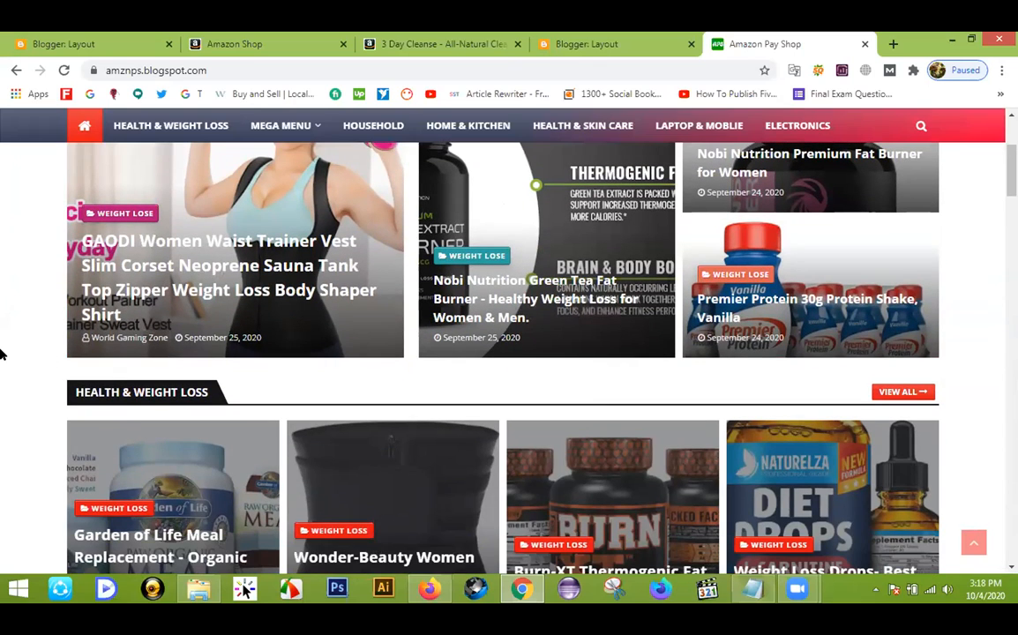
{"action": "scroll", "coordinate": [3, 348], "scroll_direction": "down", "scroll_amount": 2}
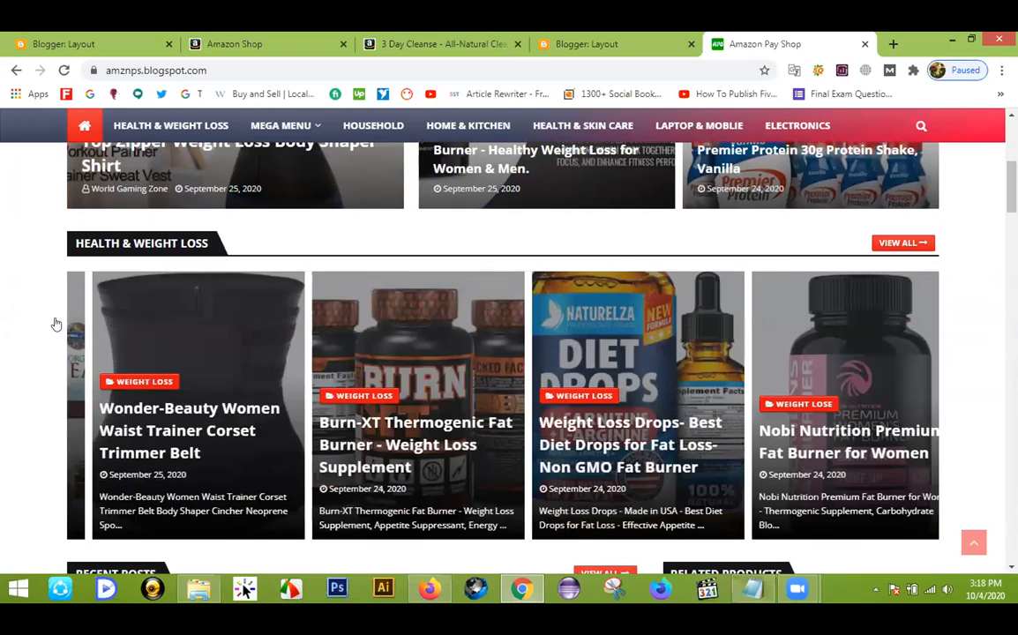
Step: Examine the post, sidebar and footer gadget sections in the Amazon Pay Shop blog's layout
{"action": "left_click", "coordinate": [592, 44]}
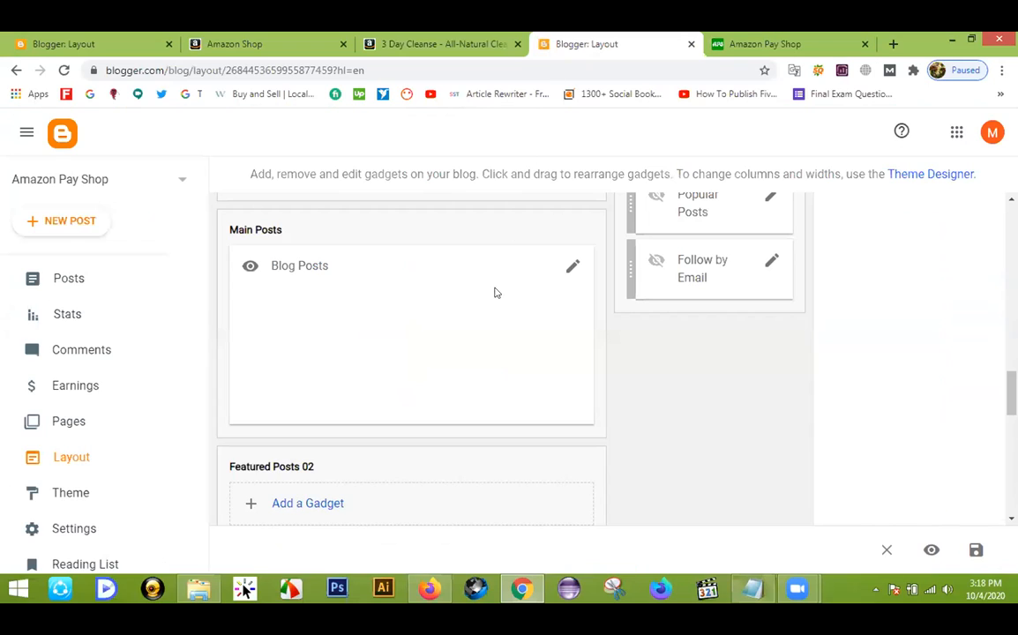
{"action": "scroll", "coordinate": [495, 293], "scroll_direction": "down", "scroll_amount": 6}
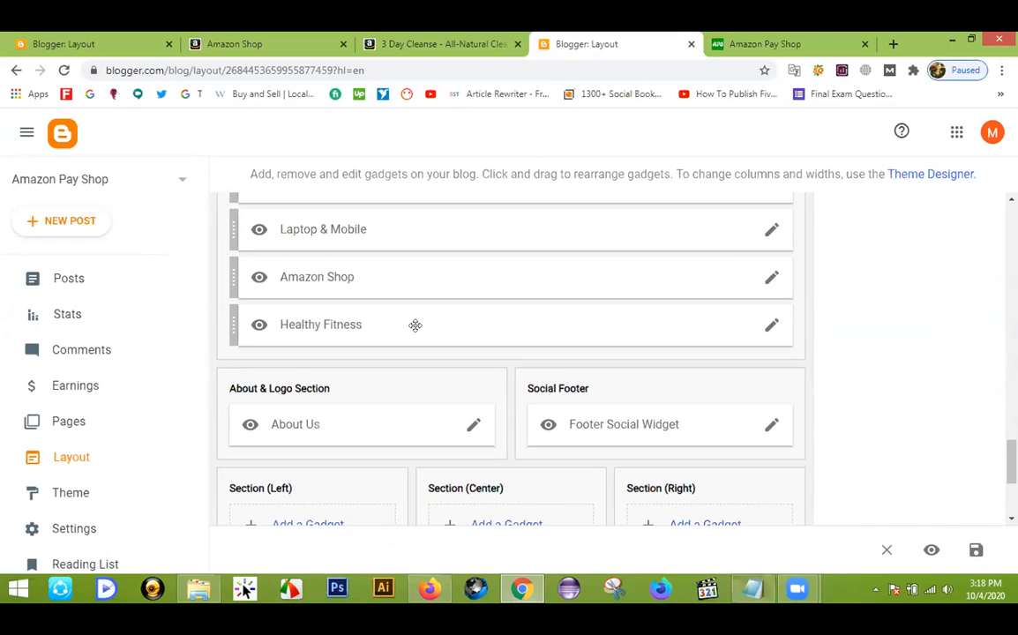
{"action": "scroll", "coordinate": [415, 324], "scroll_direction": "down", "scroll_amount": 3}
{"action": "scroll", "coordinate": [423, 352], "scroll_direction": "up", "scroll_amount": 8}
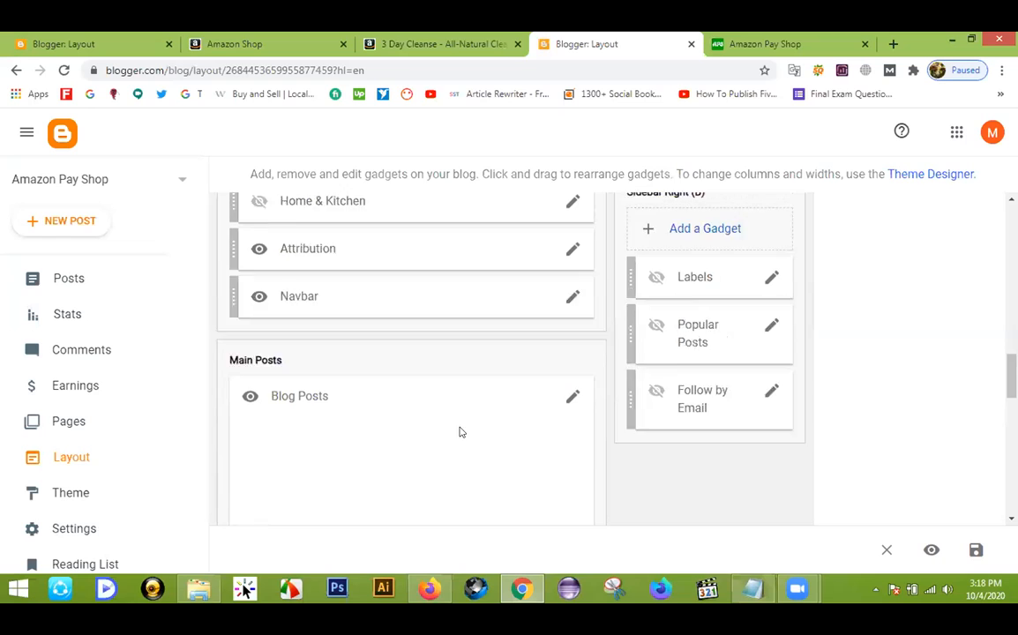
{"action": "scroll", "coordinate": [459, 432], "scroll_direction": "up", "scroll_amount": 4}
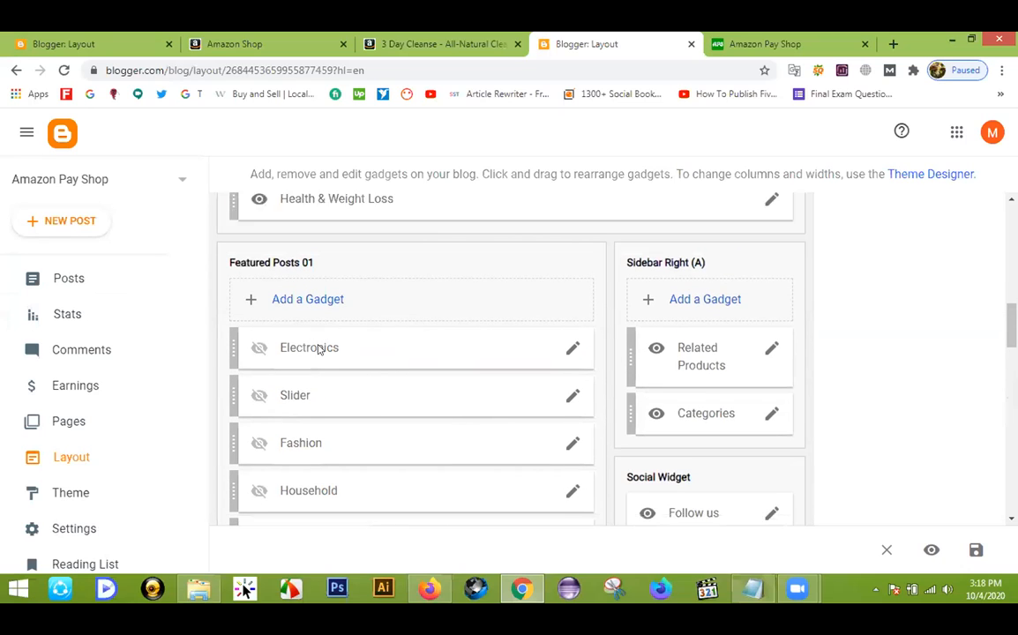
Step: Inspect the Electronics gadget's settings in the Featured Posts 01 section and close them without saving
{"action": "scroll", "coordinate": [322, 344], "scroll_direction": "down", "scroll_amount": 1}
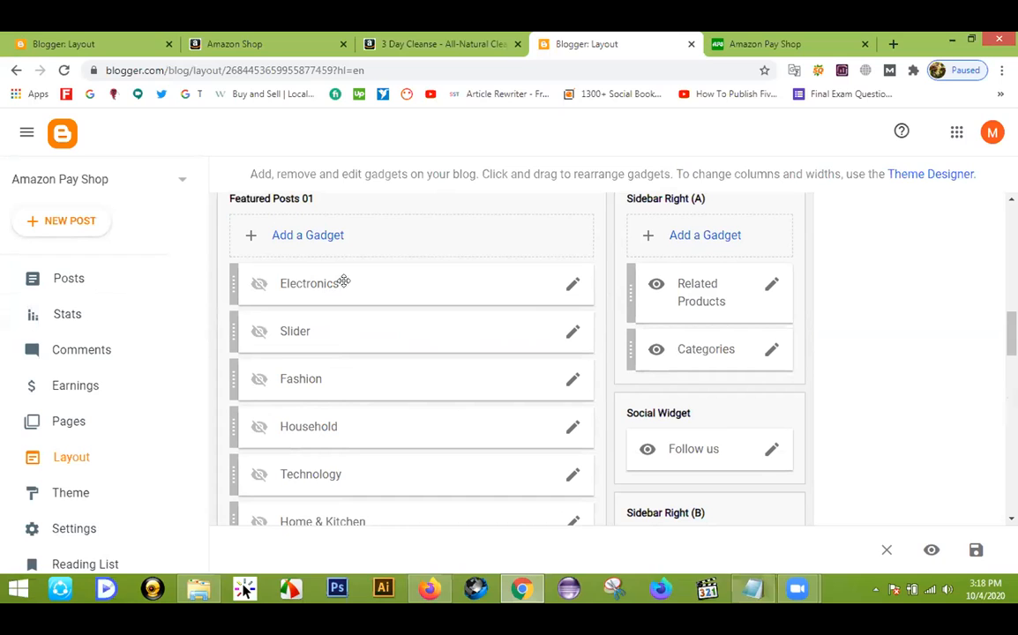
{"action": "left_click", "coordinate": [571, 287]}
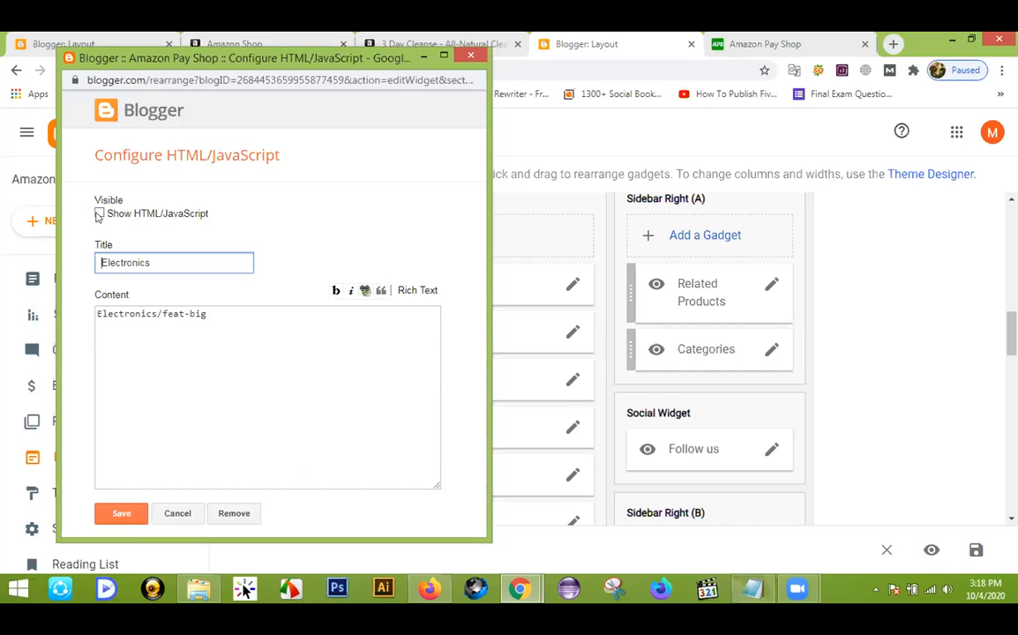
{"action": "left_click", "coordinate": [177, 513]}
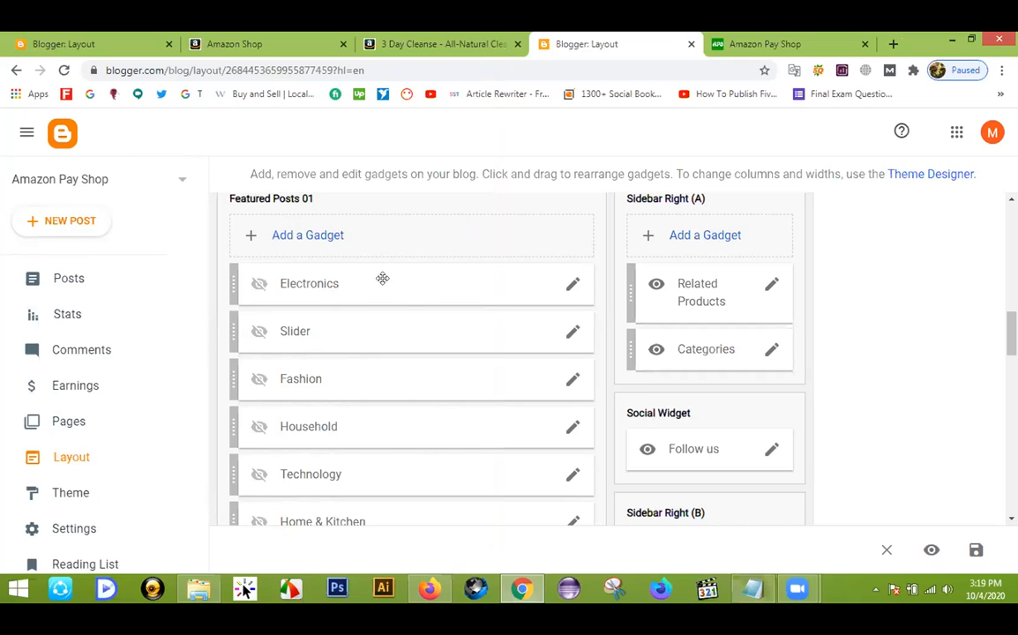
Step: Open the Navbar gadget's settings in Featured Posts 01 and check the navigation bar on the live Amazon Pay Shop blog
{"action": "scroll", "coordinate": [364, 337], "scroll_direction": "down", "scroll_amount": 2}
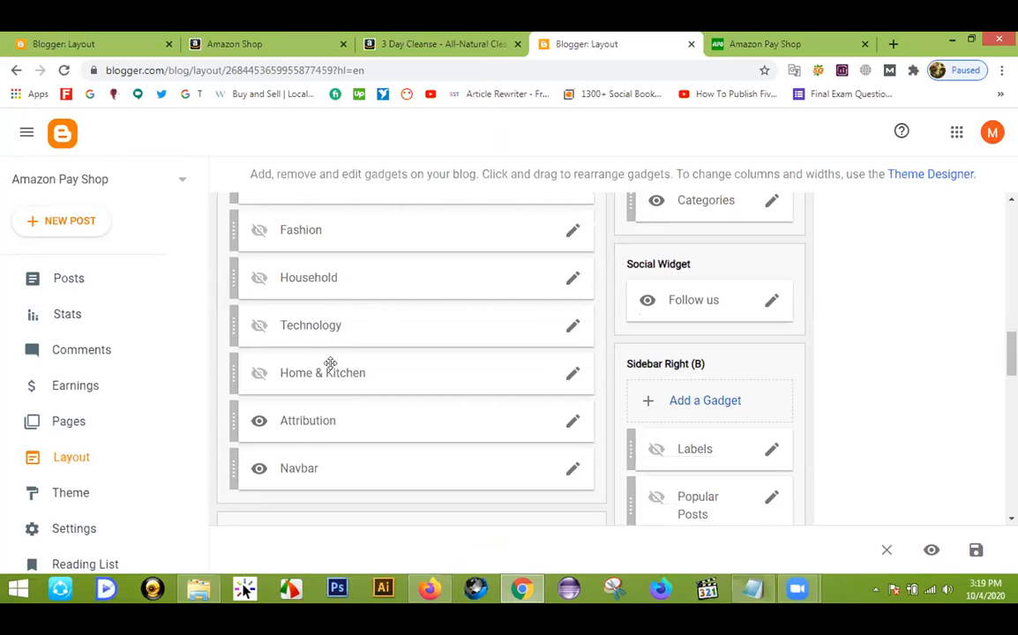
{"action": "left_click", "coordinate": [572, 469]}
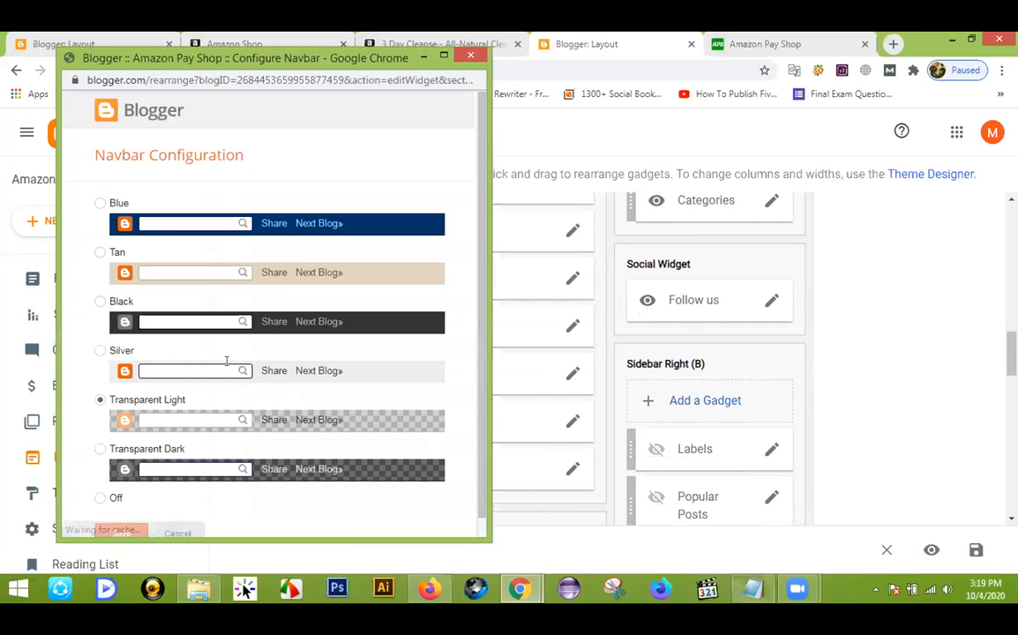
{"action": "left_click", "coordinate": [753, 41]}
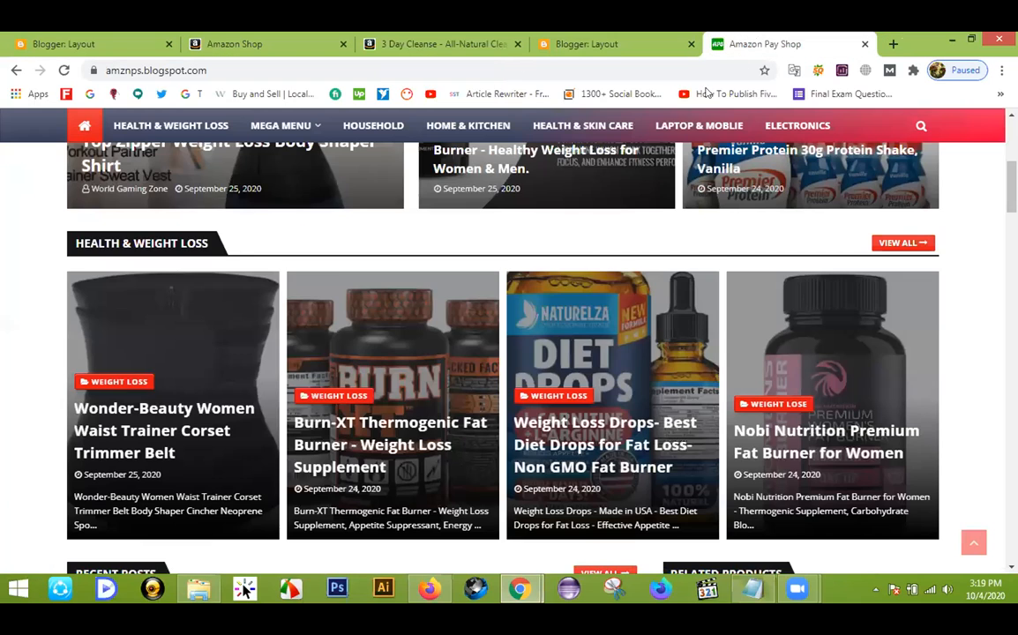
{"action": "scroll", "coordinate": [490, 245], "scroll_direction": "up", "scroll_amount": 3}
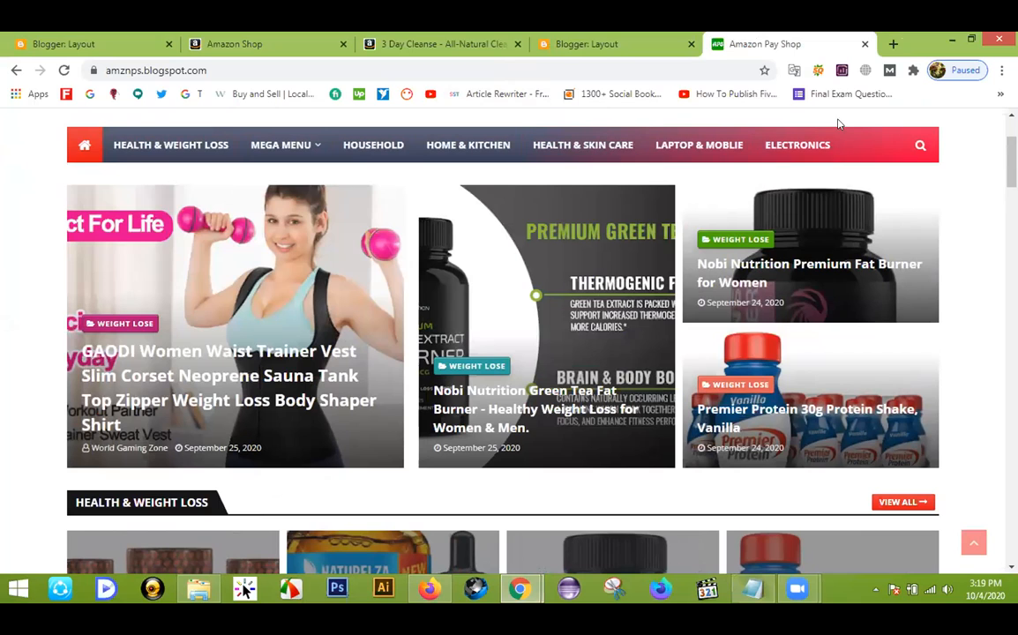
Step: Return to the Navbar configuration, review its style options, and close it without saving
{"action": "left_click", "coordinate": [607, 44]}
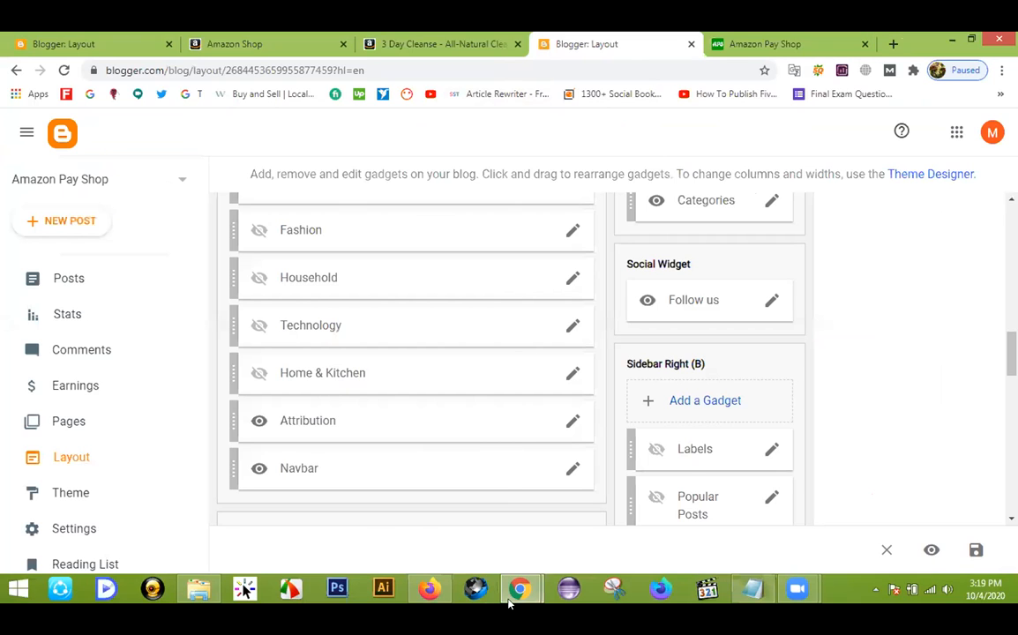
{"action": "mouse_move", "coordinate": [519, 591]}
{"action": "left_click", "coordinate": [600, 507]}
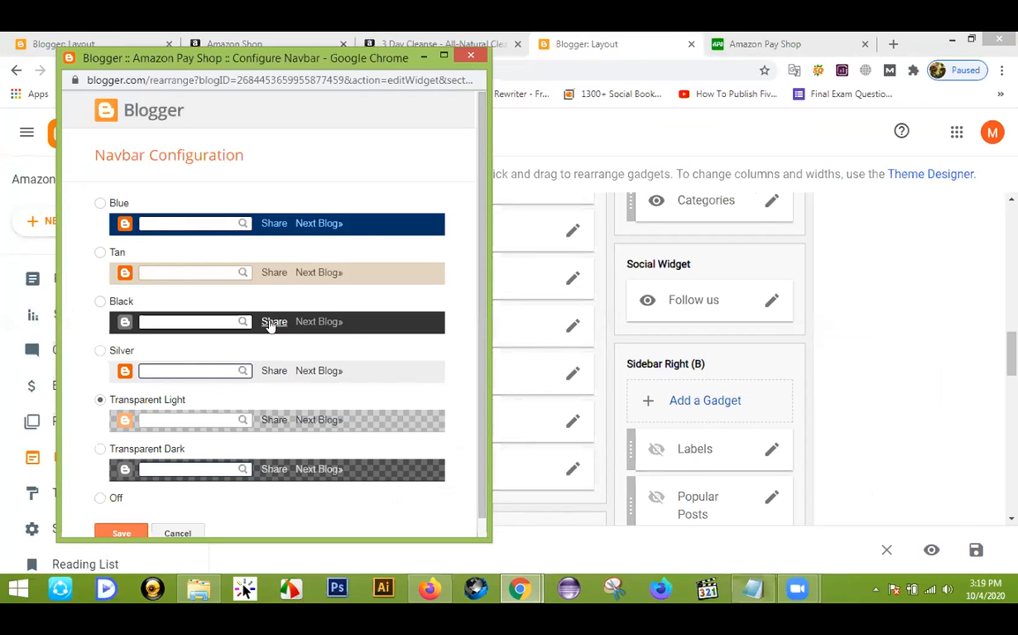
{"action": "scroll", "coordinate": [182, 419], "scroll_direction": "down", "scroll_amount": 1}
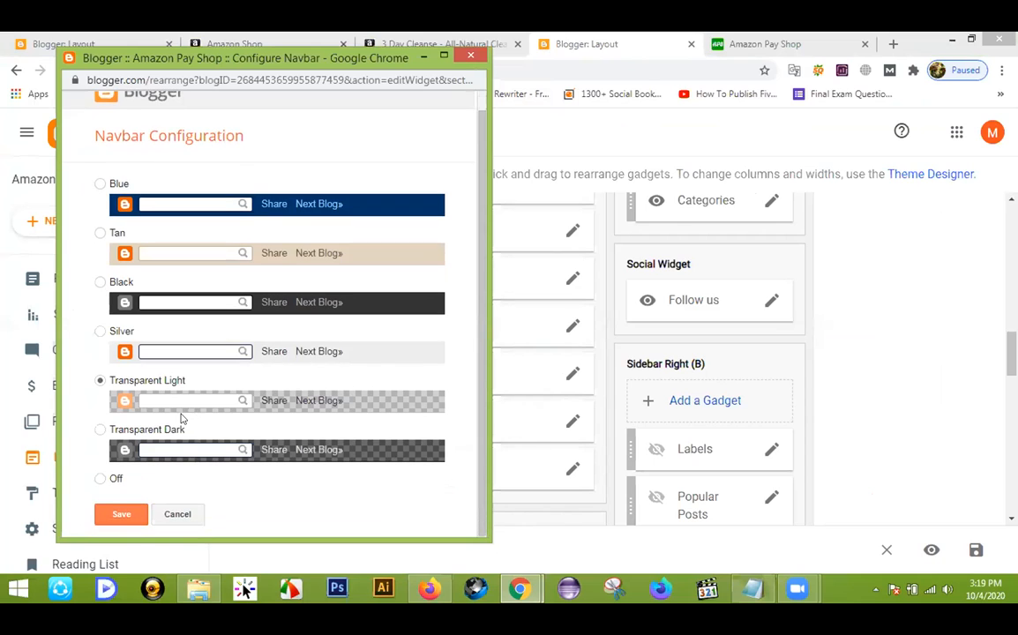
{"action": "scroll", "coordinate": [128, 413], "scroll_direction": "up", "scroll_amount": 1}
{"action": "scroll", "coordinate": [154, 463], "scroll_direction": "down", "scroll_amount": 1}
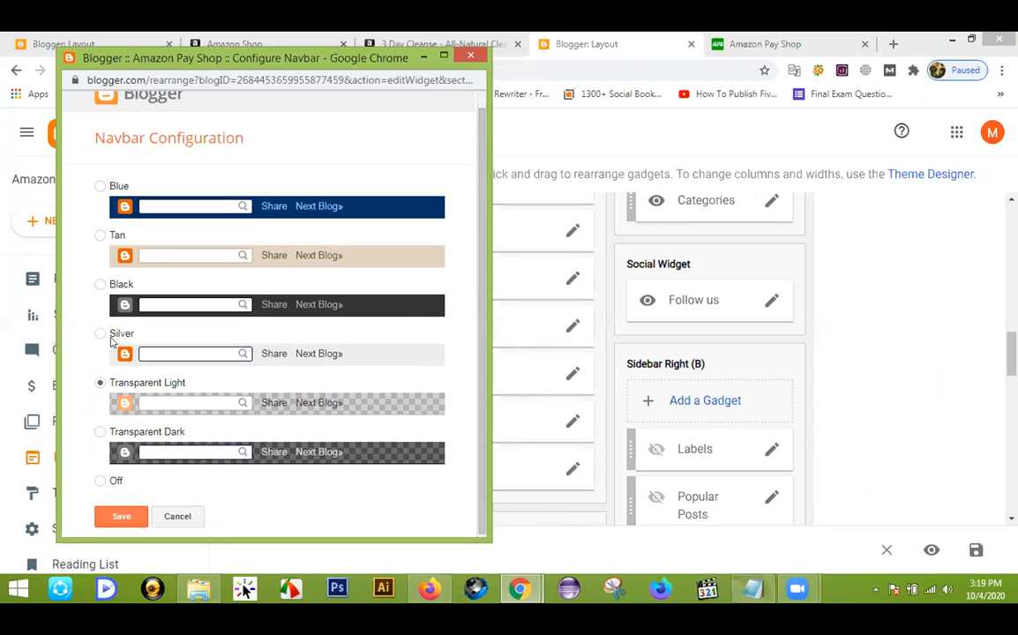
{"action": "left_click", "coordinate": [178, 515]}
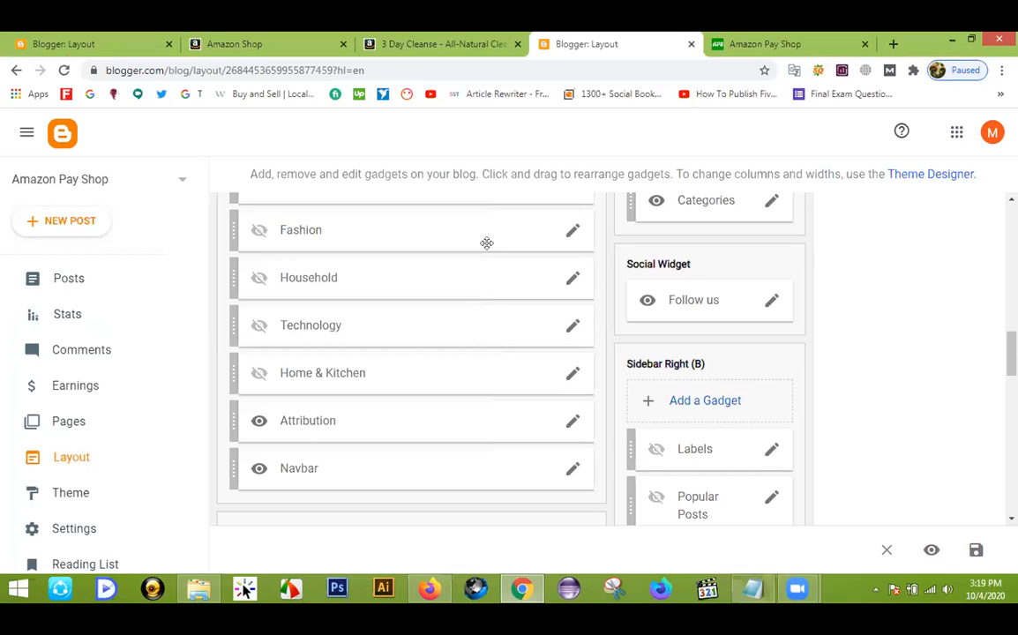
Step: Examine the gadgets in the Featured Posts 01 section from Electronics to Navbar
{"action": "scroll", "coordinate": [485, 317], "scroll_direction": "down", "scroll_amount": 1}
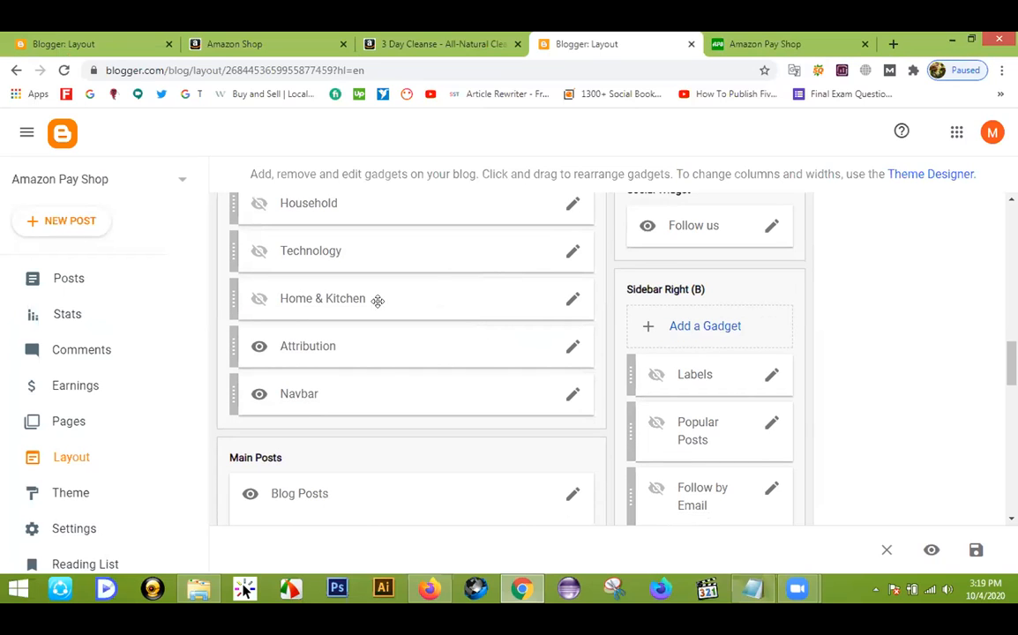
{"action": "scroll", "coordinate": [440, 279], "scroll_direction": "up", "scroll_amount": 1}
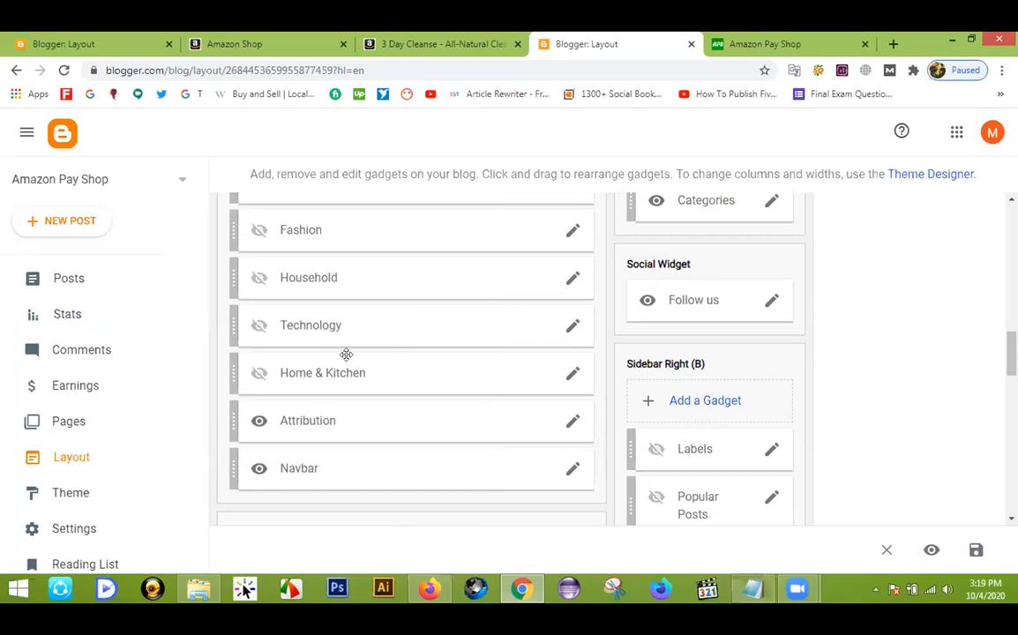
{"action": "scroll", "coordinate": [380, 329], "scroll_direction": "up", "scroll_amount": 2}
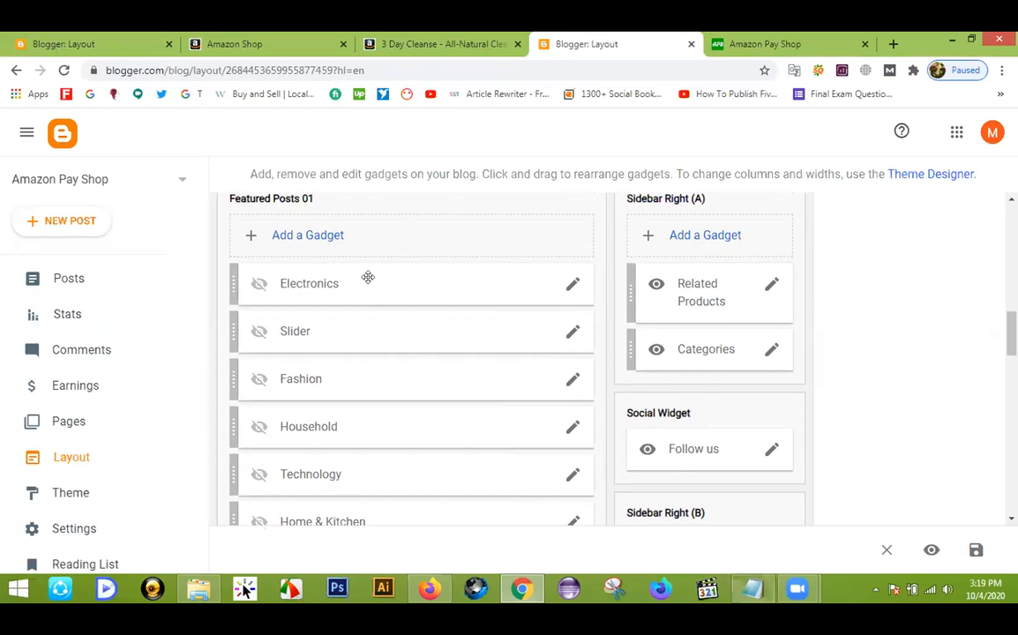
{"action": "scroll", "coordinate": [368, 277], "scroll_direction": "down", "scroll_amount": 4}
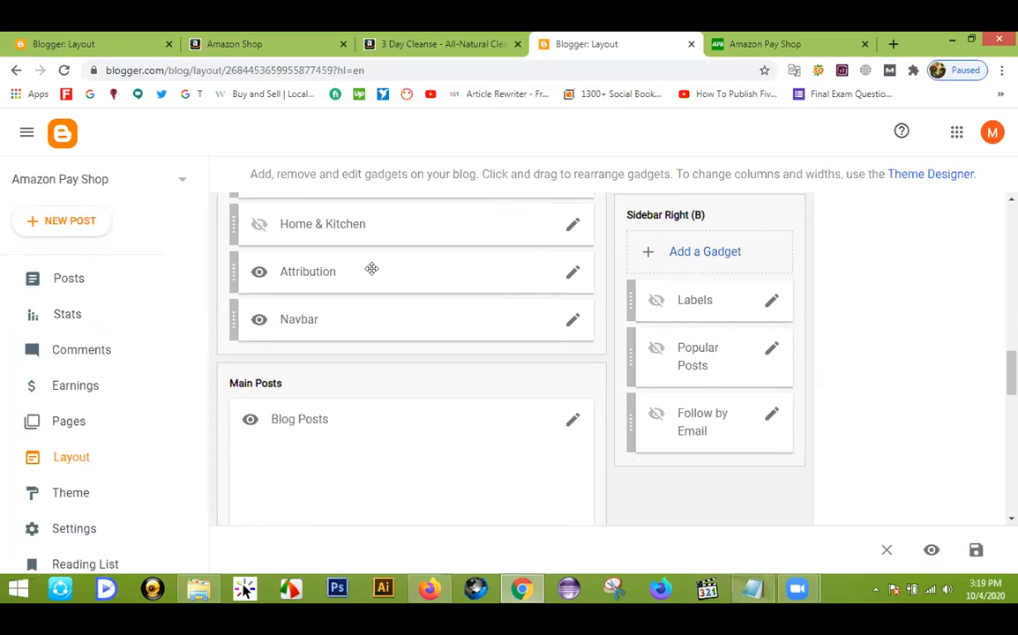
{"action": "scroll", "coordinate": [375, 265], "scroll_direction": "down", "scroll_amount": 1}
{"action": "scroll", "coordinate": [403, 270], "scroll_direction": "up", "scroll_amount": 4}
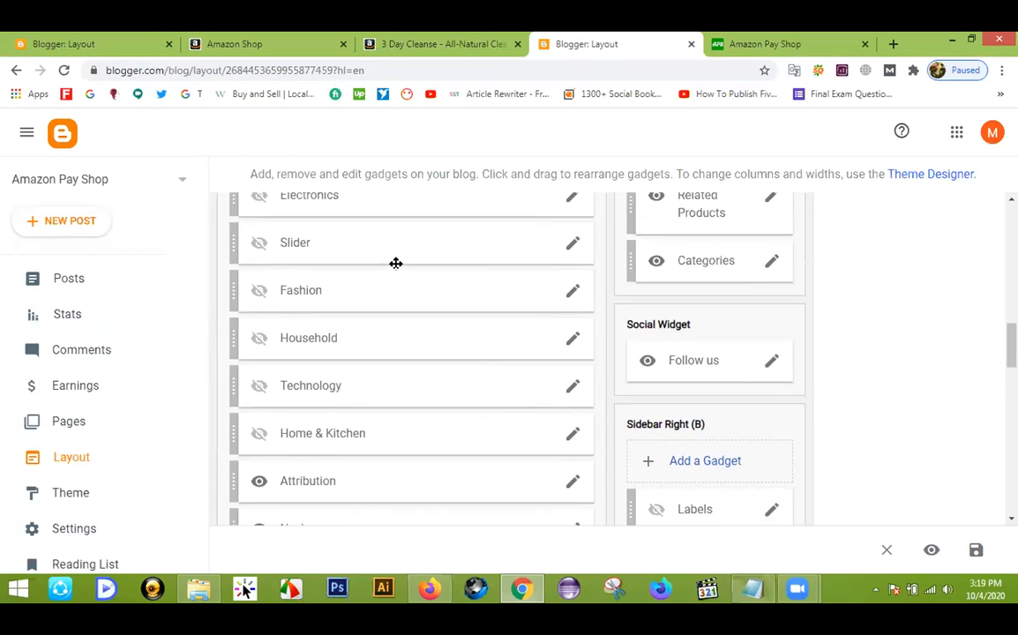
Step: Examine the Featured Posts 02 and Featured Posts 03 sections, along with the Sidebar Right (B) gadgets
{"action": "scroll", "coordinate": [395, 260], "scroll_direction": "down", "scroll_amount": 6}
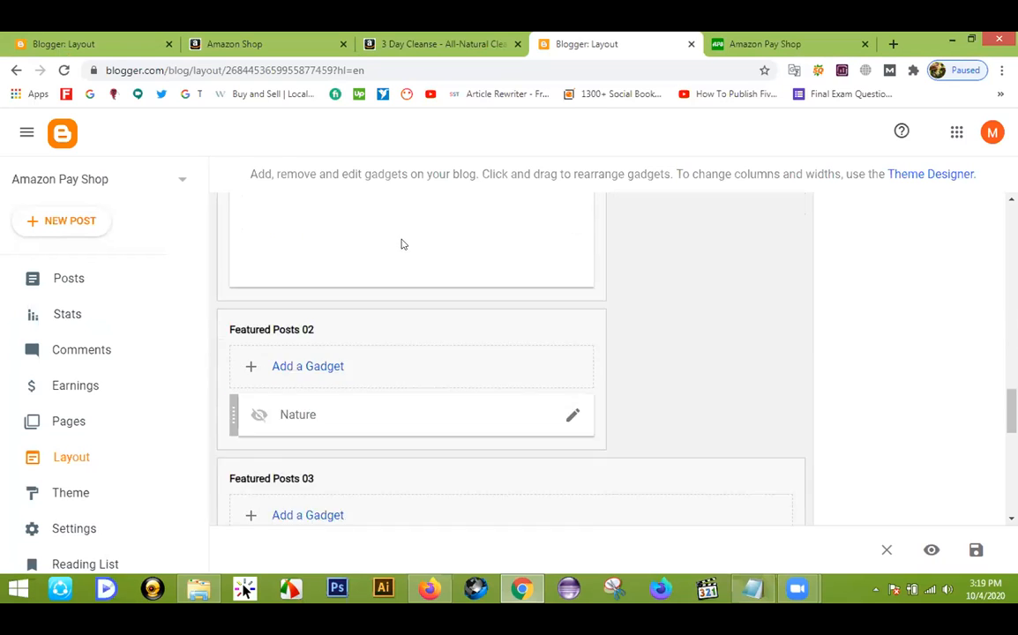
{"action": "scroll", "coordinate": [404, 240], "scroll_direction": "down", "scroll_amount": 4}
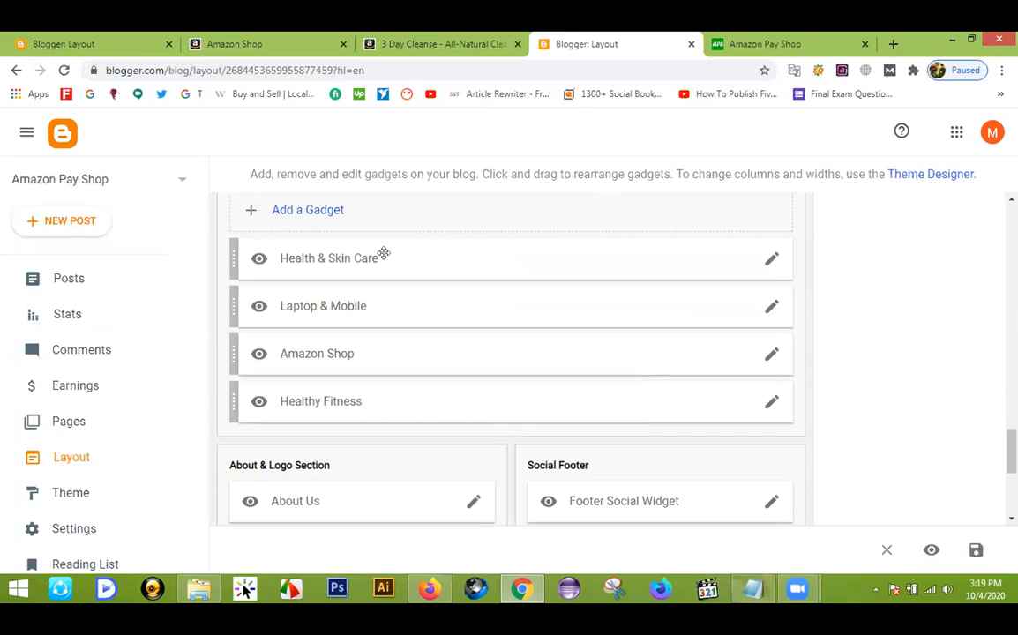
{"action": "scroll", "coordinate": [370, 340], "scroll_direction": "up", "scroll_amount": 1}
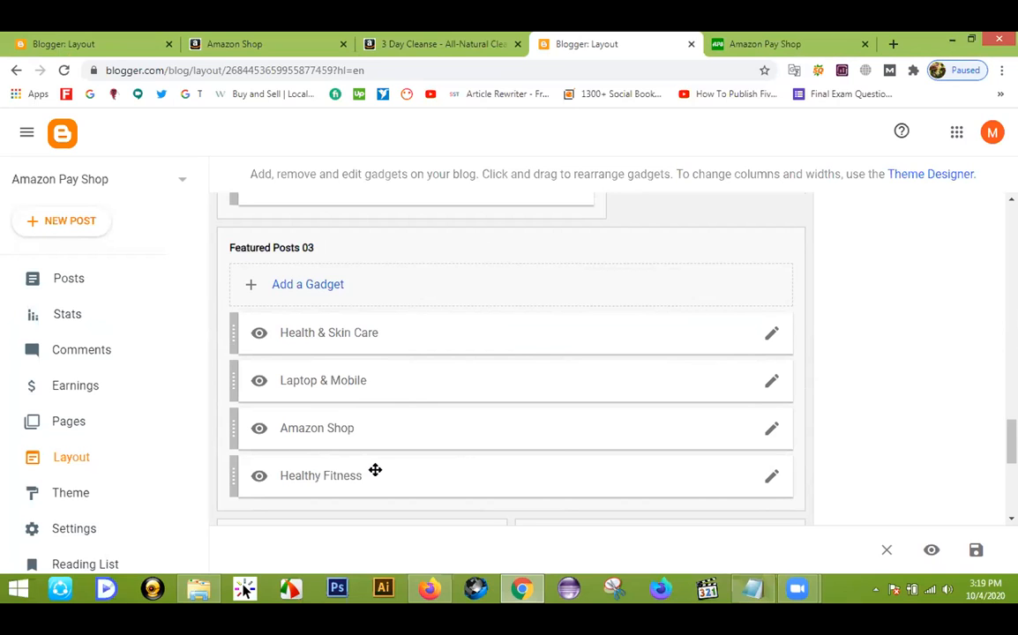
{"action": "scroll", "coordinate": [663, 434], "scroll_direction": "up", "scroll_amount": 3}
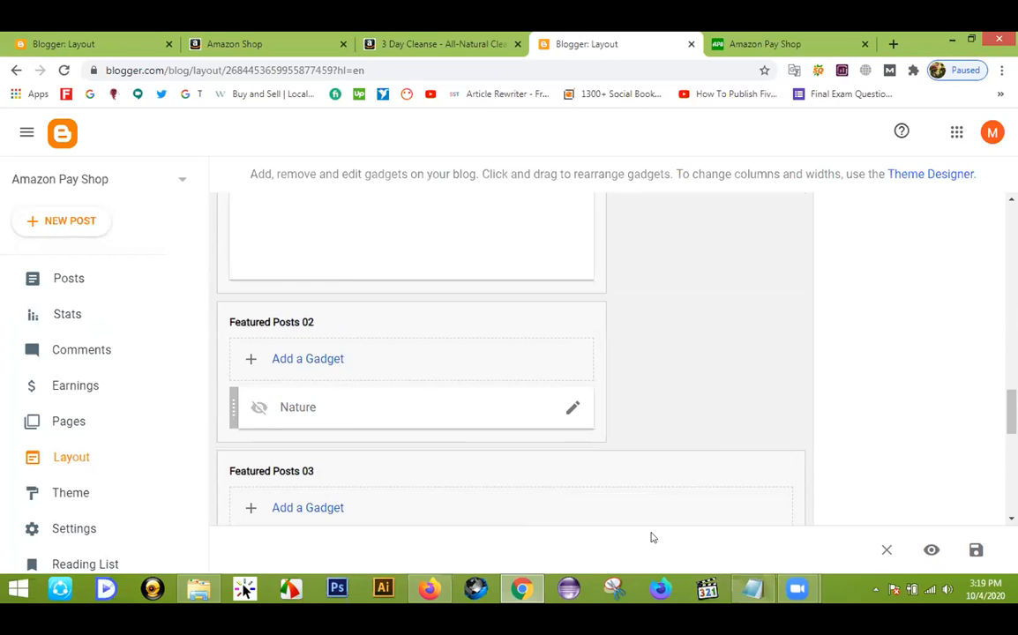
{"action": "scroll", "coordinate": [731, 387], "scroll_direction": "up", "scroll_amount": 5}
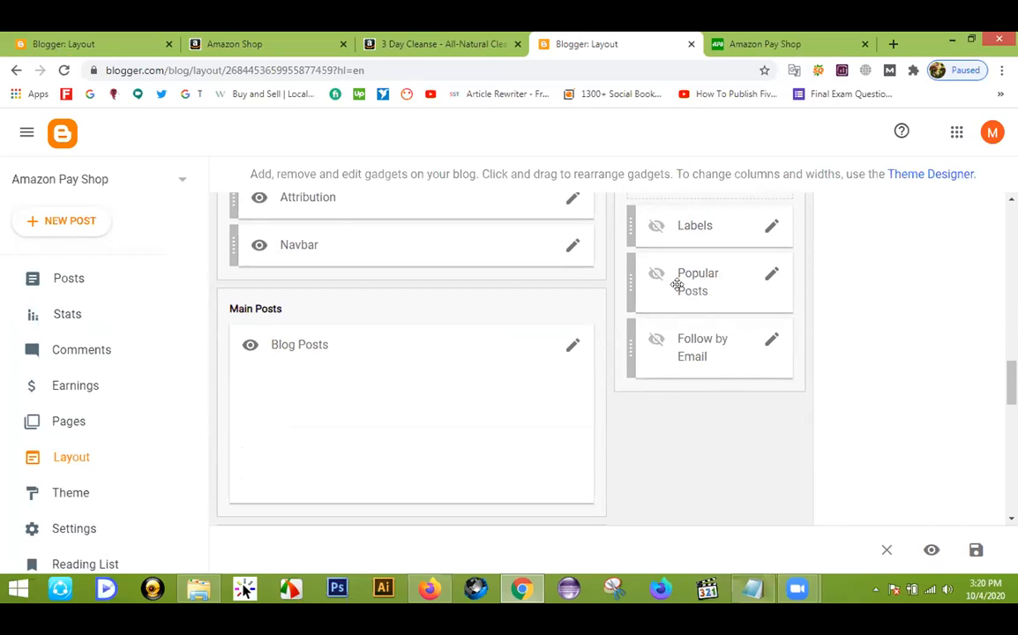
{"action": "scroll", "coordinate": [657, 384], "scroll_direction": "down", "scroll_amount": 10}
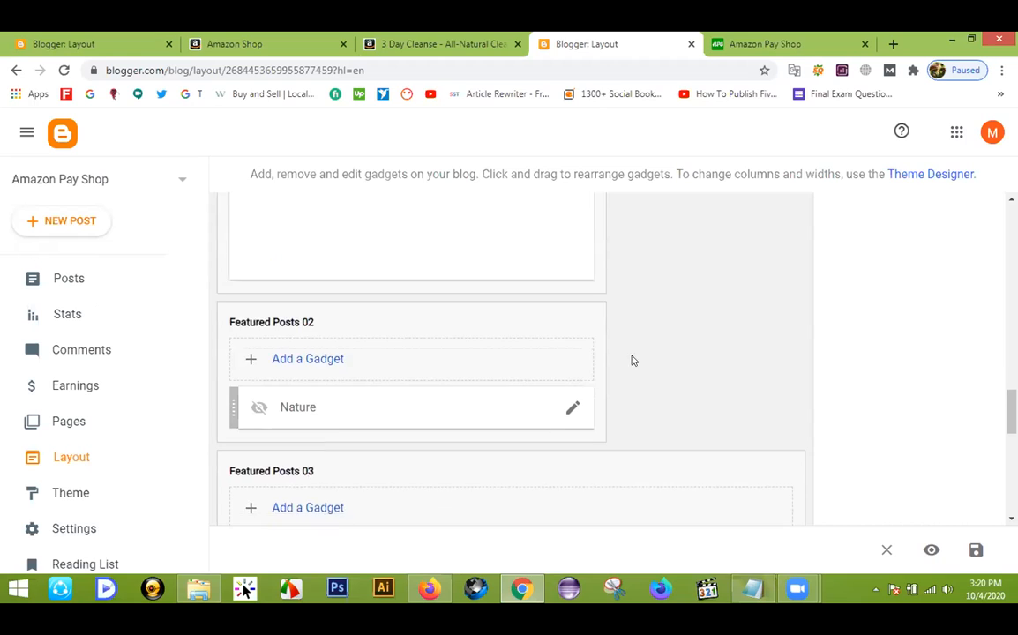
{"action": "scroll", "coordinate": [300, 406], "scroll_direction": "down", "scroll_amount": 1}
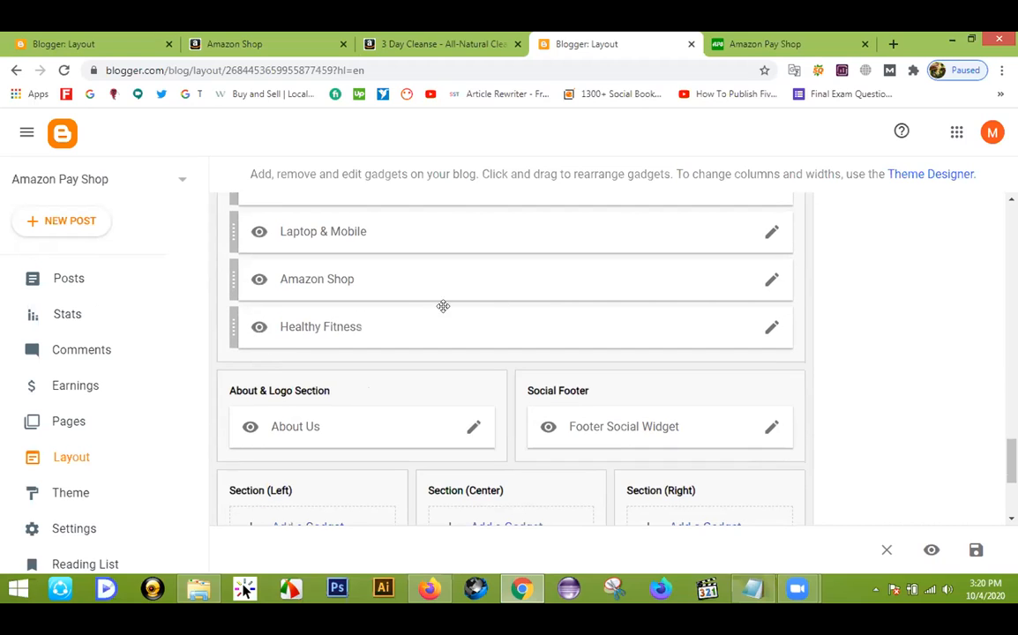
{"action": "scroll", "coordinate": [476, 371], "scroll_direction": "up", "scroll_amount": 1}
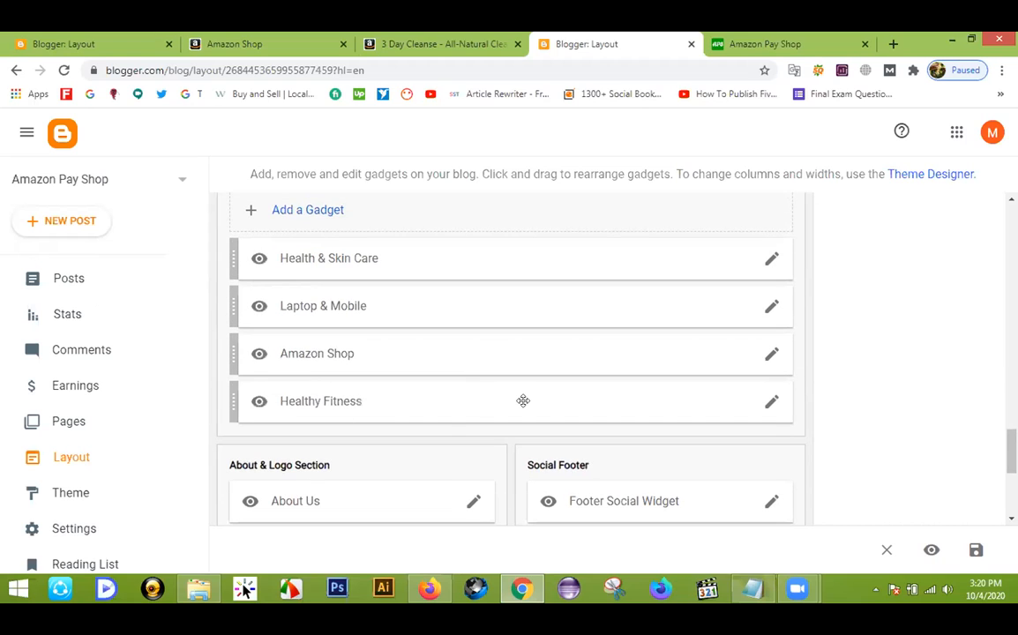
{"action": "scroll", "coordinate": [386, 265], "scroll_direction": "up", "scroll_amount": 3}
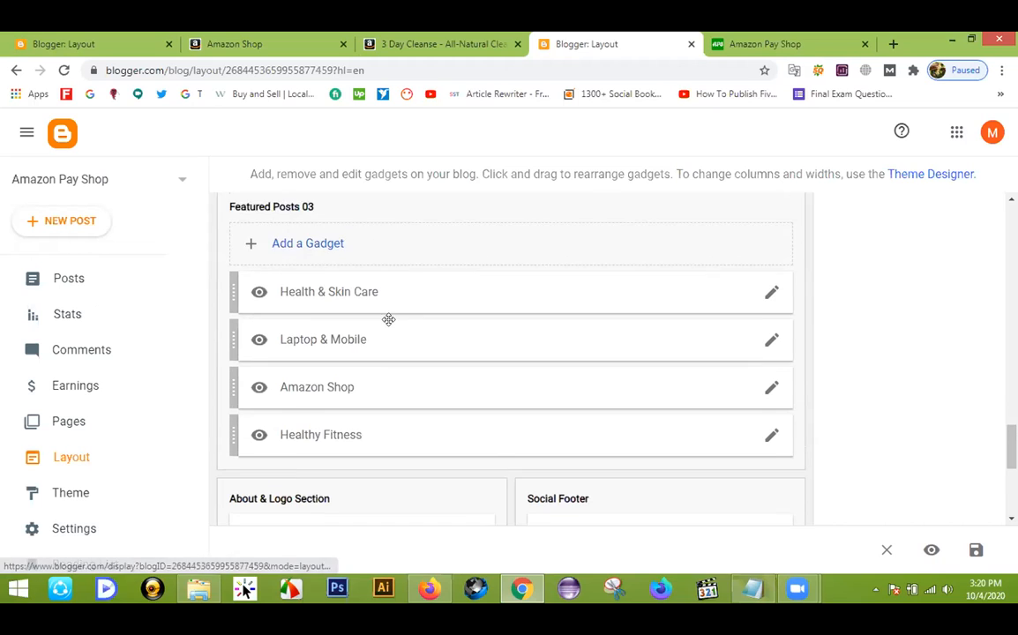
{"action": "scroll", "coordinate": [415, 344], "scroll_direction": "down", "scroll_amount": 2}
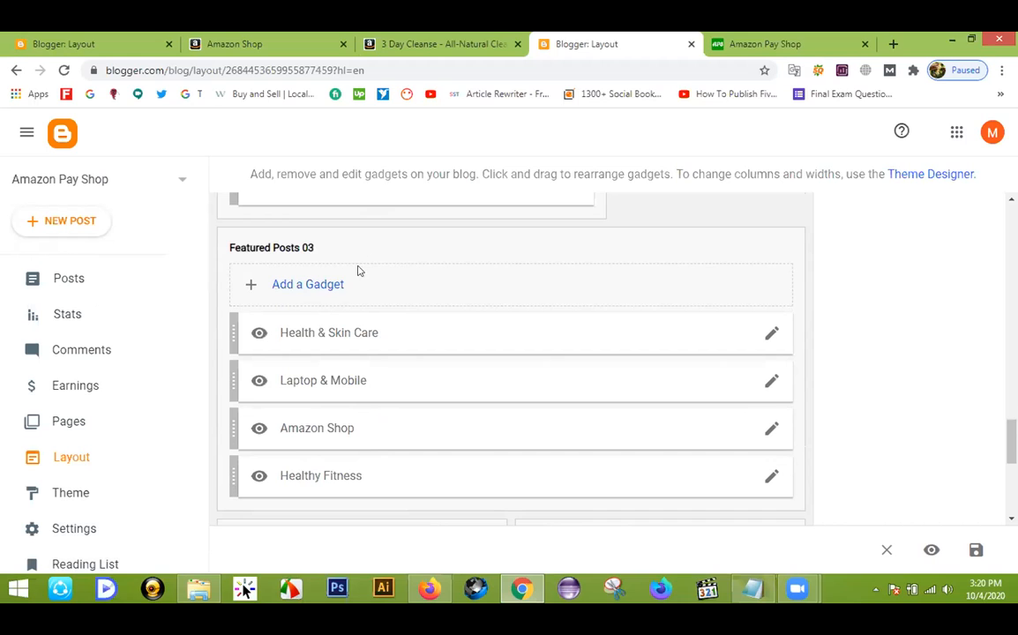
Step: Start a new HTML/JavaScript gadget in the Featured Posts 03 section and title it LEDP
{"action": "left_click", "coordinate": [303, 285]}
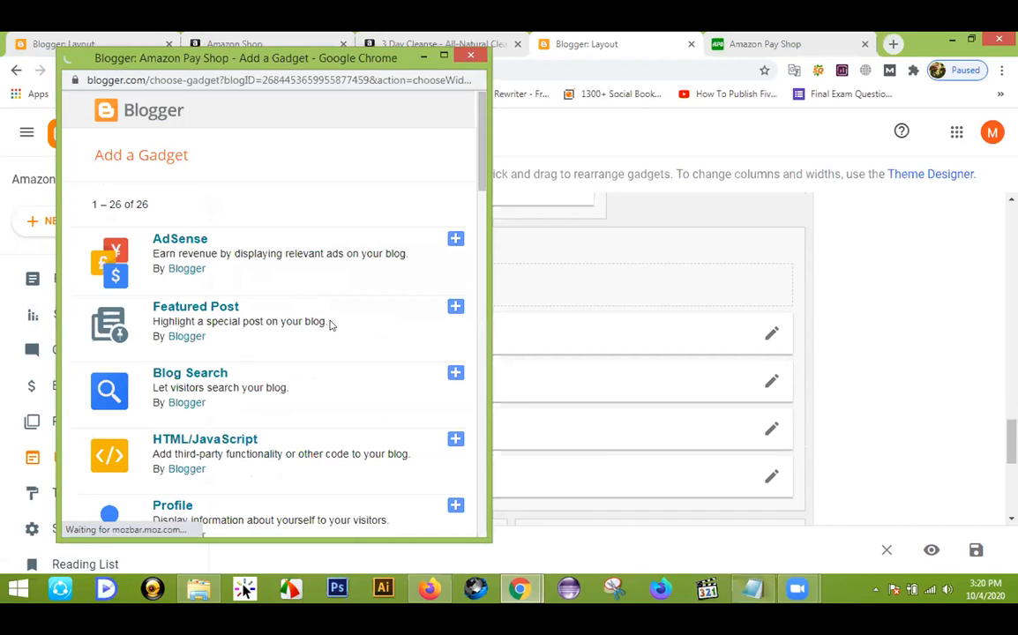
{"action": "scroll", "coordinate": [330, 324], "scroll_direction": "down", "scroll_amount": 3}
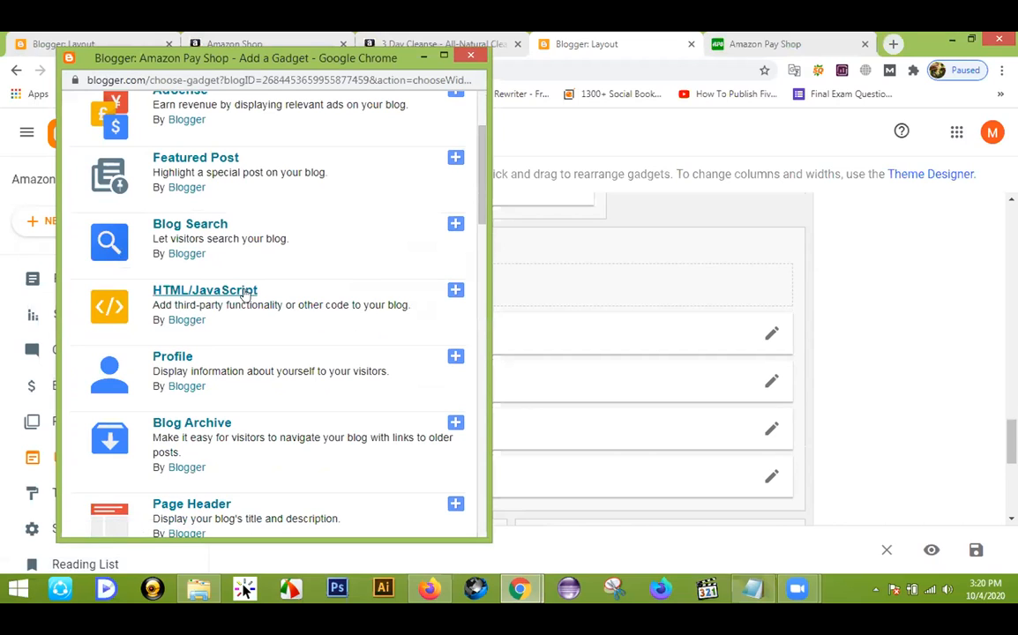
{"action": "left_click", "coordinate": [454, 290]}
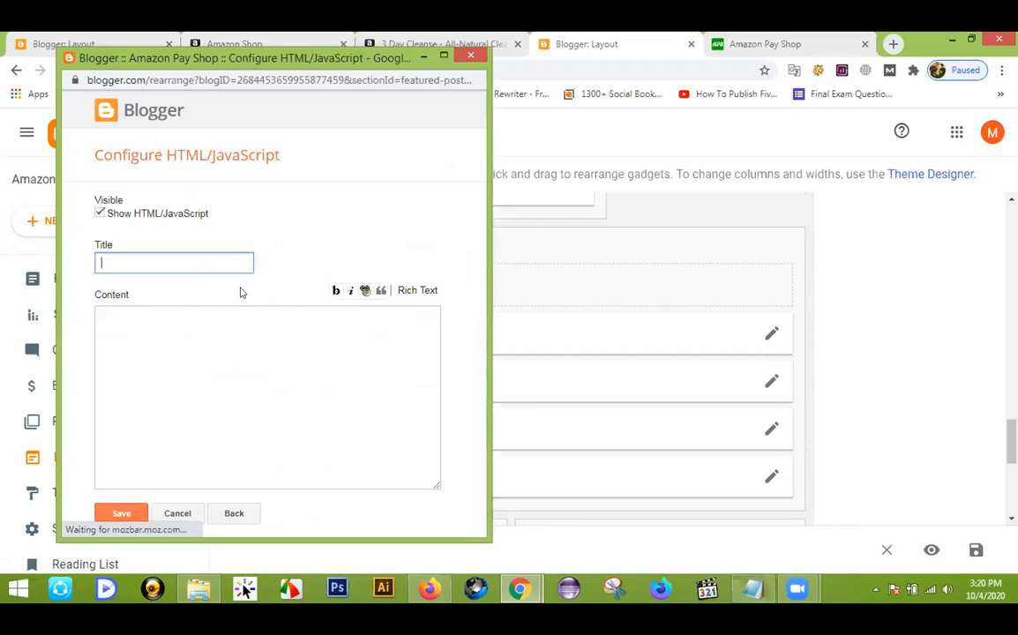
{"action": "type", "text": "Le"}
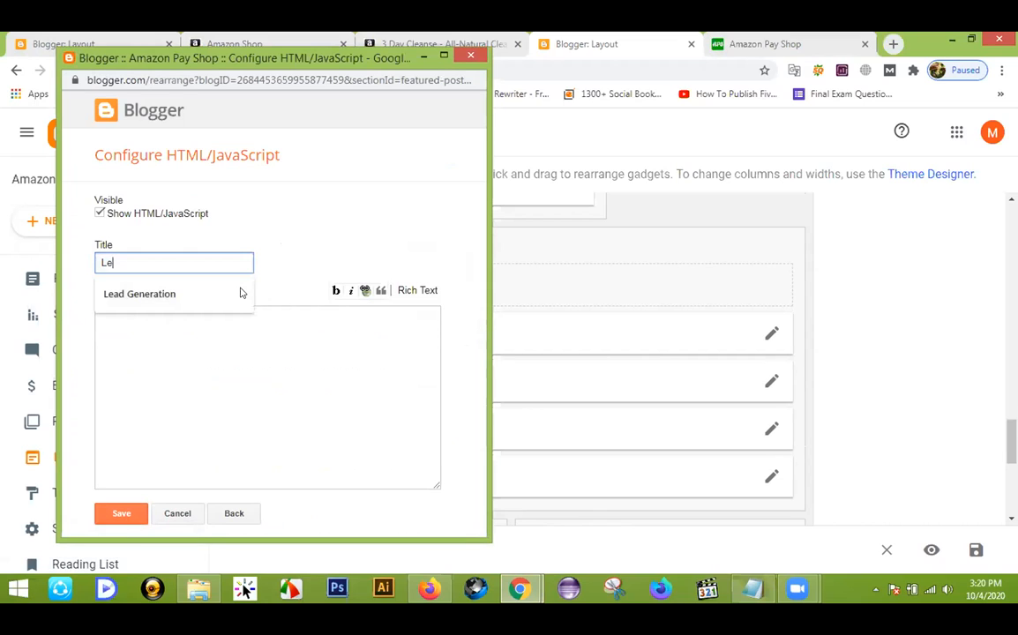
{"action": "type", "text": "DP"}
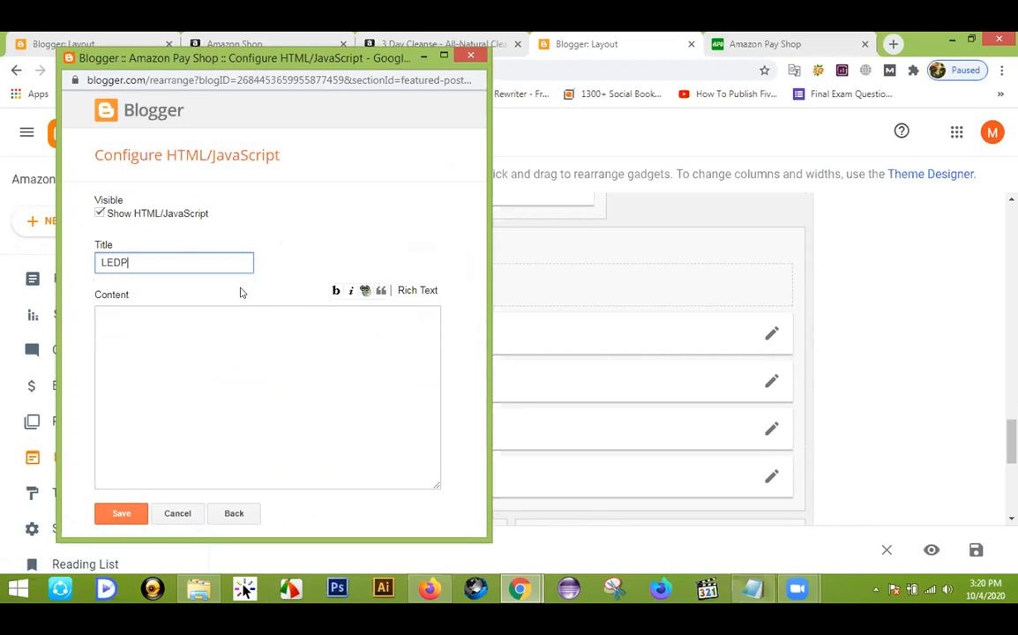
Step: Fill in the LEDP gadget's content, correct its ending, and save the gadget to the Featured Posts 03 section
{"action": "left_click", "coordinate": [214, 331]}
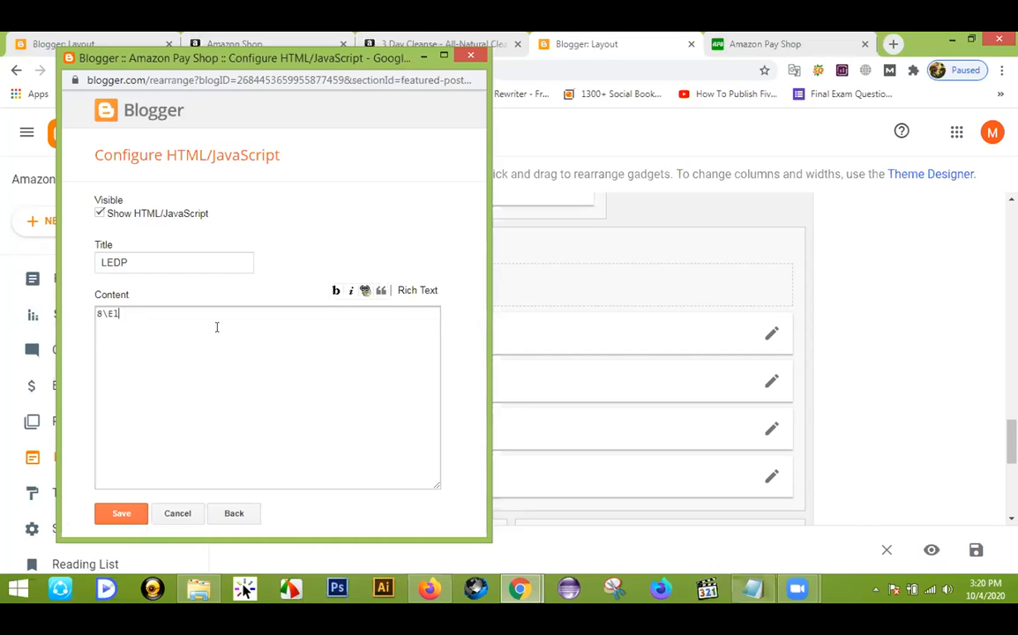
{"action": "key", "text": "BackSpace"}
{"action": "left_click_drag", "start_coordinate": [226, 311], "coordinate": [199, 311]}
{"action": "type", "text": "bi"}
{"action": "left_click", "coordinate": [124, 514]}
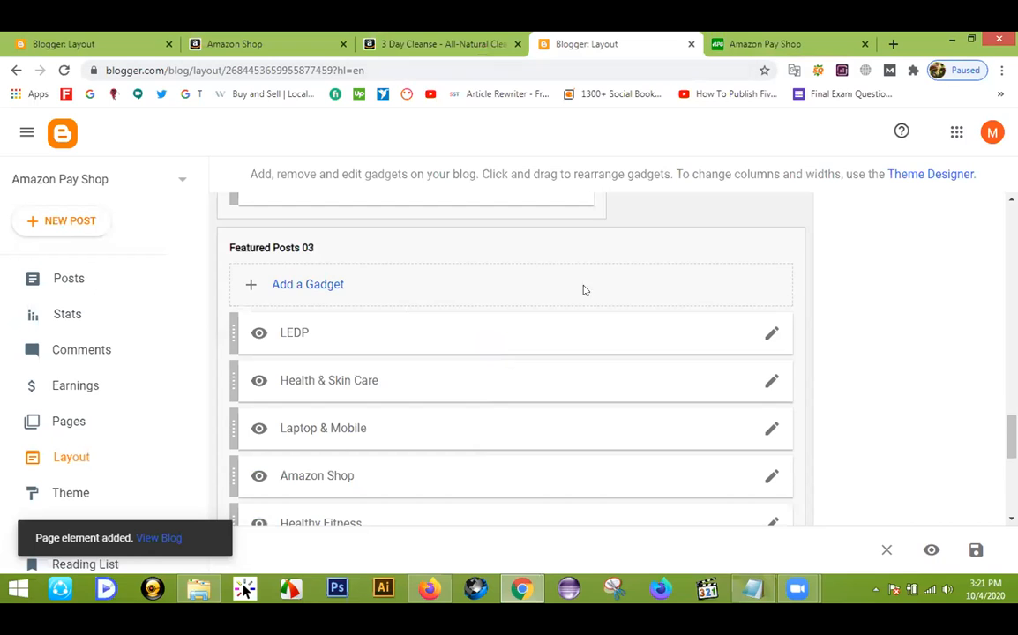
{"action": "scroll", "coordinate": [565, 318], "scroll_direction": "down", "scroll_amount": 3}
{"action": "scroll", "coordinate": [380, 318], "scroll_direction": "up", "scroll_amount": 2}
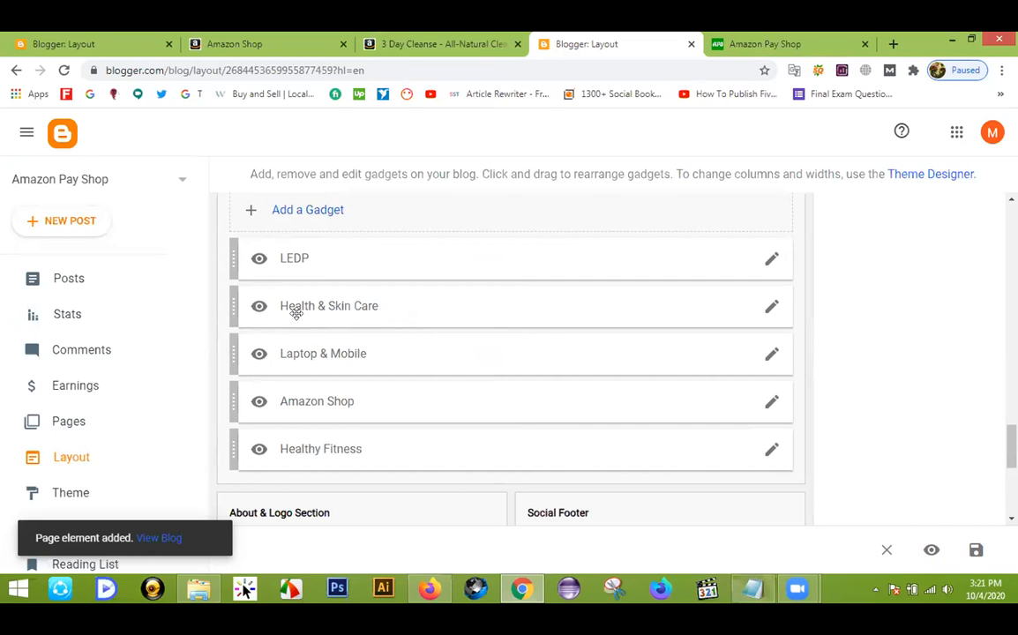
Step: Reload the Amazon Pay Shop blog and check how the LEDP section appears between the recent posts and Health & Skin Care
{"action": "left_click", "coordinate": [761, 42]}
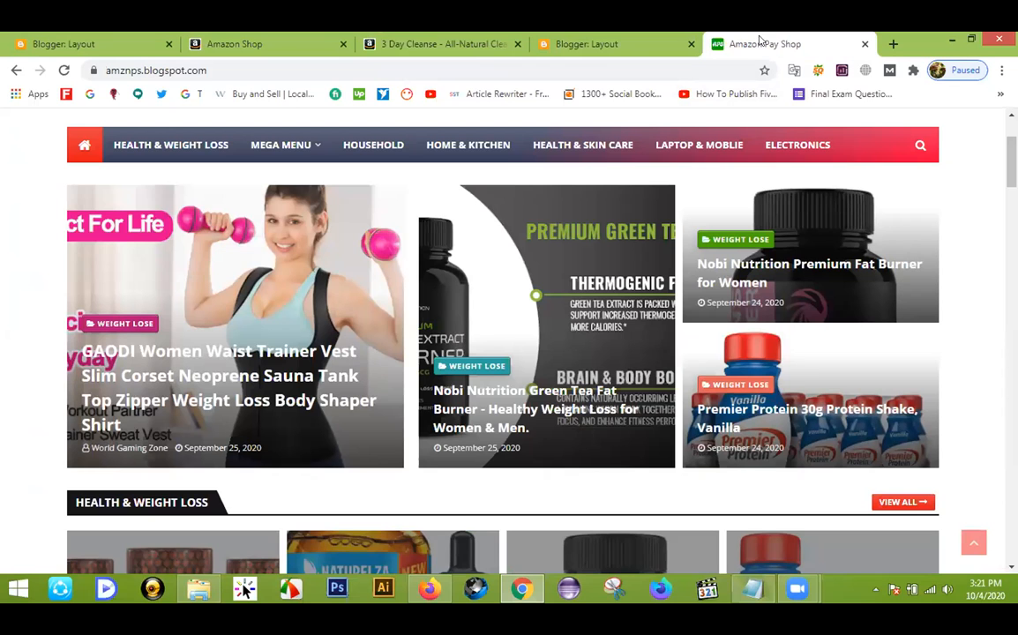
{"action": "scroll", "coordinate": [7, 276], "scroll_direction": "down", "scroll_amount": 6}
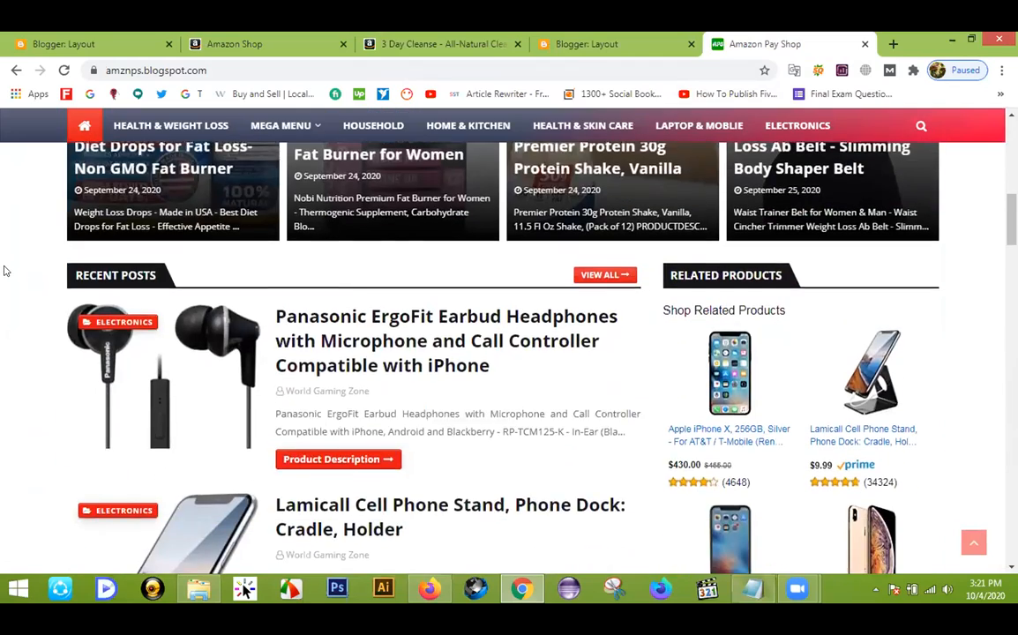
{"action": "scroll", "coordinate": [5, 271], "scroll_direction": "down", "scroll_amount": 5}
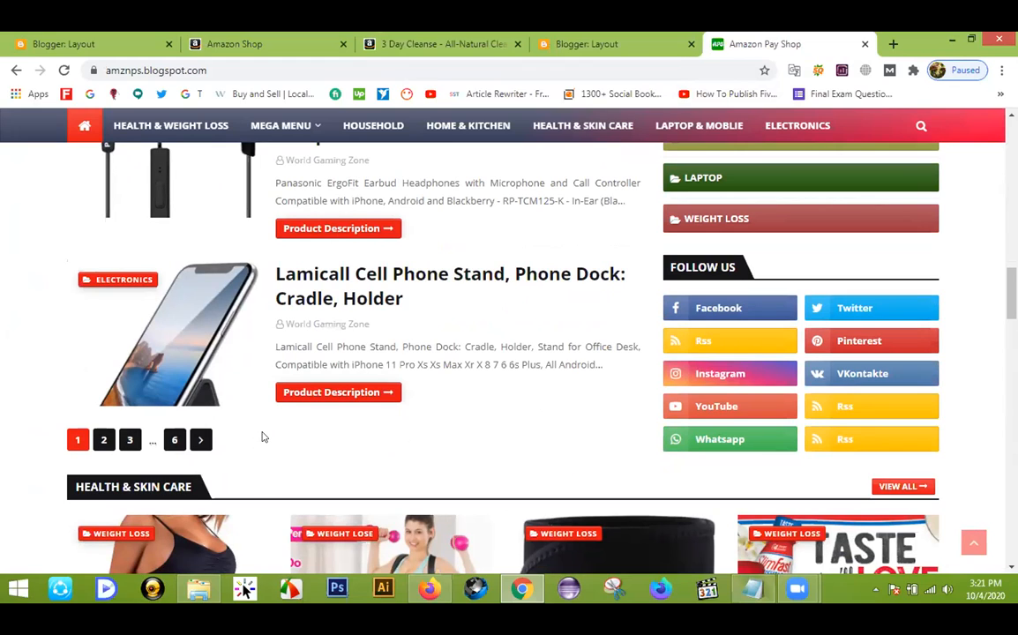
{"action": "left_click", "coordinate": [65, 70]}
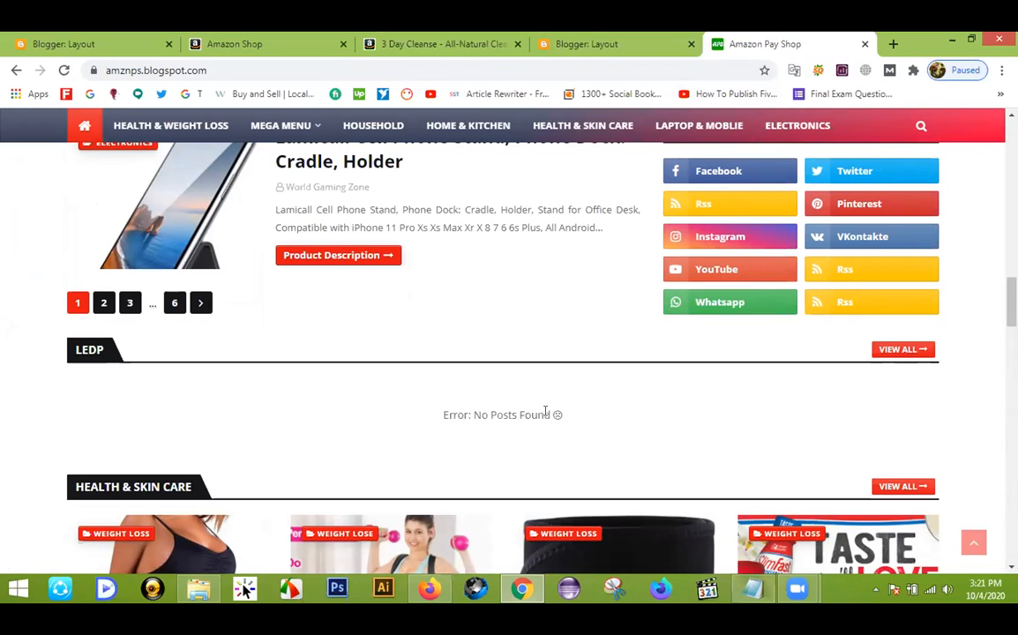
Step: Check the content format of the Health & Skin Care gadget in the Blogger layout and close it unchanged
{"action": "left_click", "coordinate": [618, 37]}
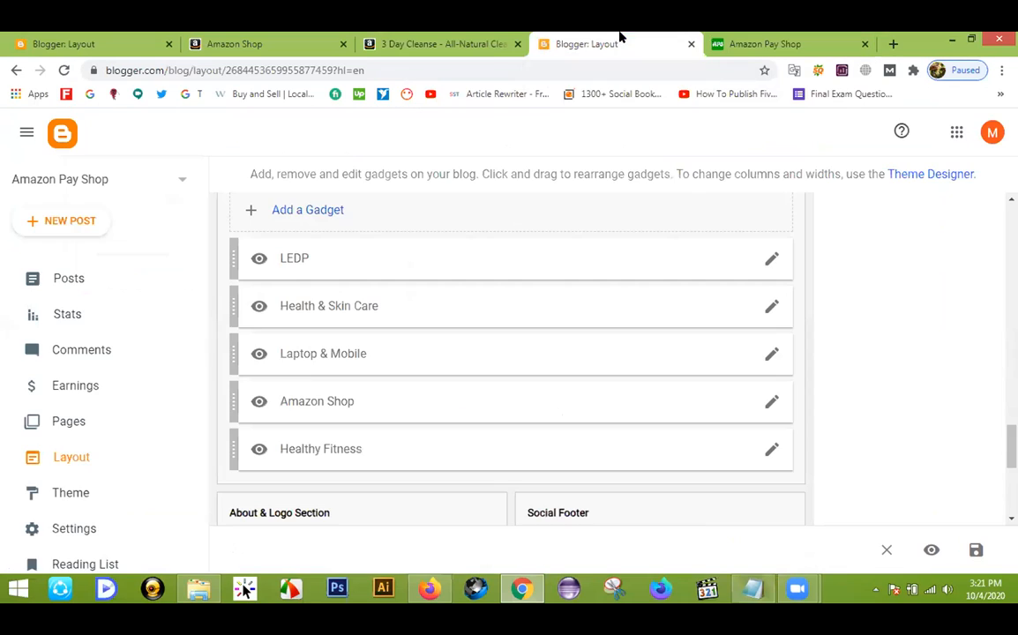
{"action": "left_click", "coordinate": [771, 306]}
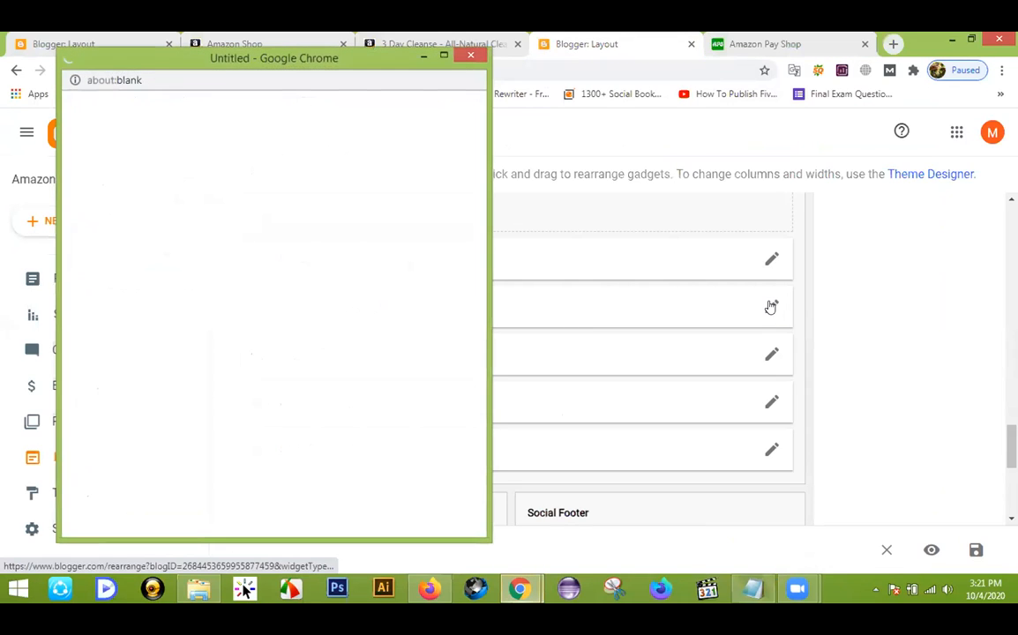
{"action": "left_click", "coordinate": [468, 55]}
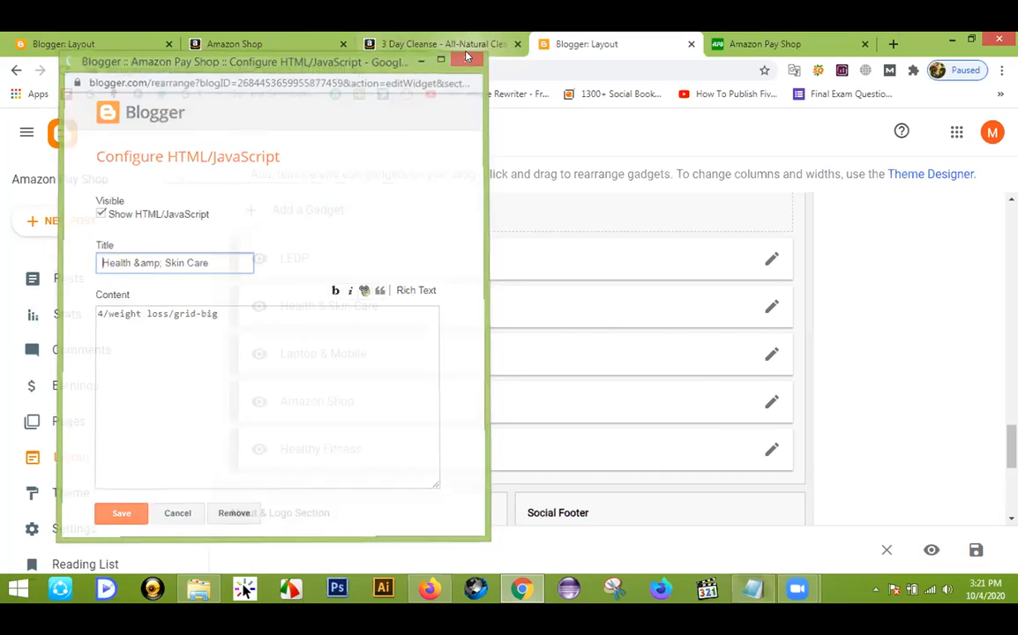
Step: Copy the text Electronics/grid-big from the Amazon Shop gadget's content and close that gadget
{"action": "left_click", "coordinate": [772, 401]}
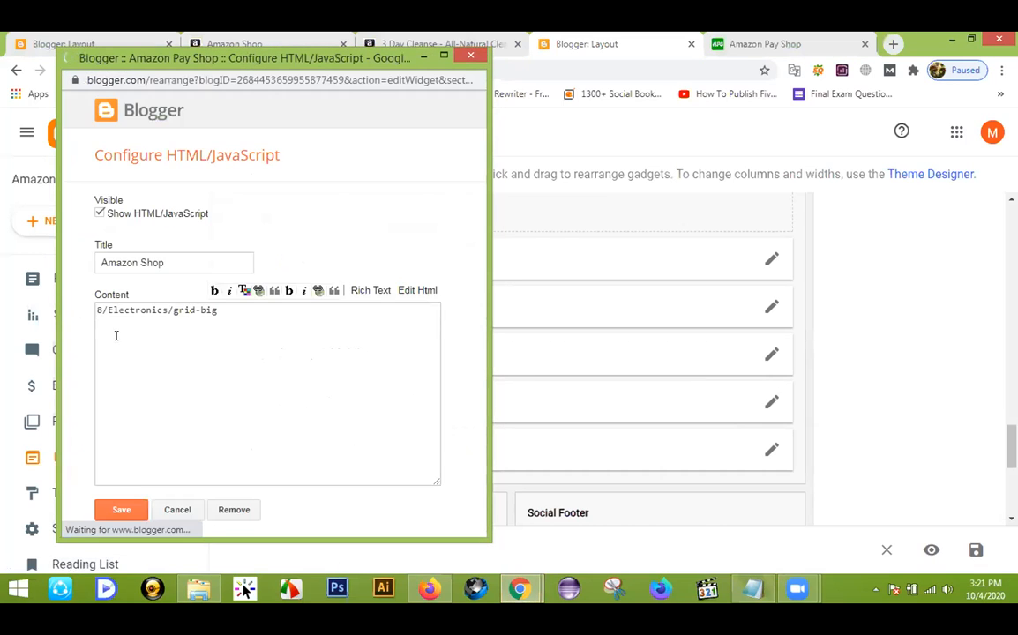
{"action": "left_click", "coordinate": [226, 309]}
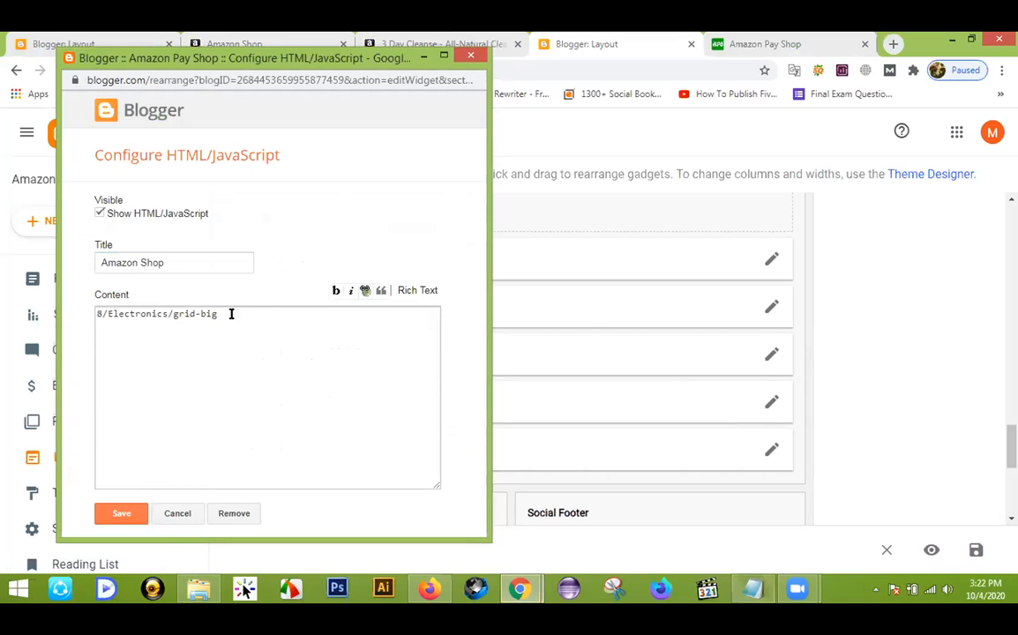
{"action": "left_click_drag", "start_coordinate": [221, 313], "coordinate": [106, 314]}
{"action": "key", "text": "super+c"}
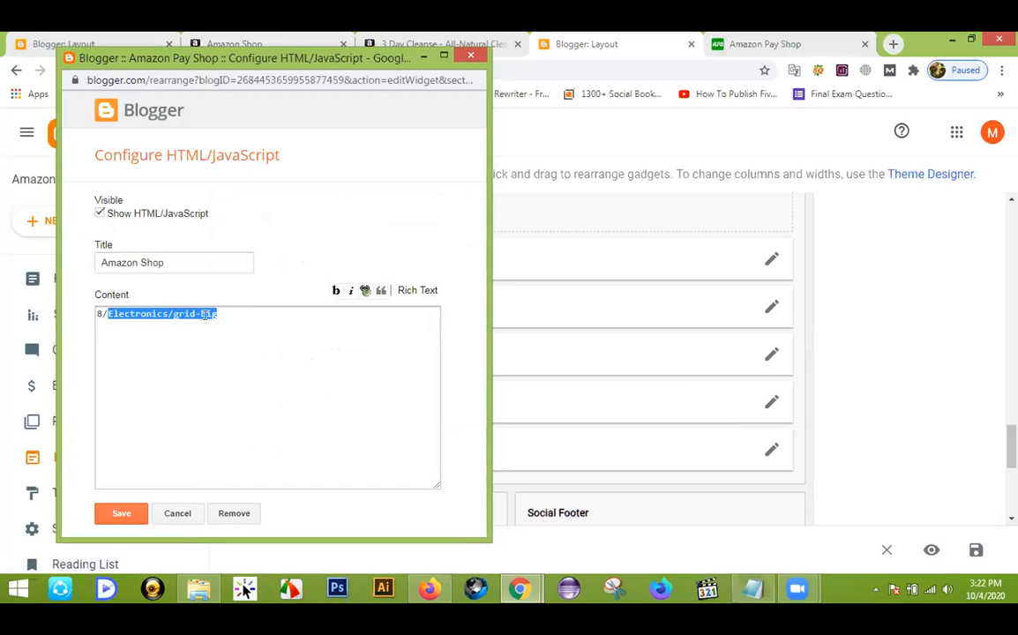
{"action": "left_click", "coordinate": [472, 57]}
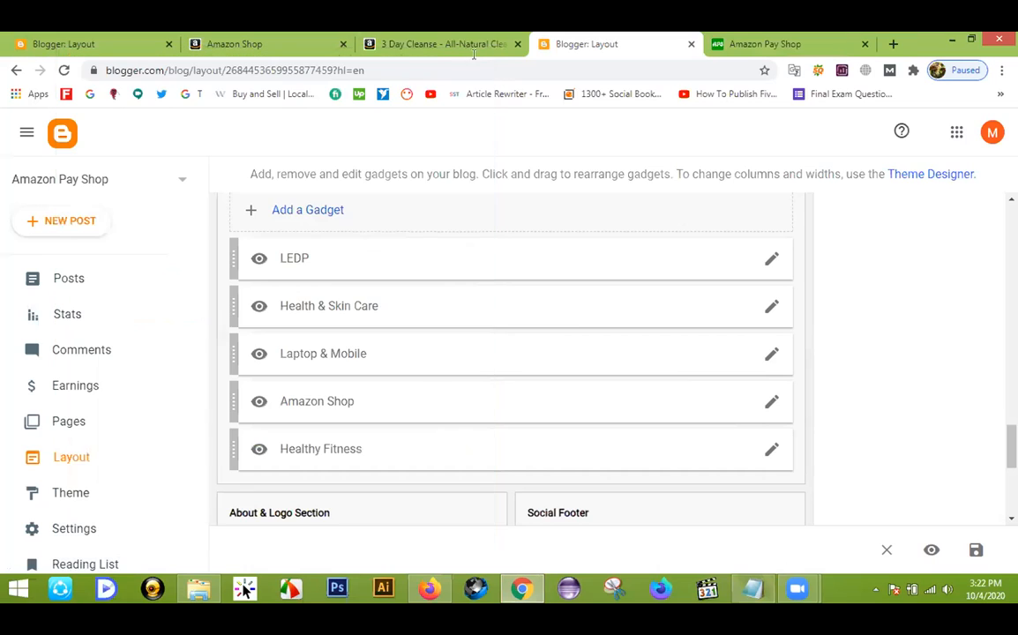
Step: Correct the LEDP gadget's content to 8/Electronics/grid-big with forward slashes and save the gadget
{"action": "left_click", "coordinate": [772, 260]}
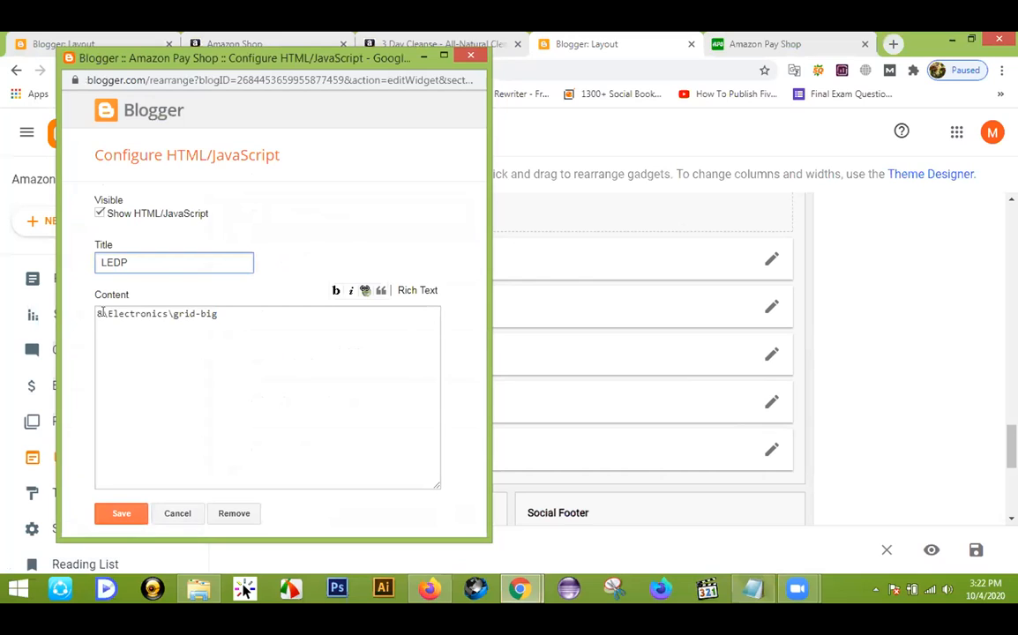
{"action": "left_click", "coordinate": [105, 313]}
{"action": "key", "text": "BackSpace"}
{"action": "type", "text": "/"}
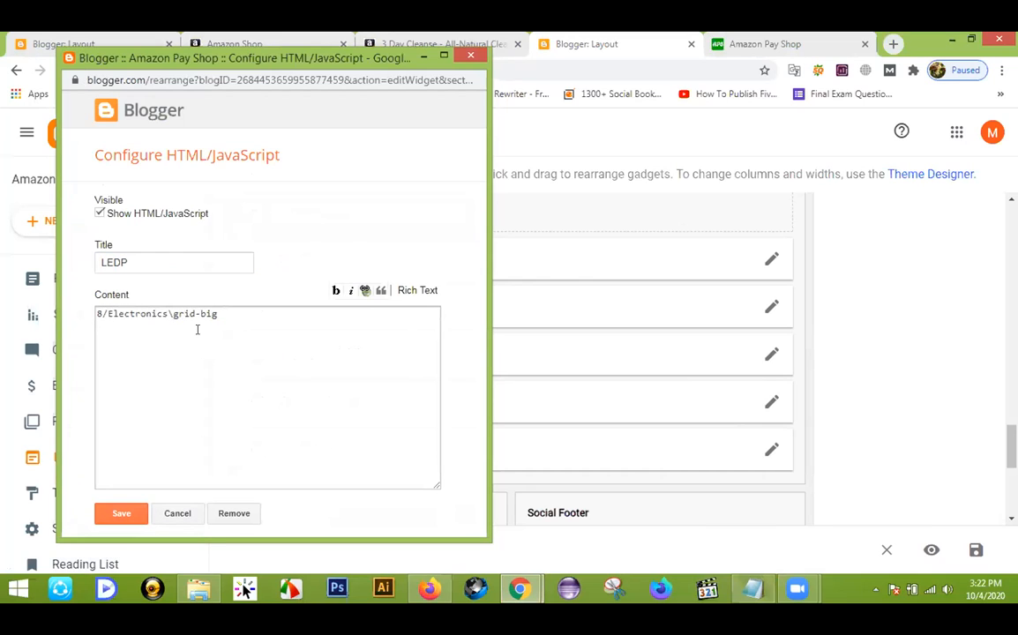
{"action": "key", "text": "BackSpace"}
{"action": "type", "text": "/"}
{"action": "left_click_drag", "start_coordinate": [236, 313], "coordinate": [115, 310]}
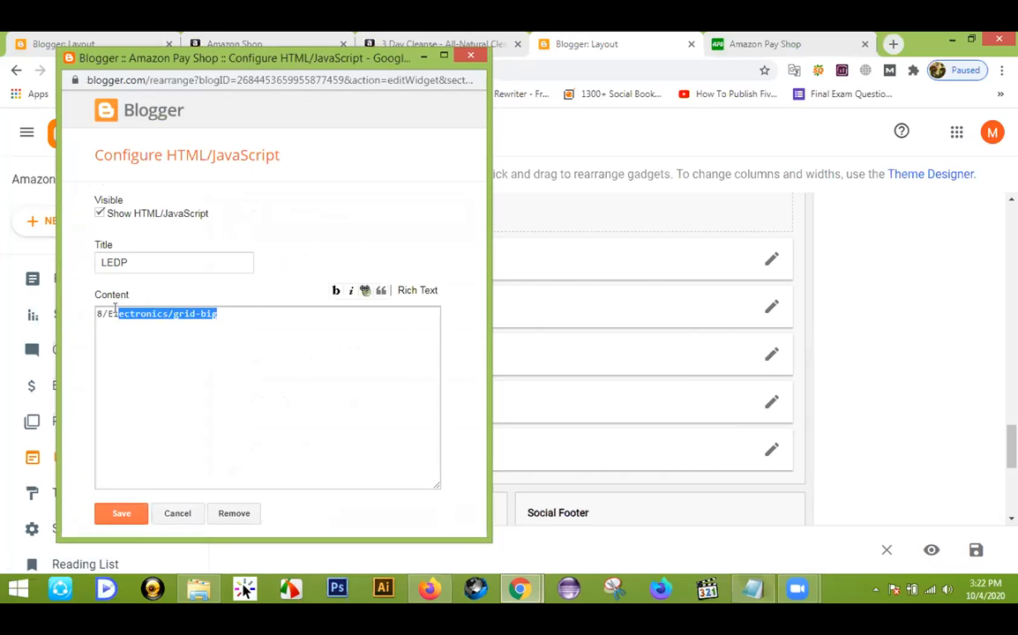
{"action": "right_click", "coordinate": [107, 314]}
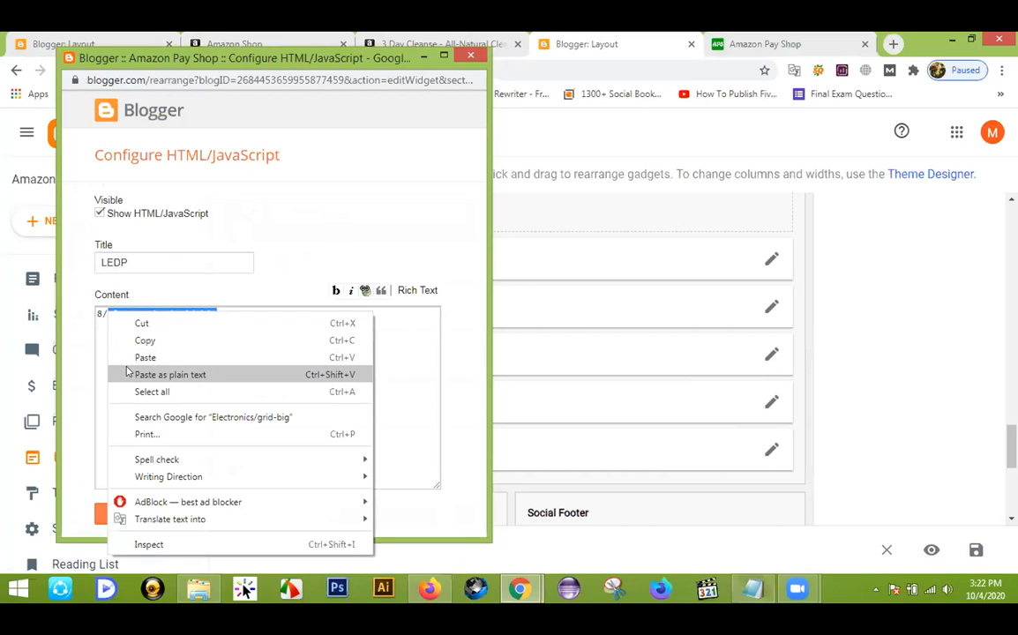
{"action": "left_click", "coordinate": [140, 356]}
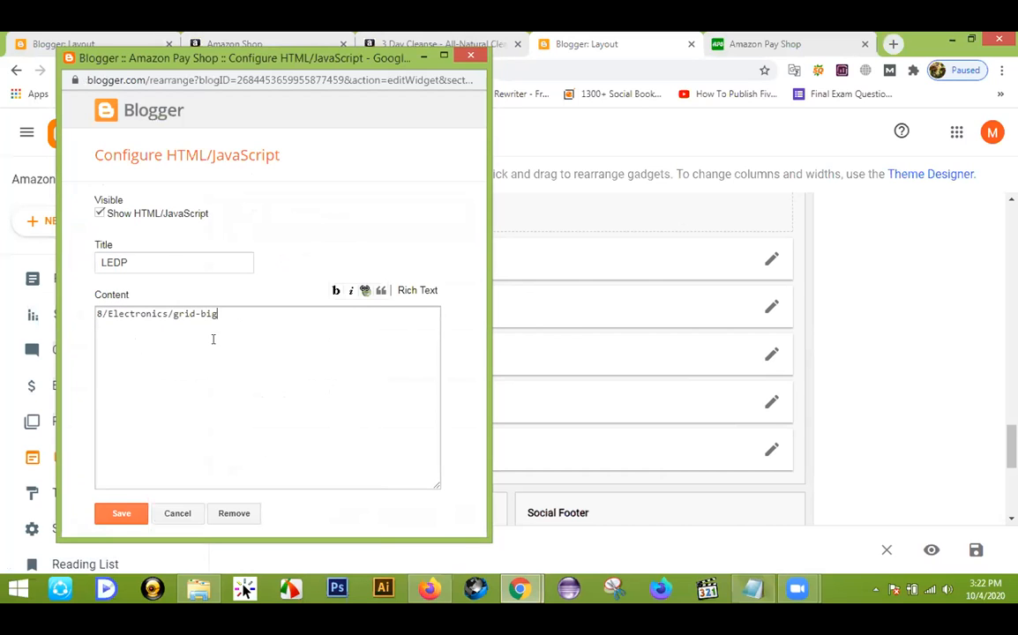
{"action": "left_click", "coordinate": [120, 513]}
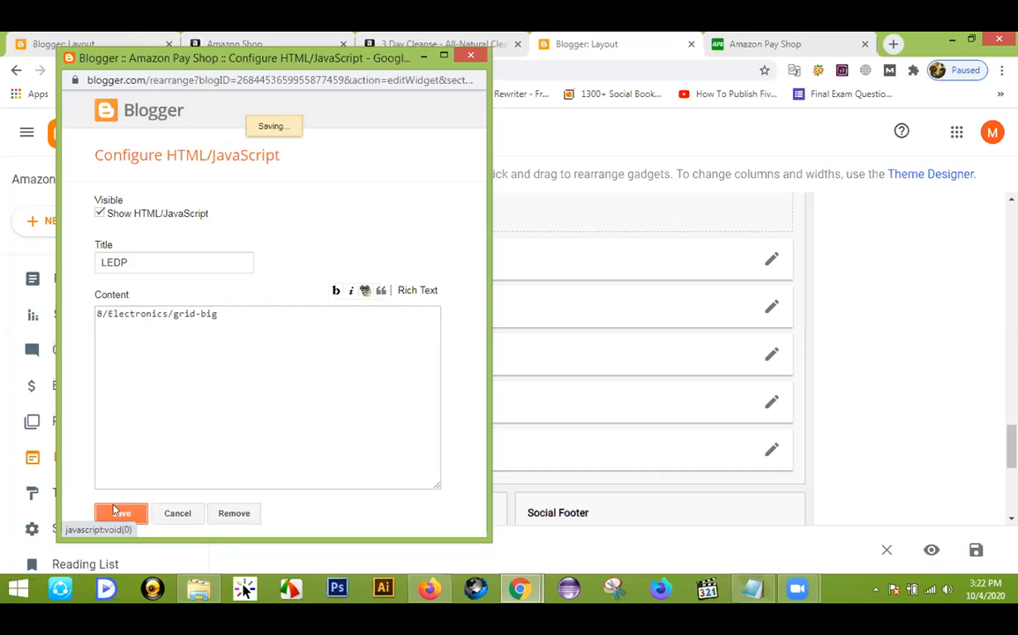
Step: Reload the live blog and examine the products shown in the LEDP section
{"action": "left_click", "coordinate": [724, 37]}
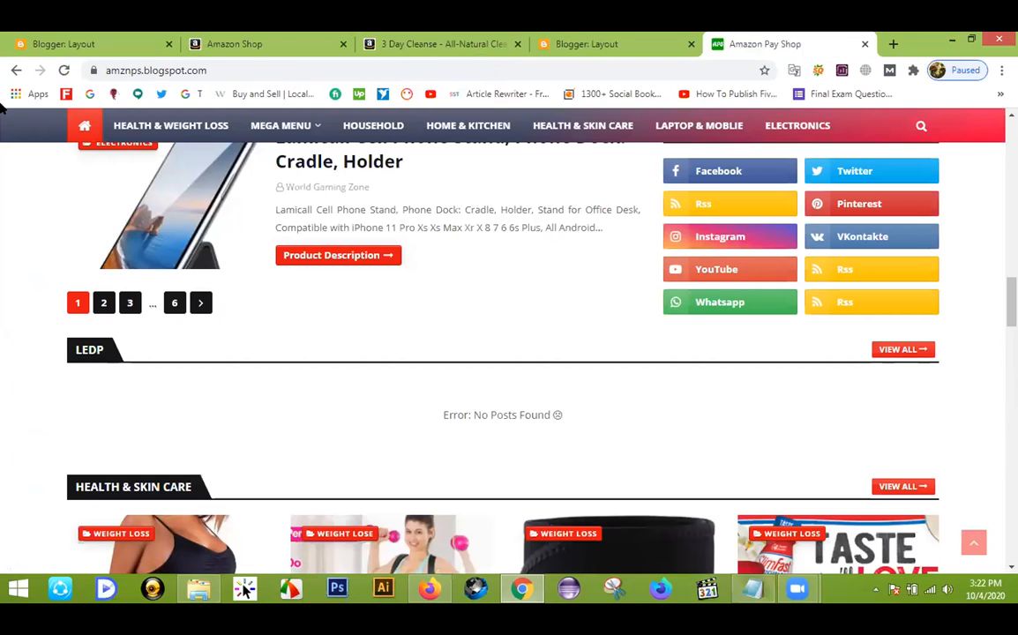
{"action": "left_click", "coordinate": [64, 70]}
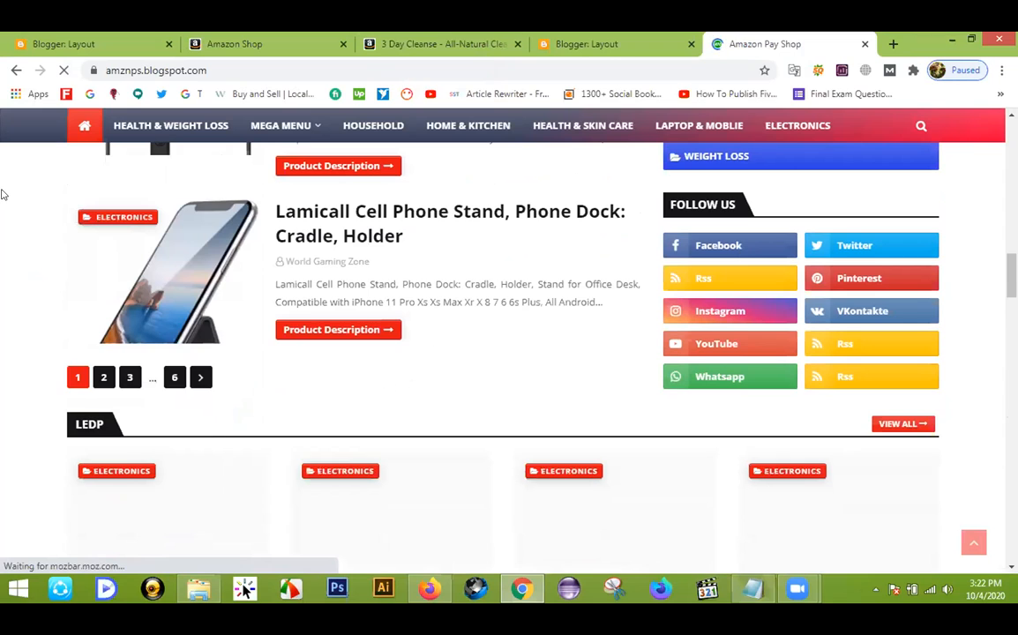
{"action": "scroll", "coordinate": [3, 195], "scroll_direction": "down", "scroll_amount": 3}
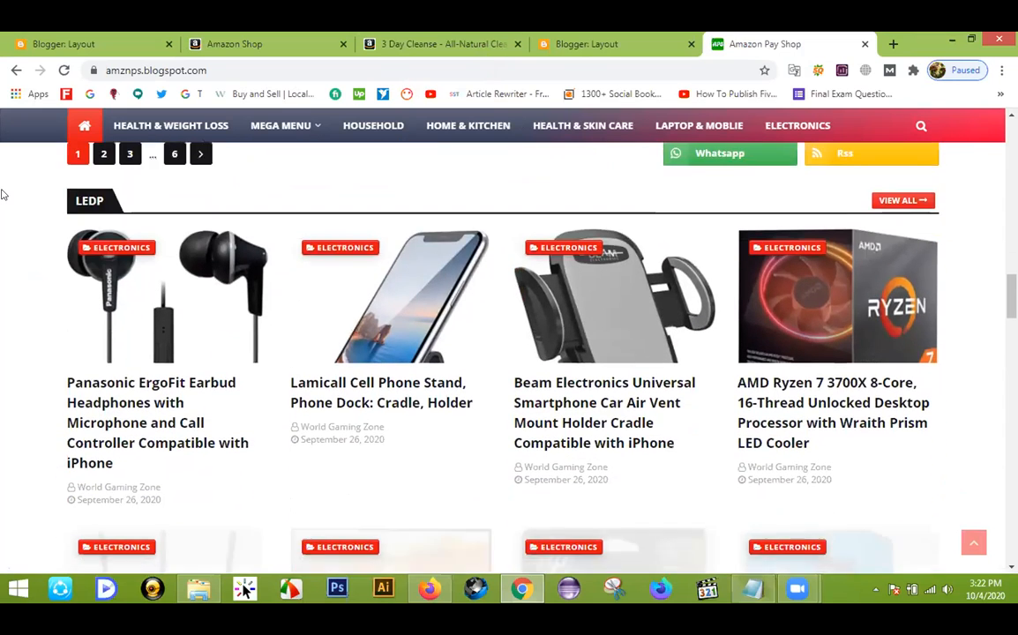
{"action": "scroll", "coordinate": [4, 195], "scroll_direction": "down", "scroll_amount": 4}
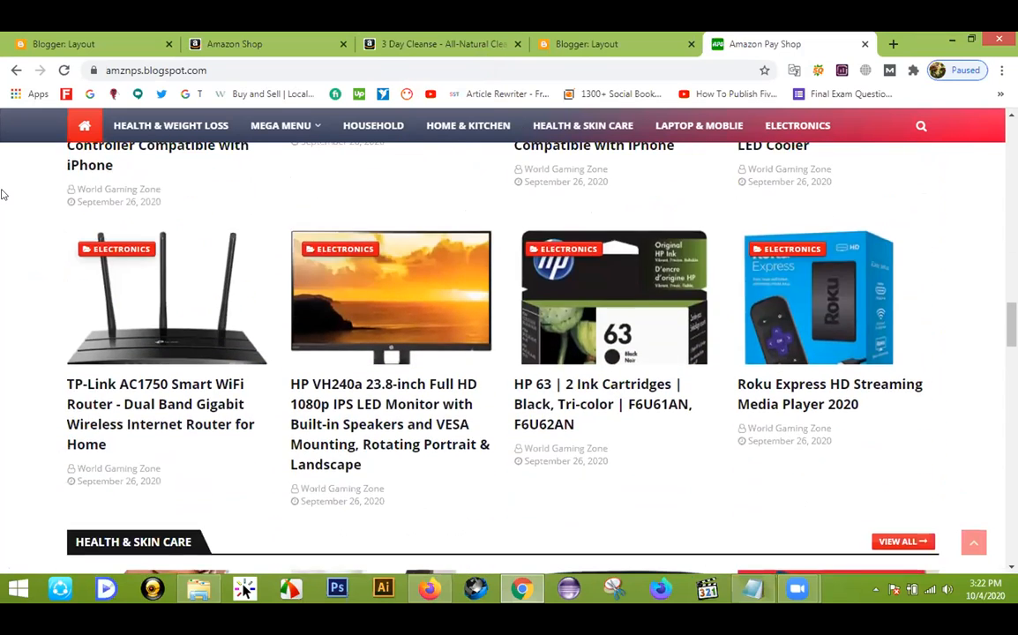
{"action": "scroll", "coordinate": [25, 176], "scroll_direction": "down", "scroll_amount": 2}
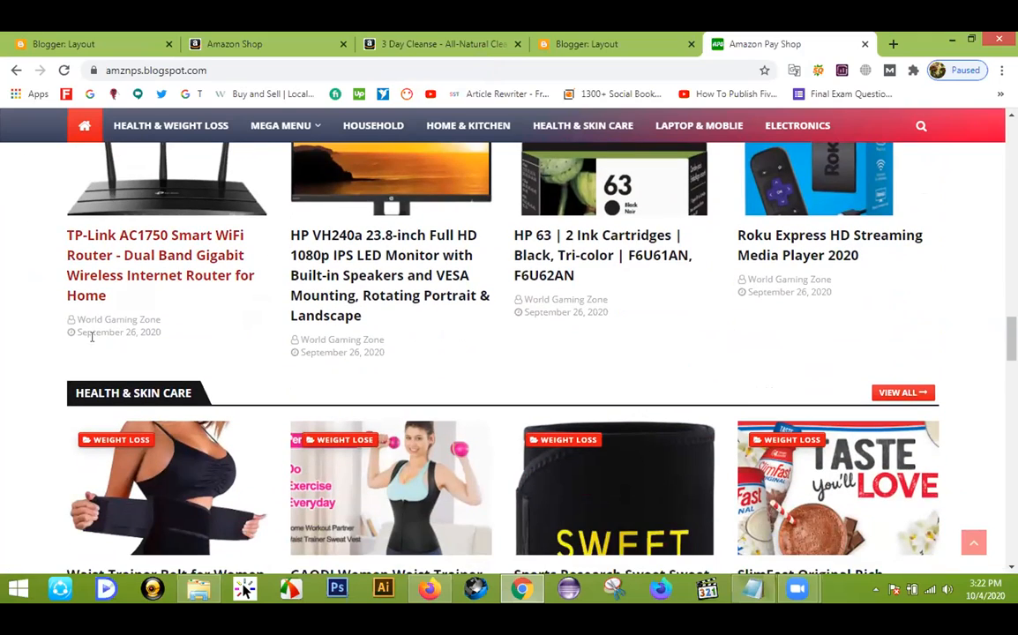
{"action": "scroll", "coordinate": [4, 300], "scroll_direction": "up", "scroll_amount": 5}
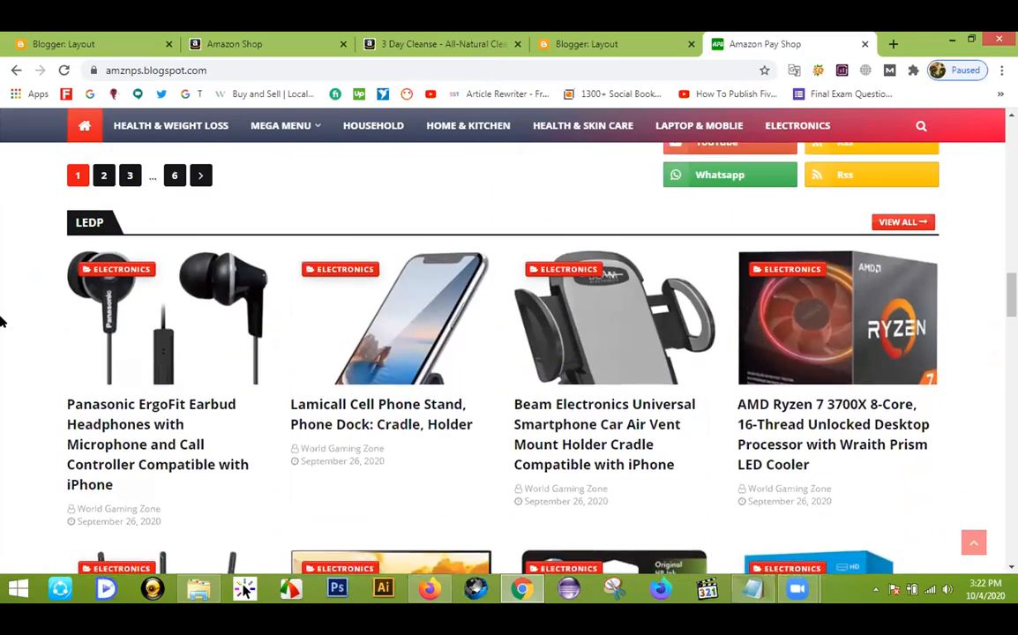
Step: Examine the blog's Recent Posts area along with the Related Products, Categories and Follow Us sidebar sections
{"action": "scroll", "coordinate": [4, 320], "scroll_direction": "up", "scroll_amount": 4}
{"action": "scroll", "coordinate": [2, 318], "scroll_direction": "up", "scroll_amount": 1}
{"action": "scroll", "coordinate": [3, 322], "scroll_direction": "down", "scroll_amount": 1}
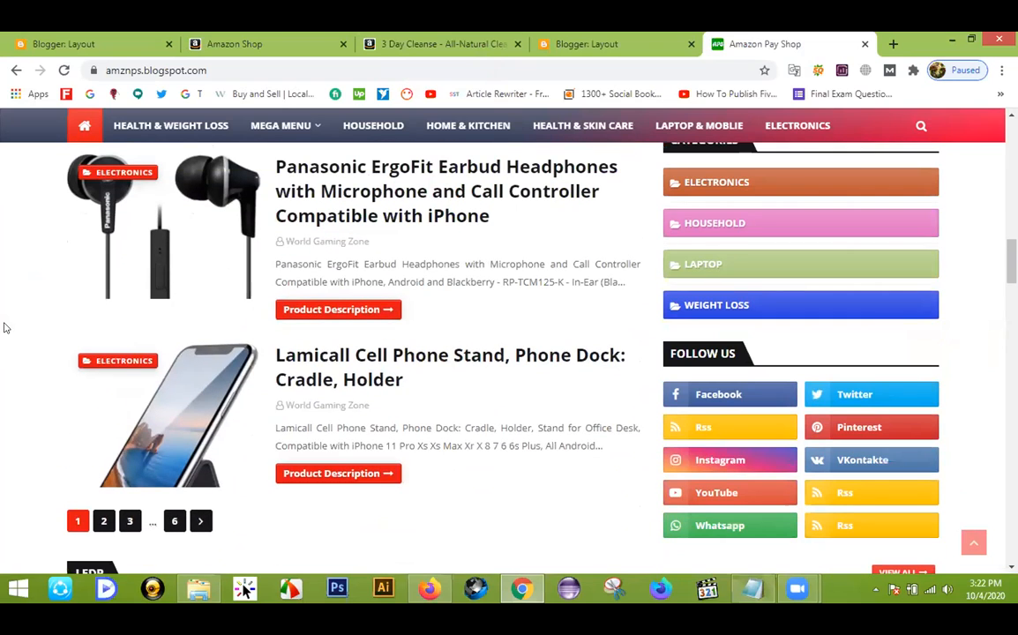
{"action": "scroll", "coordinate": [15, 365], "scroll_direction": "down", "scroll_amount": 2}
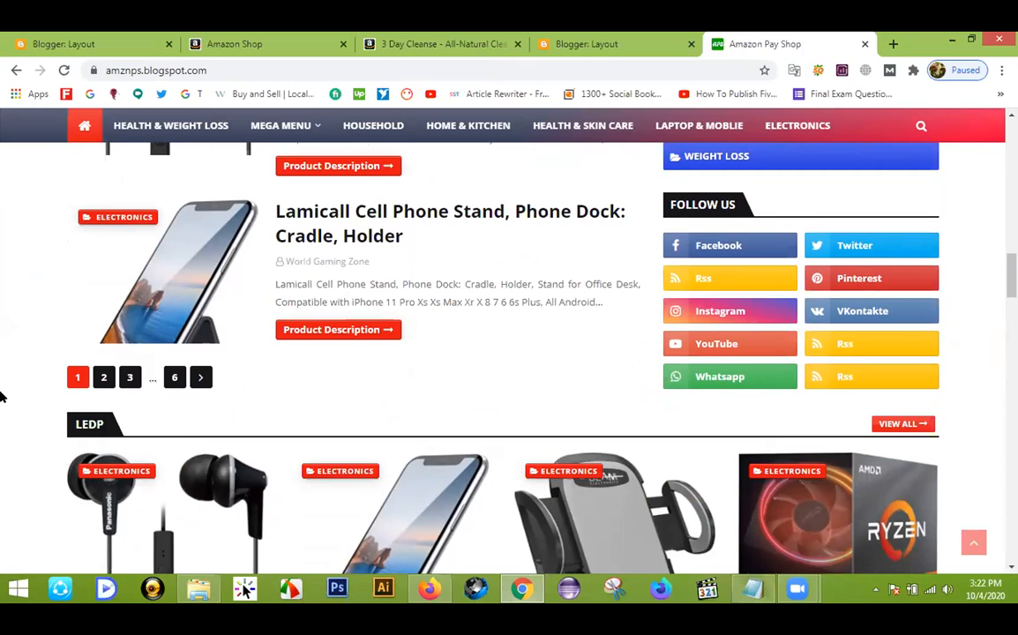
{"action": "scroll", "coordinate": [1, 358], "scroll_direction": "up", "scroll_amount": 2}
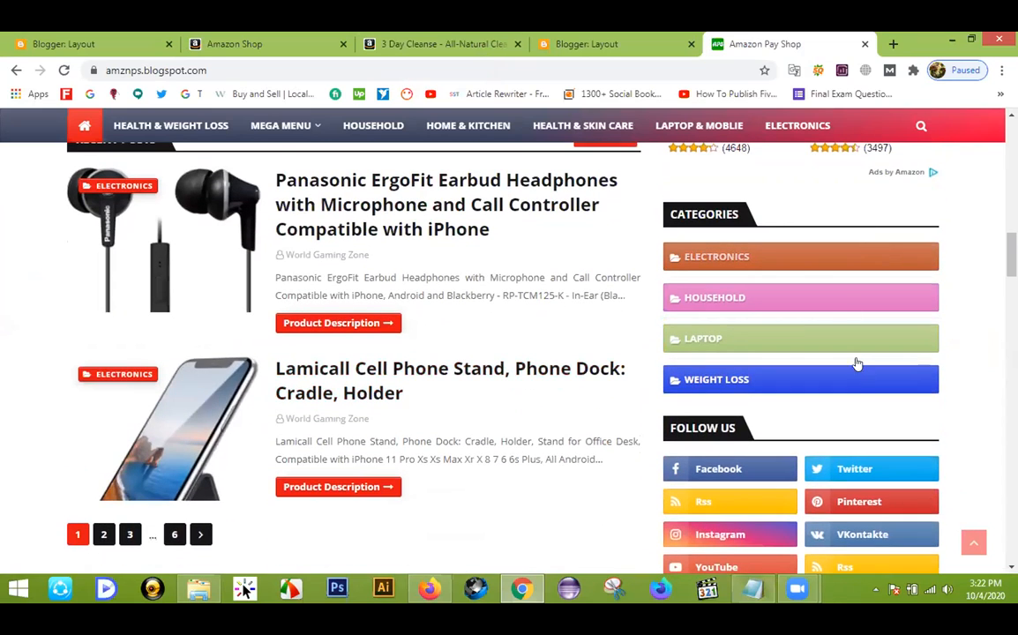
{"action": "scroll", "coordinate": [788, 267], "scroll_direction": "up", "scroll_amount": 2}
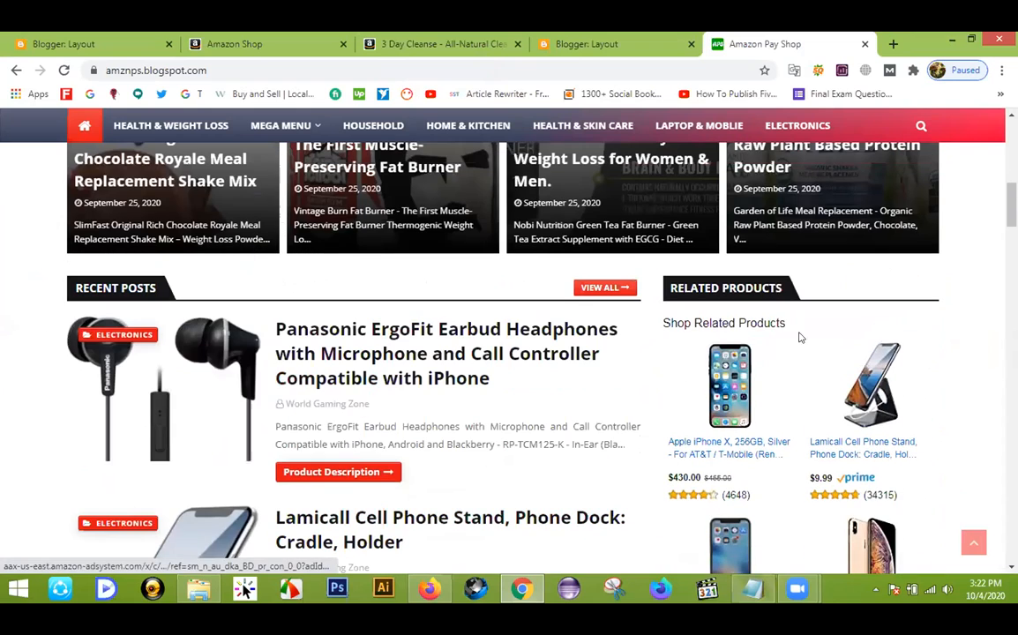
{"action": "scroll", "coordinate": [781, 309], "scroll_direction": "down", "scroll_amount": 1}
{"action": "scroll", "coordinate": [787, 274], "scroll_direction": "down", "scroll_amount": 1}
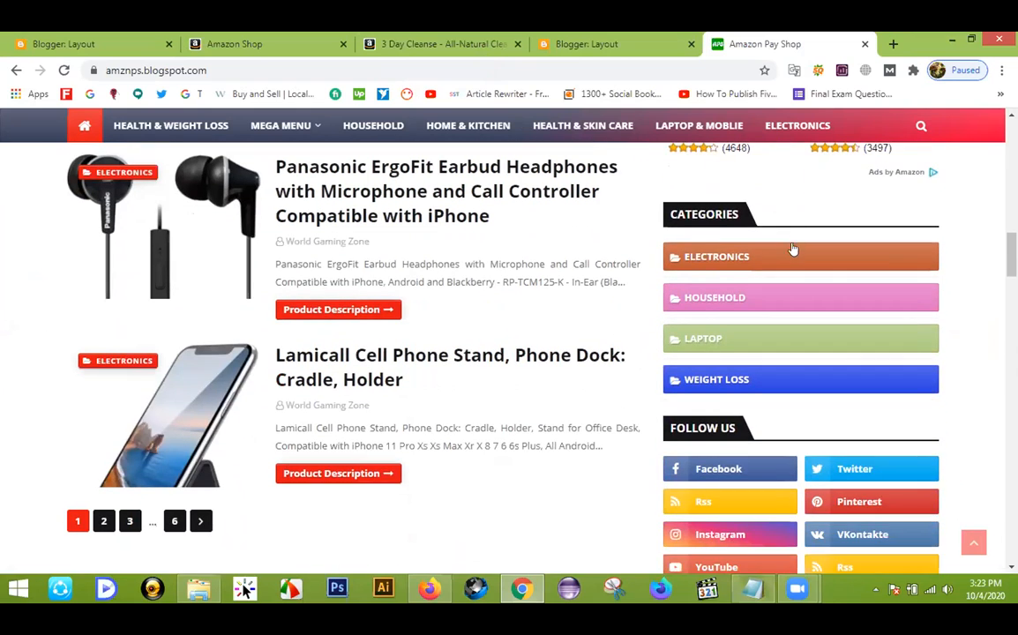
{"action": "scroll", "coordinate": [790, 250], "scroll_direction": "down", "scroll_amount": 2}
{"action": "scroll", "coordinate": [727, 297], "scroll_direction": "up", "scroll_amount": 1}
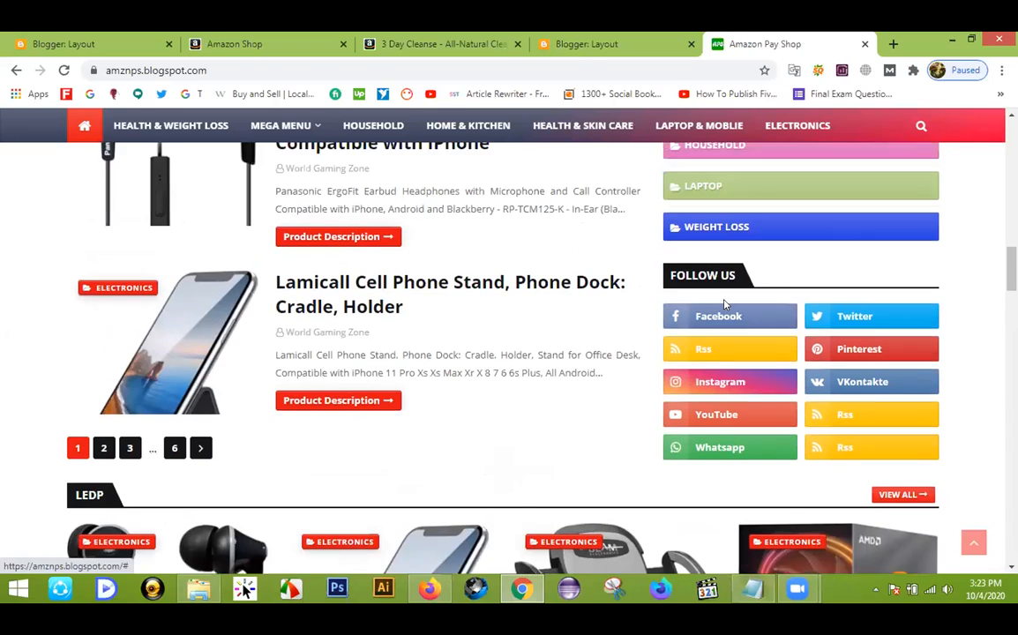
{"action": "scroll", "coordinate": [374, 312], "scroll_direction": "up", "scroll_amount": 1}
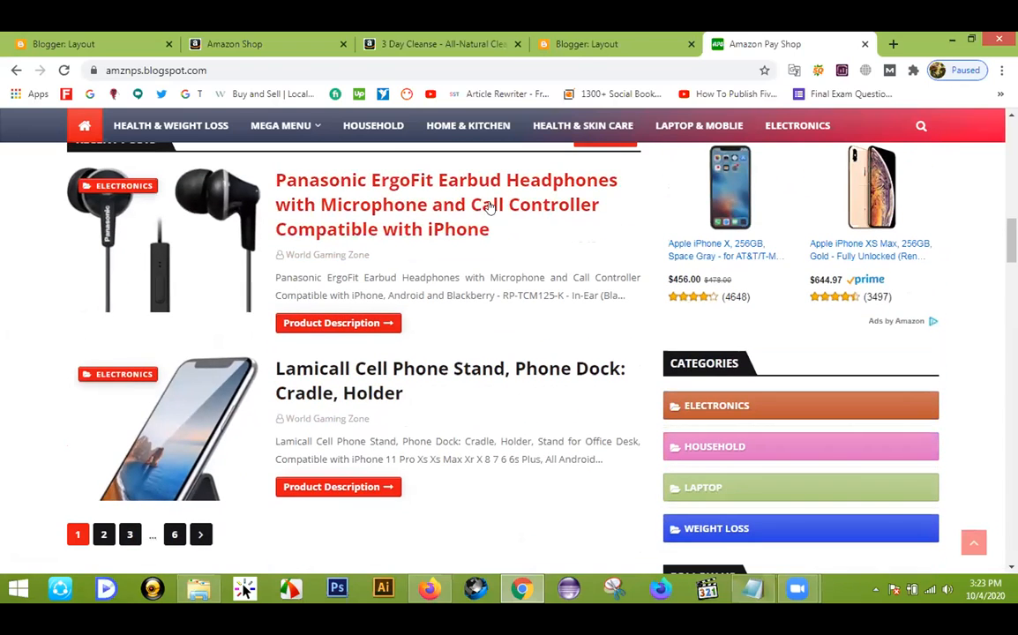
Step: Open the Main Posts section's Blog Posts gadget in the Blogger layout at its number of posts on the main page
{"action": "left_click", "coordinate": [607, 44]}
{"action": "scroll", "coordinate": [432, 349], "scroll_direction": "down", "scroll_amount": 3}
{"action": "scroll", "coordinate": [427, 347], "scroll_direction": "up", "scroll_amount": 6}
{"action": "scroll", "coordinate": [424, 374], "scroll_direction": "up", "scroll_amount": 3}
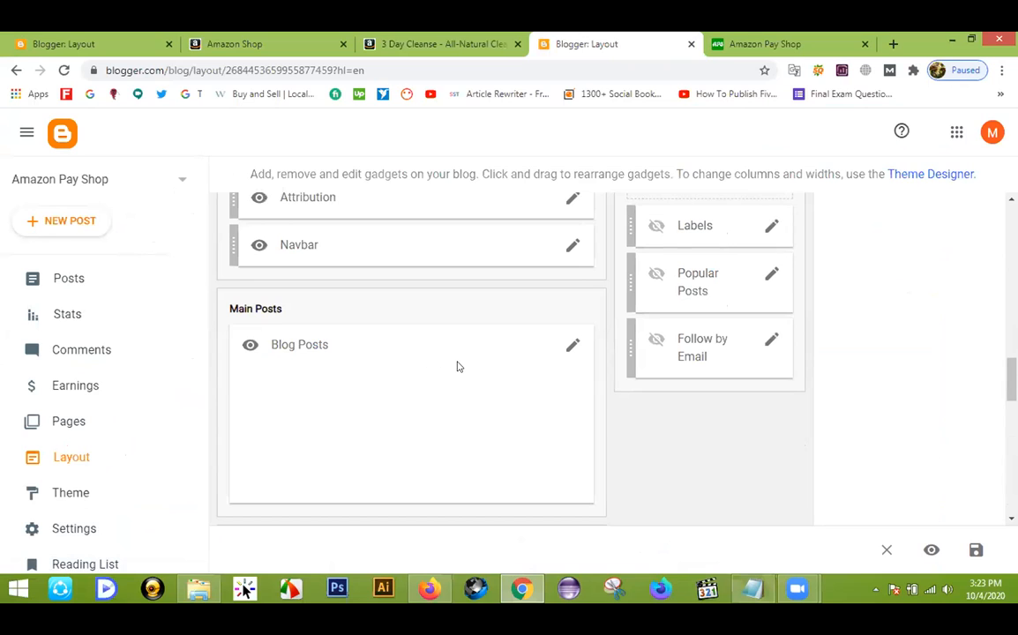
{"action": "left_click", "coordinate": [571, 346]}
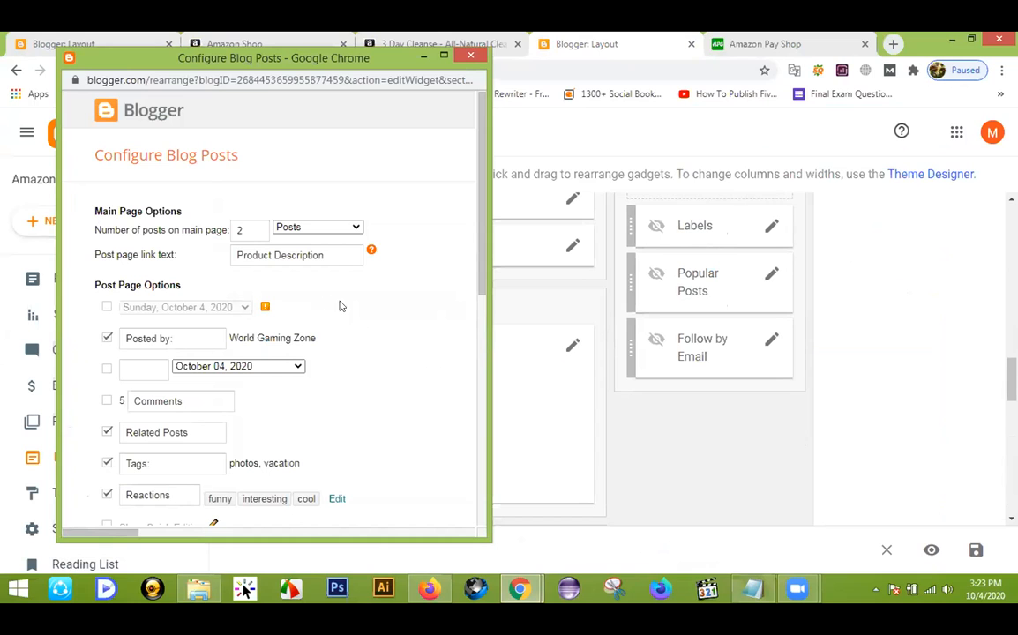
{"action": "left_click", "coordinate": [245, 229]}
{"action": "left_click_drag", "start_coordinate": [206, 60], "coordinate": [583, 66]}
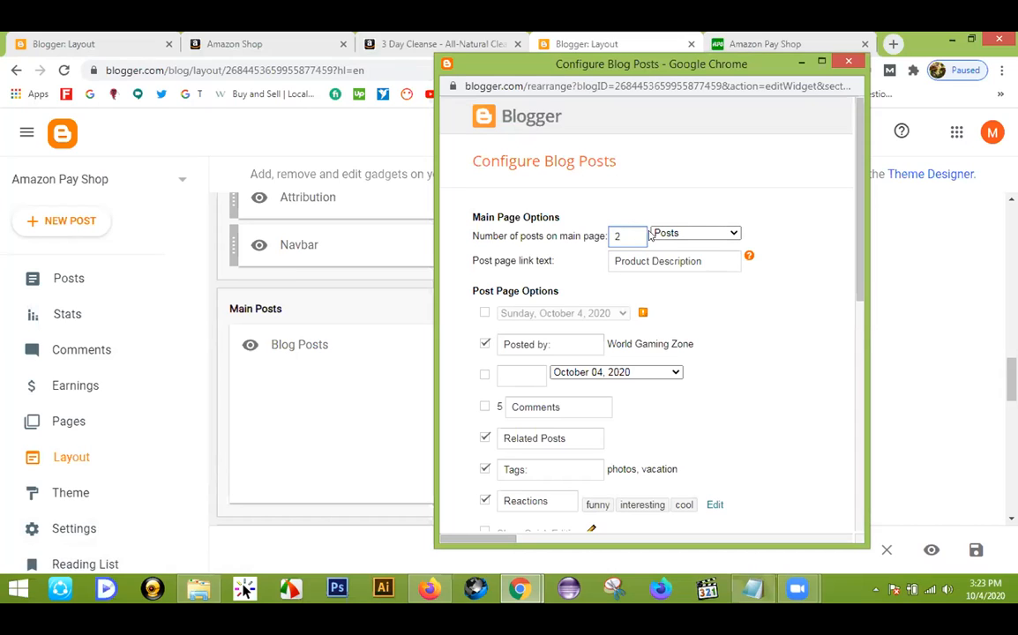
Step: Compare the Blog Posts gadget's number of posts and post page link text with the live blog's Recent Posts area
{"action": "left_click", "coordinate": [769, 42]}
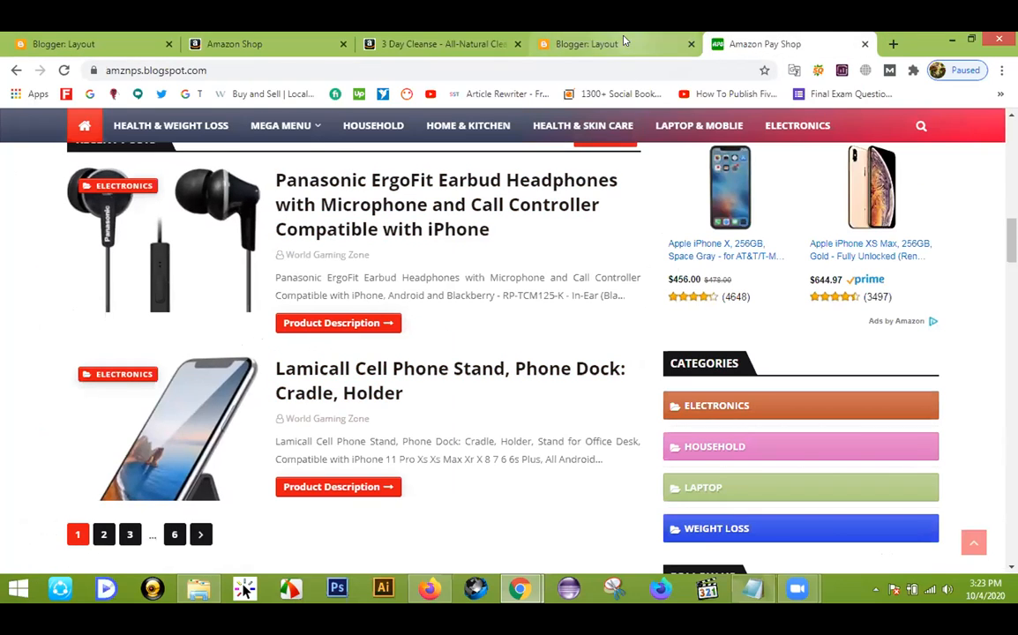
{"action": "left_click", "coordinate": [569, 42]}
{"action": "mouse_move", "coordinate": [519, 587]}
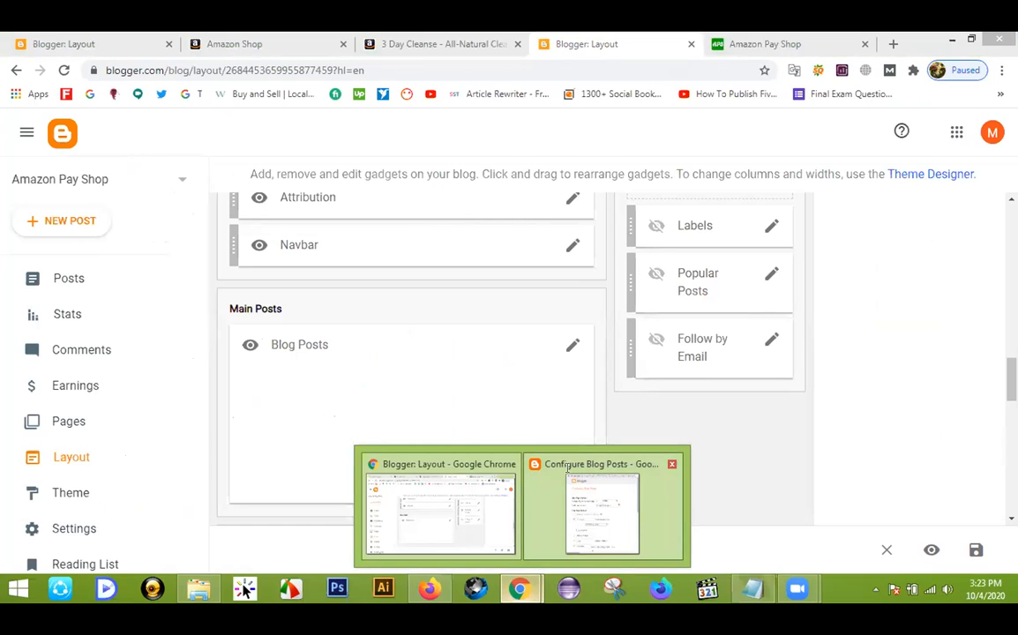
{"action": "left_click", "coordinate": [549, 526]}
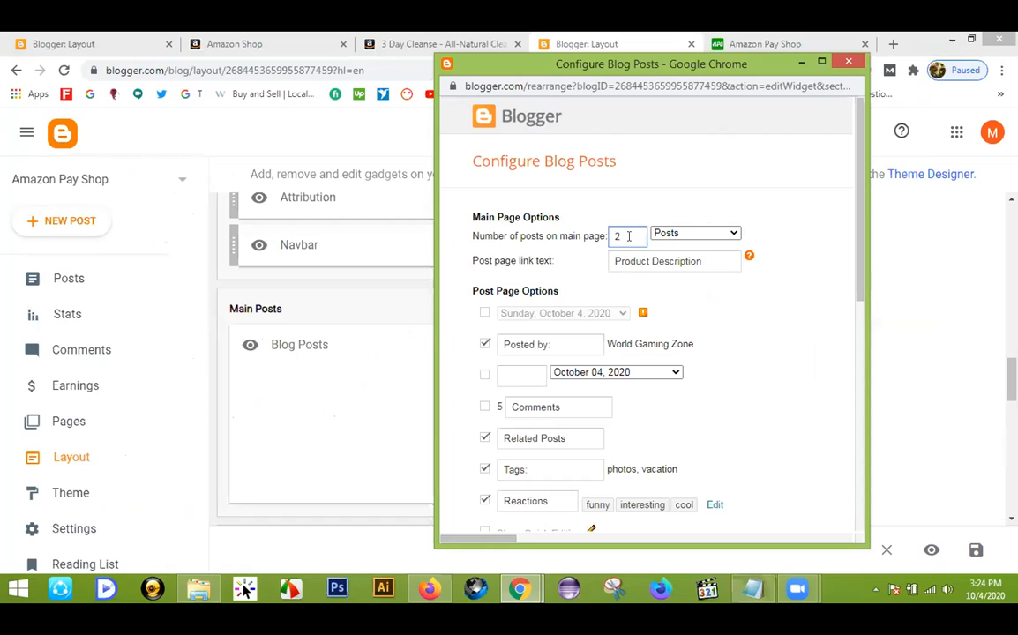
{"action": "left_click", "coordinate": [704, 261]}
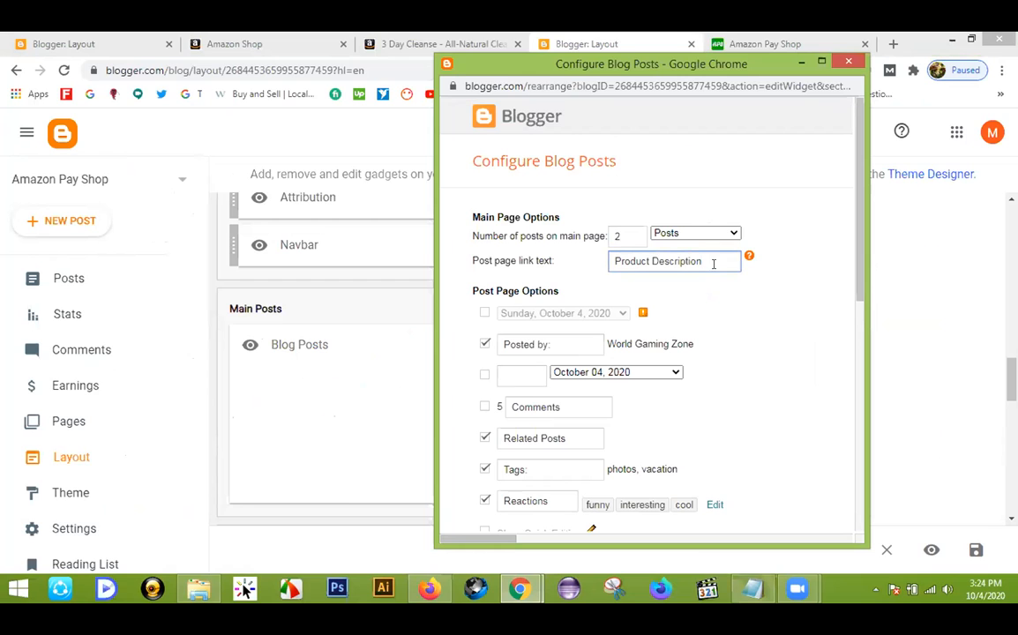
{"action": "left_click", "coordinate": [760, 43]}
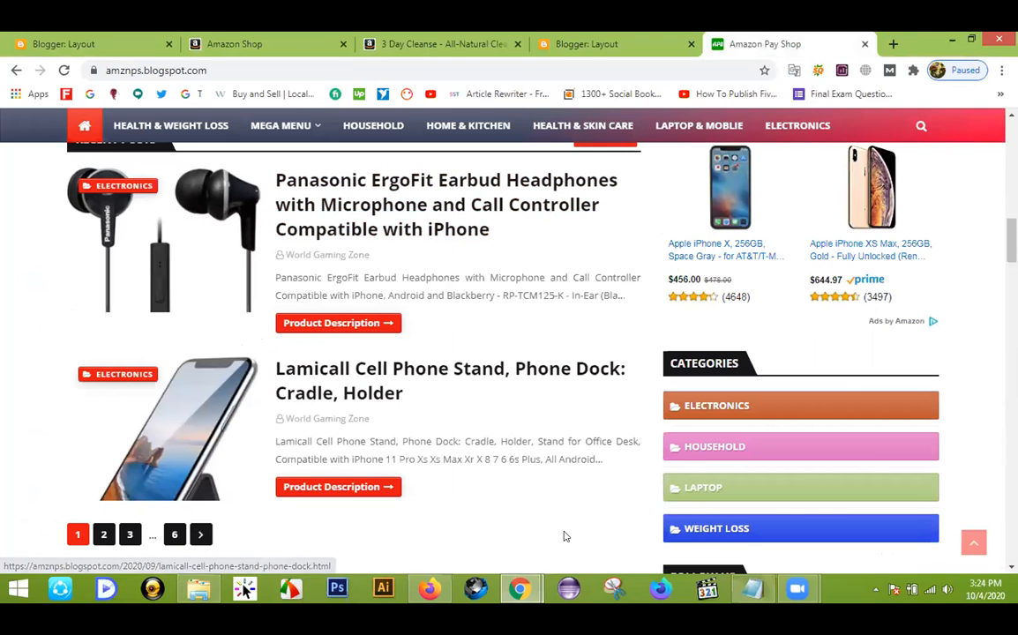
{"action": "mouse_move", "coordinate": [519, 593]}
{"action": "left_click", "coordinate": [587, 507]}
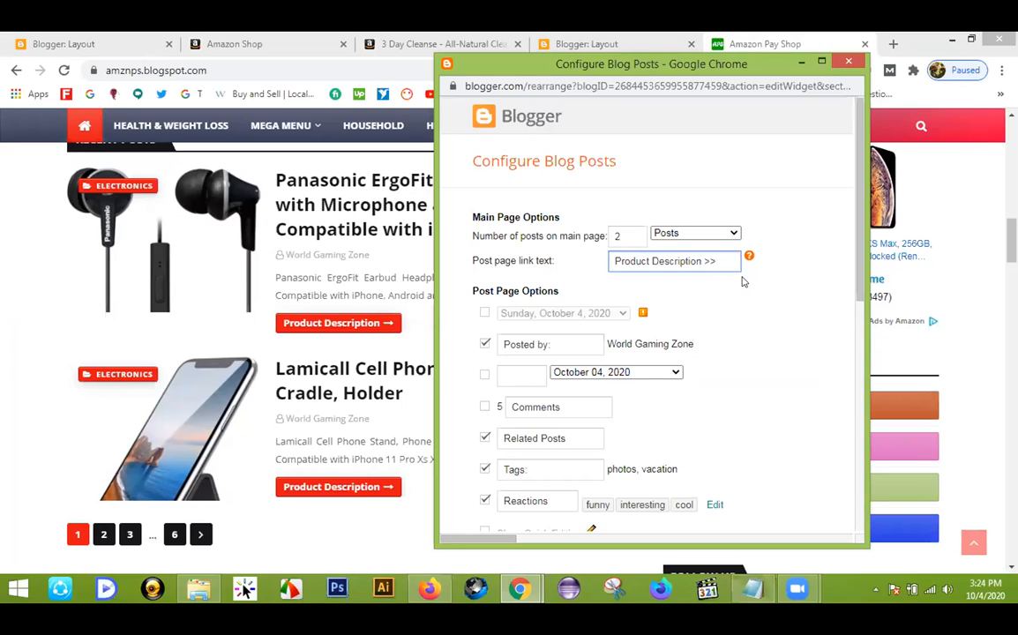
Step: Review the Blog Posts gadget's post count unit and post page options, keeping the Product Description link text, and close it without saving
{"action": "key", "text": "BackSpace"}
{"action": "key", "text": "BackSpace"}
{"action": "left_click", "coordinate": [732, 232]}
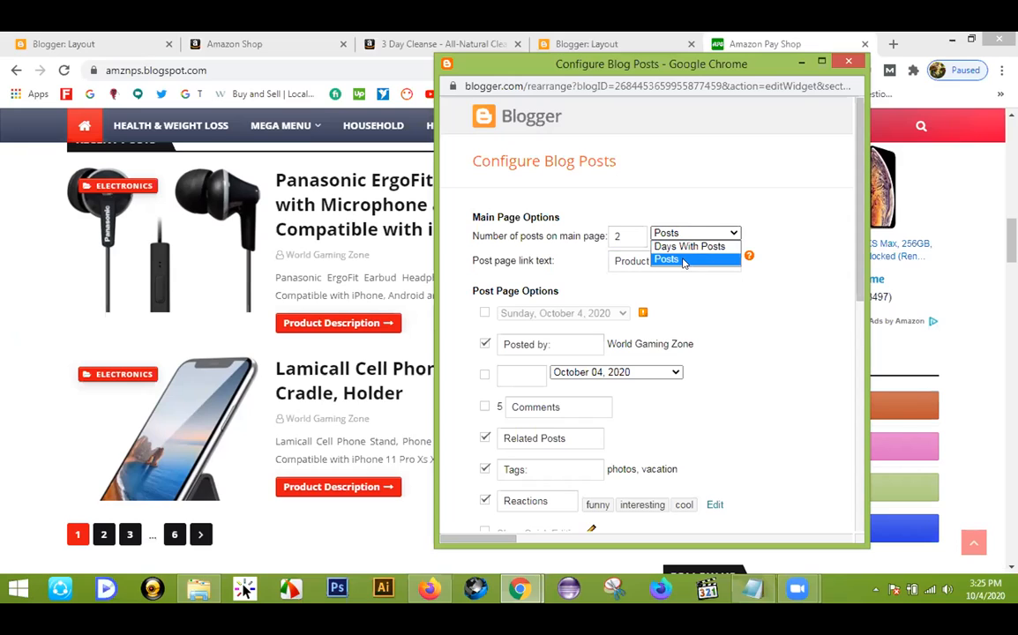
{"action": "left_click", "coordinate": [684, 263]}
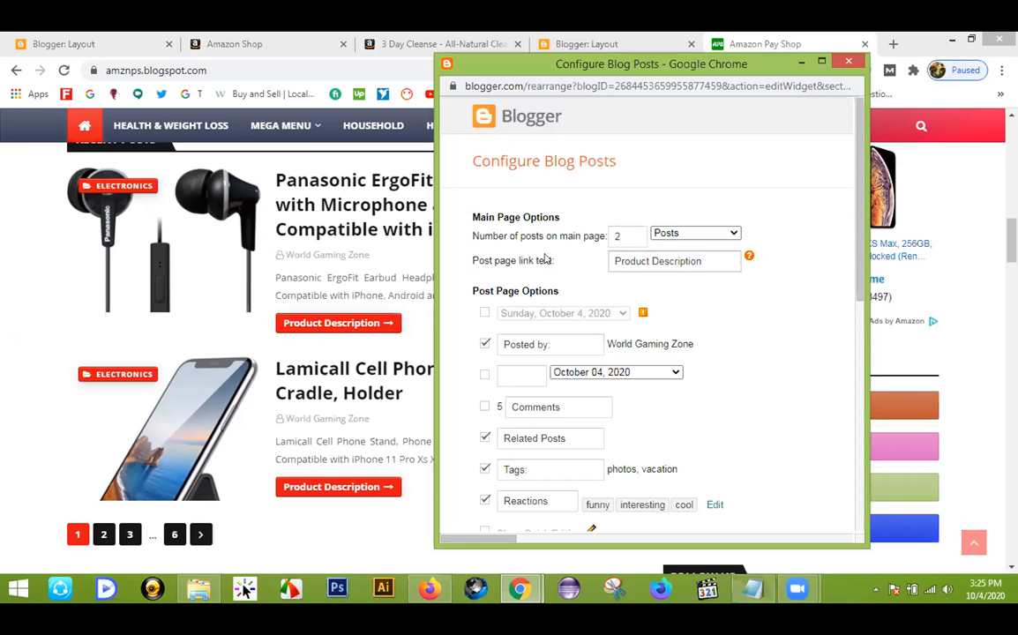
{"action": "scroll", "coordinate": [768, 254], "scroll_direction": "down", "scroll_amount": 3}
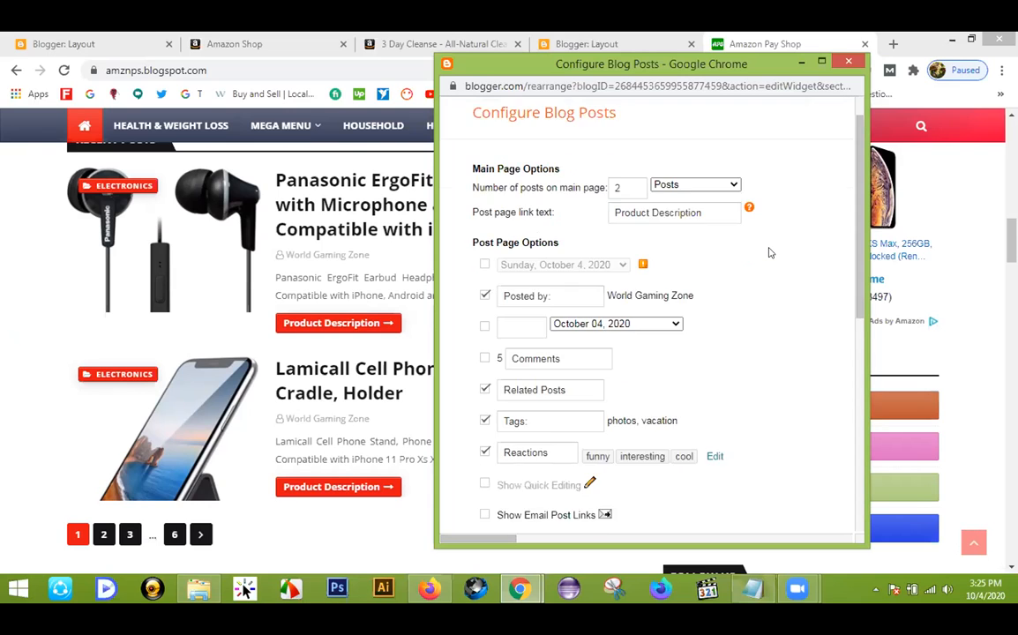
{"action": "scroll", "coordinate": [769, 253], "scroll_direction": "down", "scroll_amount": 6}
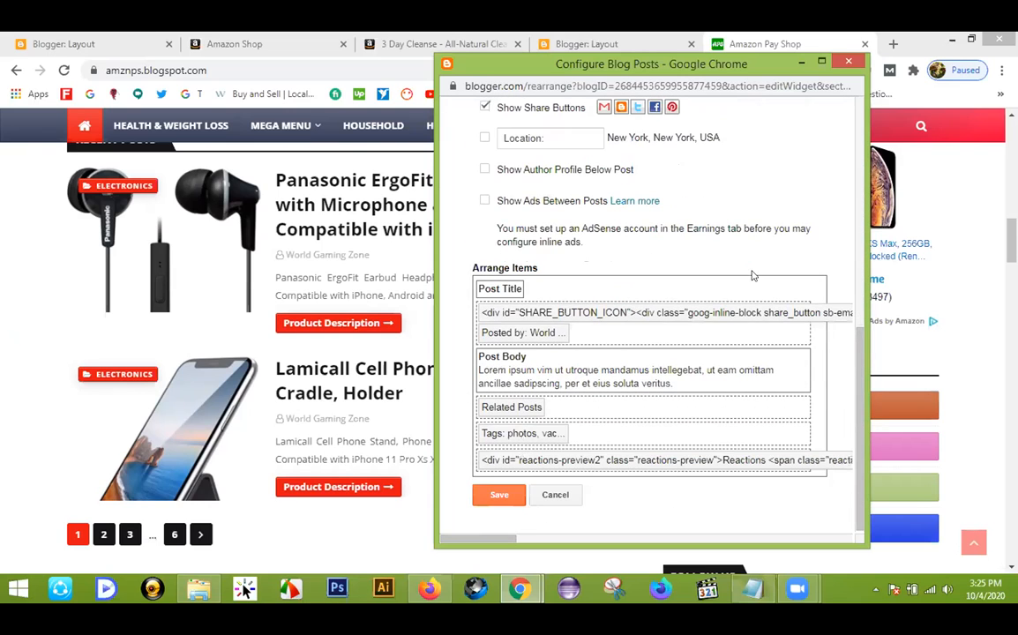
{"action": "left_click", "coordinate": [555, 494]}
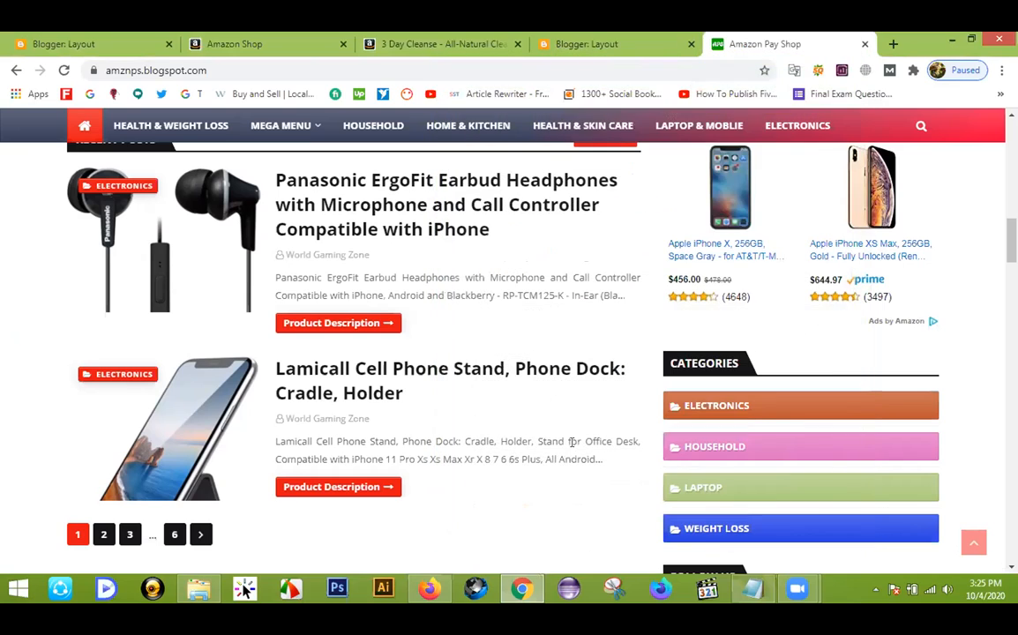
Step: Remove the LEDP gadget above Health & Skin Care from the Blogger layout and accept the deletion
{"action": "left_click", "coordinate": [597, 44]}
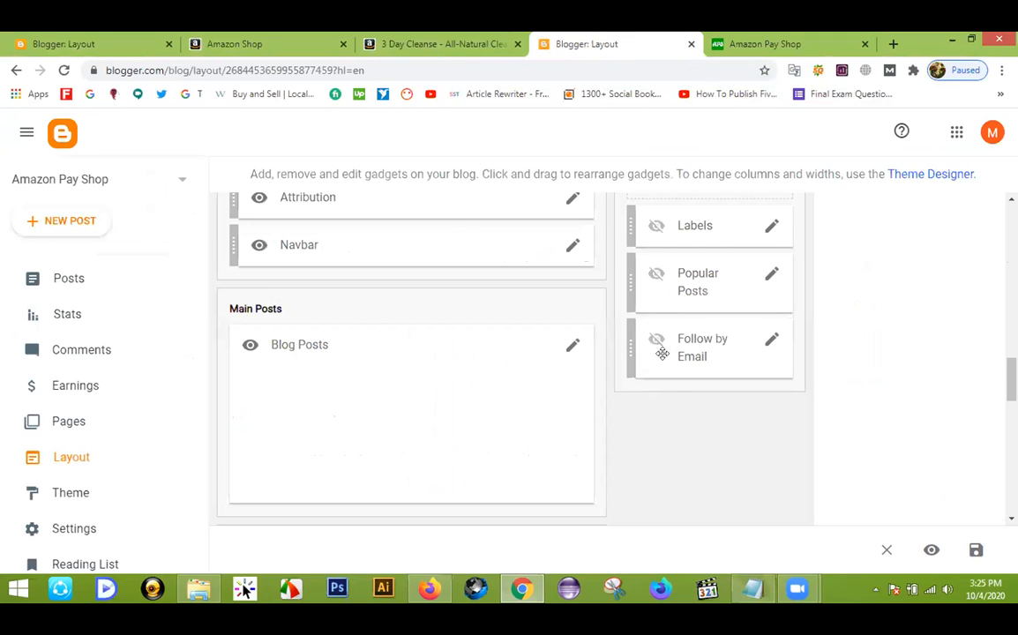
{"action": "scroll", "coordinate": [679, 326], "scroll_direction": "down", "scroll_amount": 5}
{"action": "scroll", "coordinate": [688, 300], "scroll_direction": "down", "scroll_amount": 5}
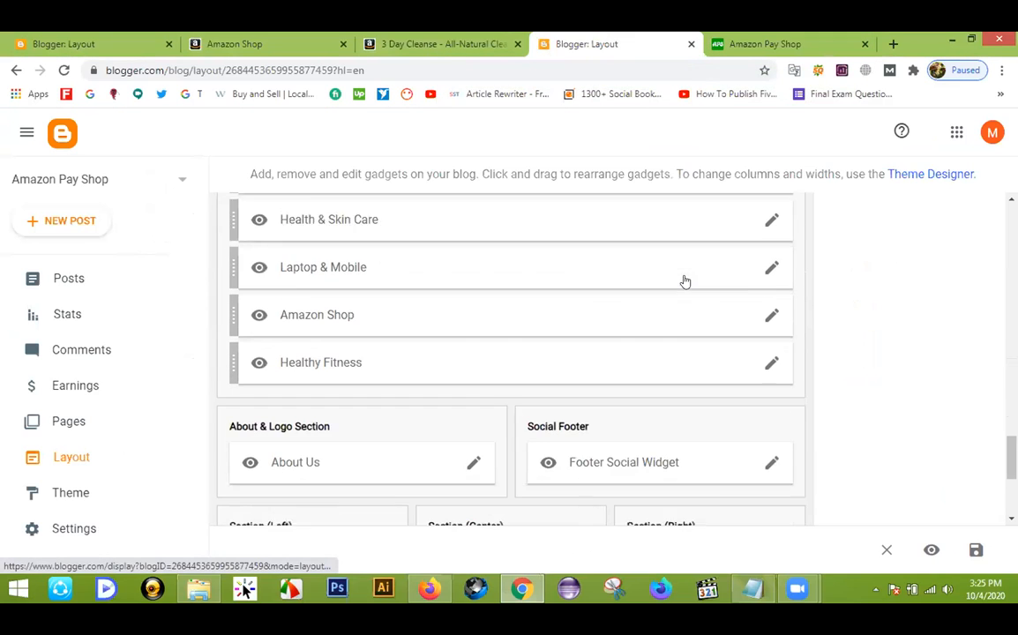
{"action": "scroll", "coordinate": [662, 308], "scroll_direction": "up", "scroll_amount": 3}
{"action": "scroll", "coordinate": [414, 326], "scroll_direction": "down", "scroll_amount": 1}
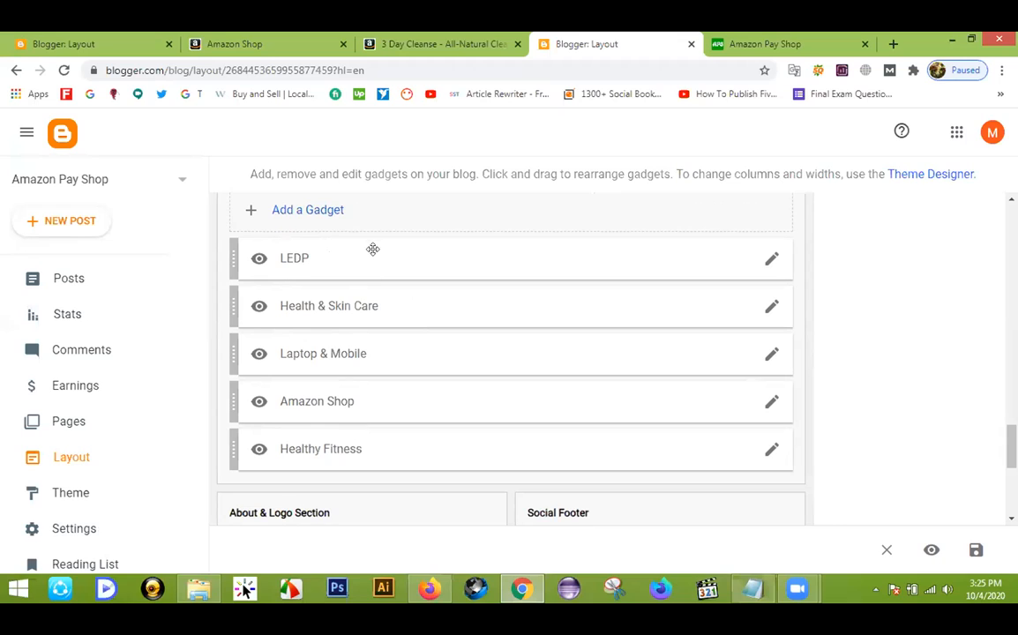
{"action": "mouse_move", "coordinate": [380, 254]}
{"action": "left_mouse_down"}
{"action": "mouse_move", "coordinate": [380, 404]}
{"action": "mouse_move", "coordinate": [386, 366]}
{"action": "mouse_move", "coordinate": [375, 257]}
{"action": "mouse_move", "coordinate": [368, 319]}
{"action": "mouse_move", "coordinate": [378, 363]}
{"action": "mouse_move", "coordinate": [373, 355]}
{"action": "mouse_move", "coordinate": [379, 292]}
{"action": "mouse_move", "coordinate": [371, 252]}
{"action": "left_mouse_up"}
{"action": "left_click", "coordinate": [769, 259]}
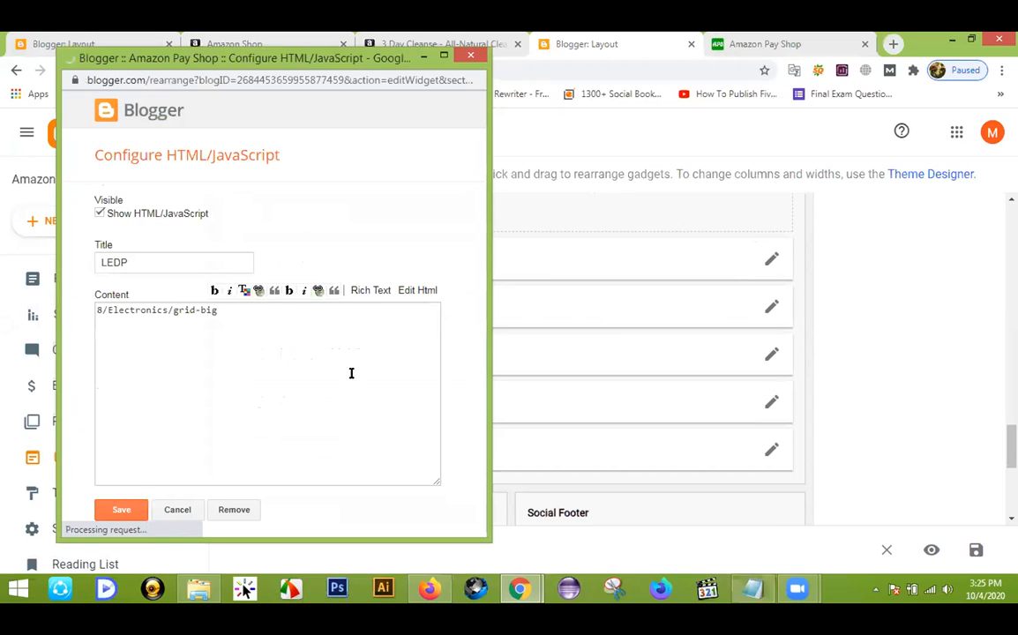
{"action": "left_click", "coordinate": [236, 511]}
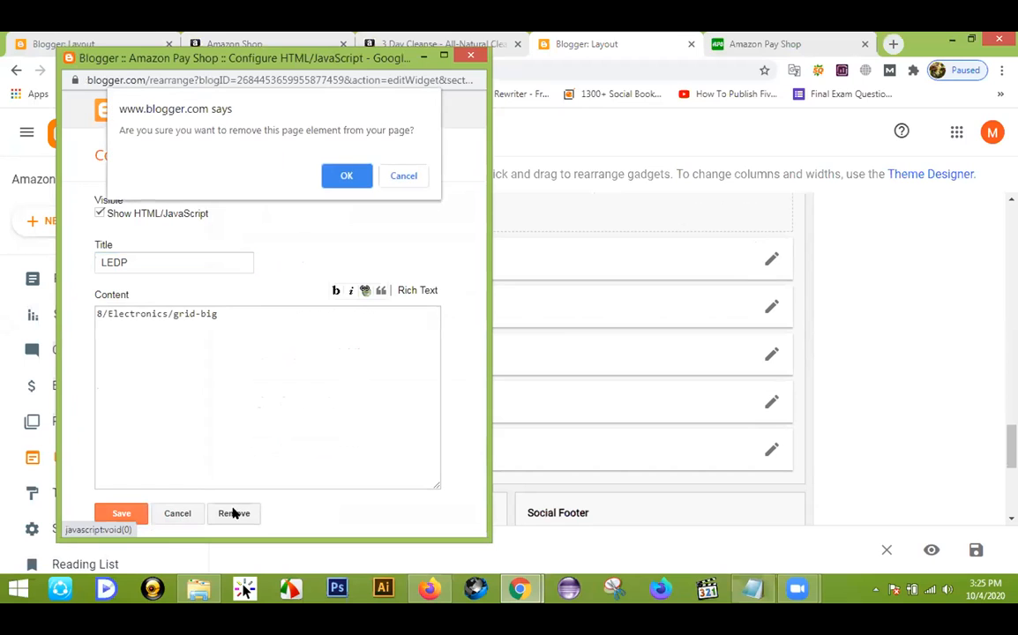
{"action": "left_click", "coordinate": [344, 174]}
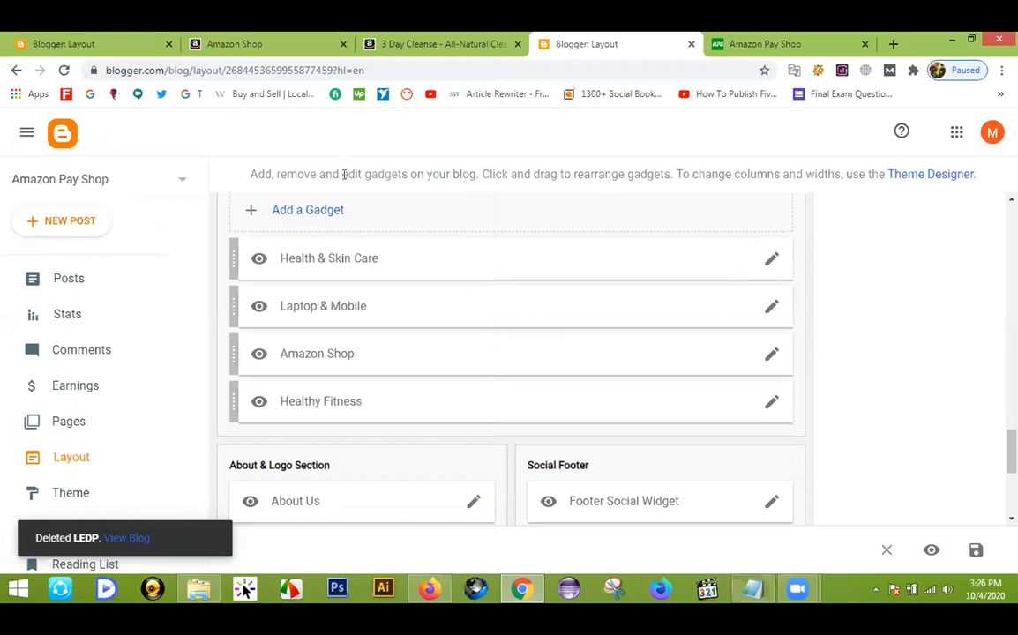
Step: Examine the live blog's lower product sections and its footer with the logo, social icons and post lists
{"action": "scroll", "coordinate": [447, 271], "scroll_direction": "down", "scroll_amount": 2}
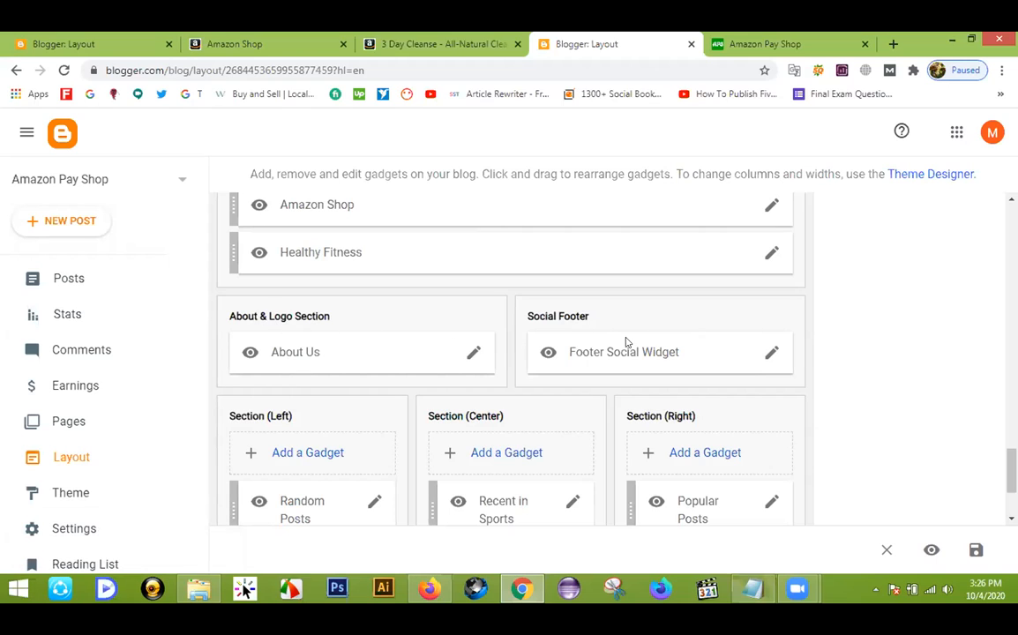
{"action": "left_click", "coordinate": [757, 44]}
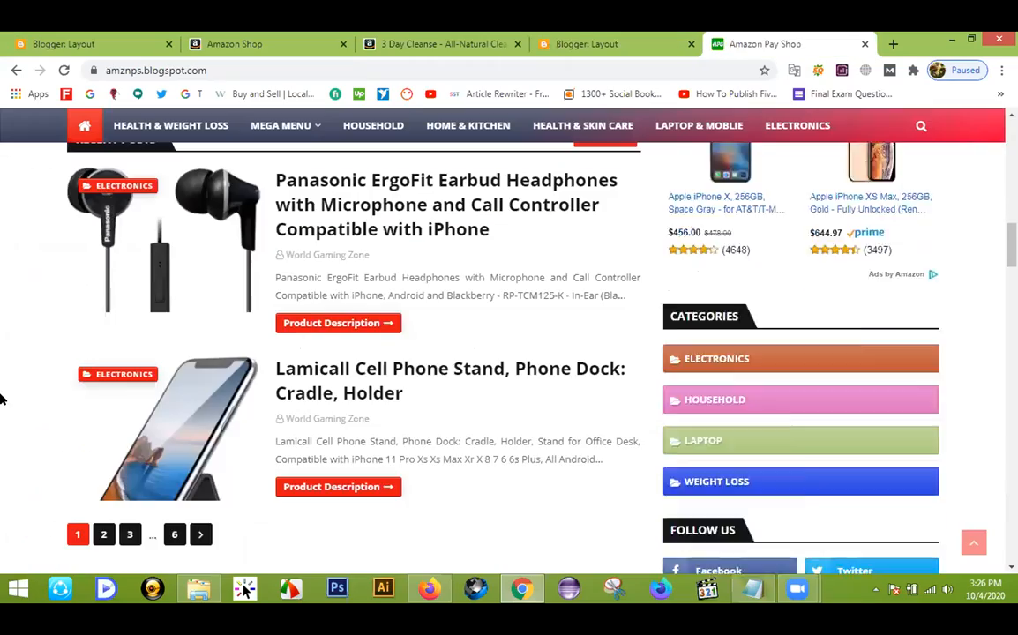
{"action": "scroll", "coordinate": [3, 406], "scroll_direction": "down", "scroll_amount": 10}
{"action": "scroll", "coordinate": [3, 406], "scroll_direction": "down", "scroll_amount": 10}
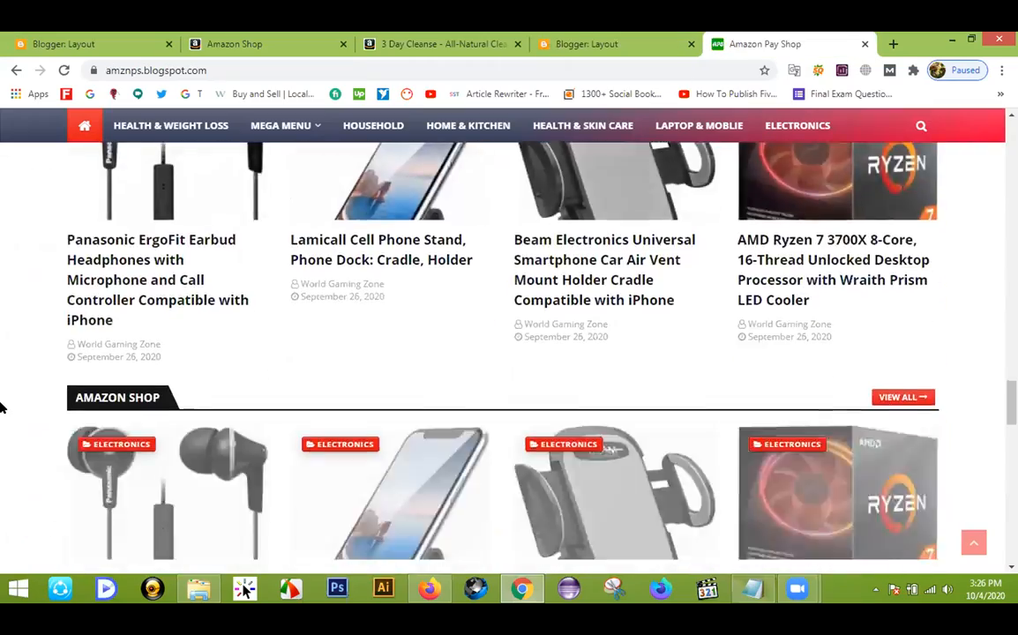
{"action": "scroll", "coordinate": [2, 406], "scroll_direction": "down", "scroll_amount": 1}
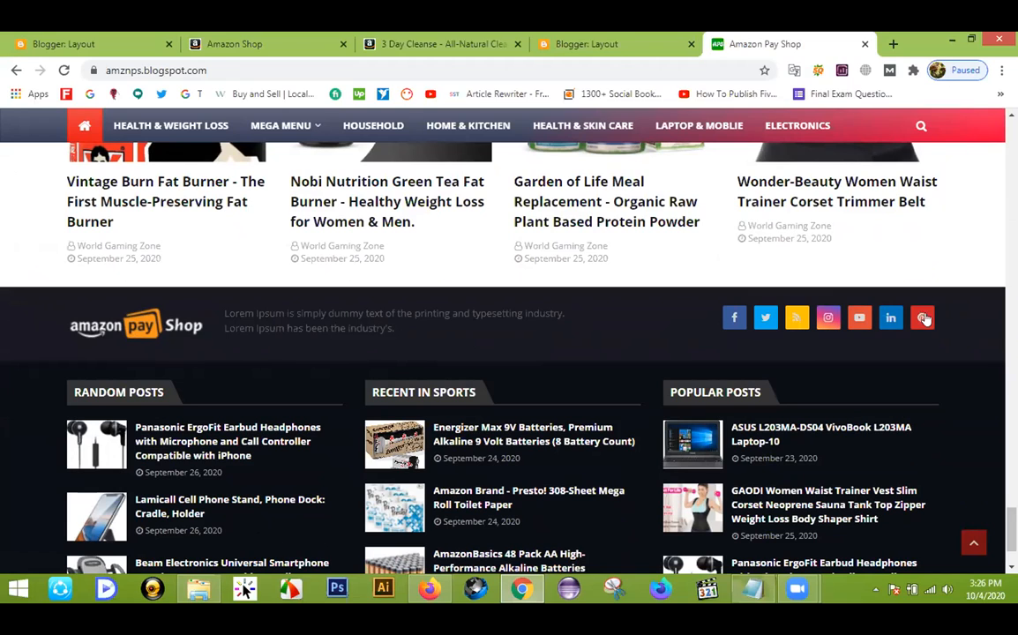
{"action": "scroll", "coordinate": [997, 325], "scroll_direction": "up", "scroll_amount": 1}
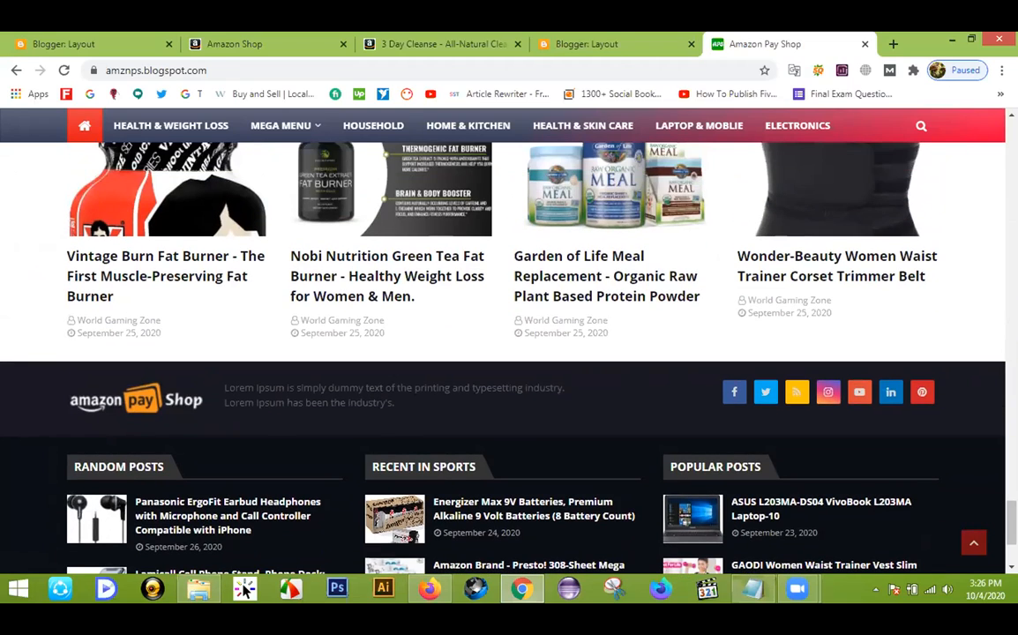
{"action": "scroll", "coordinate": [992, 342], "scroll_direction": "down", "scroll_amount": 1}
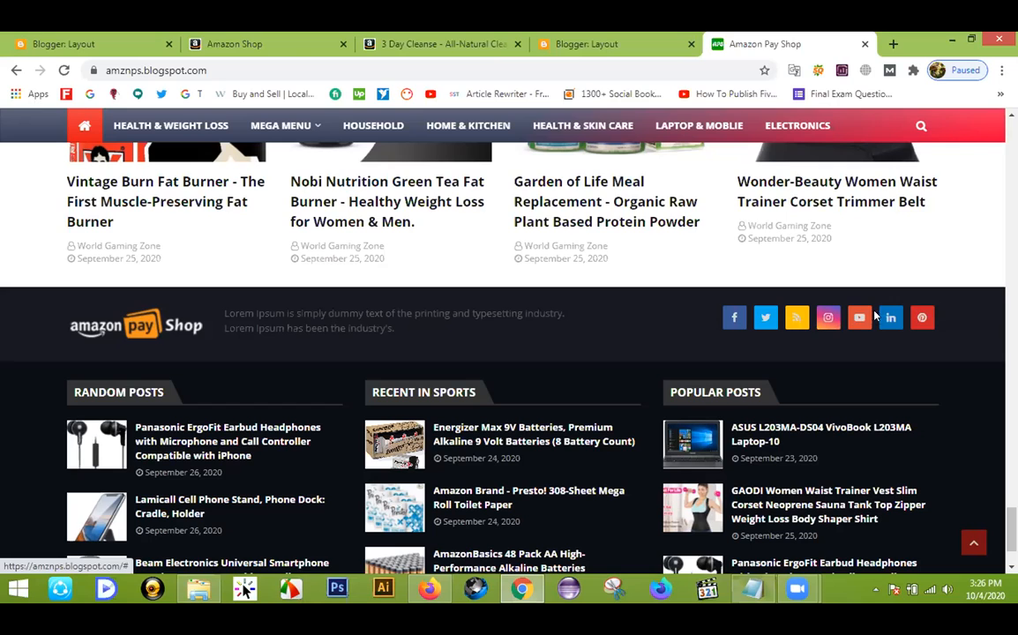
Step: Review the links in the Social Footer section's Footer Social Widget in the Blogger layout and close it without saving
{"action": "left_click", "coordinate": [582, 44]}
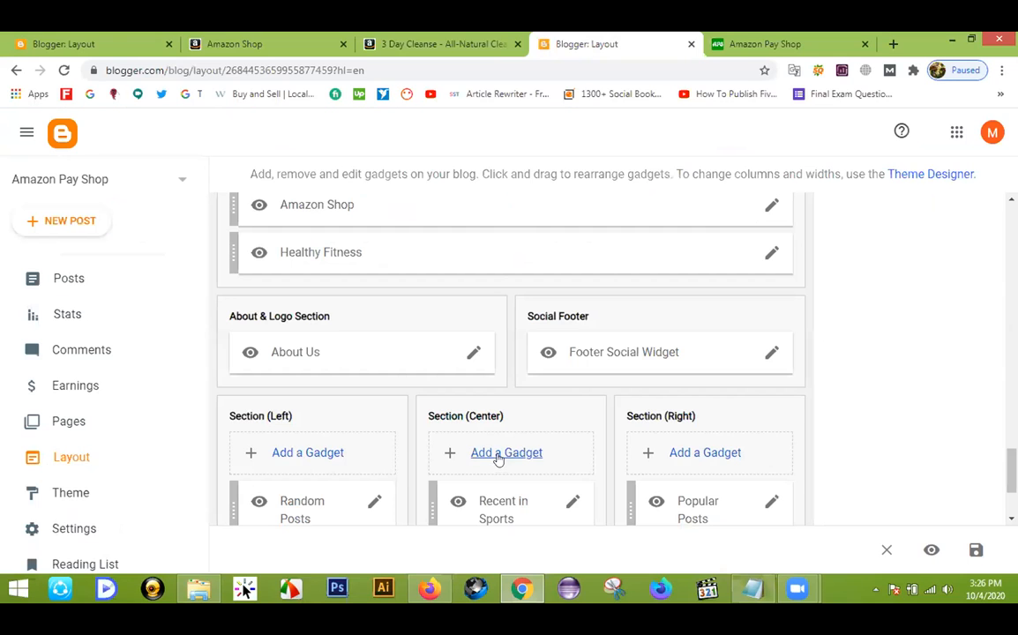
{"action": "left_click", "coordinate": [772, 352]}
{"action": "scroll", "coordinate": [257, 336], "scroll_direction": "down", "scroll_amount": 1}
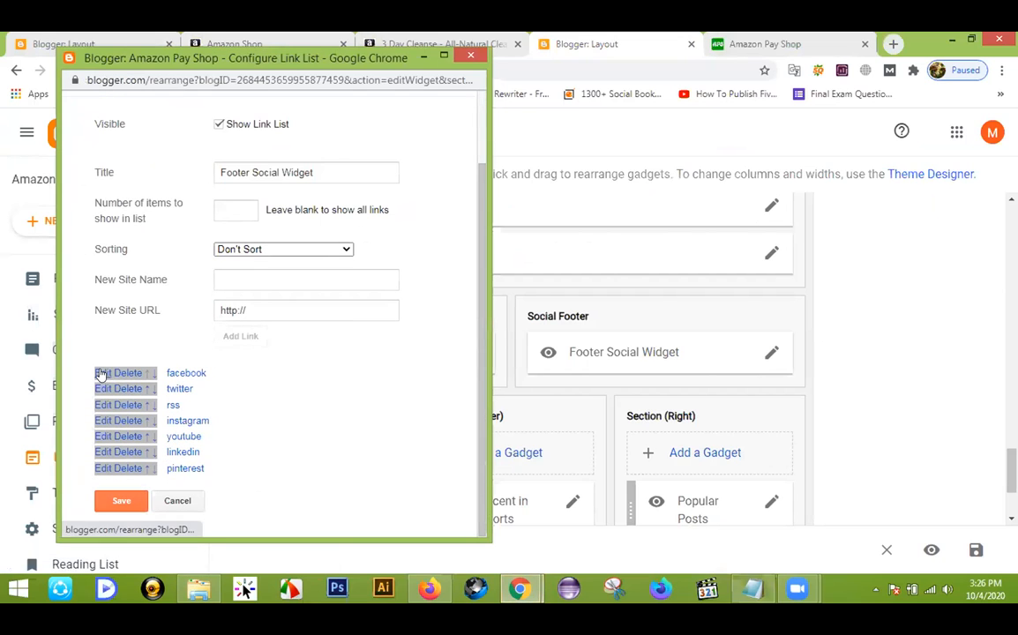
{"action": "left_click", "coordinate": [270, 279]}
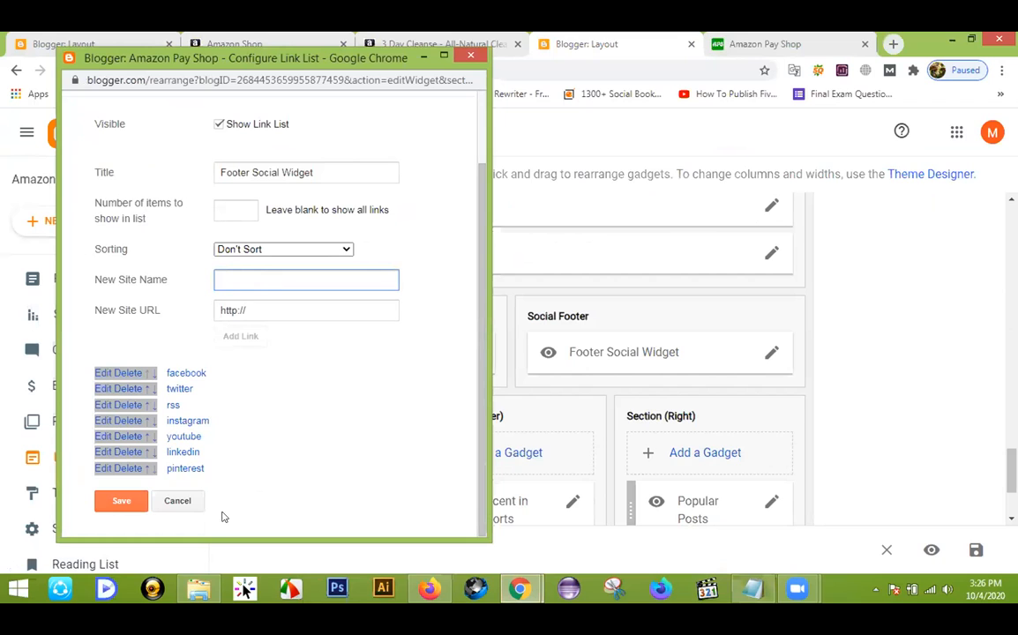
{"action": "left_click", "coordinate": [173, 501]}
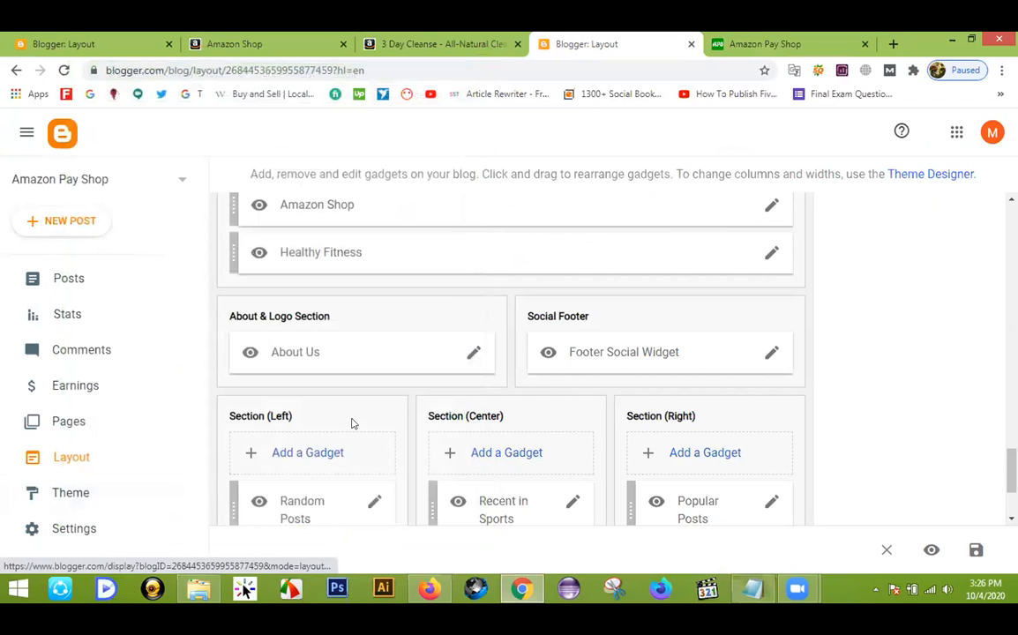
Step: Compare the layout's Section (Left), Section (Center) and Section (Right) gadgets with the post lists in the live blog's footer
{"action": "scroll", "coordinate": [544, 359], "scroll_direction": "down", "scroll_amount": 1}
{"action": "scroll", "coordinate": [544, 359], "scroll_direction": "down", "scroll_amount": 2}
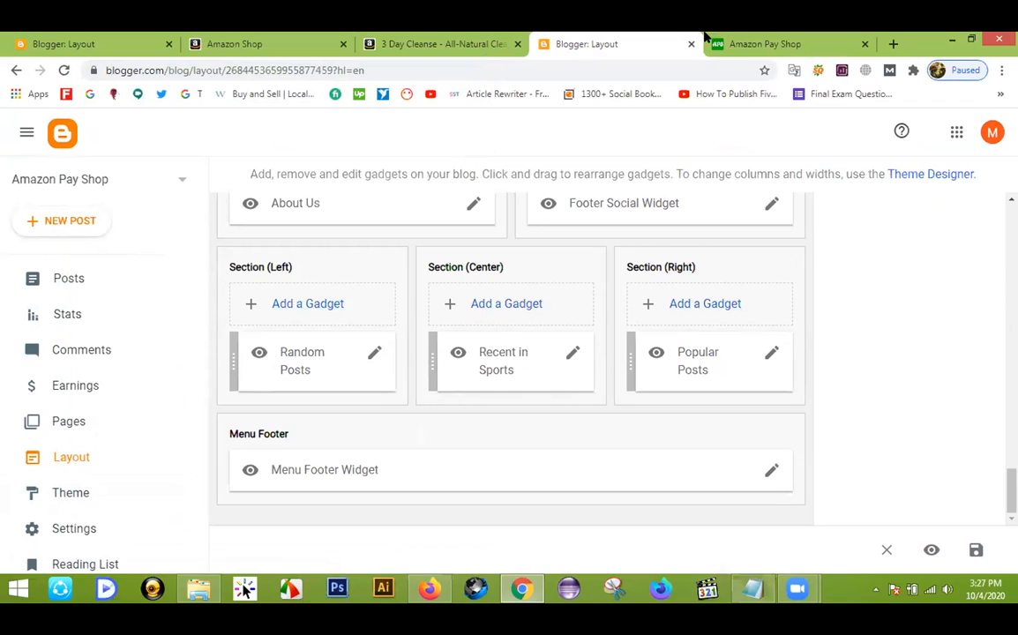
{"action": "left_click", "coordinate": [735, 39]}
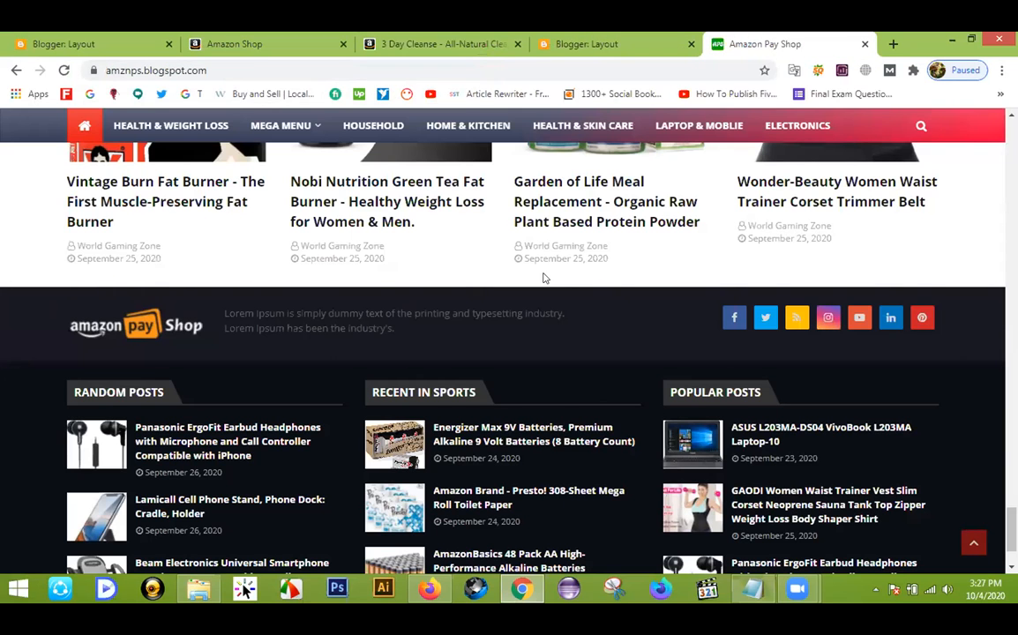
{"action": "left_click", "coordinate": [587, 40]}
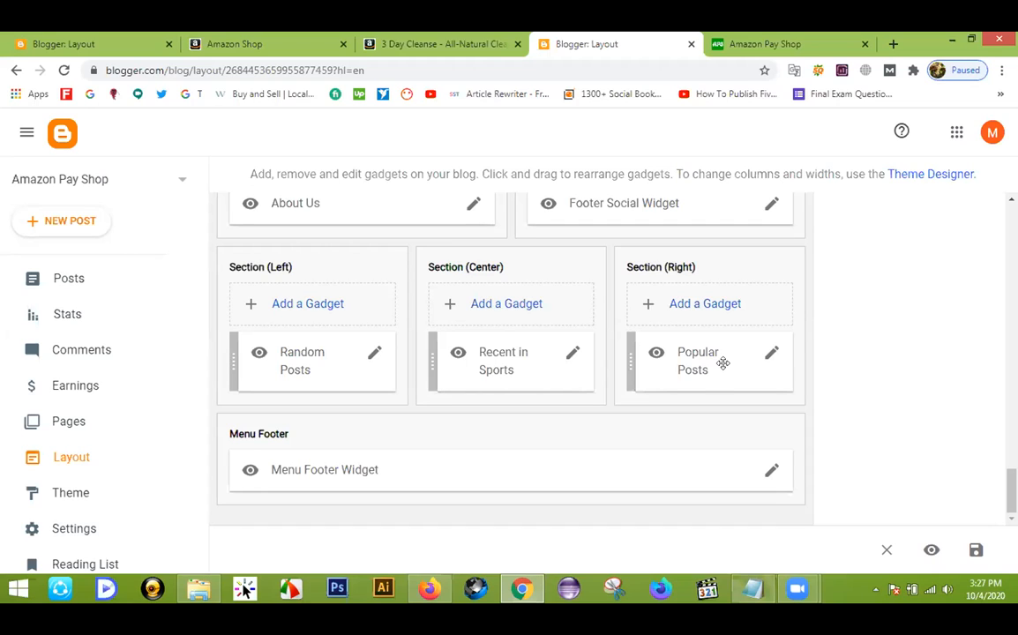
Step: Review the content line of the Random Posts gadget in Section (Left) and close it without saving
{"action": "left_click", "coordinate": [373, 355]}
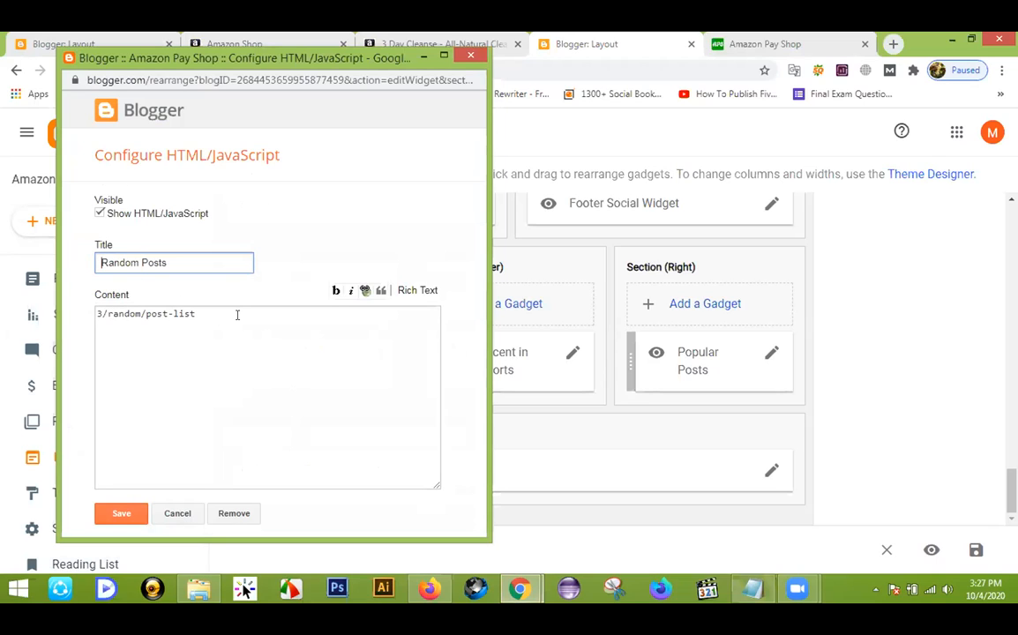
{"action": "left_click", "coordinate": [100, 313]}
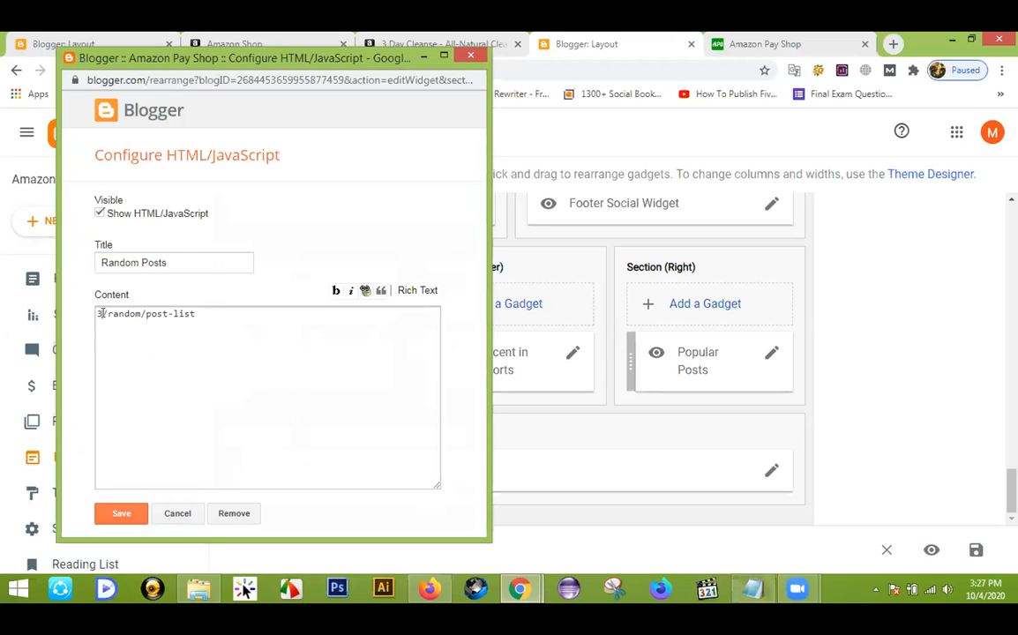
{"action": "left_click", "coordinate": [173, 512]}
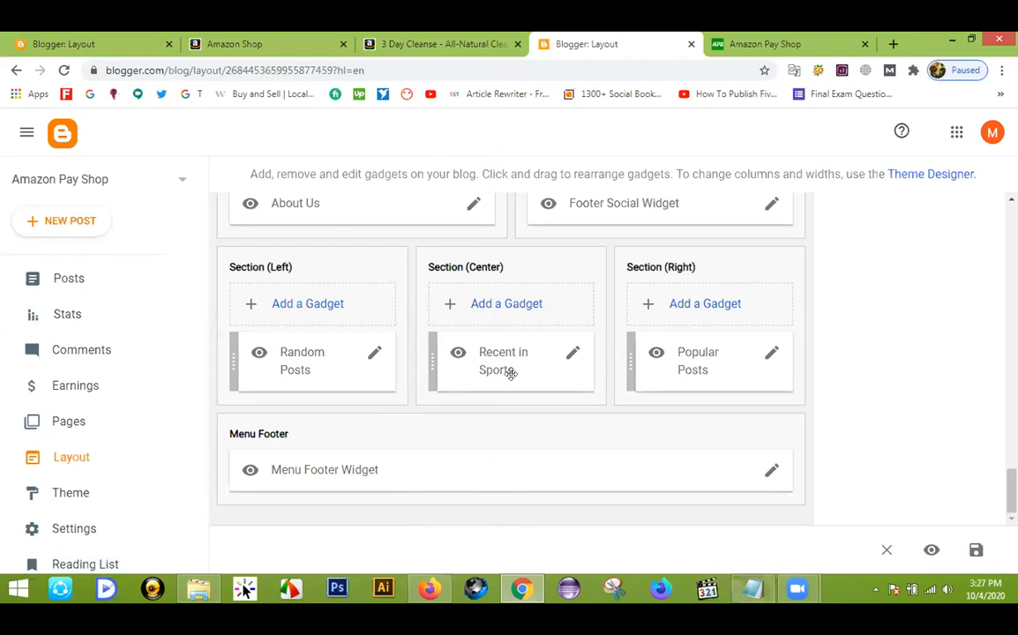
Step: Review the Household label in the content line of Section (Center)'s Recent in Sports gadget and close it without saving
{"action": "left_click", "coordinate": [570, 356]}
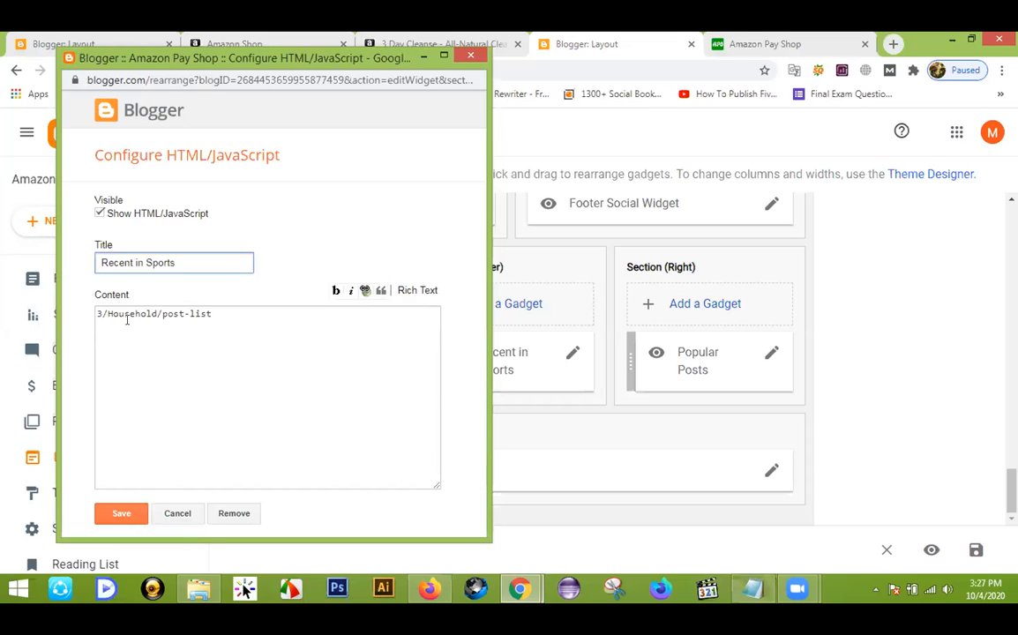
{"action": "left_click_drag", "start_coordinate": [157, 313], "coordinate": [107, 313]}
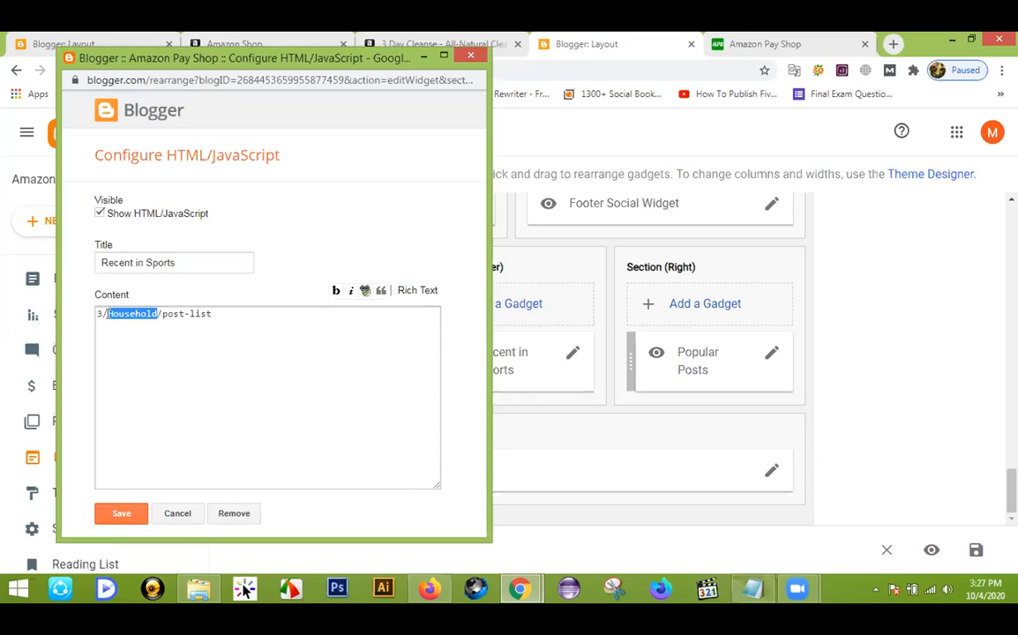
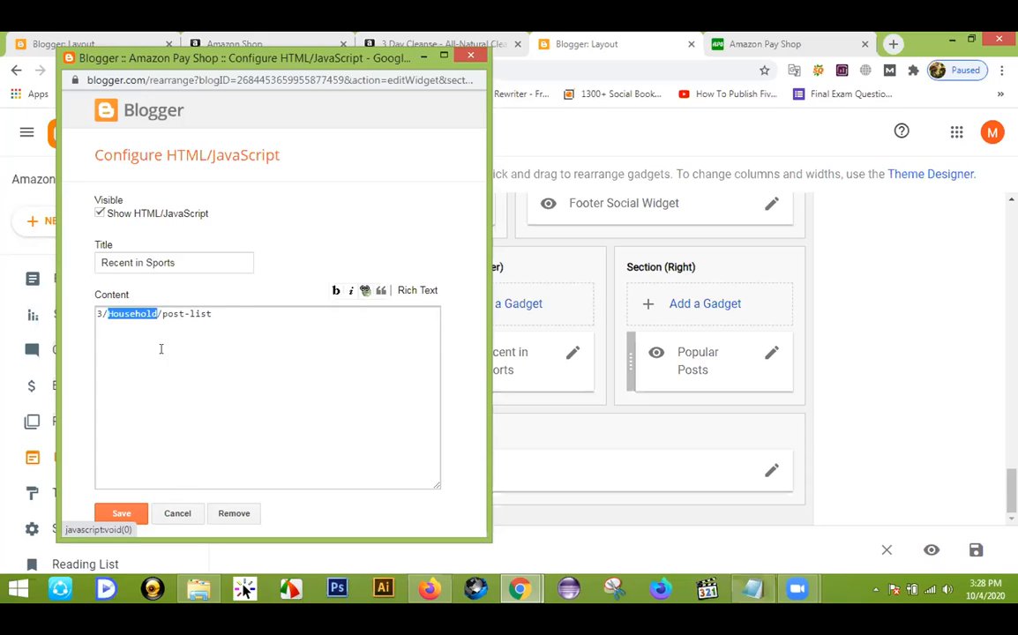
{"action": "left_click", "coordinate": [178, 515]}
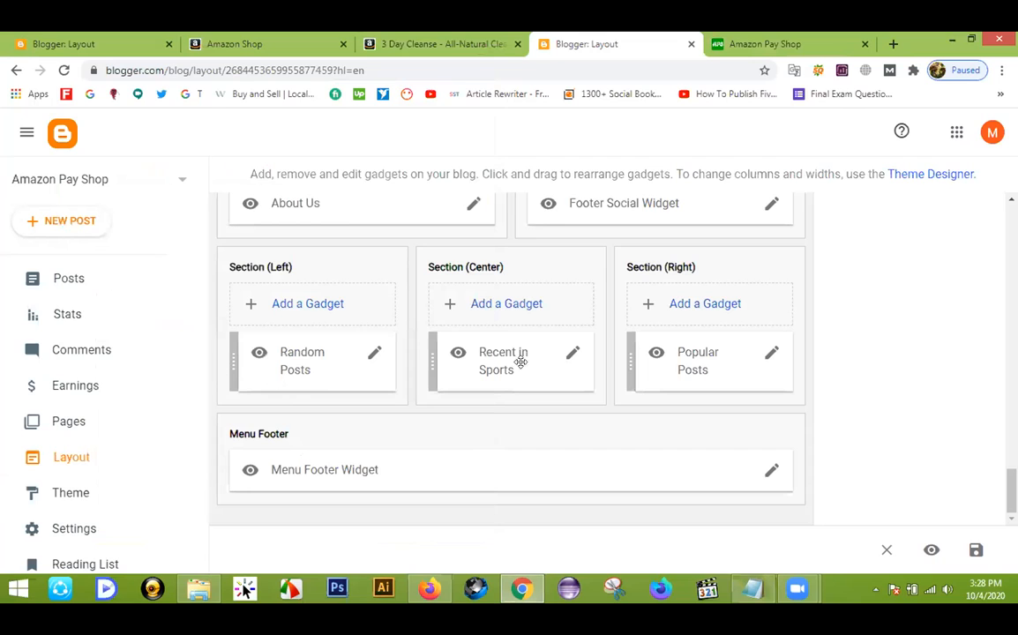
Step: Open the Popular Posts gadget in Section (Right) and review its display options and the available post counts
{"action": "left_click", "coordinate": [771, 354]}
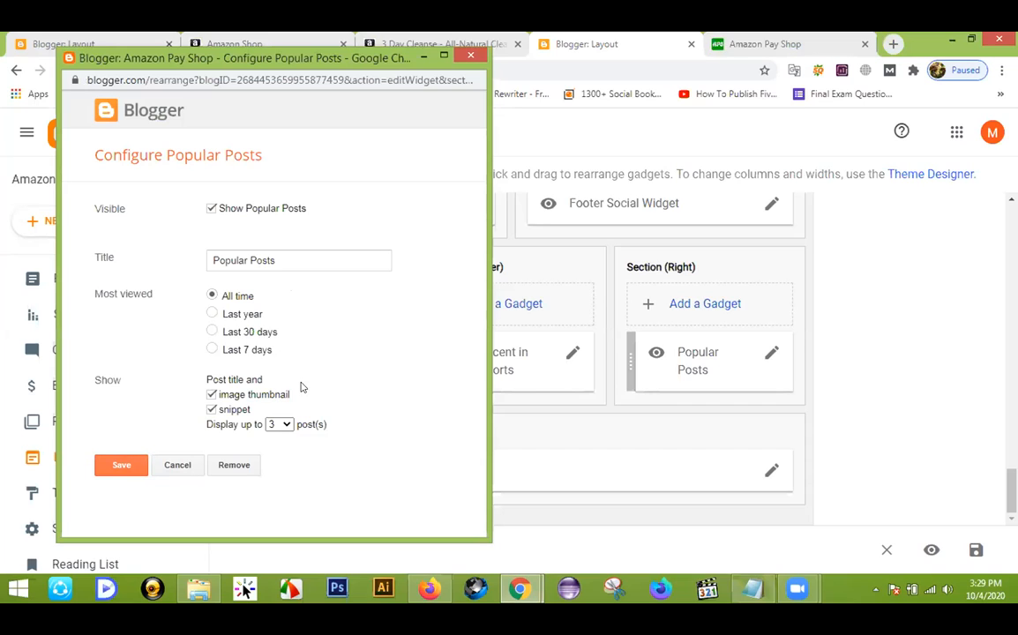
{"action": "left_click", "coordinate": [280, 425]}
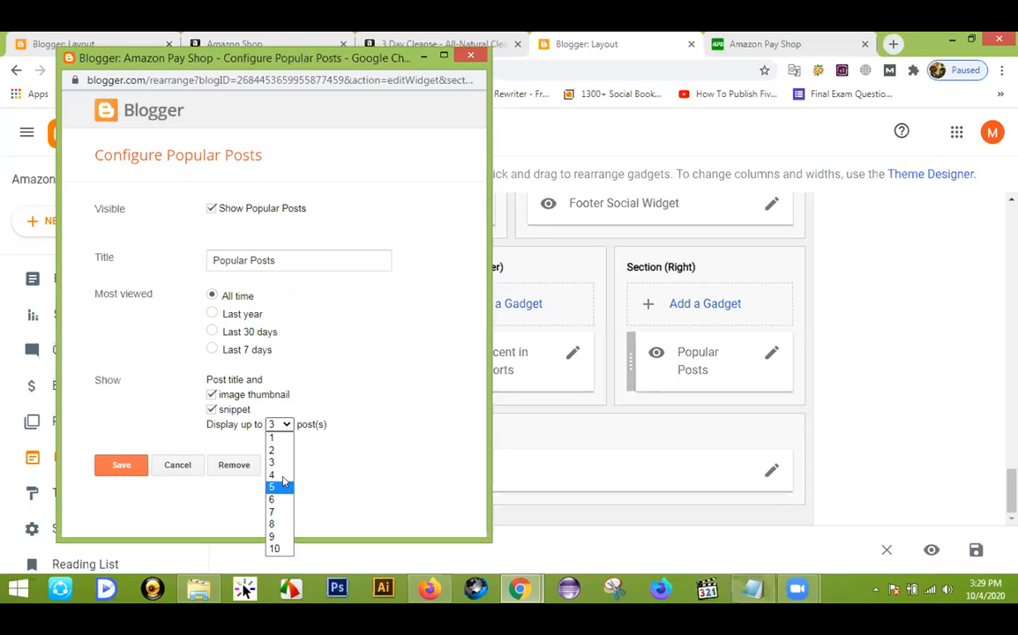
{"action": "left_click", "coordinate": [406, 437]}
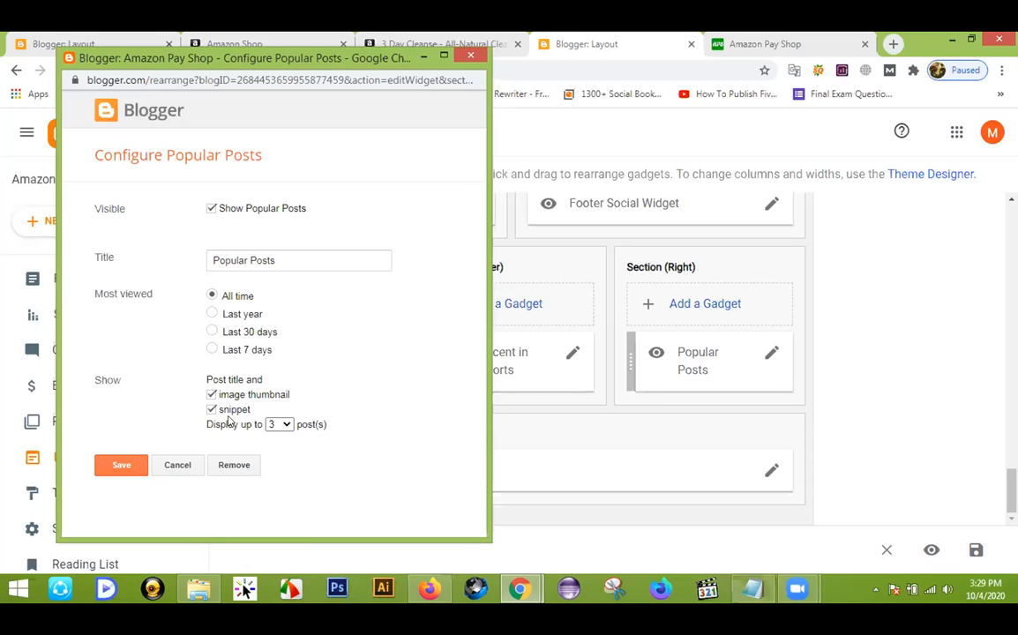
Step: Examine the Popular Posts list in the live Amazon Pay Shop blog's footer and the product sections above it
{"action": "left_click", "coordinate": [729, 37]}
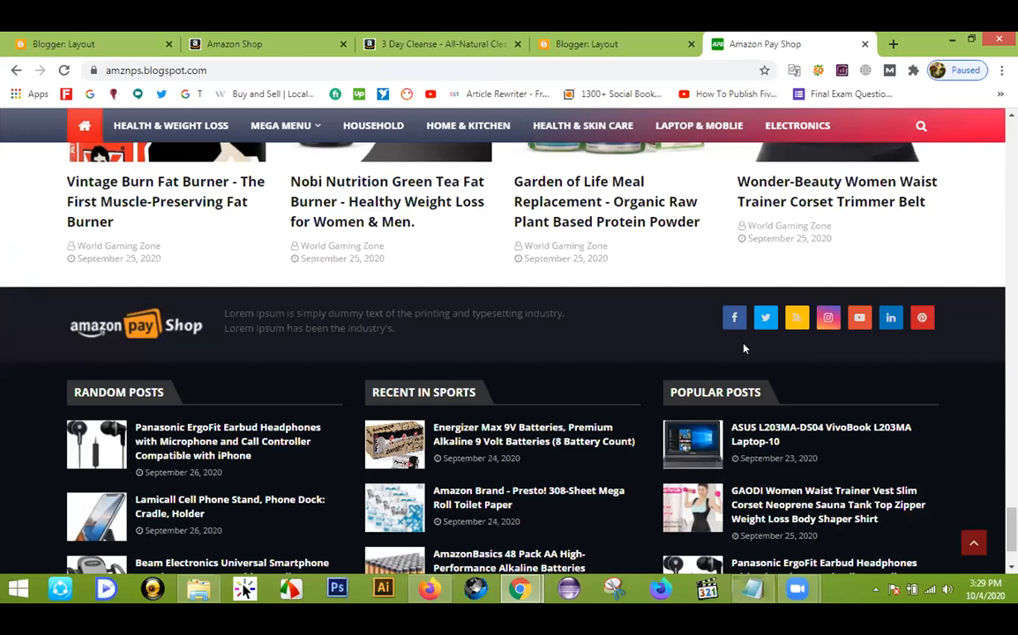
{"action": "scroll", "coordinate": [669, 309], "scroll_direction": "down", "scroll_amount": 2}
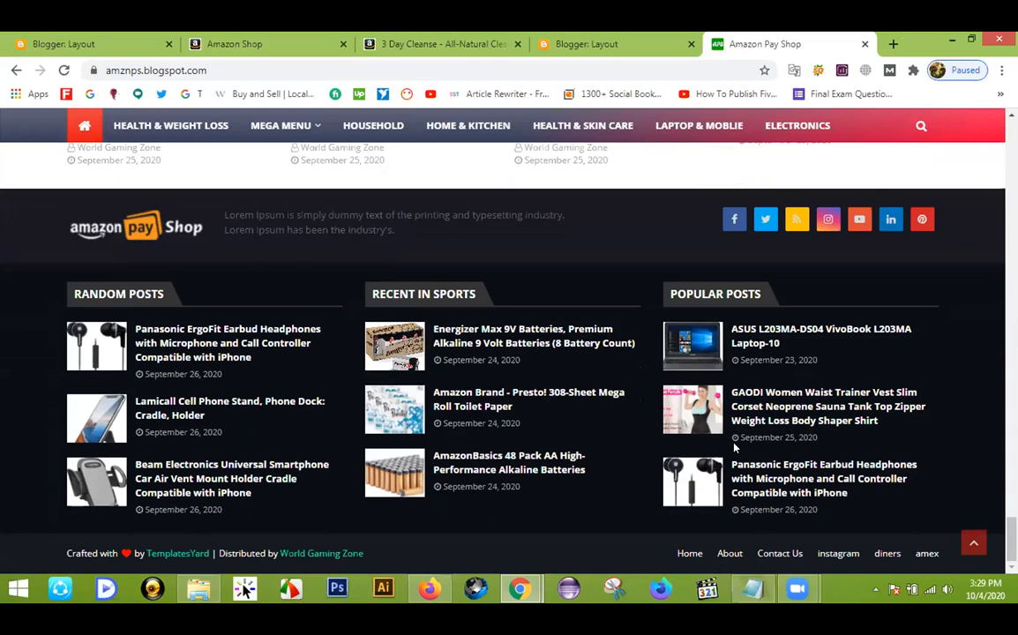
{"action": "scroll", "coordinate": [529, 410], "scroll_direction": "up", "scroll_amount": 5}
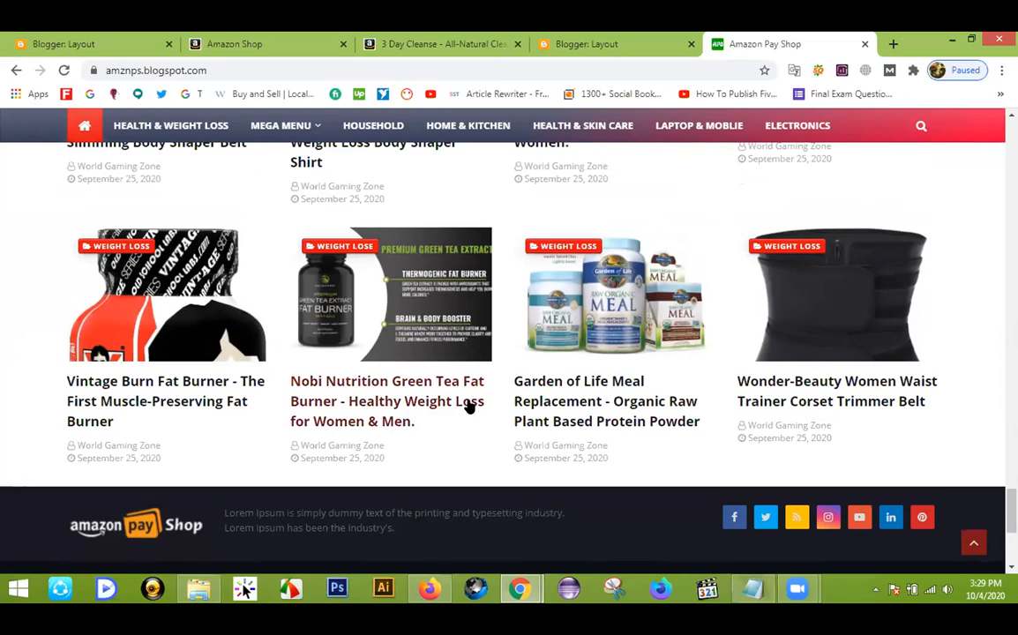
{"action": "scroll", "coordinate": [494, 422], "scroll_direction": "up", "scroll_amount": 8}
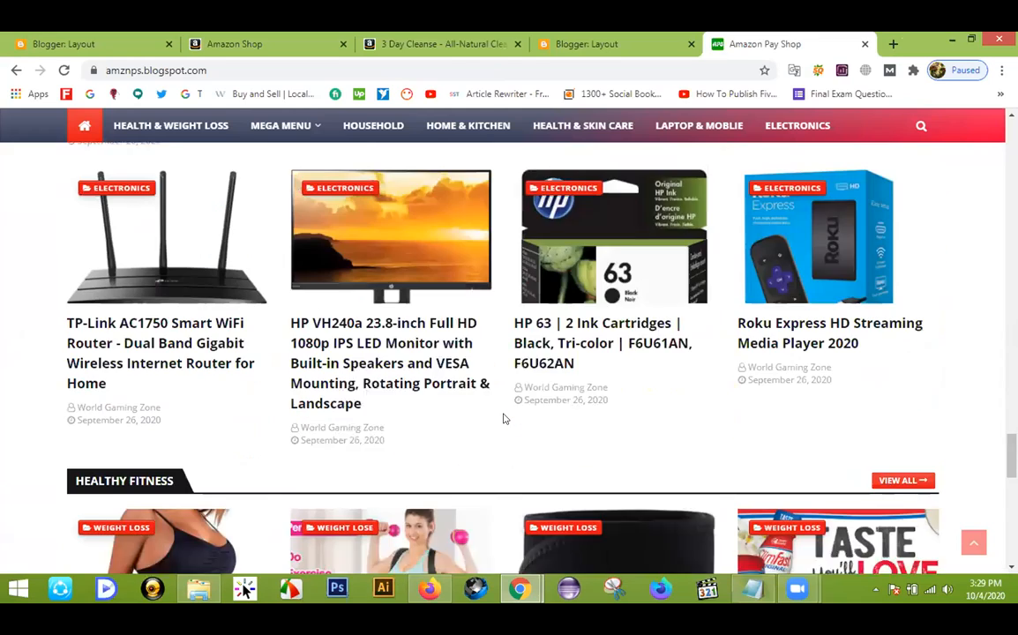
{"action": "scroll", "coordinate": [504, 419], "scroll_direction": "down", "scroll_amount": 7}
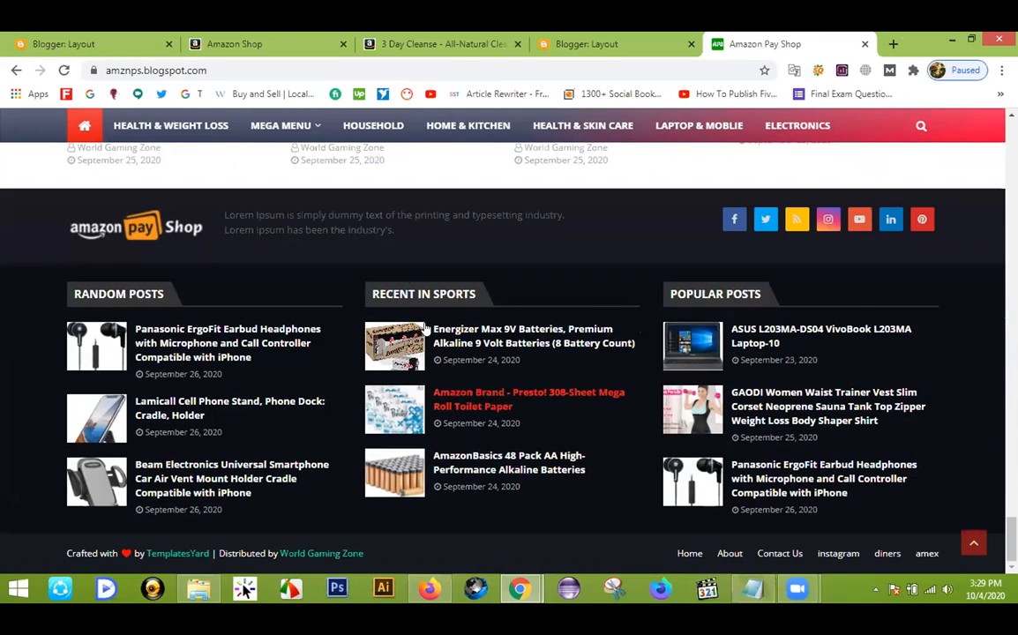
Step: Examine the text snippets under the first recent post and the Popular Posts entry on the Amazon Shop blog
{"action": "left_click", "coordinate": [254, 37]}
{"action": "scroll", "coordinate": [507, 329], "scroll_direction": "down", "scroll_amount": 1}
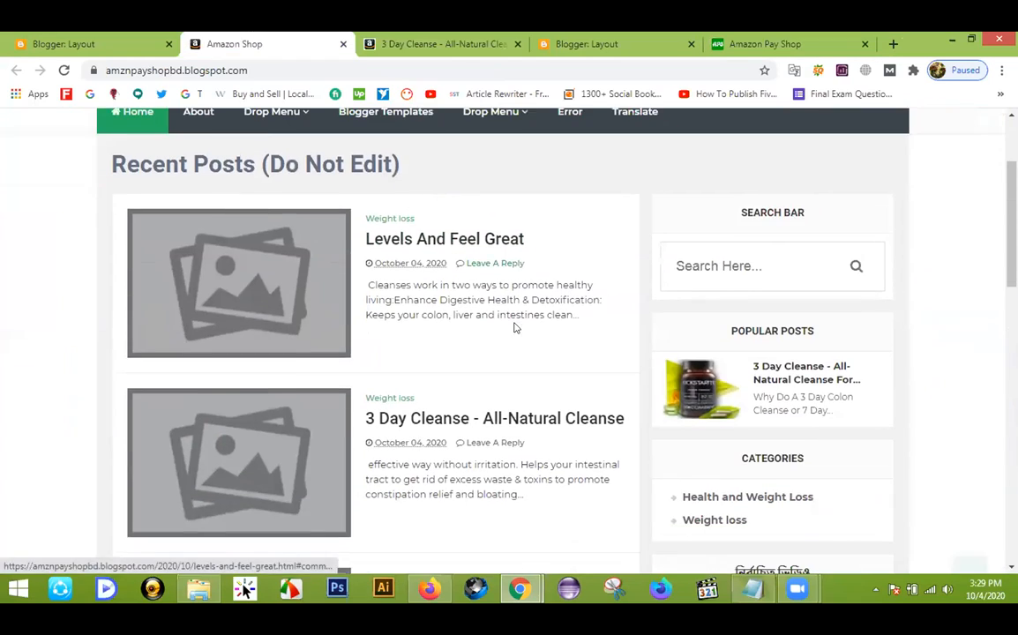
{"action": "left_click_drag", "start_coordinate": [589, 317], "coordinate": [333, 251]}
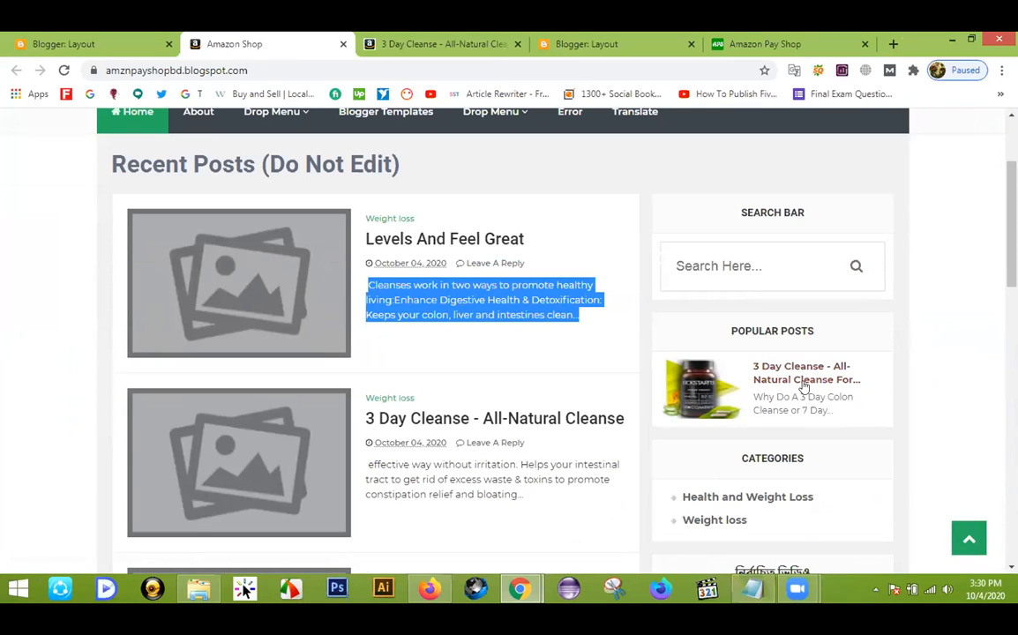
{"action": "left_click_drag", "start_coordinate": [835, 414], "coordinate": [754, 396]}
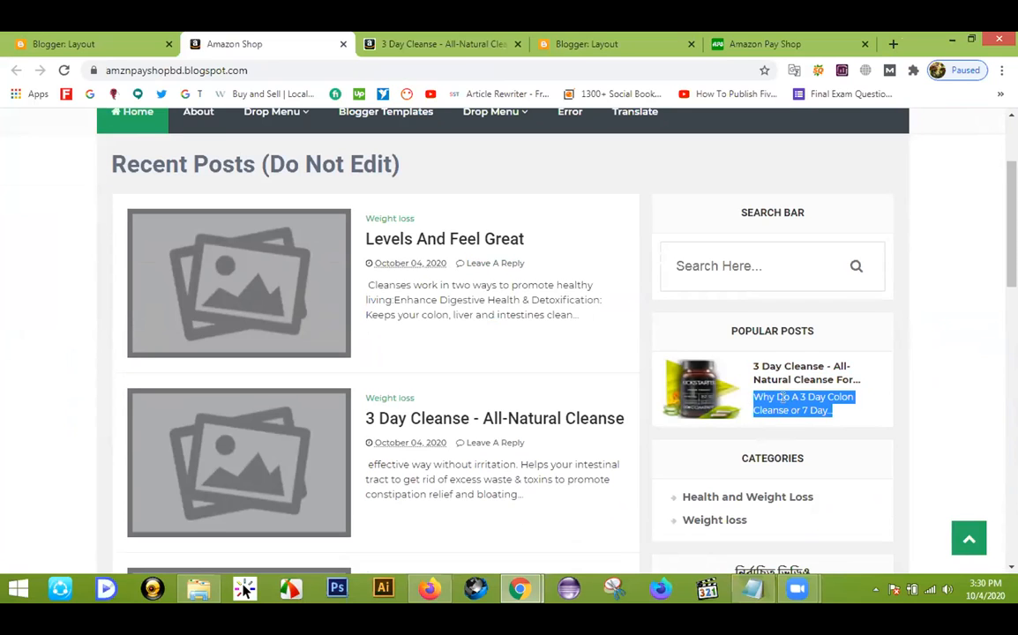
Step: Return to the Popular Posts gadget's settings in the Blogger layout and close them without saving
{"action": "left_click", "coordinate": [586, 40]}
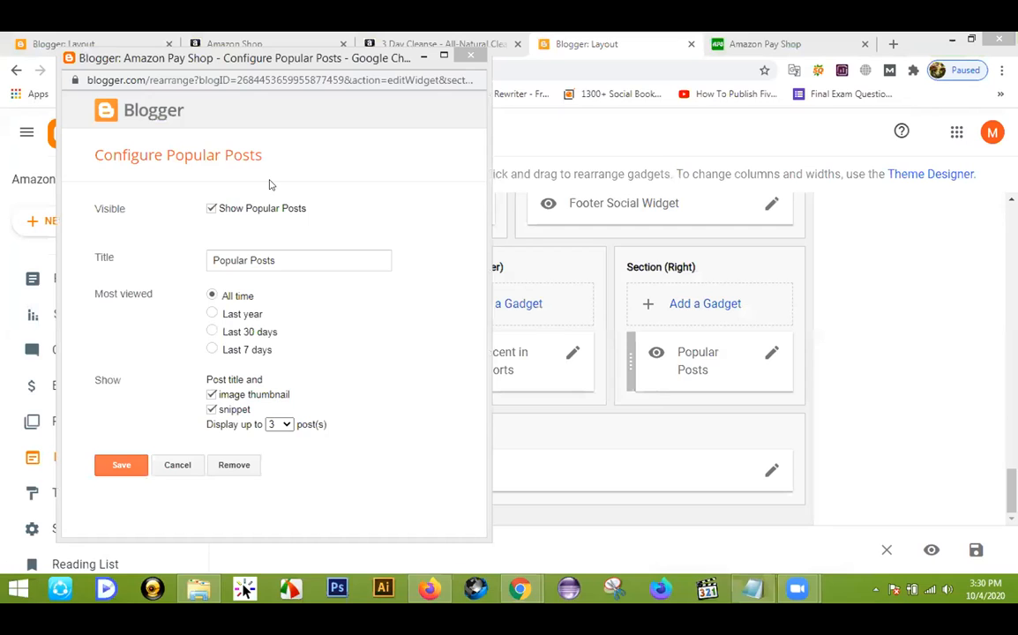
{"action": "left_click", "coordinate": [2, 34]}
{"action": "right_click", "coordinate": [3, 35]}
{"action": "left_click", "coordinate": [26, 43]}
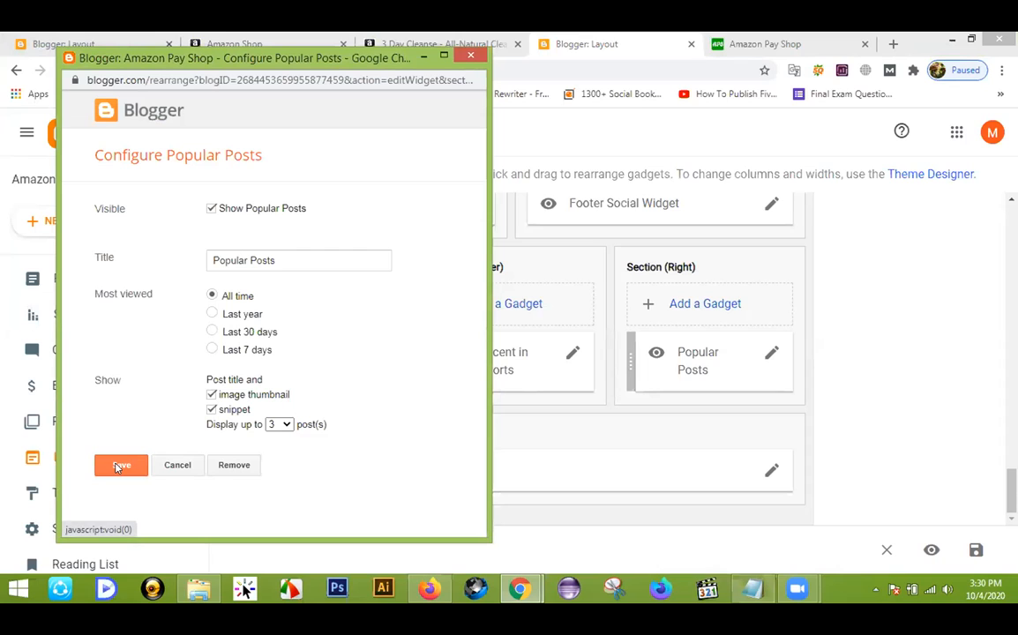
{"action": "left_click", "coordinate": [178, 465]}
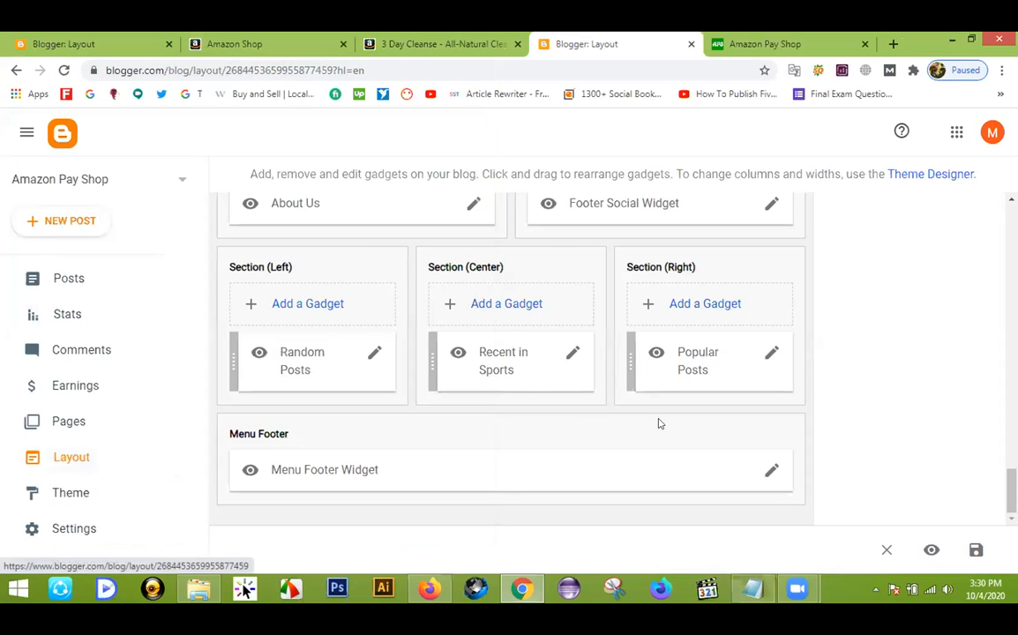
Step: Examine the gadgets in the layout's Sidebar Right (A) and Sidebar Right (B) to locate the hidden Popular Posts gadget
{"action": "scroll", "coordinate": [813, 410], "scroll_direction": "up", "scroll_amount": 1}
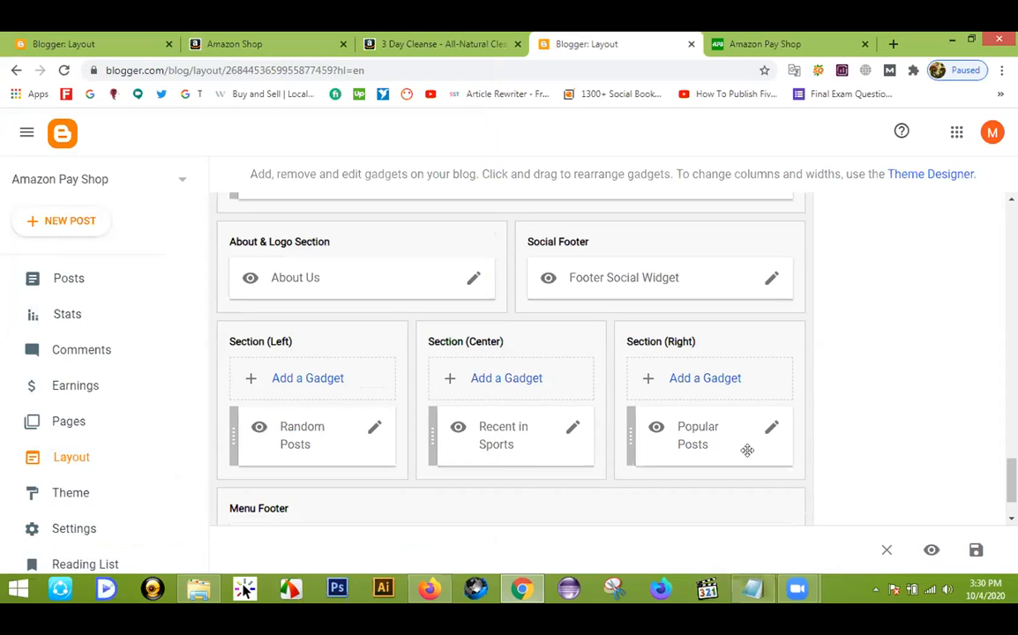
{"action": "scroll", "coordinate": [749, 454], "scroll_direction": "up", "scroll_amount": 3}
{"action": "scroll", "coordinate": [768, 454], "scroll_direction": "up", "scroll_amount": 8}
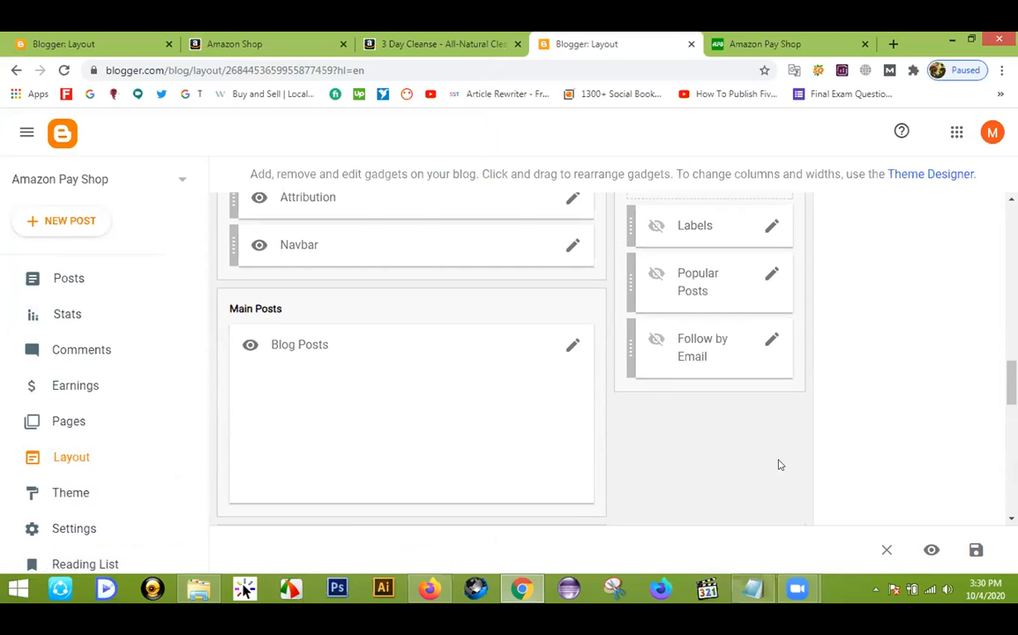
{"action": "scroll", "coordinate": [754, 402], "scroll_direction": "up", "scroll_amount": 1}
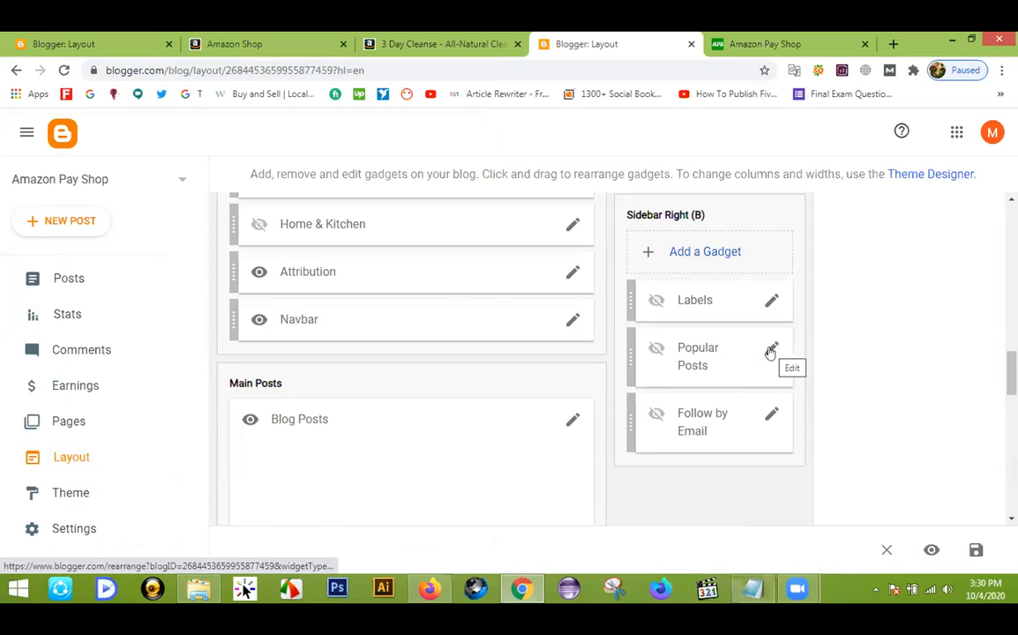
{"action": "scroll", "coordinate": [776, 370], "scroll_direction": "up", "scroll_amount": 4}
{"action": "scroll", "coordinate": [781, 379], "scroll_direction": "up", "scroll_amount": 1}
{"action": "scroll", "coordinate": [790, 390], "scroll_direction": "up", "scroll_amount": 3}
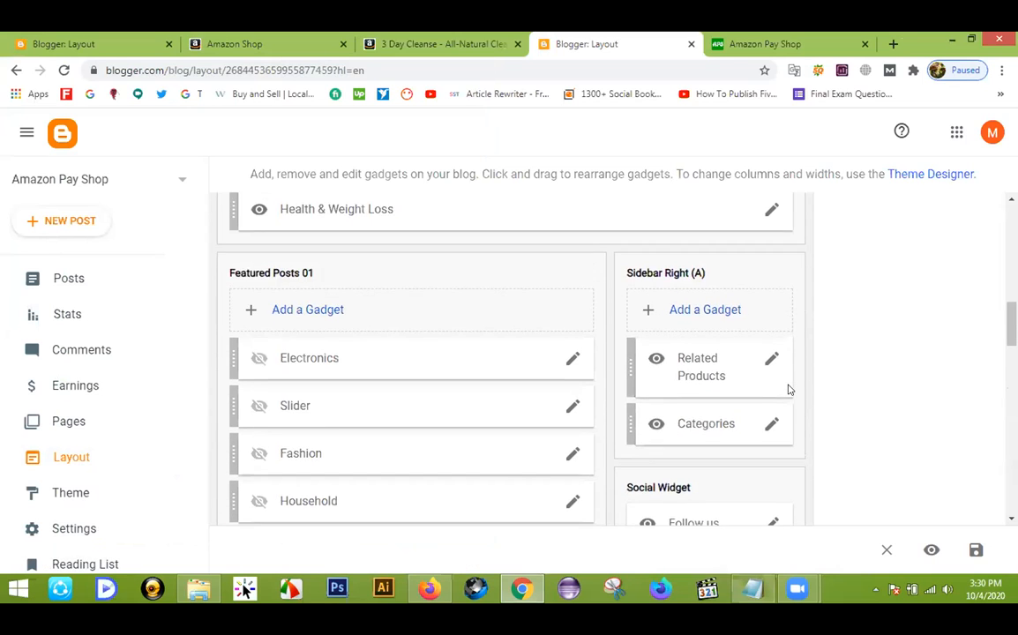
{"action": "scroll", "coordinate": [789, 390], "scroll_direction": "down", "scroll_amount": 6}
{"action": "scroll", "coordinate": [781, 374], "scroll_direction": "down", "scroll_amount": 2}
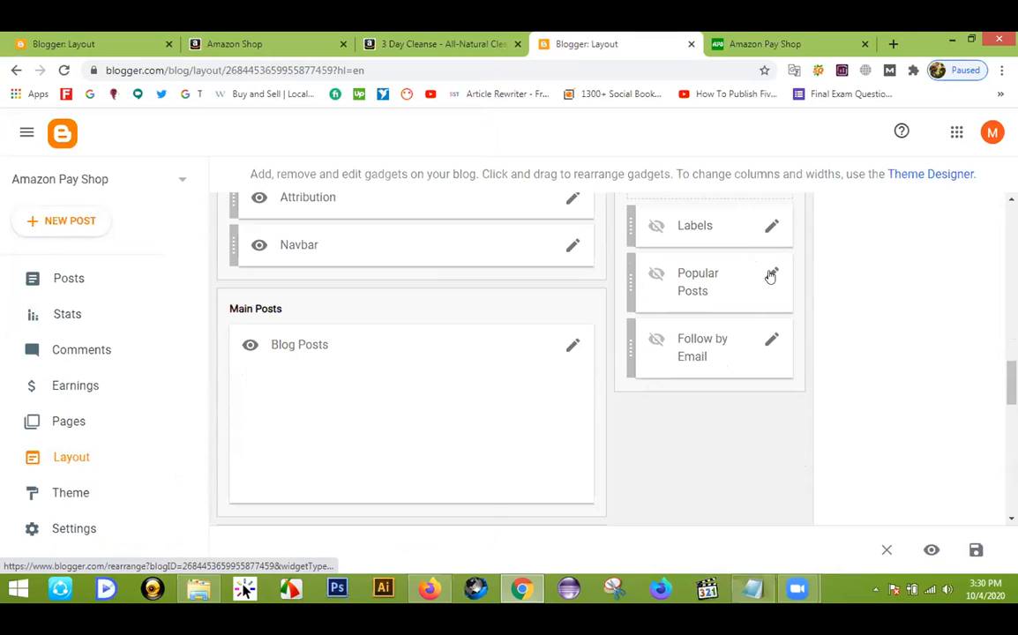
Step: Review the visibility option of the Popular Posts gadget in Sidebar Right (B) and close it without saving
{"action": "left_click", "coordinate": [771, 276]}
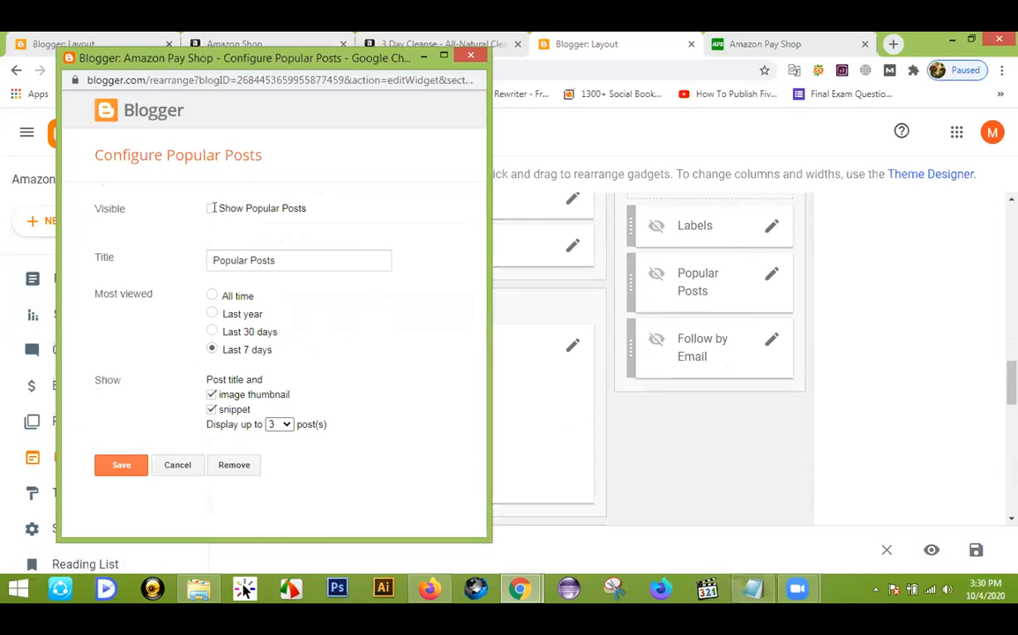
{"action": "left_click", "coordinate": [213, 208]}
{"action": "left_click", "coordinate": [183, 466]}
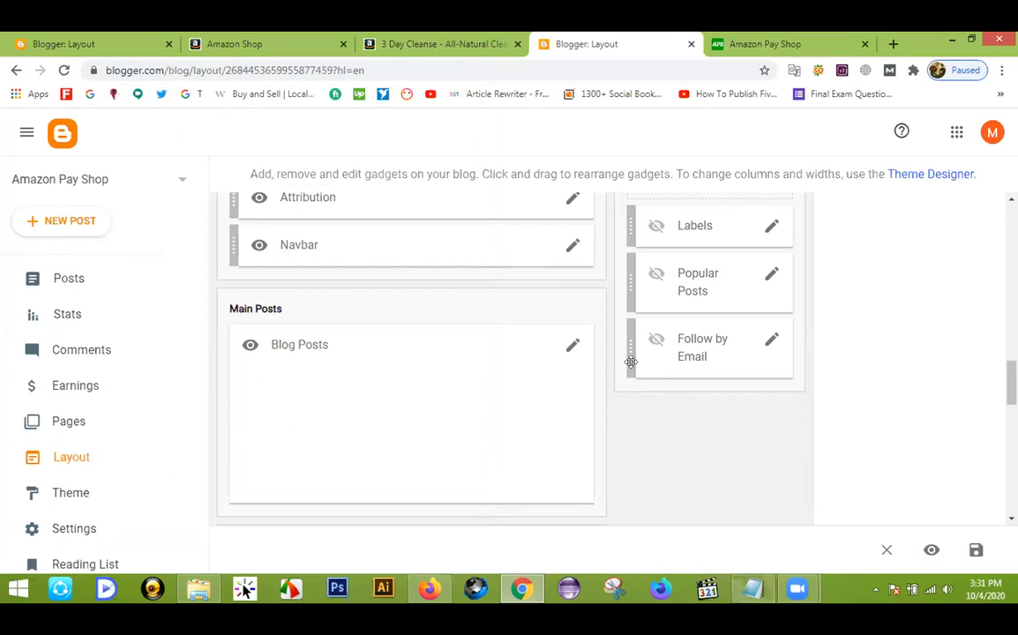
Step: Compare the layout's Main Posts and Sidebar Right (B) gadgets with the live blog's footer and lower product sections
{"action": "left_click", "coordinate": [731, 44]}
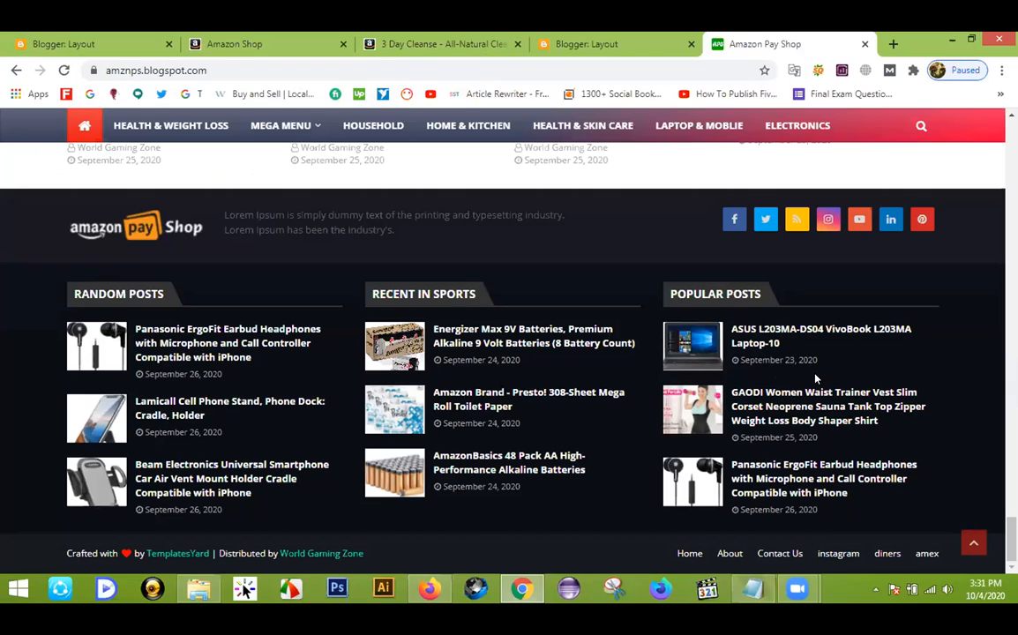
{"action": "left_click", "coordinate": [609, 44]}
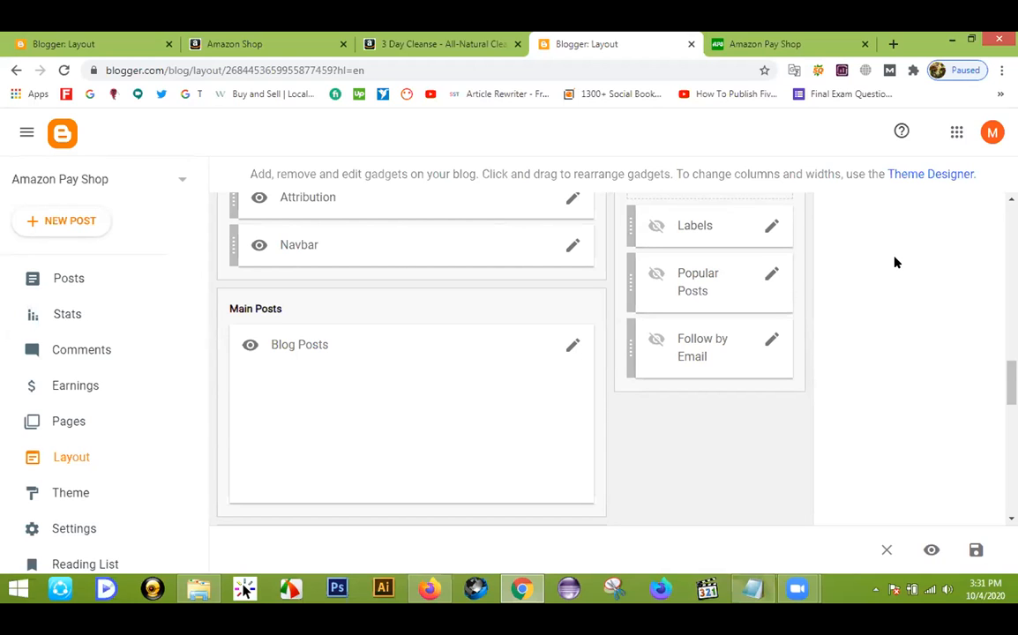
{"action": "left_click", "coordinate": [783, 37]}
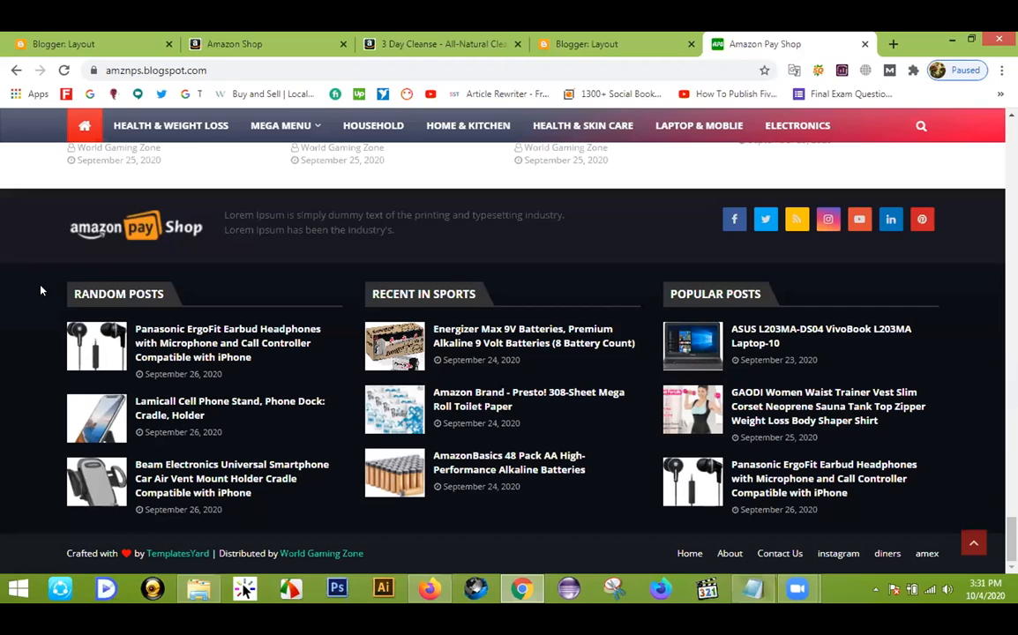
{"action": "scroll", "coordinate": [26, 304], "scroll_direction": "up", "scroll_amount": 1}
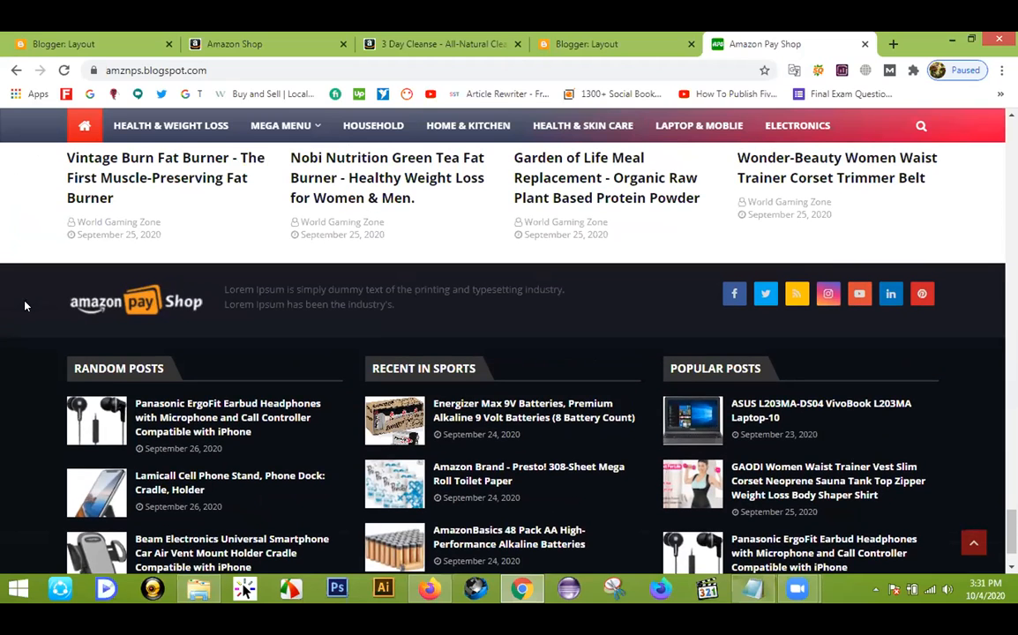
{"action": "scroll", "coordinate": [26, 305], "scroll_direction": "up", "scroll_amount": 1}
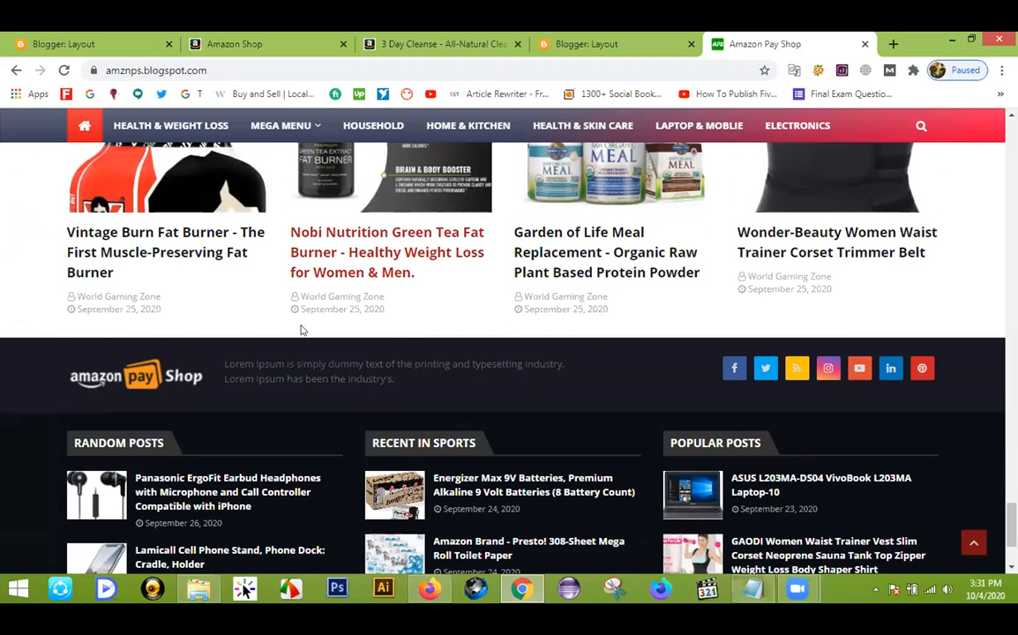
{"action": "left_click", "coordinate": [611, 38]}
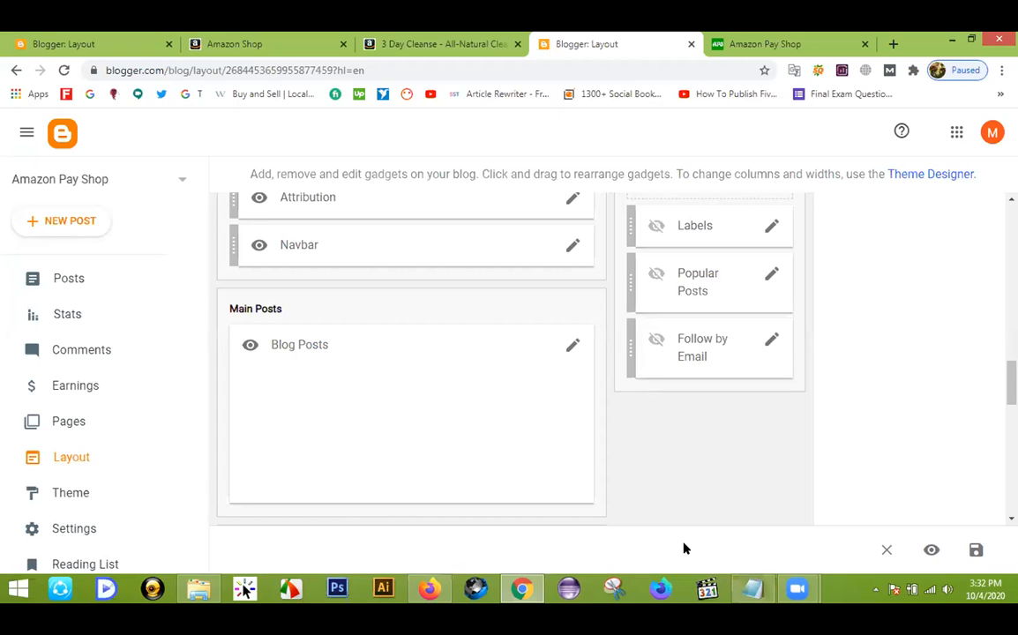
{"action": "mouse_move", "coordinate": [752, 590]}
{"action": "left_click", "coordinate": [769, 43]}
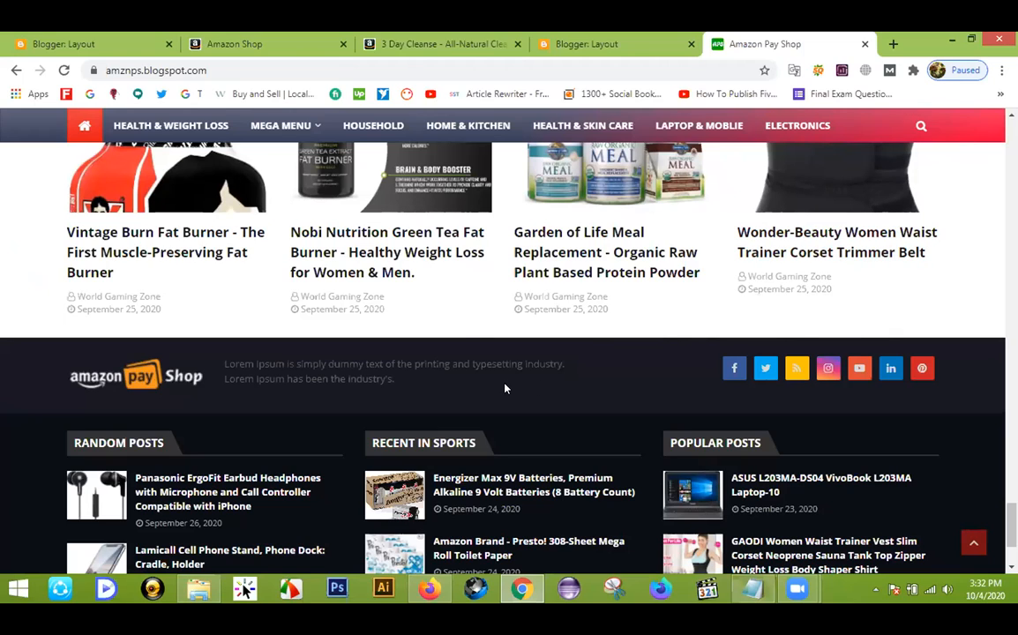
{"action": "left_click", "coordinate": [590, 38]}
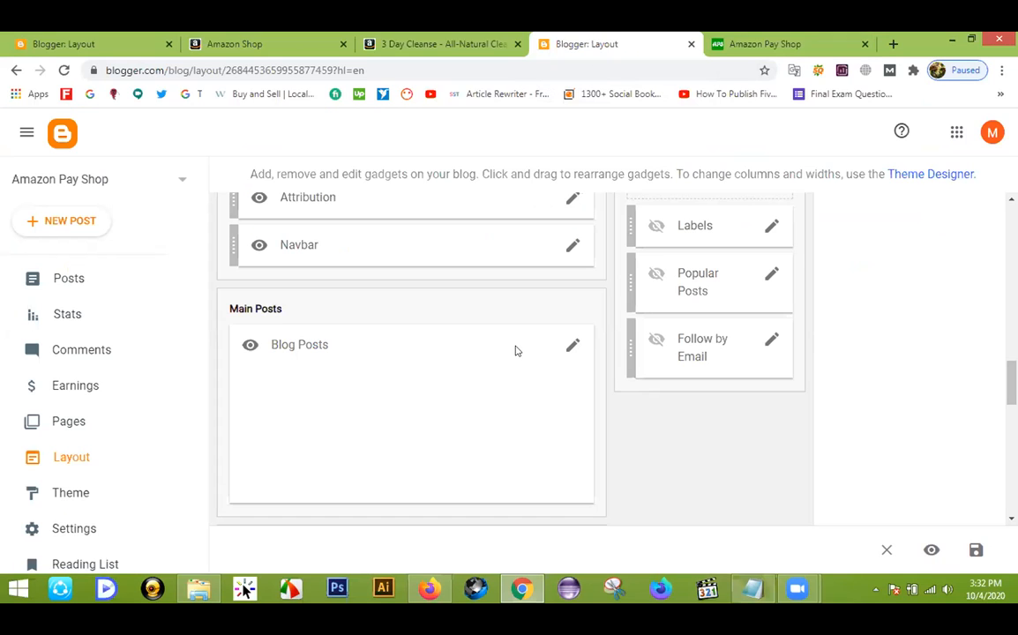
{"action": "left_click", "coordinate": [743, 41]}
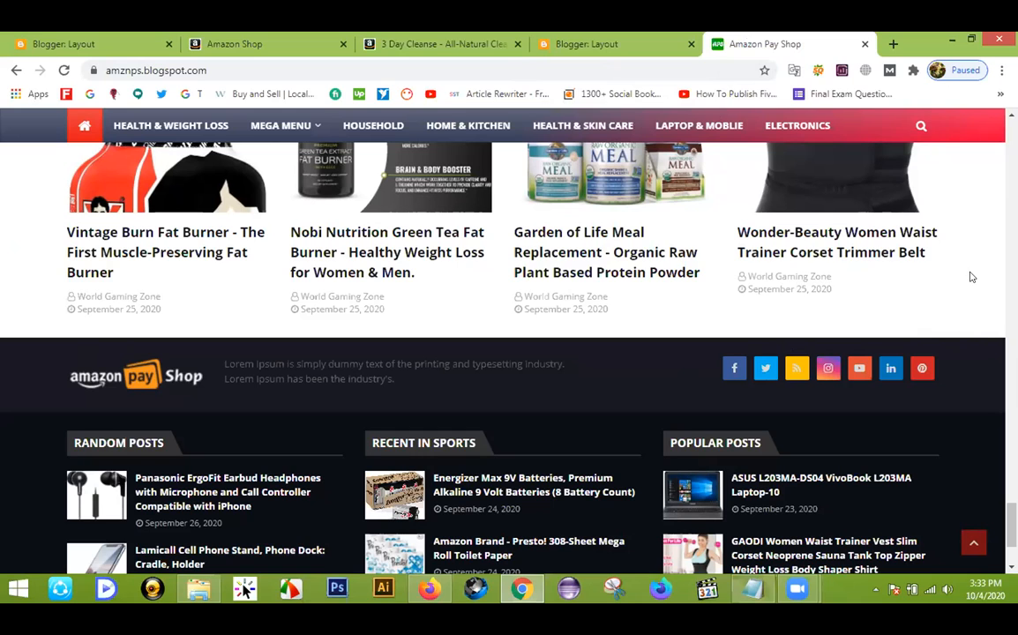
{"action": "scroll", "coordinate": [600, 344], "scroll_direction": "up", "scroll_amount": 3}
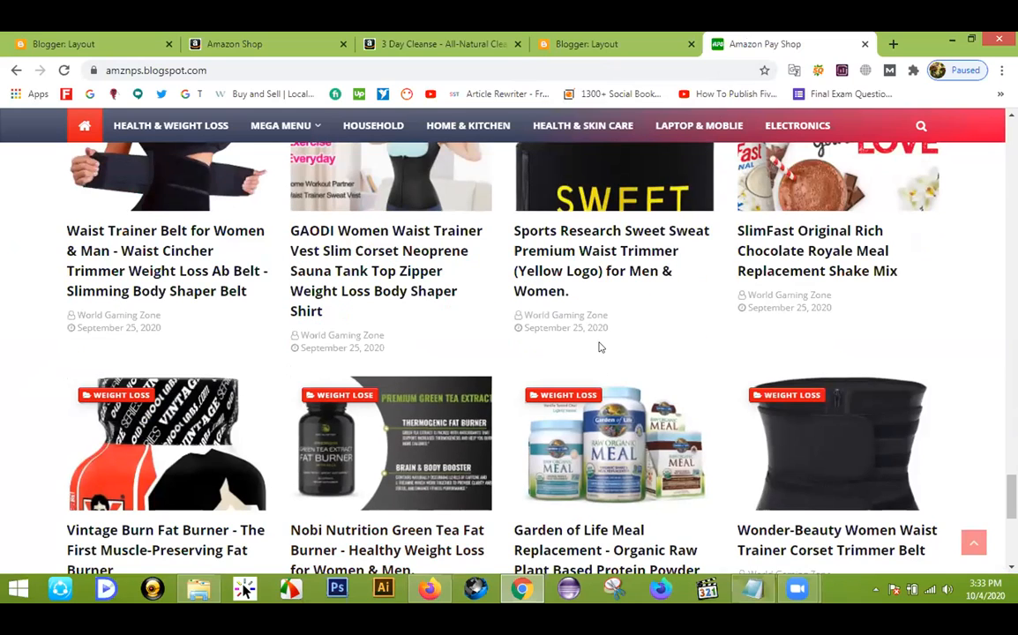
Step: In the layout's Sidebar Right (B), make the Follow by Email gadget visible and save its settings
{"action": "left_click", "coordinate": [615, 37]}
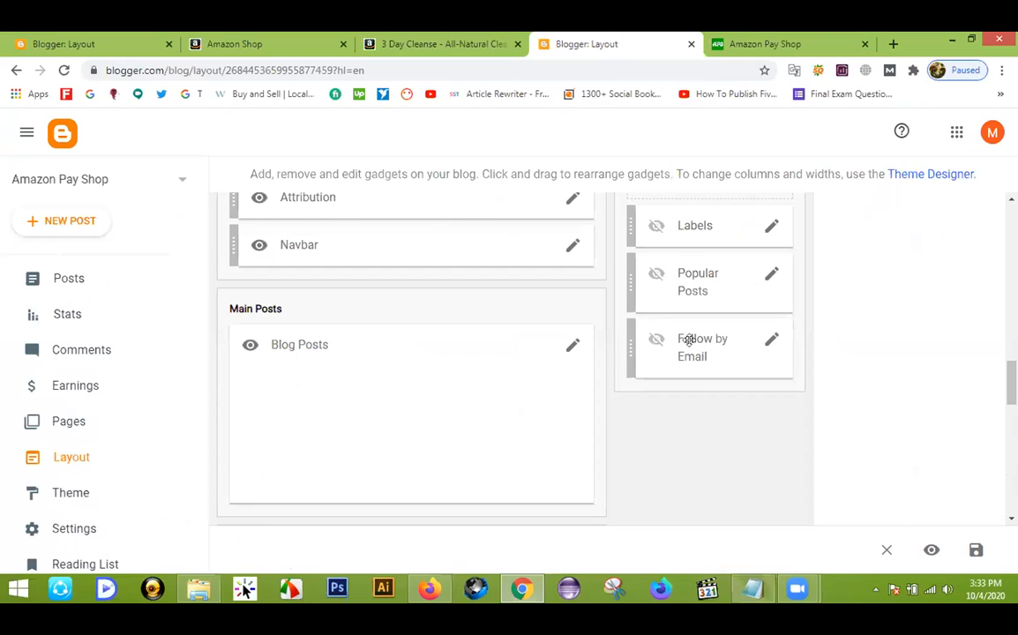
{"action": "left_click", "coordinate": [772, 340]}
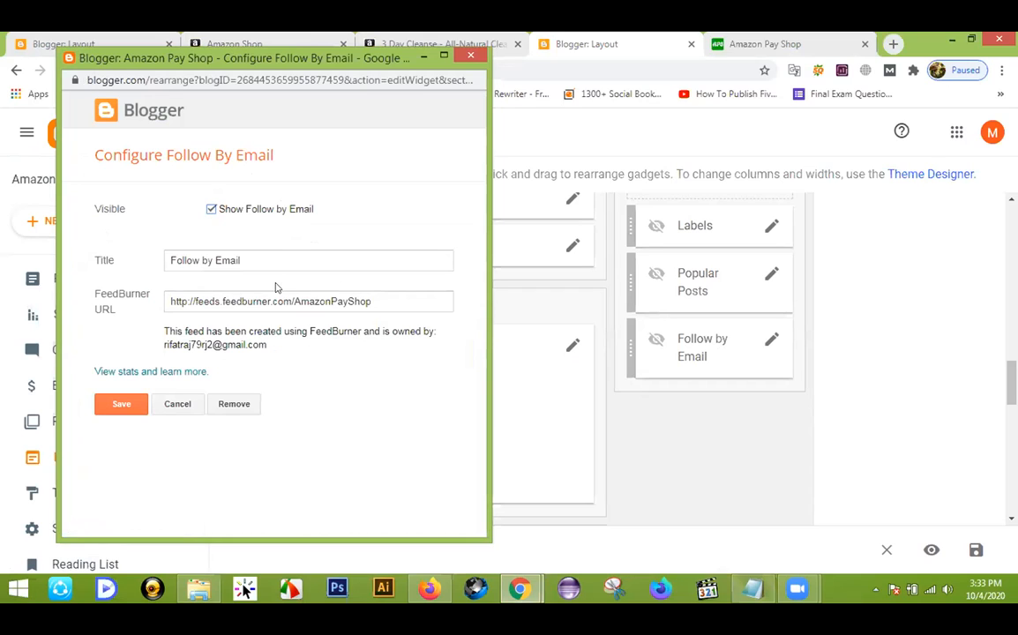
{"action": "left_click_drag", "start_coordinate": [164, 332], "coordinate": [222, 344]}
{"action": "left_click", "coordinate": [276, 343]}
{"action": "left_click", "coordinate": [121, 404]}
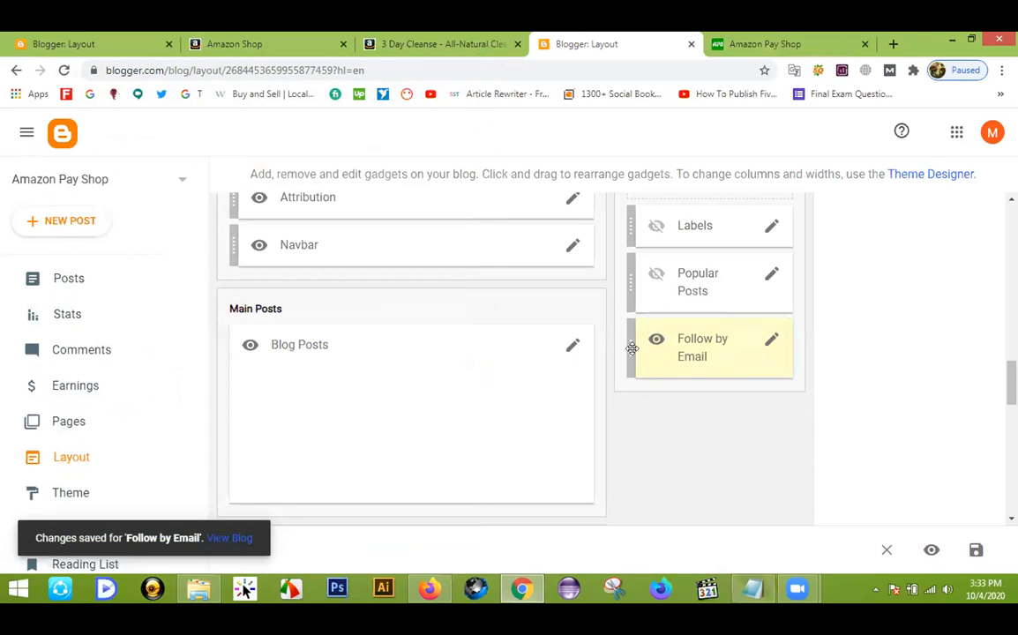
Step: Reload the live Amazon Pay Shop blog and check the sidebar's Follow by Email box with its address field
{"action": "left_click", "coordinate": [769, 40]}
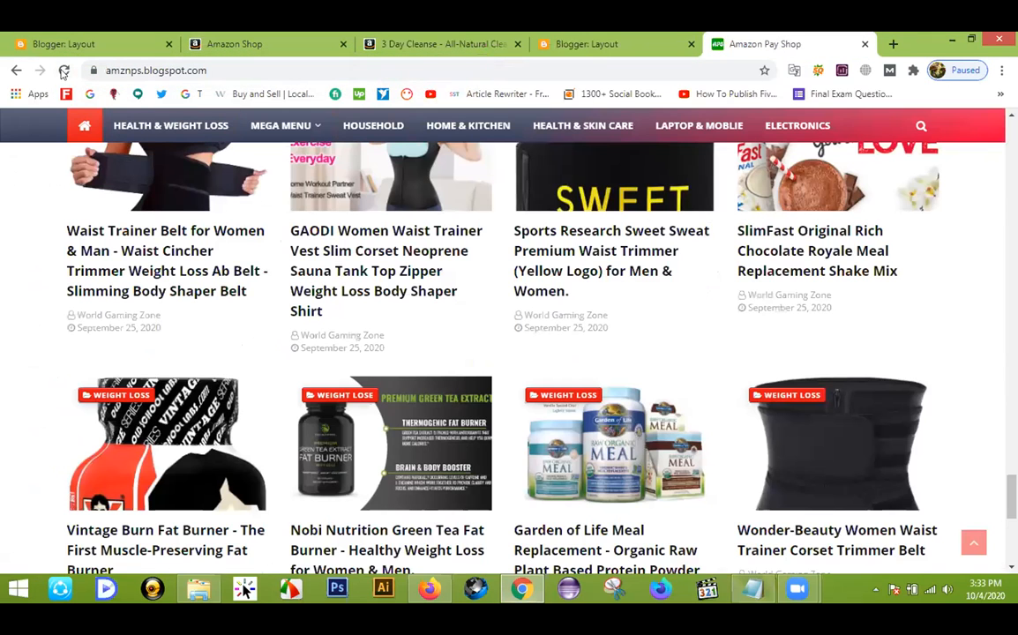
{"action": "left_click", "coordinate": [62, 69]}
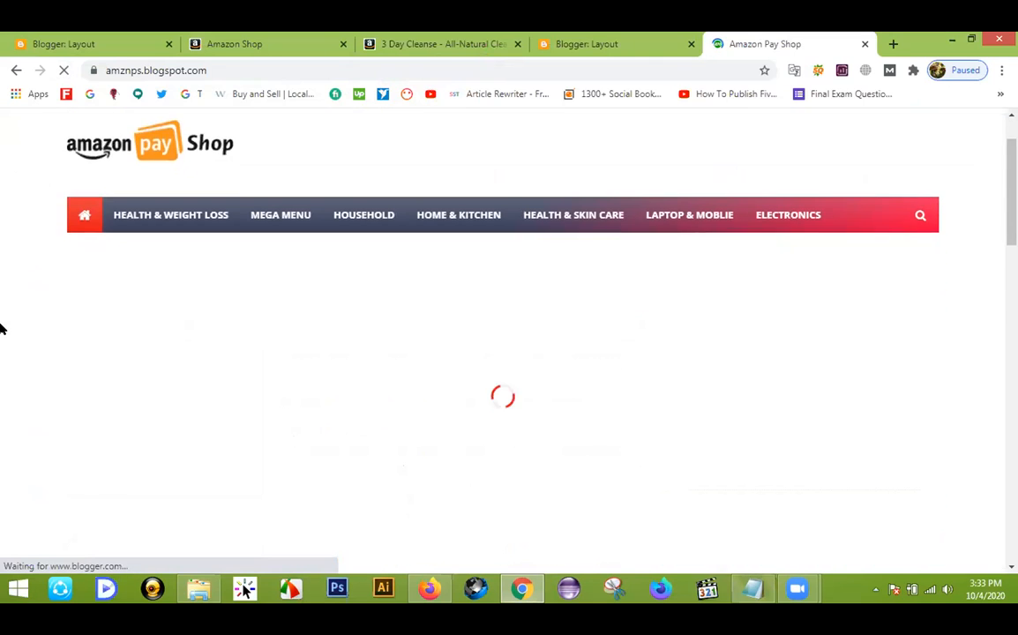
{"action": "scroll", "coordinate": [0, 328], "scroll_direction": "down", "scroll_amount": 5}
{"action": "scroll", "coordinate": [0, 328], "scroll_direction": "down", "scroll_amount": 5}
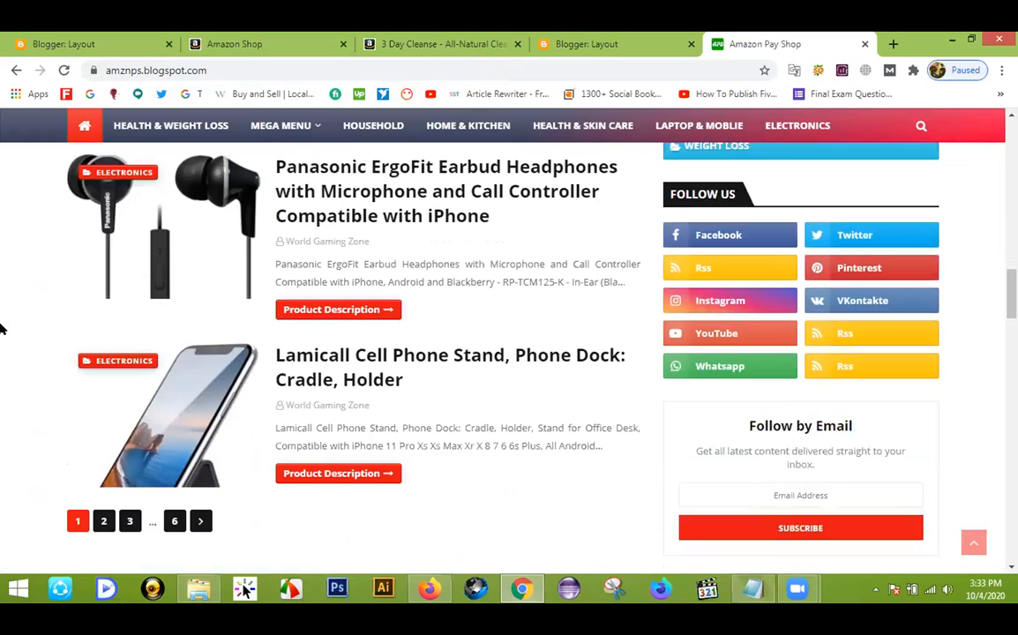
{"action": "scroll", "coordinate": [0, 328], "scroll_direction": "down", "scroll_amount": 2}
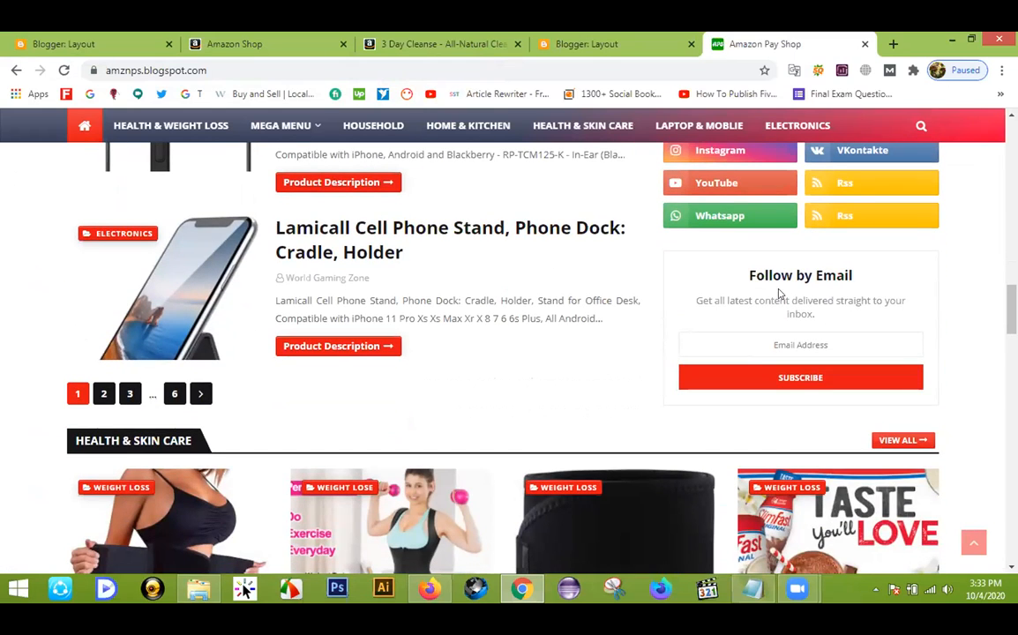
{"action": "left_click", "coordinate": [792, 343]}
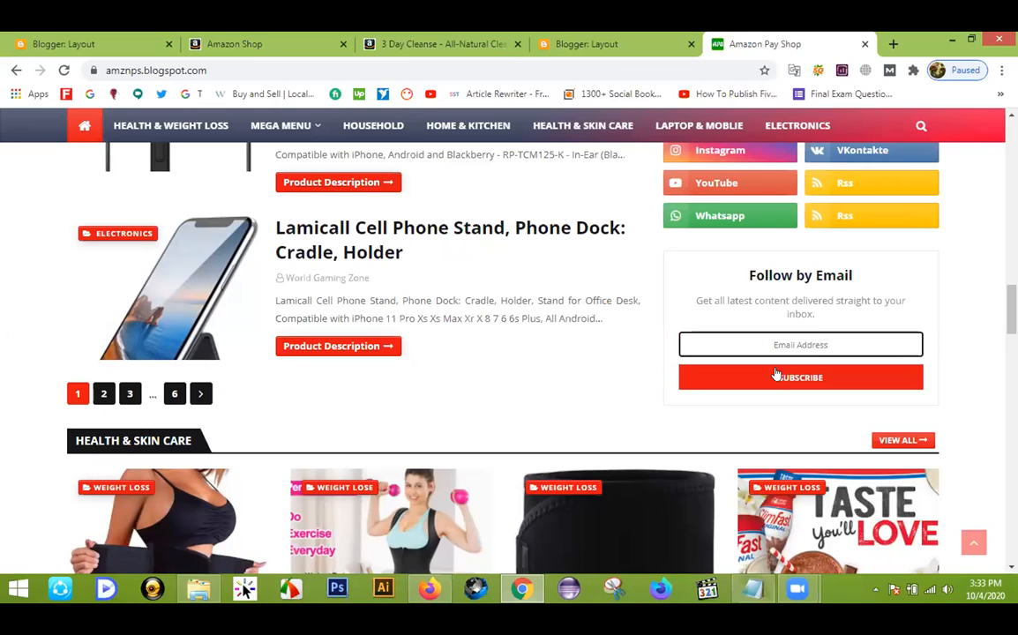
{"action": "left_click", "coordinate": [971, 318]}
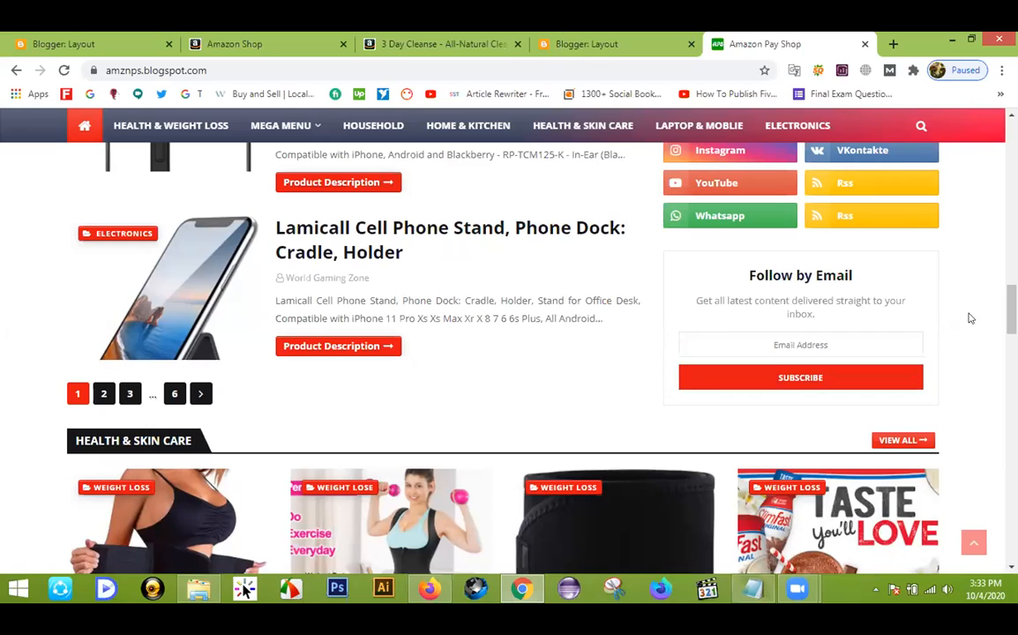
{"action": "scroll", "coordinate": [966, 318], "scroll_direction": "up", "scroll_amount": 2}
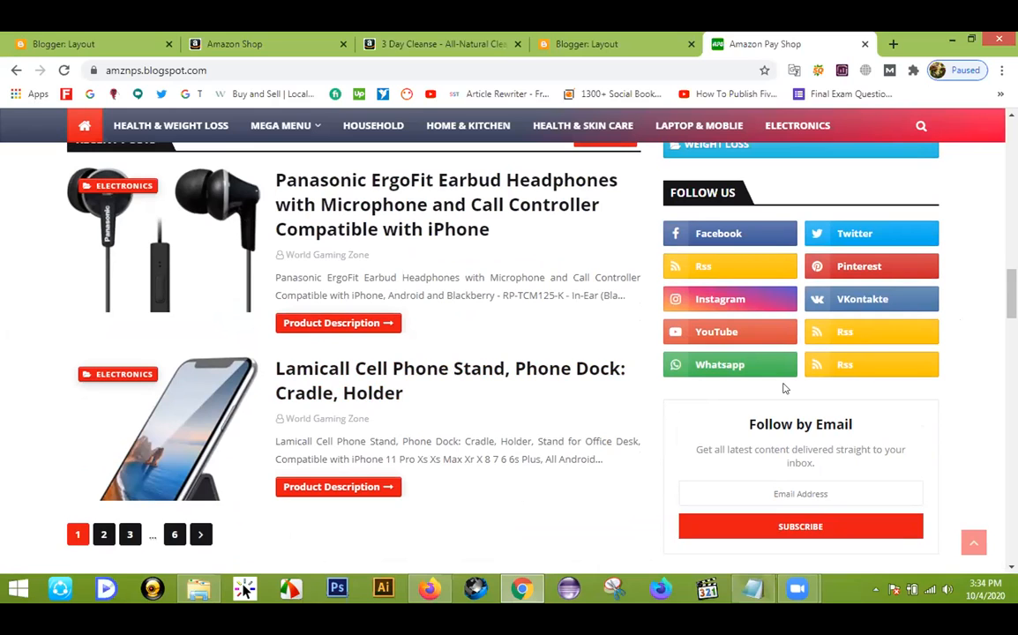
Step: Turn off Show Follow by Email for the Sidebar Right (B) gadget and save it
{"action": "left_click", "coordinate": [622, 38]}
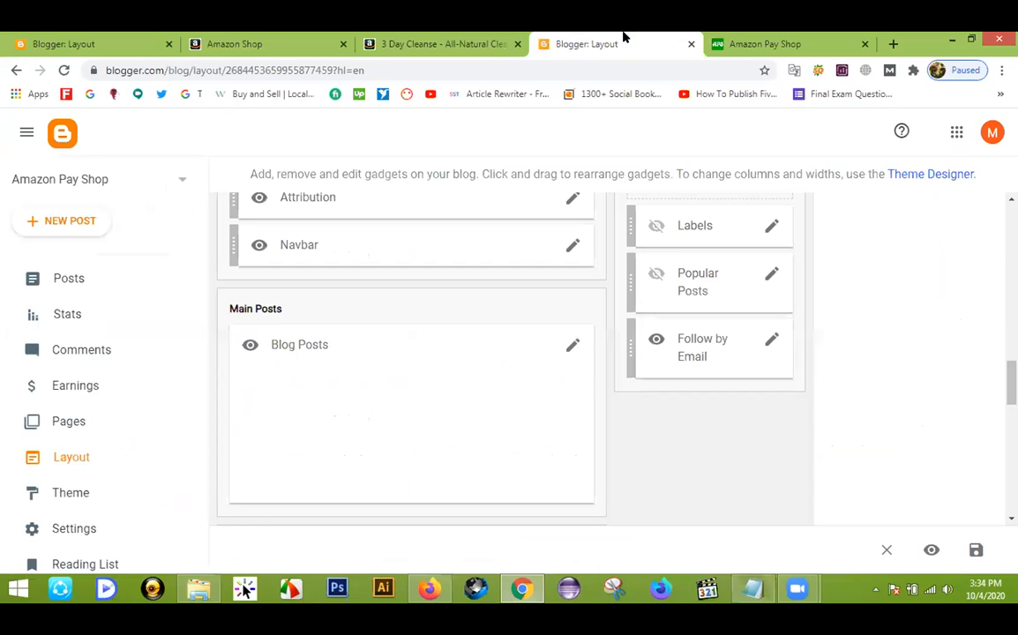
{"action": "left_click", "coordinate": [771, 340]}
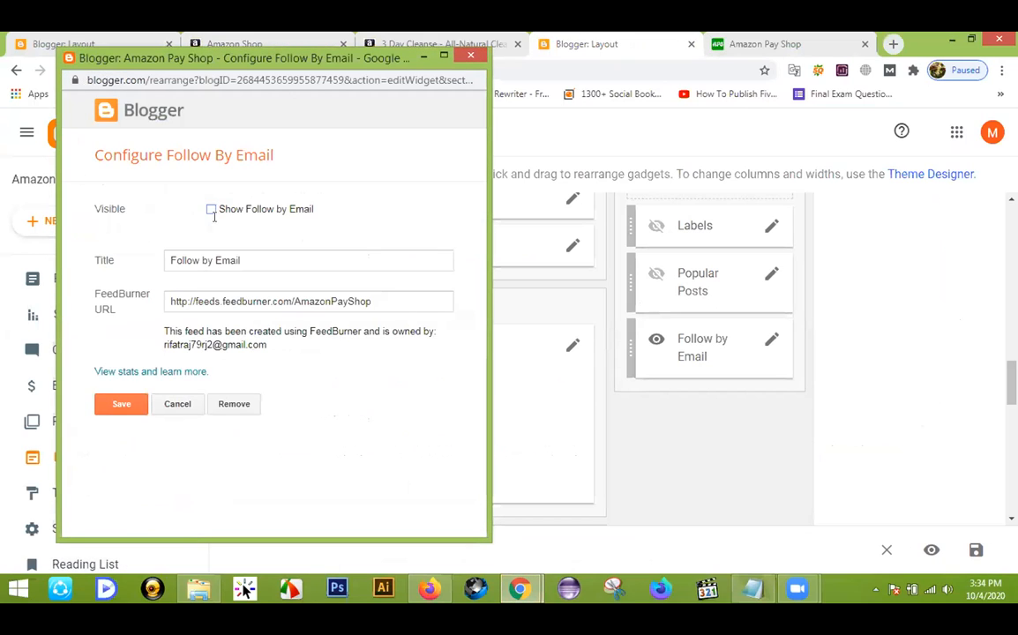
{"action": "left_click", "coordinate": [122, 406]}
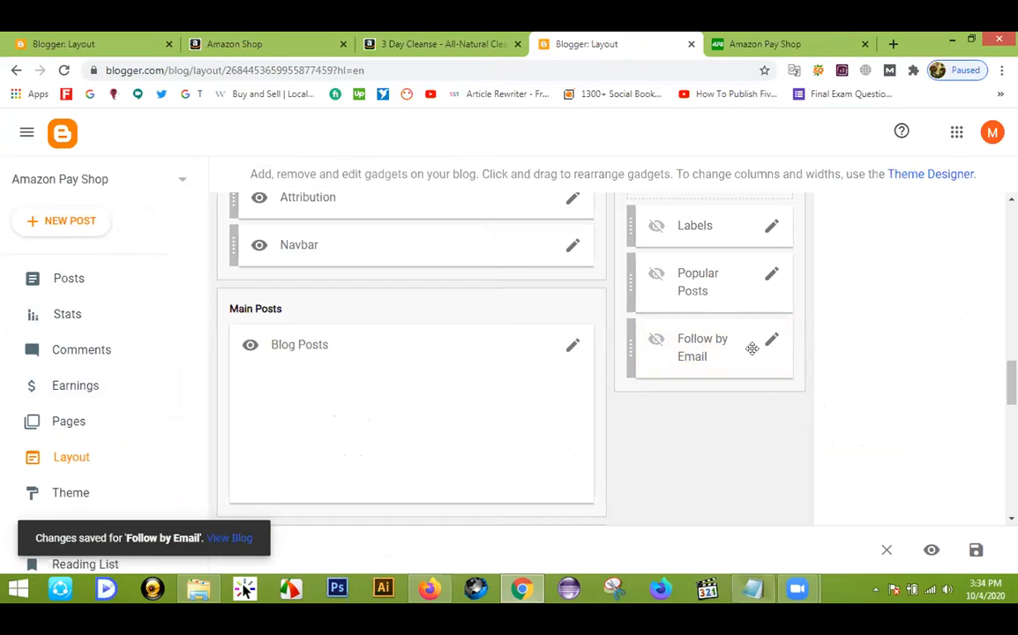
Step: Browse the gadgets available for Sidebar Right (B), view the Followers gadget's configuration and cancel without adding it
{"action": "scroll", "coordinate": [729, 344], "scroll_direction": "up", "scroll_amount": 1}
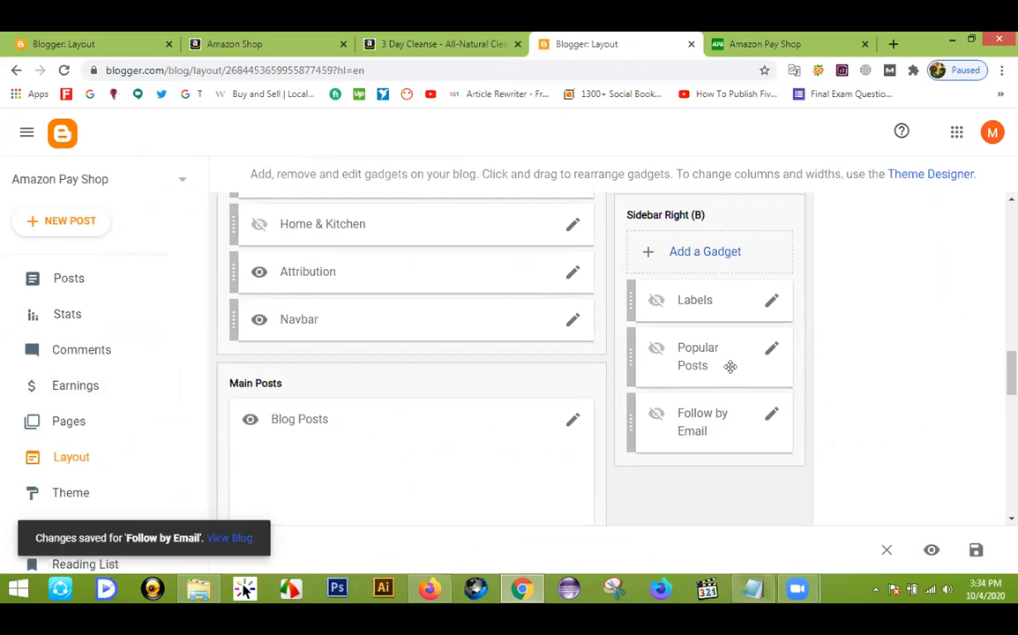
{"action": "left_click", "coordinate": [698, 251]}
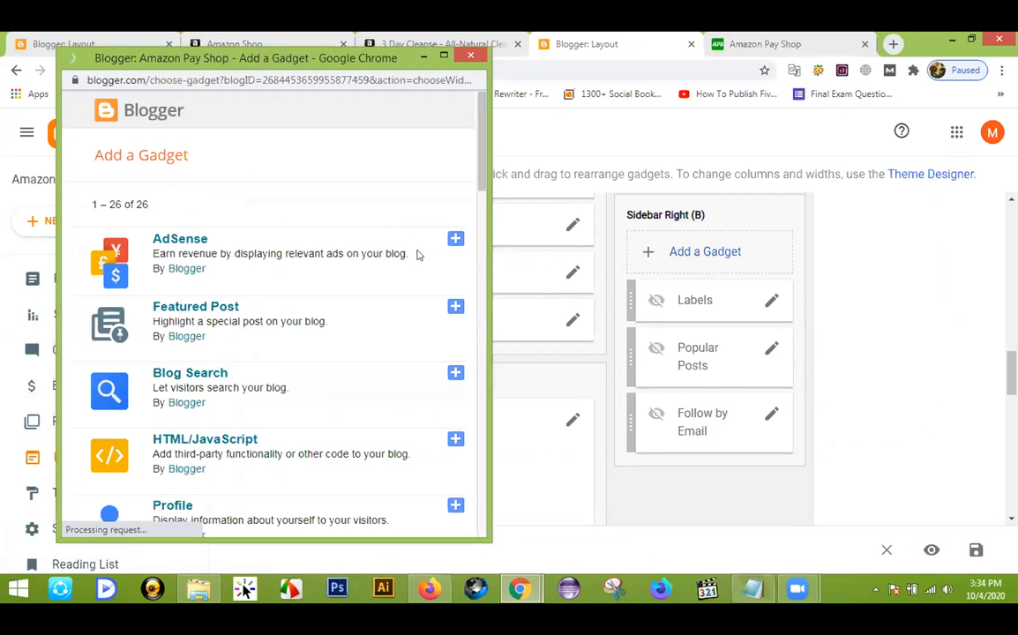
{"action": "scroll", "coordinate": [409, 263], "scroll_direction": "down", "scroll_amount": 4}
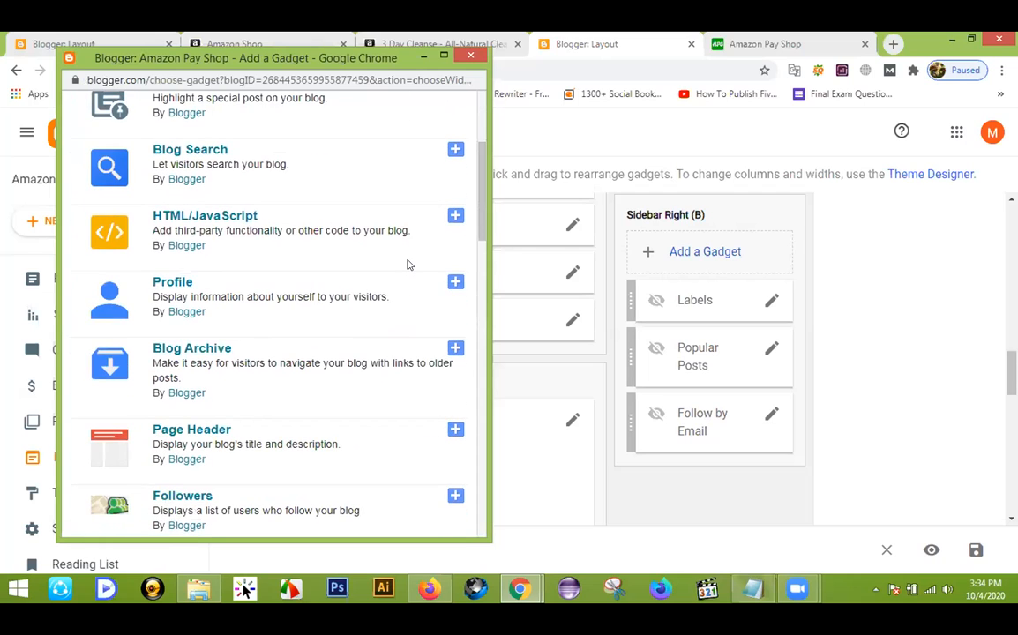
{"action": "scroll", "coordinate": [407, 264], "scroll_direction": "down", "scroll_amount": 1}
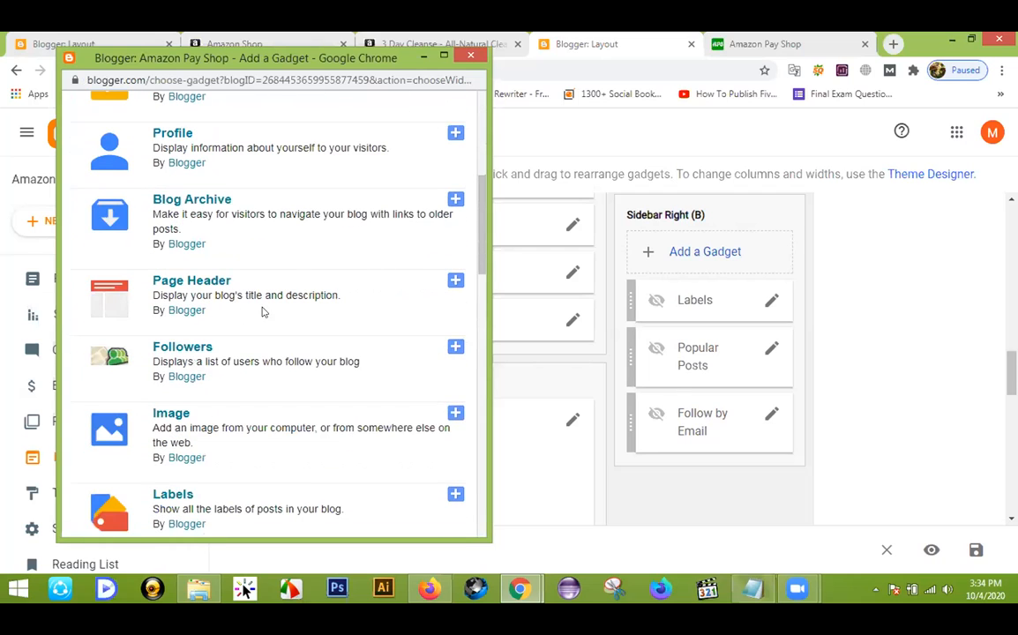
{"action": "scroll", "coordinate": [232, 305], "scroll_direction": "down", "scroll_amount": 1}
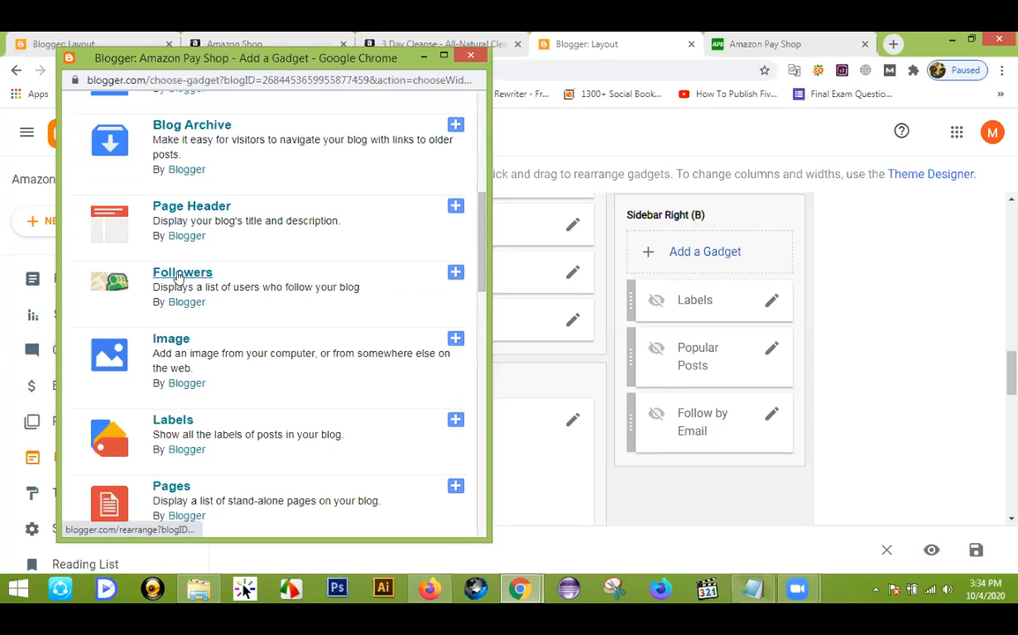
{"action": "left_click", "coordinate": [455, 271]}
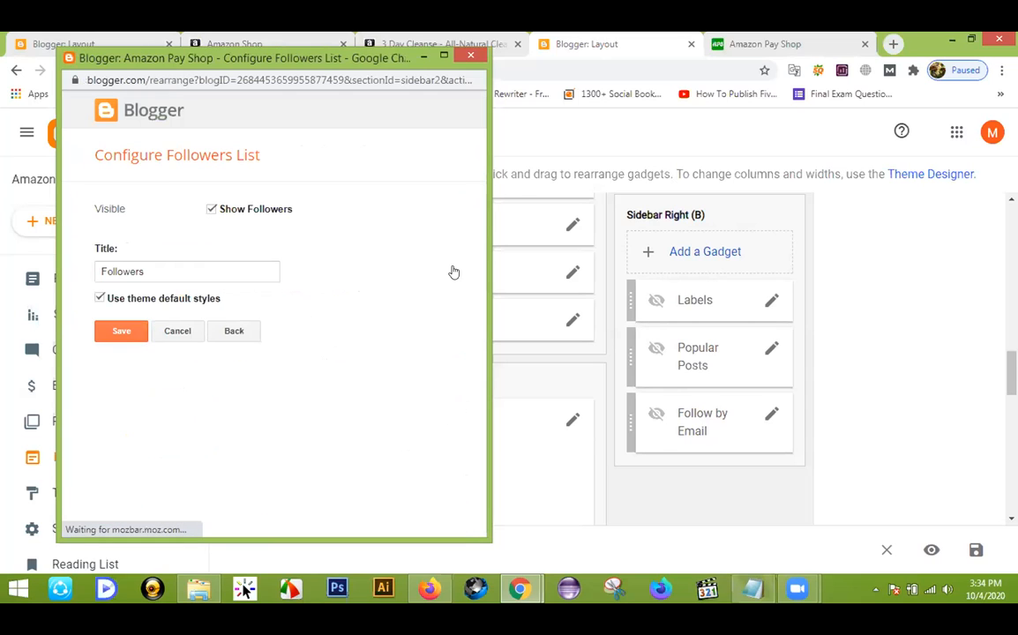
{"action": "left_click", "coordinate": [178, 330]}
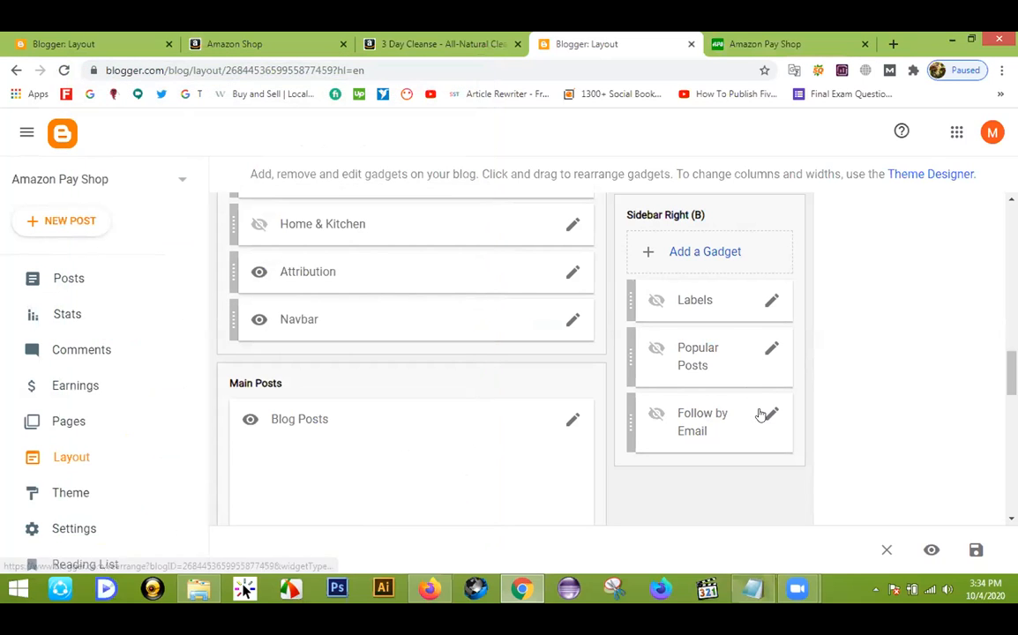
Step: Find Follow by Email among the gadgets available for Sidebar Right (B), review its configuration and cancel without adding it
{"action": "left_click", "coordinate": [696, 253]}
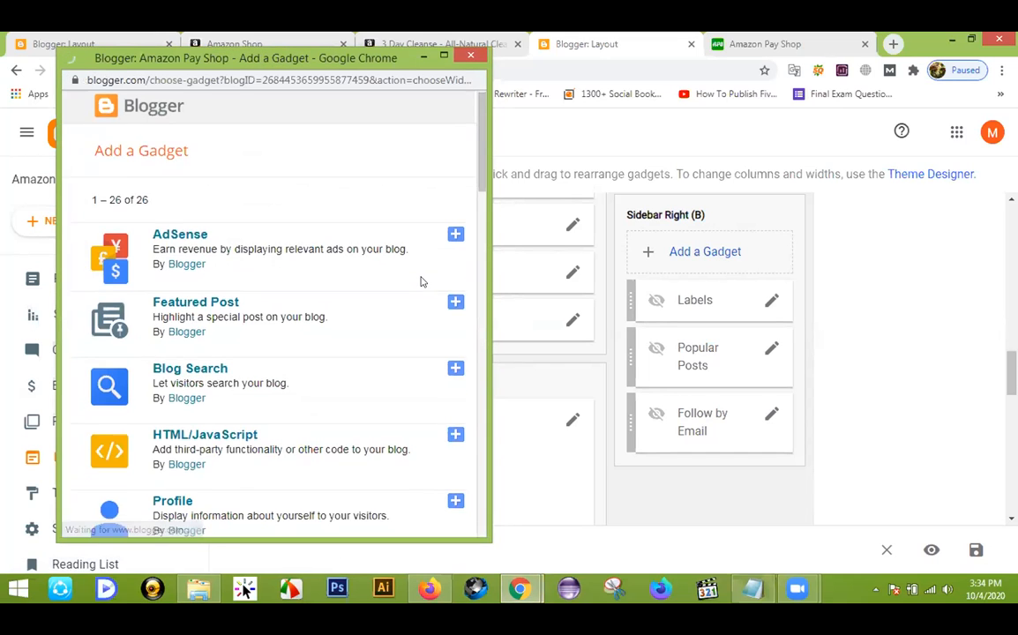
{"action": "scroll", "coordinate": [420, 280], "scroll_direction": "down", "scroll_amount": 3}
{"action": "scroll", "coordinate": [420, 280], "scroll_direction": "down", "scroll_amount": 3}
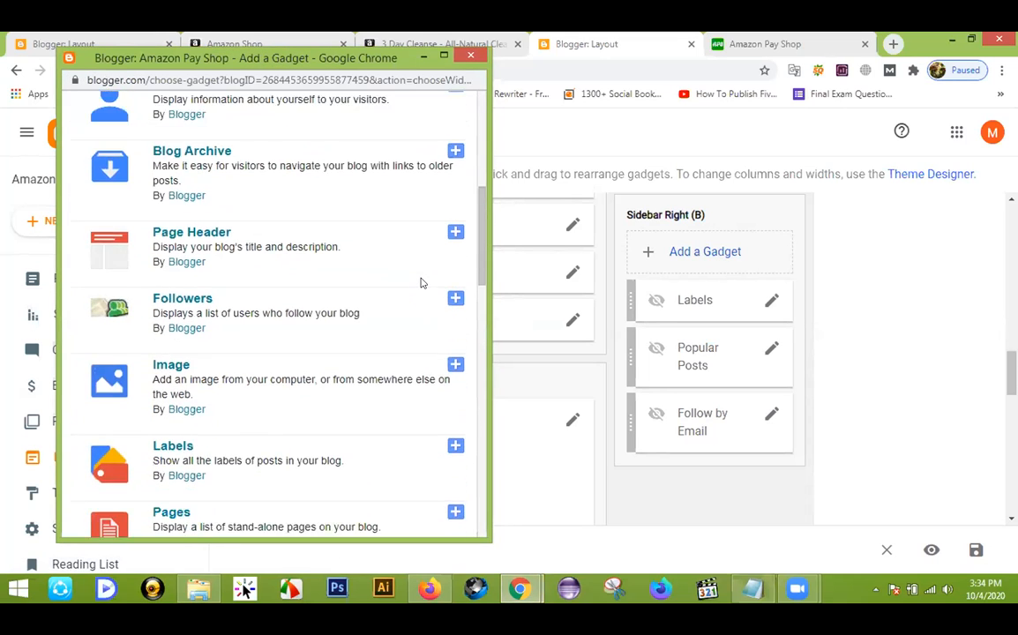
{"action": "scroll", "coordinate": [420, 281], "scroll_direction": "down", "scroll_amount": 3}
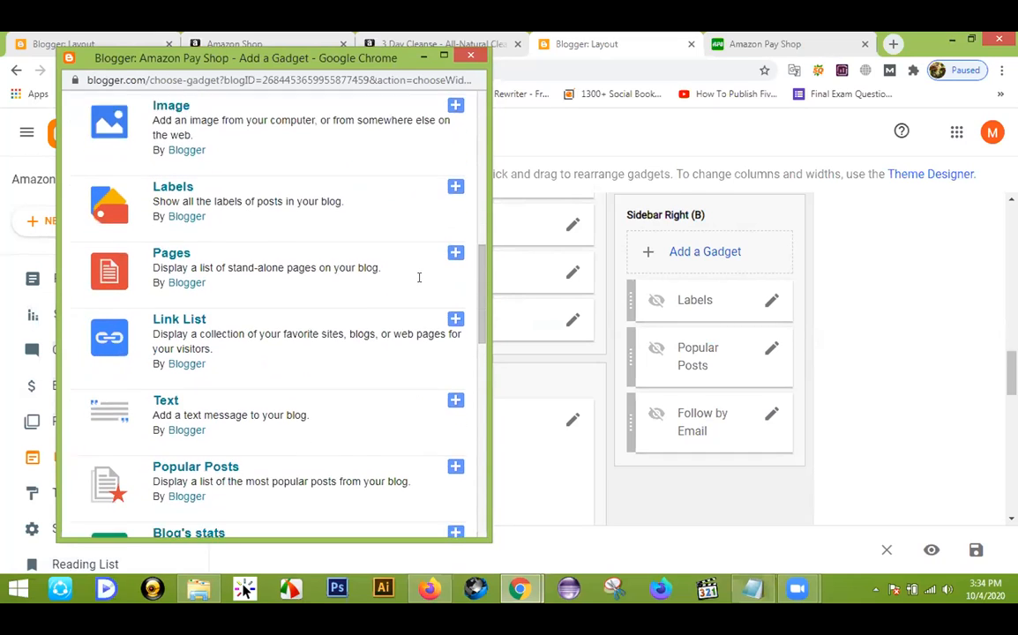
{"action": "scroll", "coordinate": [420, 282], "scroll_direction": "down", "scroll_amount": 3}
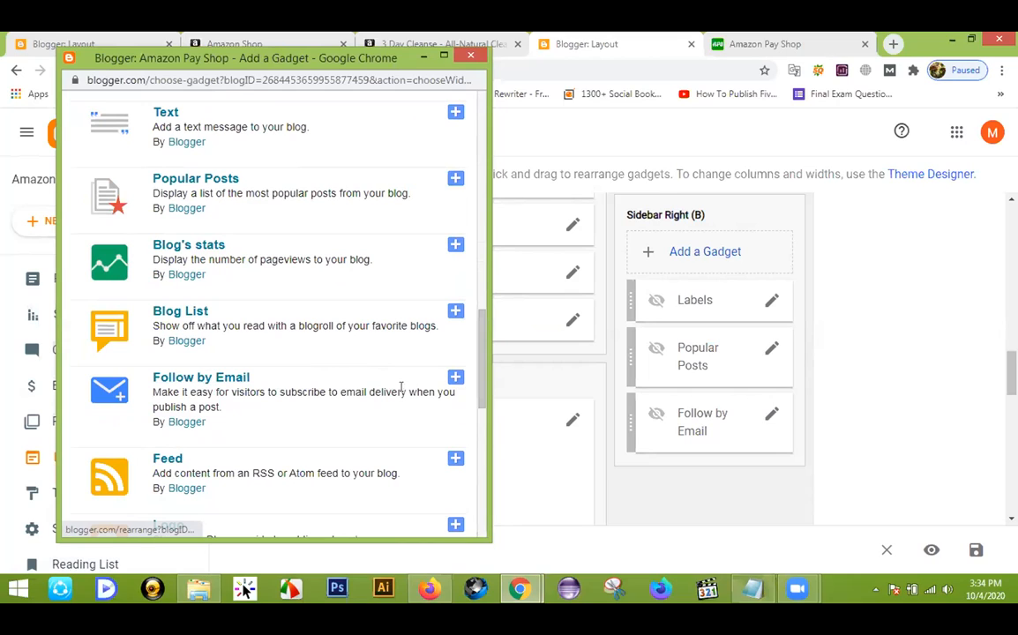
{"action": "left_click", "coordinate": [455, 377]}
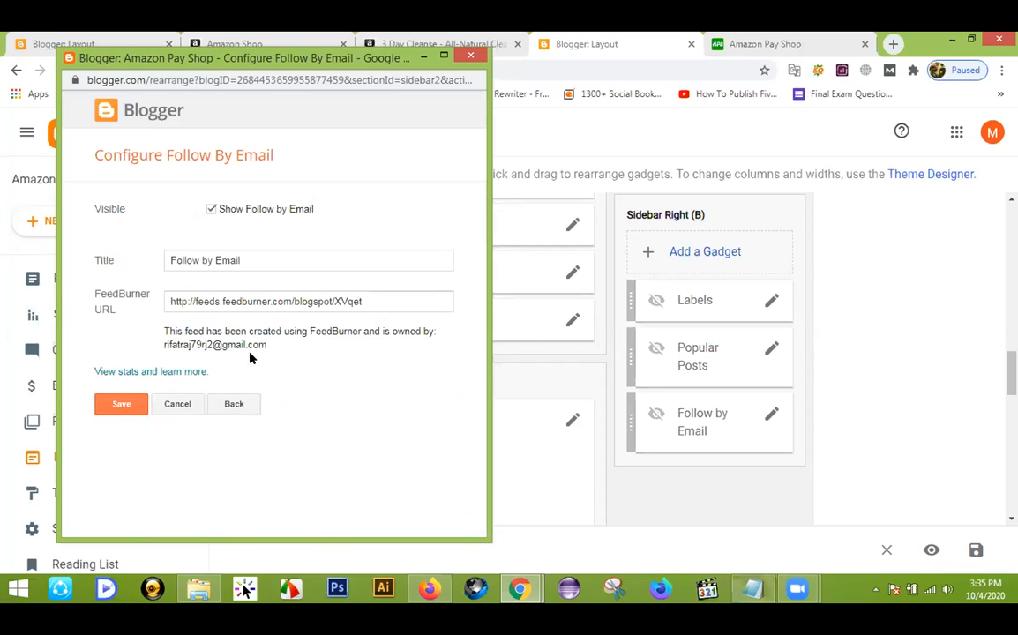
{"action": "left_click", "coordinate": [186, 405]}
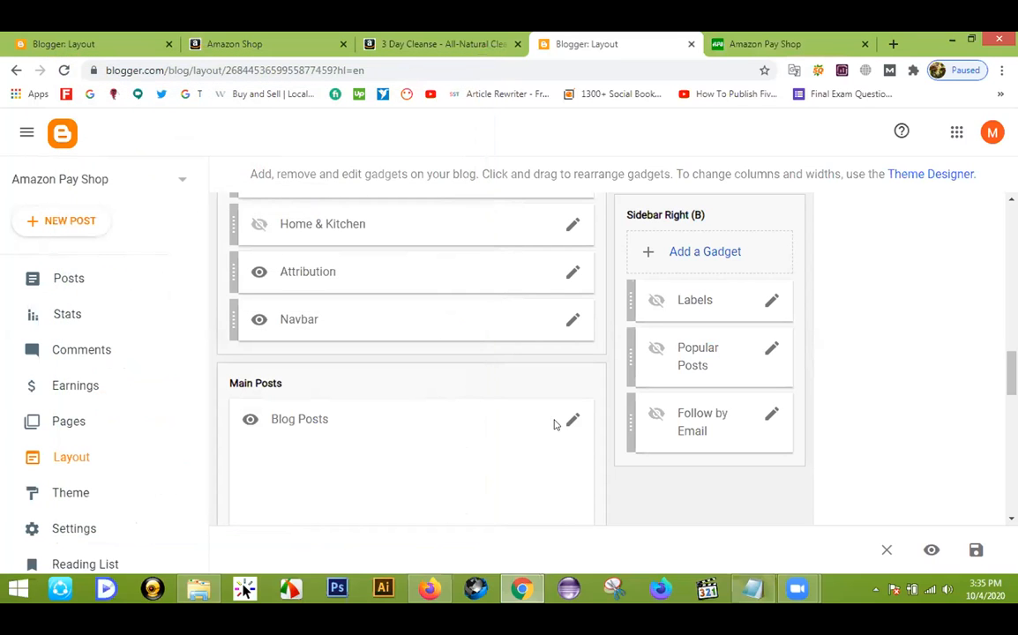
Step: Look over the layout and the Amazon Shop blog's home page, and close the 3 Day Cleanse post's tab
{"action": "scroll", "coordinate": [765, 379], "scroll_direction": "down", "scroll_amount": 1}
{"action": "scroll", "coordinate": [761, 356], "scroll_direction": "down", "scroll_amount": 3}
{"action": "scroll", "coordinate": [759, 356], "scroll_direction": "up", "scroll_amount": 8}
{"action": "scroll", "coordinate": [756, 361], "scroll_direction": "up", "scroll_amount": 10}
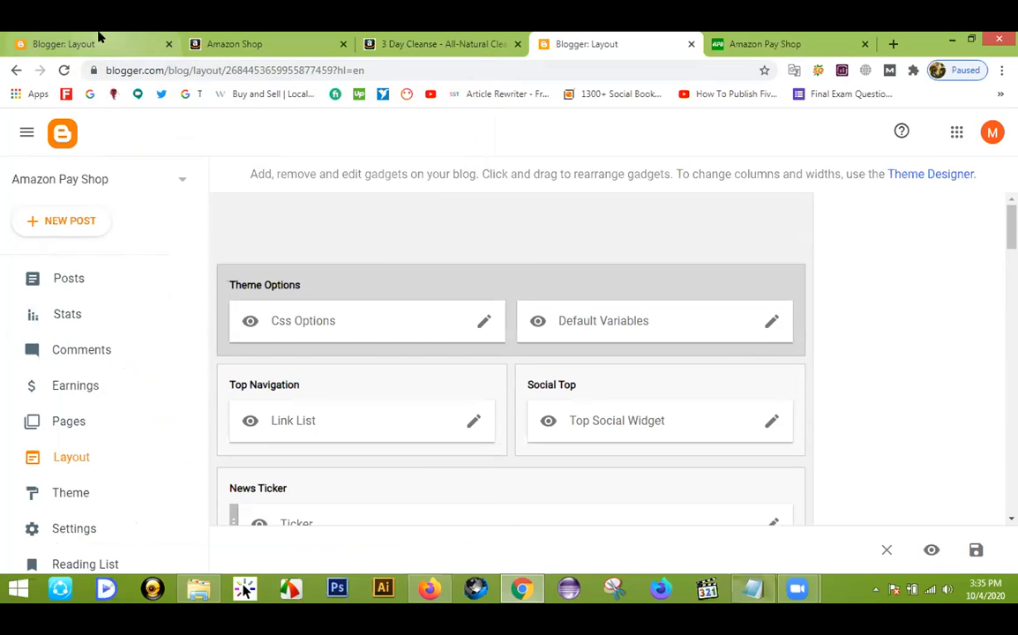
{"action": "left_click", "coordinate": [99, 40]}
{"action": "left_click", "coordinate": [257, 39]}
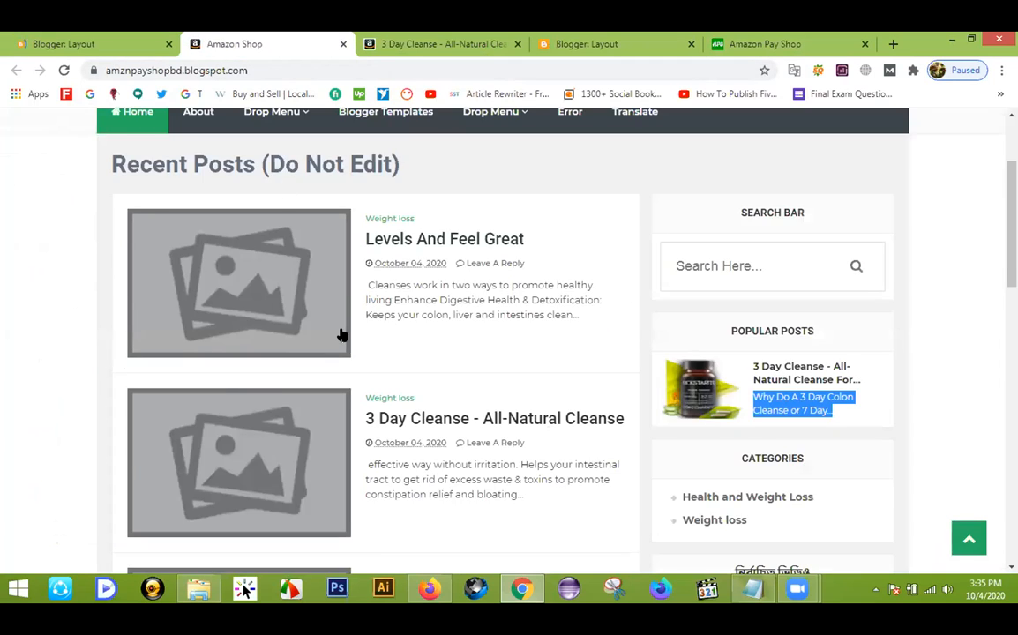
{"action": "scroll", "coordinate": [342, 336], "scroll_direction": "up", "scroll_amount": 3}
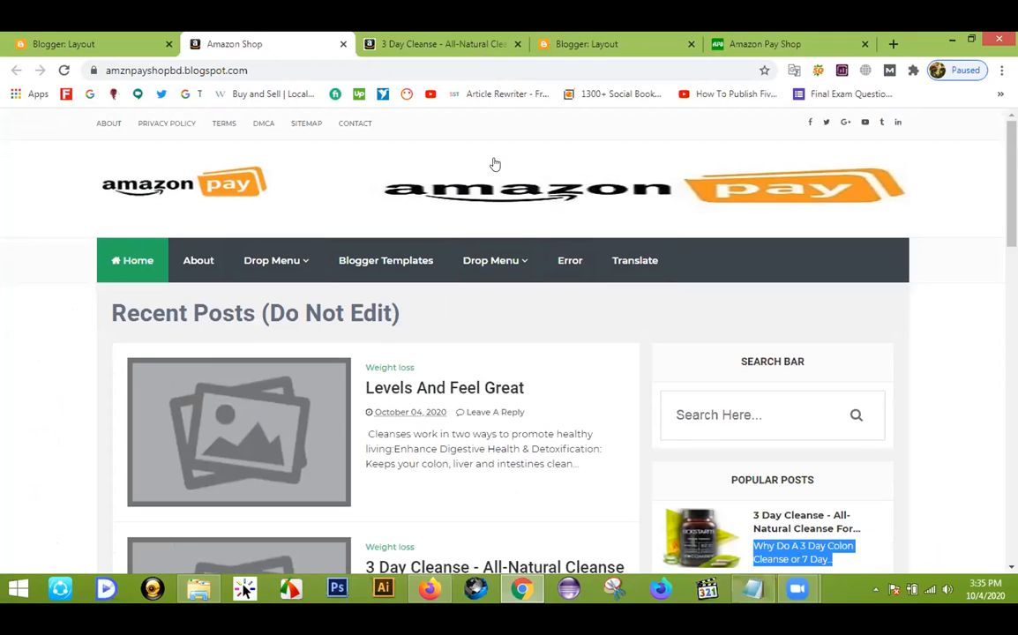
{"action": "left_click", "coordinate": [455, 42]}
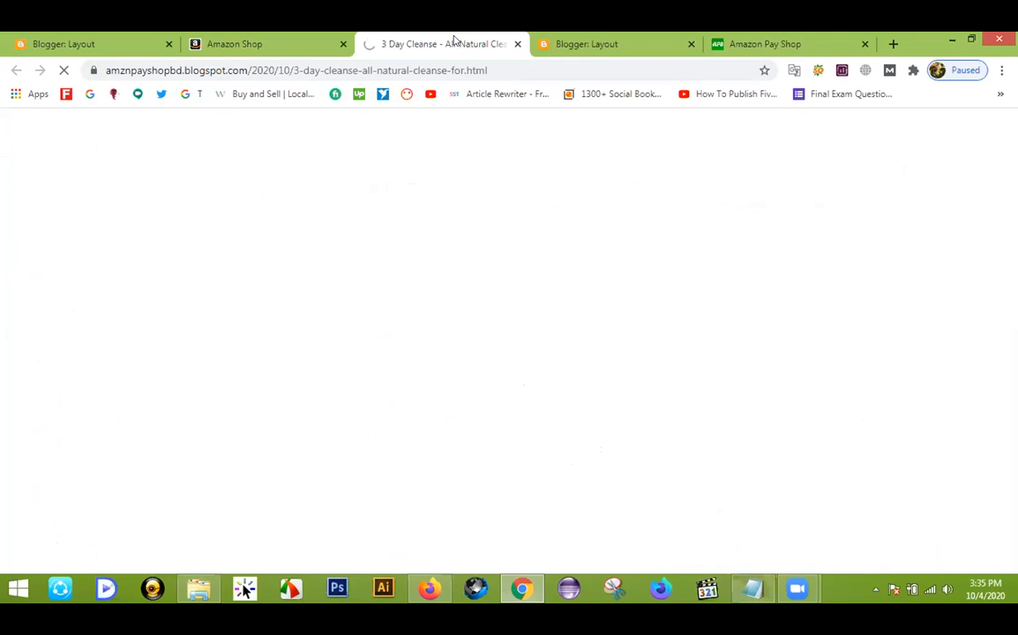
{"action": "left_click", "coordinate": [518, 43]}
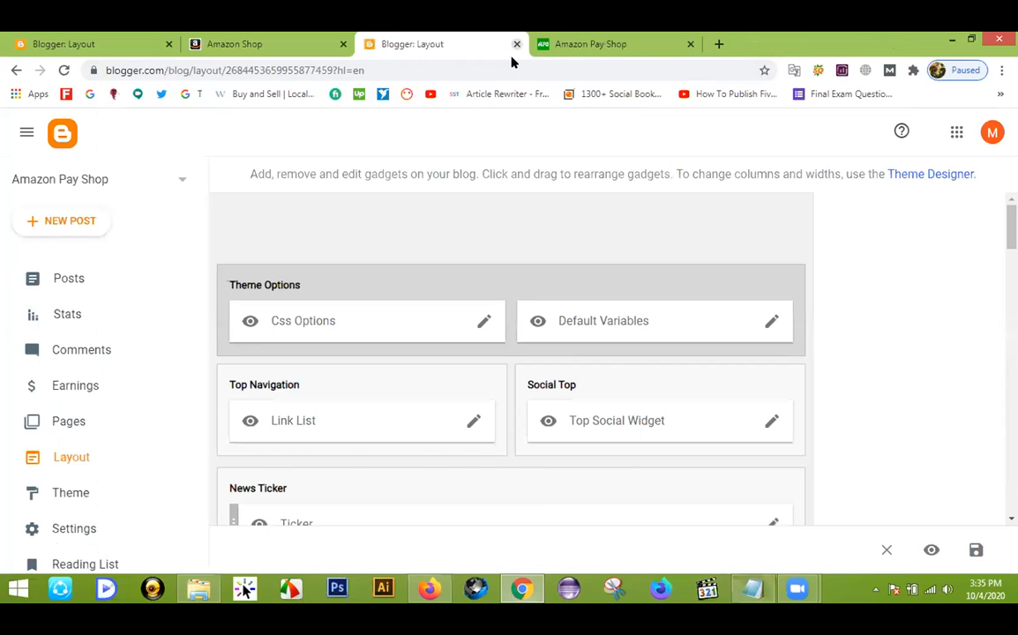
Step: Look over the header area of the live Amazon Pay Shop home page and return to its Blogger layout
{"action": "left_click", "coordinate": [583, 44]}
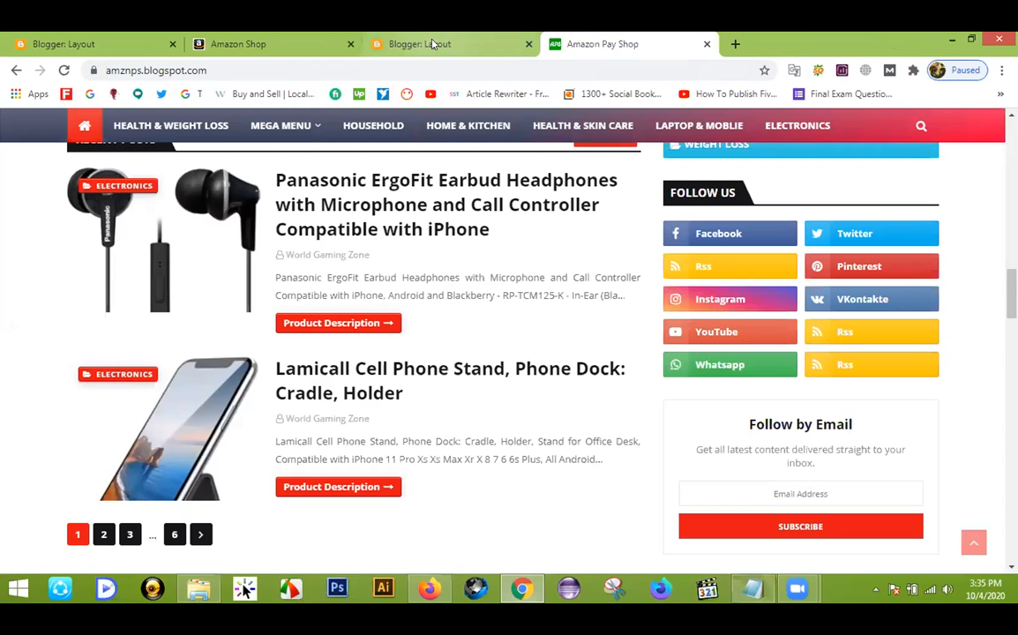
{"action": "scroll", "coordinate": [261, 313], "scroll_direction": "up", "scroll_amount": 10}
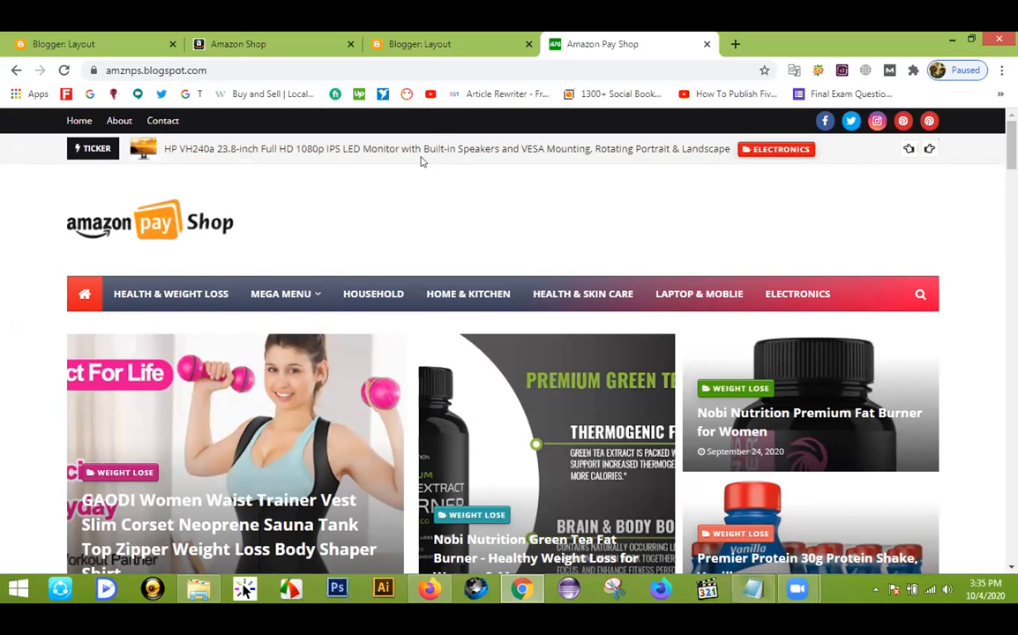
{"action": "left_click", "coordinate": [441, 45]}
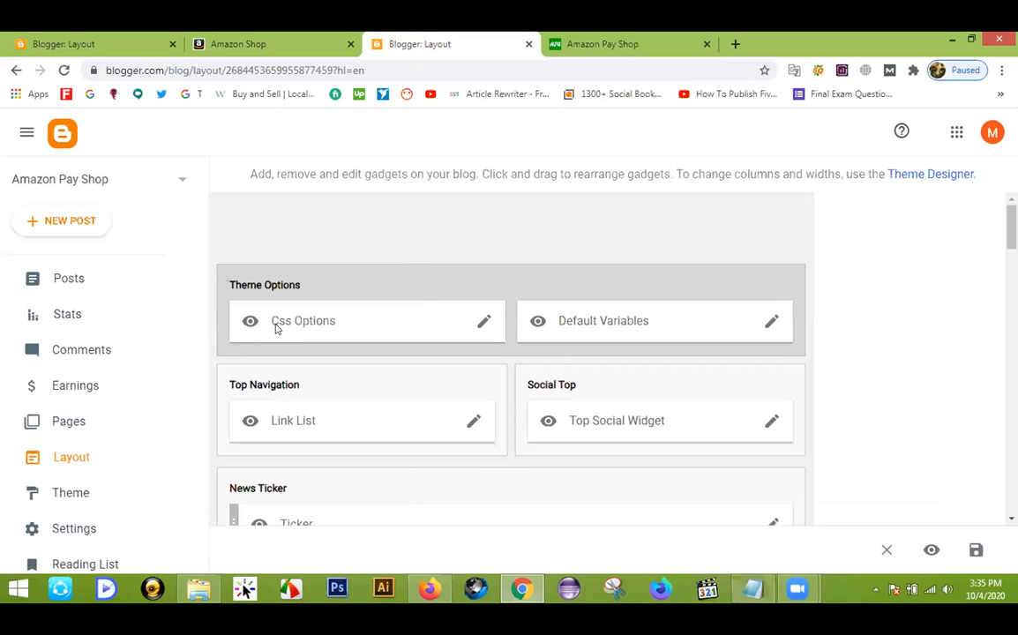
Step: Review the Css Options link list under Theme Options, including the fullWidth entry, and cancel without saving the gadget
{"action": "left_click", "coordinate": [485, 322]}
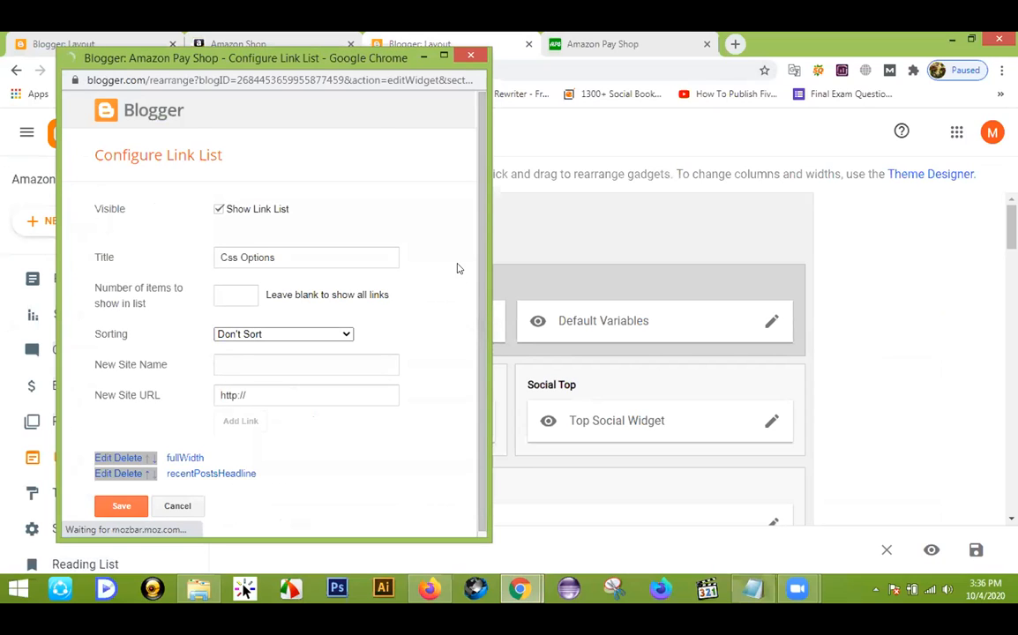
{"action": "left_click", "coordinate": [102, 453]}
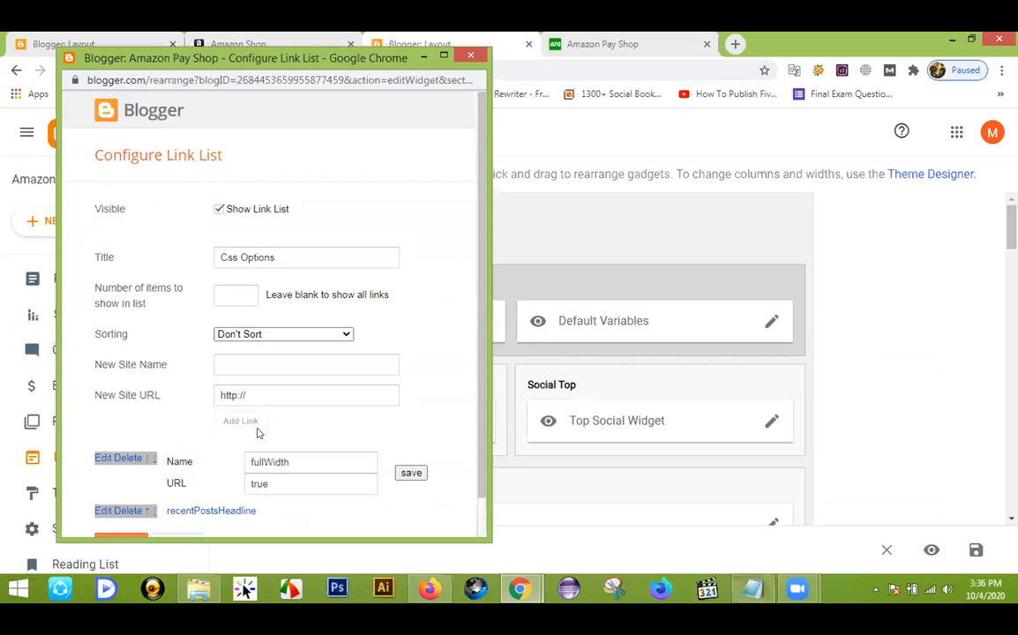
{"action": "scroll", "coordinate": [328, 418], "scroll_direction": "down", "scroll_amount": 1}
{"action": "left_click", "coordinate": [401, 432]}
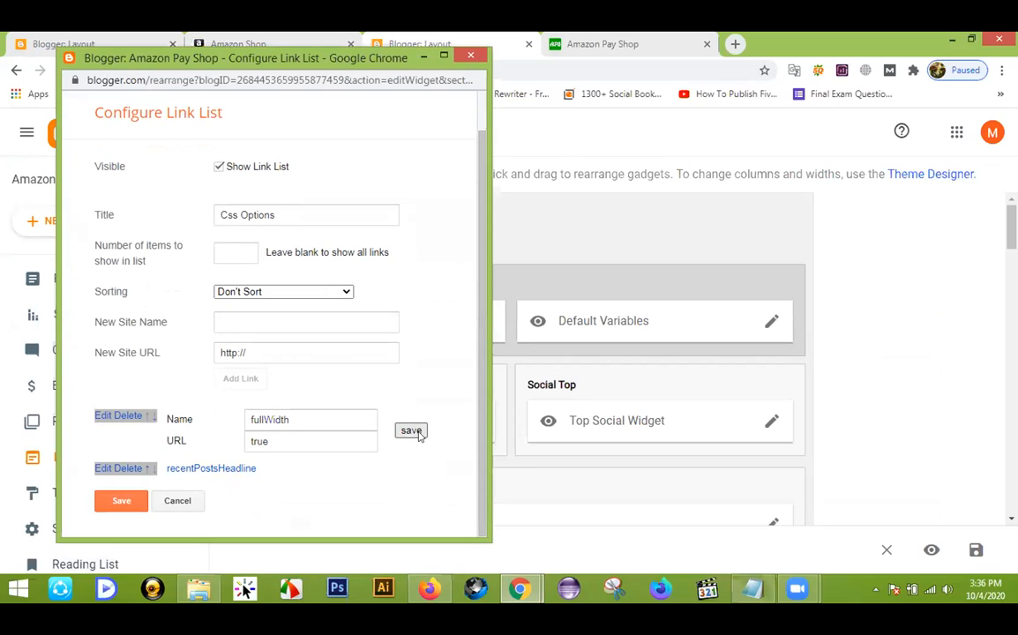
{"action": "left_click", "coordinate": [415, 432]}
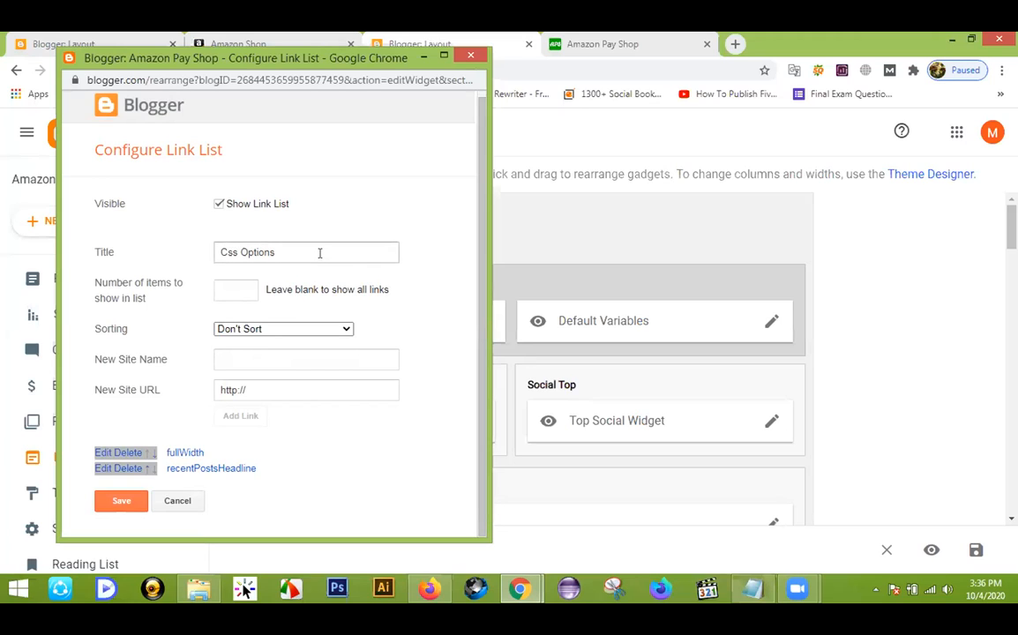
{"action": "left_click", "coordinate": [274, 390]}
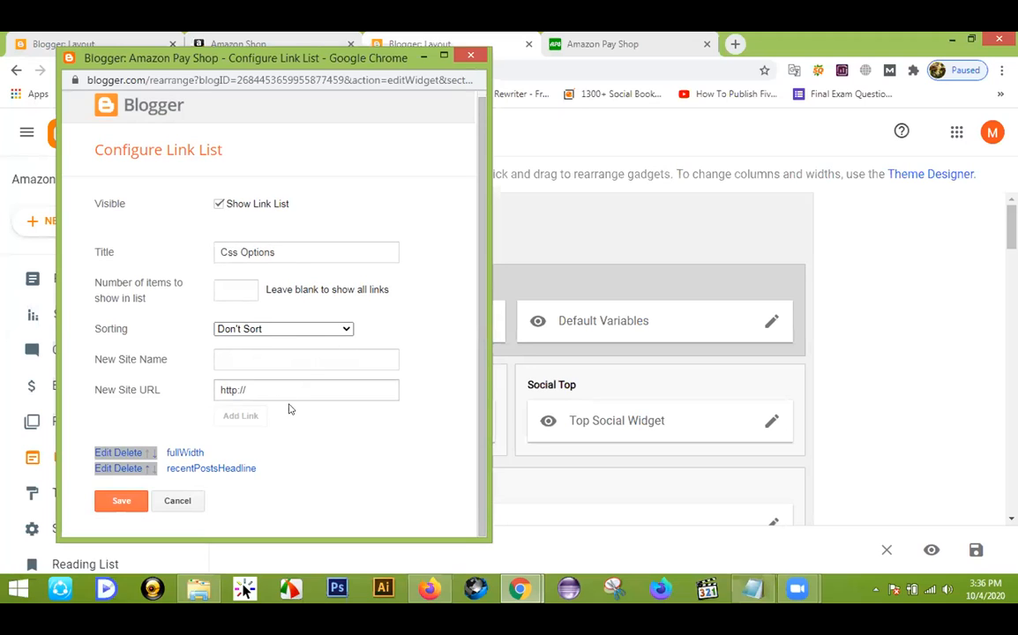
{"action": "left_click", "coordinate": [177, 502]}
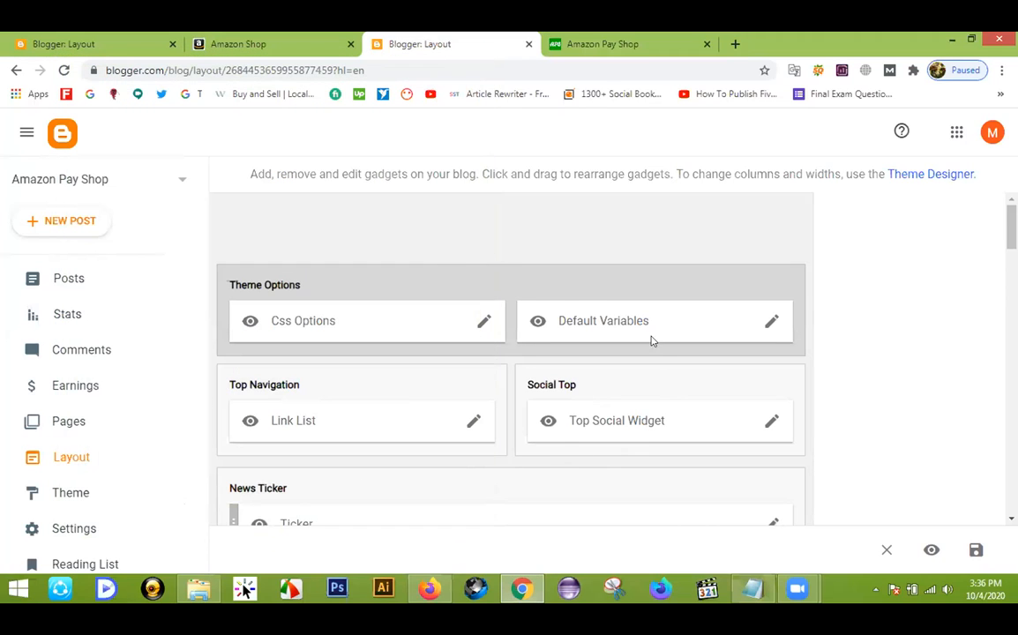
Step: Compare the Top Navigation link list with the live blog's top menu, inspect its Home link's name and URL, and cancel
{"action": "scroll", "coordinate": [386, 361], "scroll_direction": "down", "scroll_amount": 1}
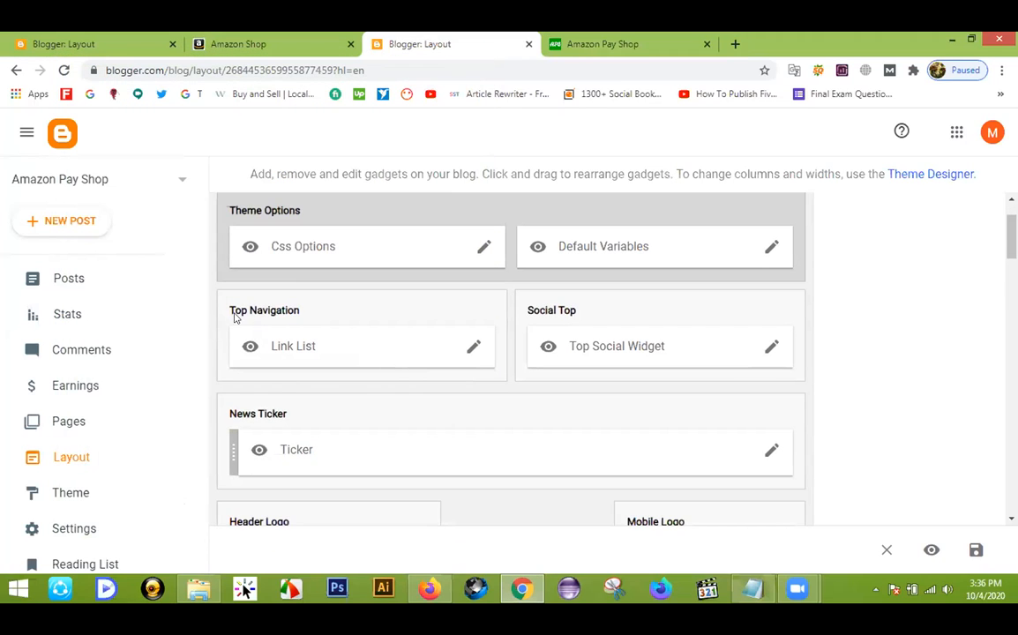
{"action": "left_click", "coordinate": [575, 39]}
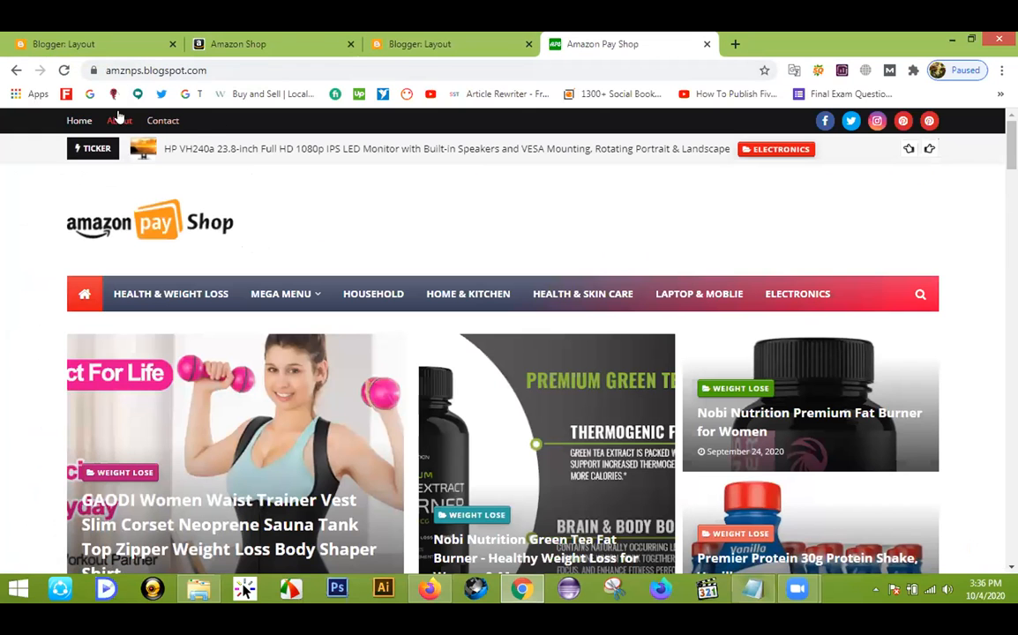
{"action": "left_click", "coordinate": [450, 43]}
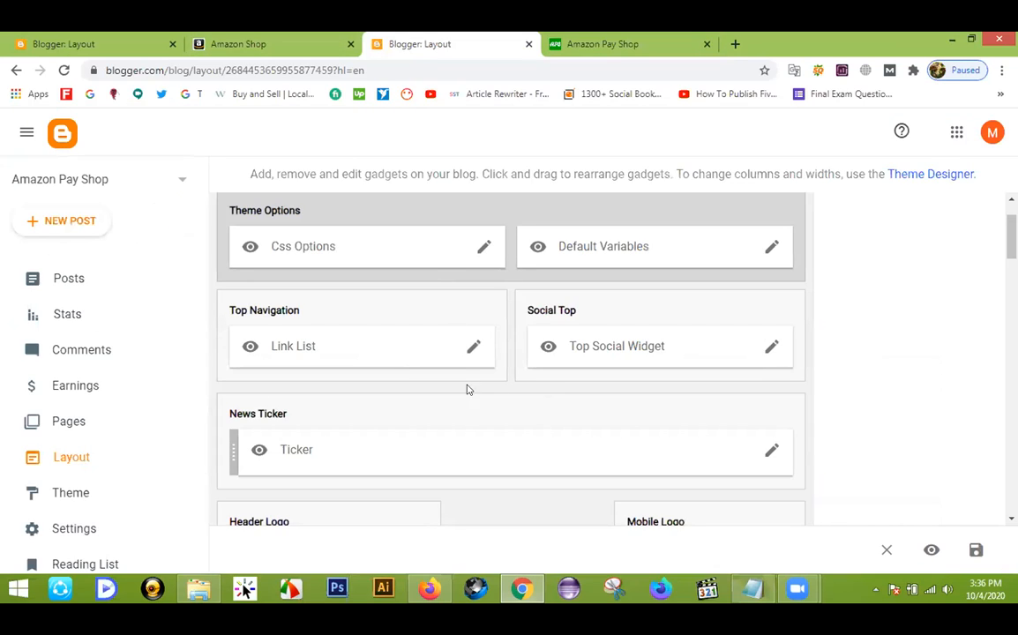
{"action": "left_click", "coordinate": [473, 346]}
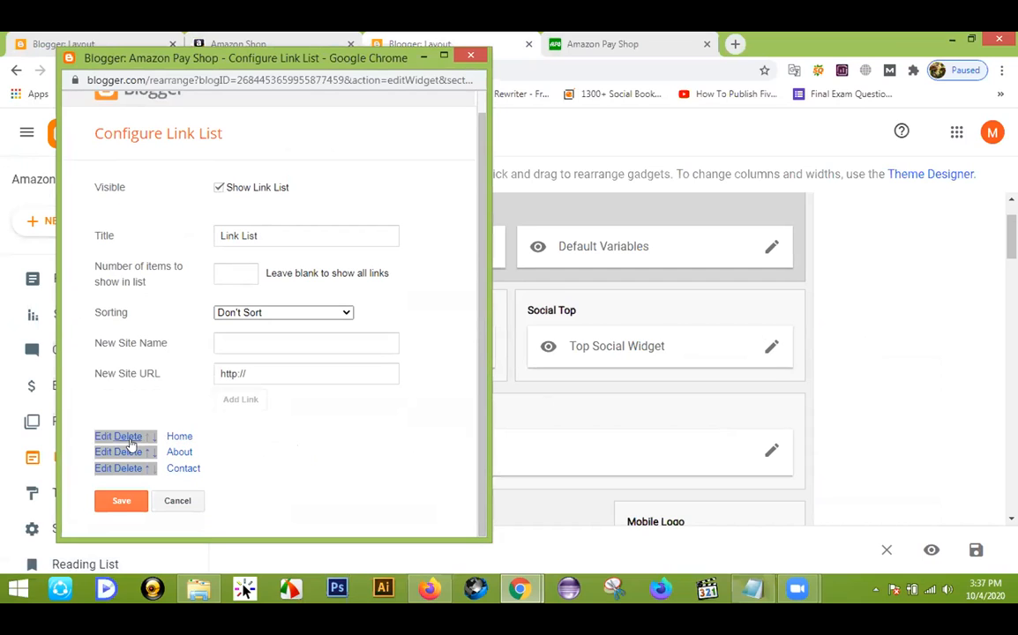
{"action": "left_click", "coordinate": [100, 436]}
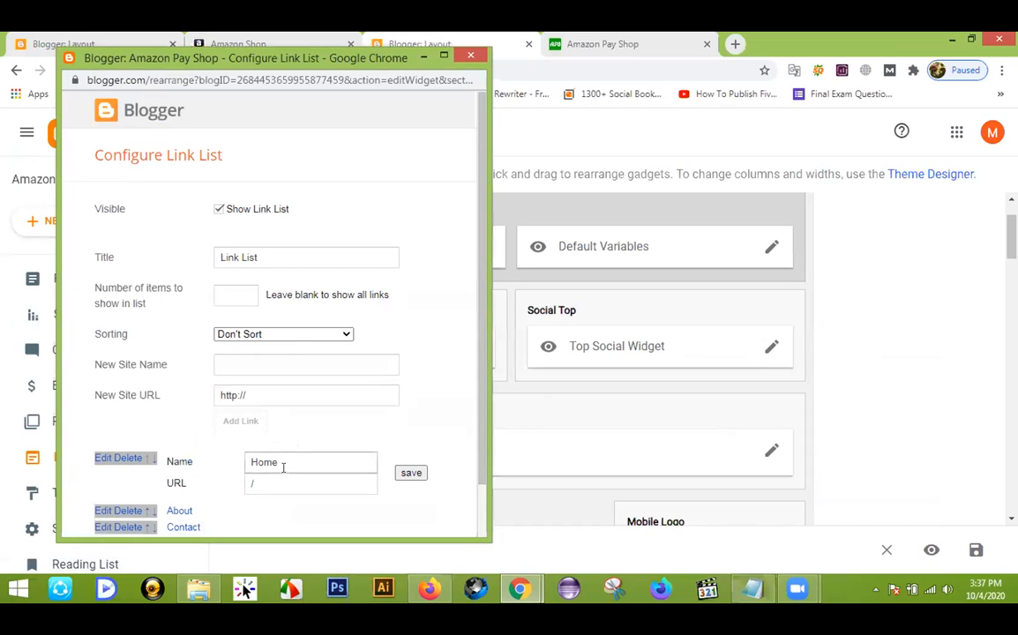
{"action": "scroll", "coordinate": [291, 441], "scroll_direction": "down", "scroll_amount": 2}
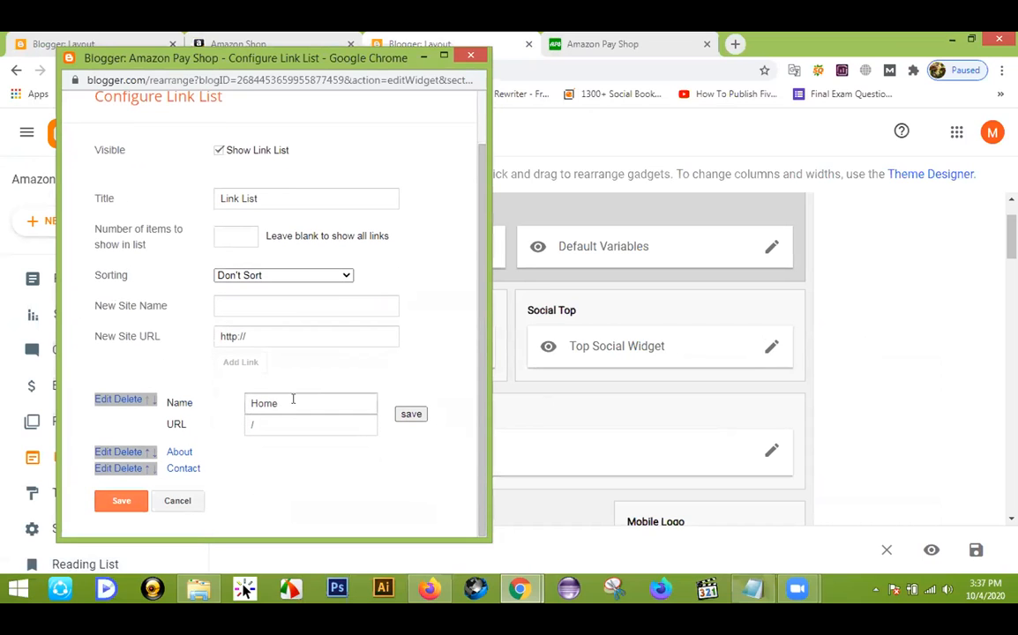
{"action": "left_click", "coordinate": [178, 501]}
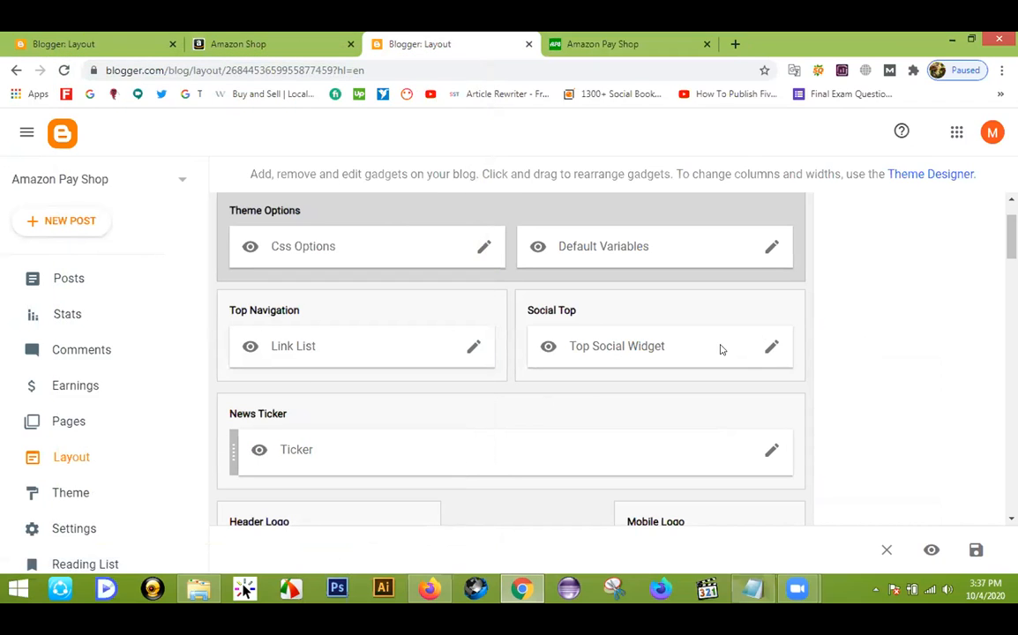
Step: Review the social links in the Top Social Widget's configuration and cancel without changing them
{"action": "left_click", "coordinate": [771, 347]}
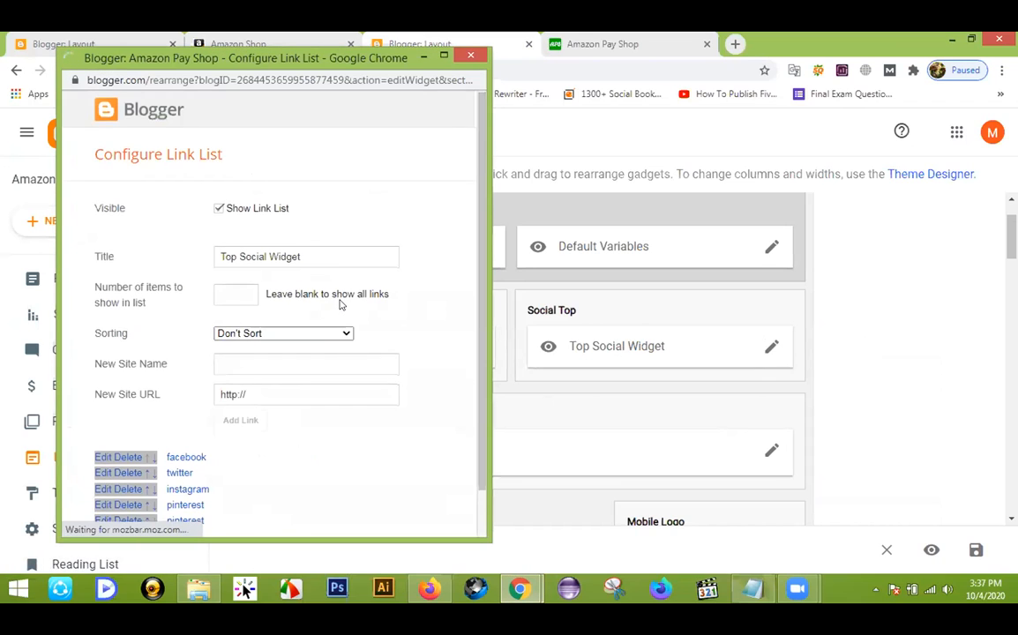
{"action": "scroll", "coordinate": [287, 313], "scroll_direction": "down", "scroll_amount": 1}
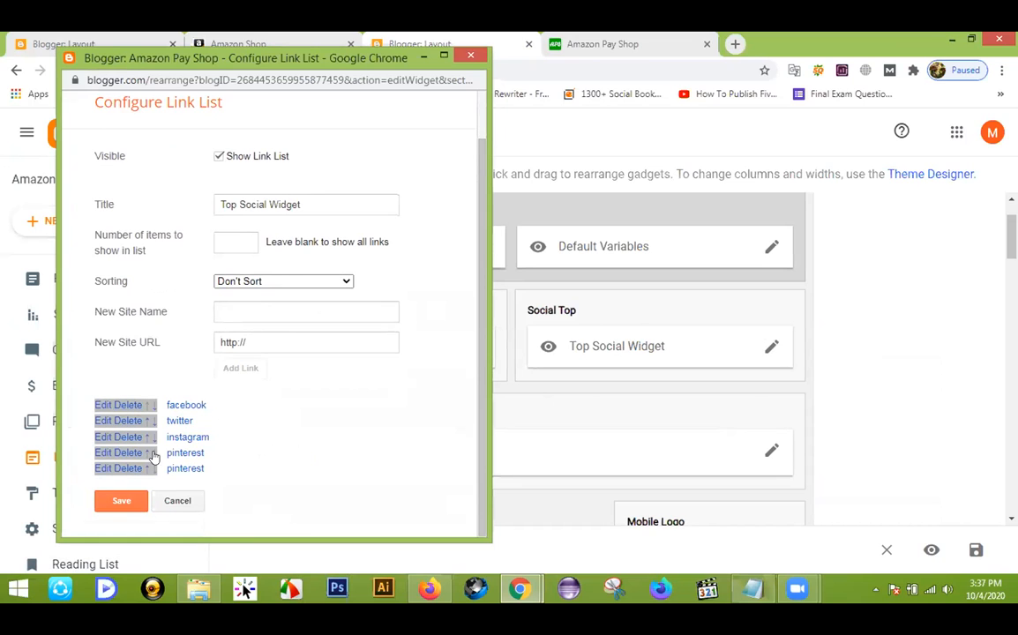
{"action": "left_click", "coordinate": [175, 501]}
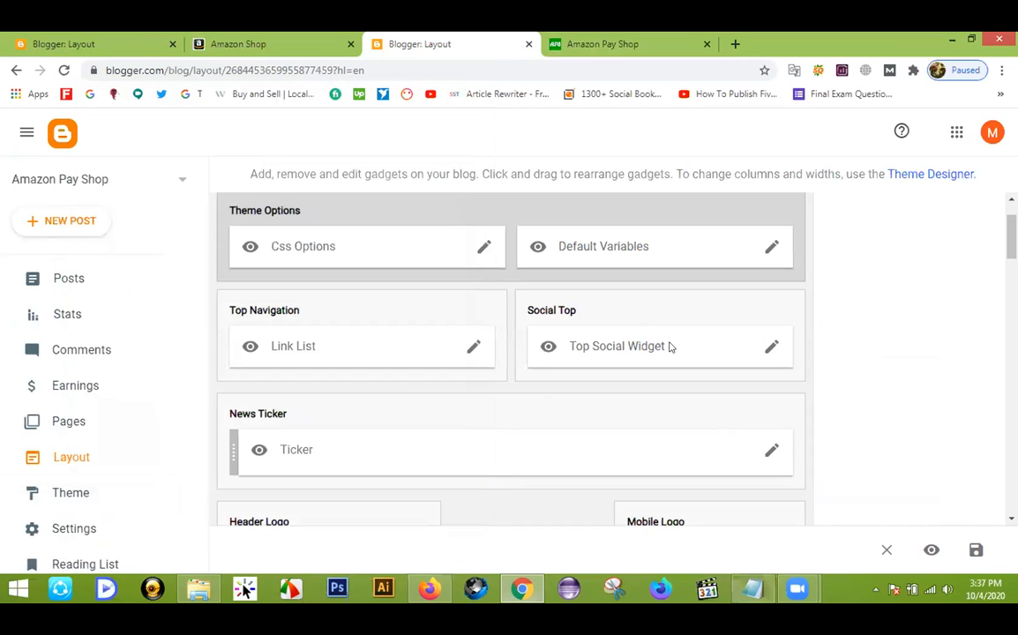
Step: Locate the News Ticker section in the layout and examine the matching ticker on the live Amazon Pay Shop home page
{"action": "scroll", "coordinate": [609, 315], "scroll_direction": "down", "scroll_amount": 2}
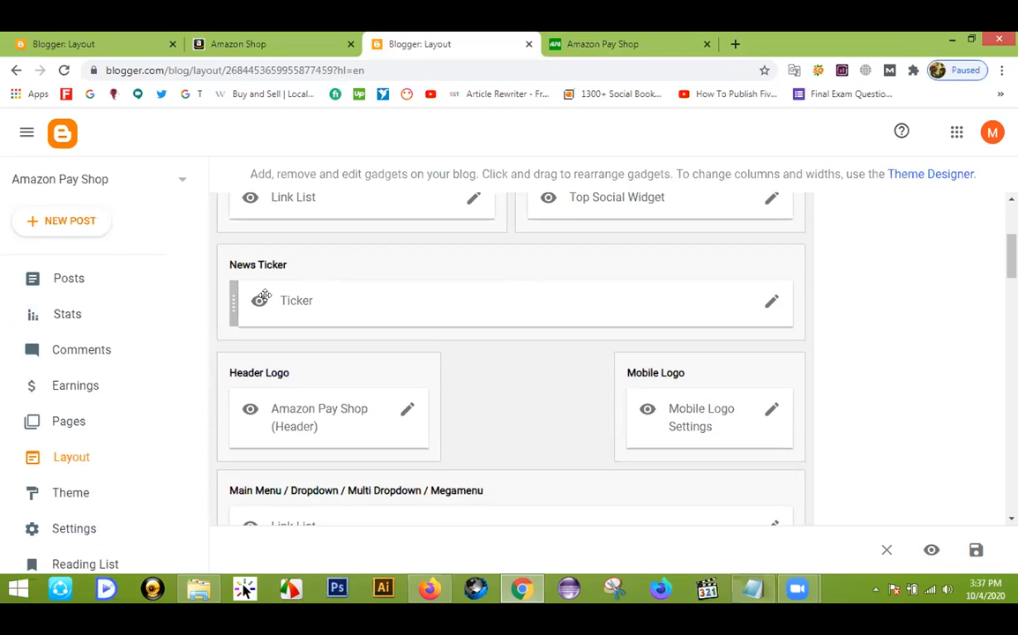
{"action": "left_click", "coordinate": [645, 39]}
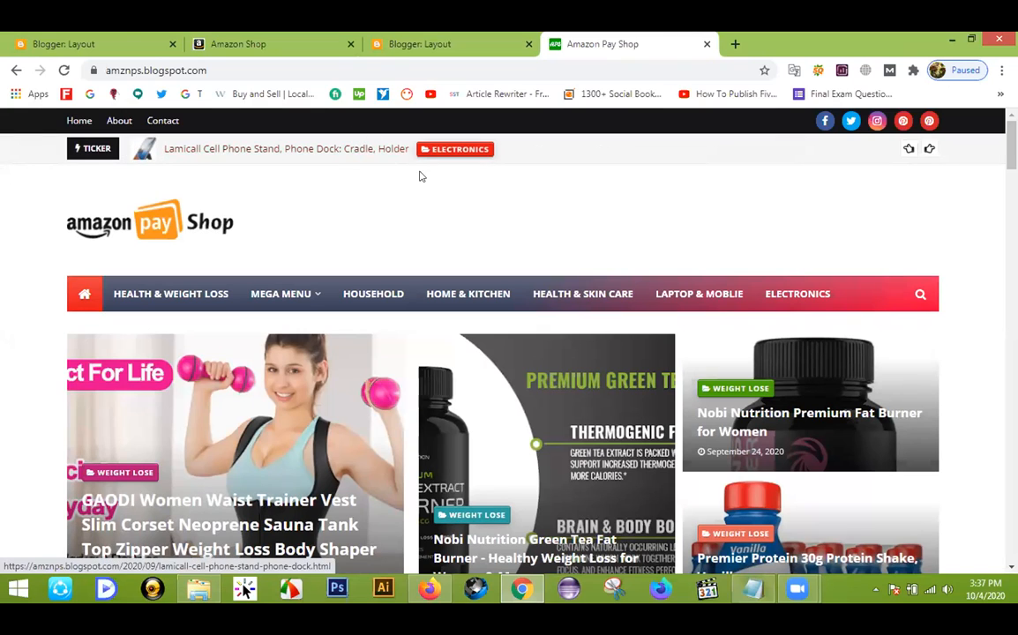
{"action": "mouse_move", "coordinate": [298, 305]}
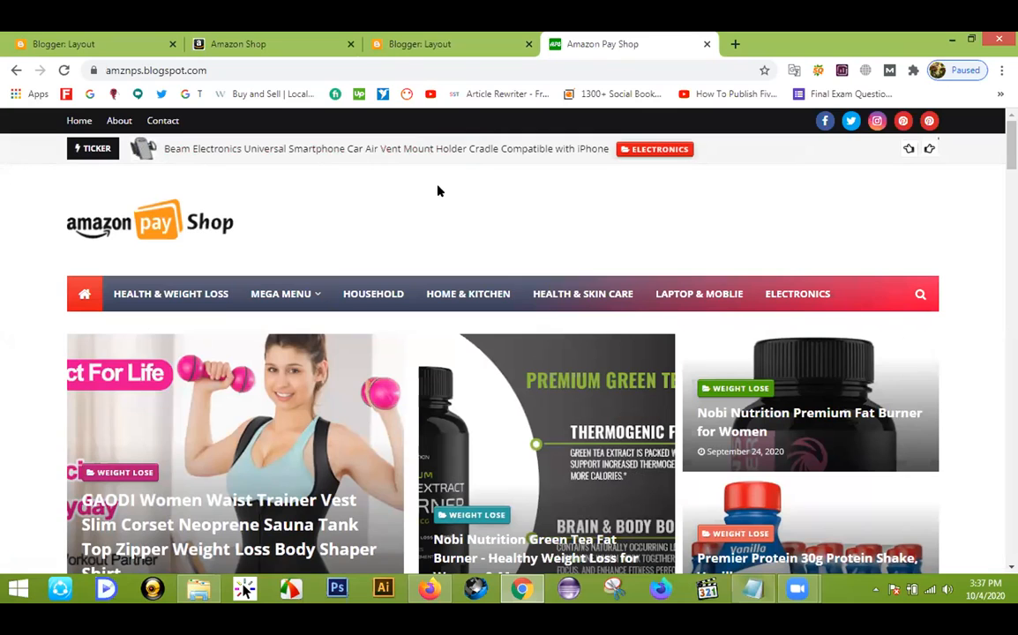
{"action": "left_click", "coordinate": [447, 37]}
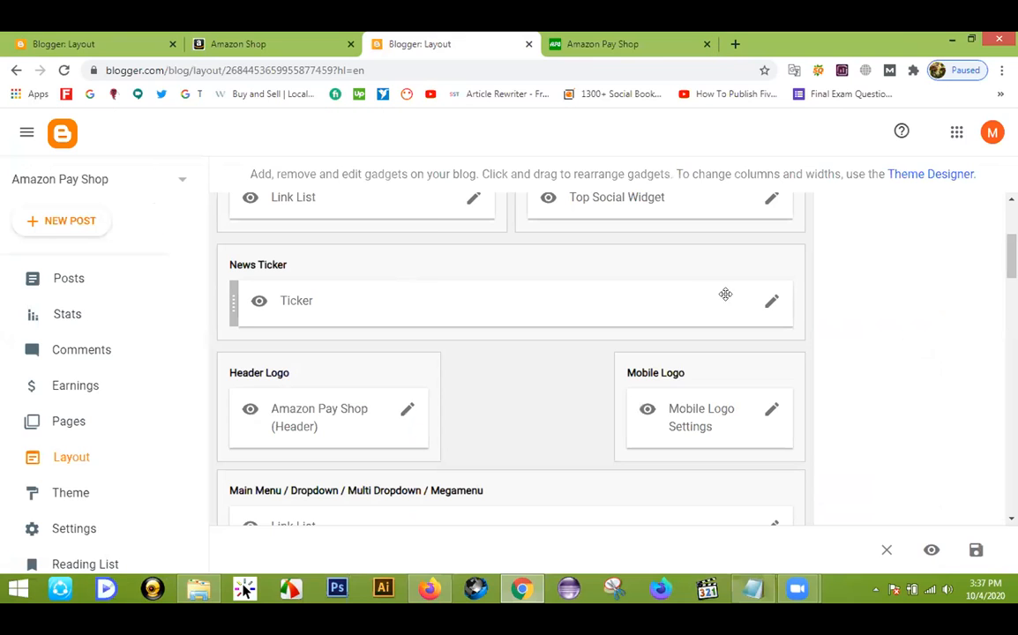
Step: Open the Ticker gadget's HTML/JavaScript configuration and examine its content code
{"action": "left_click", "coordinate": [759, 300]}
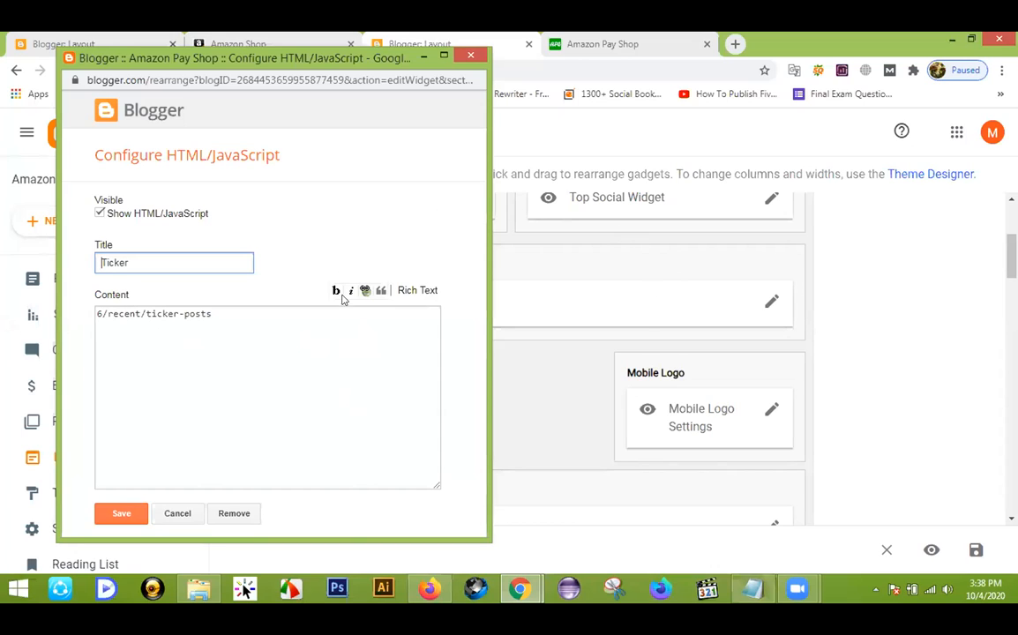
{"action": "left_click_drag", "start_coordinate": [161, 152], "coordinate": [274, 152]}
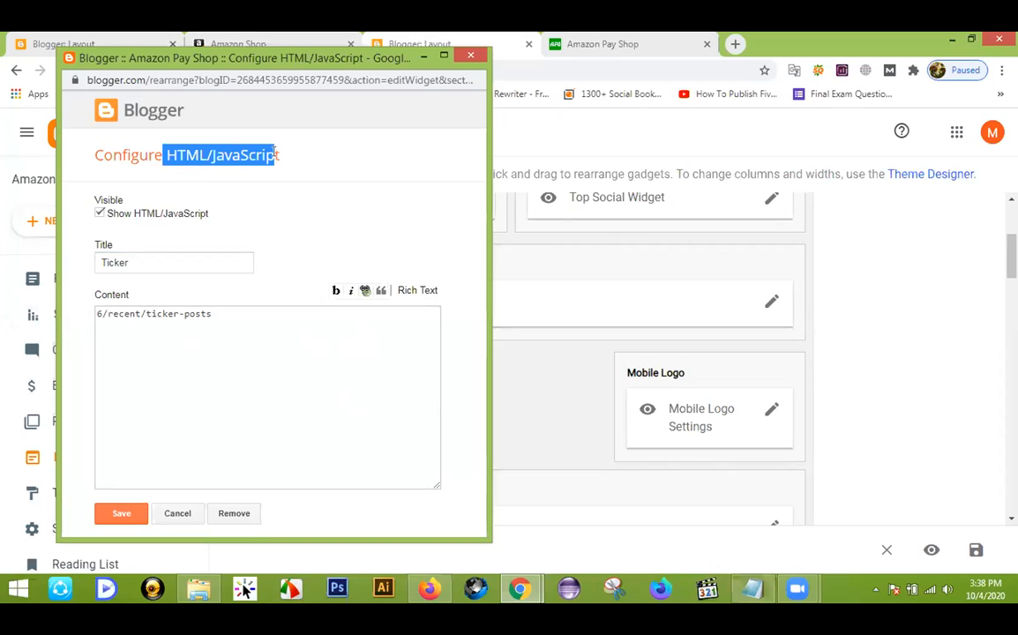
{"action": "left_click", "coordinate": [286, 159]}
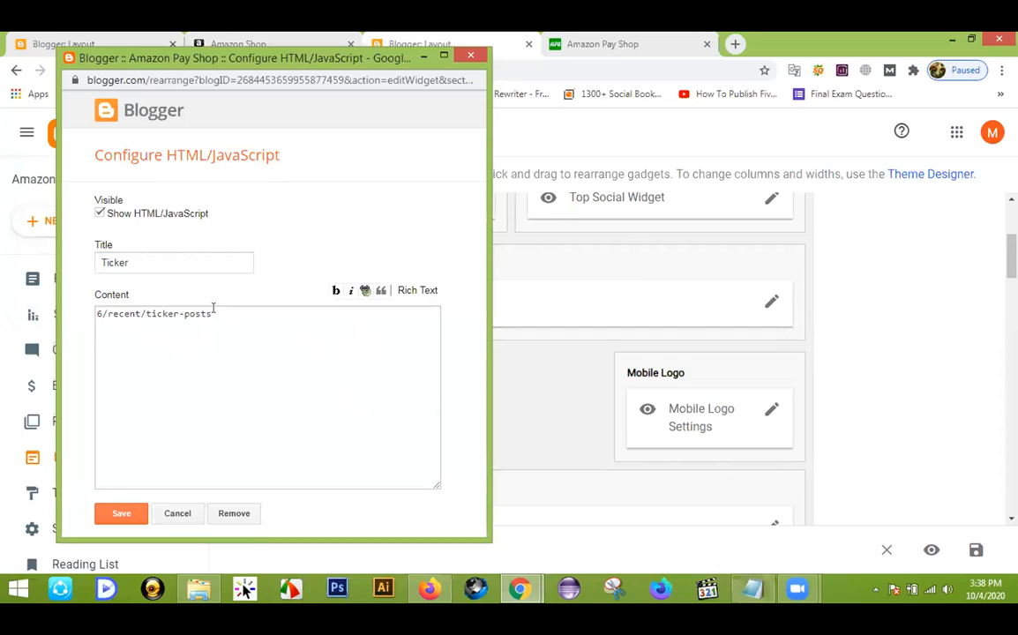
{"action": "left_click_drag", "start_coordinate": [228, 308], "coordinate": [87, 316]}
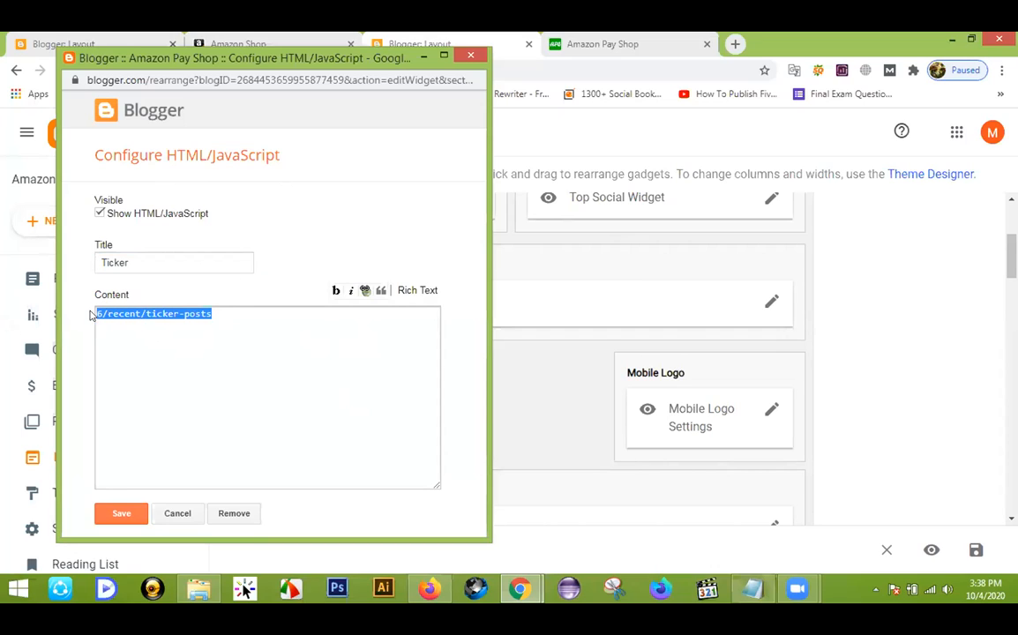
{"action": "left_click", "coordinate": [222, 306]}
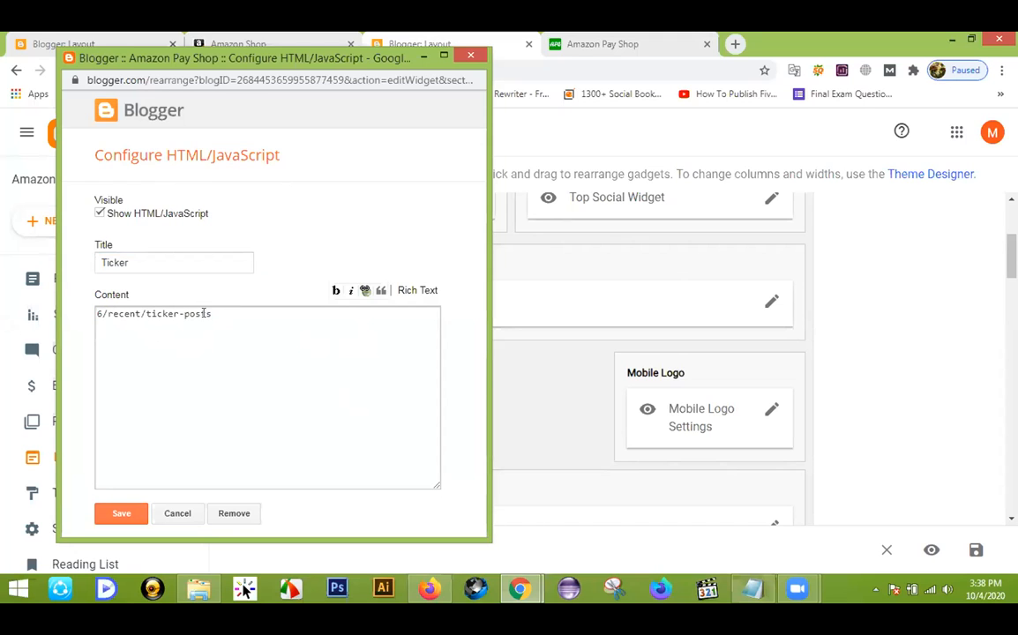
Step: Compare the Ticker gadget's content code with the news ticker and posts on the live Amazon Pay Shop home page
{"action": "left_click", "coordinate": [603, 40]}
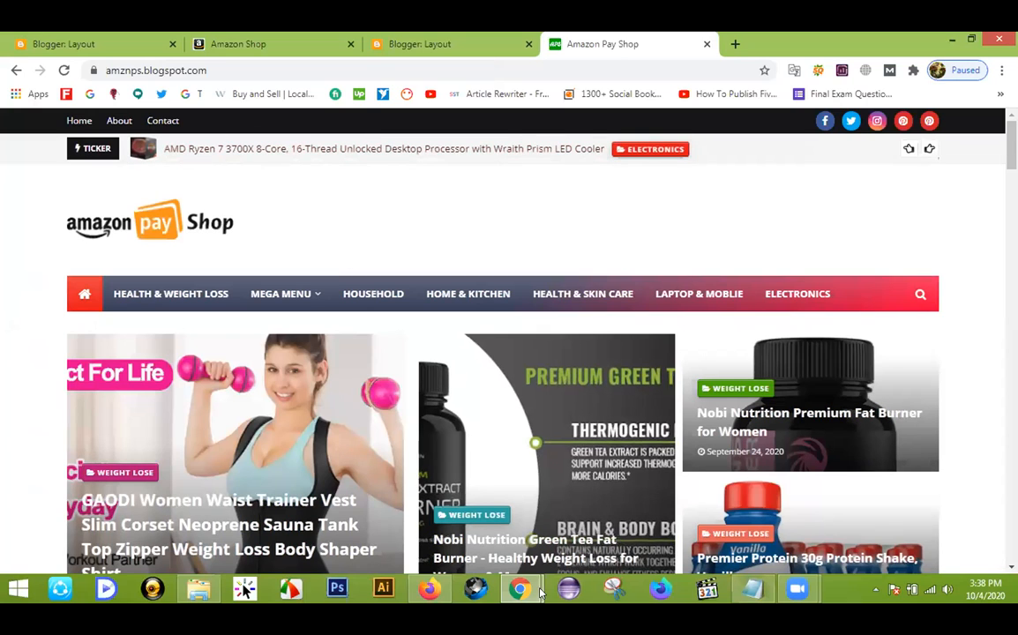
{"action": "left_click", "coordinate": [551, 494]}
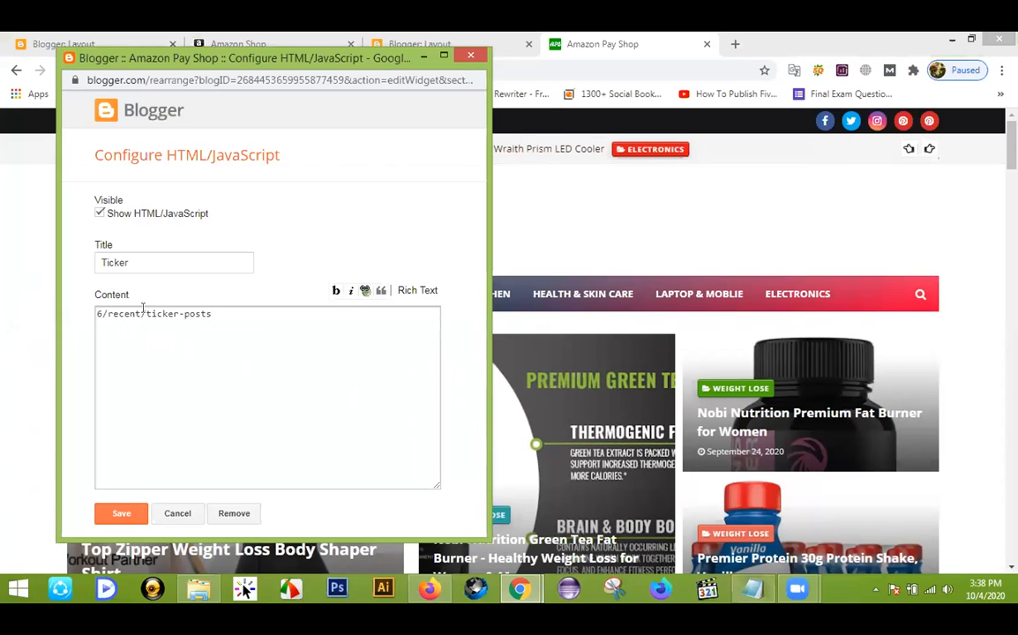
{"action": "left_click", "coordinate": [3, 327]}
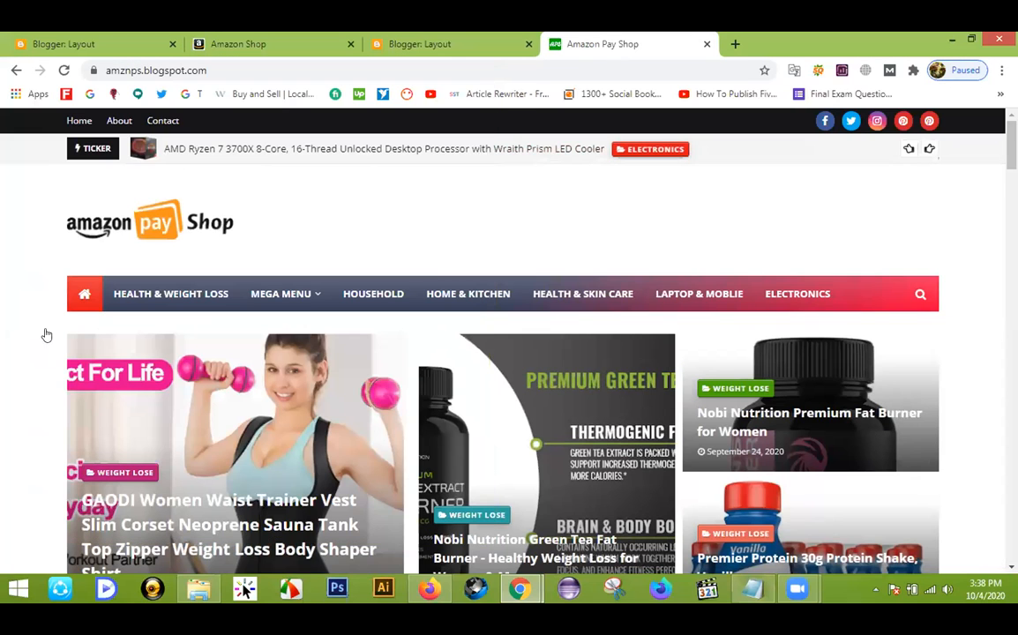
{"action": "scroll", "coordinate": [179, 309], "scroll_direction": "down", "scroll_amount": 2}
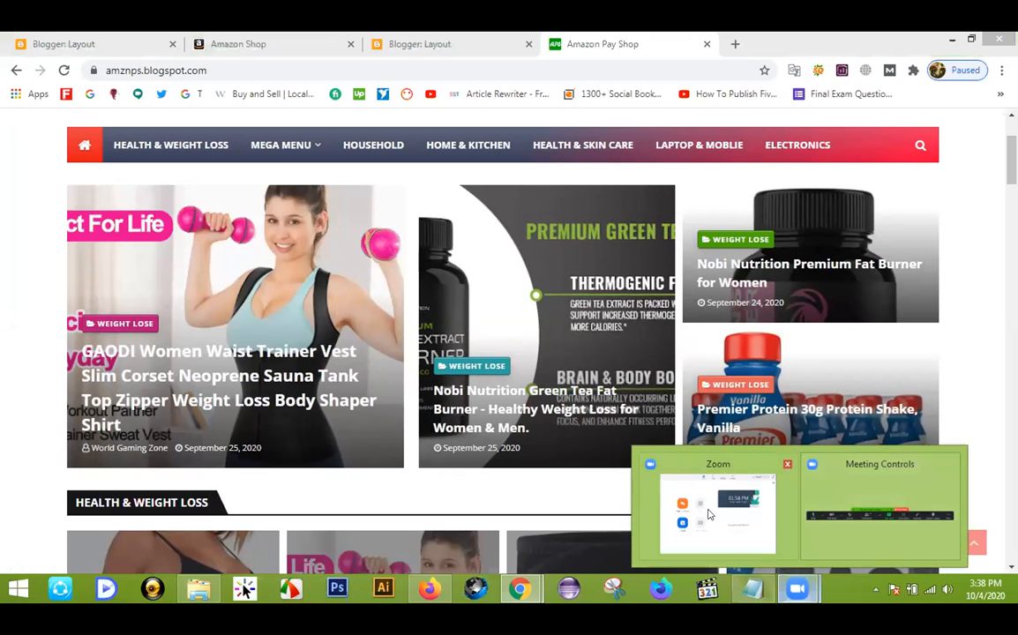
{"action": "left_click", "coordinate": [613, 589]}
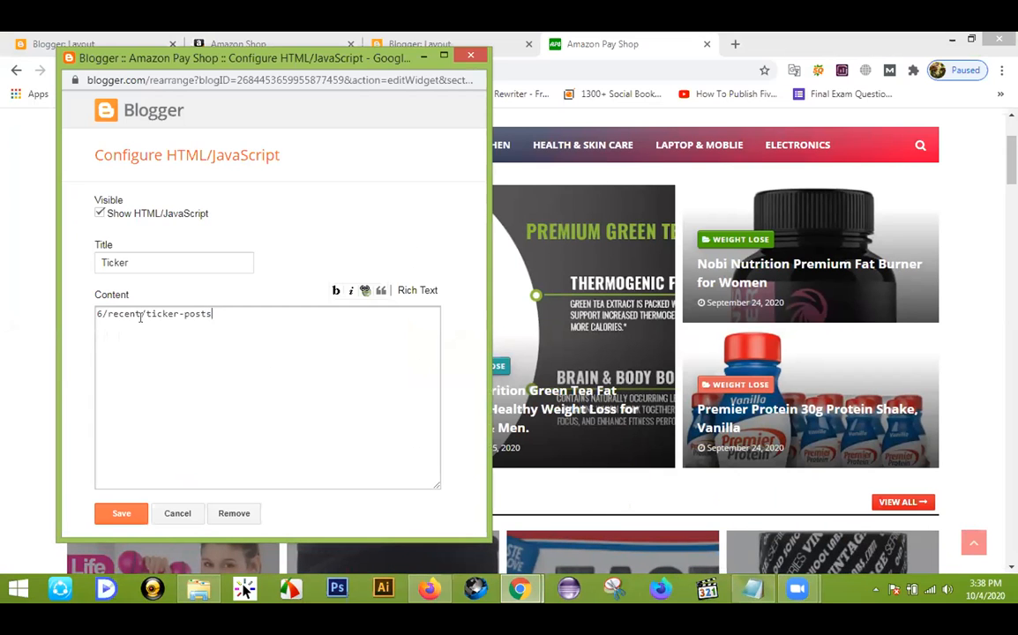
{"action": "left_click", "coordinate": [5, 296]}
Step: Examine the live blog's sections down to the footer, inspect the Random Posts gadget's content code in the layout, and cancel
{"action": "scroll", "coordinate": [422, 423], "scroll_direction": "down", "scroll_amount": 8}
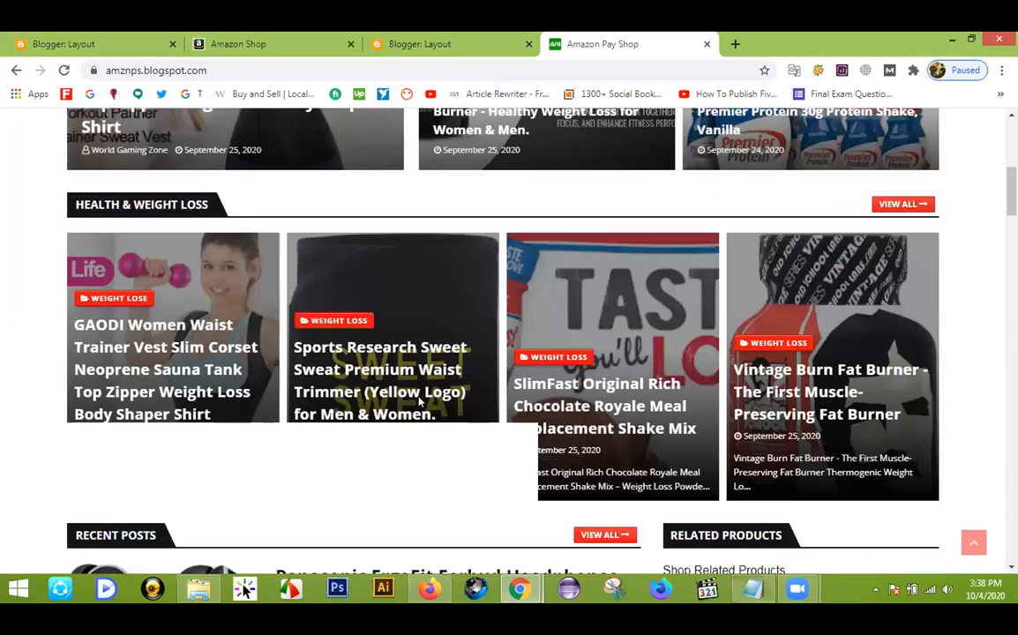
{"action": "scroll", "coordinate": [422, 424], "scroll_direction": "down", "scroll_amount": 15}
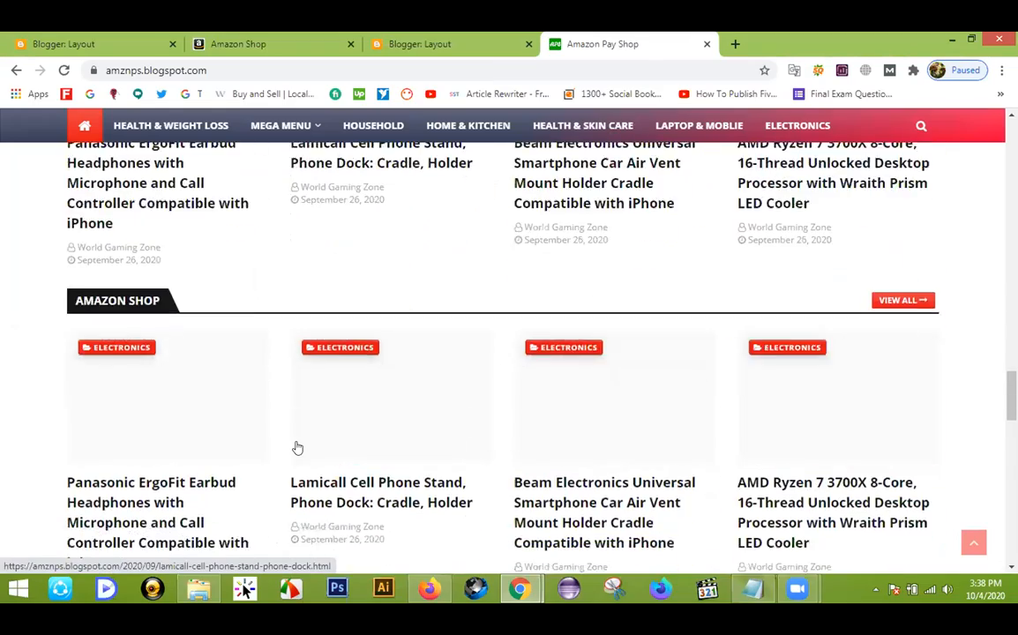
{"action": "scroll", "coordinate": [298, 446], "scroll_direction": "down", "scroll_amount": 10}
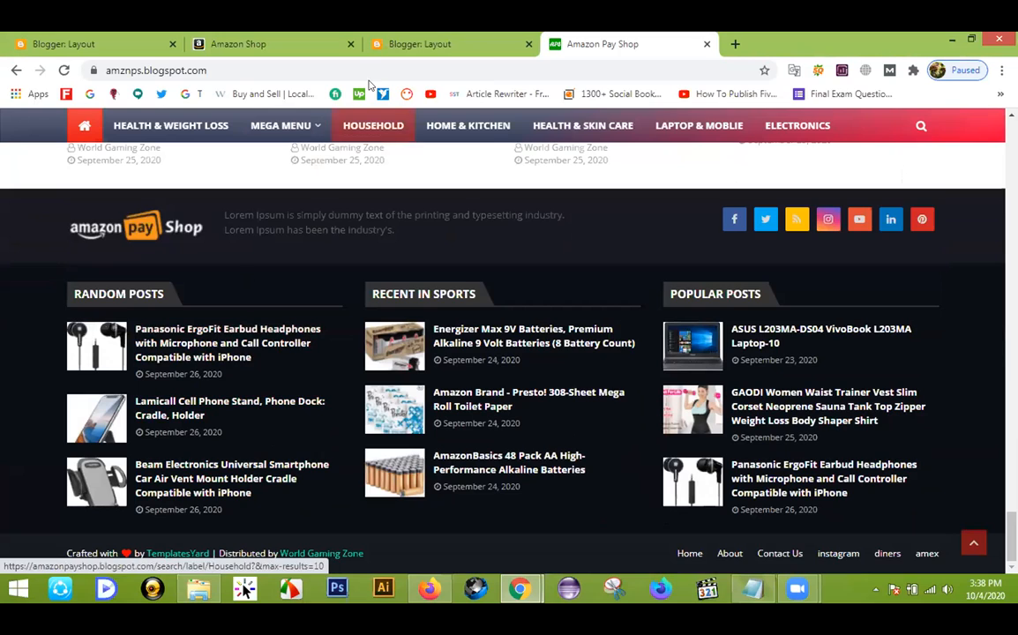
{"action": "left_click", "coordinate": [443, 39]}
{"action": "scroll", "coordinate": [375, 442], "scroll_direction": "down", "scroll_amount": 8}
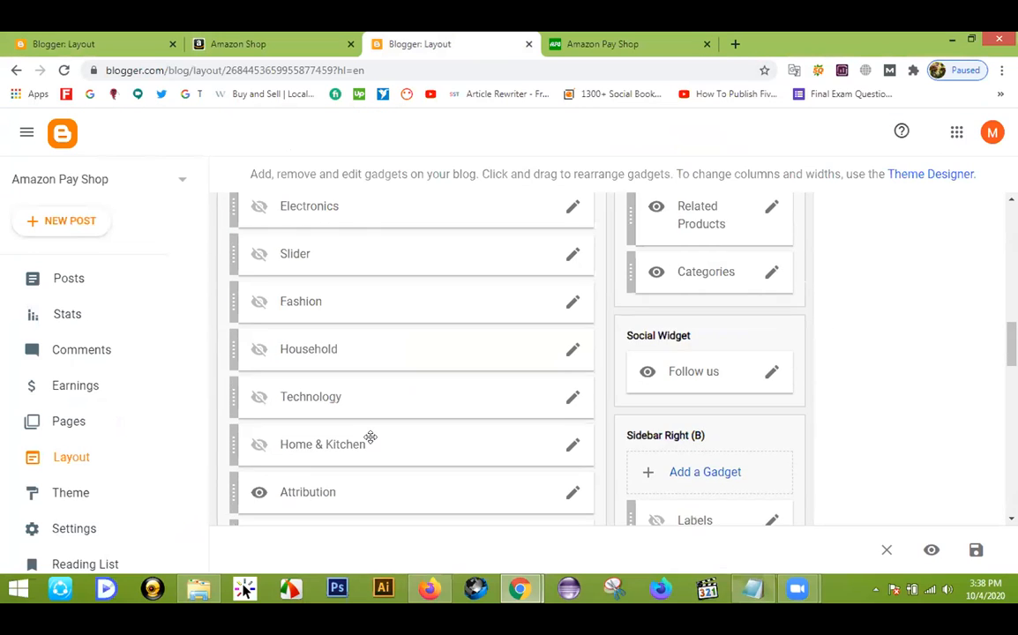
{"action": "scroll", "coordinate": [370, 437], "scroll_direction": "down", "scroll_amount": 10}
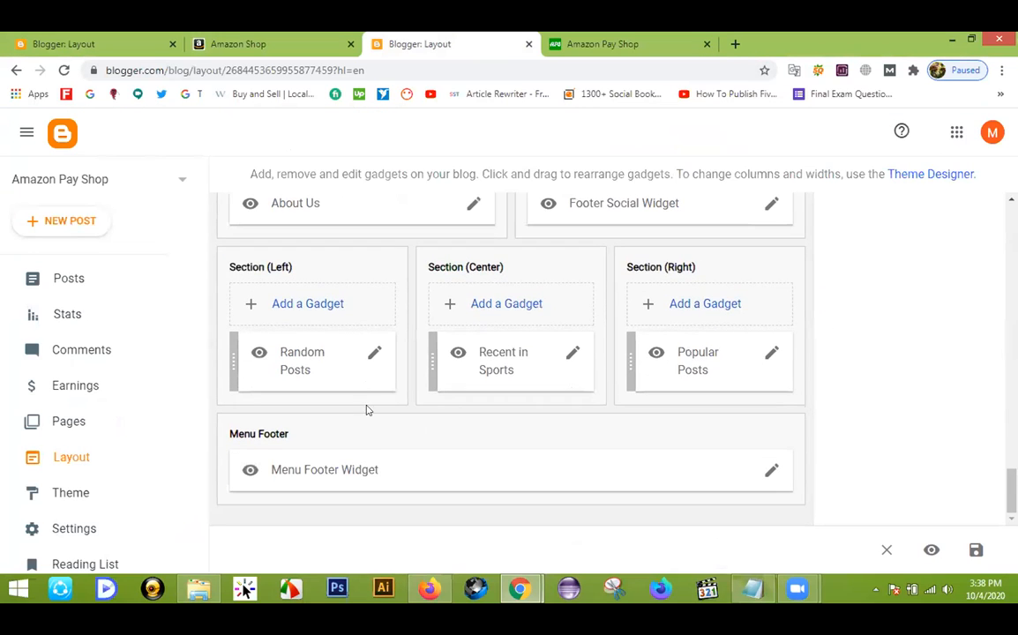
{"action": "left_click", "coordinate": [374, 356]}
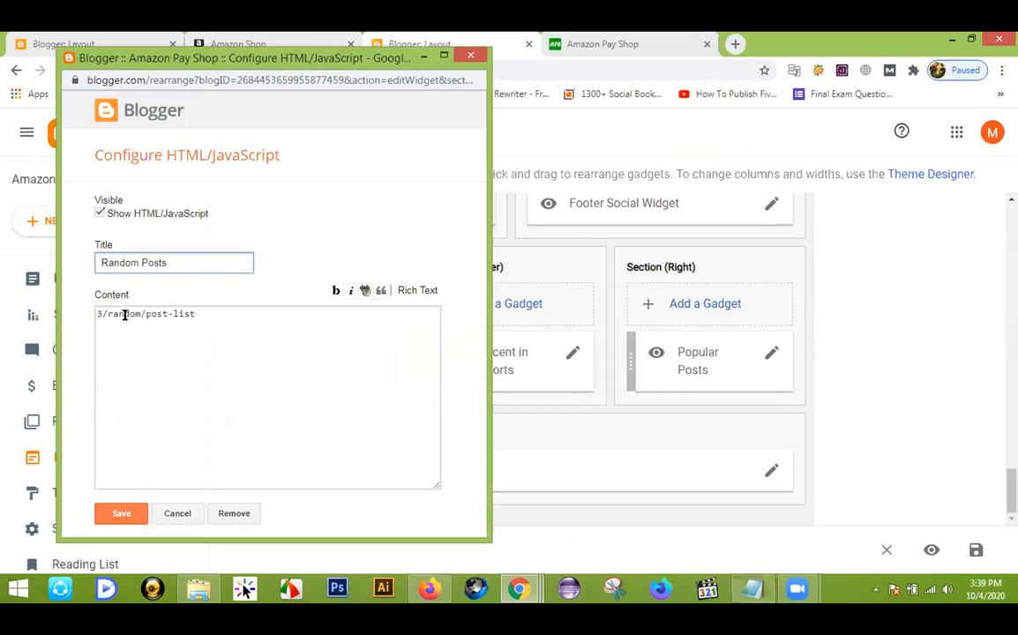
{"action": "left_click", "coordinate": [168, 516]}
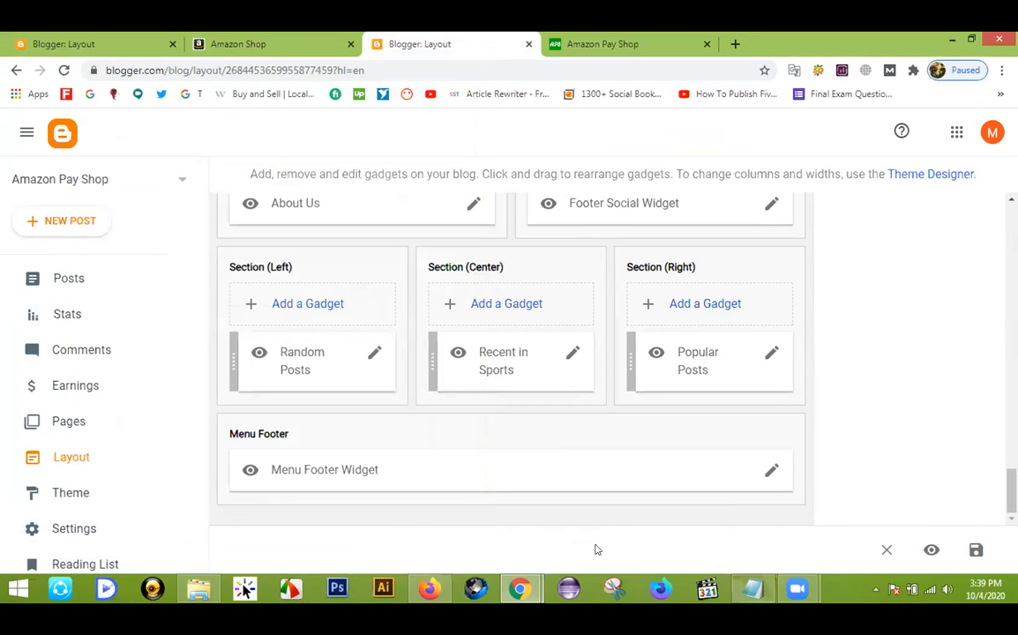
Step: Return to the Ticker gadget's configuration and cancel it without changing anything
{"action": "left_click", "coordinate": [597, 549]}
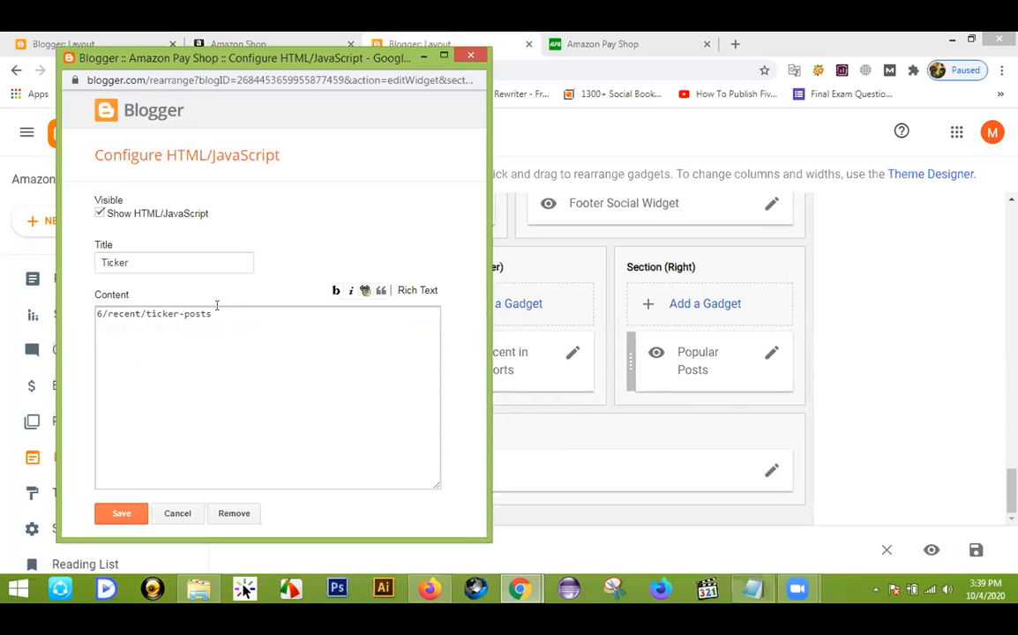
{"action": "left_click", "coordinate": [179, 515]}
{"action": "scroll", "coordinate": [864, 323], "scroll_direction": "up", "scroll_amount": 10}
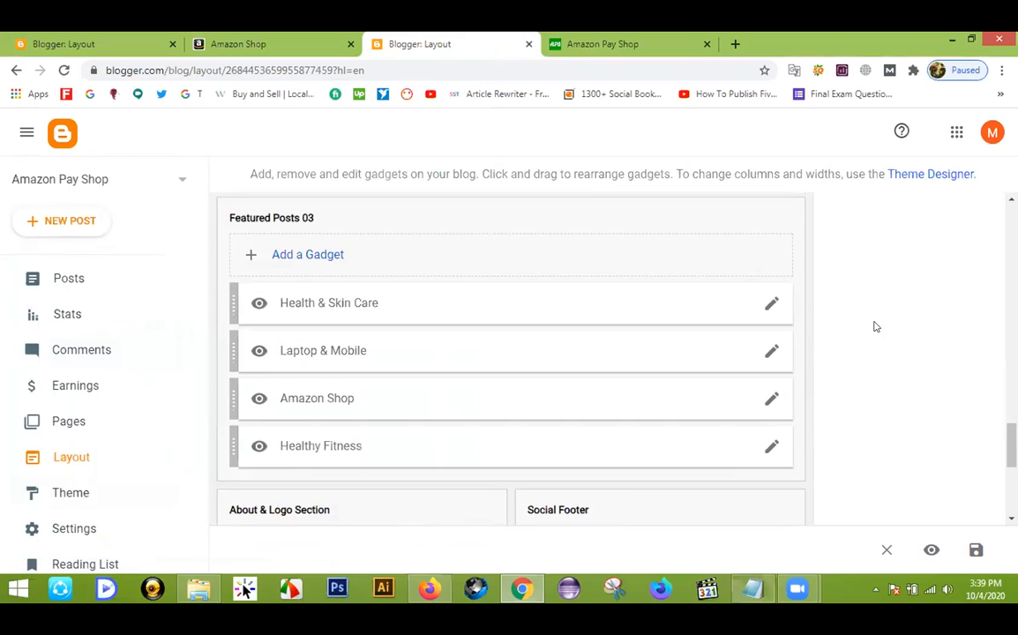
{"action": "scroll", "coordinate": [879, 351], "scroll_direction": "up", "scroll_amount": 10}
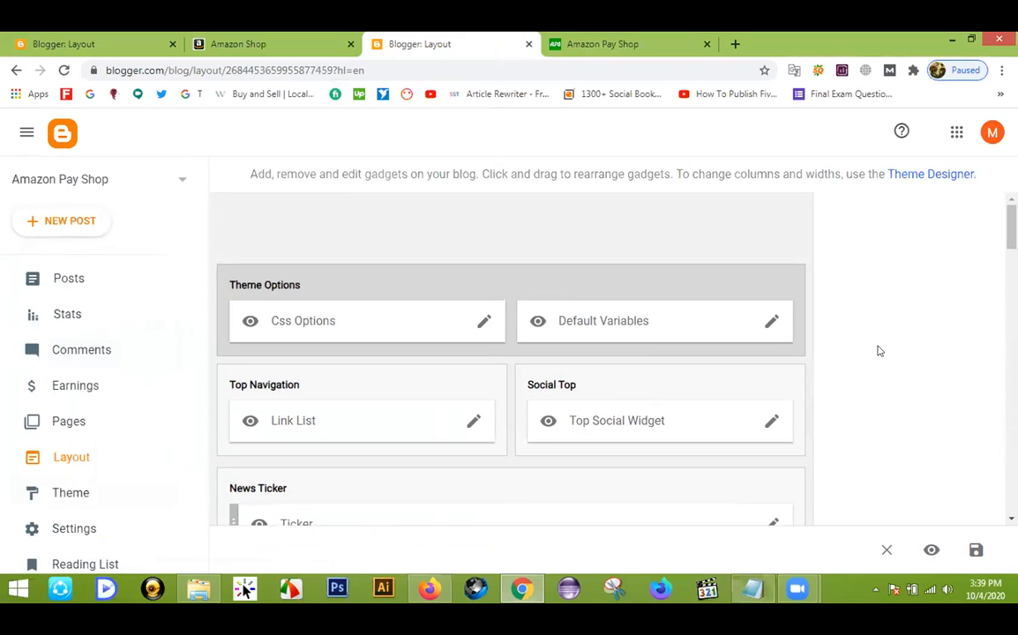
Step: Compare the live Amazon Pay Shop footer with the Amazon Shop blog and examine the Amazon Shop layout's post and sidebar gadgets
{"action": "left_click", "coordinate": [685, 40]}
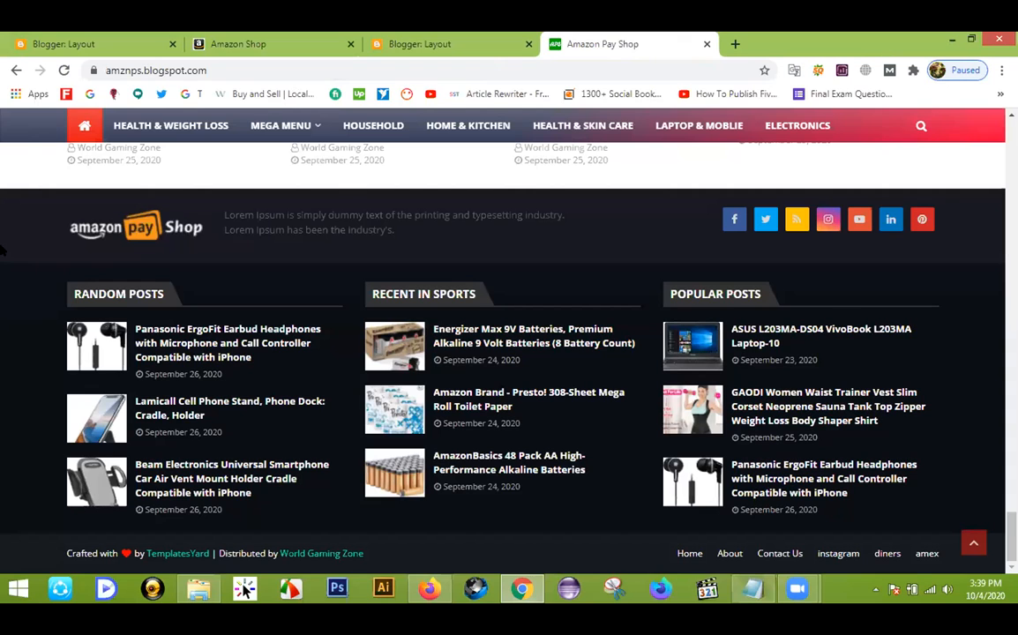
{"action": "scroll", "coordinate": [36, 363], "scroll_direction": "up", "scroll_amount": 1}
{"action": "scroll", "coordinate": [21, 358], "scroll_direction": "down", "scroll_amount": 1}
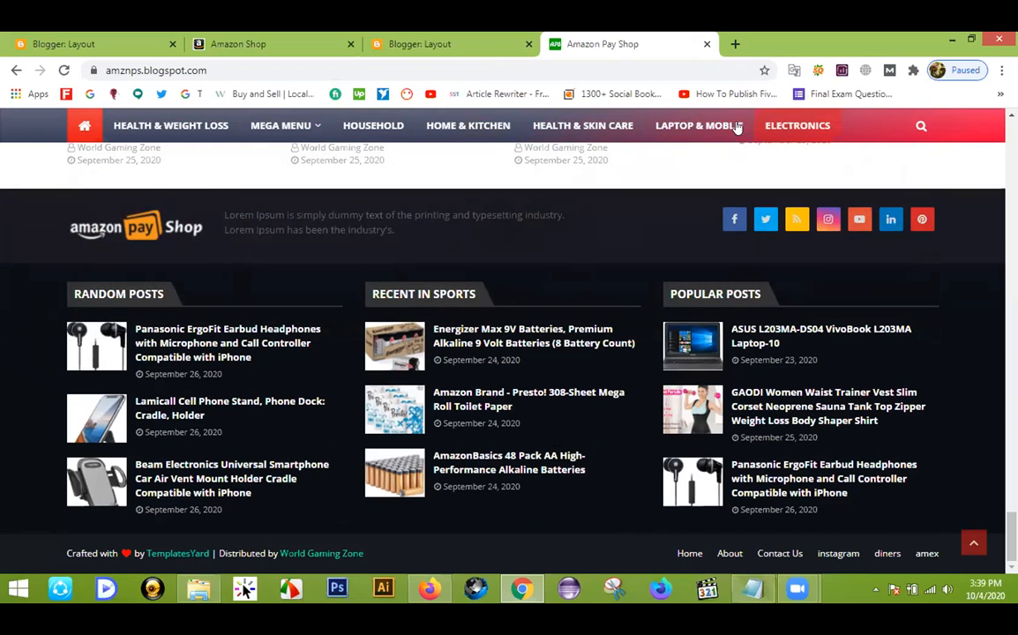
{"action": "left_click", "coordinate": [253, 38]}
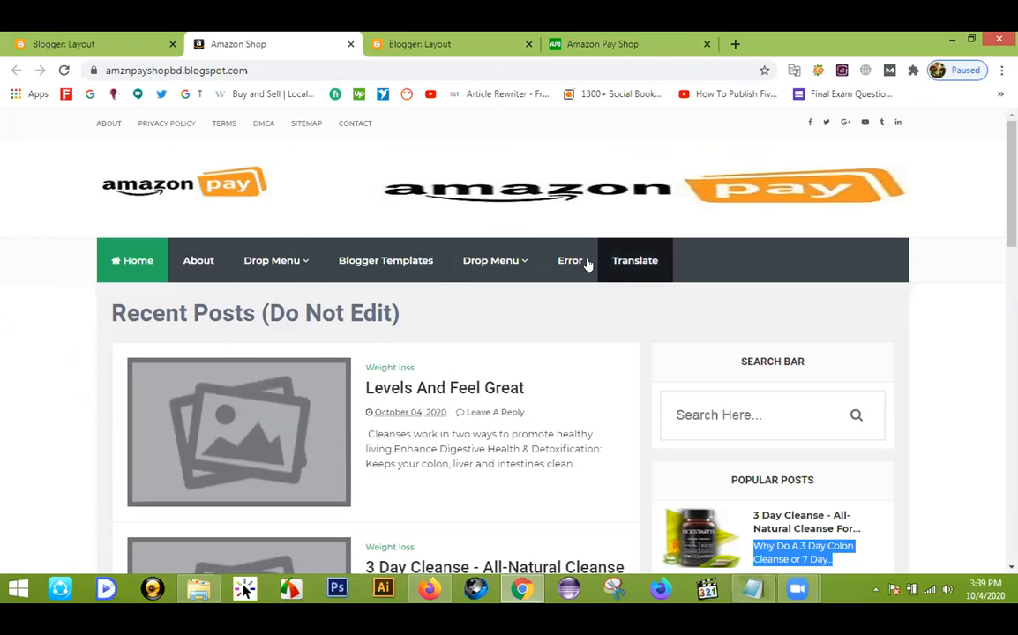
{"action": "left_click", "coordinate": [75, 43]}
{"action": "scroll", "coordinate": [419, 406], "scroll_direction": "down", "scroll_amount": 3}
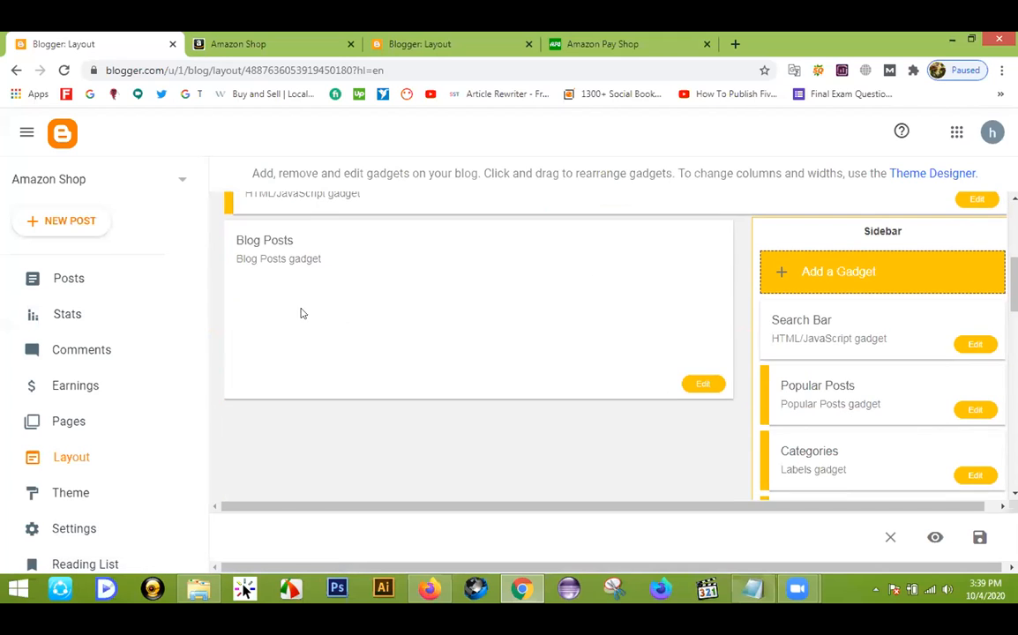
{"action": "scroll", "coordinate": [336, 304], "scroll_direction": "up", "scroll_amount": 2}
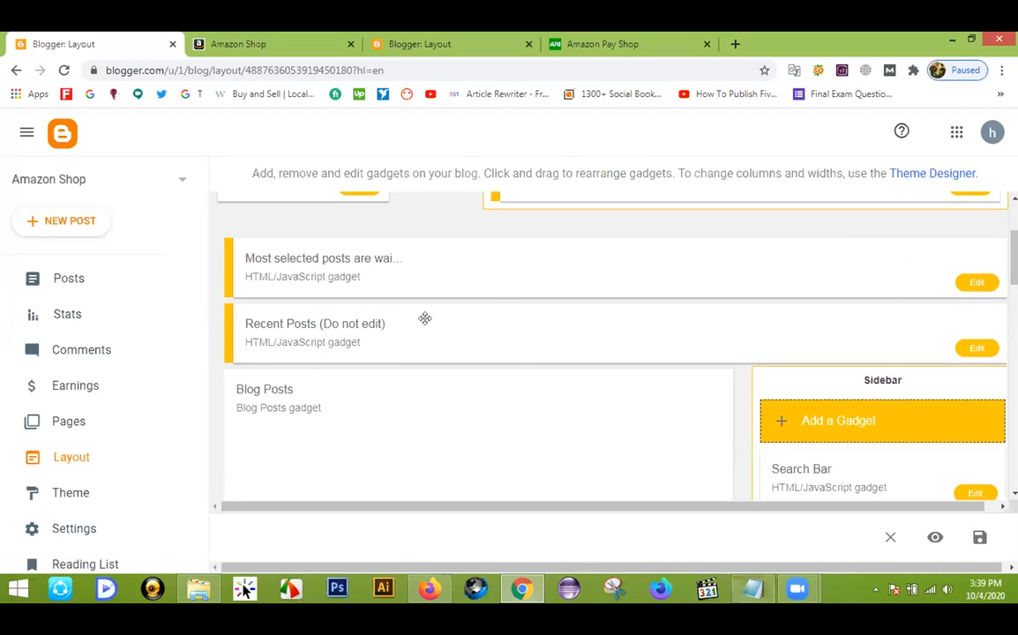
Step: Compare the Amazon Shop home page with the product sections on the live Amazon Pay Shop page
{"action": "left_click", "coordinate": [265, 42]}
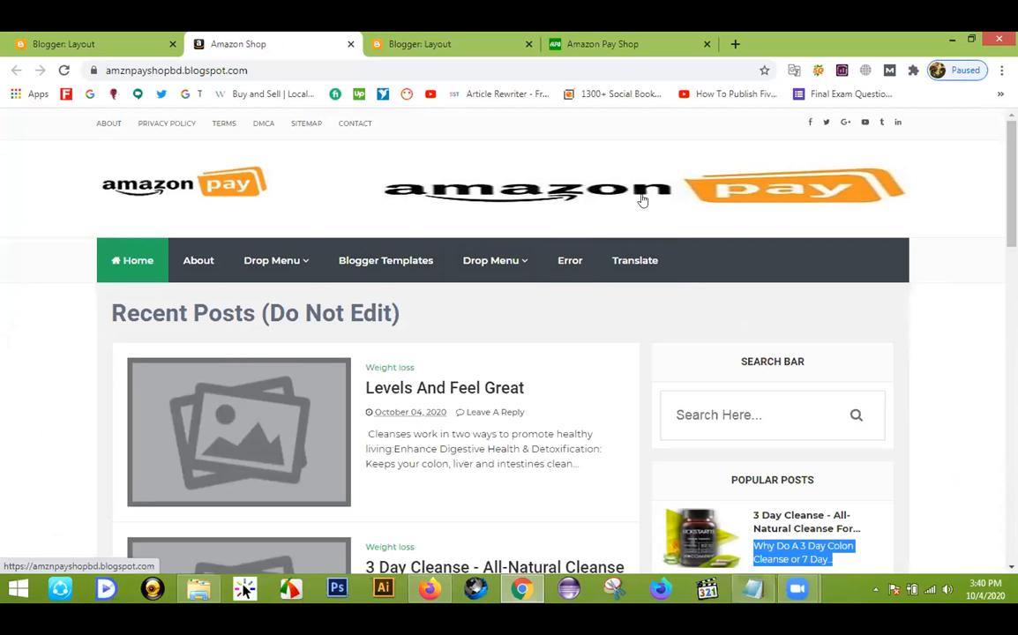
{"action": "left_click", "coordinate": [593, 44]}
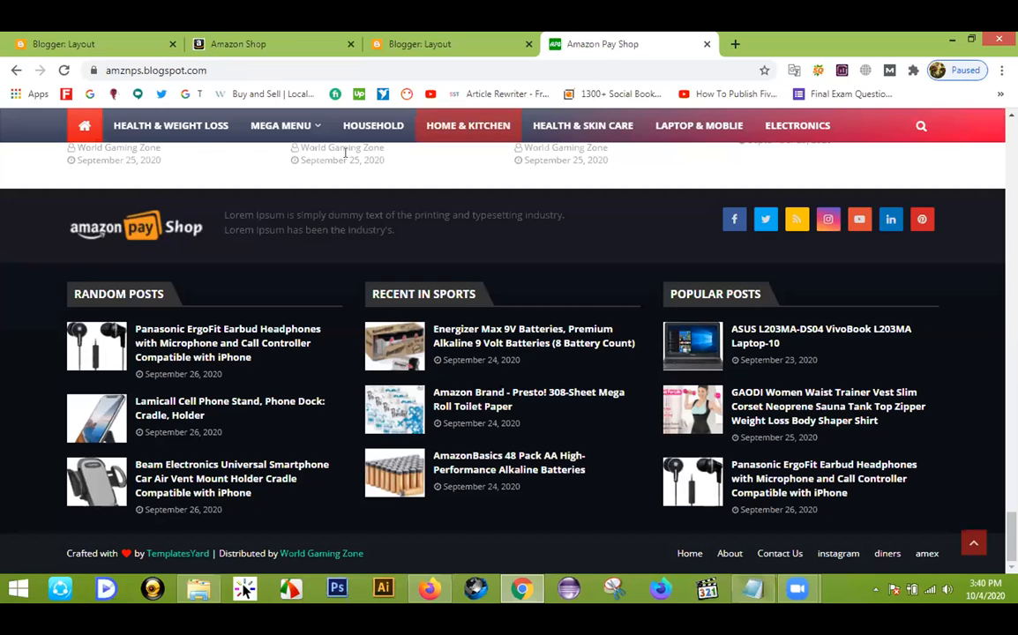
{"action": "scroll", "coordinate": [342, 235], "scroll_direction": "up", "scroll_amount": 3}
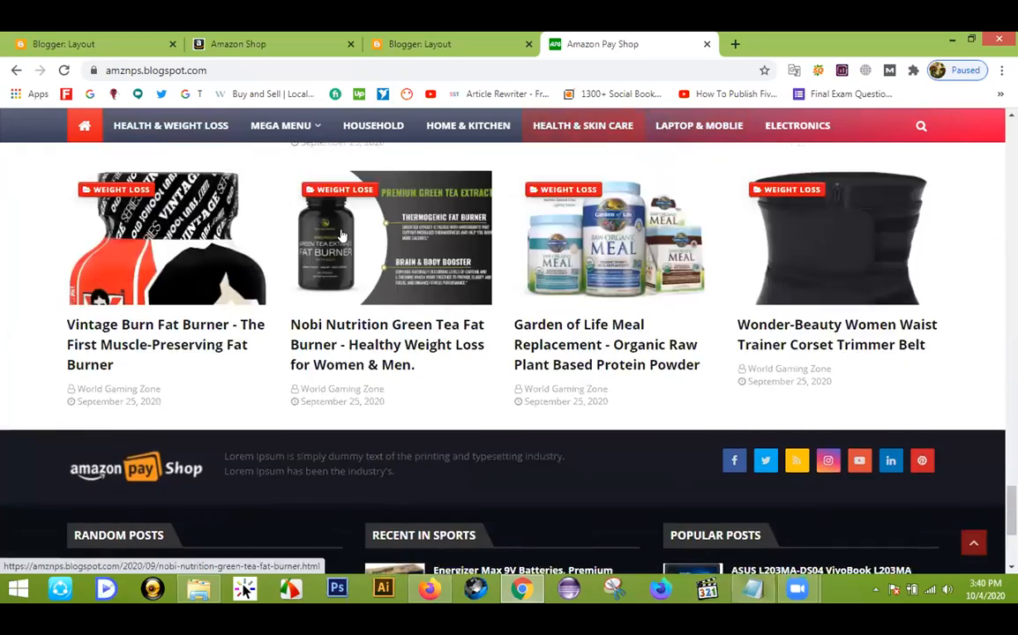
{"action": "scroll", "coordinate": [342, 236], "scroll_direction": "up", "scroll_amount": 10}
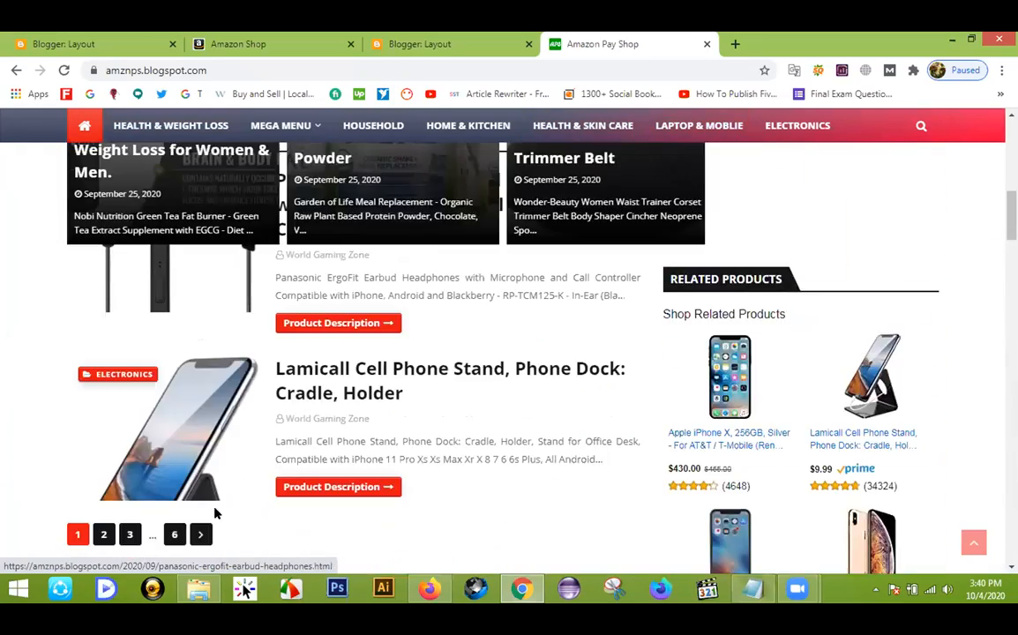
{"action": "scroll", "coordinate": [218, 516], "scroll_direction": "up", "scroll_amount": 10}
Step: Open the Main Menu section's Link List configuration in the Amazon Pay Shop layout and review its links
{"action": "left_click", "coordinate": [424, 40]}
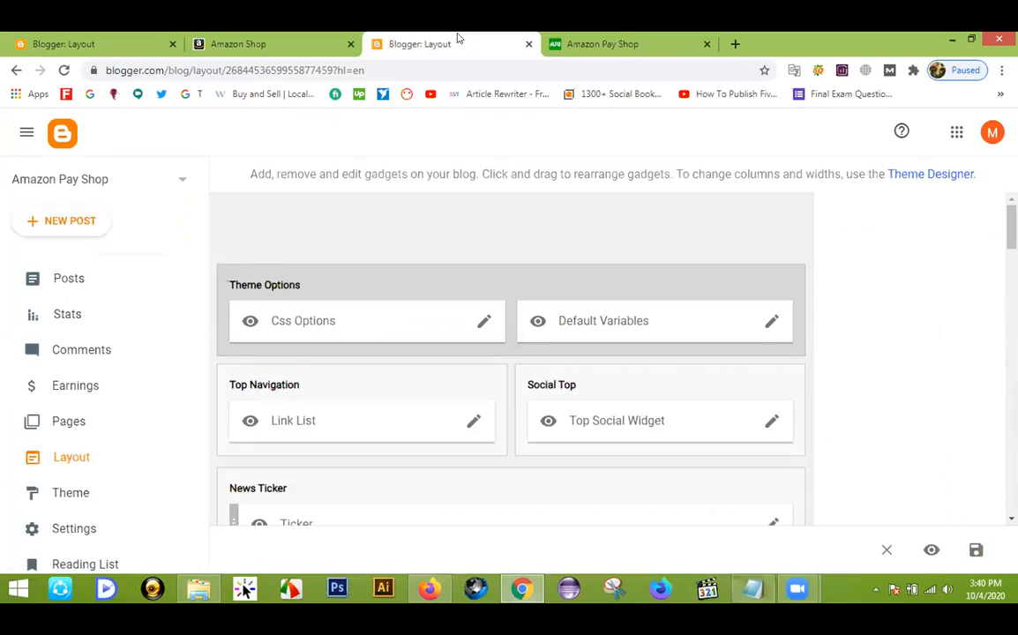
{"action": "scroll", "coordinate": [362, 302], "scroll_direction": "down", "scroll_amount": 5}
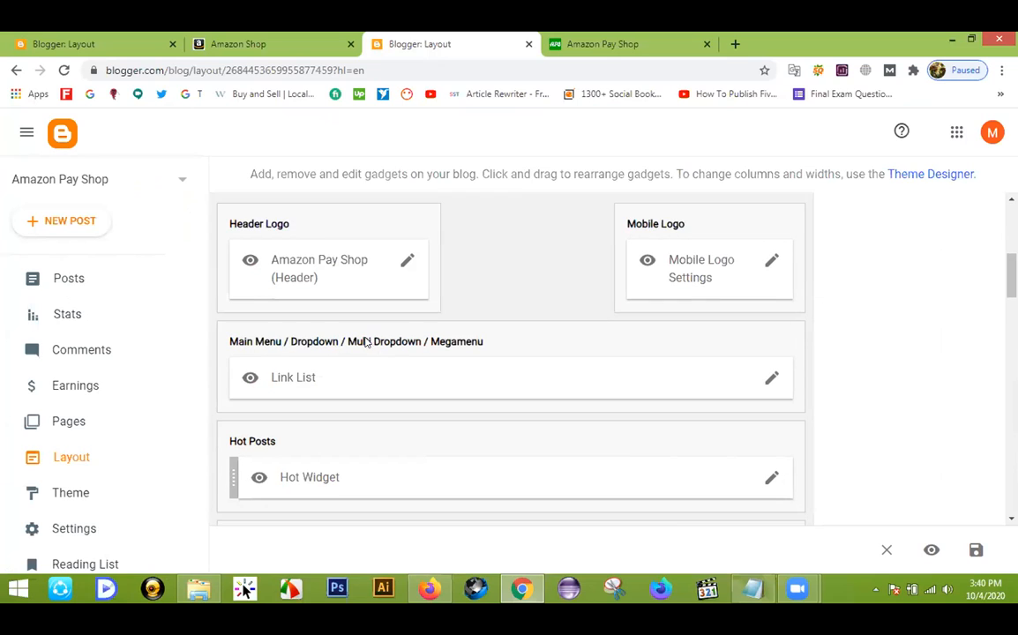
{"action": "left_click", "coordinate": [771, 381]}
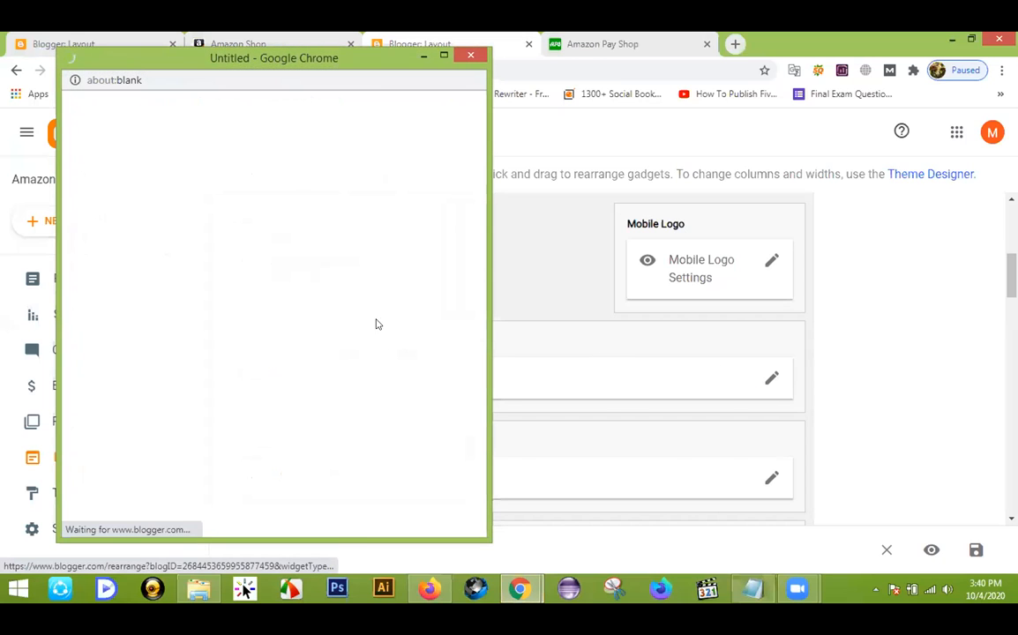
{"action": "scroll", "coordinate": [244, 292], "scroll_direction": "down", "scroll_amount": 1}
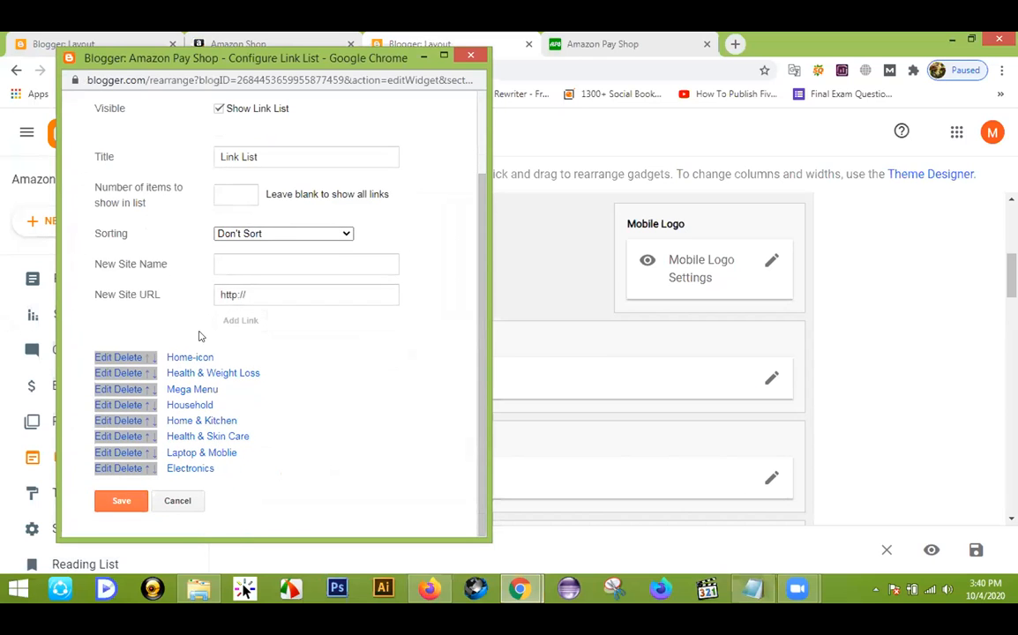
Step: Compare the main menu on the live Amazon Pay Shop blog with the Amazon Shop blog's menu and its dropdowns
{"action": "left_click", "coordinate": [641, 37]}
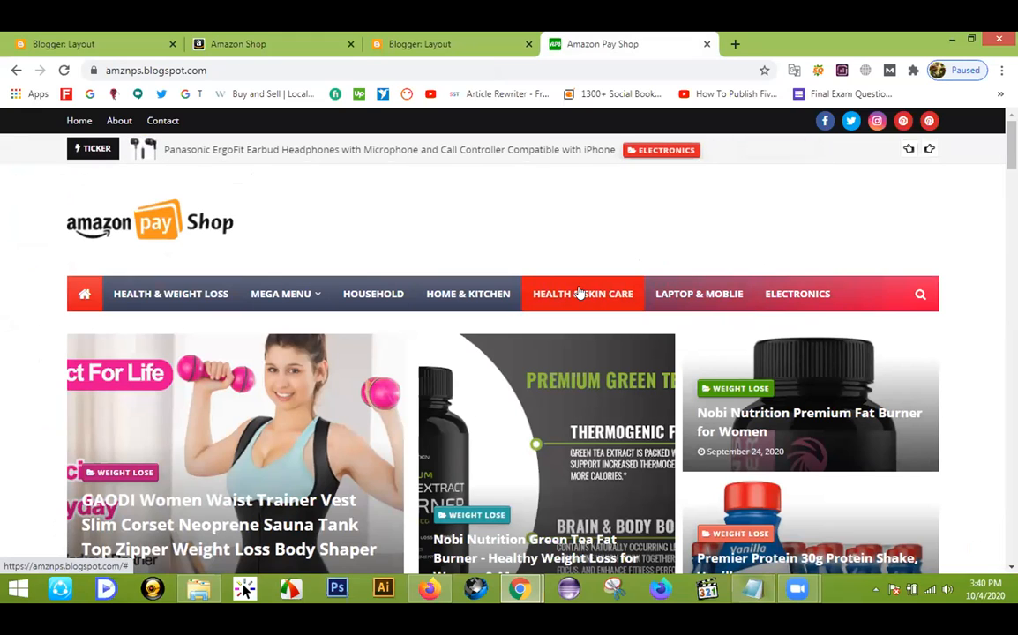
{"action": "left_click", "coordinate": [207, 43]}
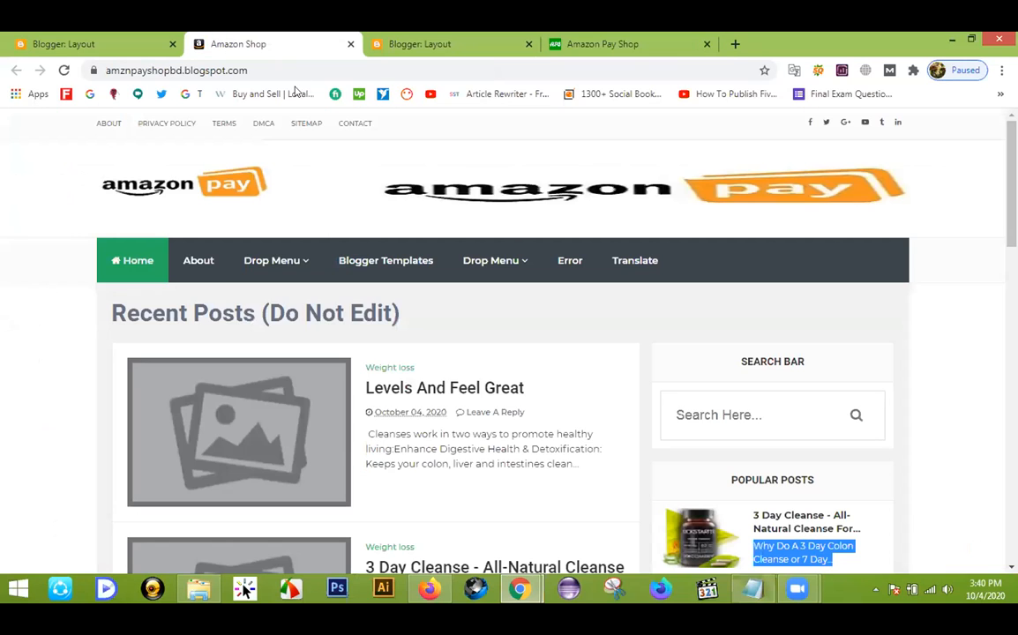
{"action": "mouse_move", "coordinate": [297, 276]}
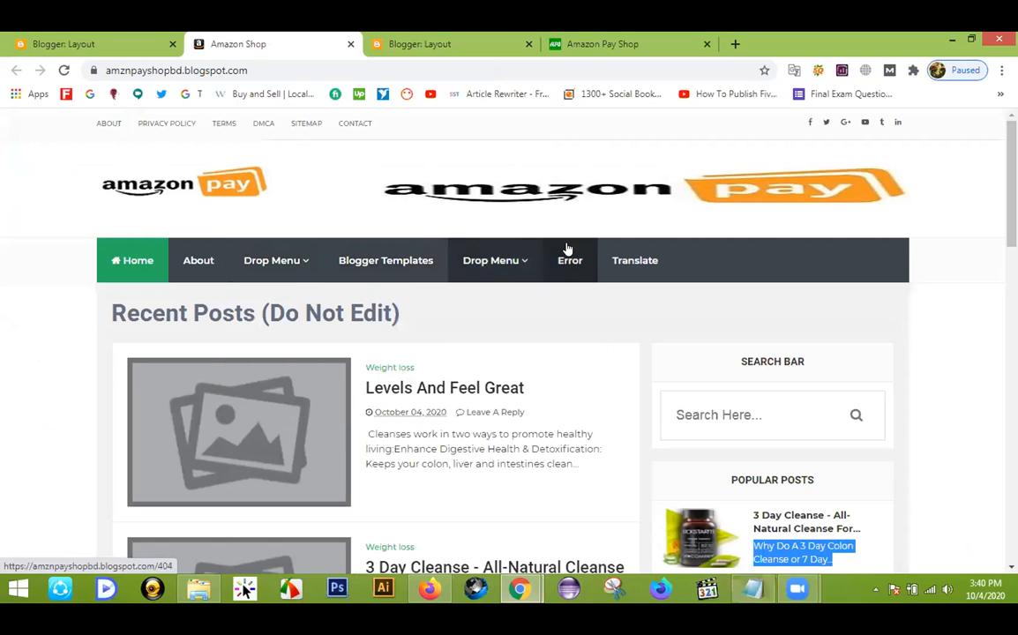
{"action": "left_click", "coordinate": [596, 37]}
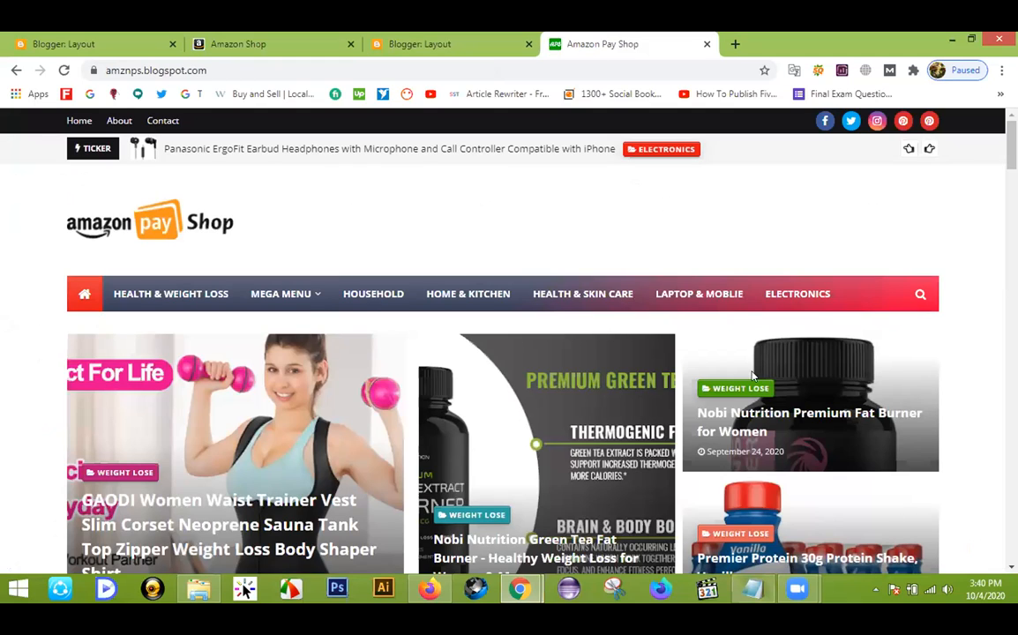
Step: Add a link named DropDown1 with the URL # to the Amazon Pay Shop main menu's Link List
{"action": "left_click", "coordinate": [502, 40]}
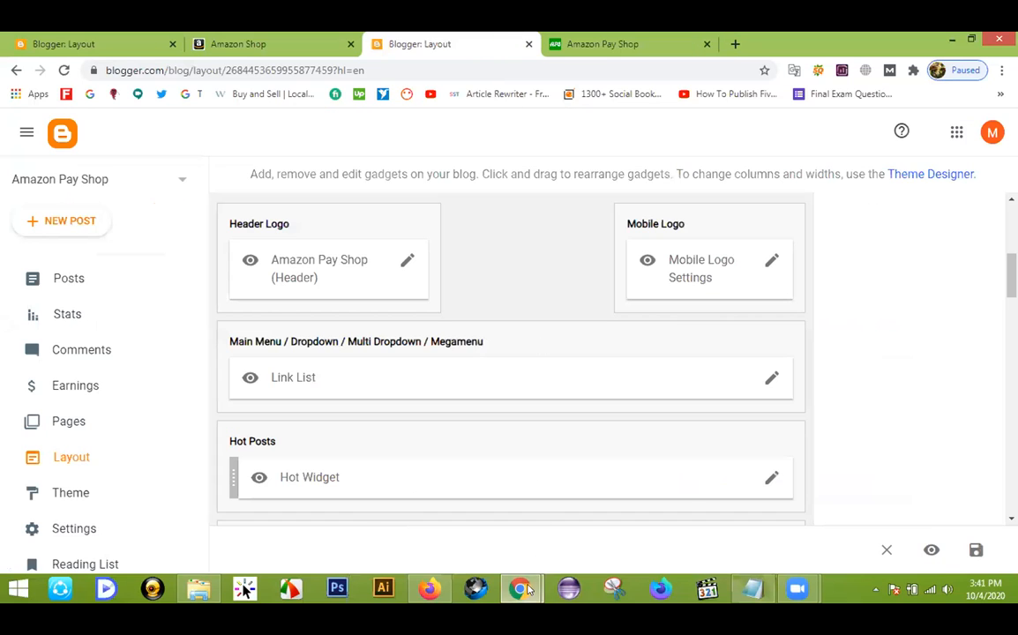
{"action": "mouse_move", "coordinate": [528, 590]}
{"action": "left_click", "coordinate": [600, 516]}
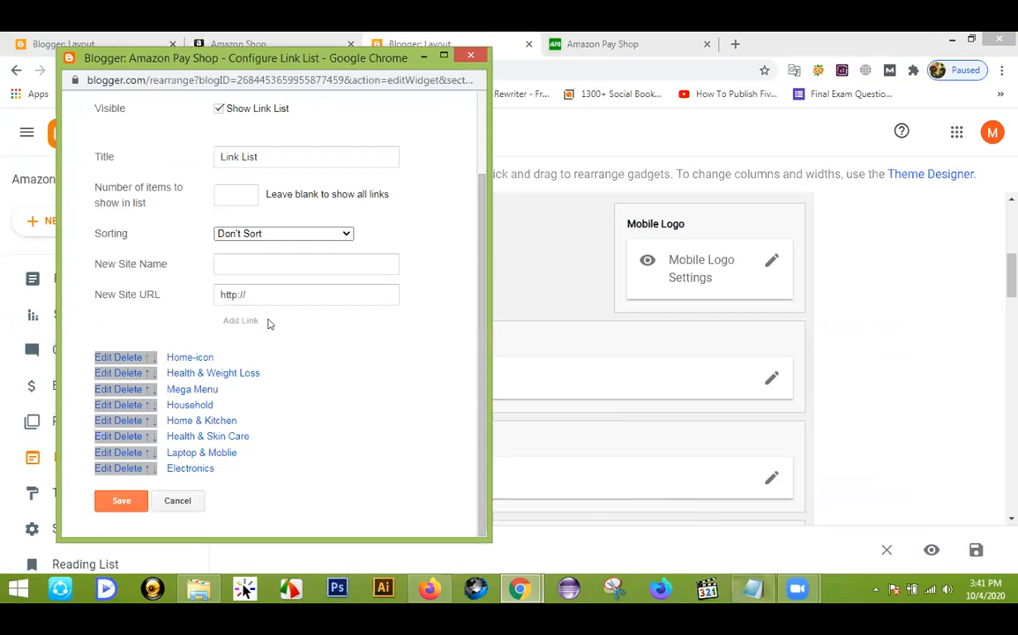
{"action": "left_click", "coordinate": [281, 258]}
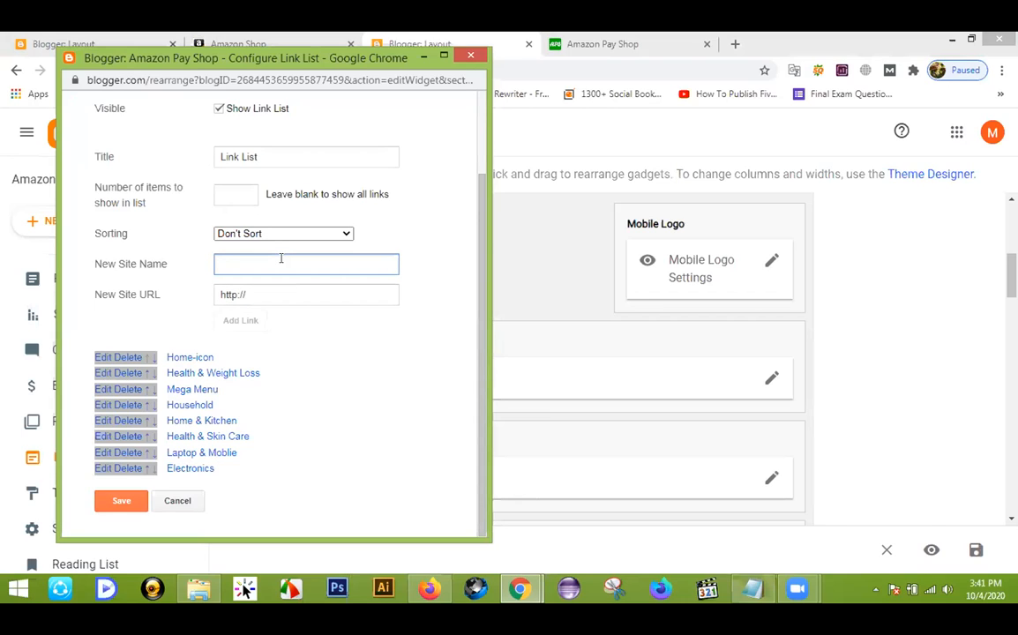
{"action": "type", "text": "Down"}
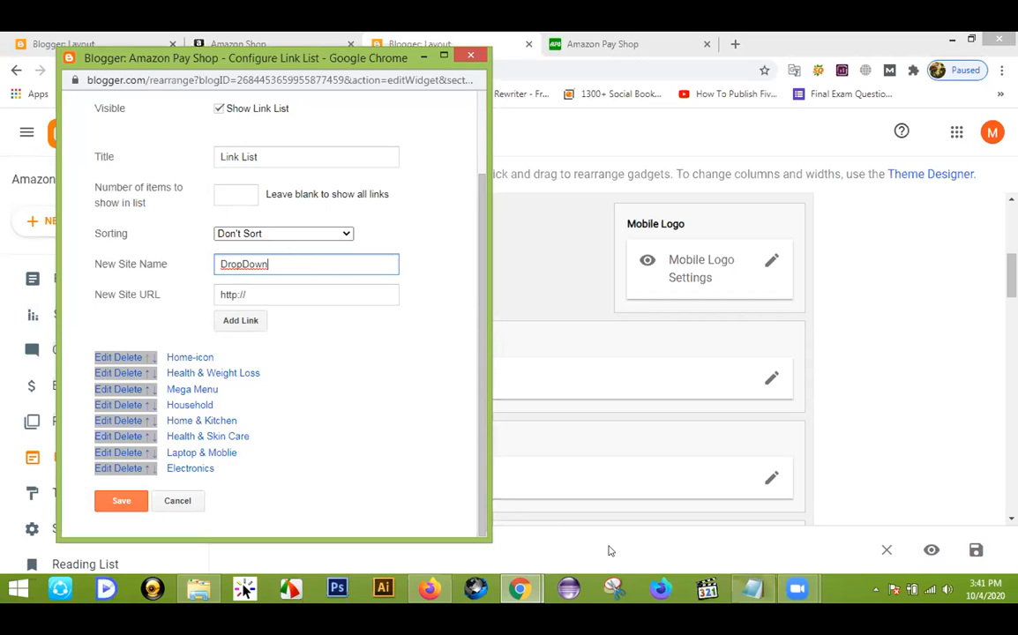
{"action": "key", "text": "alt+Tab"}
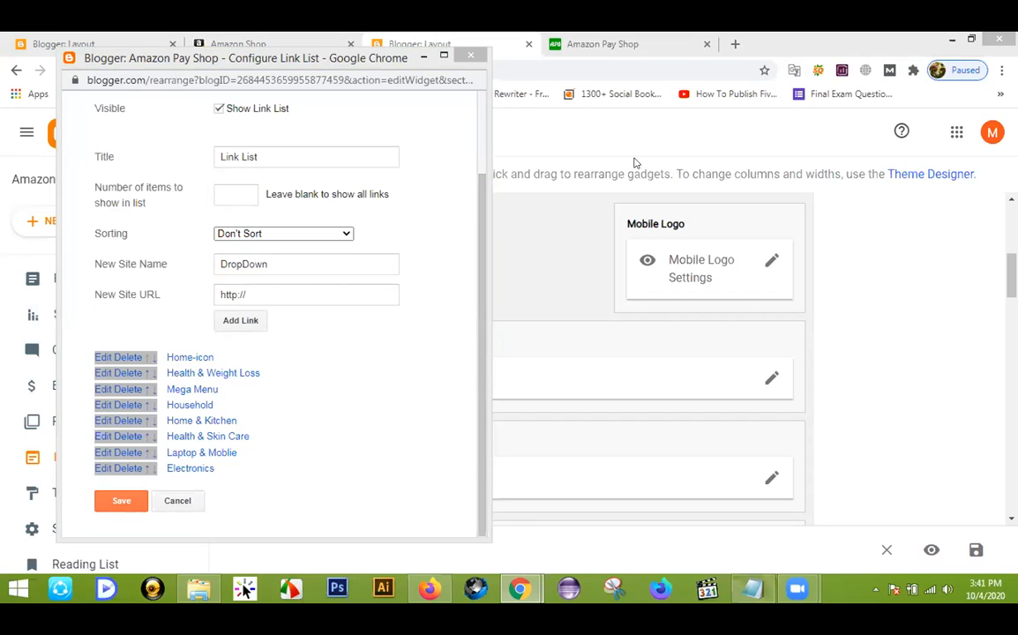
{"action": "left_click", "coordinate": [283, 262]}
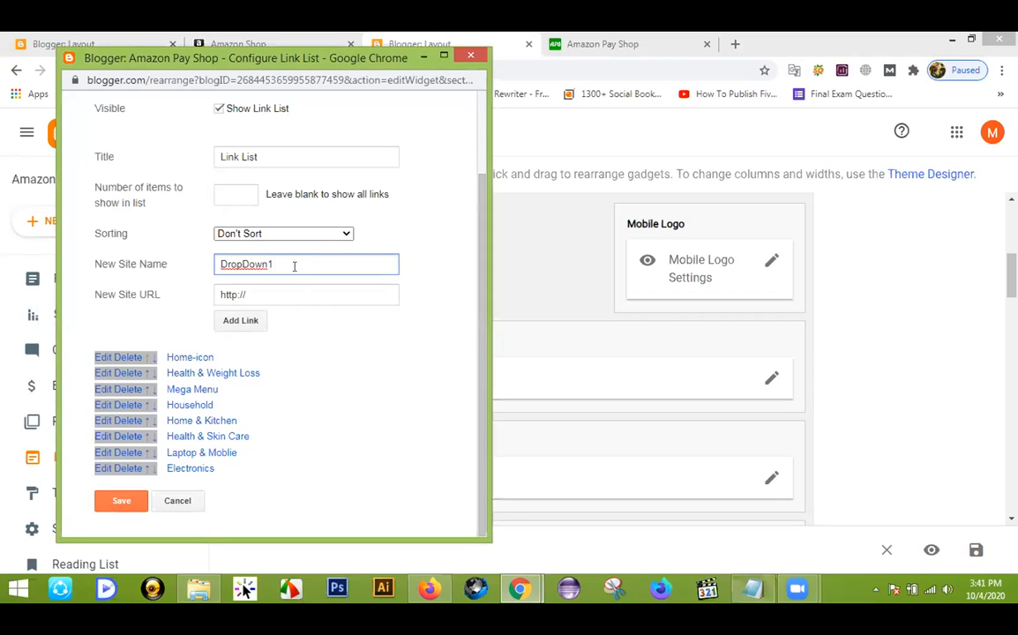
{"action": "left_click_drag", "start_coordinate": [262, 293], "coordinate": [201, 293]}
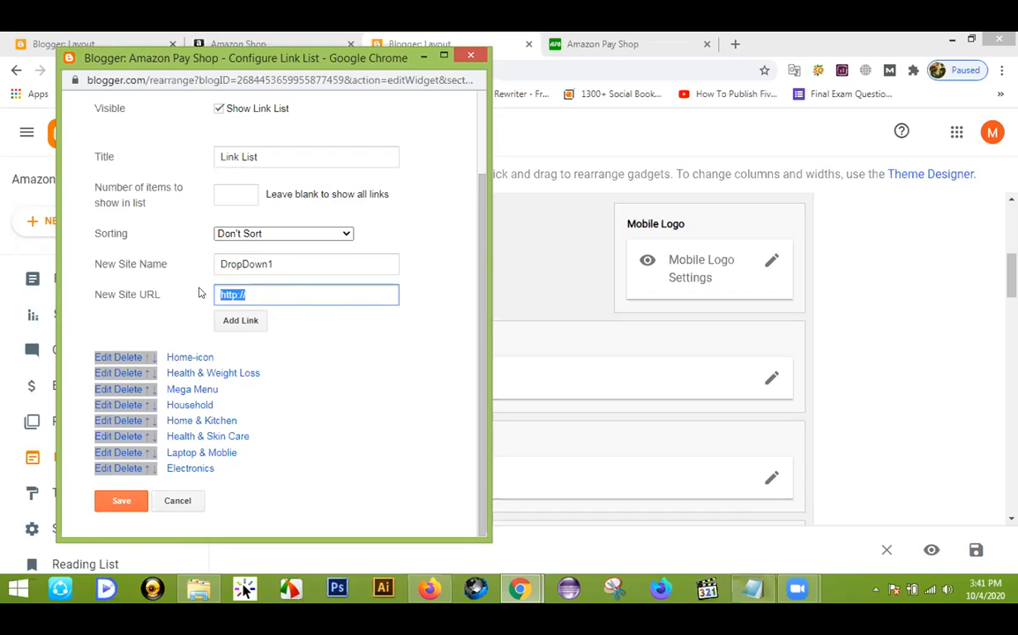
{"action": "type", "text": "#"}
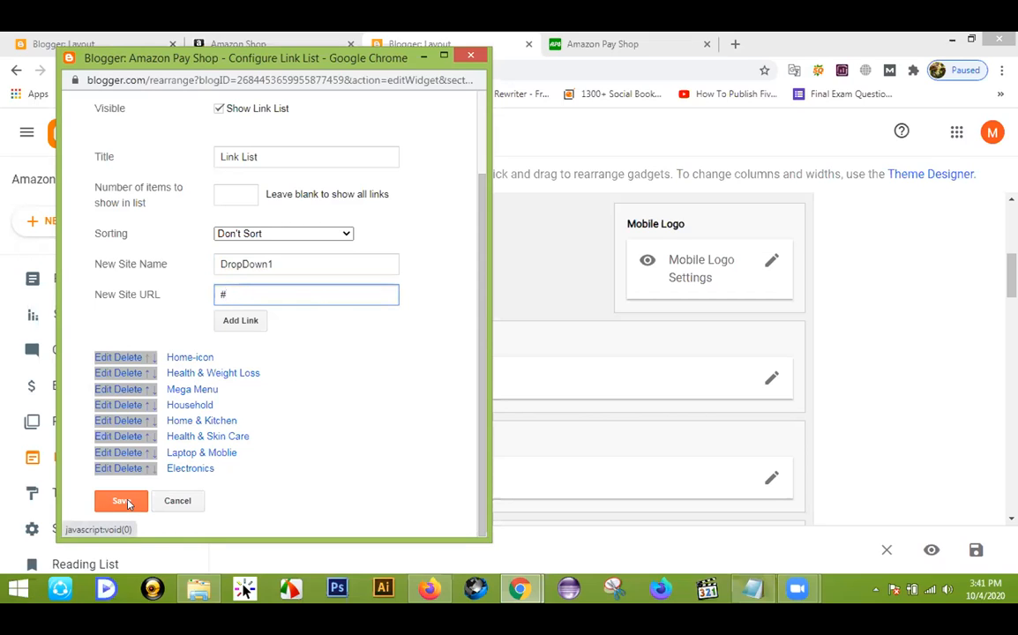
{"action": "left_click", "coordinate": [240, 321]}
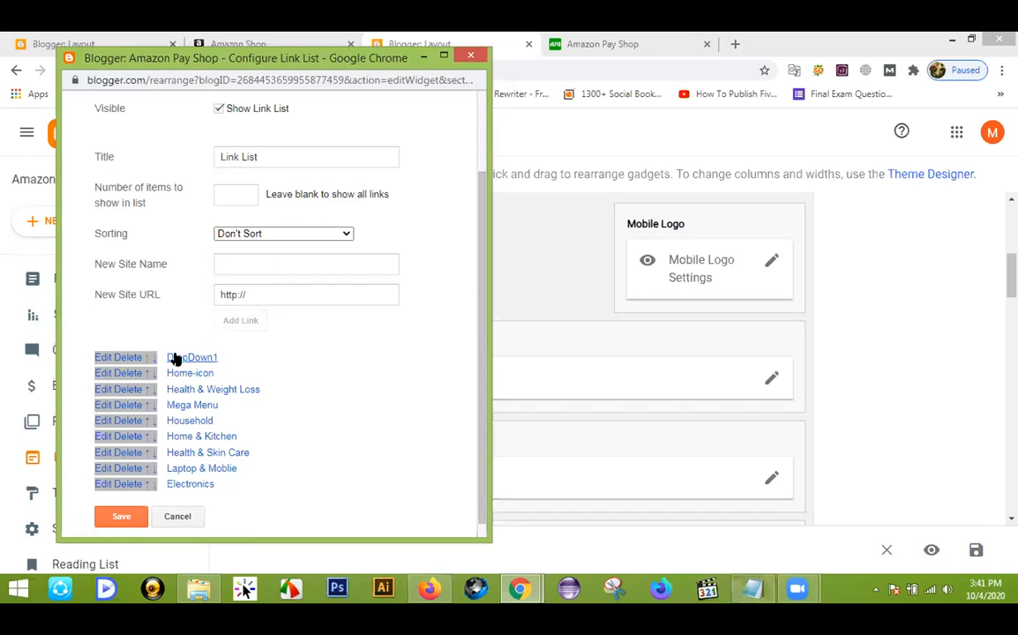
Step: Reorder the DropDown1 link to sit directly below Health & Skin Care and save the Link List
{"action": "left_click_drag", "start_coordinate": [179, 360], "coordinate": [192, 331]}
{"action": "left_click", "coordinate": [192, 331]}
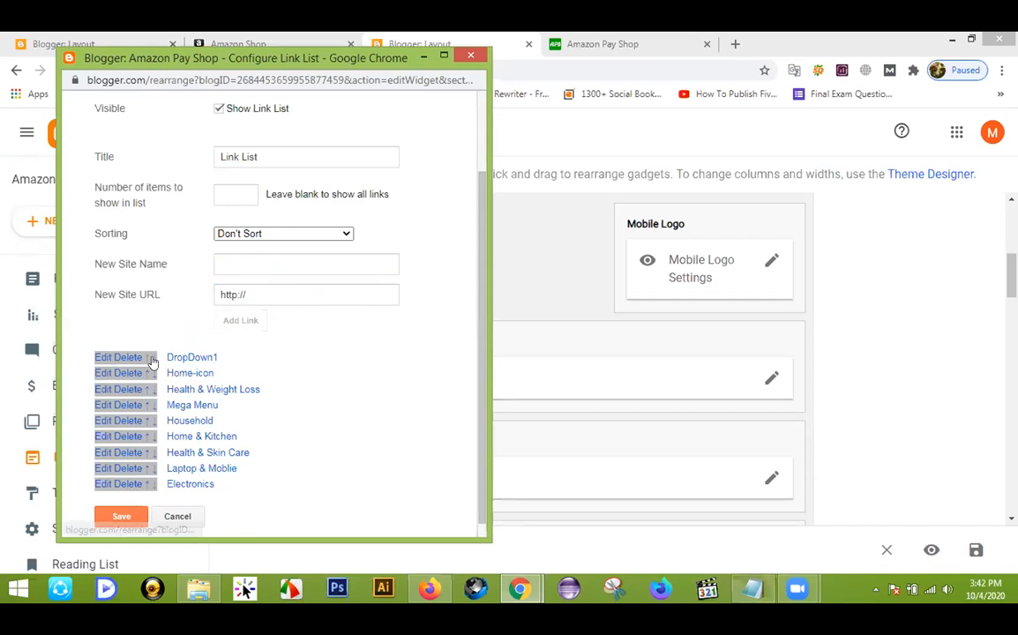
{"action": "left_click", "coordinate": [152, 360]}
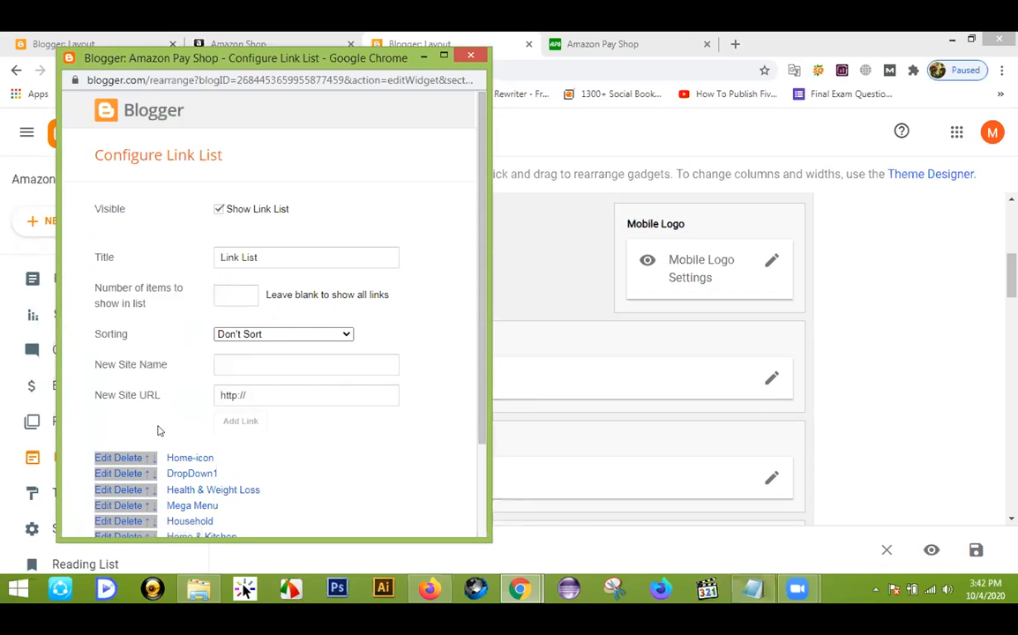
{"action": "scroll", "coordinate": [168, 414], "scroll_direction": "down", "scroll_amount": 3}
{"action": "left_click", "coordinate": [153, 357]}
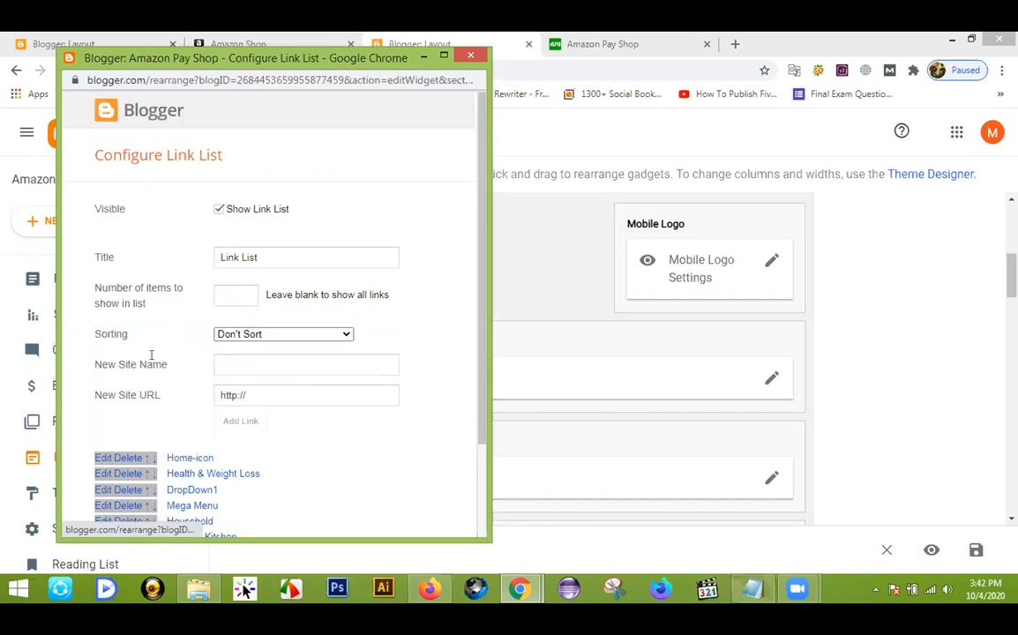
{"action": "left_click", "coordinate": [151, 378]}
{"action": "scroll", "coordinate": [154, 381], "scroll_direction": "down", "scroll_amount": 3}
{"action": "left_click", "coordinate": [152, 392]}
{"action": "scroll", "coordinate": [151, 393], "scroll_direction": "down", "scroll_amount": 3}
{"action": "left_click", "coordinate": [152, 408]}
{"action": "scroll", "coordinate": [153, 410], "scroll_direction": "down", "scroll_amount": 3}
{"action": "left_click", "coordinate": [152, 423]}
{"action": "scroll", "coordinate": [152, 422], "scroll_direction": "down", "scroll_amount": 3}
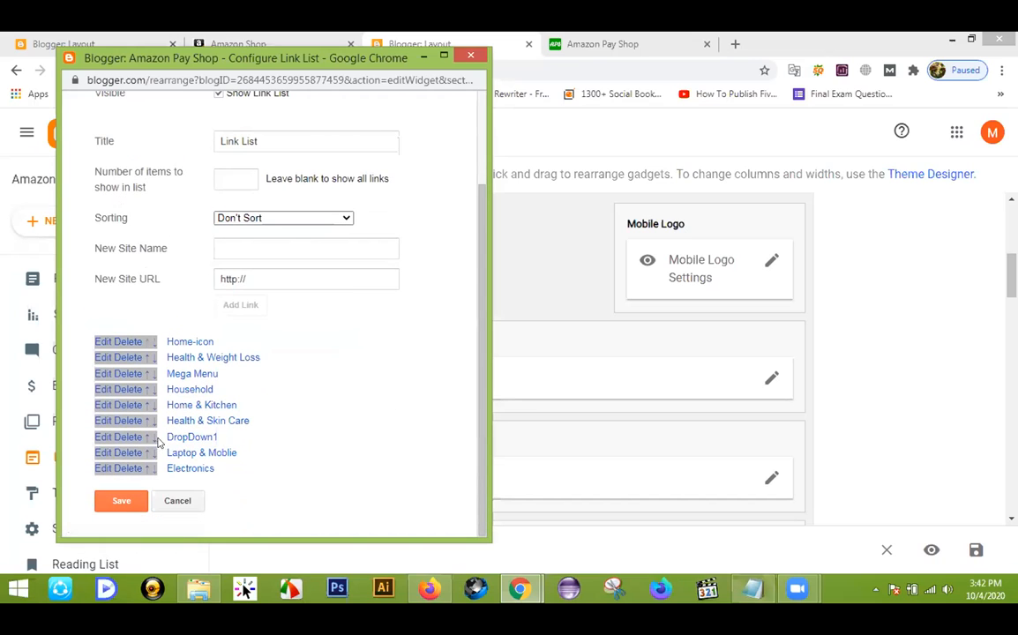
{"action": "left_click", "coordinate": [132, 504]}
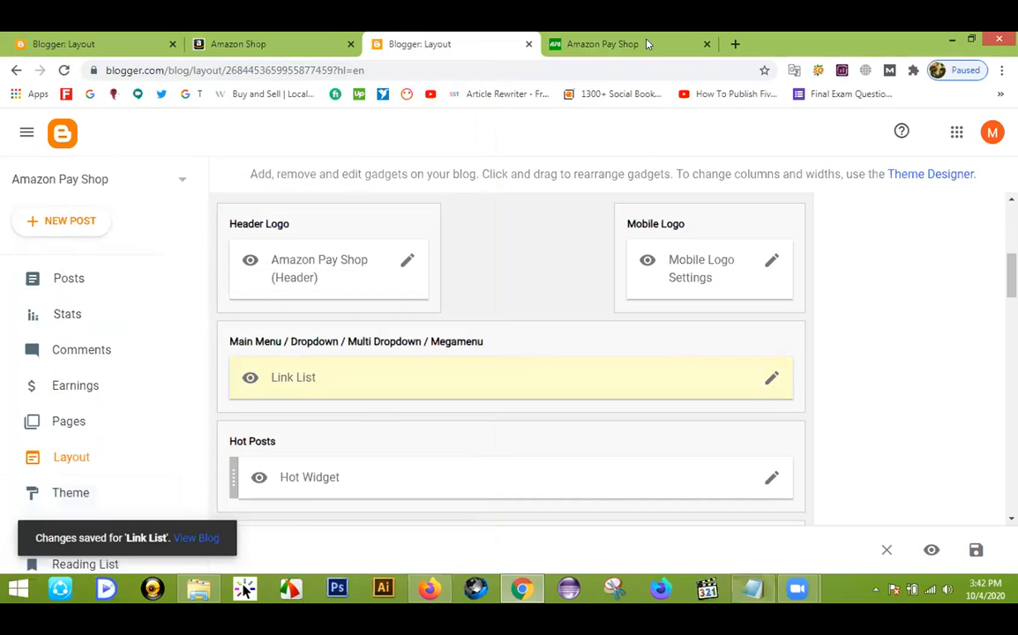
Step: Reload the live Amazon Pay Shop blog and check the DropDown1 item and the search box in its main menu
{"action": "left_click", "coordinate": [636, 41]}
{"action": "left_click", "coordinate": [63, 70]}
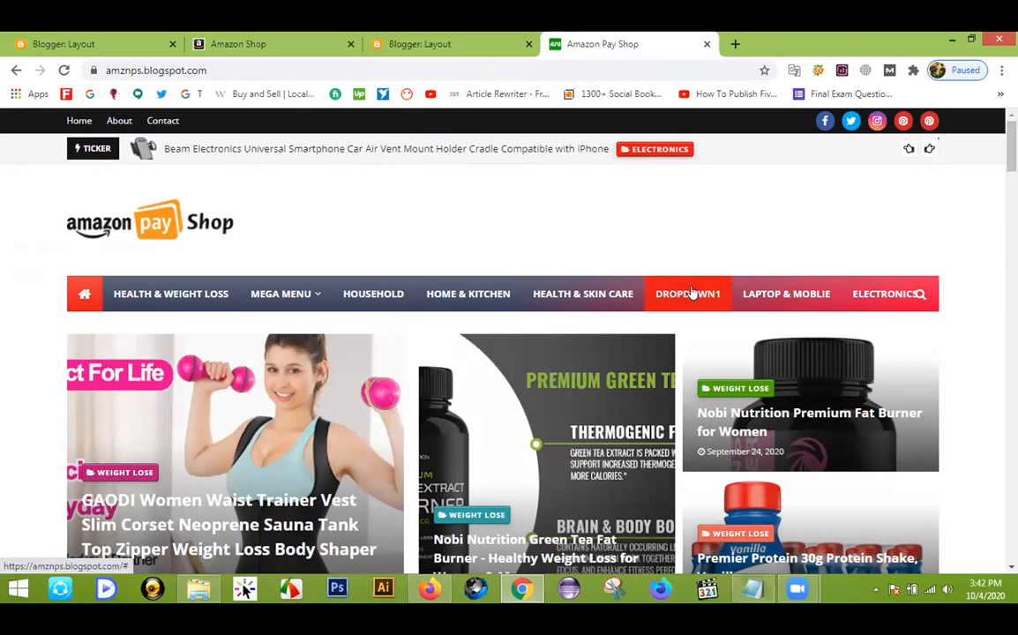
{"action": "left_click", "coordinate": [918, 295]}
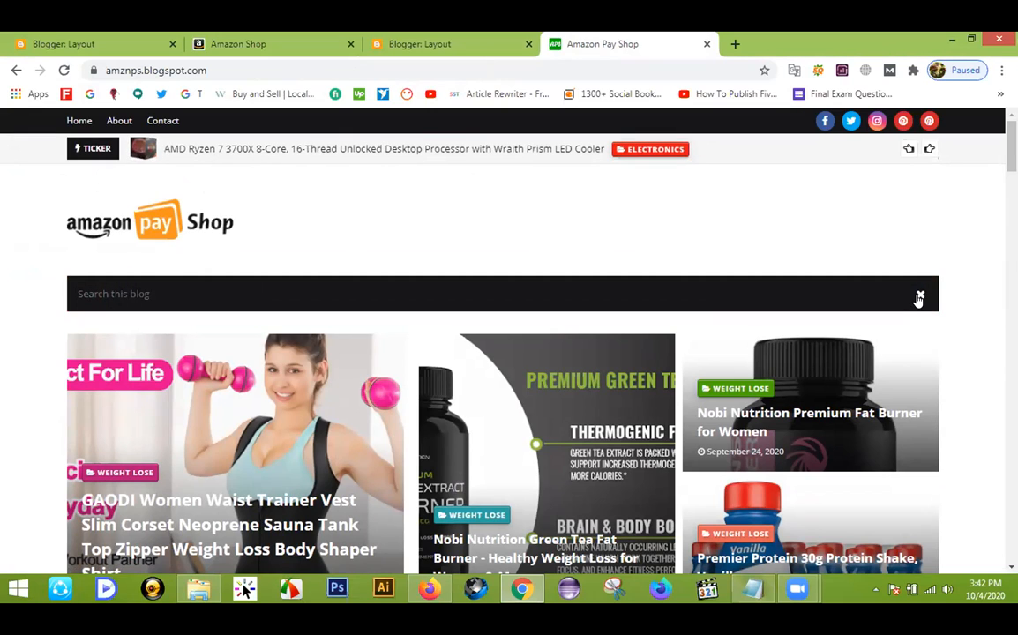
{"action": "left_click", "coordinate": [918, 297]}
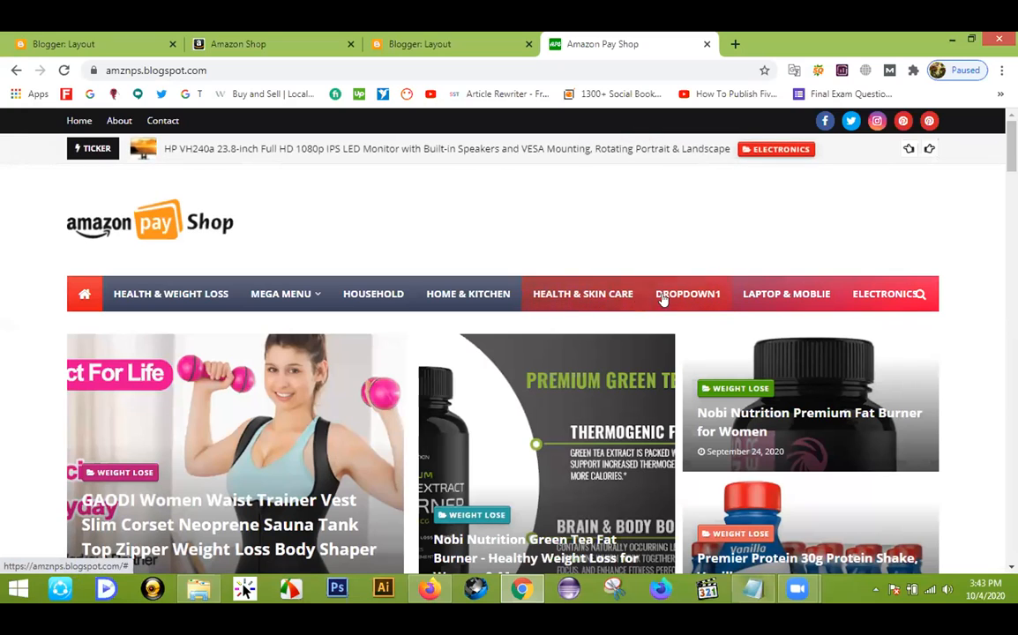
Step: Rename the DropDown1 link to _DropDown1 in the main menu's Link List and save the gadget
{"action": "left_click", "coordinate": [446, 40]}
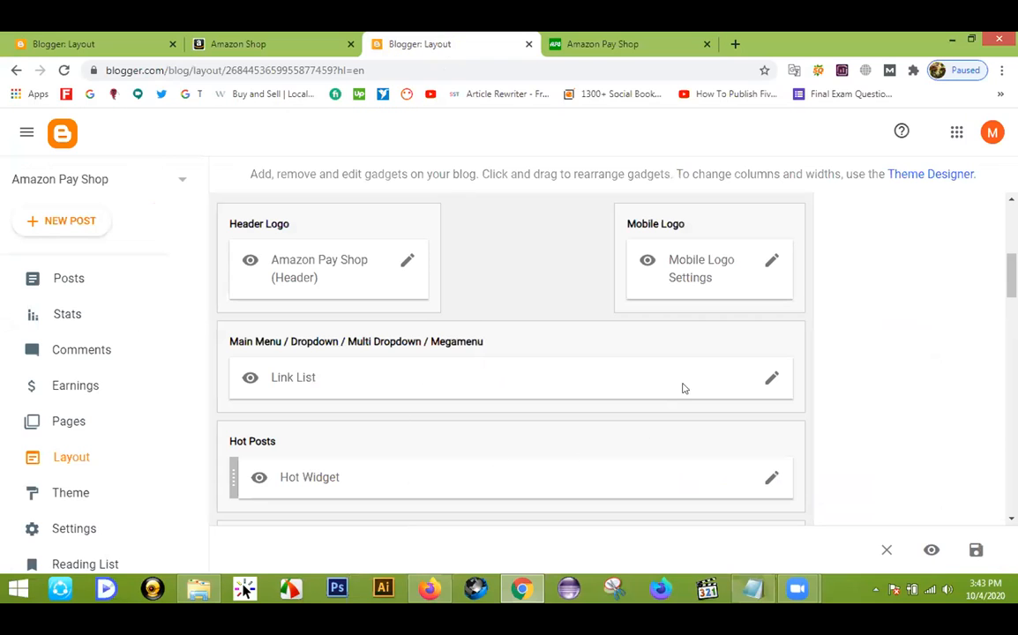
{"action": "left_click", "coordinate": [768, 378]}
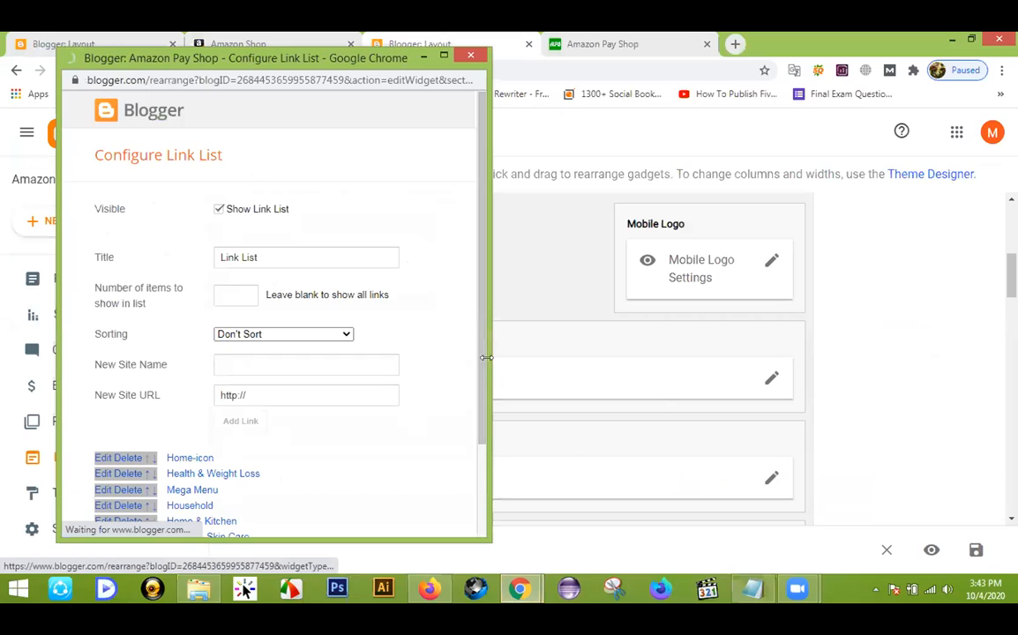
{"action": "left_click_drag", "start_coordinate": [352, 74], "coordinate": [529, 74]}
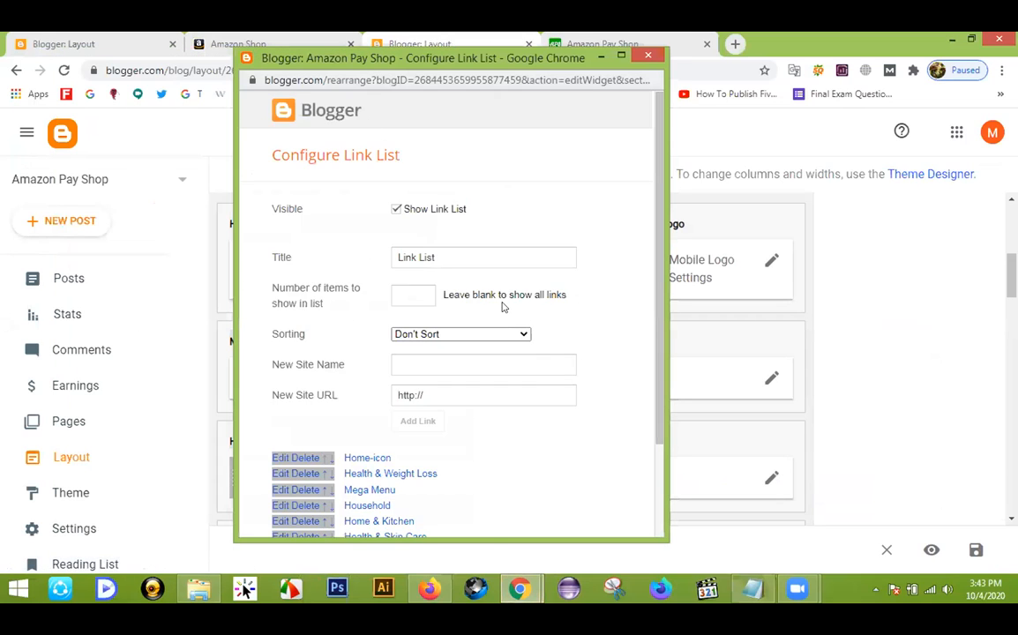
{"action": "scroll", "coordinate": [484, 317], "scroll_direction": "down", "scroll_amount": 2}
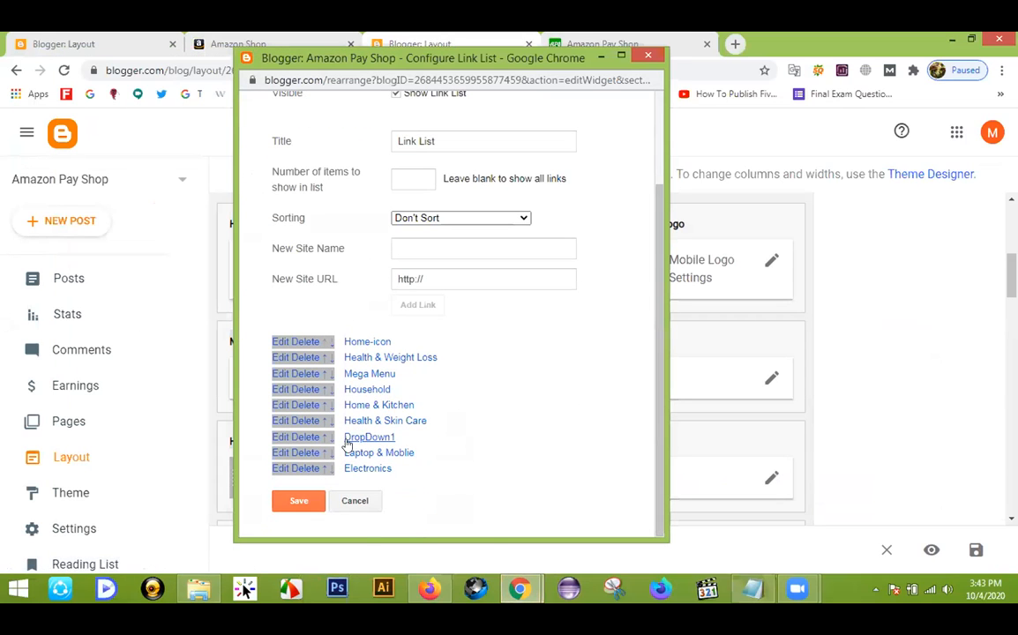
{"action": "scroll", "coordinate": [275, 436], "scroll_direction": "up", "scroll_amount": 3}
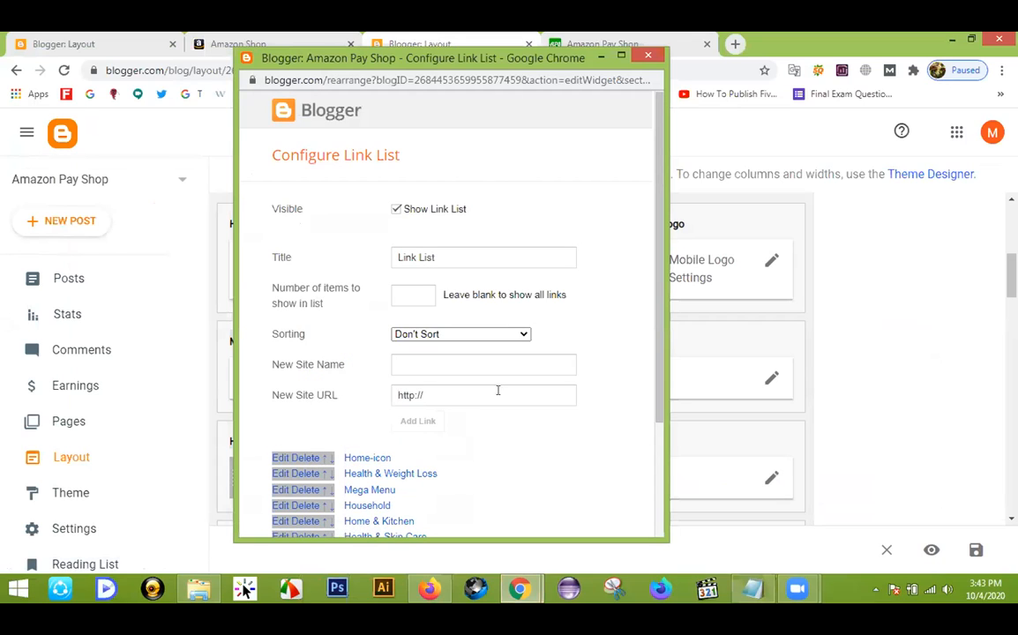
{"action": "scroll", "coordinate": [441, 385], "scroll_direction": "down", "scroll_amount": 3}
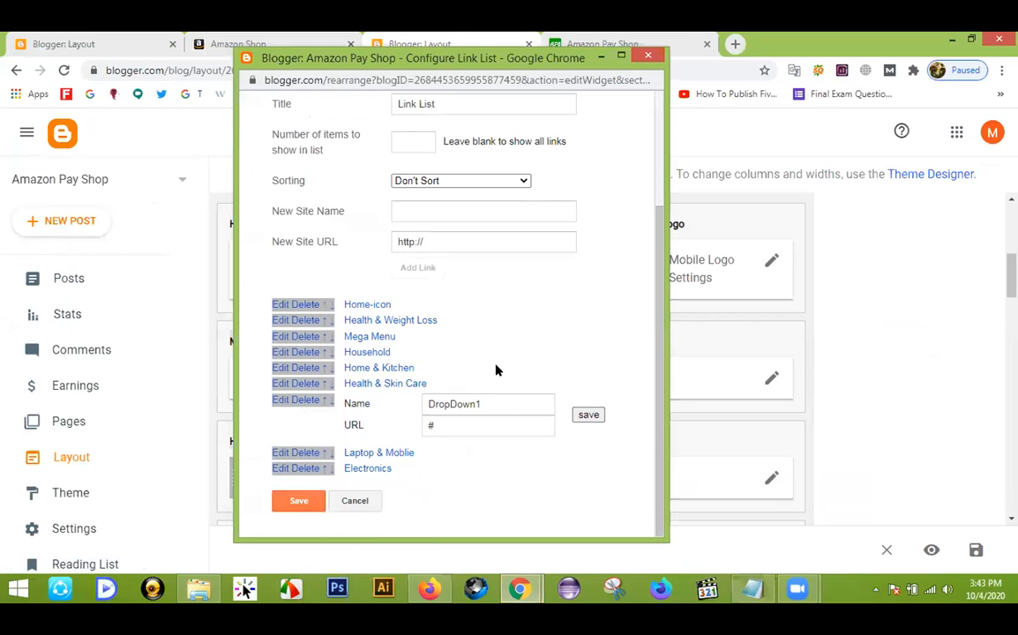
{"action": "left_click", "coordinate": [426, 403]}
{"action": "type", "text": "_"}
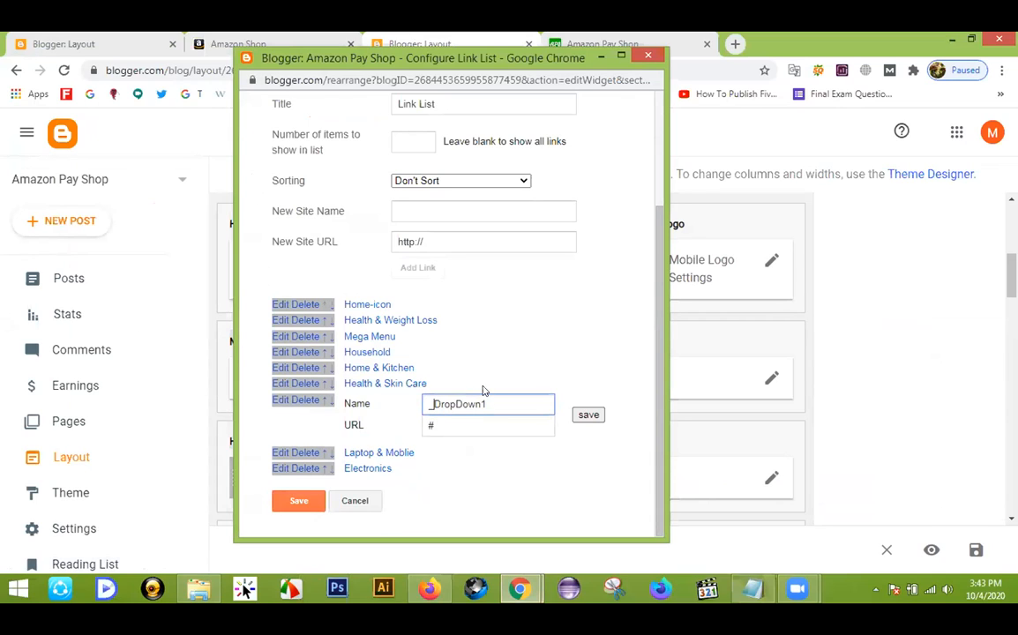
{"action": "left_click", "coordinate": [588, 415]}
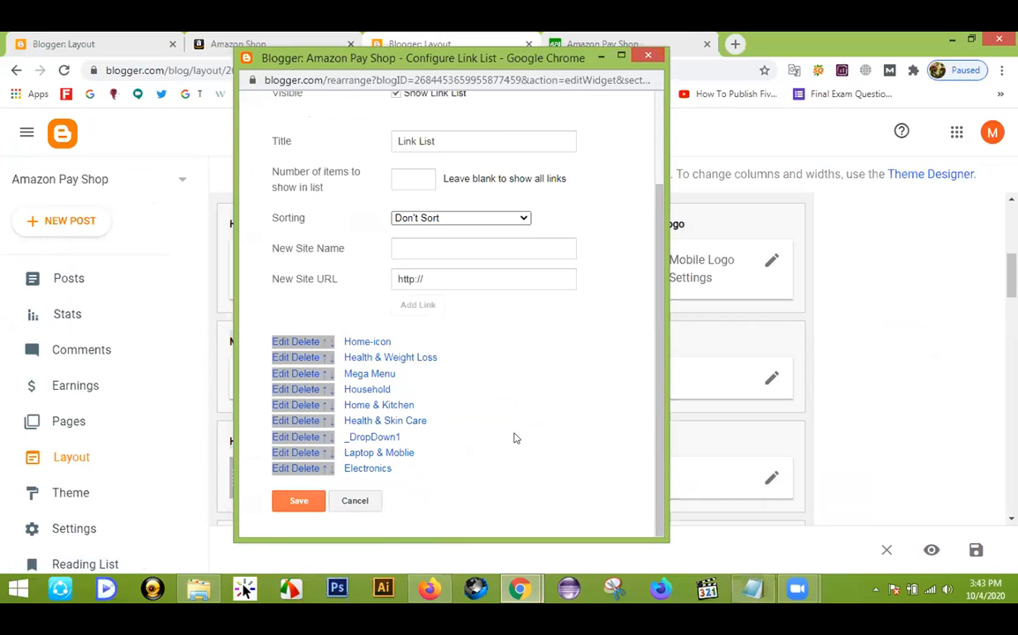
{"action": "left_click", "coordinate": [298, 500]}
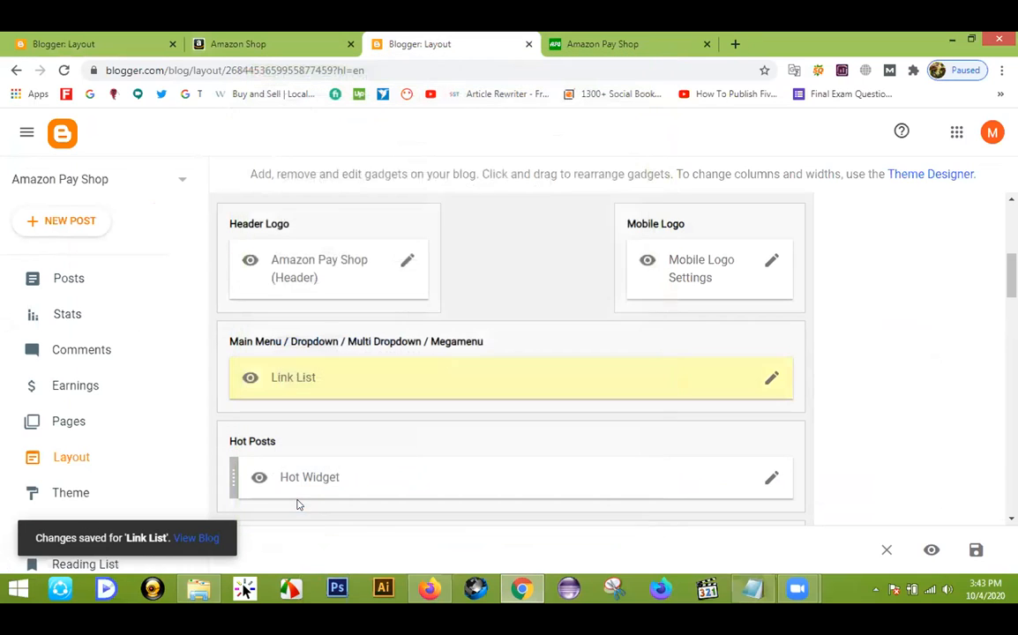
Step: Reload the live Amazon Pay Shop blog and check the dropdown under Health & Skin Care
{"action": "left_click", "coordinate": [650, 38]}
{"action": "left_click", "coordinate": [64, 70]}
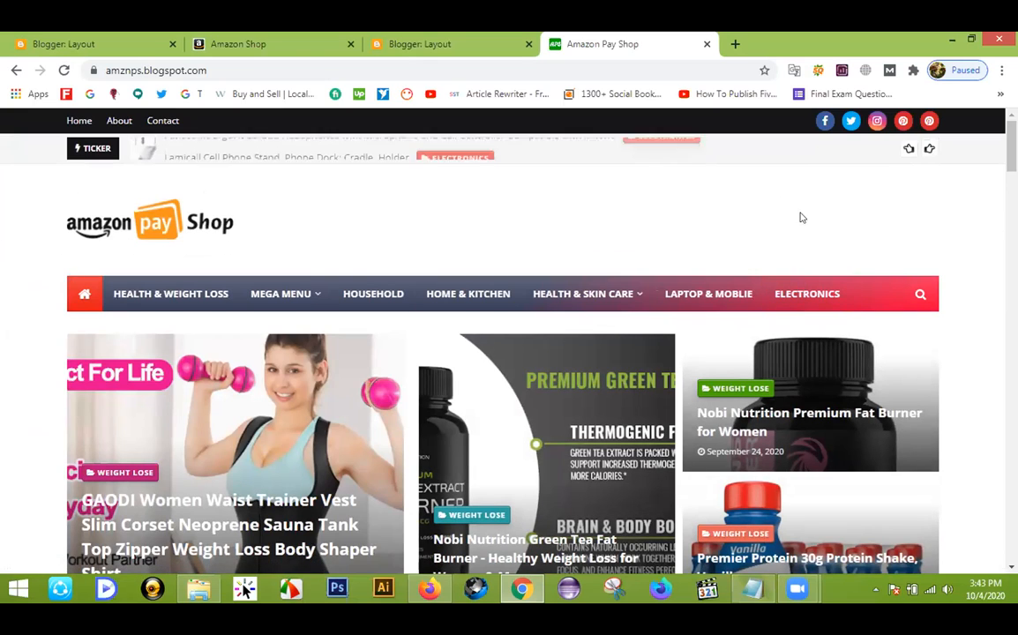
{"action": "mouse_move", "coordinate": [642, 296]}
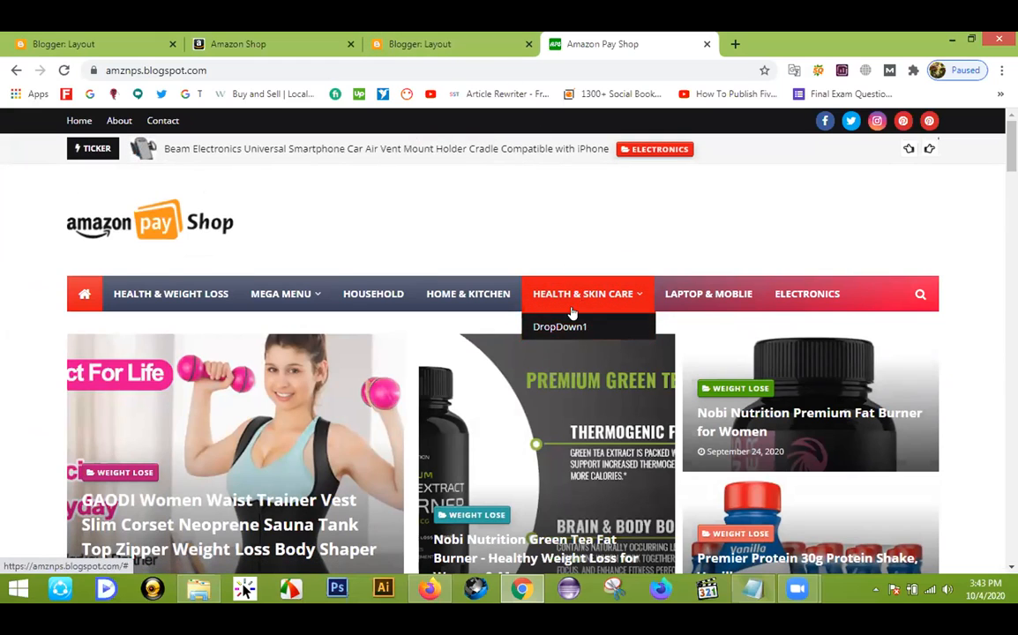
Step: Add a new link named Dropdown2 with the URL # to the main menu's Link List gadget in the Blogger layout
{"action": "left_click", "coordinate": [433, 46]}
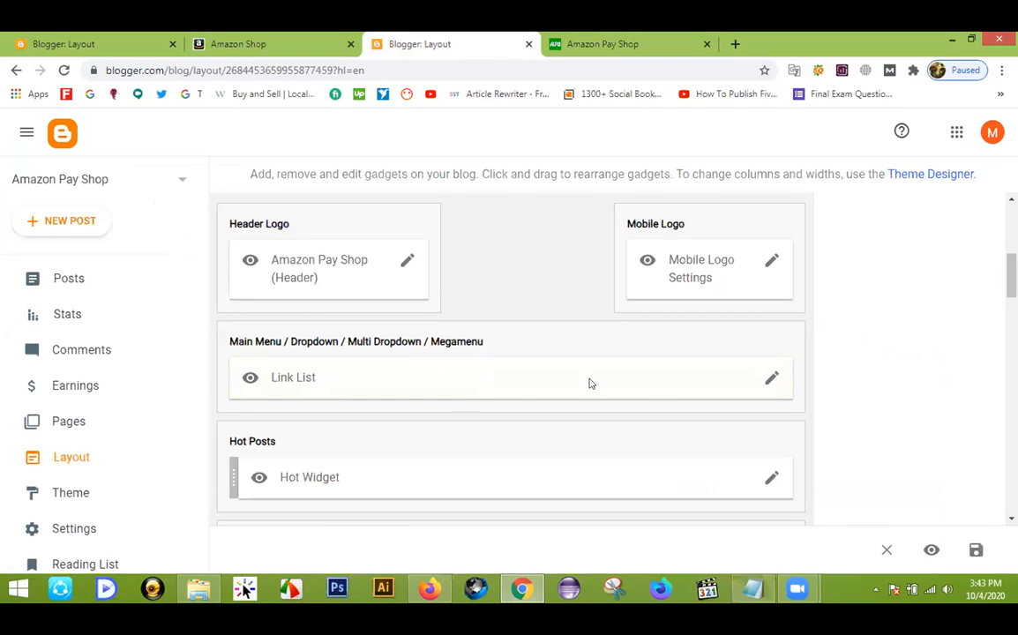
{"action": "left_click", "coordinate": [769, 378]}
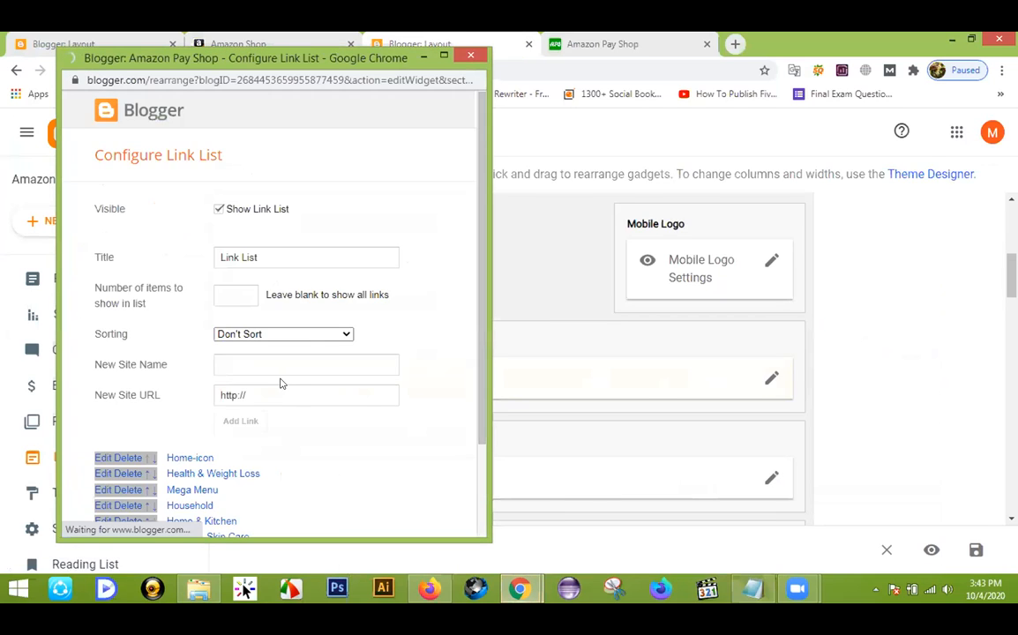
{"action": "scroll", "coordinate": [272, 383], "scroll_direction": "down", "scroll_amount": 1}
{"action": "left_click", "coordinate": [249, 248]}
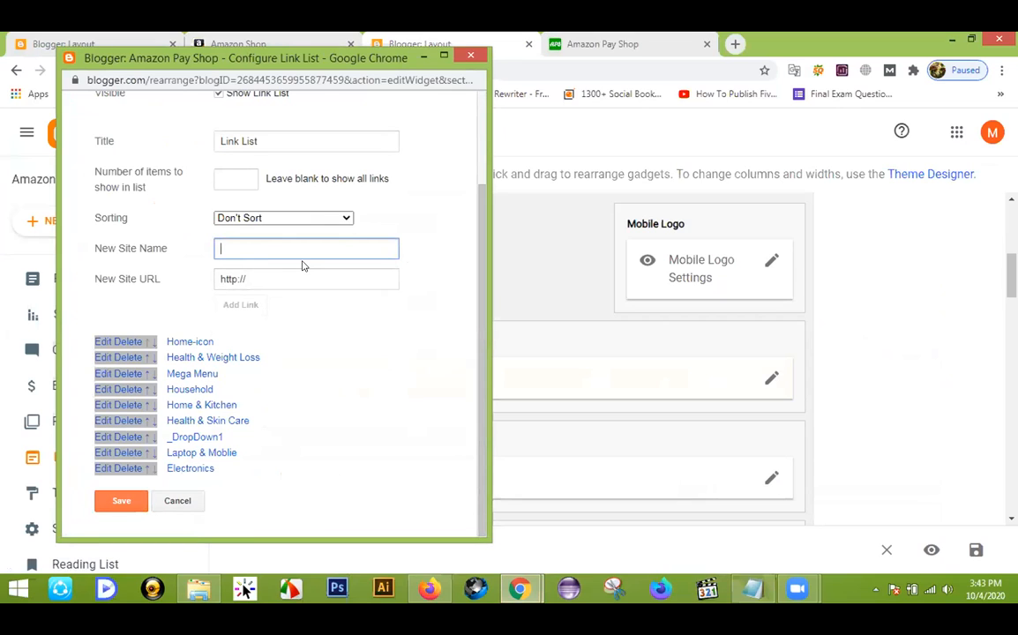
{"action": "type", "text": "Dropdown2"}
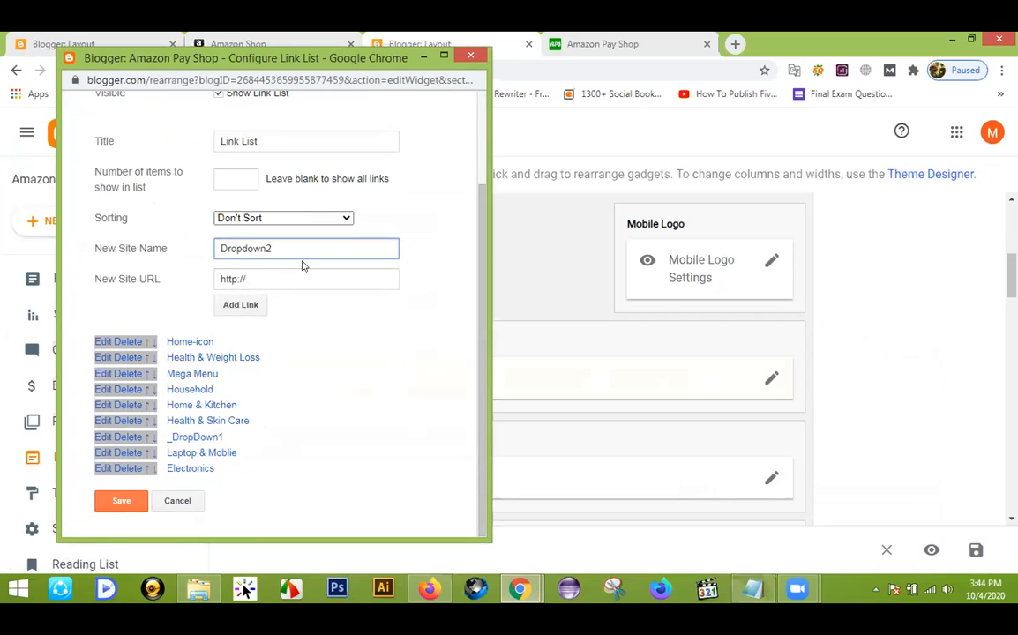
{"action": "key", "text": "Tab"}
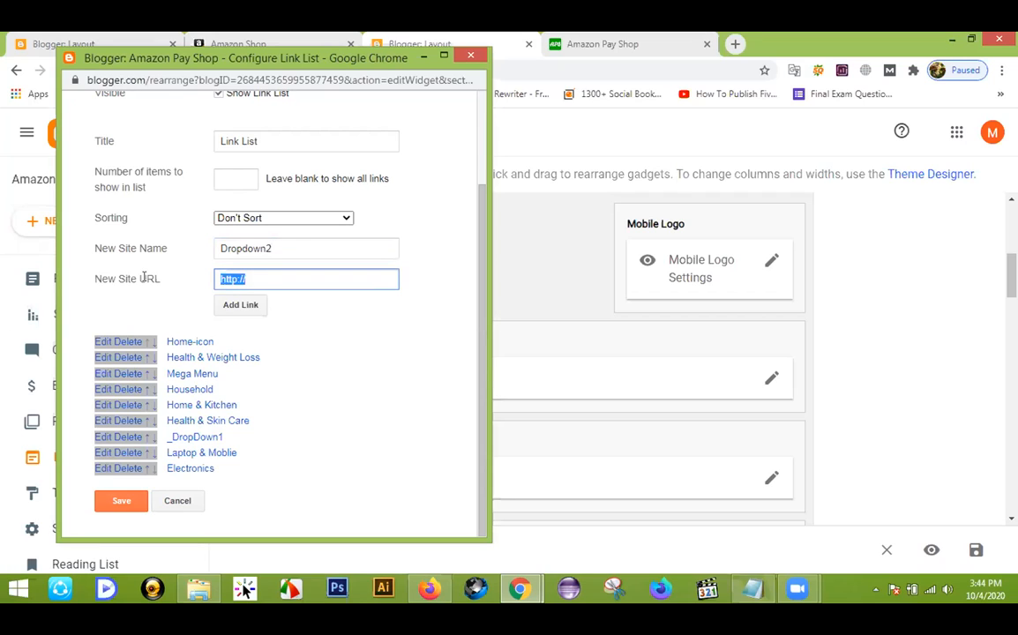
{"action": "type", "text": "#"}
{"action": "left_click", "coordinate": [240, 305]}
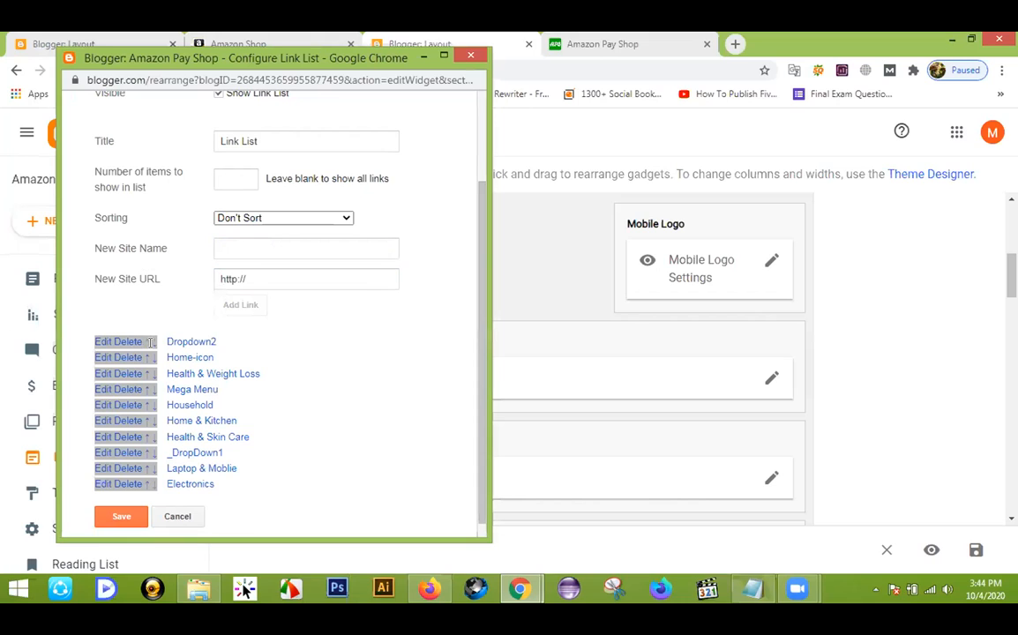
Step: Move the Dropdown2 link down the list to sit directly below _DropDown1
{"action": "left_click", "coordinate": [150, 341]}
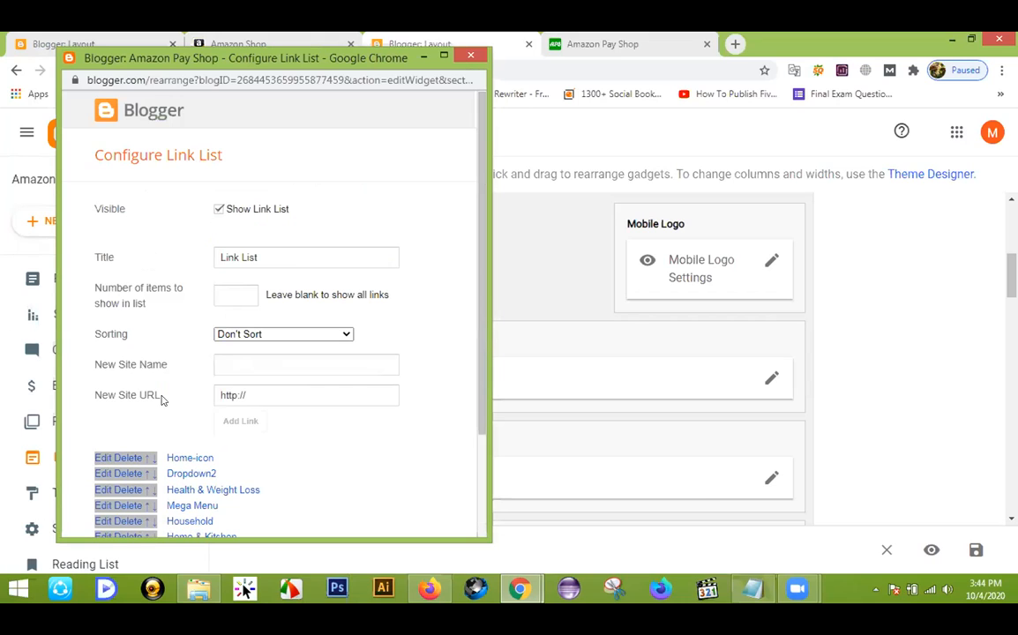
{"action": "left_click", "coordinate": [154, 476]}
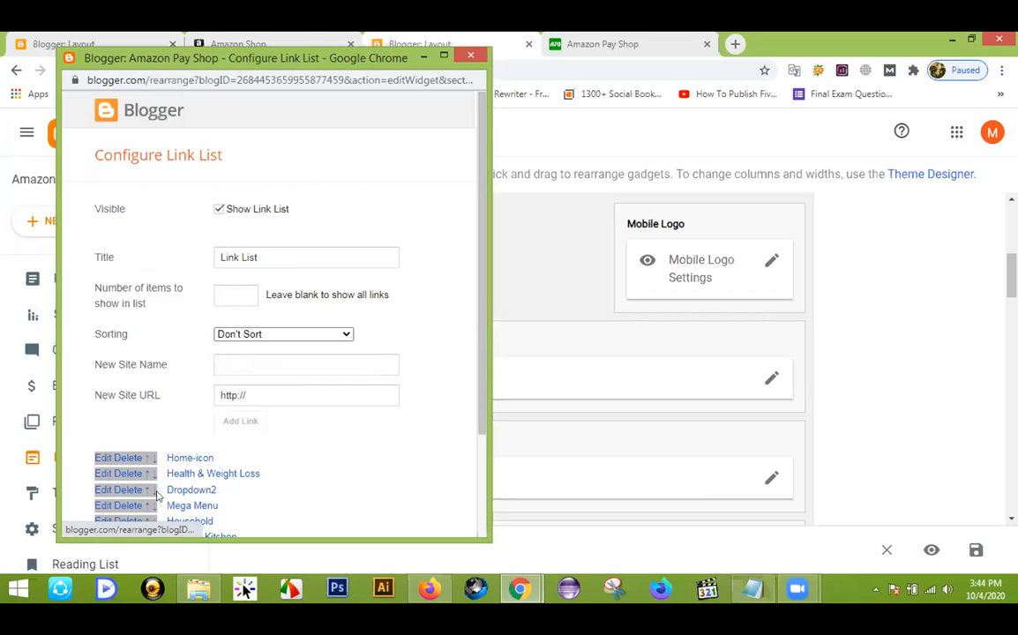
{"action": "left_click", "coordinate": [152, 496]}
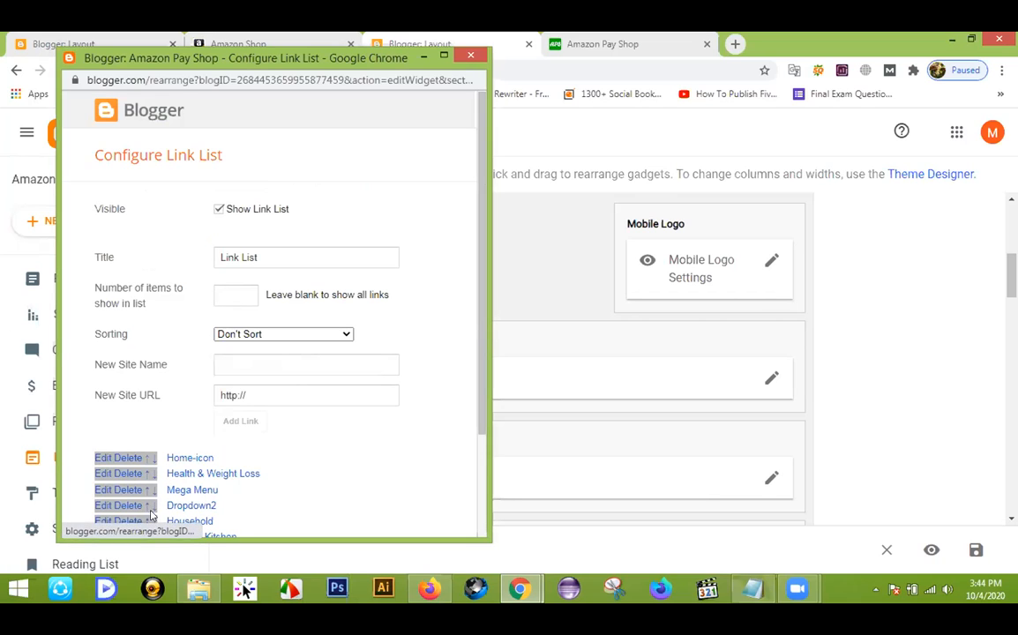
{"action": "left_click", "coordinate": [153, 508]}
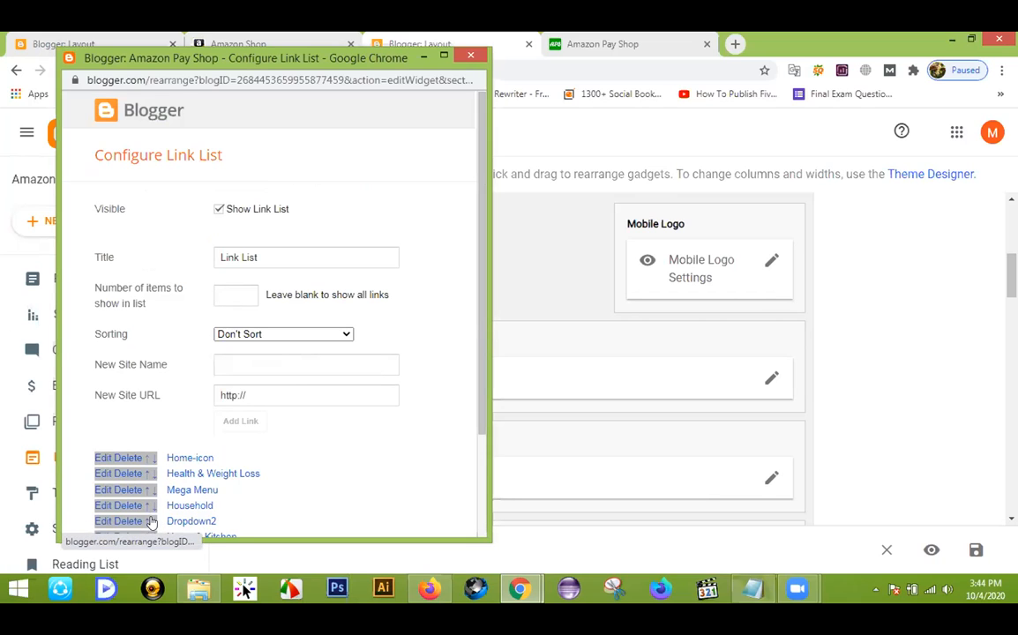
{"action": "left_click", "coordinate": [151, 521]}
{"action": "scroll", "coordinate": [150, 421], "scroll_direction": "down", "scroll_amount": 3}
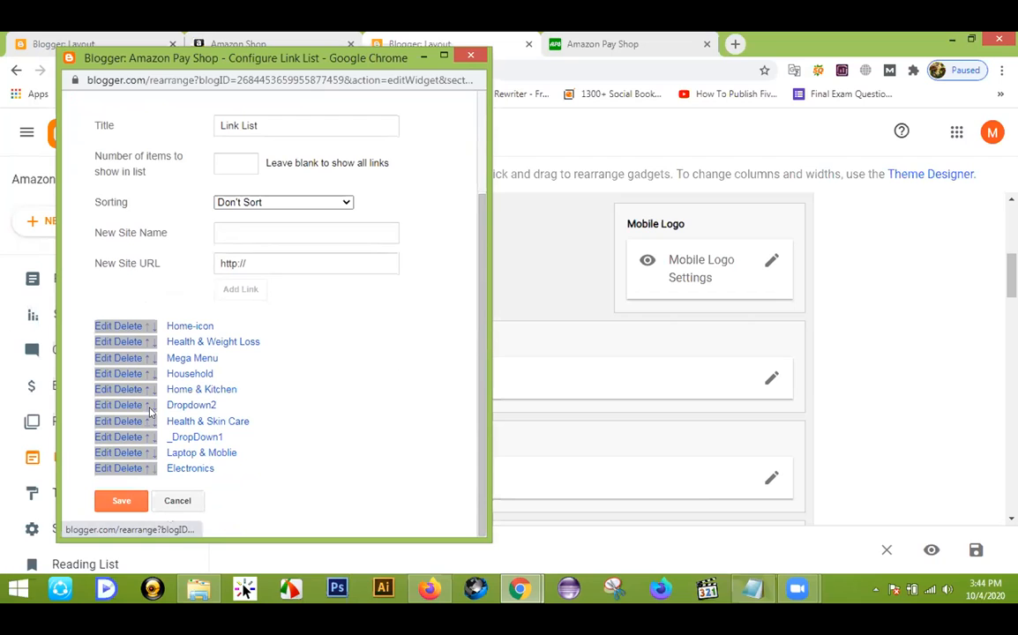
{"action": "left_click", "coordinate": [153, 407]}
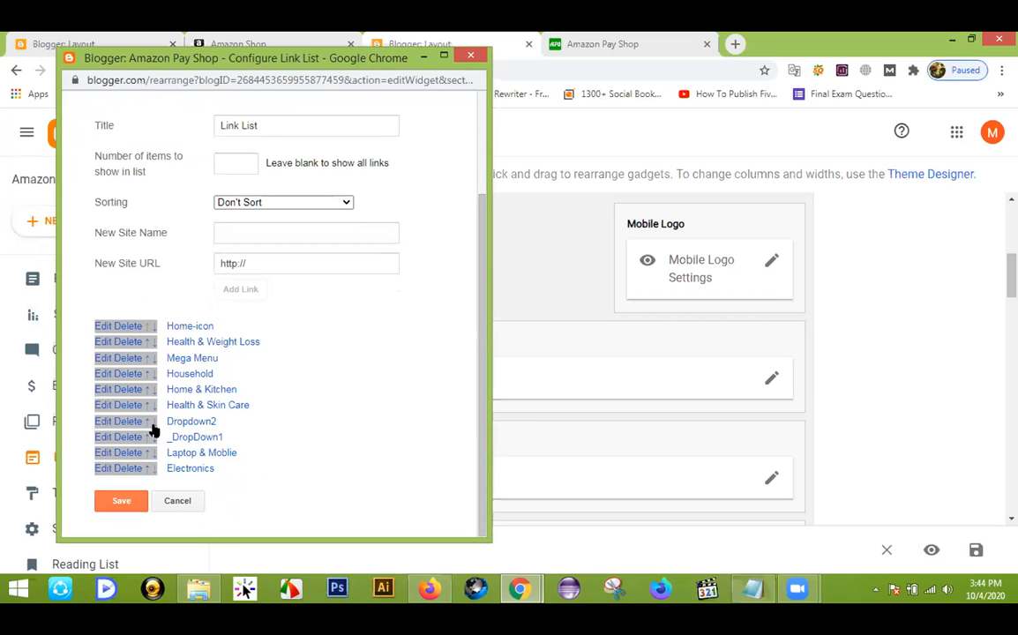
{"action": "left_click", "coordinate": [151, 423]}
Step: Rename the Dropdown2 link to _Dropdown2 and save the Link List gadget
{"action": "left_click", "coordinate": [99, 438]}
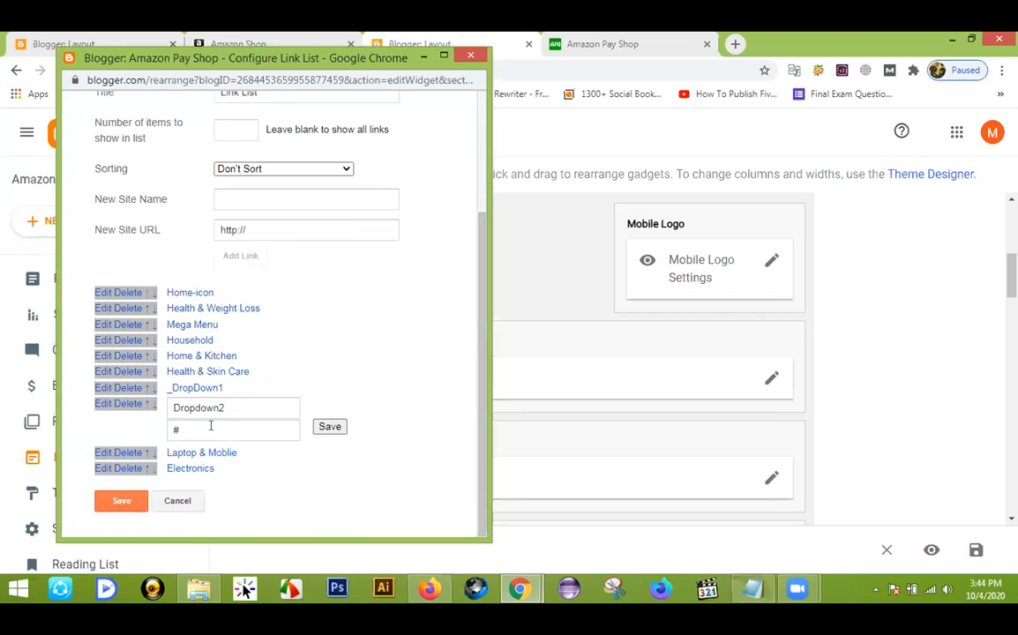
{"action": "left_click", "coordinate": [172, 408]}
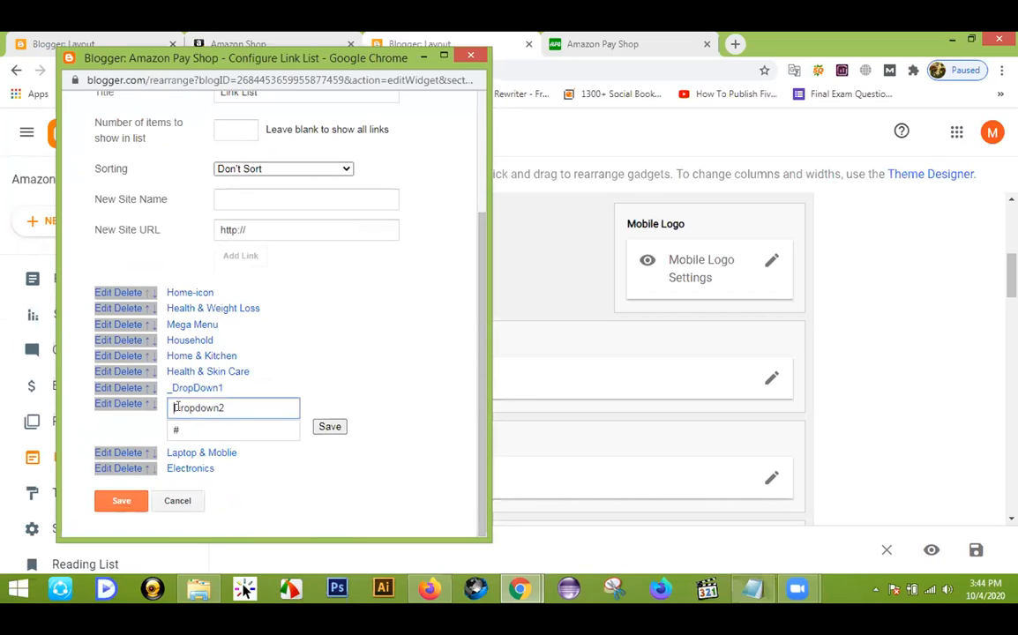
{"action": "type", "text": "_"}
{"action": "left_click", "coordinate": [329, 427]}
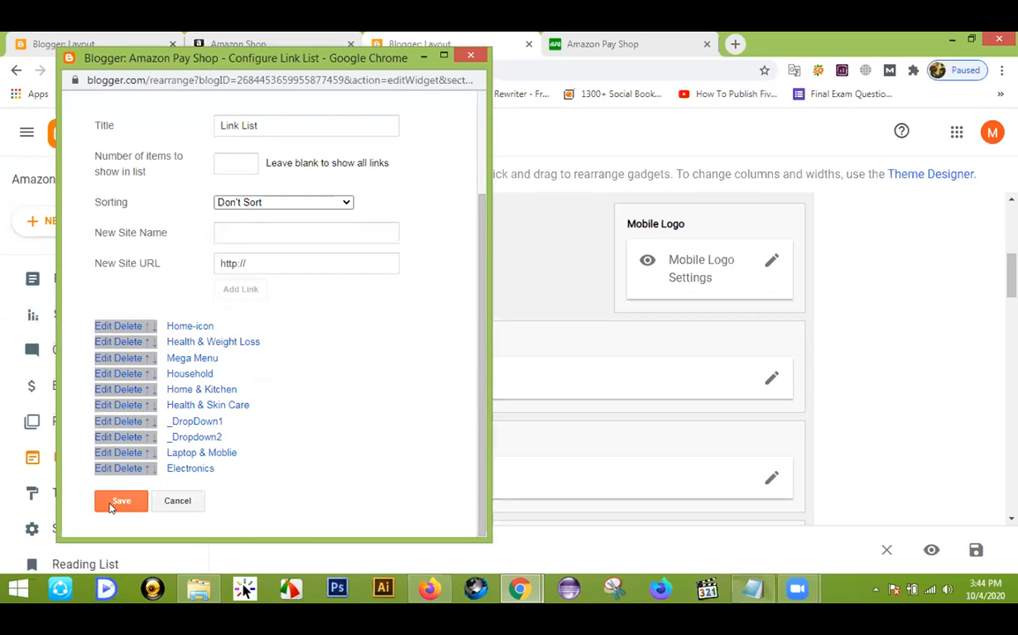
{"action": "left_click", "coordinate": [118, 502]}
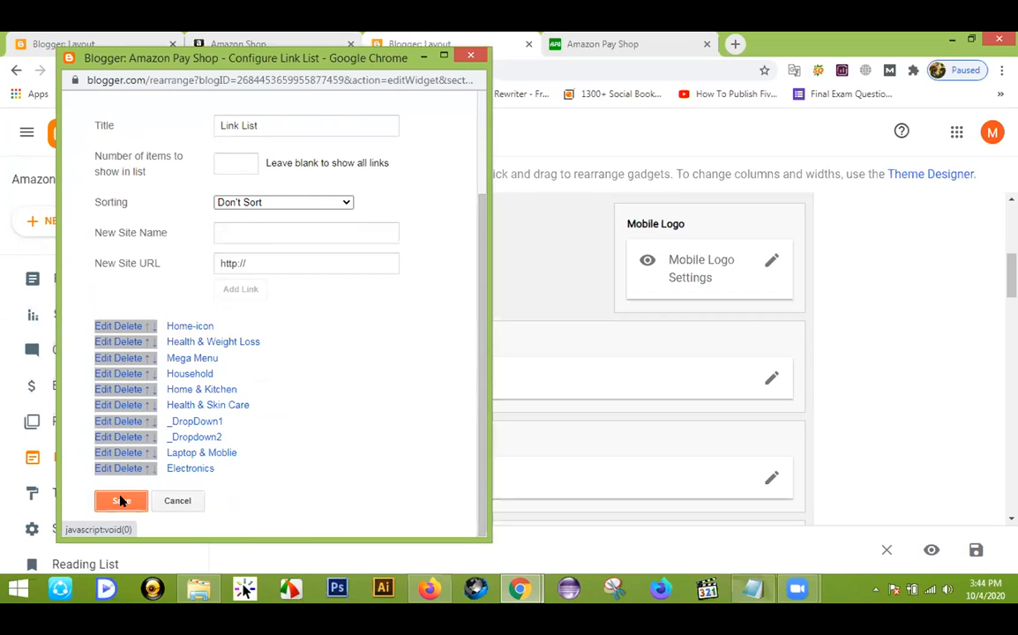
Step: Reload the live Amazon Pay Shop blog and check for Dropdown2 in the Health & Skin Care dropdown
{"action": "left_click", "coordinate": [647, 42]}
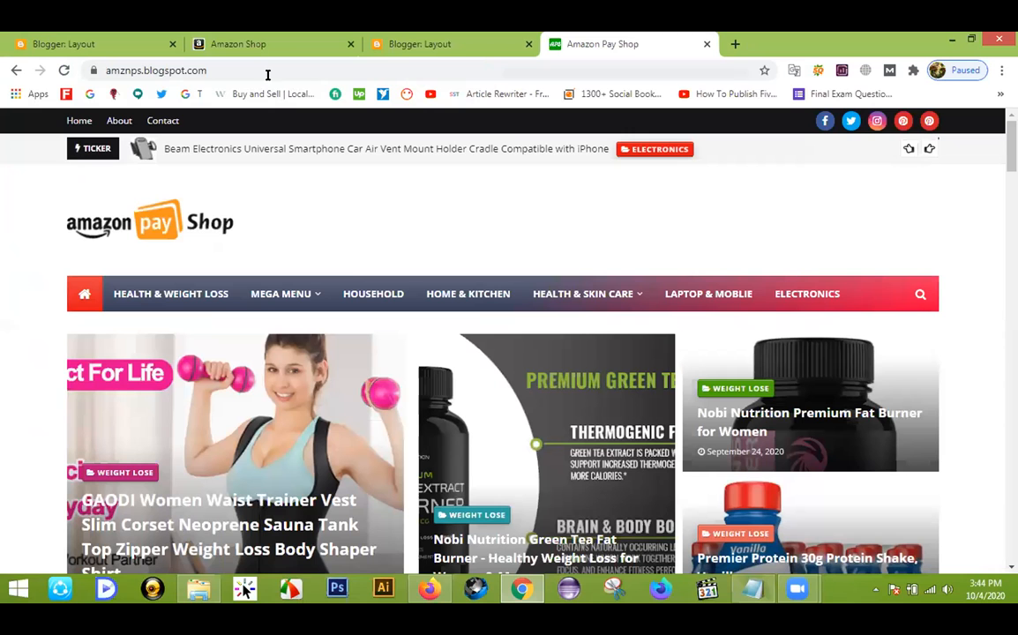
{"action": "left_click", "coordinate": [63, 70]}
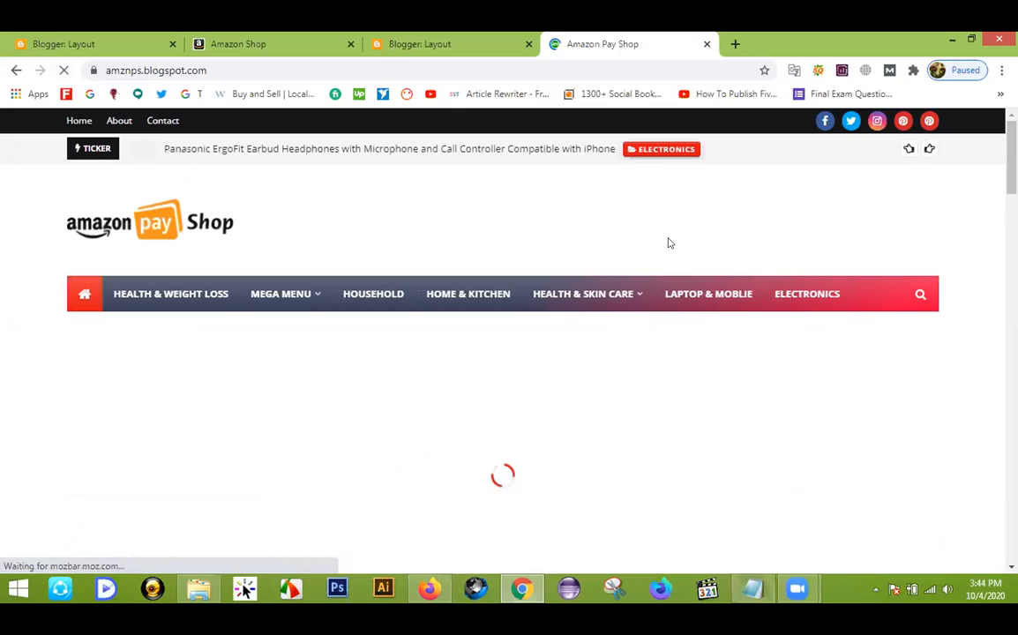
{"action": "mouse_move", "coordinate": [600, 300]}
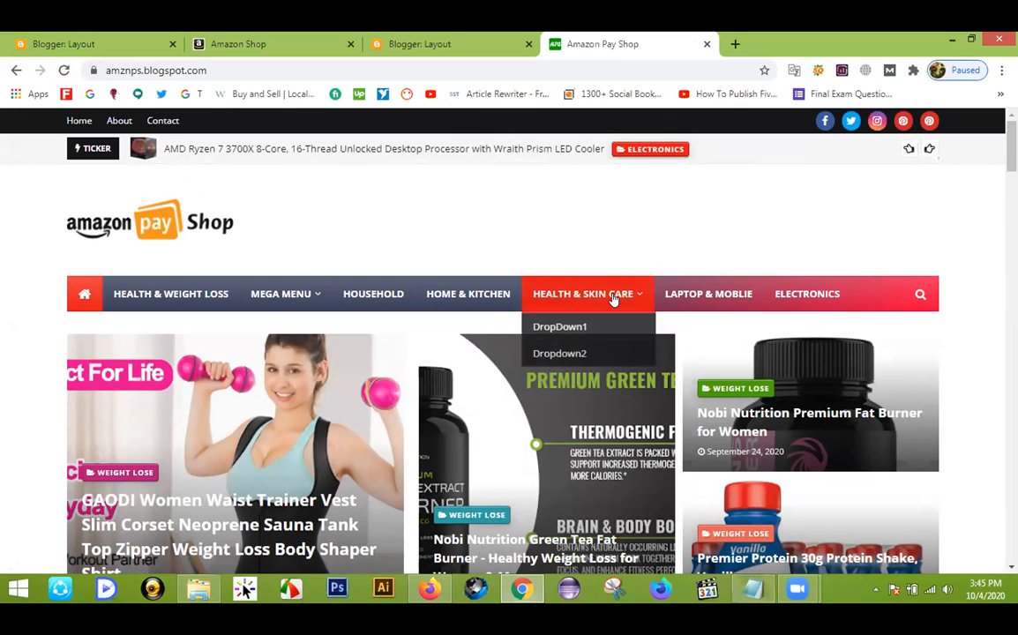
Step: Open the main menu's Link List gadget in the Blogger layout and start editing the name of the _Dropdown2 link
{"action": "left_click", "coordinate": [430, 39]}
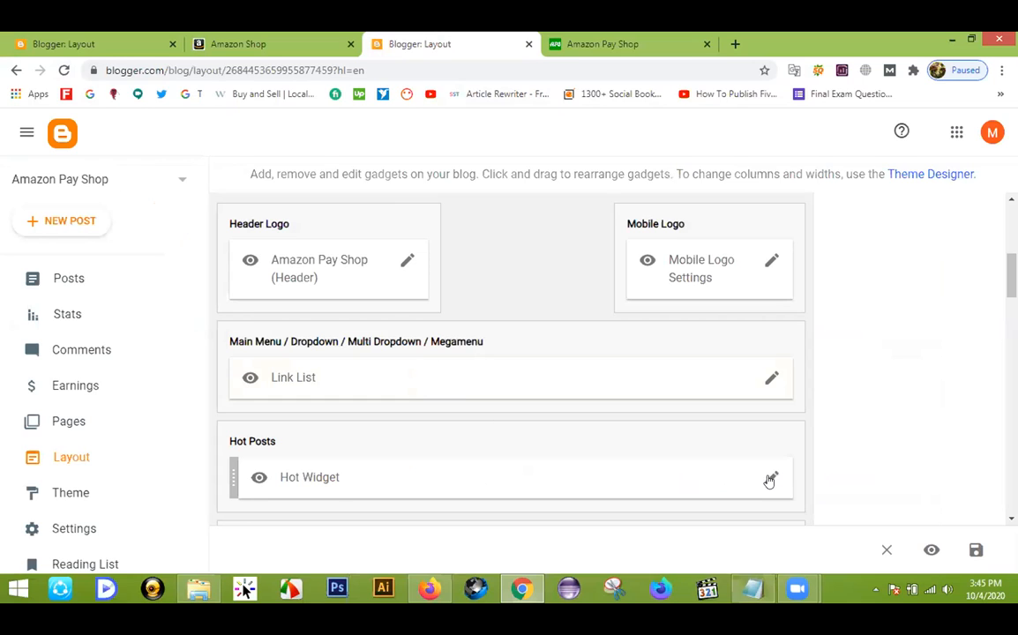
{"action": "left_click", "coordinate": [770, 378]}
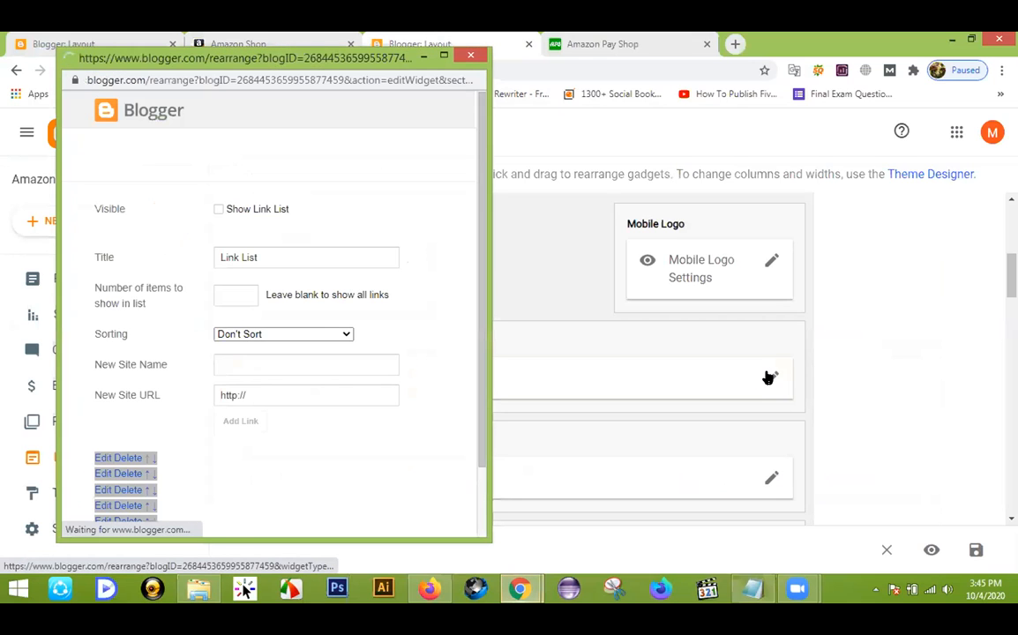
{"action": "scroll", "coordinate": [187, 409], "scroll_direction": "down", "scroll_amount": 3}
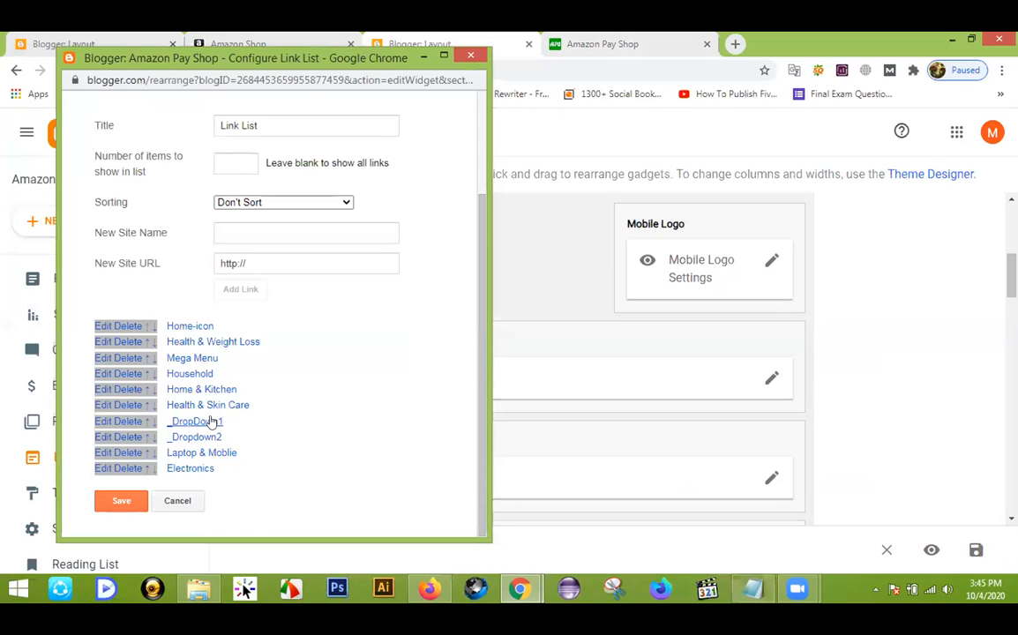
{"action": "left_click", "coordinate": [100, 444]}
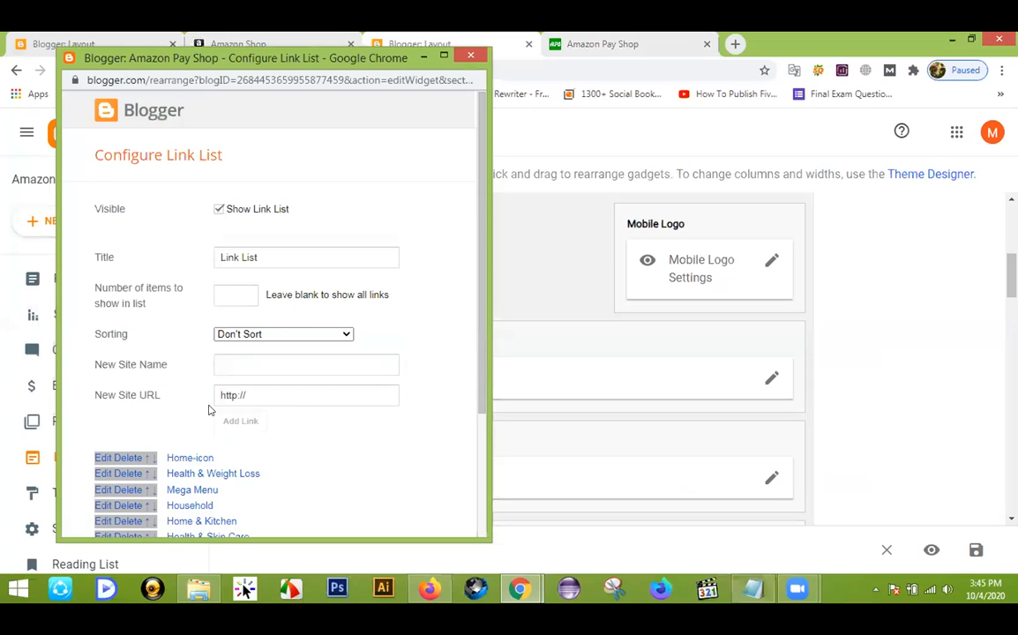
{"action": "left_click", "coordinate": [248, 406]}
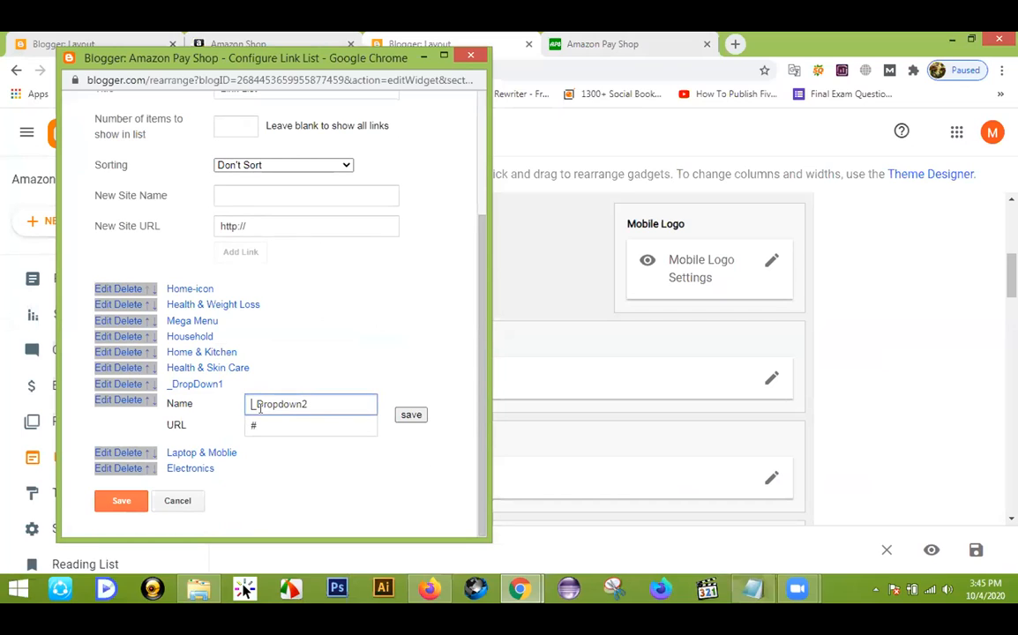
Step: Rename the second dropdown link to "__Dropdown2" and save the Link List gadget
{"action": "type", "text": "_"}
{"action": "left_click", "coordinate": [408, 414]}
{"action": "left_click", "coordinate": [120, 499]}
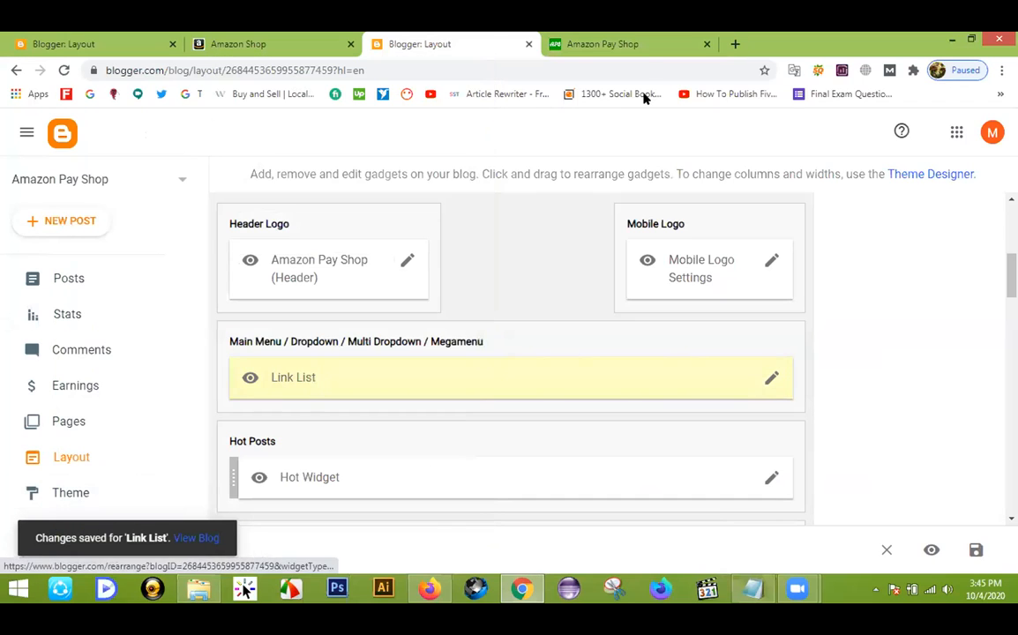
Step: Reload the Amazon Pay Shop blog and check the nested dropdown under Health & Skin Care
{"action": "left_click", "coordinate": [621, 46]}
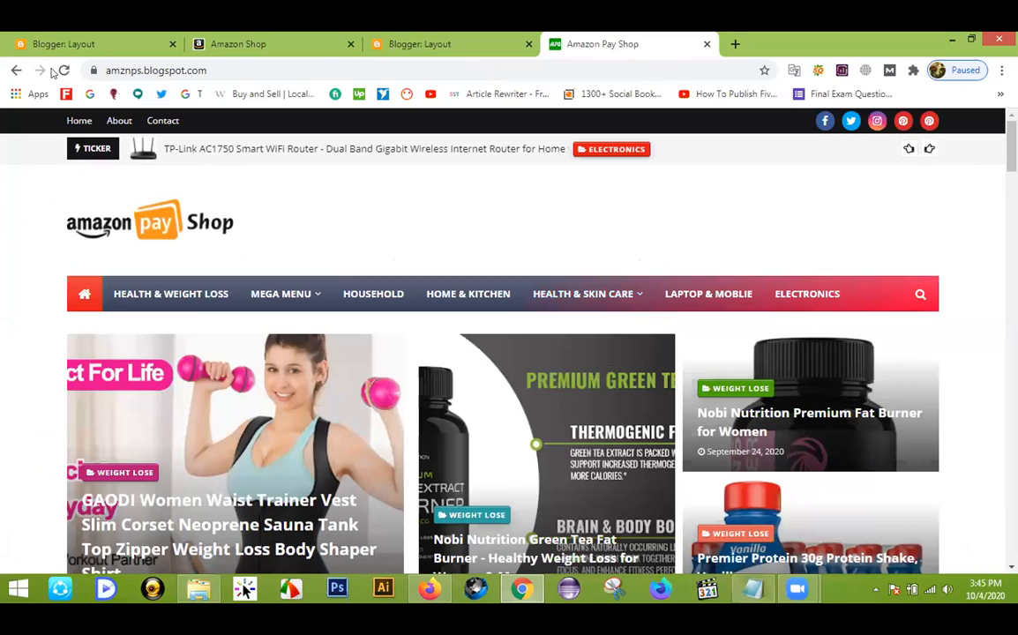
{"action": "left_click", "coordinate": [62, 71]}
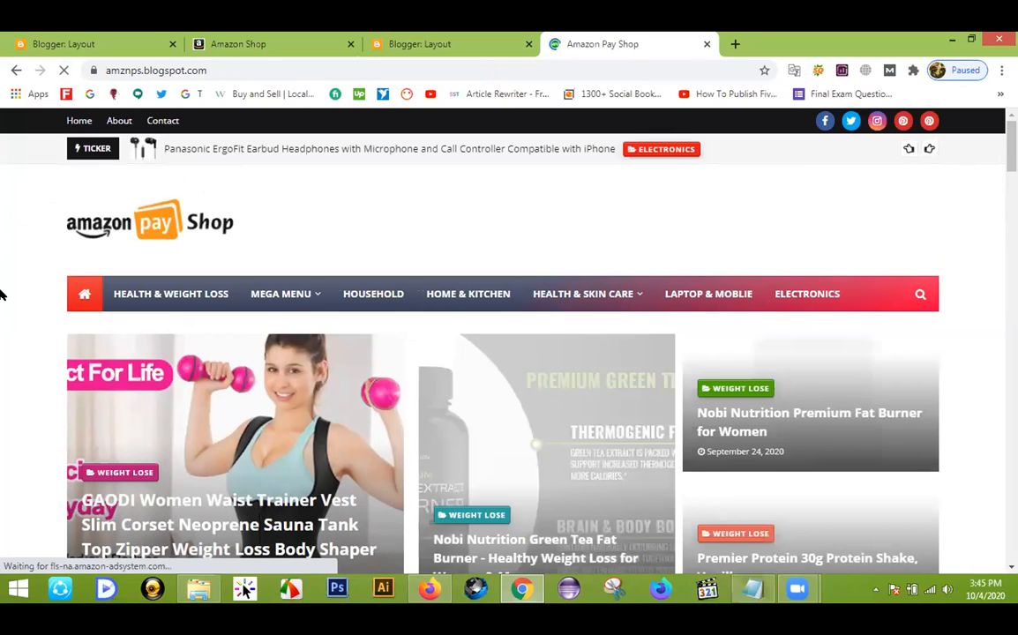
{"action": "scroll", "coordinate": [4, 291], "scroll_direction": "down", "scroll_amount": 1}
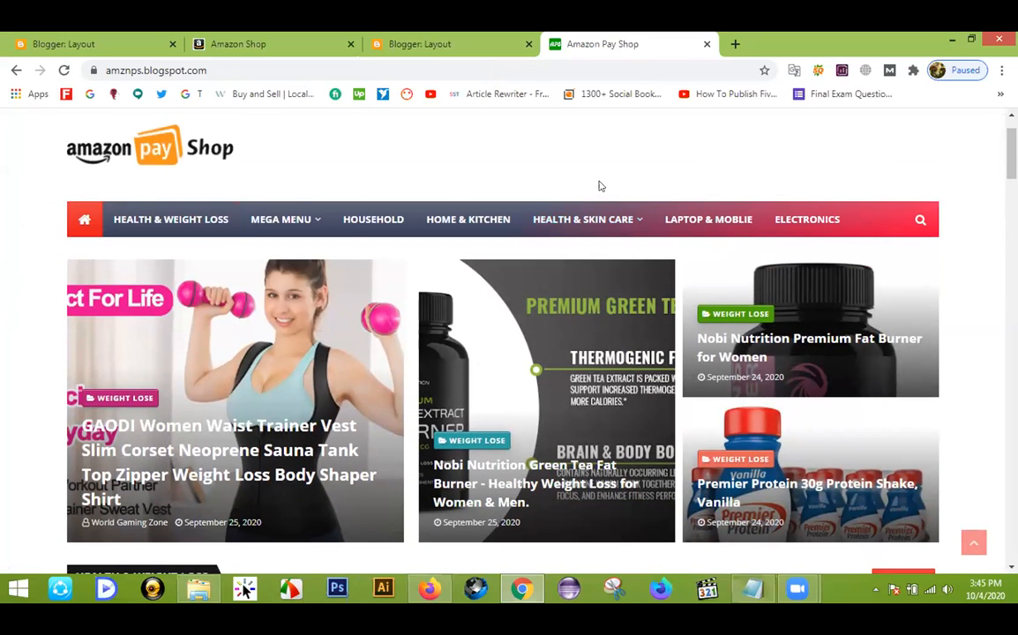
{"action": "mouse_move", "coordinate": [622, 220]}
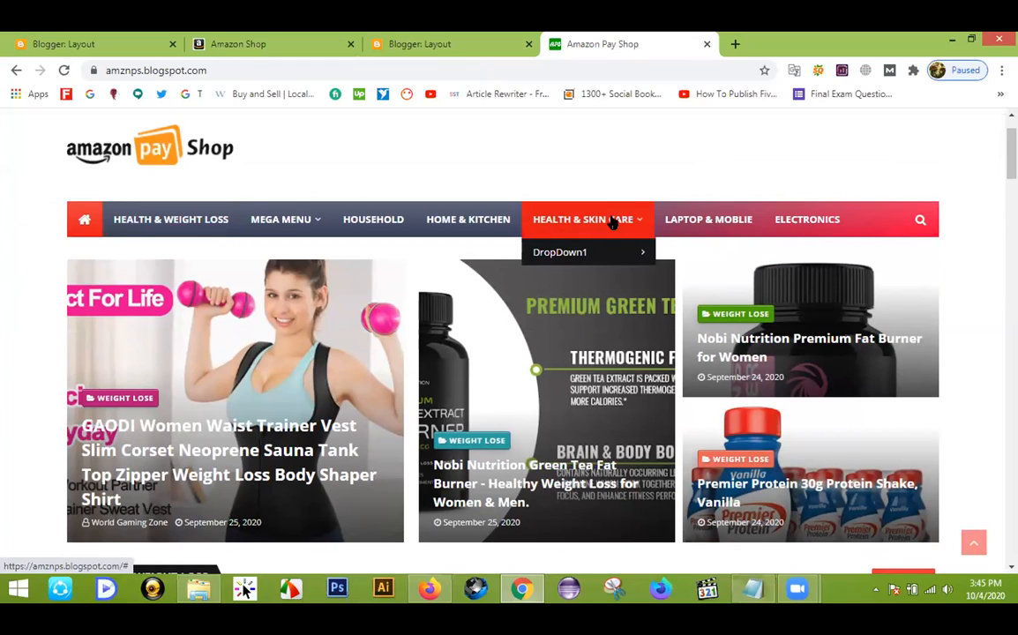
{"action": "mouse_move", "coordinate": [618, 252]}
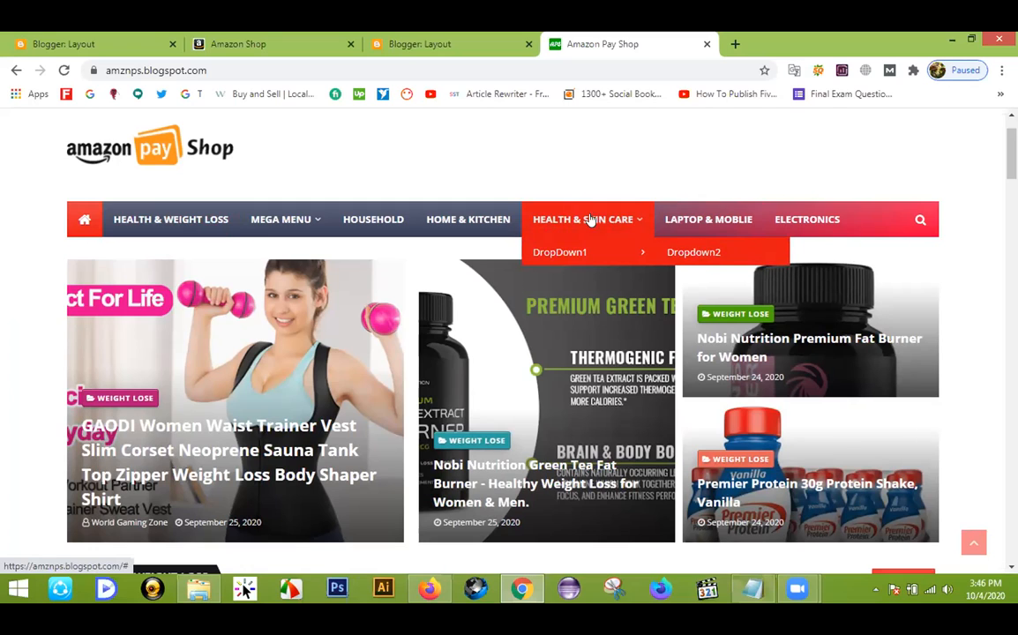
{"action": "left_click", "coordinate": [401, 44]}
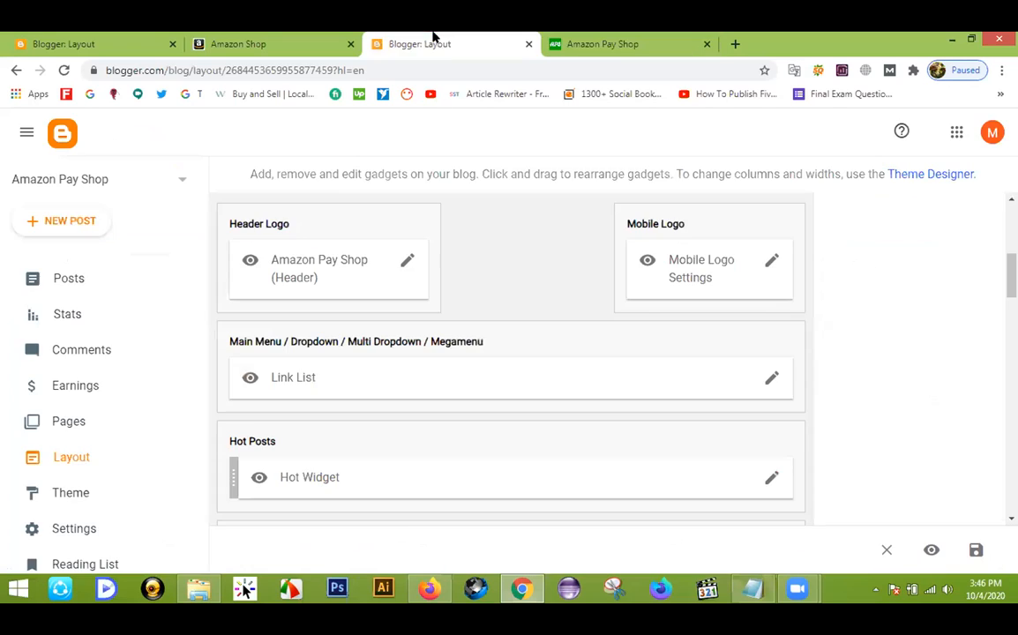
{"action": "left_click", "coordinate": [772, 378]}
{"action": "scroll", "coordinate": [367, 292], "scroll_direction": "down", "scroll_amount": 3}
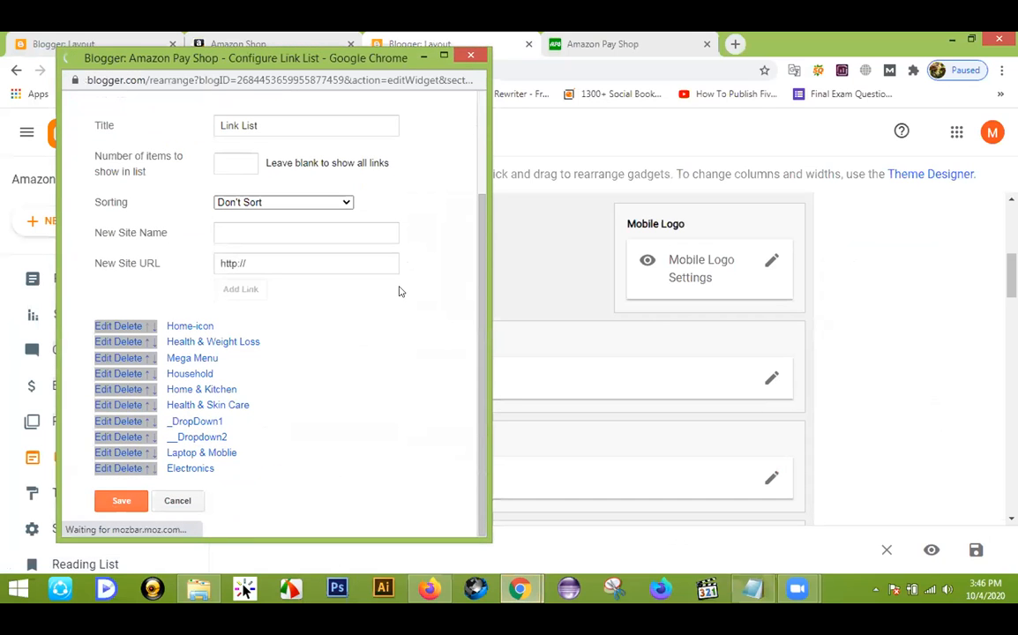
{"action": "left_click", "coordinate": [256, 42]}
{"action": "mouse_move", "coordinate": [299, 260]}
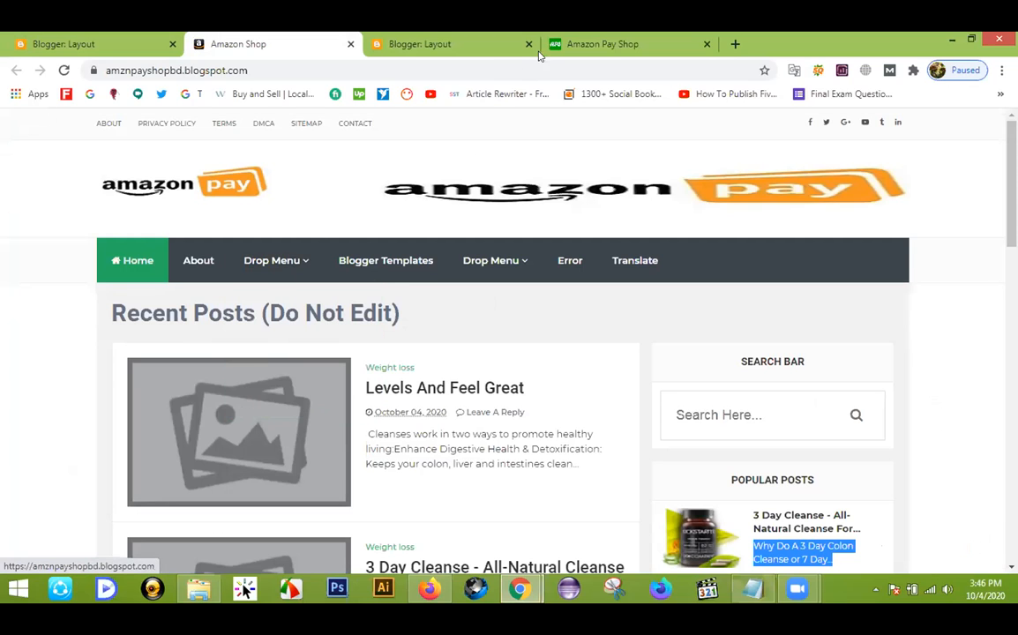
{"action": "left_click", "coordinate": [396, 42]}
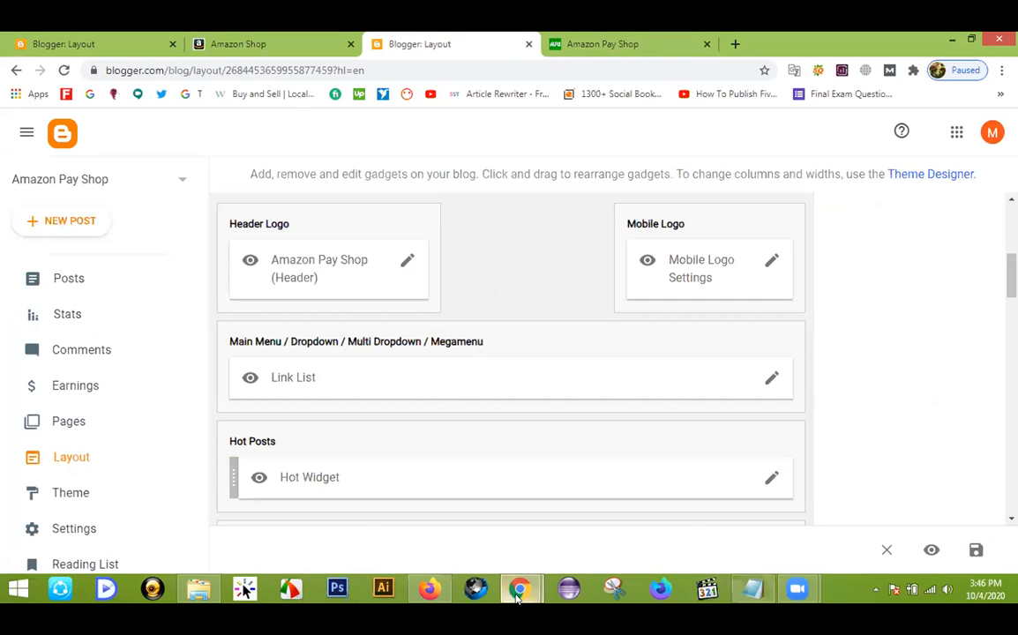
{"action": "mouse_move", "coordinate": [519, 589]}
{"action": "left_click", "coordinate": [544, 456]}
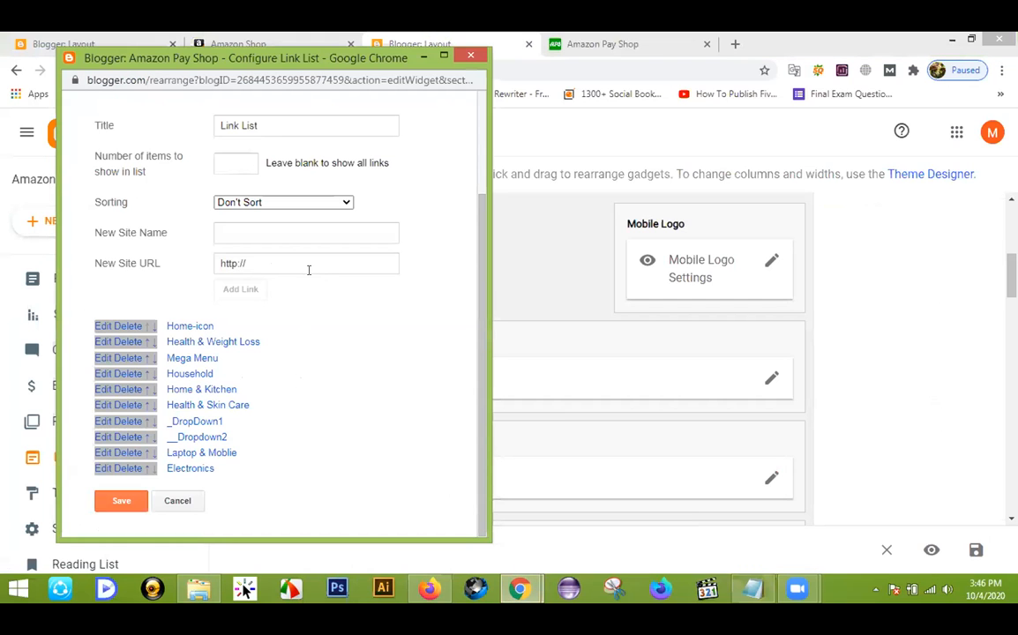
{"action": "left_click", "coordinate": [176, 501]}
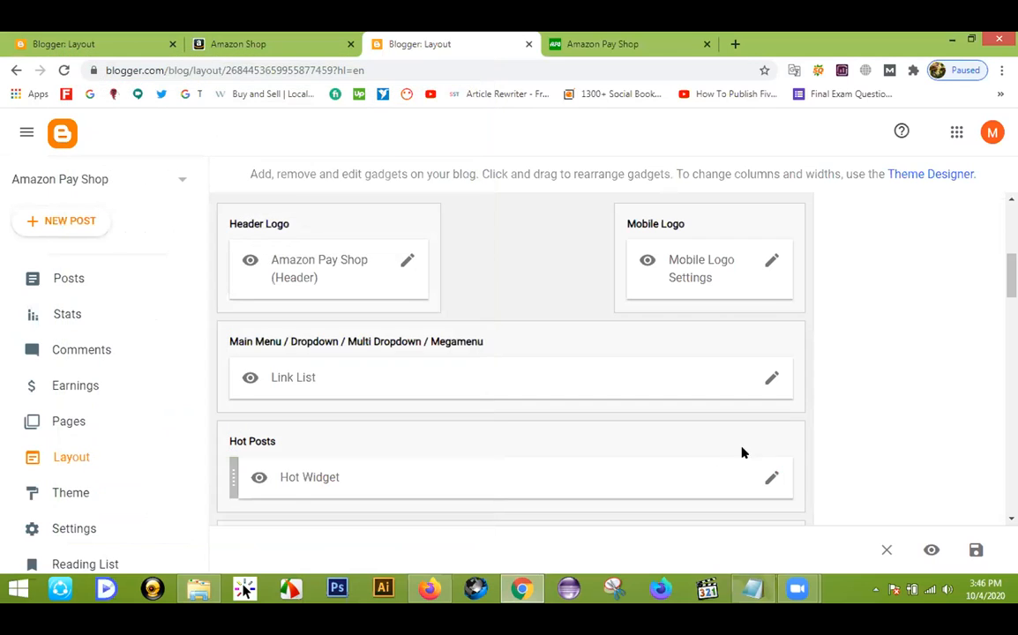
Step: Delete the _DropDown1 and __Dropdown2 links from the main menu's Link List gadget and save it
{"action": "left_click", "coordinate": [767, 378]}
{"action": "scroll", "coordinate": [266, 323], "scroll_direction": "down", "scroll_amount": 2}
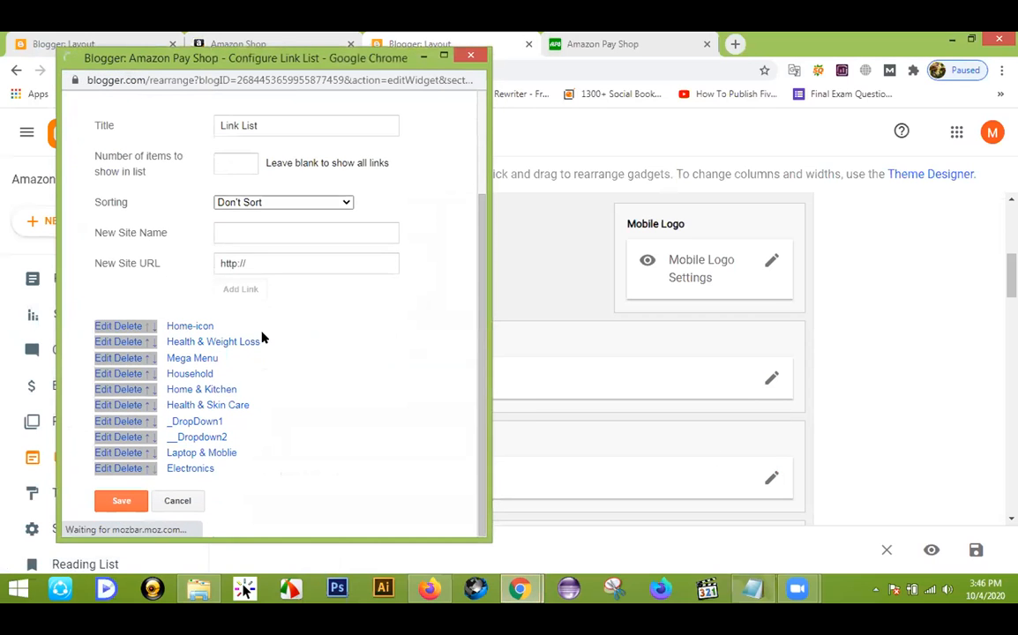
{"action": "left_click", "coordinate": [126, 423]}
{"action": "scroll", "coordinate": [177, 414], "scroll_direction": "down", "scroll_amount": 2}
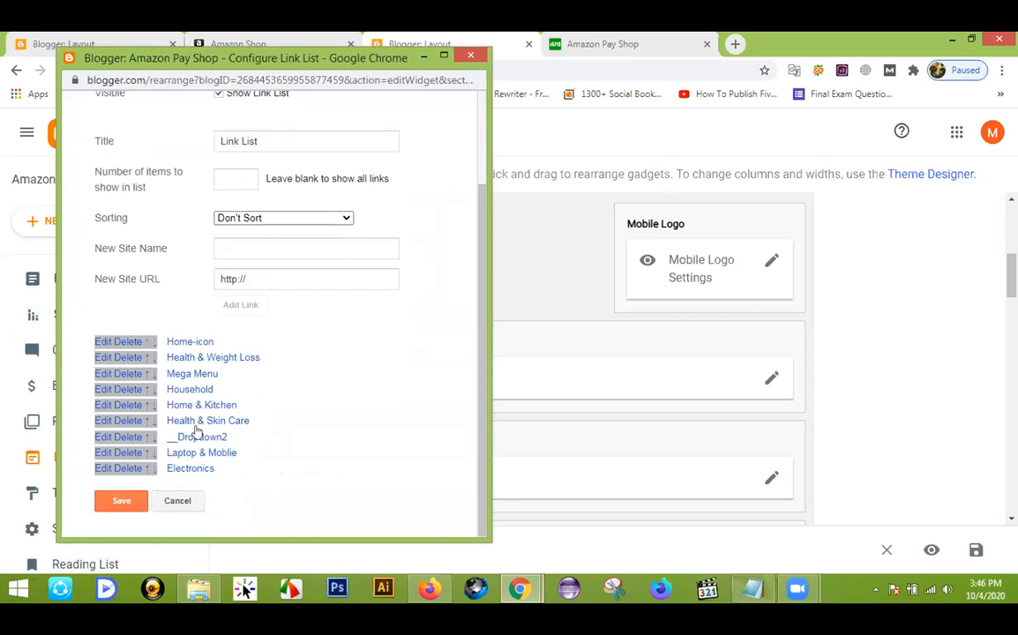
{"action": "left_click", "coordinate": [131, 437]}
{"action": "scroll", "coordinate": [265, 415], "scroll_direction": "down", "scroll_amount": 2}
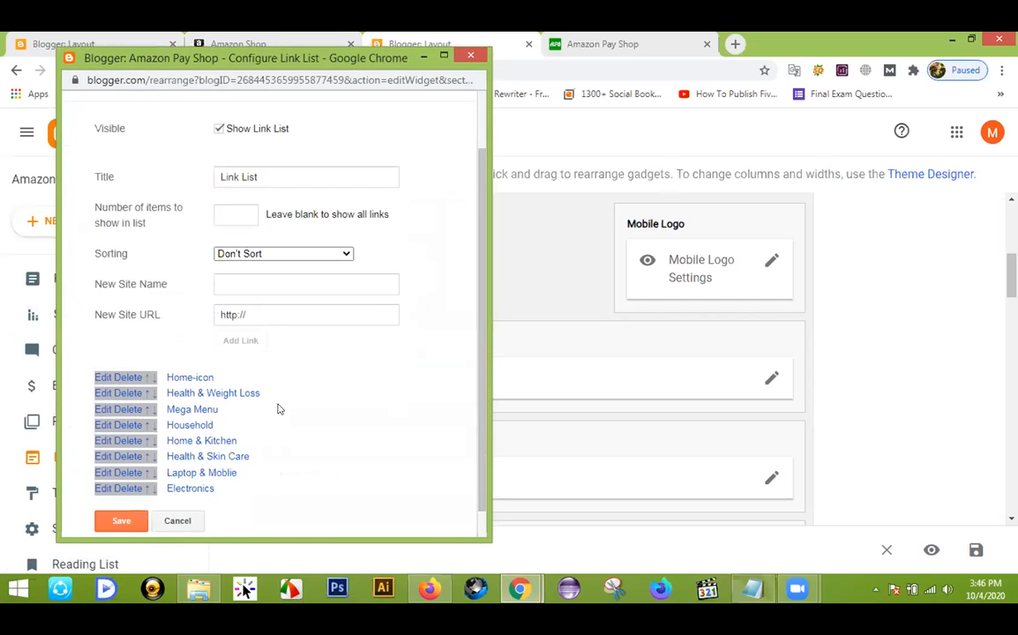
{"action": "left_click", "coordinate": [122, 502]}
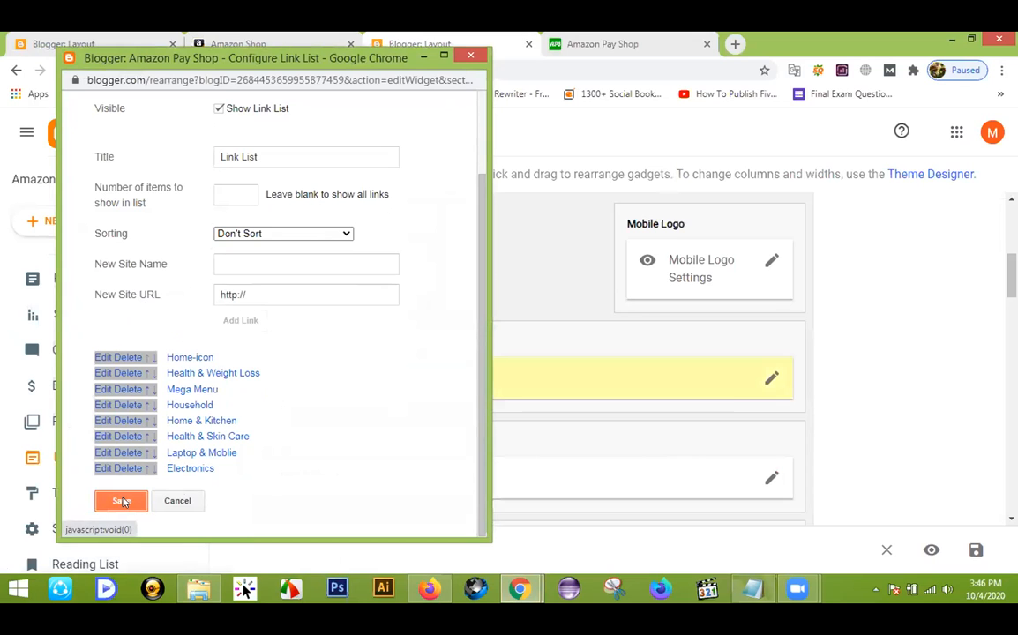
Step: Reload the Amazon Pay Shop blog and check its main menu without the dropdown links
{"action": "left_click", "coordinate": [558, 40]}
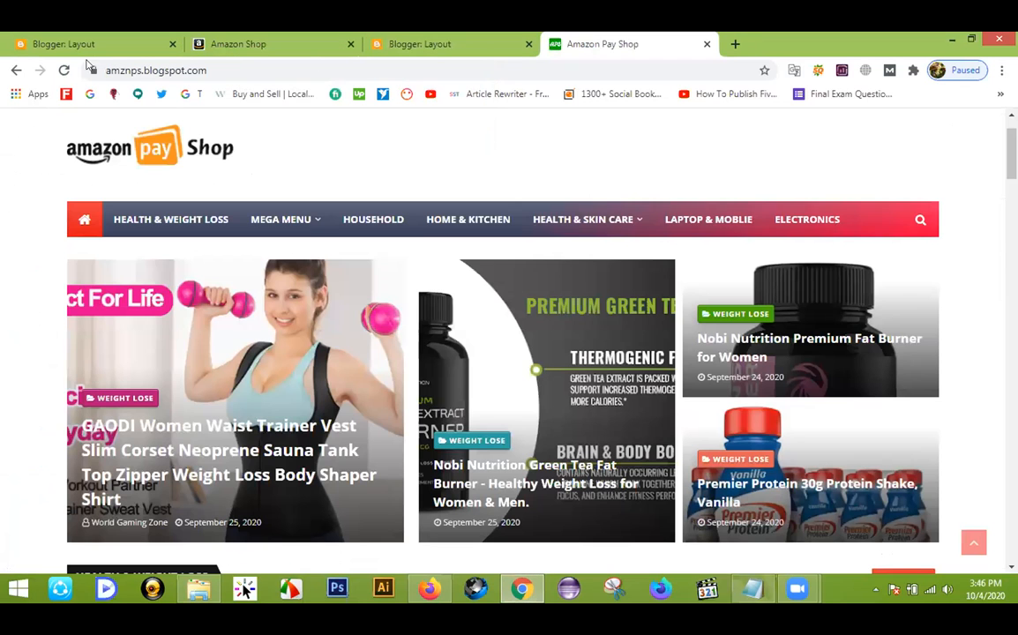
{"action": "left_click", "coordinate": [64, 70]}
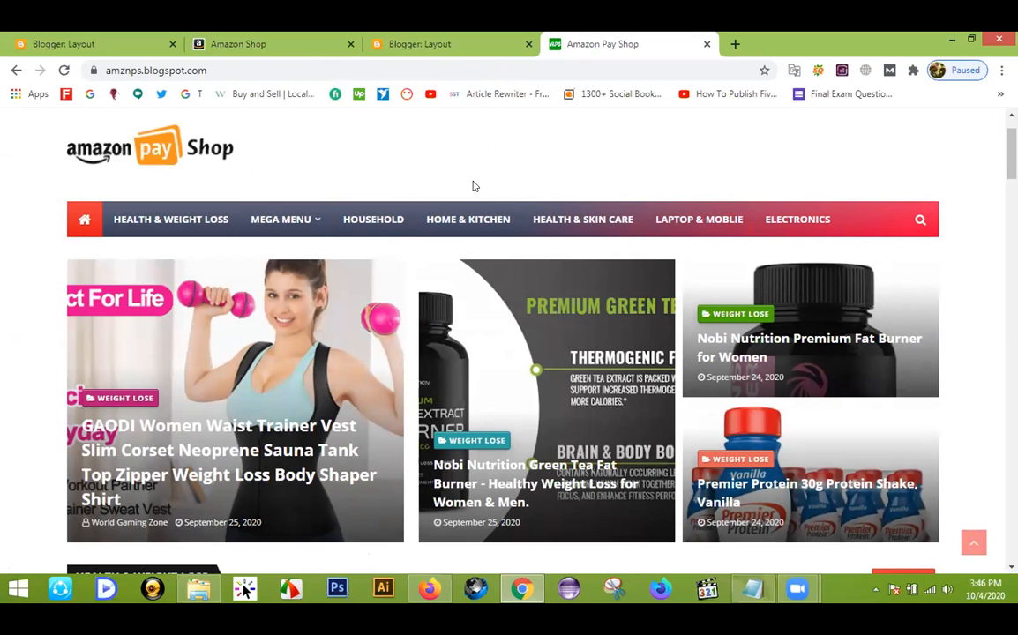
Step: Compare the Amazon Shop blog's navigation menu with its layout gadgets, looking for a menu gadget
{"action": "left_click", "coordinate": [468, 40]}
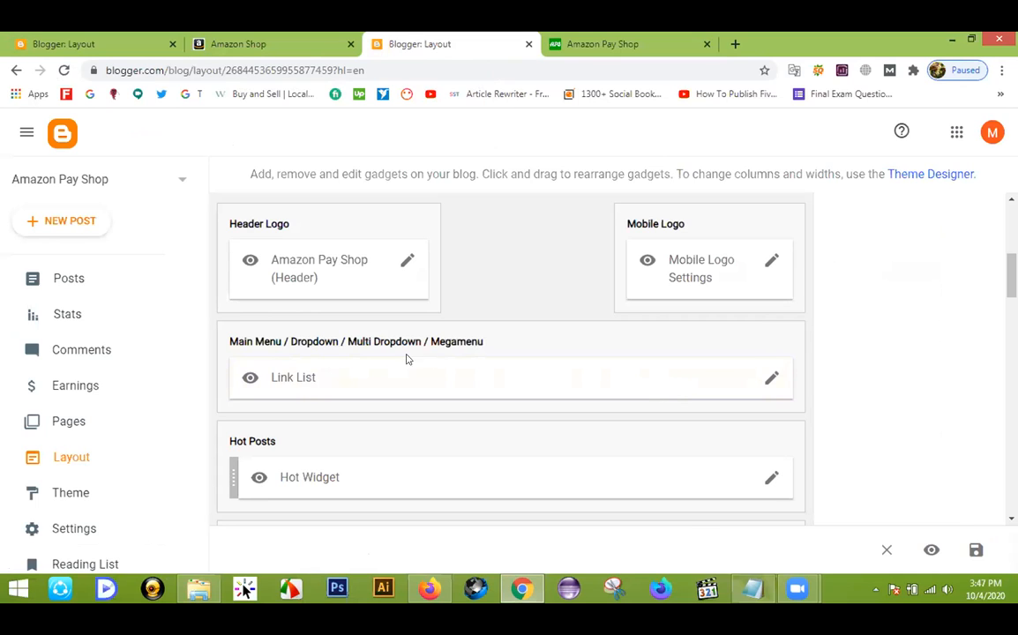
{"action": "left_click", "coordinate": [78, 46]}
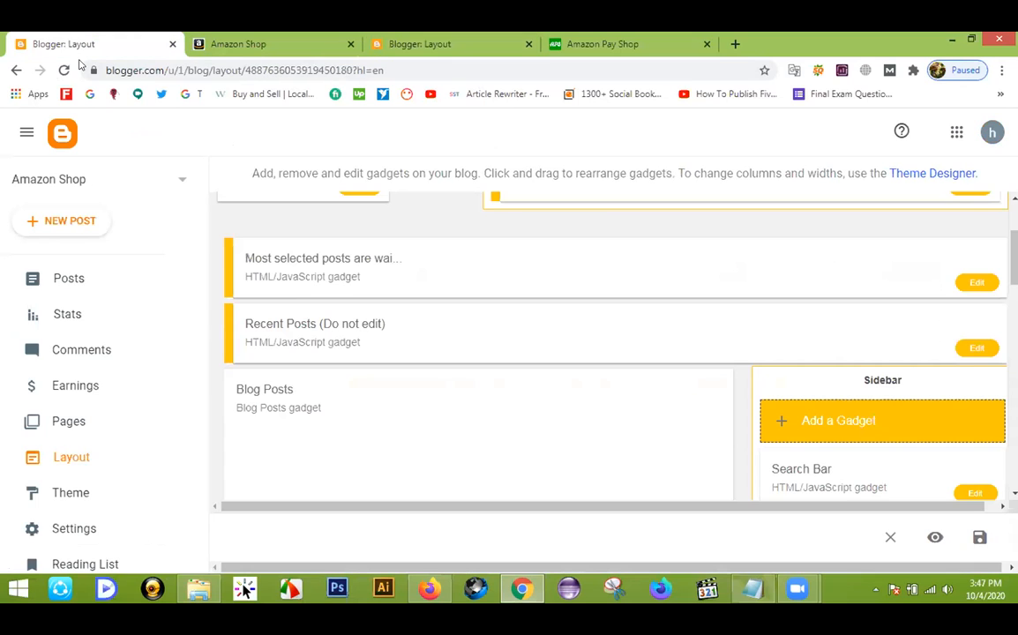
{"action": "left_click", "coordinate": [223, 46]}
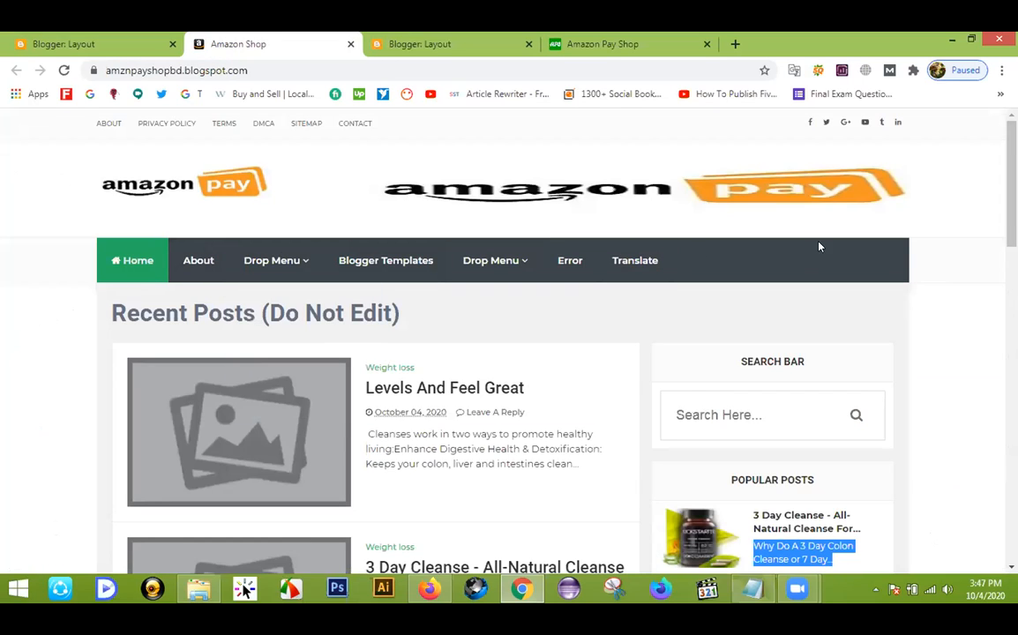
{"action": "left_click", "coordinate": [55, 39]}
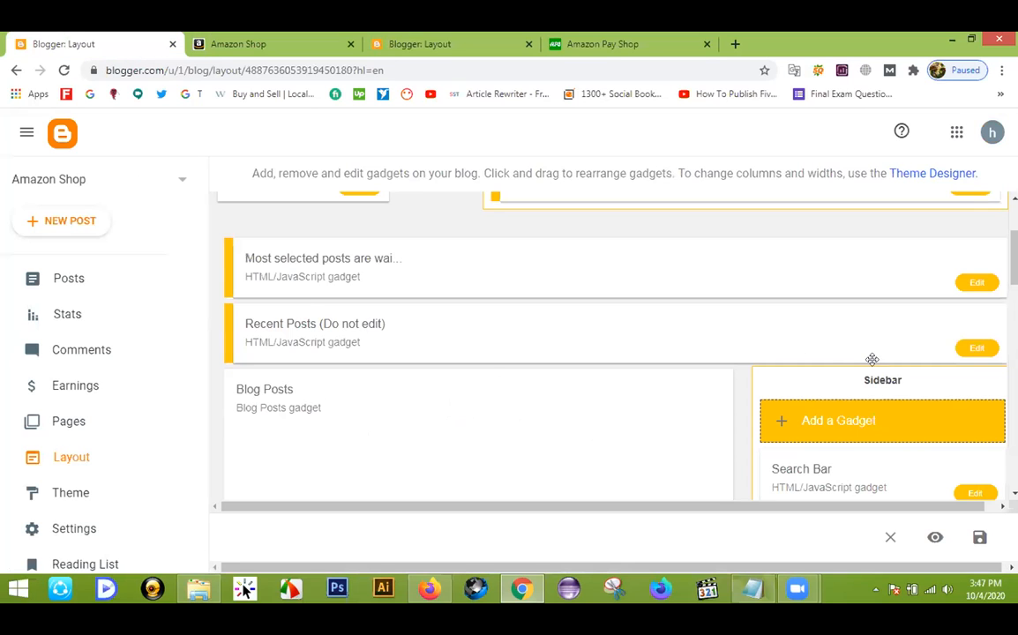
{"action": "left_click", "coordinate": [241, 49]}
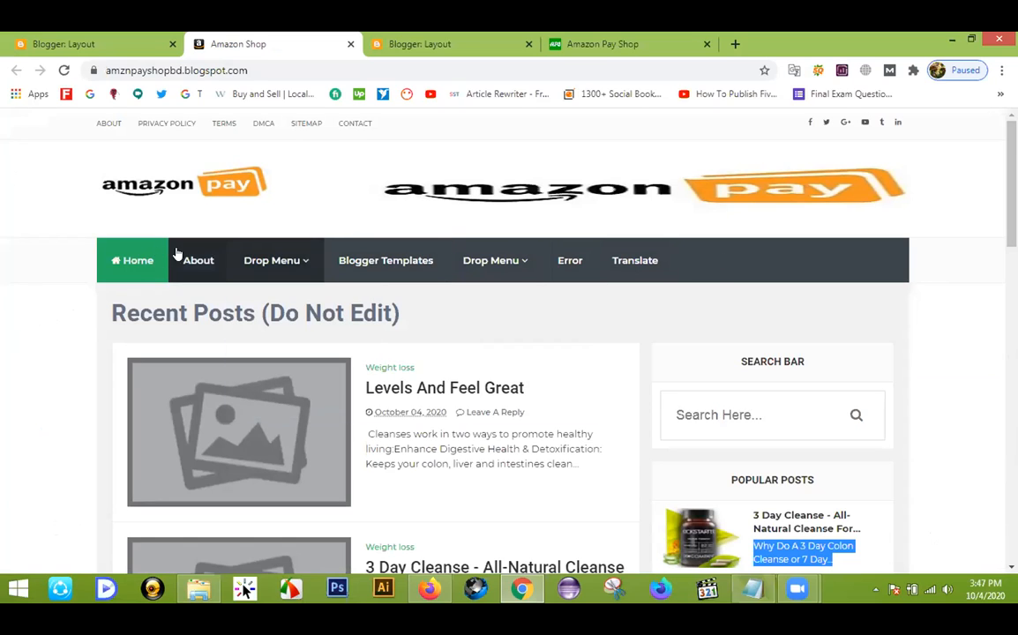
{"action": "left_click", "coordinate": [89, 45]}
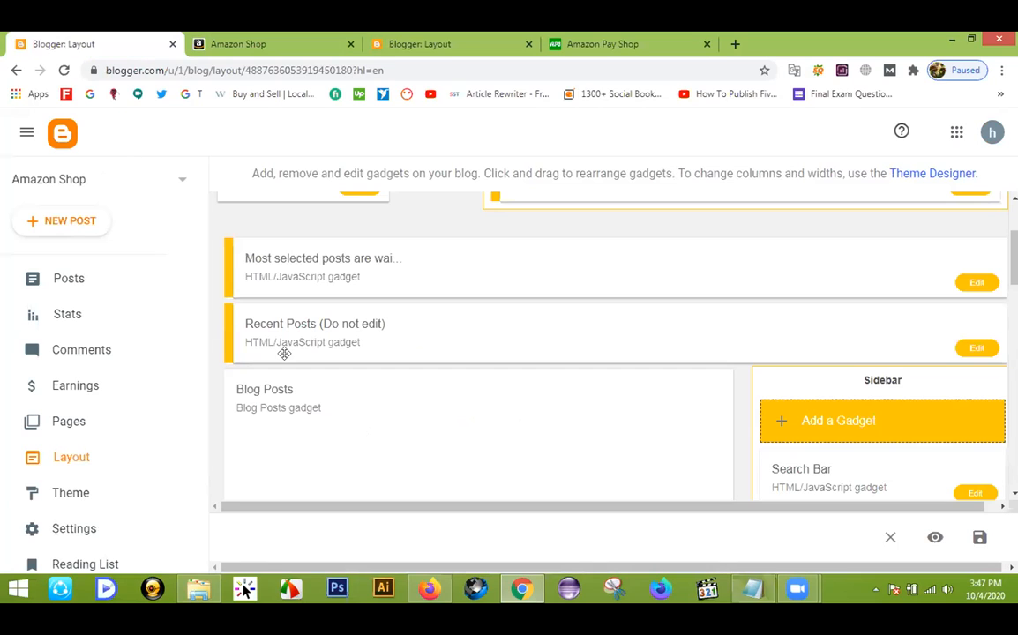
{"action": "scroll", "coordinate": [345, 289], "scroll_direction": "down", "scroll_amount": 6}
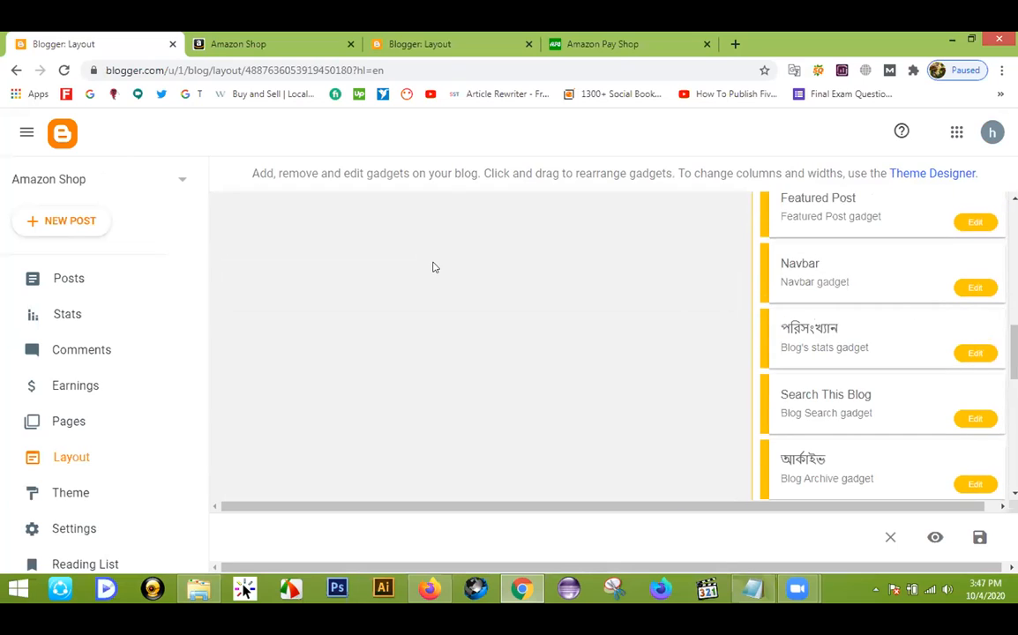
{"action": "scroll", "coordinate": [457, 335], "scroll_direction": "up", "scroll_amount": 7}
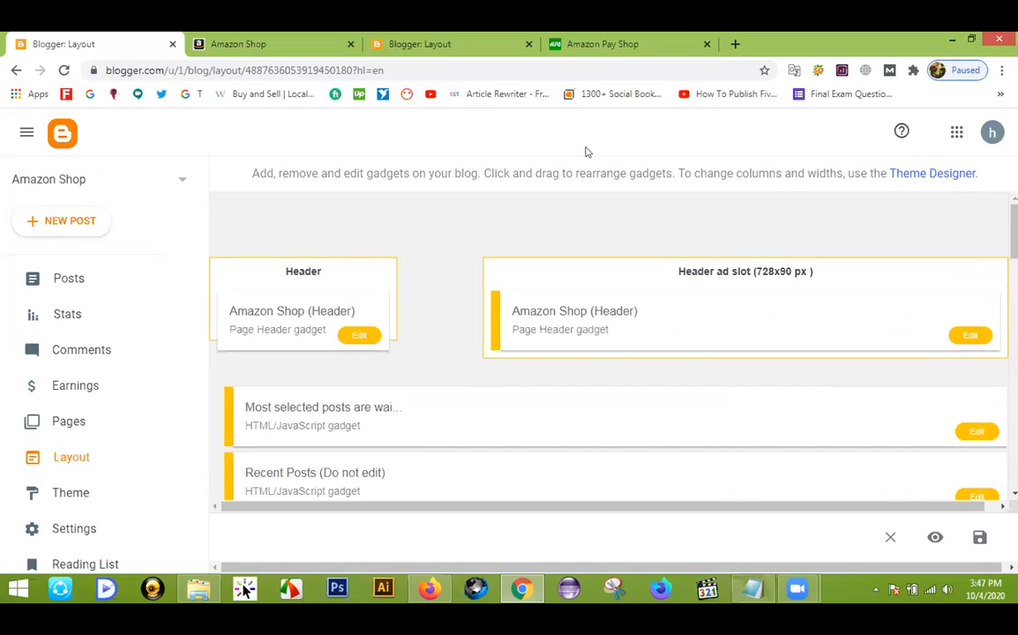
Step: Close the Amazon Pay Shop blog and its layout page
{"action": "left_click", "coordinate": [528, 43]}
{"action": "left_click", "coordinate": [581, 154]}
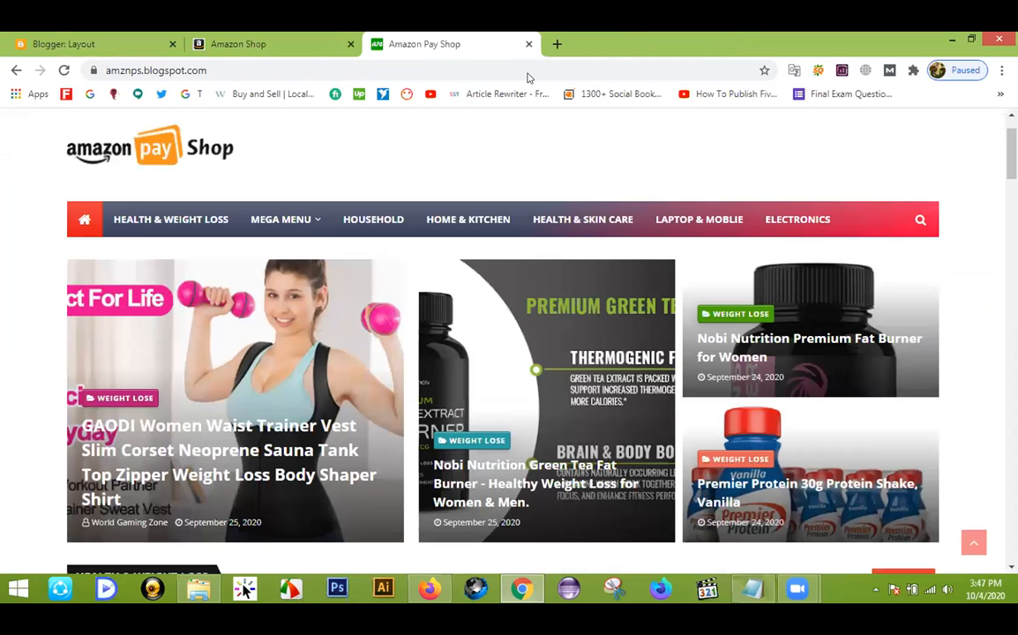
{"action": "left_click", "coordinate": [528, 44]}
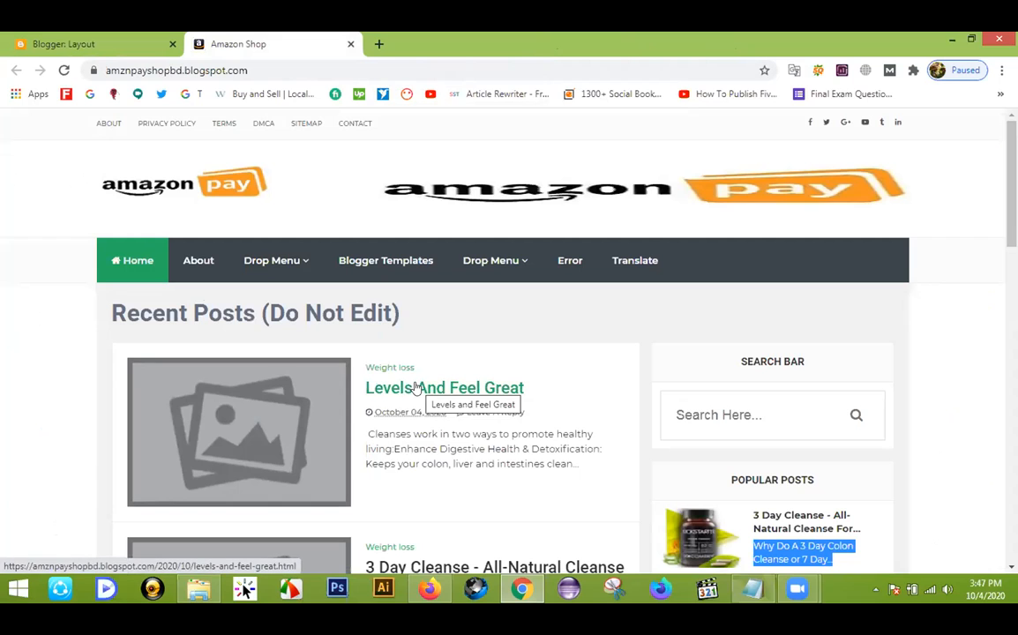
Step: Open the Amazon Shop blog's current theme for HTML editing
{"action": "left_click", "coordinate": [137, 40]}
{"action": "scroll", "coordinate": [96, 397], "scroll_direction": "down", "scroll_amount": 2}
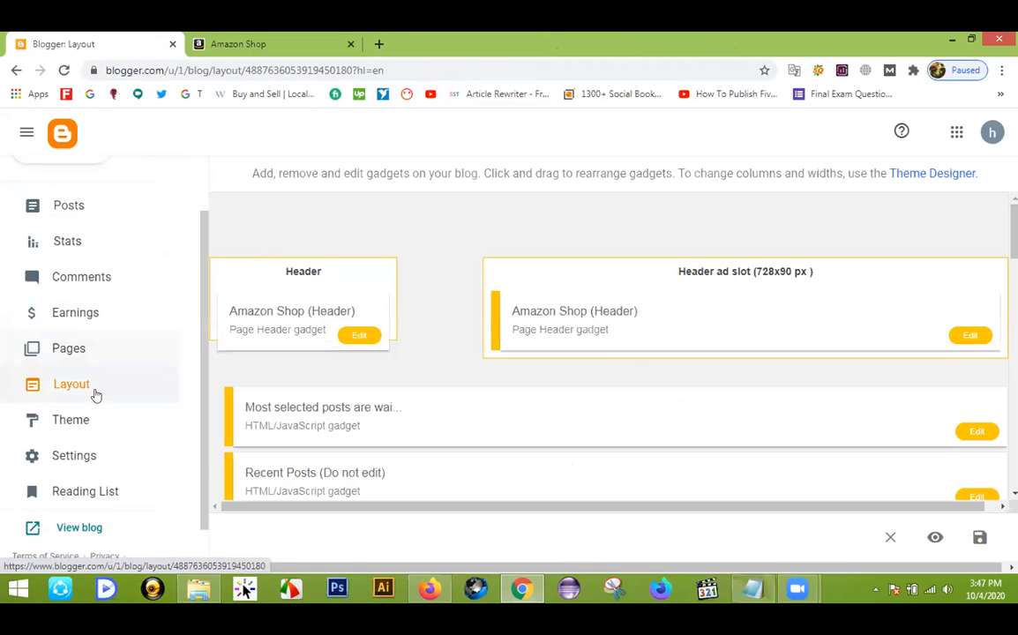
{"action": "scroll", "coordinate": [95, 397], "scroll_direction": "down", "scroll_amount": 1}
{"action": "left_click", "coordinate": [66, 364]}
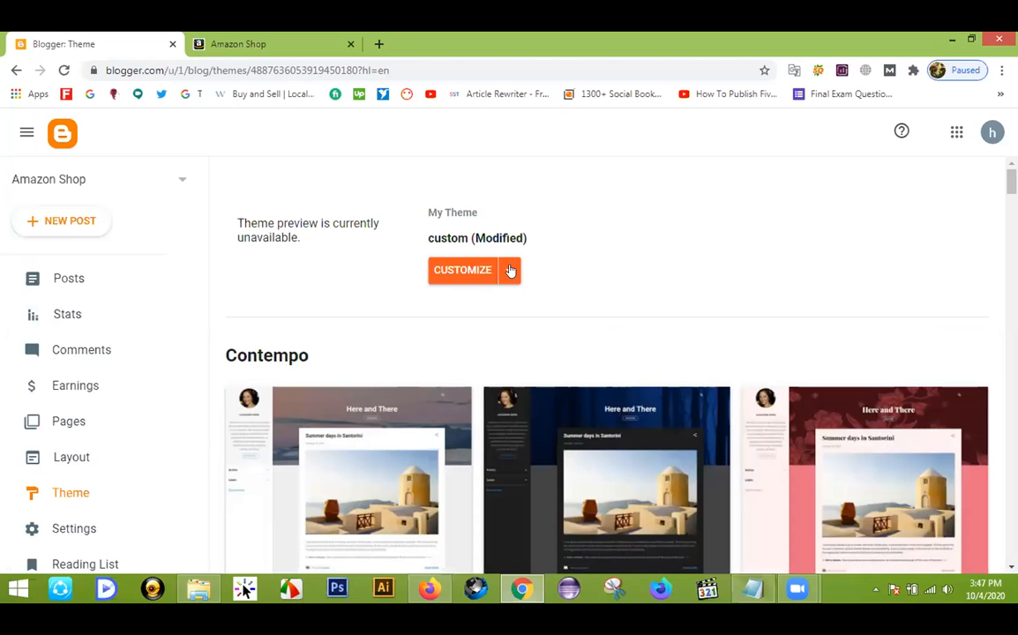
{"action": "left_click", "coordinate": [510, 271]}
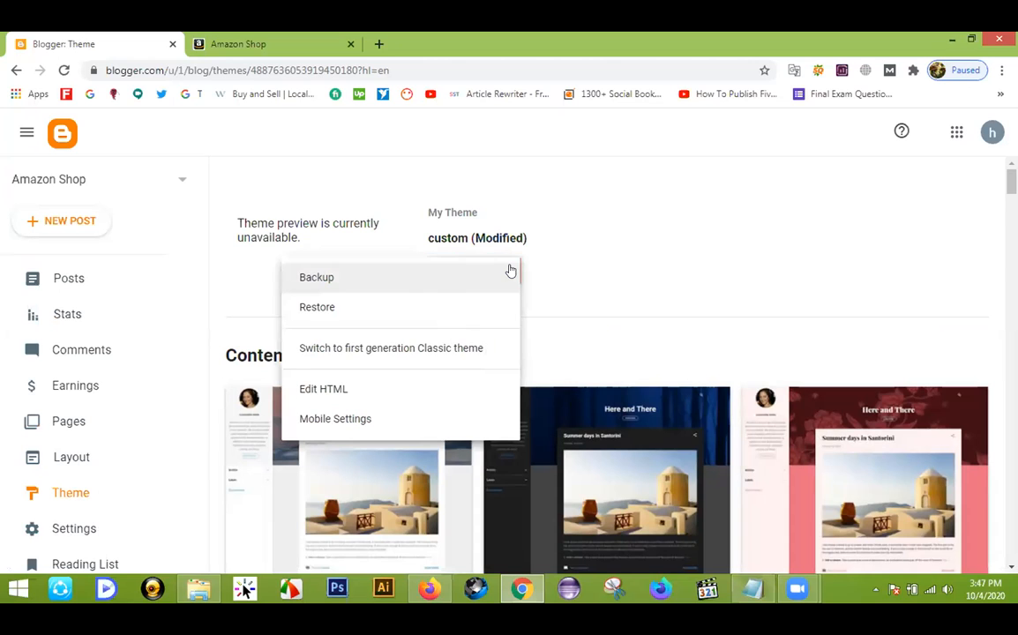
{"action": "left_click", "coordinate": [321, 391]}
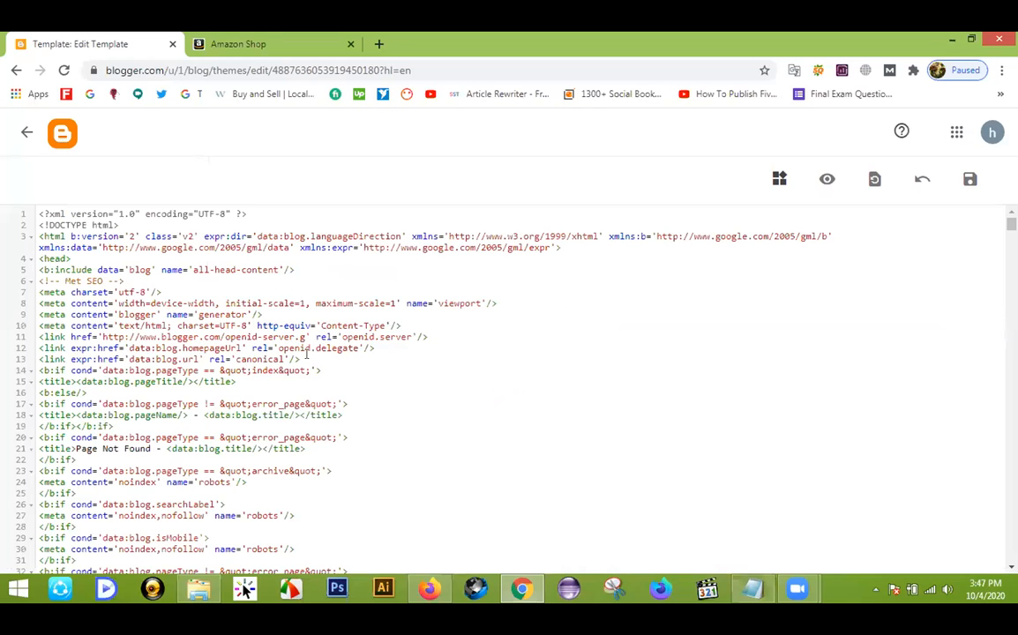
Step: Look through the start of the theme code and view the navigation menu on the live Amazon Shop blog
{"action": "scroll", "coordinate": [294, 326], "scroll_direction": "down", "scroll_amount": 10}
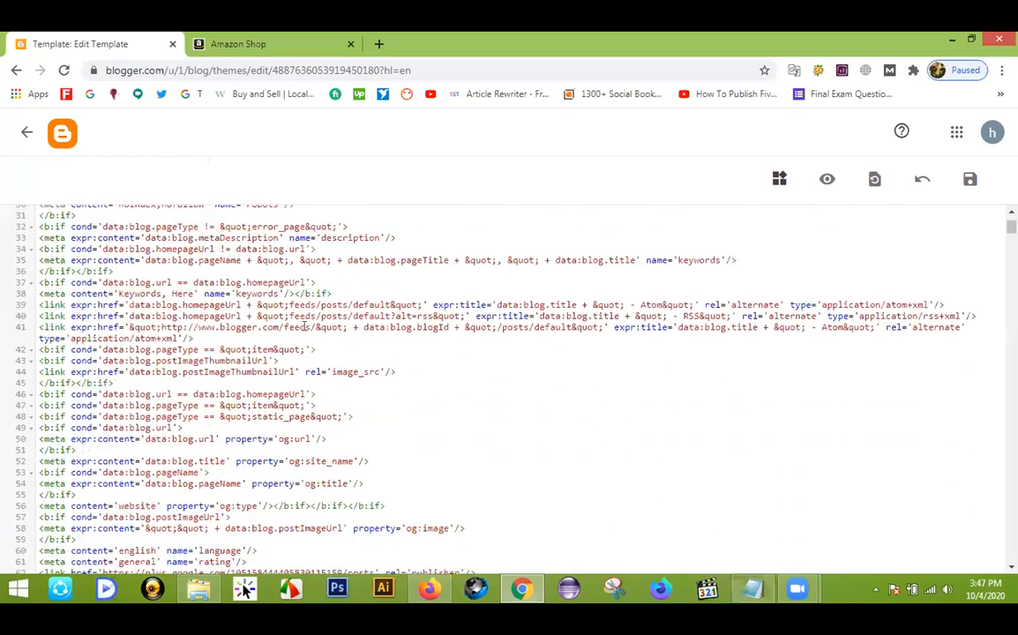
{"action": "scroll", "coordinate": [310, 353], "scroll_direction": "up", "scroll_amount": 10}
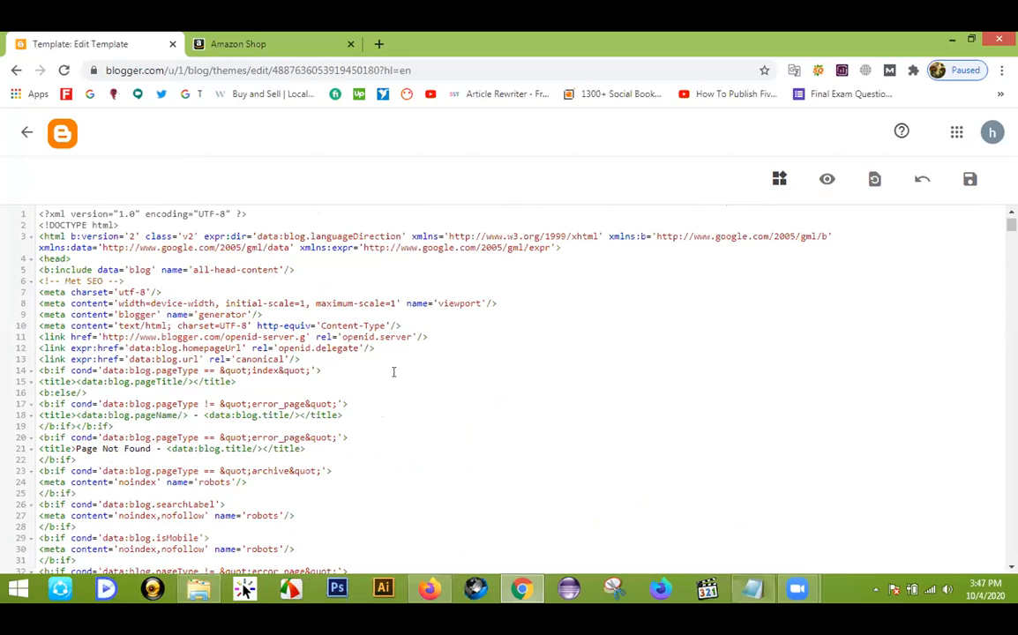
{"action": "left_click", "coordinate": [250, 43]}
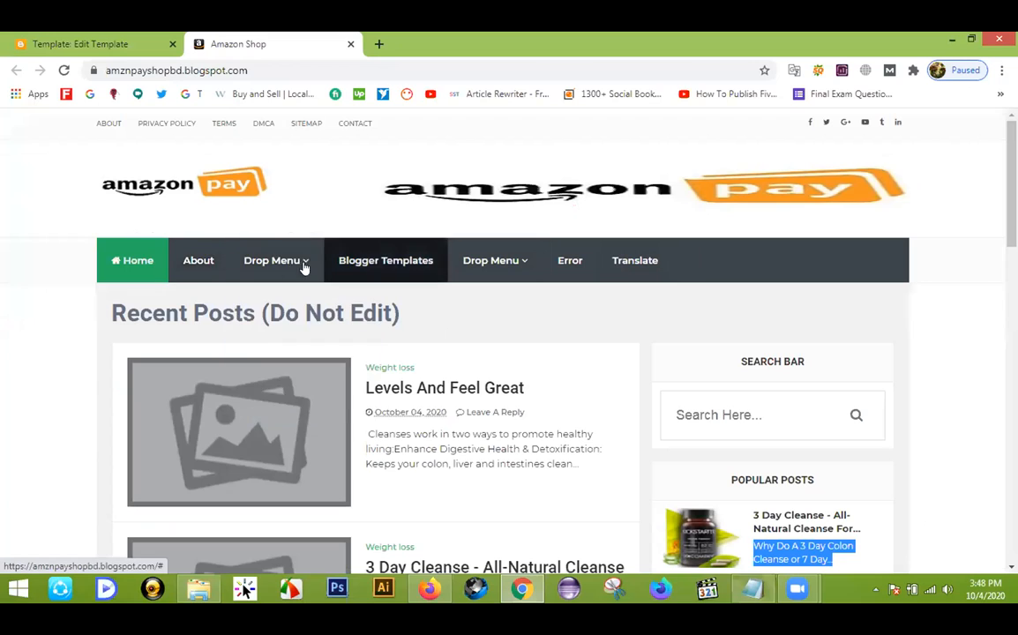
Step: Inspect the About item in the live Amazon Shop menu and select the id value of its enclosing nav element
{"action": "right_click", "coordinate": [192, 263]}
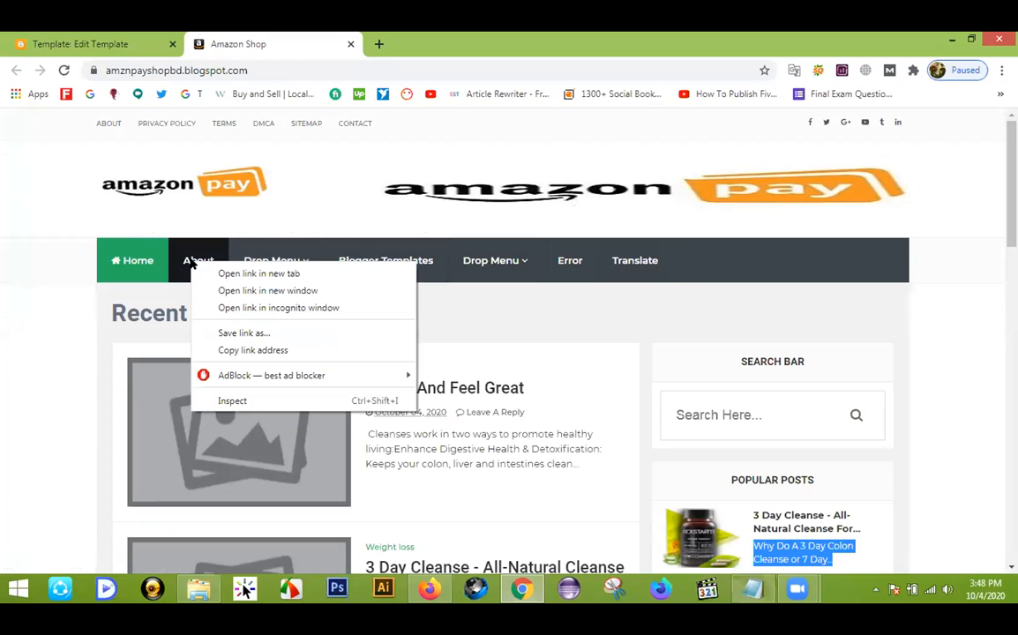
{"action": "left_click", "coordinate": [223, 402]}
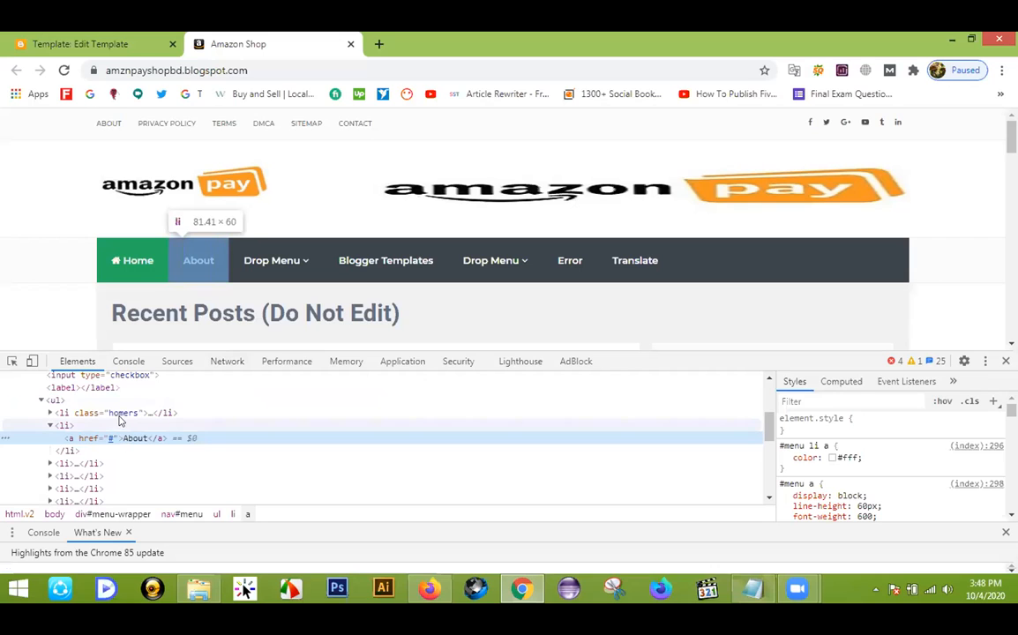
{"action": "left_click", "coordinate": [51, 427]}
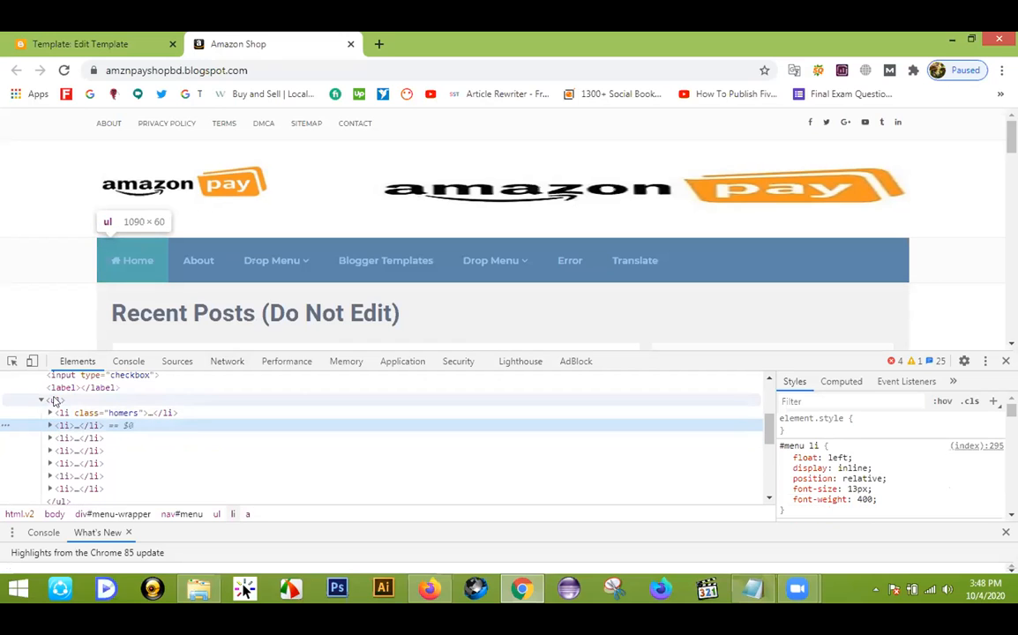
{"action": "scroll", "coordinate": [55, 413], "scroll_direction": "up", "scroll_amount": 2}
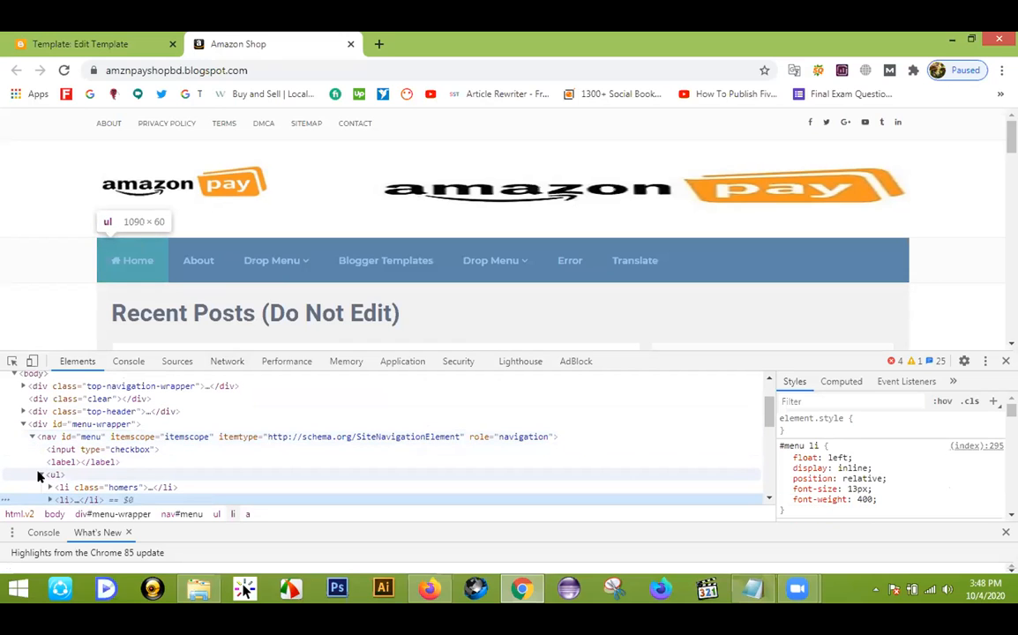
{"action": "left_click", "coordinate": [41, 475]}
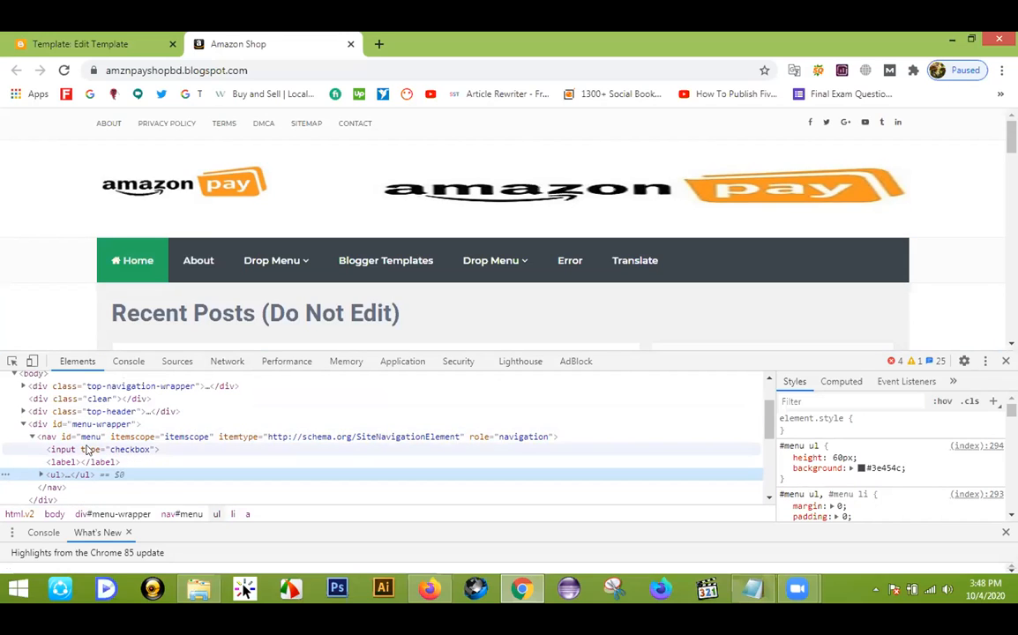
{"action": "left_click", "coordinate": [87, 440]}
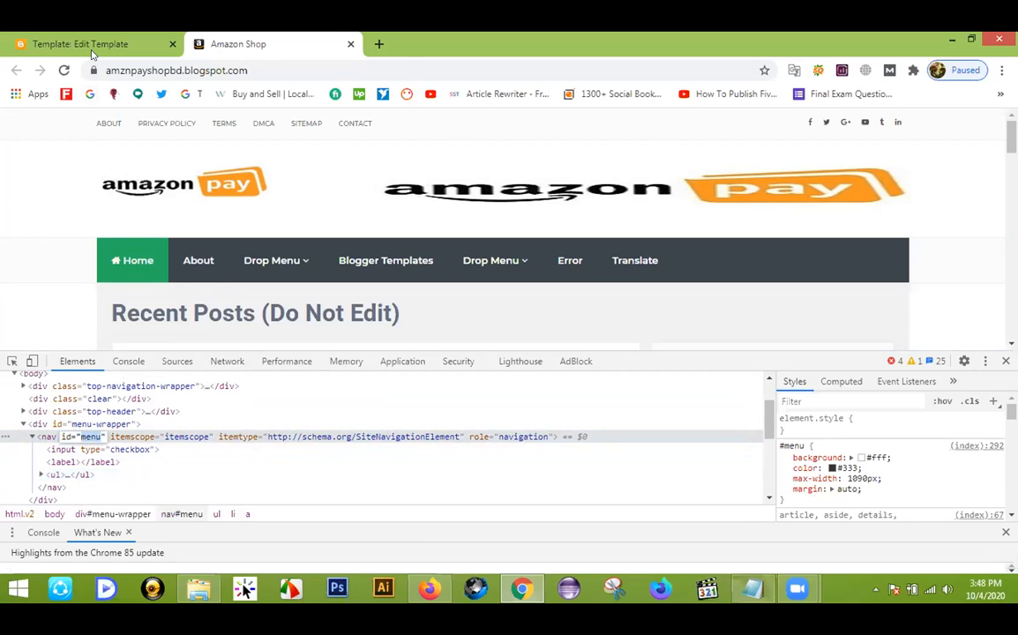
Step: Search the theme HTML for "menu" and look through the code for the navigation menu markup
{"action": "left_click", "coordinate": [90, 37]}
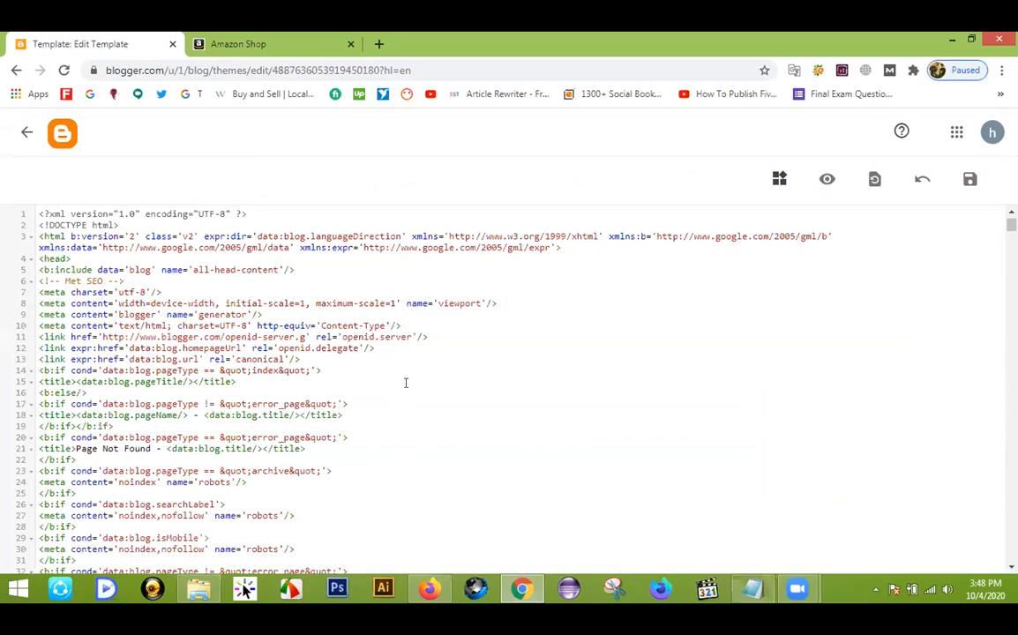
{"action": "key", "text": "ctrl+f"}
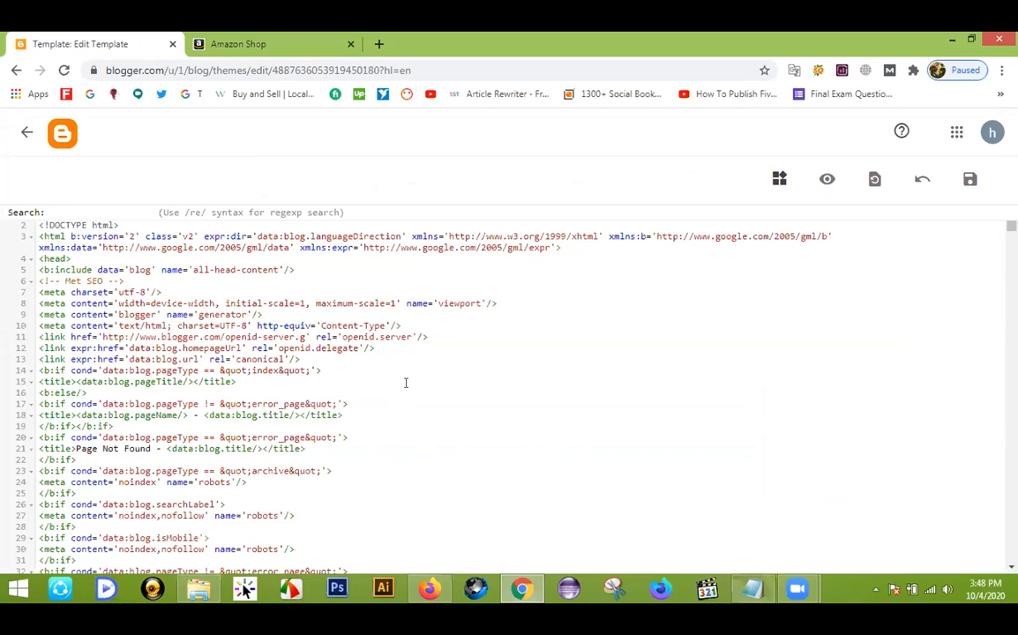
{"action": "type", "text": "menu"}
{"action": "key", "text": "Return"}
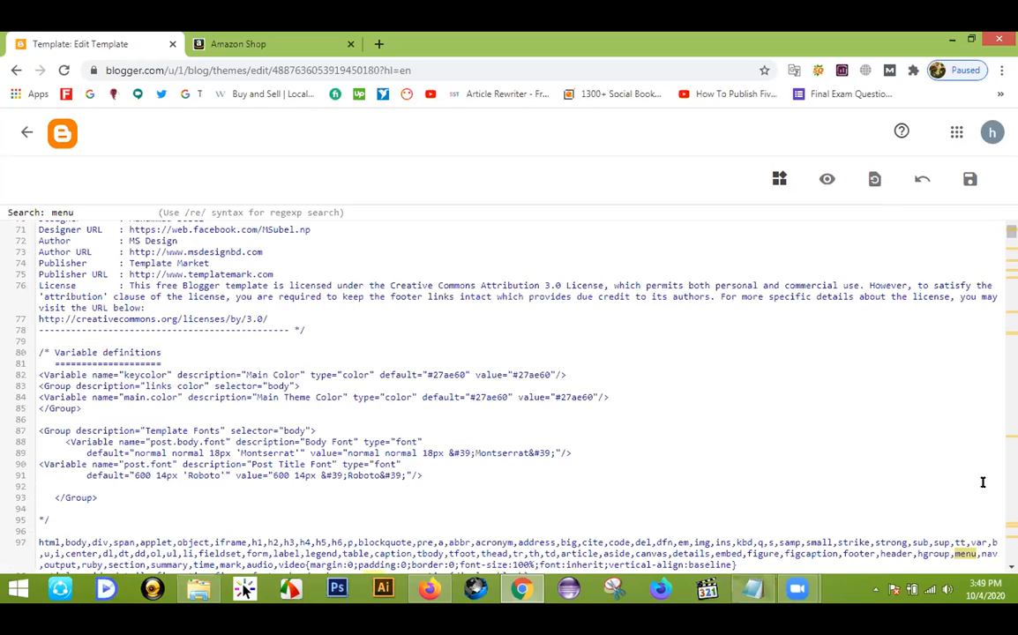
{"action": "scroll", "coordinate": [614, 362], "scroll_direction": "down", "scroll_amount": 20}
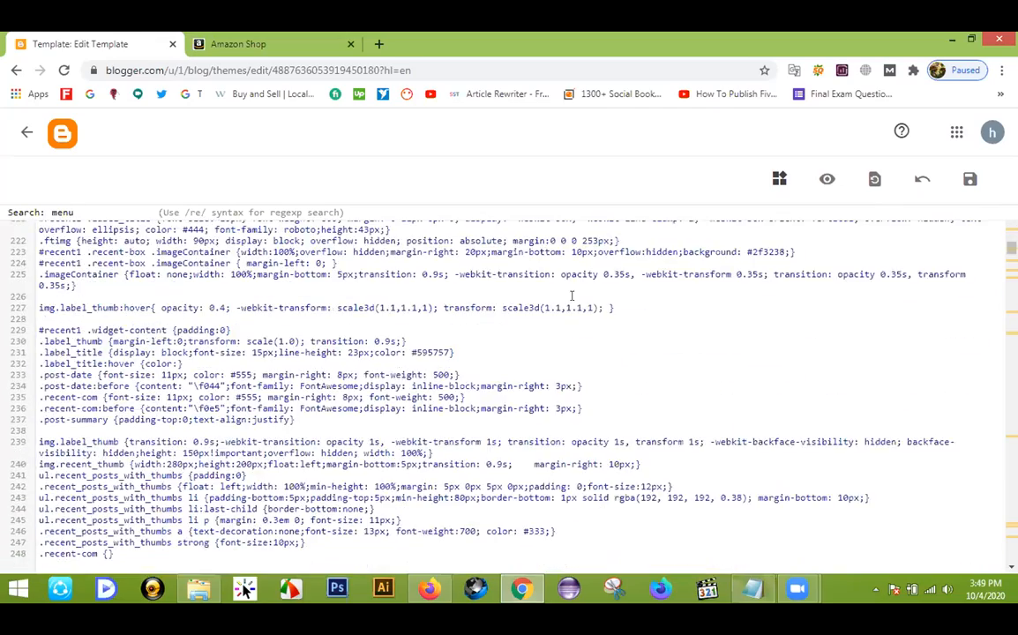
{"action": "scroll", "coordinate": [573, 295], "scroll_direction": "down", "scroll_amount": 15}
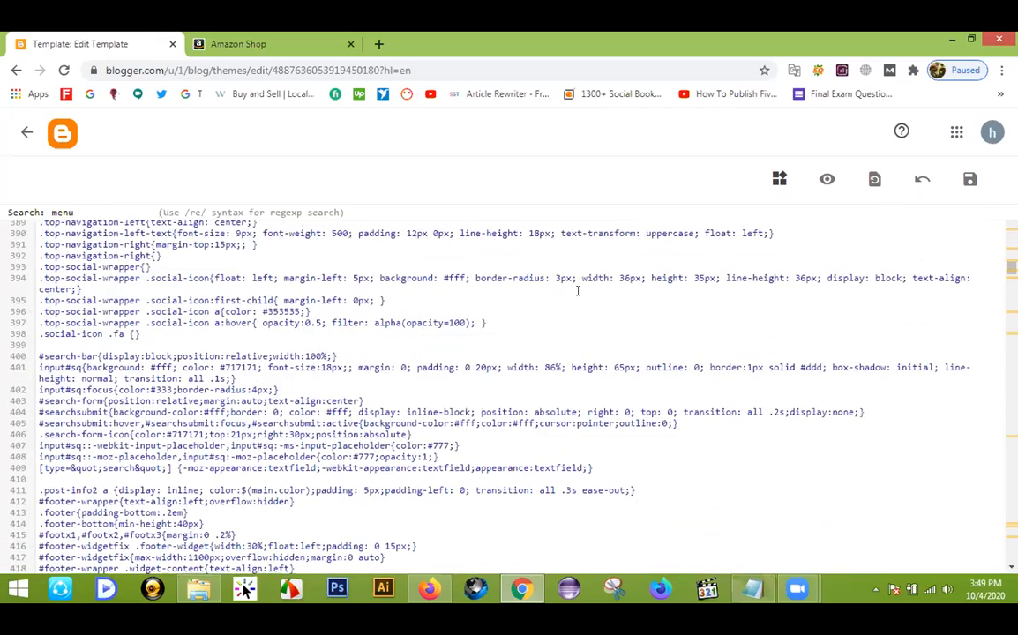
{"action": "scroll", "coordinate": [578, 291], "scroll_direction": "down", "scroll_amount": 3}
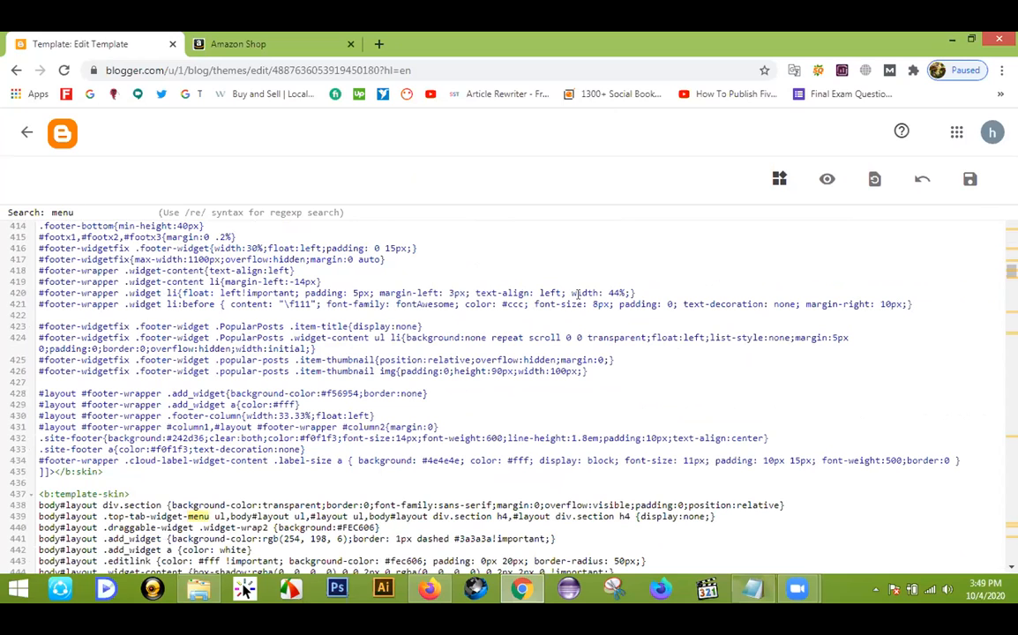
{"action": "scroll", "coordinate": [575, 300], "scroll_direction": "up", "scroll_amount": 2}
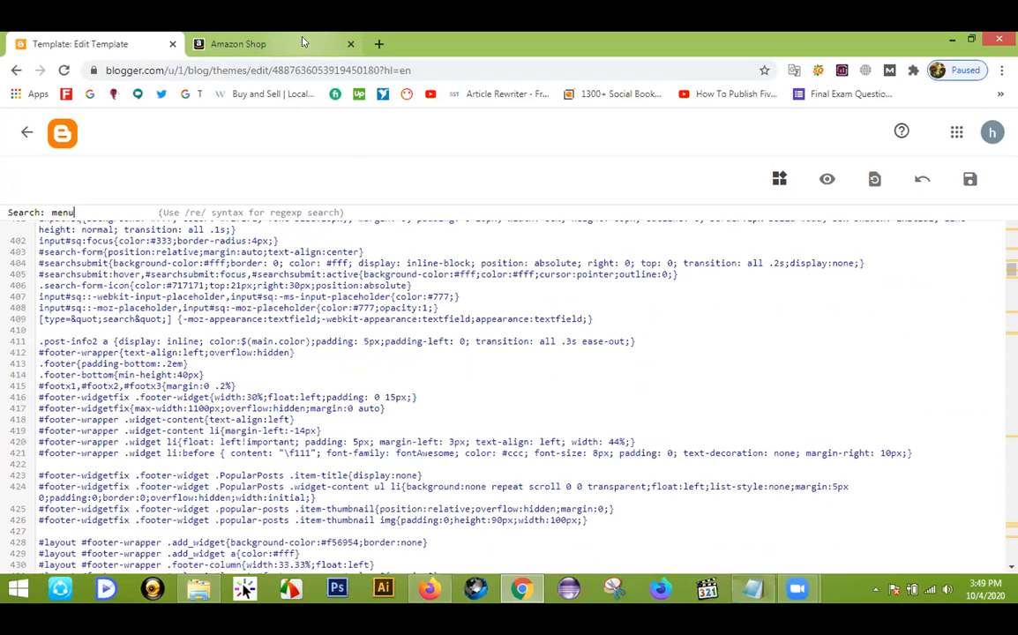
Step: Check the item names in the live blog's navigation menu against the theme code
{"action": "left_click", "coordinate": [264, 46]}
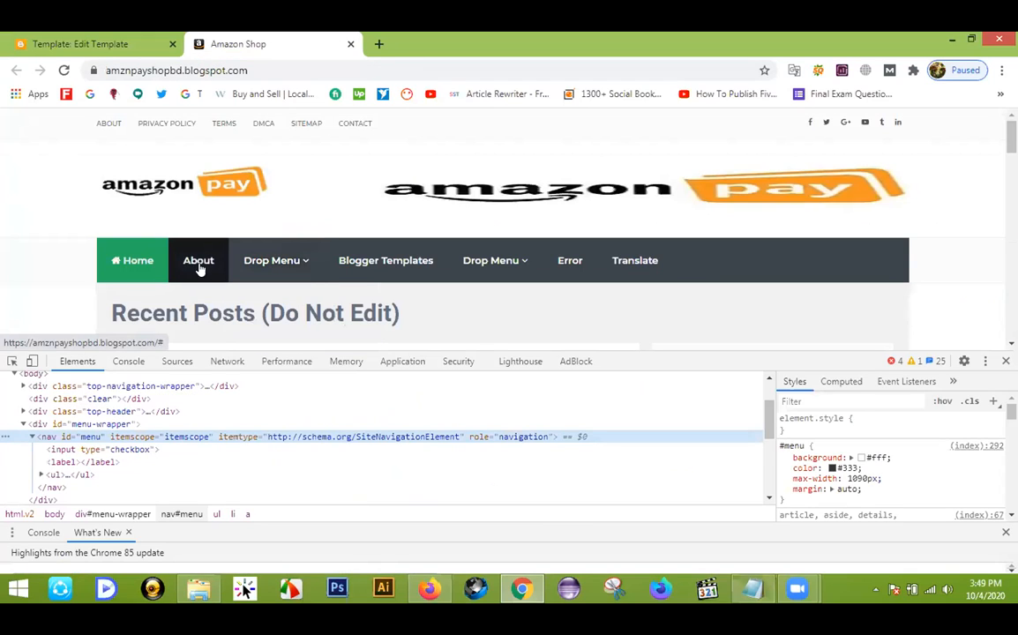
{"action": "mouse_move", "coordinate": [269, 255]}
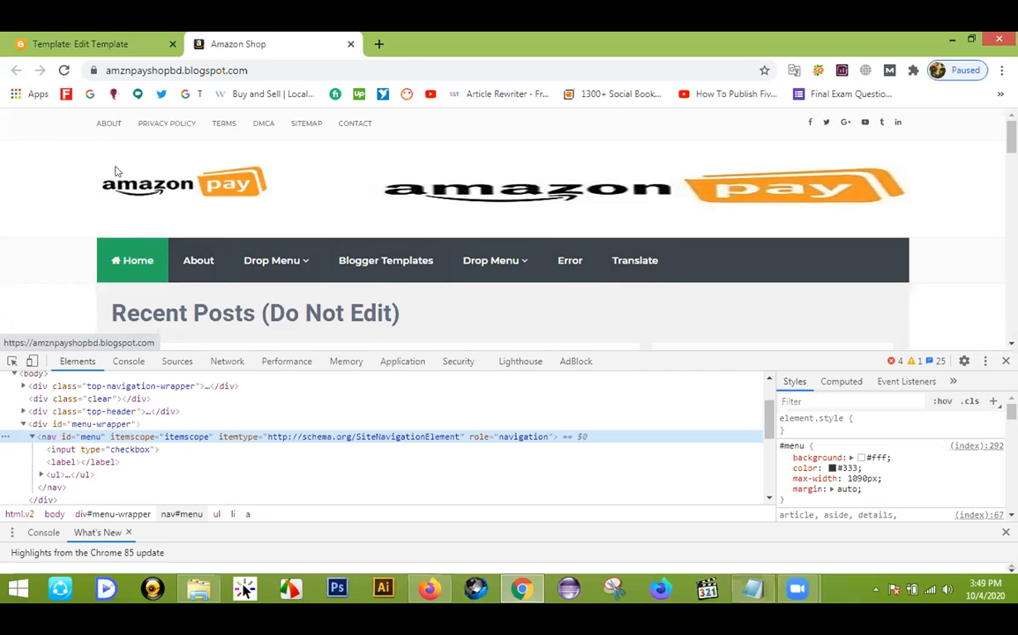
{"action": "left_click", "coordinate": [41, 35]}
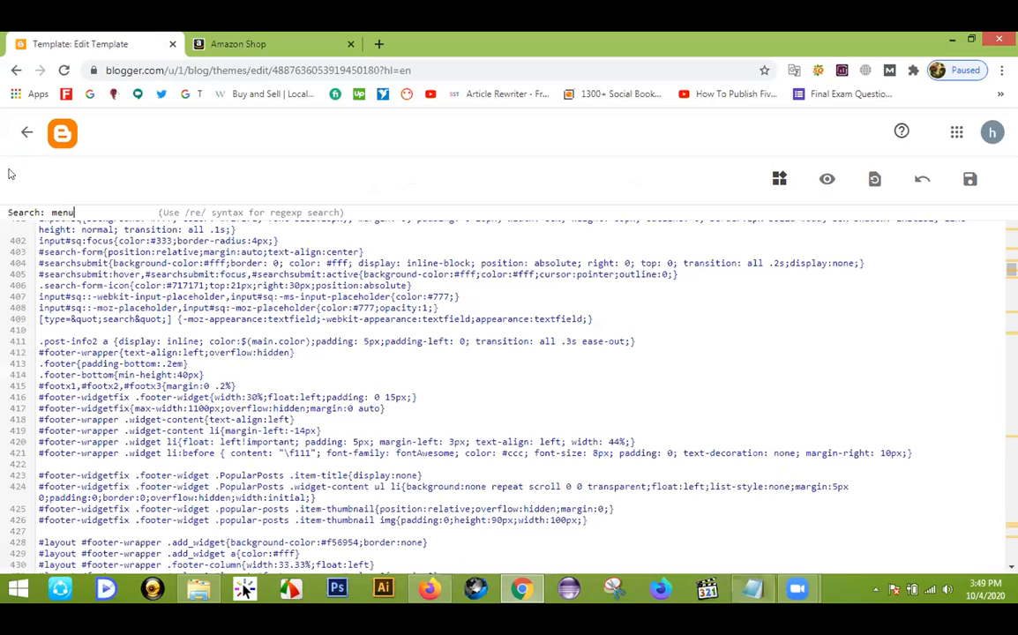
Step: Leave the theme code and reopen the Amazon Shop theme for HTML editing, with the code search ready
{"action": "left_click", "coordinate": [60, 133]}
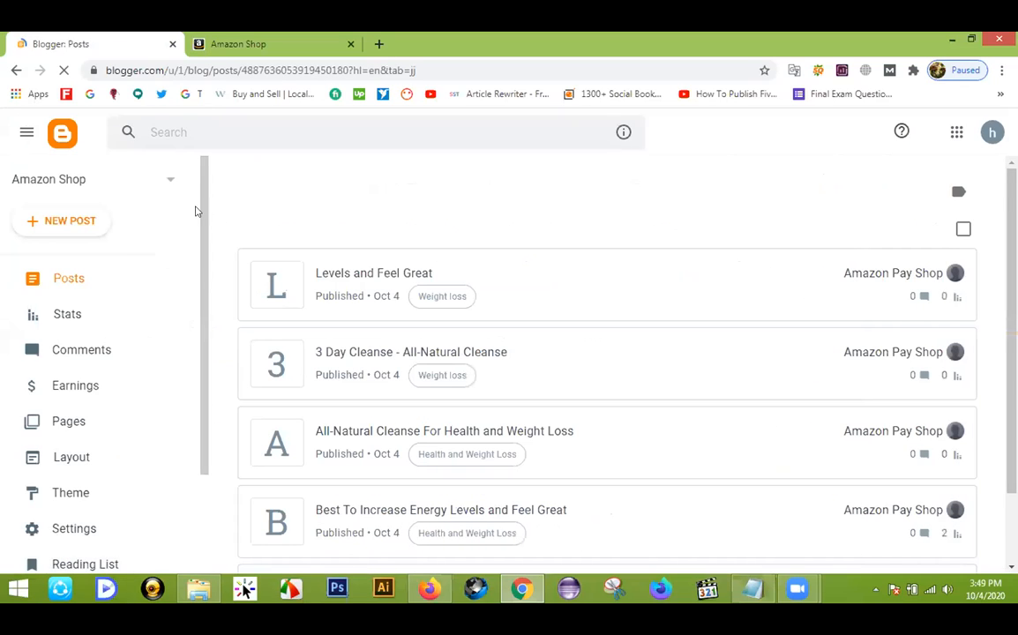
{"action": "left_click", "coordinate": [78, 495]}
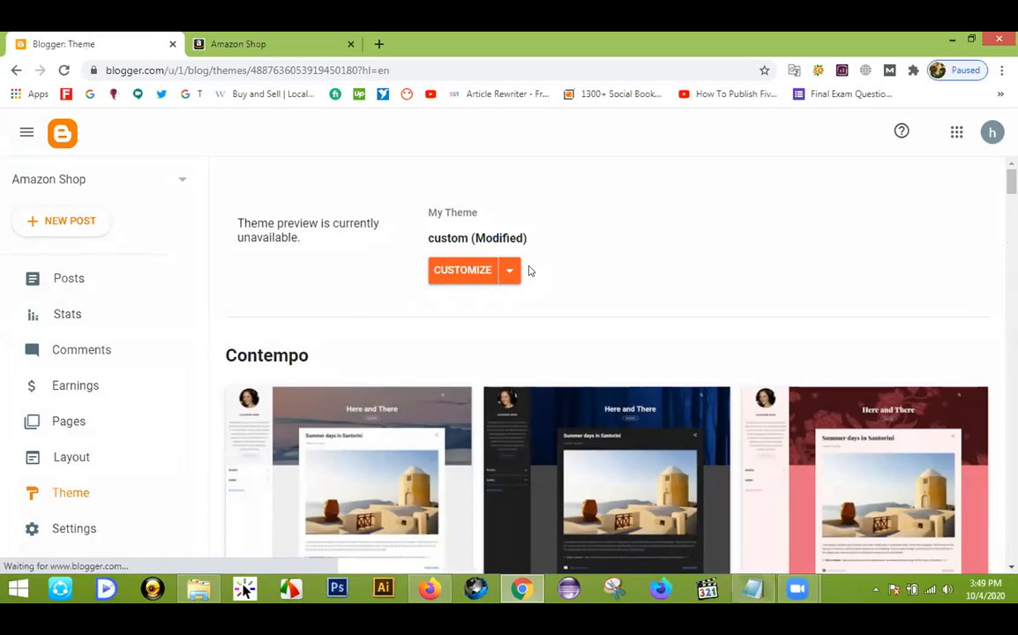
{"action": "left_click", "coordinate": [509, 270]}
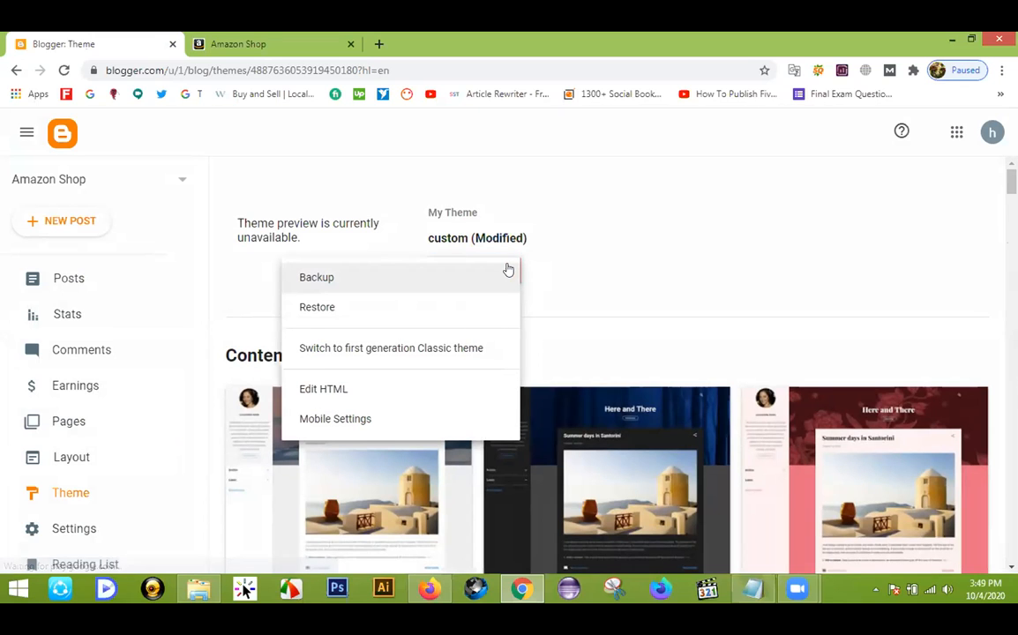
{"action": "left_click", "coordinate": [314, 389]}
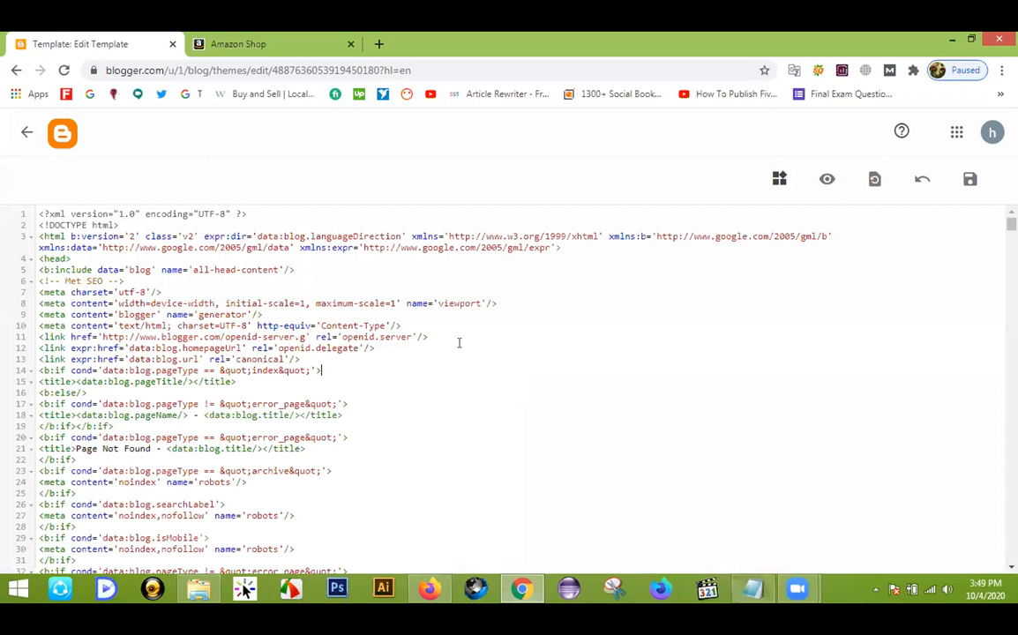
{"action": "key", "text": "ctrl+f"}
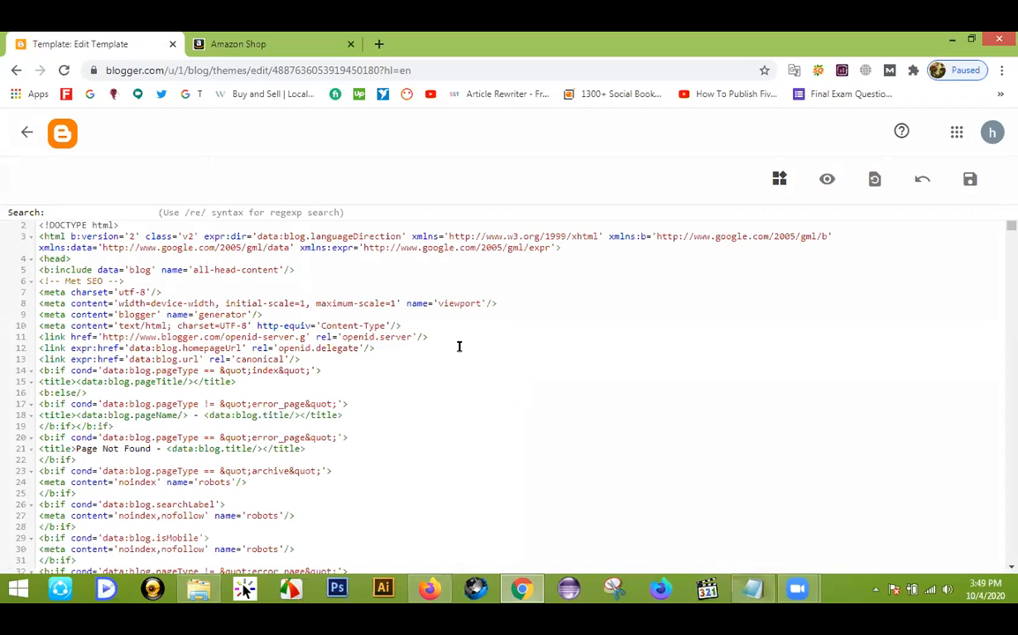
Step: Restart the inspection of the live blog's About menu item and select the id of the nav element around the menu list
{"action": "left_click", "coordinate": [238, 43]}
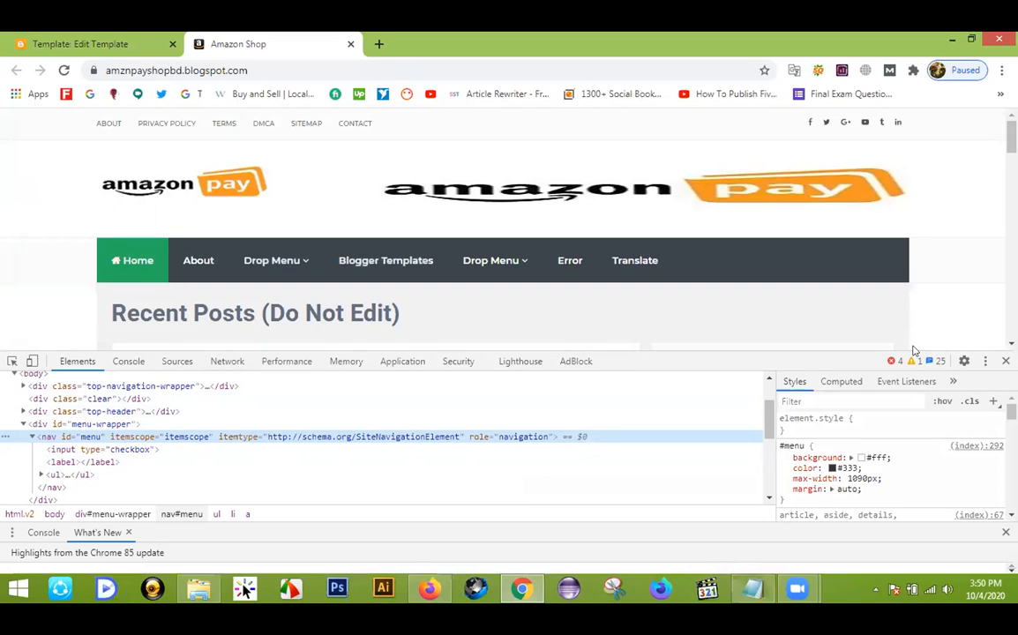
{"action": "left_click", "coordinate": [1003, 362]}
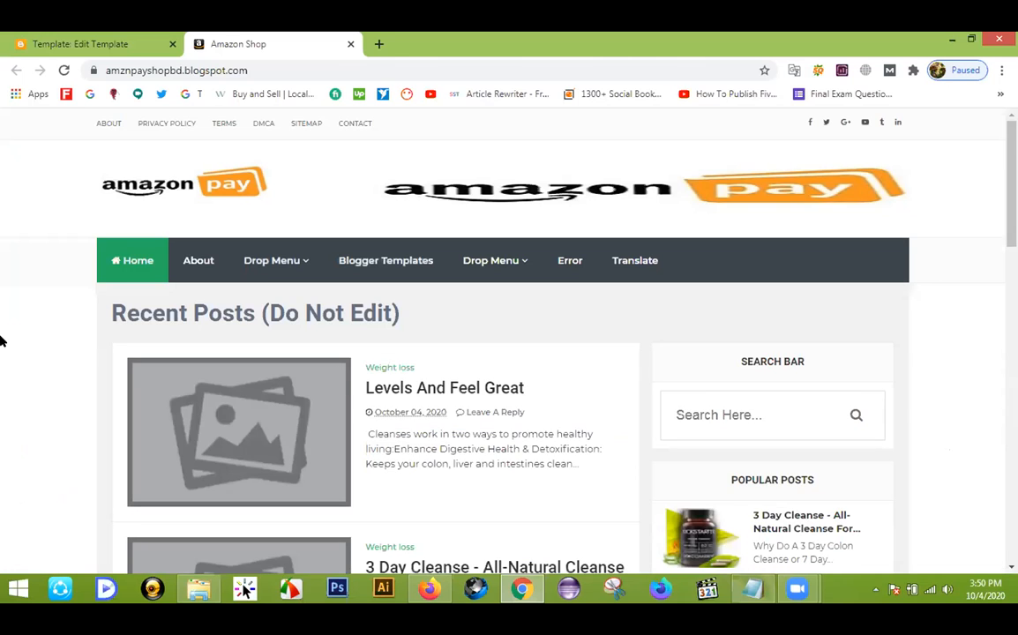
{"action": "right_click", "coordinate": [201, 260]}
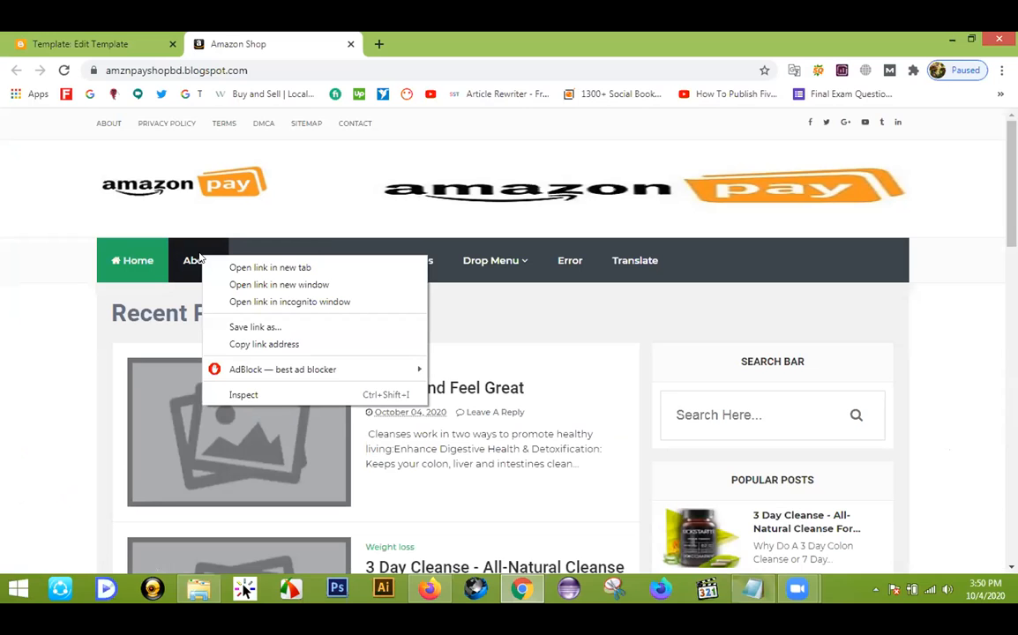
{"action": "left_click", "coordinate": [239, 396]}
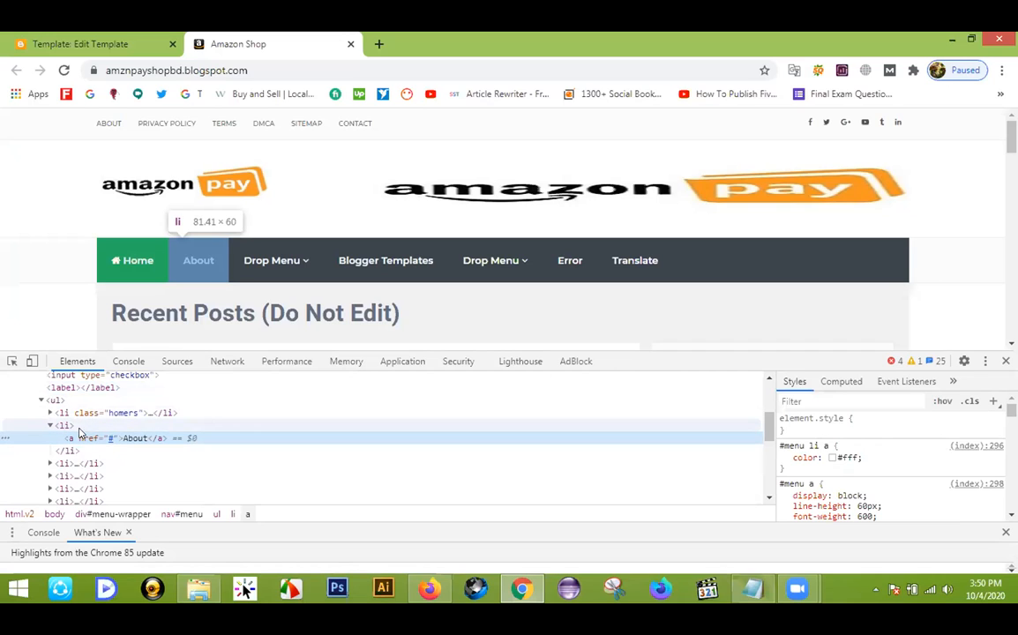
{"action": "left_click", "coordinate": [50, 426]}
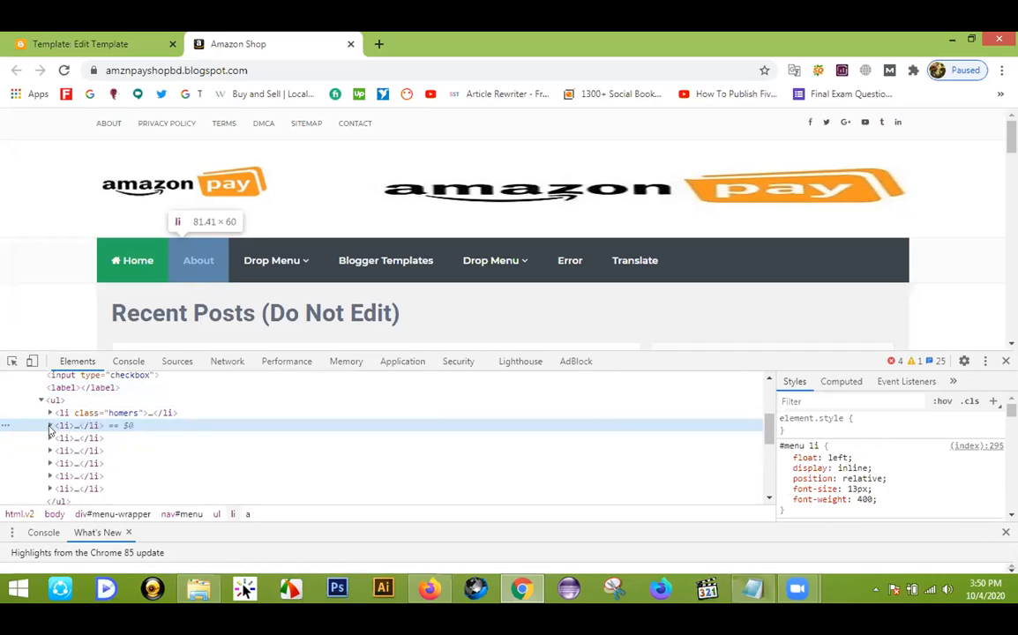
{"action": "scroll", "coordinate": [40, 400], "scroll_direction": "up", "scroll_amount": 3}
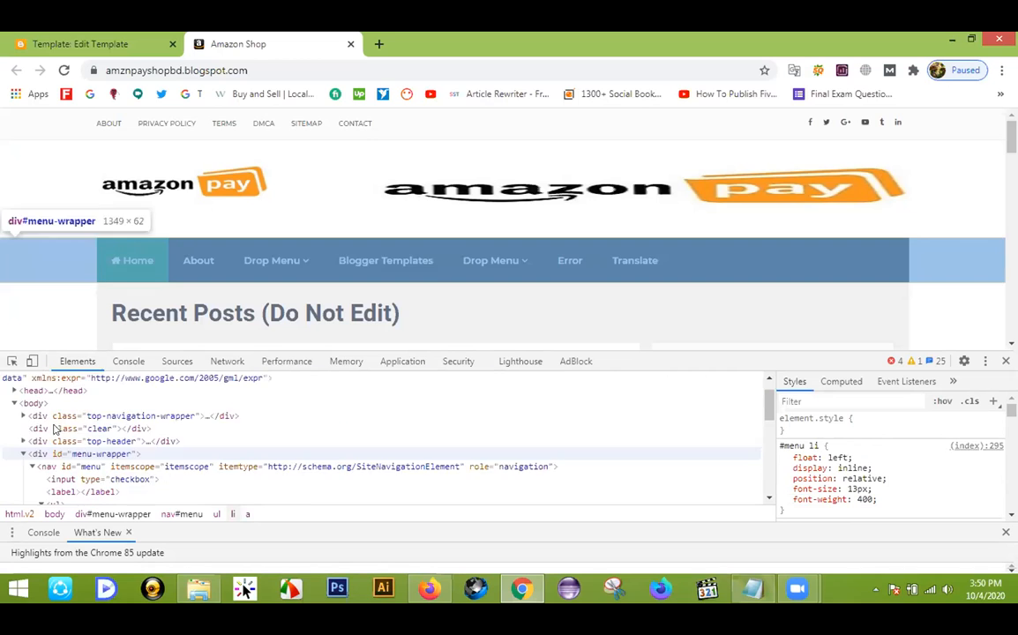
{"action": "scroll", "coordinate": [70, 423], "scroll_direction": "down", "scroll_amount": 4}
{"action": "scroll", "coordinate": [73, 428], "scroll_direction": "up", "scroll_amount": 2}
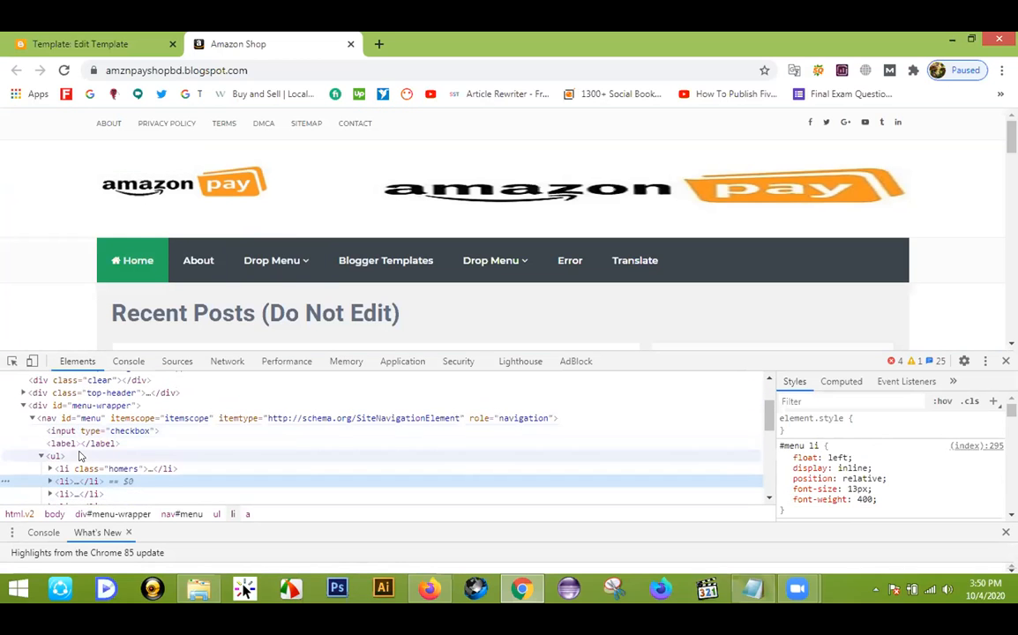
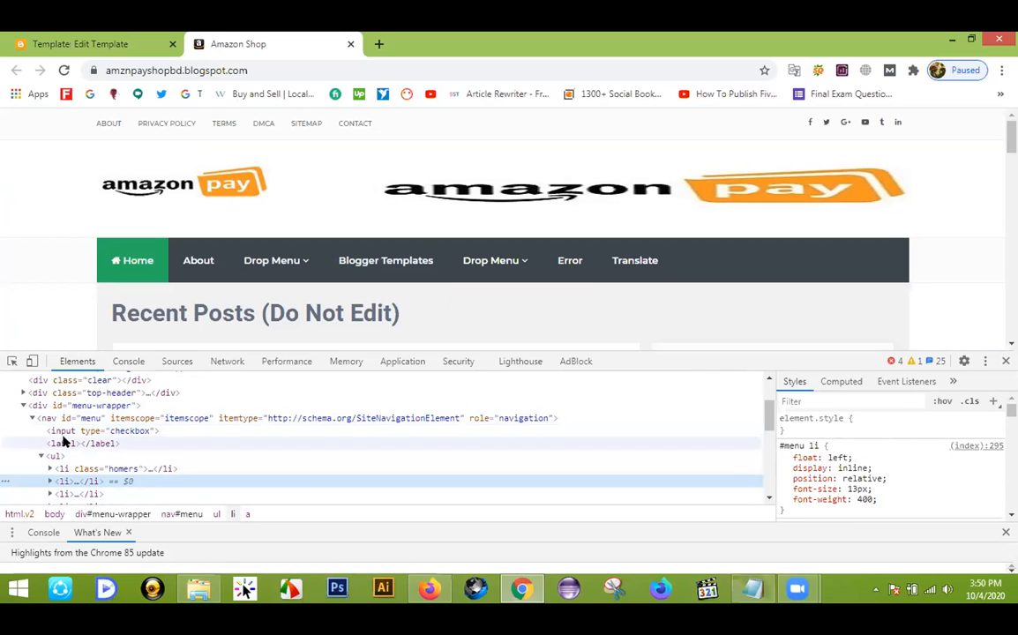
{"action": "left_click", "coordinate": [14, 444]}
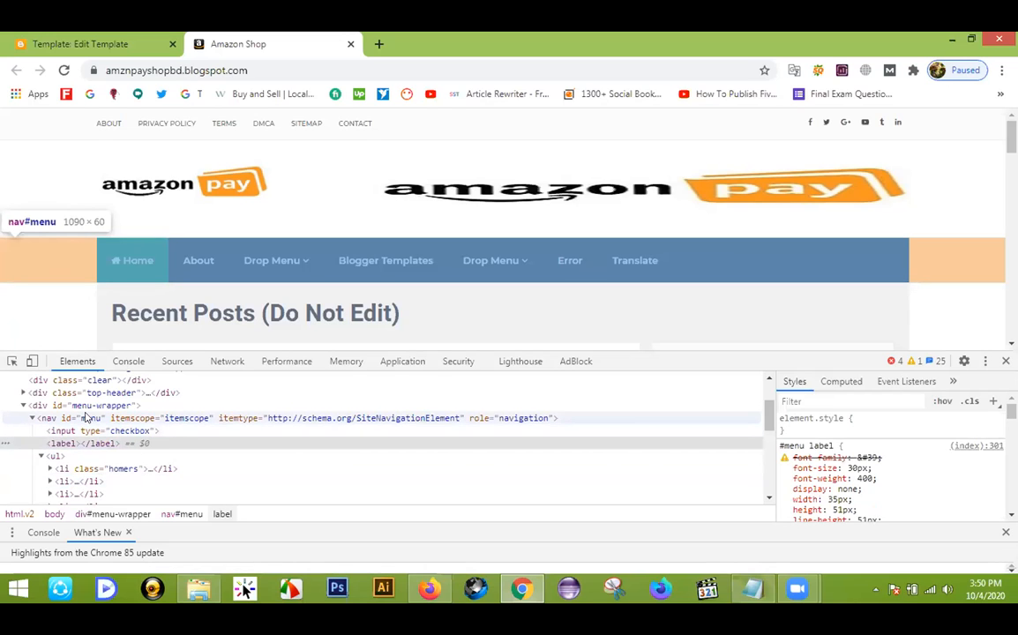
{"action": "left_click", "coordinate": [86, 420]}
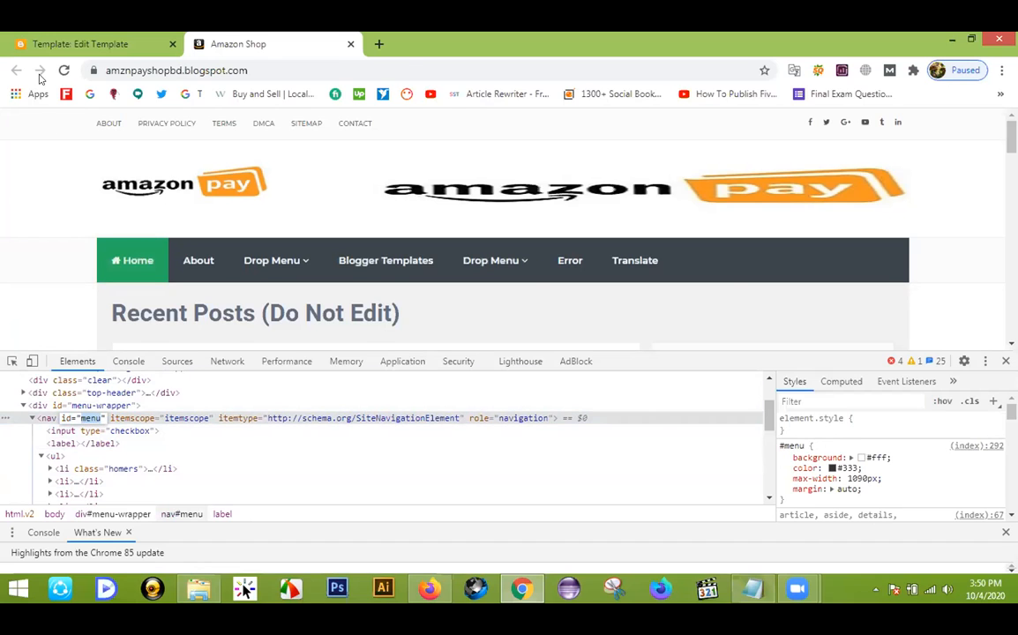
Step: Return to the Amazon Shop theme HTML and search its code for "menu"
{"action": "left_click", "coordinate": [58, 40]}
{"action": "left_click", "coordinate": [411, 380]}
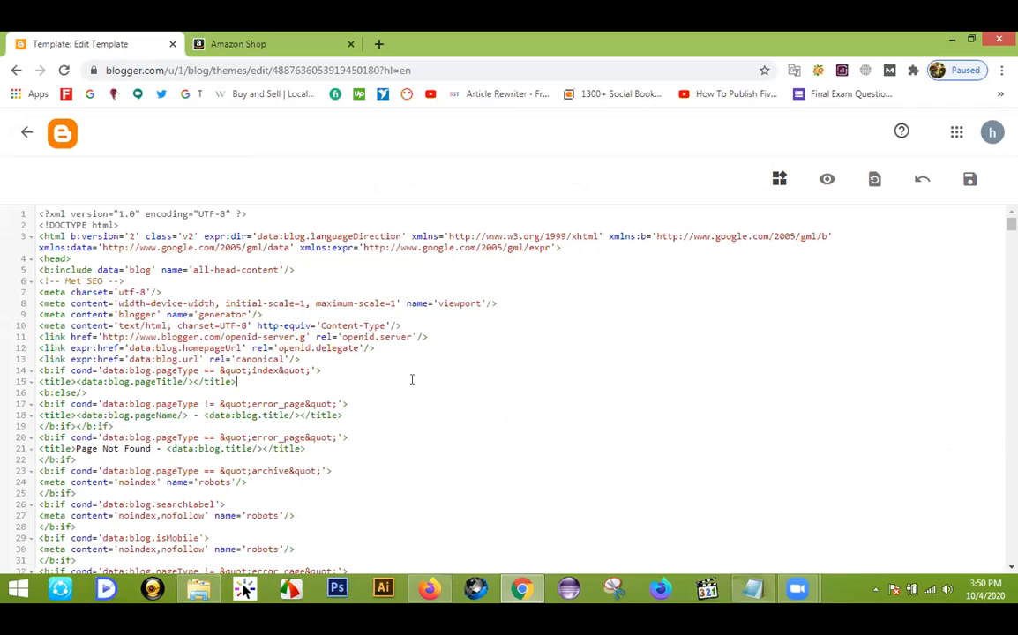
{"action": "key", "text": "ctrl+f"}
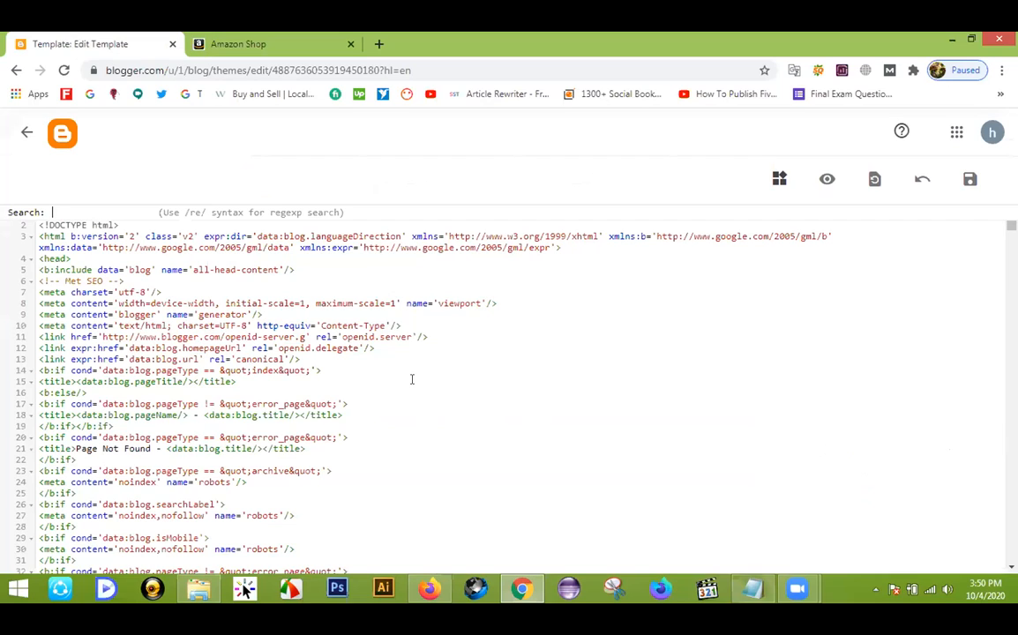
{"action": "type", "text": "menu"}
{"action": "key", "text": "Return"}
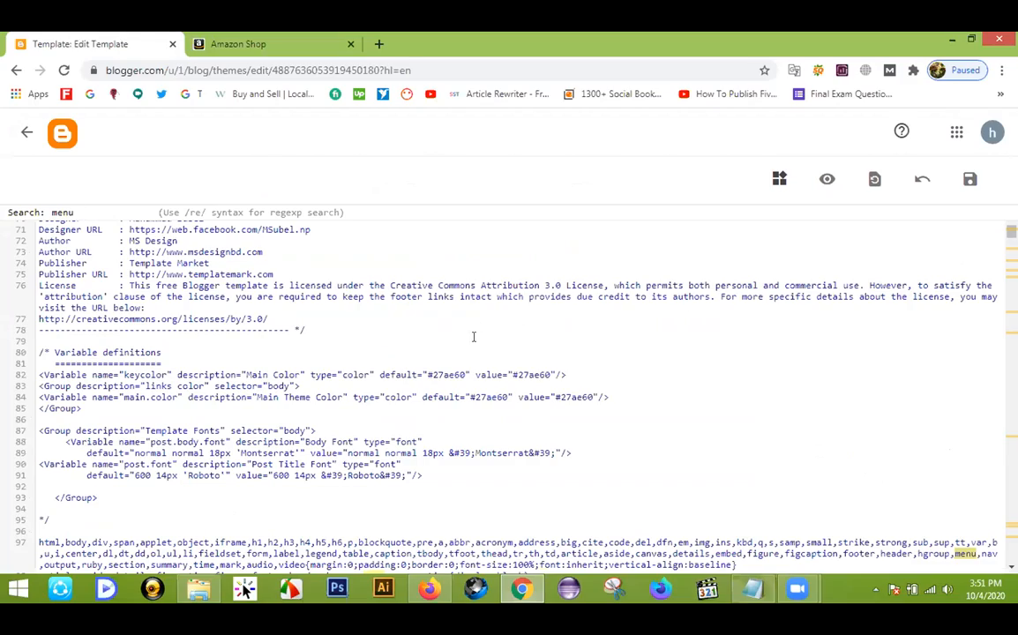
Step: Look through the highlighted "menu" matches in the theme code for the markup of the blog's top navigation links
{"action": "scroll", "coordinate": [477, 335], "scroll_direction": "down", "scroll_amount": 10}
{"action": "scroll", "coordinate": [472, 351], "scroll_direction": "down", "scroll_amount": 12}
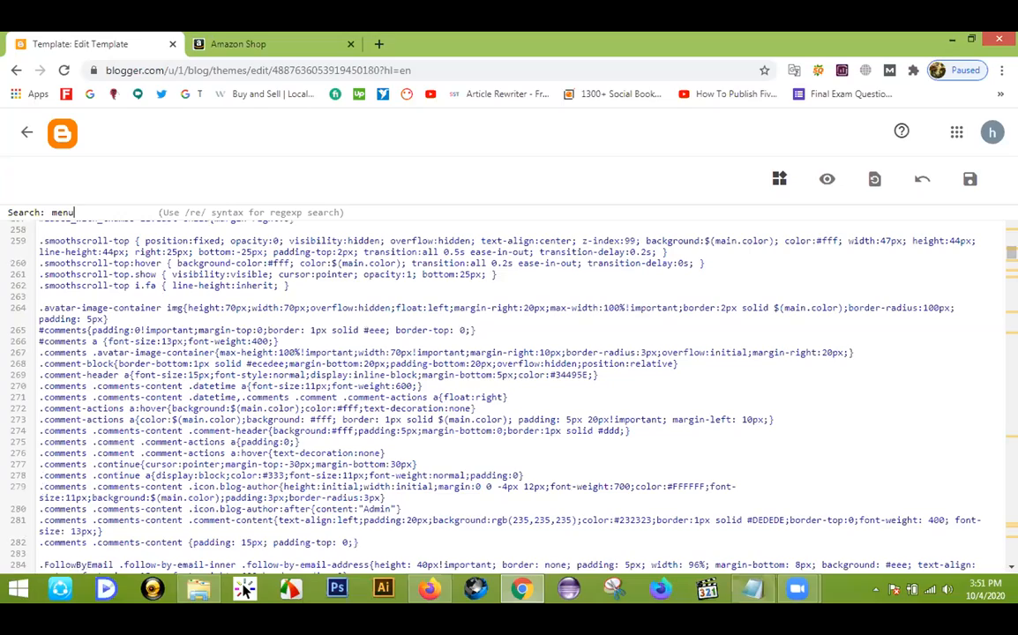
{"action": "scroll", "coordinate": [392, 383], "scroll_direction": "down", "scroll_amount": 6}
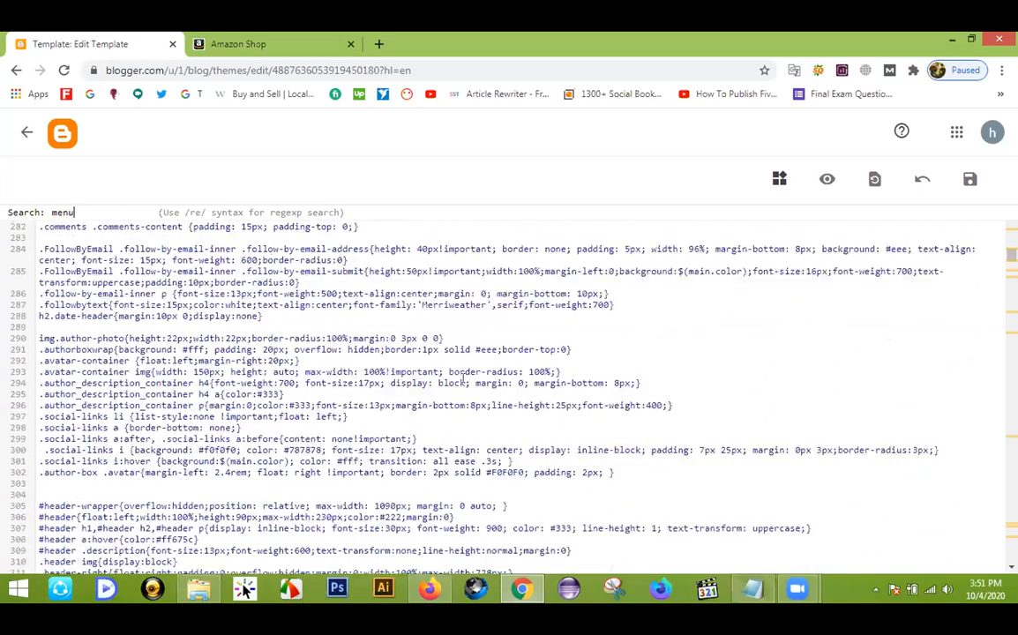
{"action": "scroll", "coordinate": [392, 383], "scroll_direction": "down", "scroll_amount": 5}
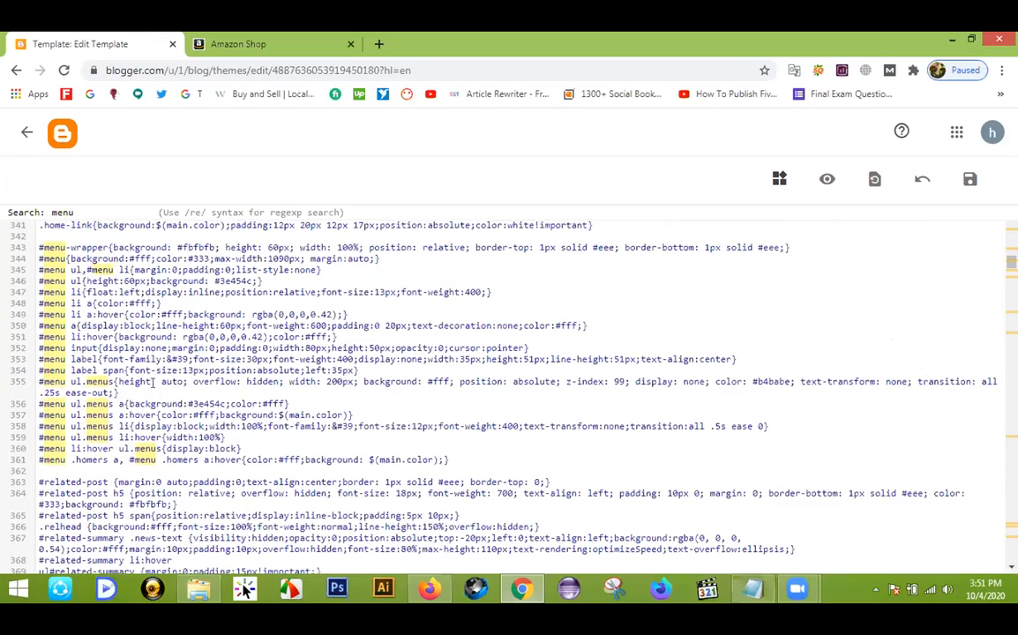
{"action": "scroll", "coordinate": [85, 372], "scroll_direction": "down", "scroll_amount": 6}
{"action": "scroll", "coordinate": [85, 371], "scroll_direction": "down", "scroll_amount": 12}
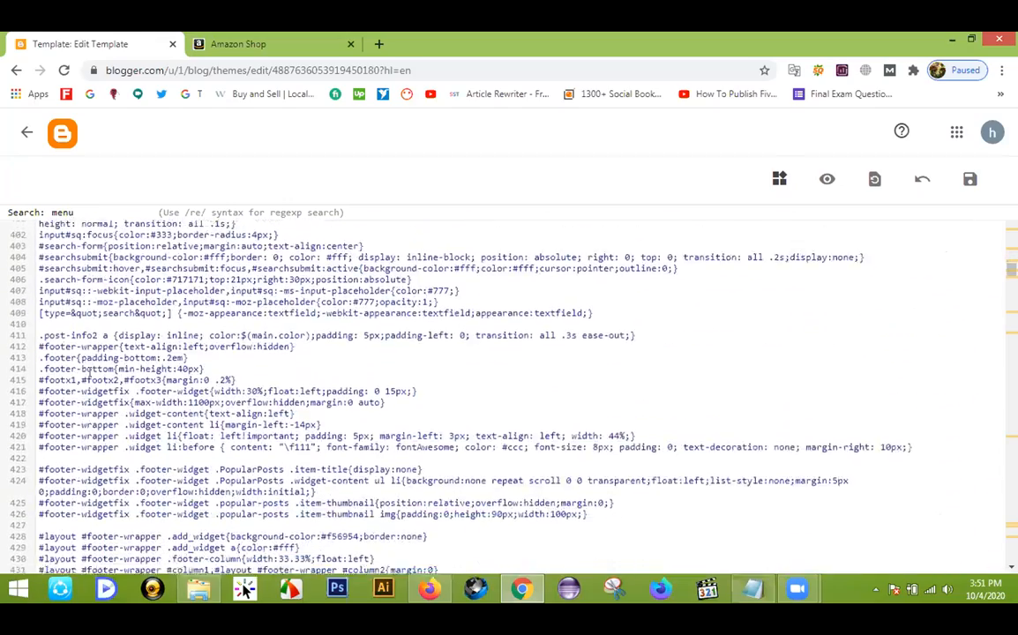
{"action": "scroll", "coordinate": [94, 371], "scroll_direction": "down", "scroll_amount": 15}
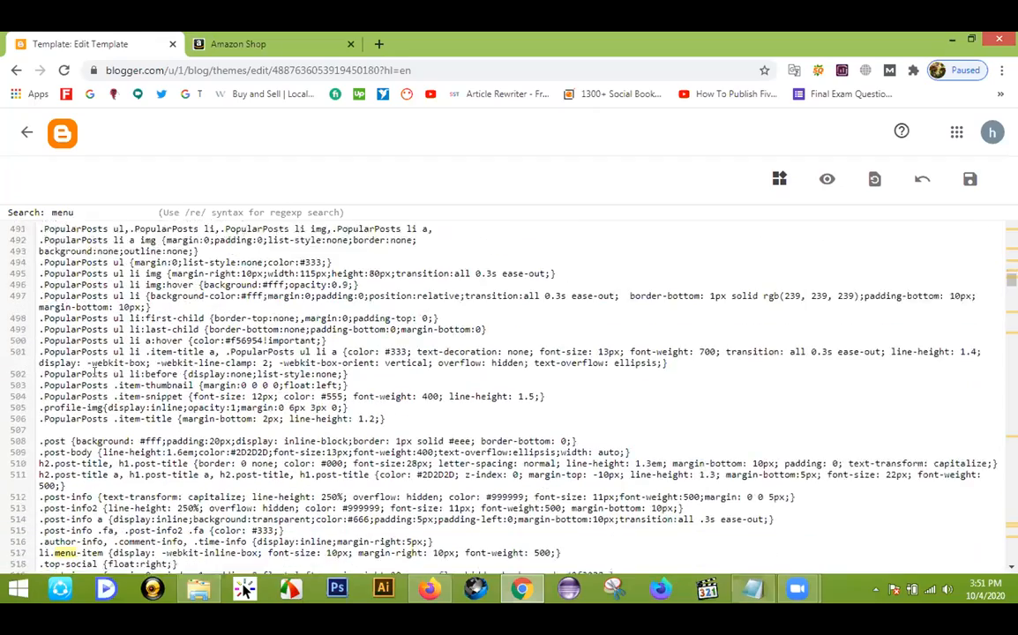
{"action": "scroll", "coordinate": [91, 372], "scroll_direction": "down", "scroll_amount": 11}
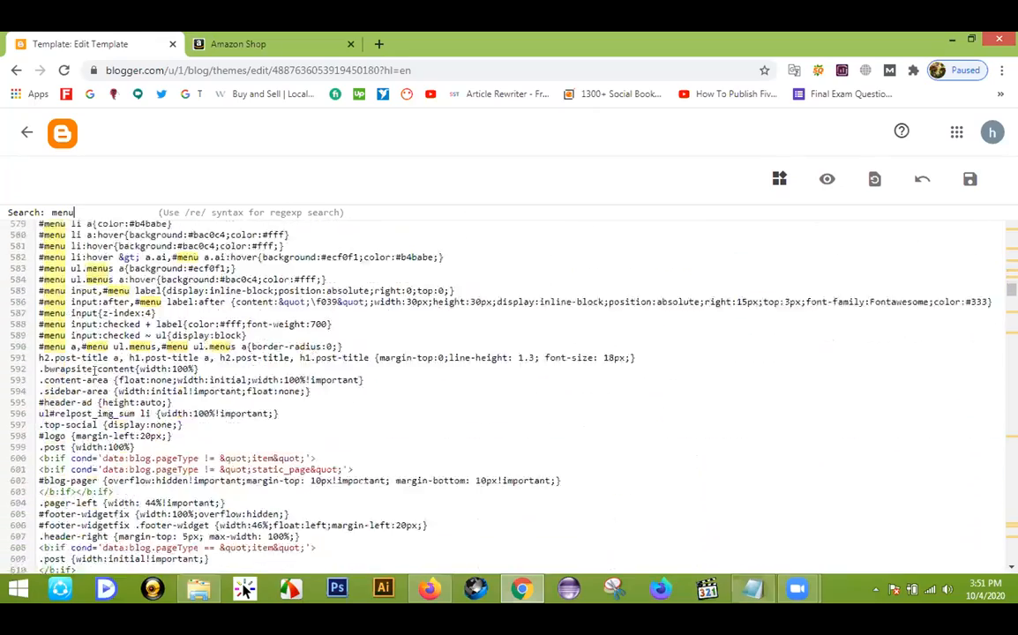
{"action": "scroll", "coordinate": [95, 371], "scroll_direction": "down", "scroll_amount": 13}
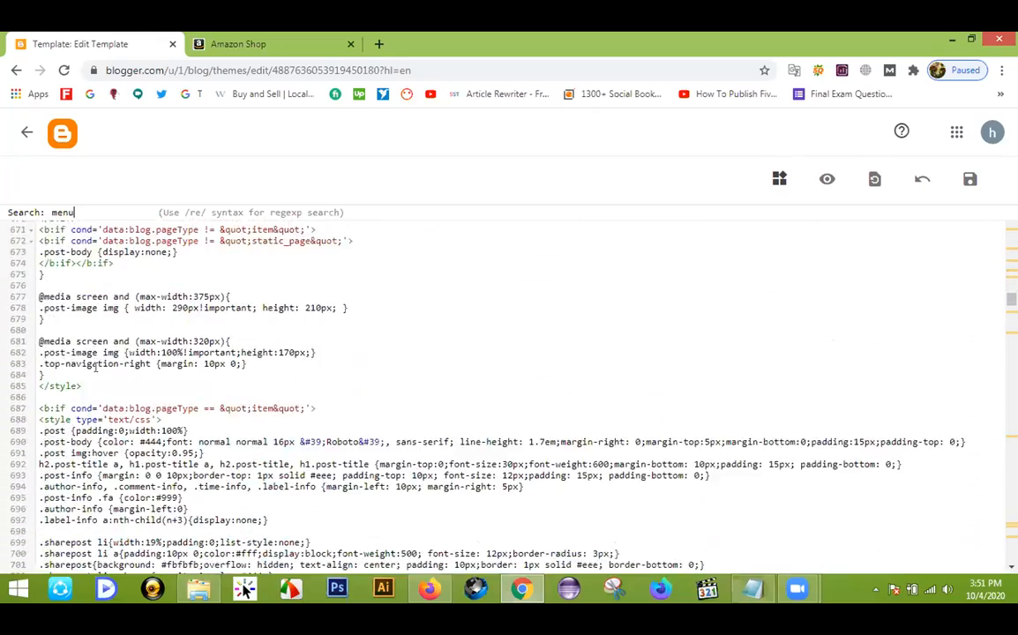
{"action": "scroll", "coordinate": [94, 370], "scroll_direction": "down", "scroll_amount": 13}
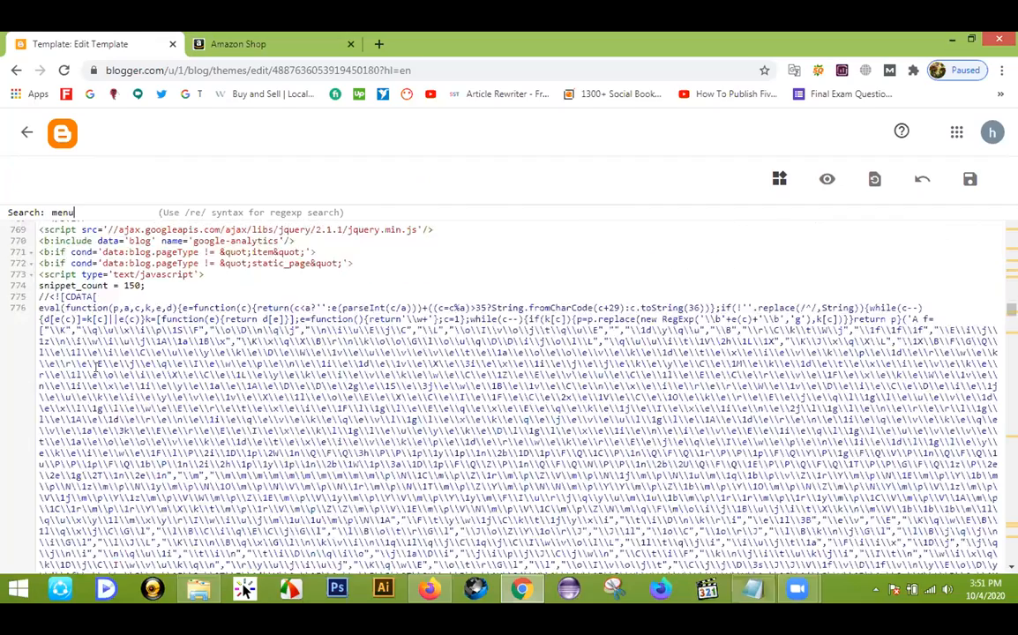
{"action": "scroll", "coordinate": [95, 369], "scroll_direction": "up", "scroll_amount": 4}
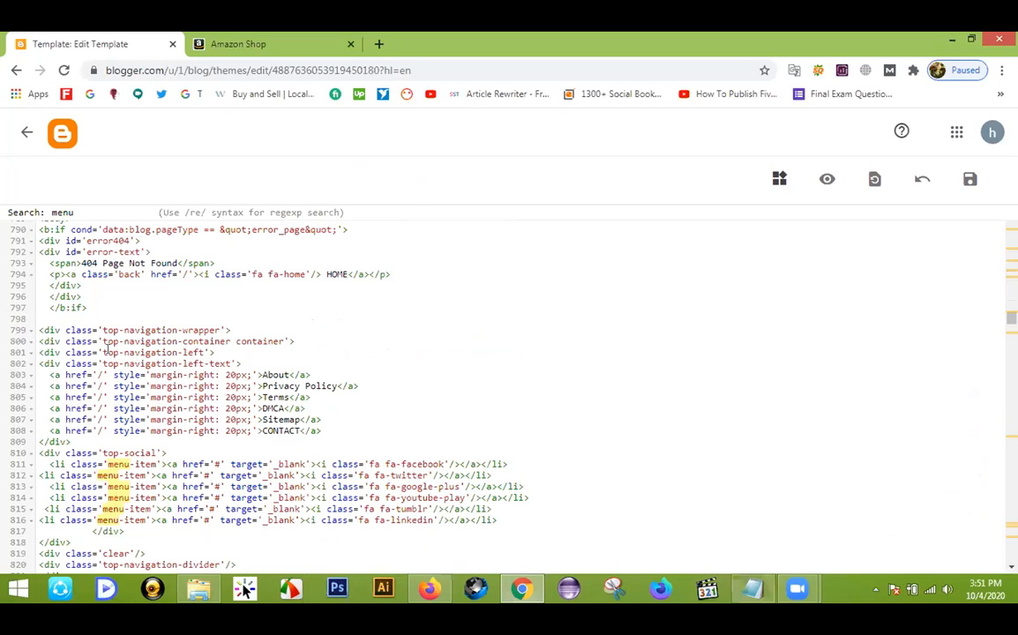
{"action": "scroll", "coordinate": [199, 351], "scroll_direction": "down", "scroll_amount": 1}
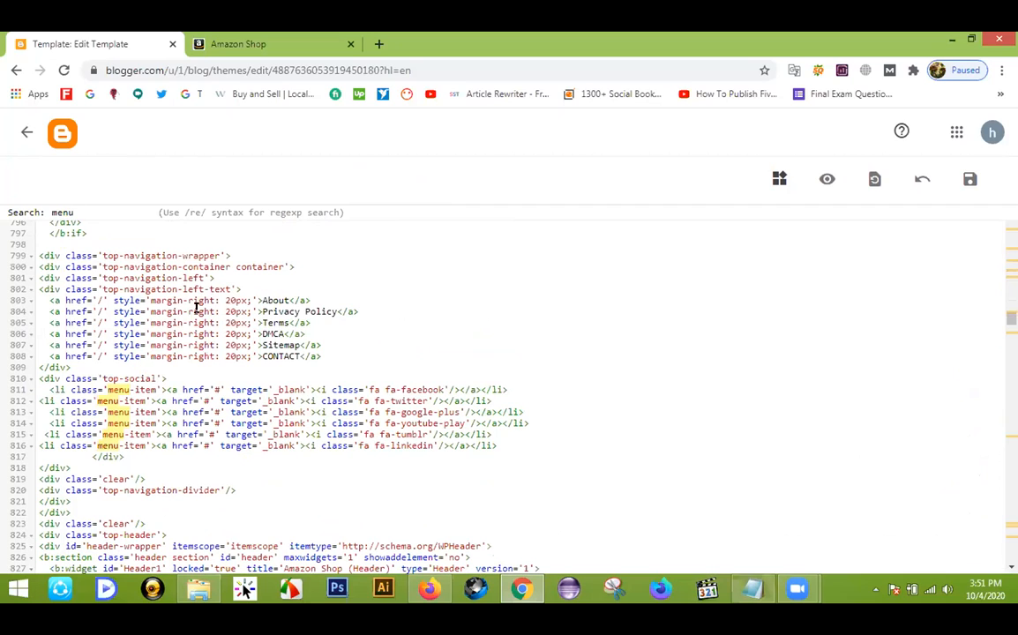
Step: Select the About link text in the top-navigation-left-text block and compare it with the live blog's top bar
{"action": "left_click", "coordinate": [273, 310]}
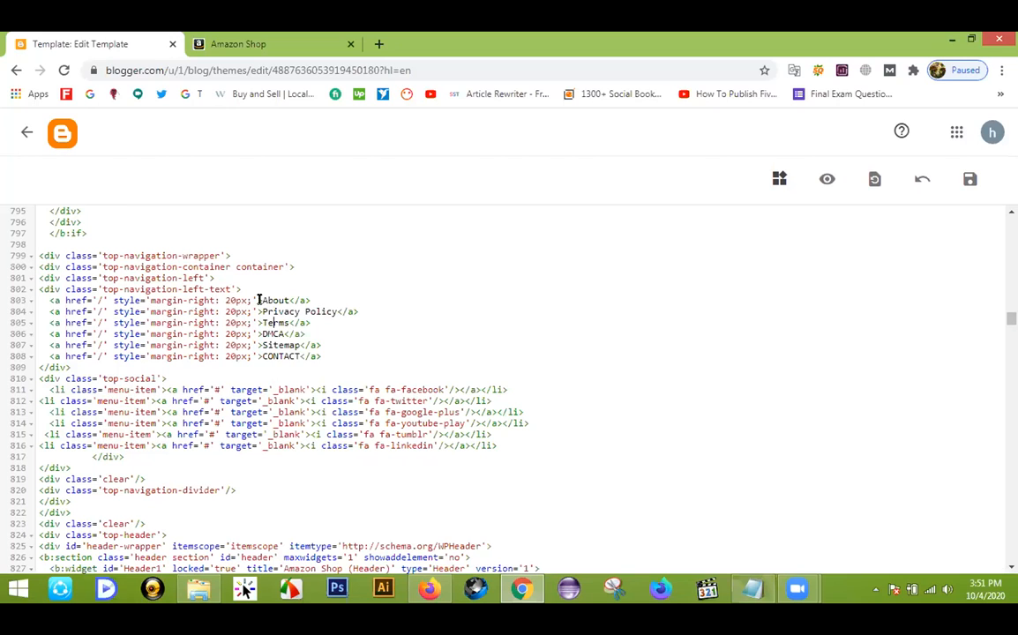
{"action": "left_click_drag", "start_coordinate": [260, 300], "coordinate": [285, 303]}
{"action": "left_click", "coordinate": [228, 44]}
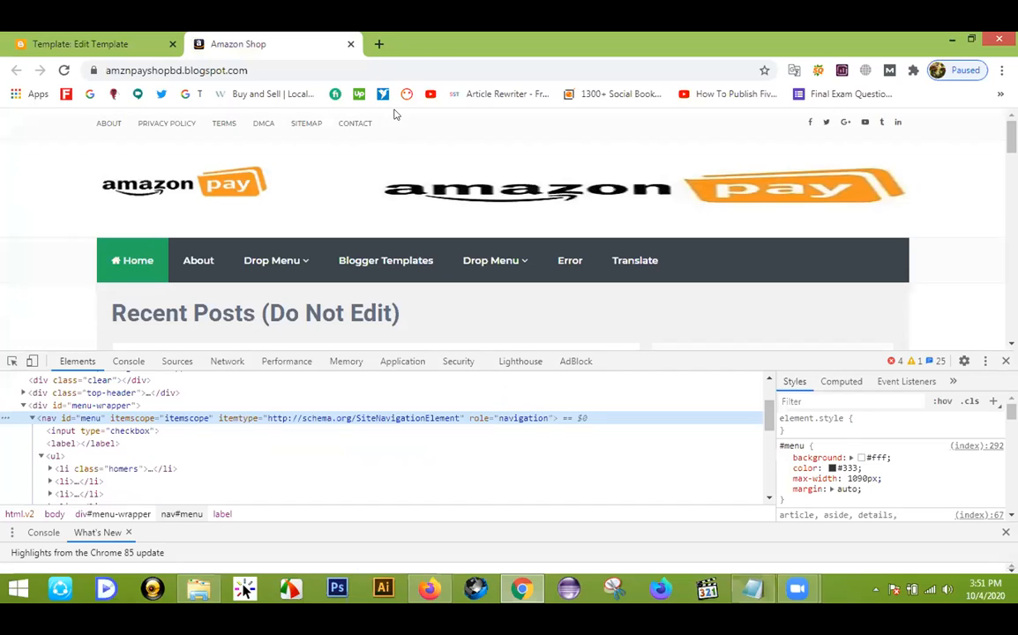
Step: In the theme code, rename the About, Privacy Policy and Terms top navigation links to Home, Cloth and Weight loss
{"action": "left_click", "coordinate": [68, 37]}
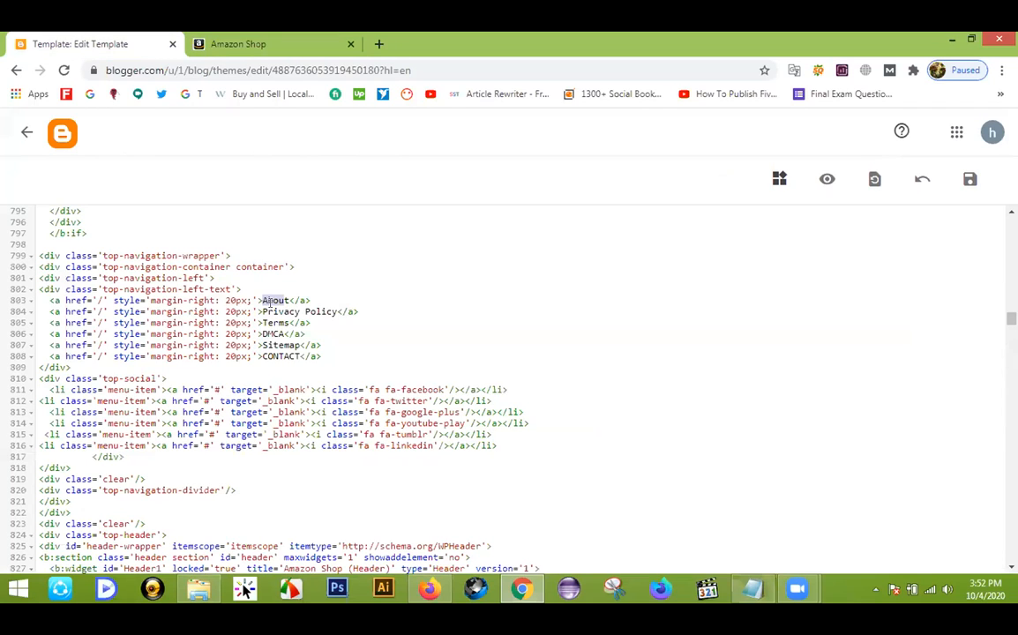
{"action": "left_click_drag", "start_coordinate": [289, 301], "coordinate": [263, 301]}
{"action": "type", "text": "Home"}
{"action": "left_click_drag", "start_coordinate": [261, 311], "coordinate": [330, 307]}
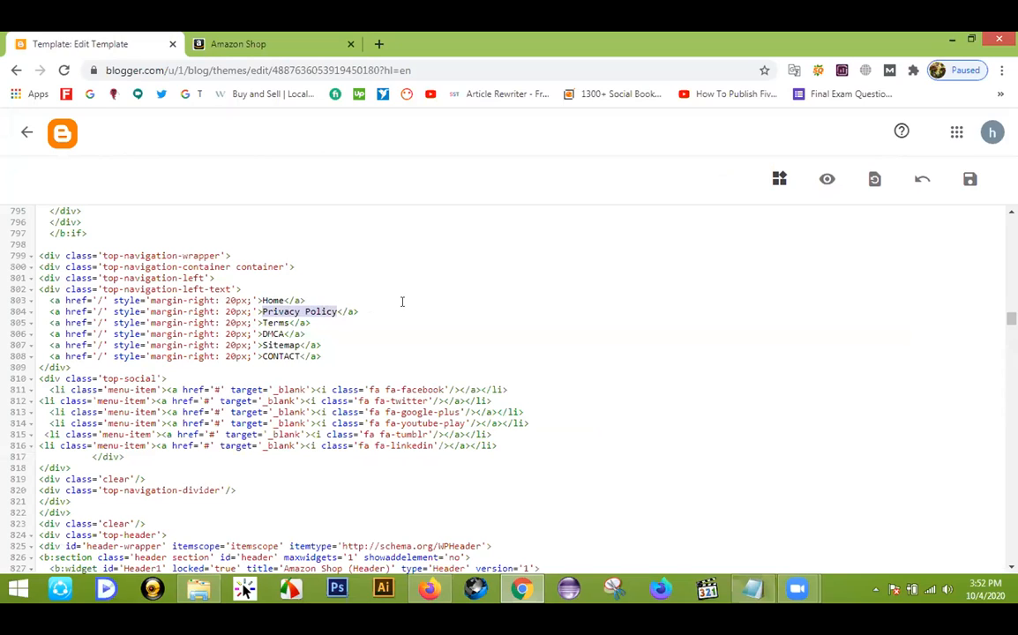
{"action": "type", "text": "Cloth"}
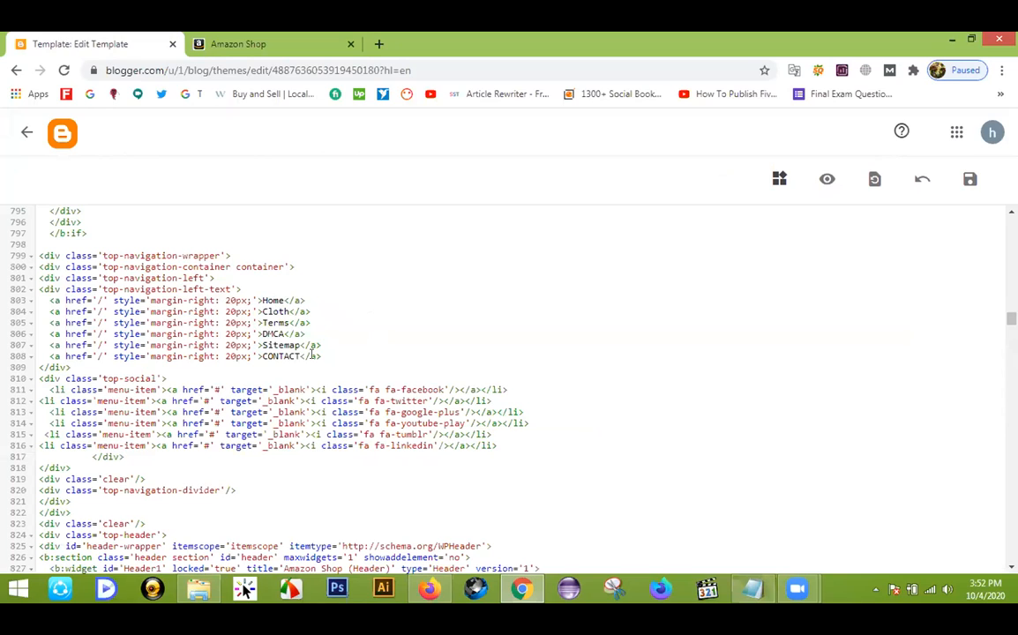
{"action": "left_click_drag", "start_coordinate": [261, 323], "coordinate": [286, 316]}
{"action": "type", "text": "Weight loss"}
Step: Delete the DMCA and Sitemap link lines from the top navigation code
{"action": "left_click_drag", "start_coordinate": [321, 345], "coordinate": [13, 332]}
{"action": "key", "text": "BackSpace"}
{"action": "key", "text": "Delete"}
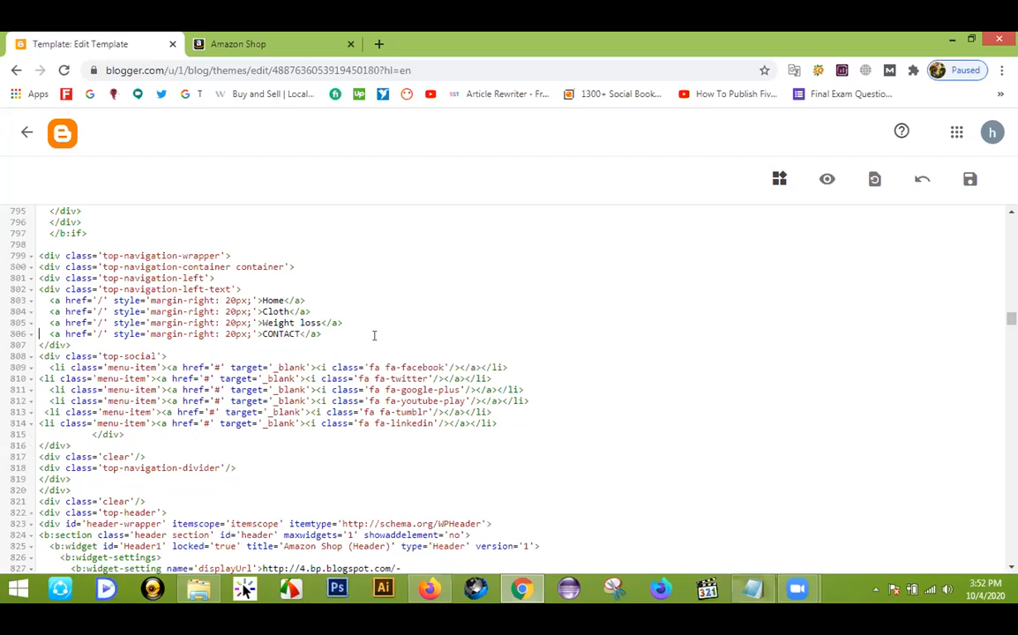
Step: Save the theme, reload the live Amazon Shop blog and close the developer tools
{"action": "left_click", "coordinate": [970, 179]}
{"action": "left_click", "coordinate": [217, 44]}
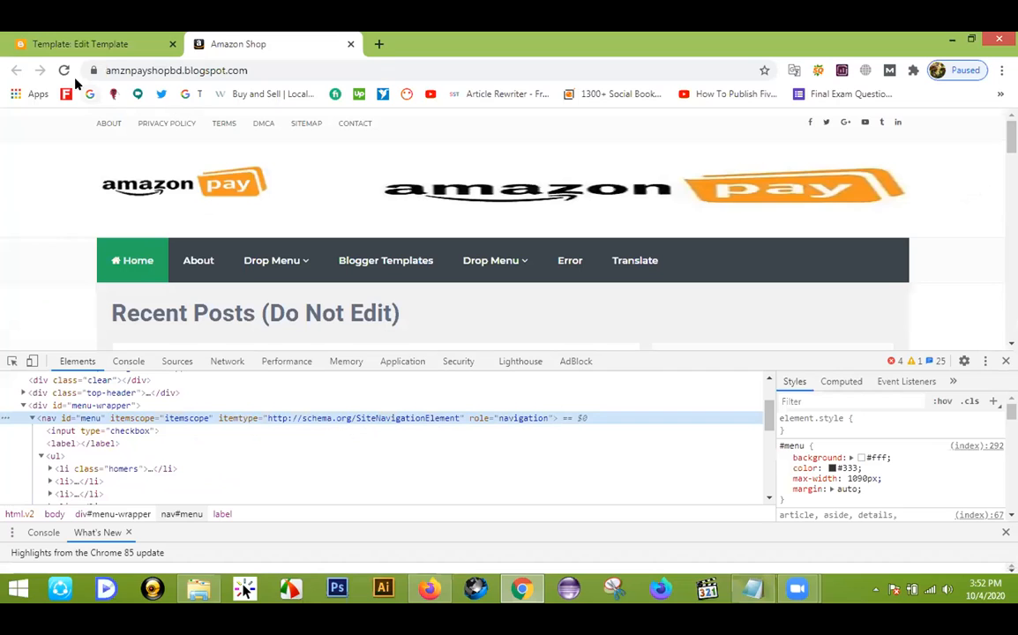
{"action": "left_click", "coordinate": [64, 70]}
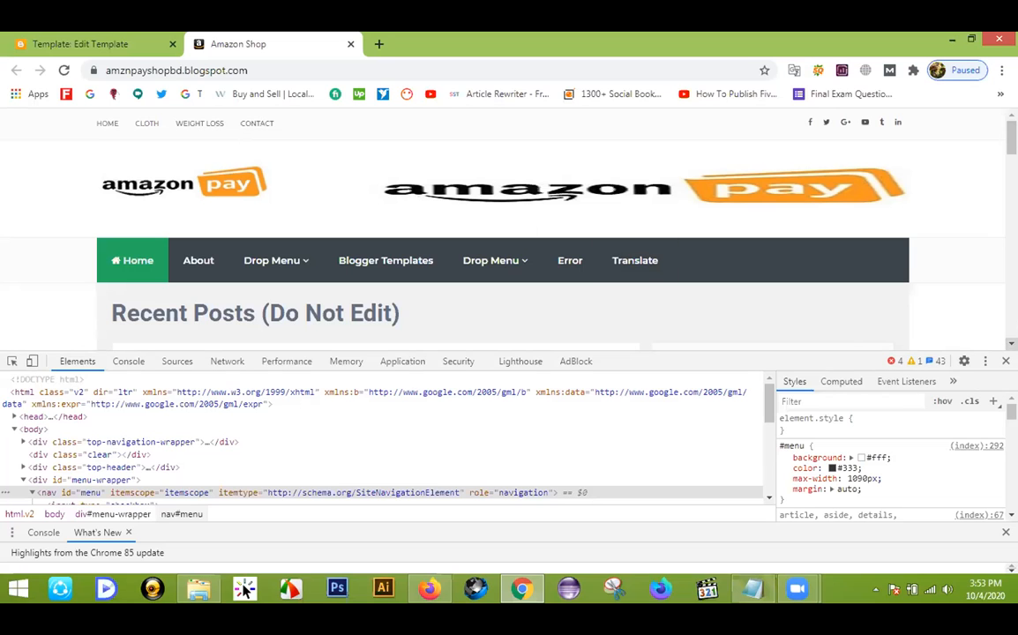
{"action": "key", "text": "F12"}
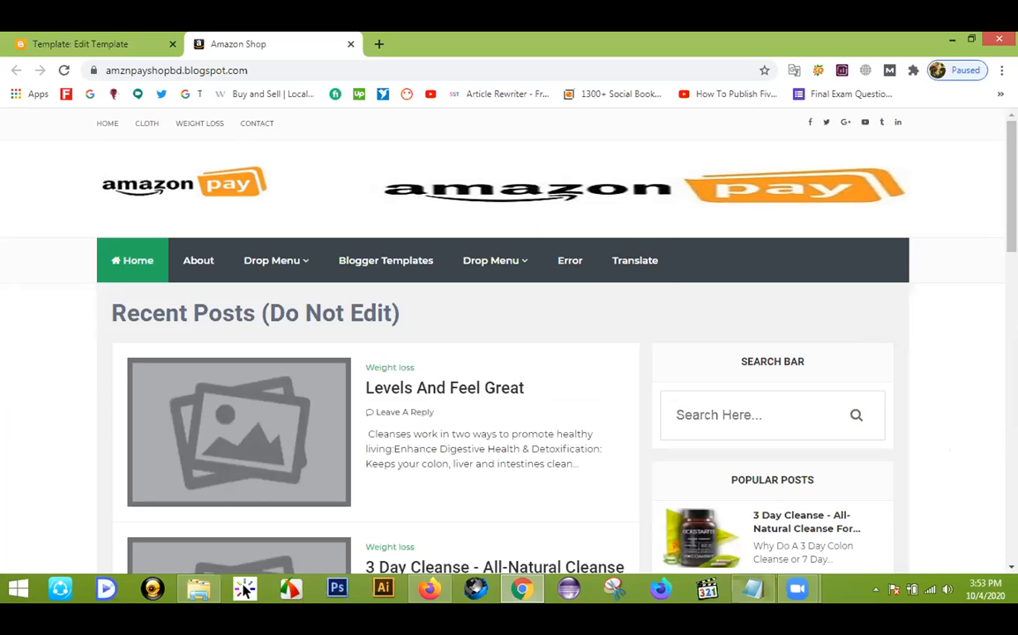
Step: Check the Drop Menu dropdowns in the live blog's main navigation bar
{"action": "left_click", "coordinate": [46, 51]}
{"action": "left_click", "coordinate": [265, 44]}
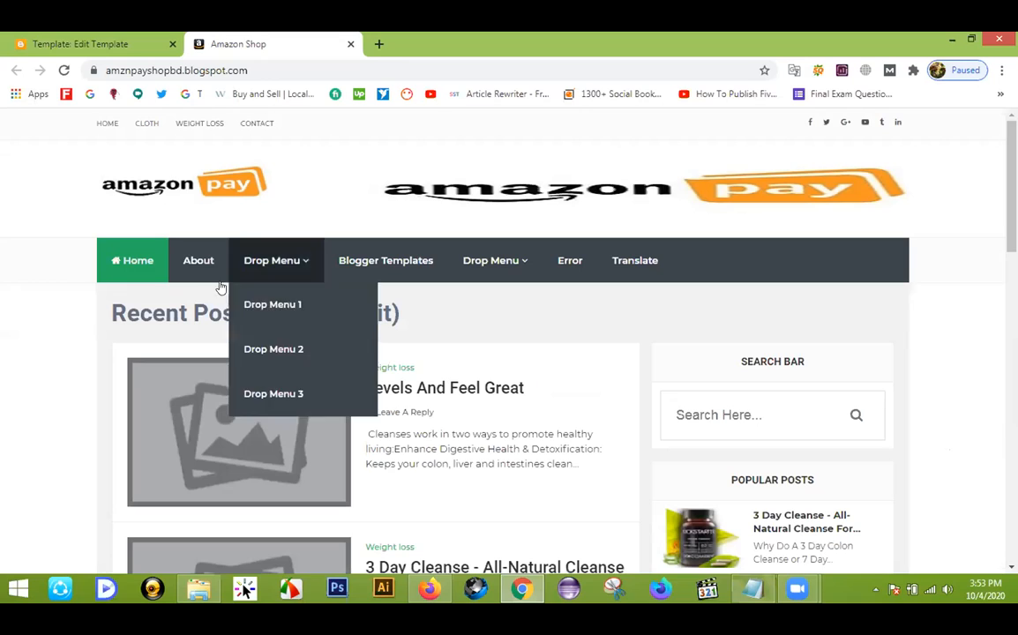
{"action": "mouse_move", "coordinate": [536, 264]}
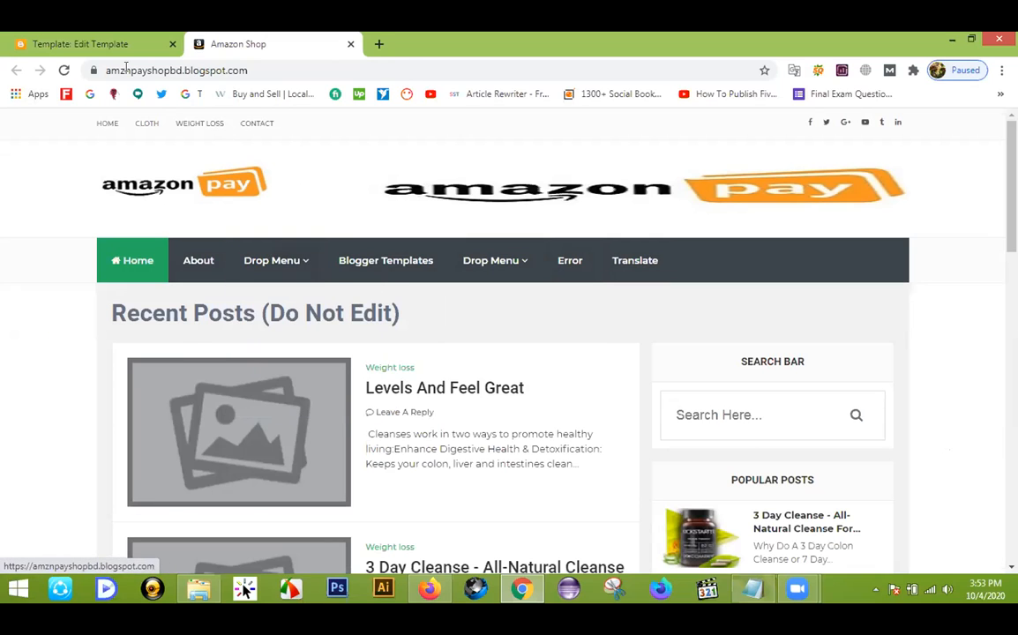
Step: Look through the theme code below the top navigation links for the main dropdown menu's code
{"action": "left_click", "coordinate": [99, 42]}
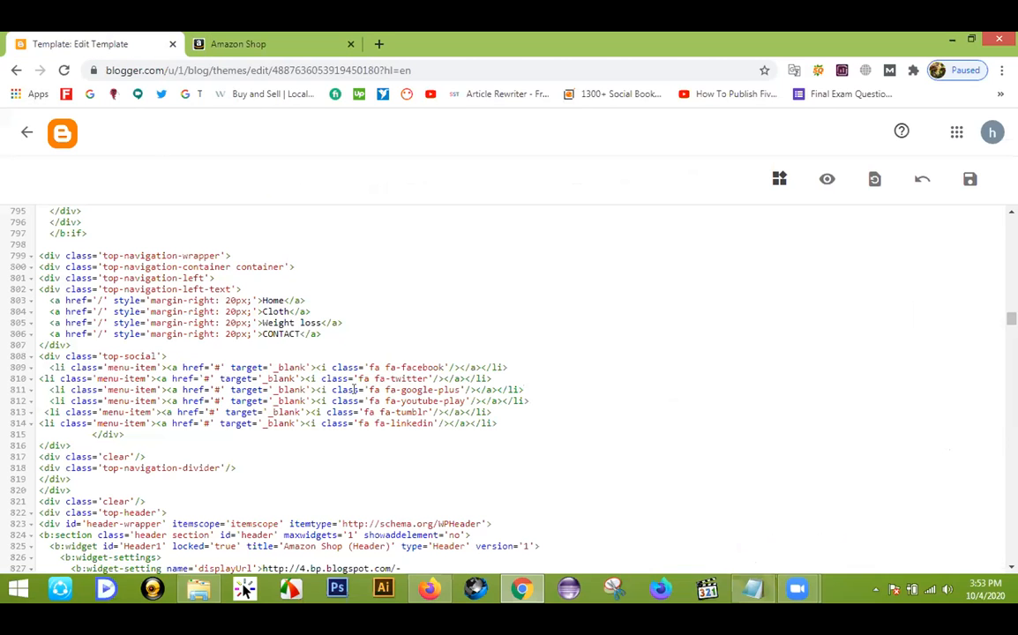
{"action": "left_click_drag", "start_coordinate": [49, 335], "coordinate": [368, 334]}
{"action": "scroll", "coordinate": [365, 350], "scroll_direction": "down", "scroll_amount": 3}
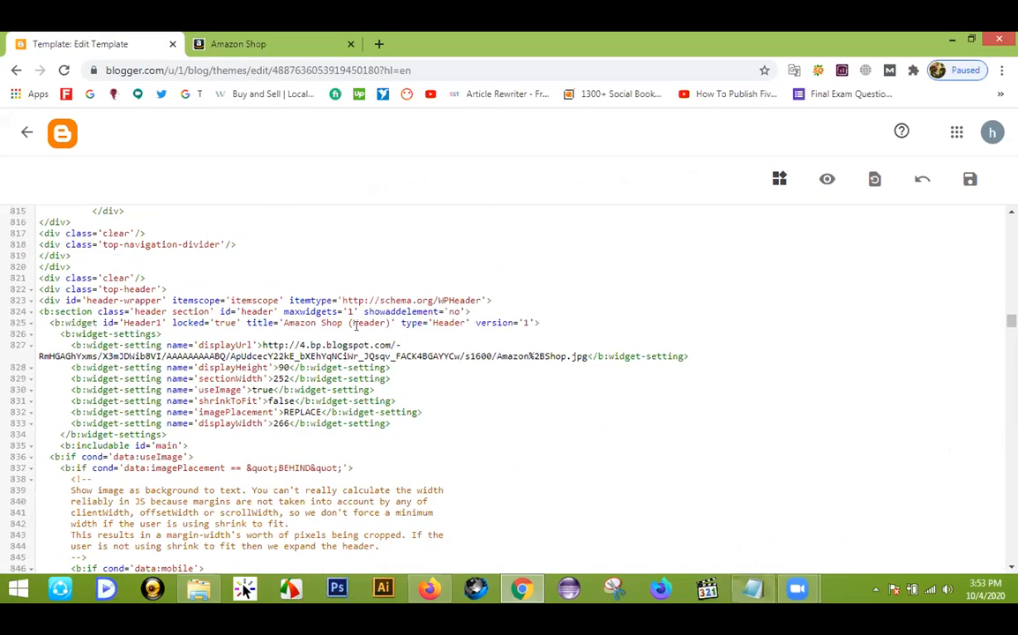
{"action": "scroll", "coordinate": [357, 328], "scroll_direction": "down", "scroll_amount": 1}
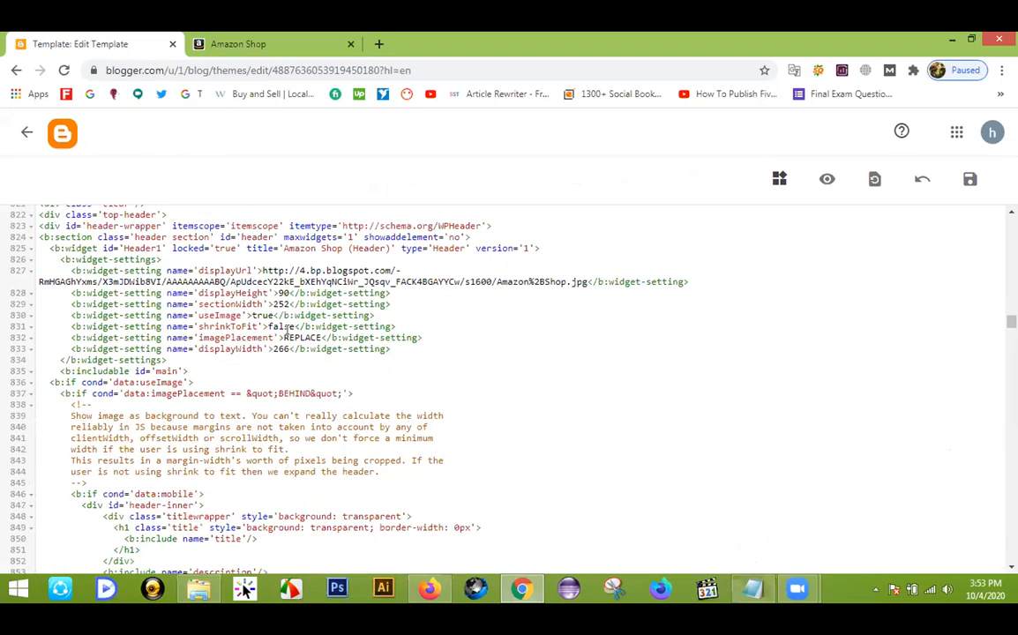
{"action": "scroll", "coordinate": [286, 334], "scroll_direction": "down", "scroll_amount": 4}
{"action": "scroll", "coordinate": [286, 327], "scroll_direction": "down", "scroll_amount": 2}
{"action": "scroll", "coordinate": [283, 330], "scroll_direction": "up", "scroll_amount": 5}
{"action": "scroll", "coordinate": [283, 328], "scroll_direction": "up", "scroll_amount": 2}
{"action": "scroll", "coordinate": [283, 327], "scroll_direction": "up", "scroll_amount": 2}
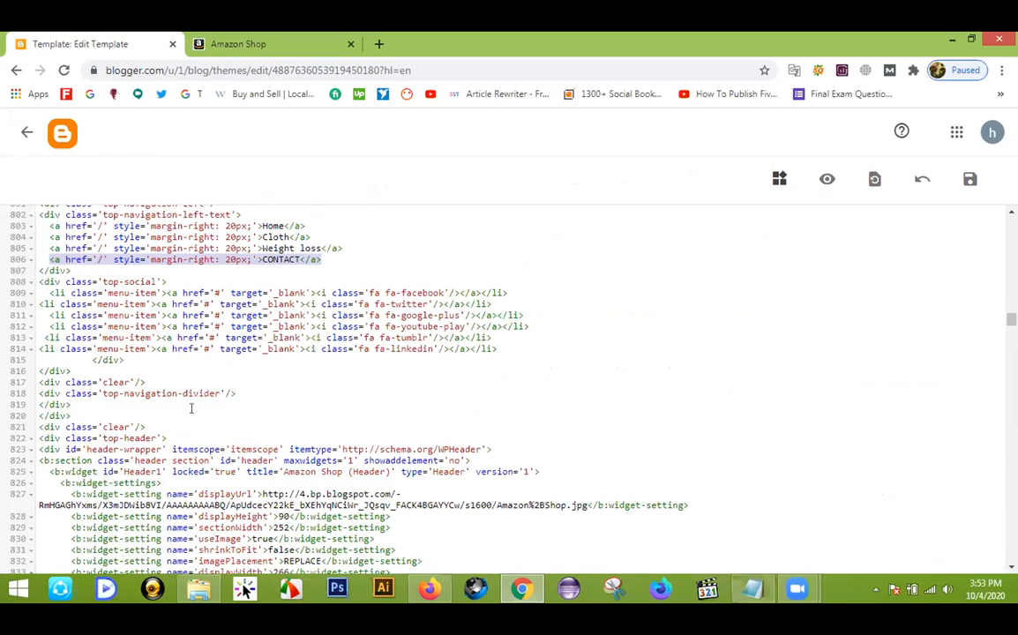
{"action": "scroll", "coordinate": [202, 407], "scroll_direction": "down", "scroll_amount": 2}
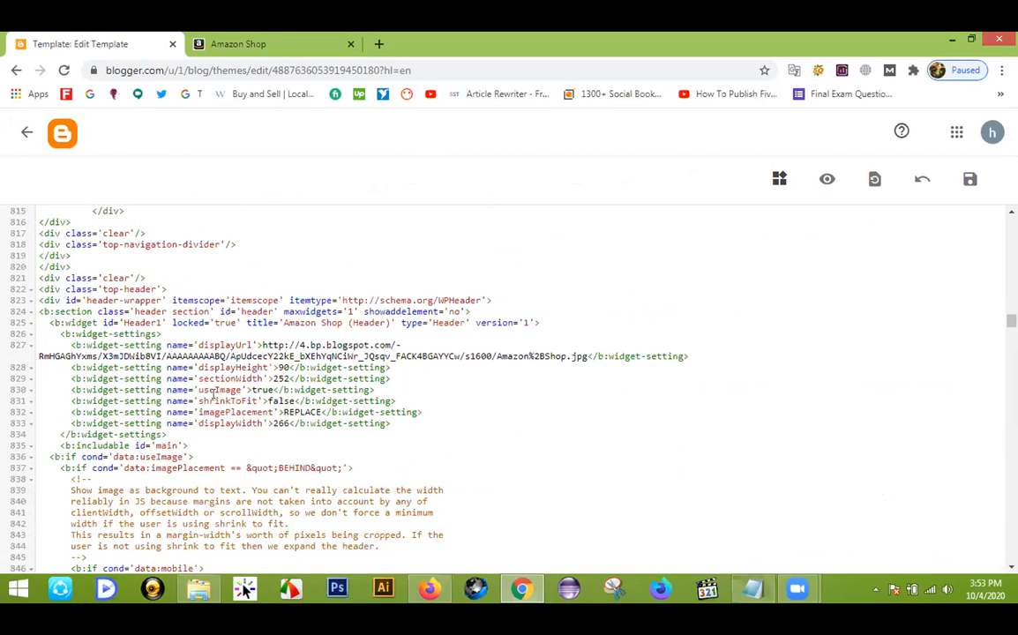
{"action": "scroll", "coordinate": [214, 394], "scroll_direction": "down", "scroll_amount": 3}
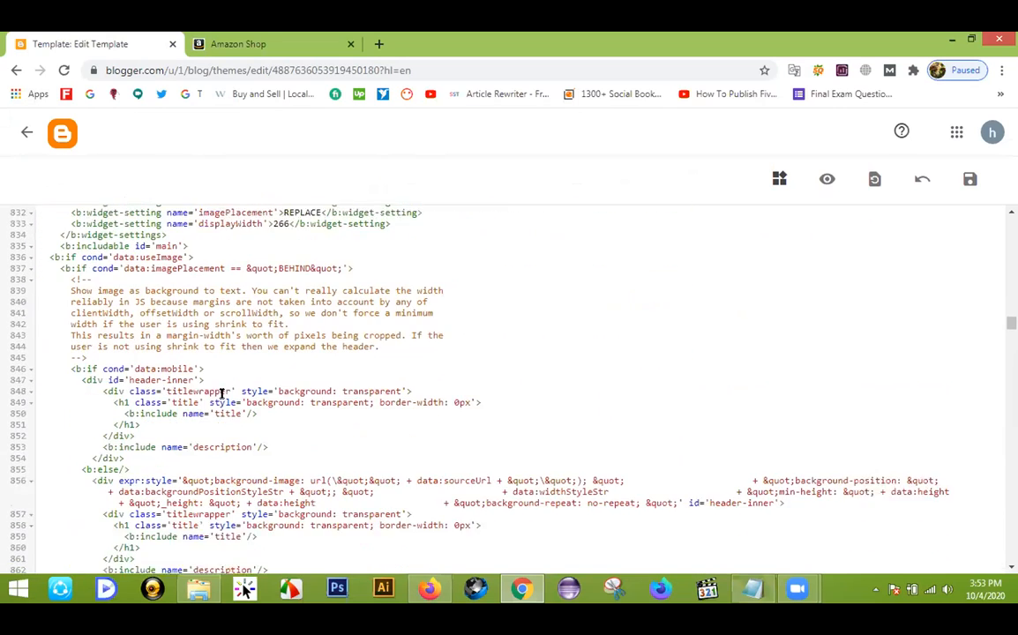
{"action": "scroll", "coordinate": [225, 391], "scroll_direction": "down", "scroll_amount": 2}
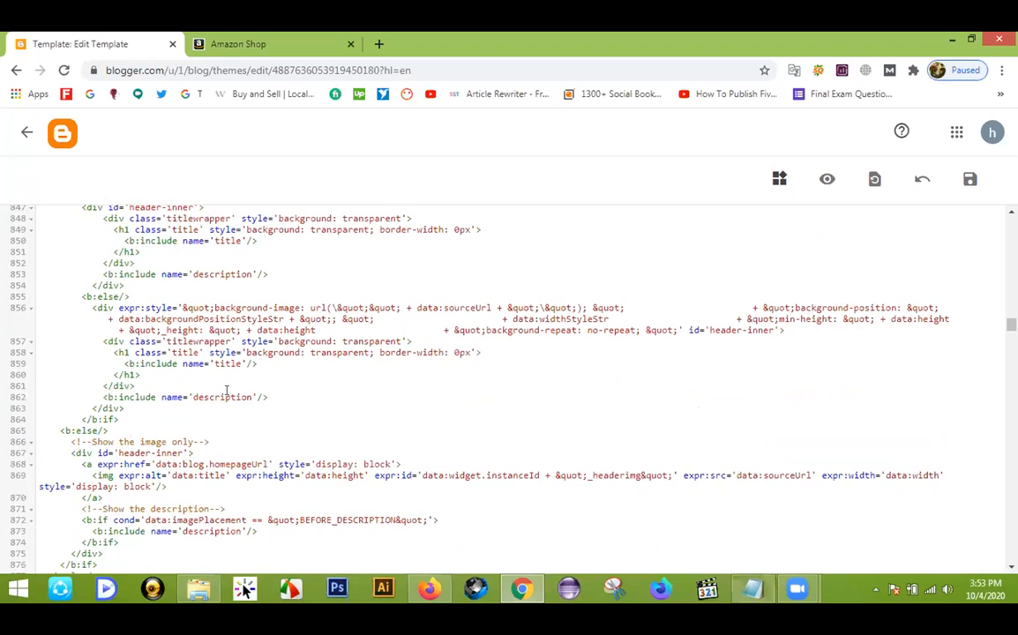
{"action": "scroll", "coordinate": [227, 392], "scroll_direction": "down", "scroll_amount": 4}
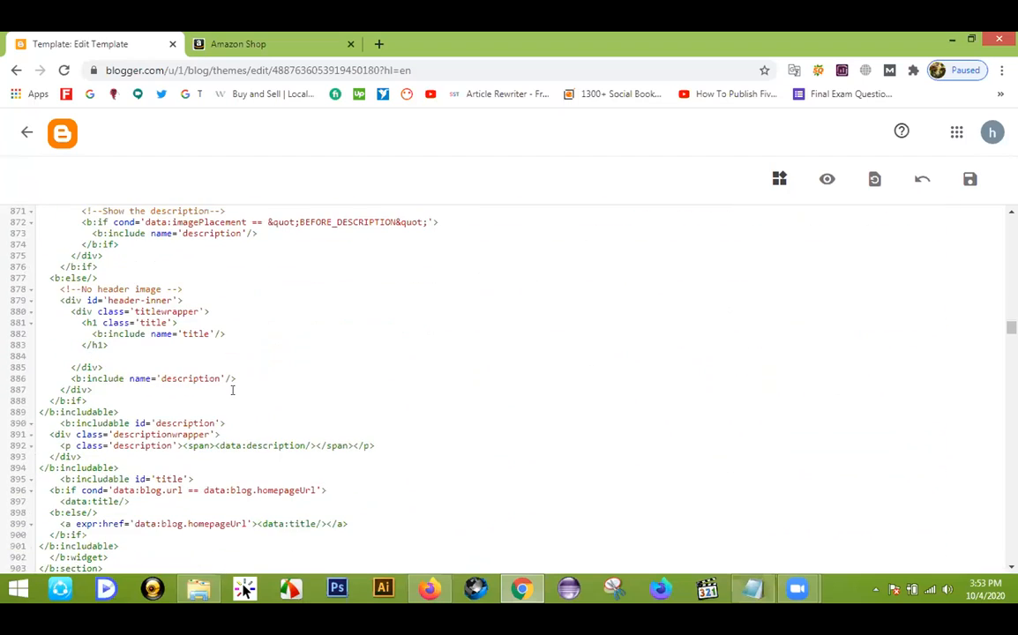
{"action": "scroll", "coordinate": [233, 390], "scroll_direction": "down", "scroll_amount": 2}
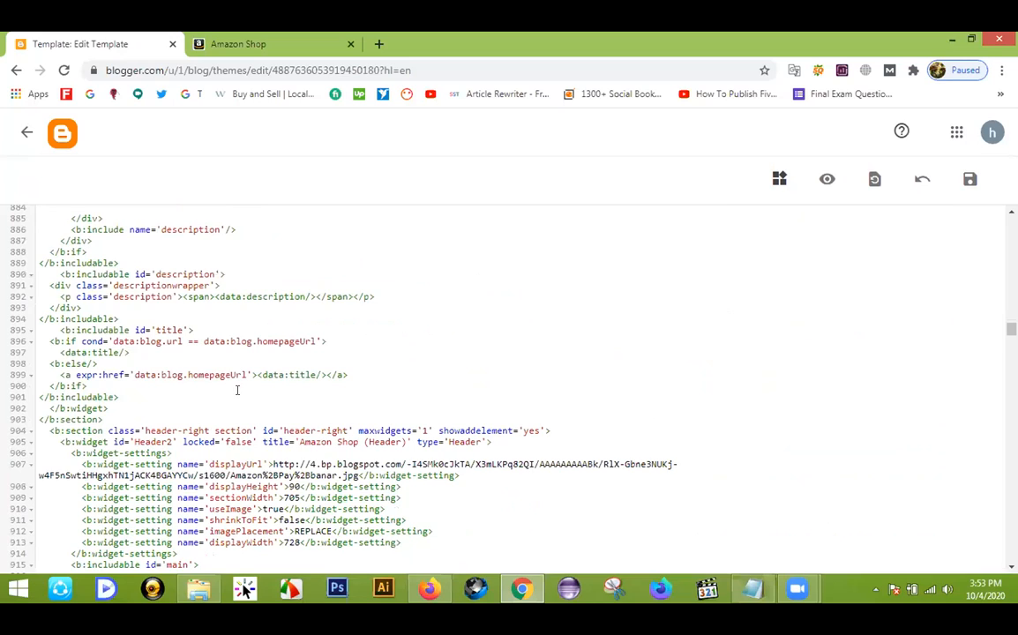
{"action": "scroll", "coordinate": [238, 389], "scroll_direction": "up", "scroll_amount": 6}
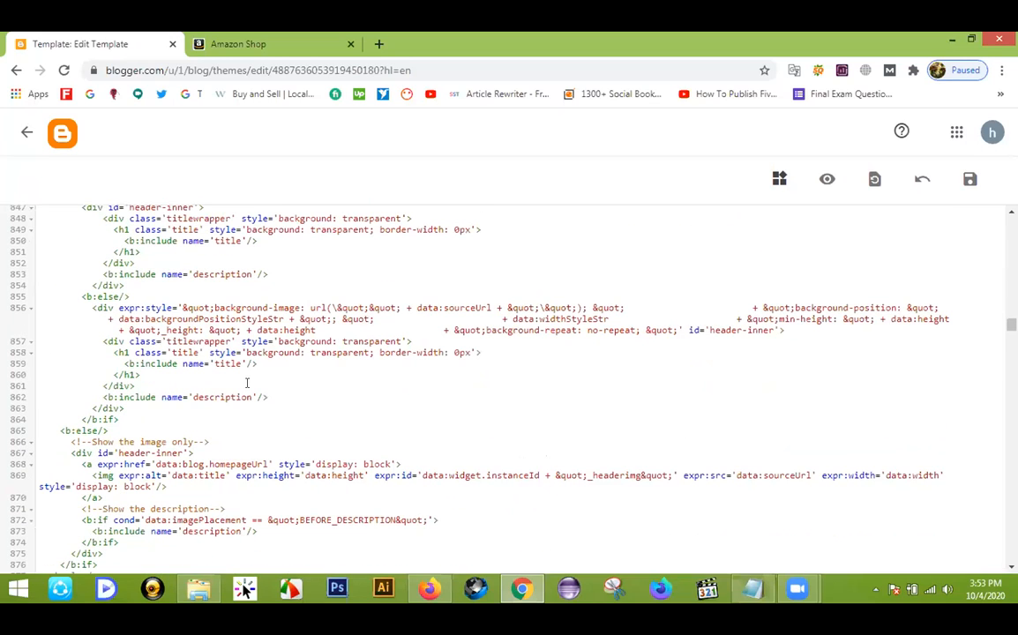
{"action": "scroll", "coordinate": [256, 377], "scroll_direction": "down", "scroll_amount": 10}
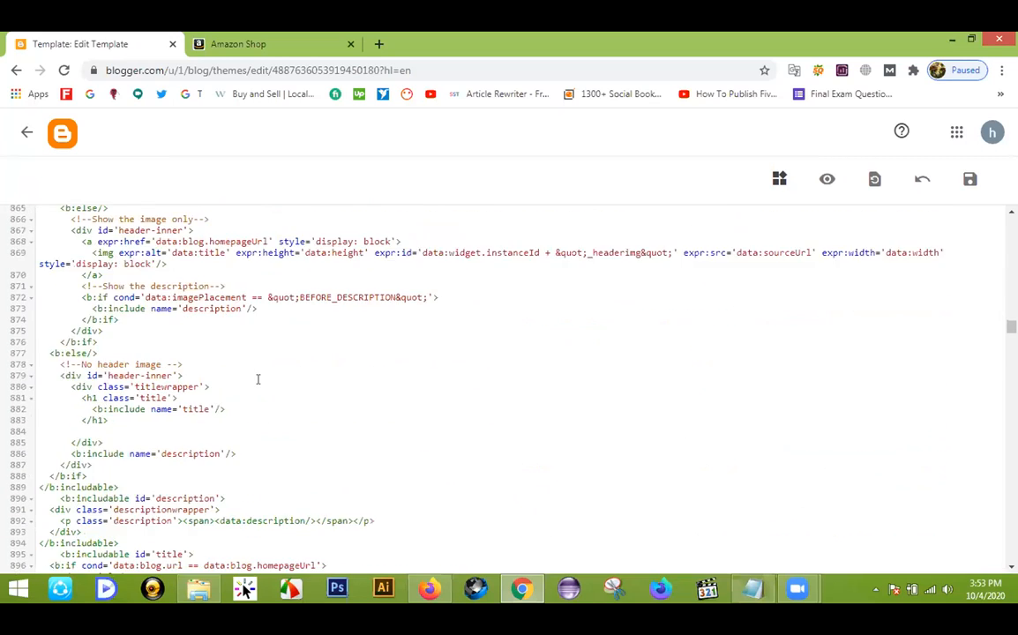
{"action": "scroll", "coordinate": [261, 378], "scroll_direction": "up", "scroll_amount": 7}
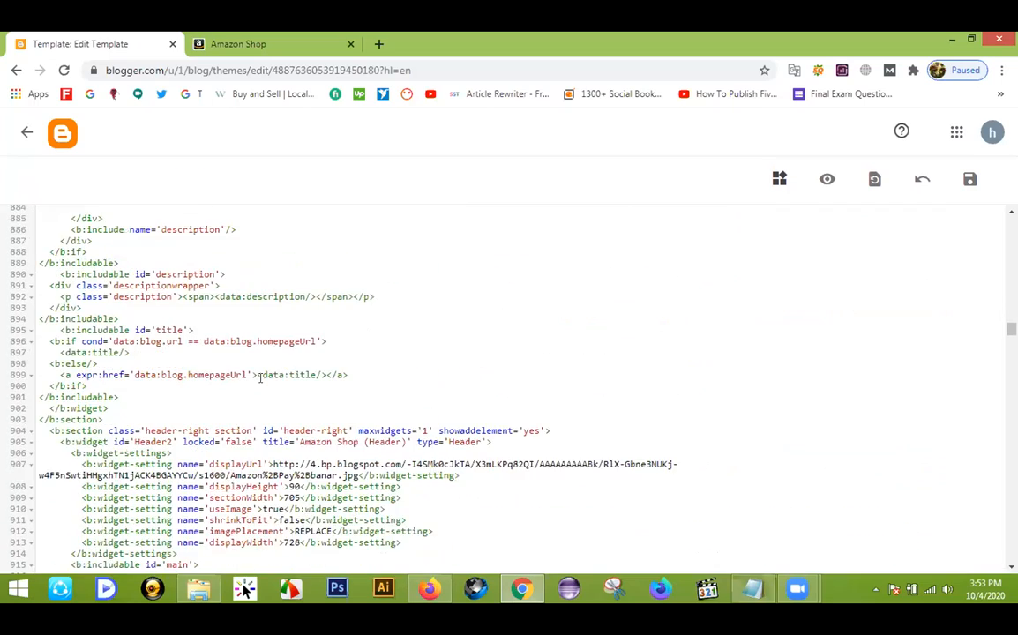
{"action": "scroll", "coordinate": [261, 338], "scroll_direction": "down", "scroll_amount": 1}
{"action": "scroll", "coordinate": [261, 338], "scroll_direction": "down", "scroll_amount": 3}
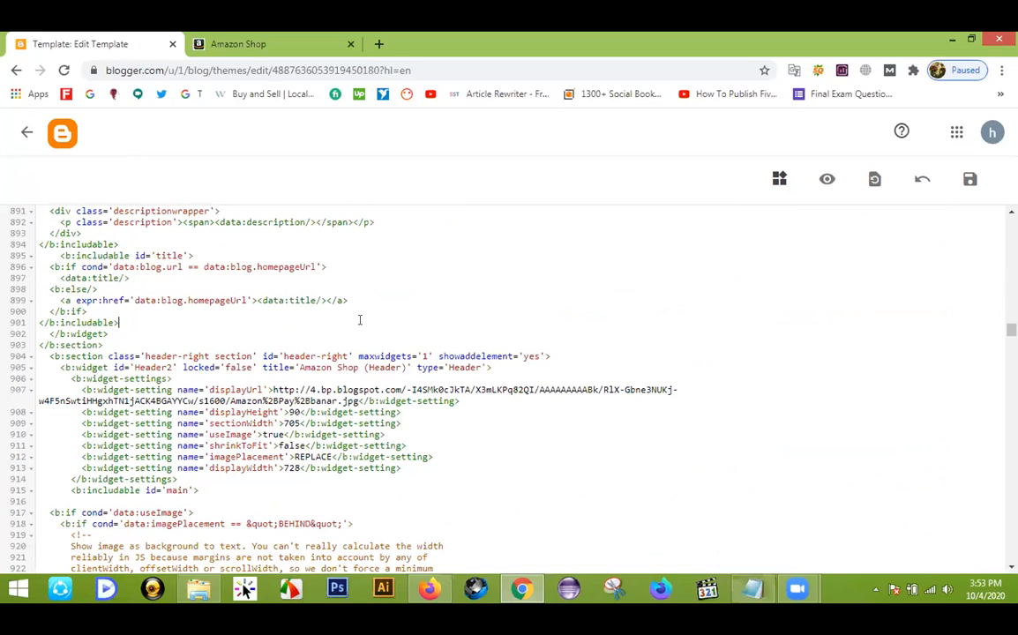
Step: Search the theme code for "menu" and go to the list of links inside the menu-wrapper block
{"action": "key", "text": "ctrl+f"}
{"action": "type", "text": "menu"}
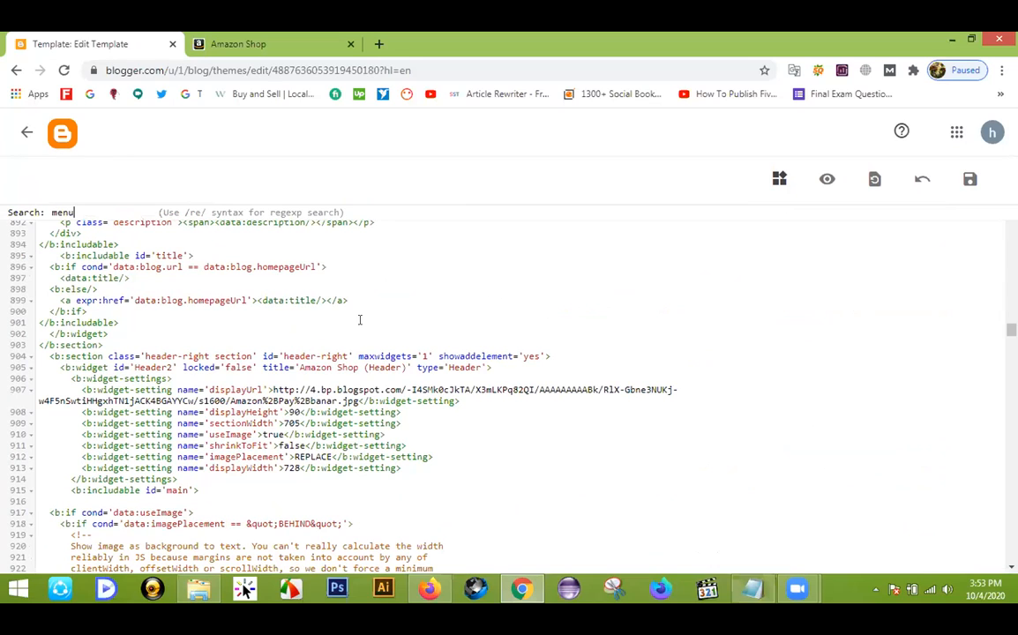
{"action": "key", "text": "Return"}
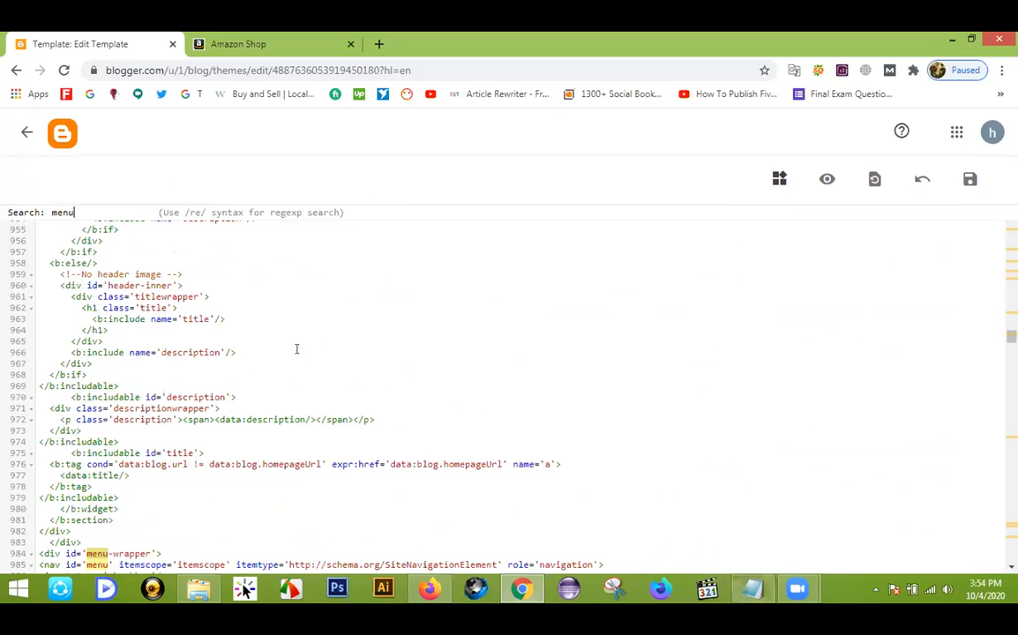
{"action": "scroll", "coordinate": [284, 388], "scroll_direction": "down", "scroll_amount": 3}
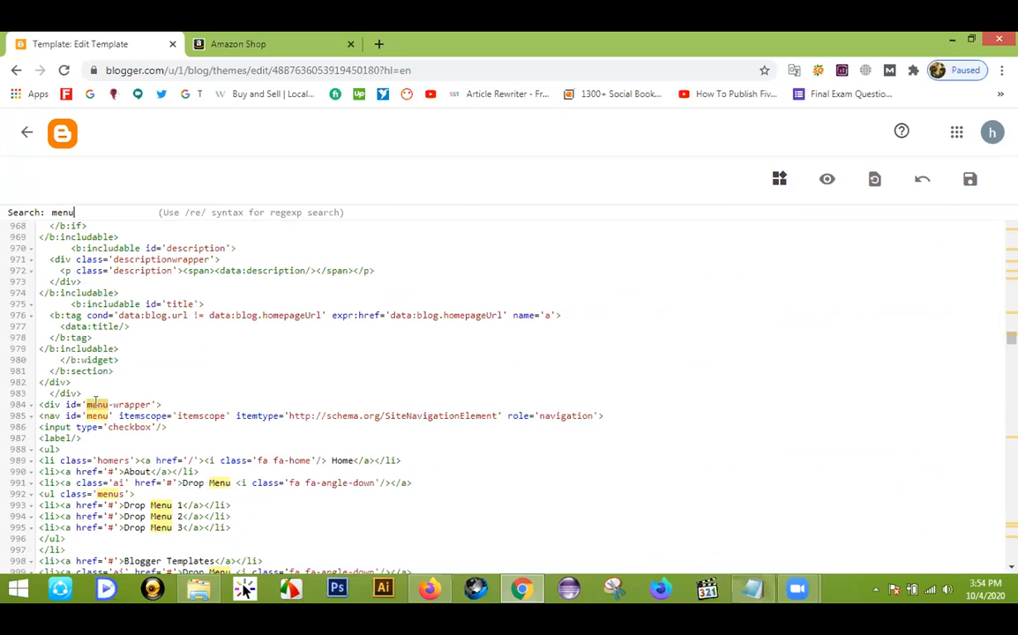
{"action": "scroll", "coordinate": [95, 403], "scroll_direction": "down", "scroll_amount": 2}
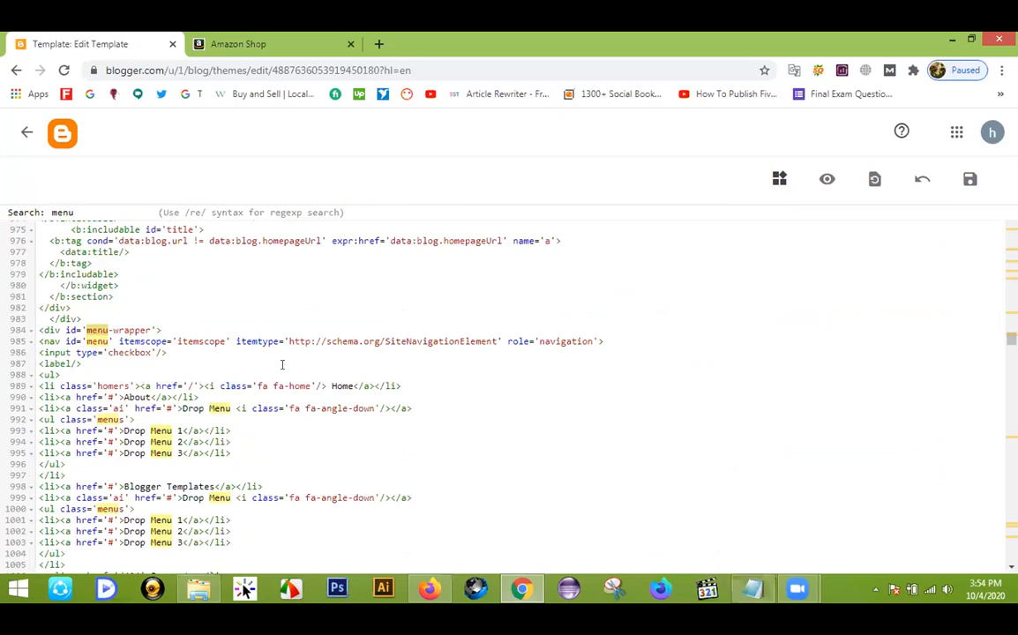
{"action": "left_click", "coordinate": [331, 385]}
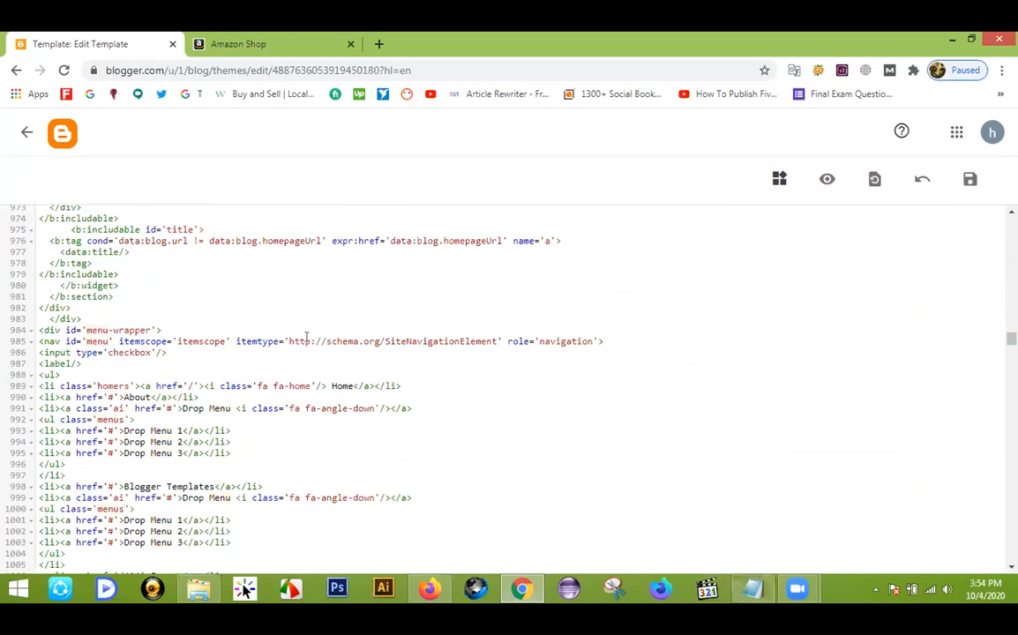
Step: Compare the live blog's main navigation bar with the link list in the menu-wrapper code
{"action": "left_click", "coordinate": [267, 41]}
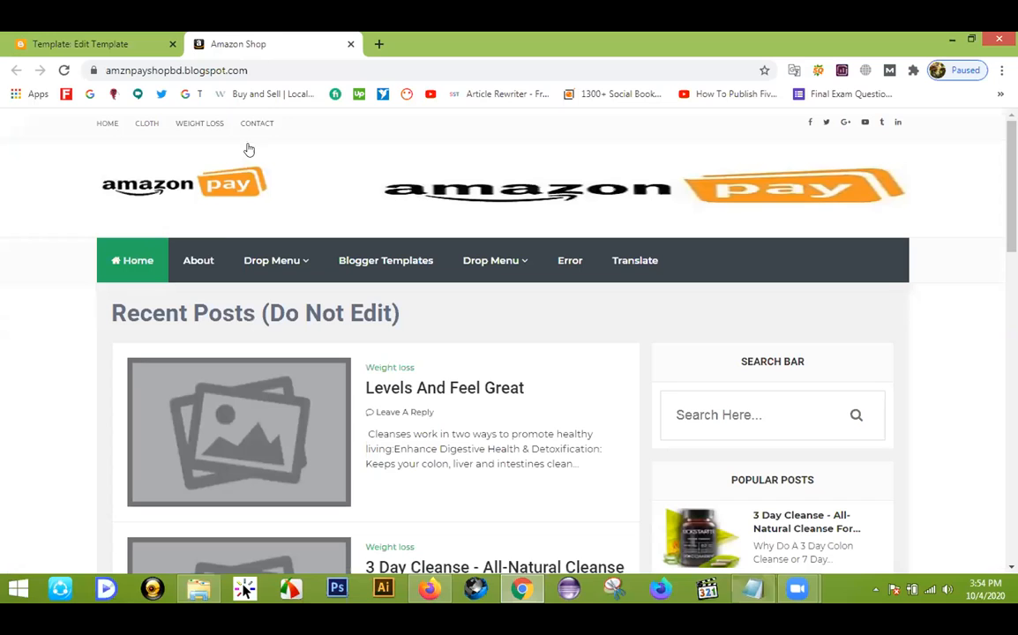
{"action": "left_click", "coordinate": [78, 42]}
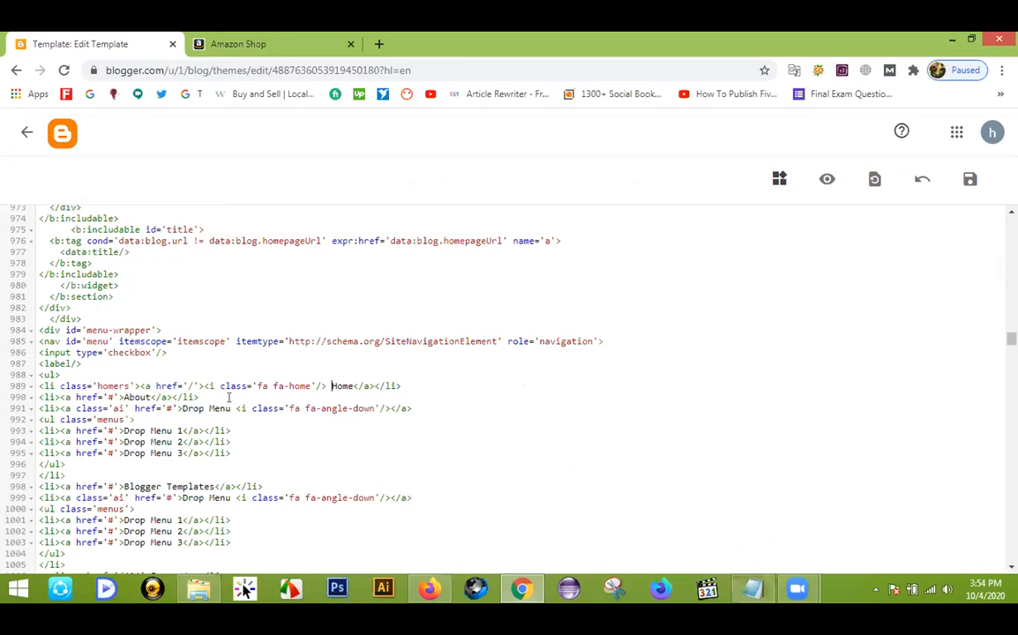
{"action": "left_click", "coordinate": [250, 37]}
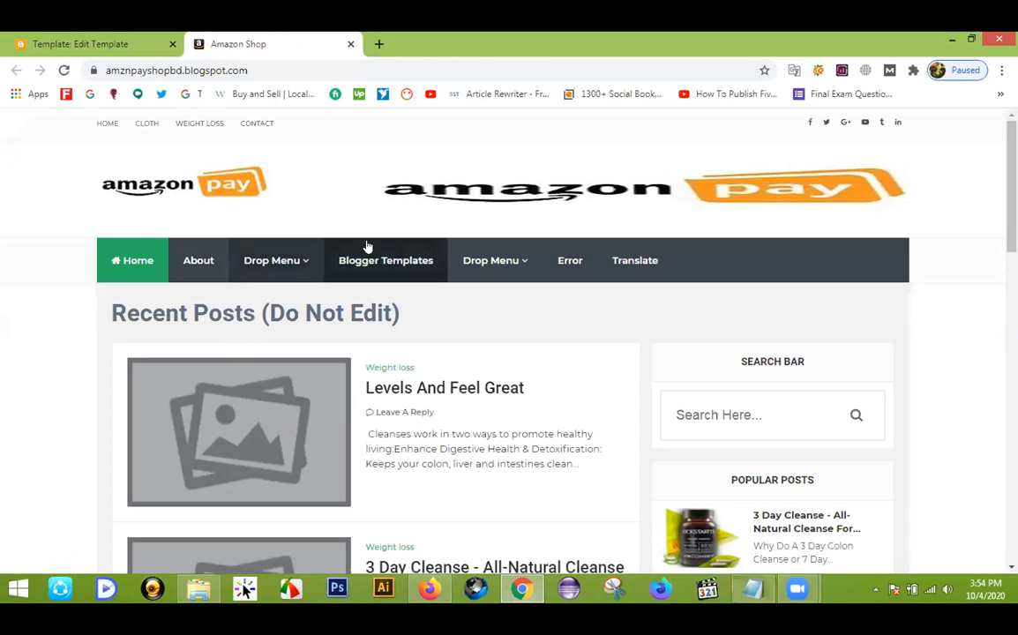
{"action": "left_click", "coordinate": [80, 40]}
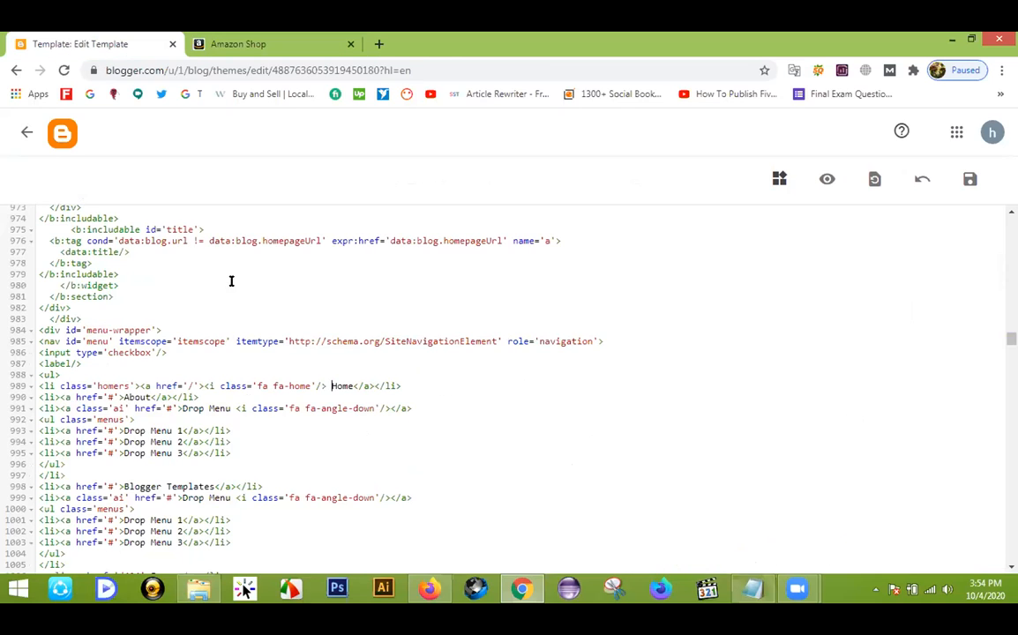
Step: In the main menu code, rename the first Drop Menu heading to Mega Menu
{"action": "double_click", "coordinate": [134, 396]}
{"action": "left_click_drag", "start_coordinate": [183, 409], "coordinate": [203, 409]}
{"action": "type", "text": "Mega"}
Step: Rename the About link in the main menu code to Health And Beauty
{"action": "left_click_drag", "start_coordinate": [121, 397], "coordinate": [150, 397]}
{"action": "type", "text": "Heal"}
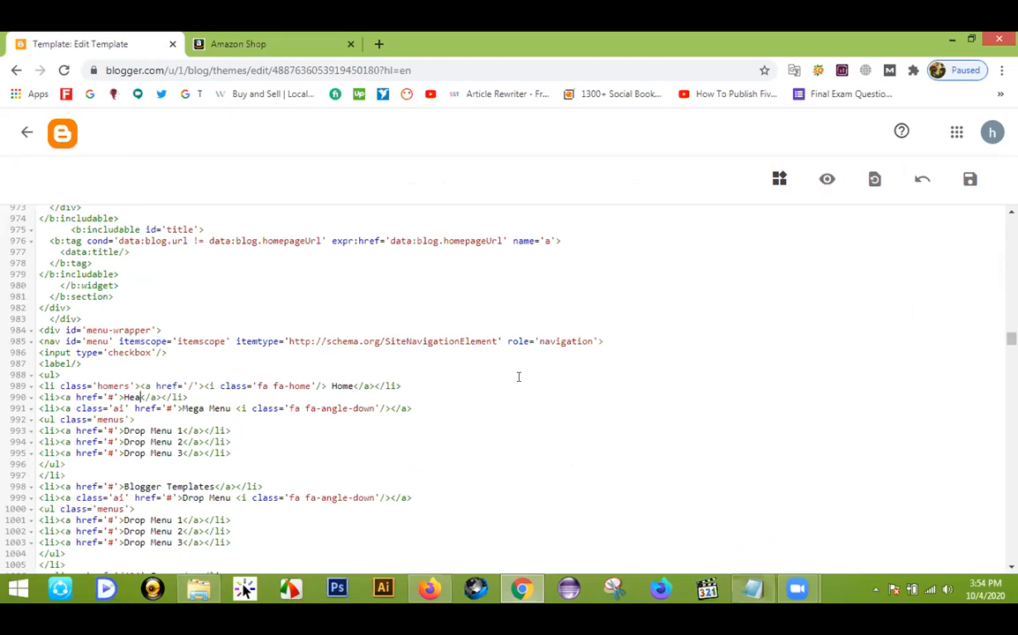
{"action": "type", "text": "th And Beauty"}
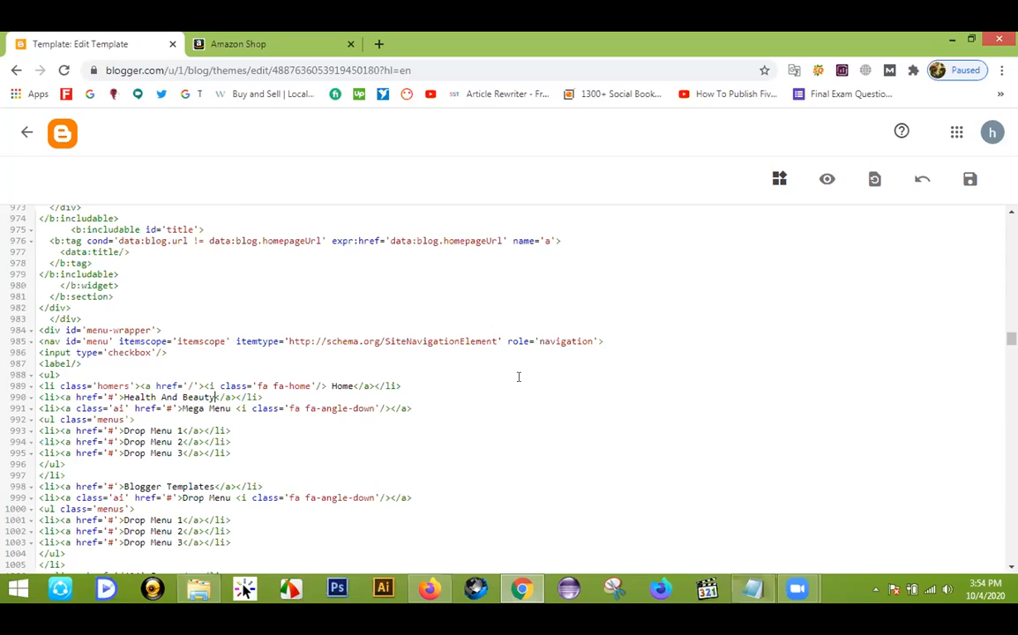
{"action": "key", "text": "BackSpace"}
{"action": "key", "text": "BackSpace"}
{"action": "key", "text": "BackSpace"}
{"action": "key", "text": "BackSpace"}
{"action": "key", "text": "BackSpace"}
{"action": "key", "text": "BackSpace"}
{"action": "type", "text": "Beauty"}
Step: Save the theme, reload the live Amazon Shop blog and check the renamed items in its main navigation bar
{"action": "left_click", "coordinate": [971, 179]}
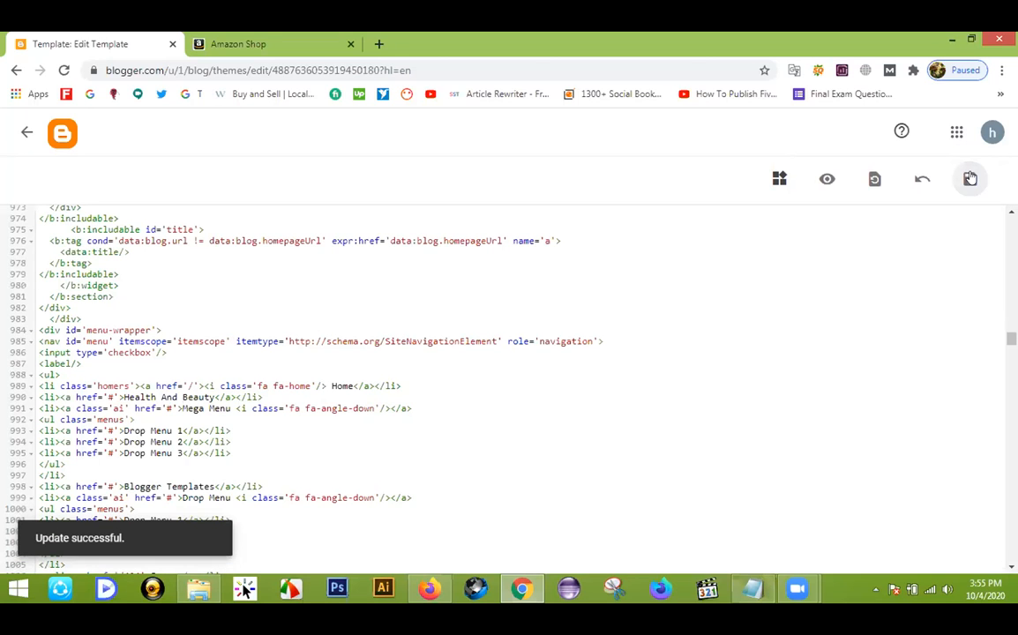
{"action": "left_click", "coordinate": [301, 46]}
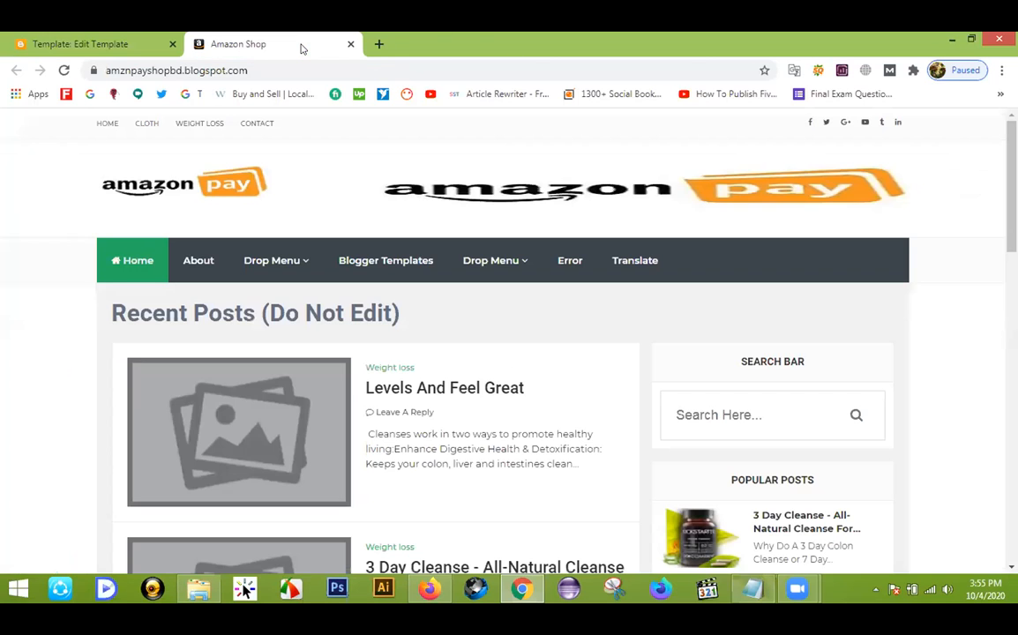
{"action": "left_click", "coordinate": [63, 71]}
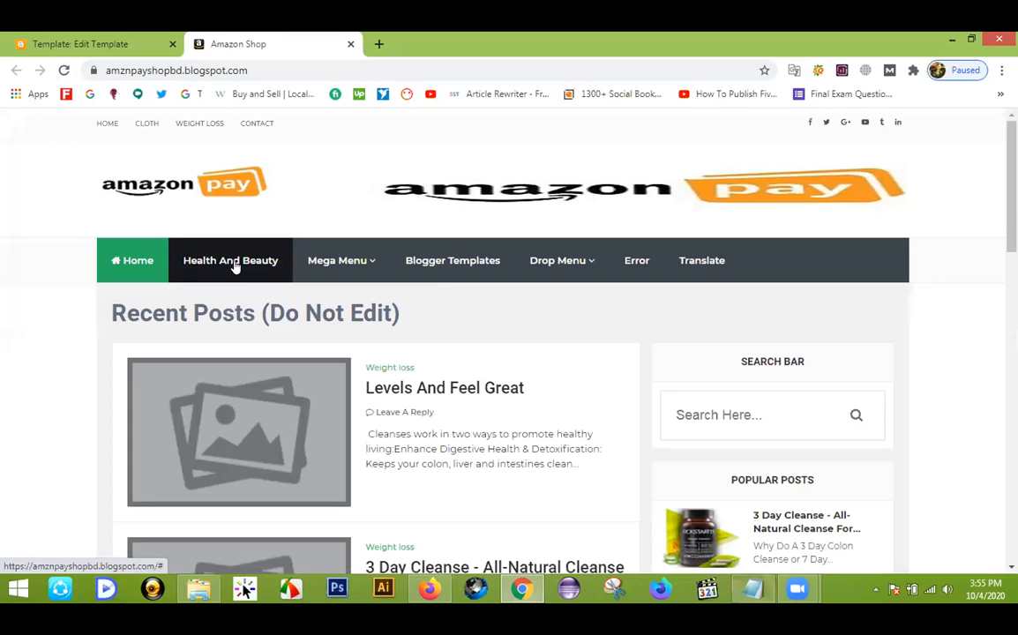
{"action": "mouse_move", "coordinate": [341, 261]}
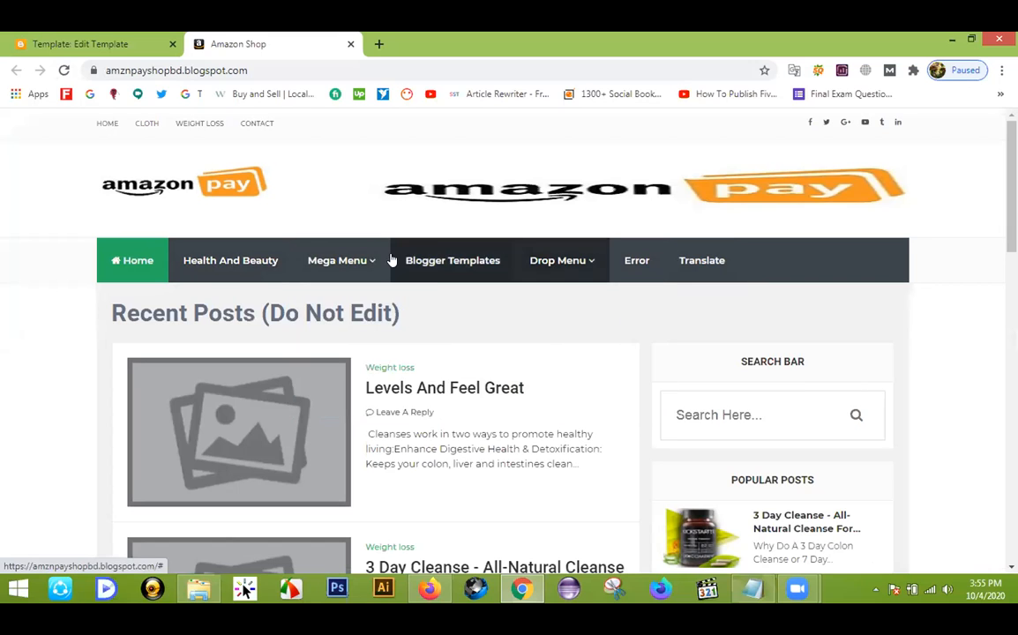
Step: In the theme code, rename the three Mega Menu entries to item Menu 1, item Menu 2 and item Menu 3
{"action": "left_click", "coordinate": [40, 40]}
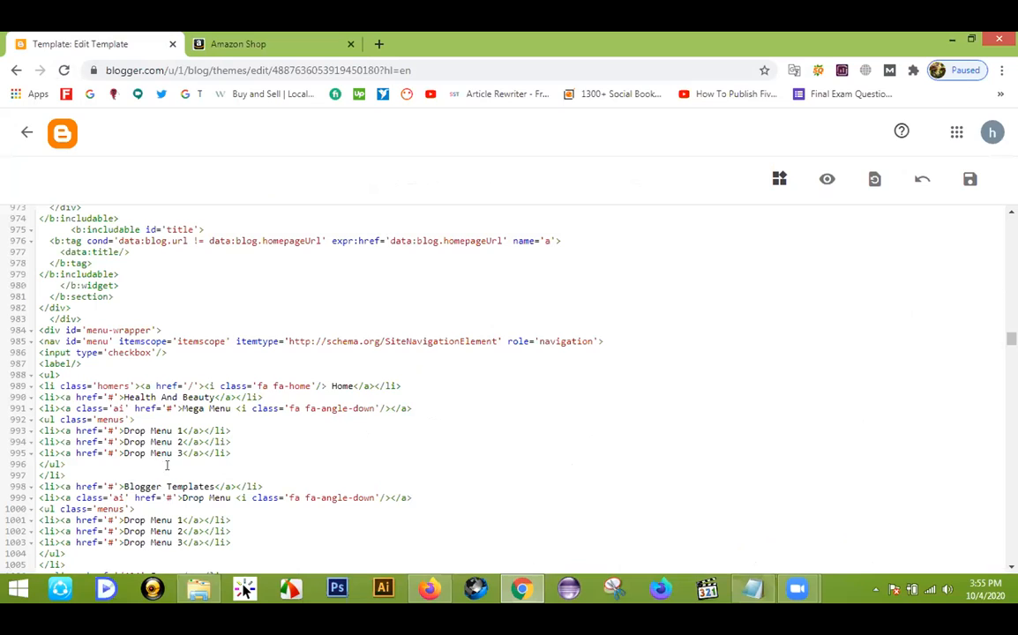
{"action": "left_click_drag", "start_coordinate": [144, 430], "coordinate": [120, 425]}
{"action": "type", "text": "Item"}
{"action": "left_click_drag", "start_coordinate": [145, 442], "coordinate": [121, 442]}
{"action": "type", "text": "item"}
{"action": "left_click_drag", "start_coordinate": [146, 450], "coordinate": [124, 450]}
{"action": "type", "text": "item"}
Step: Duplicate the item Menu 3 line twice as unindented entries named item Menu 4 and item Menu 5
{"action": "left_click_drag", "start_coordinate": [230, 452], "coordinate": [37, 445]}
{"action": "key", "text": "ctrl+c"}
{"action": "key", "text": "Return"}
{"action": "key", "text": "ctrl+v"}
{"action": "key", "text": "Return"}
{"action": "key", "text": "ctrl+v"}
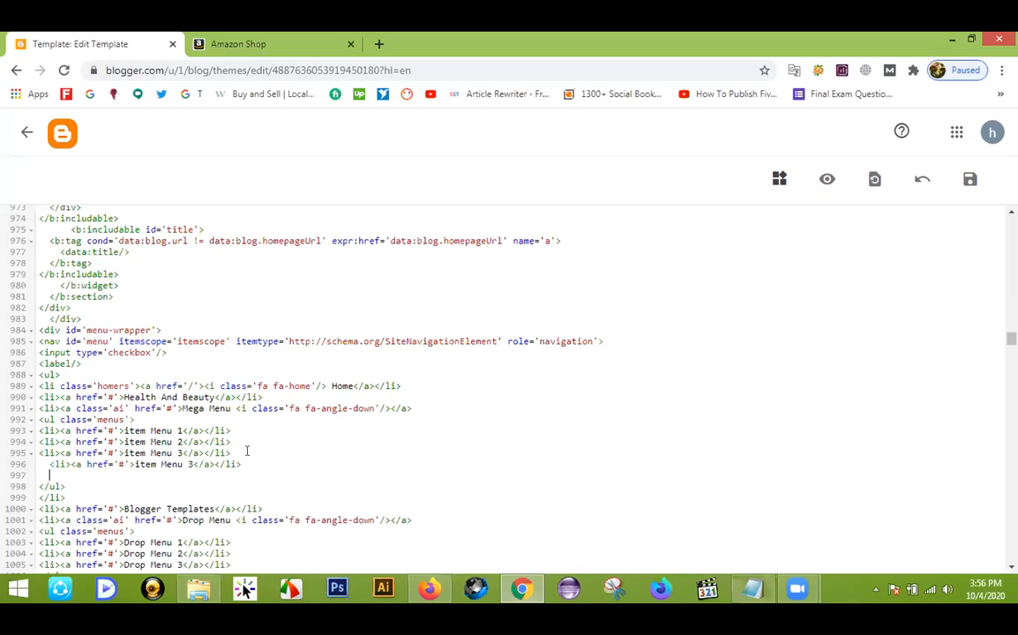
{"action": "left_click", "coordinate": [51, 466]}
{"action": "key", "text": "BackSpace"}
{"action": "key", "text": "BackSpace"}
{"action": "left_click", "coordinate": [49, 475]}
{"action": "key", "text": "BackSpace"}
{"action": "key", "text": "BackSpace"}
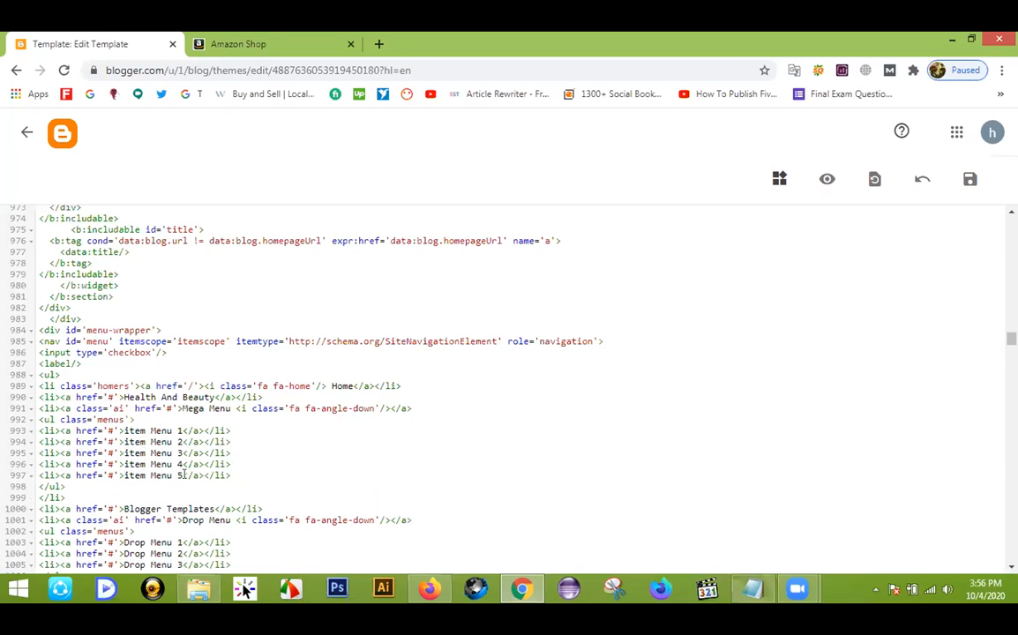
Step: Compare the remaining Drop Menu dropdown on the live blog with its entries in the theme code
{"action": "scroll", "coordinate": [272, 422], "scroll_direction": "down", "scroll_amount": 3}
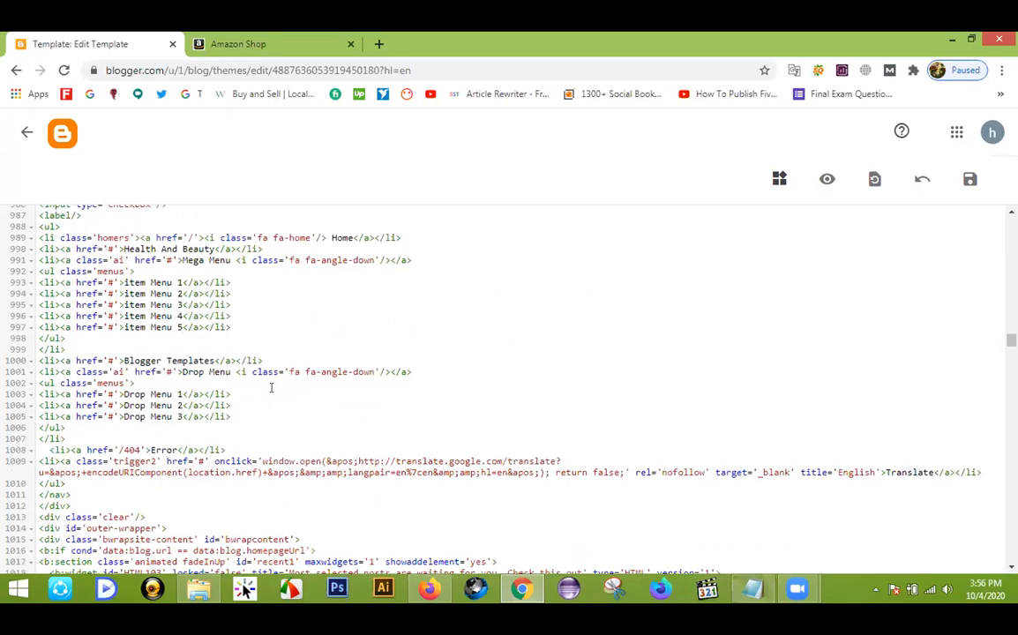
{"action": "left_click", "coordinate": [295, 46]}
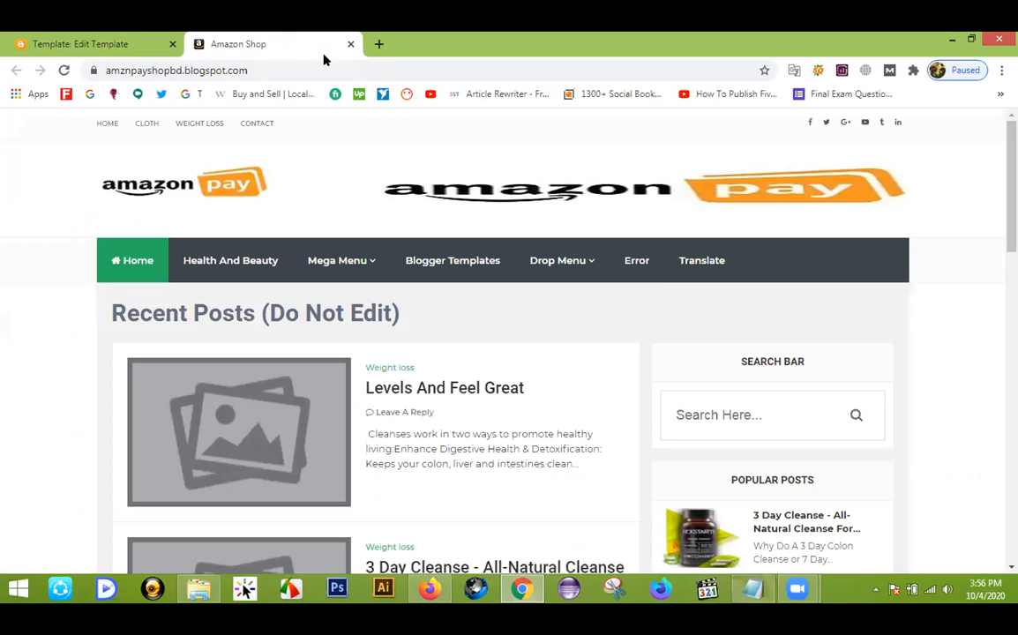
{"action": "mouse_move", "coordinate": [556, 260]}
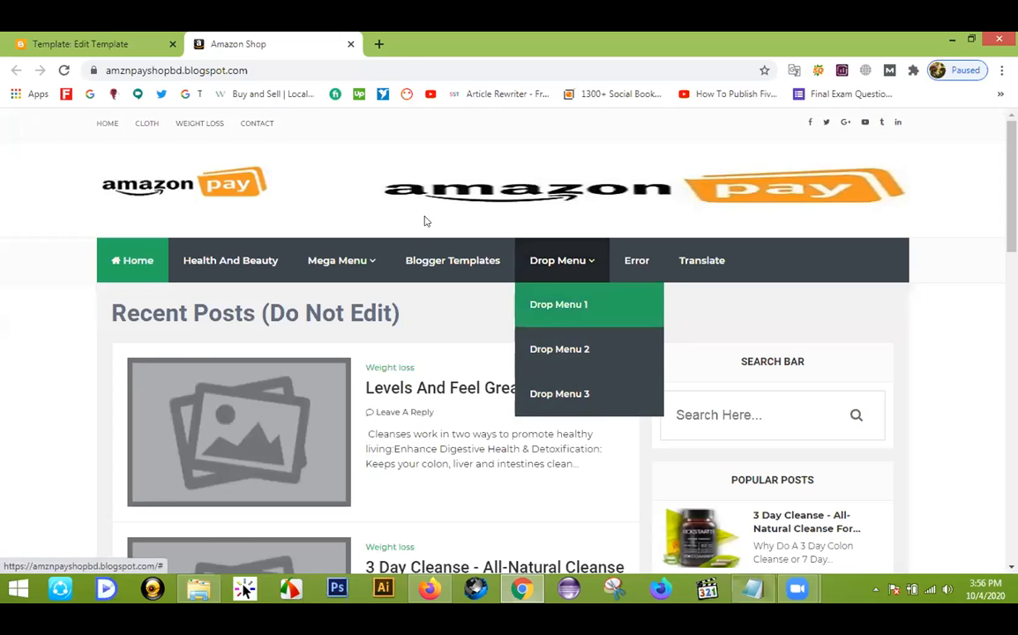
{"action": "left_click", "coordinate": [122, 41]}
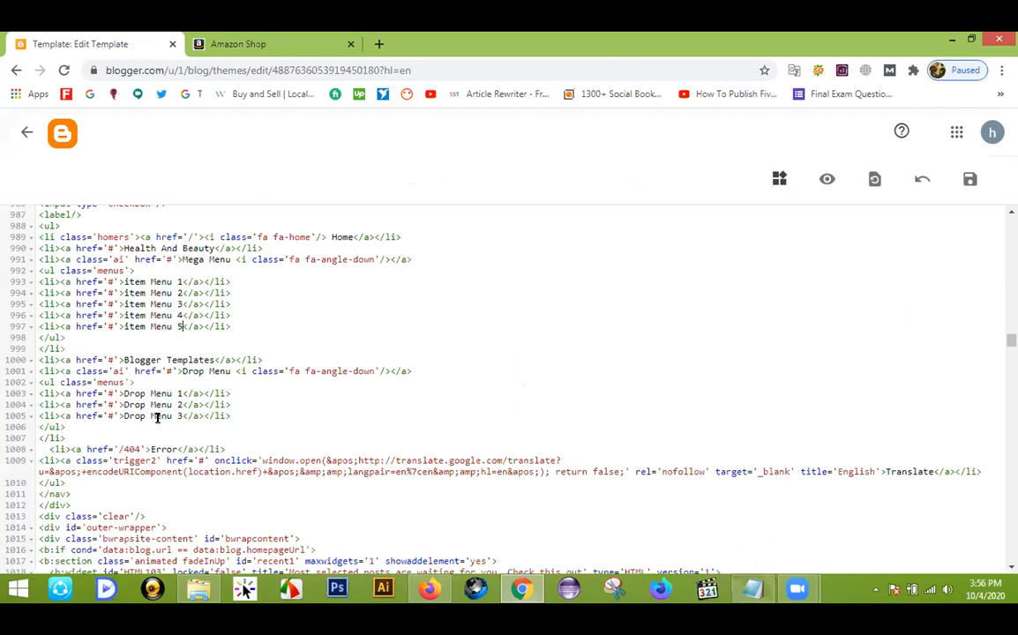
Step: Delete the whole nested menus list under Drop Menu, including its three Drop Menu entries, and remove the leftover empty line
{"action": "left_click_drag", "start_coordinate": [236, 410], "coordinate": [27, 385]}
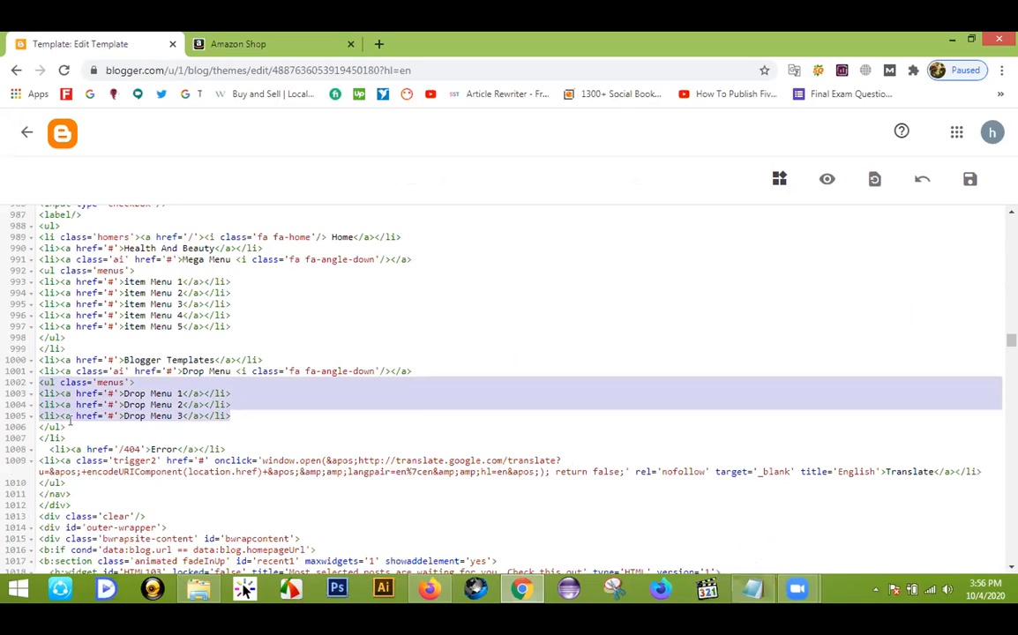
{"action": "left_click_drag", "start_coordinate": [67, 428], "coordinate": [30, 385]}
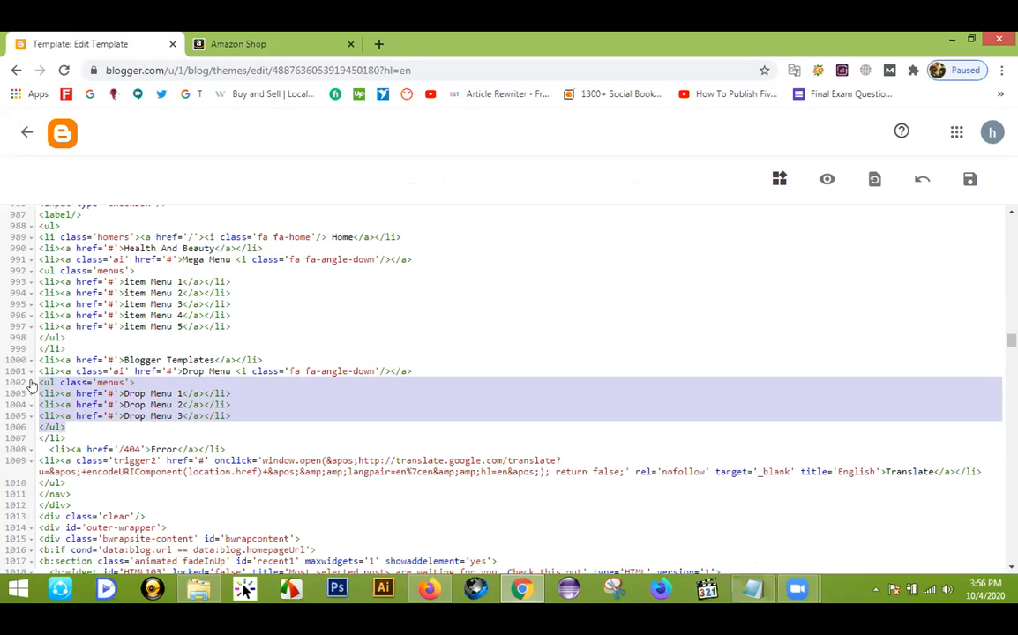
{"action": "key", "text": "Delete"}
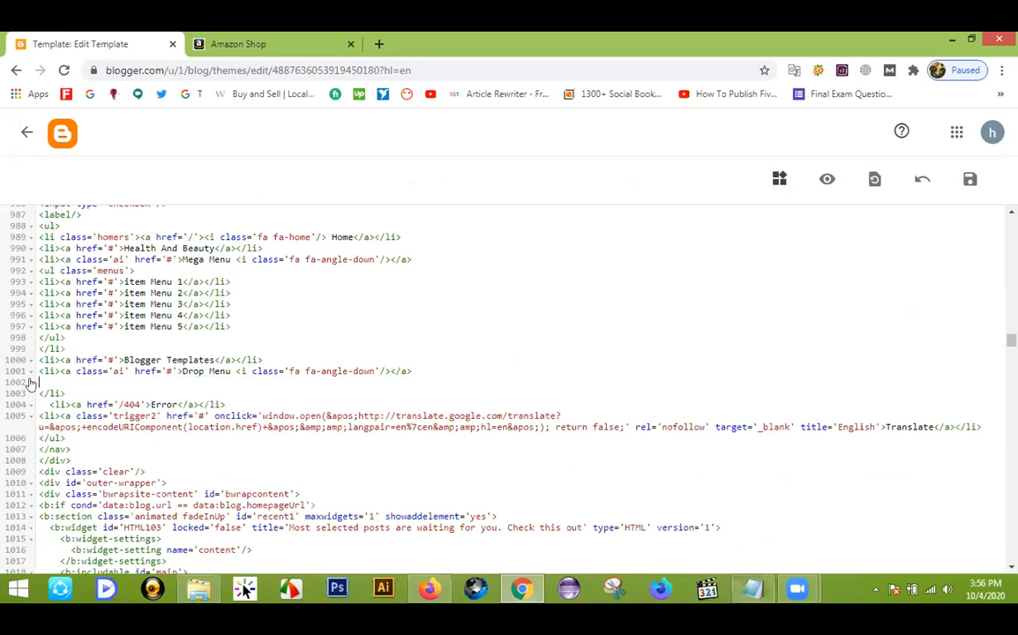
{"action": "key", "text": "BackSpace"}
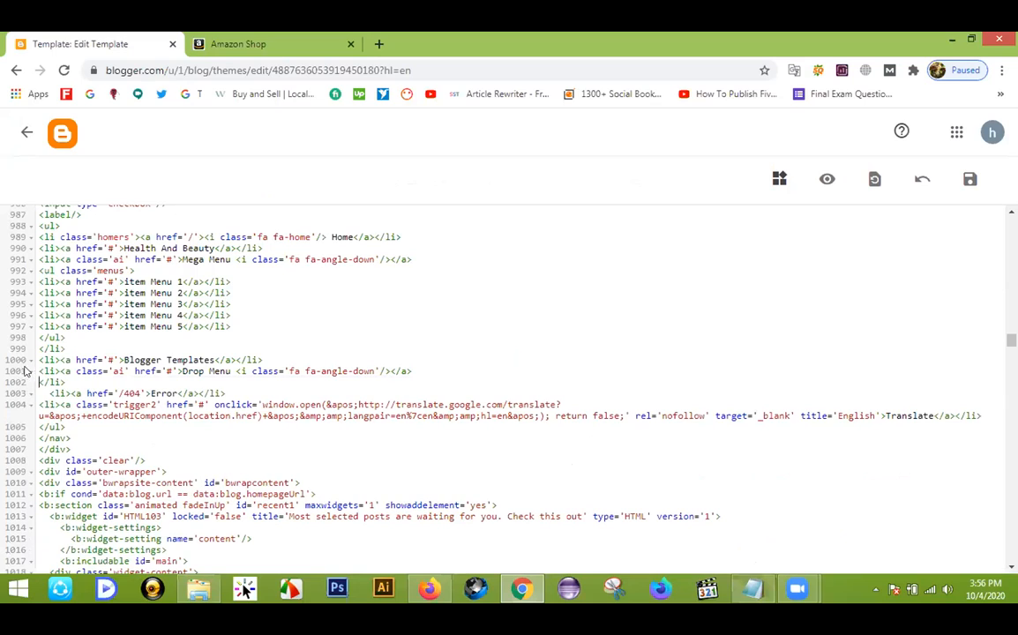
{"action": "key", "text": "Delete"}
{"action": "key", "text": "ctrl+z"}
Step: Rename the Drop Menu label in the main menu code to Weight loss
{"action": "left_click_drag", "start_coordinate": [182, 372], "coordinate": [230, 370]}
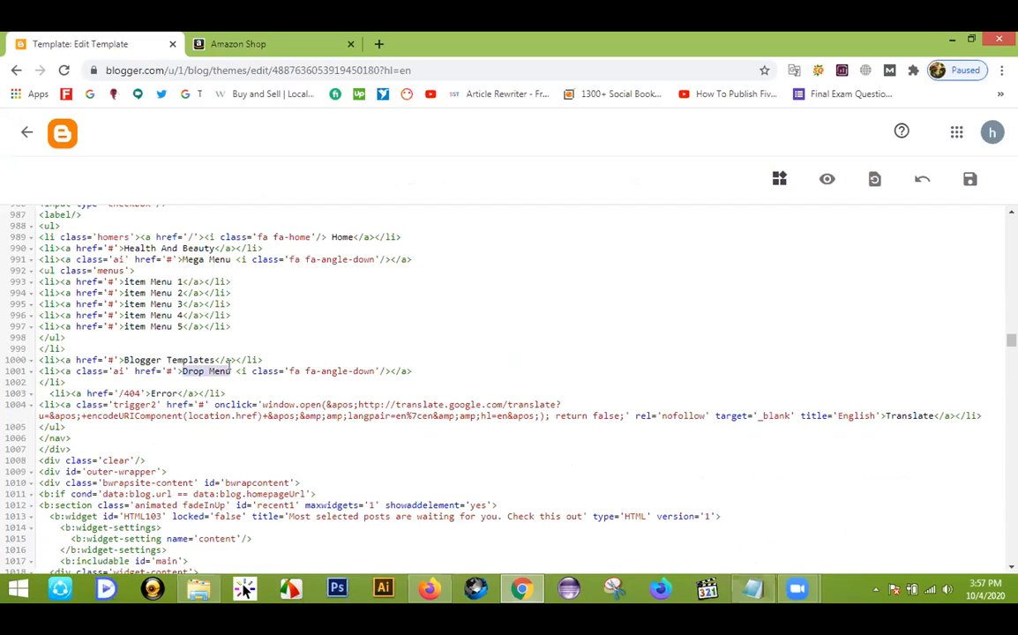
{"action": "type", "text": "Weig"}
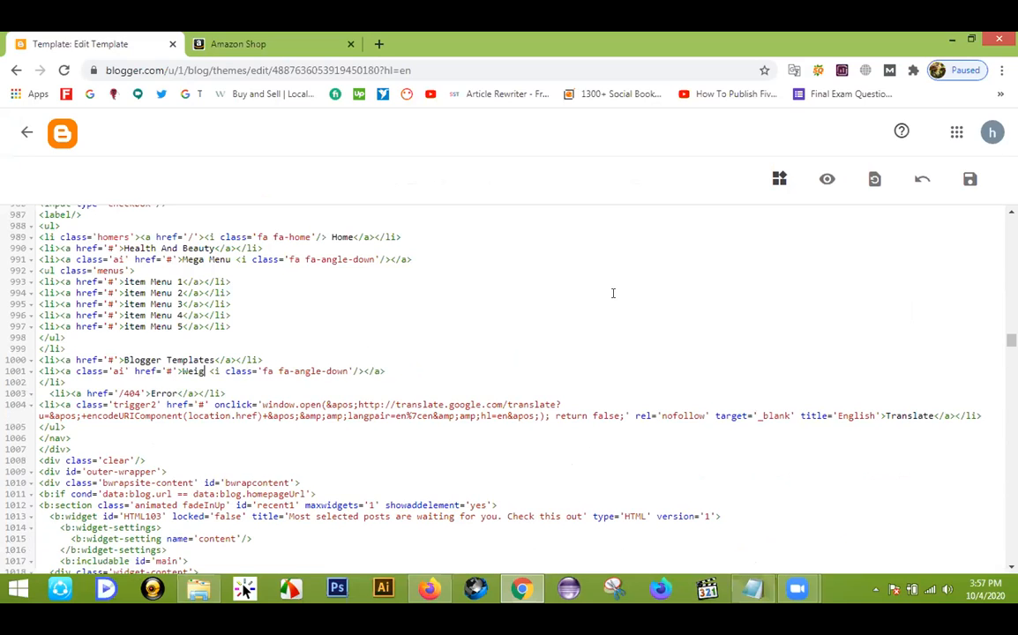
{"action": "type", "text": "ht loss"}
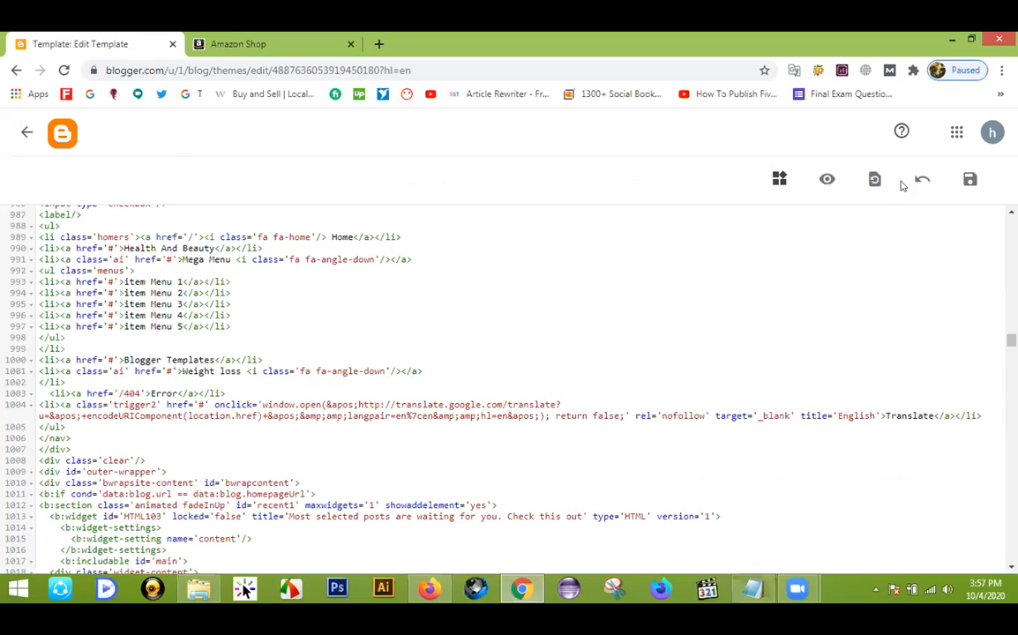
Step: Save the theme, reload the live Amazon Shop blog and check the Weight loss item in the main menu
{"action": "left_click", "coordinate": [970, 179]}
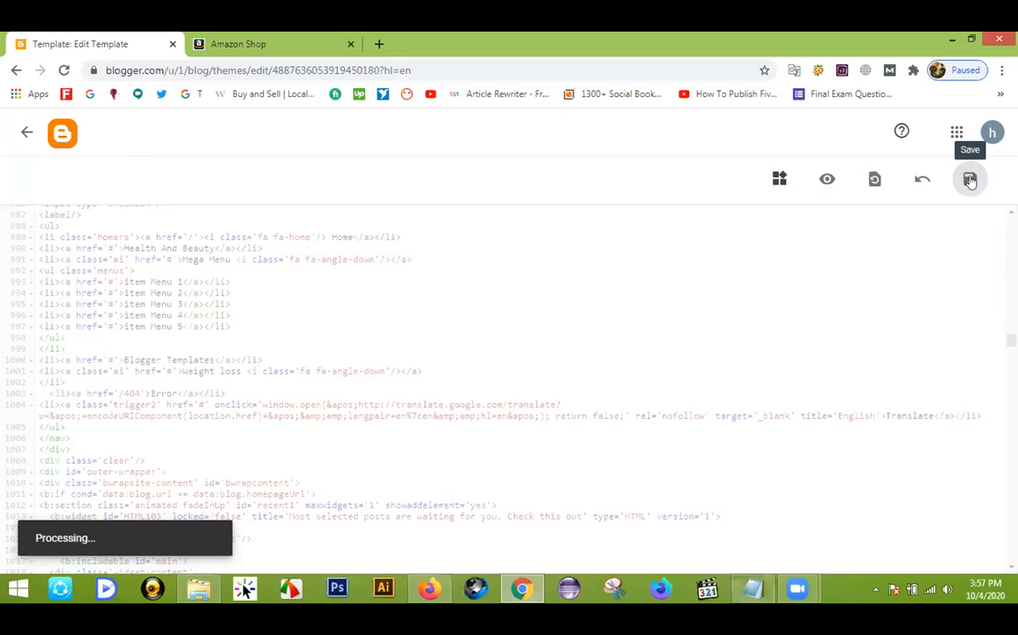
{"action": "left_click", "coordinate": [292, 40]}
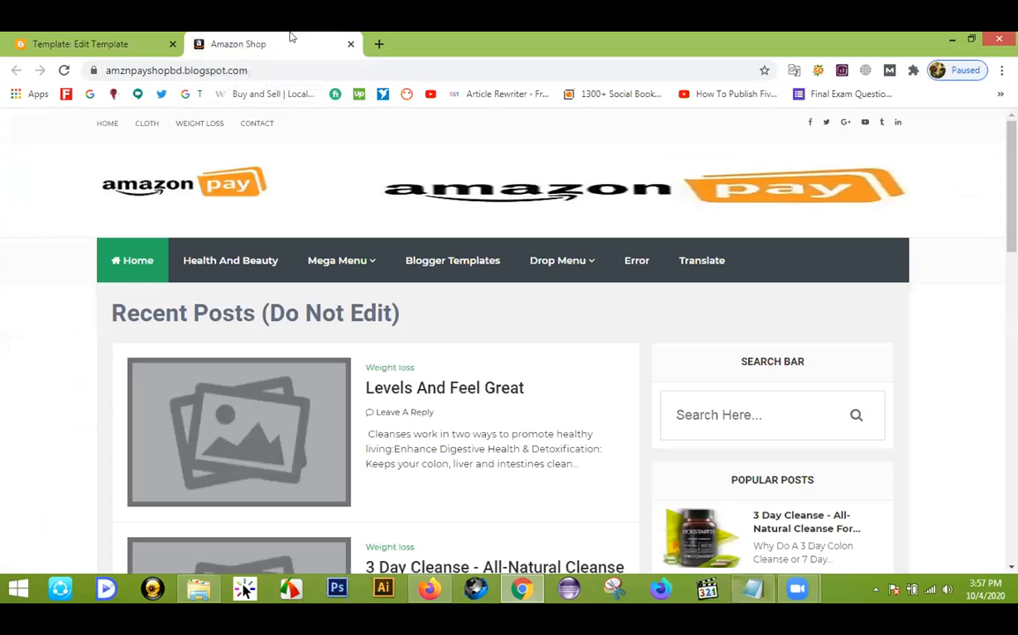
{"action": "left_click", "coordinate": [63, 70]}
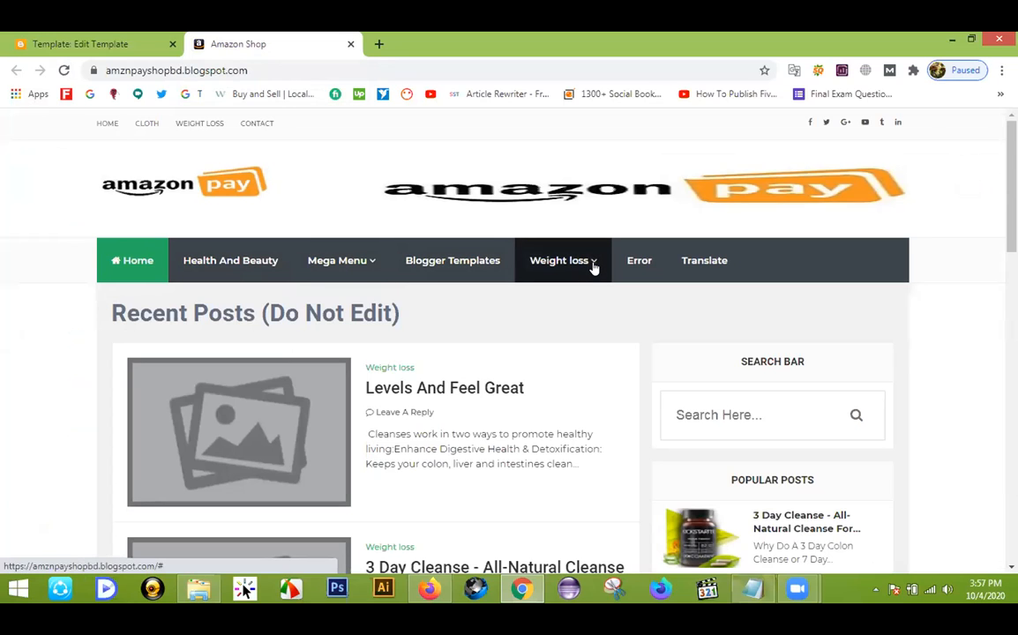
Step: Try to save the theme with the arrow icon code and closing link tag removed after Weight loss, and discard all unsaved changes
{"action": "left_click", "coordinate": [106, 41]}
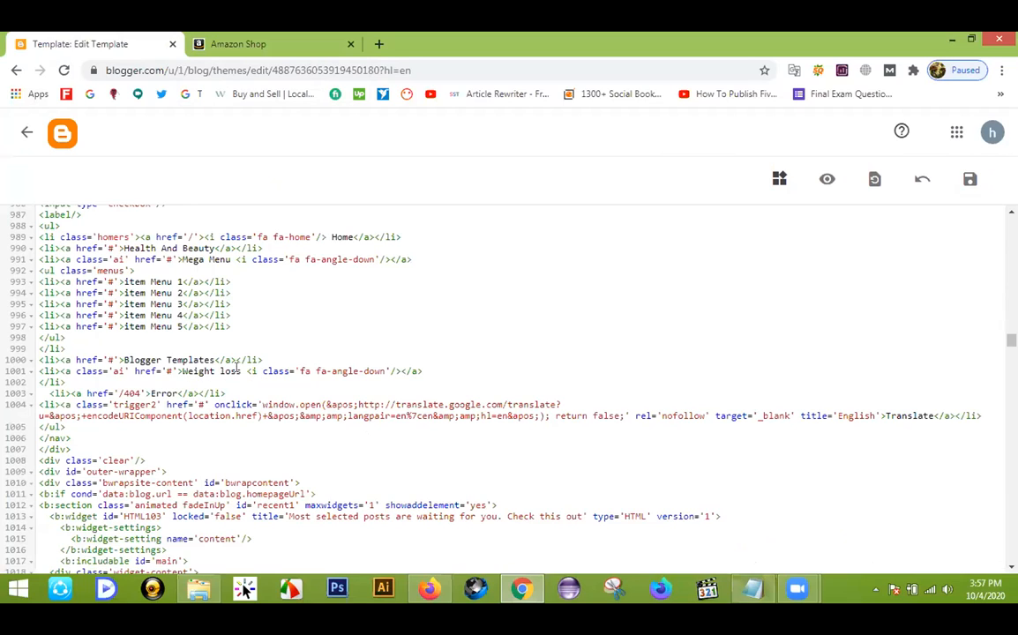
{"action": "left_click_drag", "start_coordinate": [240, 371], "coordinate": [415, 372]}
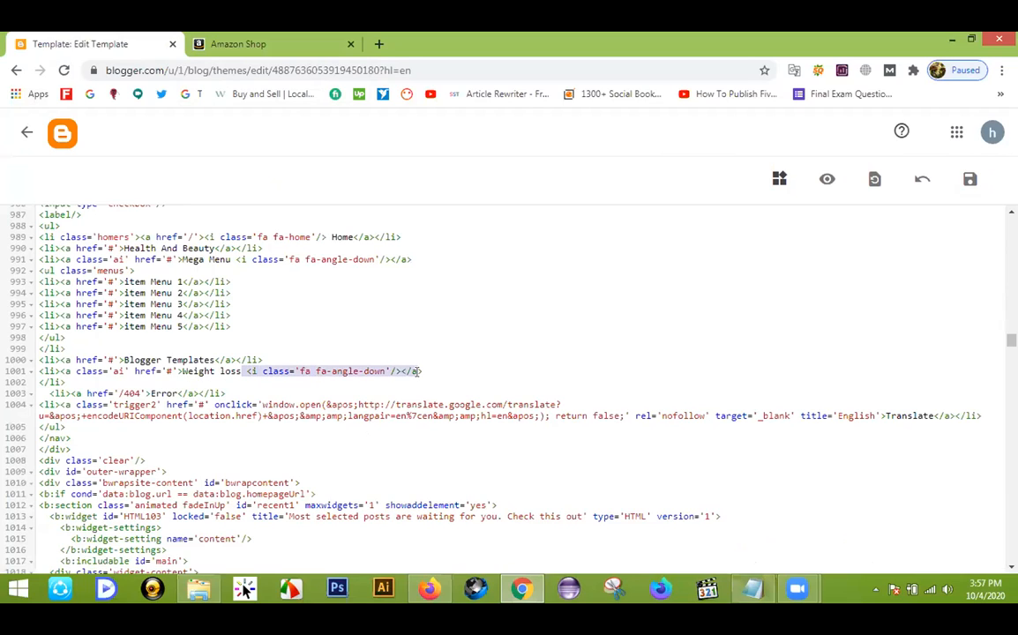
{"action": "key", "text": "Delete"}
{"action": "key", "text": "Delete"}
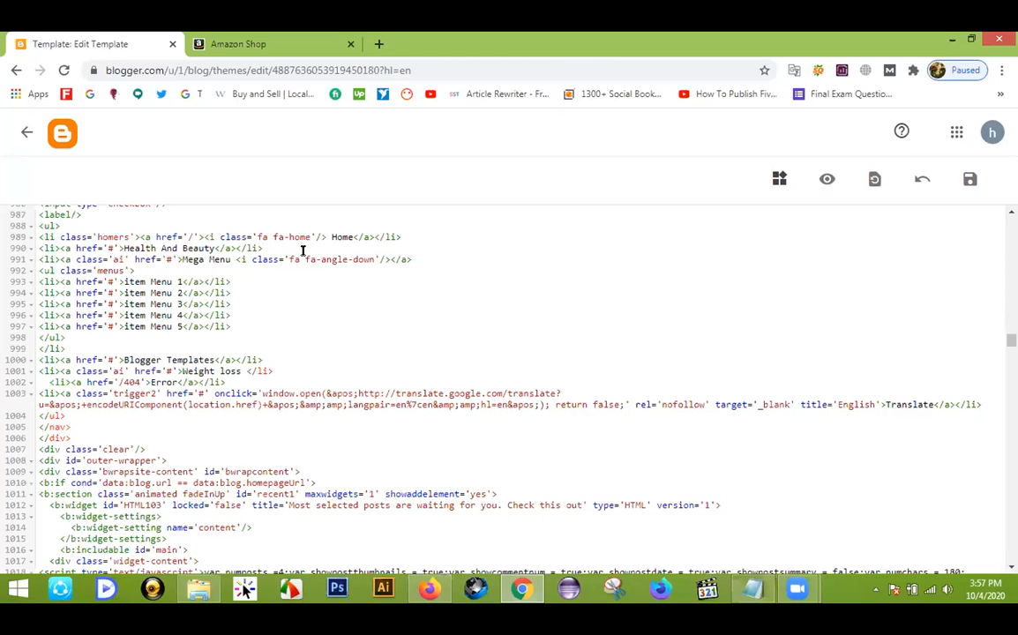
{"action": "left_click", "coordinate": [969, 180]}
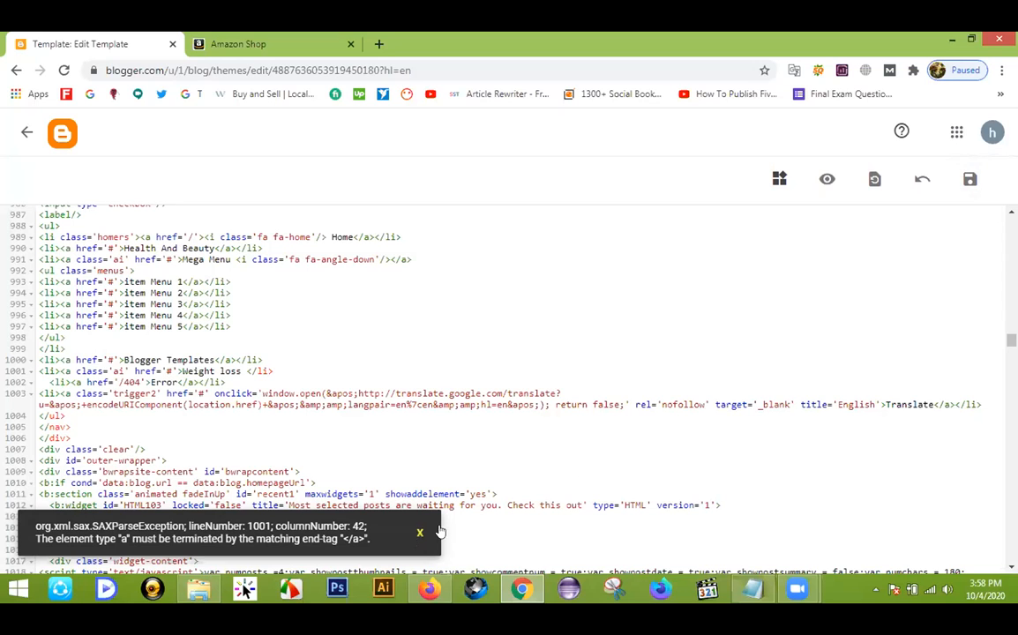
{"action": "left_click", "coordinate": [921, 179]}
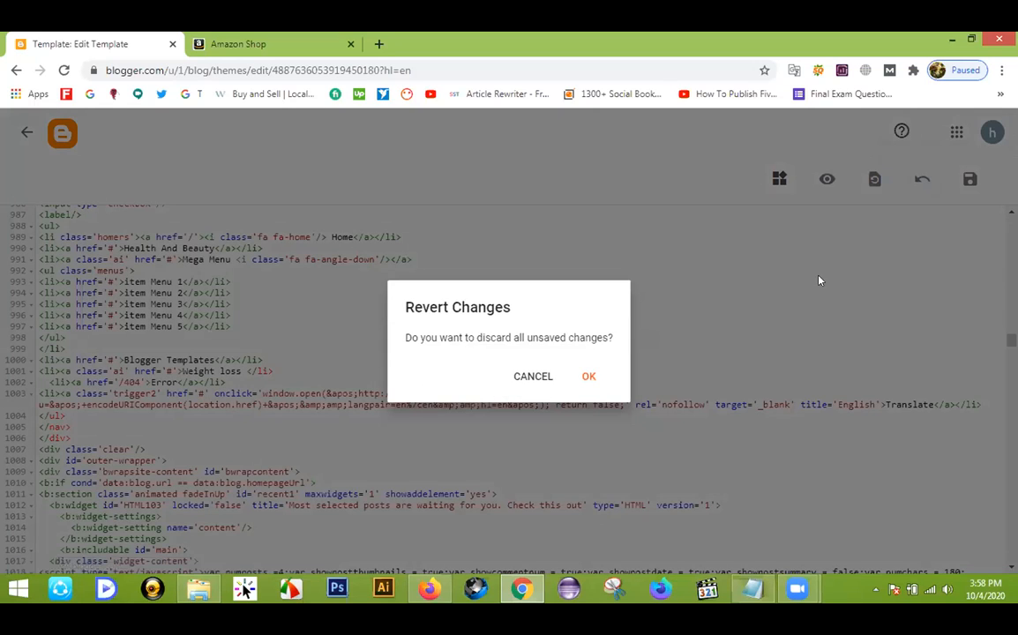
{"action": "left_click", "coordinate": [587, 377]}
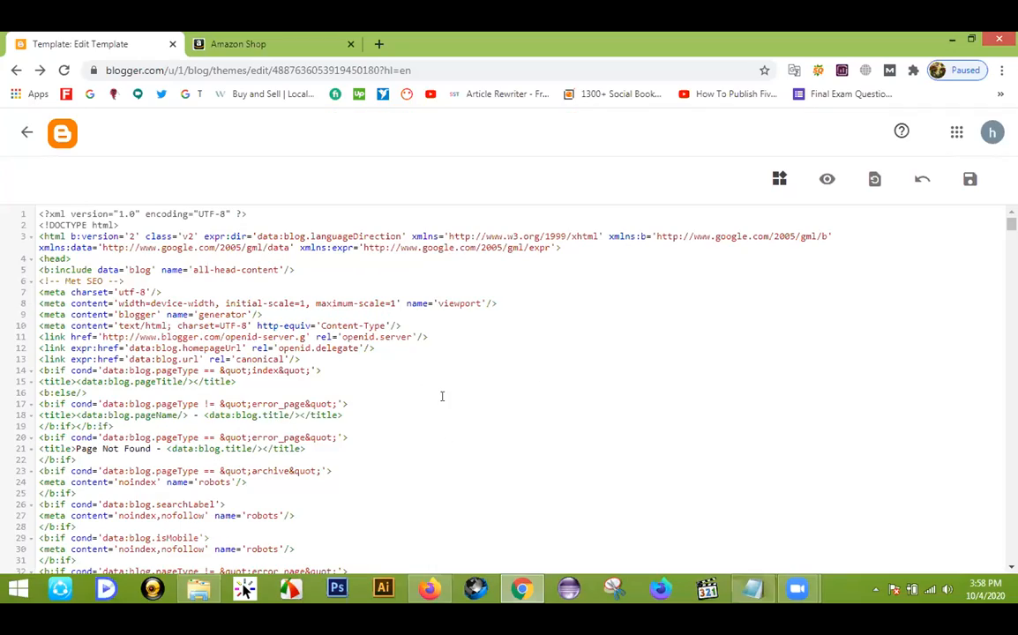
Step: In the main menu code, delete only the fa-angle-down icon element after Weight loss and join the closing li tag onto that line
{"action": "scroll", "coordinate": [442, 396], "scroll_direction": "down", "scroll_amount": 20}
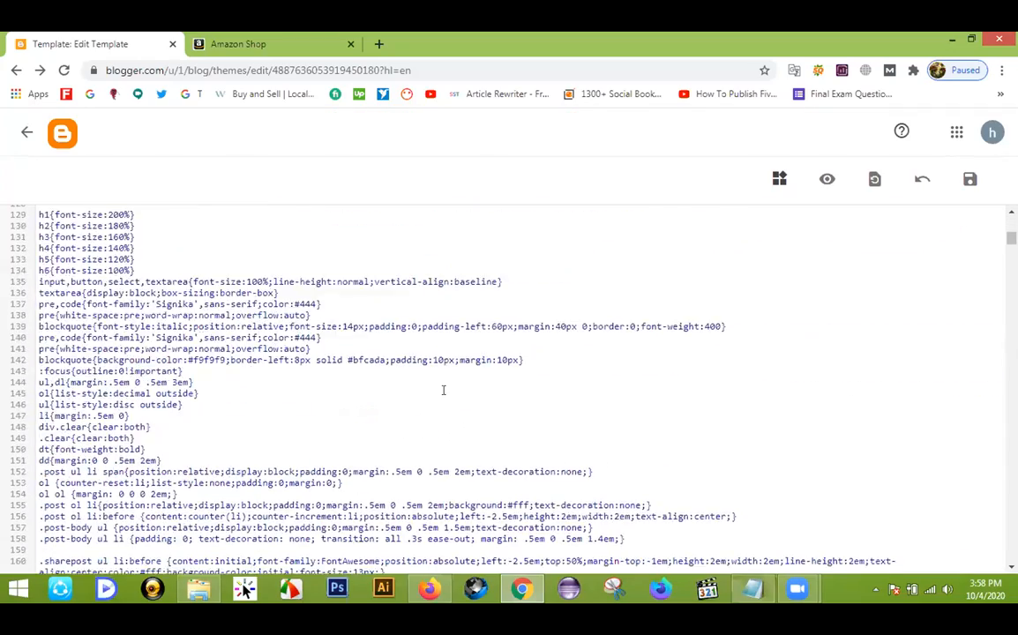
{"action": "scroll", "coordinate": [440, 361], "scroll_direction": "down", "scroll_amount": 20}
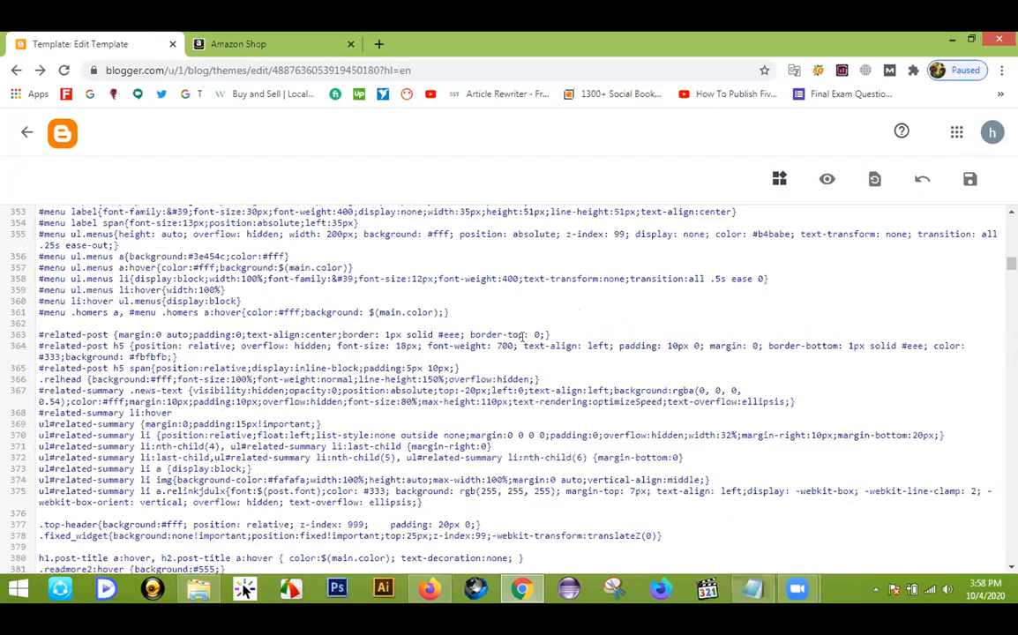
{"action": "scroll", "coordinate": [526, 338], "scroll_direction": "down", "scroll_amount": 20}
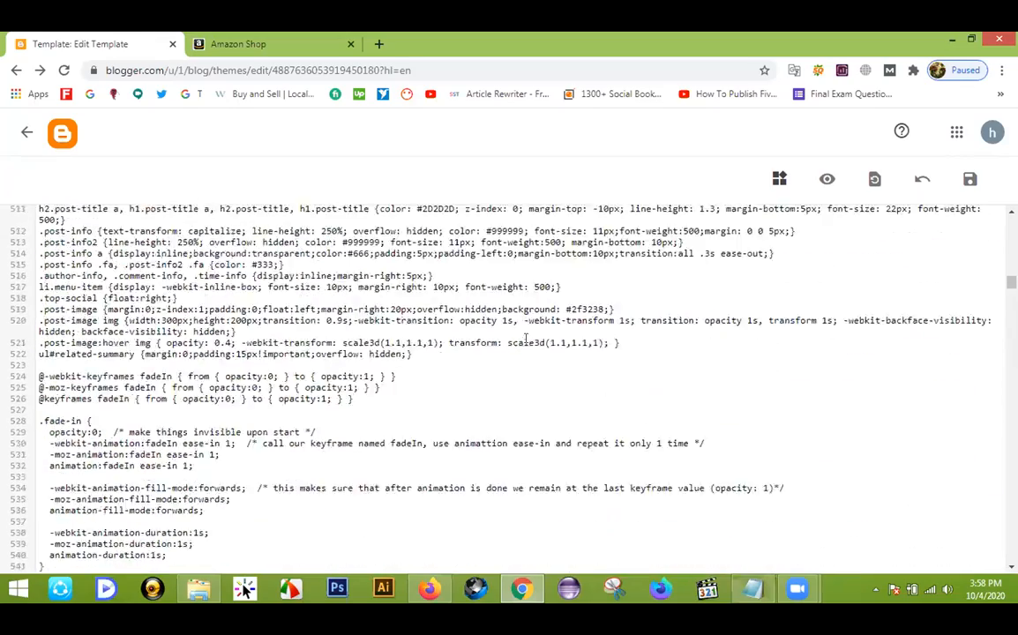
{"action": "scroll", "coordinate": [524, 338], "scroll_direction": "down", "scroll_amount": 20}
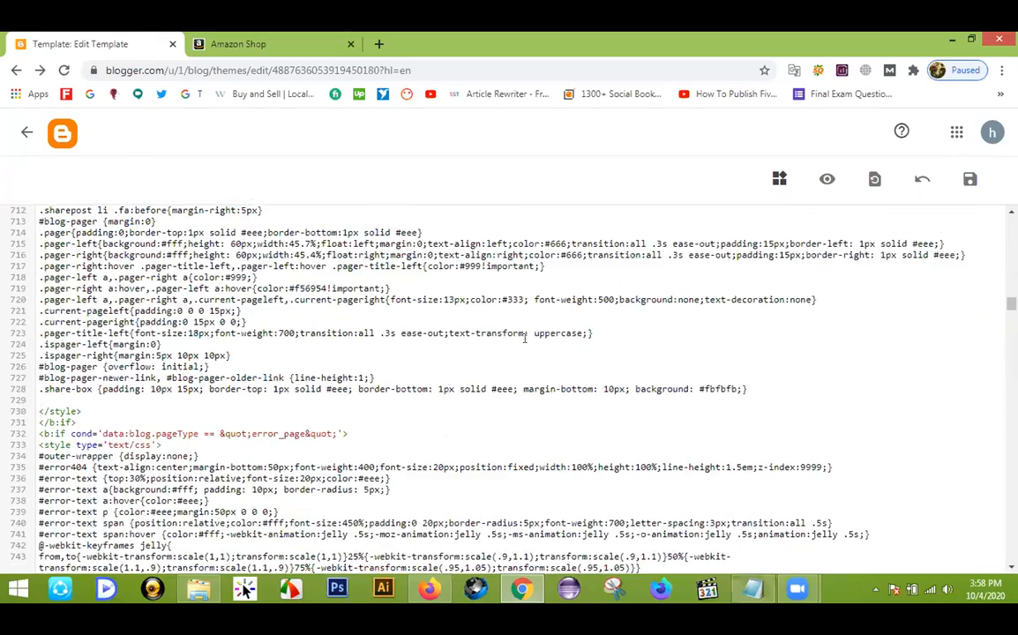
{"action": "scroll", "coordinate": [524, 338], "scroll_direction": "down", "scroll_amount": 10}
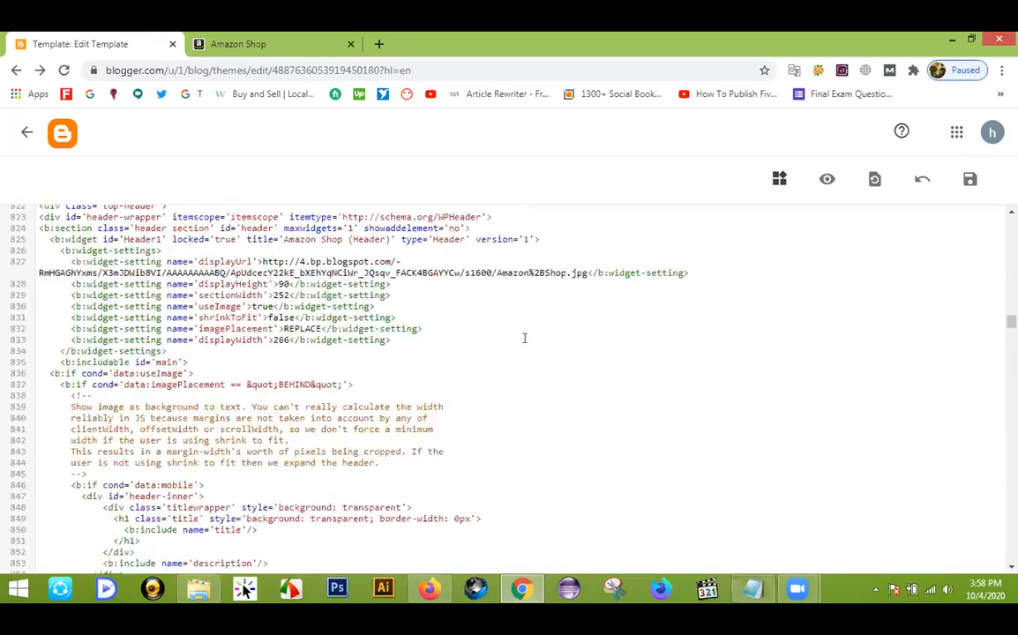
{"action": "scroll", "coordinate": [524, 334], "scroll_direction": "down", "scroll_amount": 13}
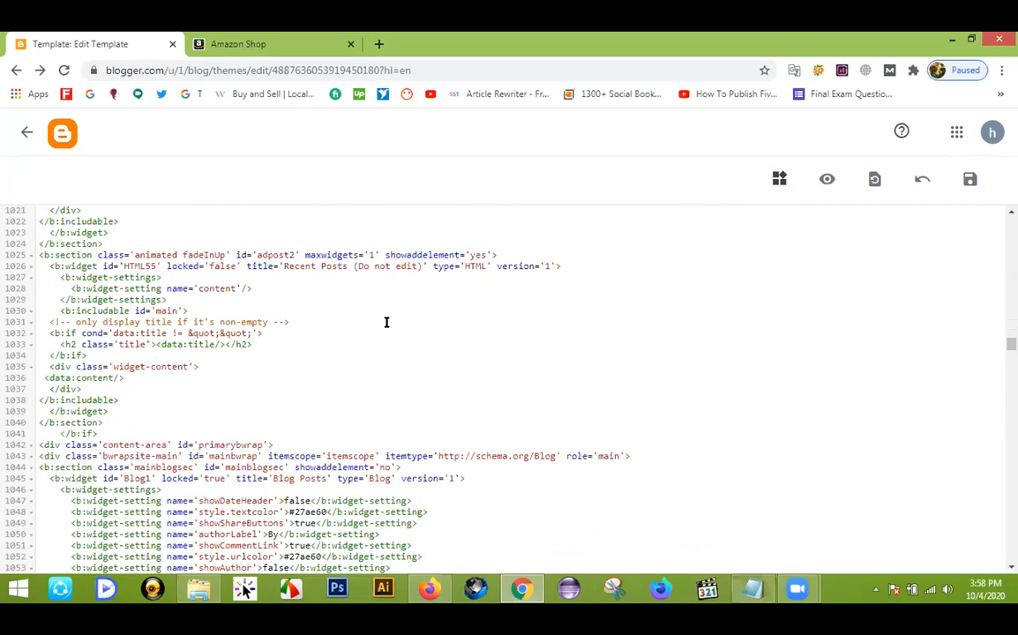
{"action": "scroll", "coordinate": [387, 322], "scroll_direction": "up", "scroll_amount": 4}
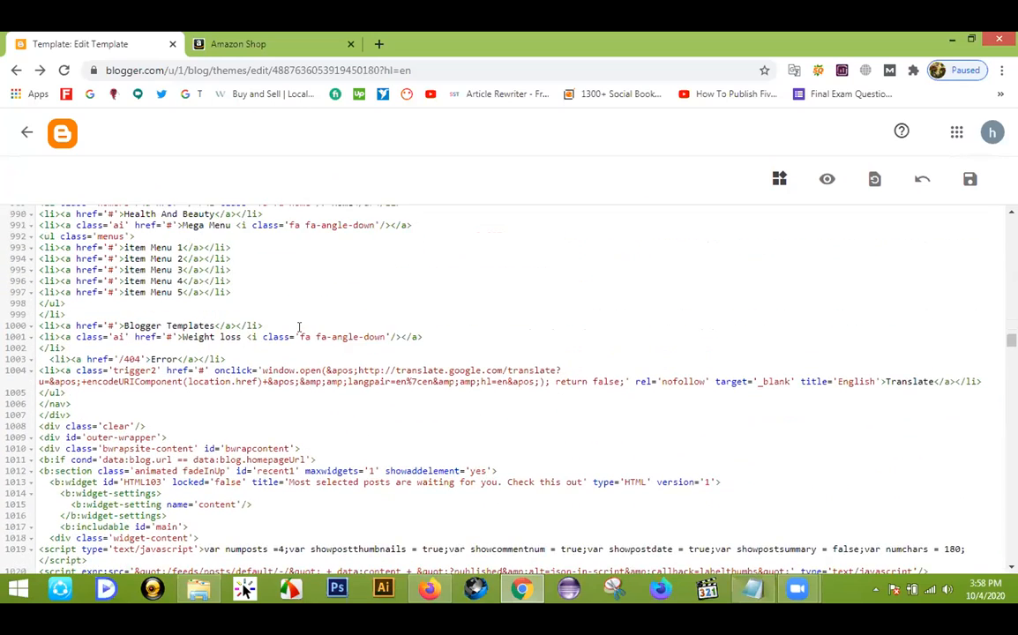
{"action": "scroll", "coordinate": [299, 328], "scroll_direction": "up", "scroll_amount": 1}
{"action": "scroll", "coordinate": [299, 327], "scroll_direction": "up", "scroll_amount": 1}
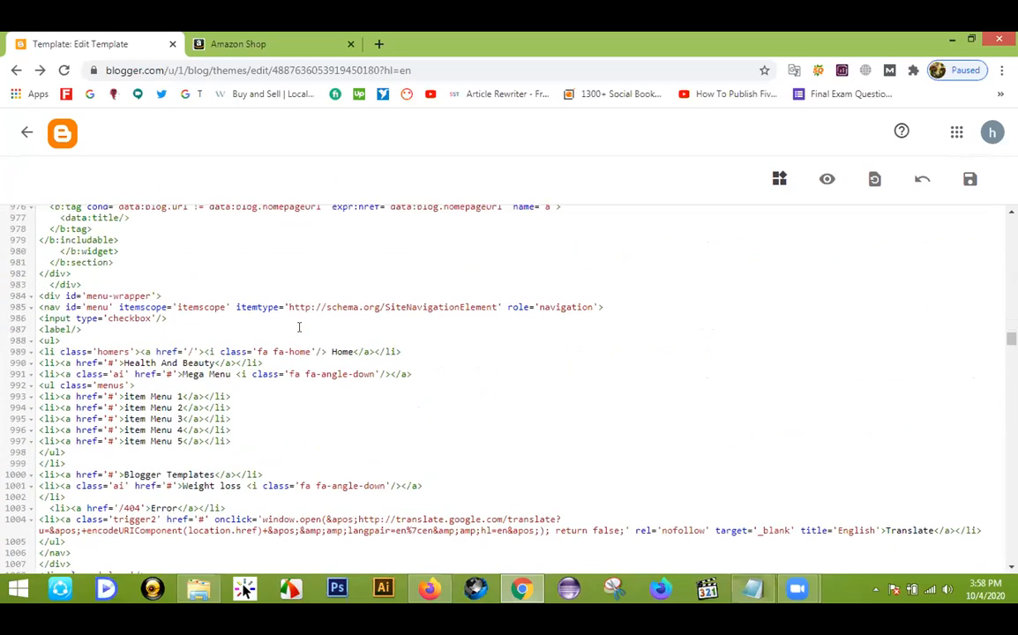
{"action": "scroll", "coordinate": [300, 327], "scroll_direction": "down", "scroll_amount": 1}
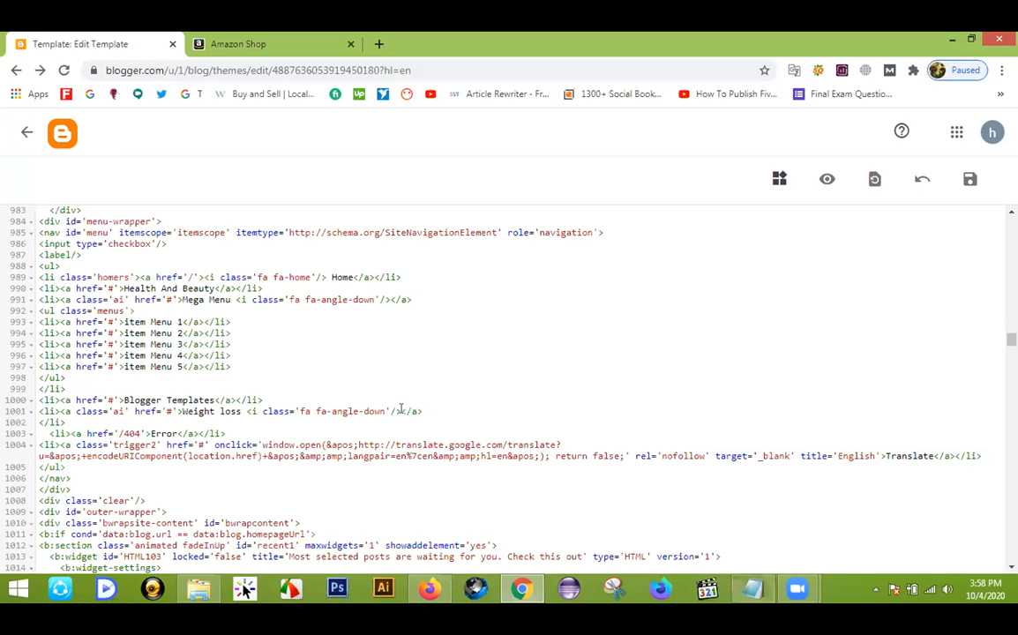
{"action": "left_click_drag", "start_coordinate": [392, 412], "coordinate": [243, 411]}
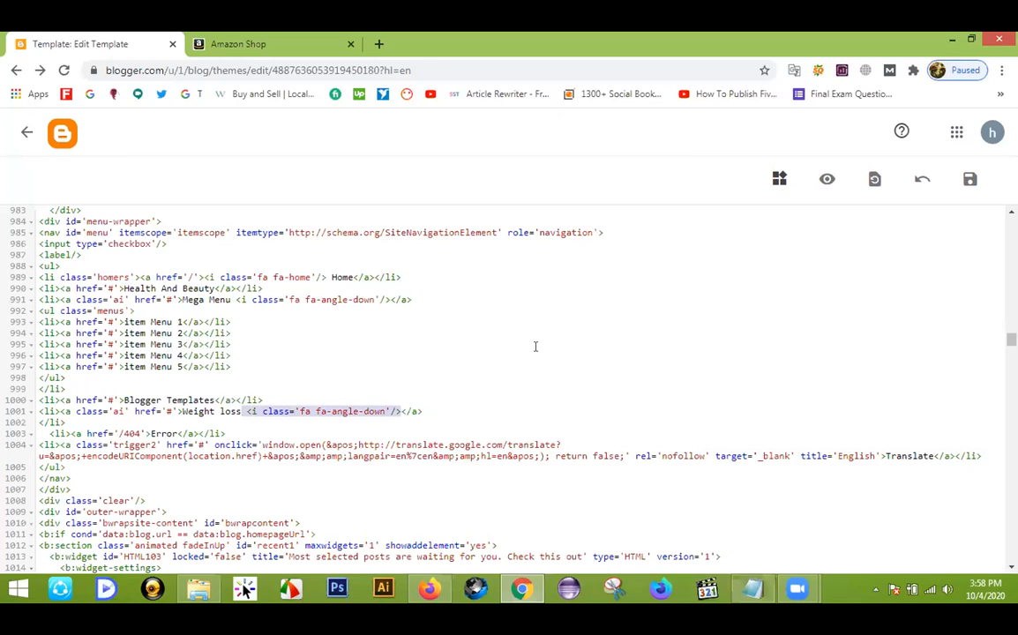
{"action": "left_click", "coordinate": [295, 37]}
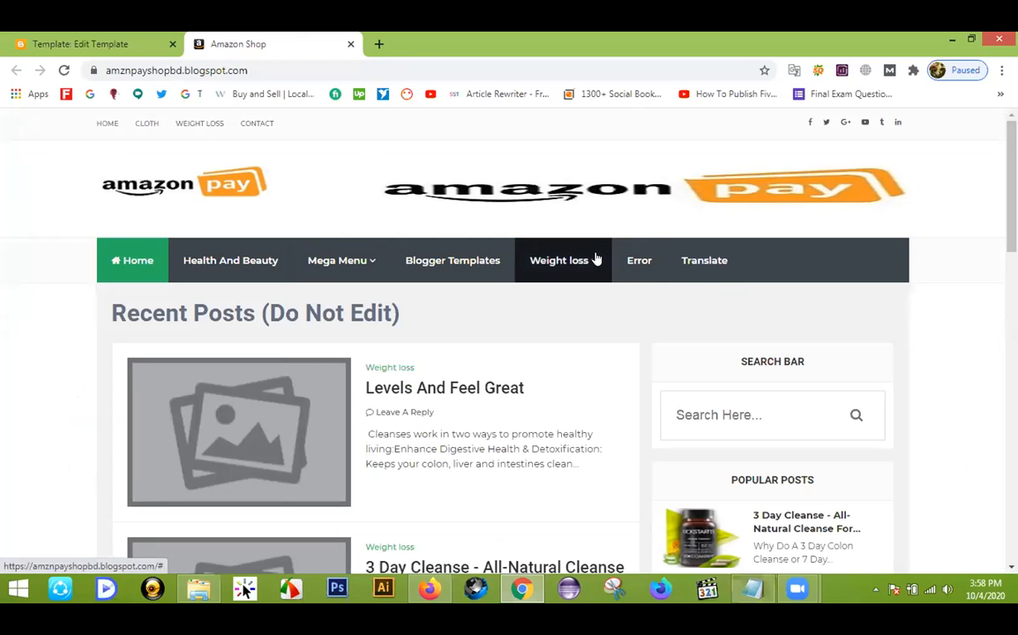
{"action": "left_click", "coordinate": [64, 40]}
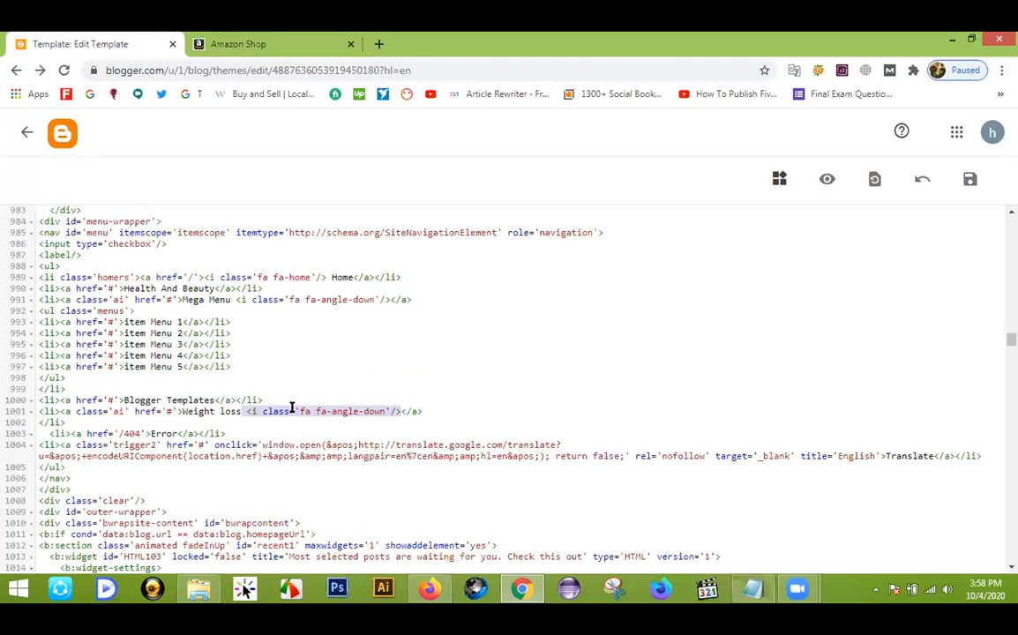
{"action": "key", "text": "BackSpace"}
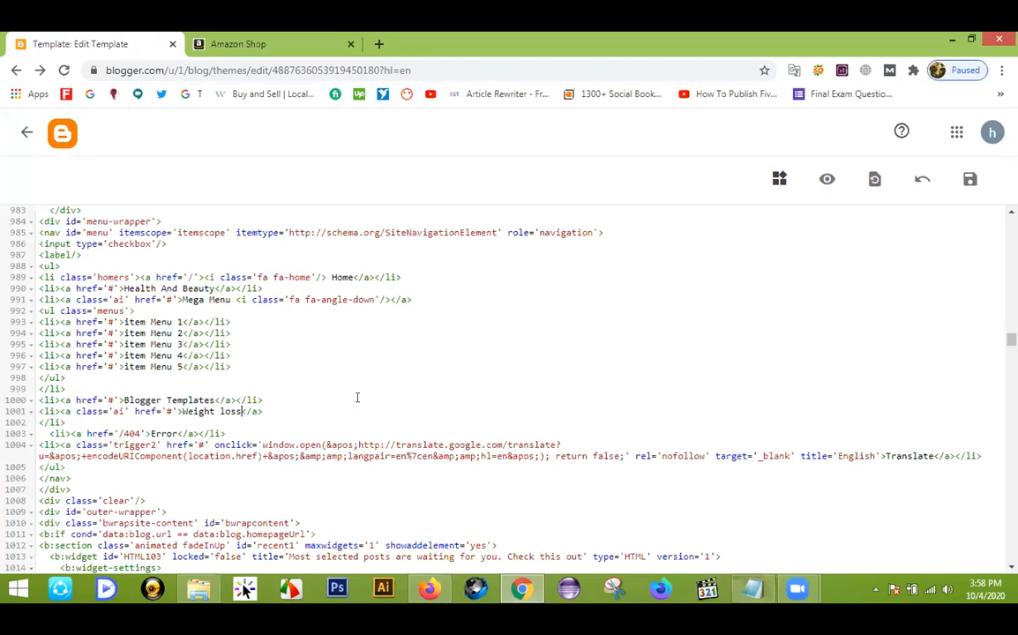
{"action": "key", "text": "Delete"}
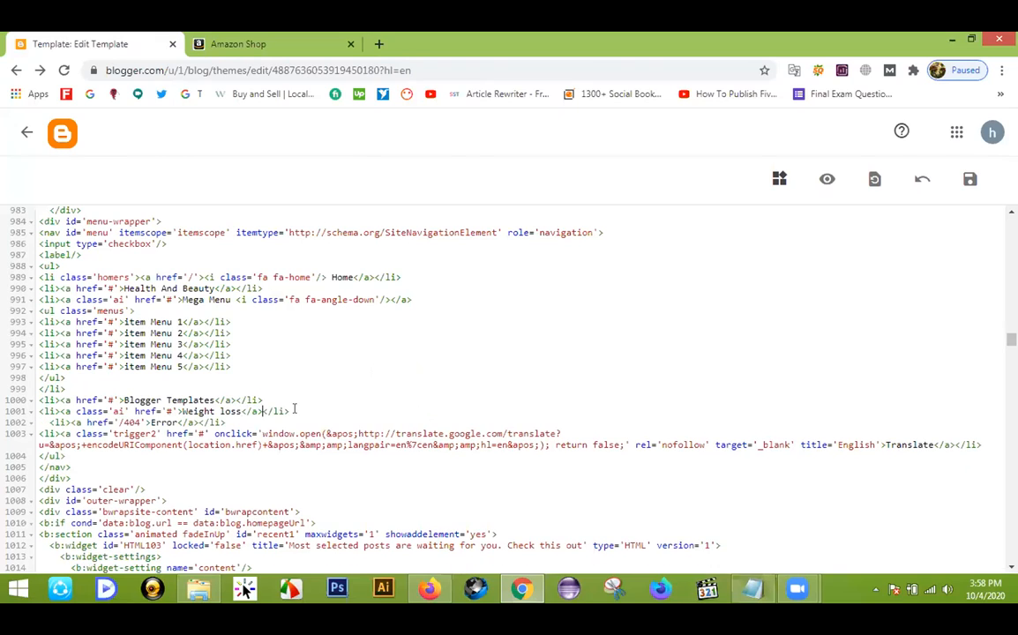
Step: Save the theme, reload the live blog and check the Weight loss item without its dropdown arrow
{"action": "left_click", "coordinate": [971, 180]}
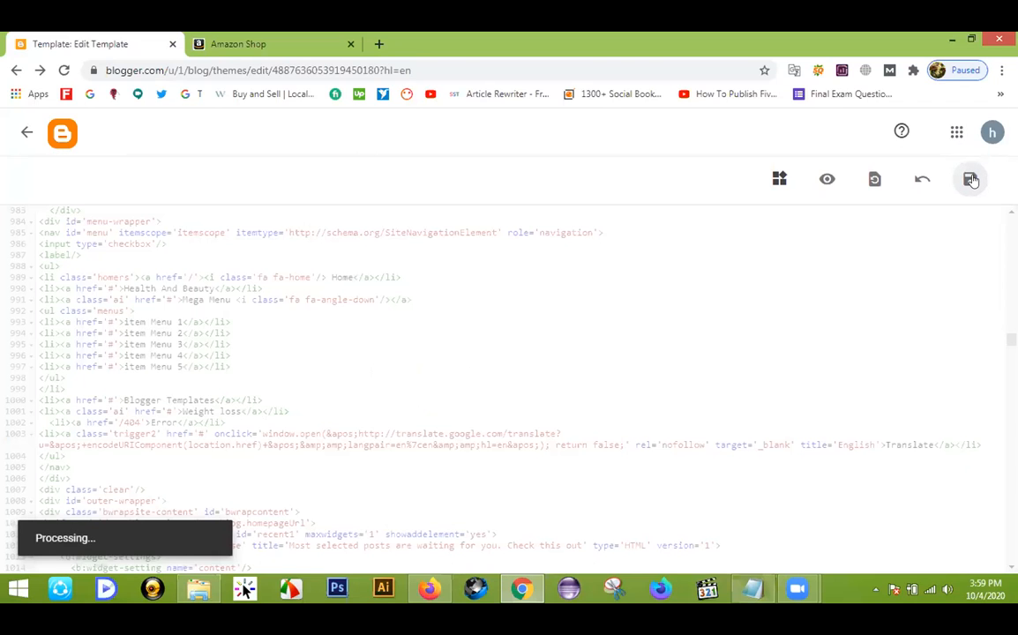
{"action": "left_click", "coordinate": [227, 39]}
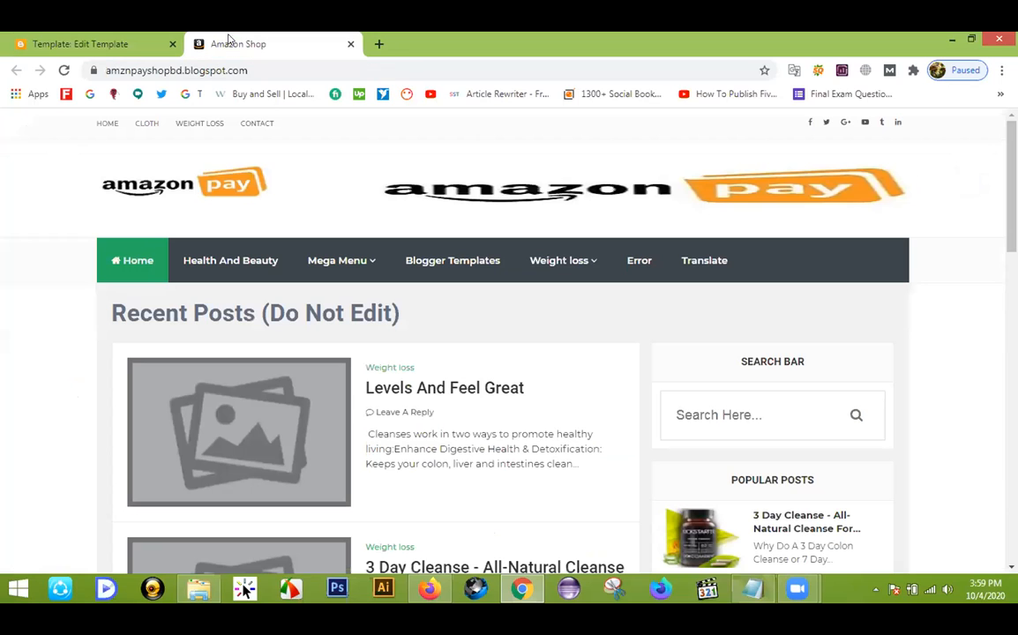
{"action": "left_click", "coordinate": [62, 70]}
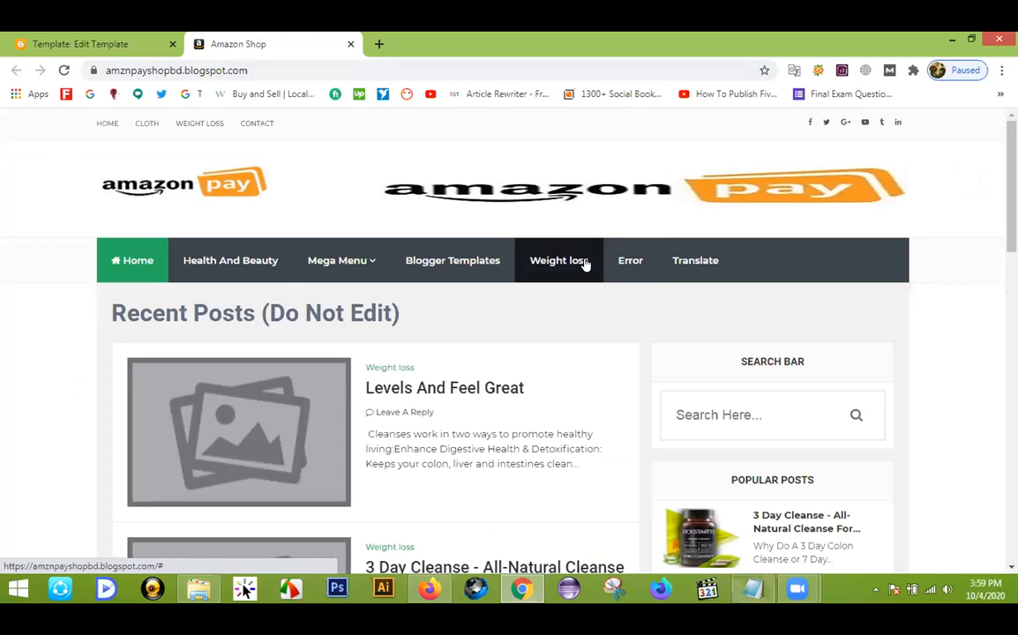
{"action": "mouse_move", "coordinate": [353, 267]}
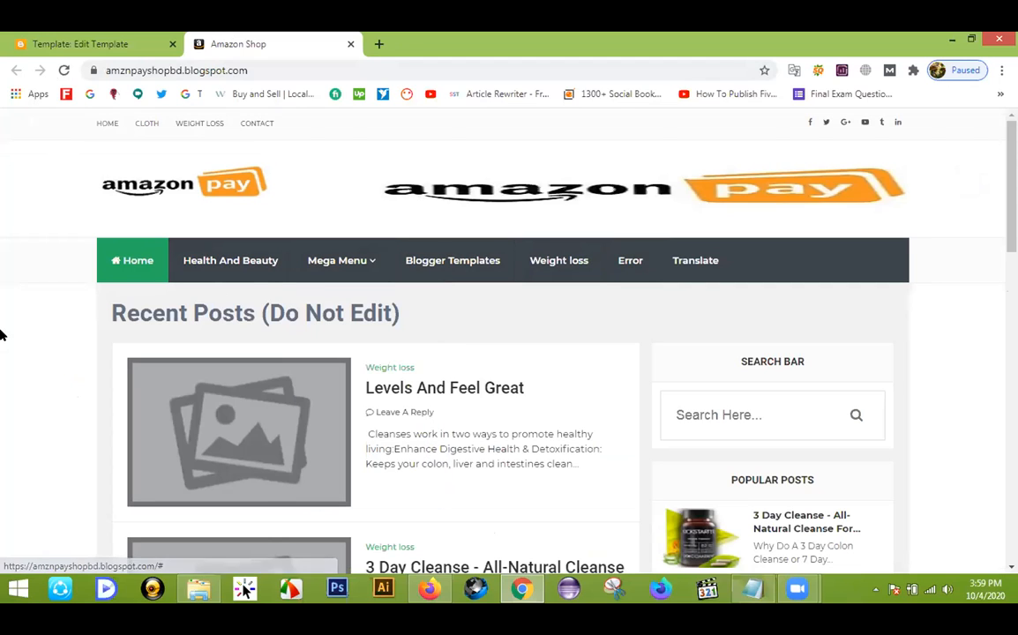
{"action": "scroll", "coordinate": [7, 334], "scroll_direction": "down", "scroll_amount": 1}
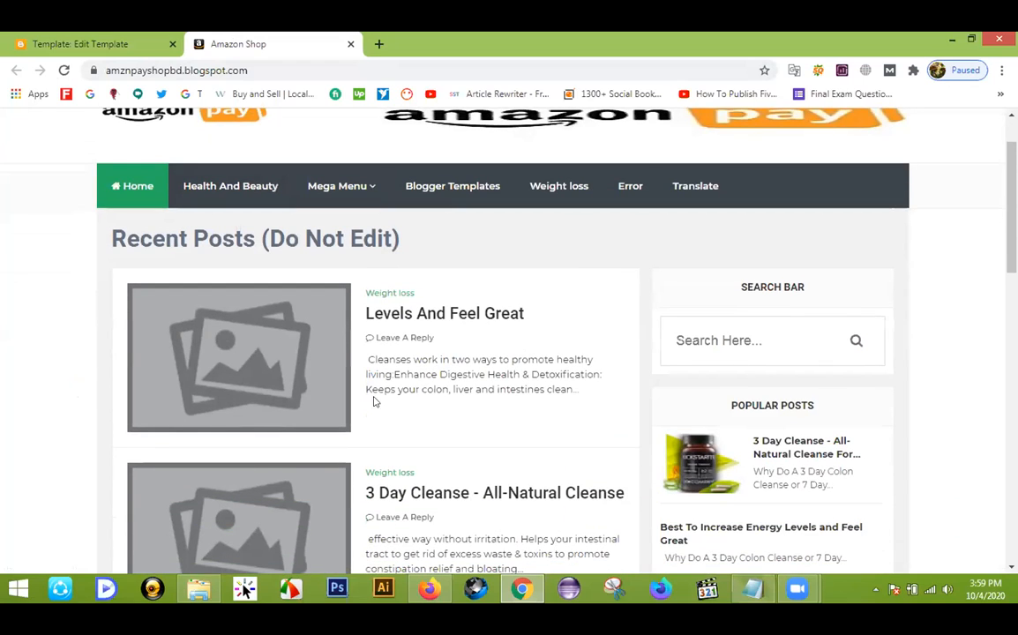
Step: Look through the live blog's home page, examining the posts' category labels and the sidebar's Categories list
{"action": "scroll", "coordinate": [684, 363], "scroll_direction": "down", "scroll_amount": 4}
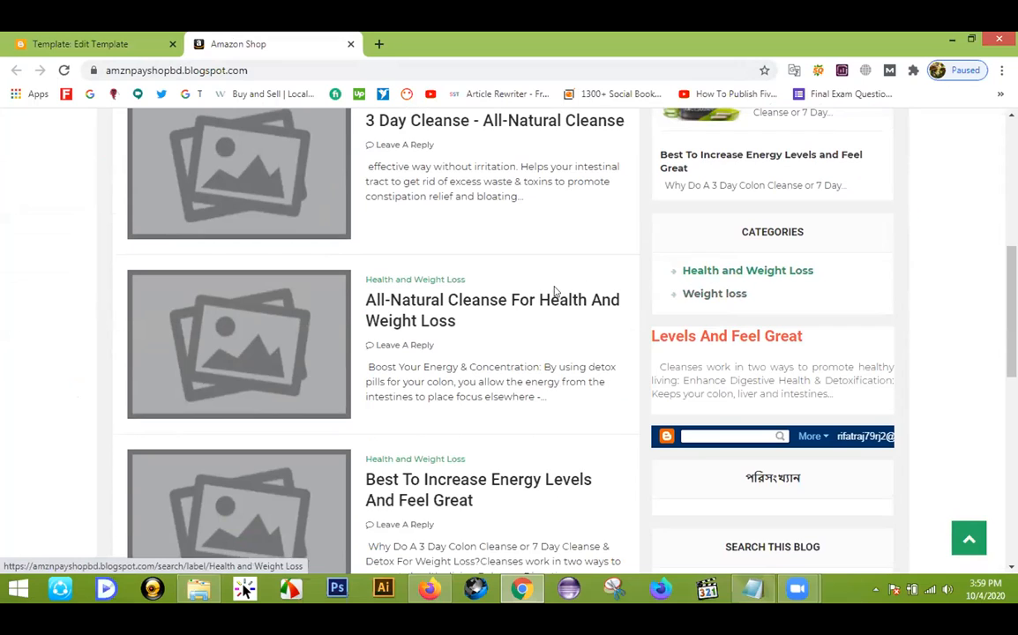
{"action": "scroll", "coordinate": [436, 305], "scroll_direction": "down", "scroll_amount": 3}
{"action": "scroll", "coordinate": [436, 309], "scroll_direction": "down", "scroll_amount": 1}
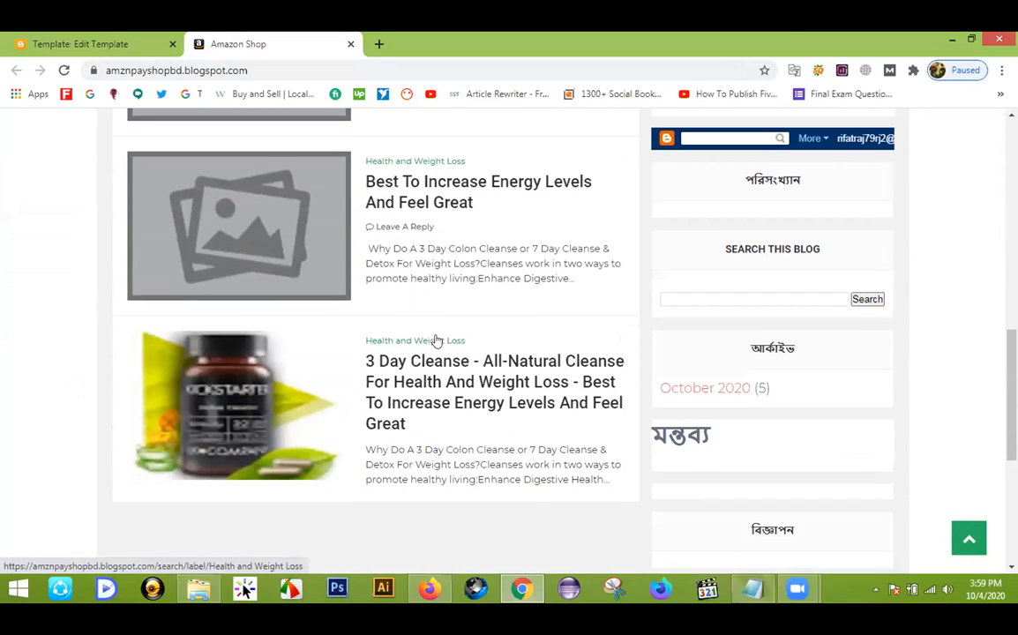
{"action": "scroll", "coordinate": [395, 307], "scroll_direction": "up", "scroll_amount": 2}
{"action": "scroll", "coordinate": [428, 316], "scroll_direction": "up", "scroll_amount": 2}
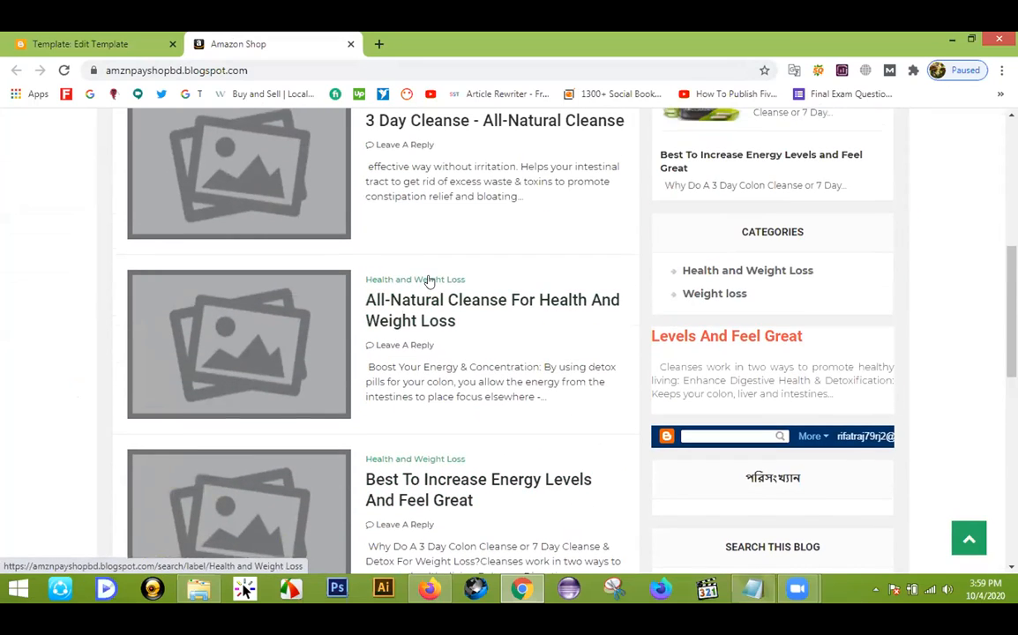
{"action": "scroll", "coordinate": [422, 282], "scroll_direction": "up", "scroll_amount": 3}
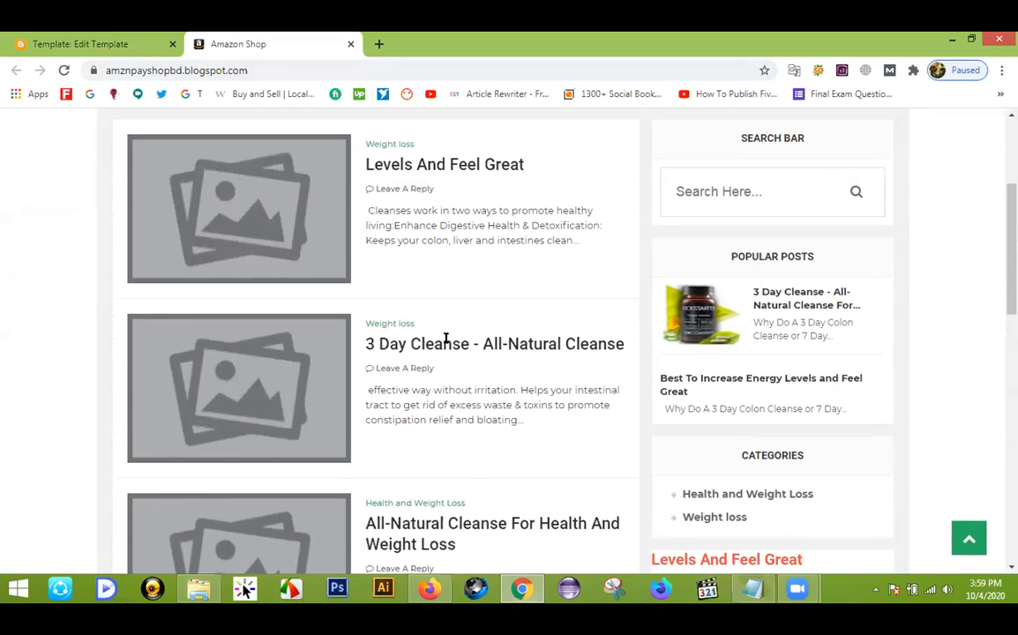
{"action": "scroll", "coordinate": [436, 273], "scroll_direction": "up", "scroll_amount": 2}
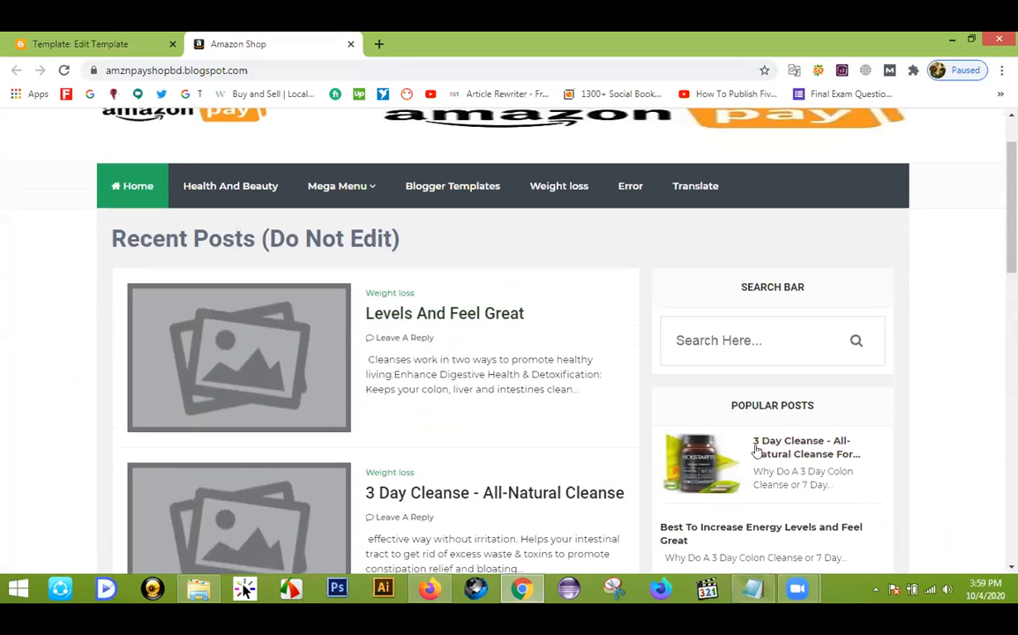
{"action": "scroll", "coordinate": [425, 432], "scroll_direction": "down", "scroll_amount": 4}
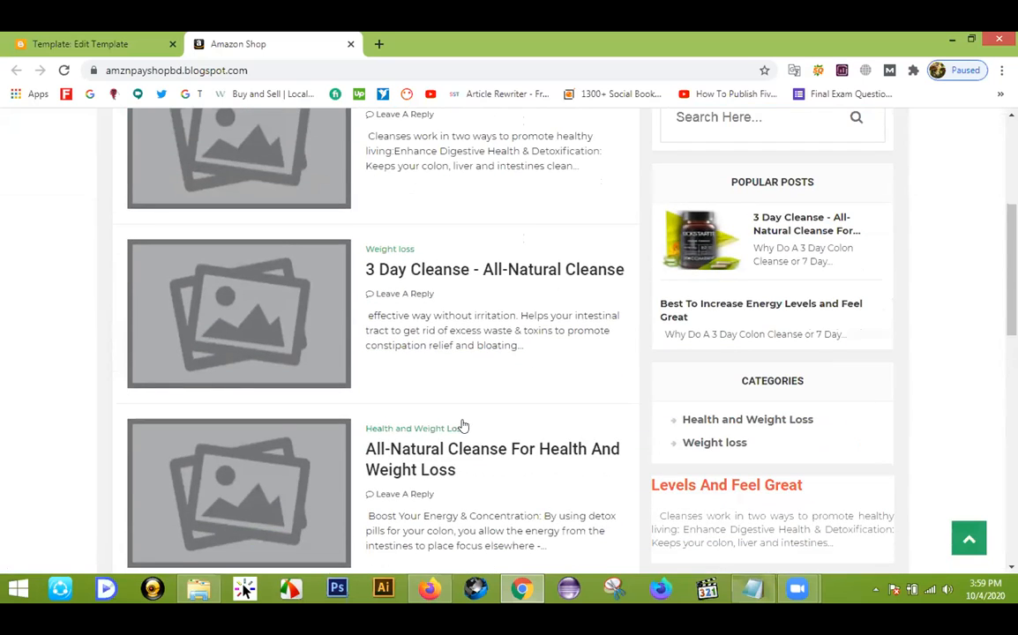
{"action": "scroll", "coordinate": [461, 428], "scroll_direction": "up", "scroll_amount": 5}
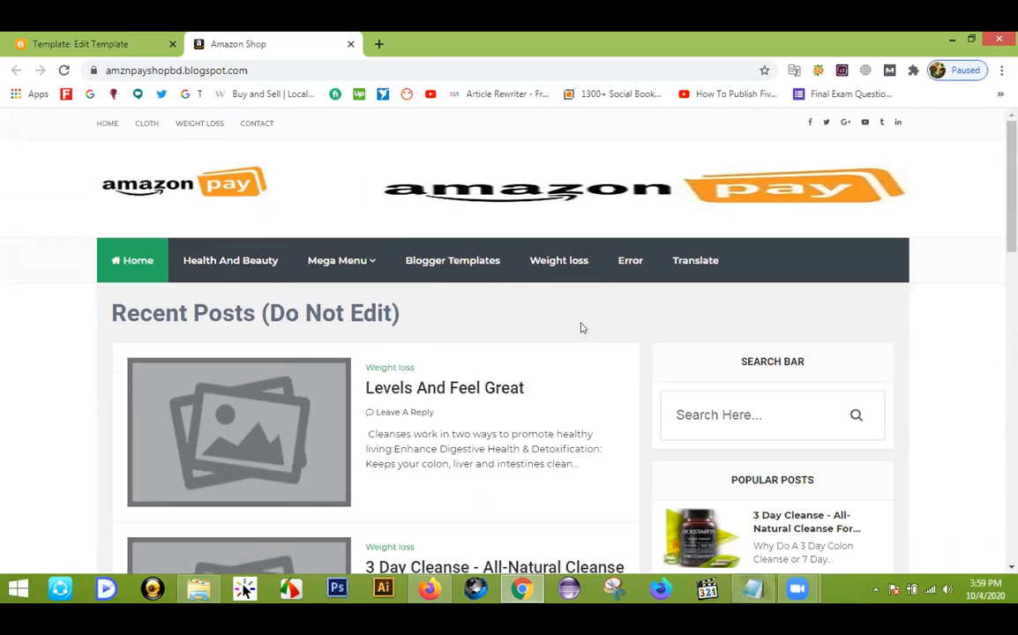
{"action": "scroll", "coordinate": [561, 288], "scroll_direction": "down", "scroll_amount": 1}
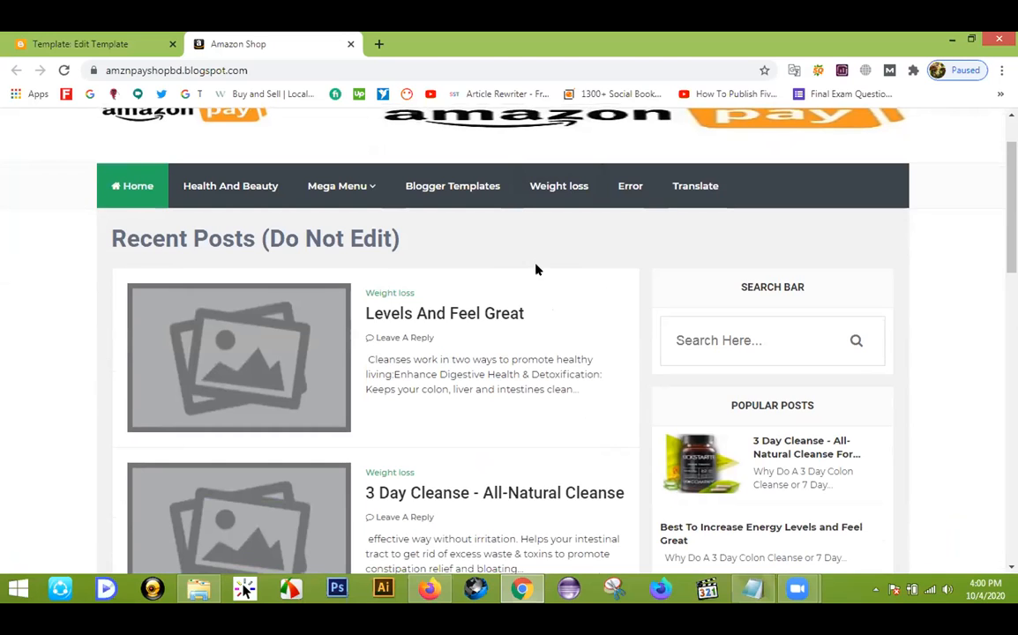
{"action": "scroll", "coordinate": [544, 293], "scroll_direction": "up", "scroll_amount": 1}
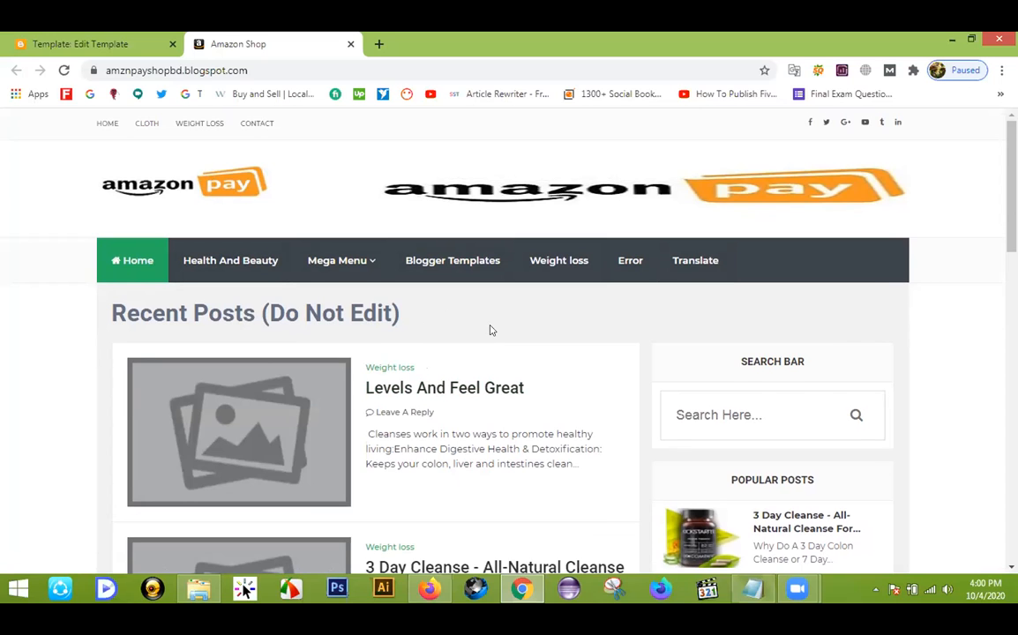
{"action": "scroll", "coordinate": [532, 307], "scroll_direction": "down", "scroll_amount": 3}
{"action": "scroll", "coordinate": [532, 307], "scroll_direction": "down", "scroll_amount": 2}
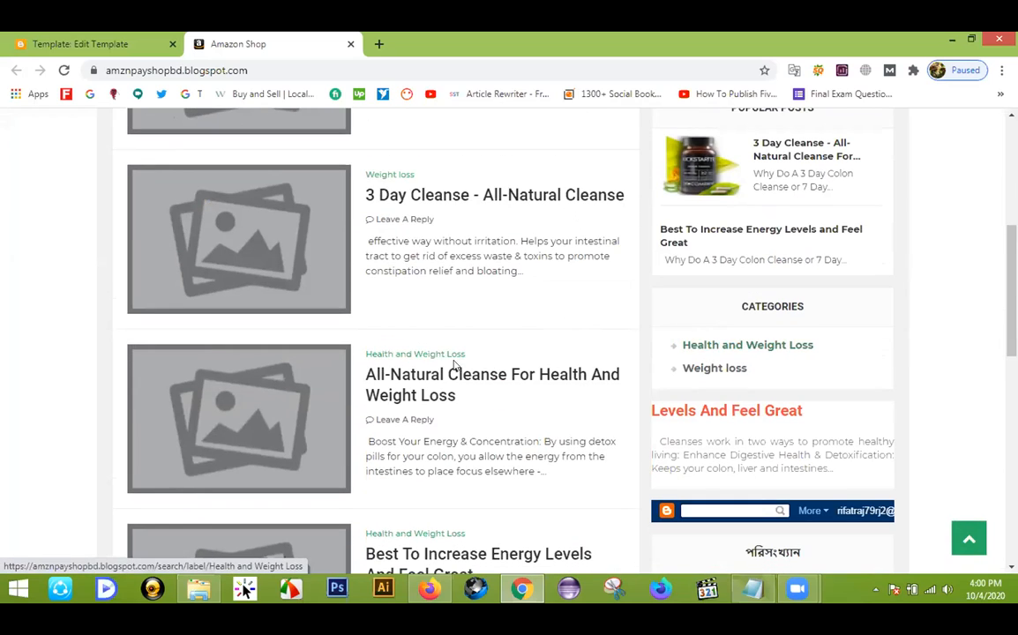
{"action": "scroll", "coordinate": [452, 346], "scroll_direction": "up", "scroll_amount": 1}
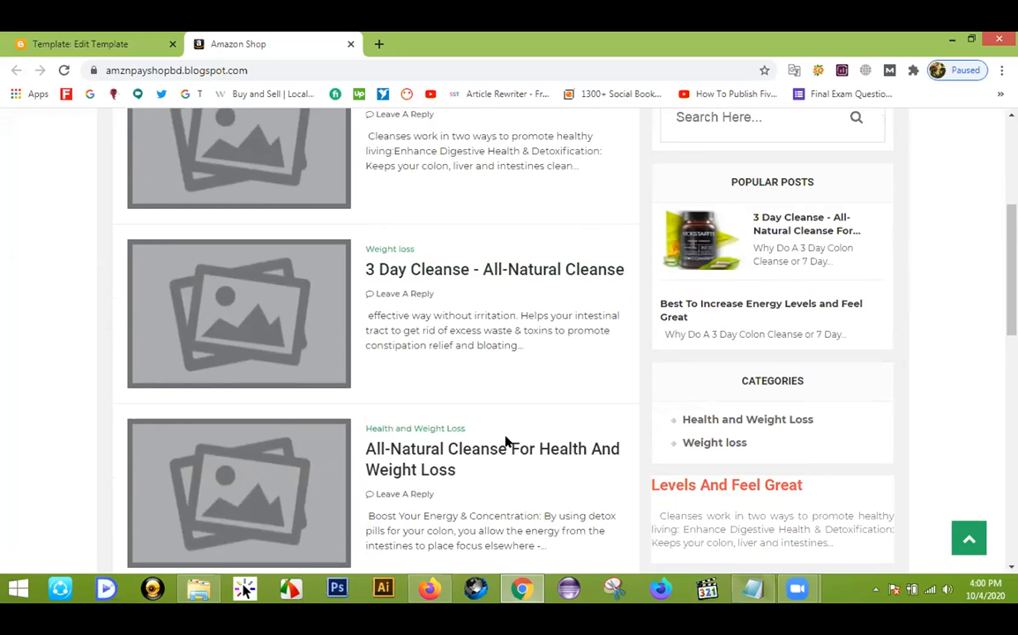
Step: Open the Health and Weight Loss category from the Categories list in a new tab and review its posts
{"action": "middle_click", "coordinate": [724, 423]}
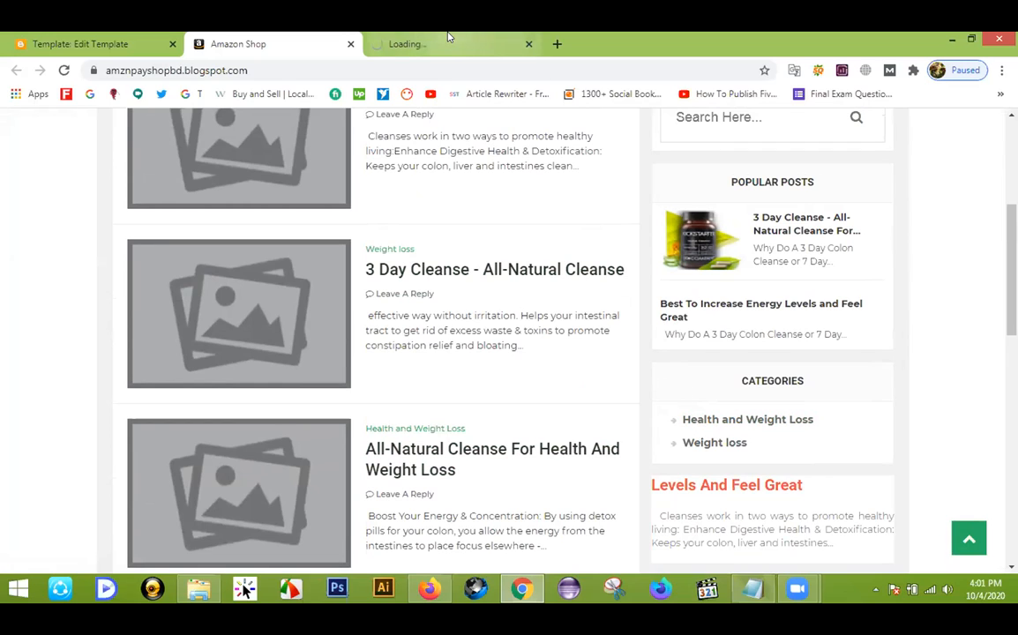
{"action": "left_click", "coordinate": [448, 41]}
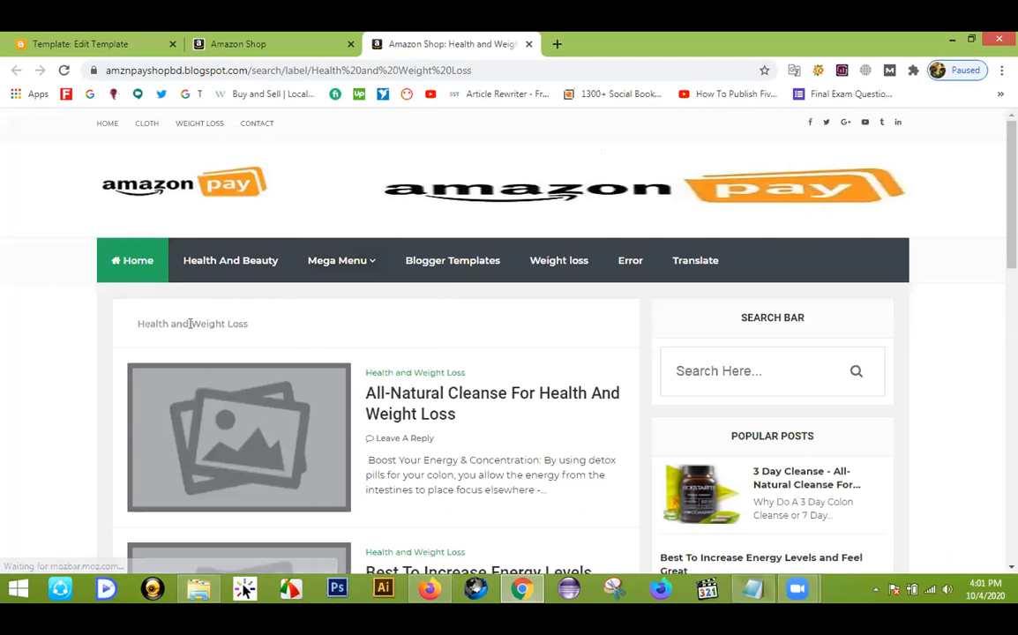
{"action": "left_click", "coordinate": [203, 46]}
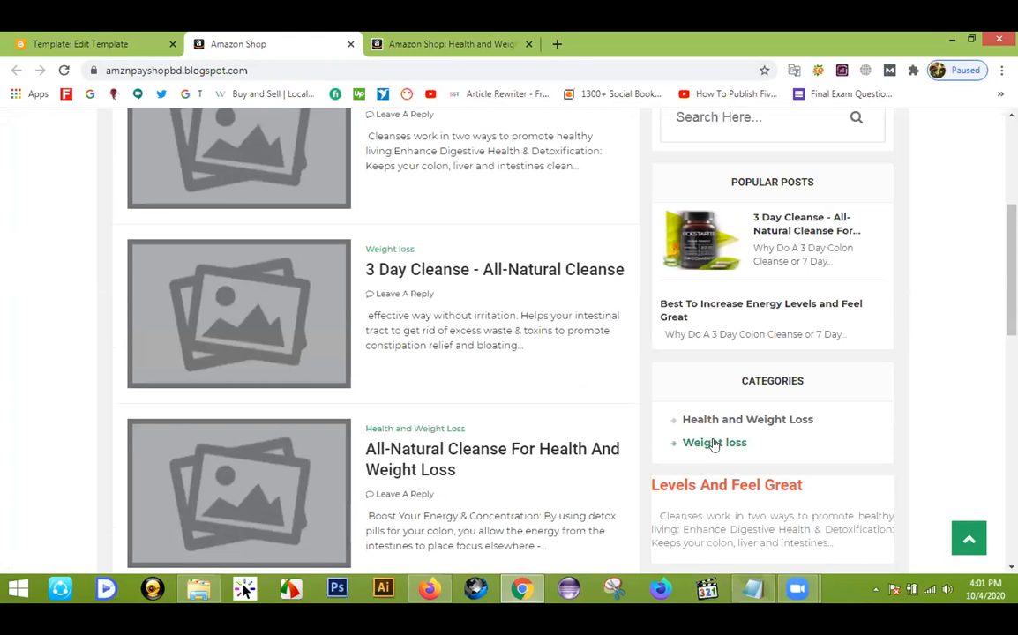
{"action": "left_click", "coordinate": [442, 43]}
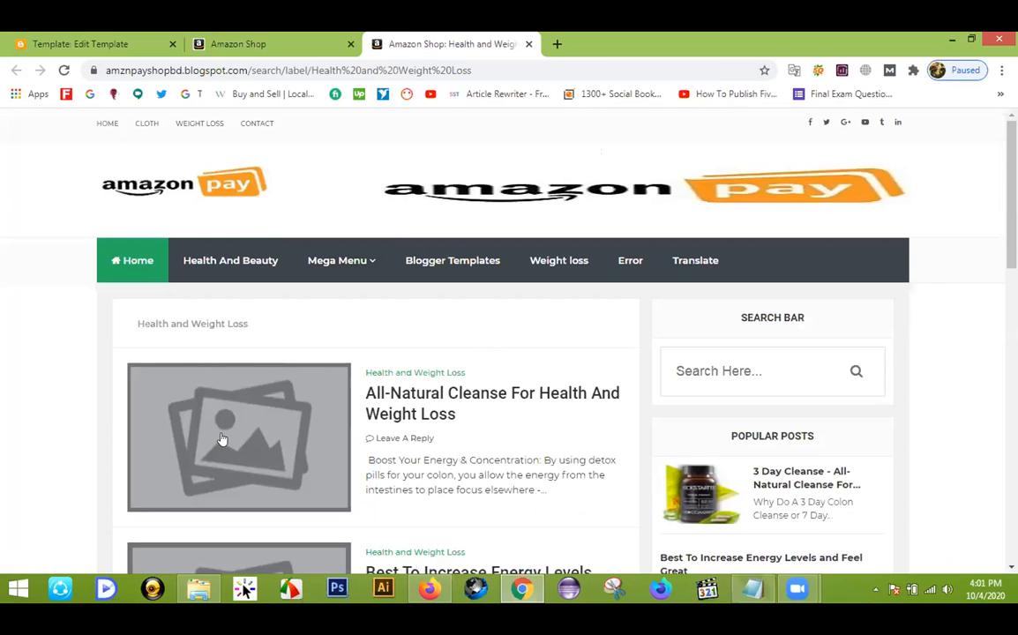
{"action": "scroll", "coordinate": [199, 425], "scroll_direction": "down", "scroll_amount": 4}
{"action": "scroll", "coordinate": [199, 425], "scroll_direction": "down", "scroll_amount": 4}
{"action": "scroll", "coordinate": [329, 418], "scroll_direction": "up", "scroll_amount": 3}
{"action": "scroll", "coordinate": [349, 424], "scroll_direction": "down", "scroll_amount": 3}
{"action": "scroll", "coordinate": [349, 425], "scroll_direction": "up", "scroll_amount": 8}
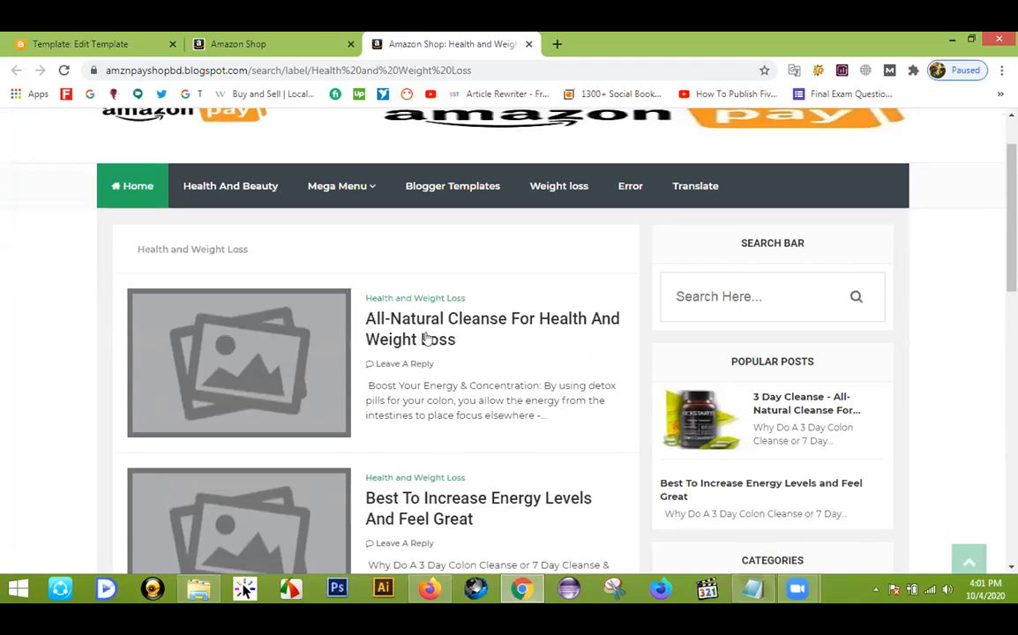
{"action": "scroll", "coordinate": [412, 297], "scroll_direction": "down", "scroll_amount": 1}
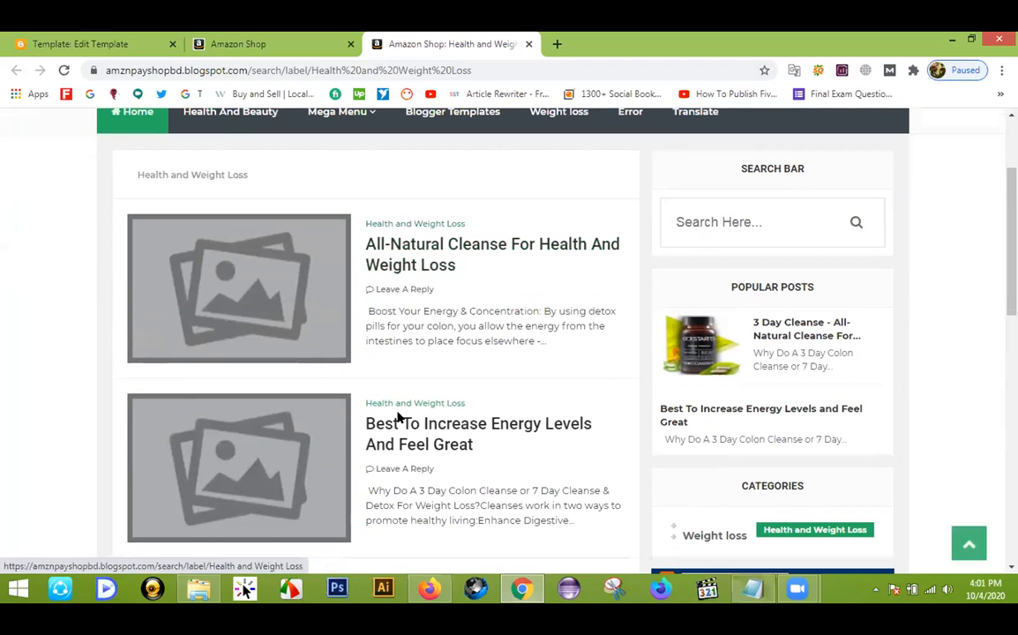
{"action": "scroll", "coordinate": [462, 403], "scroll_direction": "down", "scroll_amount": 3}
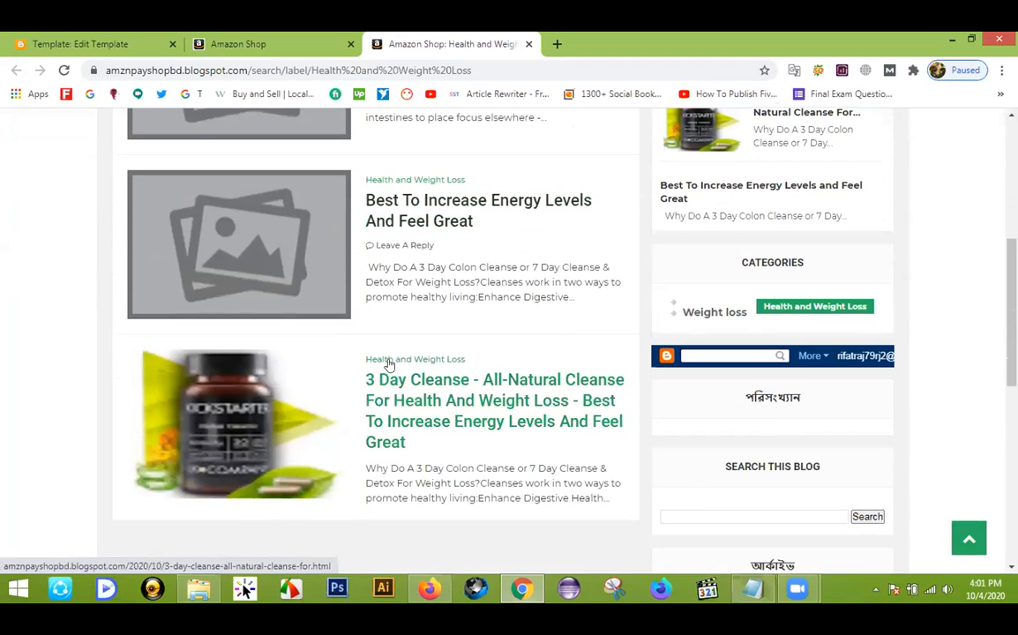
{"action": "scroll", "coordinate": [476, 432], "scroll_direction": "up", "scroll_amount": 5}
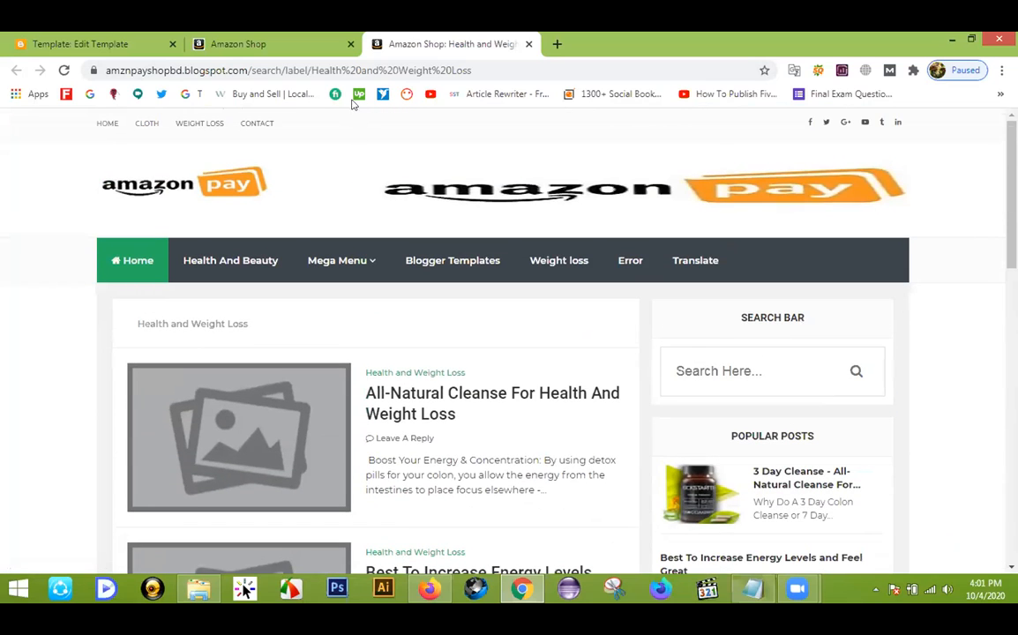
Step: Copy the Health and Weight Loss category page's URL and replace the # in the Health And Beauty menu link's href with it
{"action": "left_click", "coordinate": [323, 70]}
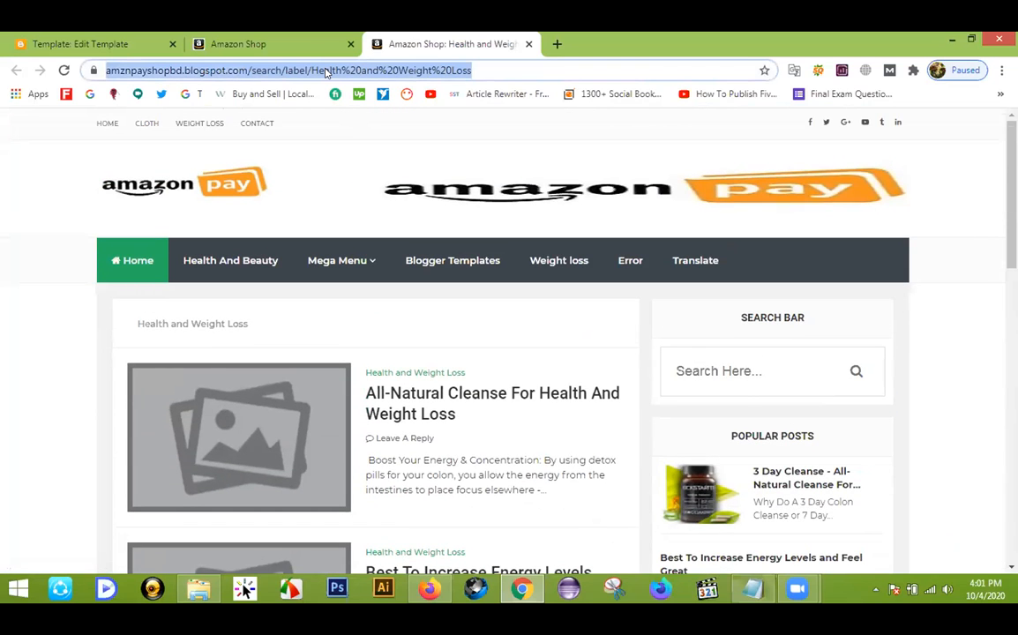
{"action": "double_click", "coordinate": [330, 69]}
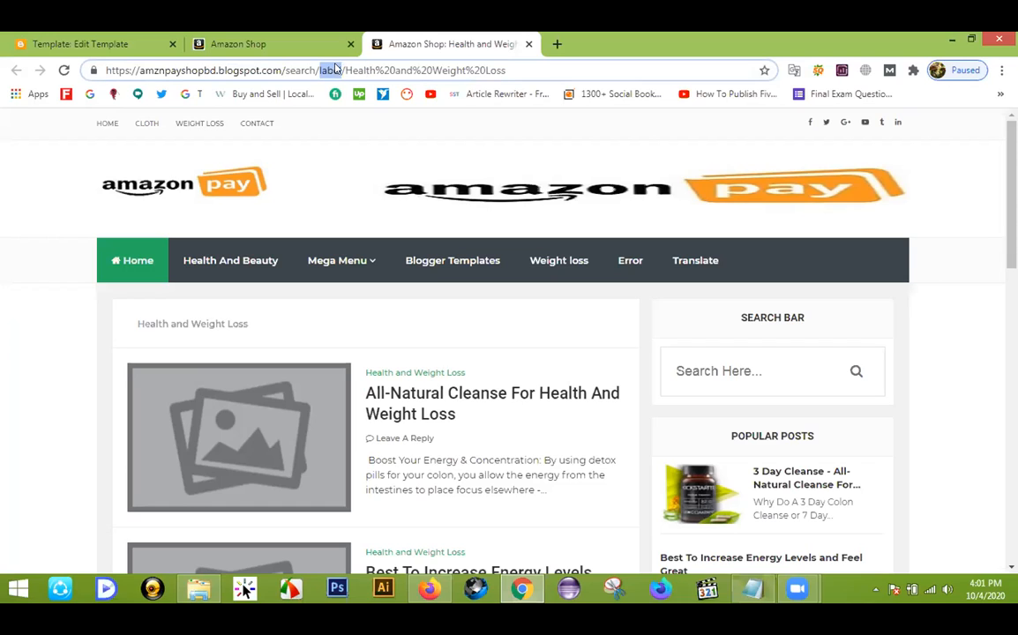
{"action": "triple_click", "coordinate": [337, 69]}
{"action": "key", "text": "ctrl+c"}
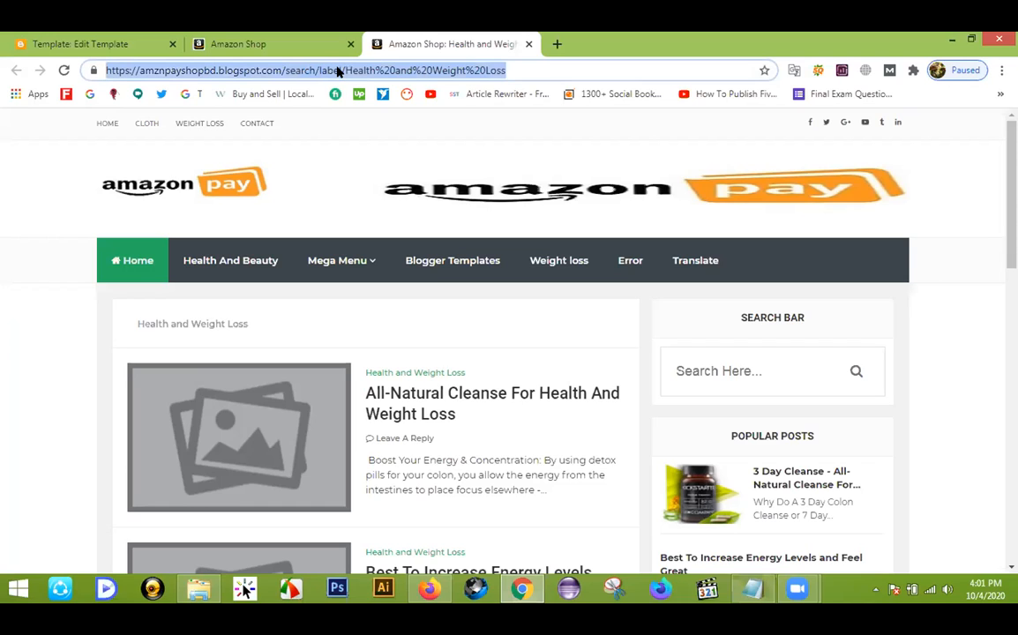
{"action": "left_click", "coordinate": [40, 251]}
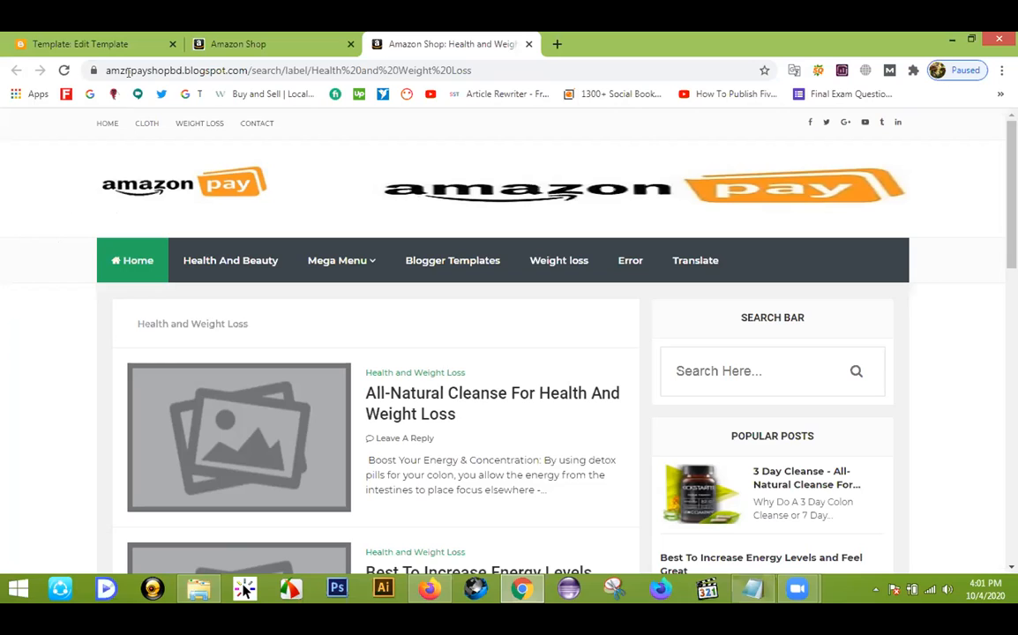
{"action": "left_click", "coordinate": [91, 40]}
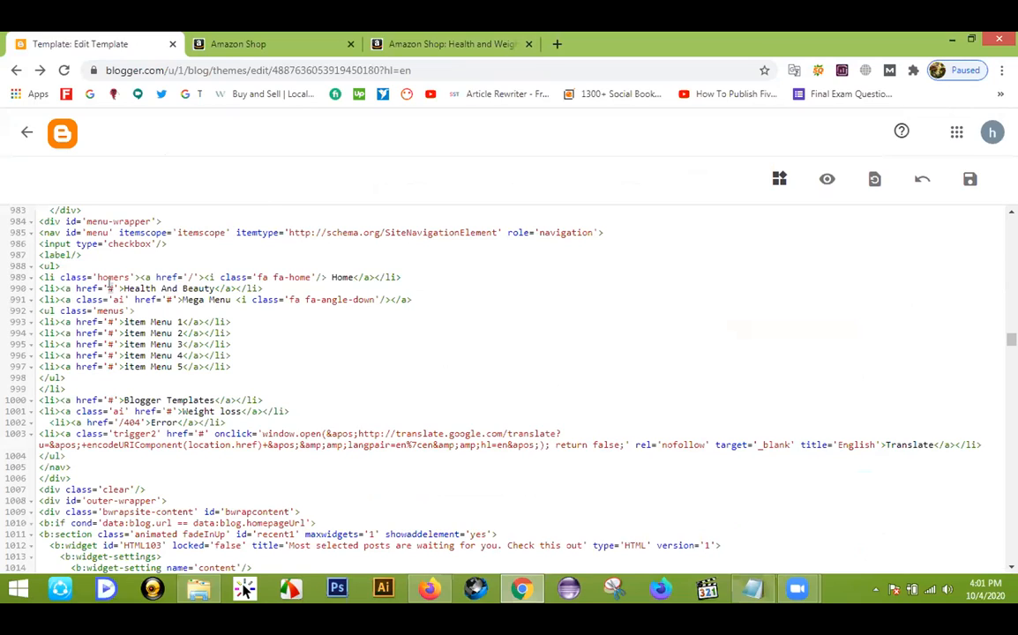
{"action": "key", "text": "BackSpace"}
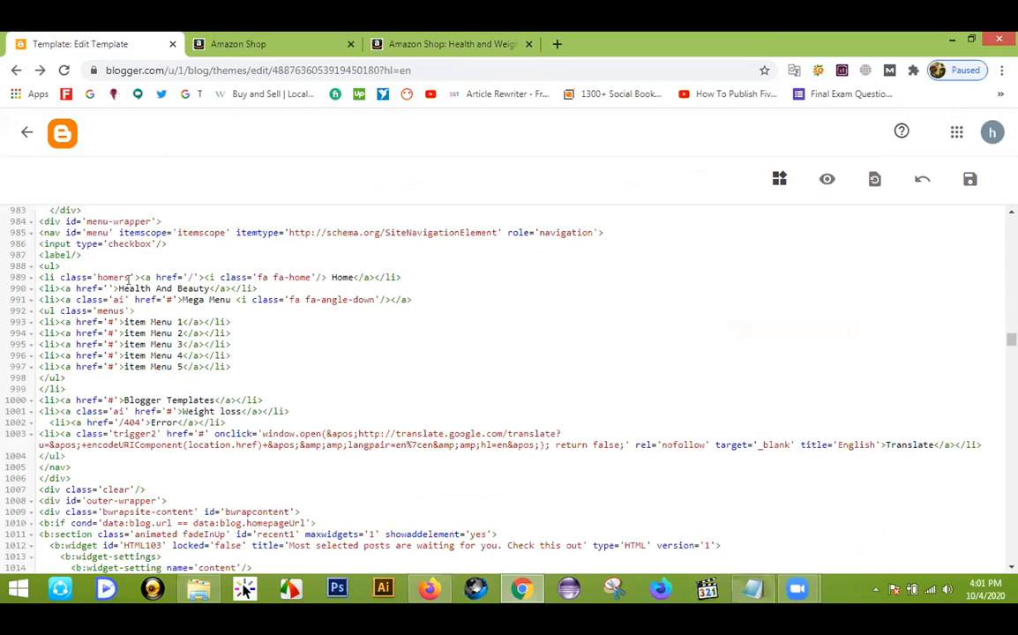
{"action": "key", "text": "ctrl+v"}
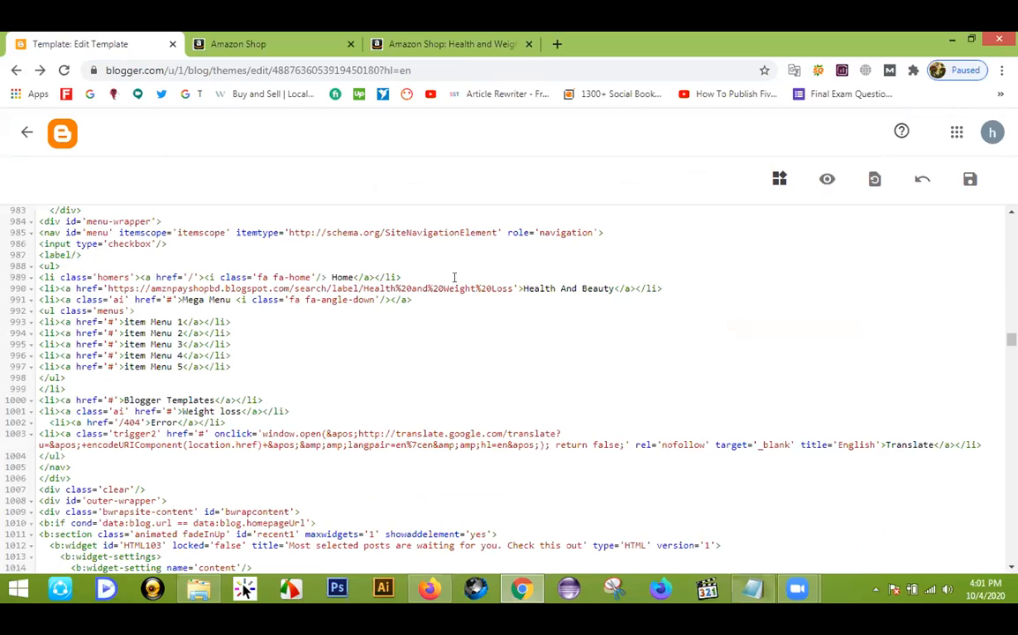
Step: Close the Health and Weight Loss page, open the Weight loss category in a new tab and copy its full URL
{"action": "left_click", "coordinate": [432, 44]}
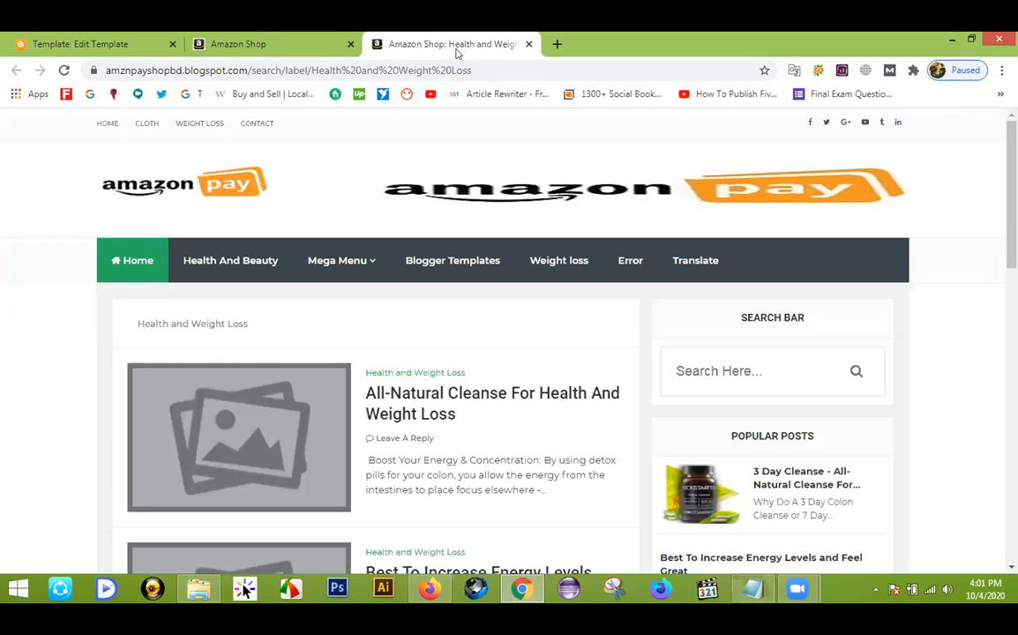
{"action": "left_click", "coordinate": [528, 44]}
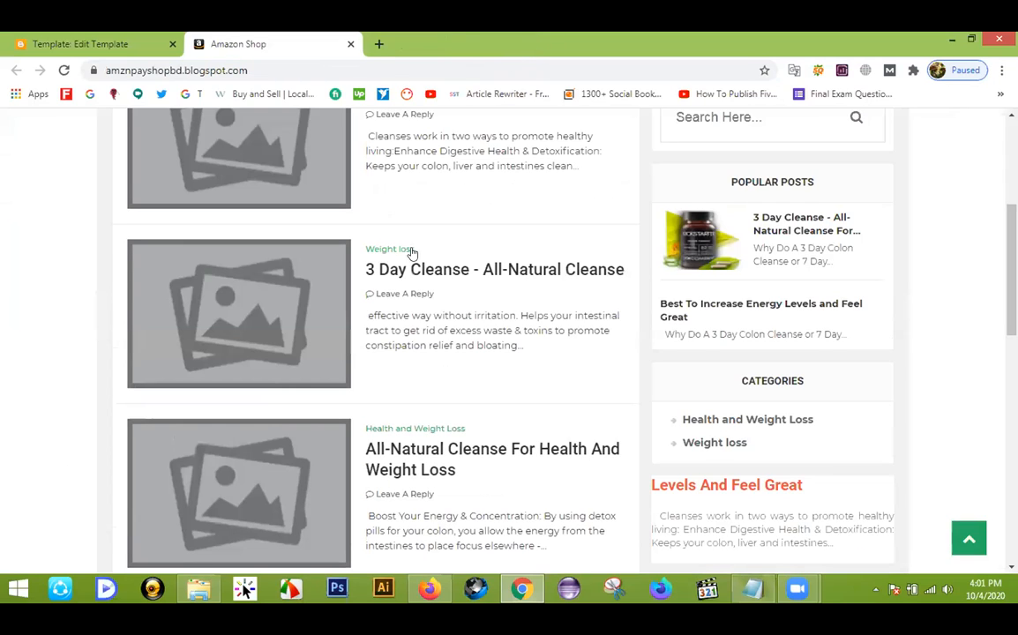
{"action": "middle_click", "coordinate": [697, 444]}
{"action": "left_click", "coordinate": [432, 44]}
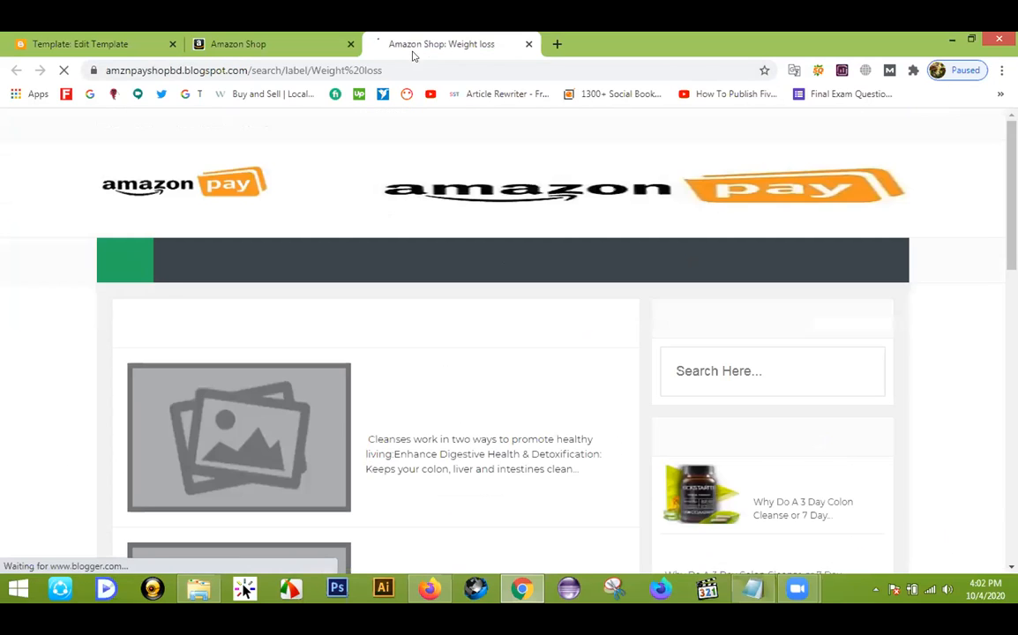
{"action": "left_click", "coordinate": [342, 69]}
{"action": "left_click", "coordinate": [343, 70]}
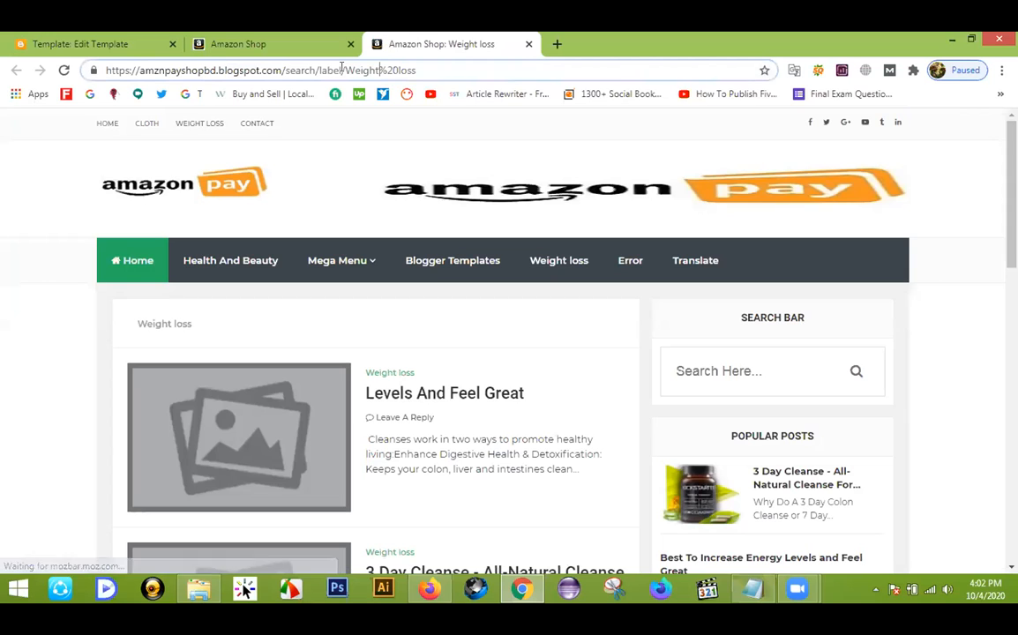
{"action": "left_click_drag", "start_coordinate": [427, 67], "coordinate": [89, 69]}
{"action": "key", "text": "ctrl+c"}
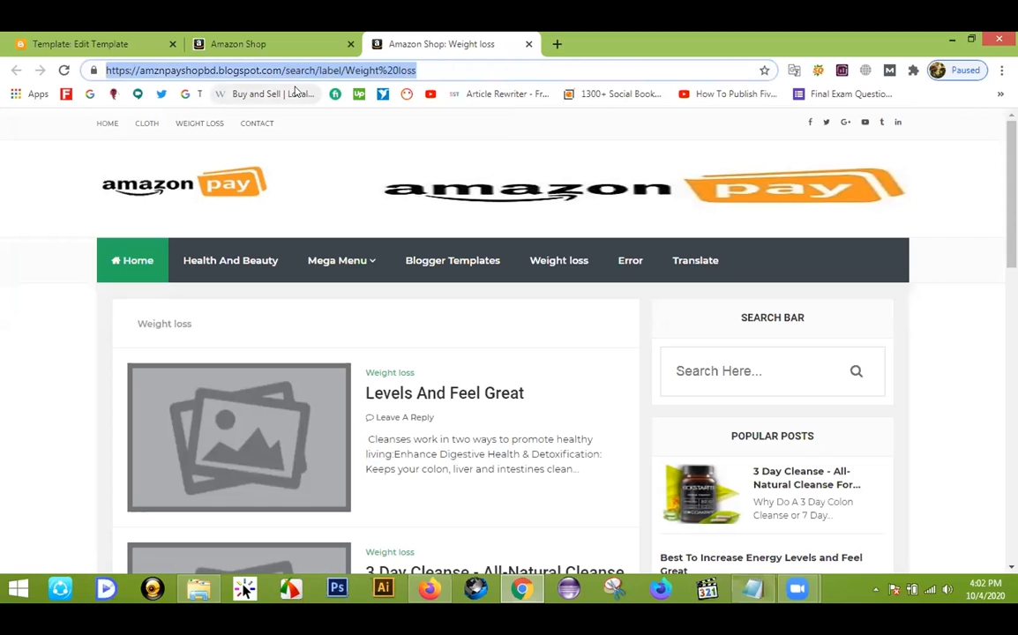
Step: In the theme HTML, replace the # in the Weight loss menu link's href with the copied category URL and save the theme
{"action": "left_click", "coordinate": [66, 40]}
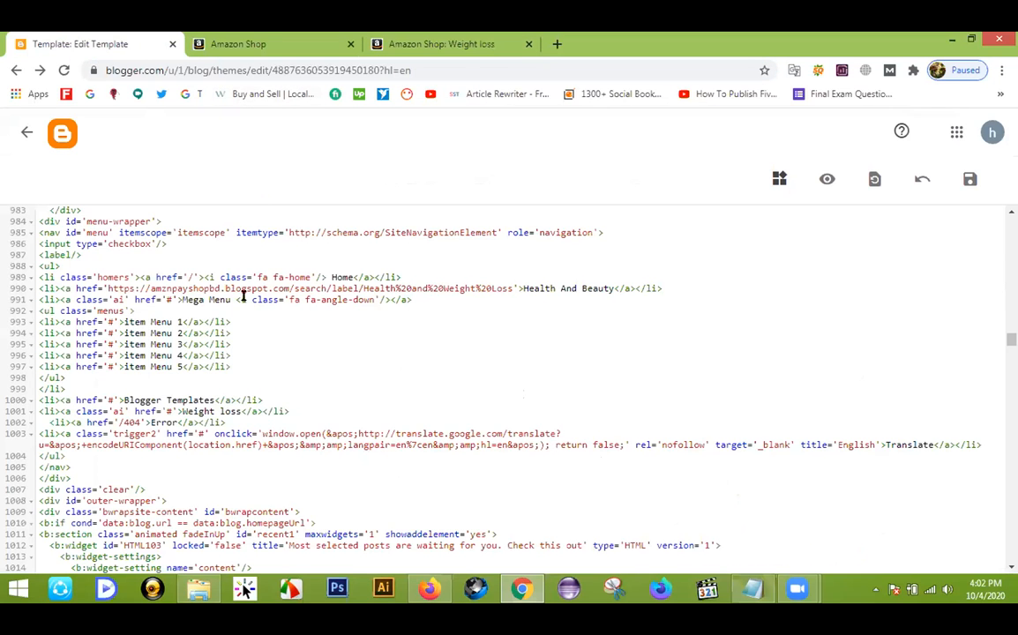
{"action": "scroll", "coordinate": [236, 406], "scroll_direction": "down", "scroll_amount": 2}
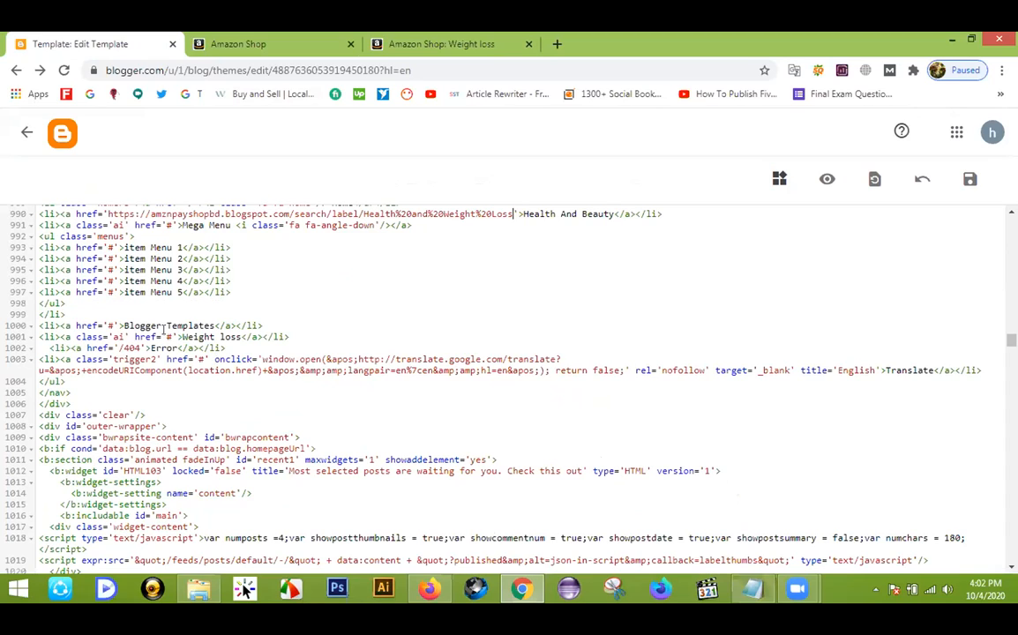
{"action": "double_click", "coordinate": [168, 337]}
{"action": "key", "text": "ctrl+v"}
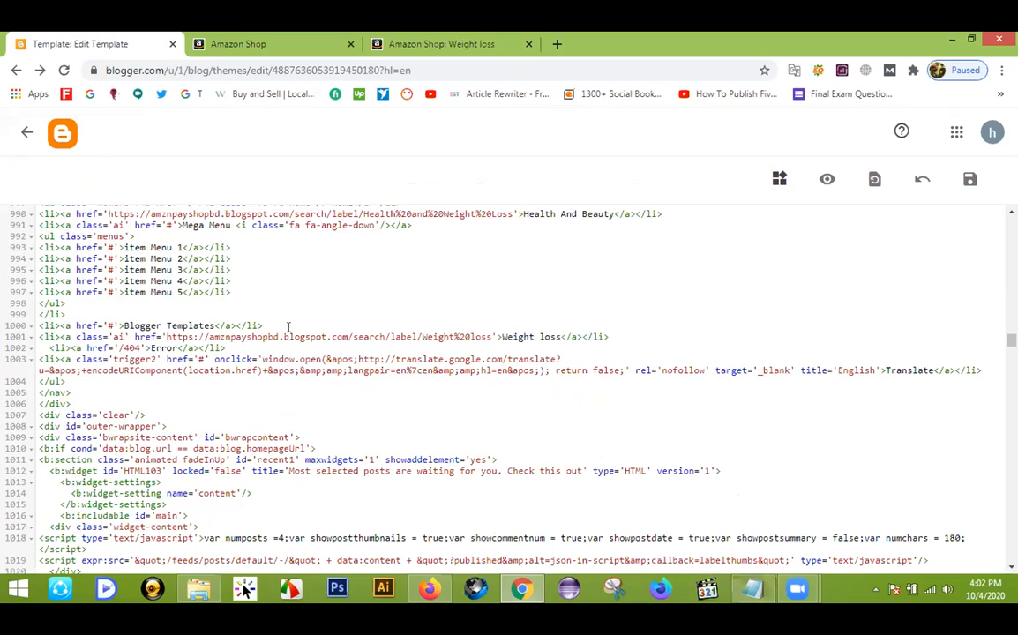
{"action": "left_click", "coordinate": [970, 179]}
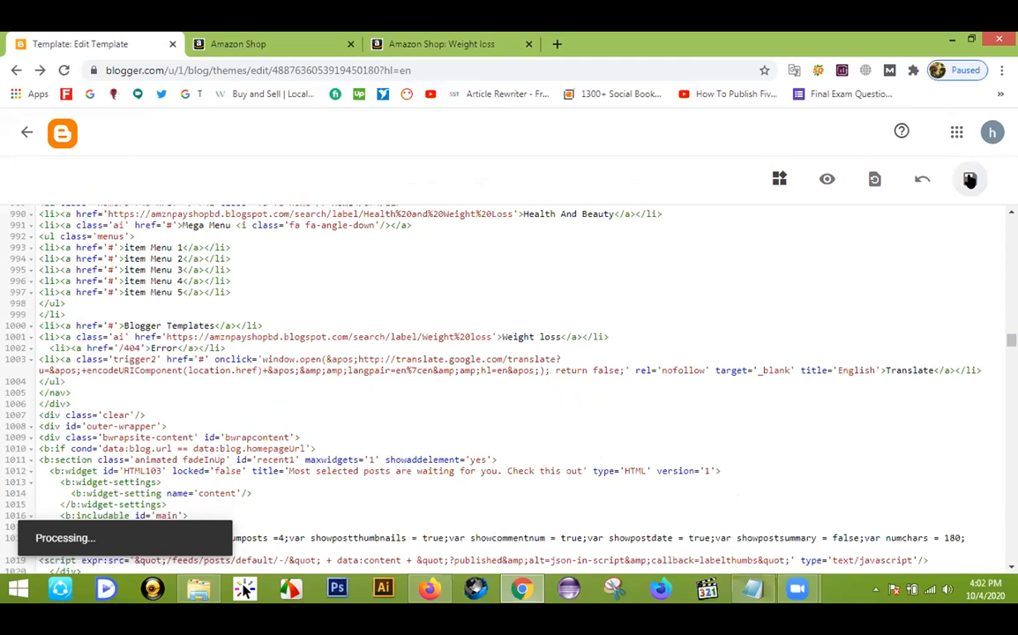
Step: Close the Weight loss page, reload the blog and follow the Health And Beauty menu link to check its category posts
{"action": "left_click", "coordinate": [528, 44]}
{"action": "left_click", "coordinate": [305, 42]}
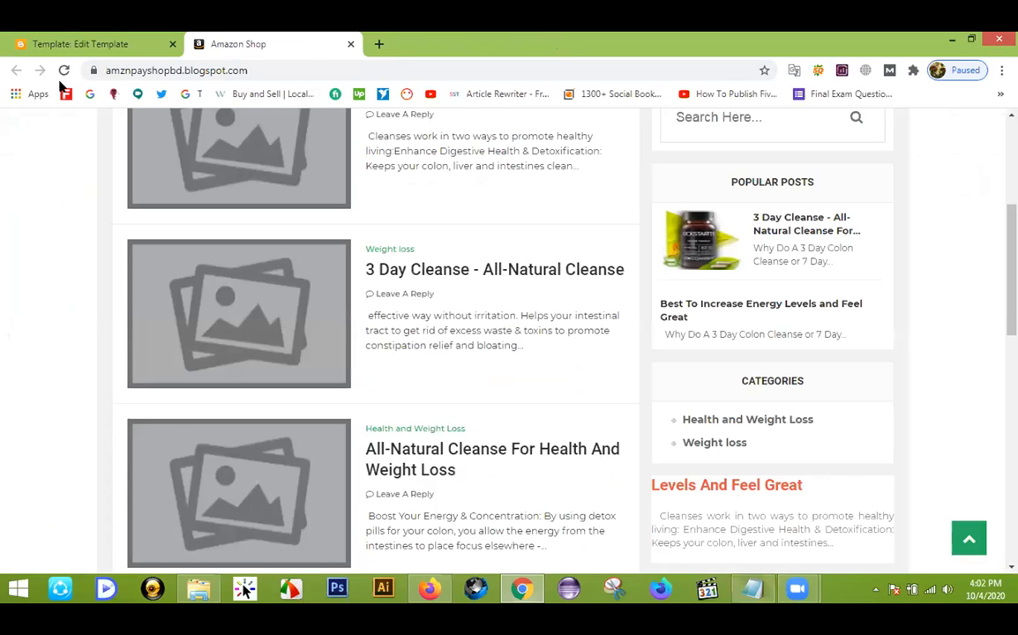
{"action": "left_click", "coordinate": [63, 69]}
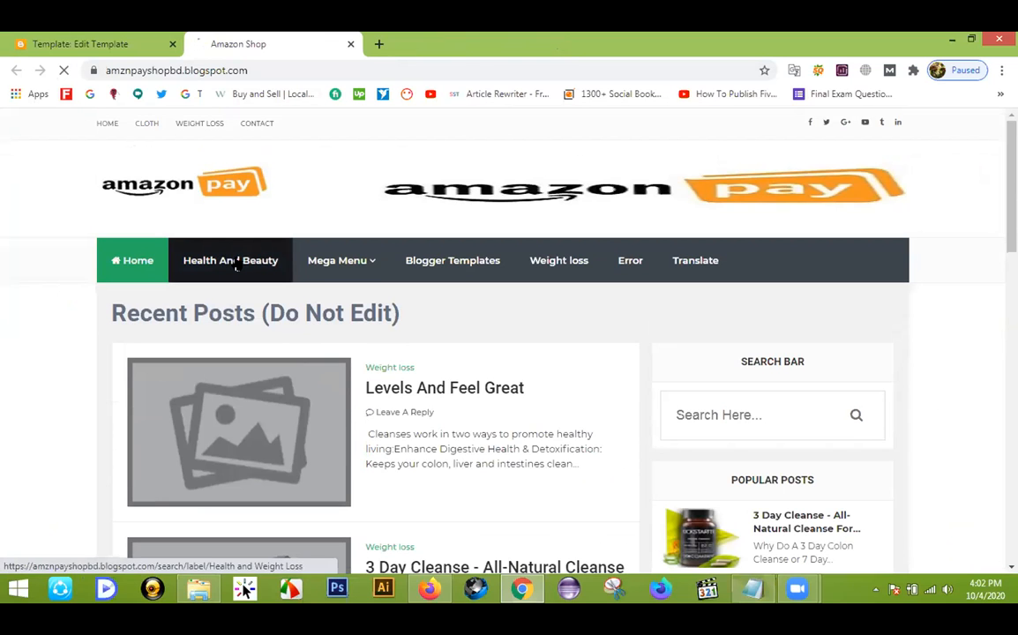
{"action": "left_click", "coordinate": [237, 268]}
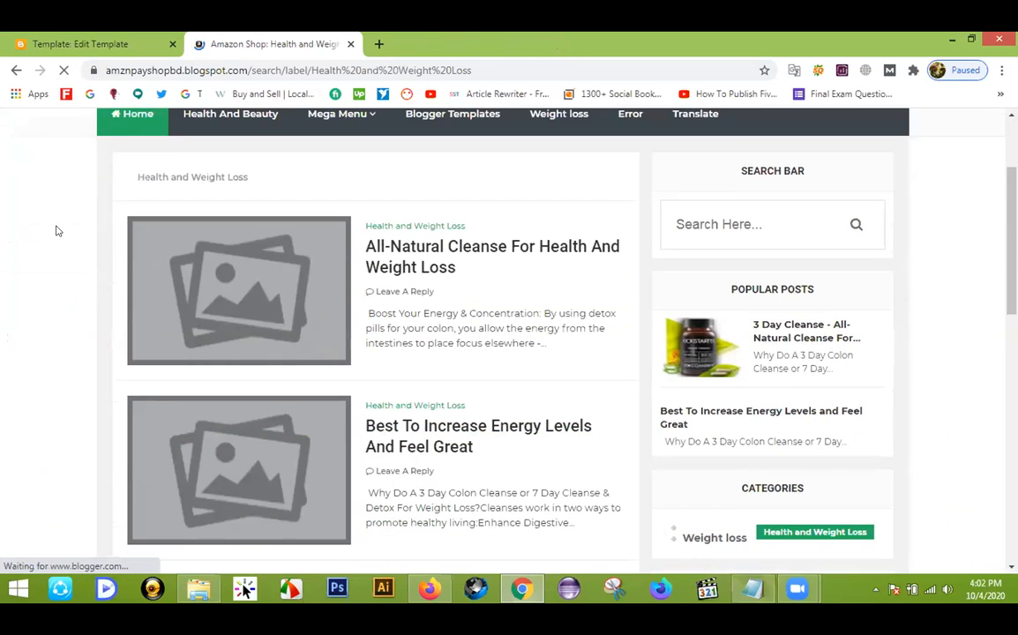
{"action": "scroll", "coordinate": [114, 218], "scroll_direction": "down", "scroll_amount": 4}
{"action": "scroll", "coordinate": [123, 353], "scroll_direction": "up", "scroll_amount": 3}
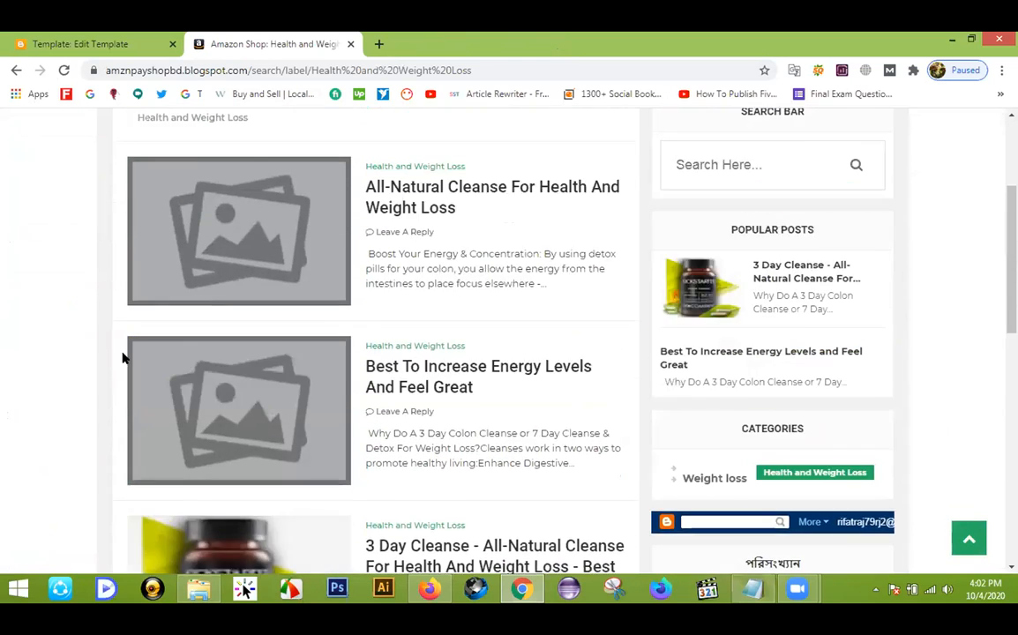
{"action": "scroll", "coordinate": [123, 357], "scroll_direction": "up", "scroll_amount": 3}
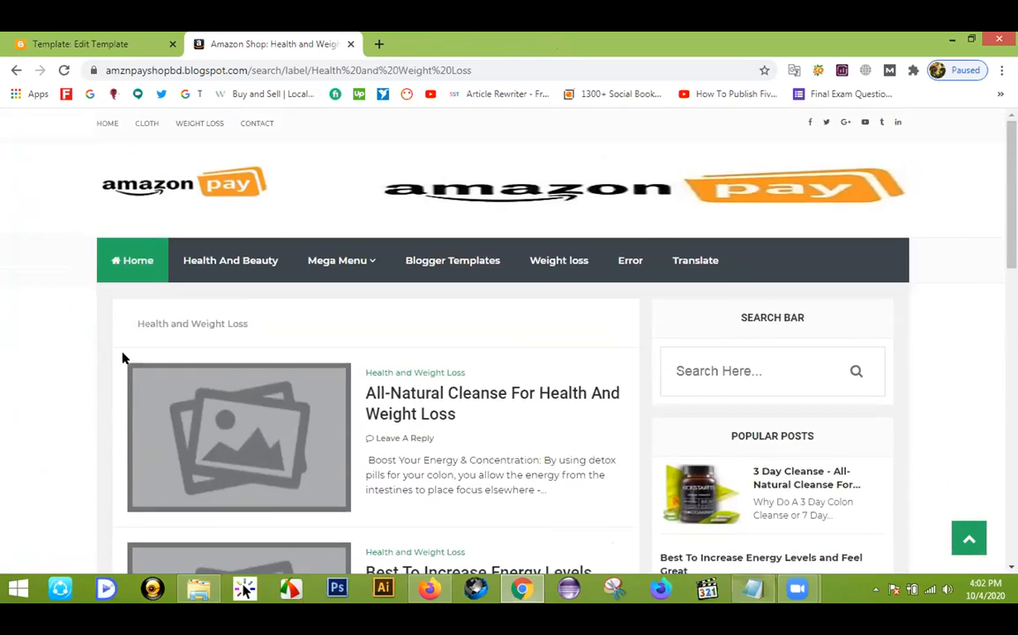
Step: Follow the Weight loss menu link, review the posts on its category page and return to the blog's home page
{"action": "left_click", "coordinate": [557, 261]}
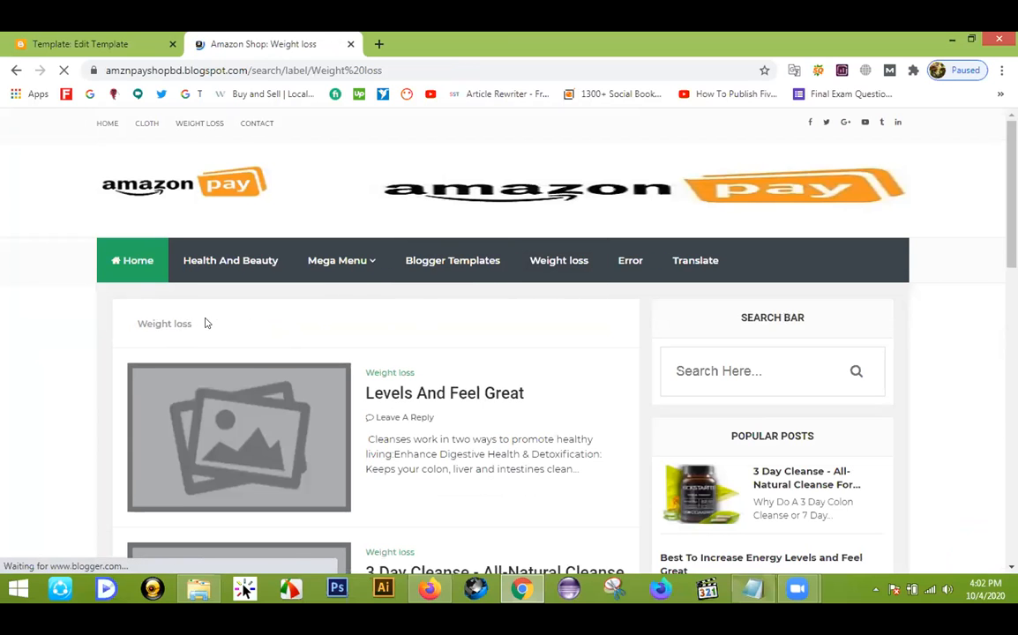
{"action": "scroll", "coordinate": [143, 265], "scroll_direction": "down", "scroll_amount": 1}
{"action": "scroll", "coordinate": [331, 311], "scroll_direction": "down", "scroll_amount": 4}
{"action": "scroll", "coordinate": [345, 339], "scroll_direction": "up", "scroll_amount": 5}
{"action": "scroll", "coordinate": [346, 336], "scroll_direction": "down", "scroll_amount": 5}
{"action": "scroll", "coordinate": [344, 329], "scroll_direction": "up", "scroll_amount": 1}
{"action": "scroll", "coordinate": [345, 327], "scroll_direction": "up", "scroll_amount": 5}
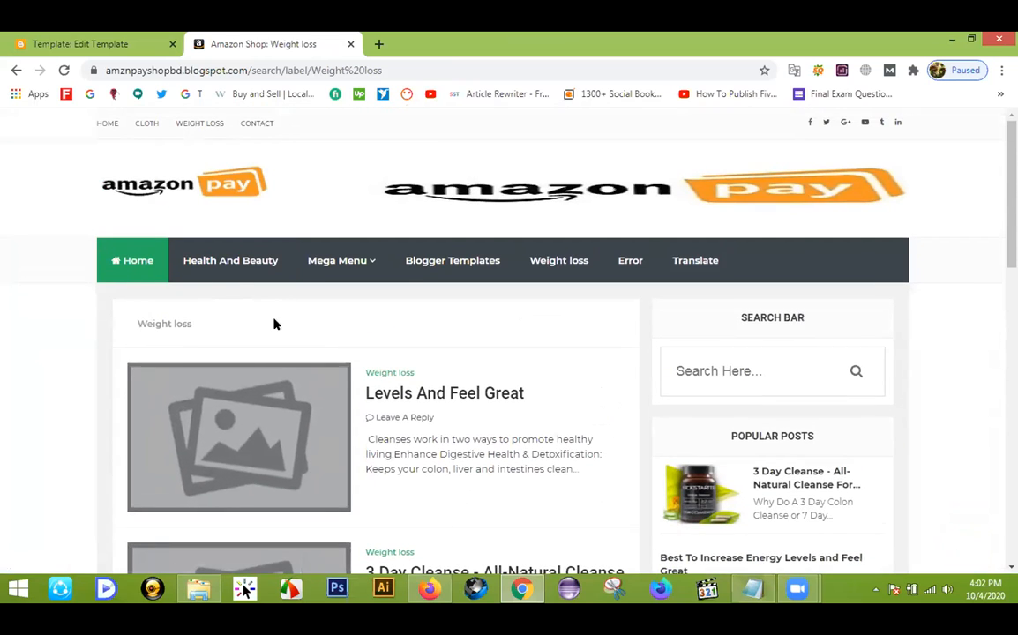
{"action": "left_click", "coordinate": [132, 261]}
{"action": "mouse_move", "coordinate": [305, 256]}
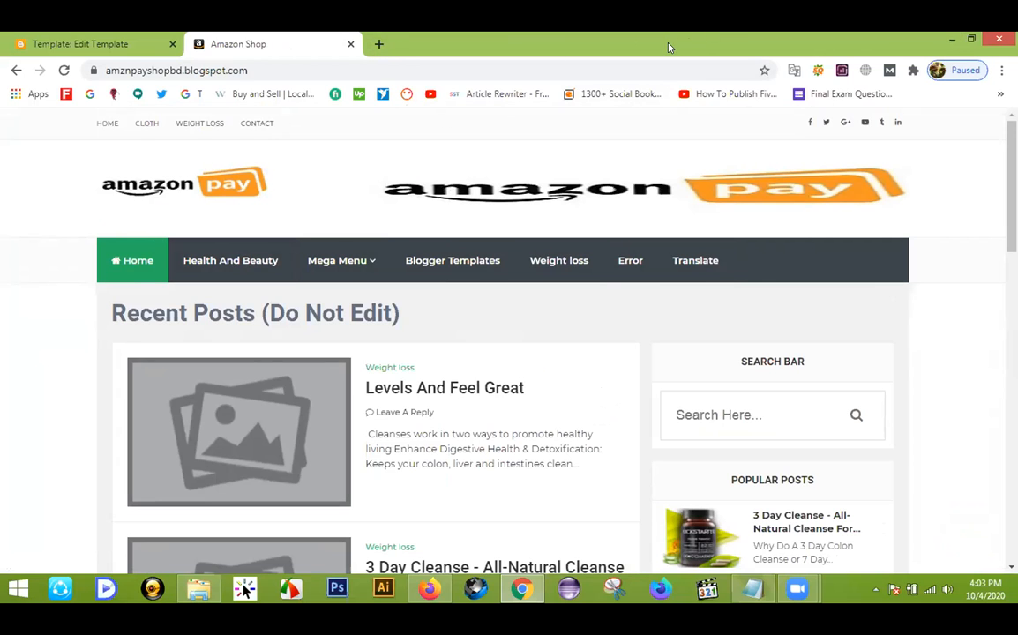
Step: In the theme HTML, add target='_blank' after the href of the Health And Beauty menu link and save the theme
{"action": "left_click", "coordinate": [84, 43]}
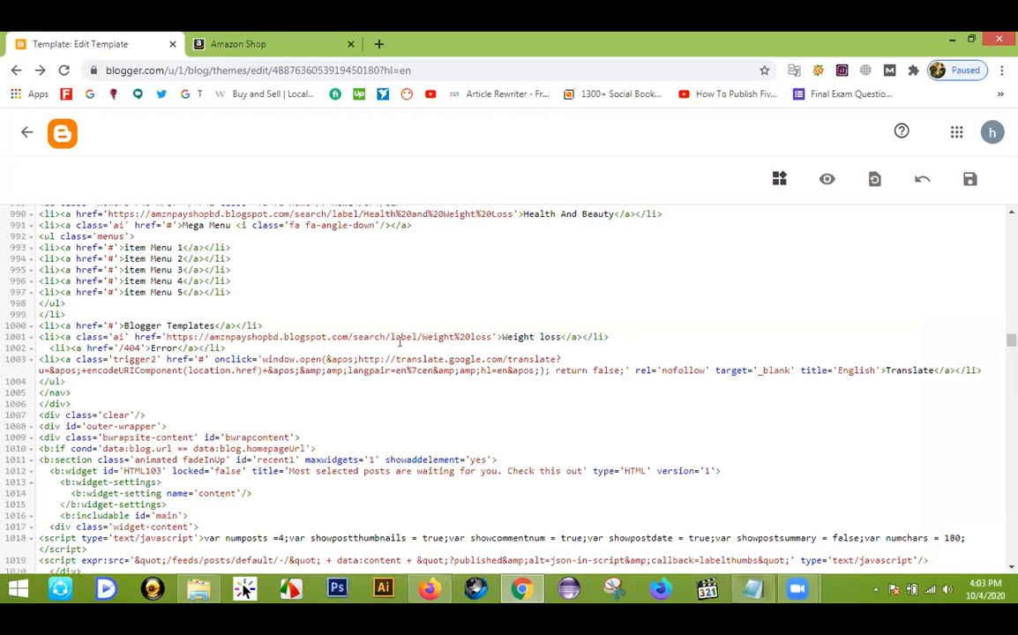
{"action": "scroll", "coordinate": [400, 342], "scroll_direction": "up", "scroll_amount": 3}
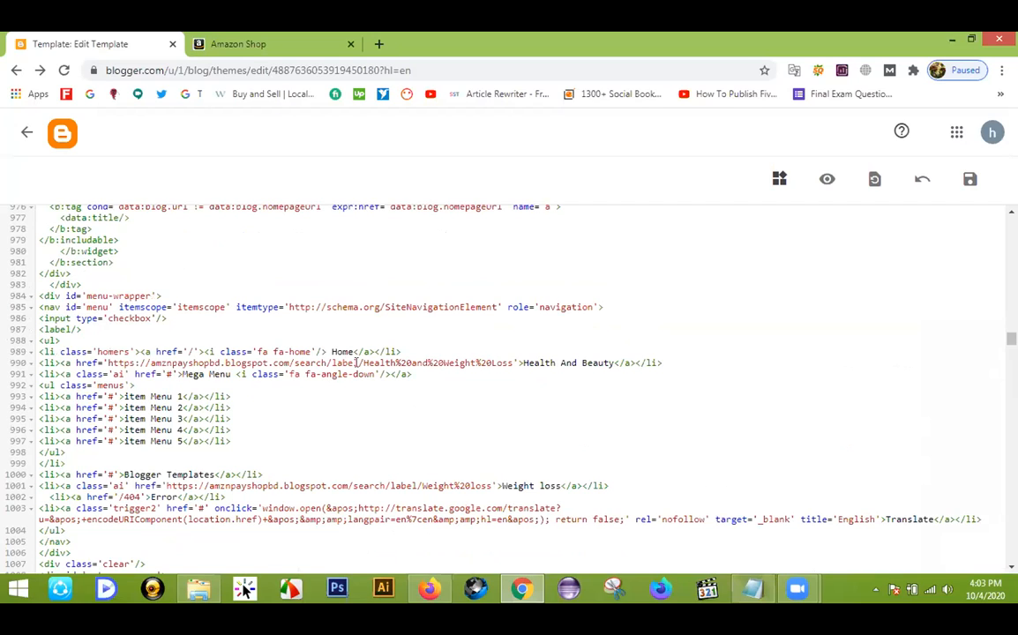
{"action": "left_click", "coordinate": [516, 362]}
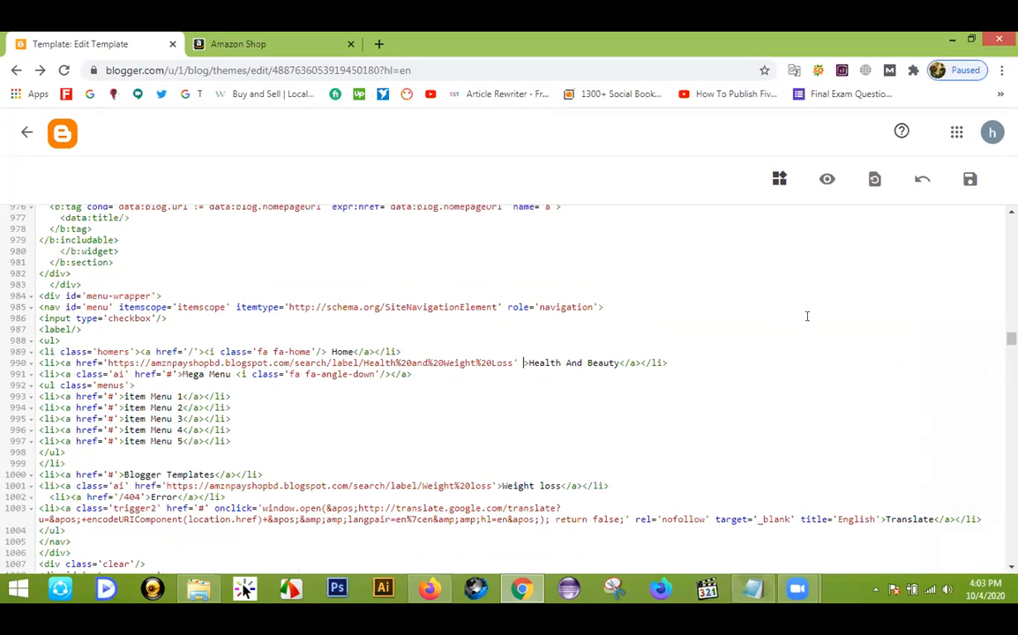
{"action": "type", "text": "target"}
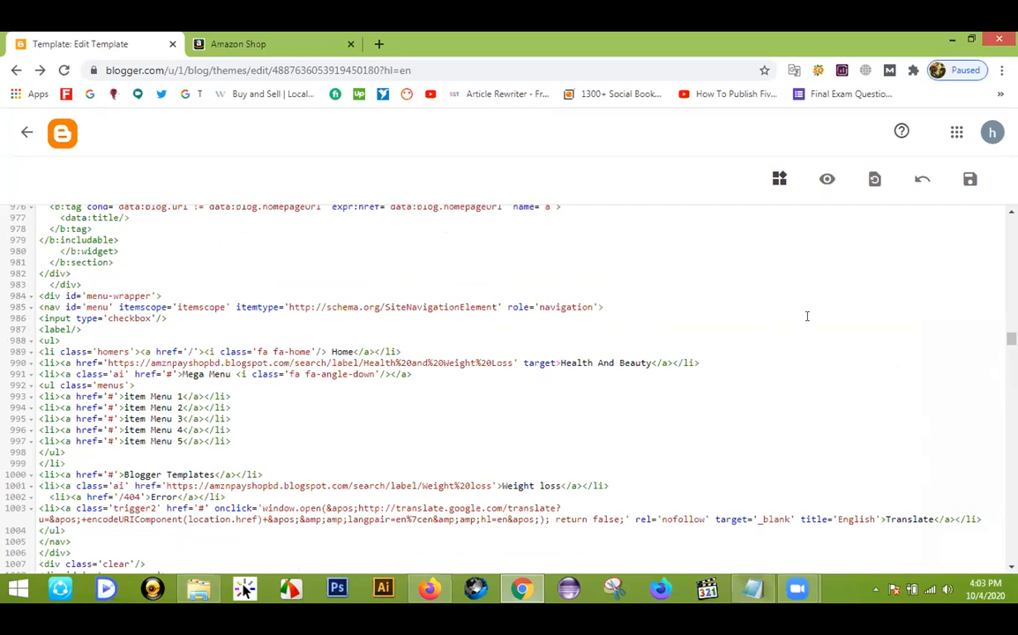
{"action": "type", "text": "="}
{"action": "type", "text": "\\\\"}
{"action": "key", "text": "BackSpace"}
{"action": "key", "text": "BackSpace"}
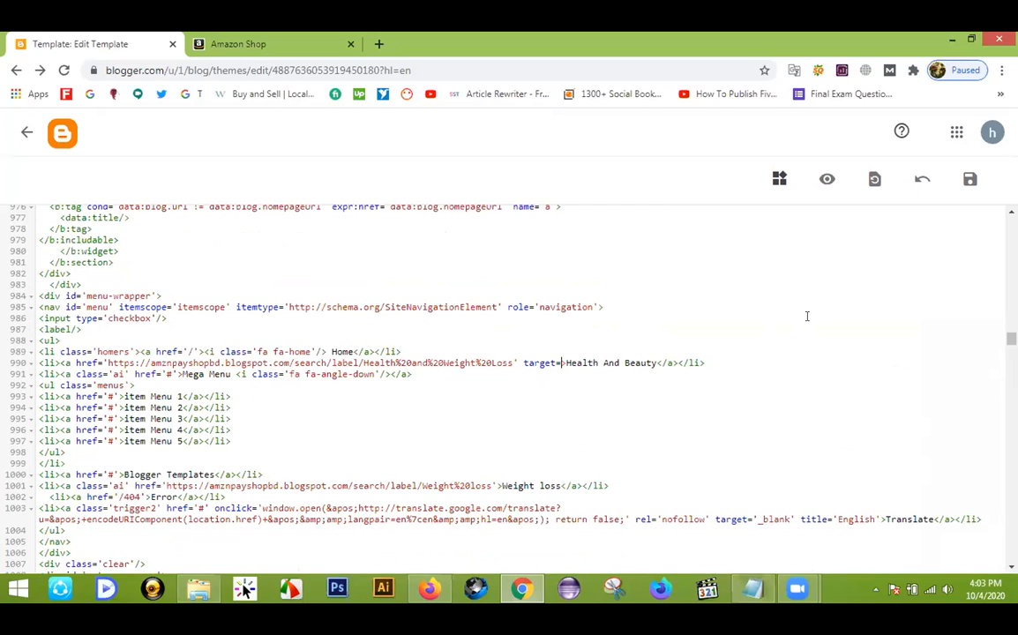
{"action": "type", "text": "' target='"}
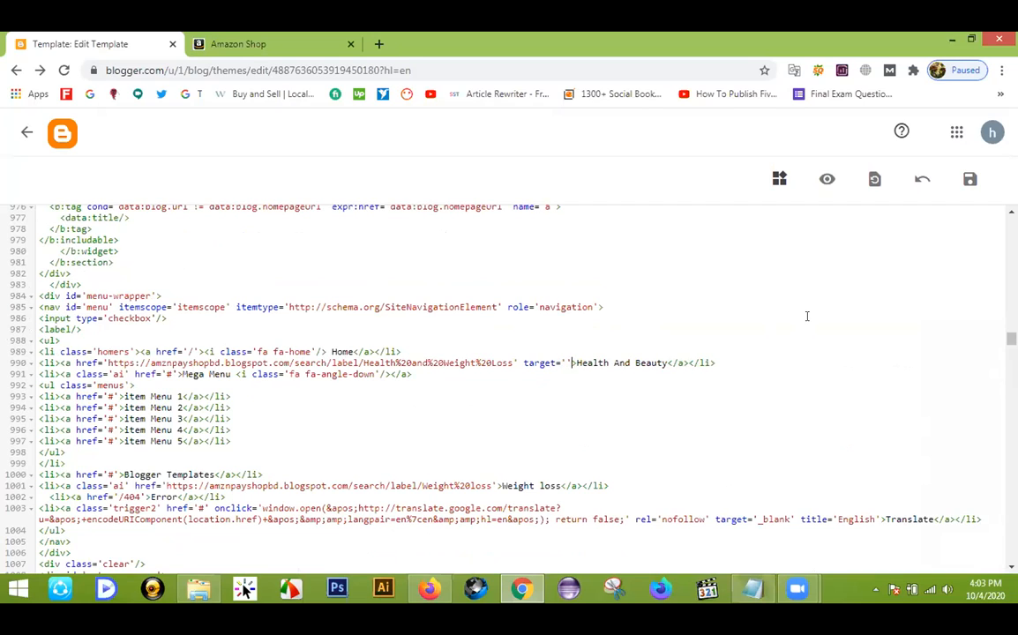
{"action": "type", "text": "_"}
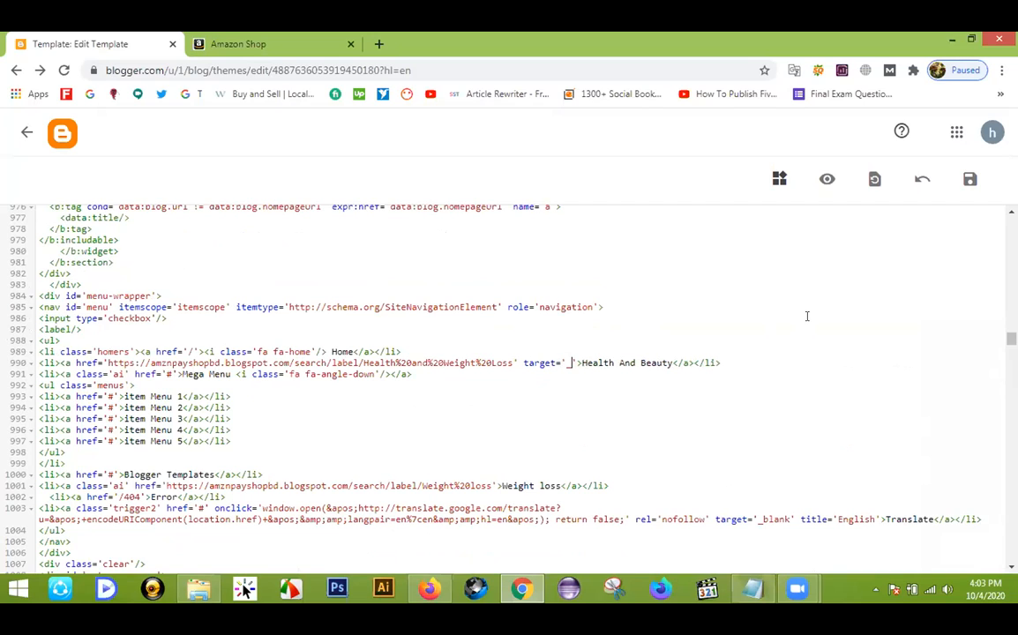
{"action": "type", "text": "blank"}
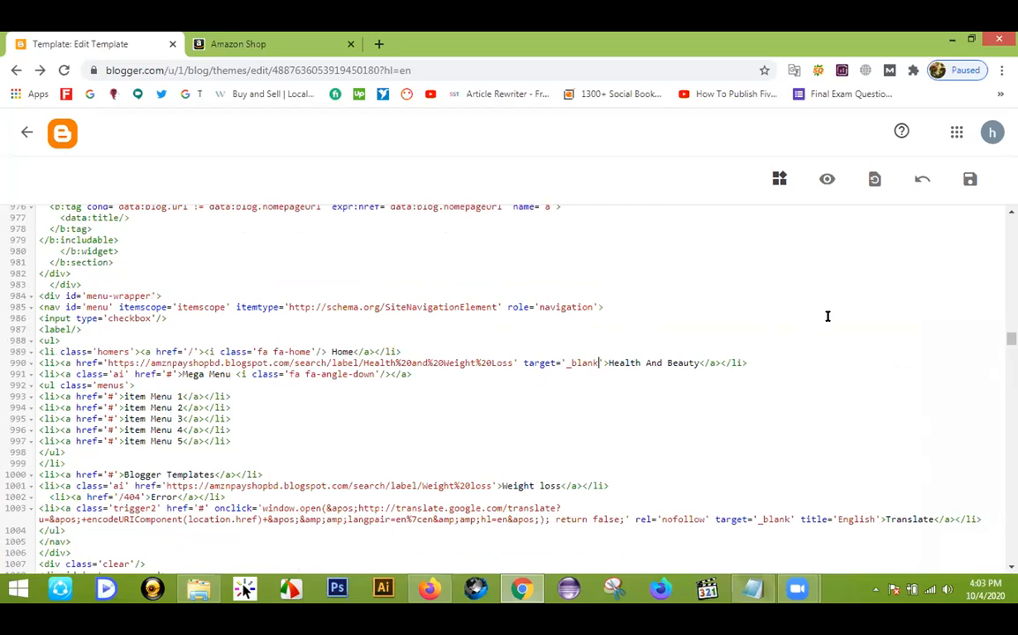
{"action": "scroll", "coordinate": [590, 357], "scroll_direction": "down", "scroll_amount": 1}
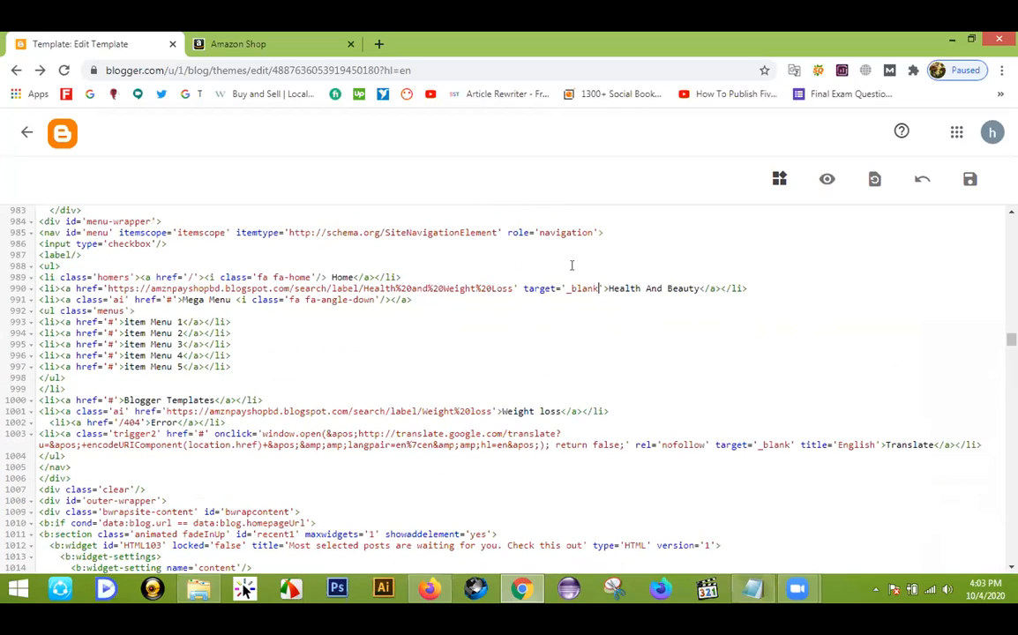
{"action": "left_click", "coordinate": [970, 180]}
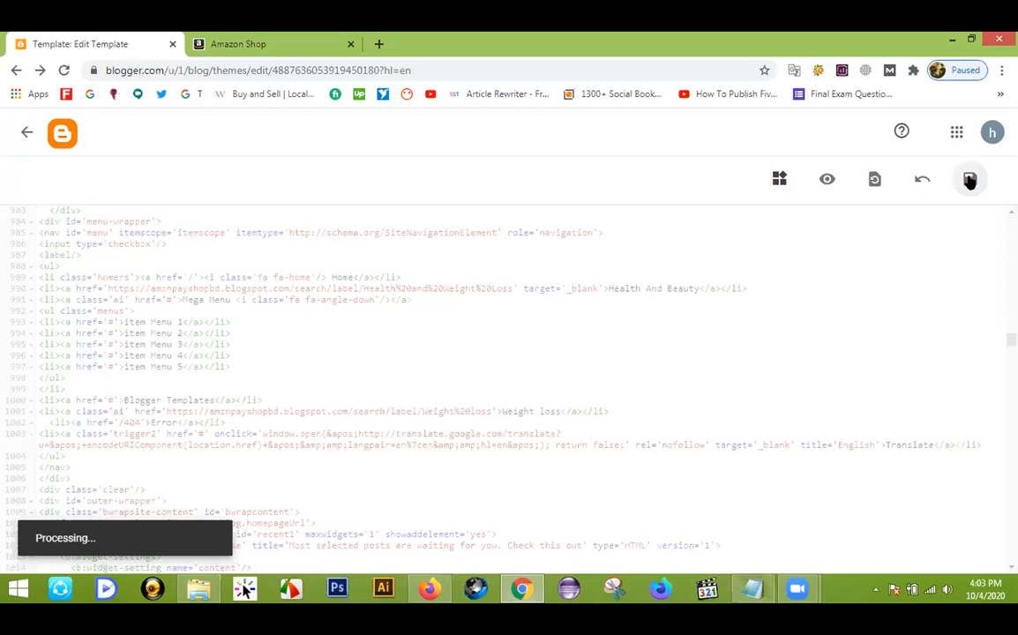
Step: Reload the blog, test how the Health And Beauty menu link opens, review its category page and close that page
{"action": "left_click", "coordinate": [278, 43]}
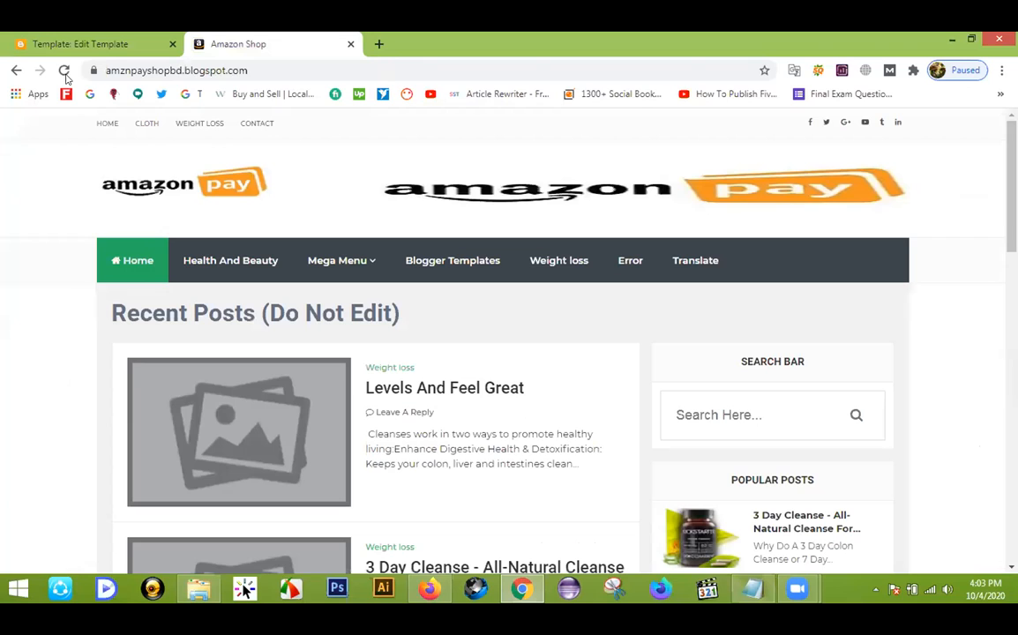
{"action": "left_click", "coordinate": [63, 71]}
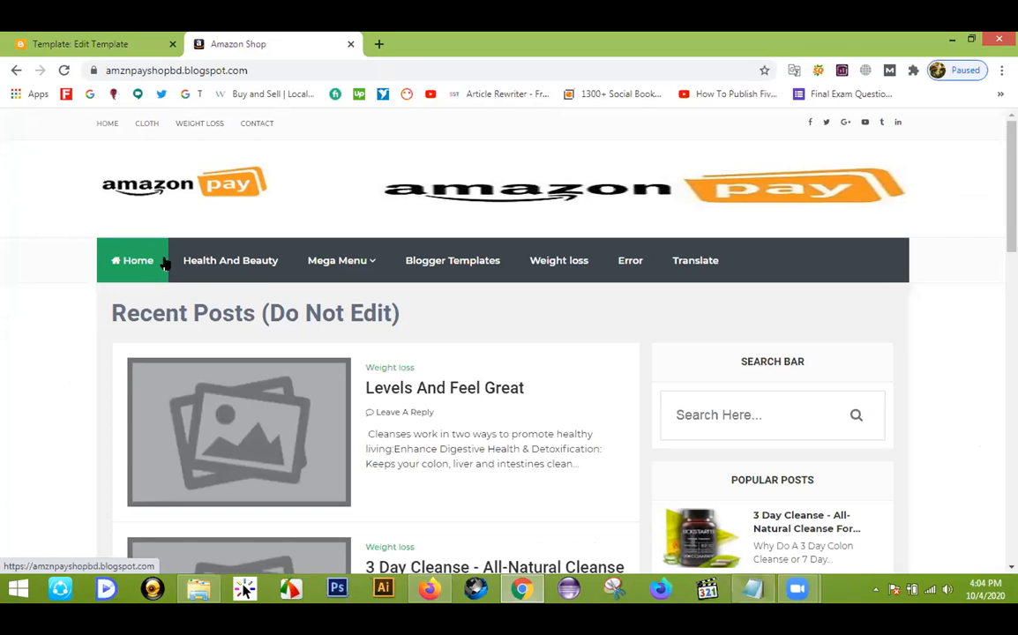
{"action": "left_click", "coordinate": [236, 260]}
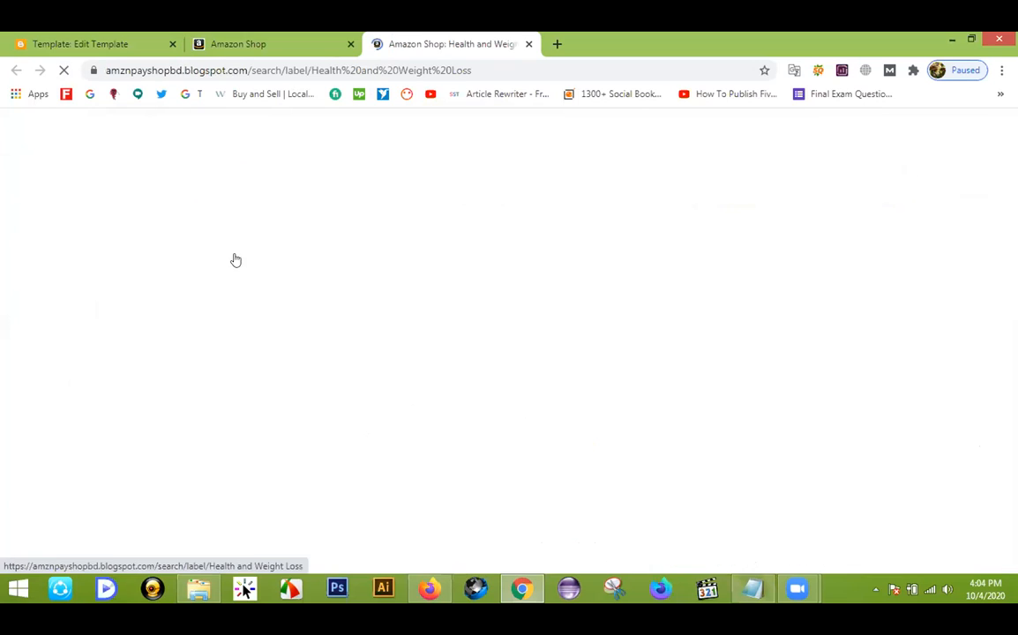
{"action": "left_click", "coordinate": [247, 40]}
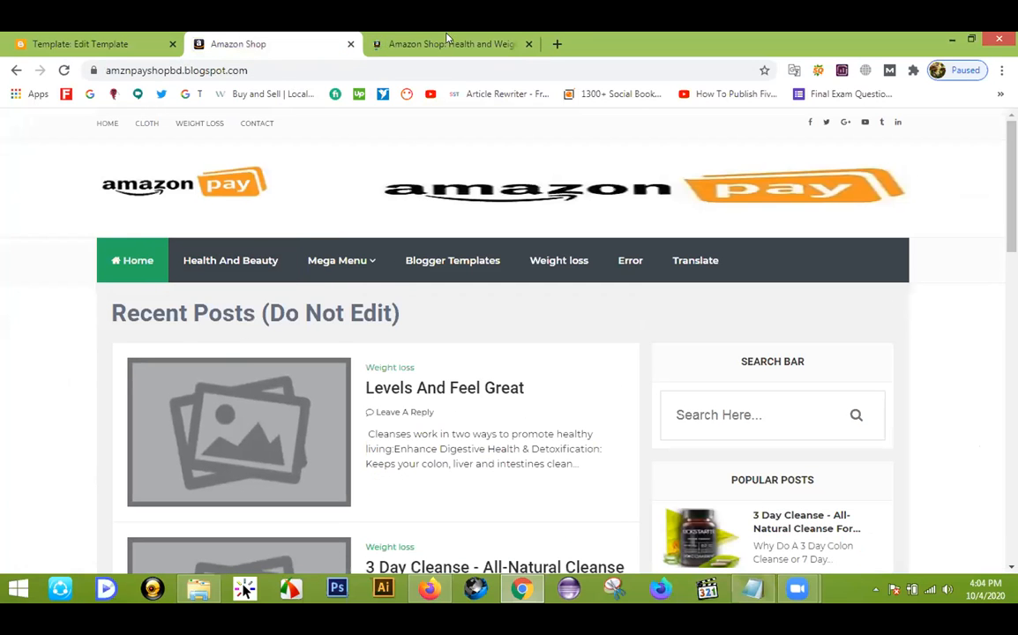
{"action": "left_click", "coordinate": [423, 44]}
{"action": "scroll", "coordinate": [270, 353], "scroll_direction": "down", "scroll_amount": 8}
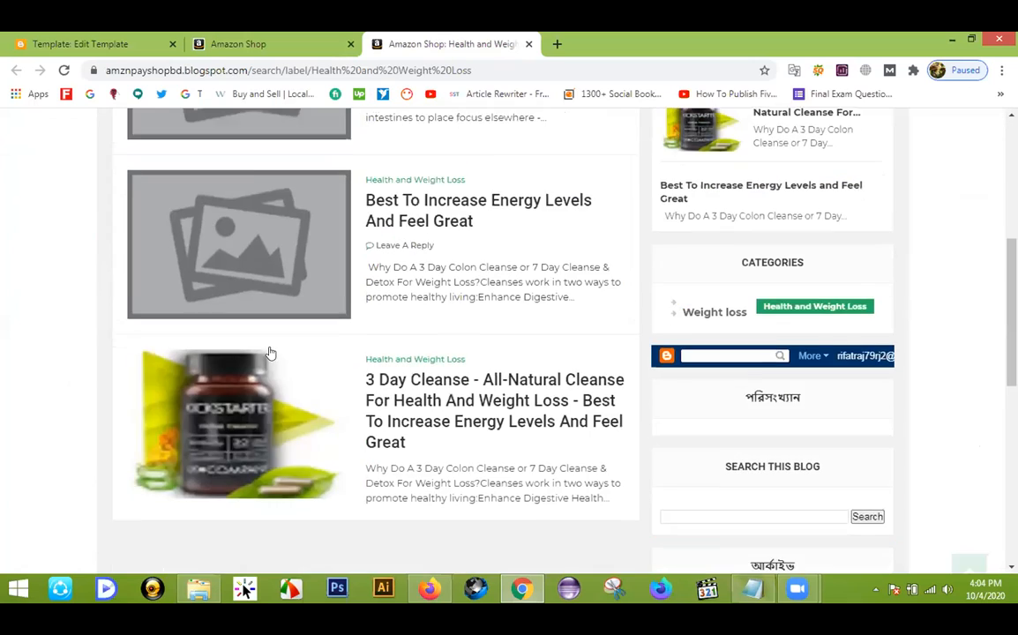
{"action": "scroll", "coordinate": [270, 356], "scroll_direction": "up", "scroll_amount": 3}
{"action": "scroll", "coordinate": [272, 363], "scroll_direction": "up", "scroll_amount": 6}
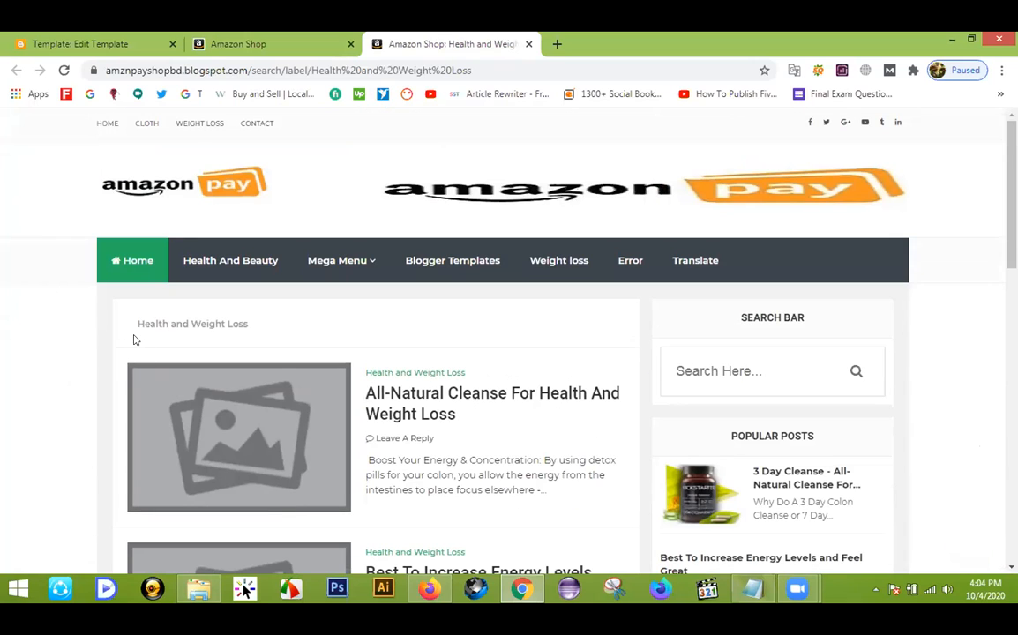
{"action": "left_click", "coordinate": [529, 43]}
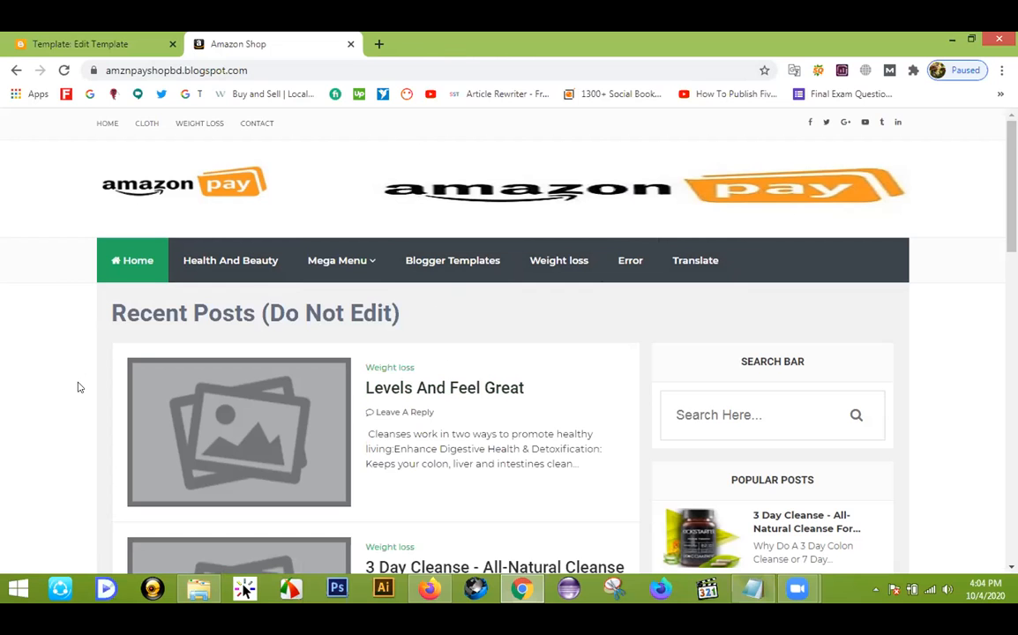
{"action": "scroll", "coordinate": [71, 380], "scroll_direction": "down", "scroll_amount": 2}
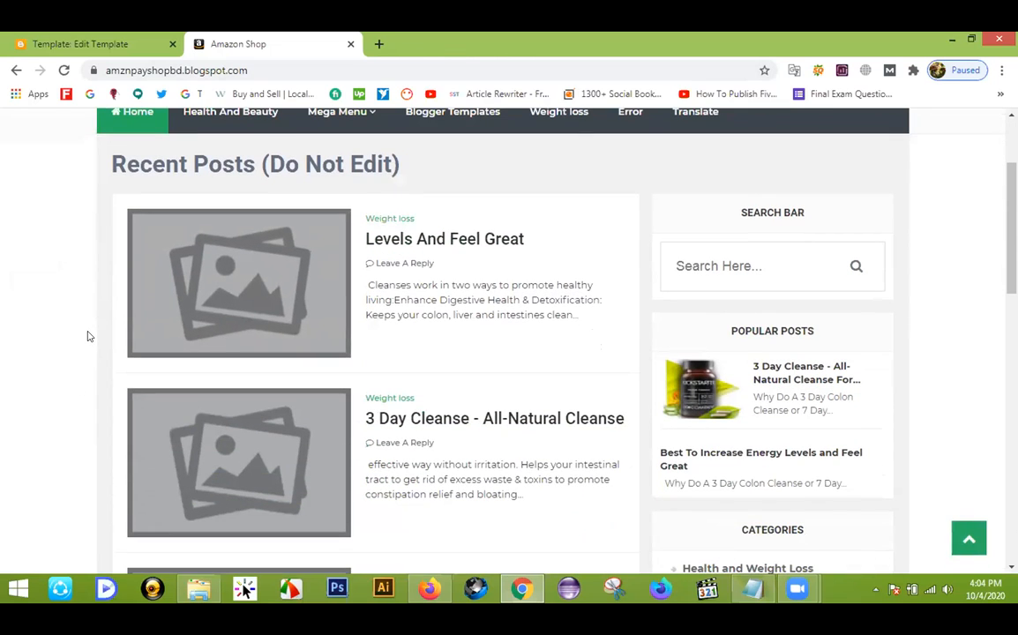
{"action": "scroll", "coordinate": [88, 337], "scroll_direction": "up", "scroll_amount": 2}
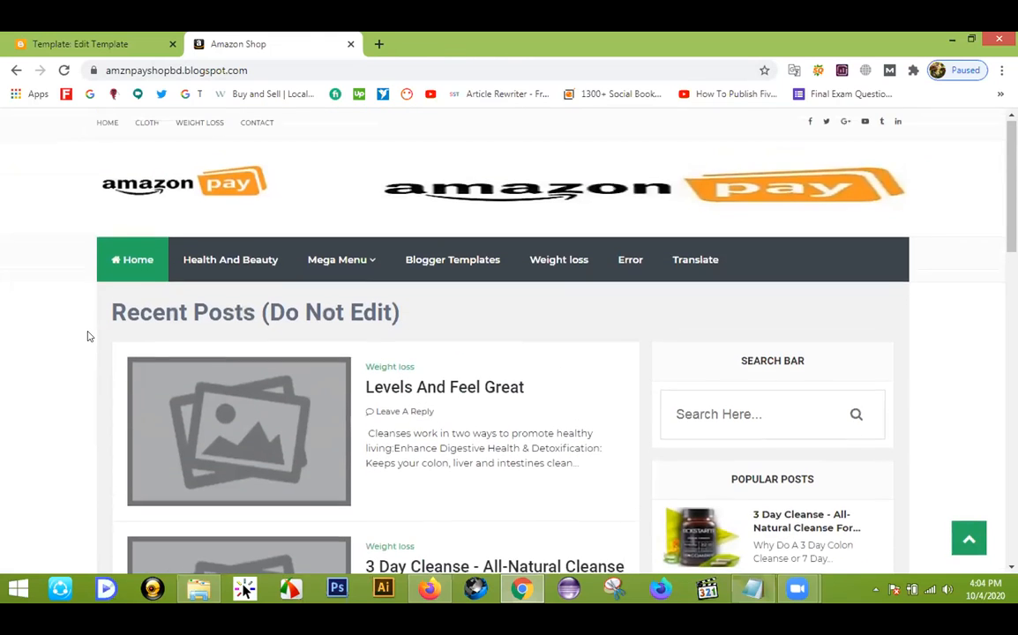
{"action": "left_click", "coordinate": [127, 247]}
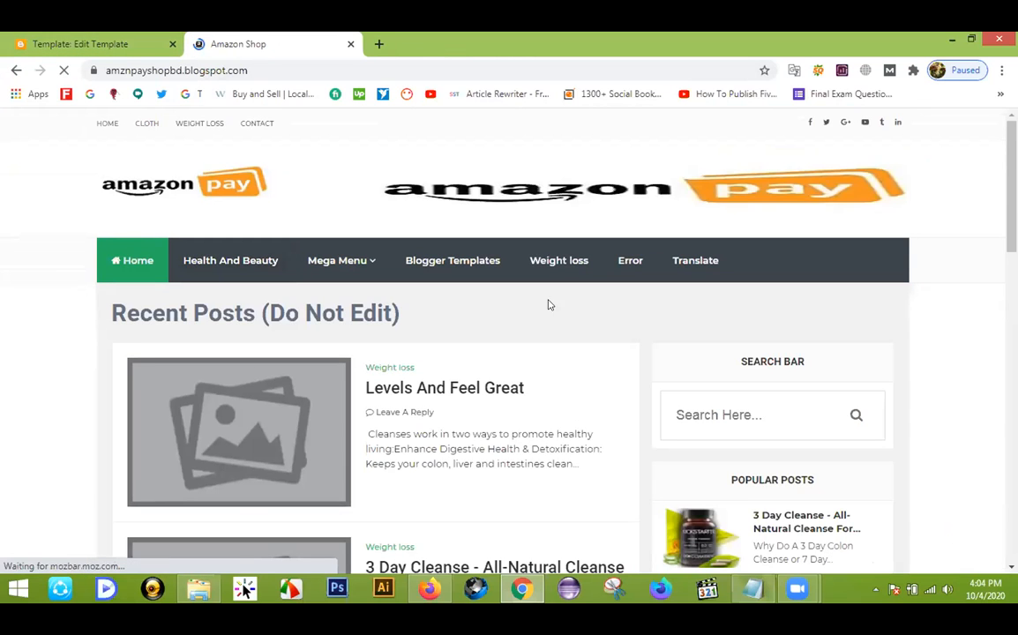
{"action": "scroll", "coordinate": [721, 218], "scroll_direction": "down", "scroll_amount": 2}
{"action": "scroll", "coordinate": [724, 268], "scroll_direction": "up", "scroll_amount": 2}
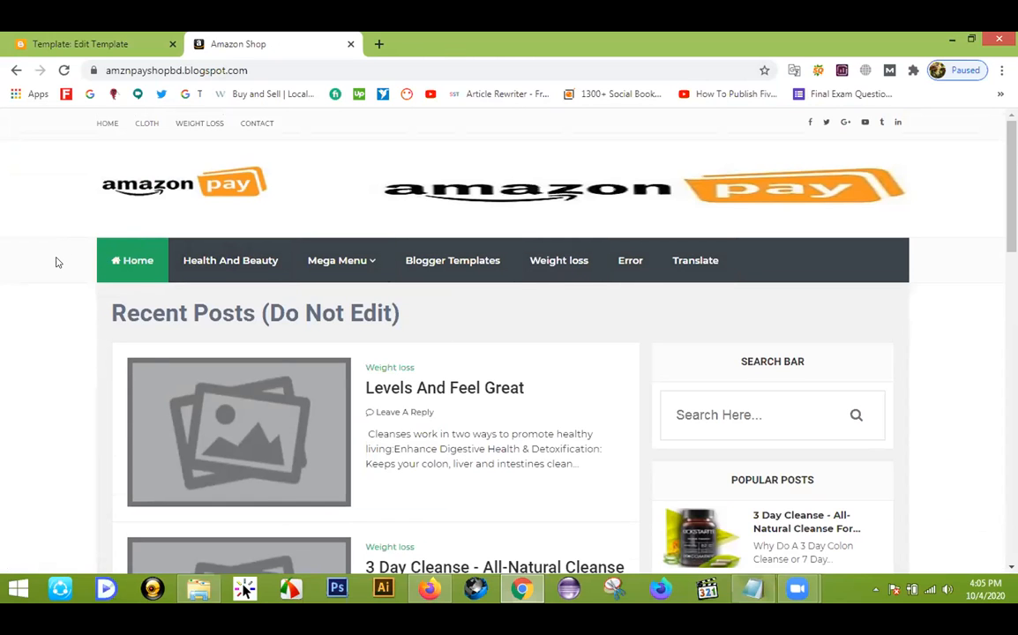
Step: Inspect the footer's copyright line, expand its div in the page code and copy the class name copyleft
{"action": "scroll", "coordinate": [54, 261], "scroll_direction": "down", "scroll_amount": 7}
{"action": "scroll", "coordinate": [55, 263], "scroll_direction": "down", "scroll_amount": 6}
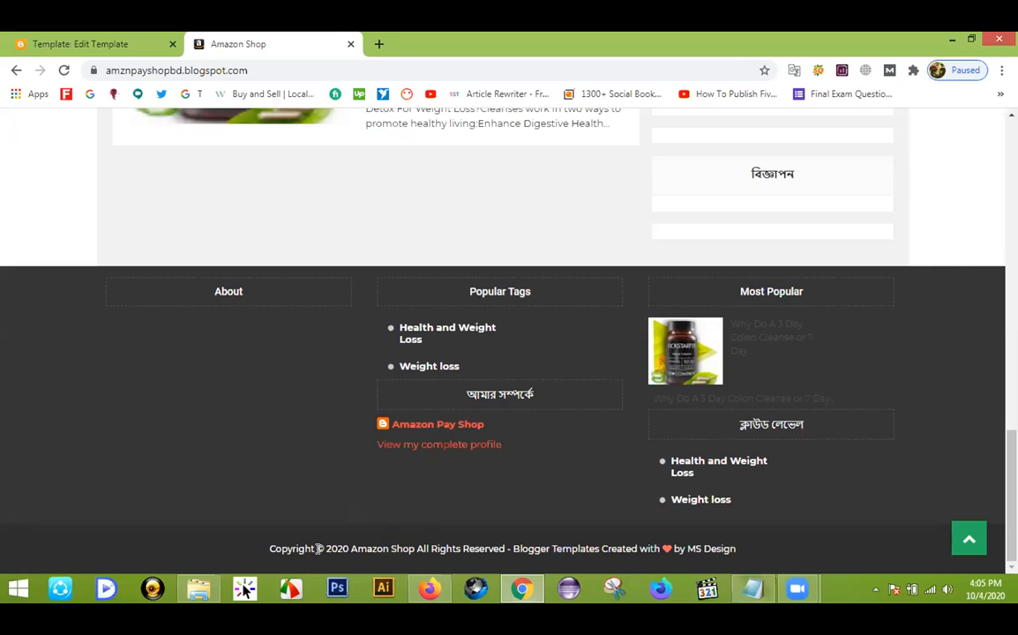
{"action": "right_click", "coordinate": [448, 547]}
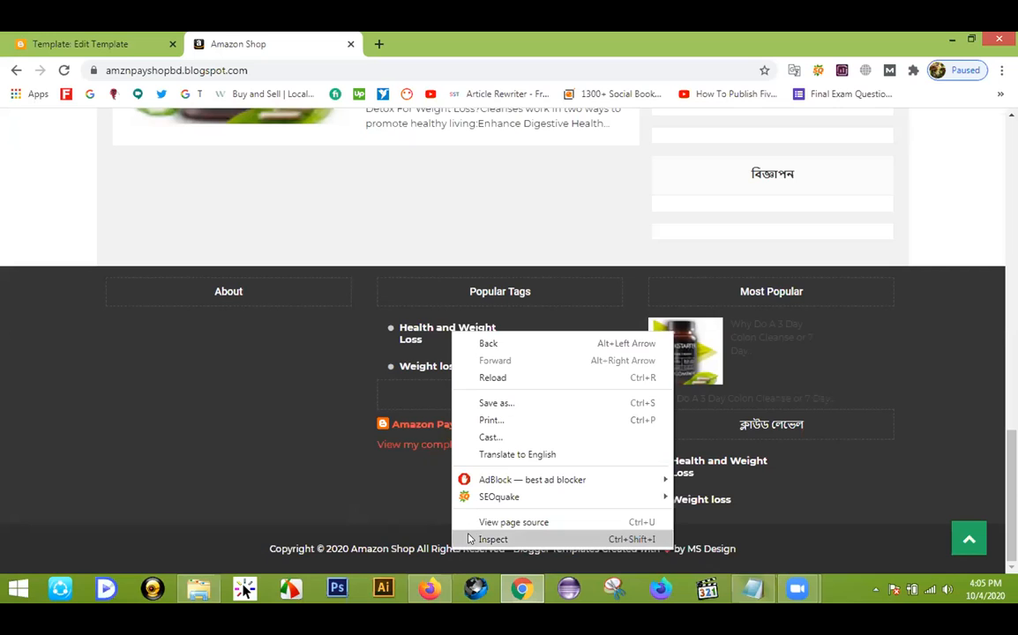
{"action": "left_click", "coordinate": [467, 538]}
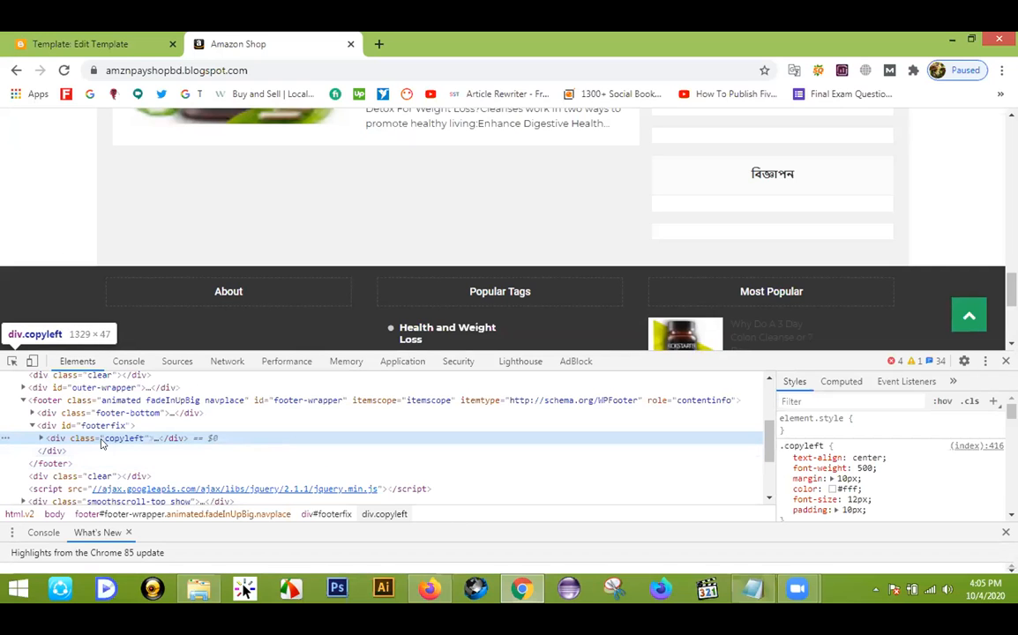
{"action": "left_click", "coordinate": [40, 439]}
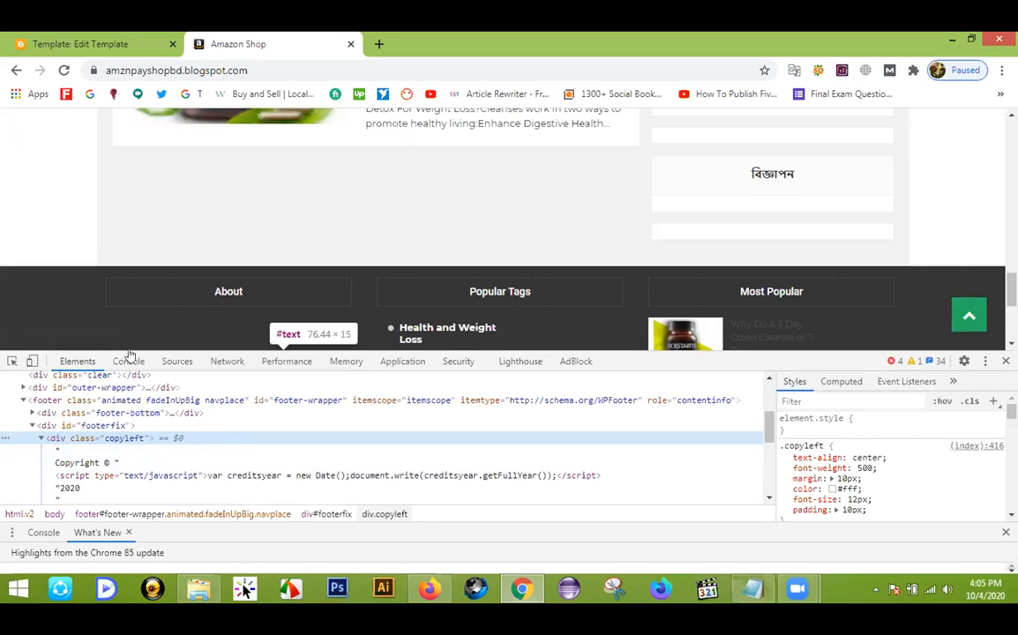
{"action": "scroll", "coordinate": [124, 282], "scroll_direction": "down", "scroll_amount": 3}
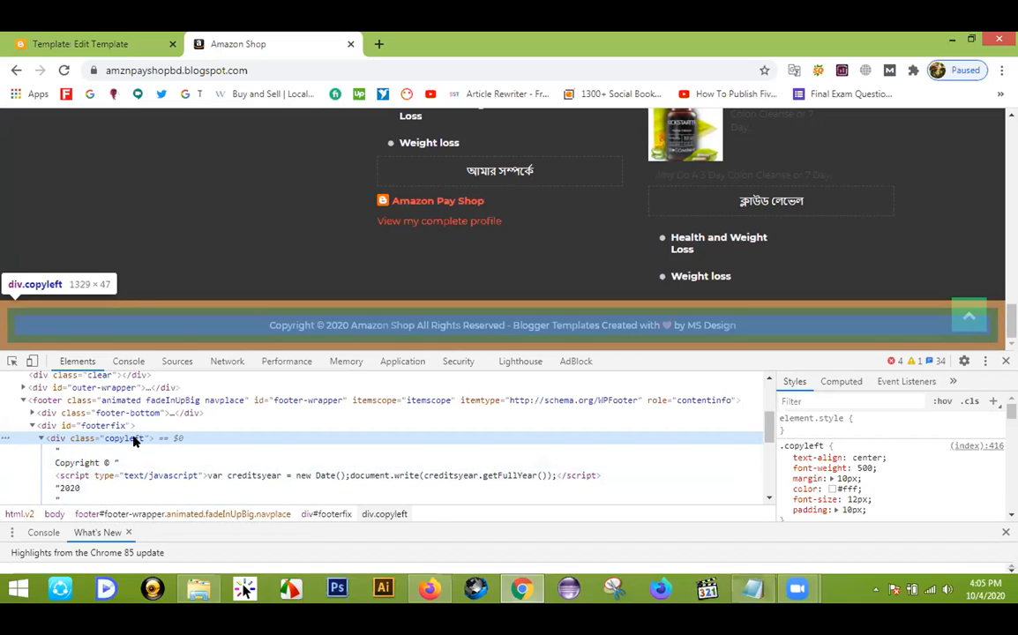
{"action": "double_click", "coordinate": [123, 439]}
{"action": "key", "text": "ctrl+c"}
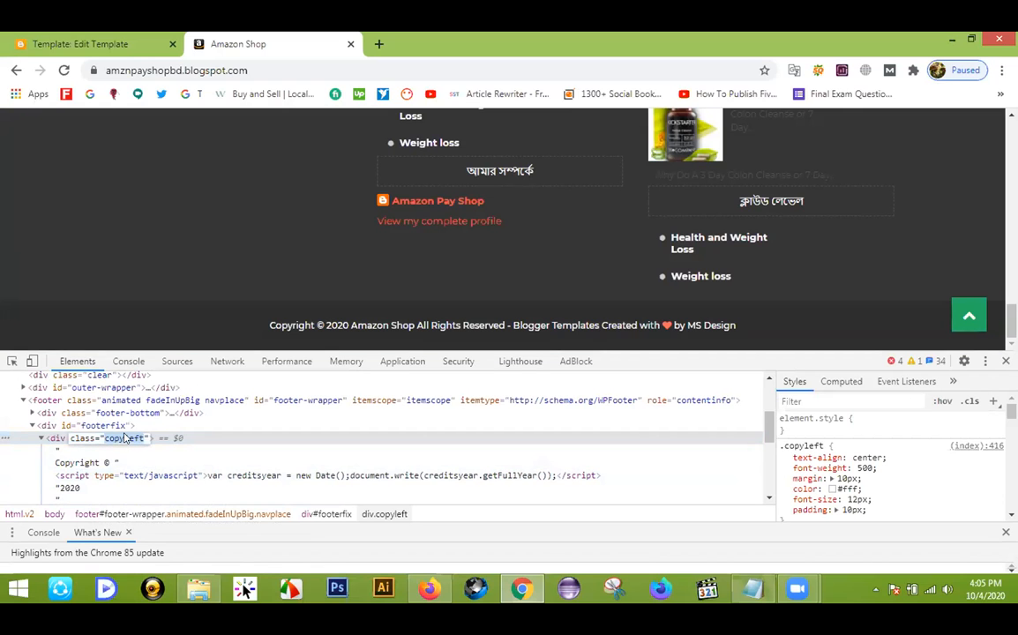
Step: Search the theme HTML for copyleft and examine the footer's copyright code and the script that follows it
{"action": "left_click", "coordinate": [80, 42]}
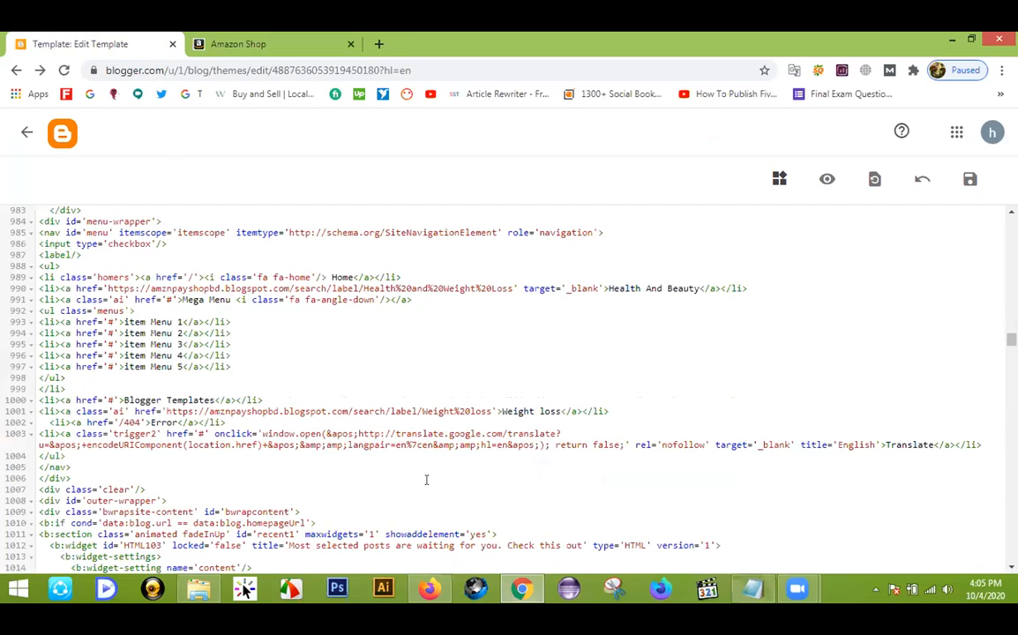
{"action": "scroll", "coordinate": [433, 477], "scroll_direction": "down", "scroll_amount": 3}
{"action": "scroll", "coordinate": [436, 471], "scroll_direction": "down", "scroll_amount": 1}
{"action": "left_click", "coordinate": [398, 373]}
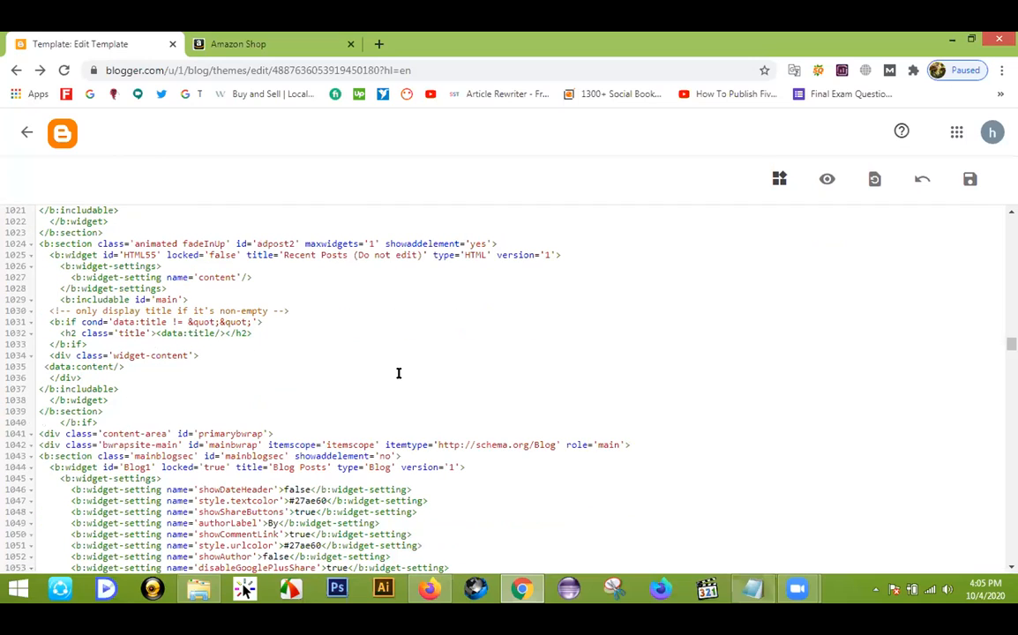
{"action": "key", "text": "ctrl+f"}
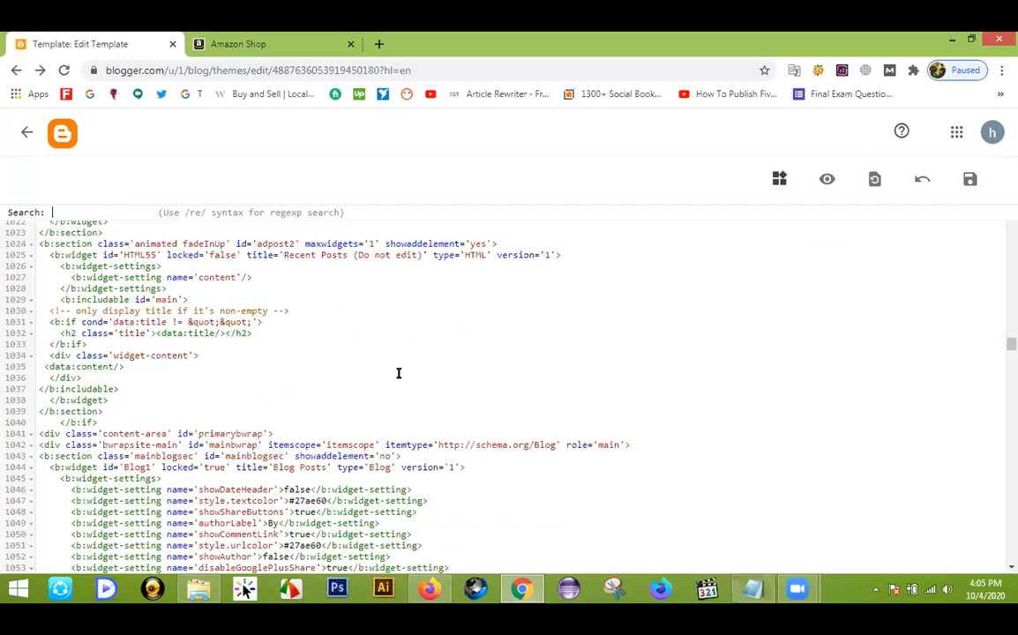
{"action": "key", "text": "ctrl+v"}
{"action": "key", "text": "Return"}
{"action": "scroll", "coordinate": [398, 375], "scroll_direction": "down", "scroll_amount": 3}
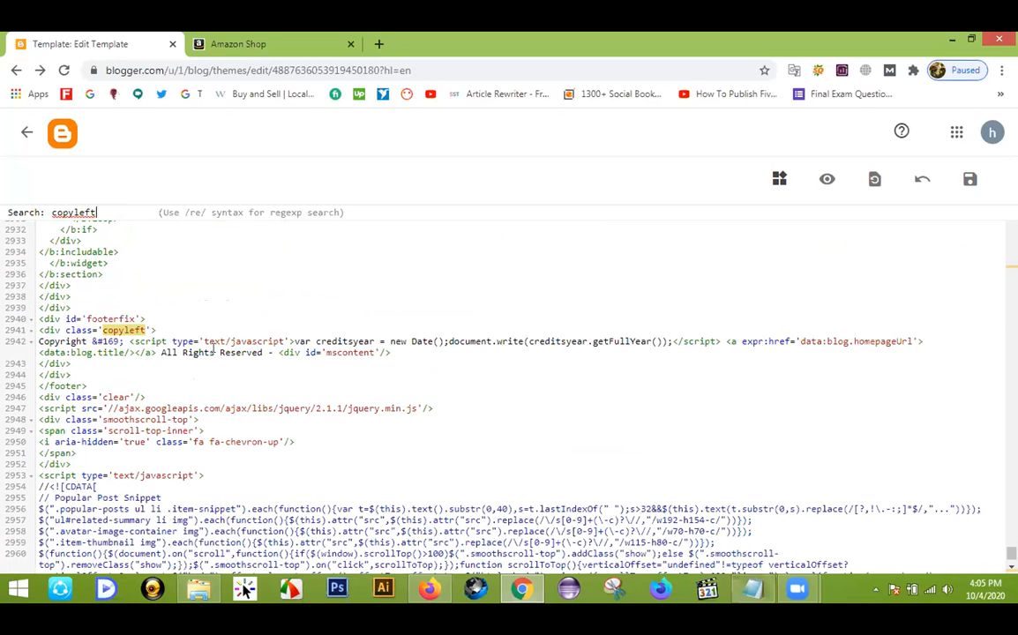
{"action": "scroll", "coordinate": [256, 340], "scroll_direction": "down", "scroll_amount": 3}
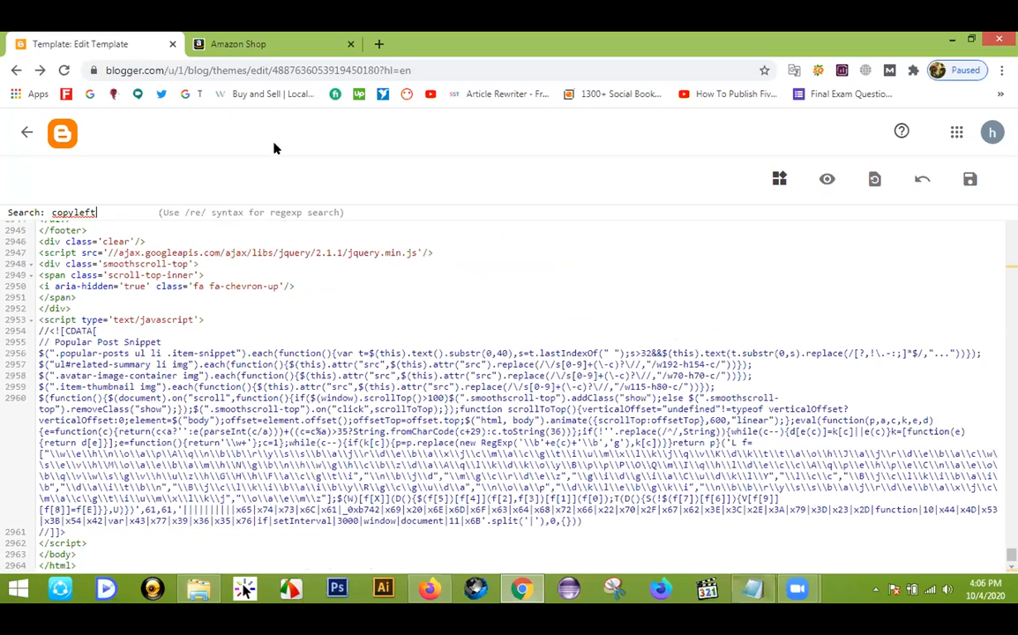
Step: Return to the live blog and expand the mscontent div in the footer's page code to examine the credit text
{"action": "left_click", "coordinate": [297, 45]}
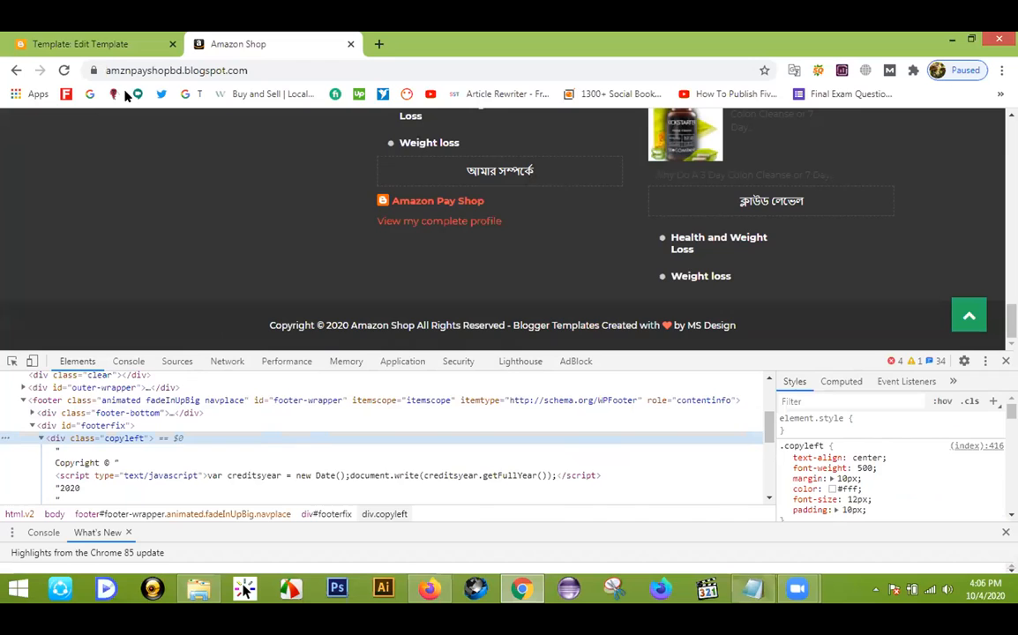
{"action": "left_click", "coordinate": [64, 41]}
{"action": "left_click", "coordinate": [236, 44]}
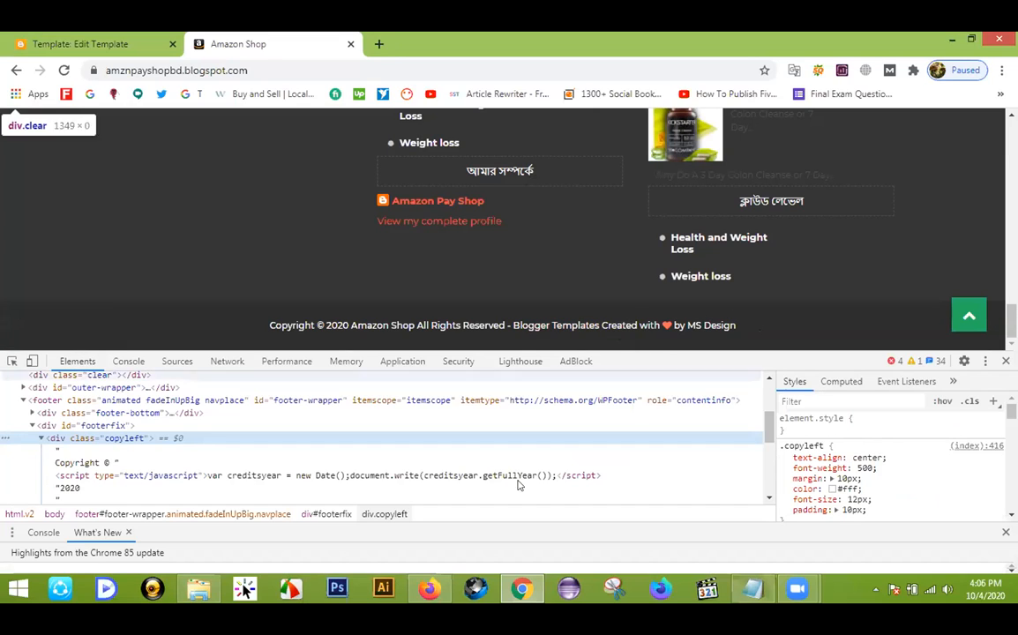
{"action": "scroll", "coordinate": [144, 454], "scroll_direction": "down", "scroll_amount": 2}
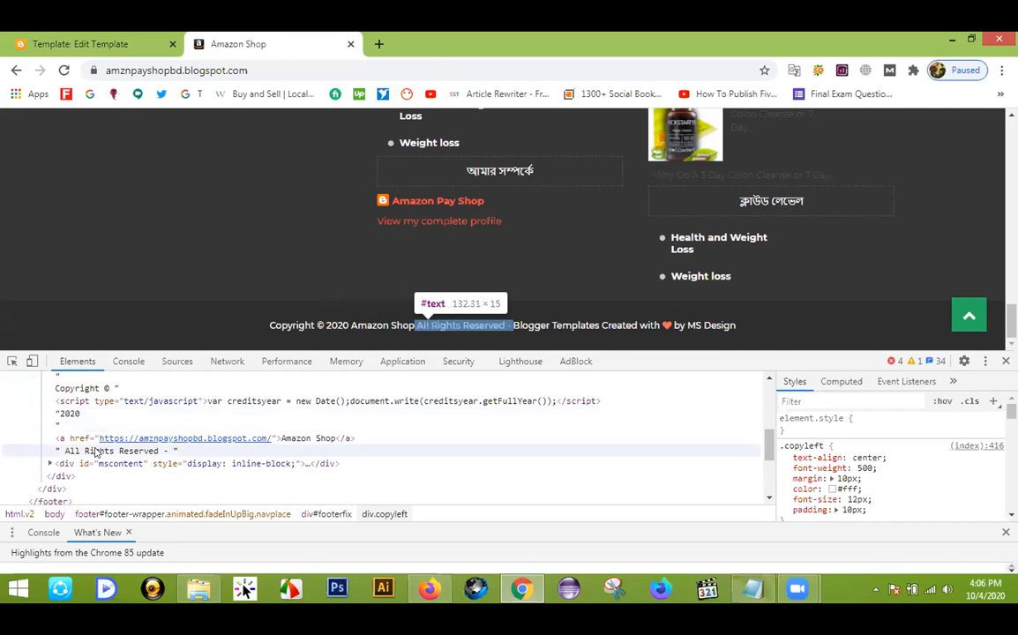
{"action": "scroll", "coordinate": [112, 454], "scroll_direction": "down", "scroll_amount": 2}
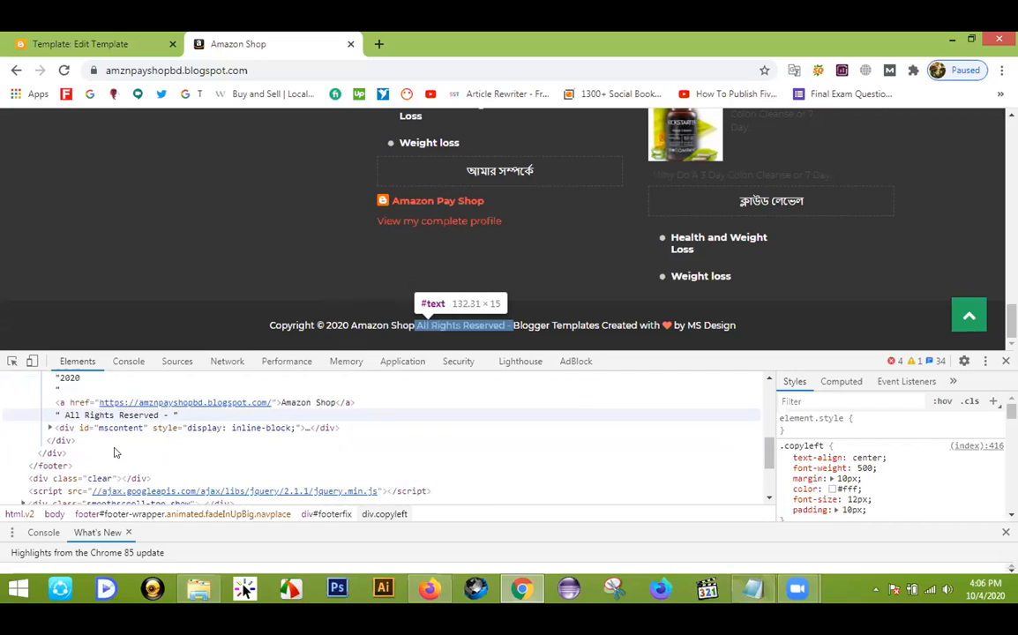
{"action": "scroll", "coordinate": [79, 459], "scroll_direction": "up", "scroll_amount": 2}
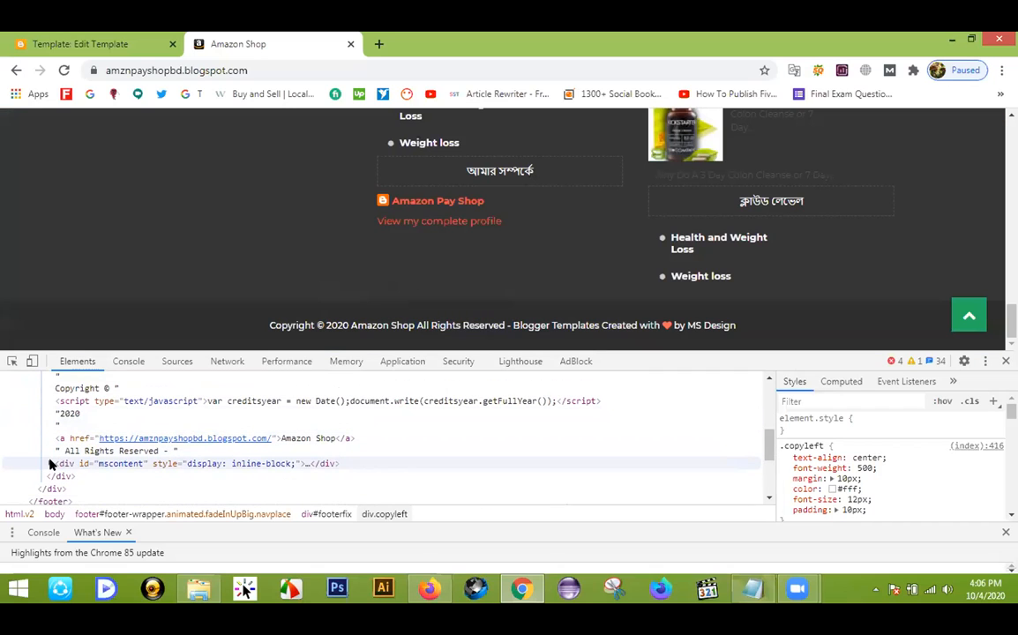
{"action": "left_click", "coordinate": [49, 464]}
{"action": "scroll", "coordinate": [70, 436], "scroll_direction": "down", "scroll_amount": 2}
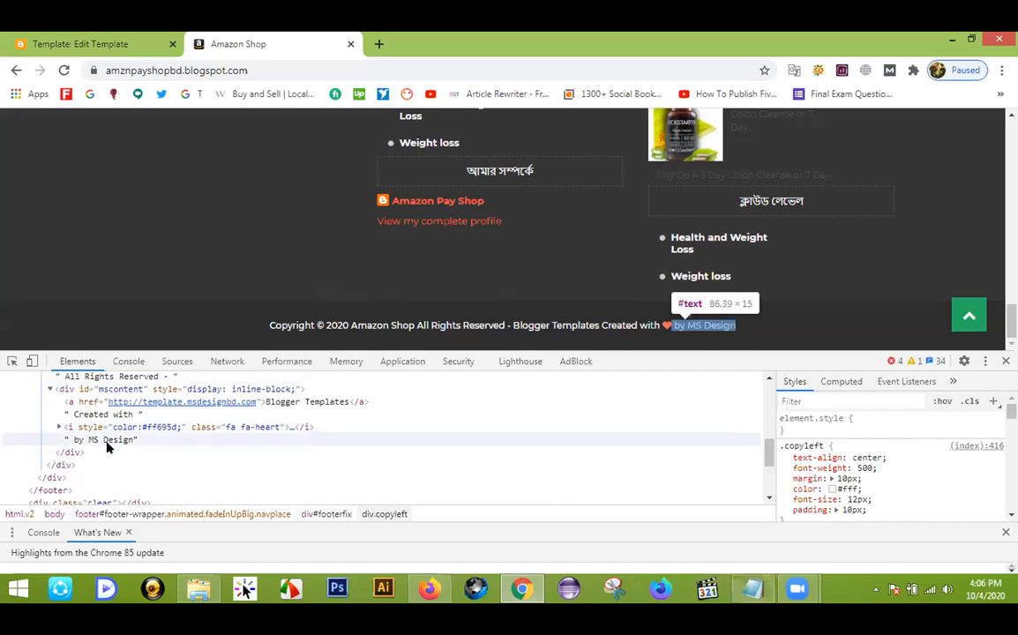
Step: In the live page code, replace MS Design in the footer's credit text with the blog author's first name
{"action": "left_click", "coordinate": [107, 440]}
{"action": "left_click", "coordinate": [122, 441]}
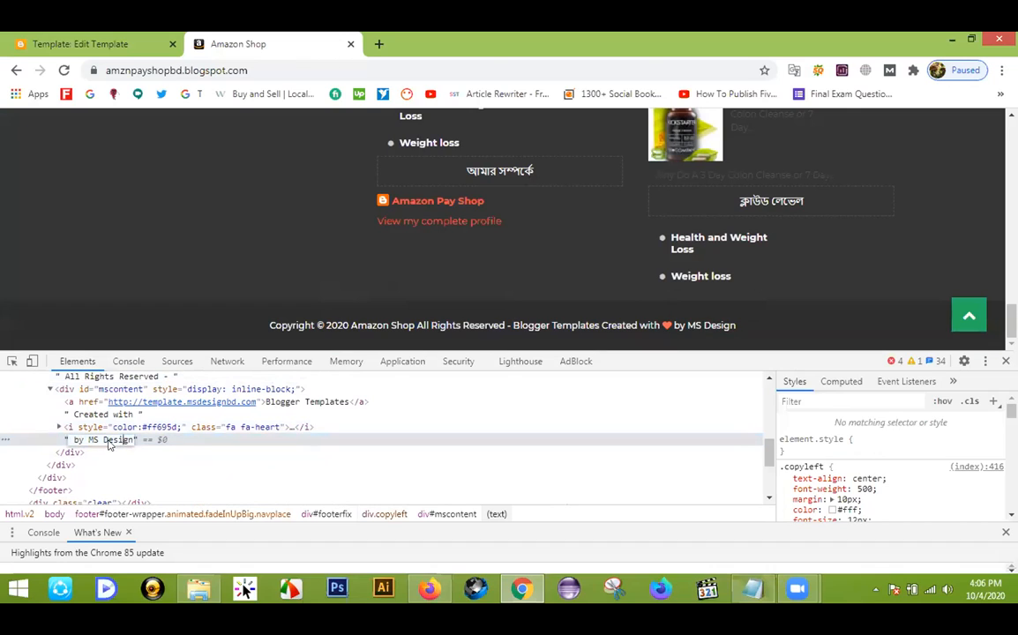
{"action": "left_click_drag", "start_coordinate": [87, 441], "coordinate": [121, 441]}
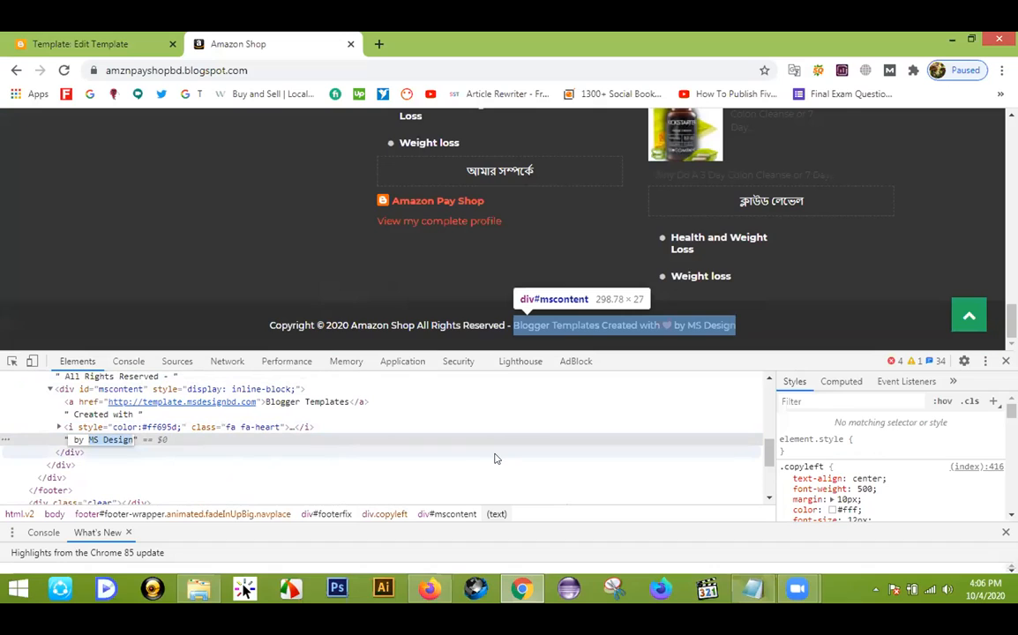
{"action": "type", "text": "Hasibul"}
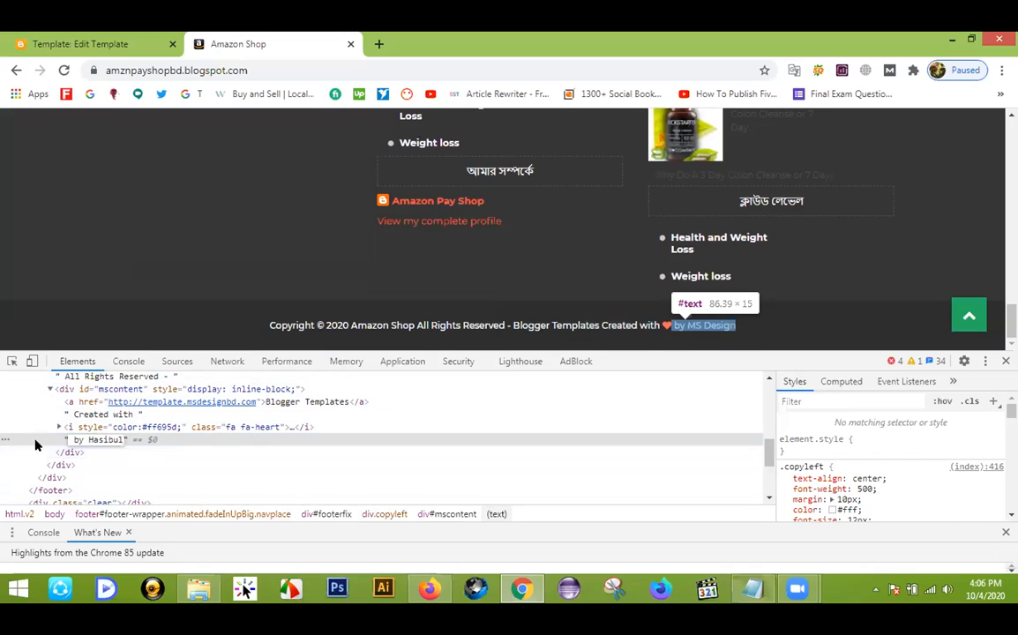
{"action": "key", "text": "Return"}
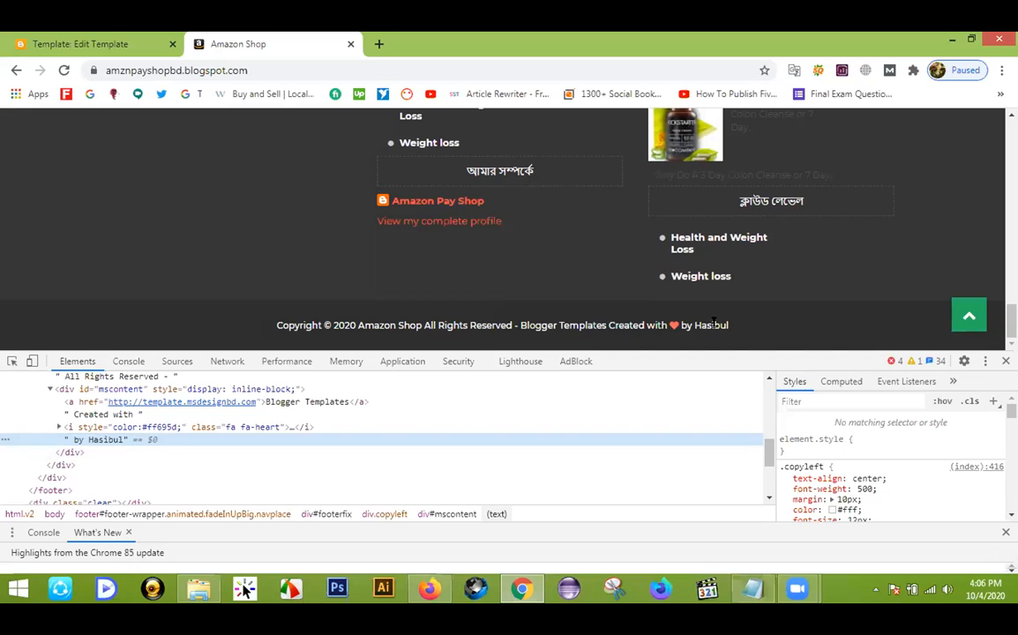
Step: Locate the copyleft code in the theme HTML again, save the theme and leave the editor for the blog's posts
{"action": "left_click", "coordinate": [87, 42]}
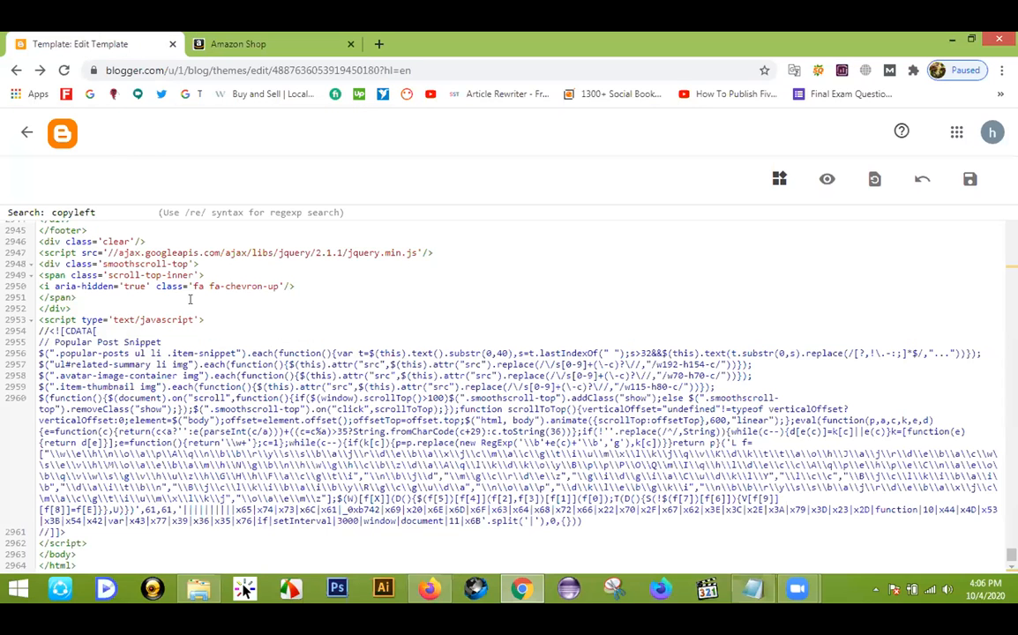
{"action": "key", "text": "Return"}
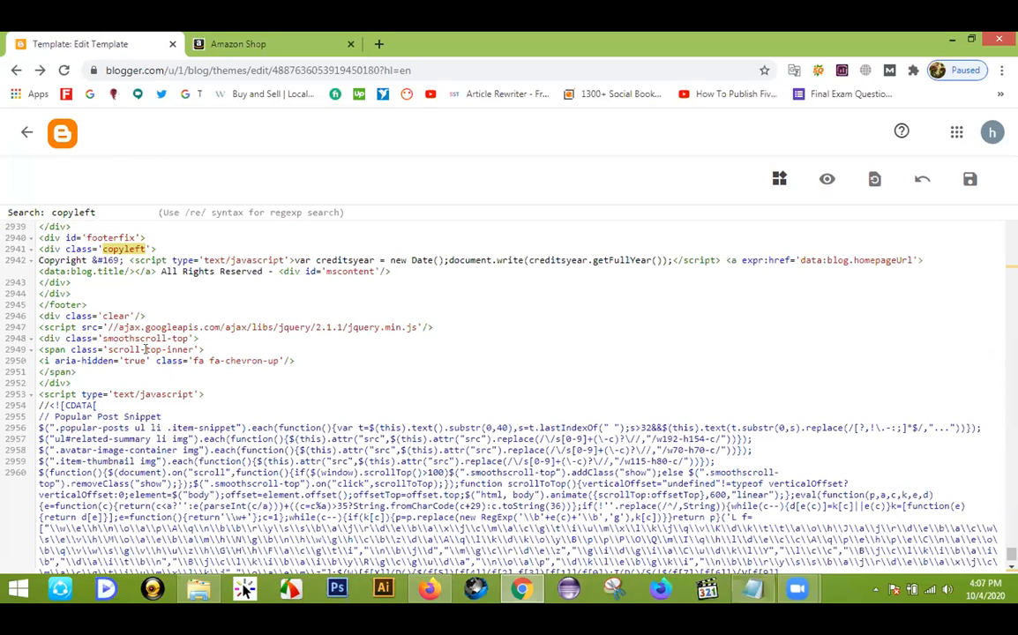
{"action": "scroll", "coordinate": [362, 344], "scroll_direction": "up", "scroll_amount": 10}
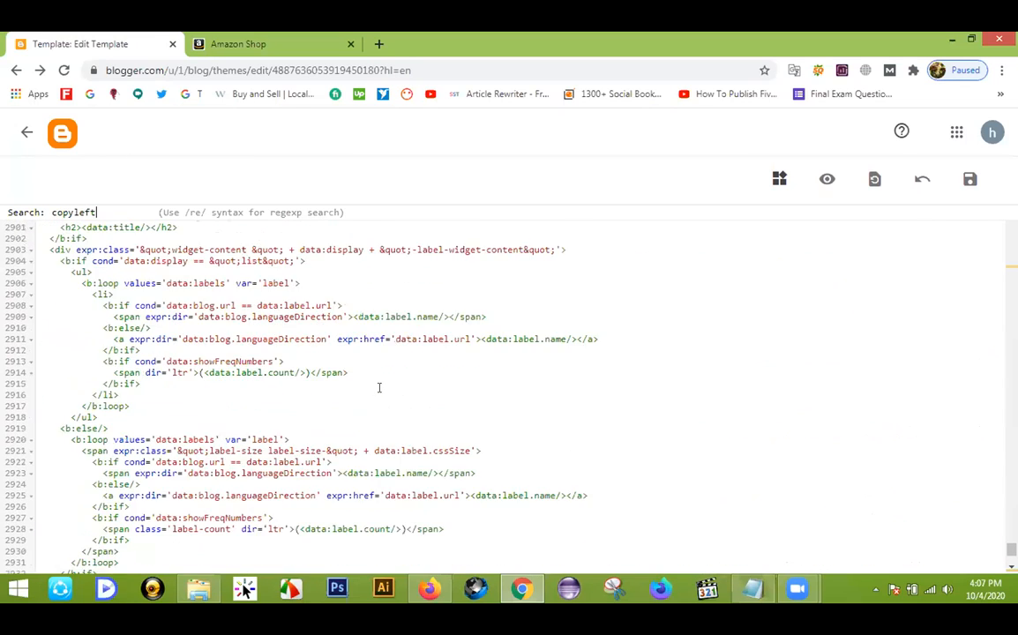
{"action": "left_click", "coordinate": [60, 130]}
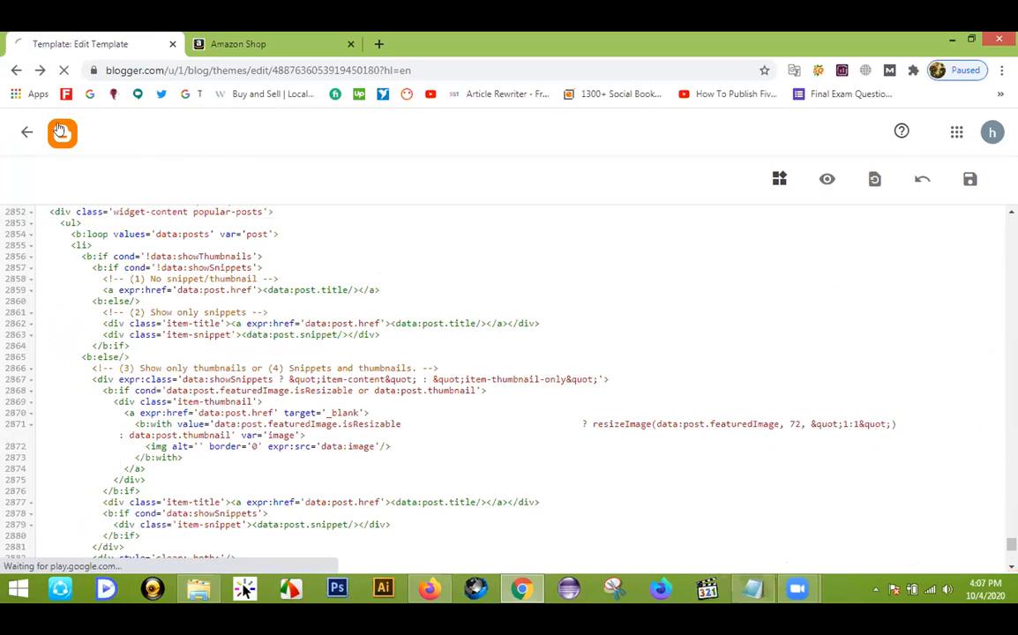
{"action": "left_click", "coordinate": [970, 179]}
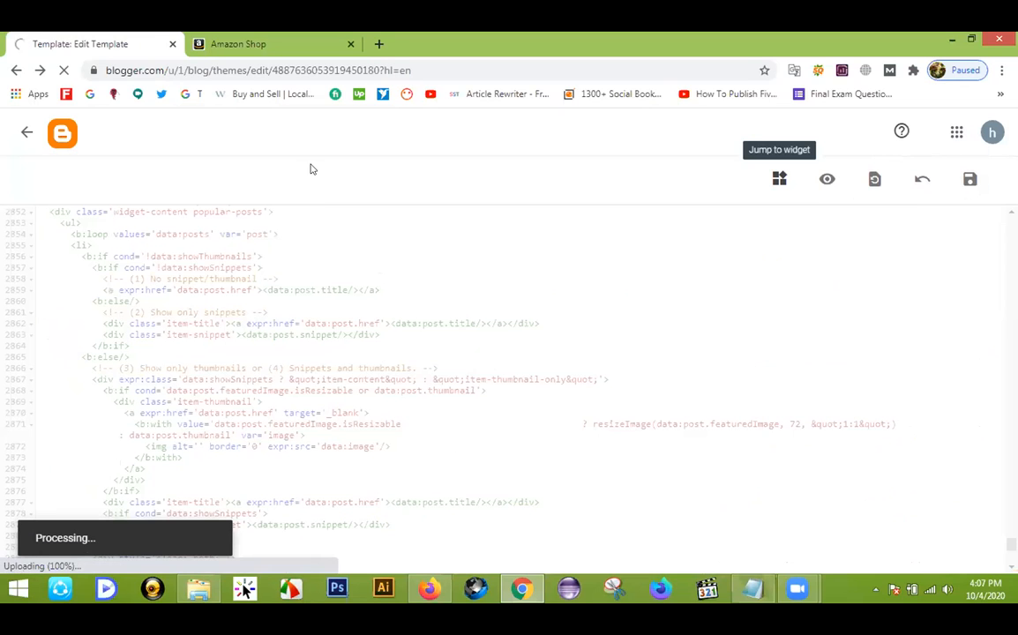
Step: Close the page inspector on the live blog and review the page from the footer upwards
{"action": "left_click", "coordinate": [254, 42]}
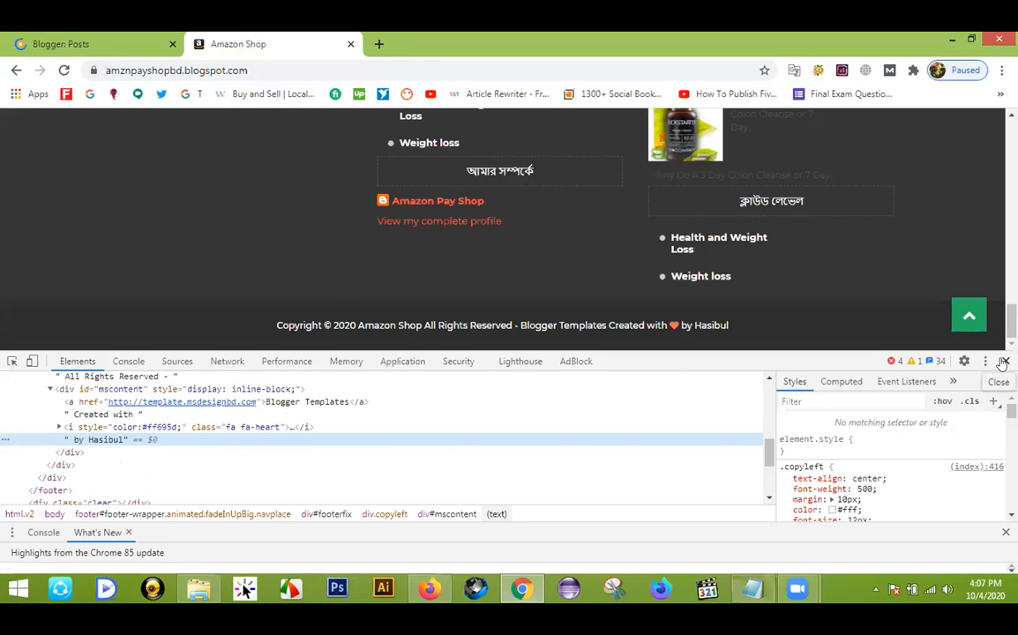
{"action": "key", "text": "F12"}
{"action": "scroll", "coordinate": [676, 460], "scroll_direction": "up", "scroll_amount": 9}
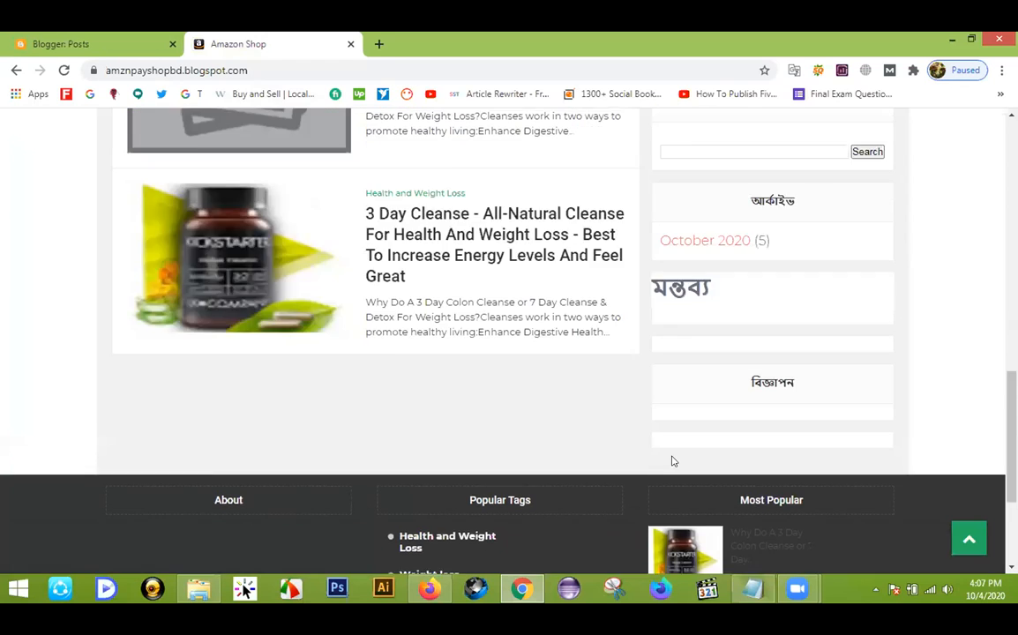
{"action": "scroll", "coordinate": [516, 441], "scroll_direction": "up", "scroll_amount": 5}
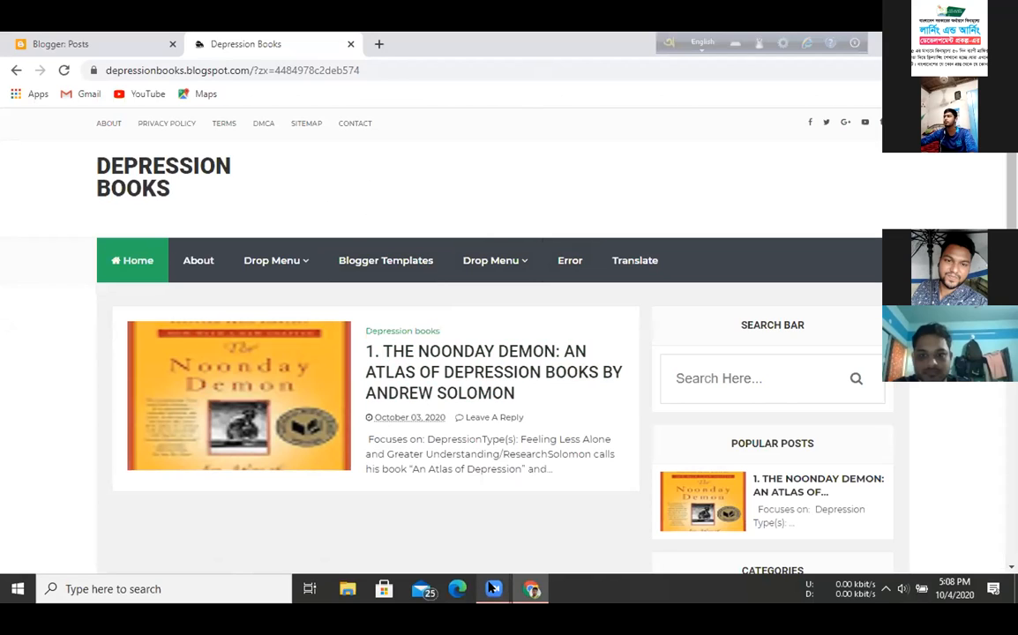
{"action": "mouse_move", "coordinate": [492, 589]}
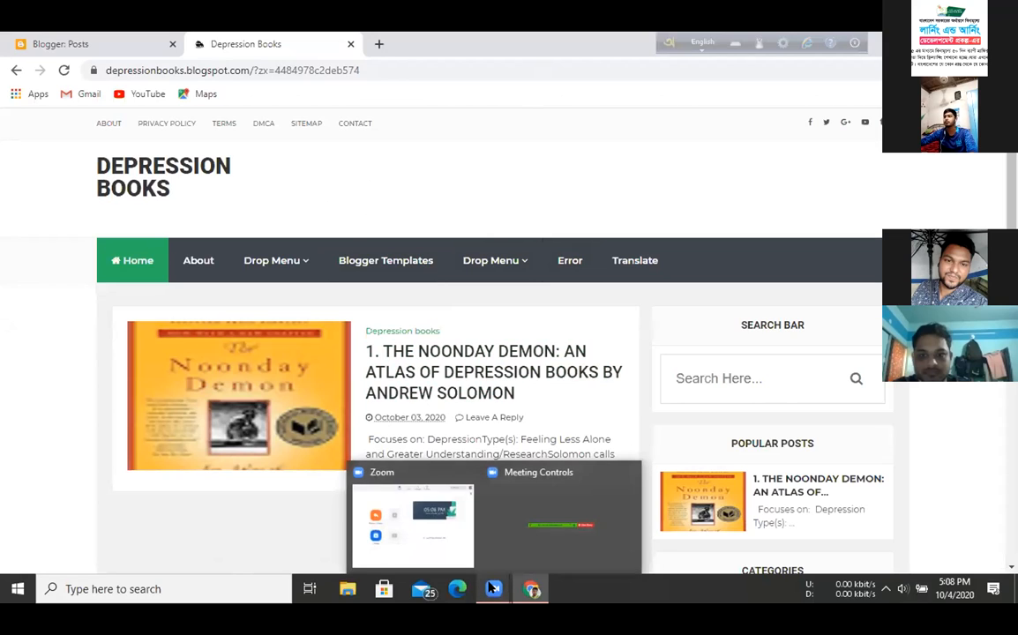
{"action": "left_click", "coordinate": [420, 532]}
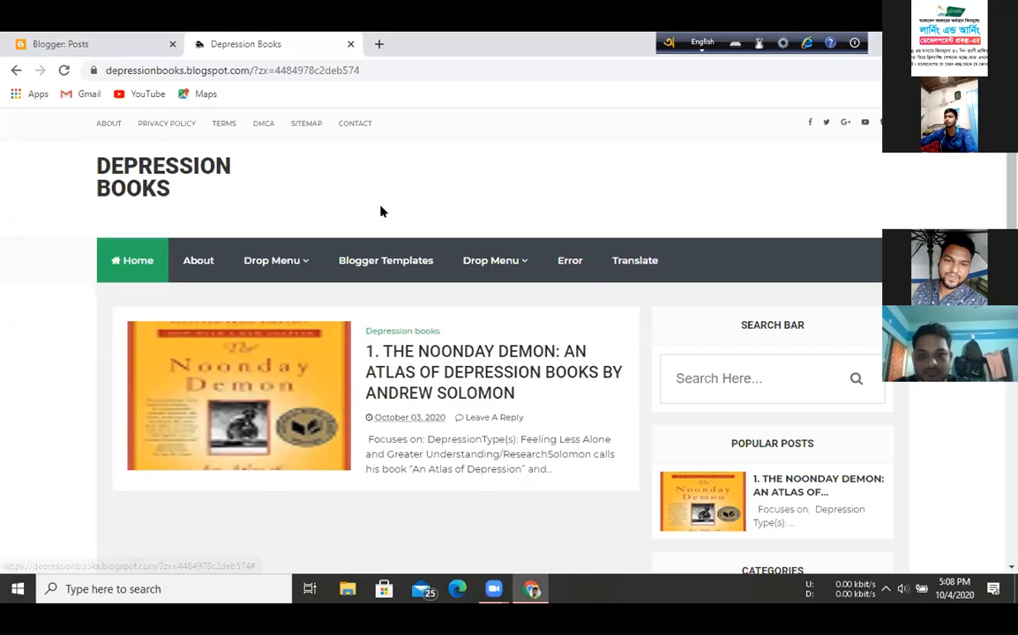
Step: Open the Header gadget's configuration from the Depression Books blog's layout, and minimise its window
{"action": "left_click", "coordinate": [50, 37]}
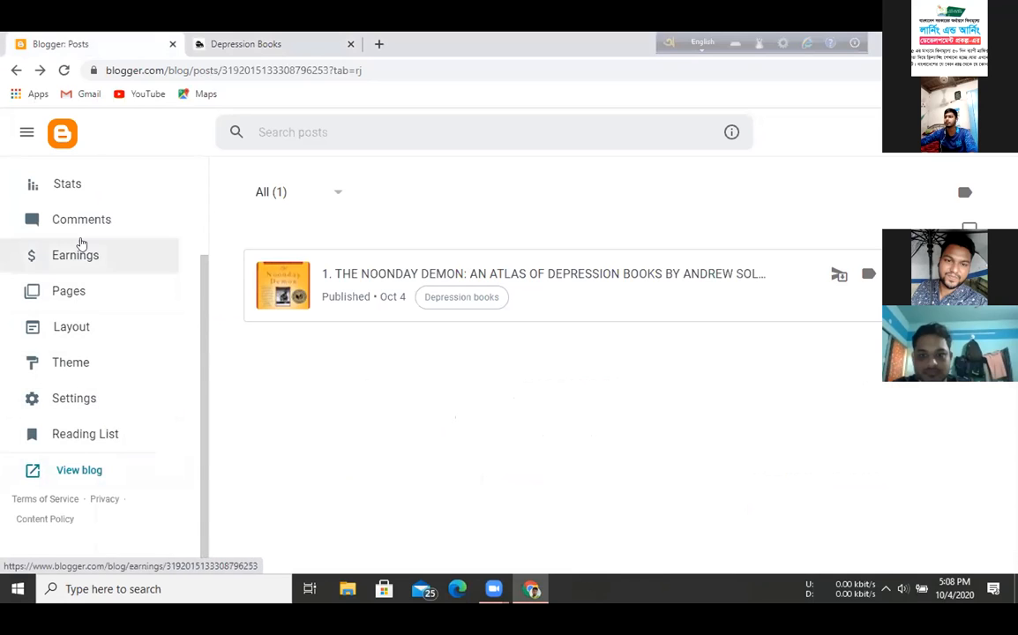
{"action": "left_click", "coordinate": [71, 398]}
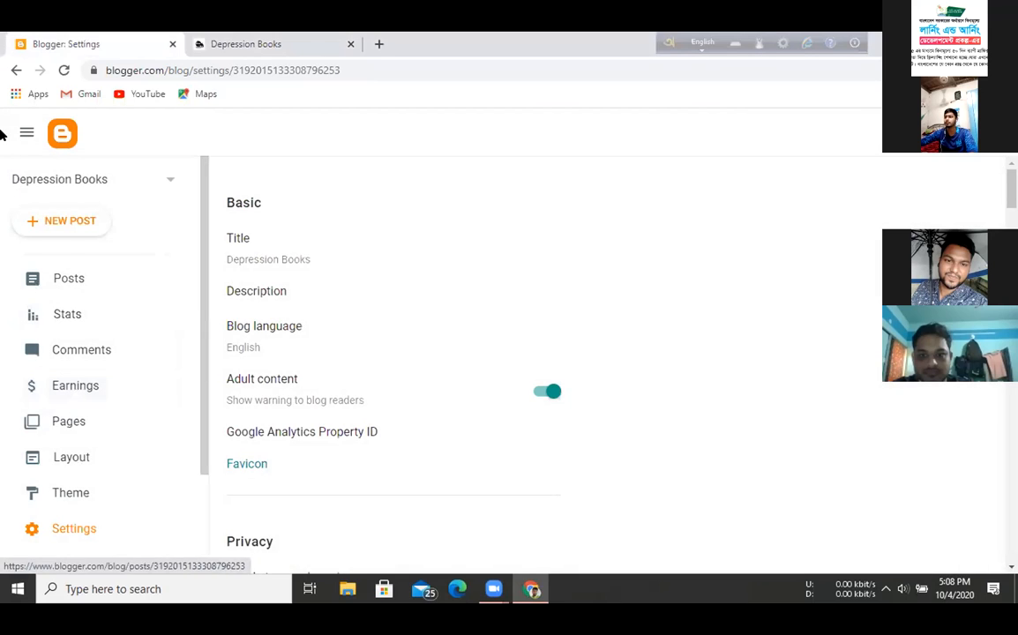
{"action": "left_click", "coordinate": [15, 72]}
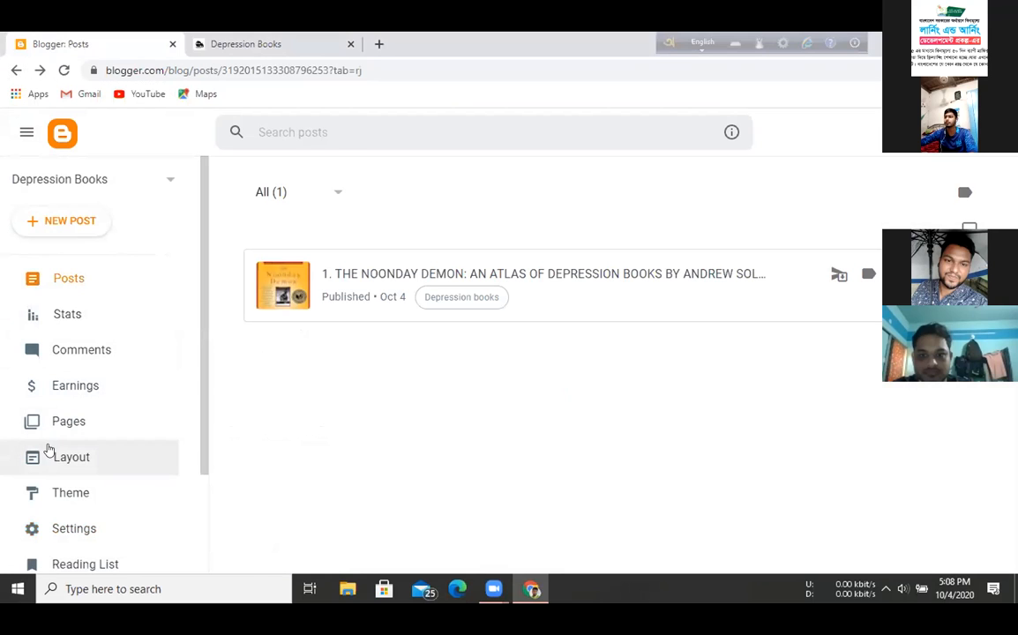
{"action": "left_click", "coordinate": [57, 457]}
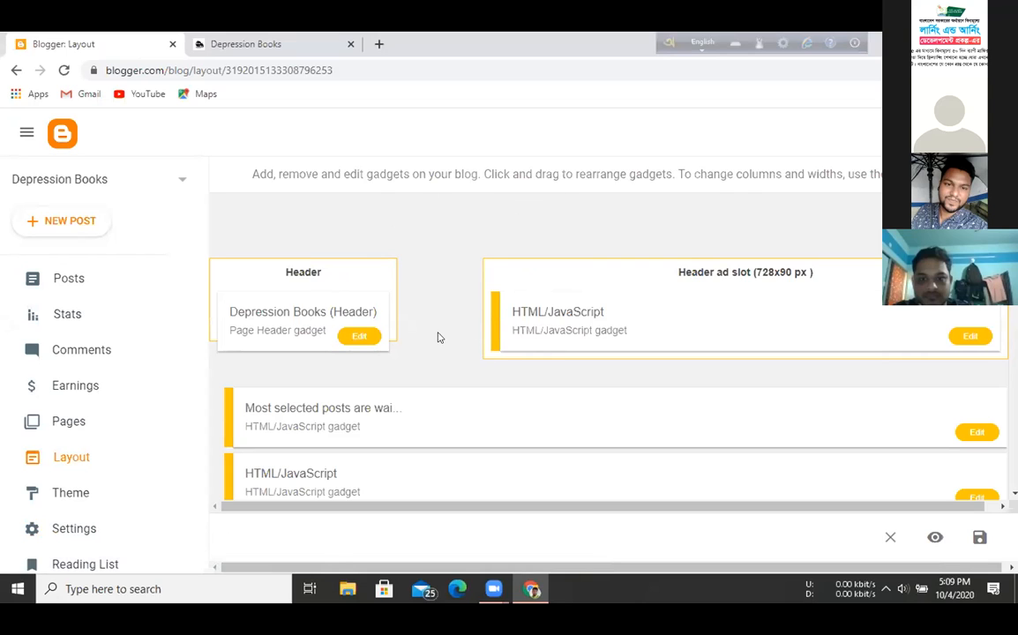
{"action": "left_click", "coordinate": [361, 337]}
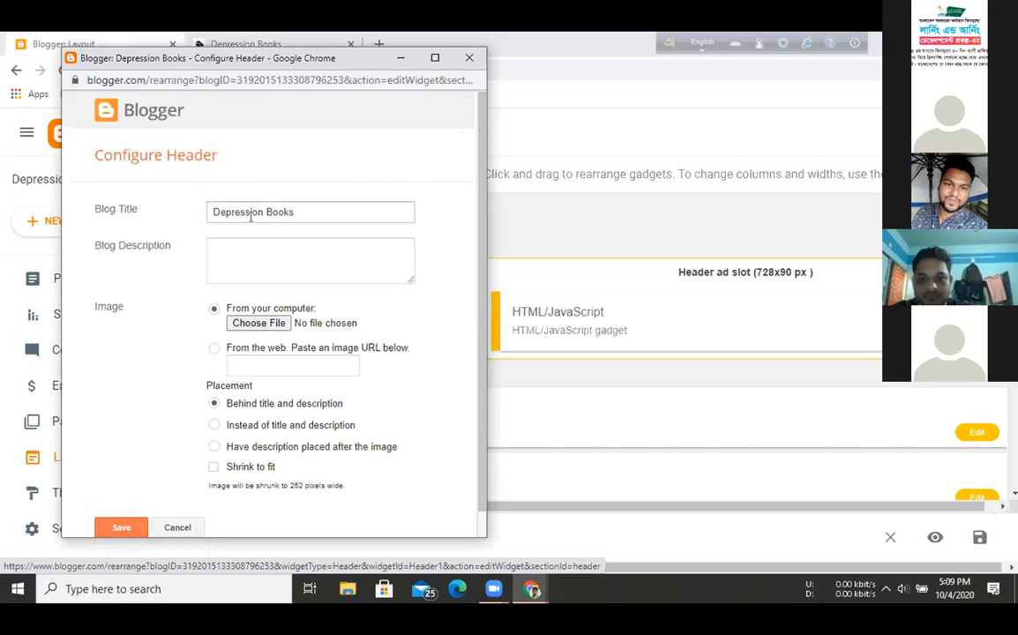
{"action": "left_click", "coordinate": [399, 60]}
Step: In a new browser tab, search Google for depression logo and look through the image results
{"action": "key", "text": "ctrl+t"}
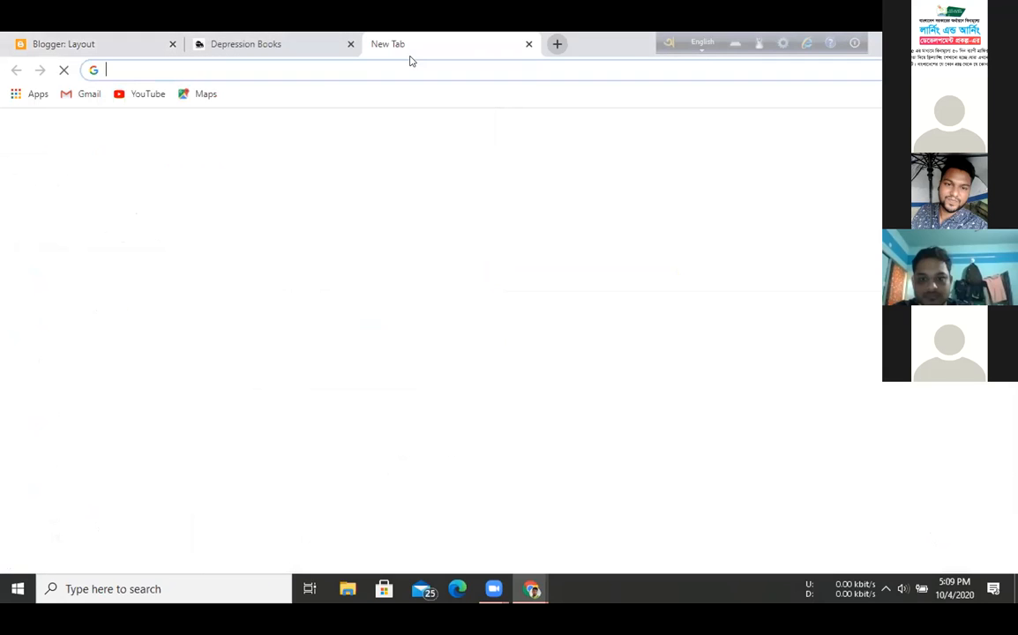
{"action": "left_click", "coordinate": [186, 65]}
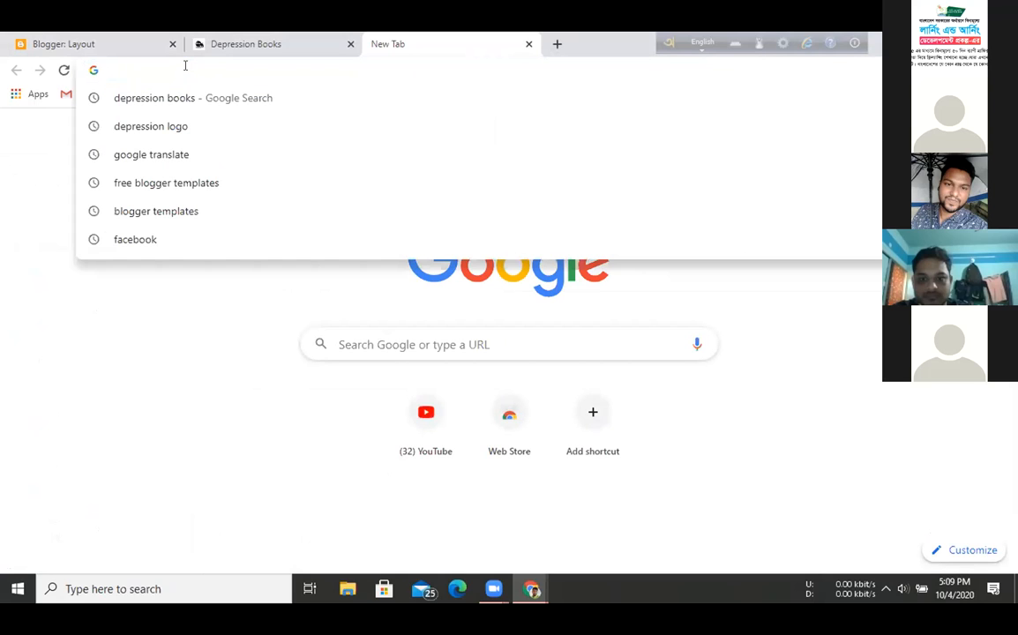
{"action": "left_click", "coordinate": [163, 126]}
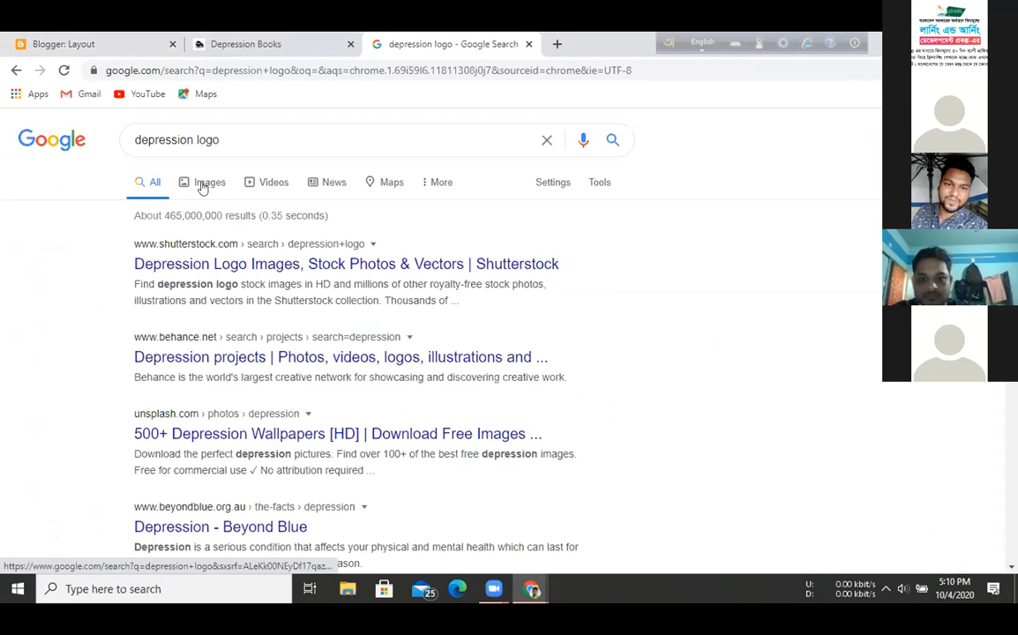
{"action": "left_click", "coordinate": [202, 185]}
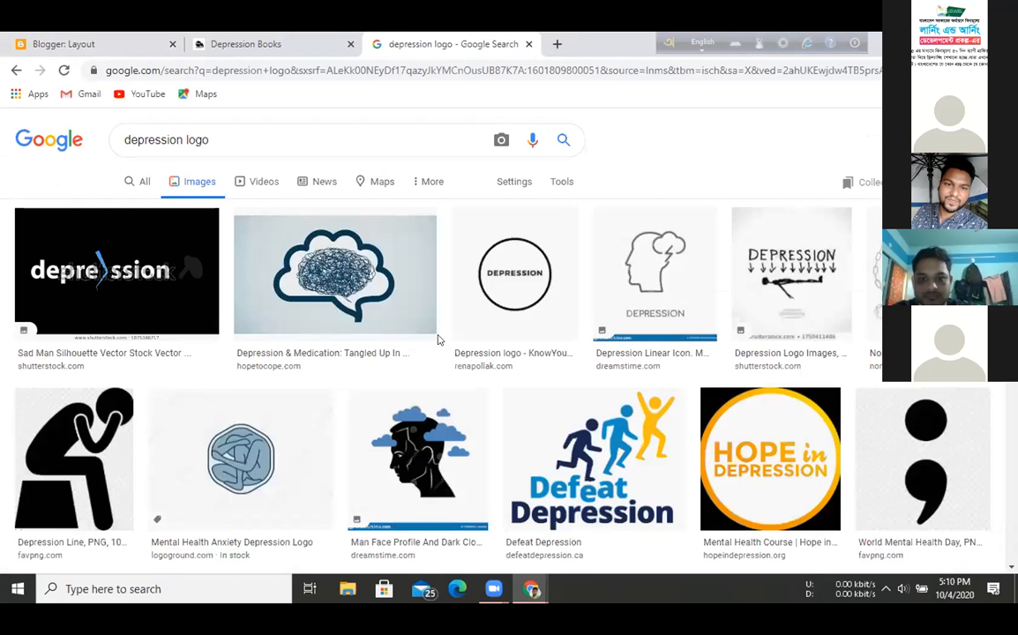
{"action": "scroll", "coordinate": [439, 340], "scroll_direction": "down", "scroll_amount": 2}
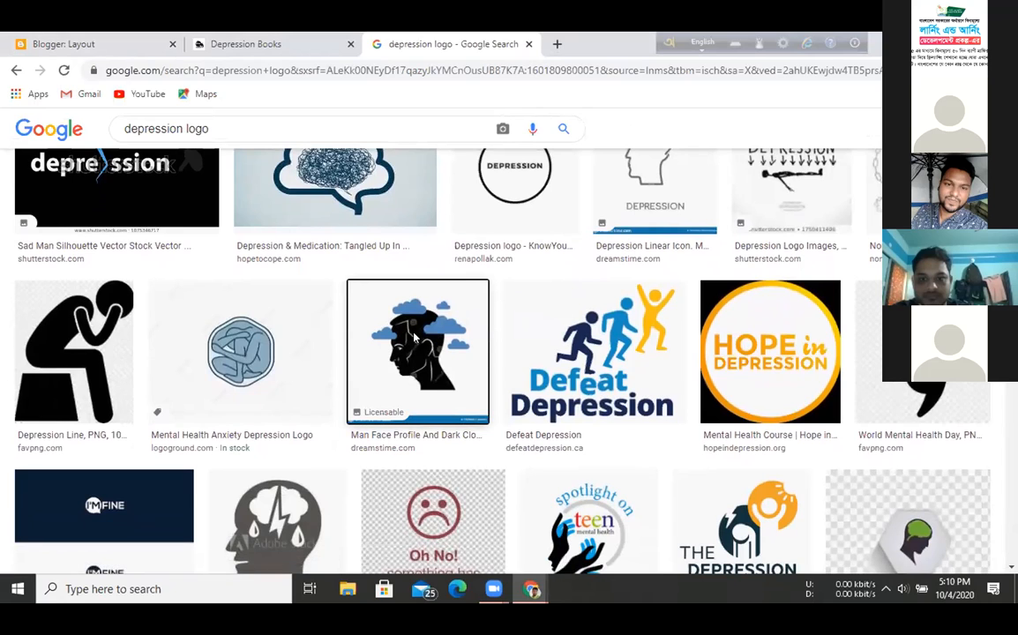
Step: Save the man's face profile with dark clouds image from the search results to the Desktop as a PNG named download
{"action": "right_click", "coordinate": [414, 337]}
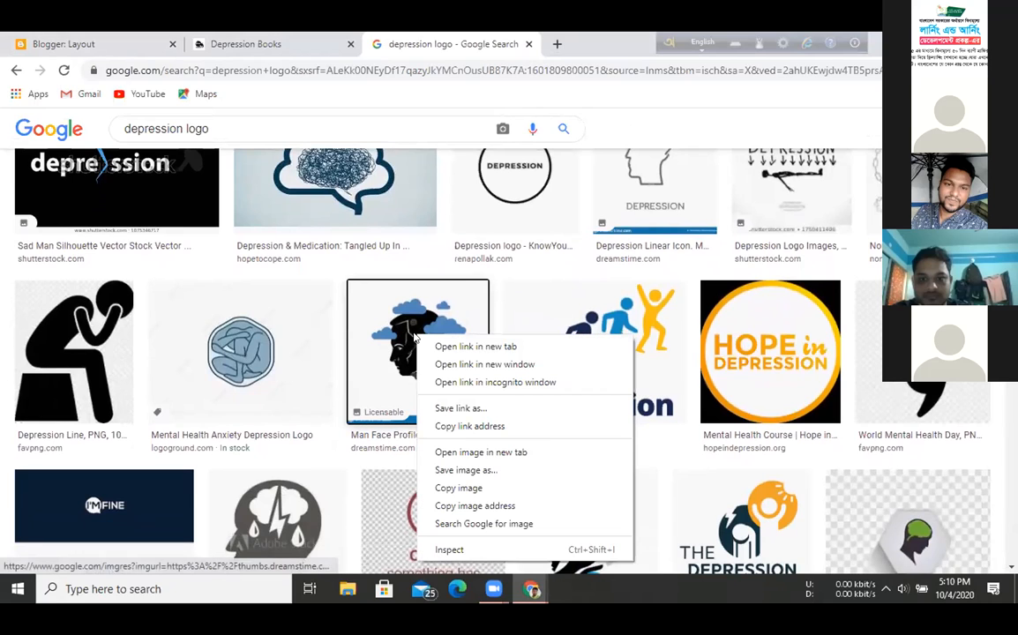
{"action": "left_click", "coordinate": [460, 471]}
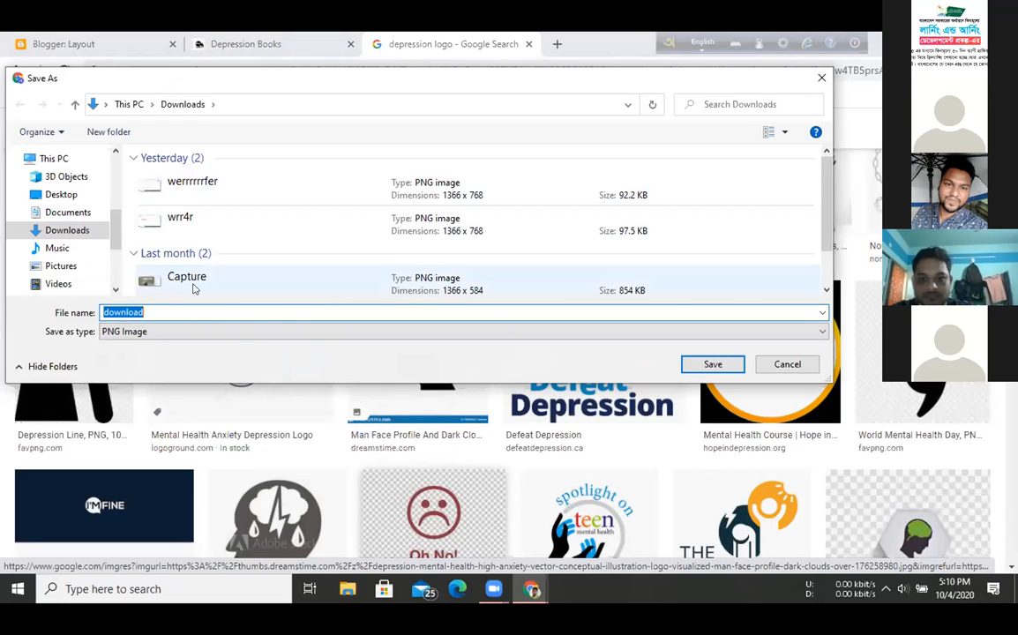
{"action": "left_click", "coordinate": [64, 195]}
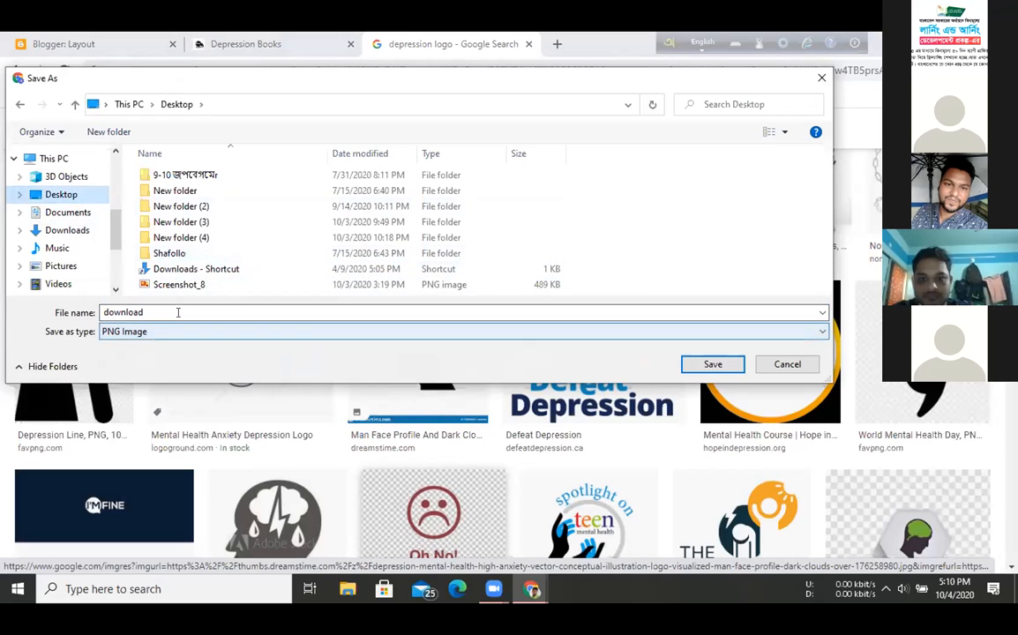
{"action": "left_click", "coordinate": [713, 364]}
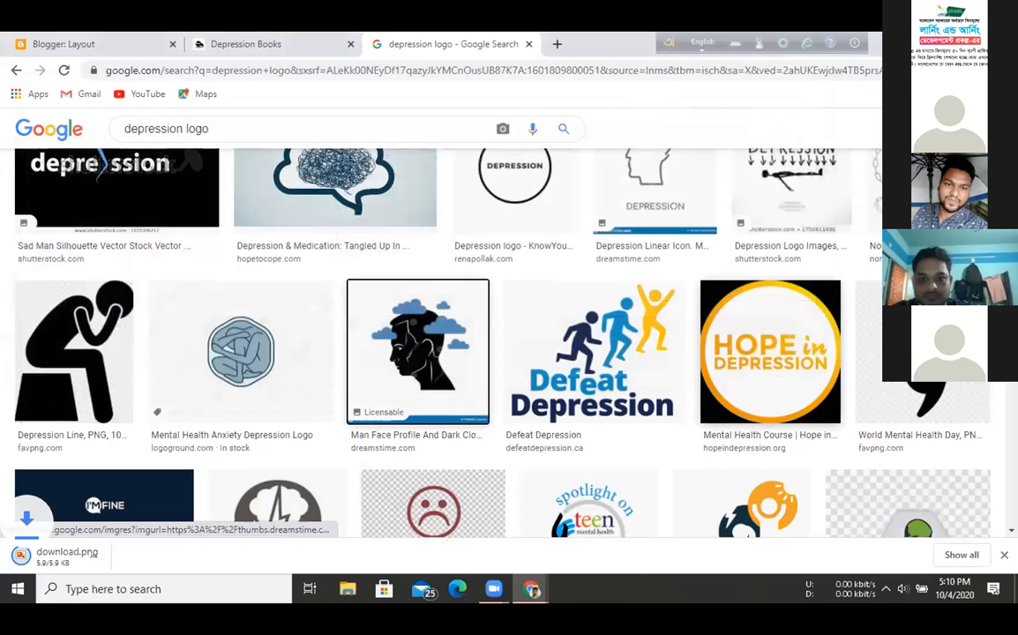
Step: Show the desktop and rename the downloaded logo image as DEPRESSION BOOKS
{"action": "key", "text": "super+d"}
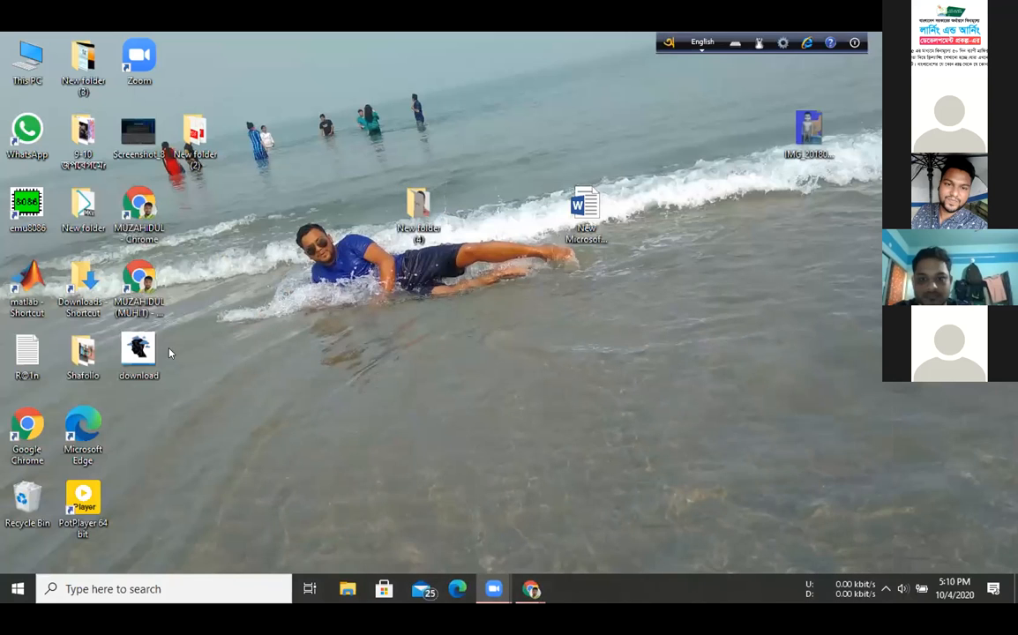
{"action": "double_click", "coordinate": [125, 360]}
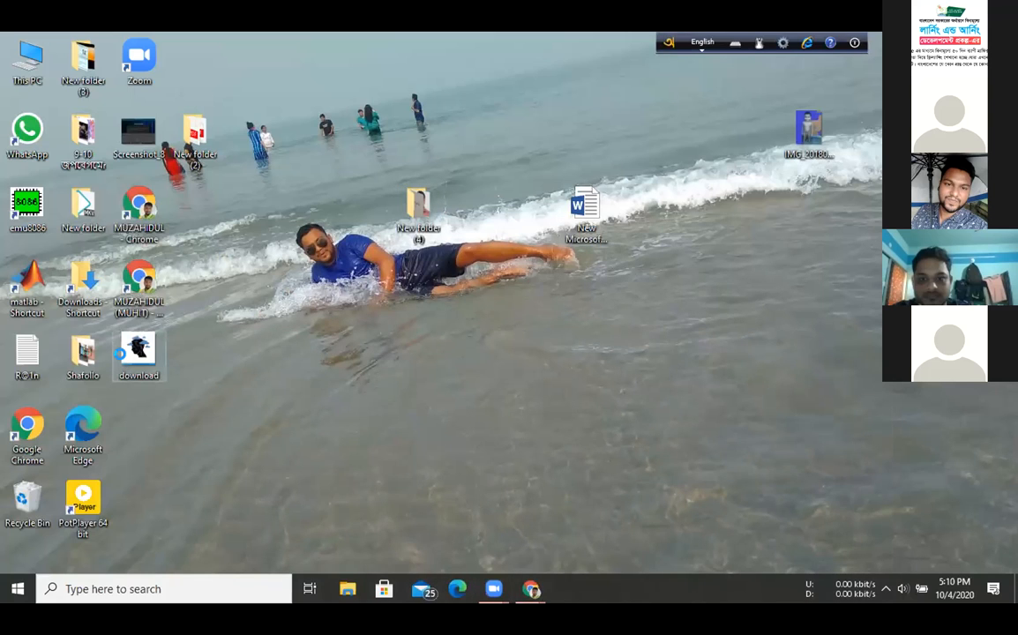
{"action": "right_click", "coordinate": [119, 353]}
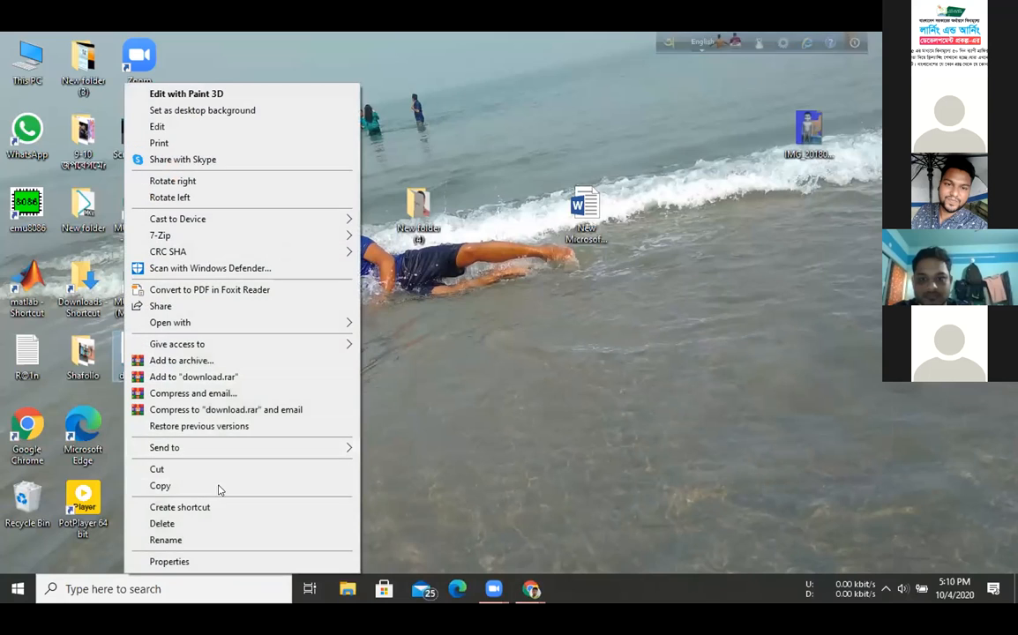
{"action": "left_click", "coordinate": [165, 540]}
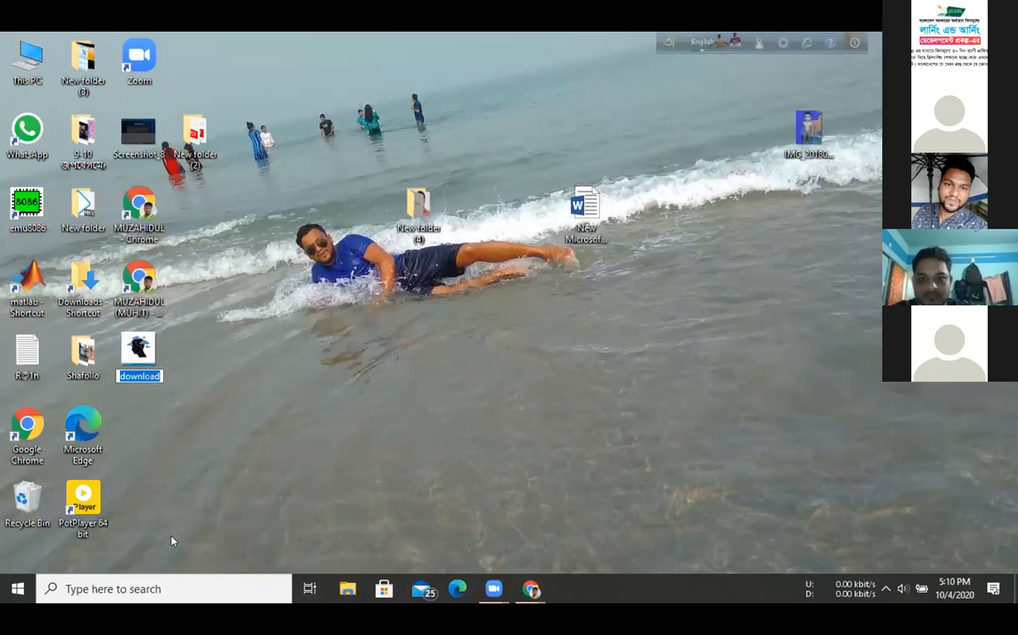
{"action": "type", "text": "DEPRESSION BOOKS"}
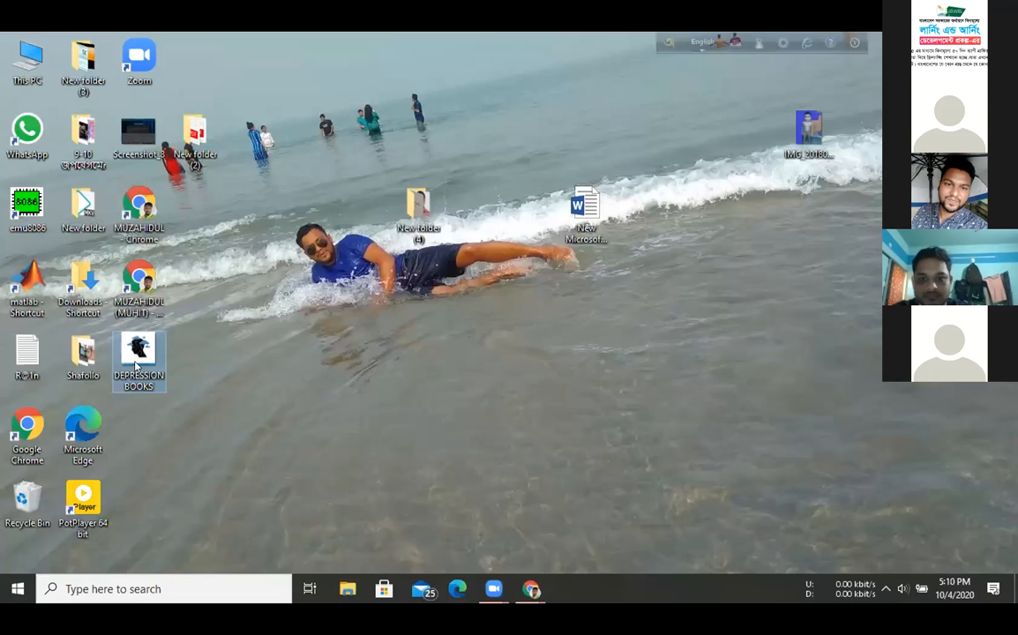
Step: Open the DEPRESSION BOOKS image in Paint, resize it to 90 pixels high without maintaining the aspect ratio, and save it
{"action": "right_click", "coordinate": [135, 353]}
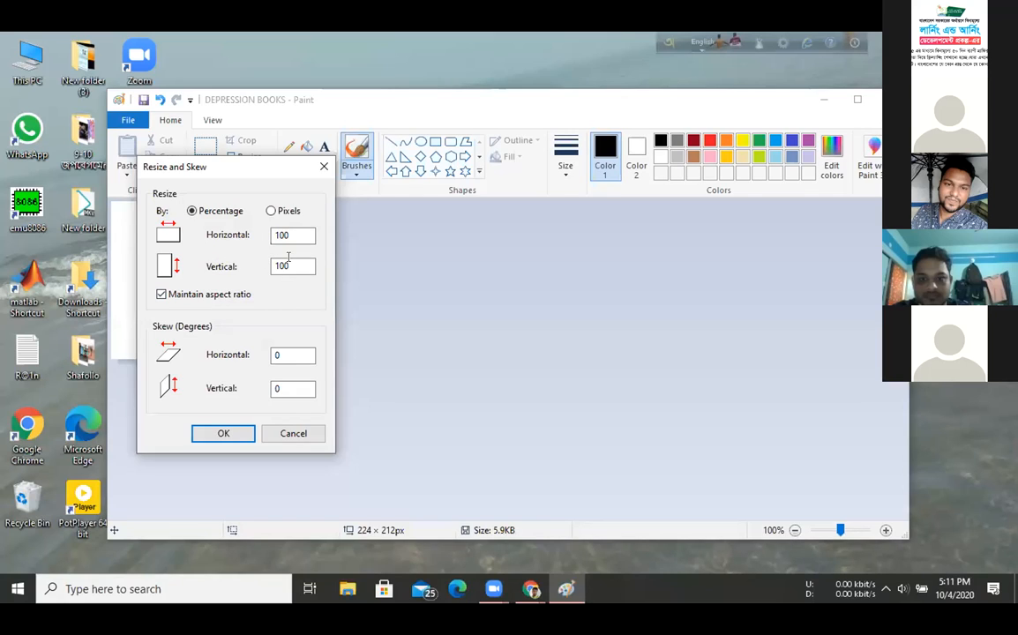
{"action": "left_click", "coordinate": [283, 209]}
{"action": "left_click", "coordinate": [161, 295]}
{"action": "left_click_drag", "start_coordinate": [286, 258], "coordinate": [261, 258]}
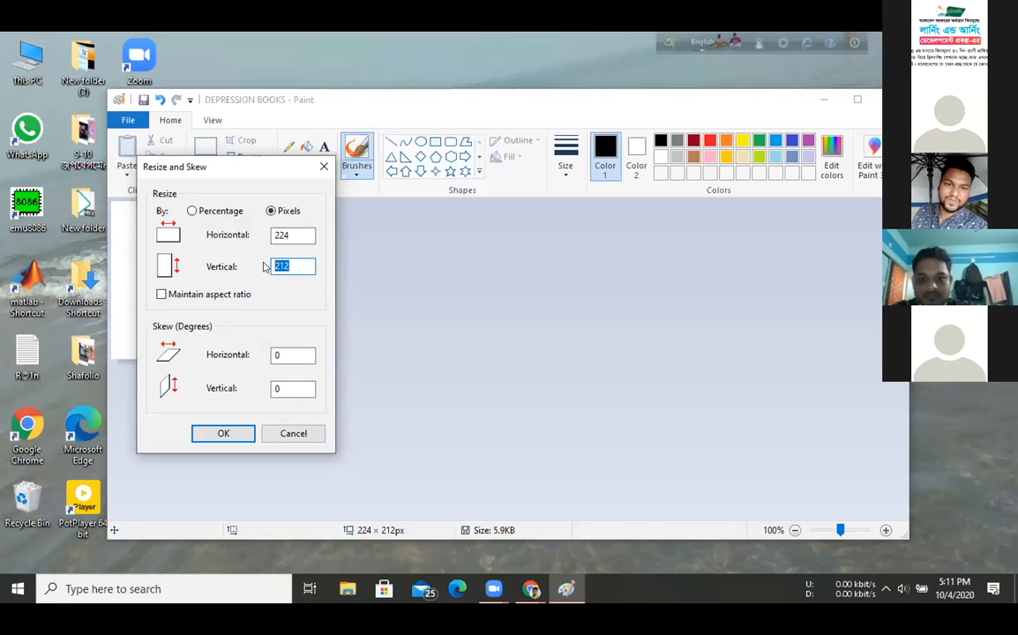
{"action": "type", "text": "90"}
{"action": "left_click", "coordinate": [224, 434]}
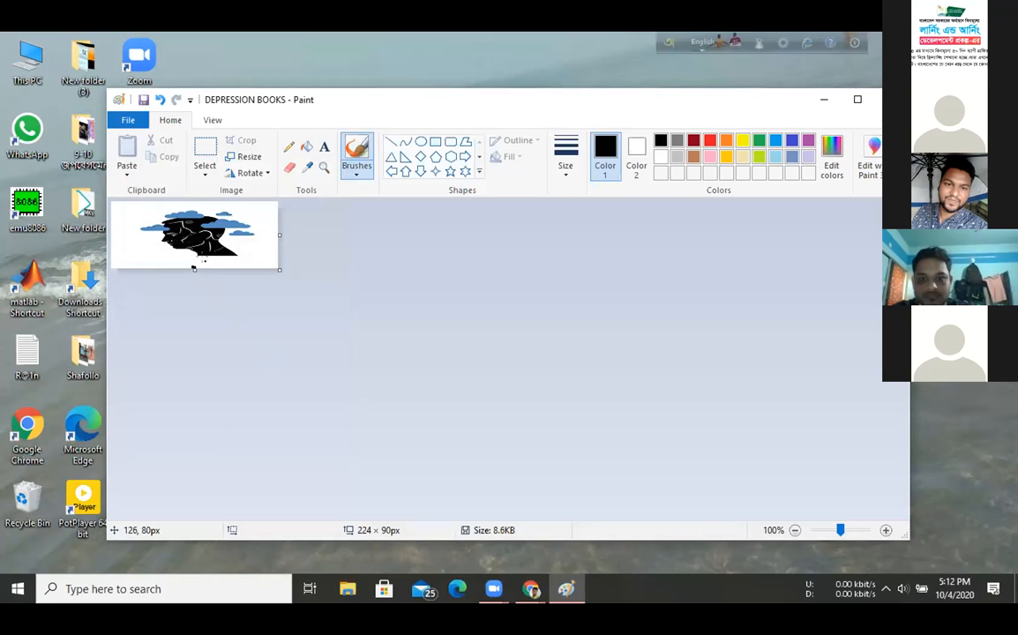
{"action": "left_click", "coordinate": [826, 100]}
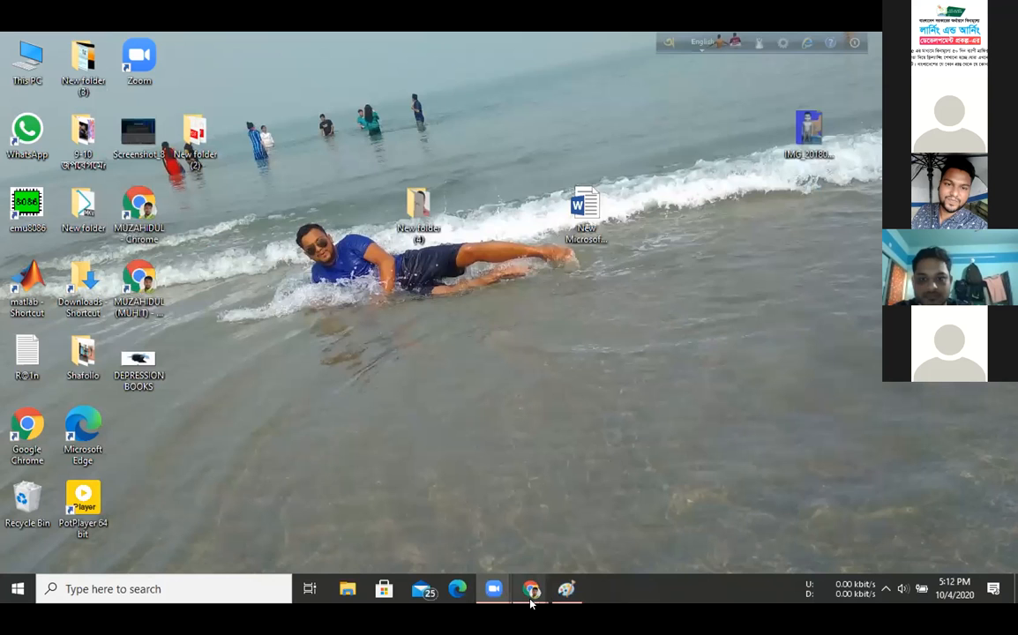
Step: Return to the Blogger layout in Chrome and upload the DEPRESSION BOOKS image from the Desktop to the Header gadget
{"action": "mouse_move", "coordinate": [531, 588]}
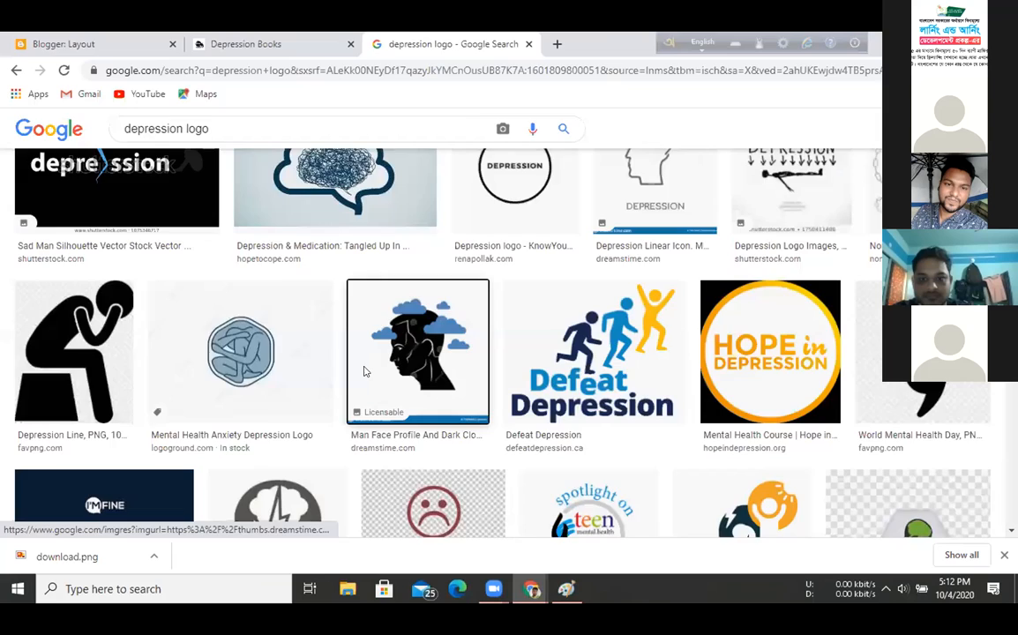
{"action": "left_click", "coordinate": [89, 44]}
{"action": "left_click", "coordinate": [358, 337]}
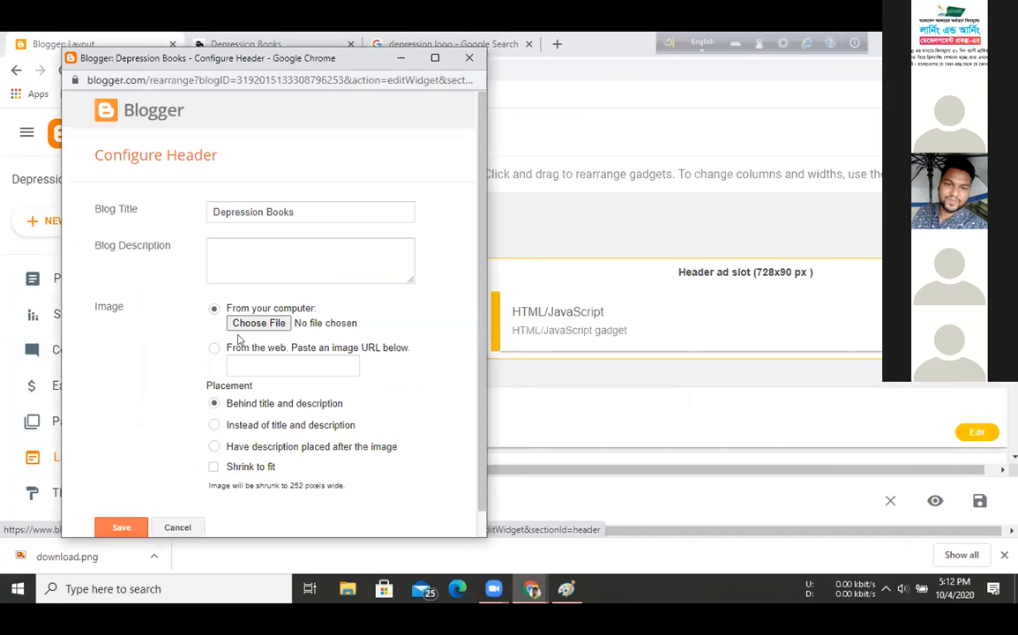
{"action": "left_click", "coordinate": [225, 253]}
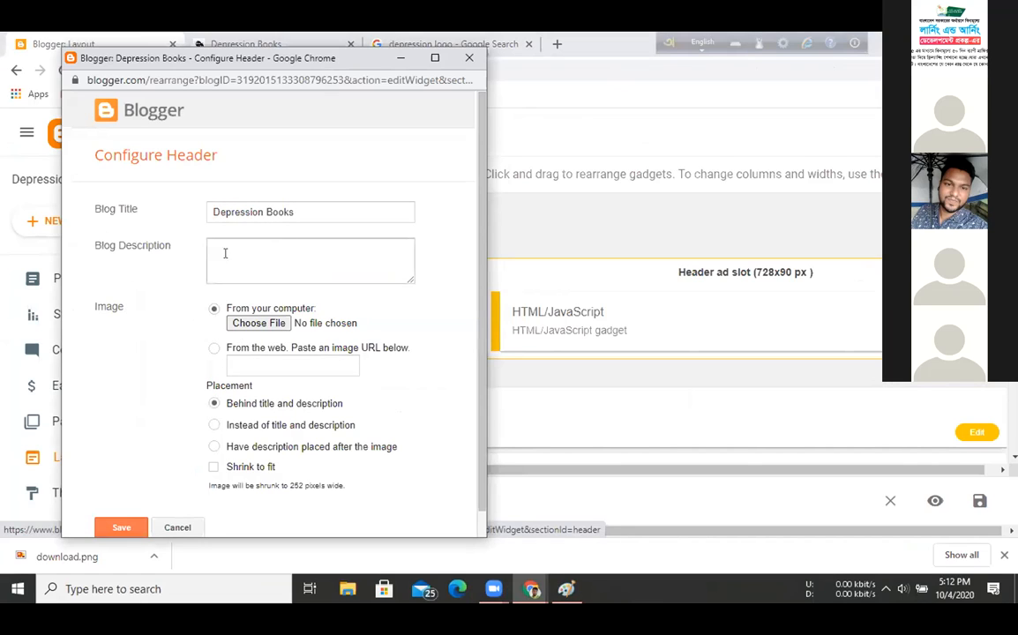
{"action": "left_click", "coordinate": [258, 324]}
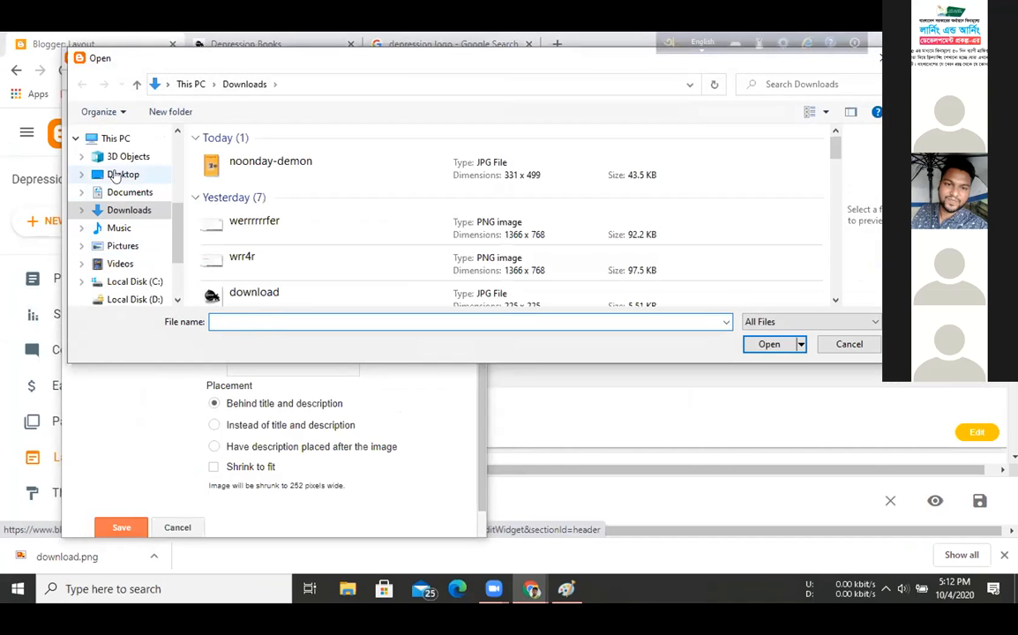
{"action": "left_click", "coordinate": [117, 174]}
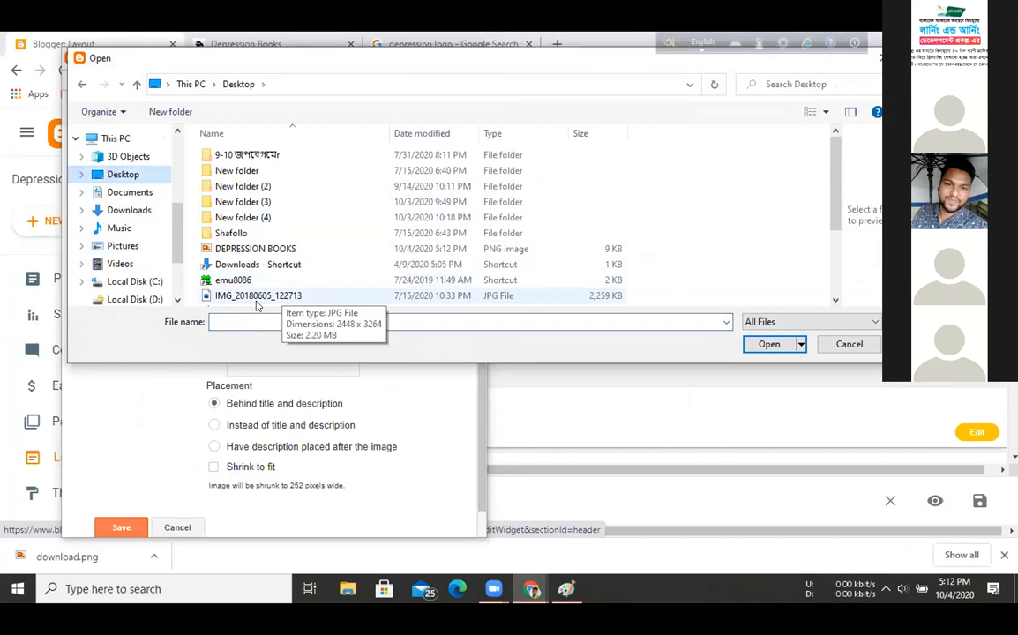
{"action": "scroll", "coordinate": [230, 290], "scroll_direction": "down", "scroll_amount": 1}
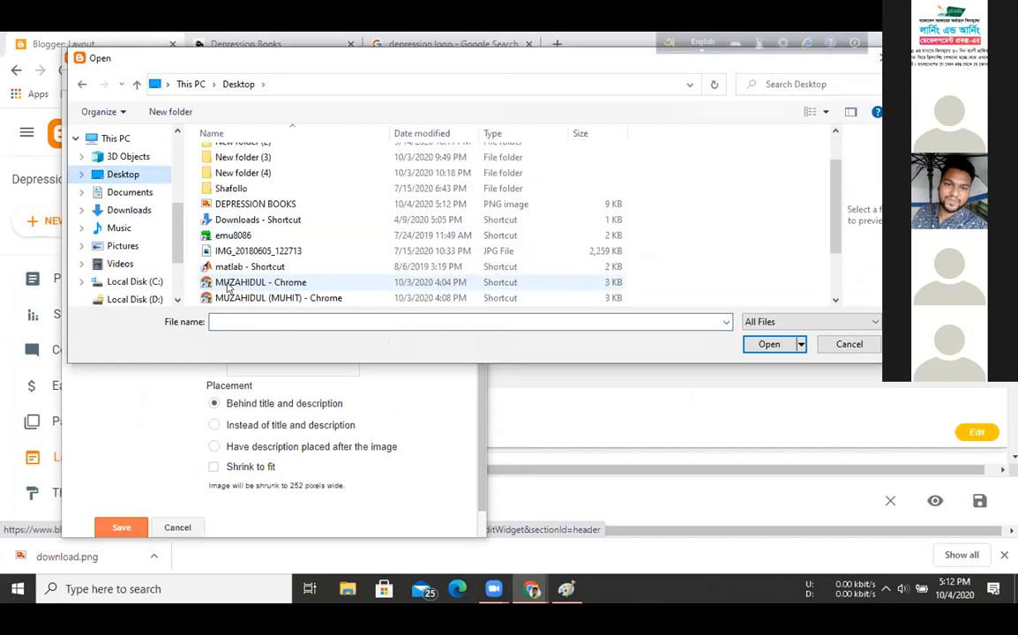
{"action": "scroll", "coordinate": [228, 288], "scroll_direction": "down", "scroll_amount": 1}
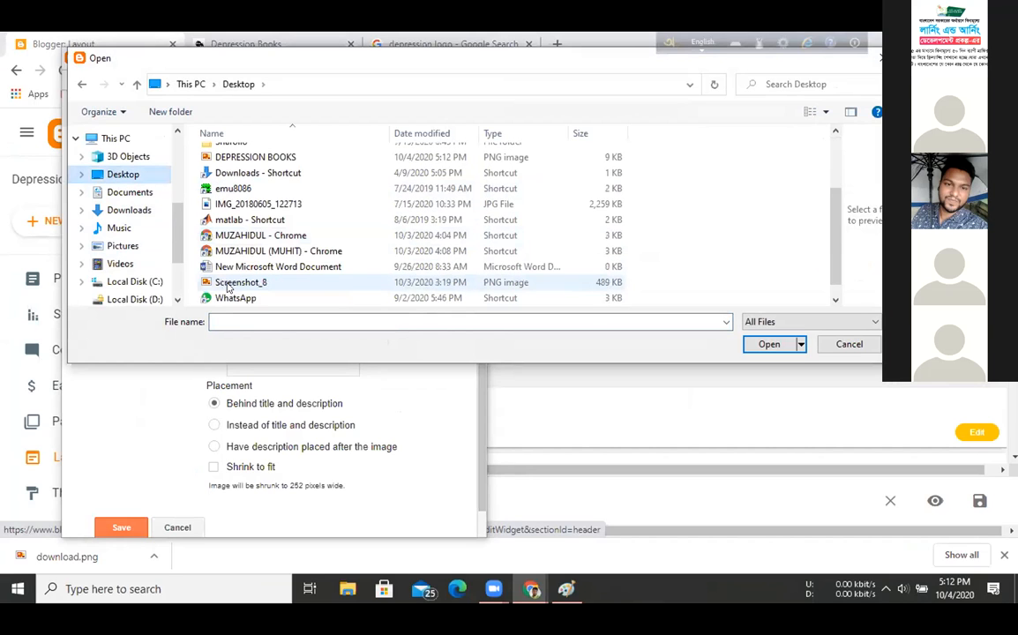
{"action": "scroll", "coordinate": [228, 287], "scroll_direction": "up", "scroll_amount": 1}
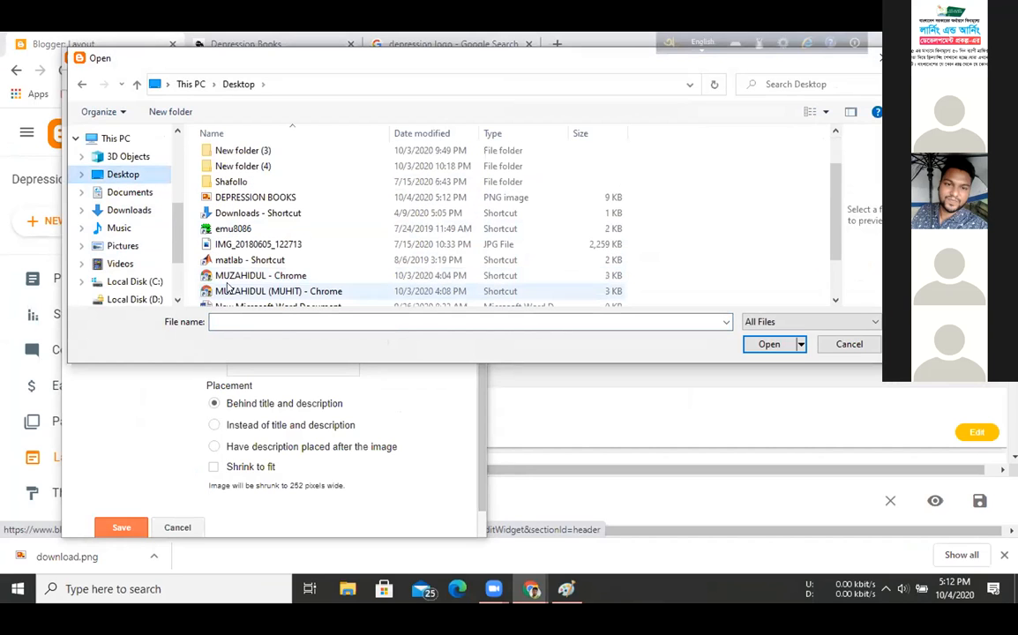
{"action": "left_click", "coordinate": [225, 197]}
{"action": "left_click", "coordinate": [769, 344]}
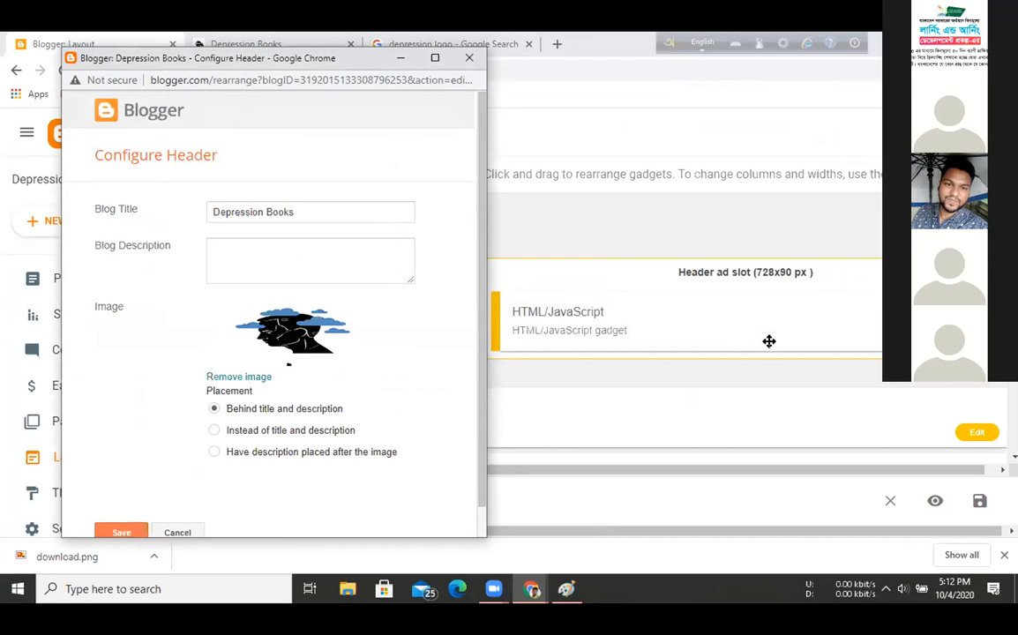
Step: Place the header image instead of title and description, save the gadget, and reload the live Depression Books blog
{"action": "scroll", "coordinate": [228, 424], "scroll_direction": "down", "scroll_amount": 1}
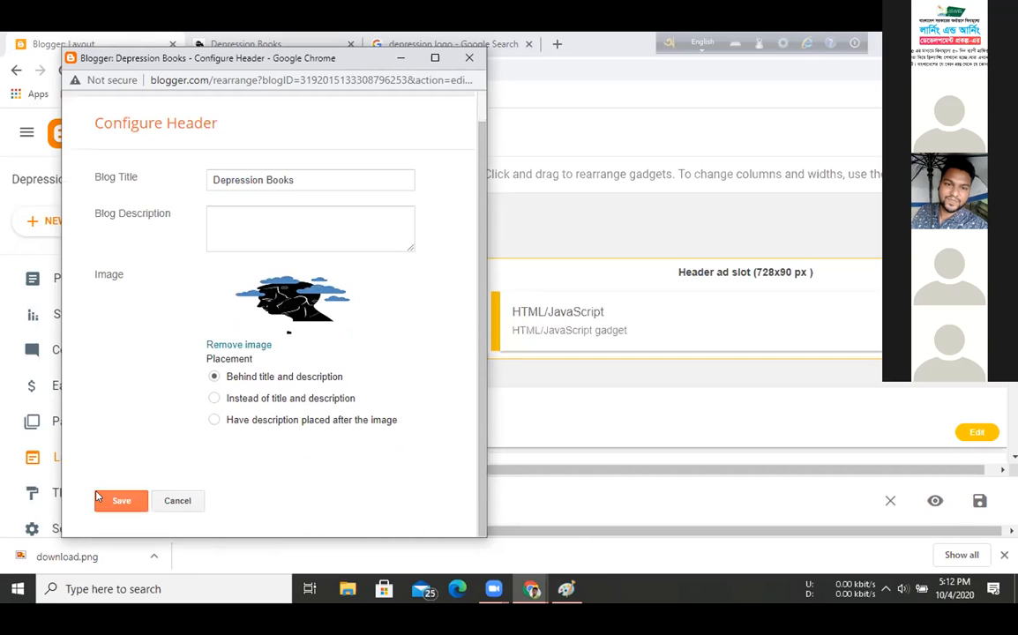
{"action": "left_click", "coordinate": [214, 398]}
{"action": "left_click", "coordinate": [115, 501]}
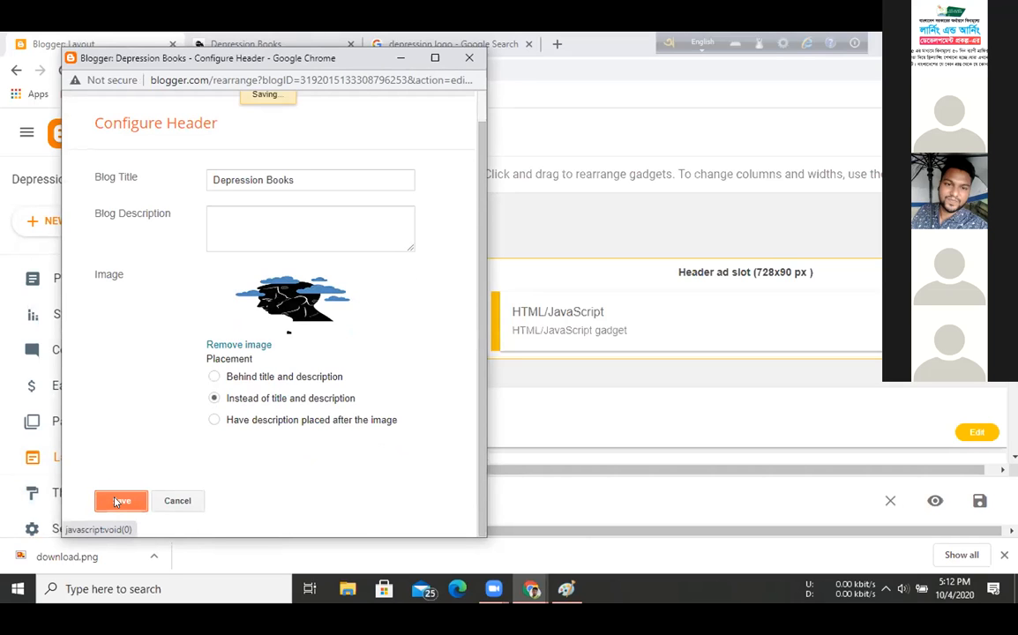
{"action": "left_click", "coordinate": [223, 46]}
{"action": "left_click", "coordinate": [62, 71]}
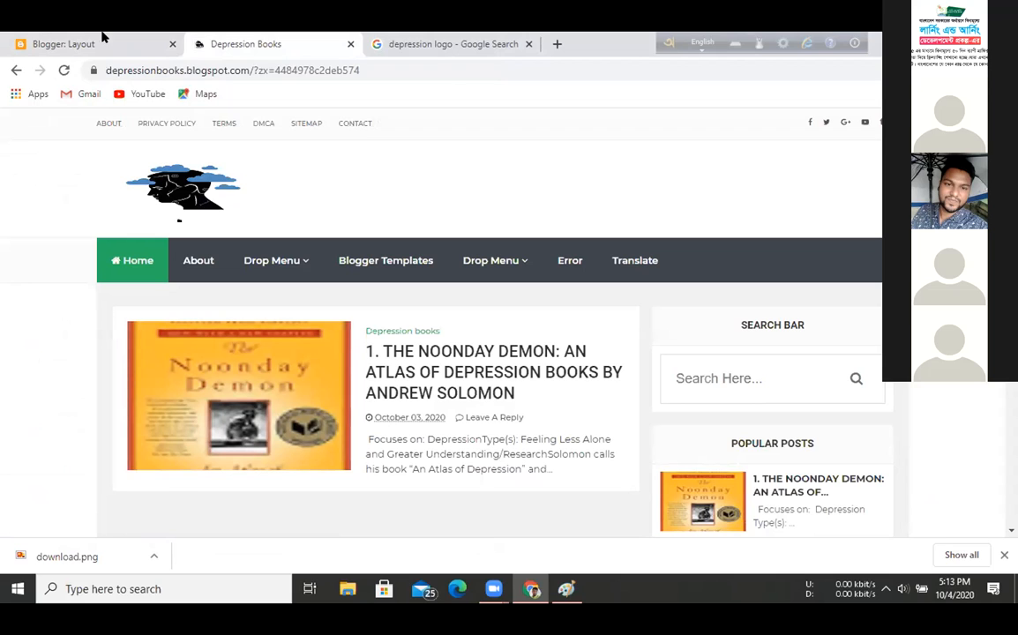
Step: Remove the HTML/JavaScript gadget from the Header ad slot in the Depression Books layout
{"action": "left_click", "coordinate": [63, 35]}
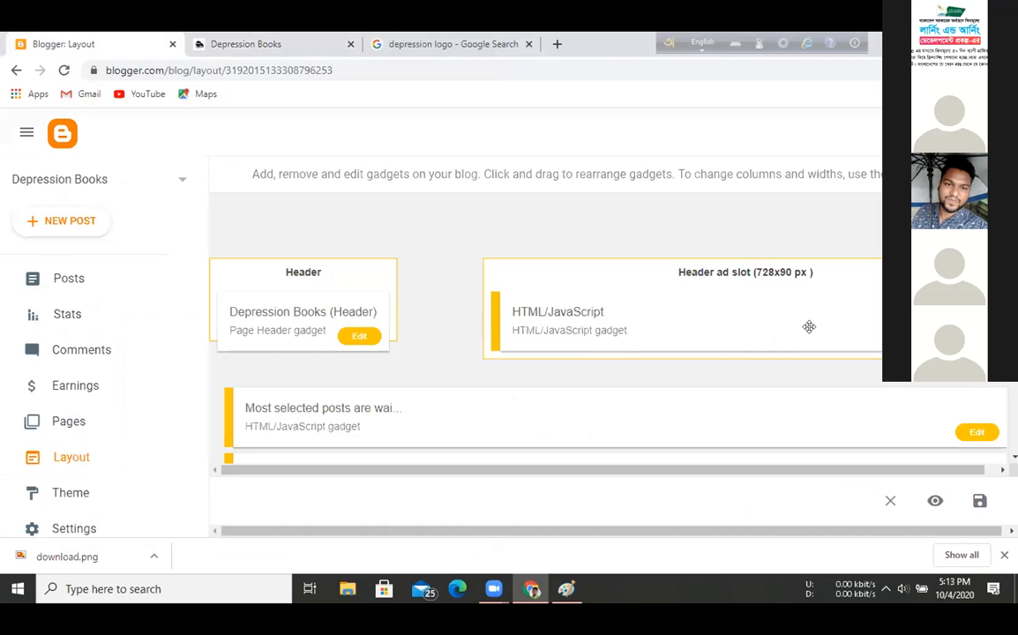
{"action": "left_click", "coordinate": [970, 336]}
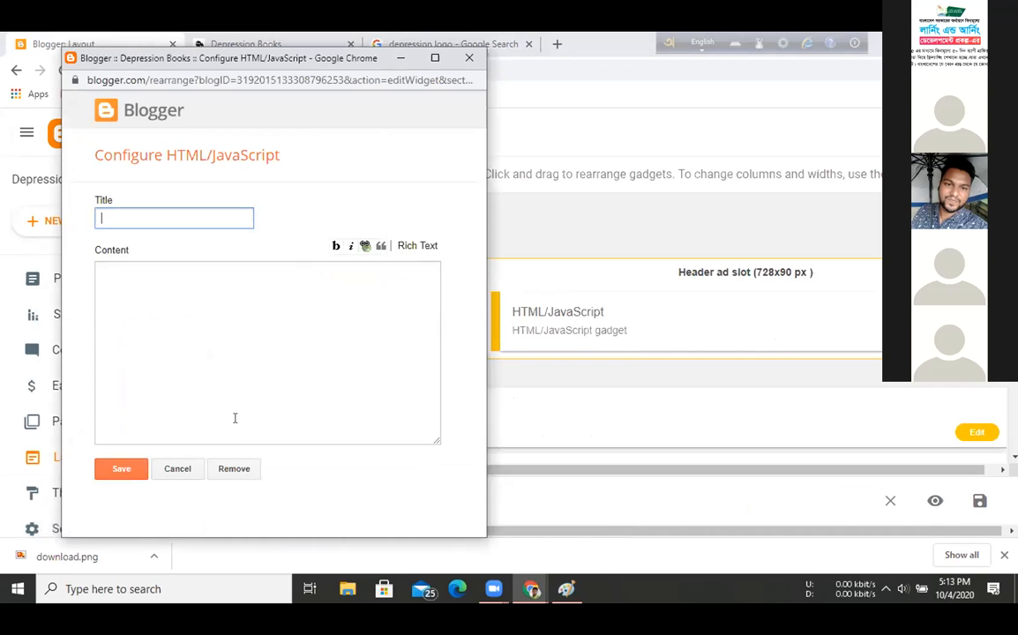
{"action": "left_click", "coordinate": [233, 469]}
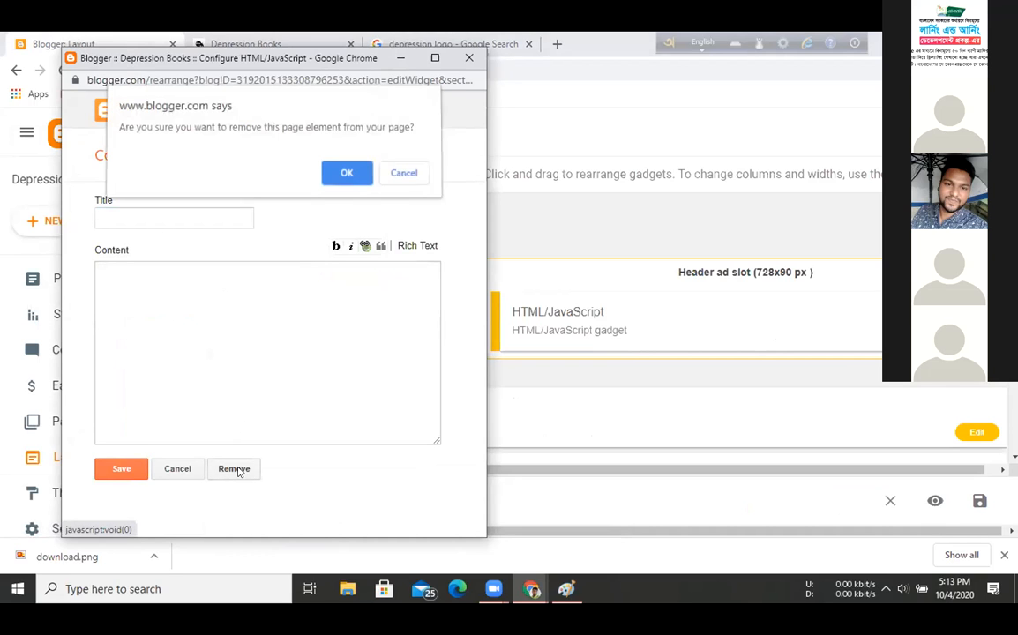
{"action": "left_click", "coordinate": [343, 176]}
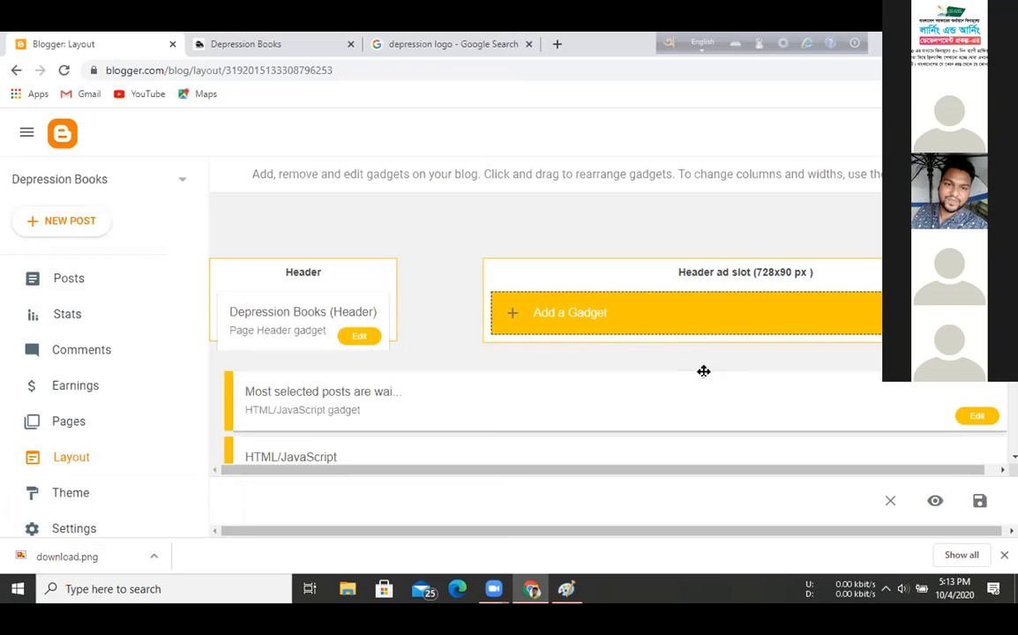
Step: Open a new Page Header gadget's configuration for the Header ad slot, minimise it and return to the depression logo image results
{"action": "left_click", "coordinate": [561, 316]}
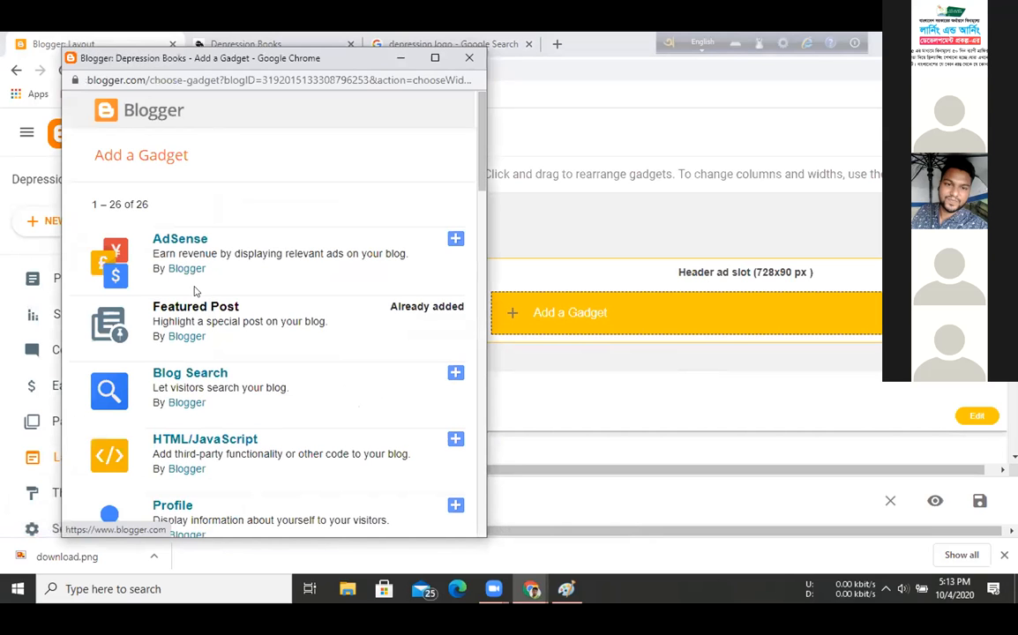
{"action": "scroll", "coordinate": [186, 296], "scroll_direction": "down", "scroll_amount": 3}
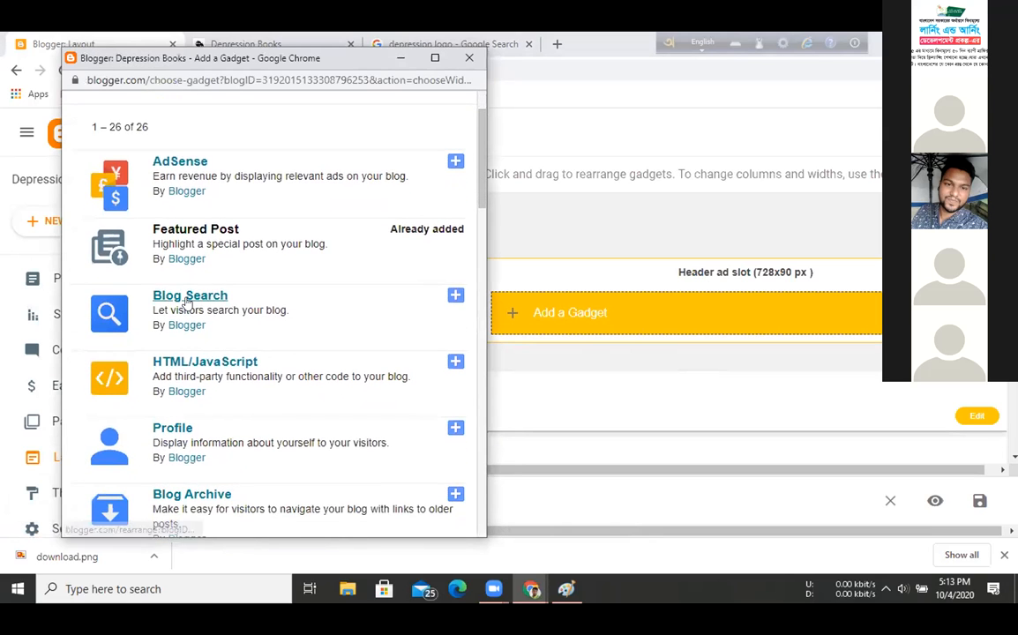
{"action": "scroll", "coordinate": [186, 303], "scroll_direction": "up", "scroll_amount": 1}
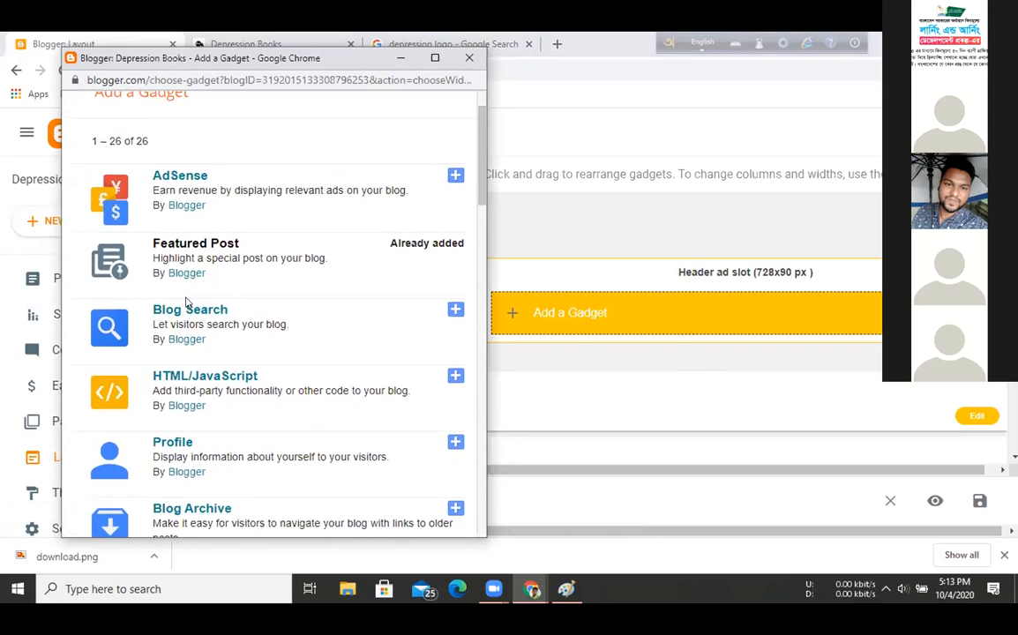
{"action": "scroll", "coordinate": [186, 302], "scroll_direction": "down", "scroll_amount": 5}
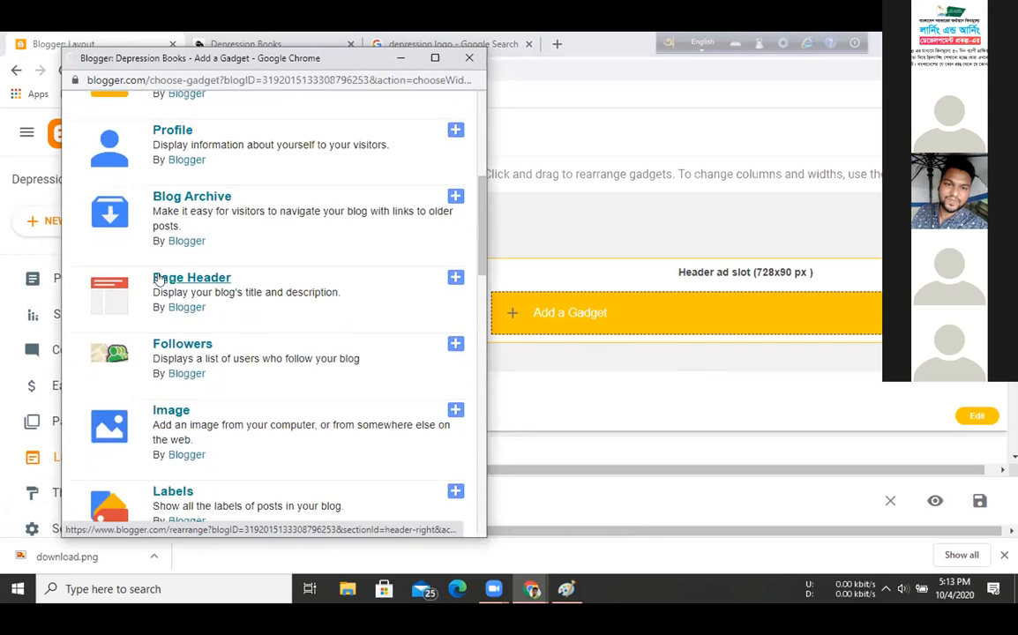
{"action": "left_click", "coordinate": [160, 278]}
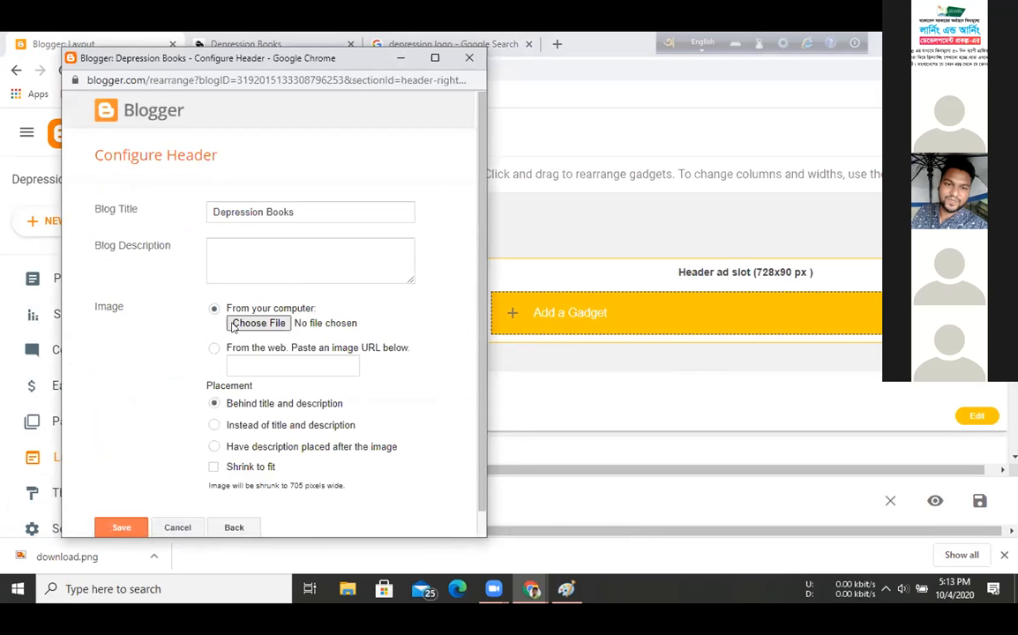
{"action": "left_click", "coordinate": [401, 59]}
{"action": "left_click", "coordinate": [411, 46]}
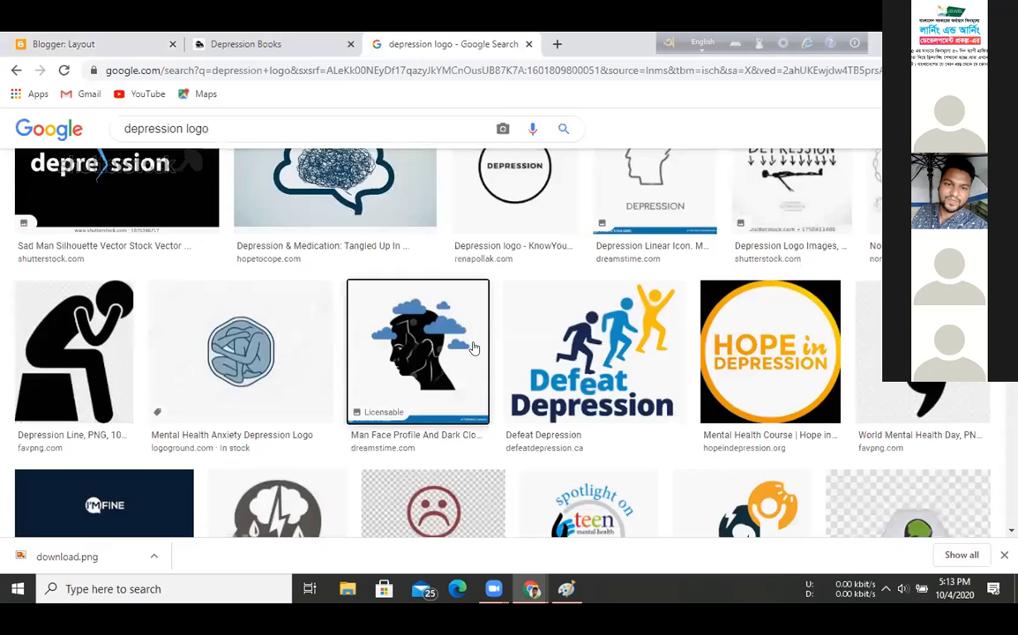
Step: Look through the depression logo image results for a picture suitable for the Header ad slot
{"action": "scroll", "coordinate": [474, 347], "scroll_direction": "down", "scroll_amount": 3}
{"action": "scroll", "coordinate": [474, 346], "scroll_direction": "down", "scroll_amount": 2}
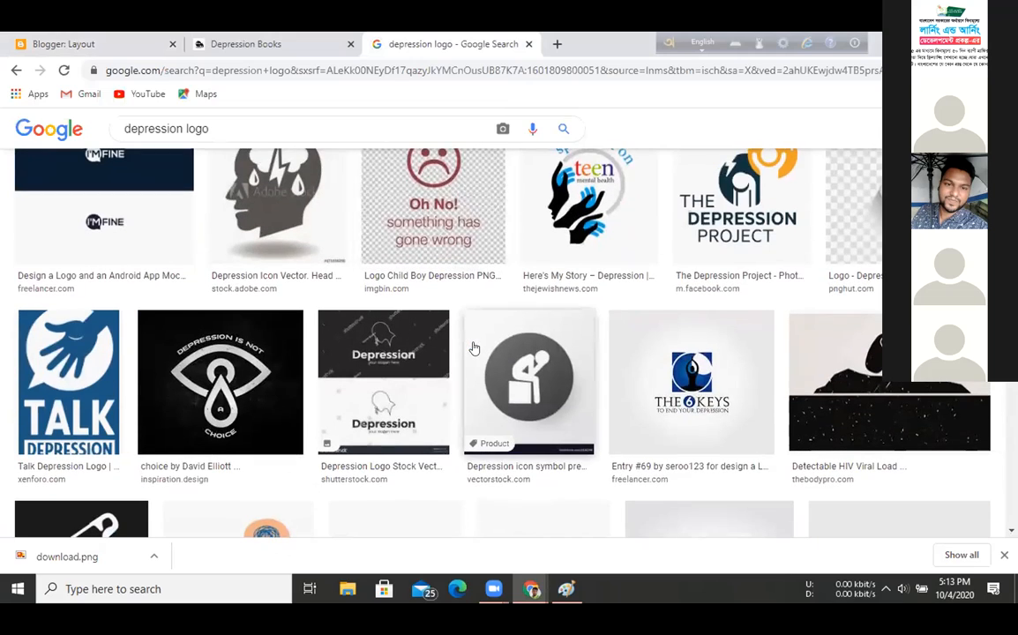
{"action": "scroll", "coordinate": [474, 347], "scroll_direction": "down", "scroll_amount": 2}
{"action": "scroll", "coordinate": [474, 346], "scroll_direction": "down", "scroll_amount": 5}
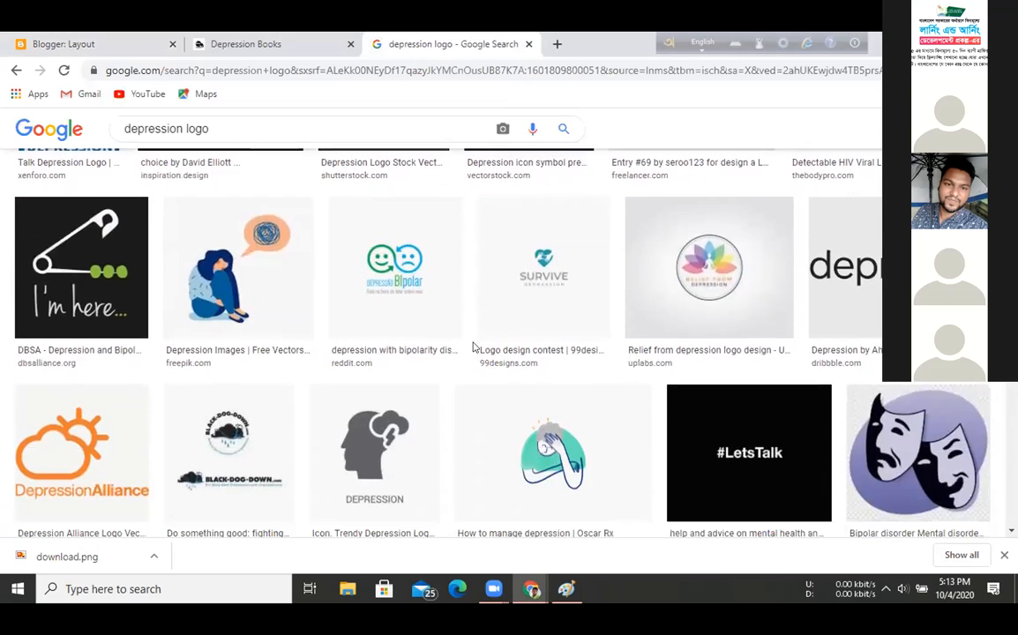
{"action": "scroll", "coordinate": [470, 331], "scroll_direction": "down", "scroll_amount": 1}
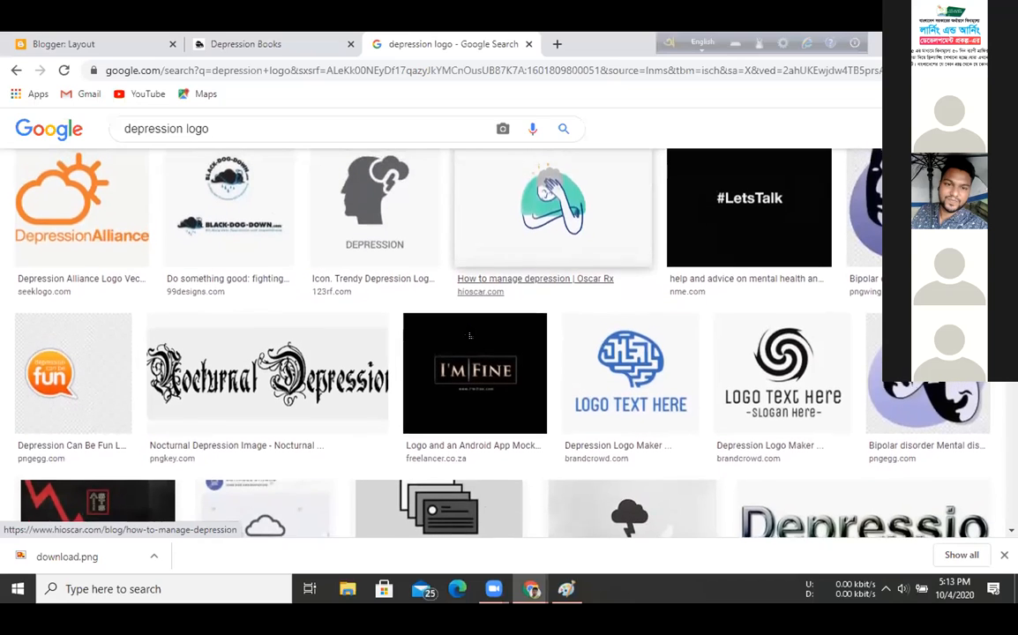
{"action": "scroll", "coordinate": [469, 333], "scroll_direction": "up", "scroll_amount": 4}
{"action": "scroll", "coordinate": [470, 332], "scroll_direction": "up", "scroll_amount": 6}
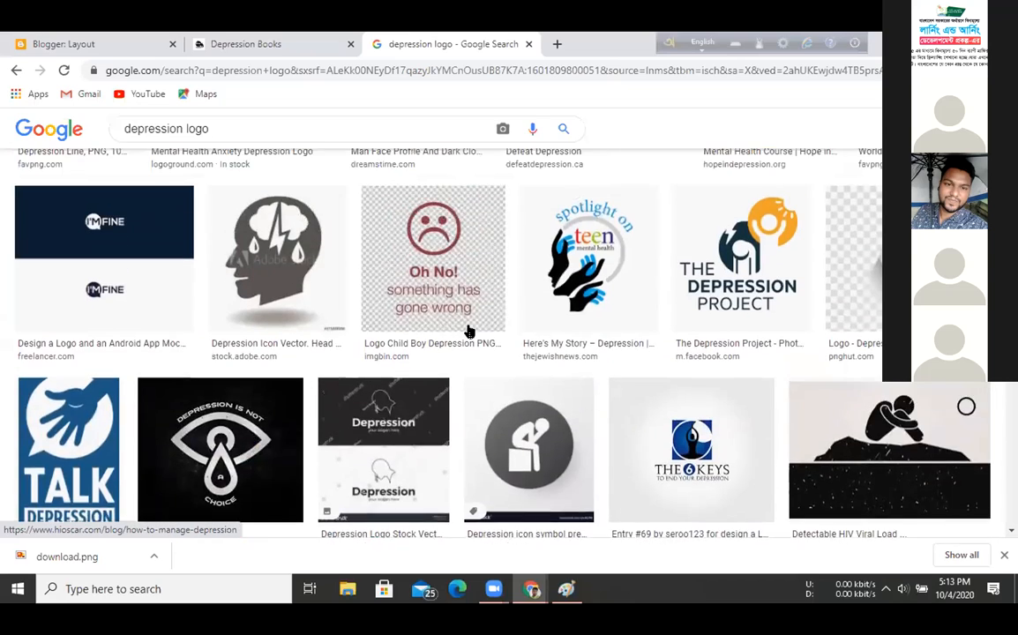
{"action": "scroll", "coordinate": [469, 332], "scroll_direction": "up", "scroll_amount": 2}
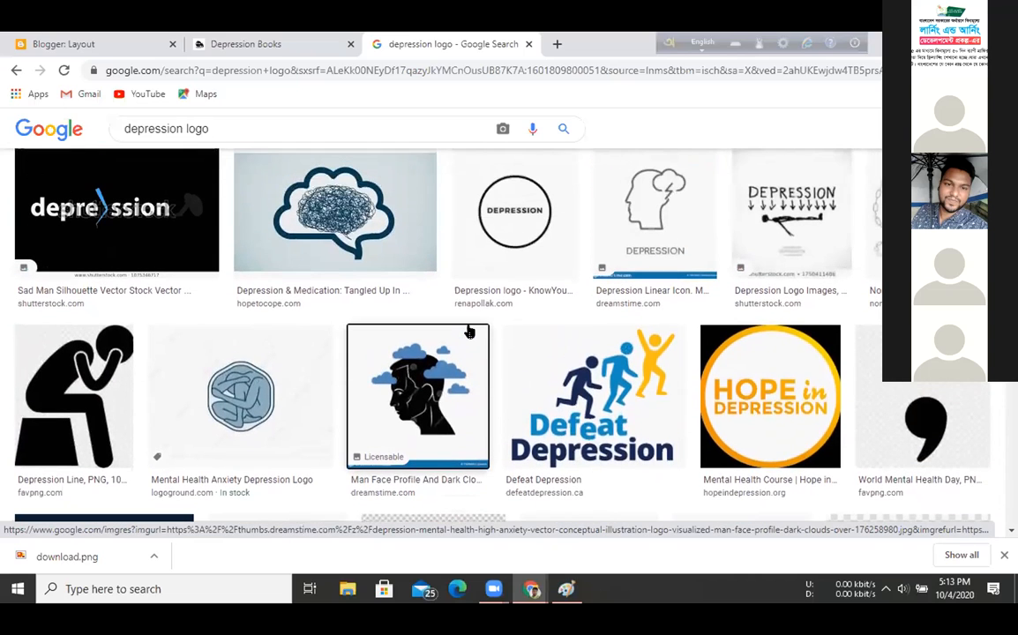
{"action": "right_click", "coordinate": [92, 196]}
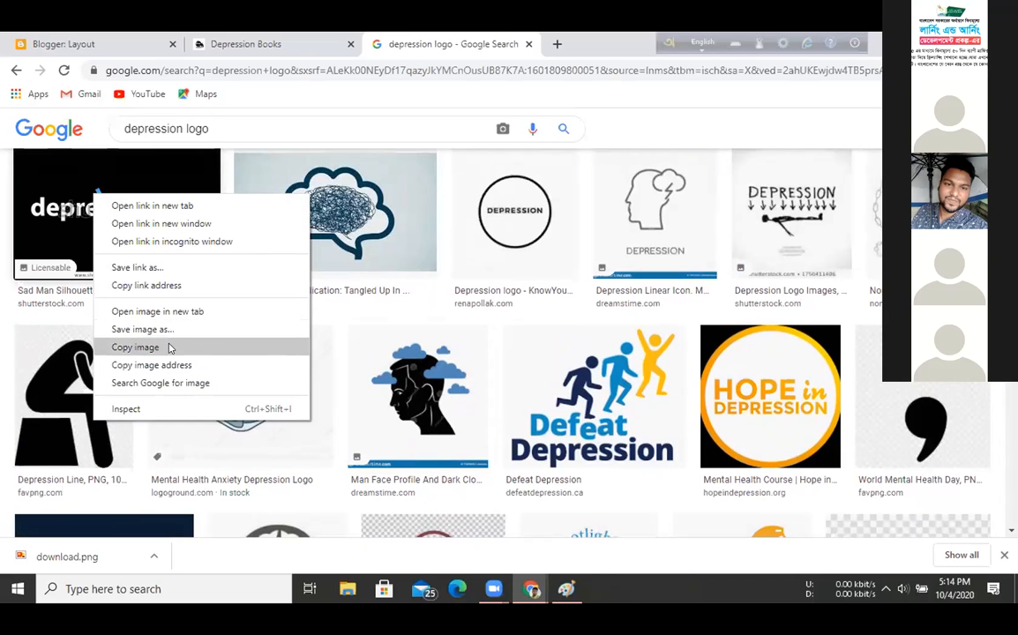
{"action": "left_click", "coordinate": [141, 329]}
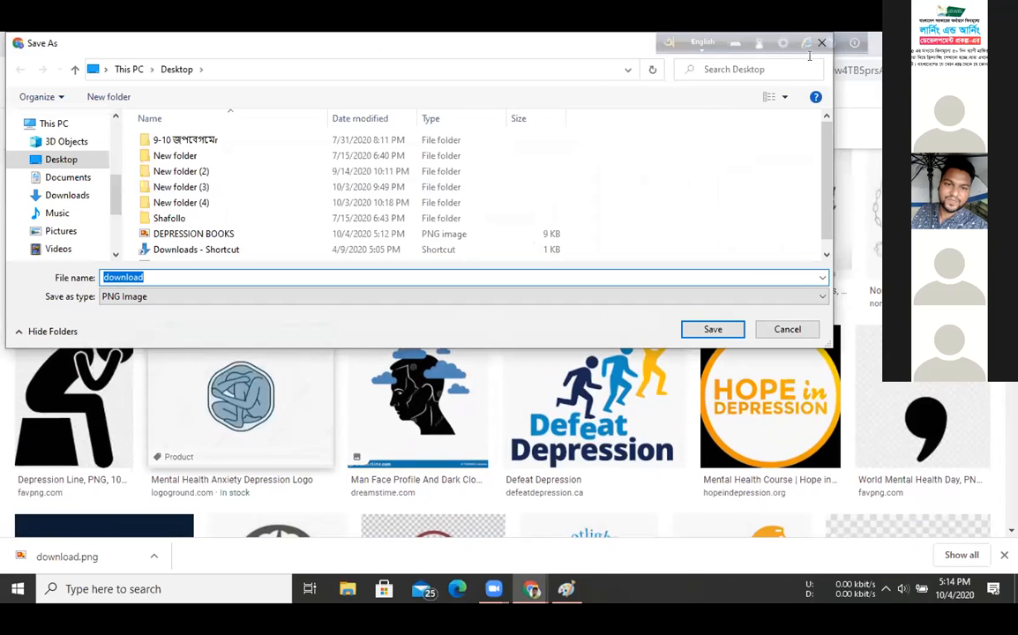
{"action": "left_click", "coordinate": [787, 329]}
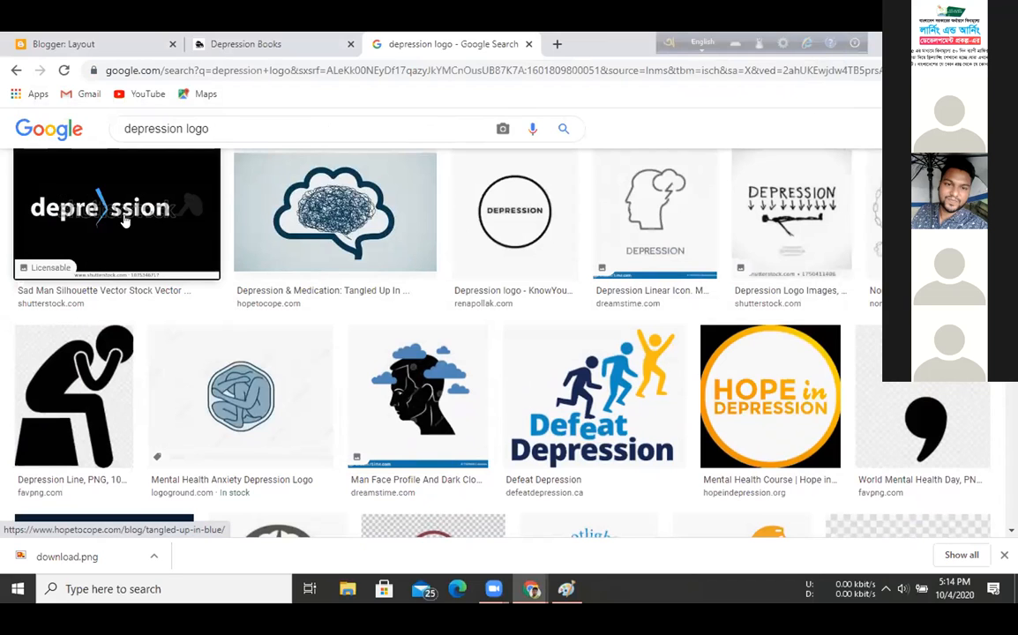
Step: Open the preview of the black Sad Man Silhouette depression logo and look through its related images for a header ad picture
{"action": "left_click", "coordinate": [125, 221]}
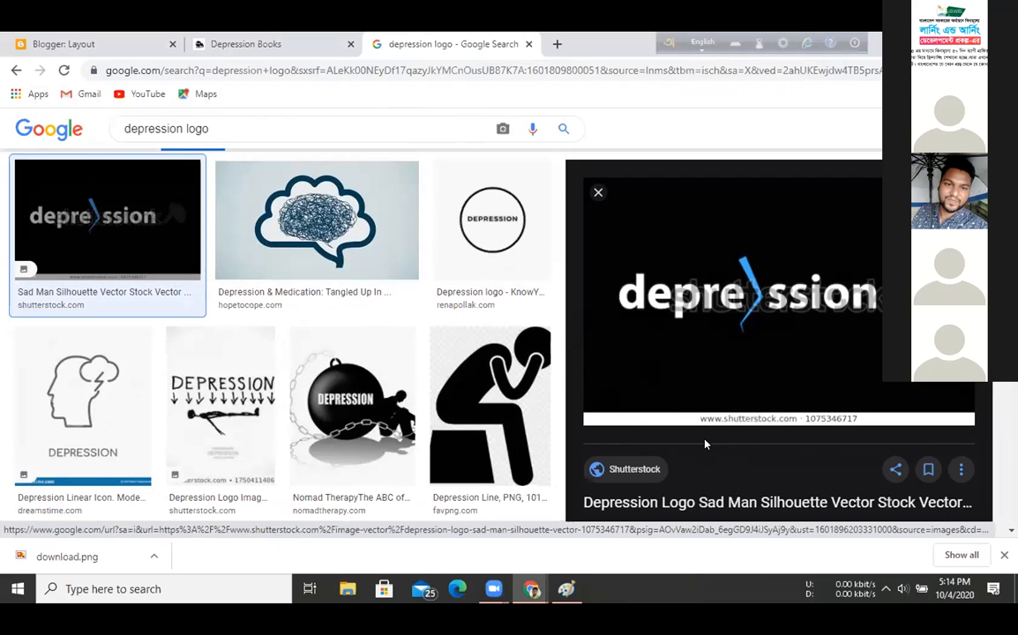
{"action": "scroll", "coordinate": [705, 444], "scroll_direction": "down", "scroll_amount": 2}
{"action": "scroll", "coordinate": [705, 443], "scroll_direction": "up", "scroll_amount": 2}
{"action": "scroll", "coordinate": [723, 473], "scroll_direction": "down", "scroll_amount": 5}
{"action": "scroll", "coordinate": [722, 474], "scroll_direction": "down", "scroll_amount": 1}
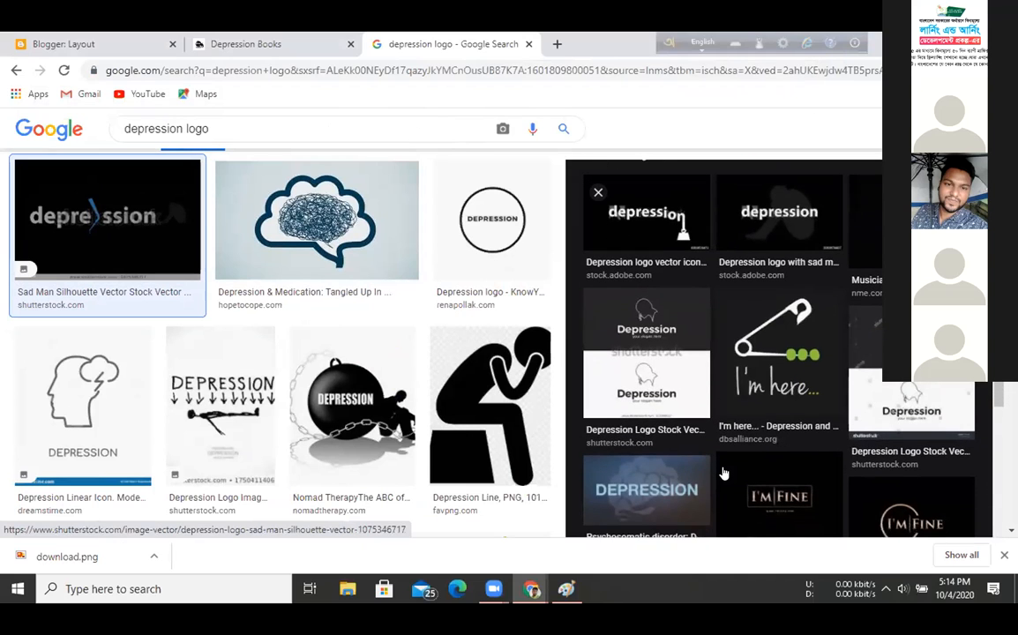
{"action": "scroll", "coordinate": [722, 474], "scroll_direction": "down", "scroll_amount": 1}
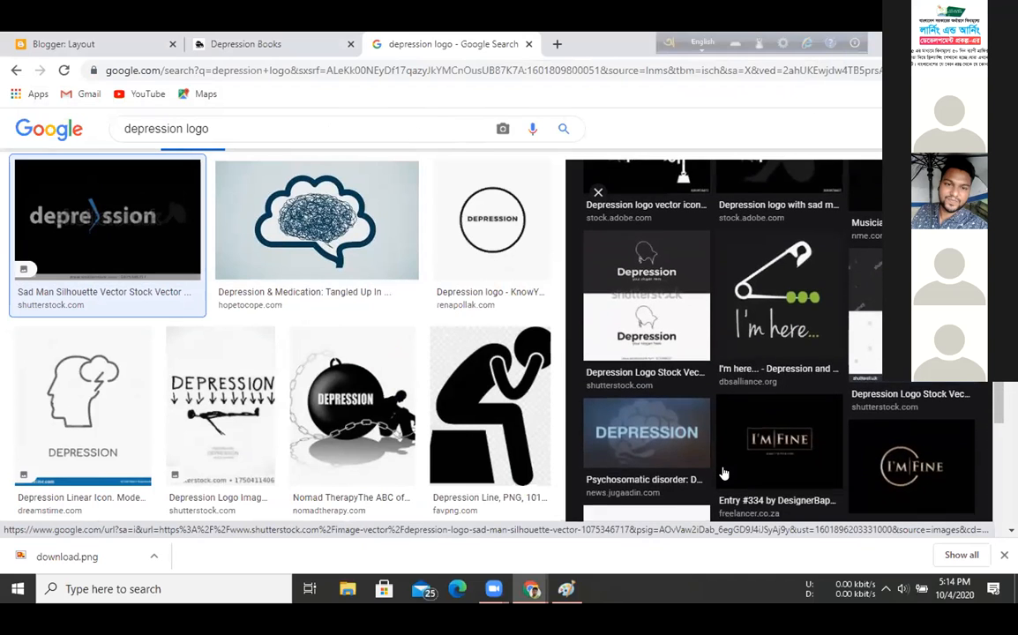
{"action": "scroll", "coordinate": [723, 474], "scroll_direction": "up", "scroll_amount": 2}
{"action": "right_click", "coordinate": [725, 342]}
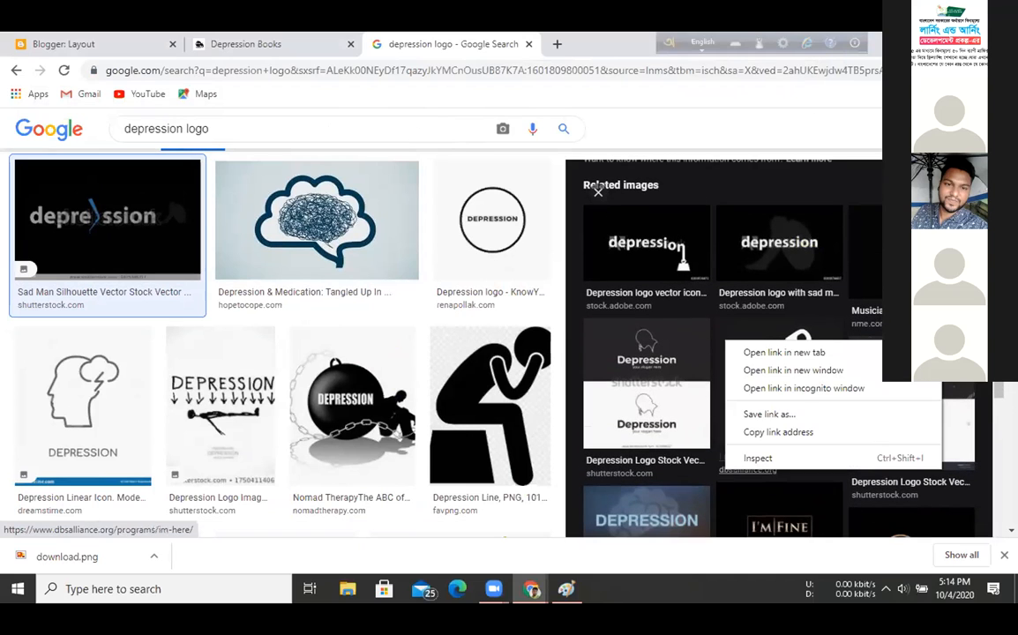
{"action": "scroll", "coordinate": [741, 450], "scroll_direction": "down", "scroll_amount": 6}
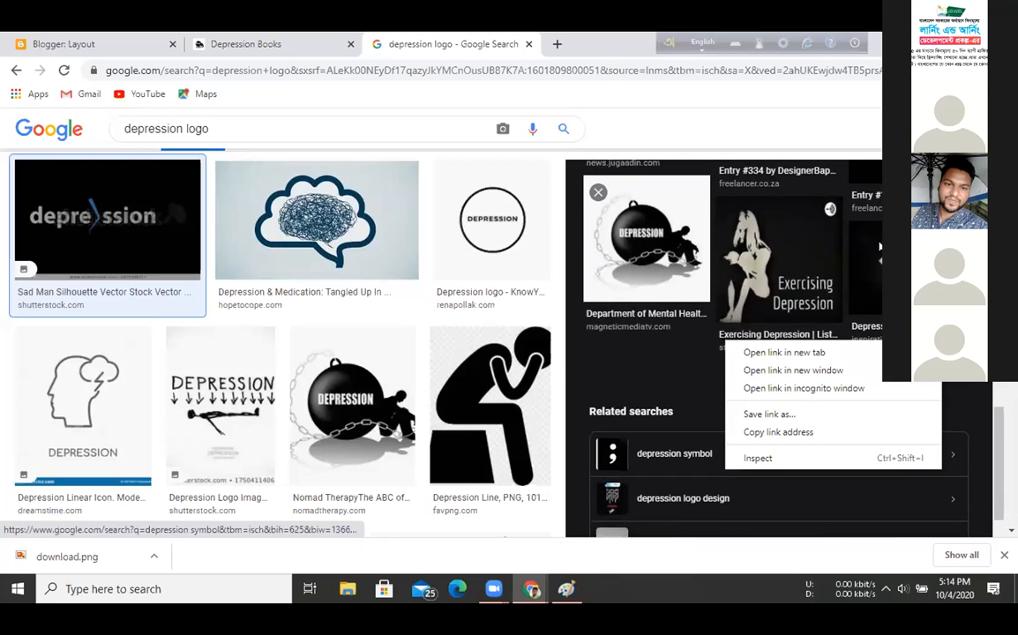
{"action": "scroll", "coordinate": [741, 450], "scroll_direction": "up", "scroll_amount": 2}
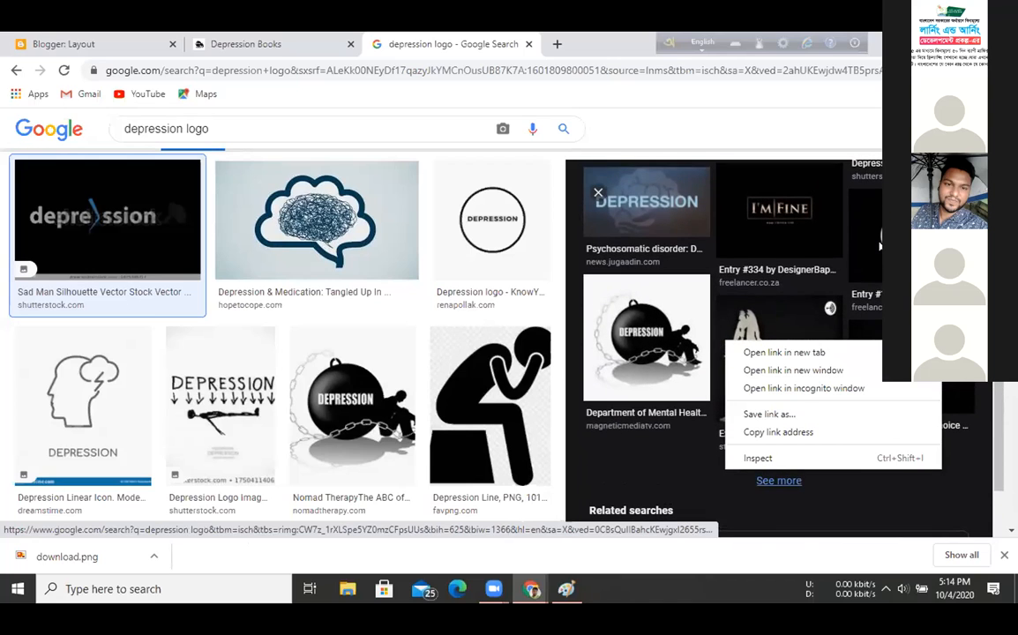